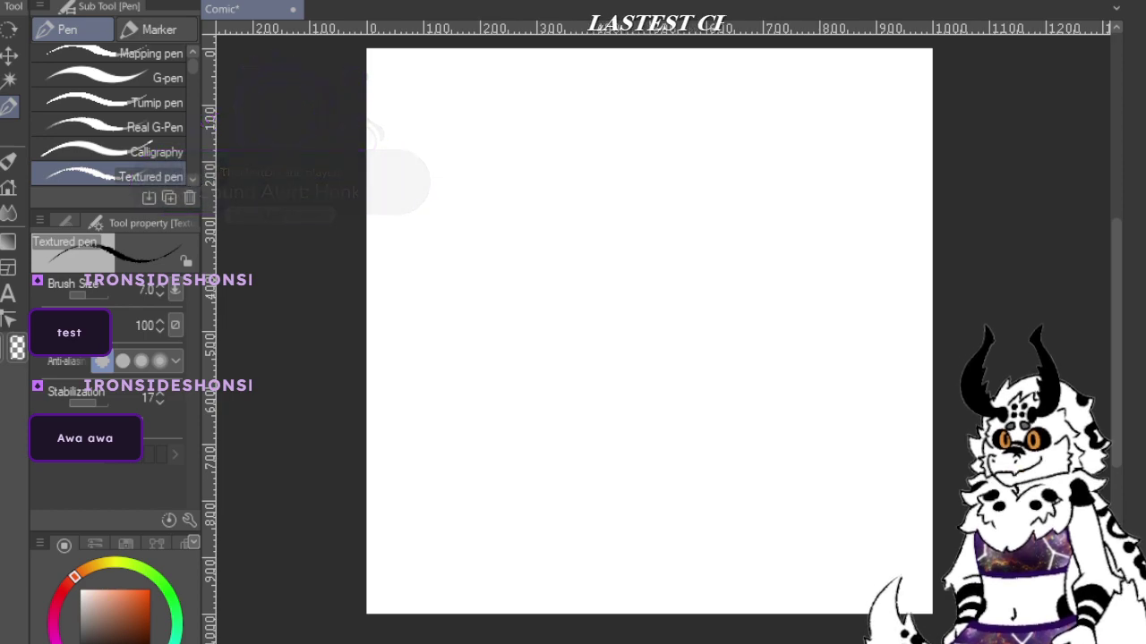
# Widen the docked panel column beside the canvas to show the layer controls.
pyautogui.moveTo(1143, 162); pyautogui.dragTo(1116, 168)
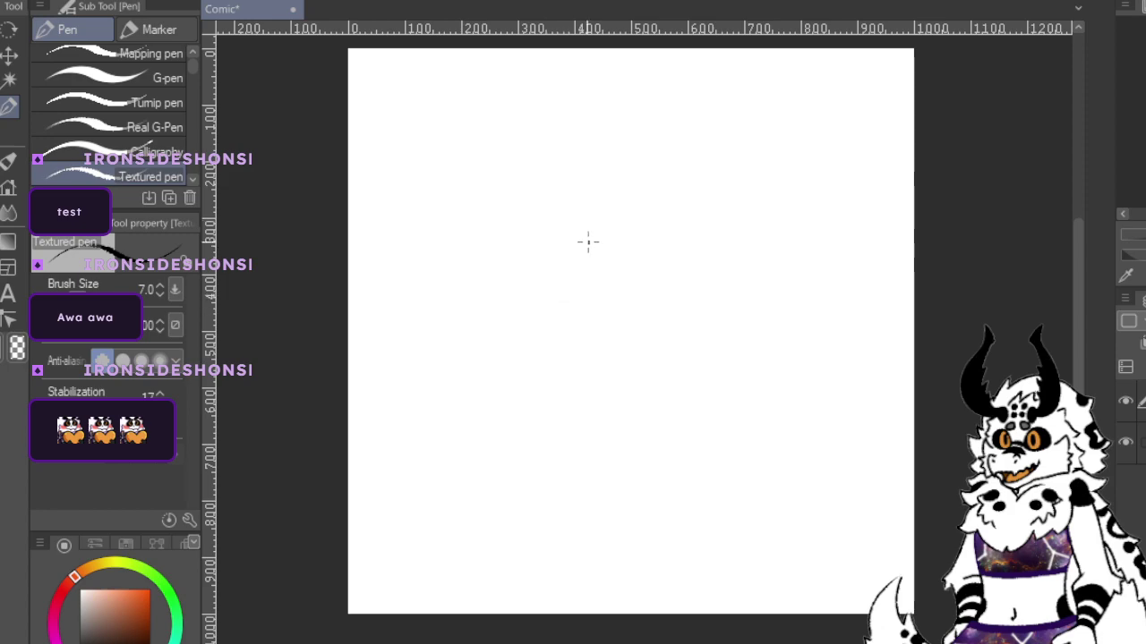
pyautogui.moveTo(492, 317); pyautogui.dragTo(580, 246)
pyautogui.moveTo(498, 306); pyautogui.dragTo(595, 237)
pyautogui.hotkey('ctrl', 'z')
pyautogui.hotkey('ctrl', 'z')
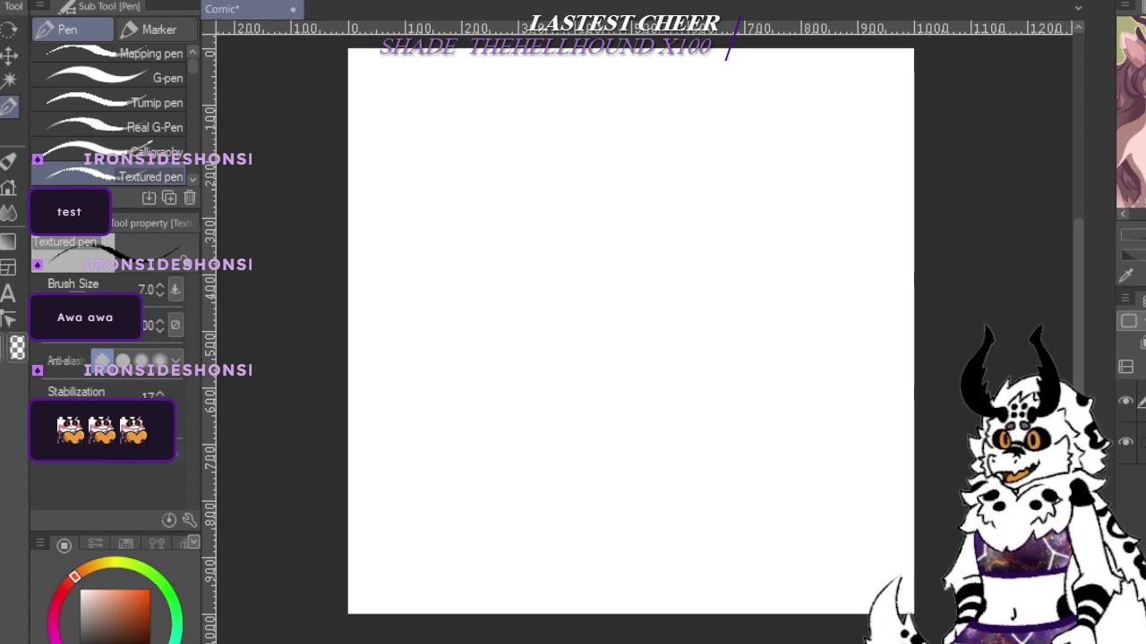
pyautogui.moveTo(535, 365); pyautogui.dragTo(694, 270)
pyautogui.moveTo(635, 338); pyautogui.dragTo(483, 430)
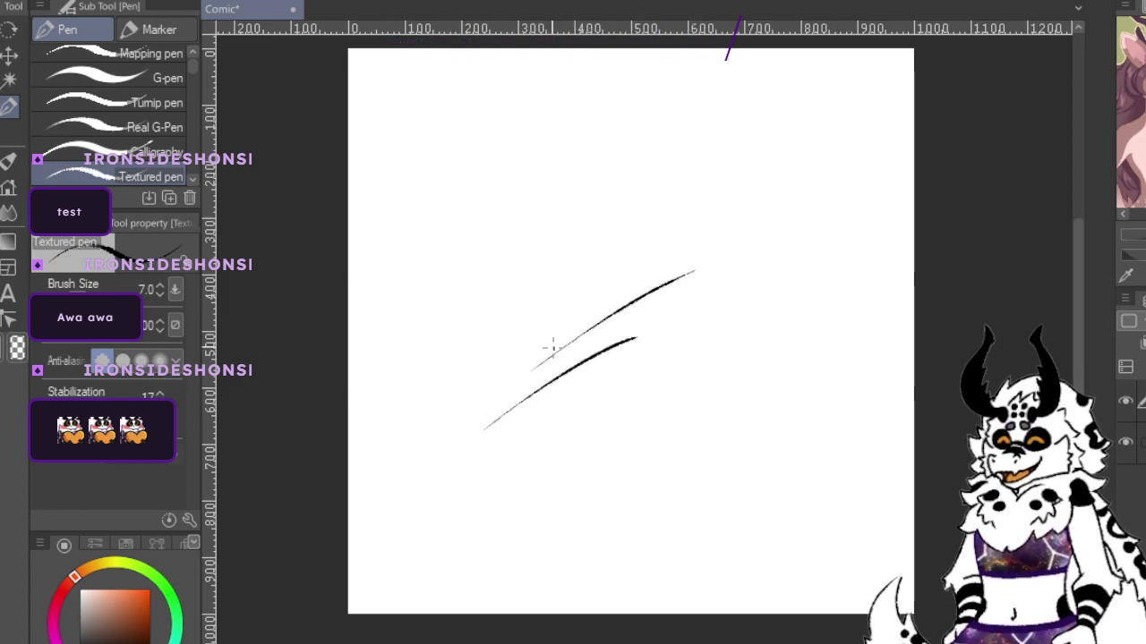
pyautogui.hotkey('ctrl', 'z')
pyautogui.hotkey('ctrl', 'z')
pyautogui.moveTo(577, 246)
pyautogui.mouseDown()
pyautogui.moveTo(699, 209)
pyautogui.moveTo(621, 302)
pyautogui.mouseUp()
pyautogui.hotkey('ctrl', 'z')
pyautogui.moveTo(682, 224); pyautogui.dragTo(627, 281)
pyautogui.moveTo(658, 190)
pyautogui.mouseDown()
pyautogui.moveTo(619, 302)
pyautogui.moveTo(636, 189)
pyautogui.moveTo(666, 274)
pyautogui.moveTo(589, 278)
pyautogui.mouseUp()
pyautogui.hotkey('ctrl', 'z')
pyautogui.hotkey('ctrl', 'z')
pyautogui.hotkey('ctrl', 'z')
pyautogui.hotkey('ctrl', 'z')
# Sketch a head circle in the canvas's upper middle with vertical and horizontal face guide lines inside it.
pyautogui.moveTo(586, 190)
pyautogui.mouseDown()
pyautogui.moveTo(599, 288)
pyautogui.moveTo(725, 227)
pyautogui.mouseUp()
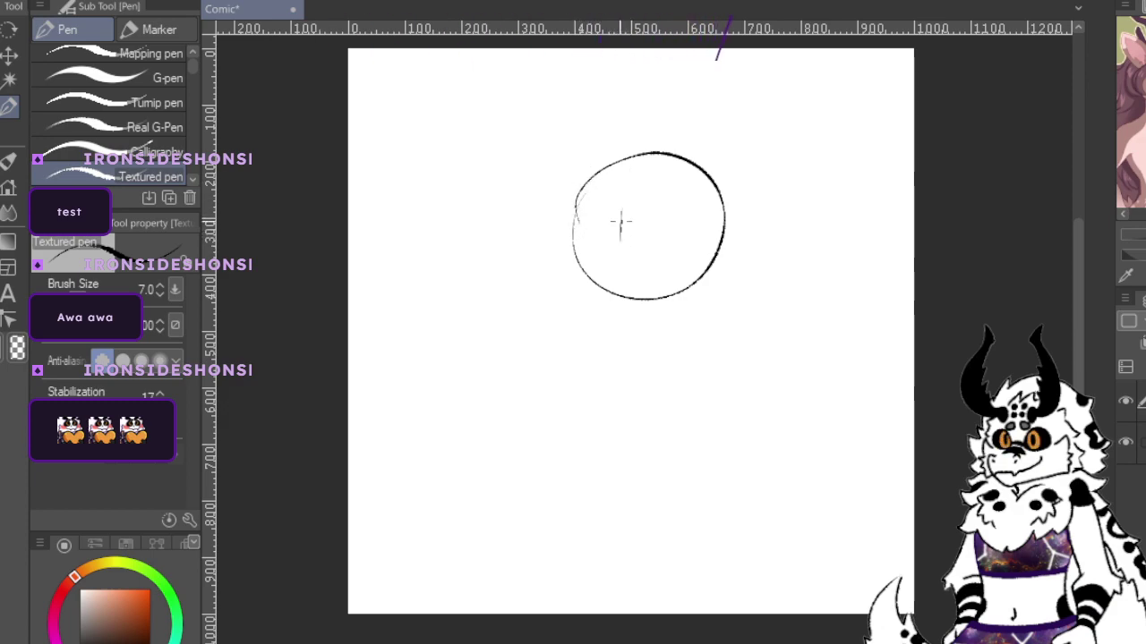
pyautogui.moveTo(618, 194); pyautogui.dragTo(614, 252)
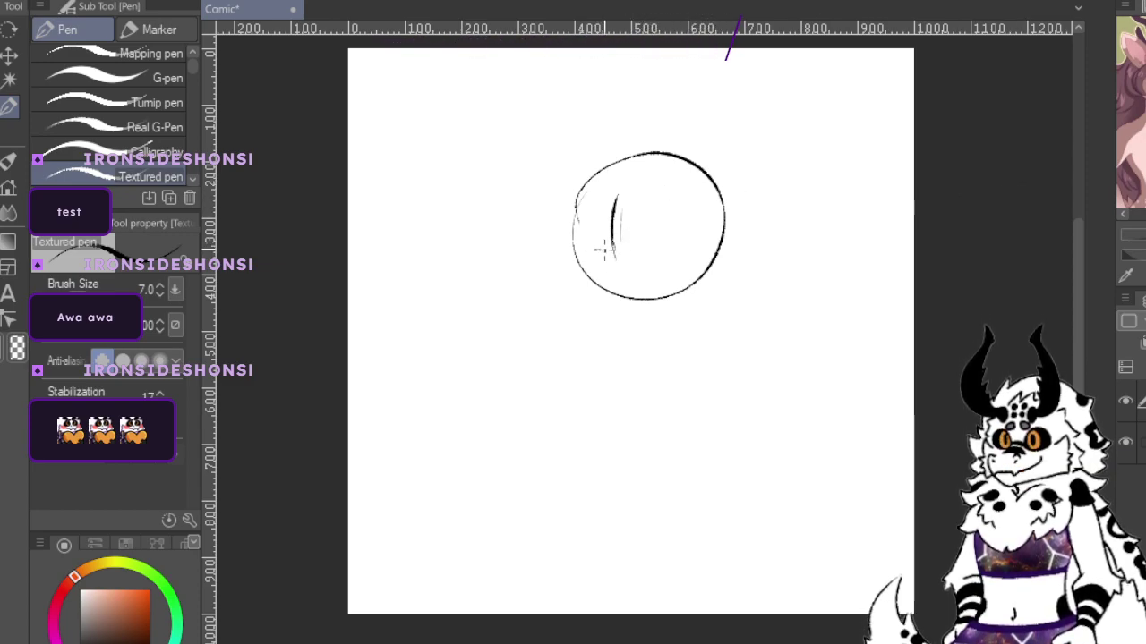
pyautogui.moveTo(591, 247); pyautogui.dragTo(662, 236)
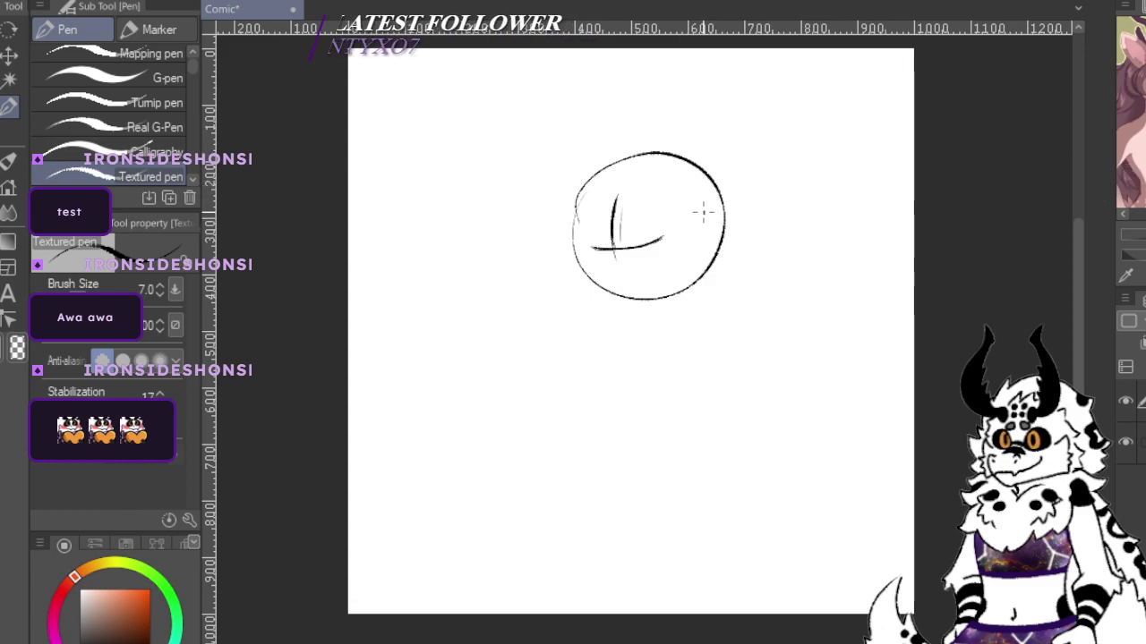
# Try sketching a pointed ear on the head's right side with curled, overlapping loops below it.
pyautogui.moveTo(693, 227)
pyautogui.mouseDown()
pyautogui.moveTo(696, 207)
pyautogui.moveTo(756, 191)
pyautogui.mouseUp()
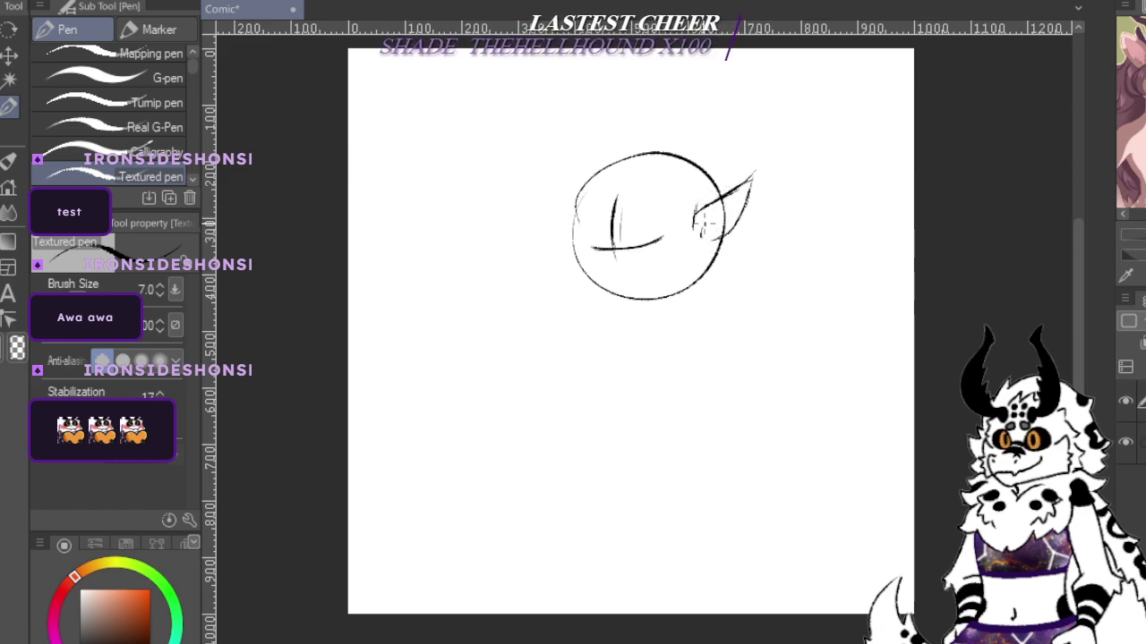
pyautogui.moveTo(701, 237); pyautogui.dragTo(742, 196)
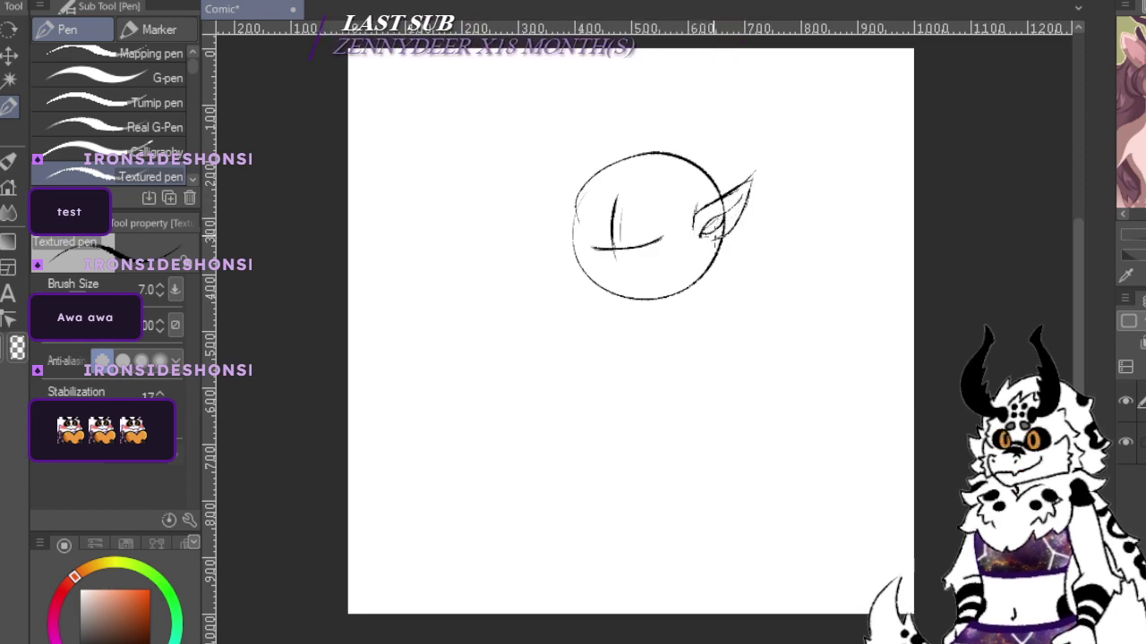
pyautogui.moveTo(694, 210); pyautogui.dragTo(734, 284)
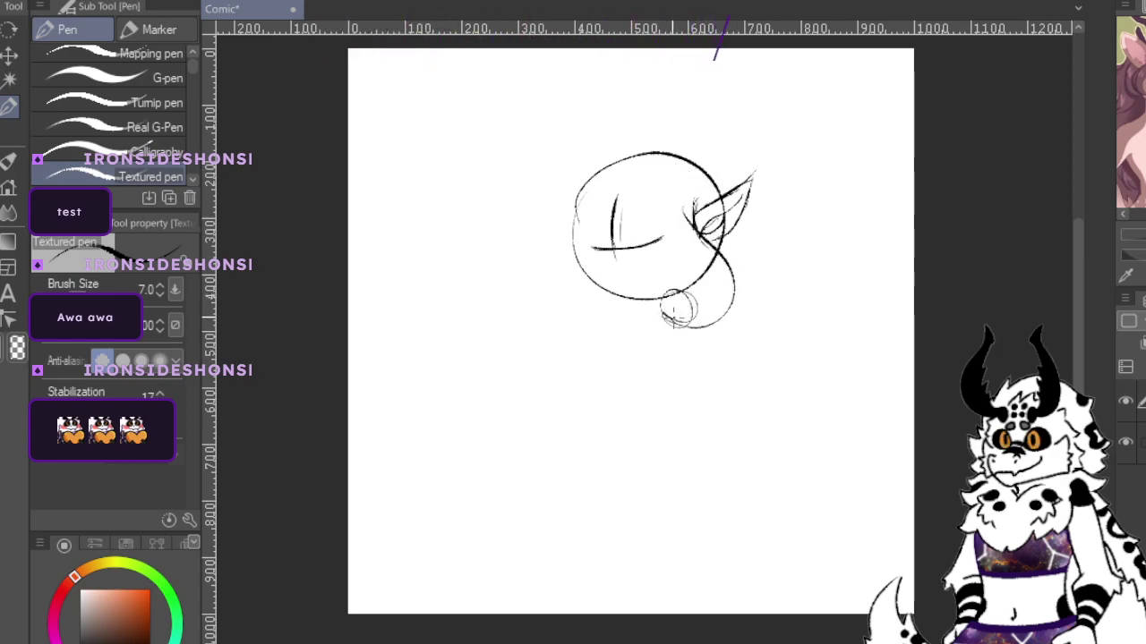
pyautogui.moveTo(664, 330); pyautogui.dragTo(735, 291)
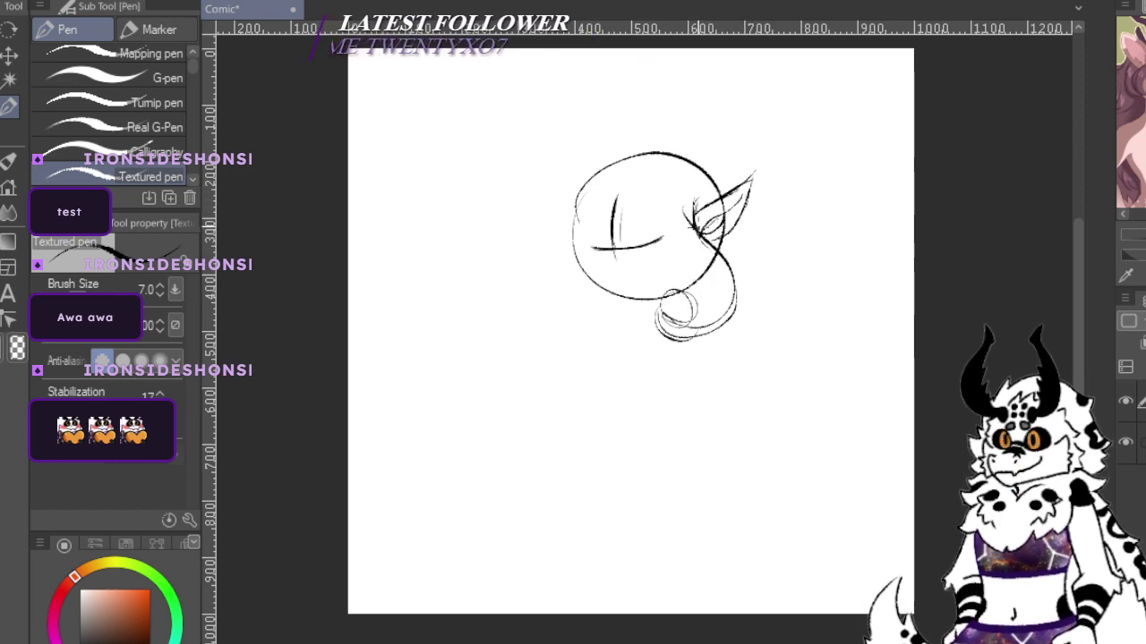
pyautogui.moveTo(660, 266); pyautogui.dragTo(705, 241)
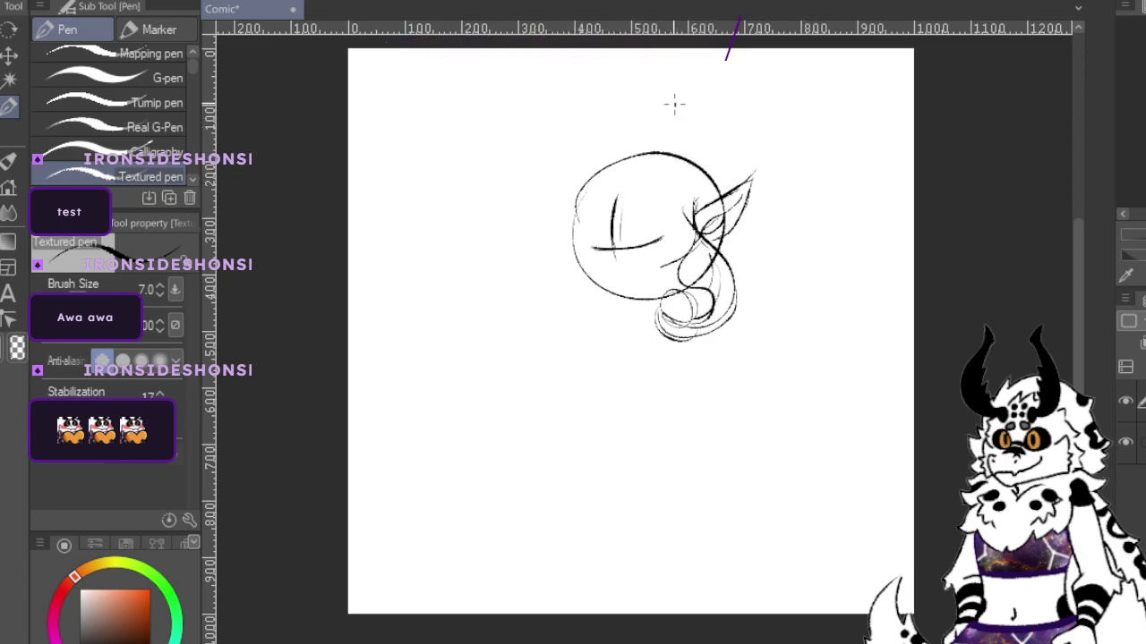
# Try sketching sweeping curved lines above the head and the ear, and undo them.
pyautogui.moveTo(658, 109)
pyautogui.mouseDown()
pyautogui.moveTo(769, 99)
pyautogui.moveTo(706, 131)
pyautogui.mouseUp()
pyautogui.moveTo(702, 126); pyautogui.dragTo(752, 172)
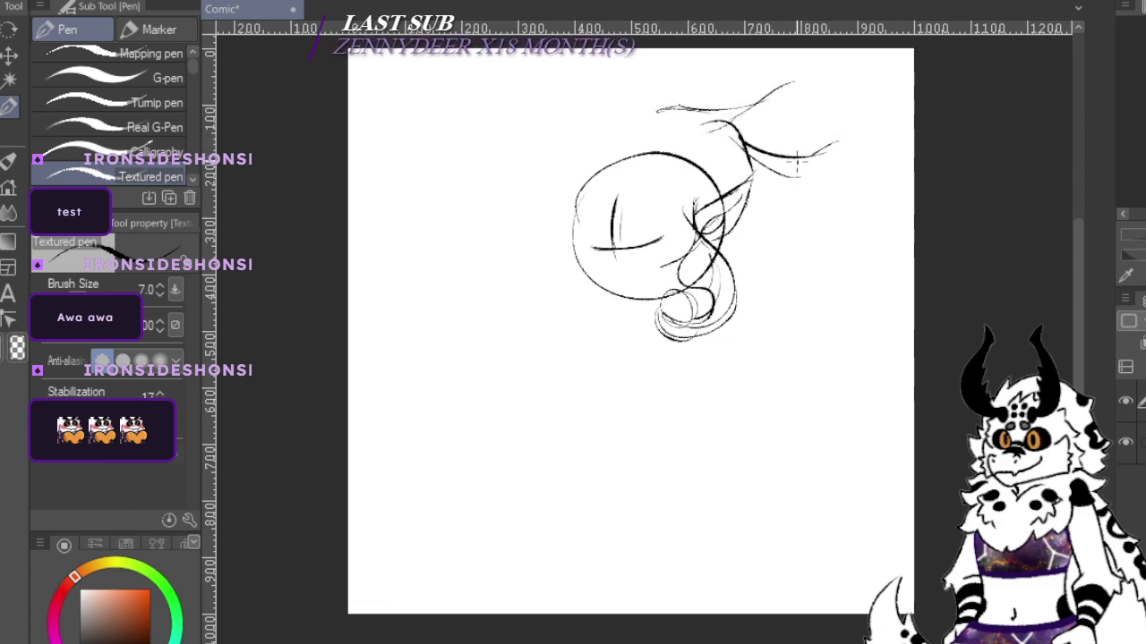
pyautogui.hotkey('ctrl', 'z')
pyautogui.hotkey('ctrl', 'z')
pyautogui.hotkey('ctrl', 'z')
pyautogui.hotkey('ctrl', 'z')
pyautogui.hotkey('ctrl', 'z')
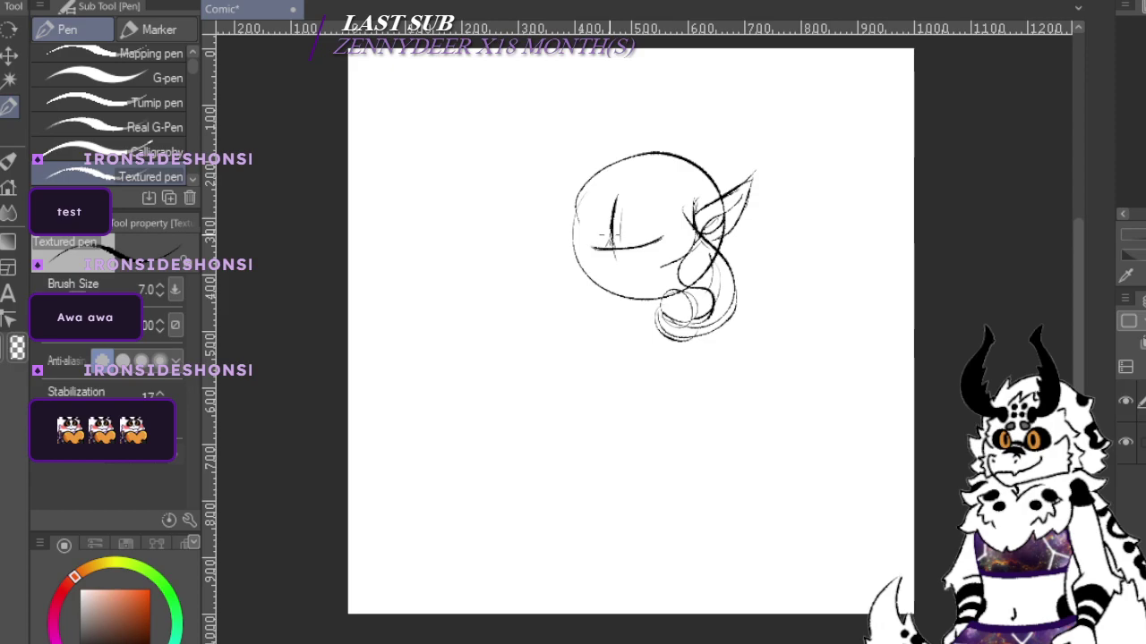
# Try sketching a nose where the face guides cross, and undo it.
pyautogui.moveTo(610, 240); pyautogui.dragTo(603, 257)
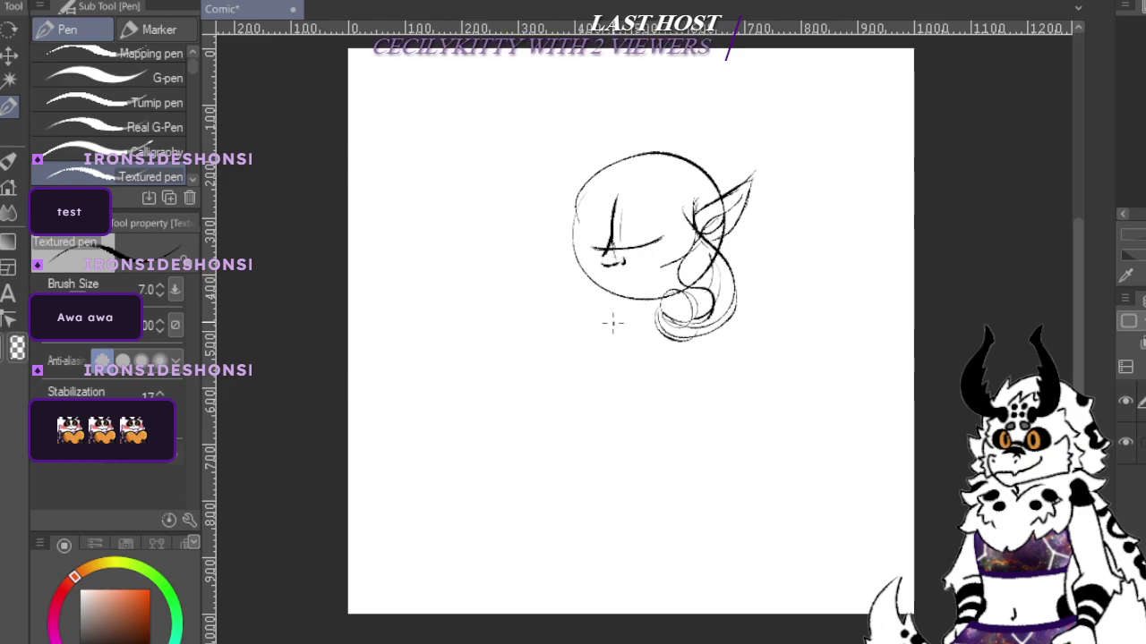
pyautogui.hotkey('ctrl', 'z')
pyautogui.hotkey('ctrl', 'z')
pyautogui.hotkey('ctrl', 'z')
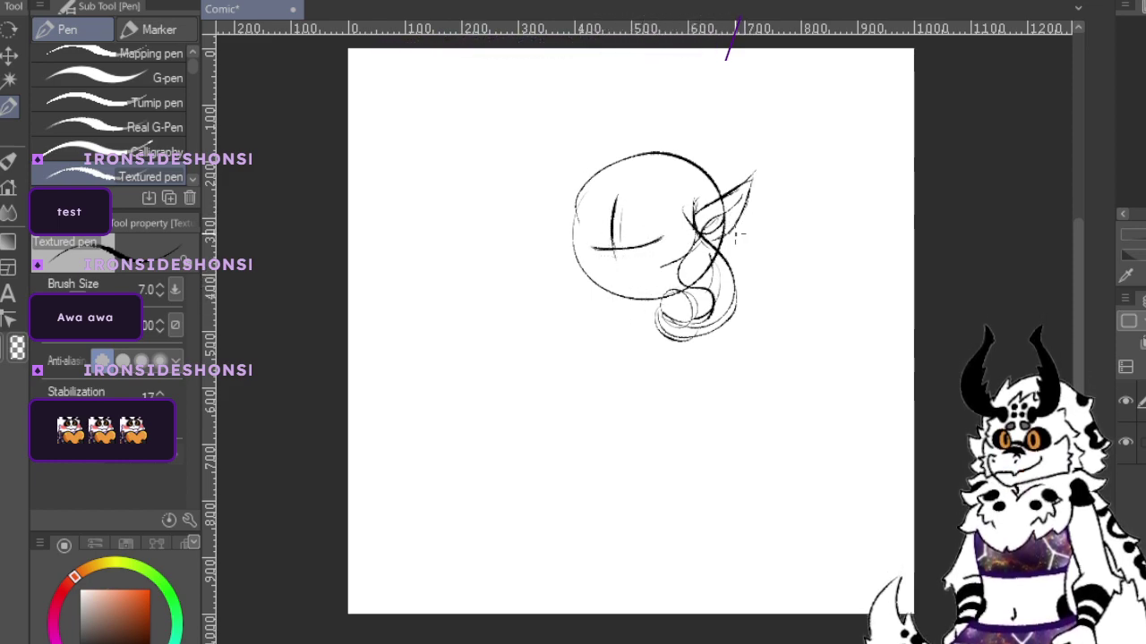
# Undo the ear and curl strokes back to the head circle with its face guides.
pyautogui.hotkey('ctrl', 'z')
pyautogui.hotkey('ctrl', 'z')
pyautogui.hotkey('ctrl', 'z')
pyautogui.hotkey('ctrl', 'z')
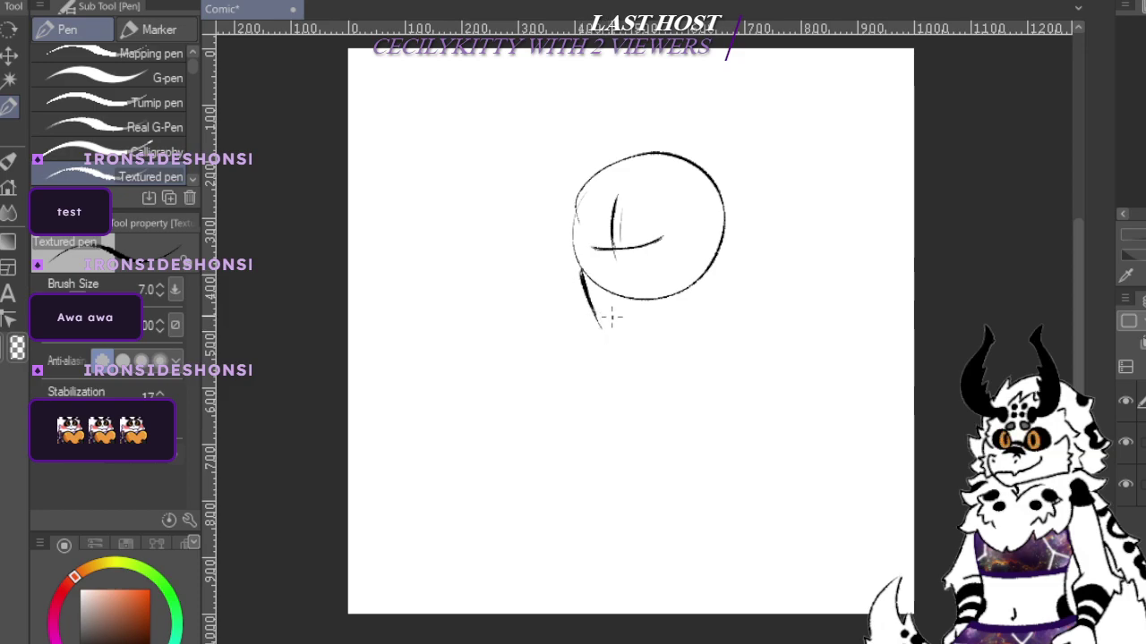
# Try sketching a tapered jaw below the head circle and a pointed ear with an inner fold.
pyautogui.moveTo(614, 325)
pyautogui.mouseDown()
pyautogui.moveTo(679, 309)
pyautogui.moveTo(704, 285)
pyautogui.mouseUp()
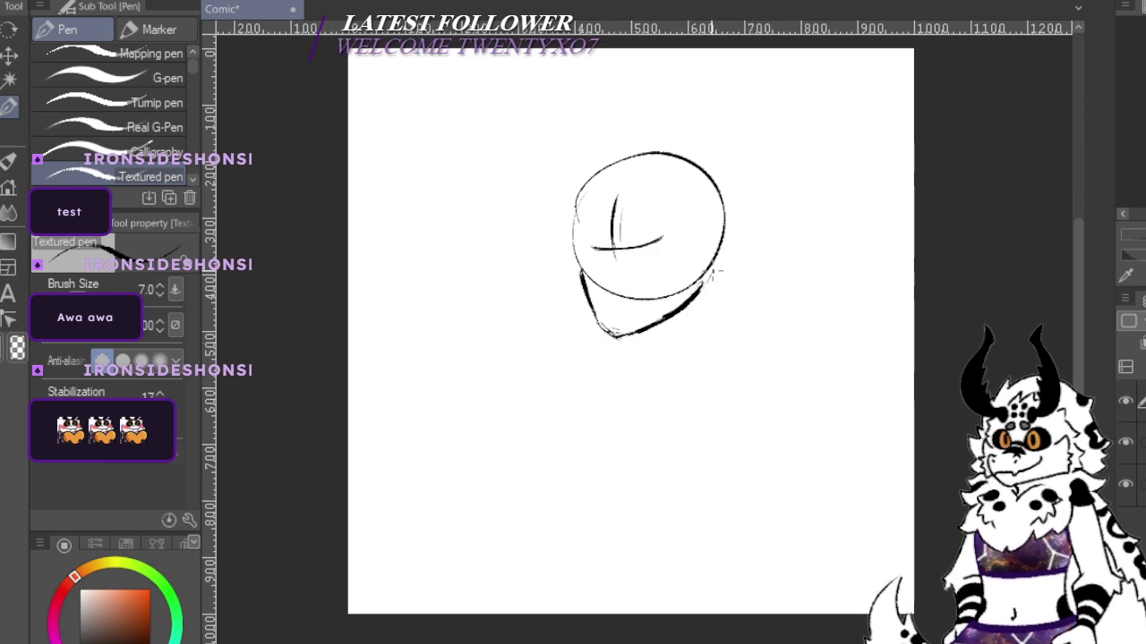
pyautogui.moveTo(705, 272); pyautogui.dragTo(694, 301)
pyautogui.moveTo(711, 240)
pyautogui.mouseDown()
pyautogui.moveTo(739, 201)
pyautogui.moveTo(784, 190)
pyautogui.mouseUp()
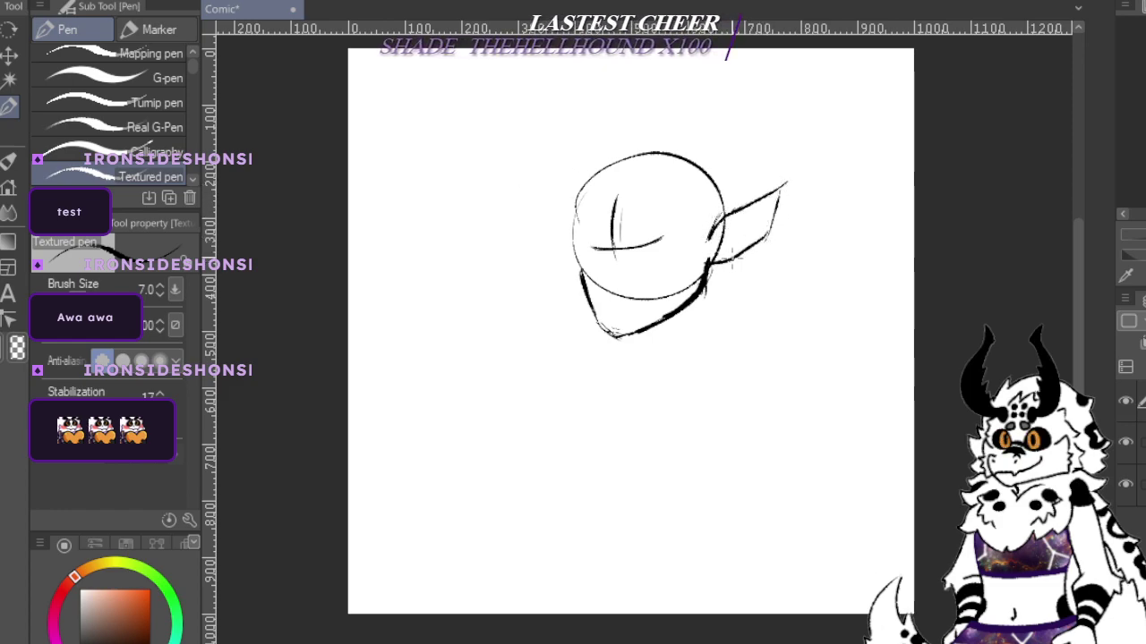
pyautogui.moveTo(710, 259); pyautogui.dragTo(767, 209)
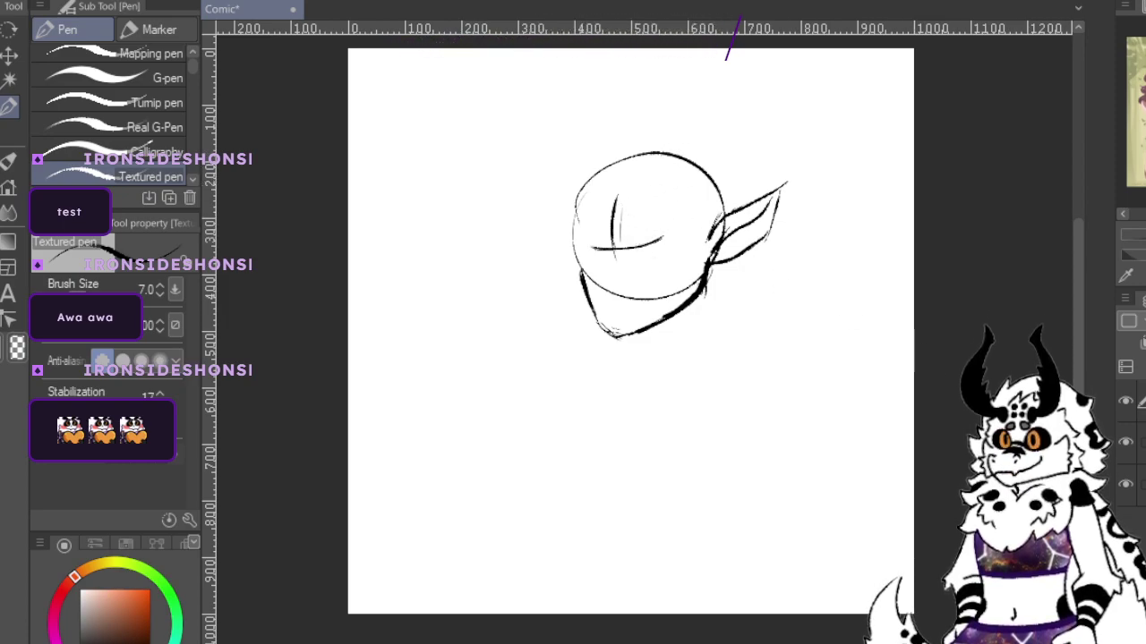
# Lower the opacity of the layer holding the head circle and face guides.
pyautogui.click(1141, 401)
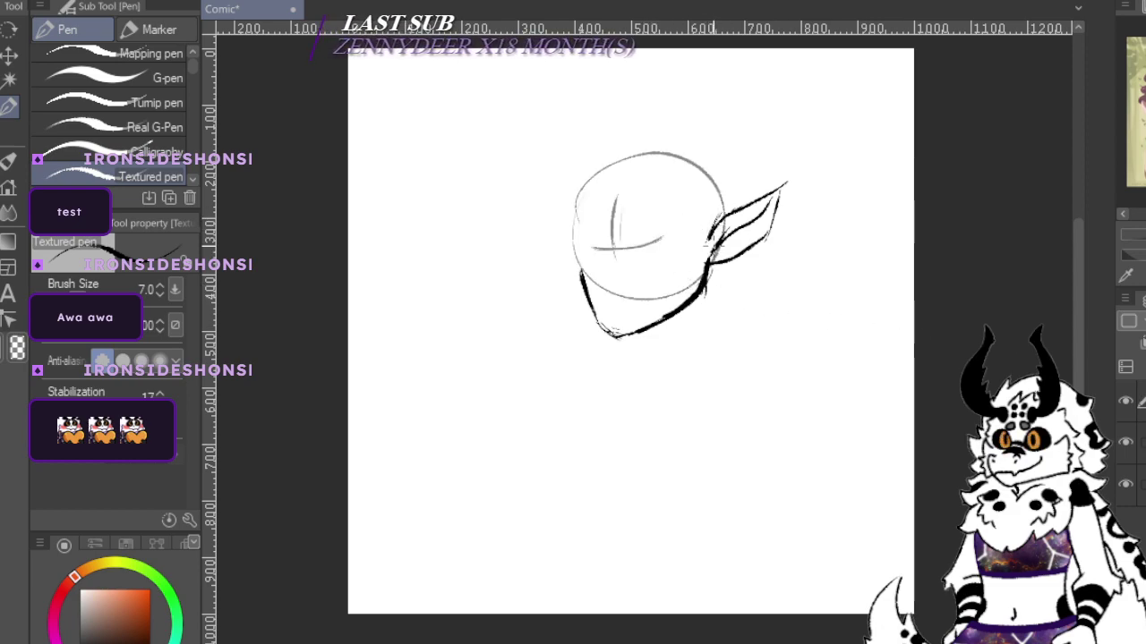
pyautogui.moveTo(706, 224)
pyautogui.mouseDown()
pyautogui.moveTo(751, 372)
pyautogui.moveTo(720, 388)
pyautogui.moveTo(739, 369)
pyautogui.mouseUp()
pyautogui.hotkey('ctrl', 'z')
pyautogui.hotkey('ctrl', 'z')
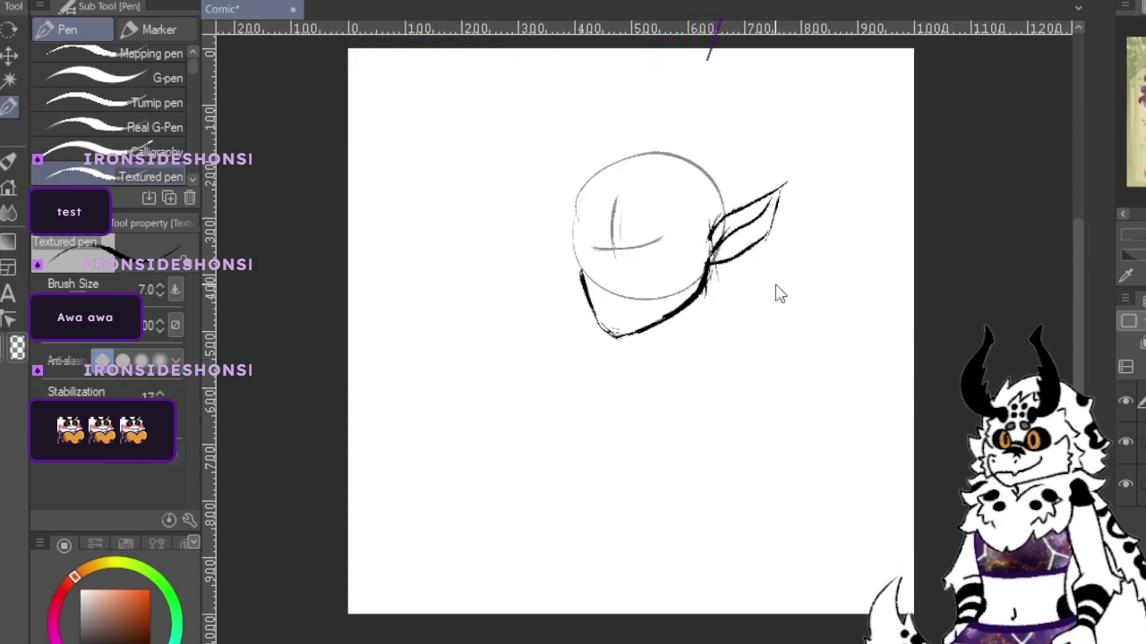
pyautogui.moveTo(562, 213); pyautogui.dragTo(619, 262)
pyautogui.moveTo(595, 195); pyautogui.dragTo(612, 248)
pyautogui.moveTo(610, 205); pyautogui.dragTo(632, 253)
pyautogui.hotkey('ctrl', 'z')
pyautogui.hotkey('ctrl', 'z')
pyautogui.hotkey('ctrl', 'z')
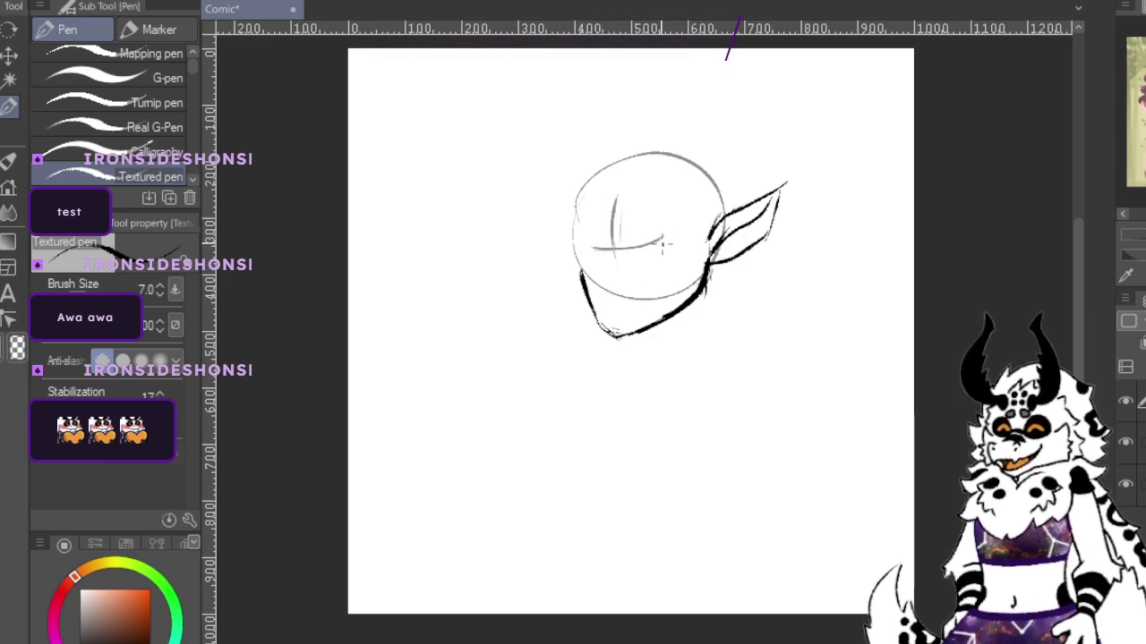
# Remove the jaw and ear sketch, keeping the faded head circle and guides.
pyautogui.press('e')
pyautogui.click(97, 295)
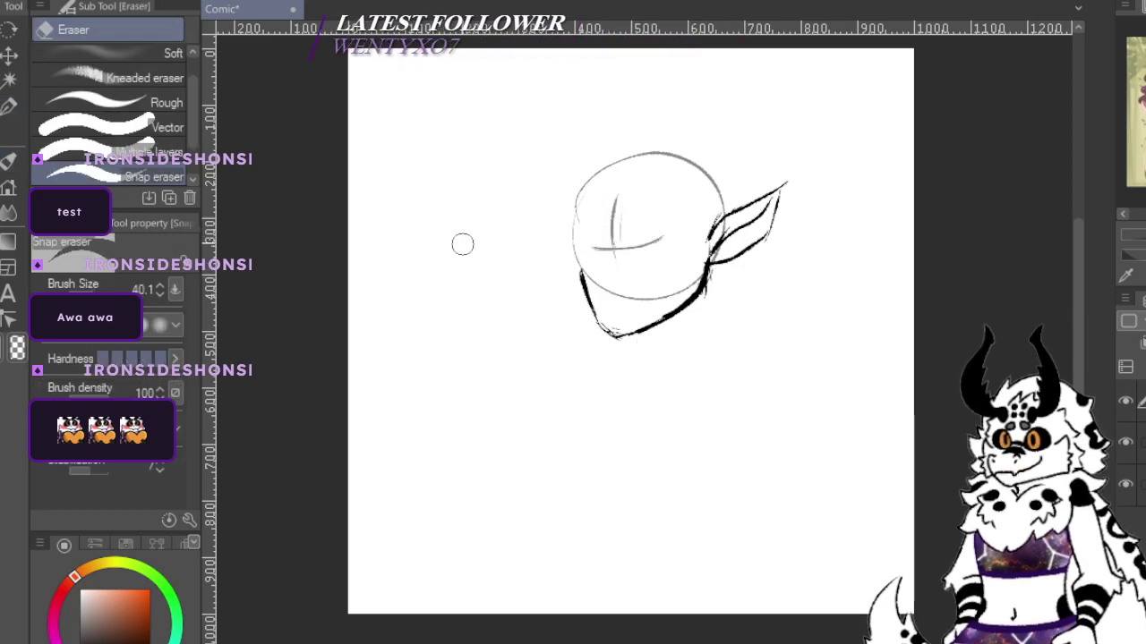
pyautogui.moveTo(580, 270); pyautogui.dragTo(591, 309)
pyautogui.moveTo(716, 222); pyautogui.dragTo(786, 182)
pyautogui.hotkey('ctrl', 'z')
pyautogui.hotkey('ctrl', 'z')
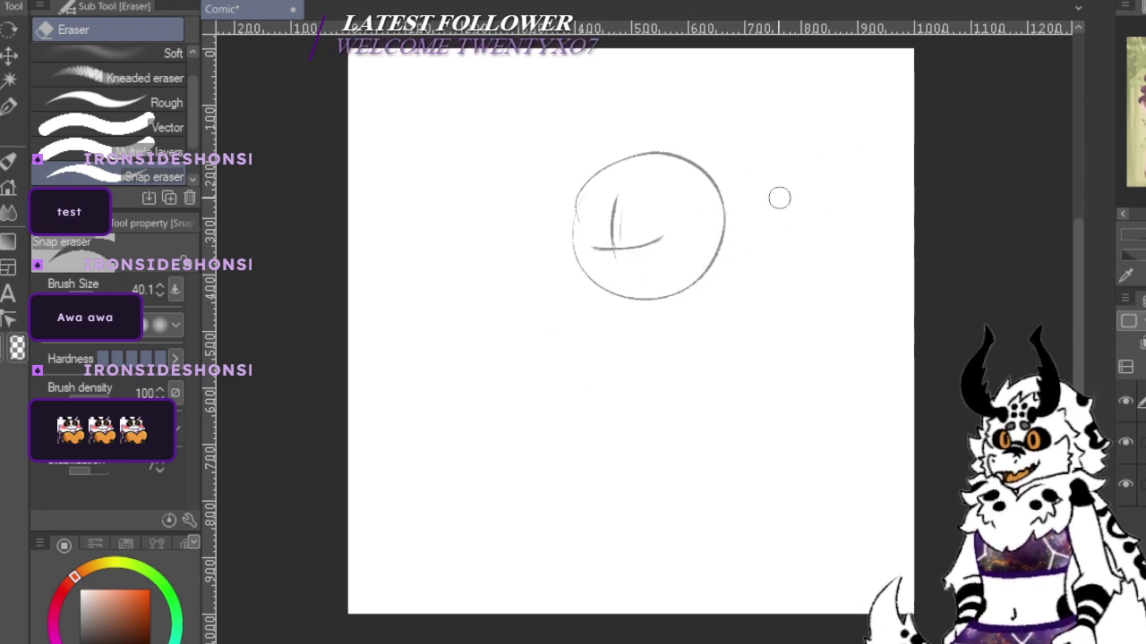
# Draw the larger near eye with the Textured pen, with a pointed outer lash and an arched eyebrow above.
pyautogui.press('p')
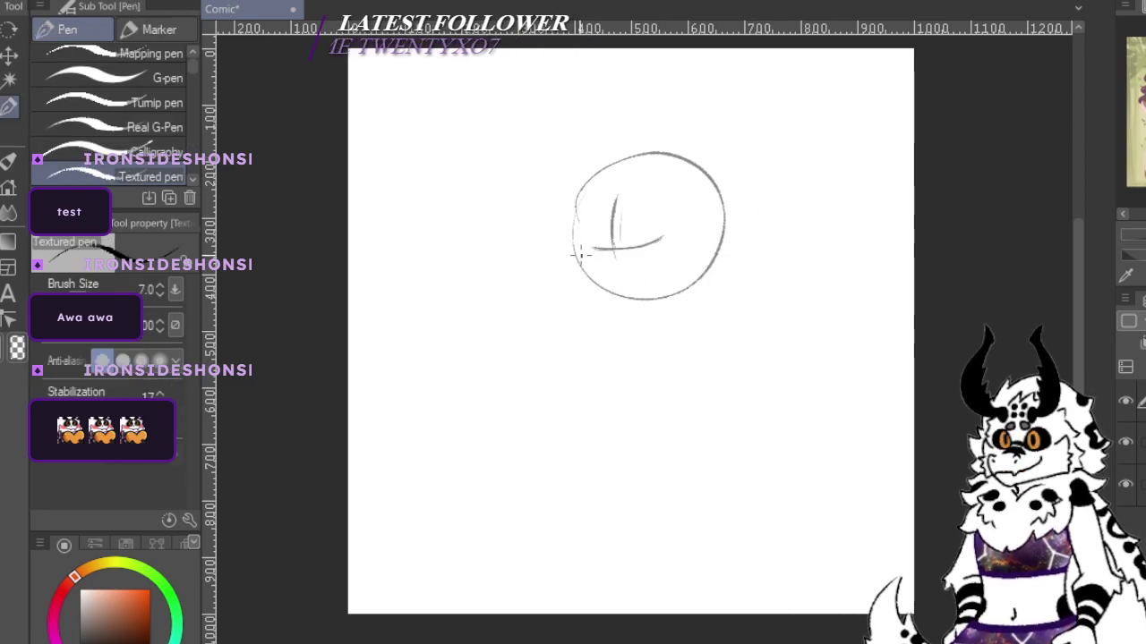
pyautogui.moveTo(641, 231)
pyautogui.mouseDown()
pyautogui.moveTo(654, 208)
pyautogui.moveTo(690, 214)
pyautogui.mouseUp()
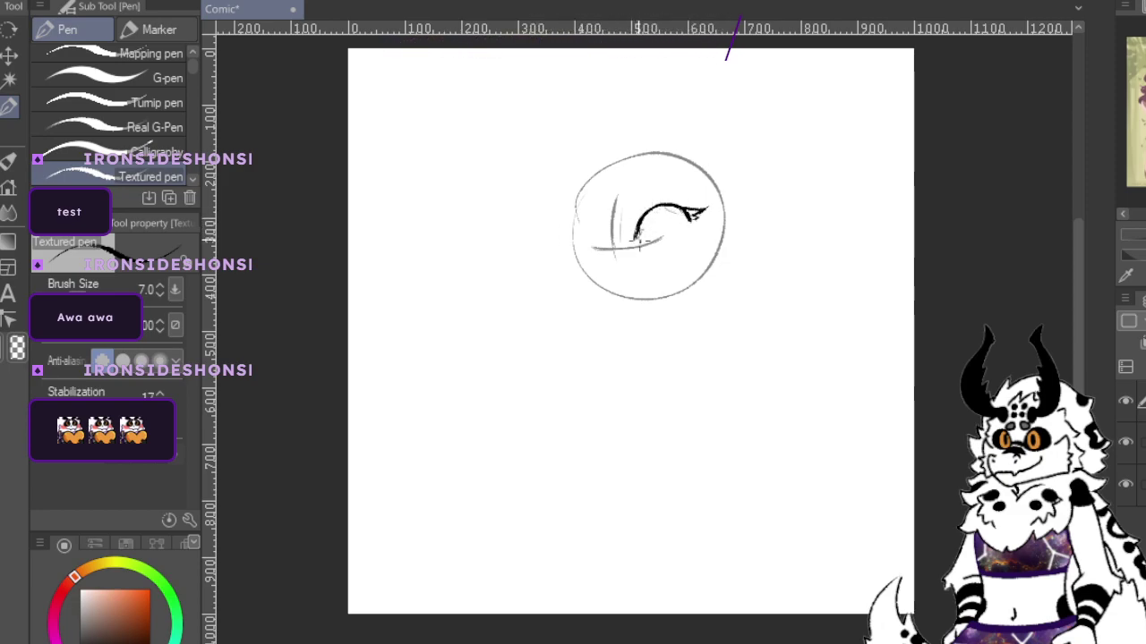
pyautogui.moveTo(650, 240); pyautogui.dragTo(685, 235)
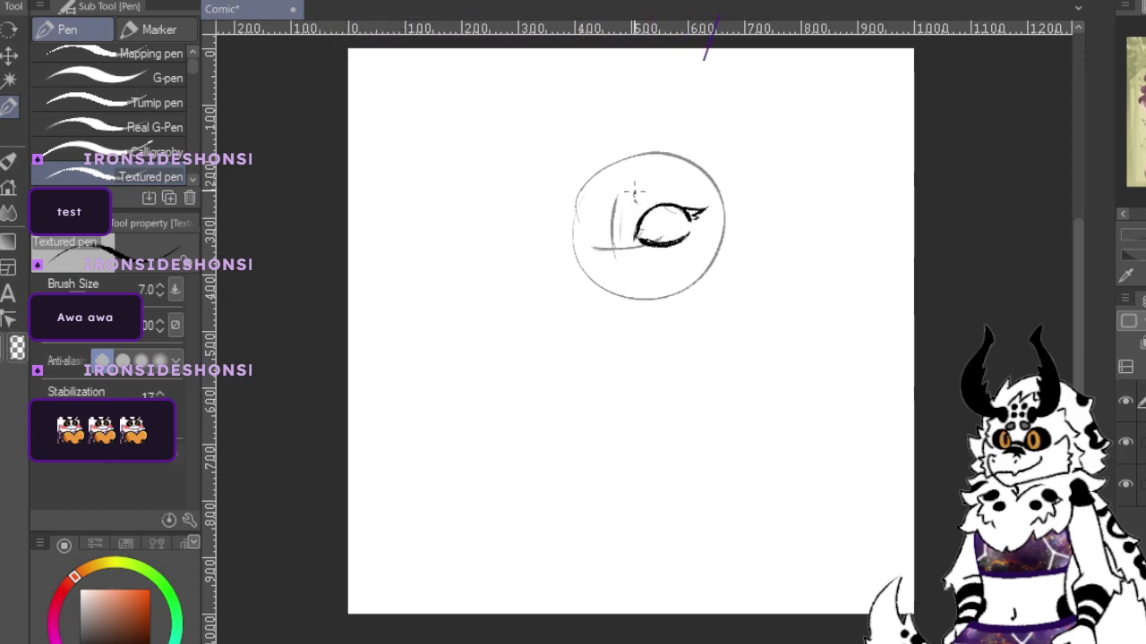
pyautogui.moveTo(641, 192)
pyautogui.mouseDown()
pyautogui.moveTo(682, 181)
pyautogui.moveTo(706, 194)
pyautogui.mouseUp()
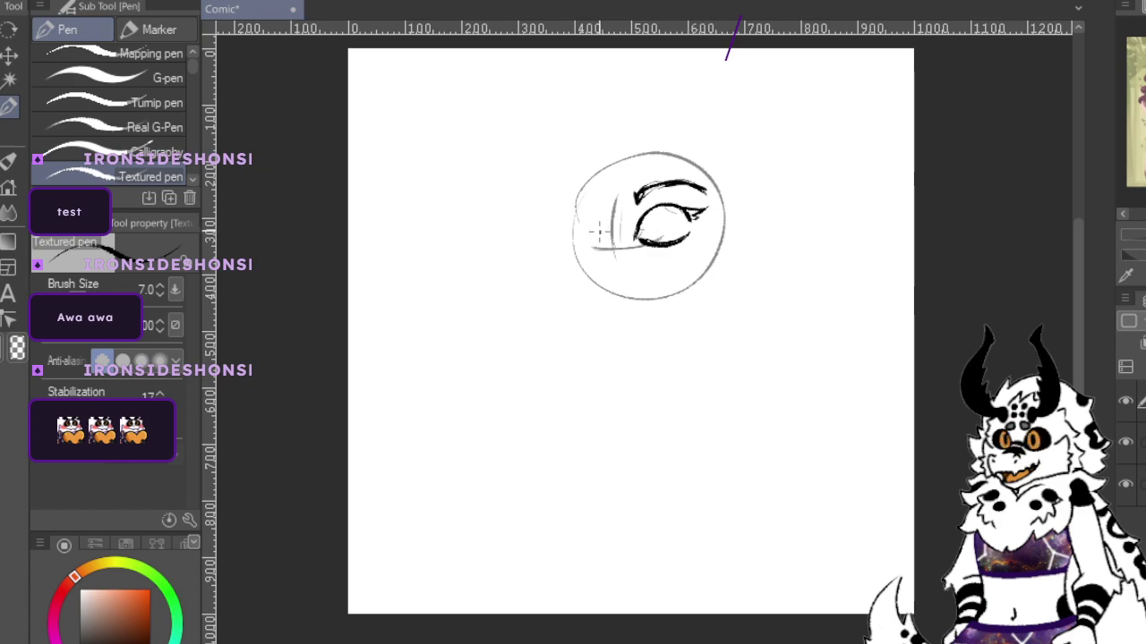
# Draw the smaller far eye with its lash, and add an iris with a slit pupil to the near eye.
pyautogui.moveTo(600, 235); pyautogui.dragTo(577, 210)
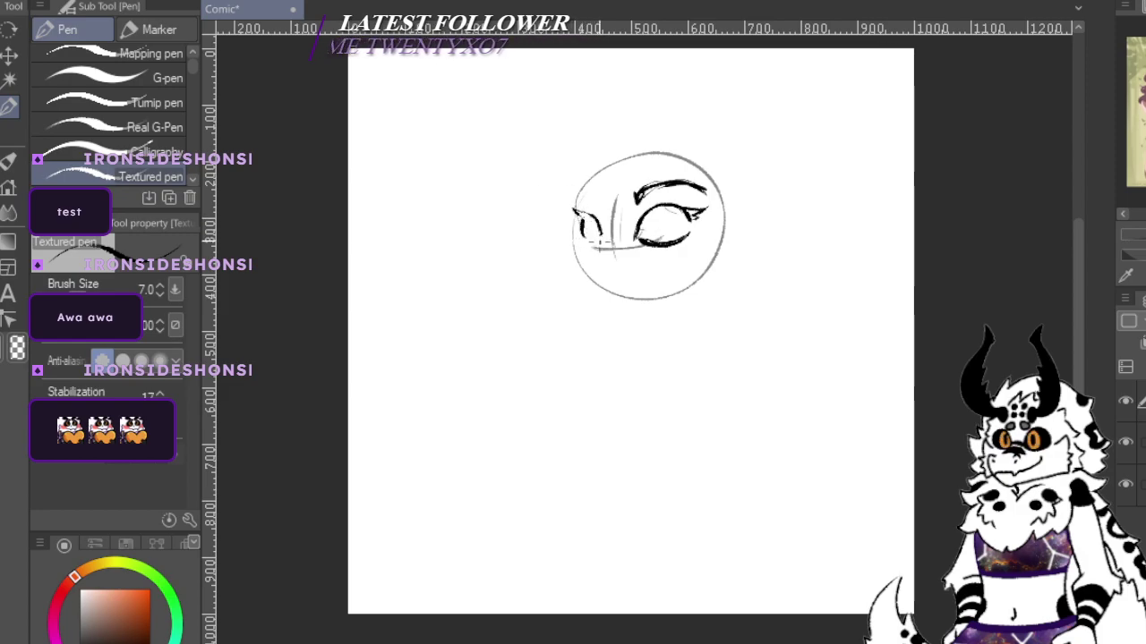
pyautogui.moveTo(600, 237); pyautogui.dragTo(592, 241)
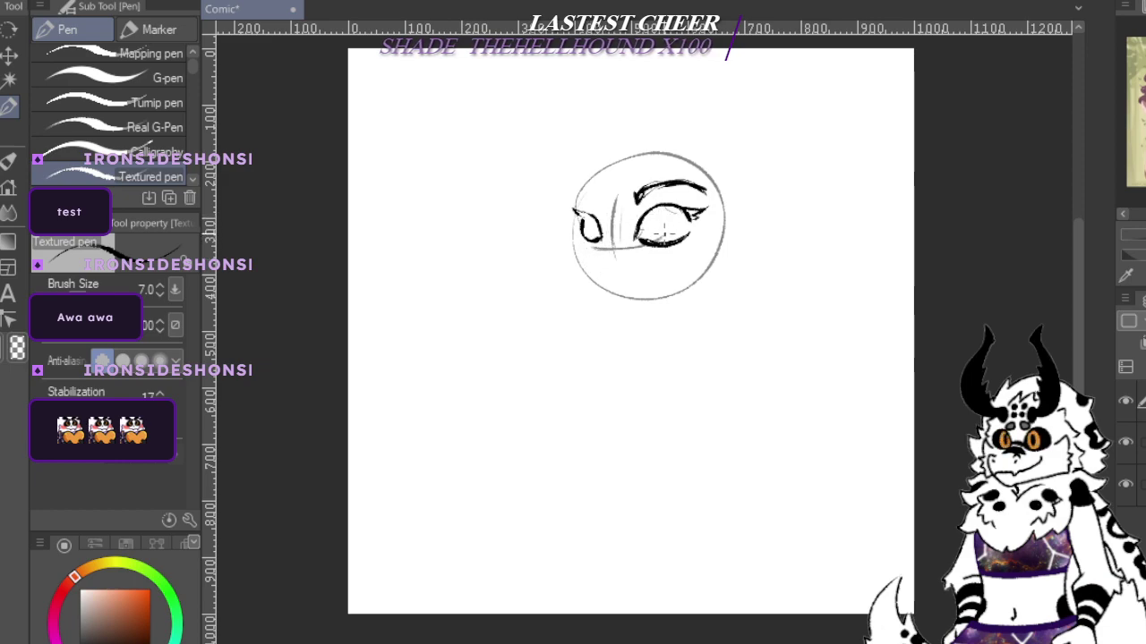
pyautogui.moveTo(670, 213); pyautogui.dragTo(677, 245)
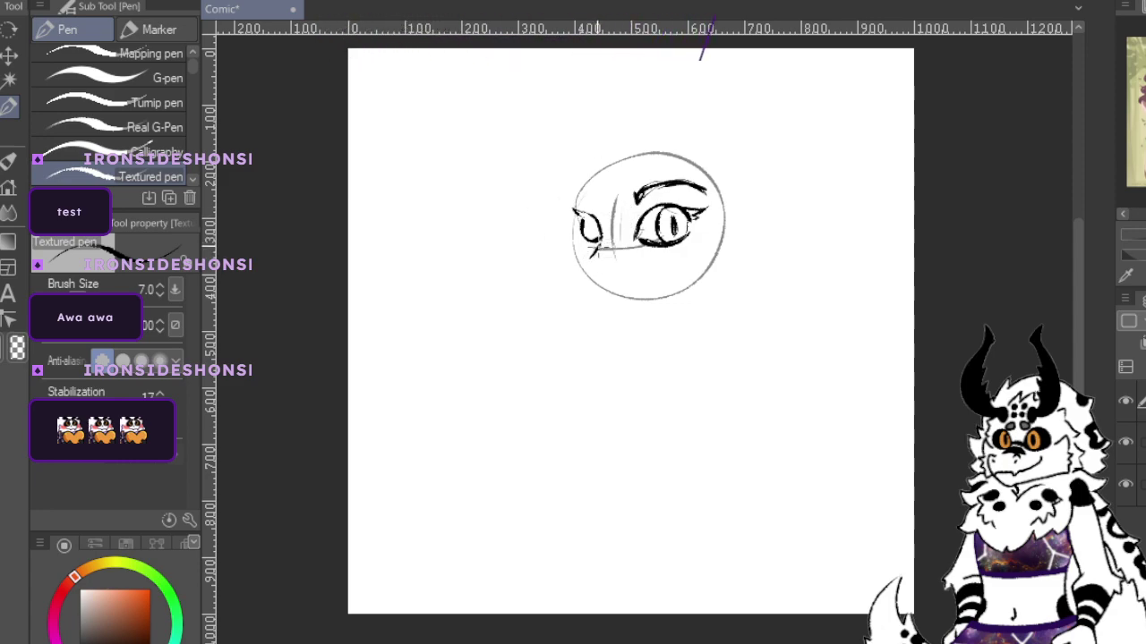
# Draw the nose profile below the far eye and a short mouth line with an upturned corner beneath it.
pyautogui.moveTo(583, 268); pyautogui.dragTo(597, 277)
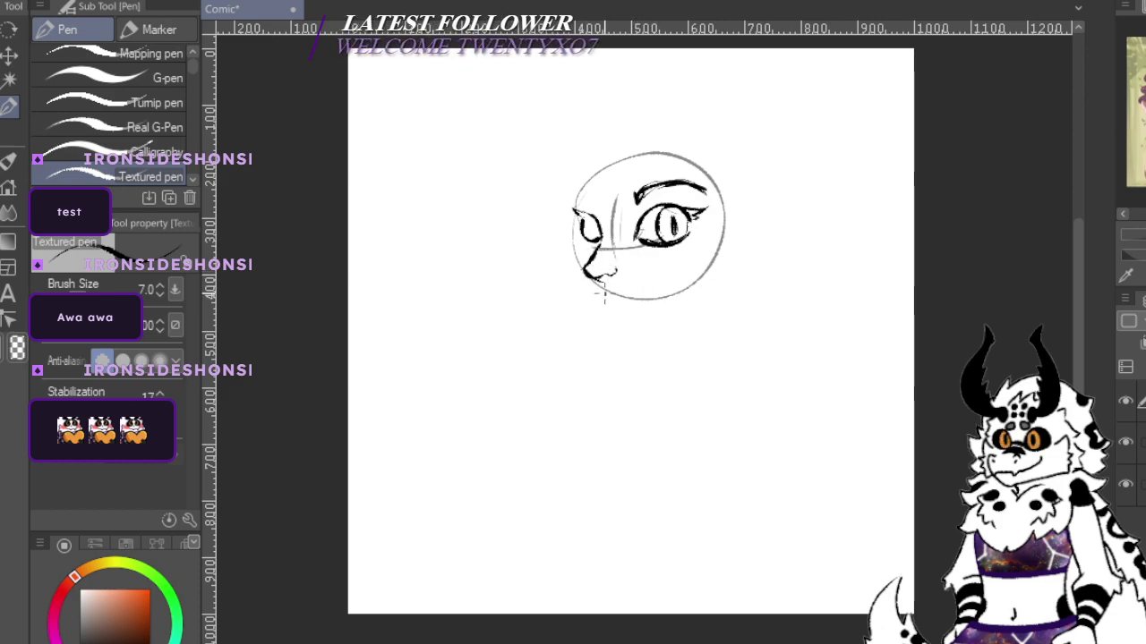
pyautogui.moveTo(598, 294); pyautogui.dragTo(627, 293)
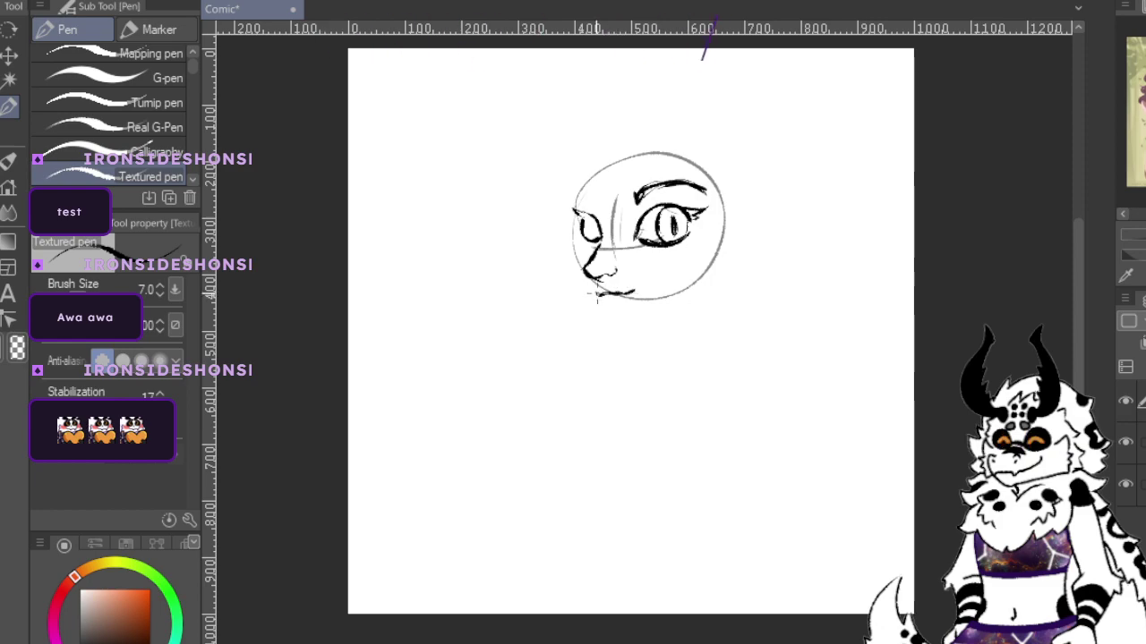
pyautogui.press('b')
pyautogui.press('e')
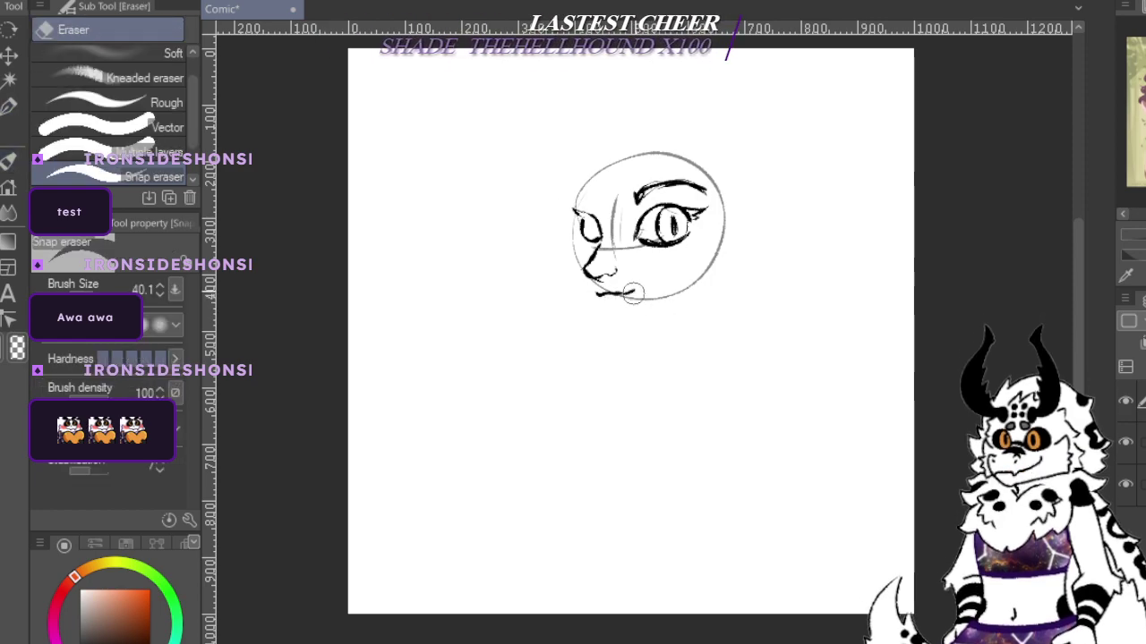
pyautogui.press('p')
pyautogui.moveTo(598, 292); pyautogui.dragTo(636, 291)
pyautogui.press('b')
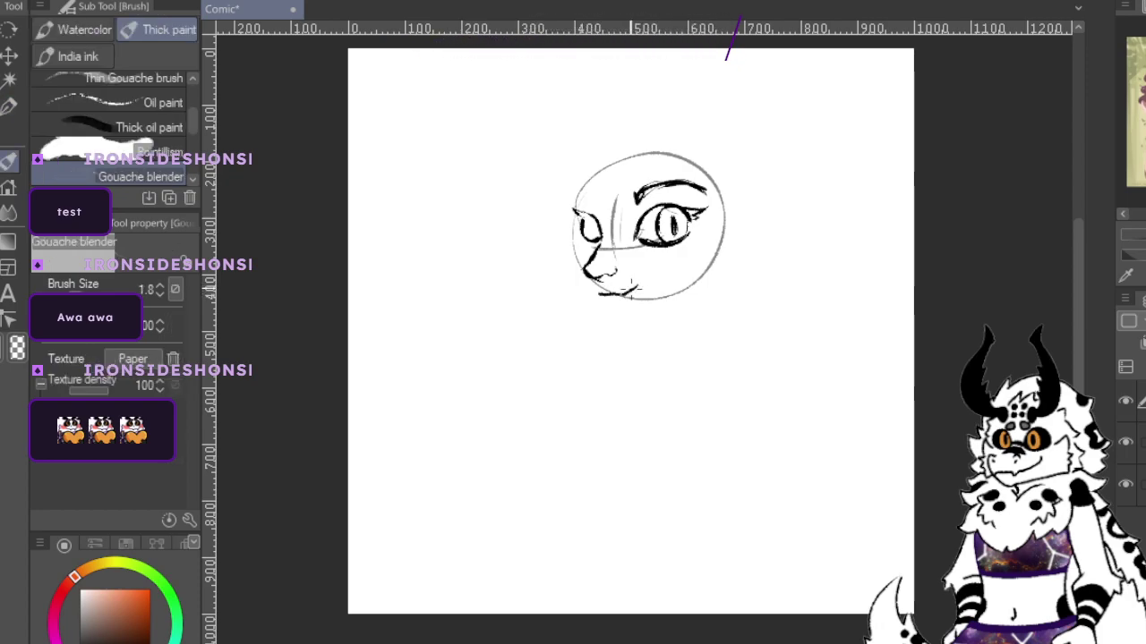
# Erase the short mouth line and redraw it with the Textured pen as full upper and lower lips below the nose.
pyautogui.press('e')
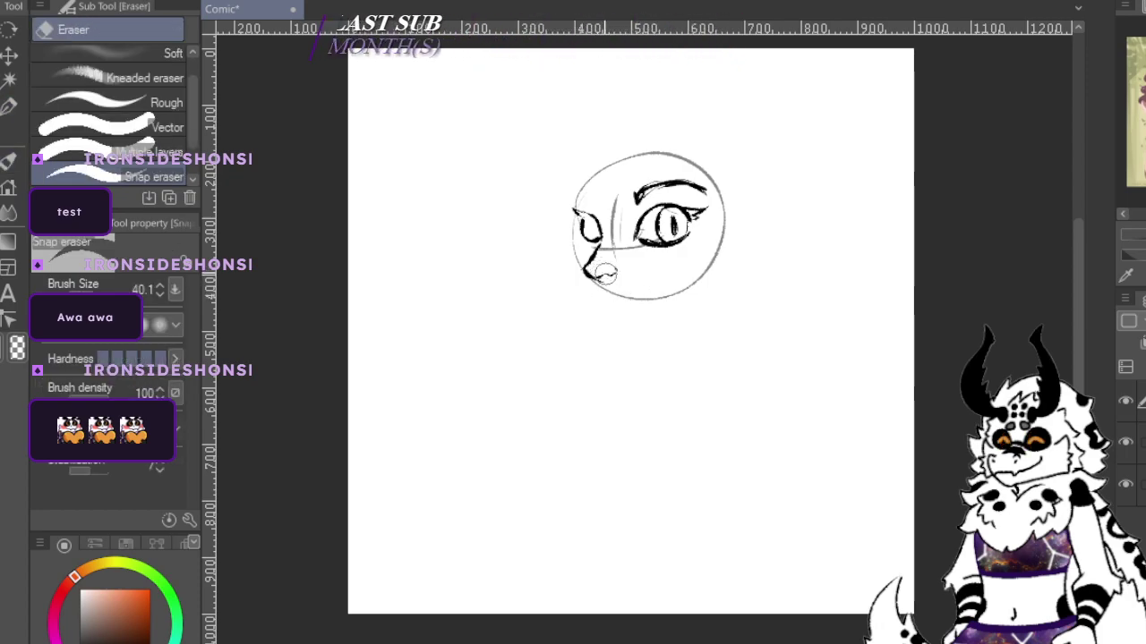
pyautogui.press('p')
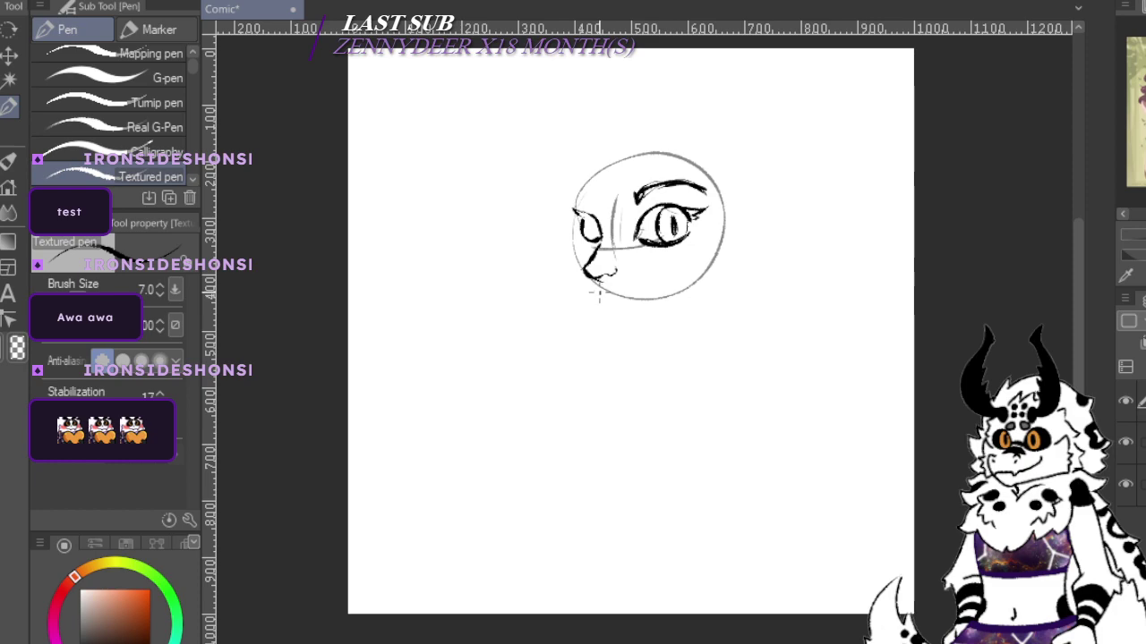
pyautogui.moveTo(596, 290); pyautogui.dragTo(637, 293)
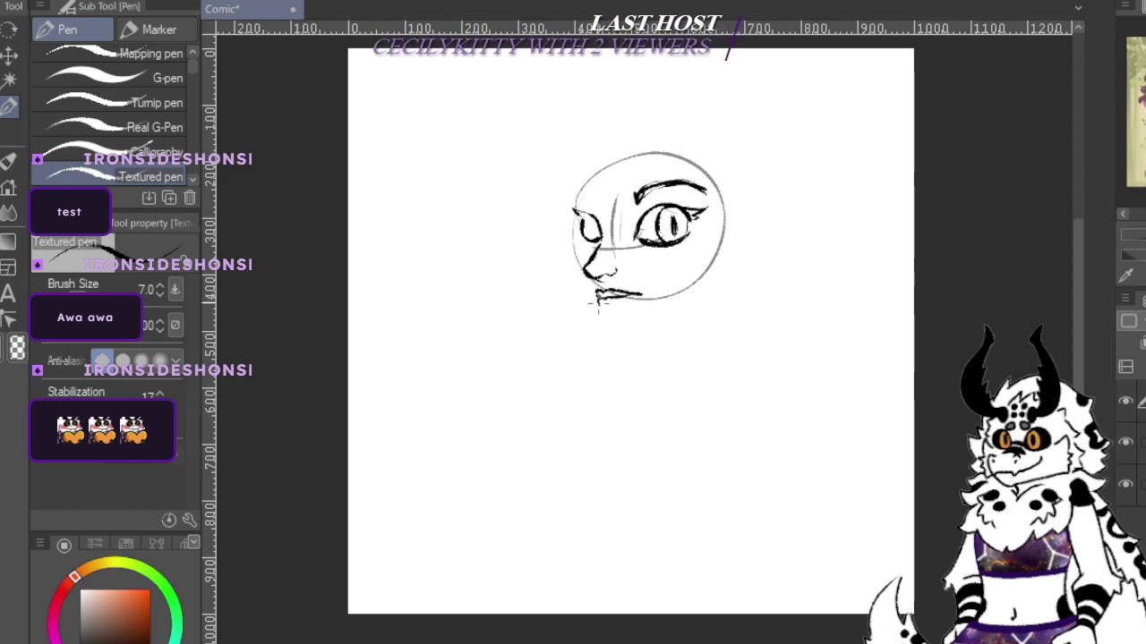
pyautogui.press('b')
pyautogui.press('e')
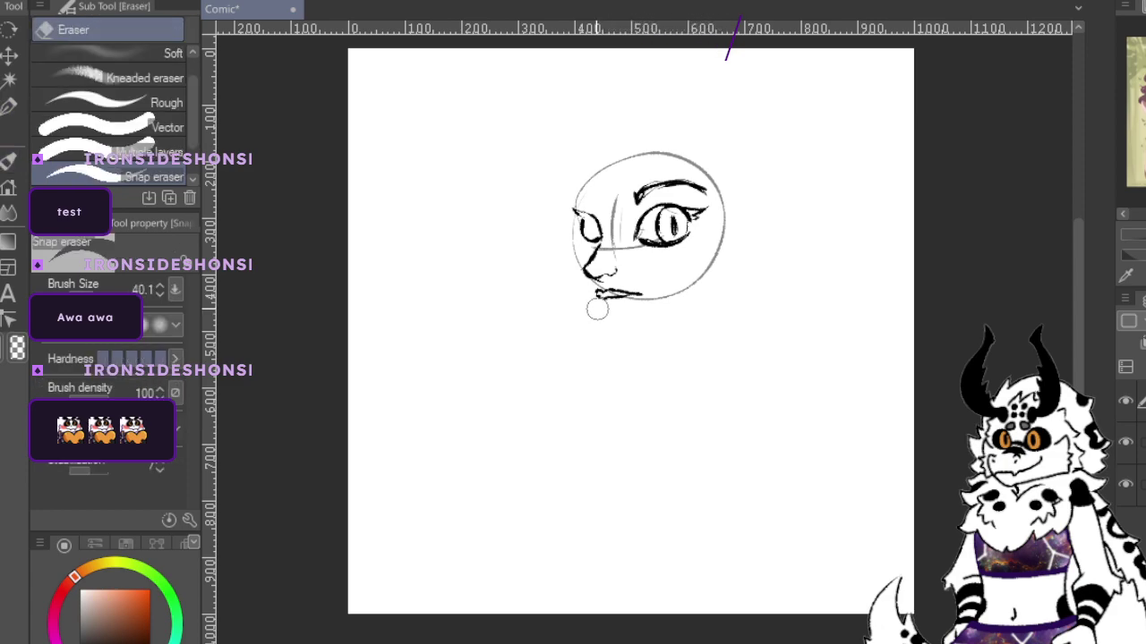
pyautogui.press('p')
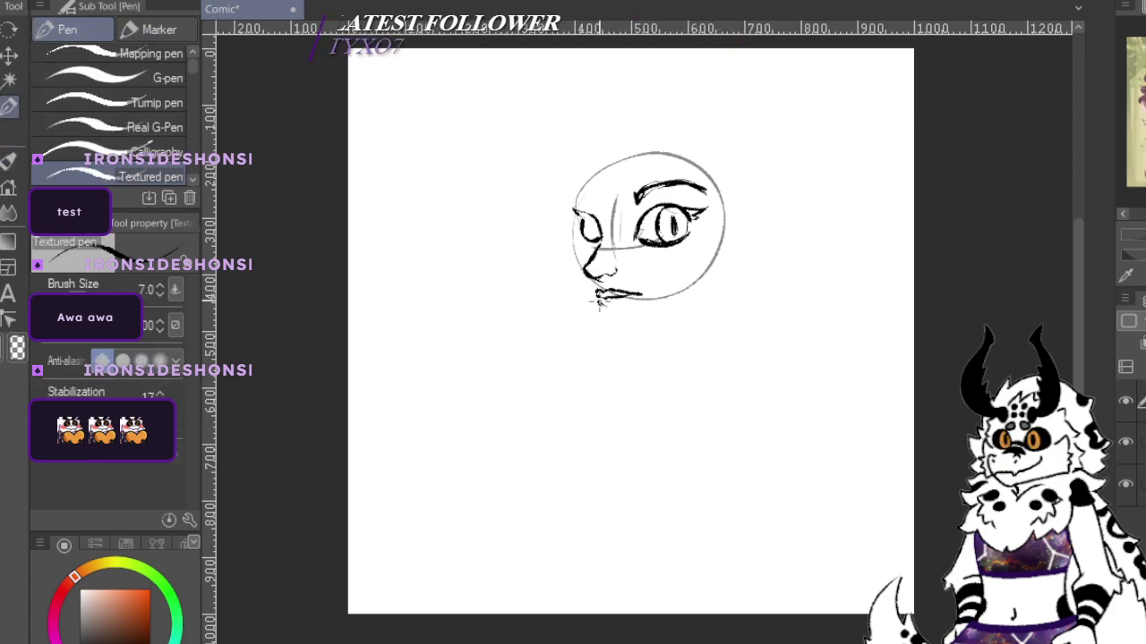
pyautogui.moveTo(598, 302); pyautogui.dragTo(633, 299)
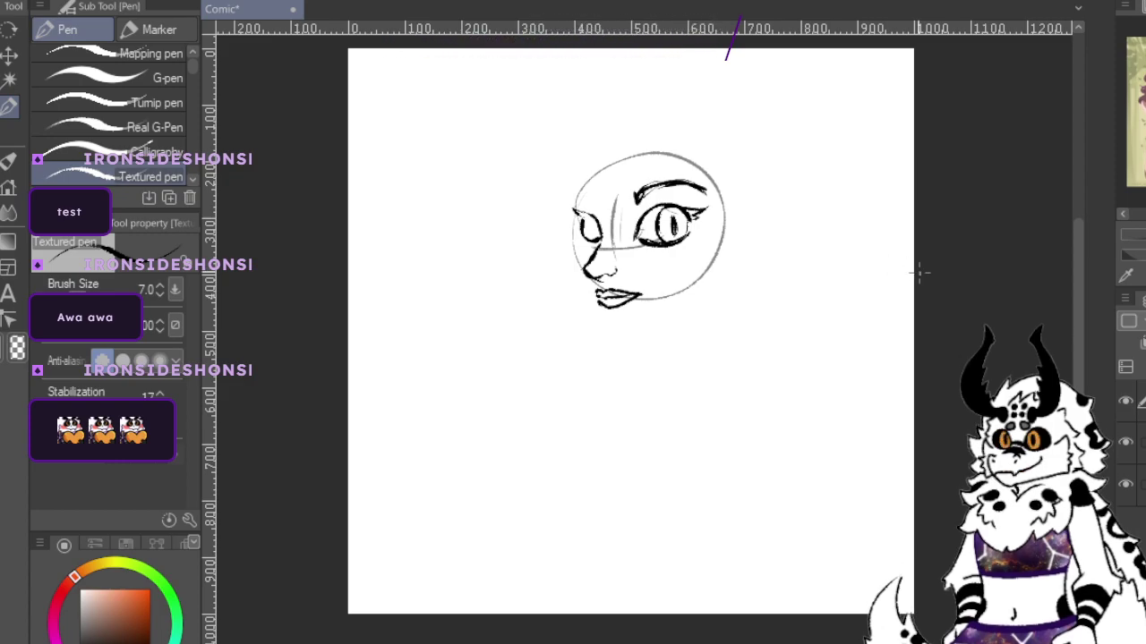
# Lasso the whole head sketch, move it down and slightly left toward the middle of the canvas, and clear the selection.
pyautogui.press('m')
pyautogui.moveTo(752, 132)
pyautogui.mouseDown()
pyautogui.moveTo(529, 120)
pyautogui.moveTo(650, 105)
pyautogui.mouseUp()
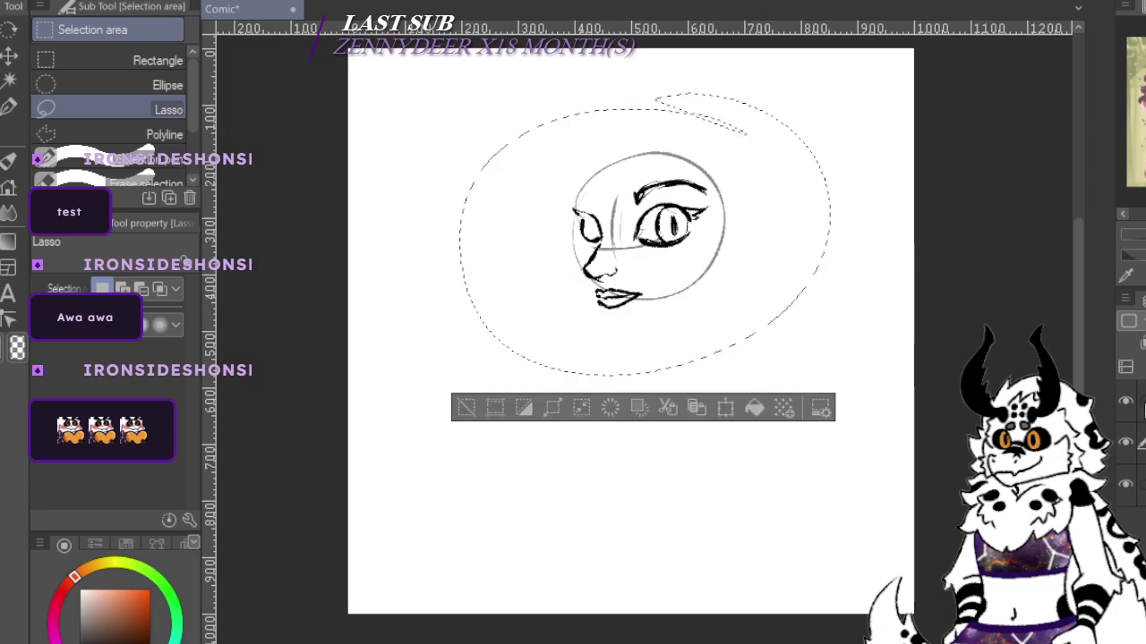
pyautogui.click(725, 407)
pyautogui.moveTo(749, 225); pyautogui.dragTo(716, 312)
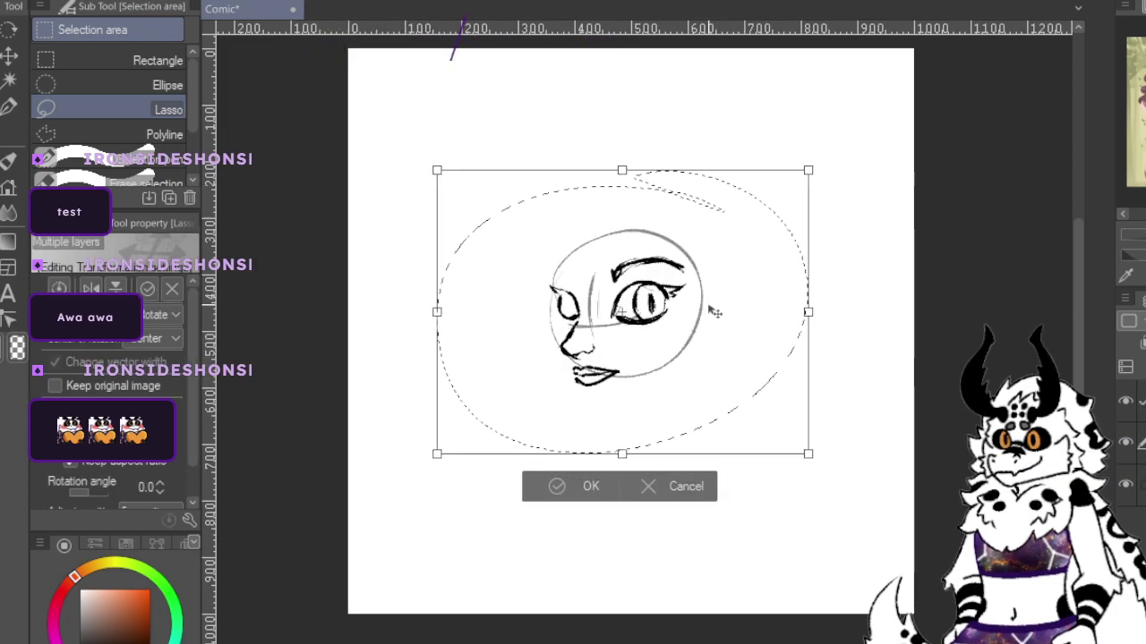
pyautogui.click(591, 506)
pyautogui.hotkey('ctrl', 'd')
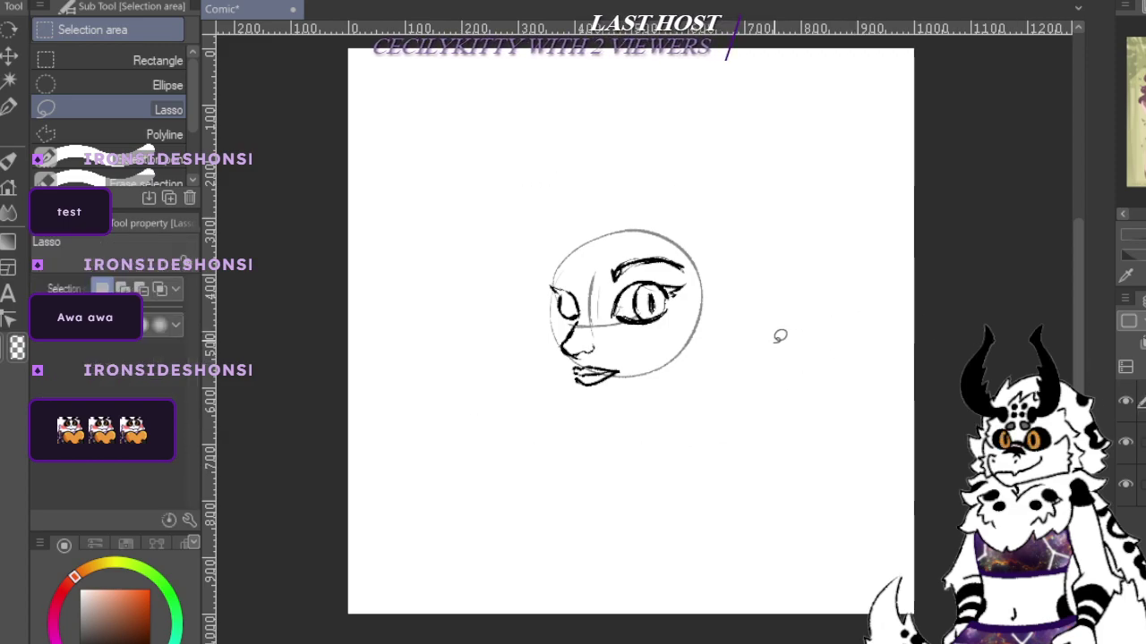
# Sketch a tall horn outline and a curved hairline arching over the head circle with the Textured pen.
pyautogui.press('p')
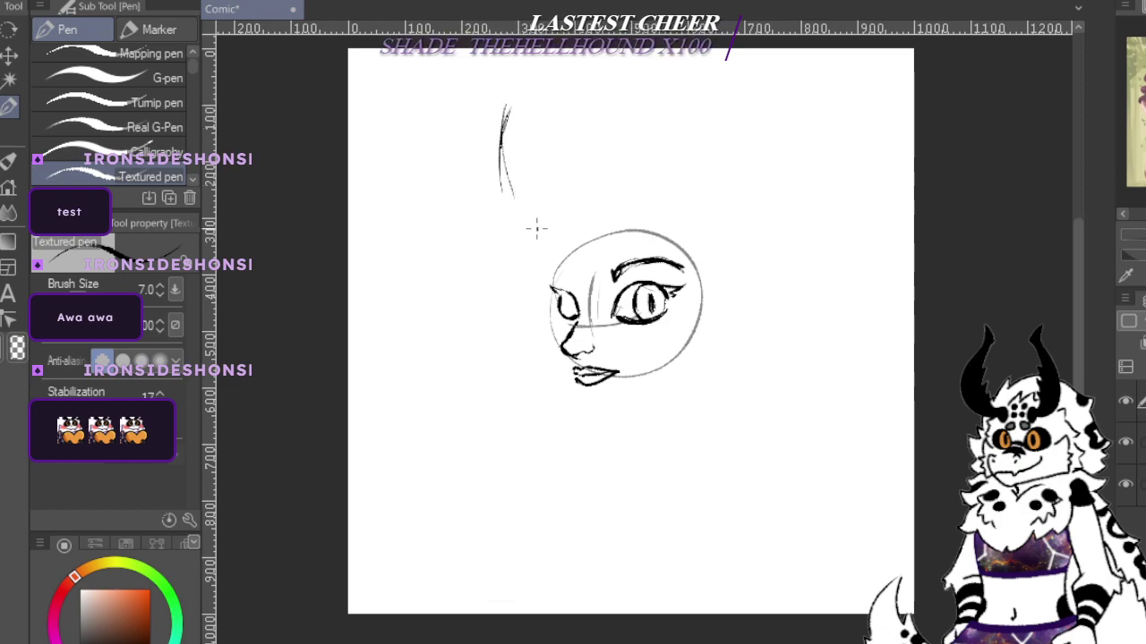
pyautogui.moveTo(527, 217)
pyautogui.mouseDown()
pyautogui.moveTo(554, 248)
pyautogui.moveTo(566, 235)
pyautogui.moveTo(556, 272)
pyautogui.moveTo(549, 261)
pyautogui.moveTo(577, 235)
pyautogui.moveTo(549, 258)
pyautogui.moveTo(563, 230)
pyautogui.moveTo(552, 266)
pyautogui.mouseUp()
pyautogui.moveTo(610, 203)
pyautogui.mouseDown()
pyautogui.moveTo(644, 208)
pyautogui.moveTo(640, 197)
pyautogui.moveTo(643, 213)
pyautogui.moveTo(683, 203)
pyautogui.moveTo(644, 194)
pyautogui.moveTo(711, 235)
pyautogui.moveTo(714, 212)
pyautogui.moveTo(698, 202)
pyautogui.moveTo(730, 260)
pyautogui.moveTo(726, 222)
pyautogui.moveTo(737, 274)
pyautogui.mouseUp()
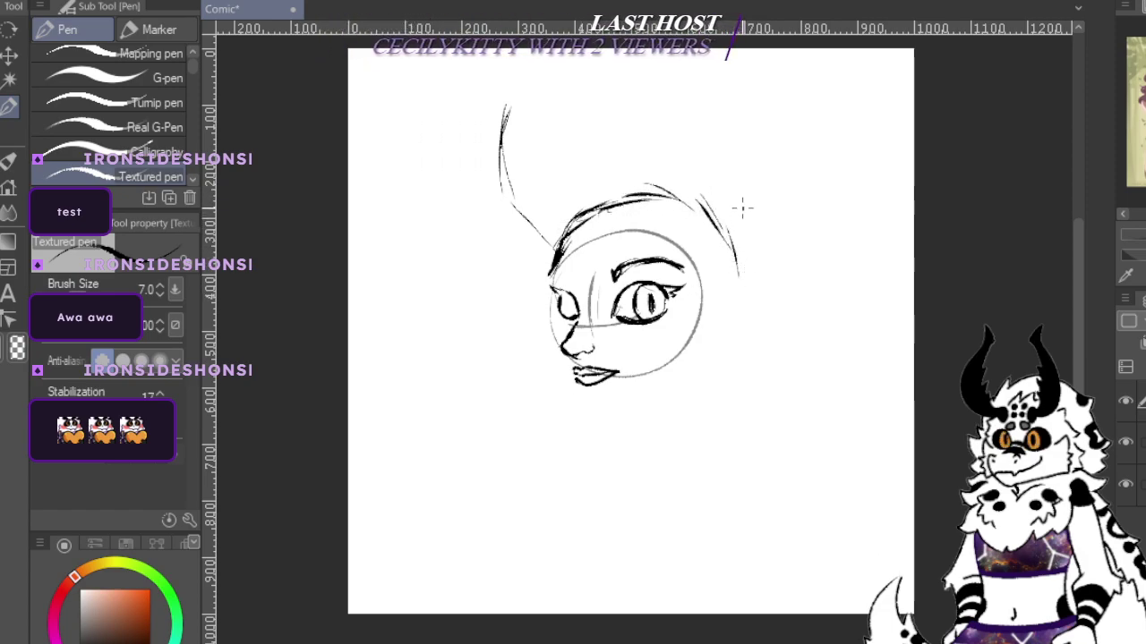
pyautogui.moveTo(609, 100); pyautogui.dragTo(591, 191)
# Remove the horn and hairline strokes and erase all the facial features, keeping the faded circle and face guides.
pyautogui.hotkey('ctrl', 'z')
pyautogui.hotkey('ctrl', 'z')
pyautogui.hotkey('ctrl', 'z')
pyautogui.press('b')
pyautogui.press('e')
pyautogui.moveTo(460, 166)
pyautogui.mouseDown()
pyautogui.moveTo(534, 107)
pyautogui.moveTo(474, 105)
pyautogui.moveTo(419, 216)
pyautogui.moveTo(453, 247)
pyautogui.moveTo(634, 188)
pyautogui.mouseUp()
pyautogui.moveTo(743, 219)
pyautogui.mouseDown()
pyautogui.moveTo(567, 414)
pyautogui.moveTo(544, 477)
pyautogui.moveTo(639, 296)
pyautogui.moveTo(733, 219)
pyautogui.moveTo(669, 283)
pyautogui.moveTo(552, 331)
pyautogui.moveTo(588, 226)
pyautogui.mouseUp()
pyautogui.moveTo(498, 146); pyautogui.dragTo(528, 222)
# Draw a narrower near eye with the Textured pen, with a pointed outer lash, an oval pupil and an iris line.
pyautogui.press('p')
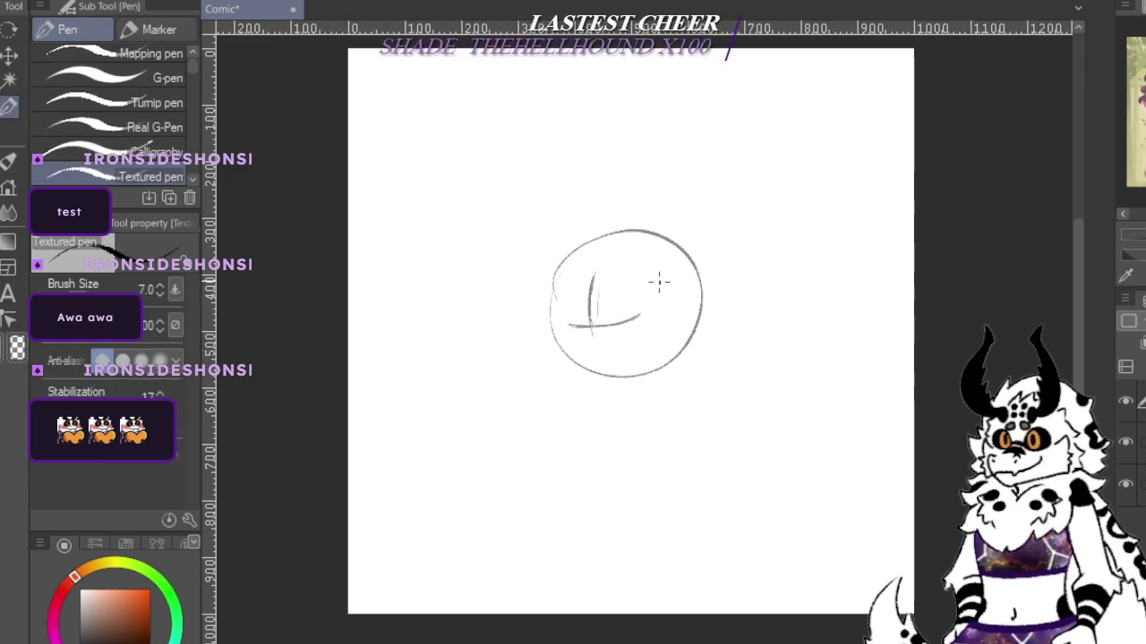
pyautogui.moveTo(678, 286)
pyautogui.mouseDown()
pyautogui.moveTo(613, 315)
pyautogui.moveTo(635, 324)
pyautogui.moveTo(668, 305)
pyautogui.moveTo(623, 320)
pyautogui.mouseUp()
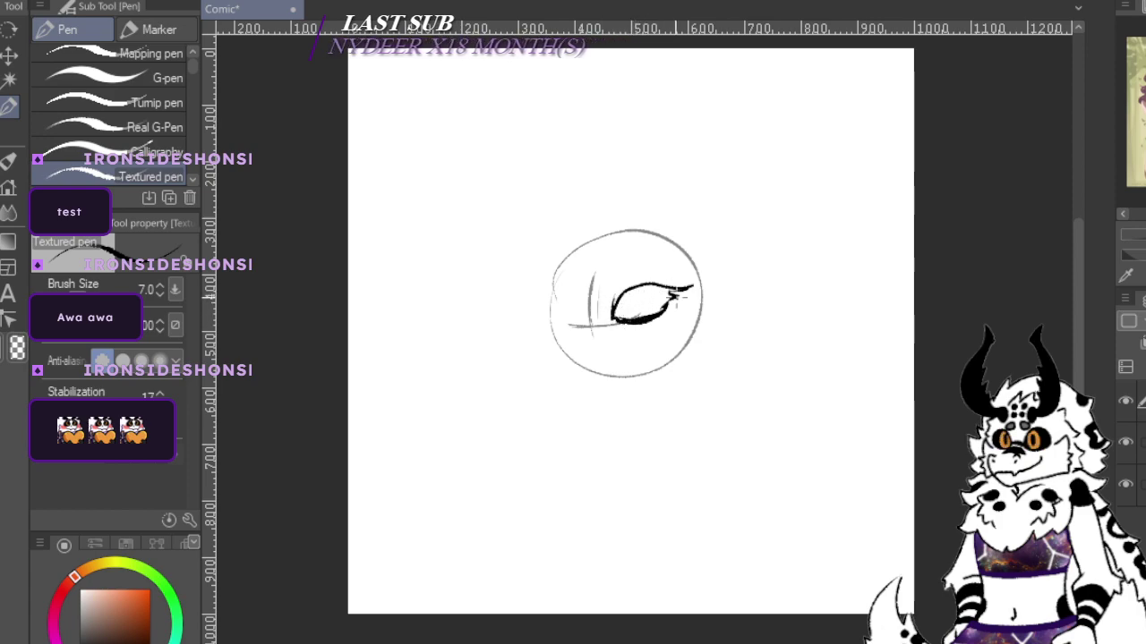
pyautogui.moveTo(655, 285); pyautogui.dragTo(682, 289)
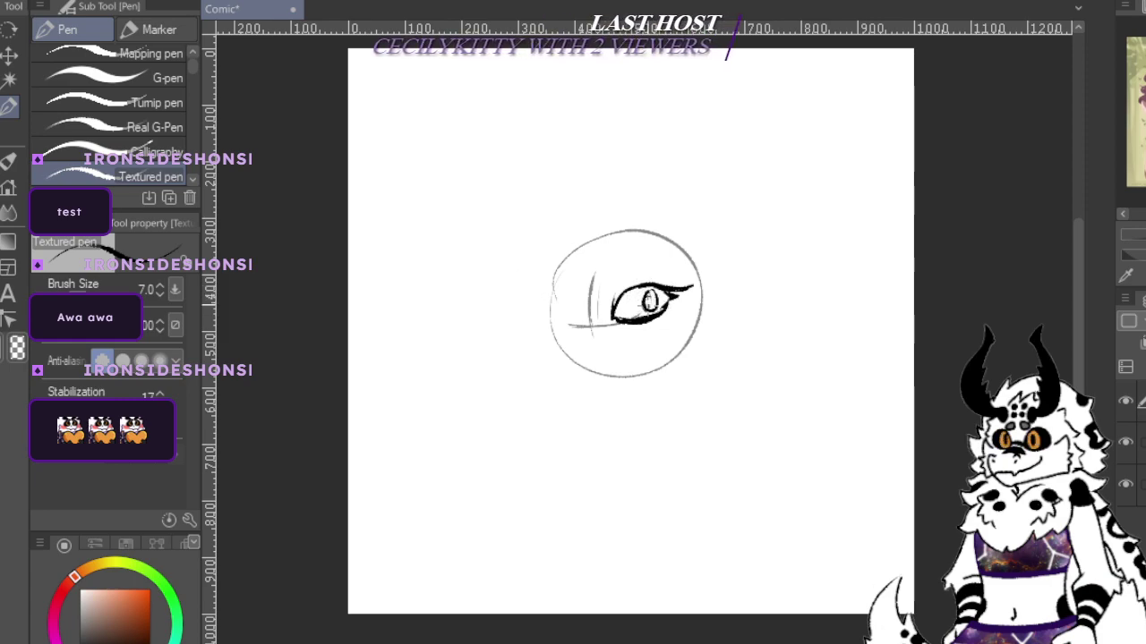
pyautogui.moveTo(642, 291); pyautogui.dragTo(639, 317)
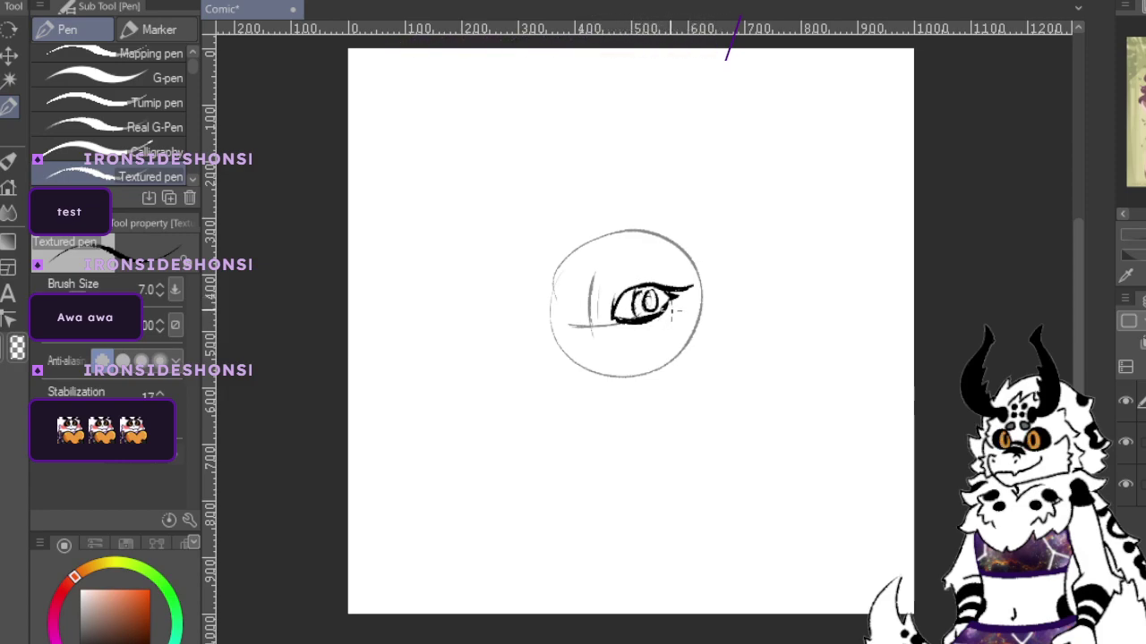
# Undo the iris and pupil strokes and erase the rest of the new eye.
pyautogui.hotkey('ctrl', 'z')
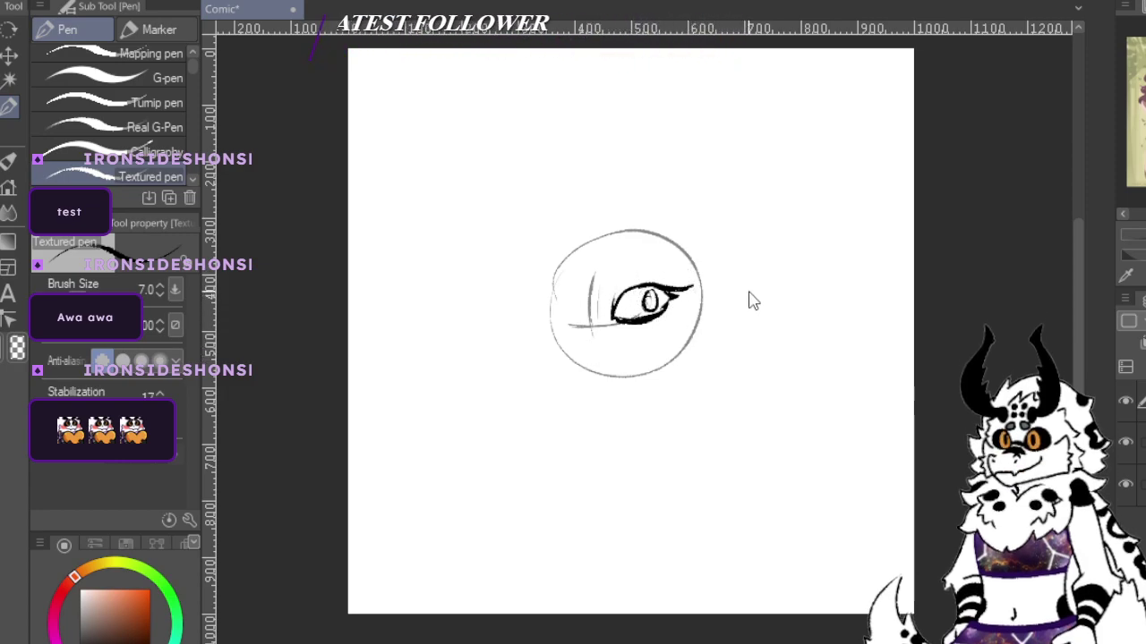
pyautogui.hotkey('ctrl', 'z')
pyautogui.press('b')
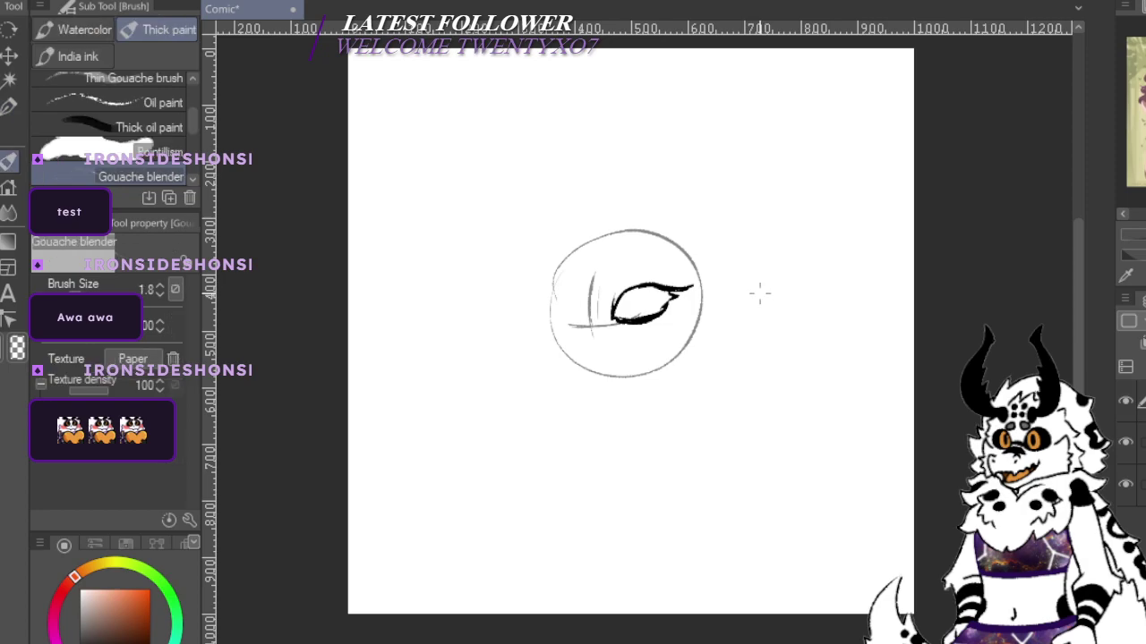
pyautogui.press('e')
pyautogui.moveTo(691, 285)
pyautogui.mouseDown()
pyautogui.moveTo(605, 311)
pyautogui.moveTo(637, 315)
pyautogui.mouseUp()
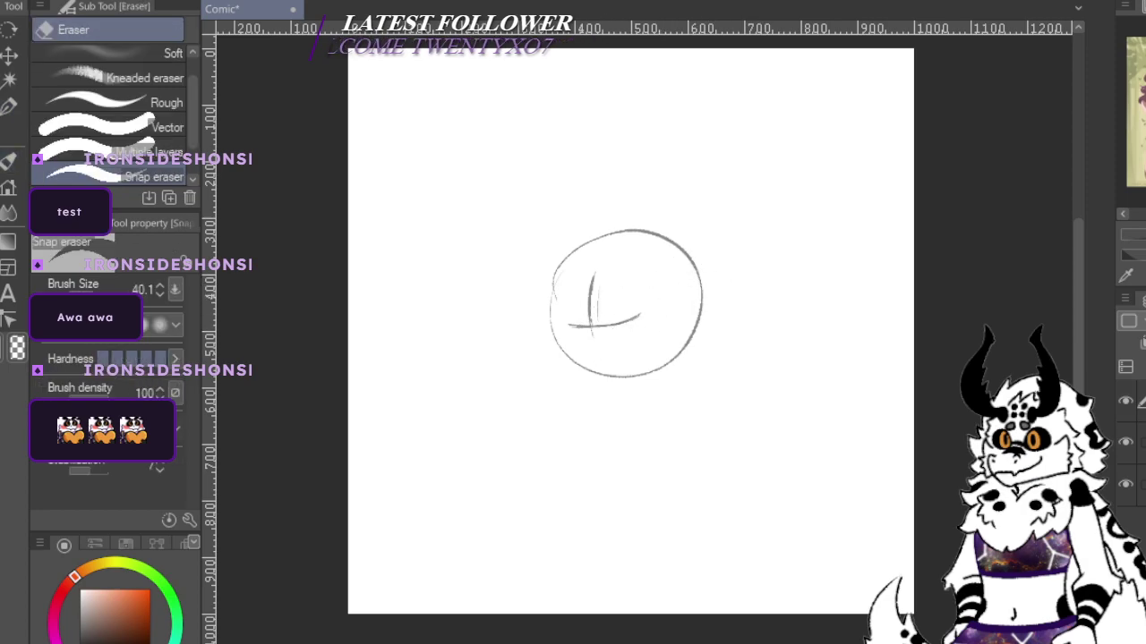
# Draw two tall, pointed horns with notched inner edges and rounded bases rising from the top of the head circle.
pyautogui.press('p')
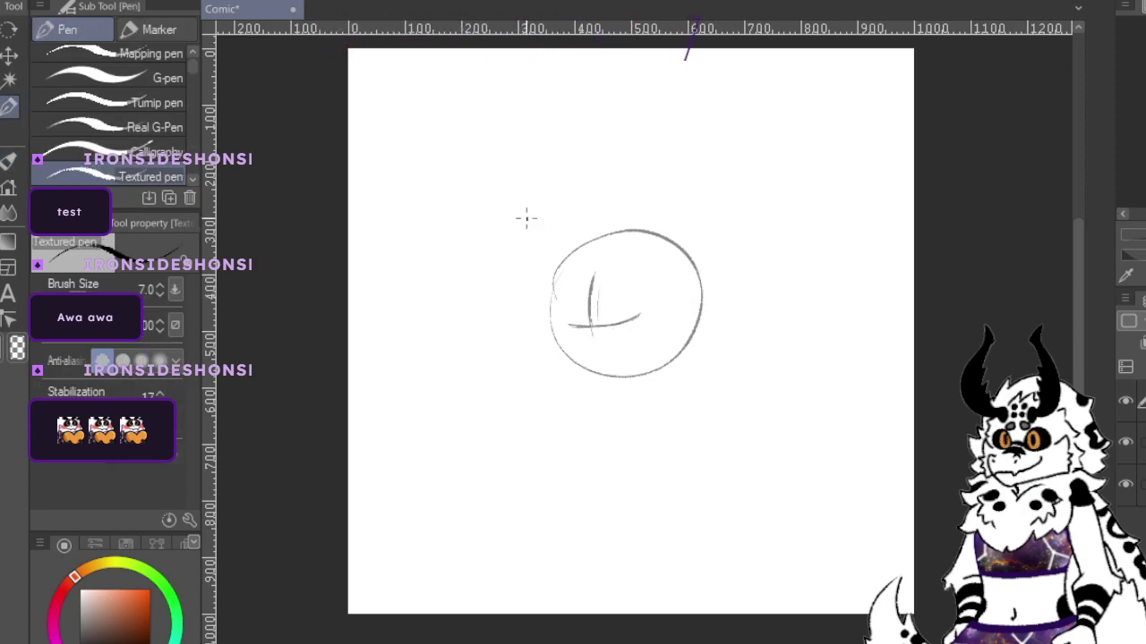
pyautogui.moveTo(553, 109)
pyautogui.mouseDown()
pyautogui.moveTo(514, 222)
pyautogui.moveTo(553, 267)
pyautogui.mouseUp()
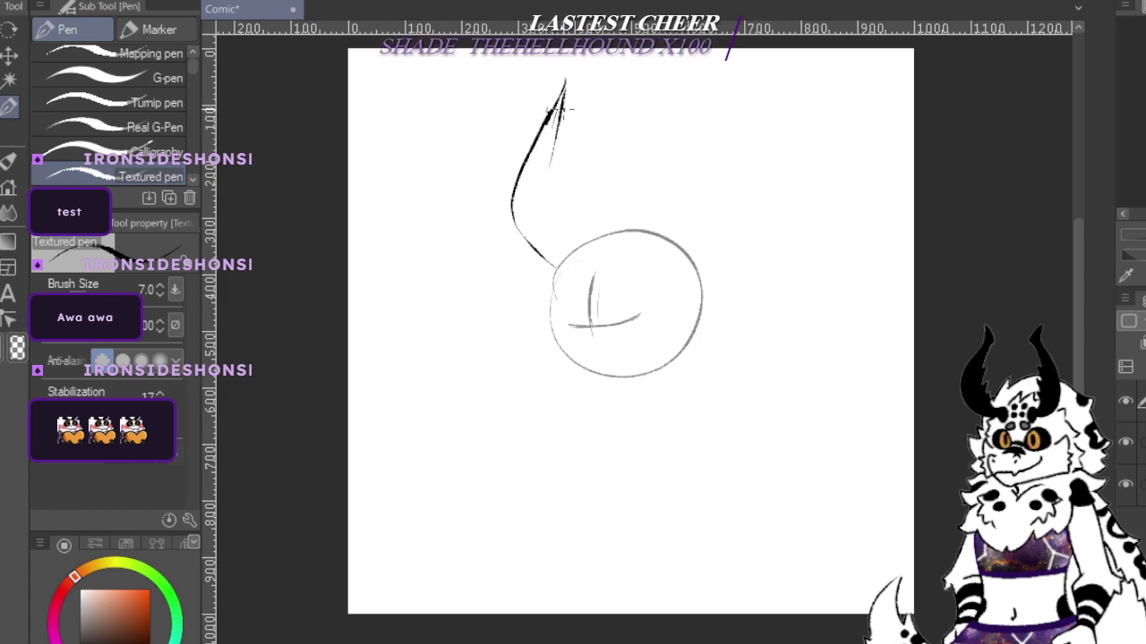
pyautogui.moveTo(561, 185)
pyautogui.mouseDown()
pyautogui.moveTo(576, 240)
pyautogui.moveTo(564, 263)
pyautogui.mouseUp()
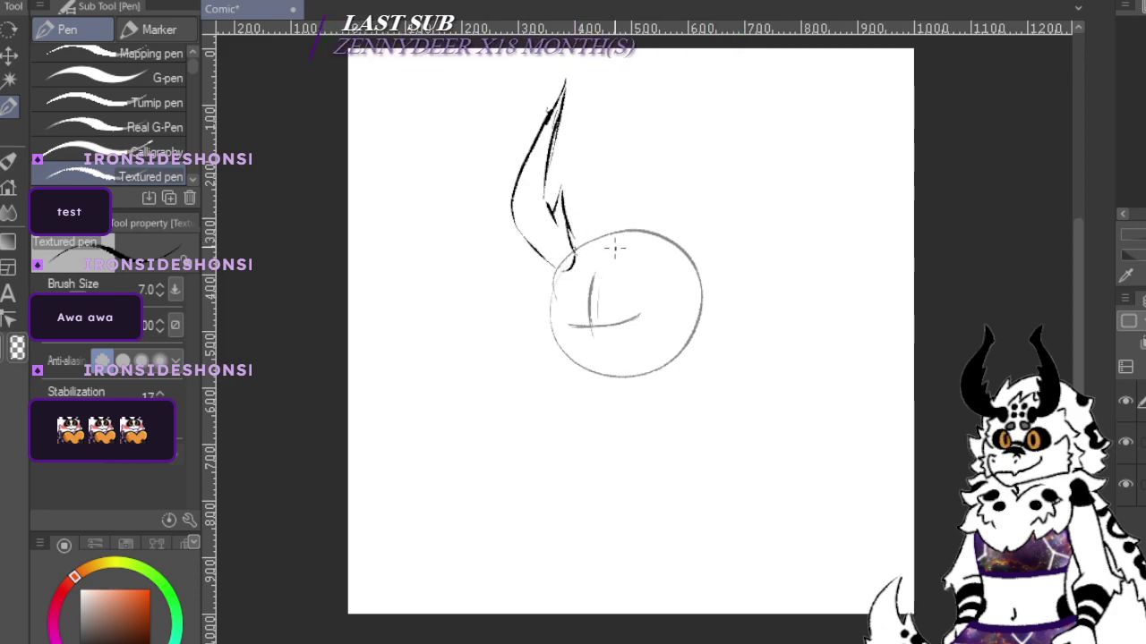
pyautogui.moveTo(617, 90)
pyautogui.mouseDown()
pyautogui.moveTo(597, 190)
pyautogui.moveTo(613, 262)
pyautogui.mouseUp()
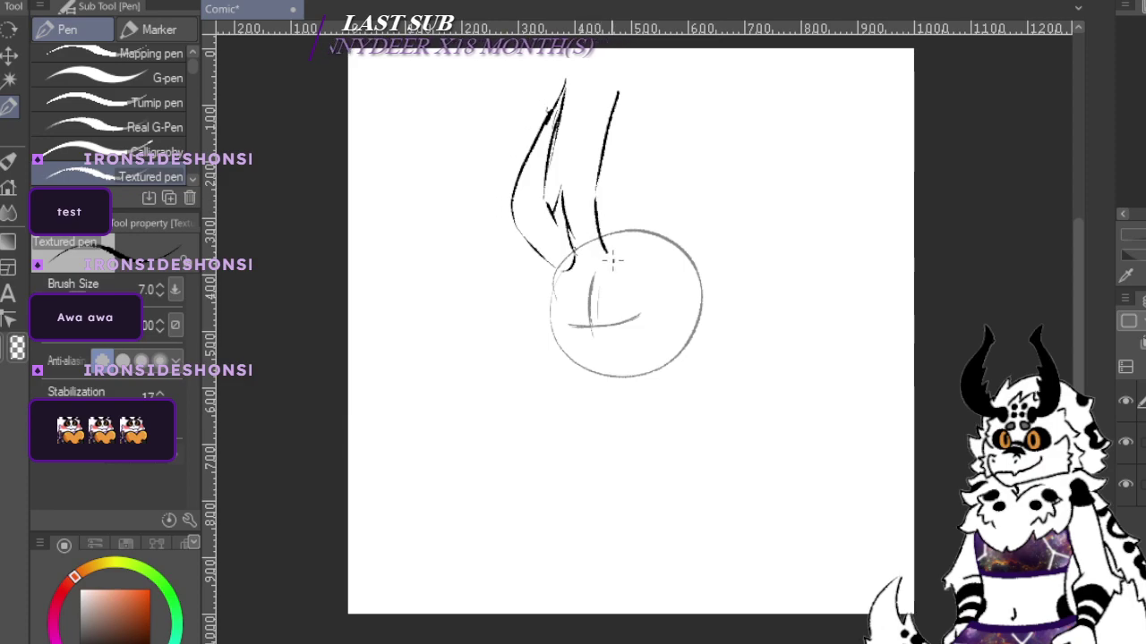
pyautogui.moveTo(623, 91)
pyautogui.mouseDown()
pyautogui.moveTo(616, 188)
pyautogui.moveTo(630, 234)
pyautogui.mouseUp()
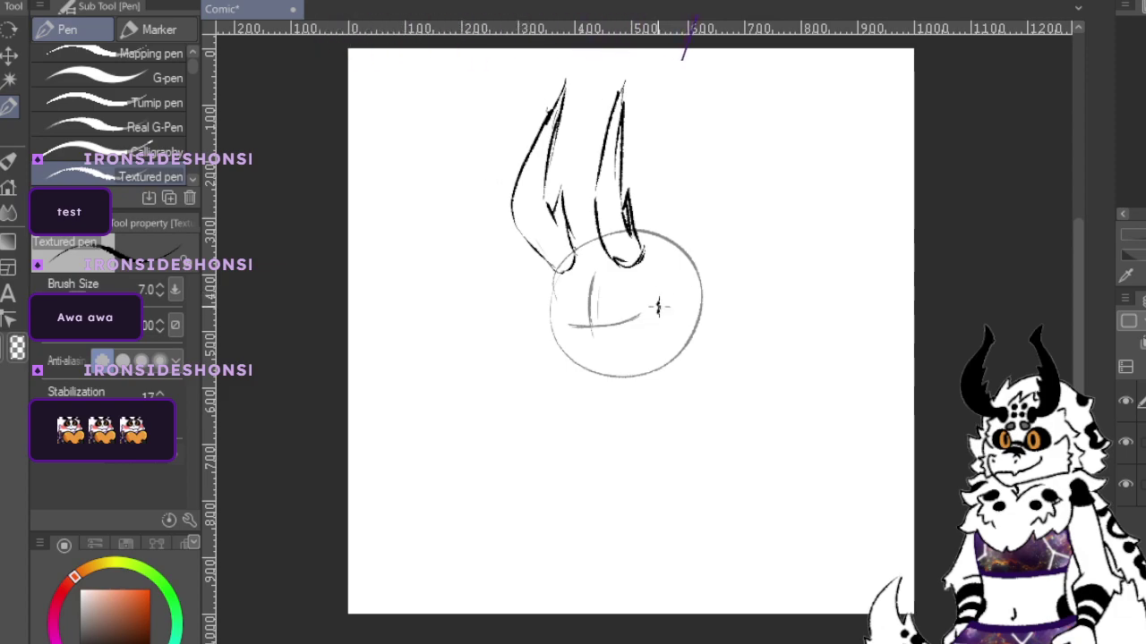
# Draw a pointed ear with an inner fold over the far right edge of the head circle.
pyautogui.moveTo(660, 309); pyautogui.dragTo(692, 268)
pyautogui.hotkey('ctrl', 'z')
pyautogui.hotkey('ctrl', 'z')
pyautogui.moveTo(665, 300)
pyautogui.mouseDown()
pyautogui.moveTo(734, 255)
pyautogui.moveTo(731, 278)
pyautogui.mouseUp()
pyautogui.moveTo(681, 307); pyautogui.dragTo(724, 269)
pyautogui.moveTo(680, 319); pyautogui.dragTo(725, 272)
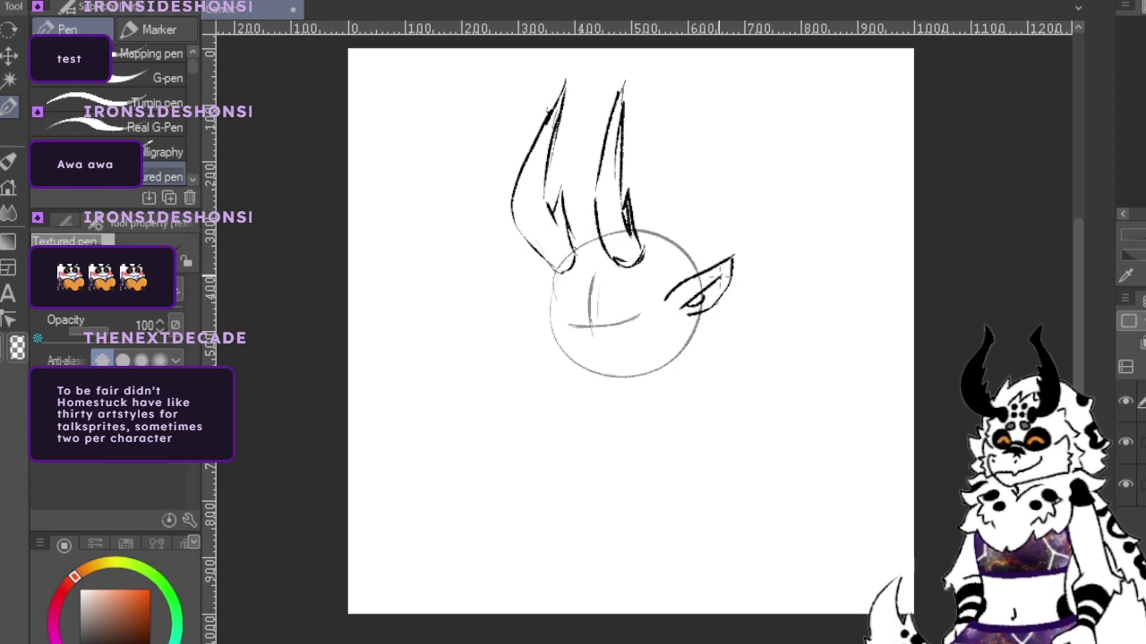
pyautogui.moveTo(699, 298); pyautogui.dragTo(694, 301)
pyautogui.hotkey('ctrl', 'z')
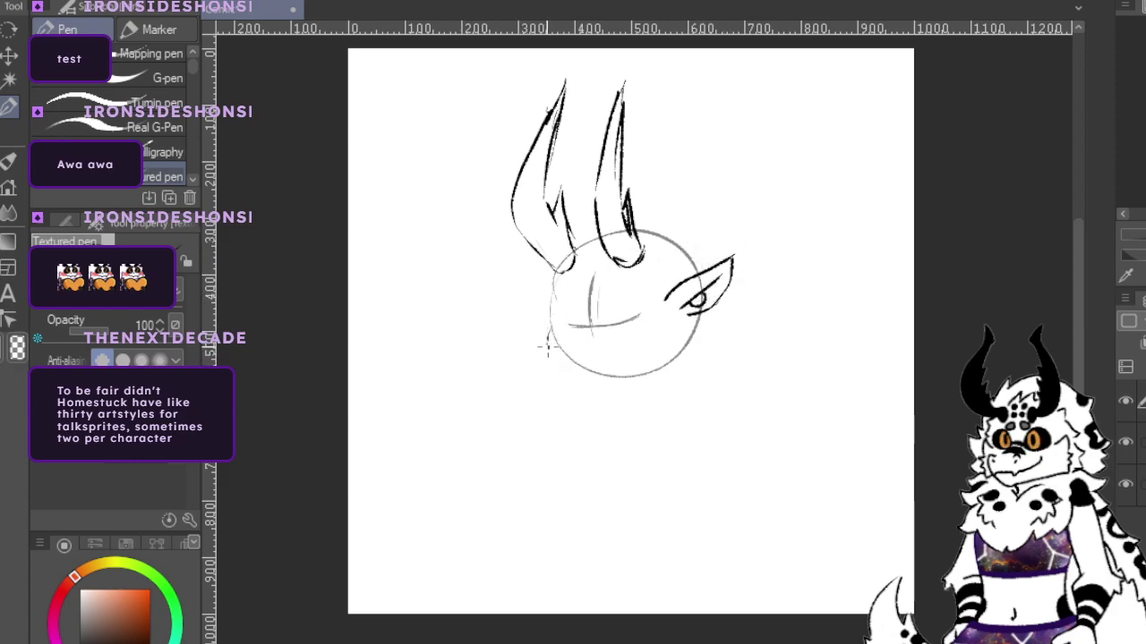
# Try a stroke across the lower face and a curved line sweeping outward from the base of the far horn.
pyautogui.hotkey('ctrl', 'z')
pyautogui.moveTo(548, 333)
pyautogui.mouseDown()
pyautogui.moveTo(580, 373)
pyautogui.moveTo(625, 371)
pyautogui.moveTo(673, 331)
pyautogui.mouseUp()
pyautogui.hotkey('ctrl', 'z')
pyautogui.moveTo(570, 259); pyautogui.dragTo(492, 279)
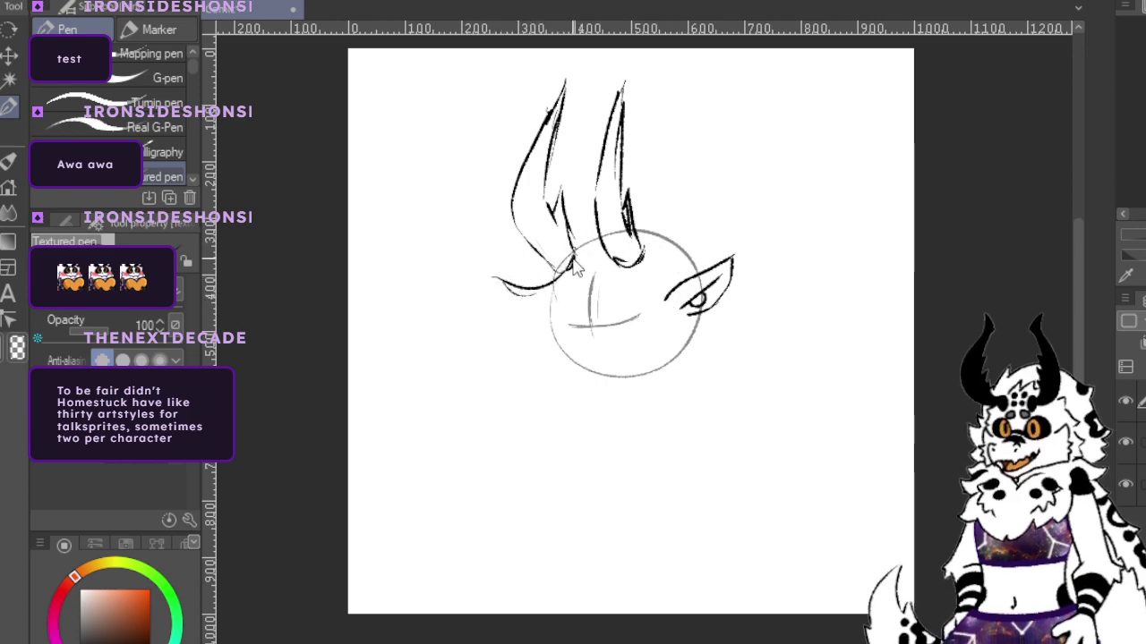
pyautogui.hotkey('ctrl', 'z')
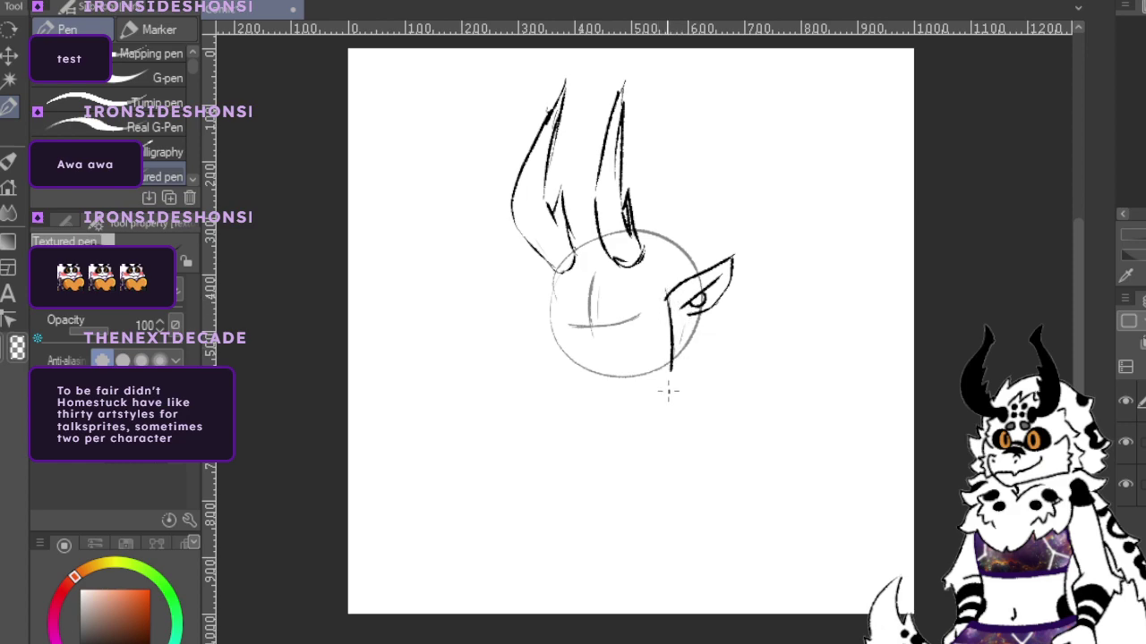
# Sketch long, looping hair strands falling from the front of the ear to below the head circle.
pyautogui.moveTo(646, 360); pyautogui.dragTo(658, 299)
pyautogui.moveTo(653, 368); pyautogui.dragTo(652, 383)
pyautogui.moveTo(666, 294)
pyautogui.mouseDown()
pyautogui.moveTo(704, 414)
pyautogui.moveTo(692, 469)
pyautogui.mouseUp()
pyautogui.moveTo(681, 354); pyautogui.dragTo(639, 454)
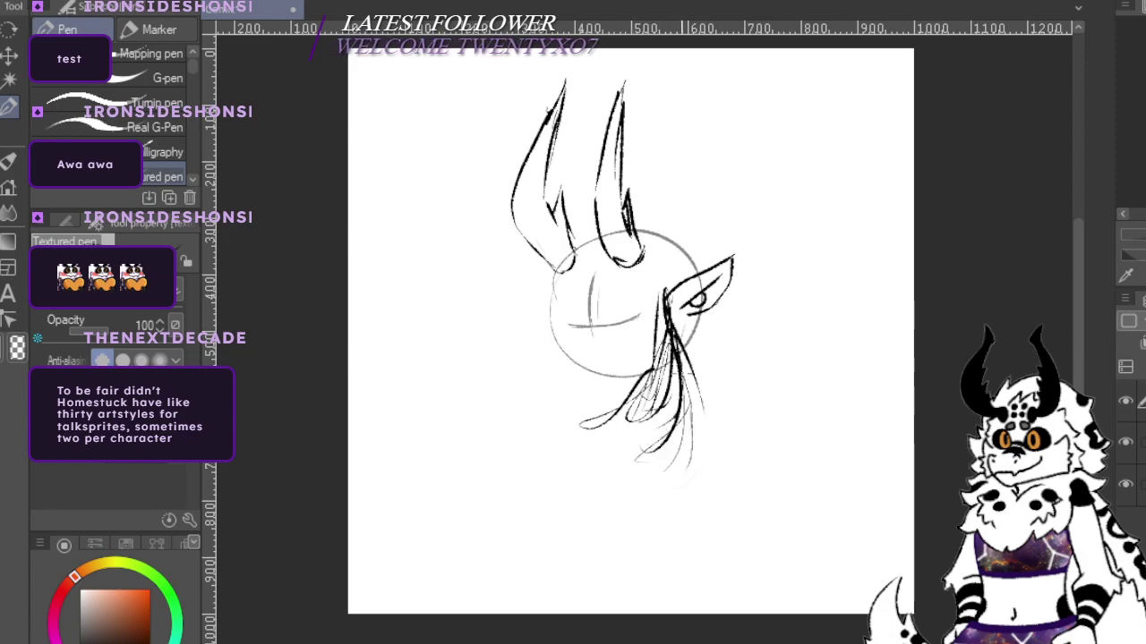
pyautogui.moveTo(672, 325); pyautogui.dragTo(669, 460)
# Undo all the hair strands below the ear.
pyautogui.hotkey('ctrl', 'z')
pyautogui.hotkey('ctrl', 'z')
pyautogui.hotkey('ctrl', 'z')
pyautogui.hotkey('ctrl', 'z')
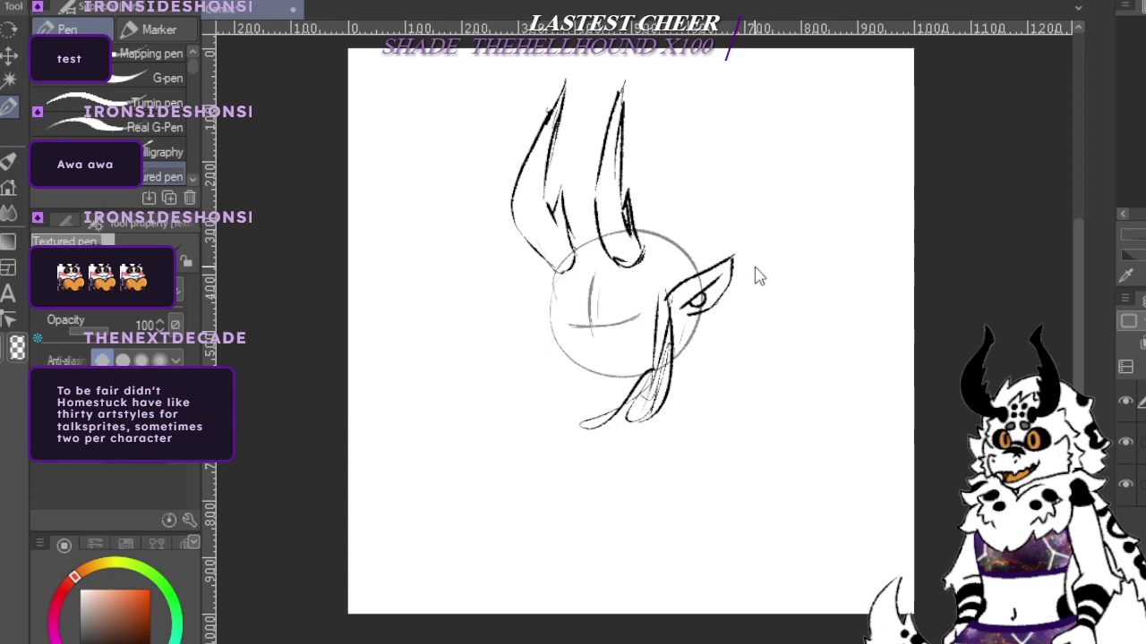
pyautogui.hotkey('ctrl', 'z')
pyautogui.hotkey('ctrl', 'z')
pyautogui.hotkey('ctrl', 'z')
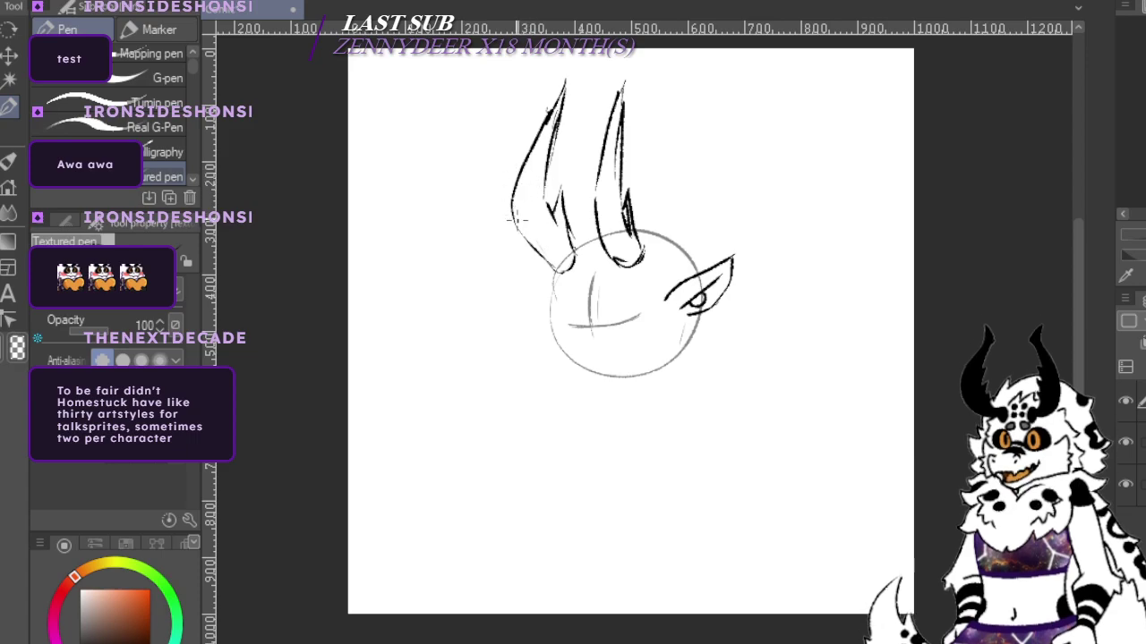
# Erase the far horn, leaving the near horn and the ear in place.
pyautogui.press('b')
pyautogui.press('e')
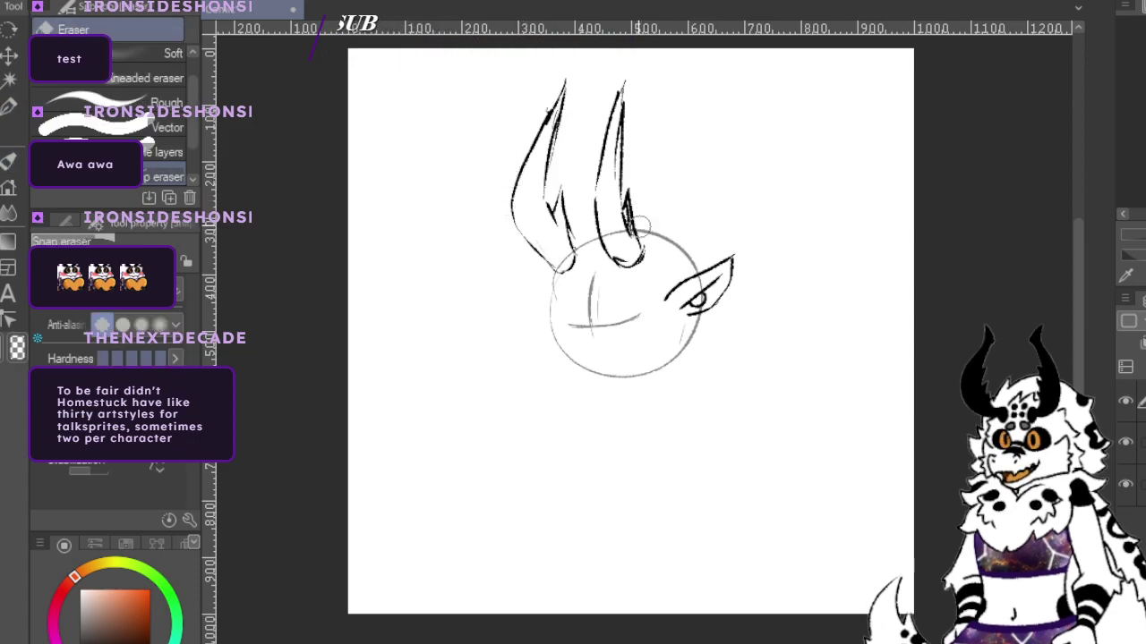
pyautogui.press('b')
pyautogui.press('e')
pyautogui.moveTo(519, 170)
pyautogui.mouseDown()
pyautogui.moveTo(540, 190)
pyautogui.moveTo(538, 250)
pyautogui.moveTo(573, 222)
pyautogui.mouseUp()
# Redraw the far horn with the Textured pen as a slimmer curve with a notched inner edge, and thicken the near horn's base.
pyautogui.press('p')
pyautogui.moveTo(549, 117)
pyautogui.mouseDown()
pyautogui.moveTo(524, 188)
pyautogui.moveTo(547, 274)
pyautogui.mouseUp()
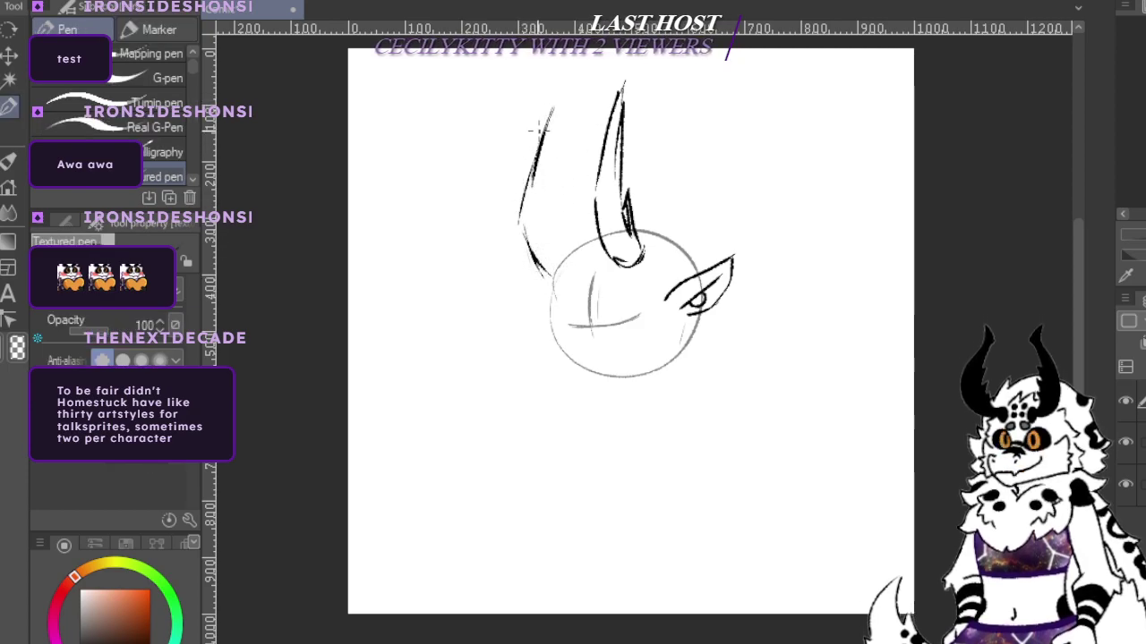
pyautogui.moveTo(560, 95)
pyautogui.mouseDown()
pyautogui.moveTo(529, 205)
pyautogui.moveTo(544, 259)
pyautogui.moveTo(530, 235)
pyautogui.mouseUp()
pyautogui.moveTo(548, 130); pyautogui.dragTo(536, 256)
pyautogui.moveTo(558, 105); pyautogui.dragTo(560, 230)
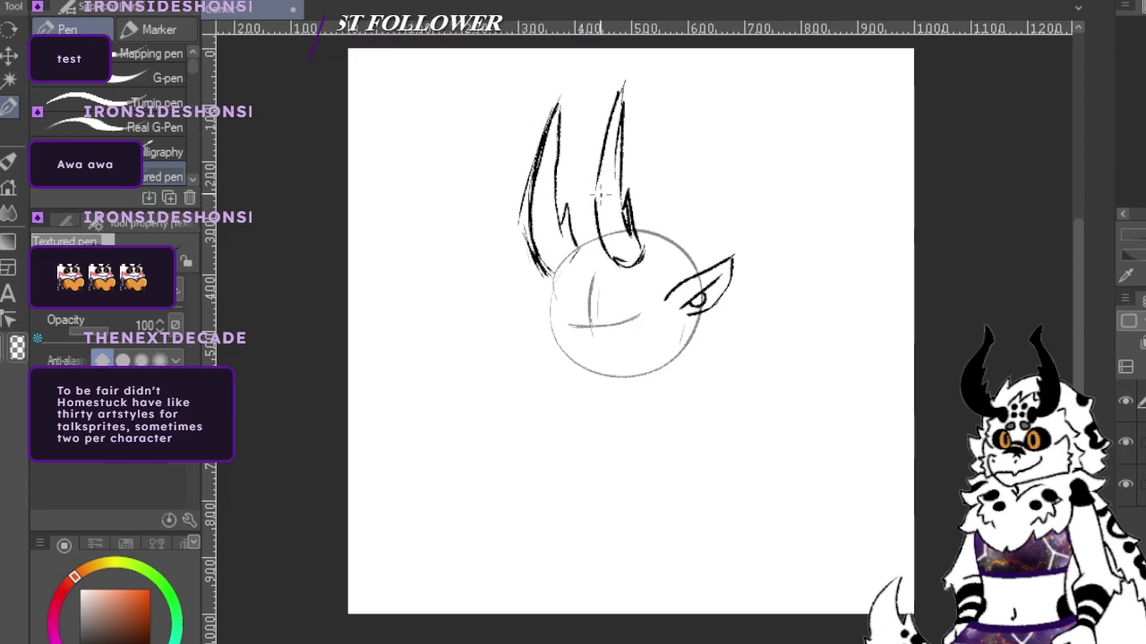
pyautogui.moveTo(622, 266); pyautogui.dragTo(645, 252)
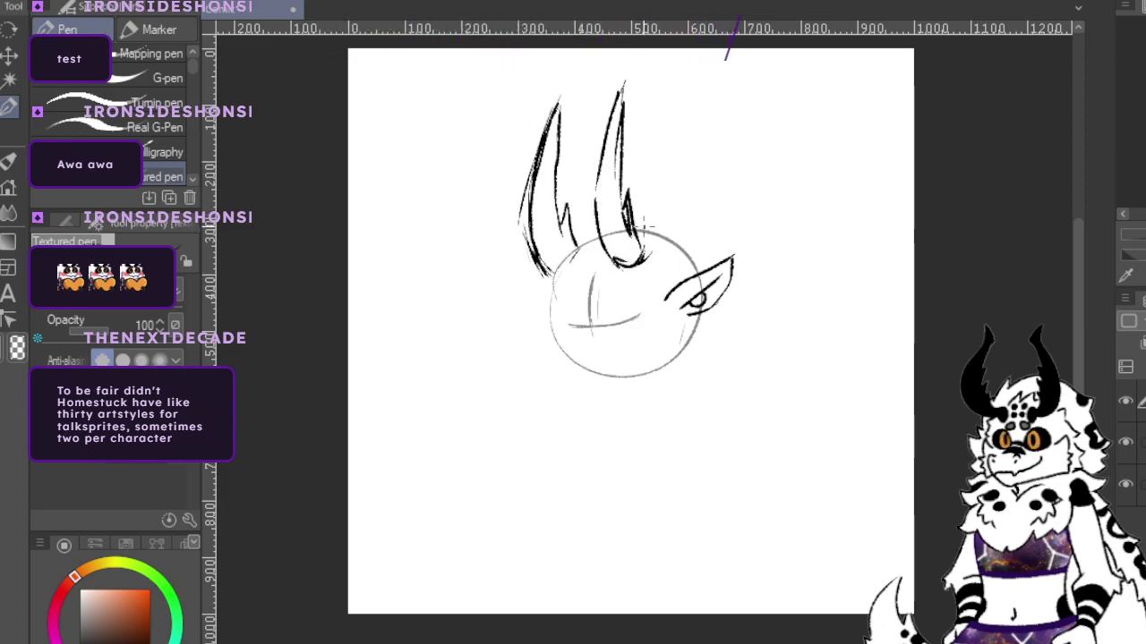
pyautogui.moveTo(630, 192); pyautogui.dragTo(650, 258)
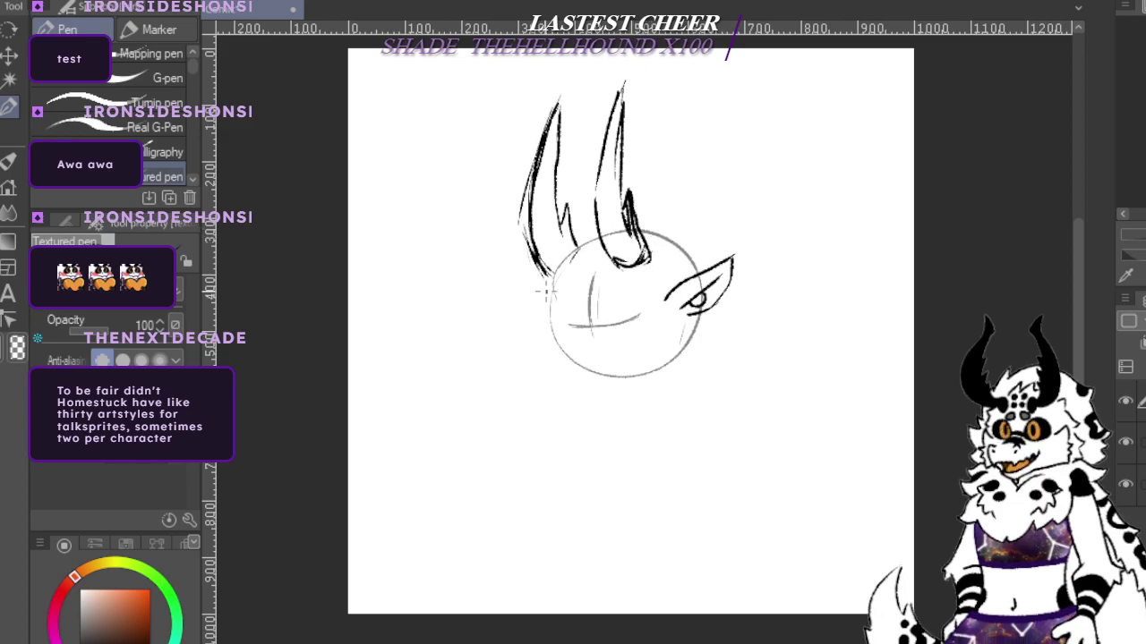
# Sketch the fringe and swept hair at the far horn's base, plus a long wavy lock falling in front of the ear.
pyautogui.moveTo(571, 238)
pyautogui.mouseDown()
pyautogui.moveTo(536, 274)
pyautogui.moveTo(483, 285)
pyautogui.moveTo(512, 306)
pyautogui.moveTo(522, 289)
pyautogui.moveTo(539, 344)
pyautogui.mouseUp()
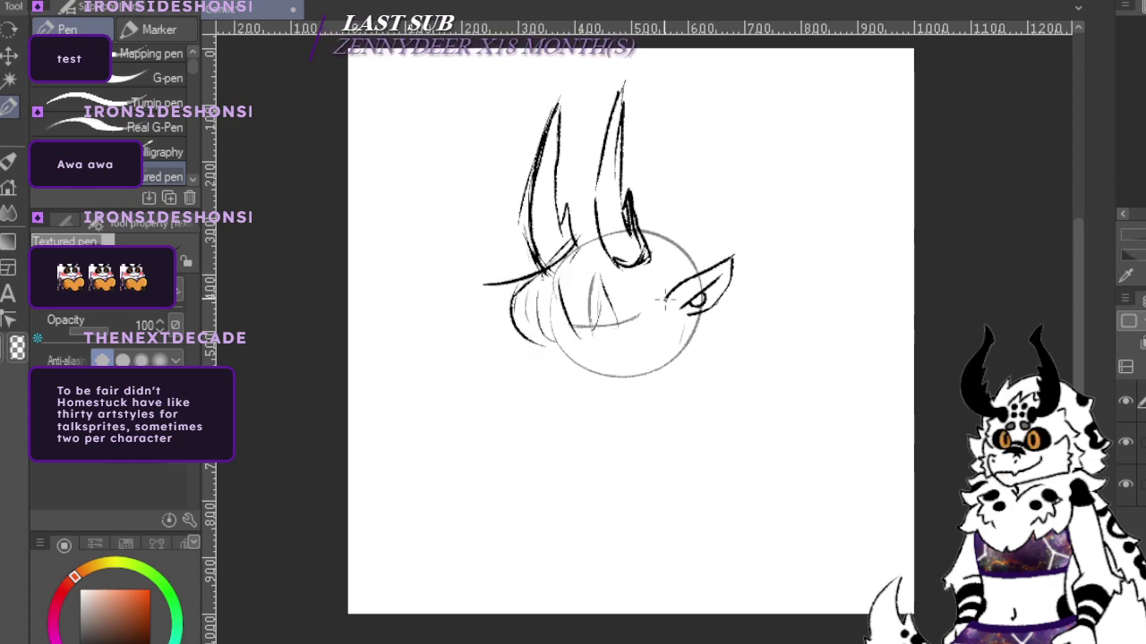
pyautogui.moveTo(687, 267)
pyautogui.mouseDown()
pyautogui.moveTo(652, 333)
pyautogui.moveTo(665, 422)
pyautogui.mouseUp()
pyautogui.moveTo(684, 300)
pyautogui.mouseDown()
pyautogui.moveTo(665, 453)
pyautogui.moveTo(640, 473)
pyautogui.mouseUp()
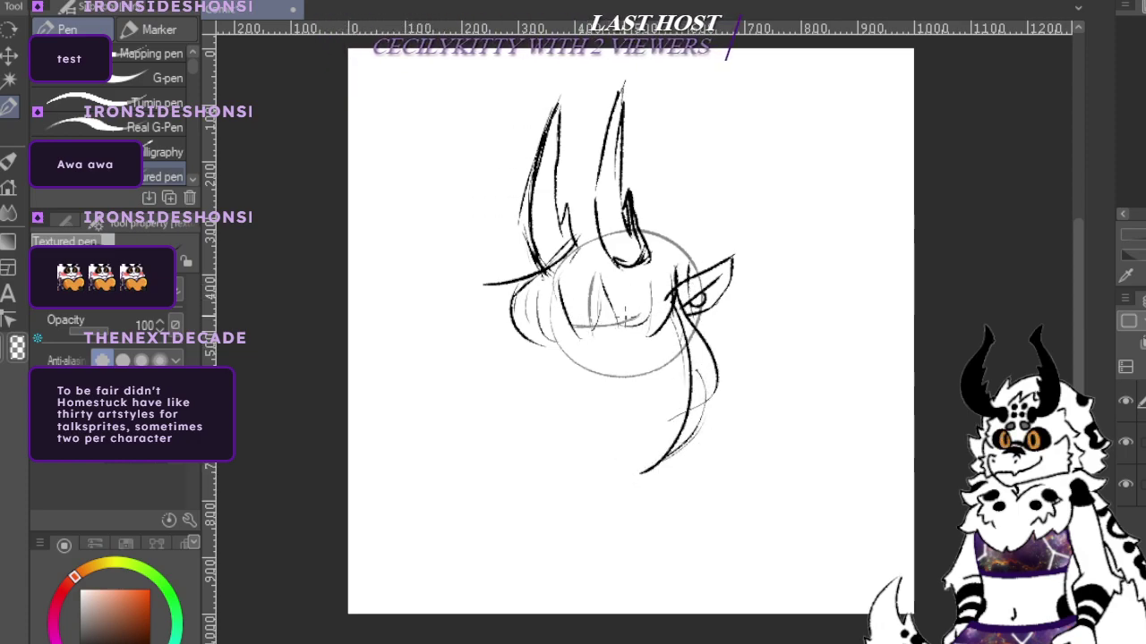
# Draw a small curved nose and two large eyes with pupils and outer lashes along the horizontal face guide.
pyautogui.moveTo(590, 346); pyautogui.dragTo(608, 348)
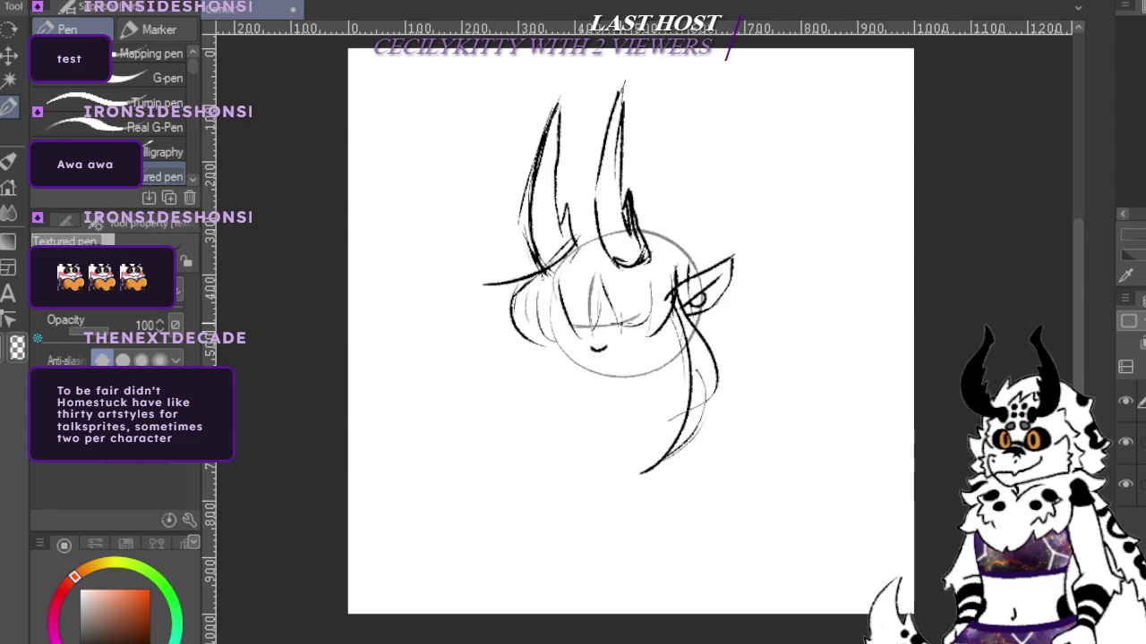
pyautogui.moveTo(636, 299); pyautogui.dragTo(612, 322)
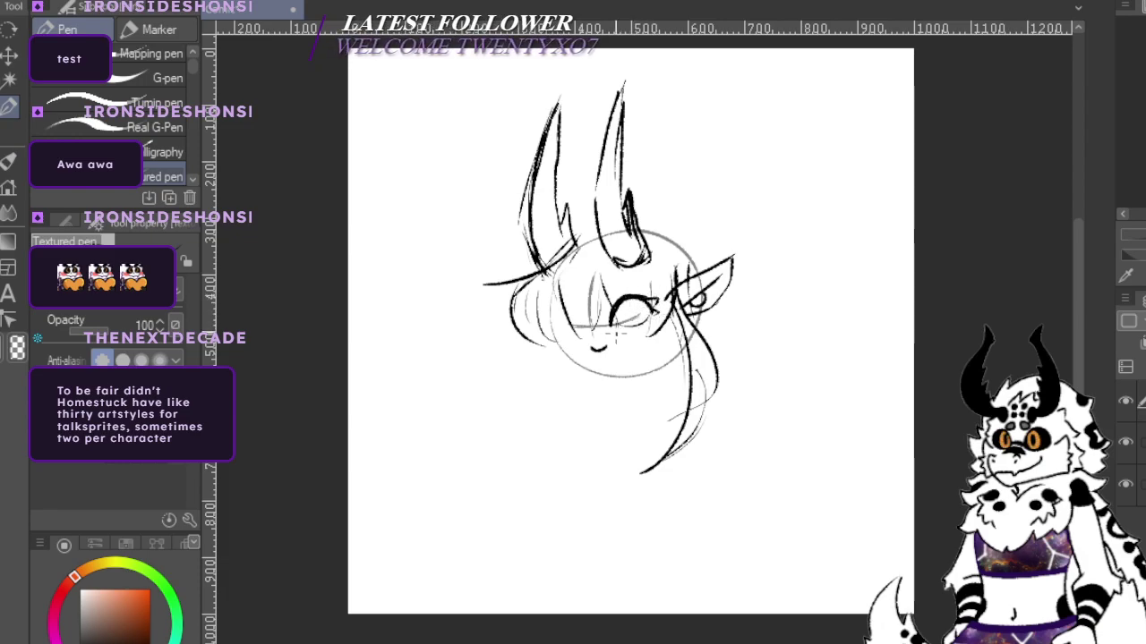
pyautogui.moveTo(652, 306); pyautogui.dragTo(614, 326)
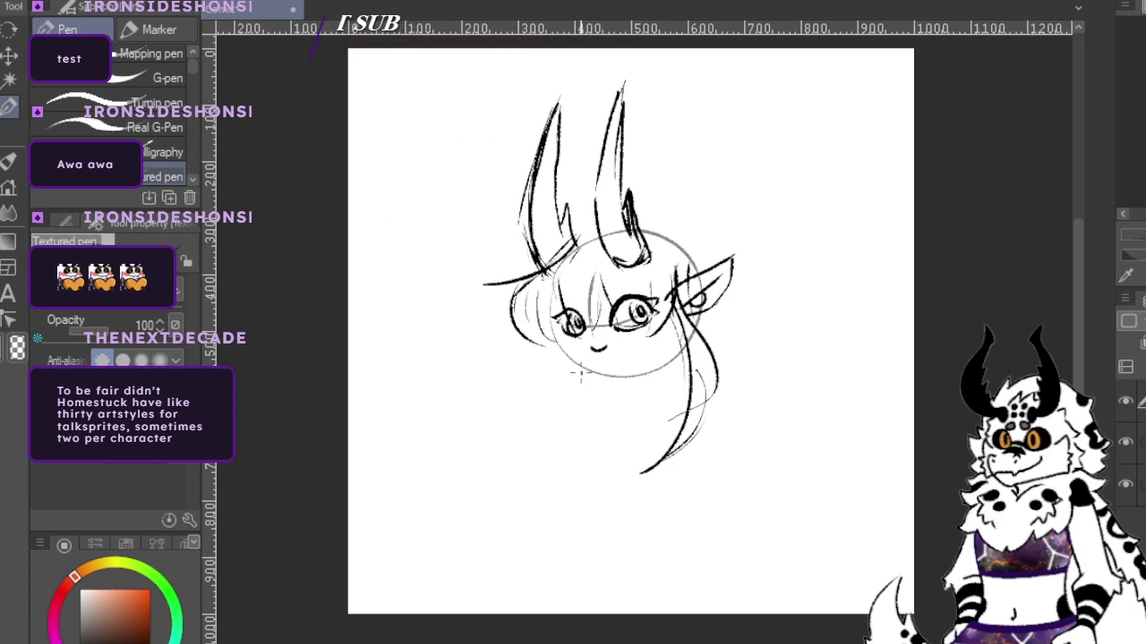
# Redraw the nose as a hooked curve with a taller bridge stroke, replacing the shallow arc.
pyautogui.scroll(1, 588, 372)
pyautogui.scroll(1, 588, 369)
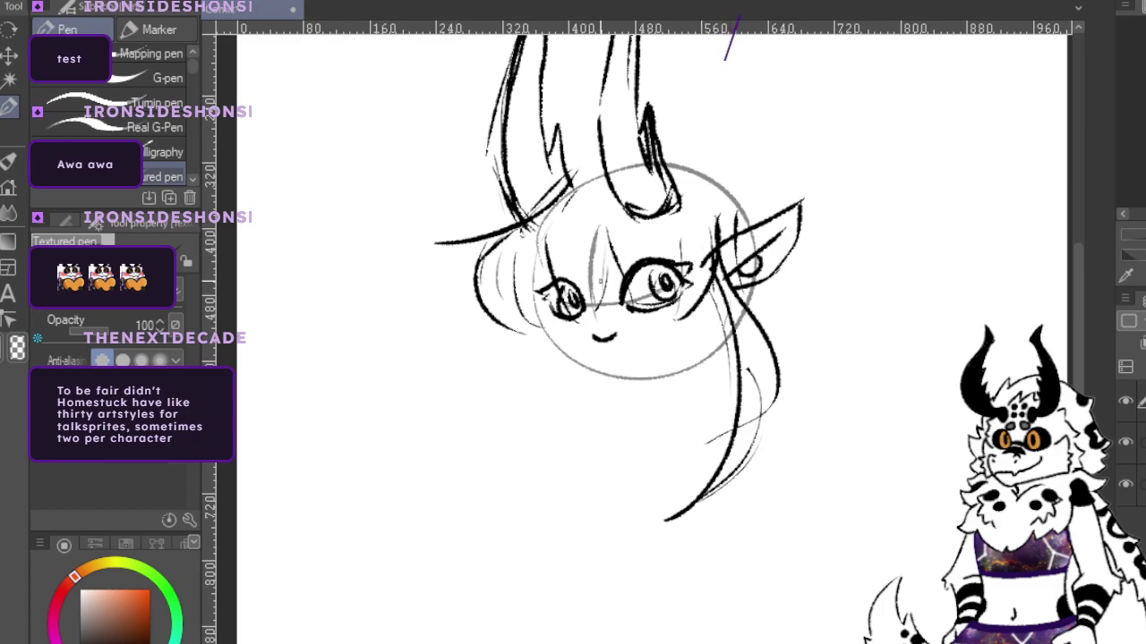
pyautogui.moveTo(591, 322); pyautogui.dragTo(606, 341)
pyautogui.press('e')
pyautogui.press('p')
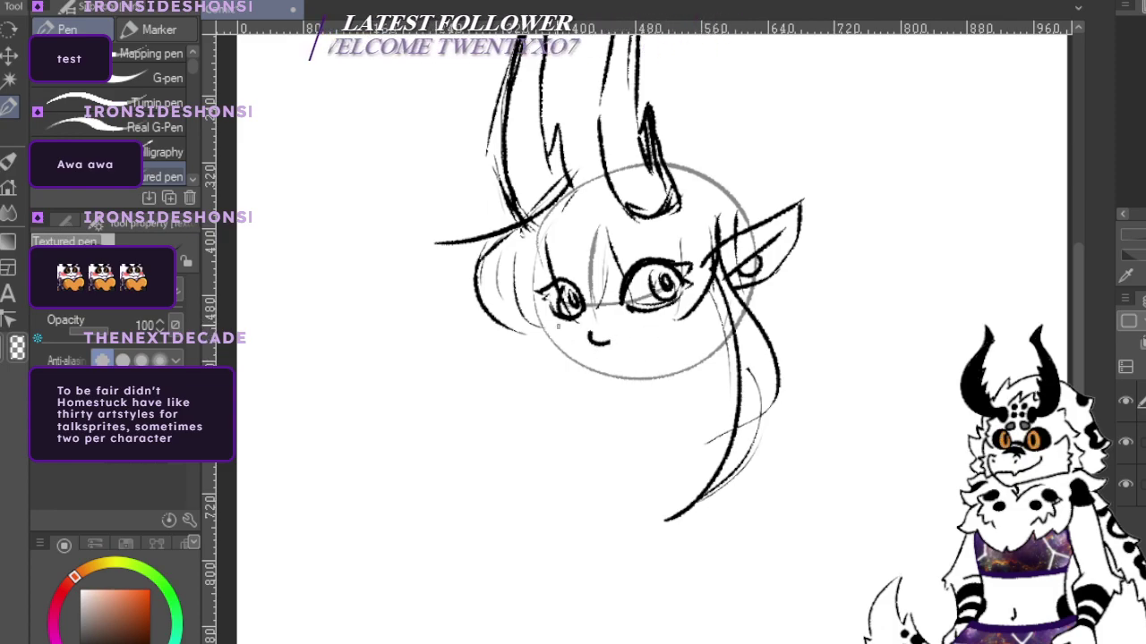
# Draw the far cheek and chin line as a curve along the head circle's lower edge, redoing the first stroke.
pyautogui.moveTo(543, 341)
pyautogui.mouseDown()
pyautogui.moveTo(566, 377)
pyautogui.moveTo(597, 388)
pyautogui.mouseUp()
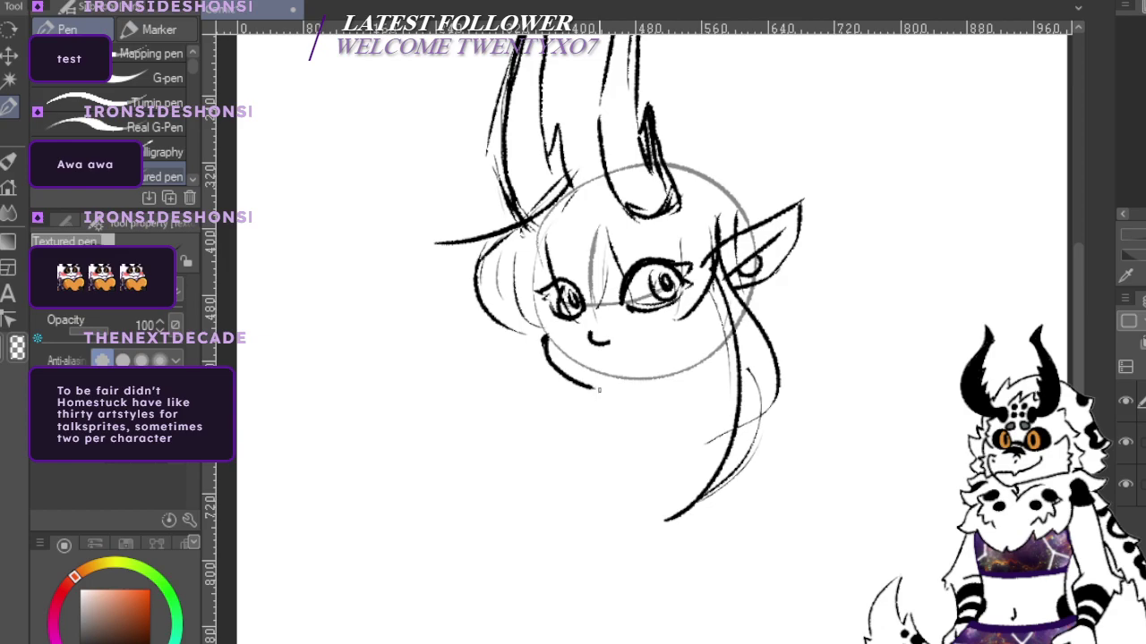
pyautogui.press('e')
pyautogui.moveTo(547, 345); pyautogui.dragTo(591, 388)
pyautogui.press('p')
pyautogui.moveTo(541, 338)
pyautogui.mouseDown()
pyautogui.moveTo(563, 372)
pyautogui.moveTo(599, 385)
pyautogui.mouseUp()
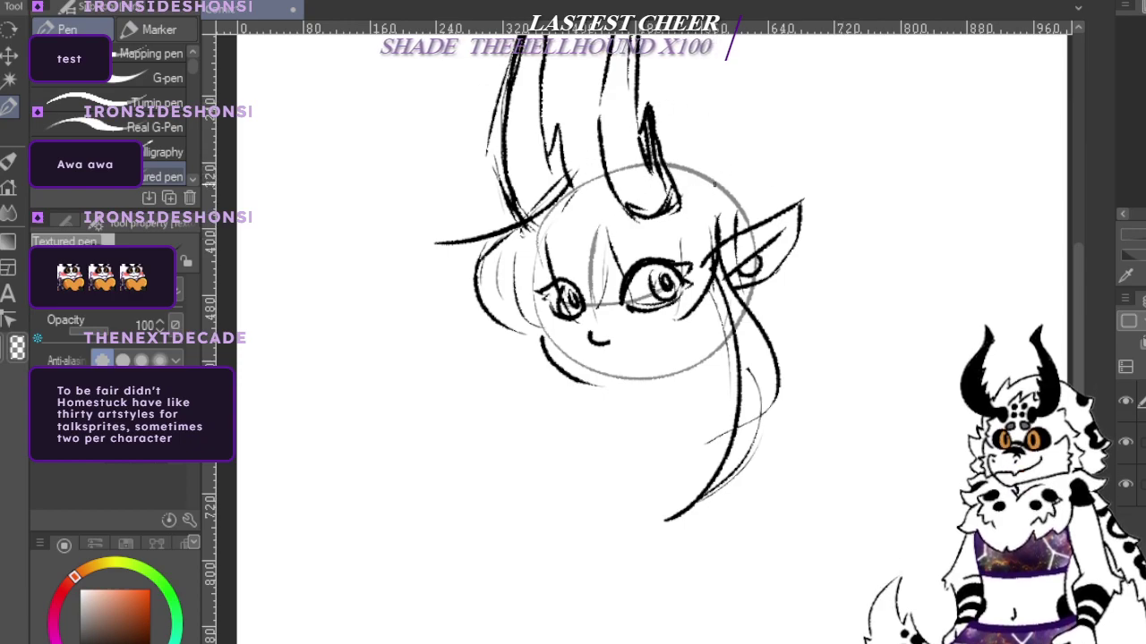
# Draw a five-petal flower with a round centre in the hair between the near horn and the ear.
pyautogui.moveTo(727, 168); pyautogui.dragTo(722, 182)
pyautogui.moveTo(714, 185)
pyautogui.mouseDown()
pyautogui.moveTo(694, 160)
pyautogui.moveTo(694, 196)
pyautogui.moveTo(723, 199)
pyautogui.moveTo(748, 152)
pyautogui.moveTo(748, 220)
pyautogui.mouseUp()
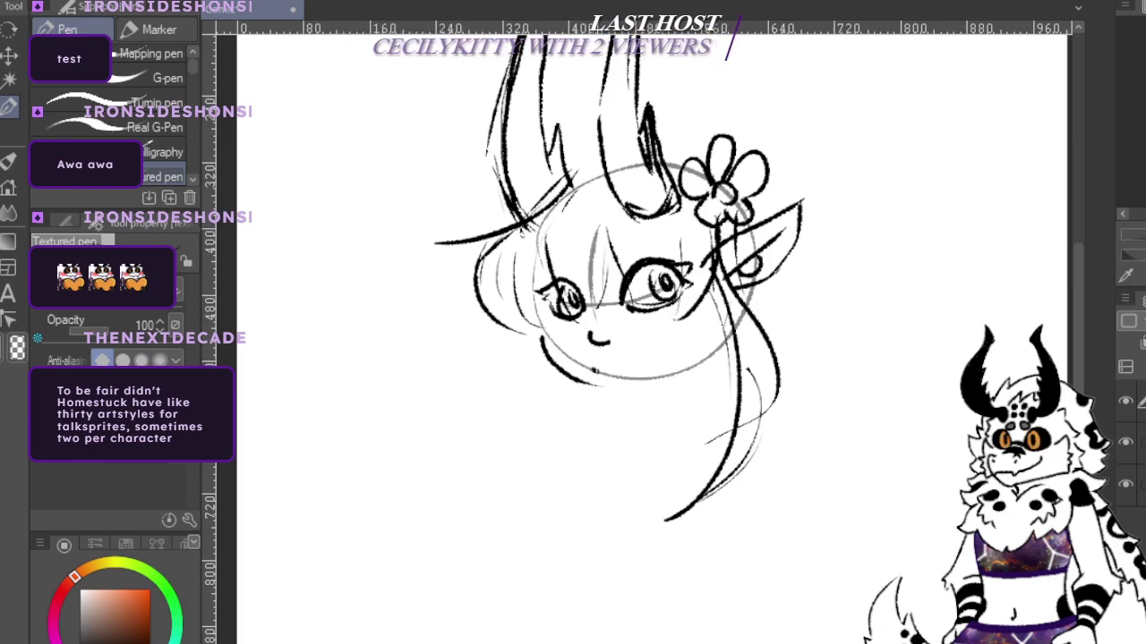
# Draw full lips below the nose and a long curve sweeping down and outward from the far cheek.
pyautogui.moveTo(602, 373); pyautogui.dragTo(629, 361)
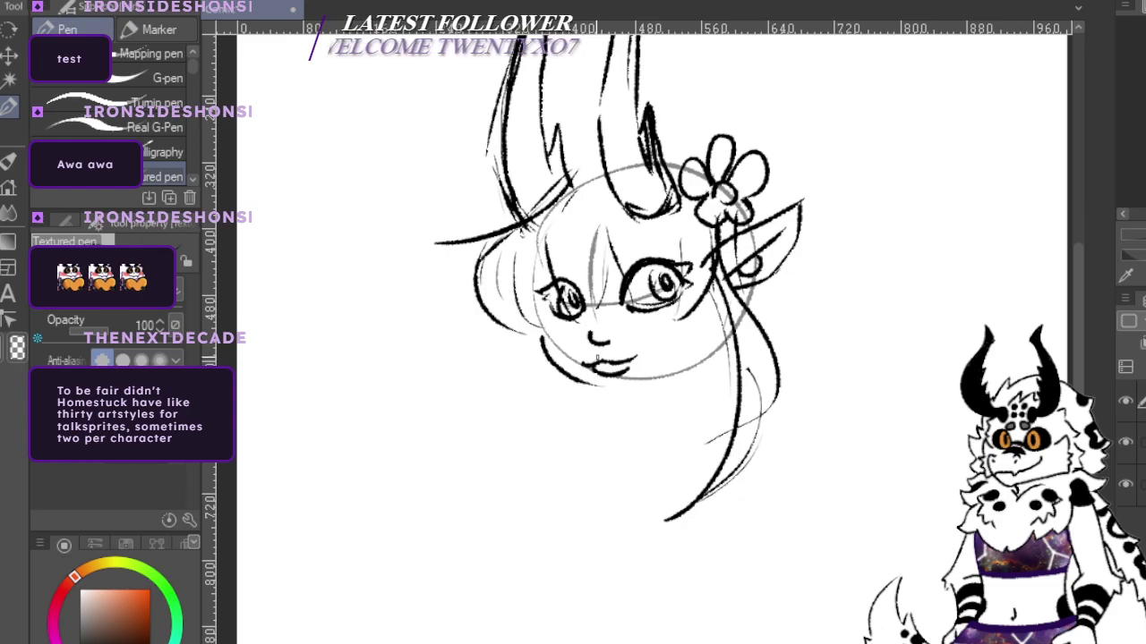
pyautogui.moveTo(595, 357); pyautogui.dragTo(603, 355)
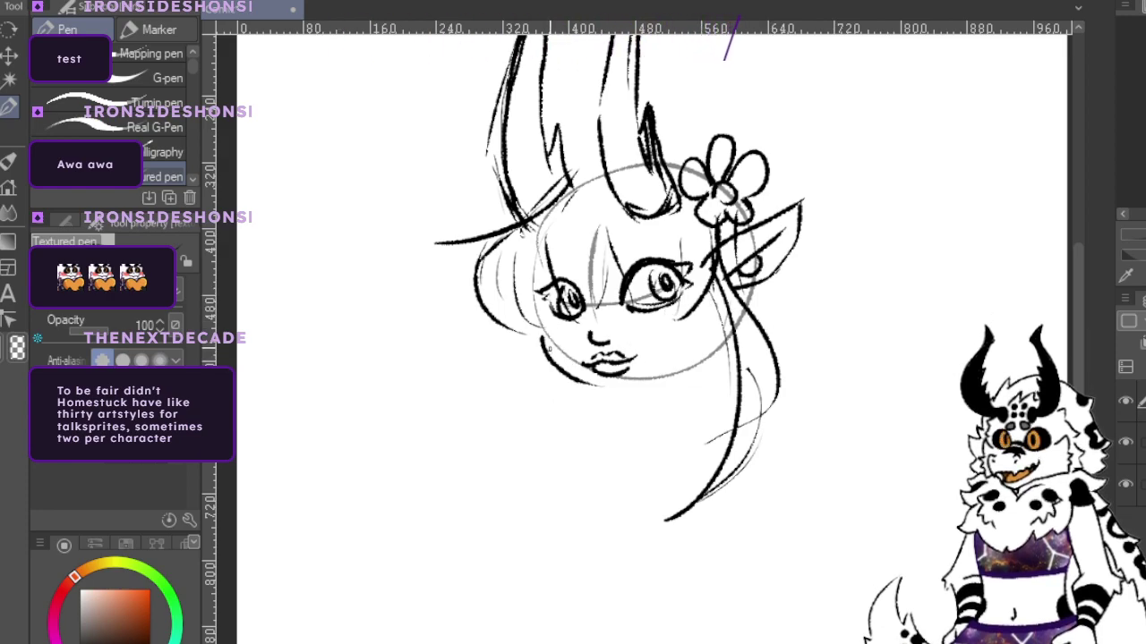
pyautogui.moveTo(532, 352)
pyautogui.mouseDown()
pyautogui.moveTo(446, 427)
pyautogui.moveTo(447, 463)
pyautogui.mouseUp()
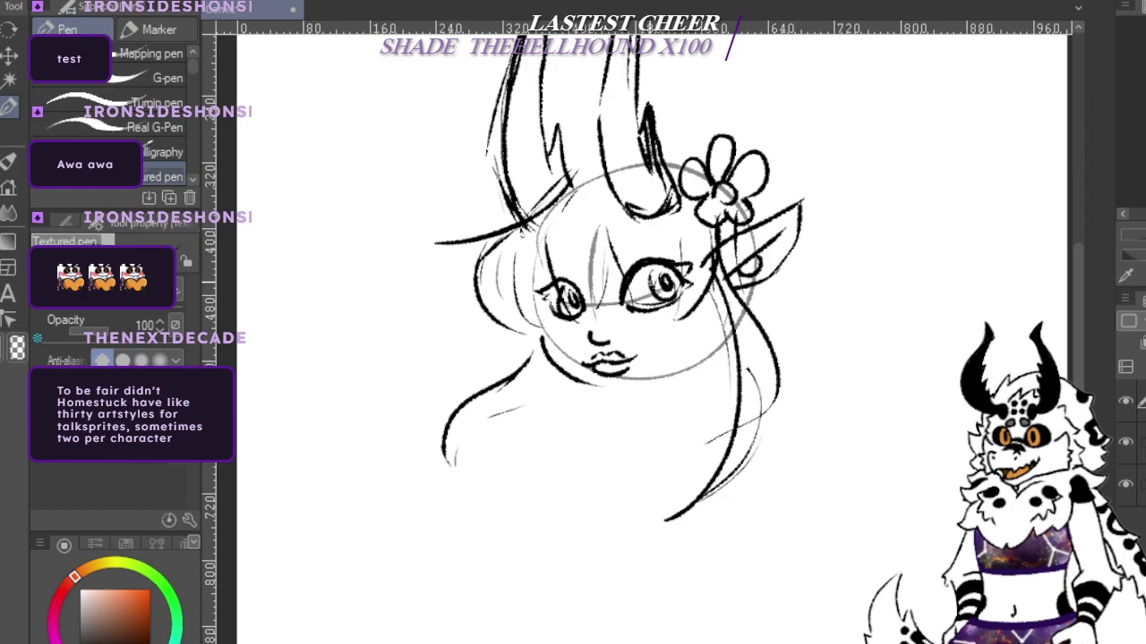
# Erase the lips and draw a wider mouth with a pointed fang at each corner.
pyautogui.press('e')
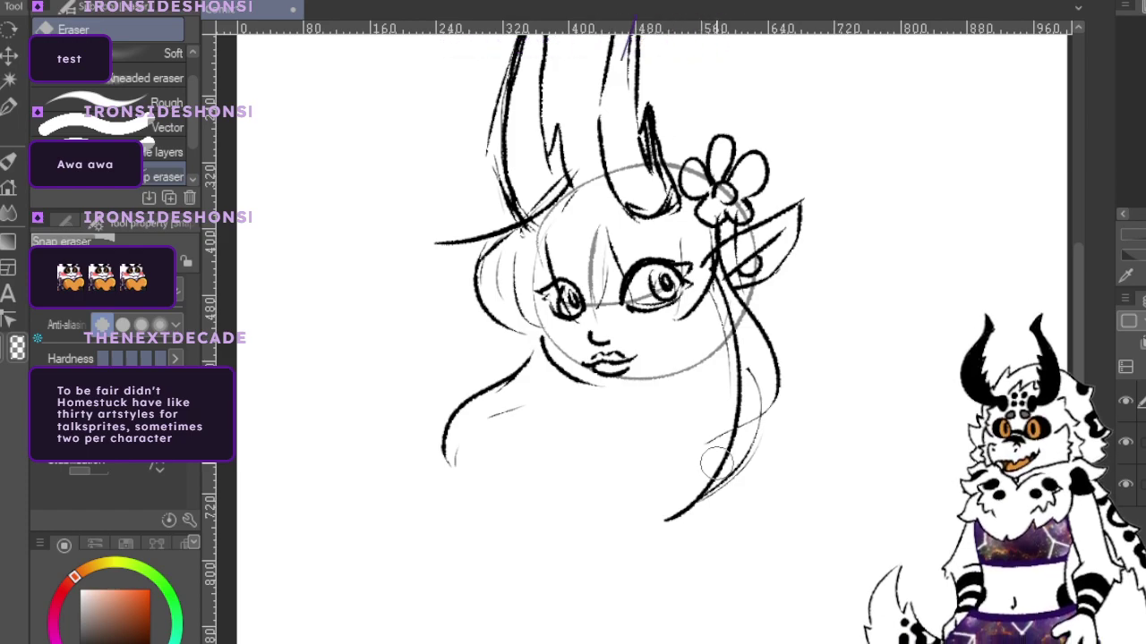
pyautogui.moveTo(583, 375)
pyautogui.mouseDown()
pyautogui.moveTo(593, 363)
pyautogui.moveTo(634, 365)
pyautogui.mouseUp()
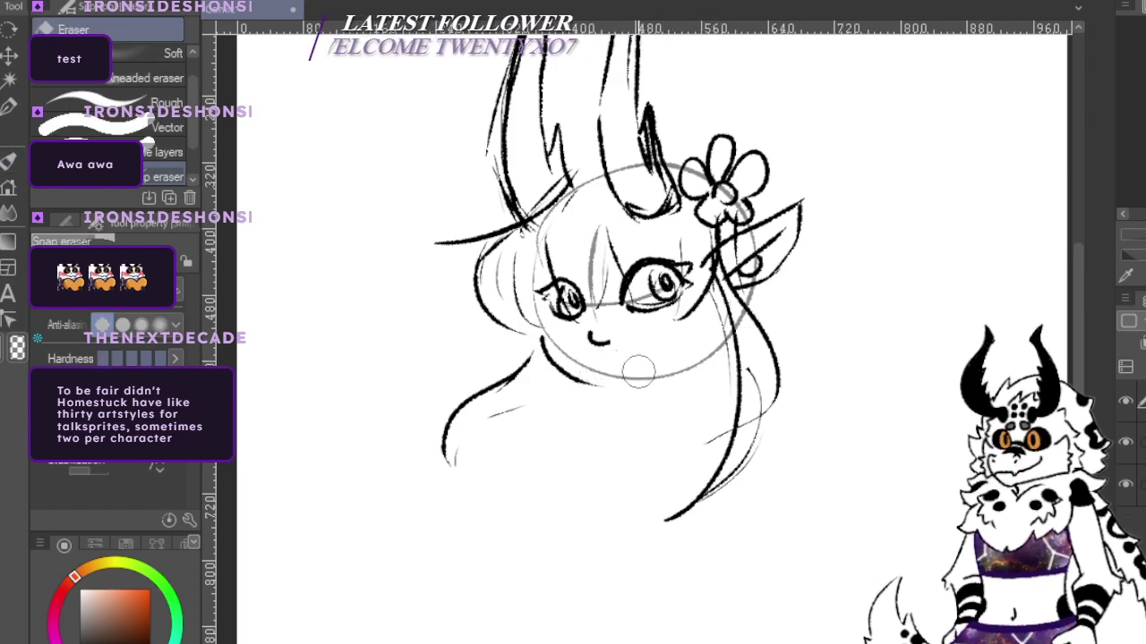
pyautogui.press('p')
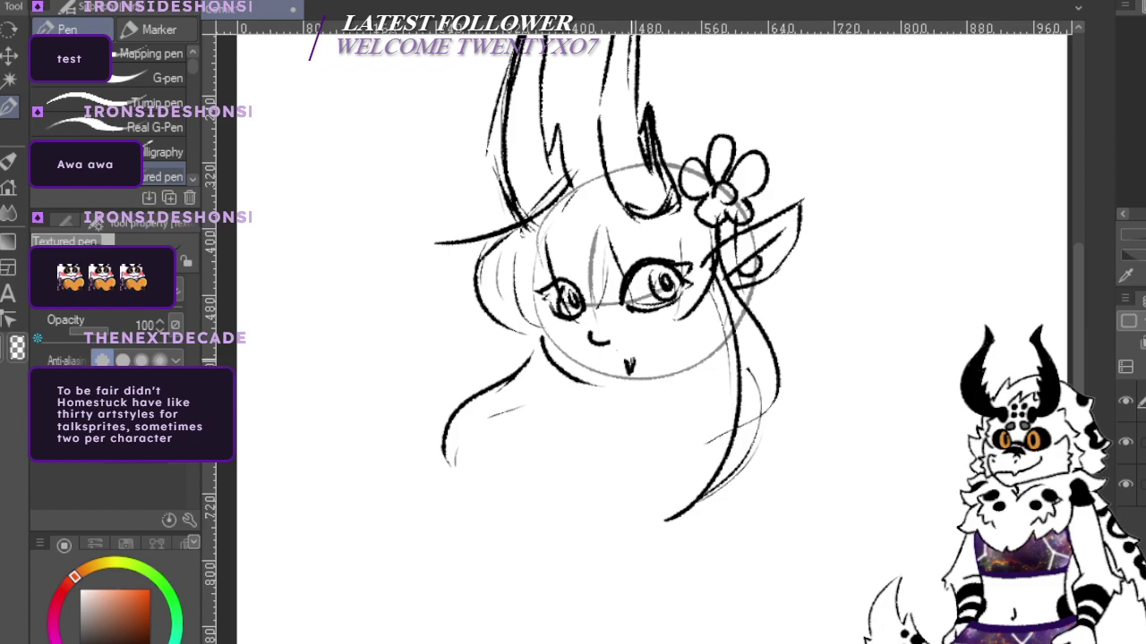
pyautogui.moveTo(623, 364); pyautogui.dragTo(580, 364)
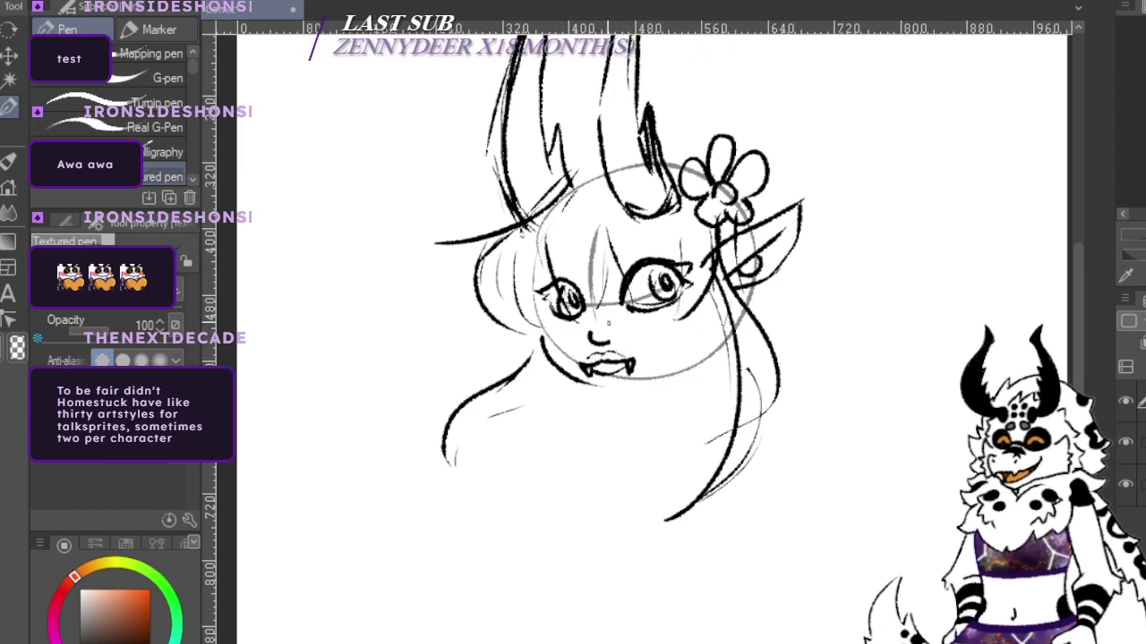
# Erase the fanged mouth, darken the far eye's lashes and the nose, and redraw smaller lips with two fangs.
pyautogui.press('e')
pyautogui.moveTo(594, 370); pyautogui.dragTo(608, 379)
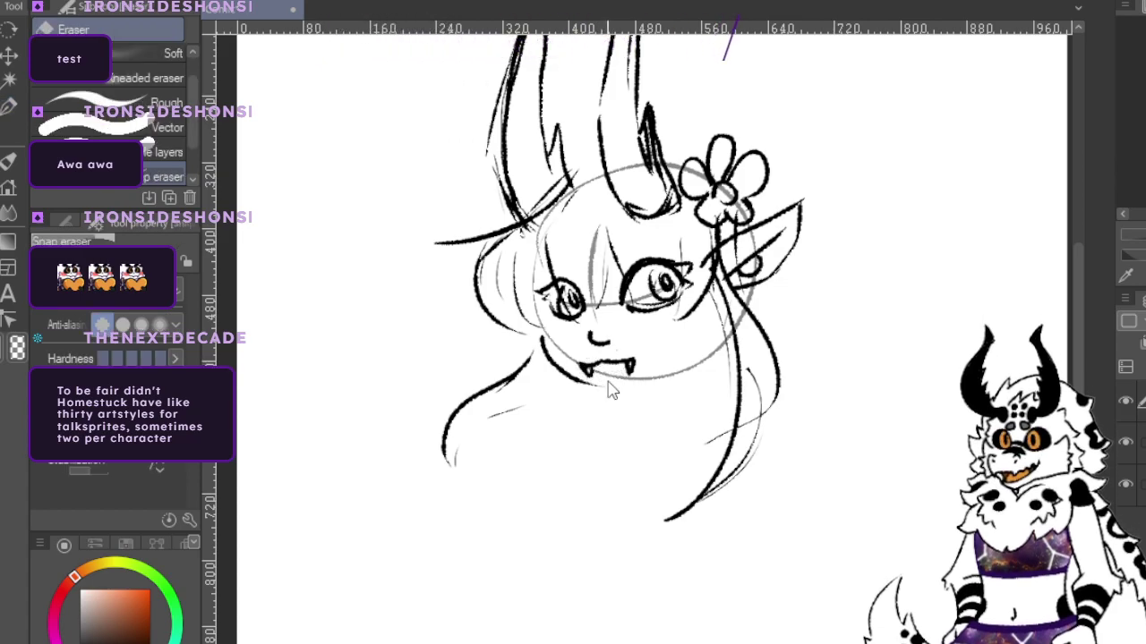
pyautogui.moveTo(586, 380); pyautogui.dragTo(635, 380)
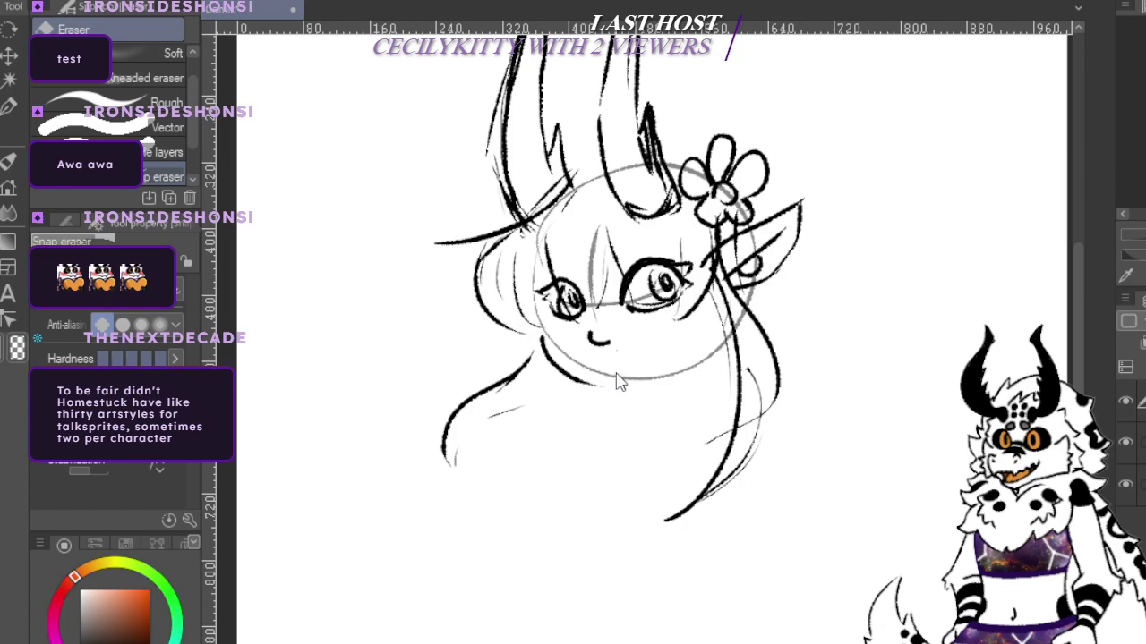
pyautogui.scroll(3, 619, 383)
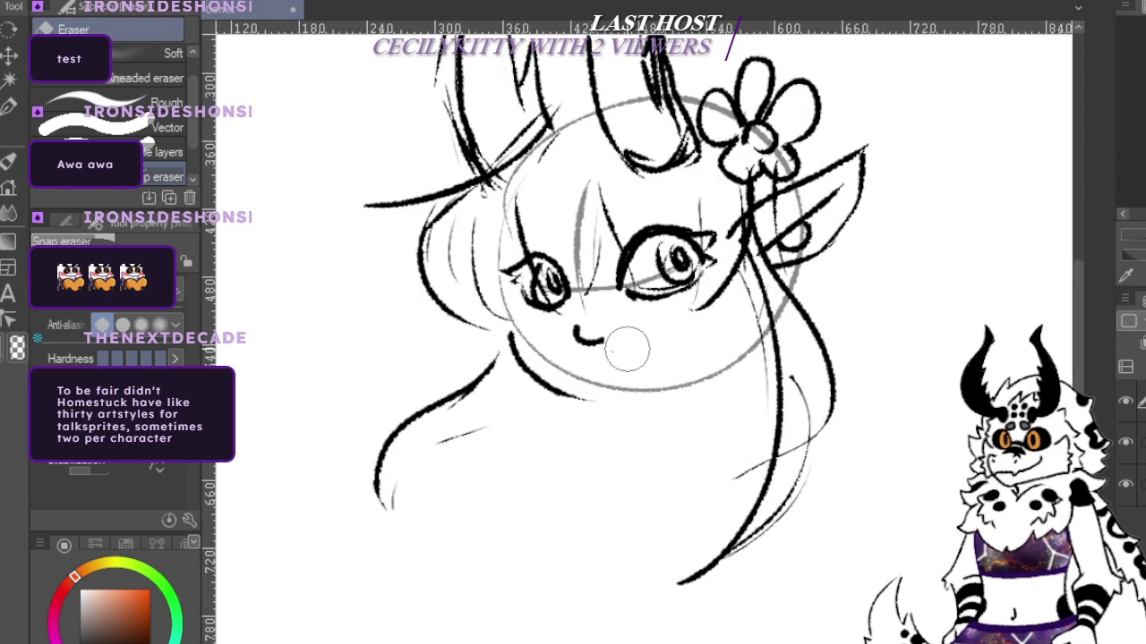
pyautogui.press('p')
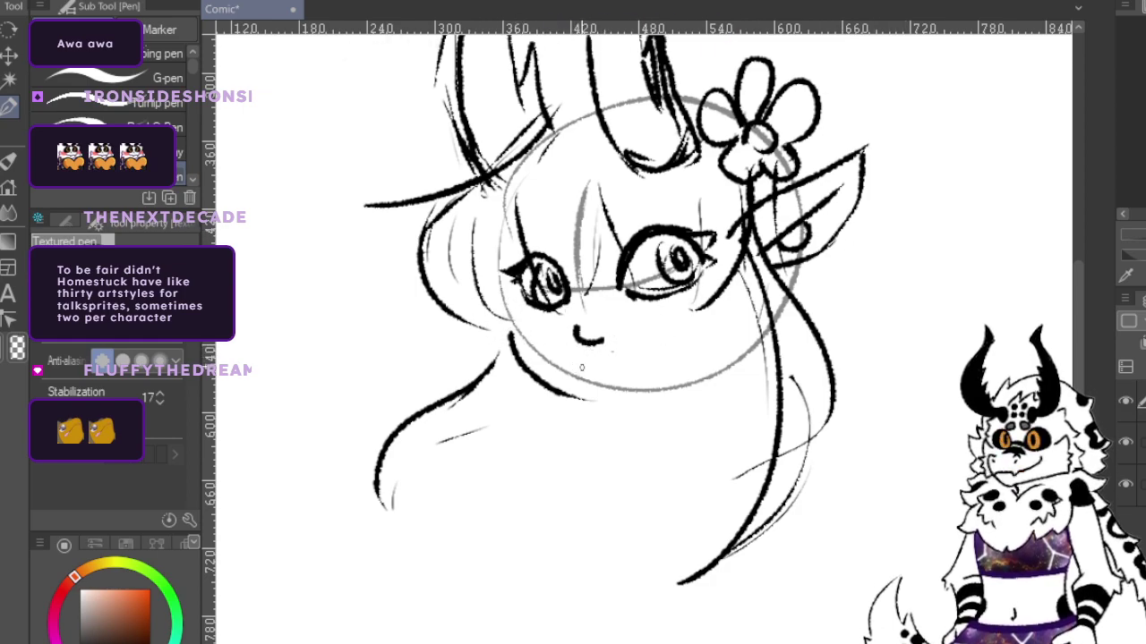
pyautogui.moveTo(576, 373); pyautogui.dragTo(601, 372)
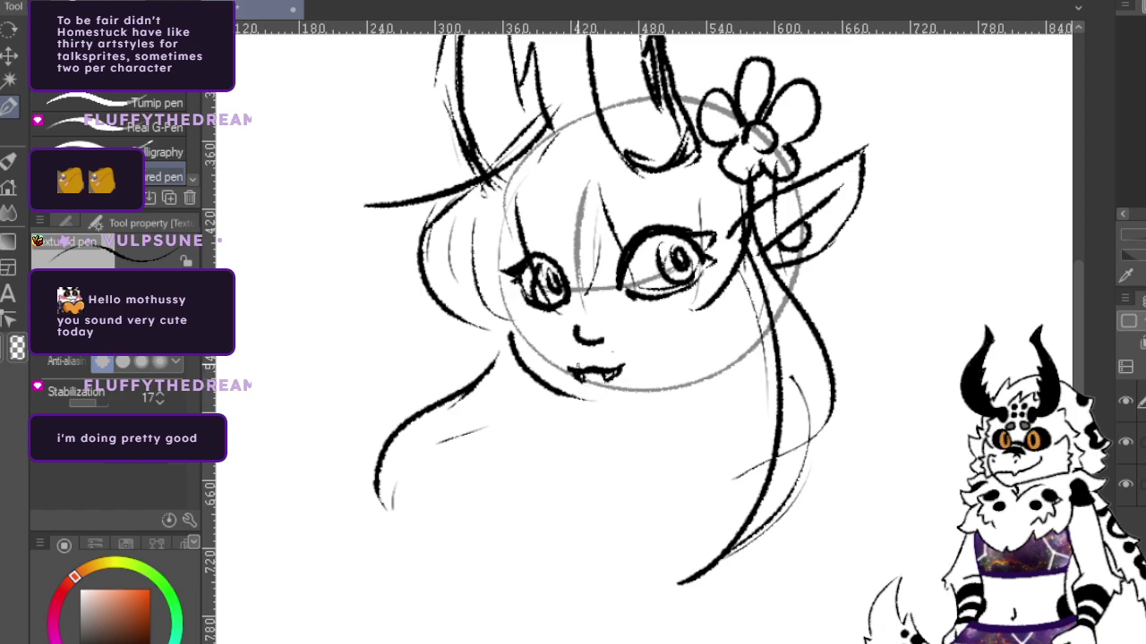
pyautogui.moveTo(580, 365); pyautogui.dragTo(614, 365)
# Sketch a spiral curl beside the mouth and a wavy strand beneath it, both flowing from the hair in front of the ear.
pyautogui.moveTo(738, 309)
pyautogui.mouseDown()
pyautogui.moveTo(689, 378)
pyautogui.moveTo(673, 367)
pyautogui.moveTo(658, 378)
pyautogui.moveTo(656, 398)
pyautogui.moveTo(722, 319)
pyautogui.mouseUp()
pyautogui.moveTo(679, 413)
pyautogui.mouseDown()
pyautogui.moveTo(710, 510)
pyautogui.moveTo(684, 442)
pyautogui.moveTo(743, 331)
pyautogui.mouseUp()
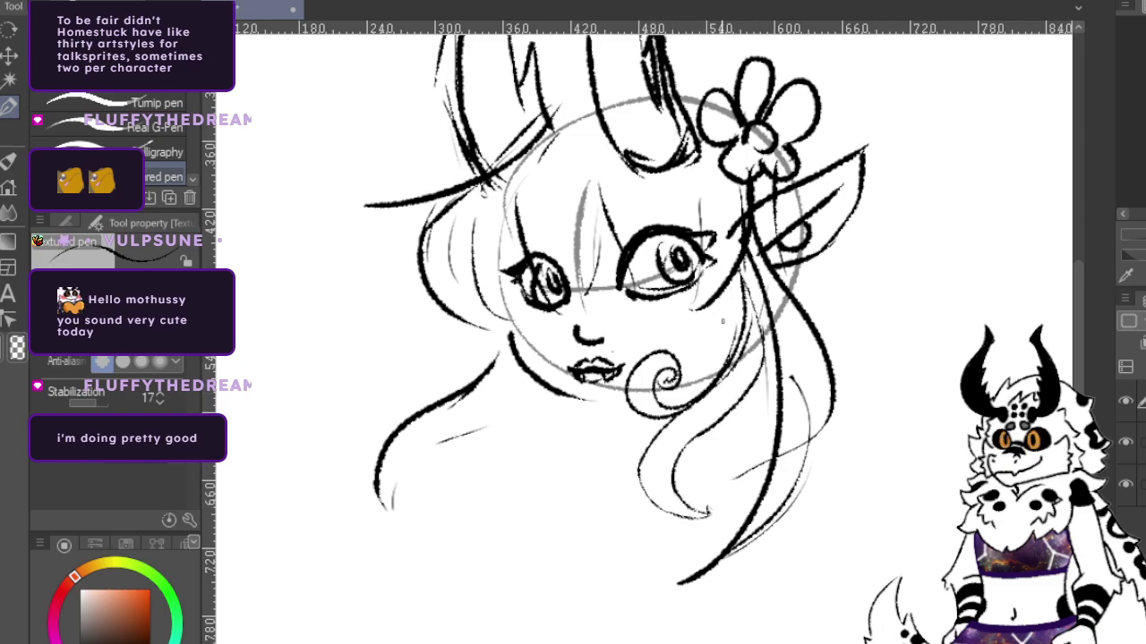
# Erase the long pointed ear and redraw it shorter and lower beneath the flower, extending the hair strand behind it.
pyautogui.scroll(-3, 716, 218)
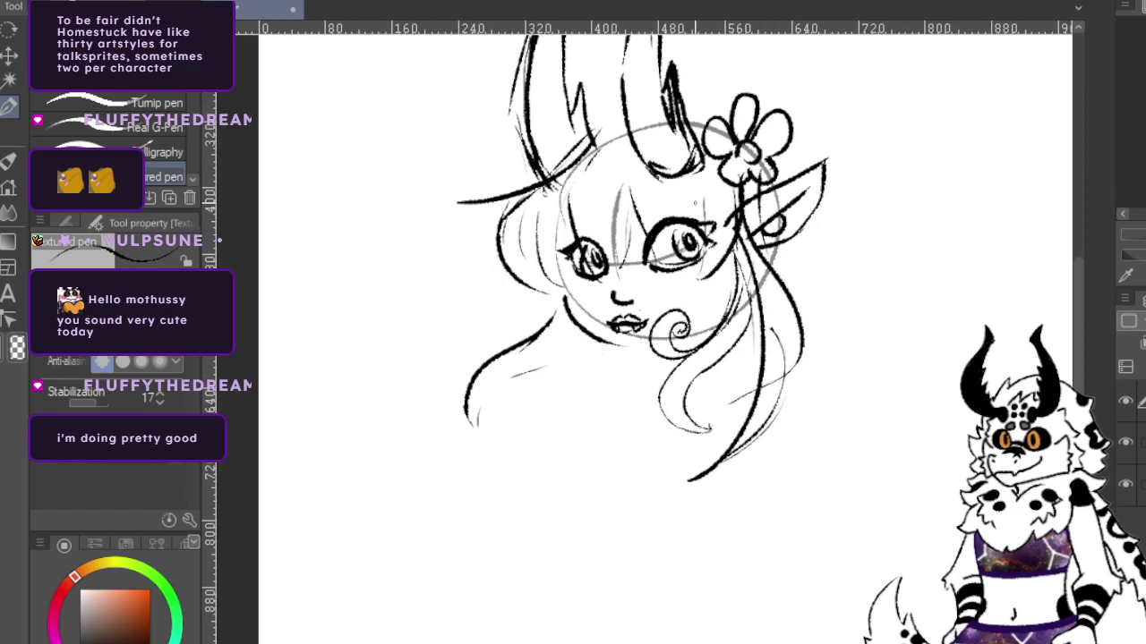
pyautogui.scroll(-2, 862, 223)
pyautogui.scroll(3, 887, 146)
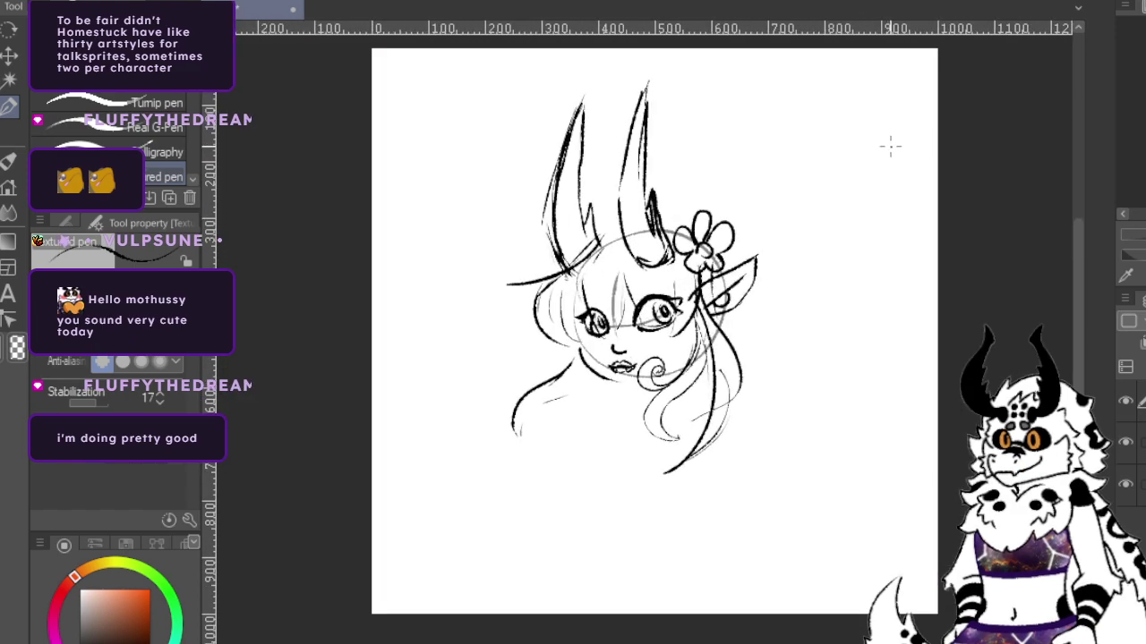
pyautogui.scroll(2, 865, 399)
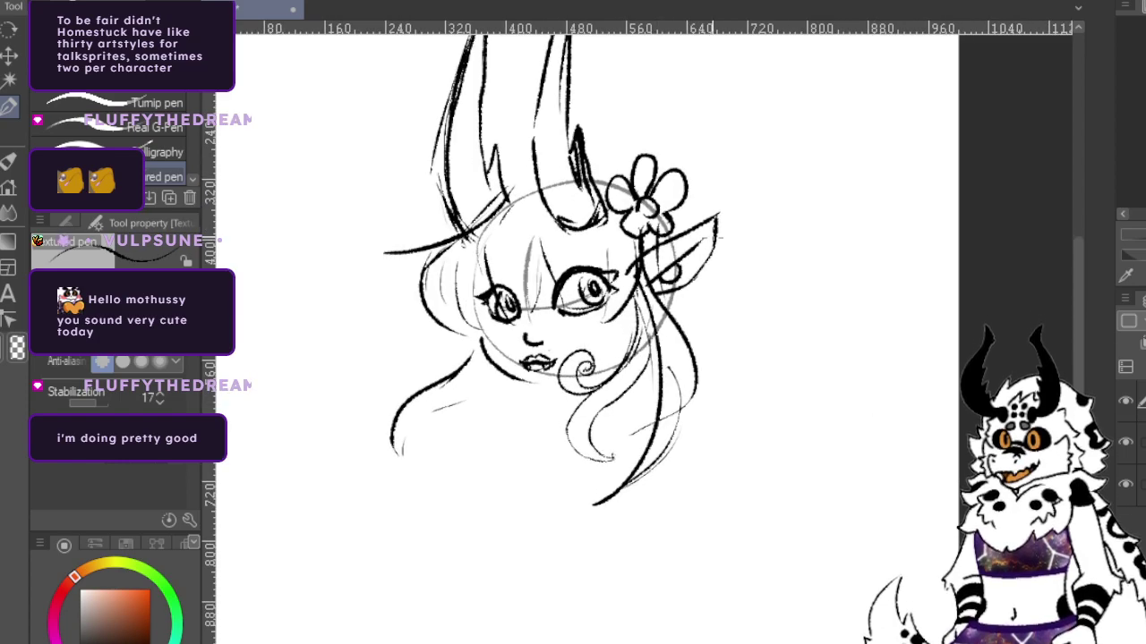
pyautogui.press('e')
pyautogui.moveTo(703, 288)
pyautogui.mouseDown()
pyautogui.moveTo(674, 248)
pyautogui.moveTo(681, 290)
pyautogui.moveTo(634, 264)
pyautogui.moveTo(660, 255)
pyautogui.moveTo(658, 284)
pyautogui.moveTo(660, 253)
pyautogui.mouseUp()
pyautogui.press('p')
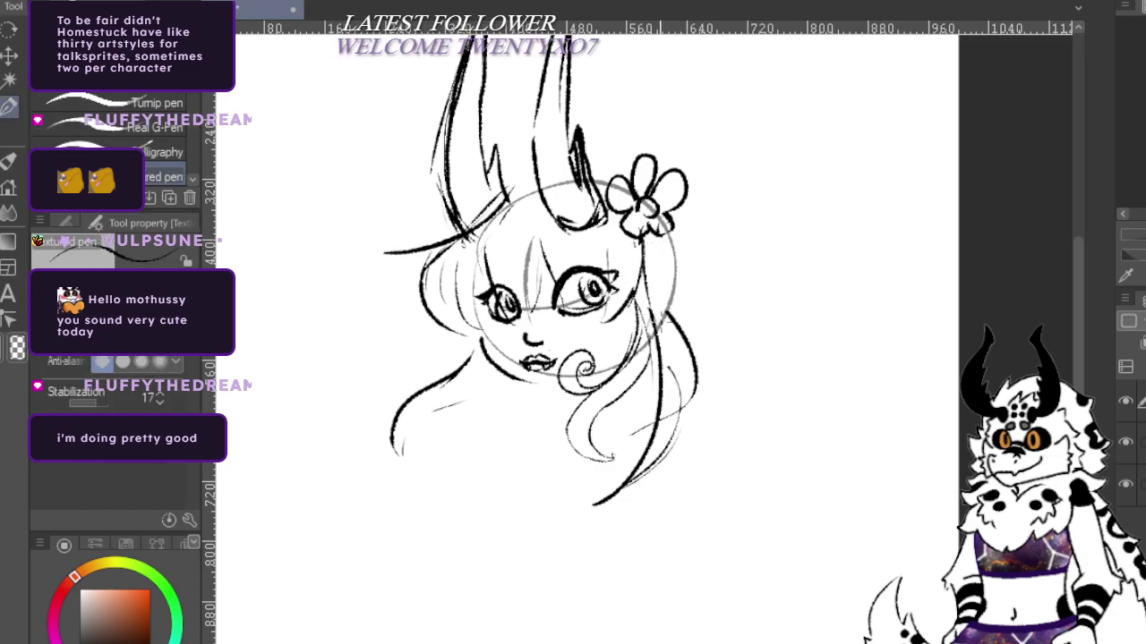
pyautogui.moveTo(660, 281); pyautogui.dragTo(705, 360)
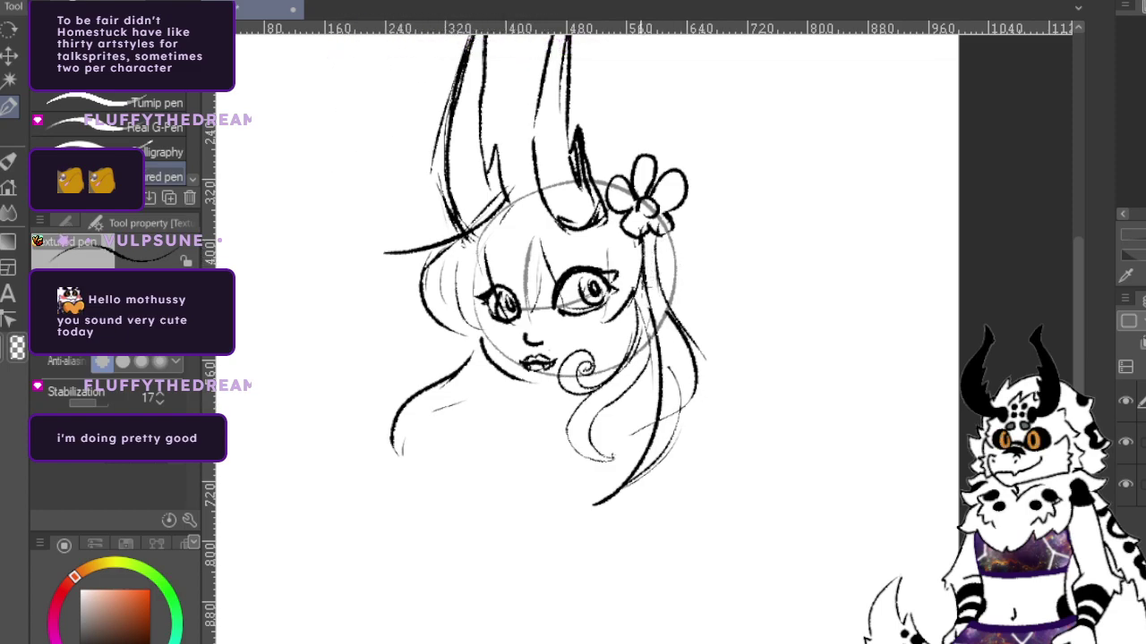
pyautogui.moveTo(690, 259)
pyautogui.mouseDown()
pyautogui.moveTo(683, 310)
pyautogui.moveTo(654, 302)
pyautogui.mouseUp()
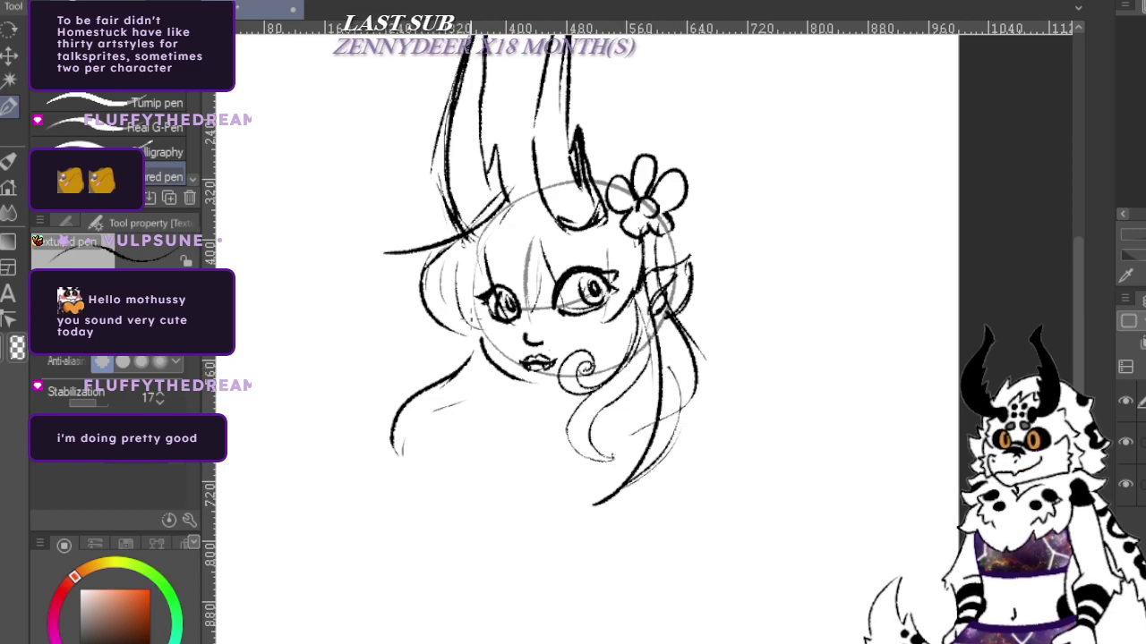
# Erase the mouth and old chin line, and redraw the jaw lower from the far cheek around to the near side.
pyautogui.press('e')
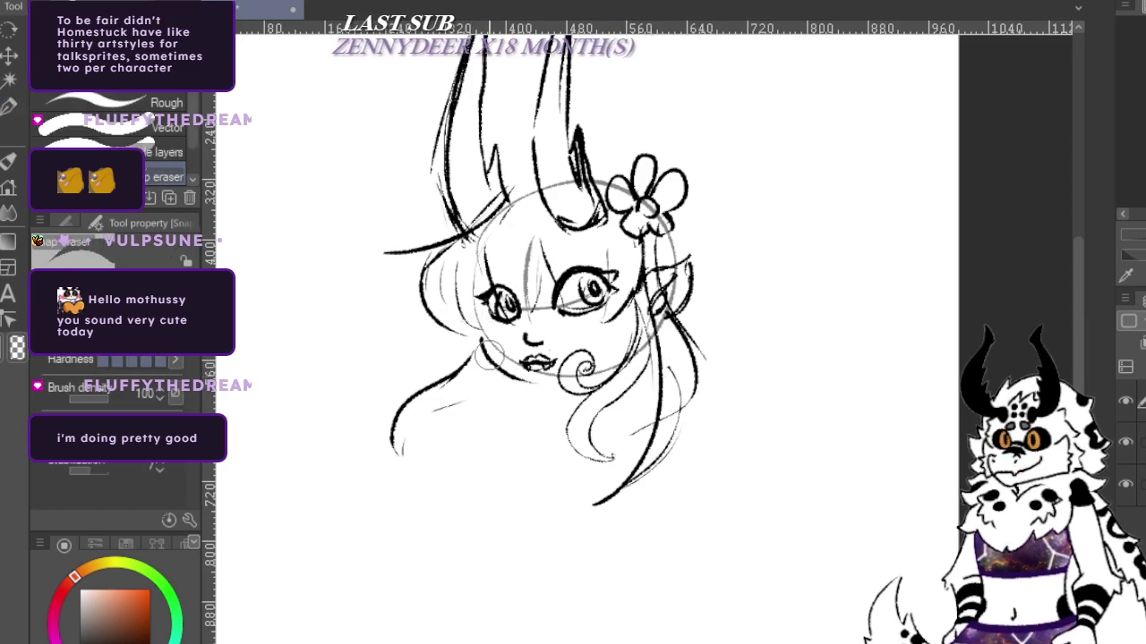
pyautogui.press('p')
pyautogui.moveTo(498, 375)
pyautogui.mouseDown()
pyautogui.moveTo(543, 405)
pyautogui.moveTo(557, 367)
pyautogui.mouseUp()
pyautogui.press('e')
pyautogui.press('p')
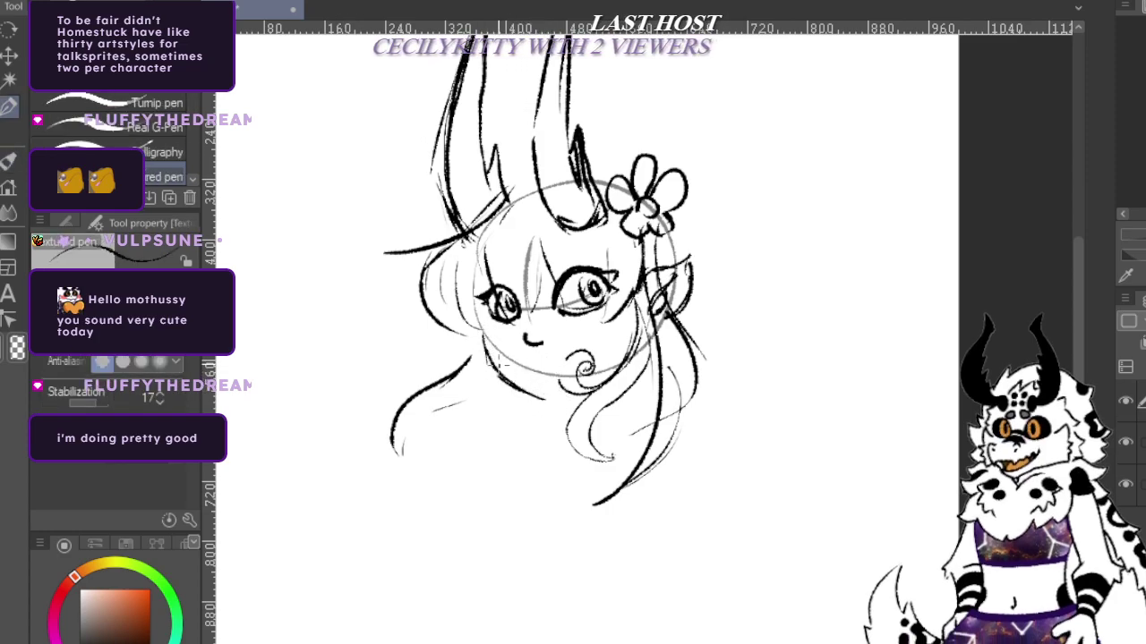
pyautogui.press('e')
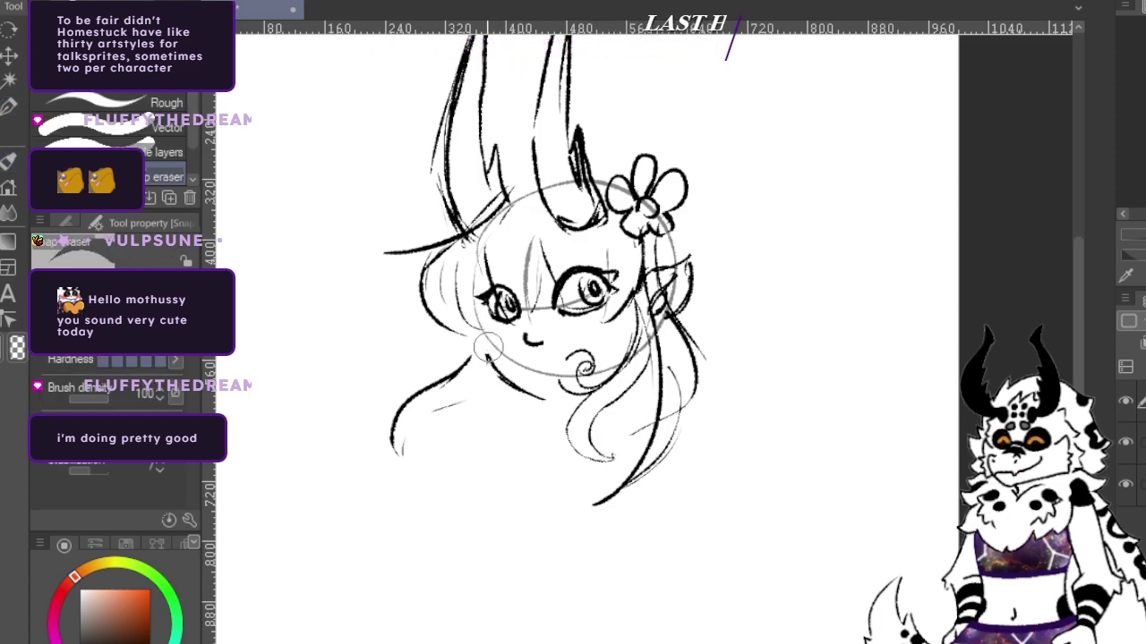
pyautogui.press('p')
pyautogui.moveTo(485, 354)
pyautogui.mouseDown()
pyautogui.moveTo(526, 394)
pyautogui.moveTo(607, 374)
pyautogui.mouseUp()
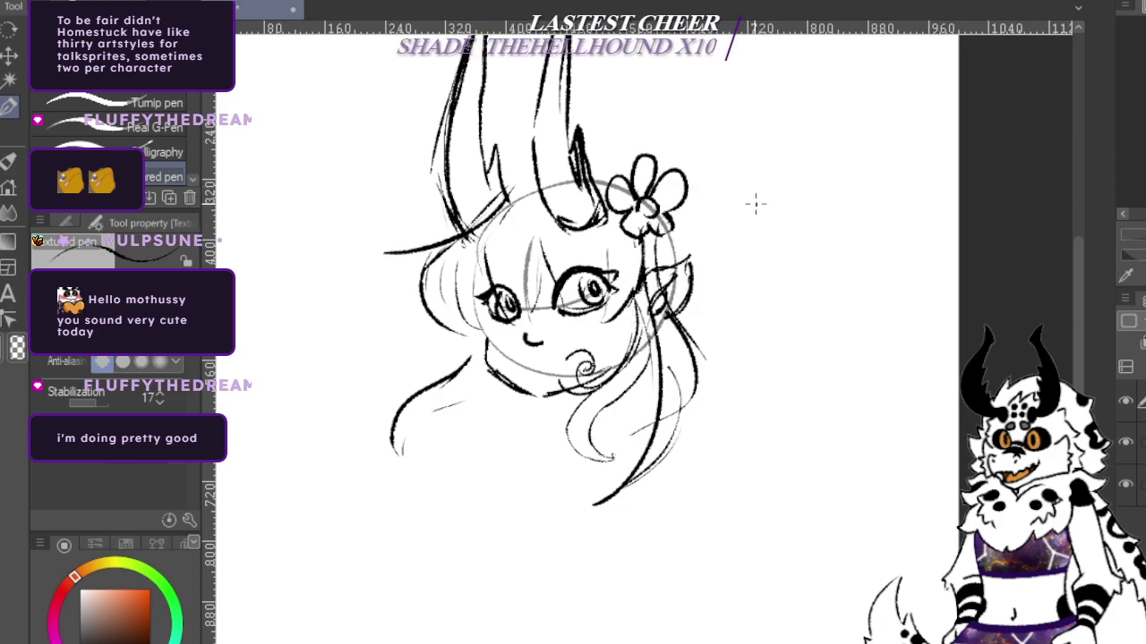
# Sketch long loose hair strands behind the ear, flicking outward and curving down below the head.
pyautogui.moveTo(709, 222)
pyautogui.mouseDown()
pyautogui.moveTo(787, 337)
pyautogui.moveTo(753, 362)
pyautogui.moveTo(768, 388)
pyautogui.moveTo(691, 481)
pyautogui.mouseUp()
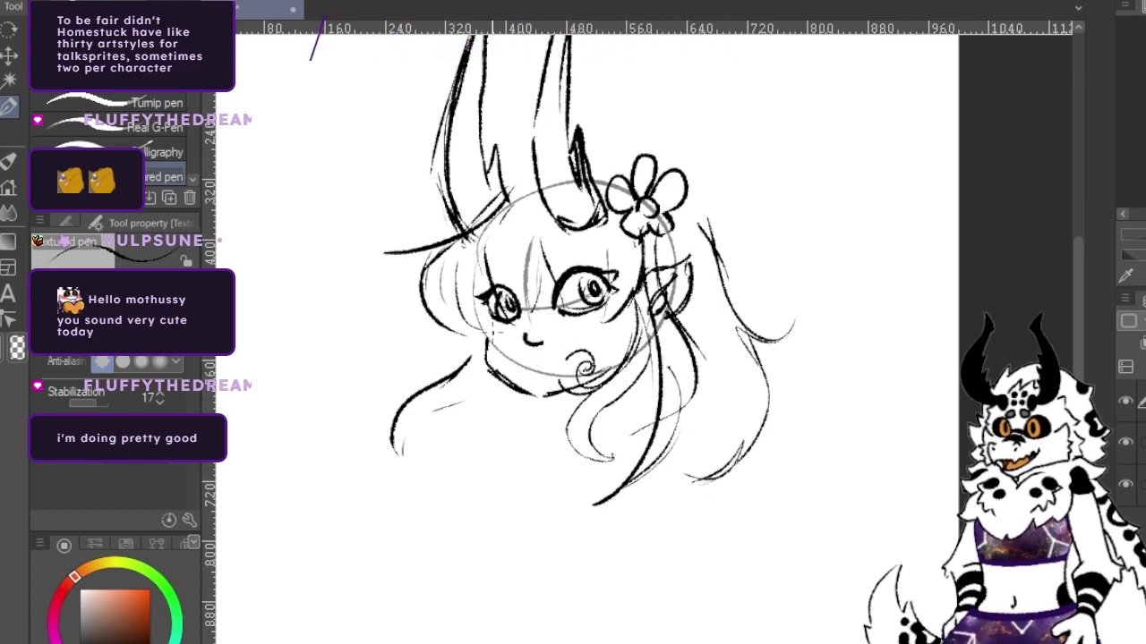
# Erase the far cheek and chin line, keeping the near jaw stroke under the curl.
pyautogui.press('e')
pyautogui.moveTo(488, 348); pyautogui.dragTo(532, 409)
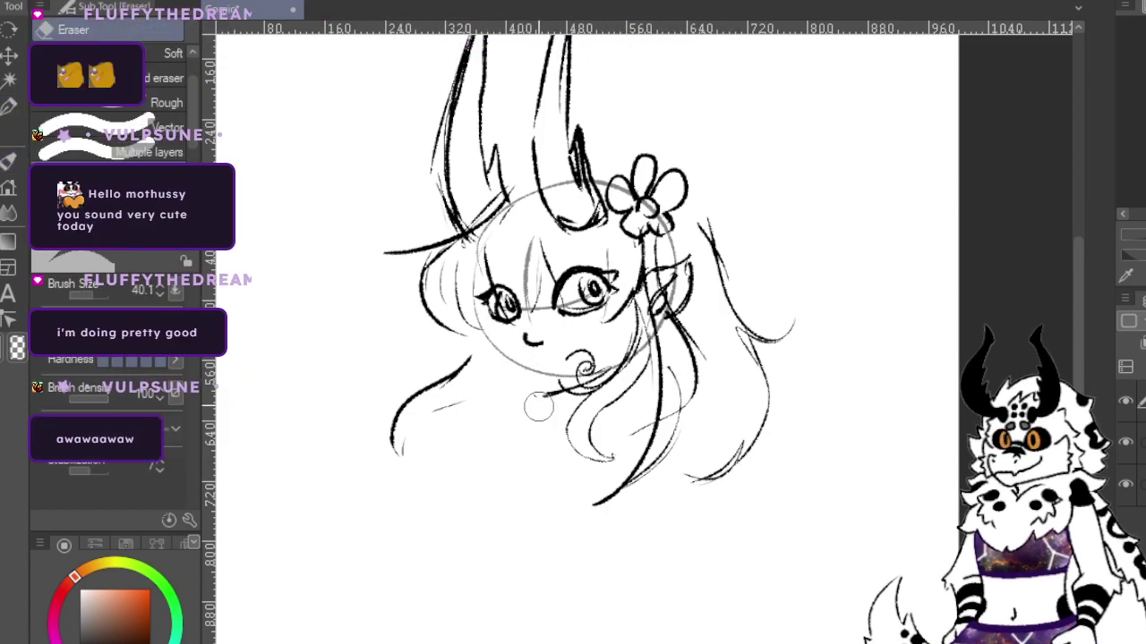
# Redraw the far cheek and chin line, and sketch slightly open full lips beneath the nose.
pyautogui.press('p')
pyautogui.moveTo(484, 343)
pyautogui.mouseDown()
pyautogui.moveTo(519, 394)
pyautogui.moveTo(548, 401)
pyautogui.moveTo(554, 422)
pyautogui.moveTo(486, 346)
pyautogui.moveTo(514, 380)
pyautogui.mouseUp()
pyautogui.press('e')
pyautogui.press('p')
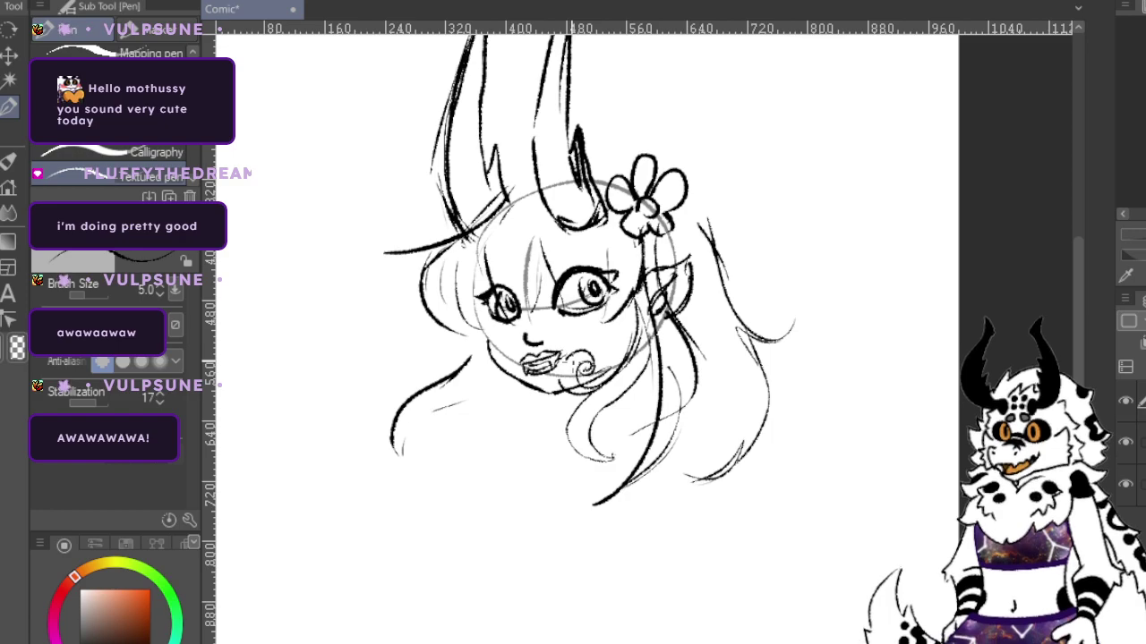
# Sketch a thin braid hanging behind the ear through the loose hair, ending in a small tied tuft.
pyautogui.scroll(1, 694, 277)
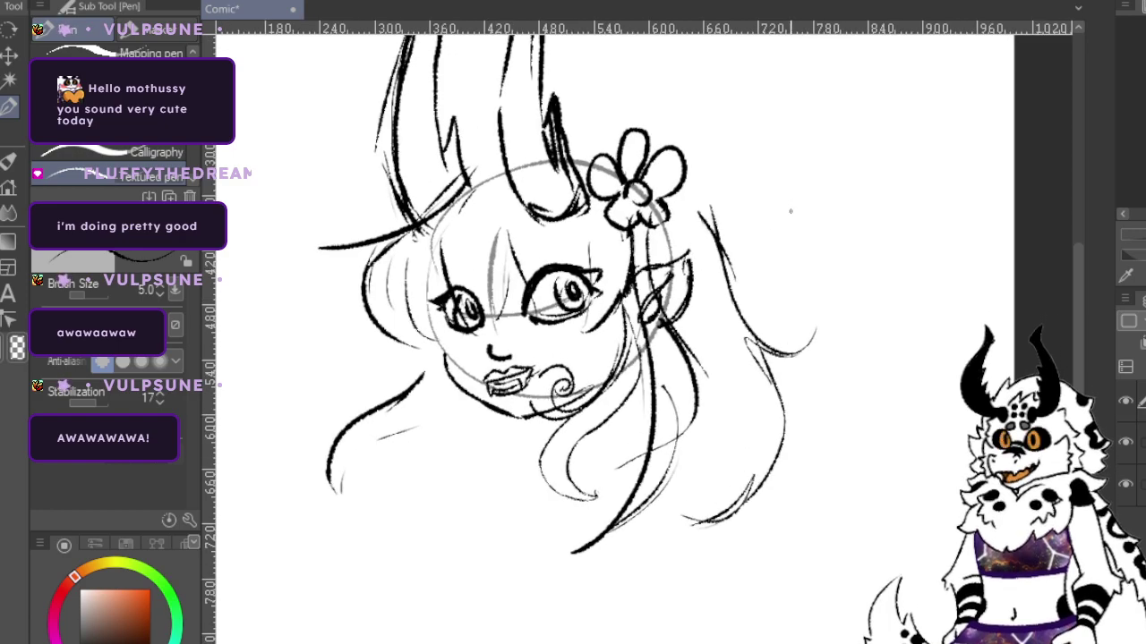
pyautogui.scroll(-2, 761, 218)
pyautogui.scroll(1, 762, 218)
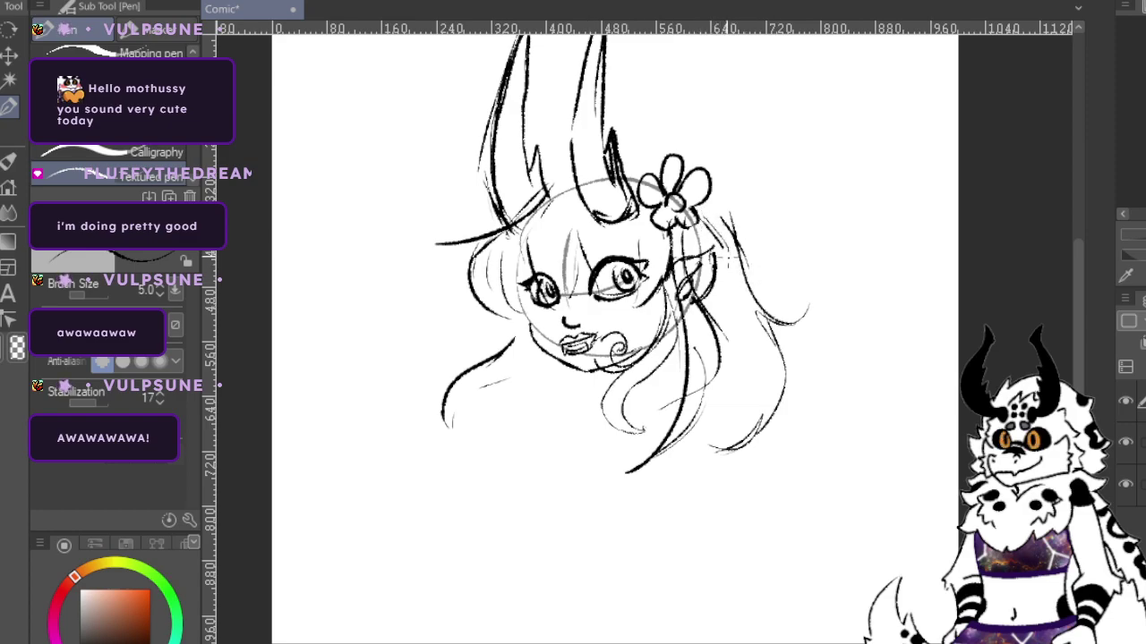
pyautogui.moveTo(736, 352); pyautogui.dragTo(742, 431)
pyautogui.hotkey('ctrl', 'z')
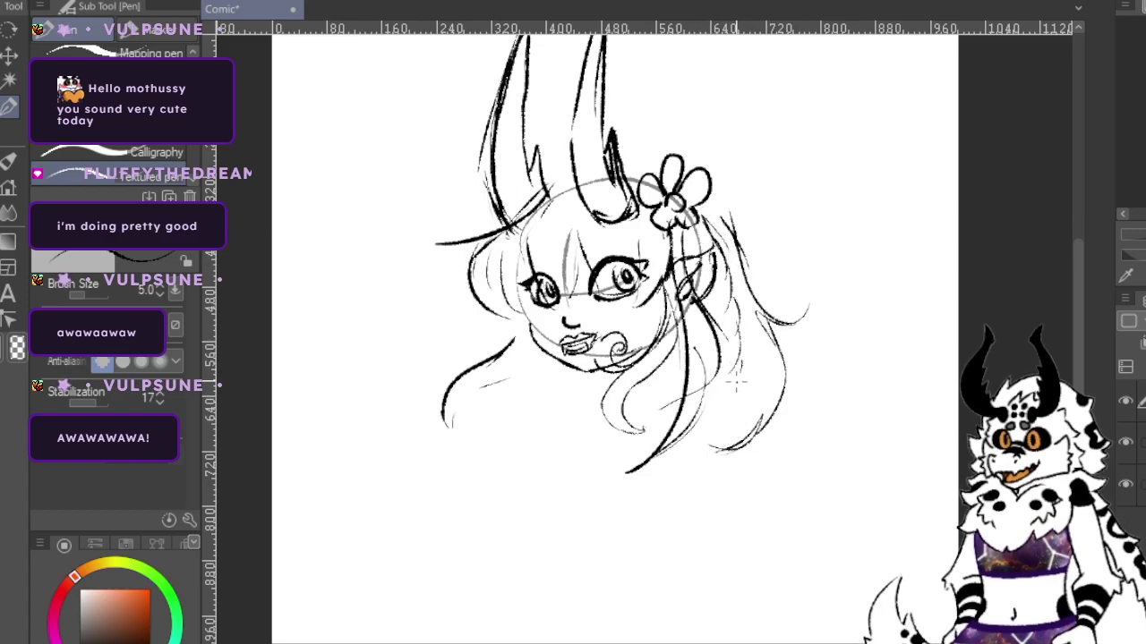
pyautogui.moveTo(737, 410); pyautogui.dragTo(713, 425)
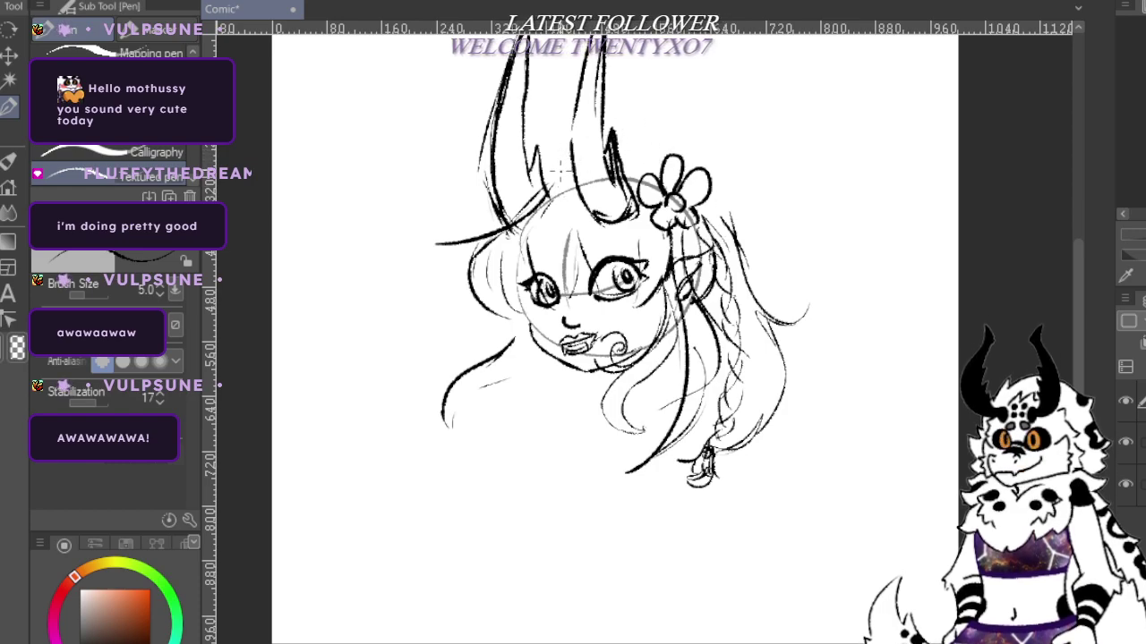
# Try light hair strokes arching from the near horn over the flower.
pyautogui.moveTo(630, 137)
pyautogui.mouseDown()
pyautogui.moveTo(690, 141)
pyautogui.moveTo(728, 174)
pyautogui.mouseUp()
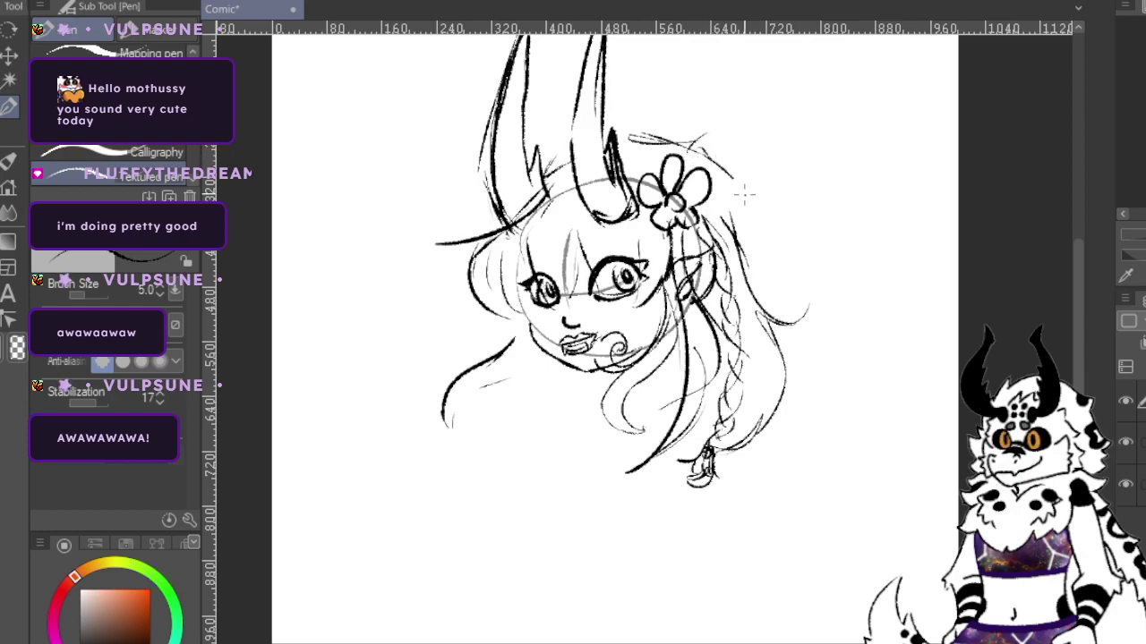
pyautogui.hotkey('ctrl', 'z')
pyautogui.hotkey('ctrl', 'z')
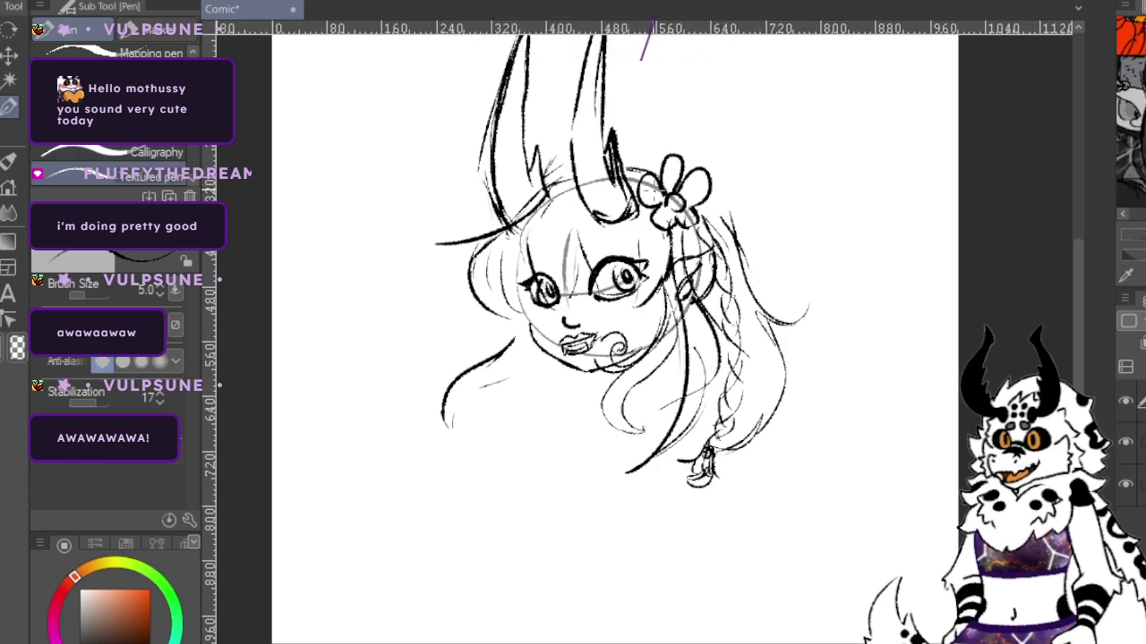
# Erase the entire horned head sketch, leaving only the faded guide circle and its cross lines.
pyautogui.scroll(-3, 768, 171)
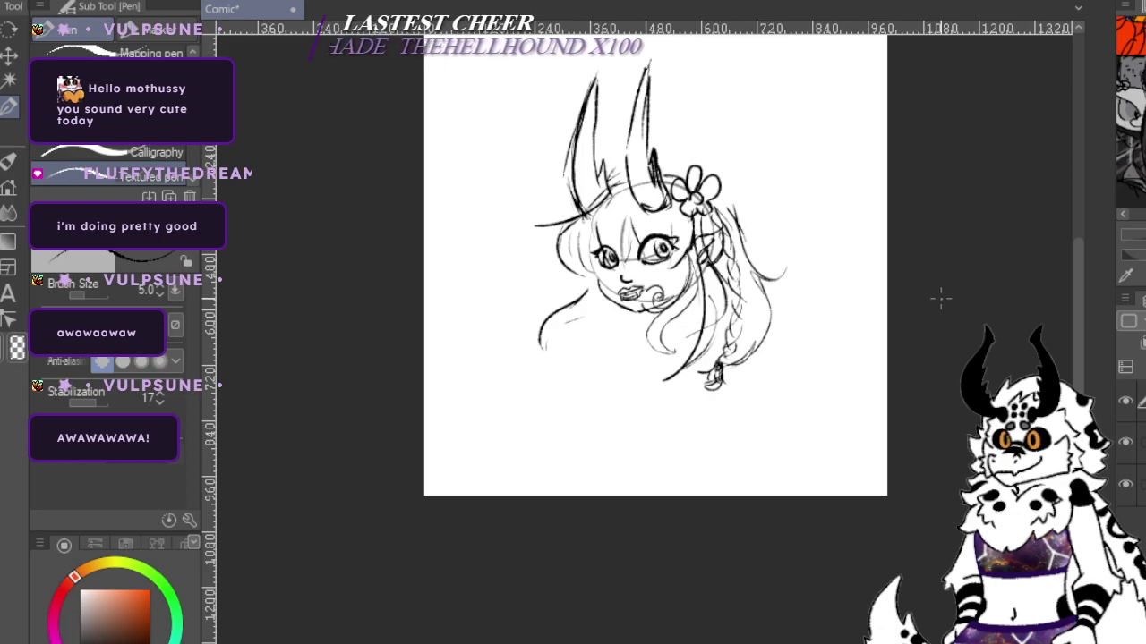
pyautogui.moveTo(1077, 295); pyautogui.dragTo(1076, 277)
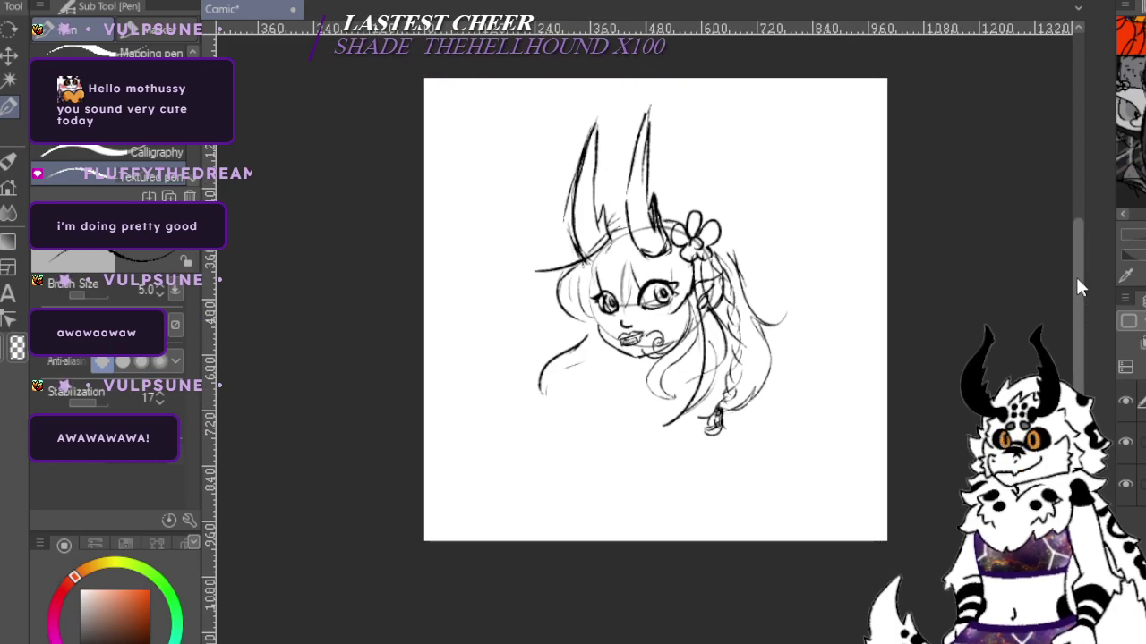
pyautogui.press('b')
pyautogui.press('e')
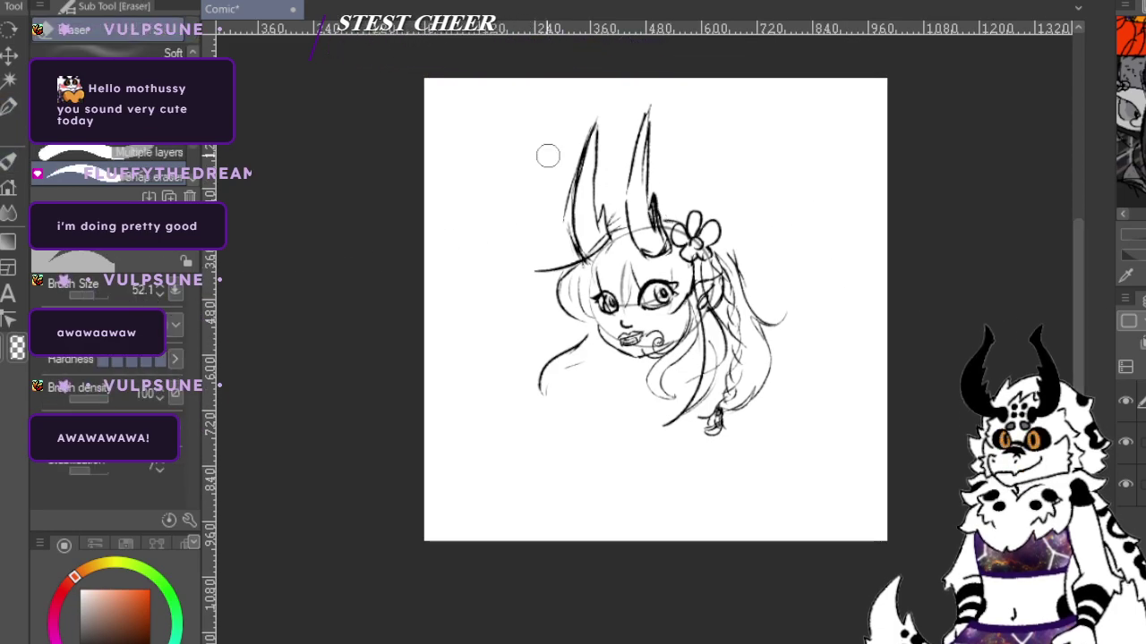
pyautogui.moveTo(583, 138)
pyautogui.mouseDown()
pyautogui.moveTo(693, 125)
pyautogui.moveTo(583, 208)
pyautogui.moveTo(485, 444)
pyautogui.moveTo(490, 503)
pyautogui.moveTo(629, 379)
pyautogui.moveTo(801, 286)
pyautogui.moveTo(686, 456)
pyautogui.moveTo(801, 344)
pyautogui.moveTo(712, 392)
pyautogui.moveTo(709, 261)
pyautogui.moveTo(586, 300)
pyautogui.moveTo(667, 188)
pyautogui.moveTo(547, 293)
pyautogui.mouseUp()
pyautogui.press('p')
pyautogui.moveTo(713, 242); pyautogui.dragTo(707, 234)
pyautogui.hotkey('ctrl', 'z')
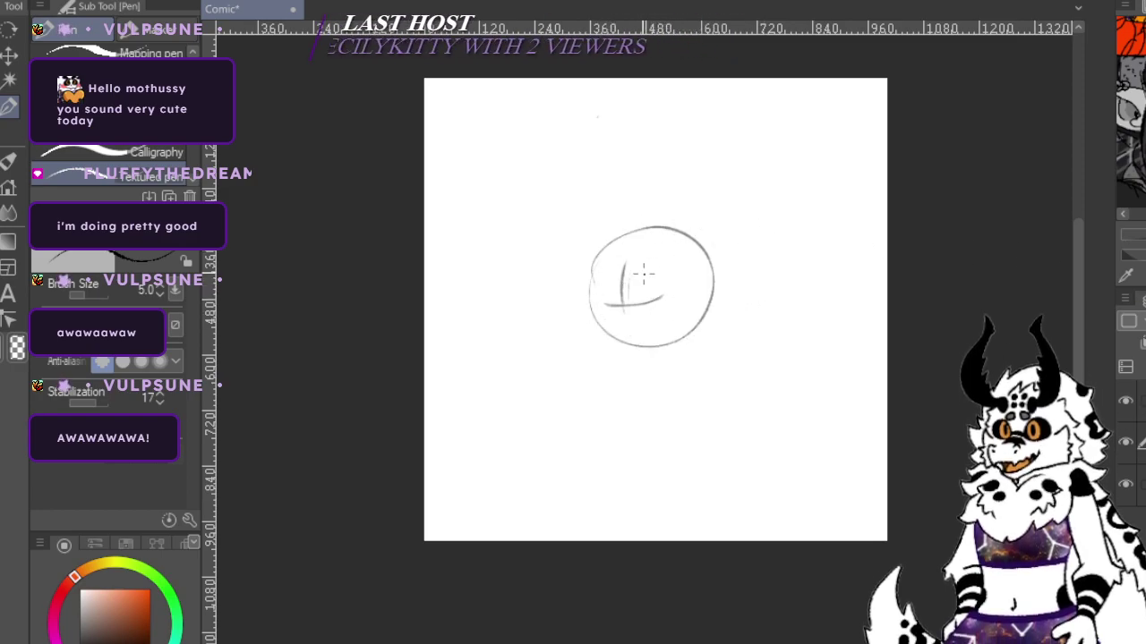
# Erase the old guide circle together with its cross lines.
pyautogui.press('e')
pyautogui.moveTo(639, 209); pyautogui.dragTo(725, 192)
pyautogui.moveTo(685, 264); pyautogui.dragTo(650, 373)
# Sketch a new, wider oval head guide with a small cross slightly off-centre for the face direction.
pyautogui.press('p')
pyautogui.moveTo(661, 250)
pyautogui.mouseDown()
pyautogui.moveTo(692, 311)
pyautogui.moveTo(601, 310)
pyautogui.mouseUp()
pyautogui.hotkey('ctrl', 'z')
pyautogui.moveTo(660, 226)
pyautogui.mouseDown()
pyautogui.moveTo(591, 279)
pyautogui.moveTo(664, 336)
pyautogui.moveTo(695, 233)
pyautogui.moveTo(619, 232)
pyautogui.moveTo(627, 346)
pyautogui.moveTo(723, 262)
pyautogui.moveTo(650, 223)
pyautogui.mouseUp()
pyautogui.hotkey('ctrl', 'z')
pyautogui.hotkey('ctrl', 'z')
pyautogui.moveTo(599, 297)
pyautogui.mouseDown()
pyautogui.moveTo(743, 285)
pyautogui.moveTo(646, 224)
pyautogui.moveTo(607, 228)
pyautogui.moveTo(701, 297)
pyautogui.moveTo(618, 229)
pyautogui.mouseUp()
pyautogui.hotkey('ctrl', 'z')
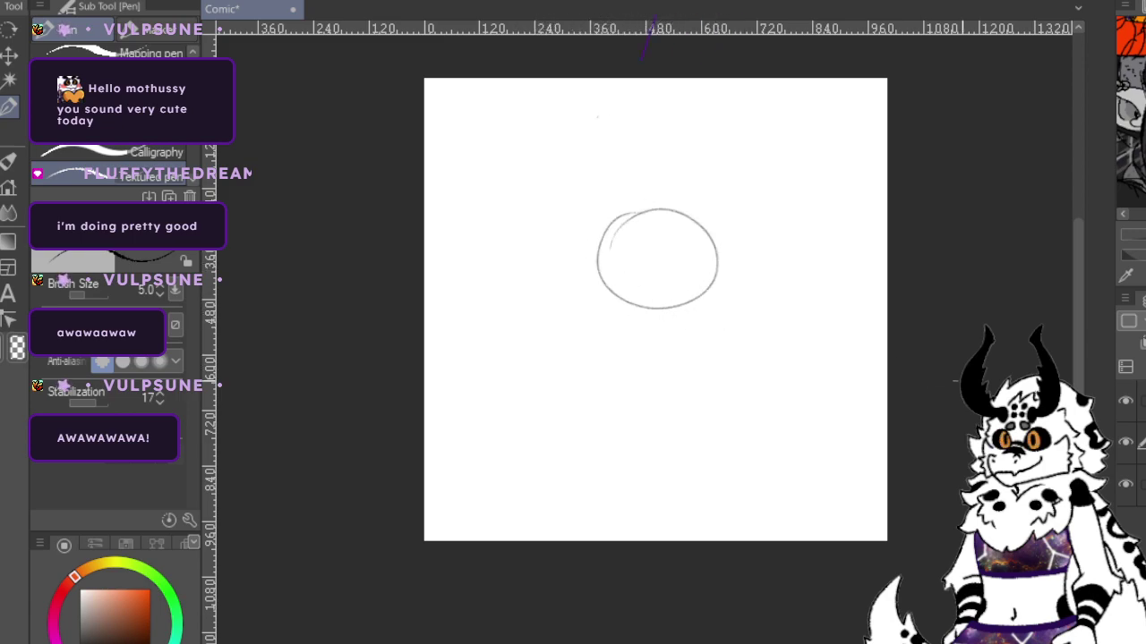
pyautogui.moveTo(666, 252); pyautogui.dragTo(669, 279)
pyautogui.hotkey('ctrl', 'z')
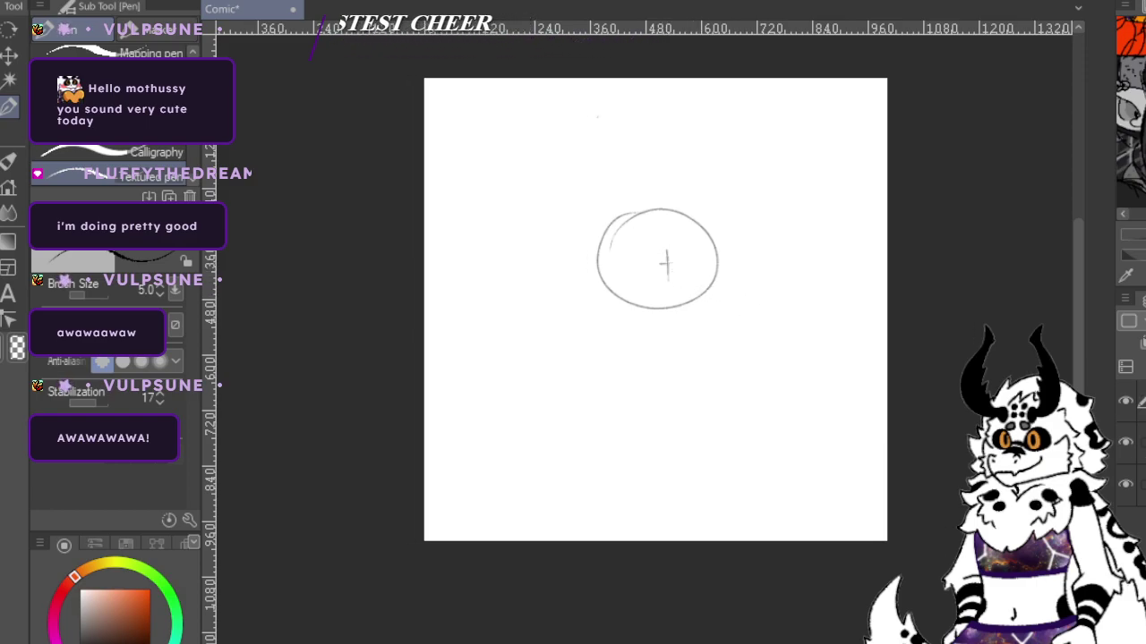
# Try a wide, slightly curved mouth with a small fang below the cross.
pyautogui.scroll(2, 731, 224)
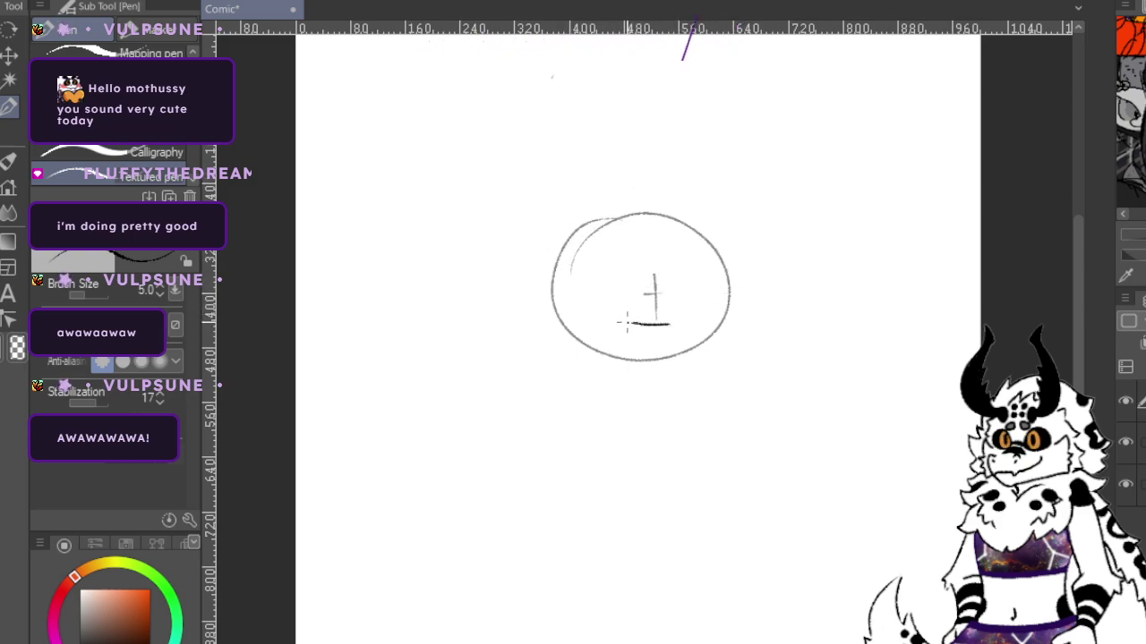
pyautogui.moveTo(624, 322); pyautogui.dragTo(687, 319)
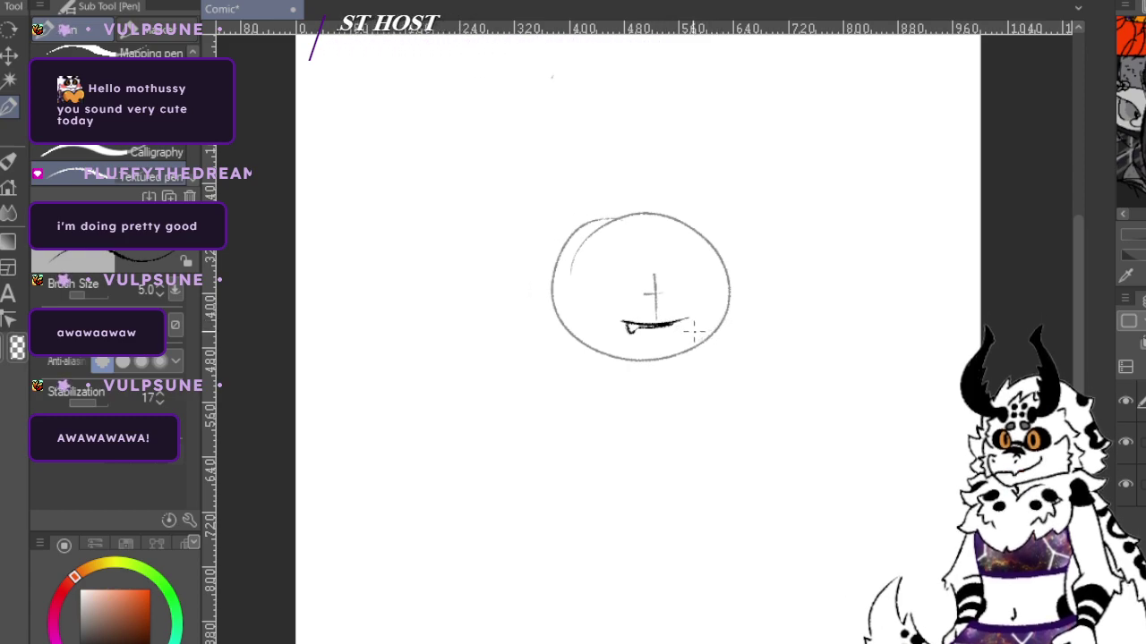
pyautogui.press('e')
pyautogui.moveTo(680, 326); pyautogui.dragTo(690, 329)
pyautogui.press('p')
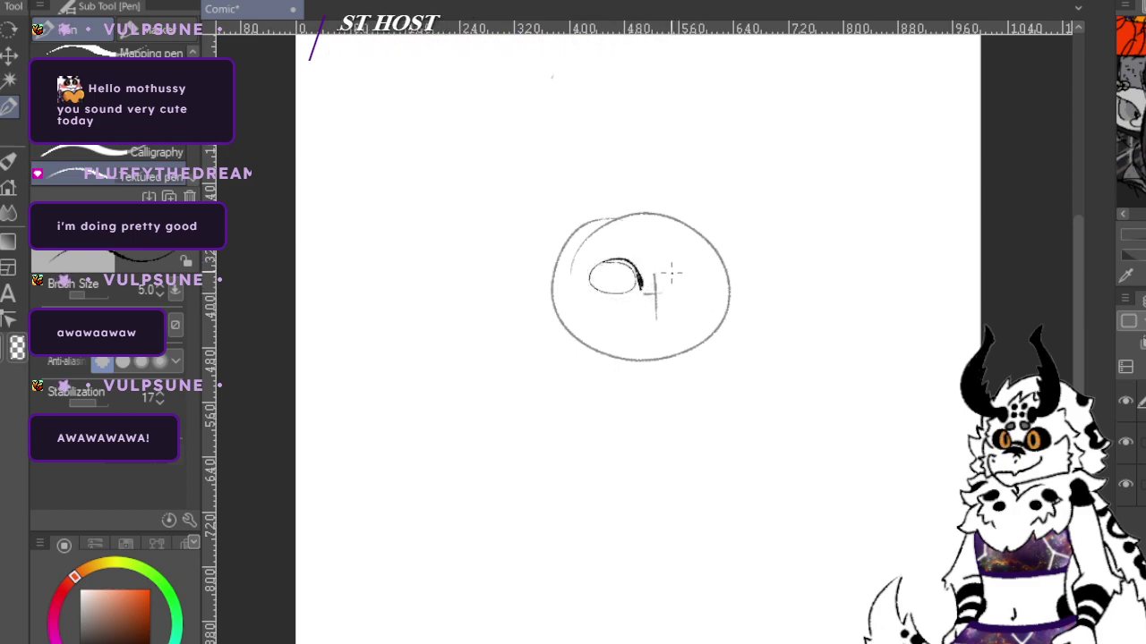
# Try oval eyes on both sides of the cross, with eyelid lines across them.
pyautogui.moveTo(639, 261); pyautogui.dragTo(646, 274)
pyautogui.moveTo(723, 268); pyautogui.dragTo(722, 291)
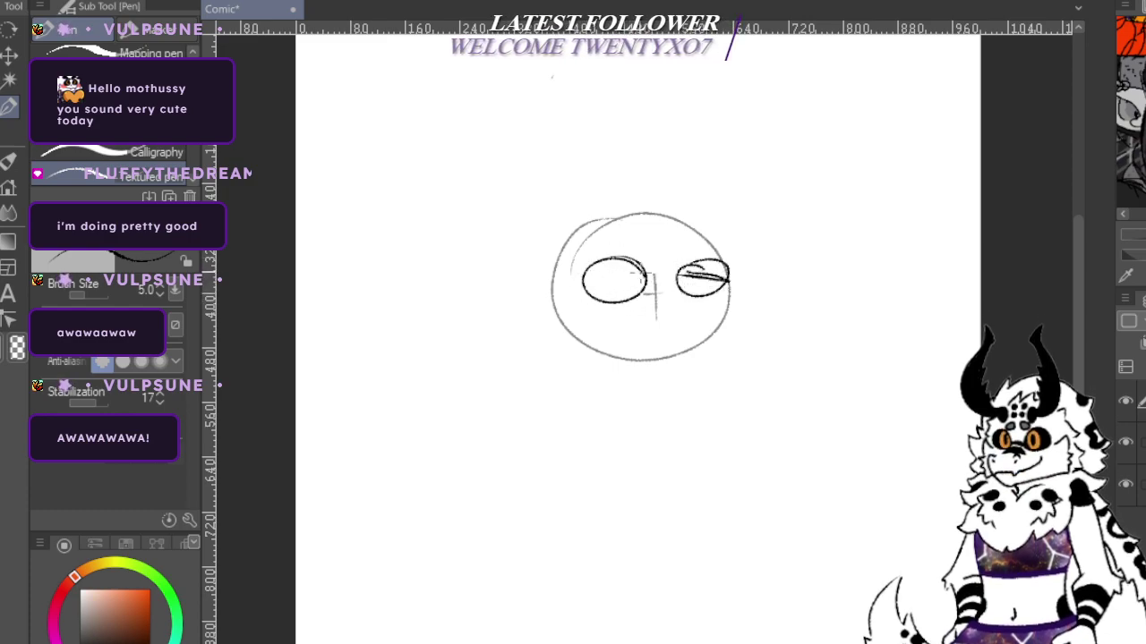
pyautogui.moveTo(587, 276); pyautogui.dragTo(643, 273)
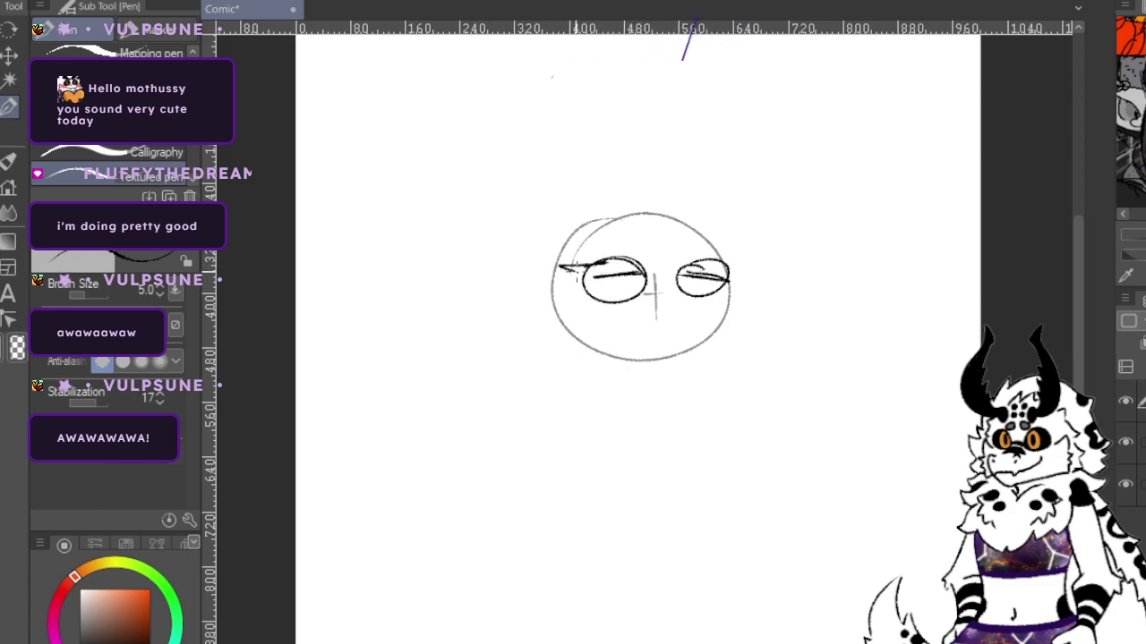
pyautogui.hotkey('ctrl', 'z')
pyautogui.hotkey('ctrl', 'z')
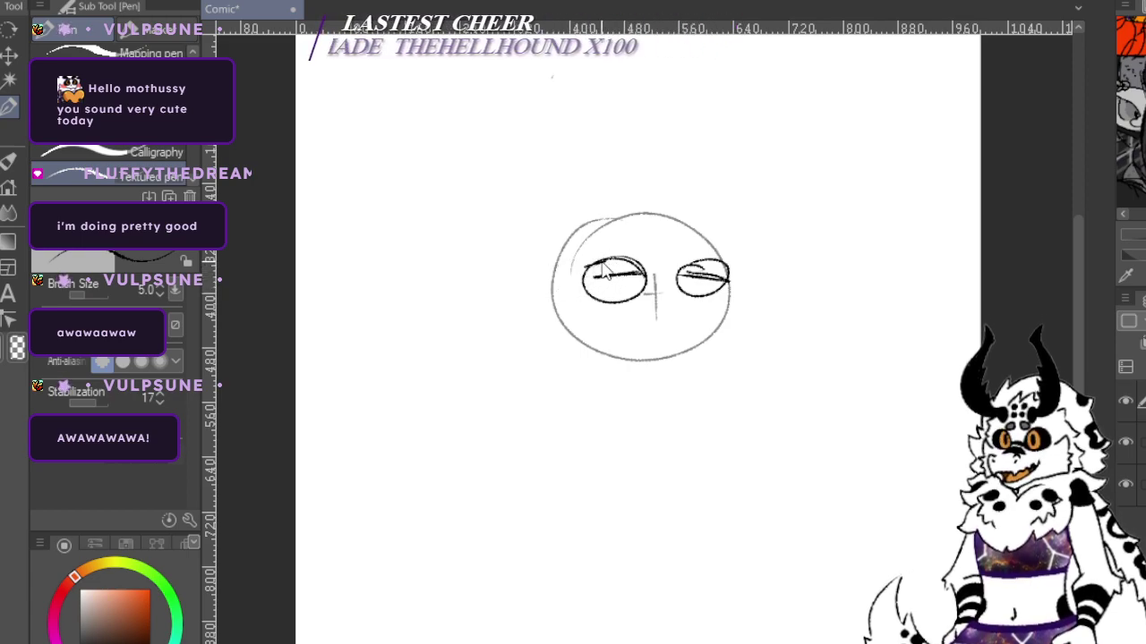
pyautogui.hotkey('ctrl', 'z')
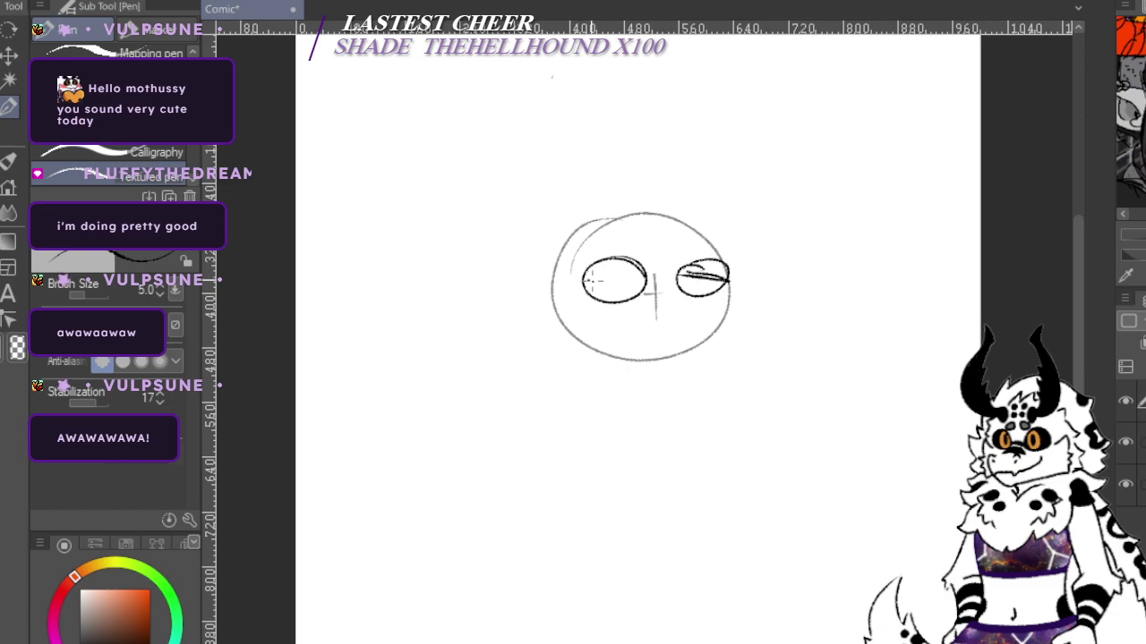
pyautogui.hotkey('ctrl', 'z')
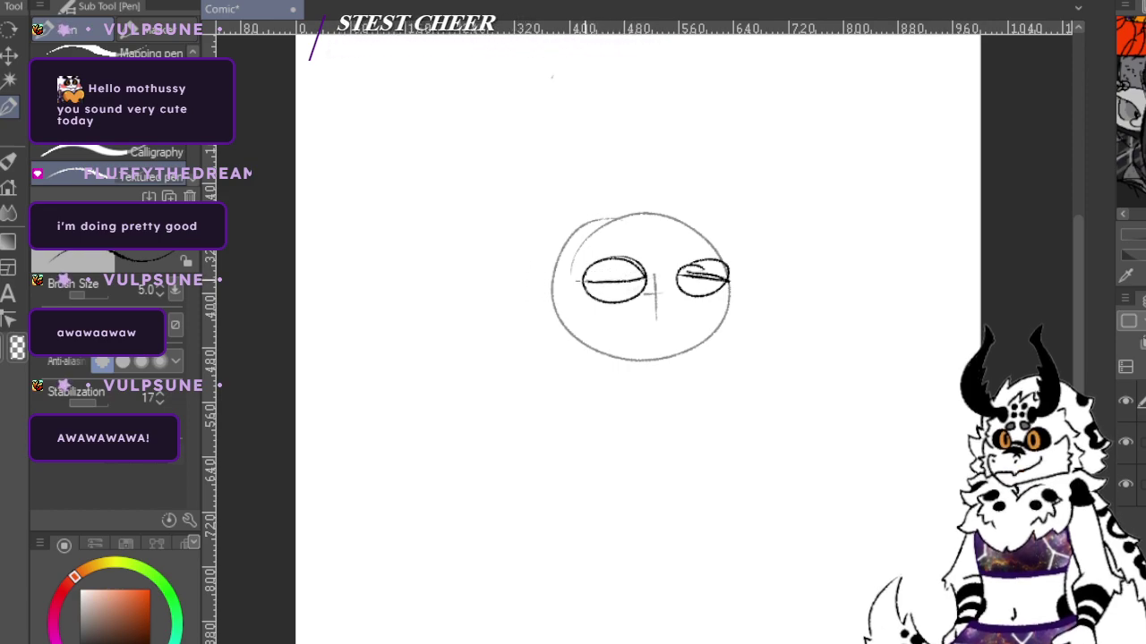
pyautogui.hotkey('ctrl', 'z')
pyautogui.hotkey('ctrl', 'z')
# Undo all the eye strokes back to the bare oval and cross.
pyautogui.moveTo(678, 264)
pyautogui.mouseDown()
pyautogui.moveTo(701, 287)
pyautogui.moveTo(685, 261)
pyautogui.moveTo(729, 283)
pyautogui.moveTo(673, 277)
pyautogui.moveTo(731, 280)
pyautogui.moveTo(675, 276)
pyautogui.mouseUp()
pyautogui.hotkey('ctrl', 'z')
pyautogui.hotkey('ctrl', 'z')
pyautogui.hotkey('ctrl', 'z')
pyautogui.hotkey('ctrl', 'z')
pyautogui.hotkey('ctrl', 'z')
pyautogui.hotkey('ctrl', 'z')
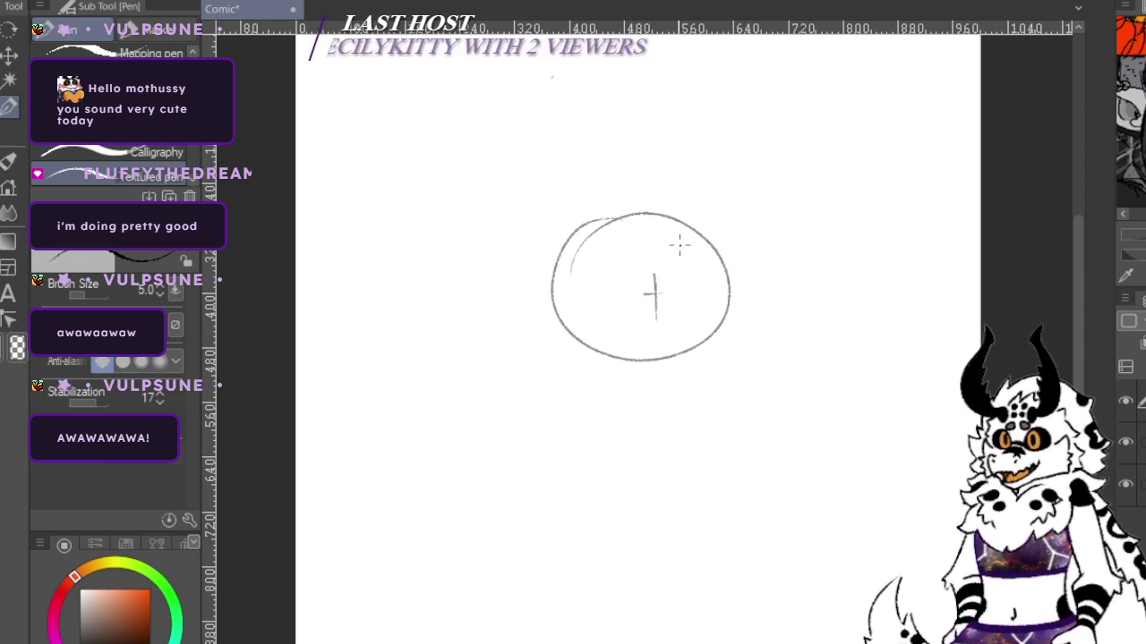
# Try a thick arched lash line beside the cross and a small open mouth with fangs beneath it.
pyautogui.moveTo(669, 273)
pyautogui.mouseDown()
pyautogui.moveTo(719, 271)
pyautogui.moveTo(700, 246)
pyautogui.moveTo(732, 261)
pyautogui.mouseUp()
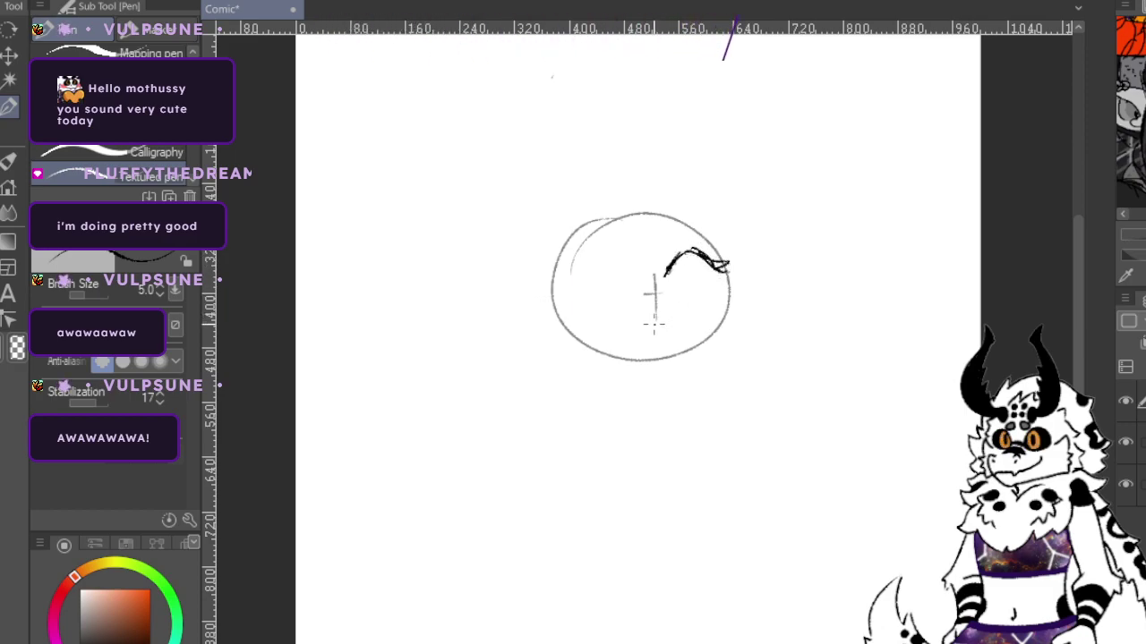
pyautogui.moveTo(627, 331); pyautogui.dragTo(664, 327)
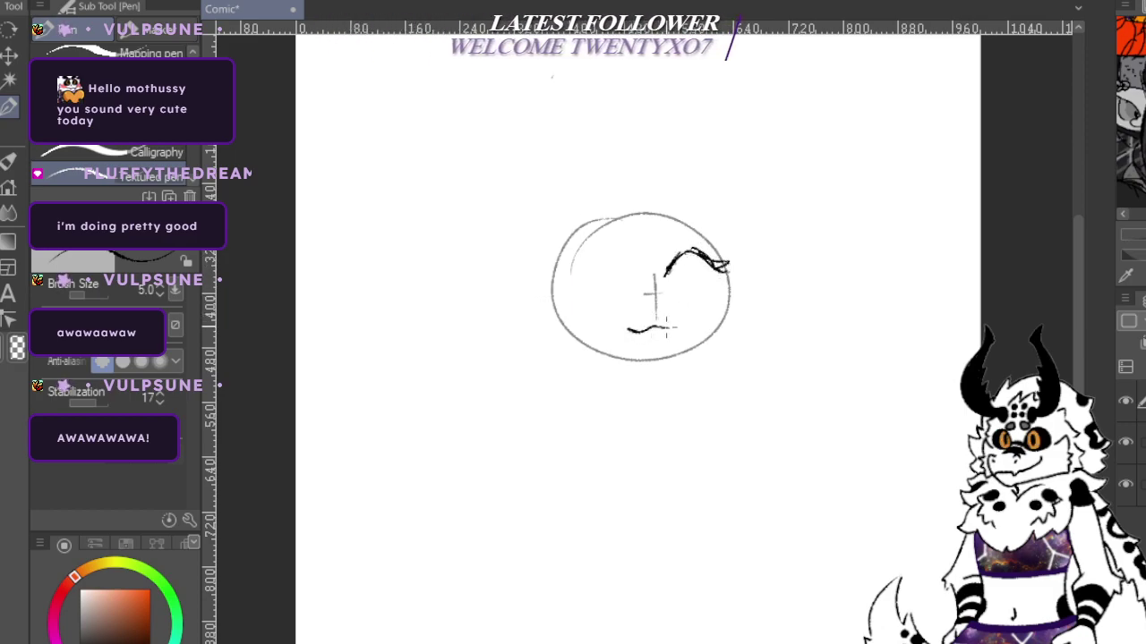
pyautogui.hotkey('ctrl', 'z')
pyautogui.moveTo(669, 329)
pyautogui.mouseDown()
pyautogui.moveTo(625, 321)
pyautogui.moveTo(638, 346)
pyautogui.moveTo(627, 330)
pyautogui.moveTo(667, 333)
pyautogui.mouseUp()
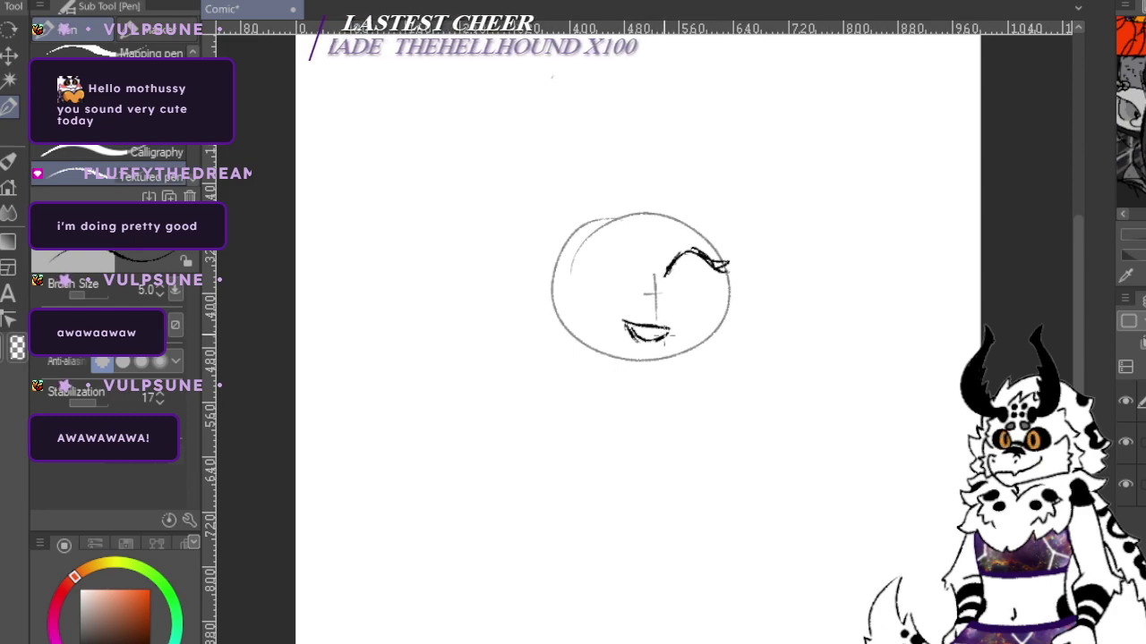
pyautogui.hotkey('ctrl', 'z')
pyautogui.moveTo(656, 341); pyautogui.dragTo(673, 329)
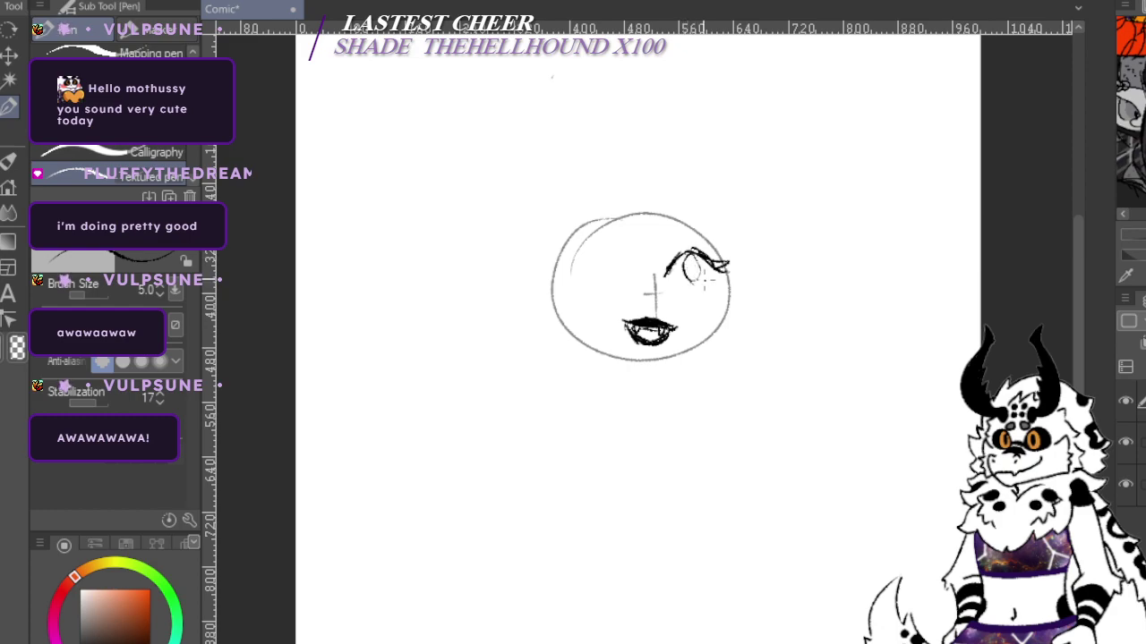
# Erase the arched lash line and the fanged mouth from the oval.
pyautogui.hotkey('ctrl', 'z')
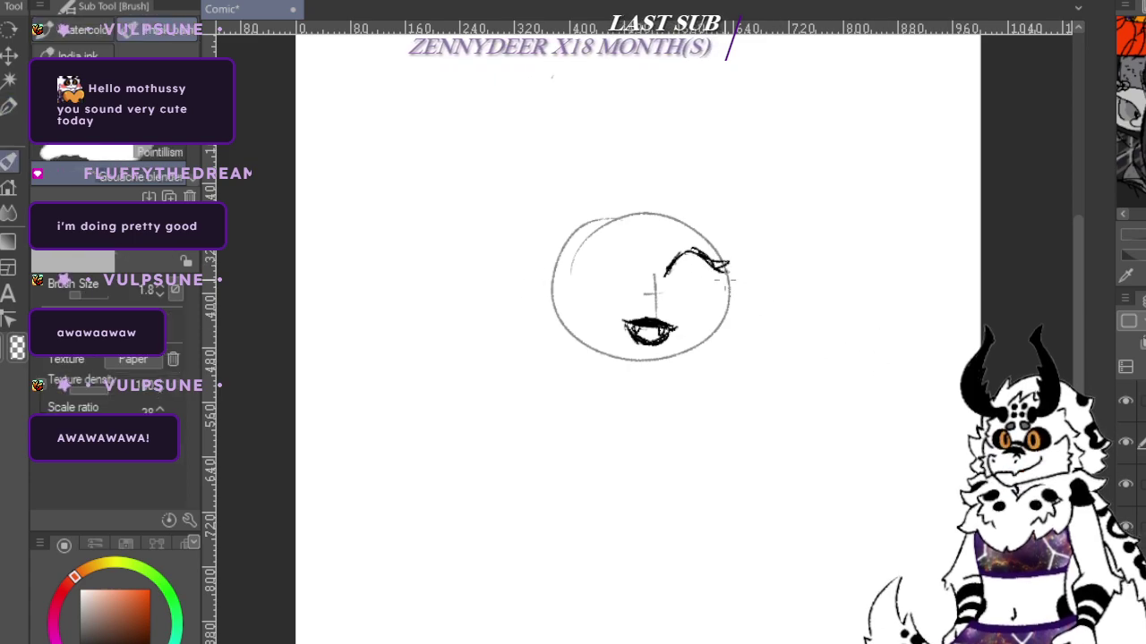
pyautogui.press('e')
pyautogui.moveTo(670, 267); pyautogui.dragTo(723, 284)
pyautogui.moveTo(654, 306); pyautogui.dragTo(632, 361)
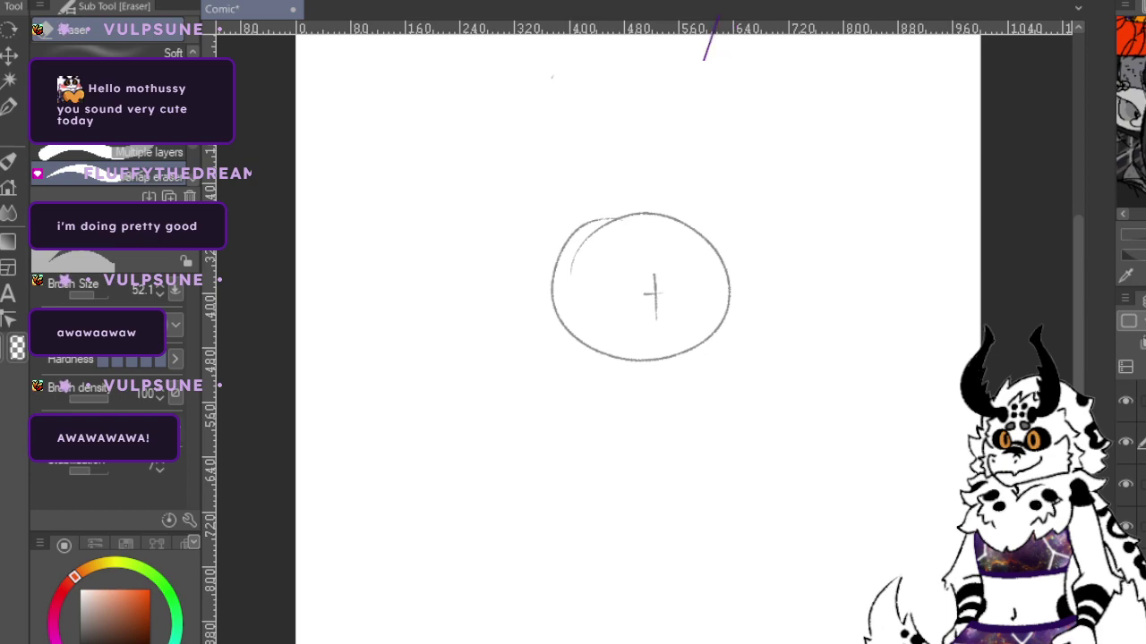
# Draw a small open smiling mouth outline just below the cross.
pyautogui.press('p')
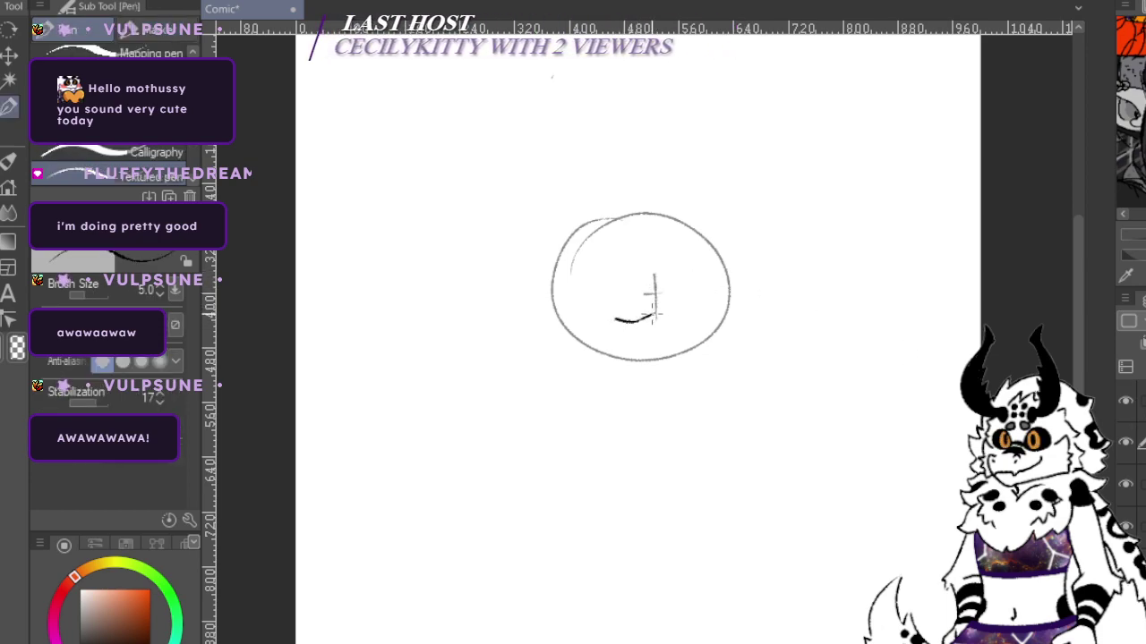
pyautogui.press('e')
pyautogui.press('p')
pyautogui.moveTo(657, 313)
pyautogui.mouseDown()
pyautogui.moveTo(614, 320)
pyautogui.moveTo(672, 320)
pyautogui.moveTo(638, 331)
pyautogui.mouseUp()
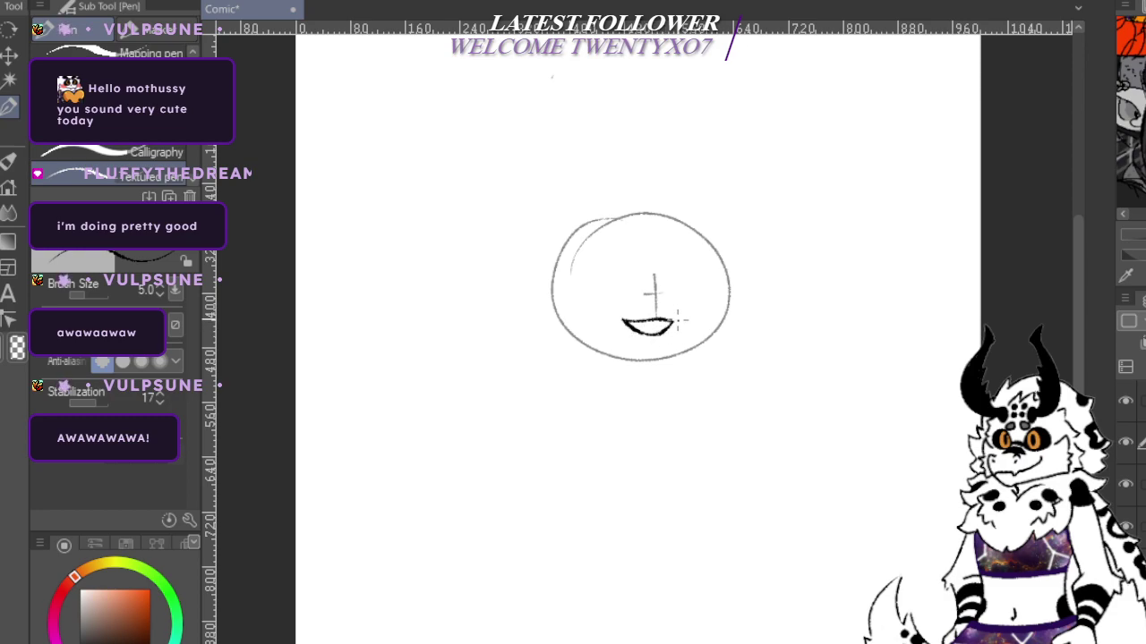
# Select the mouth with a freehand selection, shift it slightly right and down, and deselect.
pyautogui.press('m')
pyautogui.moveTo(643, 306); pyautogui.dragTo(631, 308)
pyautogui.moveTo(723, 302)
pyautogui.mouseDown()
pyautogui.moveTo(624, 362)
pyautogui.moveTo(616, 296)
pyautogui.mouseUp()
pyautogui.click(728, 406)
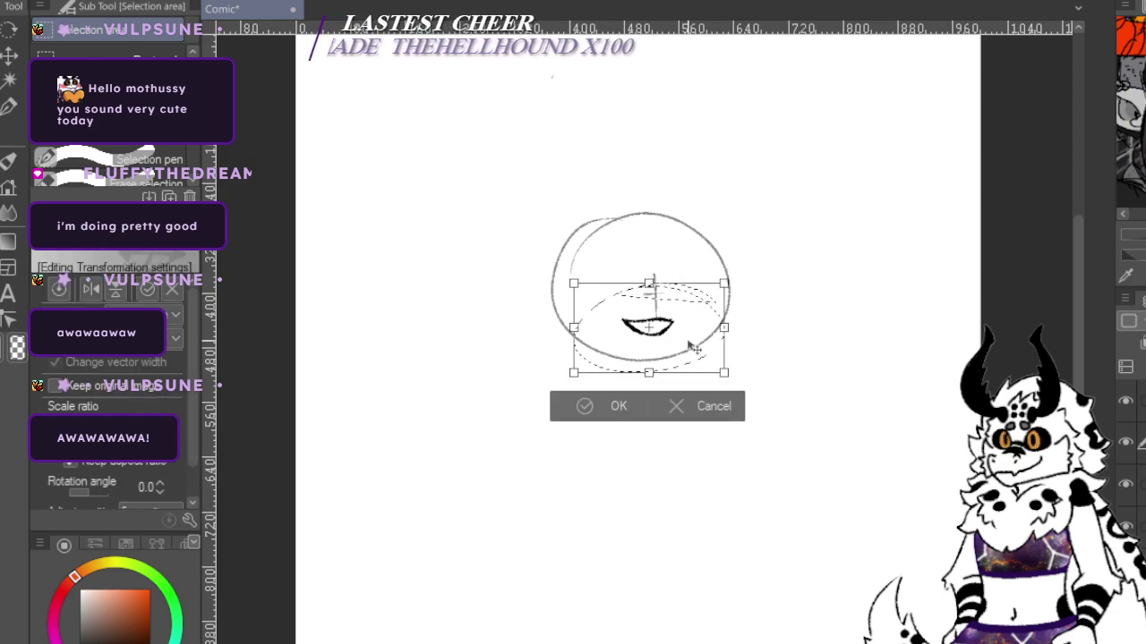
pyautogui.moveTo(691, 346); pyautogui.dragTo(700, 347)
pyautogui.press('Return')
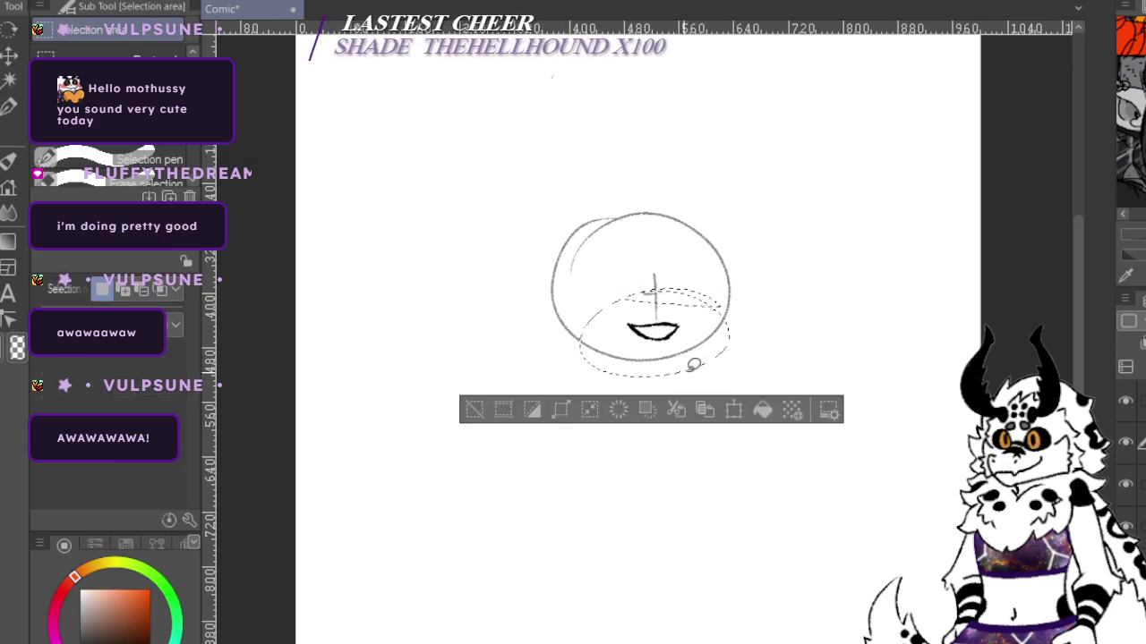
pyautogui.click(771, 331)
# Draw small pointed fangs and a teeth line inside the open mouth.
pyautogui.press('p')
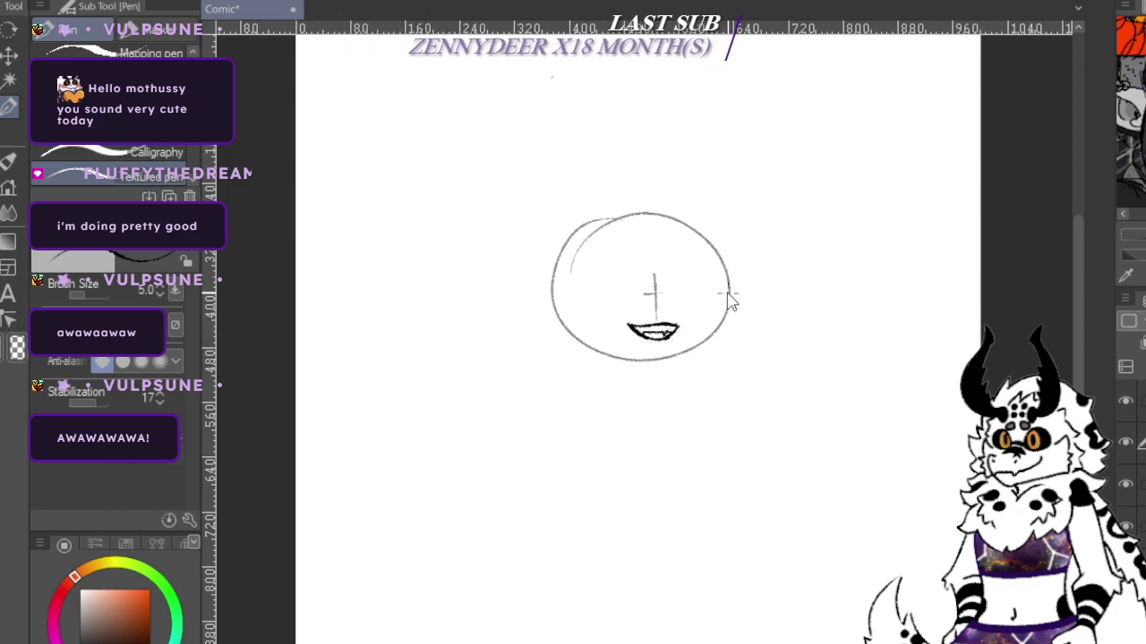
pyautogui.scroll(3, 728, 292)
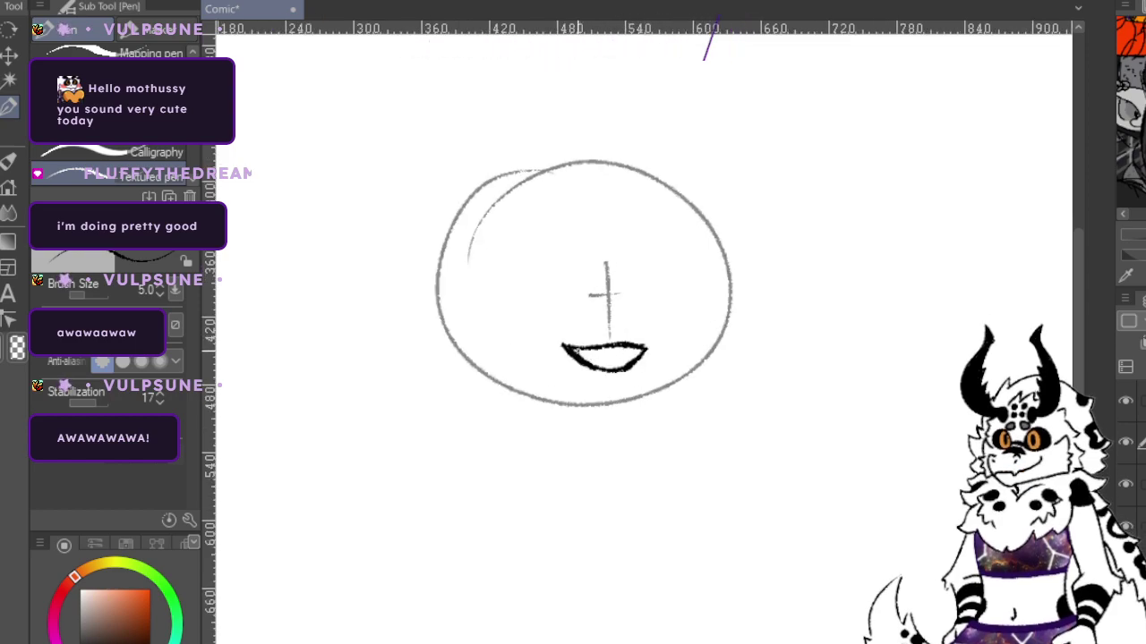
pyautogui.moveTo(579, 355); pyautogui.dragTo(617, 355)
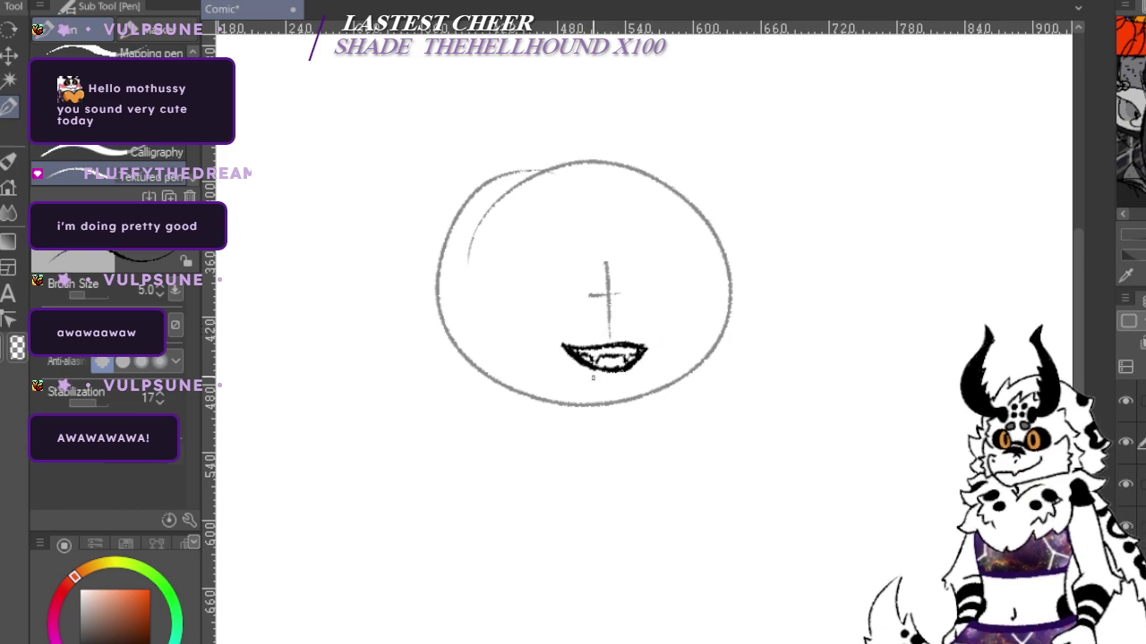
# Outline full lips around the fanged mouth and draw the eye right of the cross with winged lashes.
pyautogui.moveTo(575, 364); pyautogui.dragTo(592, 379)
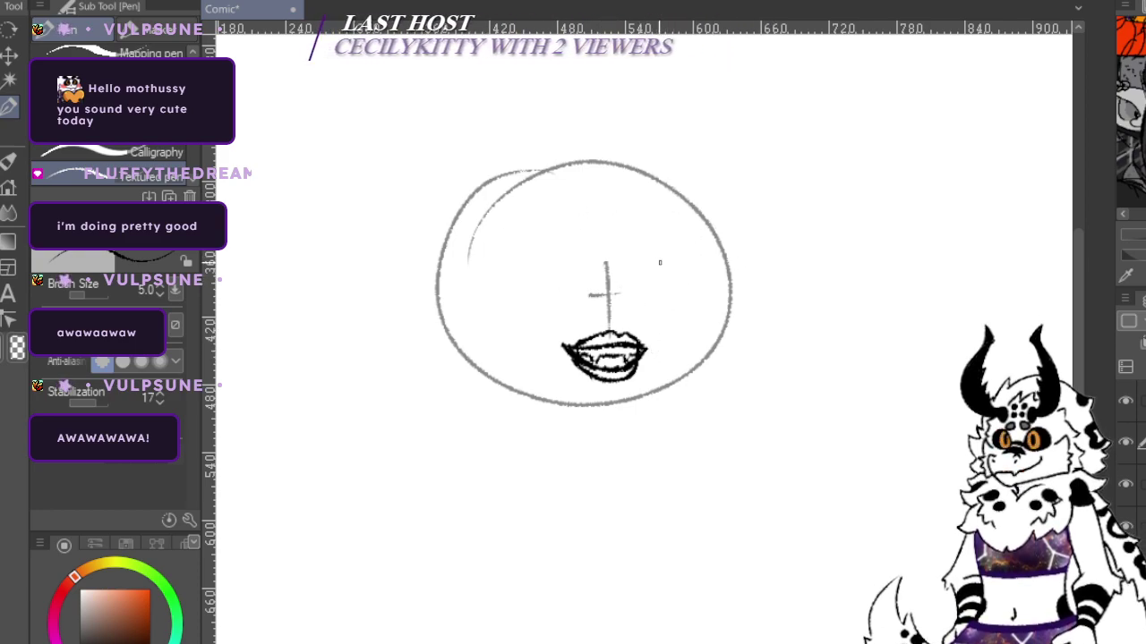
pyautogui.moveTo(633, 266)
pyautogui.mouseDown()
pyautogui.moveTo(647, 239)
pyautogui.moveTo(631, 265)
pyautogui.mouseUp()
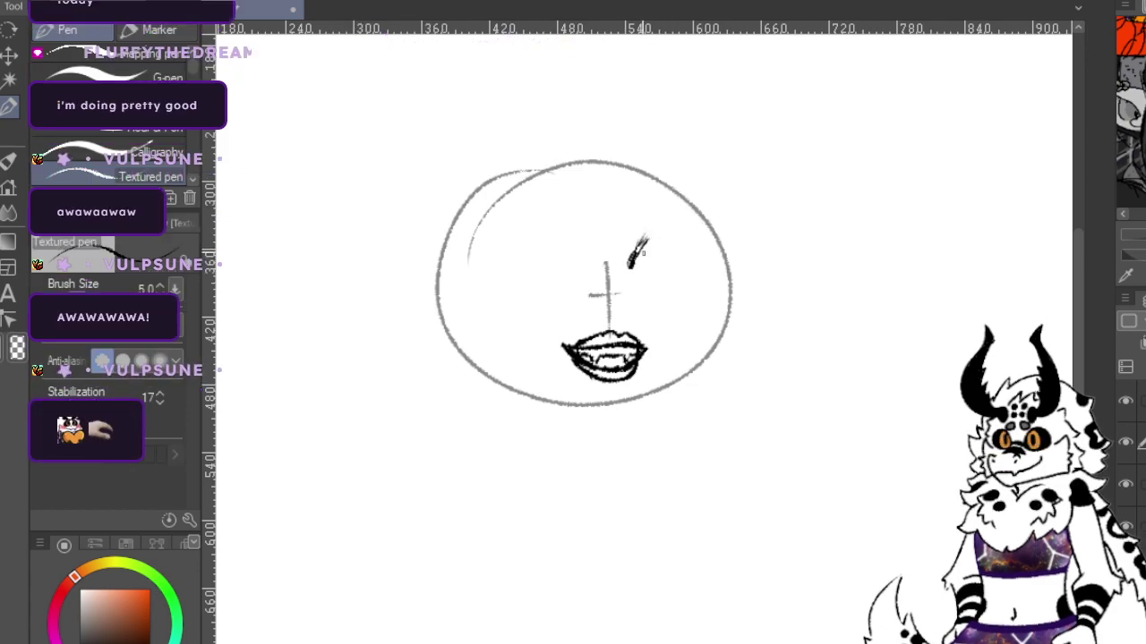
pyautogui.moveTo(648, 240)
pyautogui.mouseDown()
pyautogui.moveTo(637, 256)
pyautogui.moveTo(671, 228)
pyautogui.mouseUp()
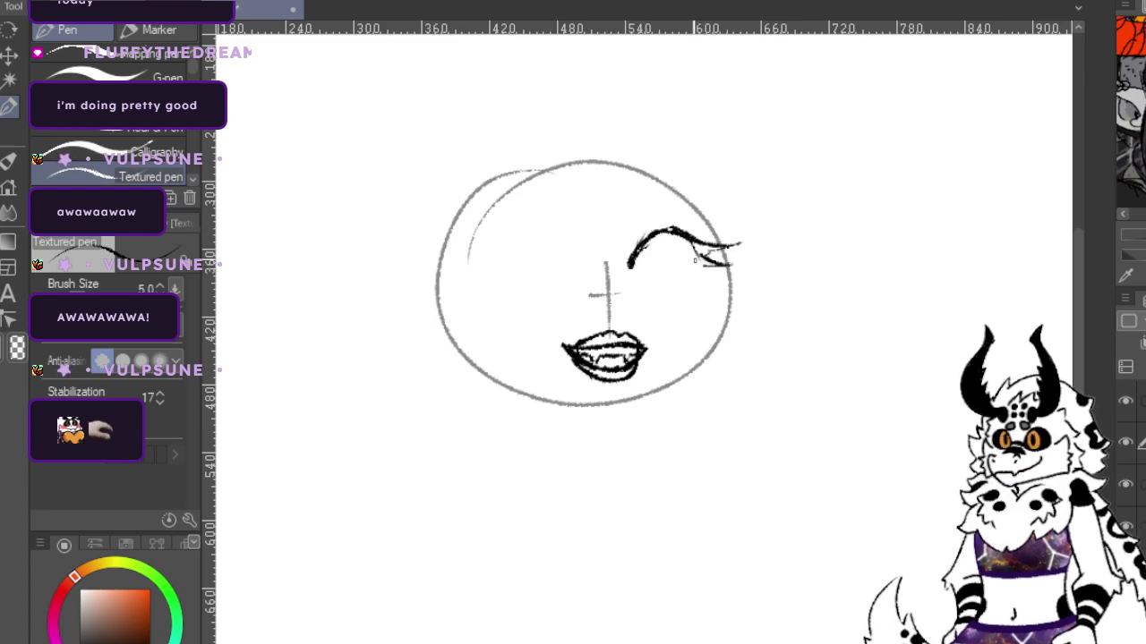
pyautogui.moveTo(644, 287); pyautogui.dragTo(704, 269)
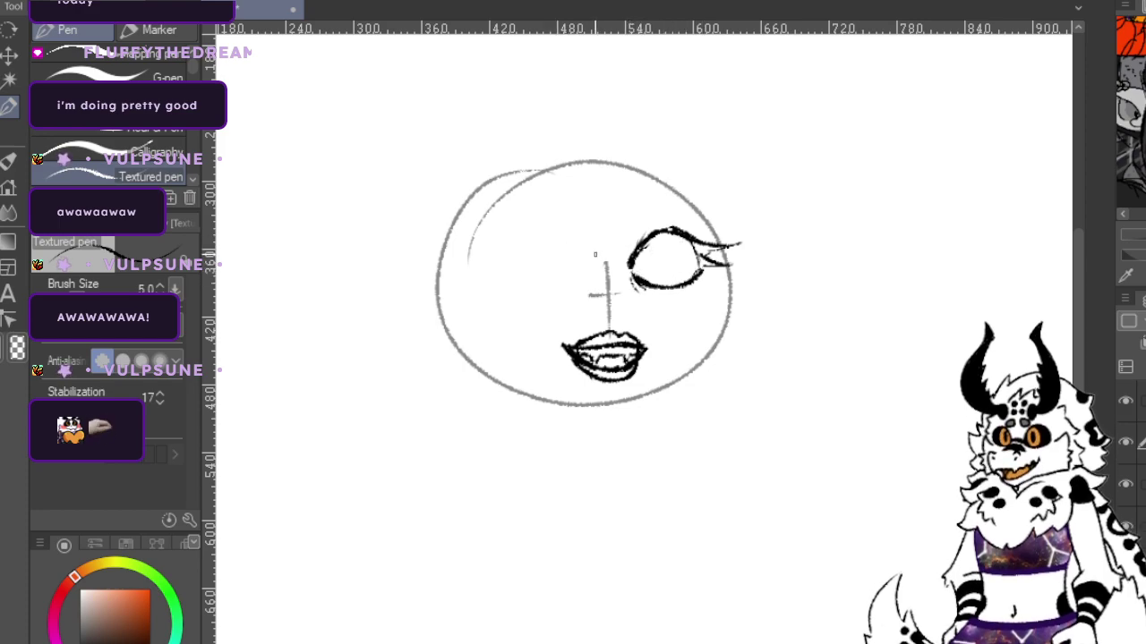
# Draw a matching eye left of the cross with winged lashes and thicken the upper lids of both eyes.
pyautogui.moveTo(571, 242)
pyautogui.mouseDown()
pyautogui.moveTo(589, 265)
pyautogui.moveTo(582, 258)
pyautogui.mouseUp()
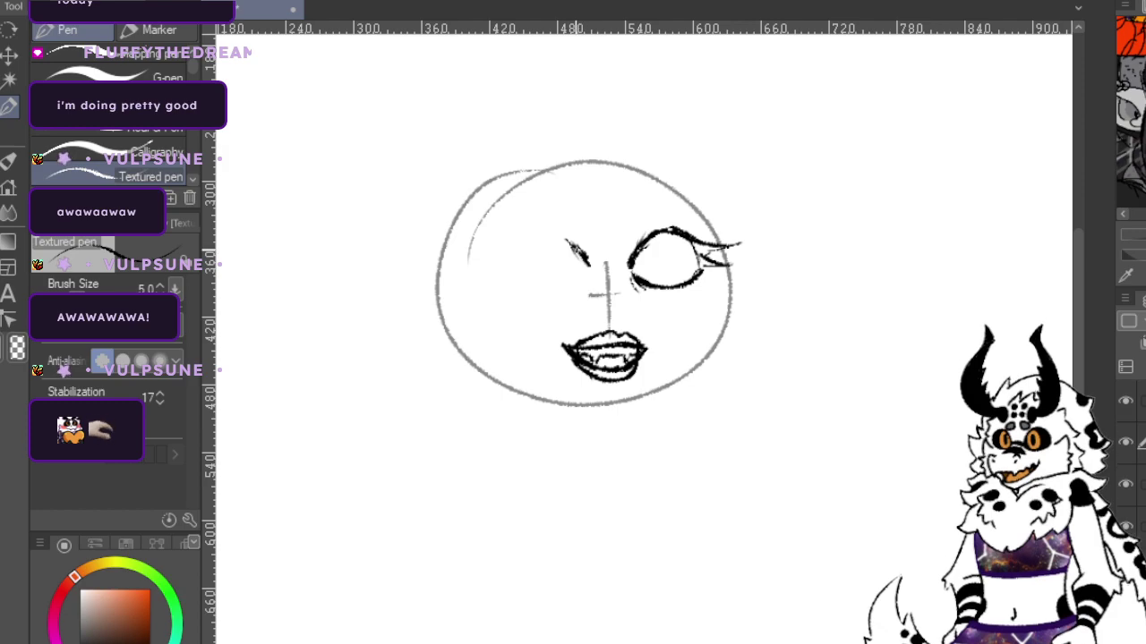
pyautogui.press('e')
pyautogui.click(580, 258)
pyautogui.press('p')
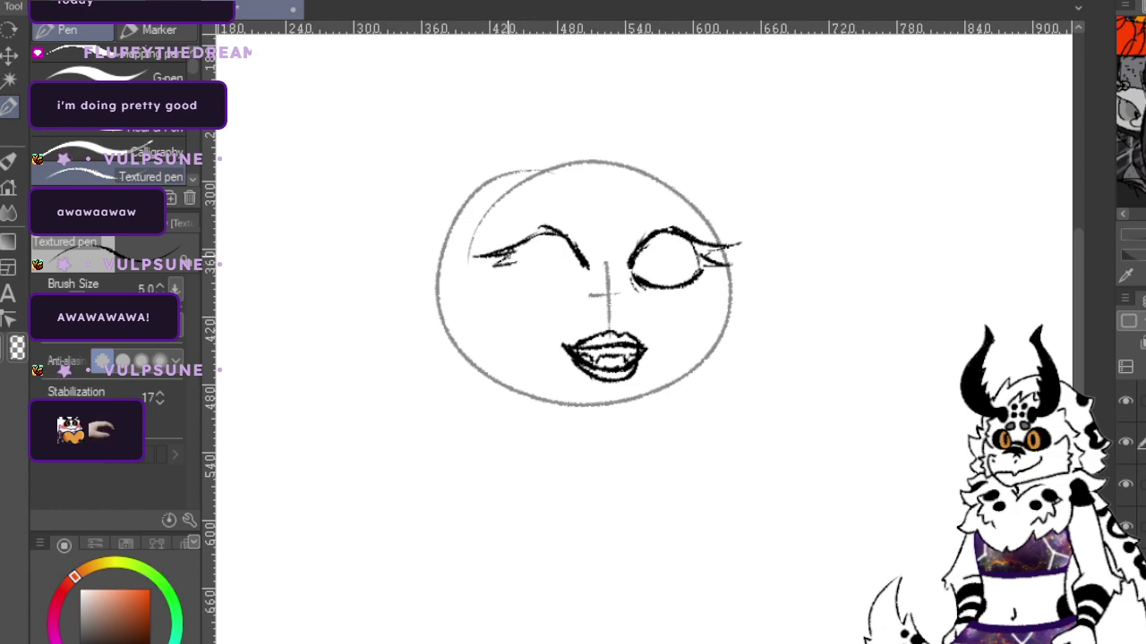
pyautogui.moveTo(586, 271)
pyautogui.mouseDown()
pyautogui.moveTo(571, 286)
pyautogui.moveTo(535, 281)
pyautogui.mouseUp()
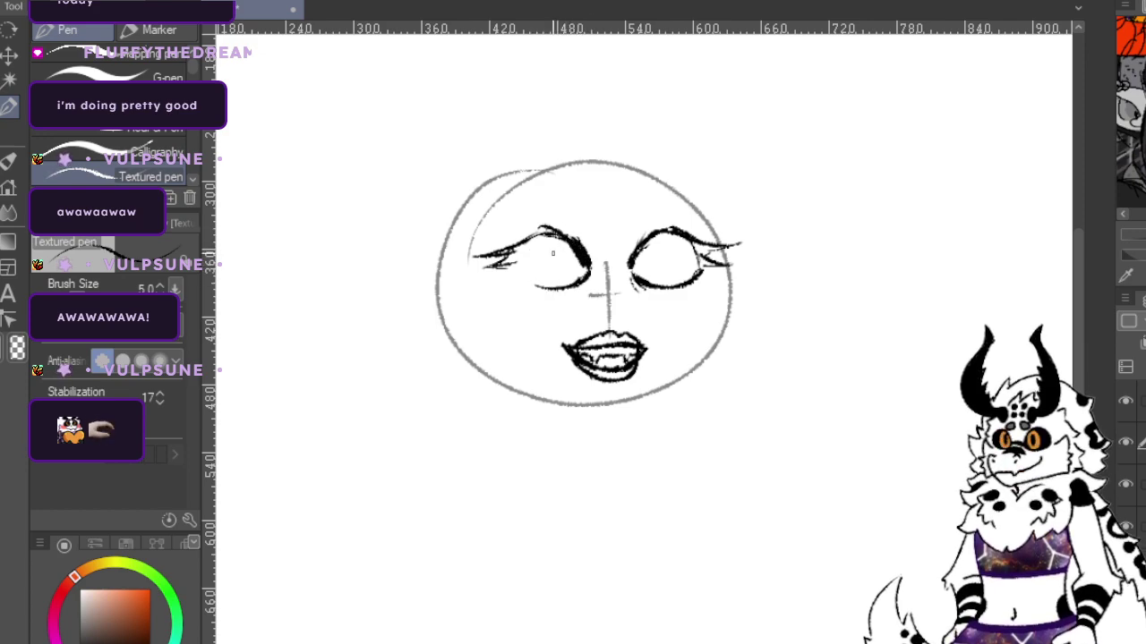
pyautogui.moveTo(520, 254)
pyautogui.mouseDown()
pyautogui.moveTo(519, 279)
pyautogui.moveTo(556, 292)
pyautogui.mouseUp()
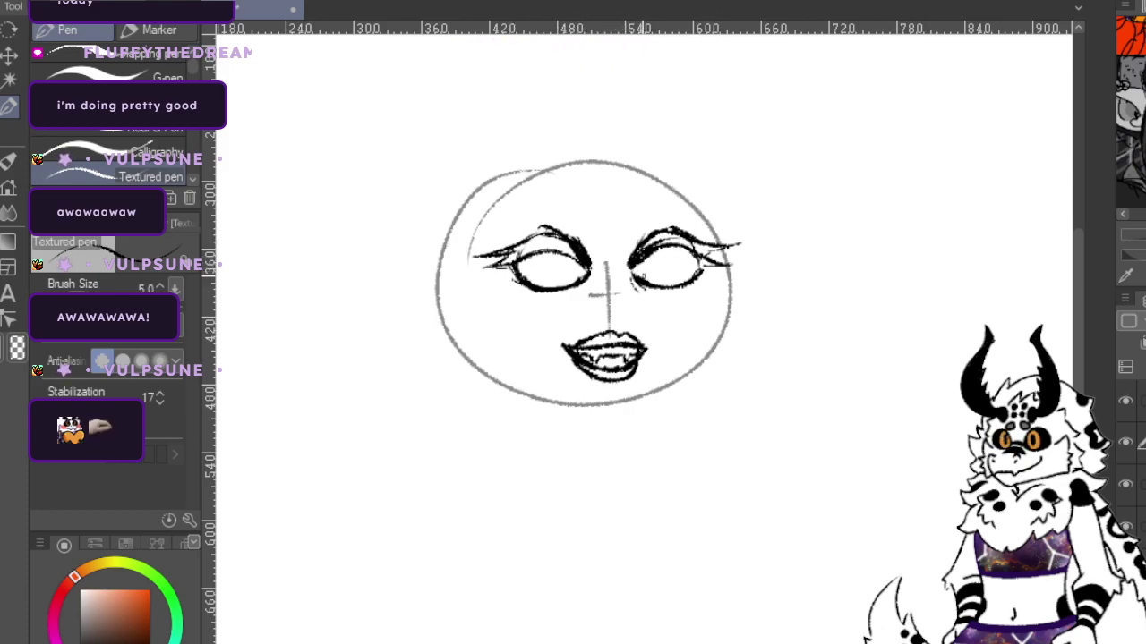
# Draw a nose line beside the cross, then select the mouth freehand, nudge it slightly right and down, and deselect.
pyautogui.moveTo(612, 266)
pyautogui.mouseDown()
pyautogui.moveTo(629, 295)
pyautogui.moveTo(622, 313)
pyautogui.mouseUp()
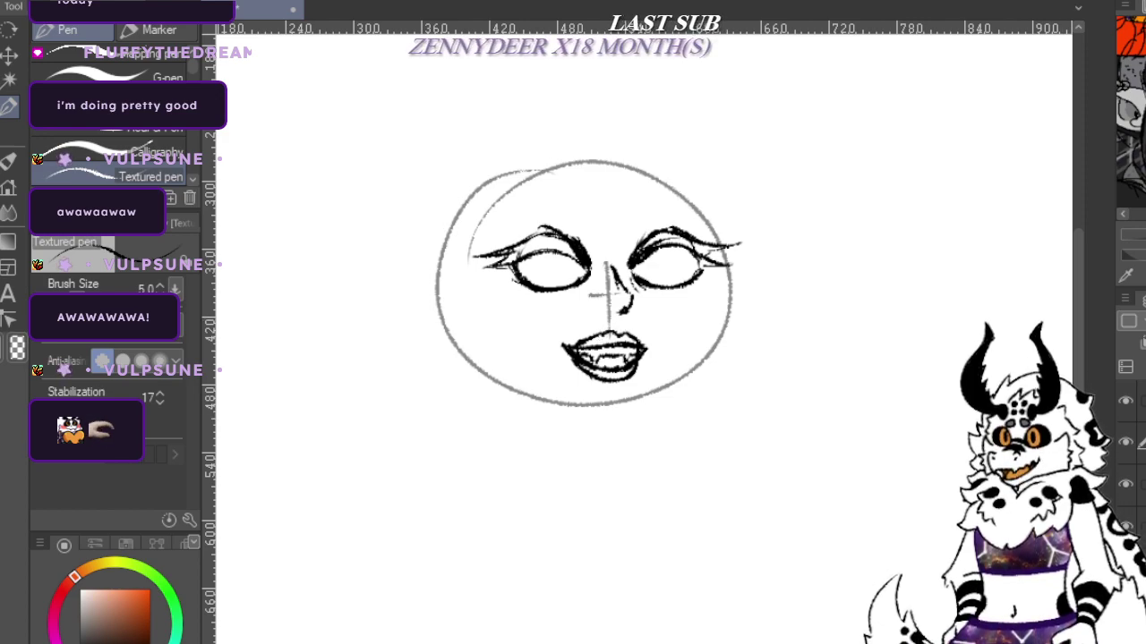
pyautogui.press('m')
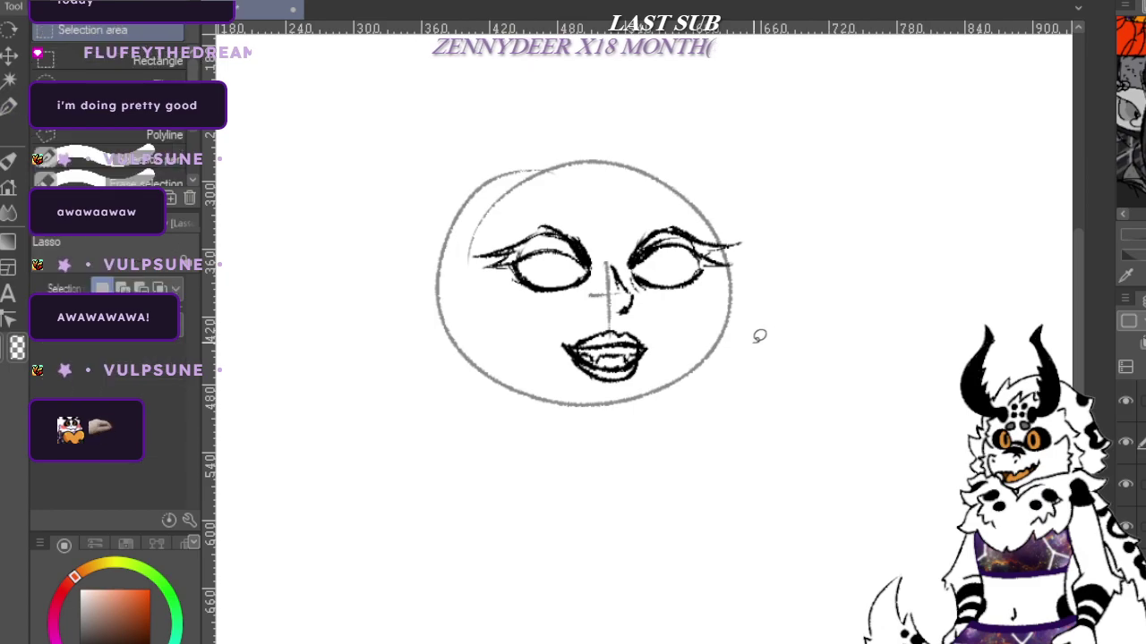
pyautogui.moveTo(630, 324)
pyautogui.mouseDown()
pyautogui.moveTo(581, 311)
pyautogui.moveTo(582, 401)
pyautogui.moveTo(696, 333)
pyautogui.moveTo(632, 332)
pyautogui.mouseUp()
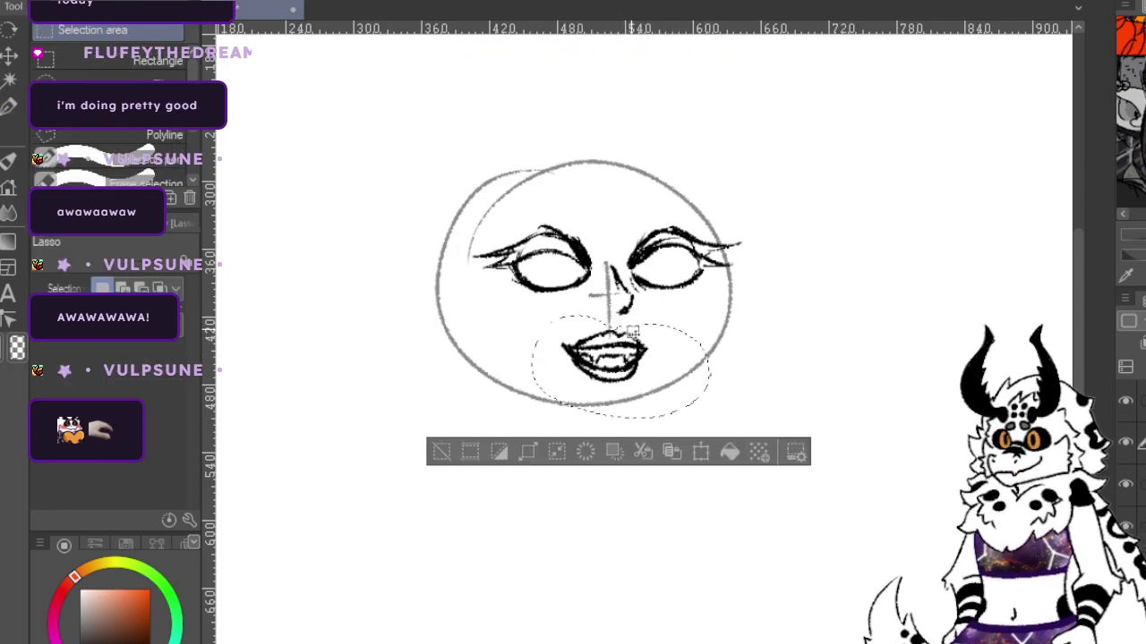
pyautogui.click(701, 452)
pyautogui.moveTo(716, 368)
pyautogui.mouseDown()
pyautogui.moveTo(676, 391)
pyautogui.moveTo(683, 401)
pyautogui.mouseUp()
pyautogui.click(593, 467)
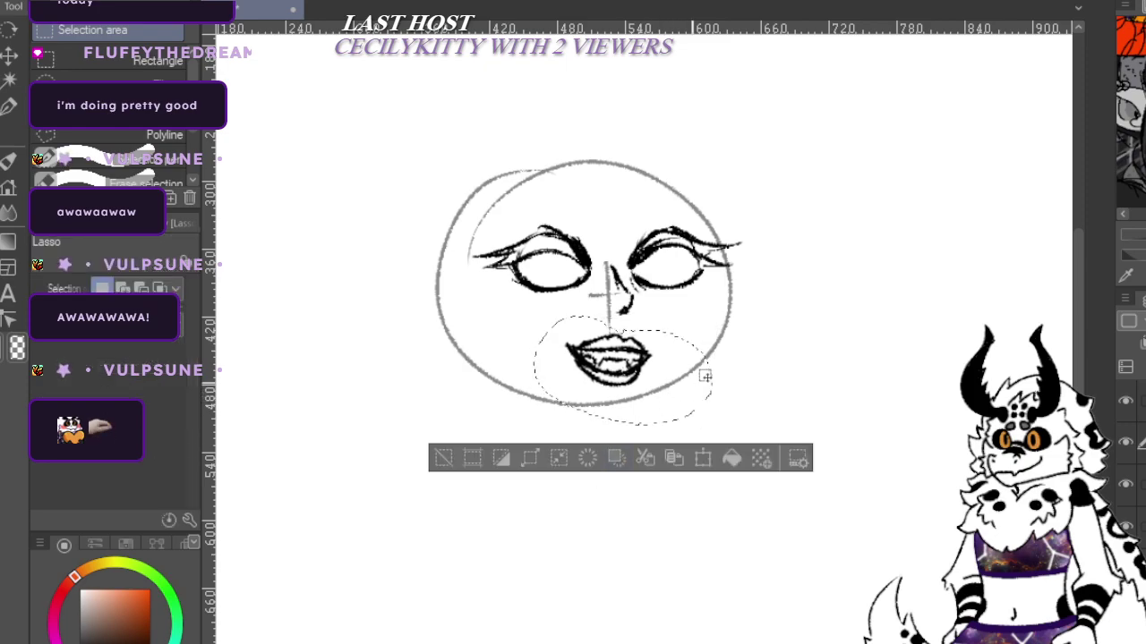
pyautogui.hotkey('ctrl', 'd')
# Trim the nose bridge with the snap eraser at size 18.4, redraw the nose, and finally erase it entirely.
pyautogui.press('e')
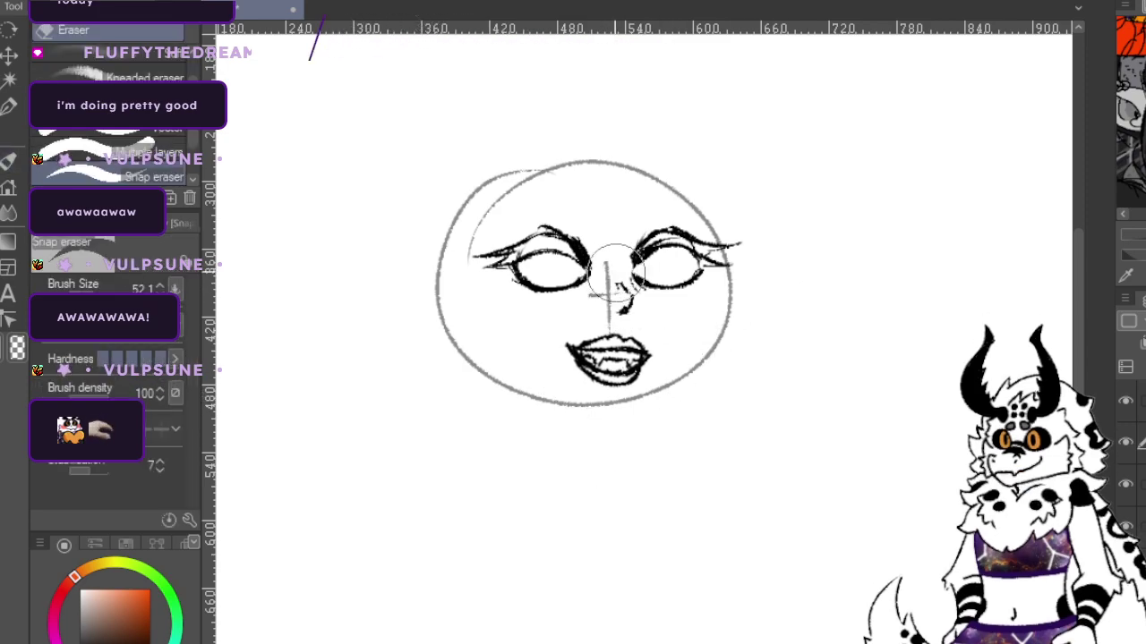
pyautogui.click(79, 299)
pyautogui.moveTo(610, 267); pyautogui.dragTo(616, 280)
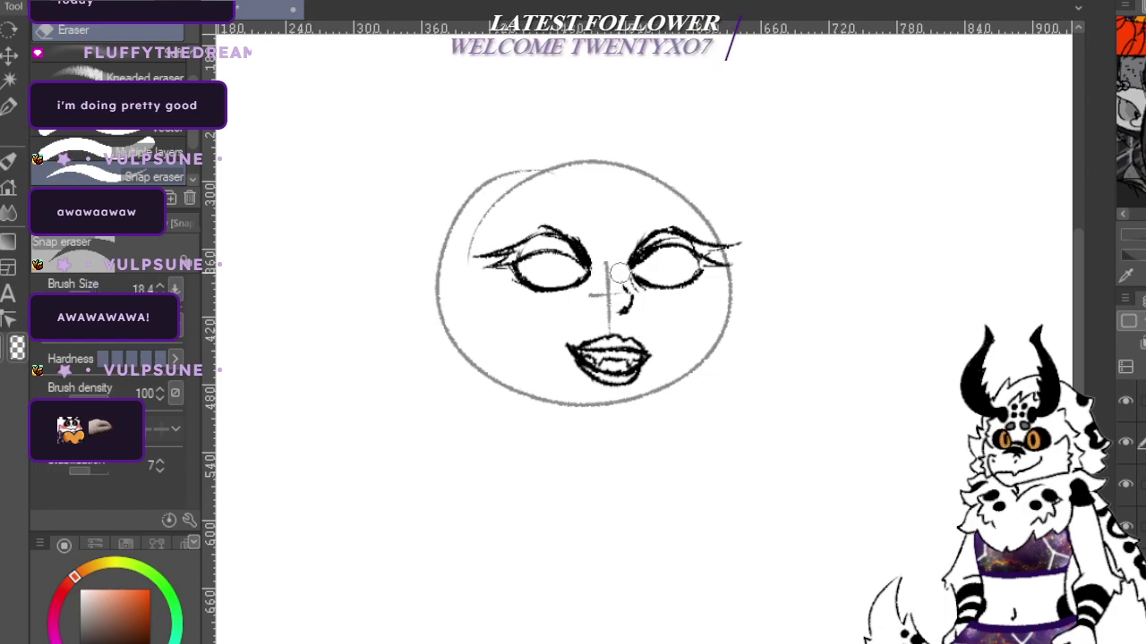
pyautogui.press('p')
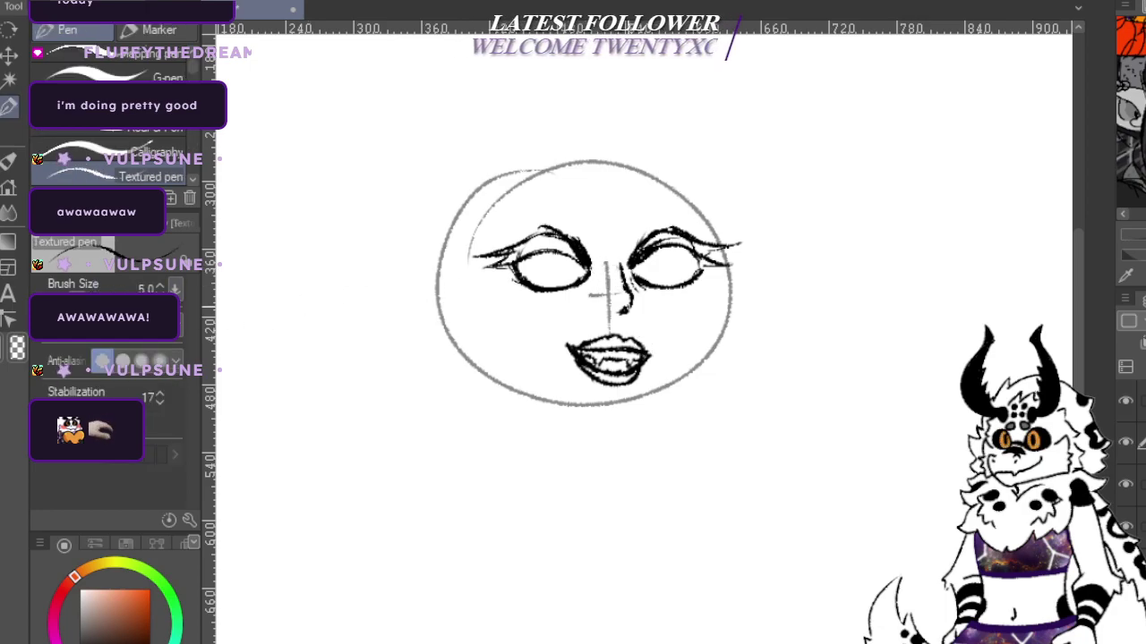
pyautogui.moveTo(629, 285); pyautogui.dragTo(601, 311)
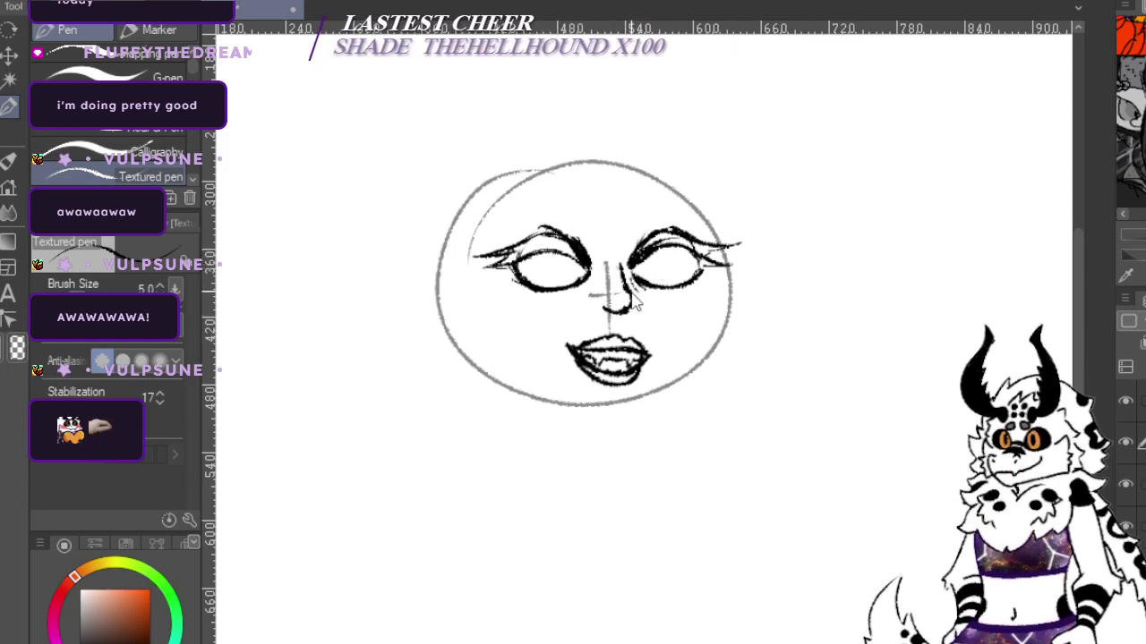
pyautogui.press('e')
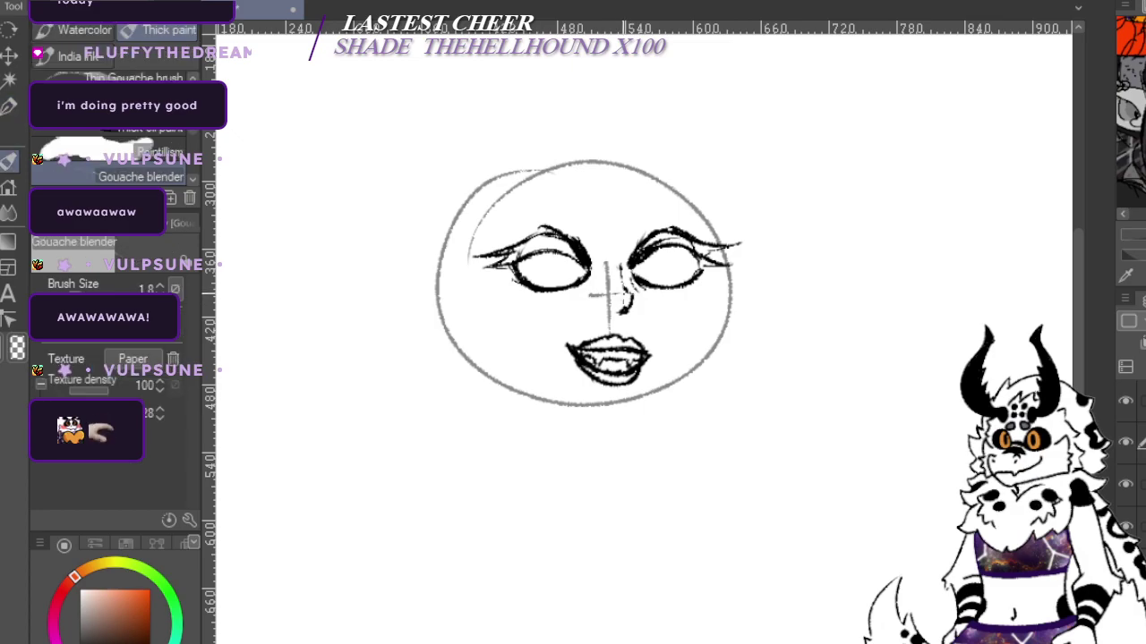
pyautogui.moveTo(628, 308); pyautogui.dragTo(618, 285)
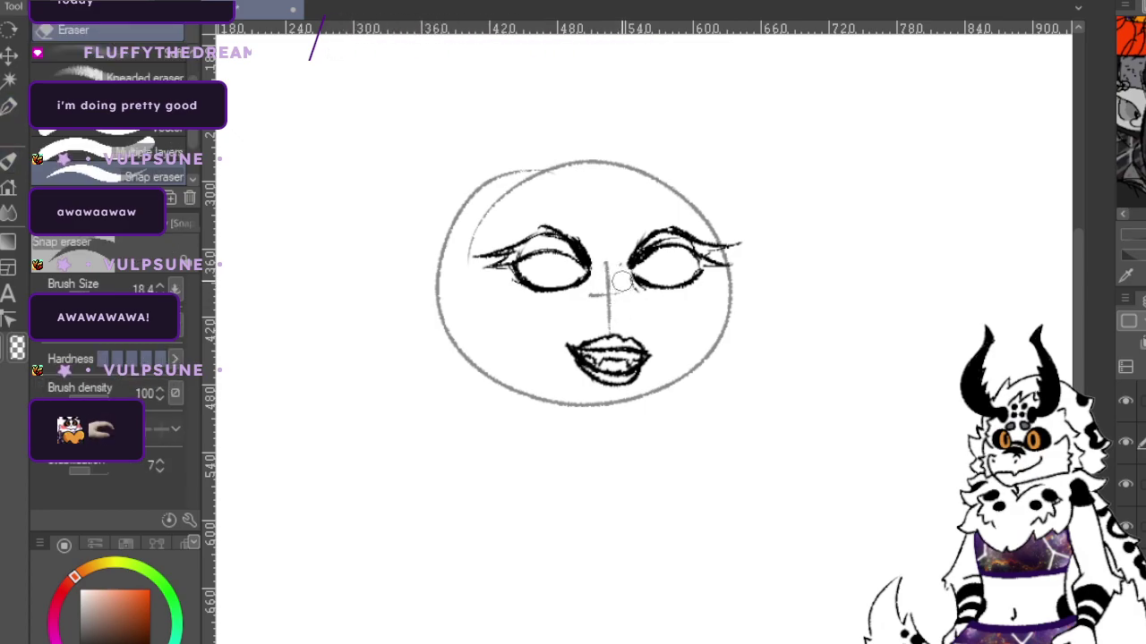
pyautogui.press('m')
pyautogui.moveTo(617, 309); pyautogui.dragTo(663, 393)
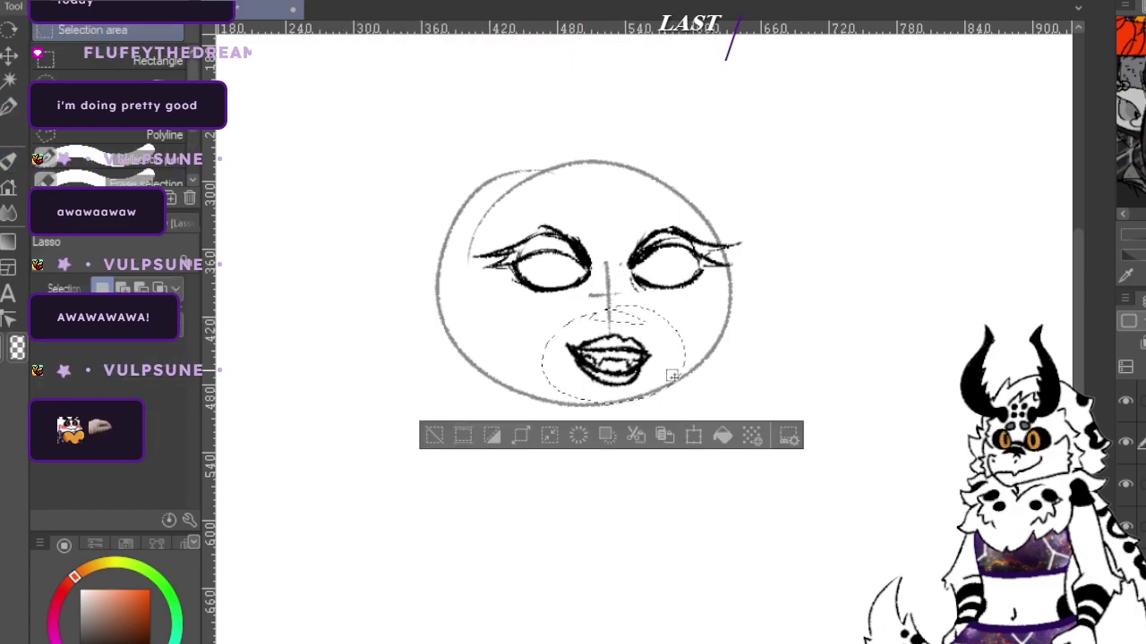
pyautogui.click(695, 435)
pyautogui.moveTo(728, 379); pyautogui.dragTo(737, 358)
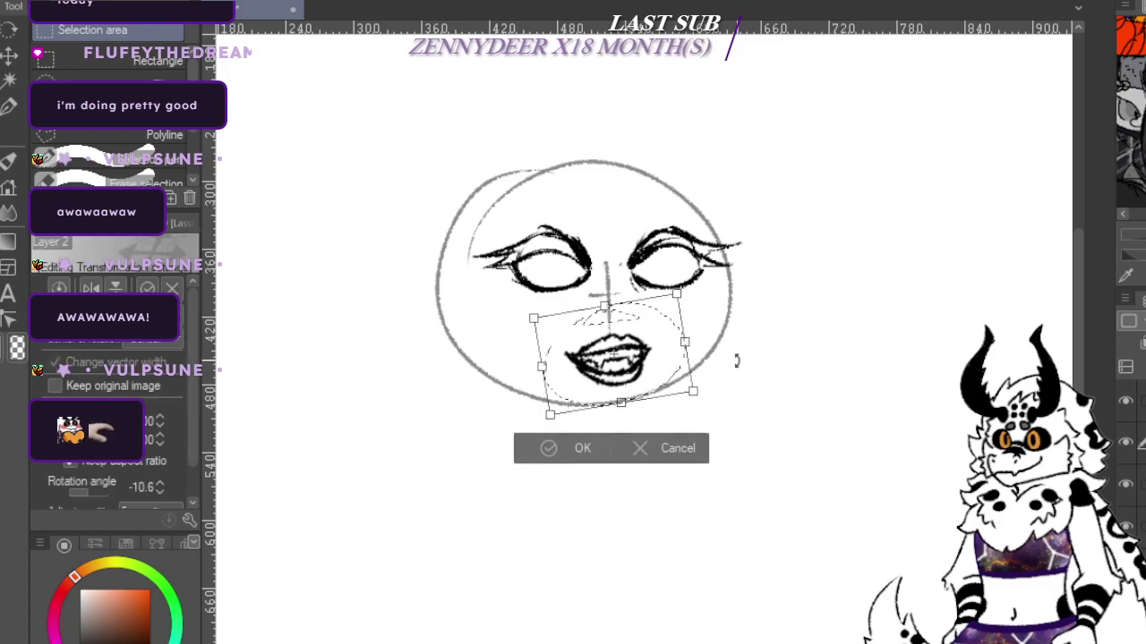
pyautogui.click(652, 436)
pyautogui.hotkey('ctrl', 'd')
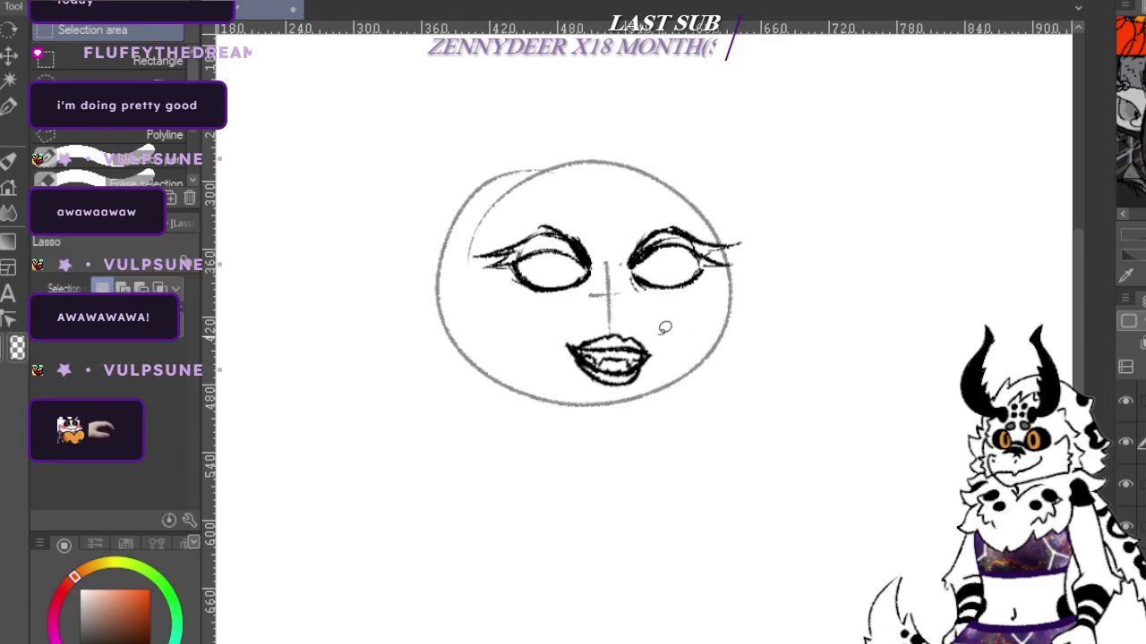
# Erase the peaked upper lip above the teeth and redraw it as a smoother, lower curve.
pyautogui.press('b')
pyautogui.press('e')
pyautogui.moveTo(596, 332); pyautogui.dragTo(644, 337)
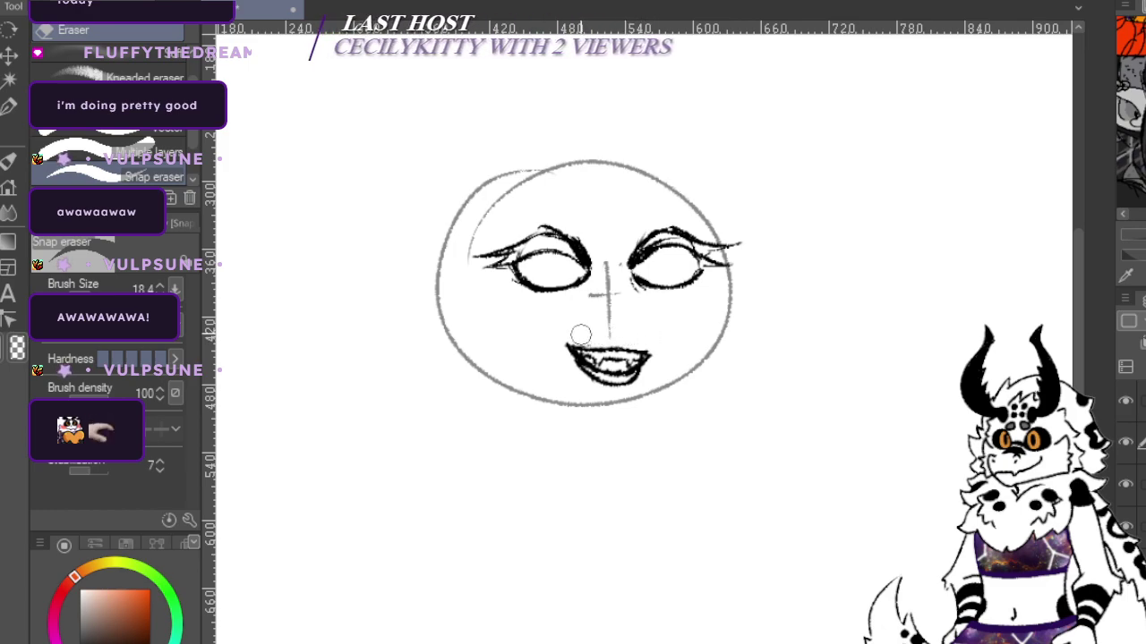
pyautogui.press('p')
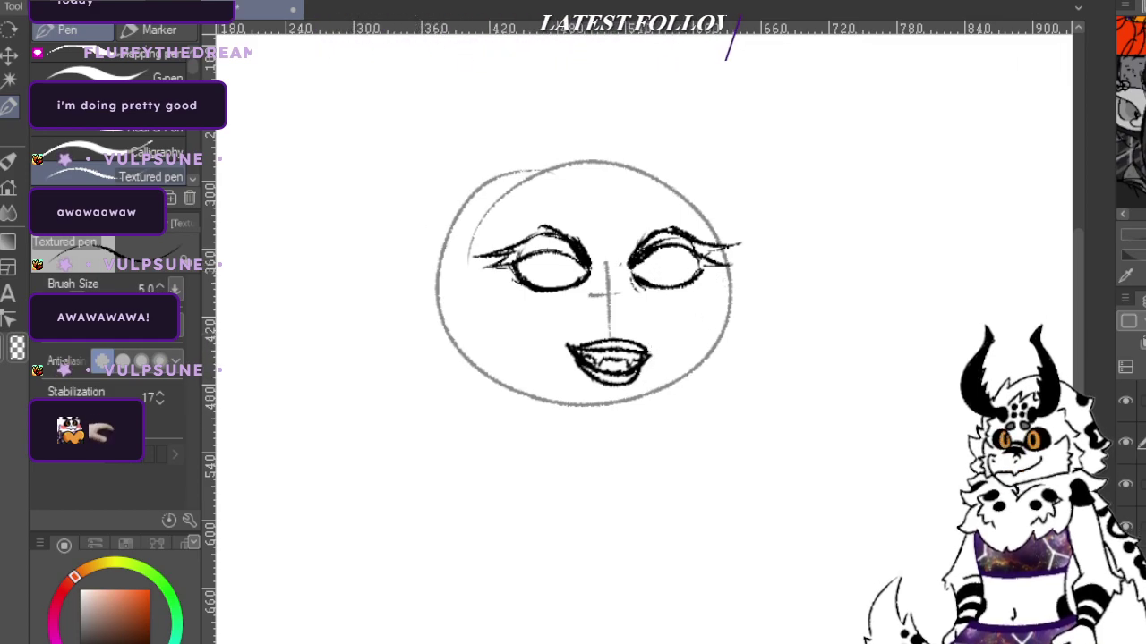
pyautogui.click(1127, 481)
pyautogui.click(1127, 480)
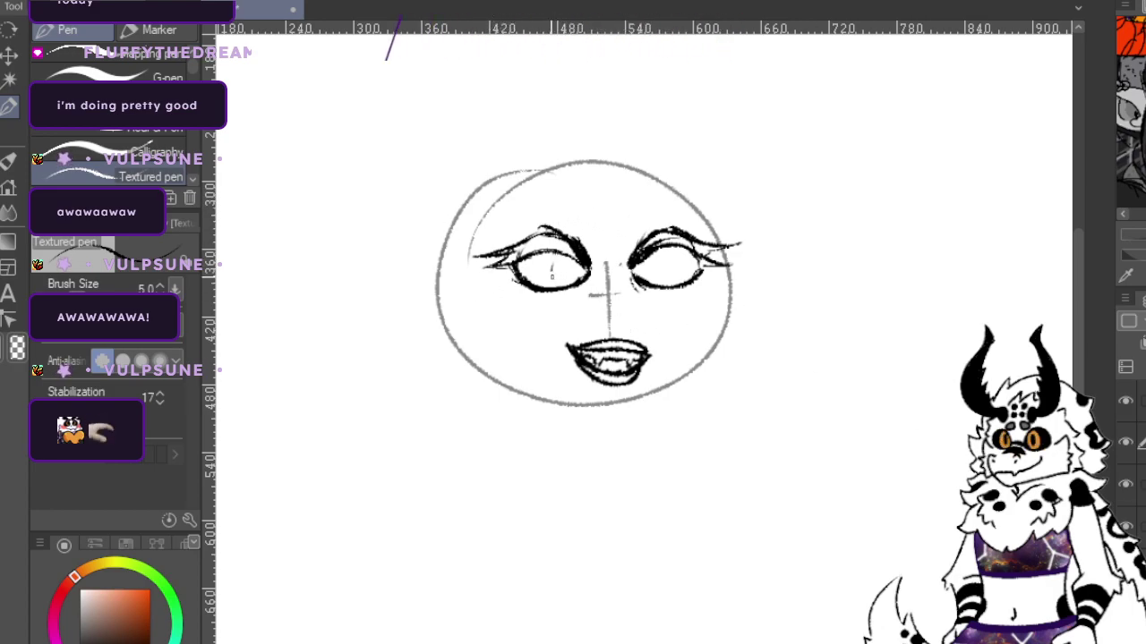
# Draw an upright oval iris inside each eye, undoing and redrawing the misplaced strokes in the right eye.
pyautogui.moveTo(552, 254); pyautogui.dragTo(564, 283)
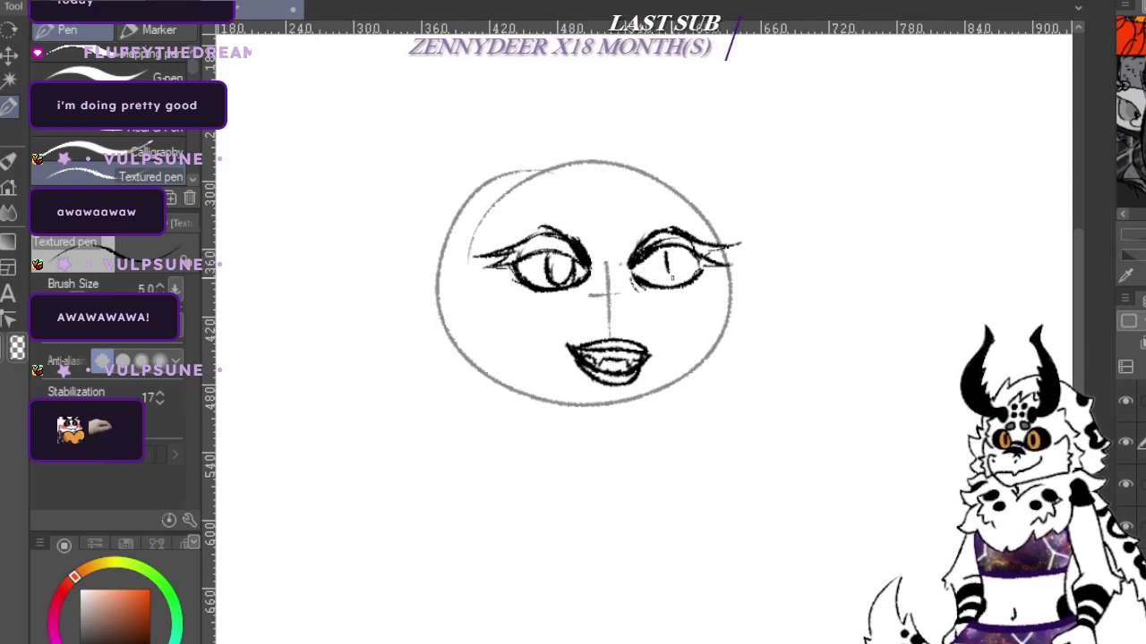
pyautogui.hotkey('ctrl', 'z')
pyautogui.hotkey('ctrl', 'z')
pyautogui.moveTo(662, 262); pyautogui.dragTo(663, 273)
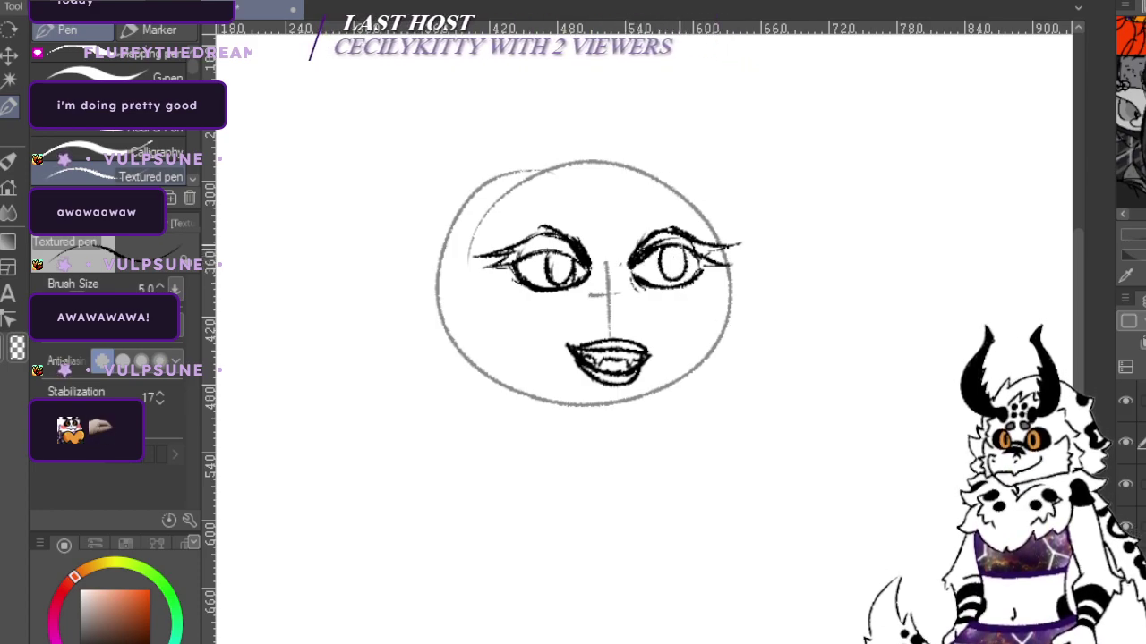
pyautogui.hotkey('ctrl', 'z')
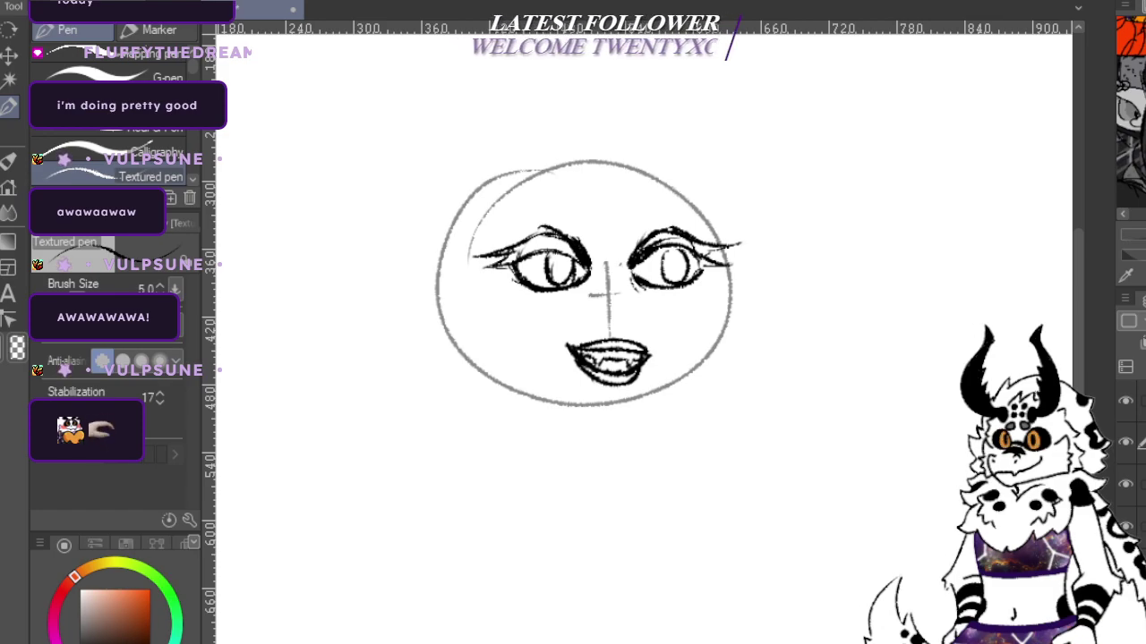
# Draw the jawline from beneath the right eye down to a pointed chin and up the left cheek.
pyautogui.scroll(-3, 673, 180)
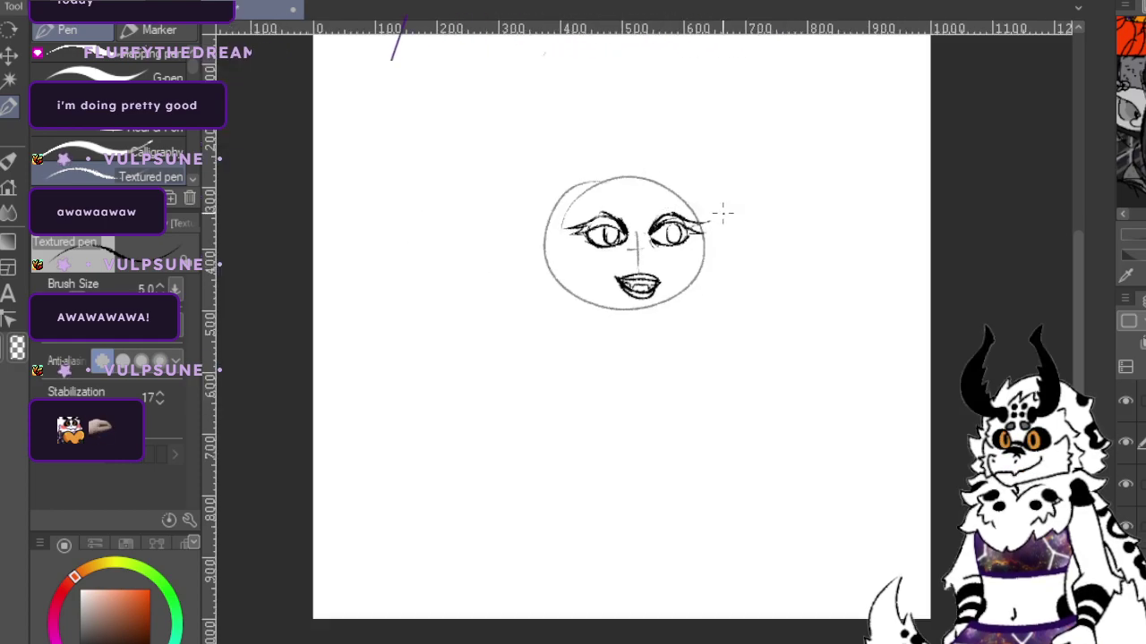
pyautogui.scroll(3, 648, 124)
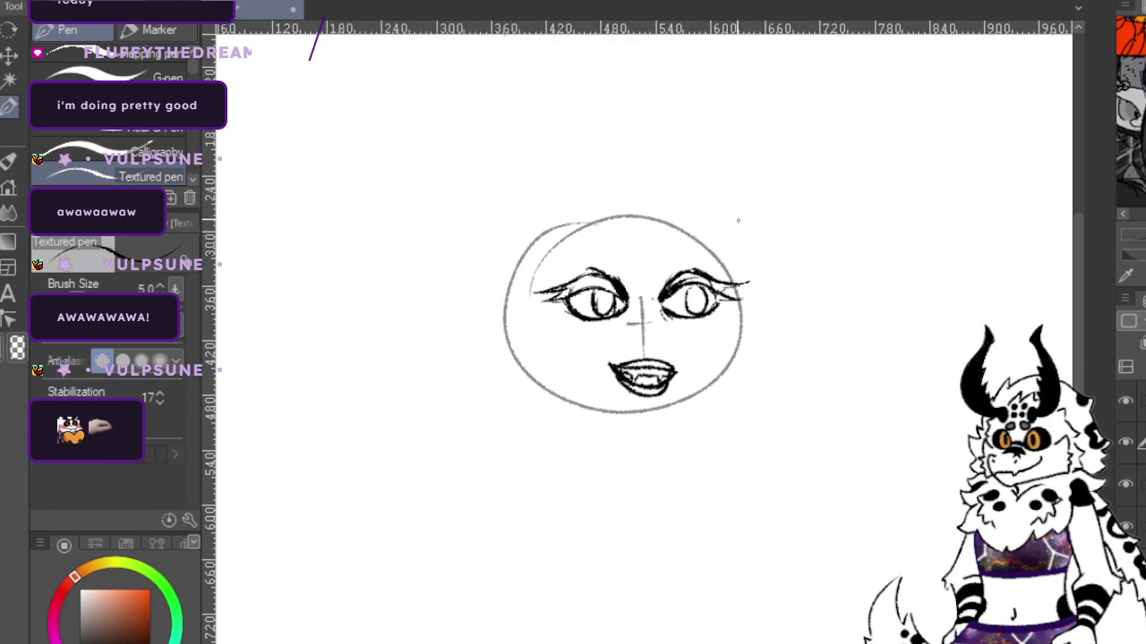
pyautogui.scroll(2, 1081, 295)
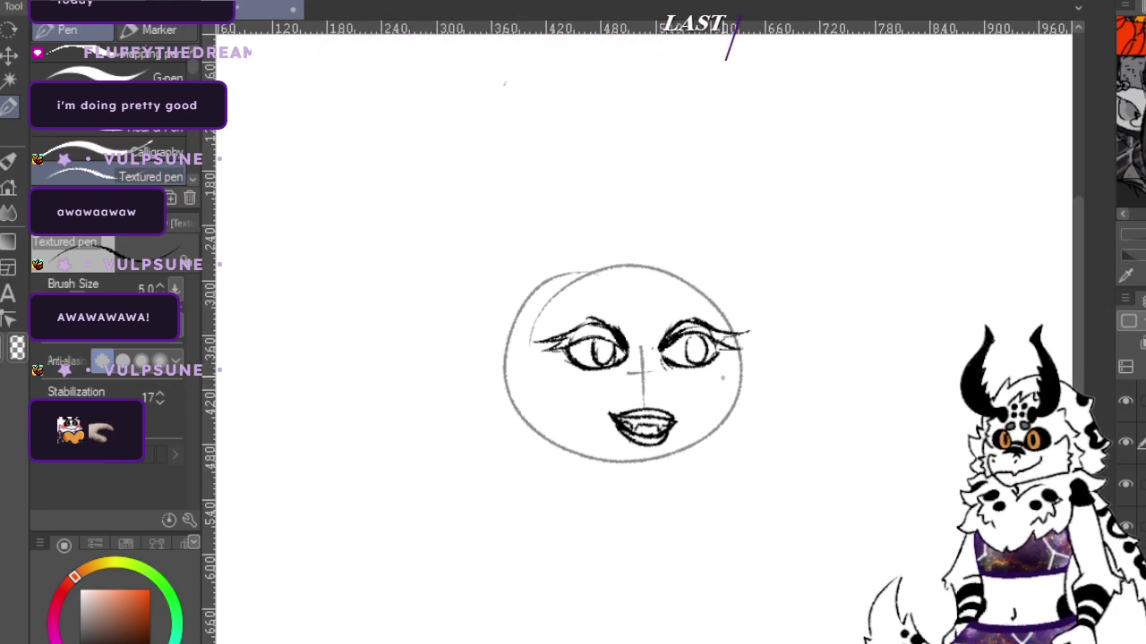
pyautogui.moveTo(723, 376); pyautogui.dragTo(713, 422)
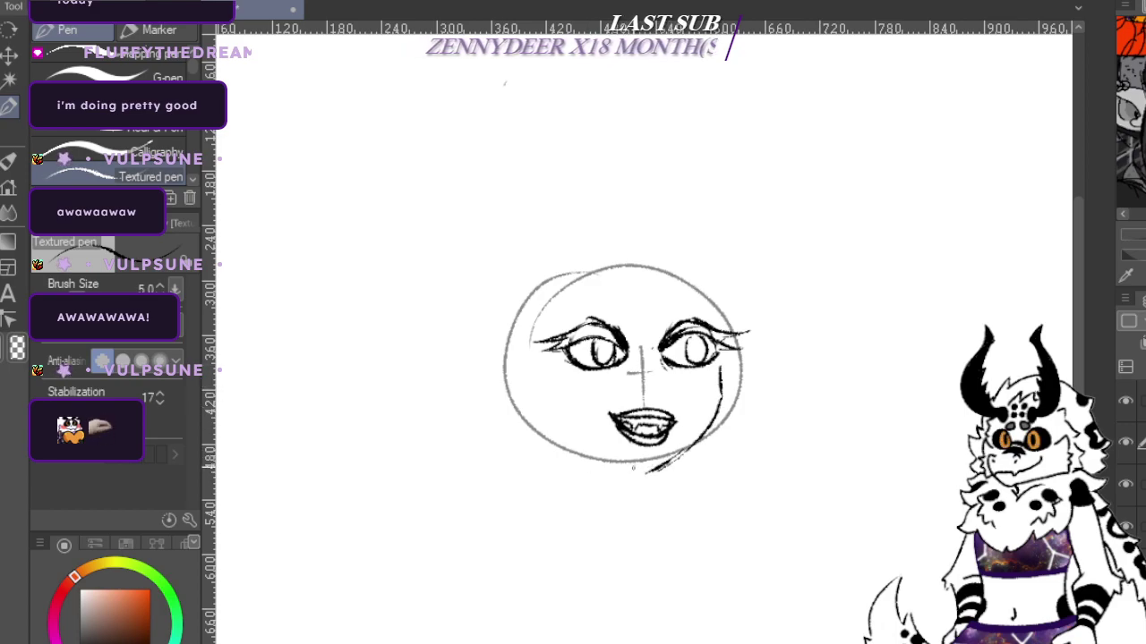
pyautogui.moveTo(652, 473); pyautogui.dragTo(598, 459)
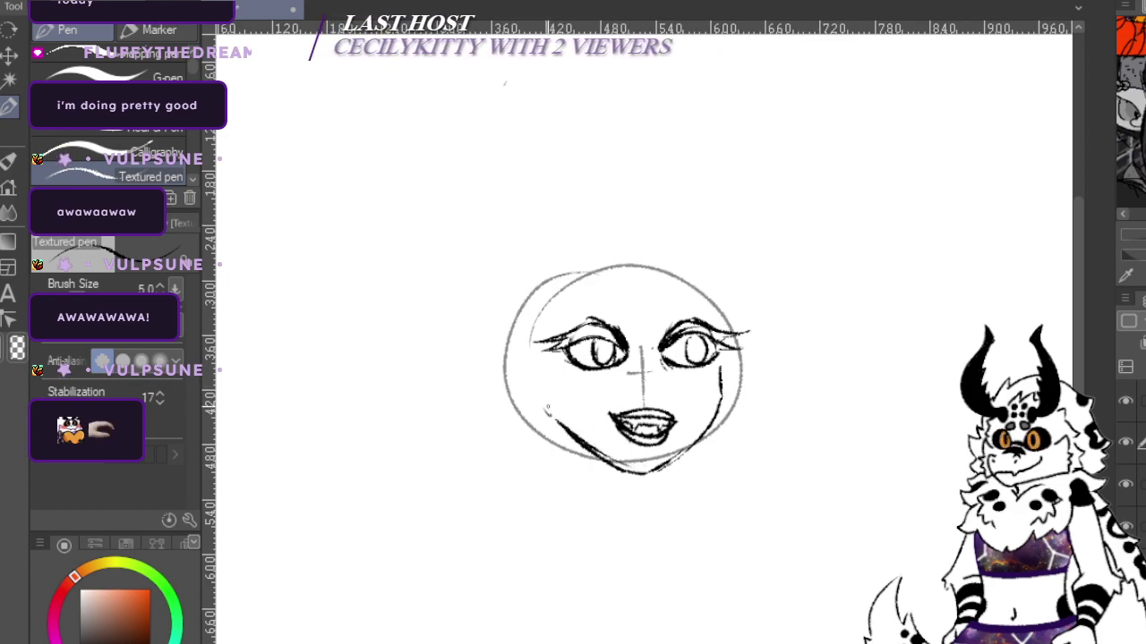
# Draw a long pointed ear on the viewer's left of the head and sketch loose fringe strands across the forehead.
pyautogui.moveTo(540, 362)
pyautogui.mouseDown()
pyautogui.moveTo(529, 330)
pyautogui.moveTo(451, 320)
pyautogui.moveTo(483, 387)
pyautogui.moveTo(536, 392)
pyautogui.mouseUp()
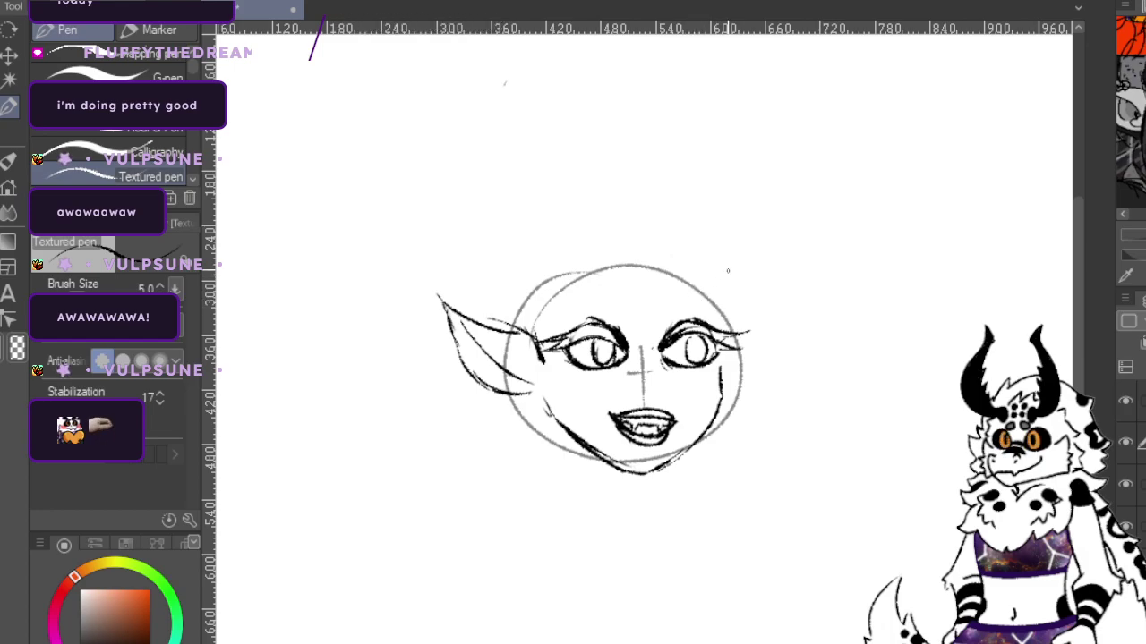
pyautogui.moveTo(639, 288)
pyautogui.mouseDown()
pyautogui.moveTo(605, 322)
pyautogui.moveTo(551, 340)
pyautogui.mouseUp()
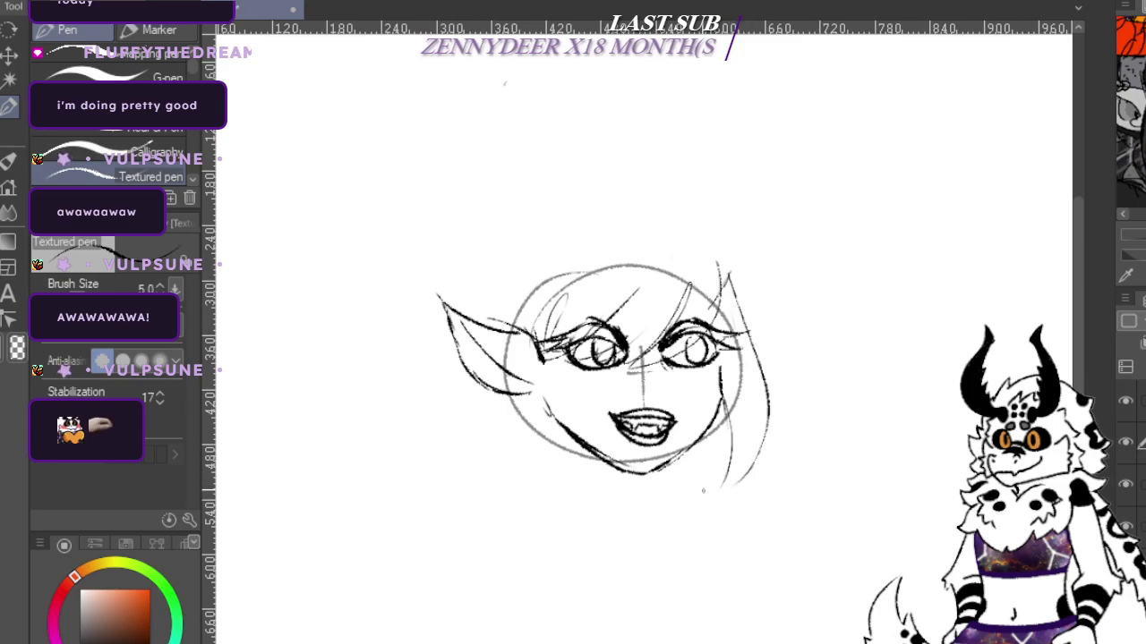
# Redraw the long lock beside the right cheek and draw matching strands down the left side of the face past the chin.
pyautogui.hotkey('ctrl', 'z')
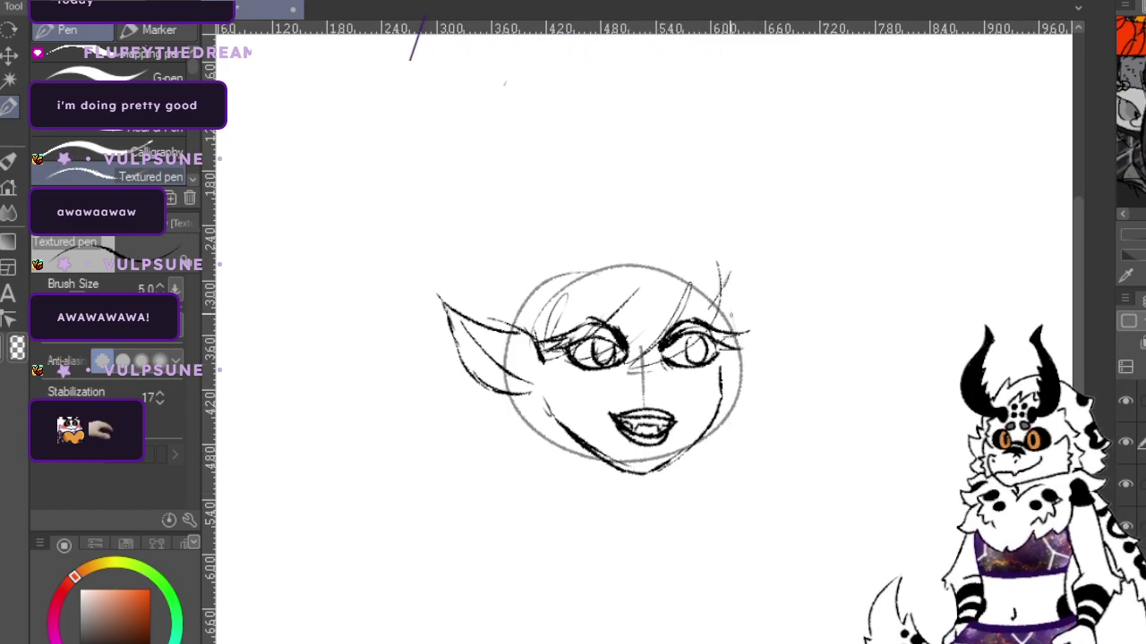
pyautogui.moveTo(739, 358)
pyautogui.mouseDown()
pyautogui.moveTo(768, 474)
pyautogui.moveTo(723, 542)
pyautogui.mouseUp()
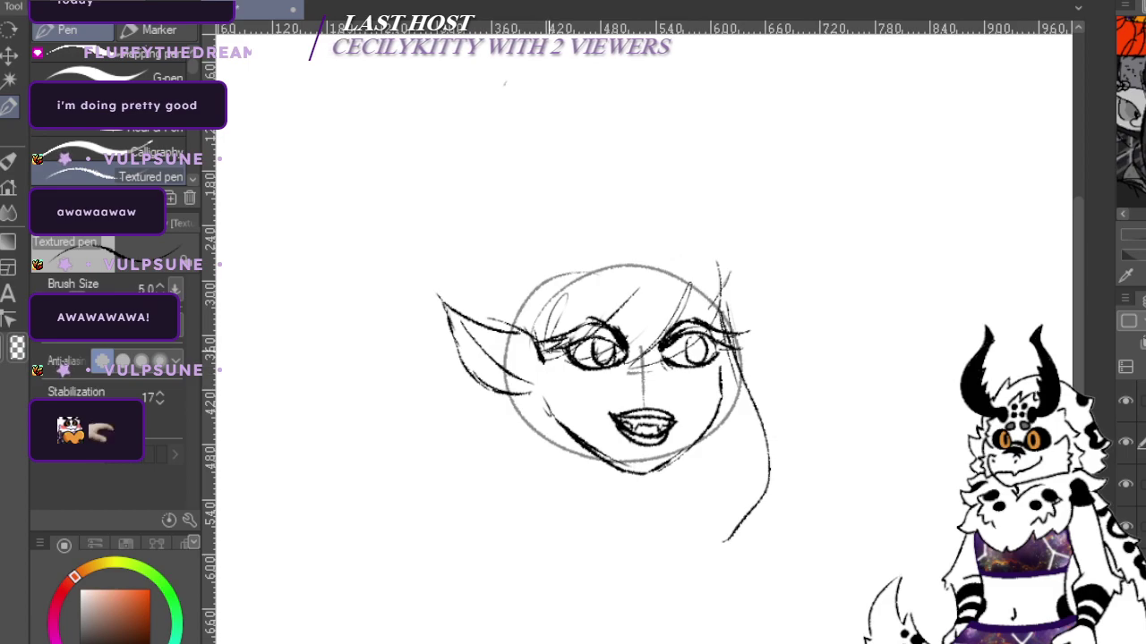
pyautogui.hotkey('ctrl', 'z')
pyautogui.hotkey('ctrl', 'z')
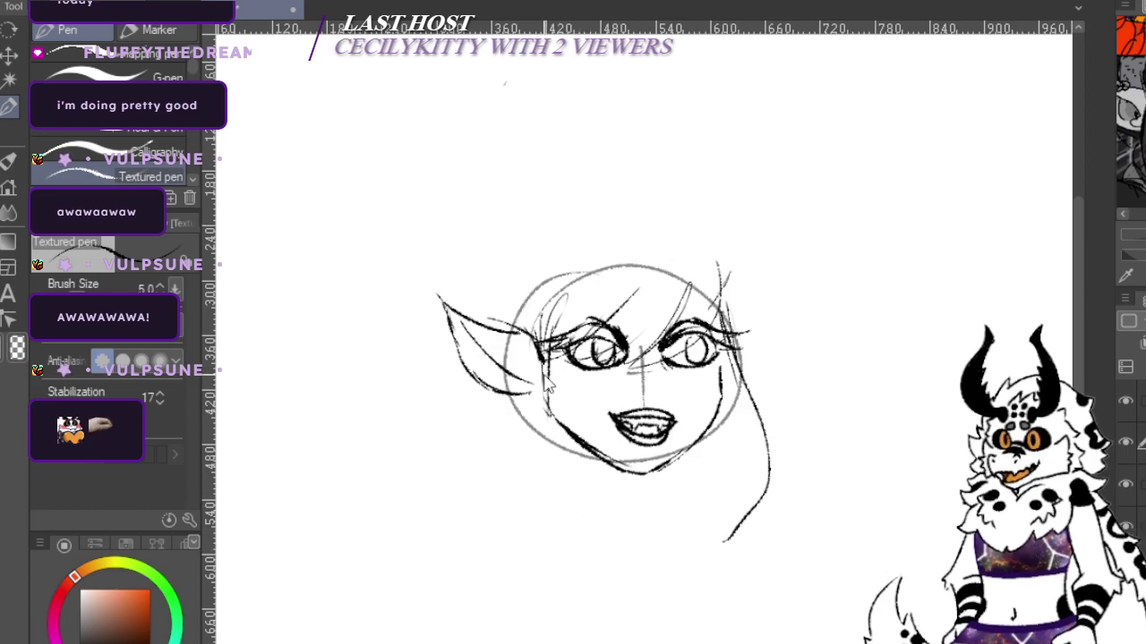
pyautogui.moveTo(540, 383)
pyautogui.mouseDown()
pyautogui.moveTo(519, 460)
pyautogui.moveTo(547, 546)
pyautogui.mouseUp()
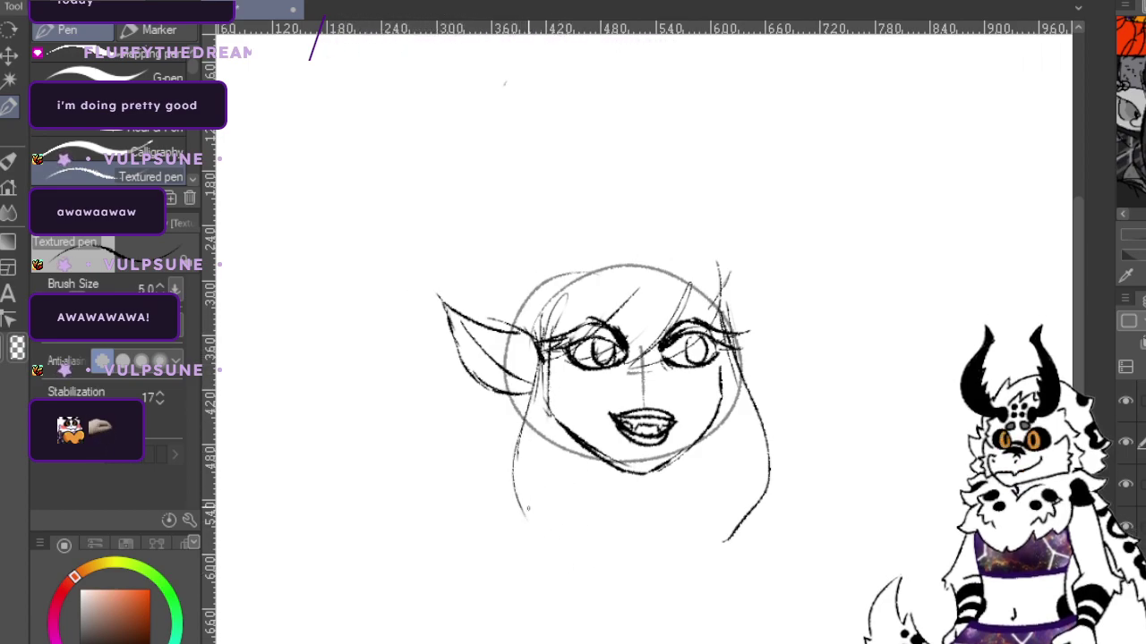
pyautogui.moveTo(550, 368); pyautogui.dragTo(580, 554)
pyautogui.moveTo(523, 511); pyautogui.dragTo(564, 558)
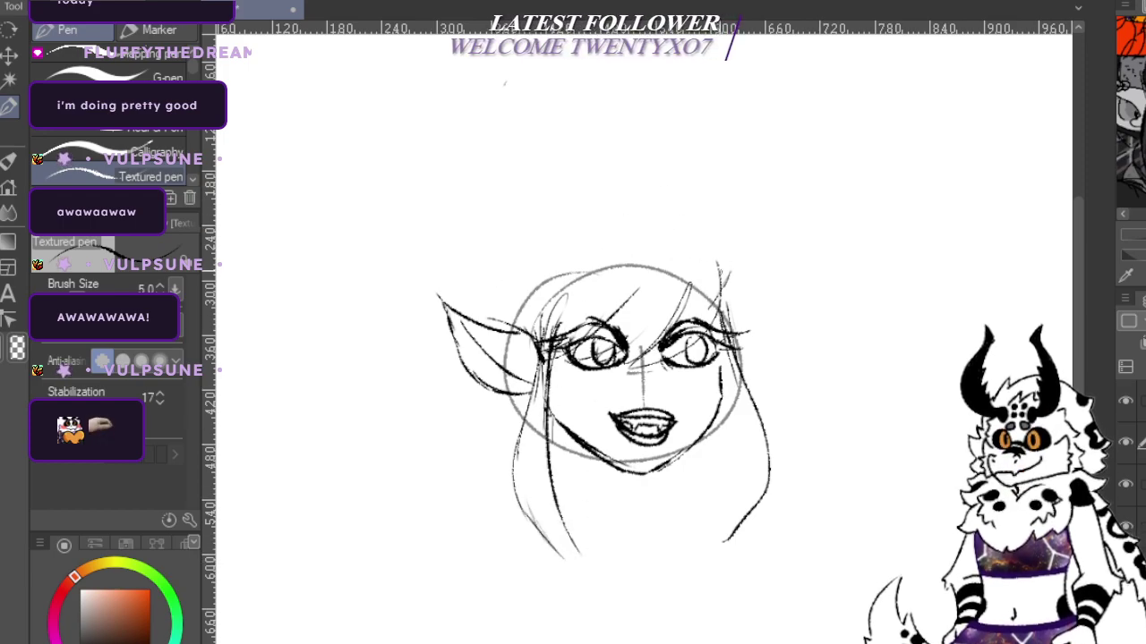
# Draw the rounded crown of hair above the oval guide and a thick headband arc over it down to the ear.
pyautogui.moveTo(711, 233); pyautogui.dragTo(563, 242)
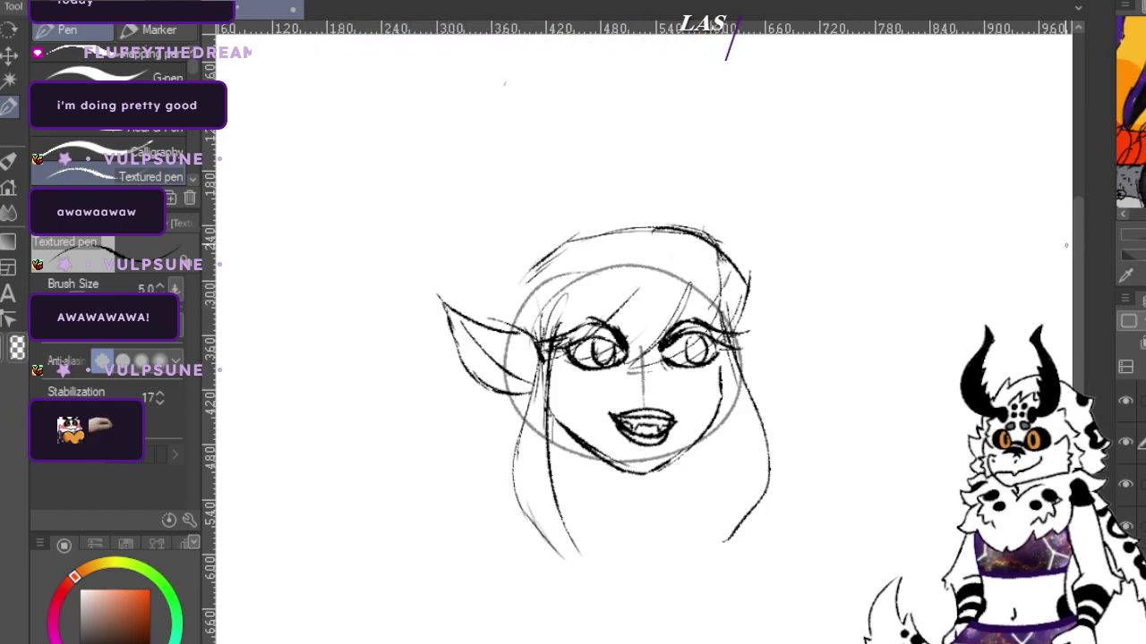
pyautogui.scroll(2, 1079, 255)
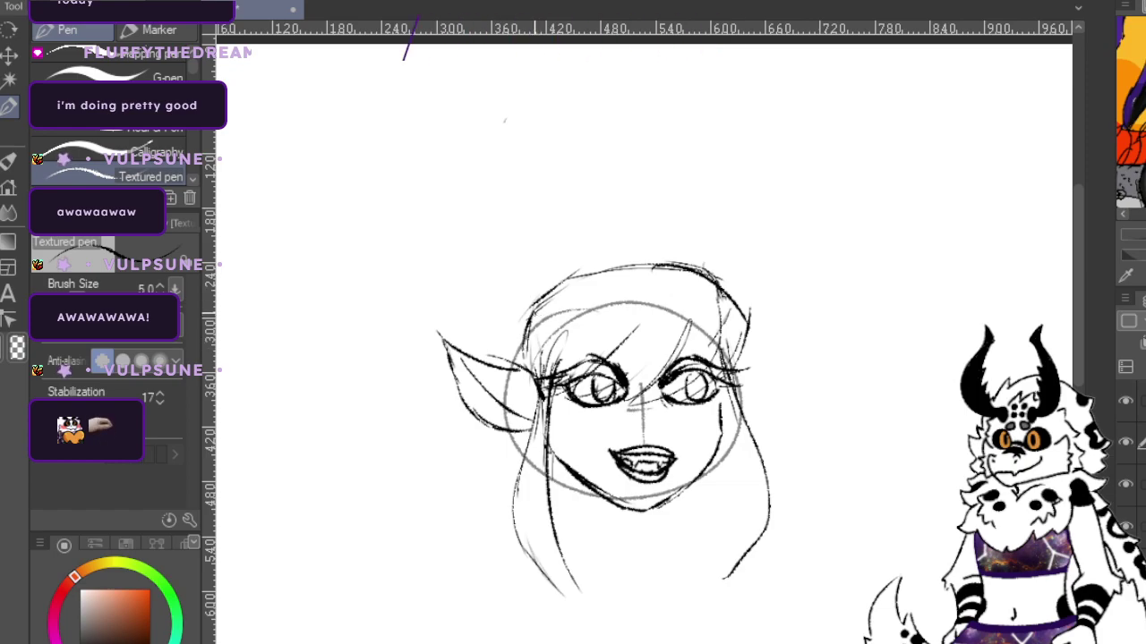
pyautogui.moveTo(525, 302); pyautogui.dragTo(505, 358)
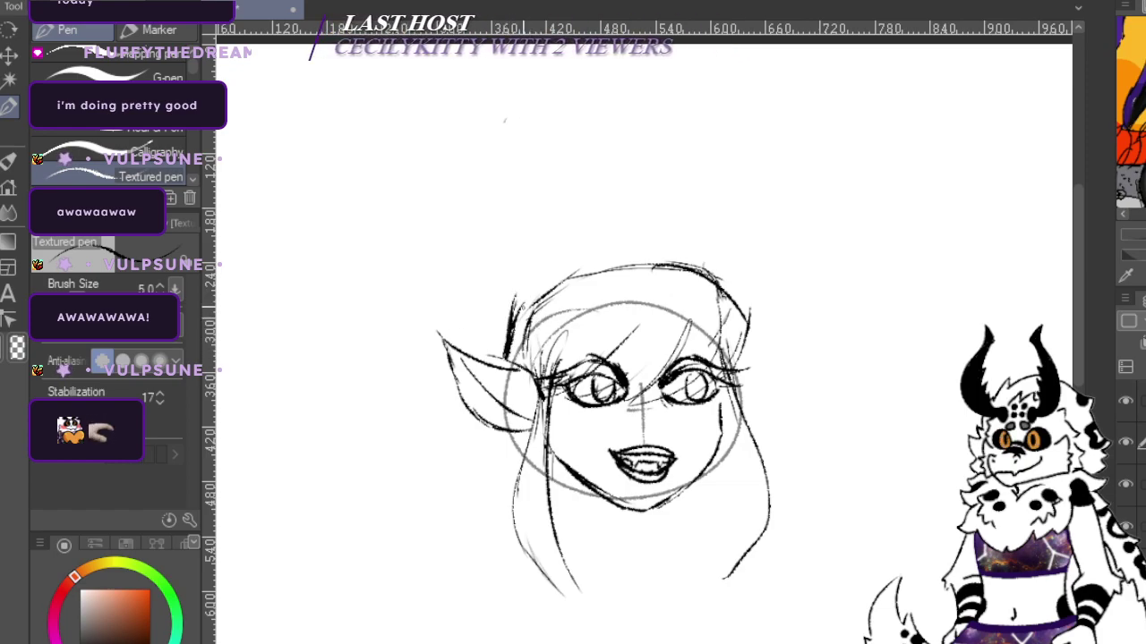
pyautogui.moveTo(523, 285); pyautogui.dragTo(638, 249)
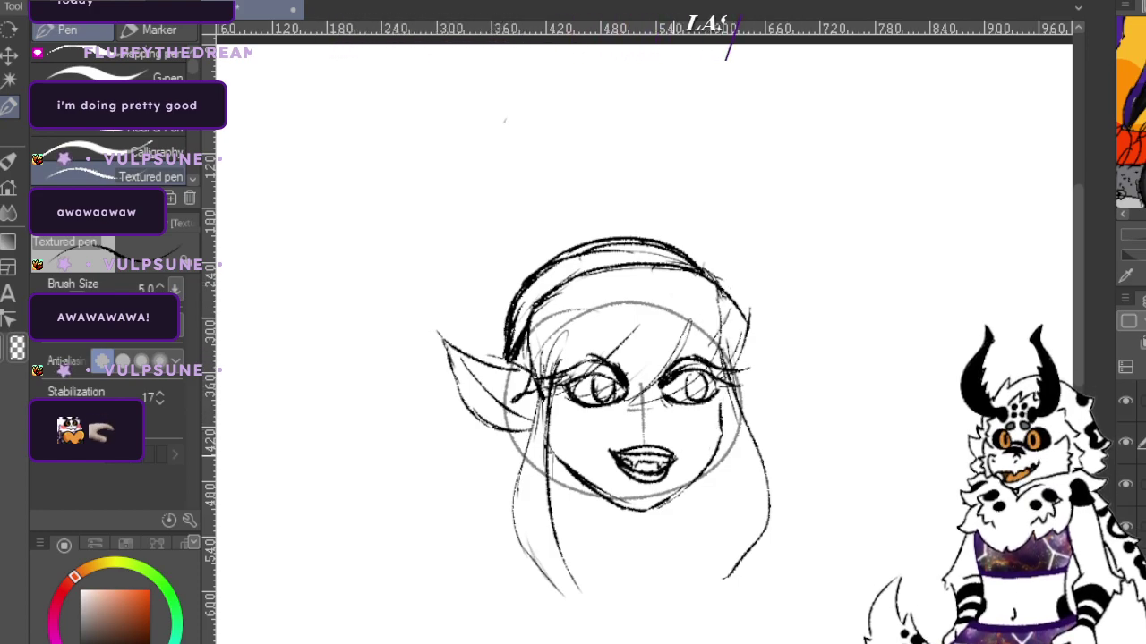
pyautogui.scroll(-2, 669, 528)
pyautogui.scroll(2, 670, 528)
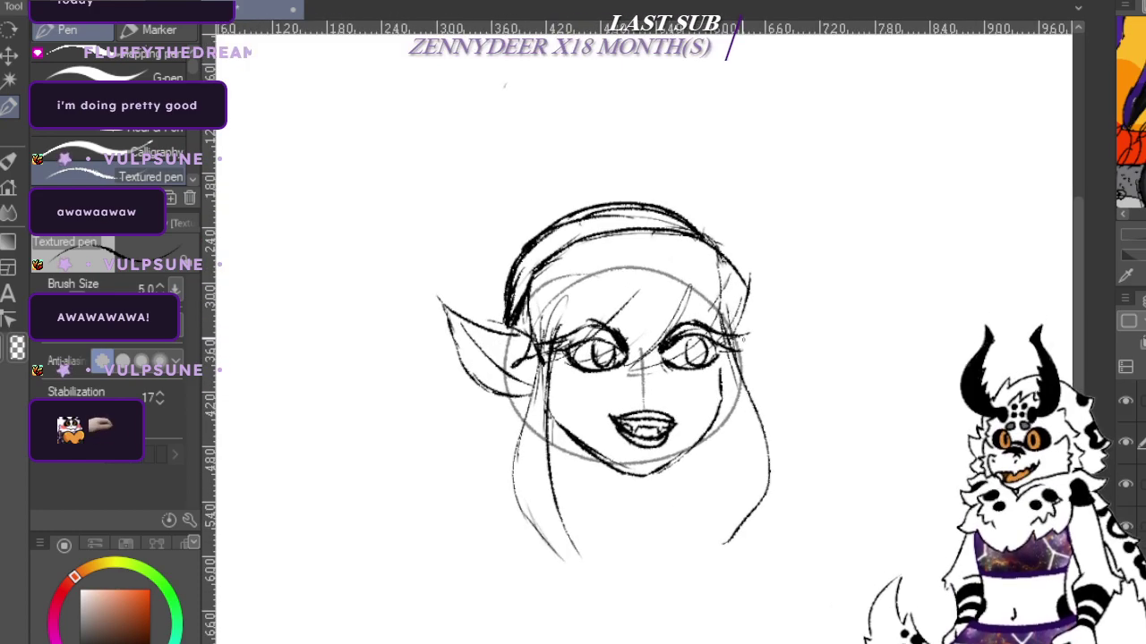
# Lasso the mouth, enlarge it slightly with a rotation of -5.6 degrees, apply the transform and deselect.
pyautogui.press('m')
pyautogui.moveTo(614, 400)
pyautogui.mouseDown()
pyautogui.moveTo(642, 451)
pyautogui.moveTo(689, 419)
pyautogui.moveTo(699, 383)
pyautogui.mouseUp()
pyautogui.click(723, 490)
pyautogui.moveTo(676, 420); pyautogui.dragTo(671, 423)
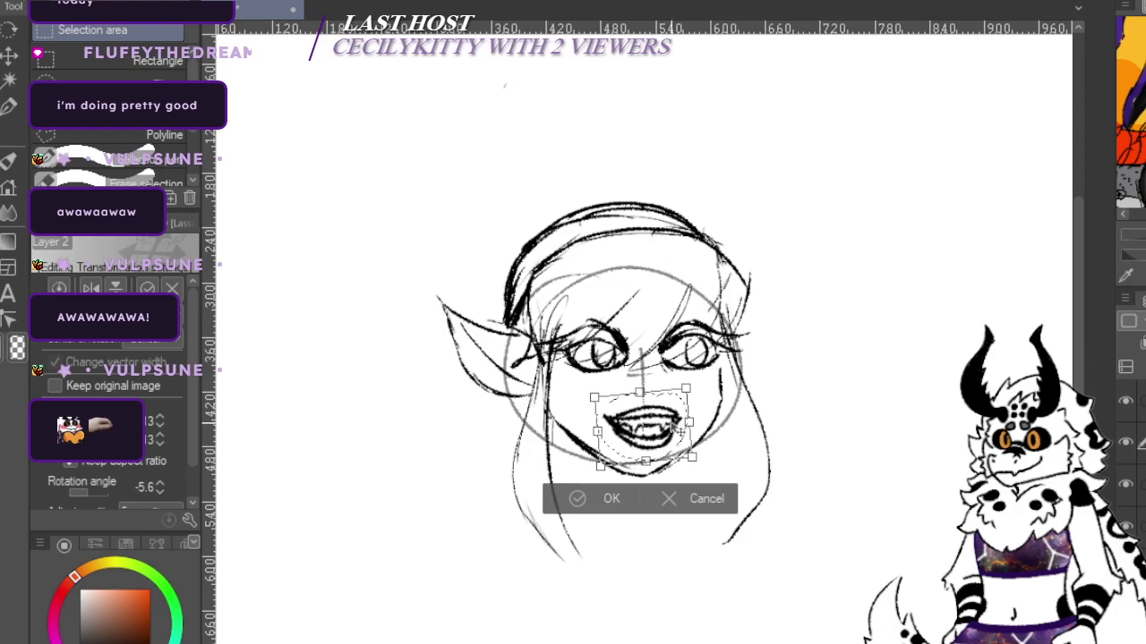
pyautogui.click(608, 498)
pyautogui.click(797, 381)
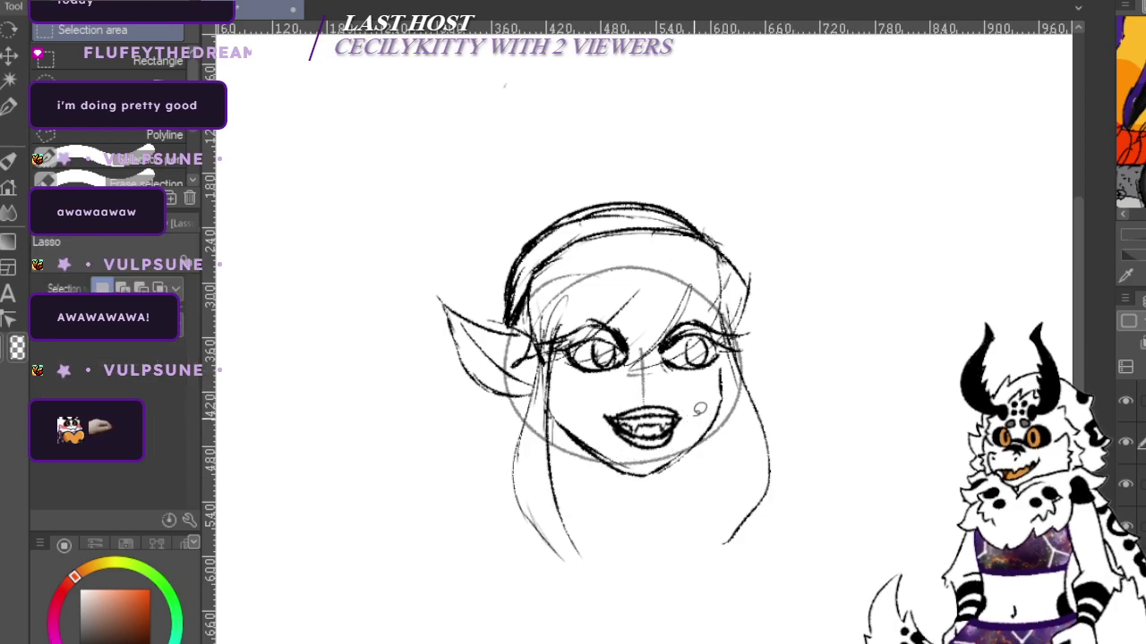
pyautogui.press('p')
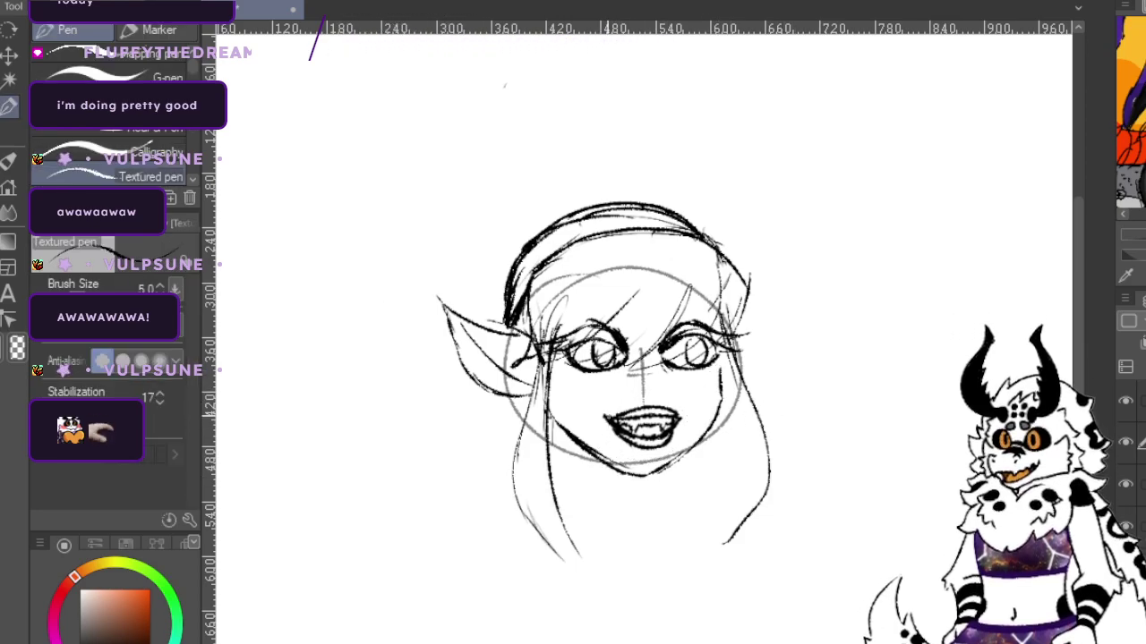
# Lasso the mouth again, rotate it 2.8 degrees and shift it slightly left, applying the transform and deselecting.
pyautogui.press('m')
pyautogui.moveTo(602, 395)
pyautogui.mouseDown()
pyautogui.moveTo(631, 466)
pyautogui.moveTo(685, 435)
pyautogui.moveTo(604, 397)
pyautogui.mouseUp()
pyautogui.click(720, 502)
pyautogui.moveTo(671, 437); pyautogui.dragTo(668, 433)
pyautogui.moveTo(736, 426); pyautogui.dragTo(735, 437)
pyautogui.moveTo(663, 436); pyautogui.dragTo(664, 417)
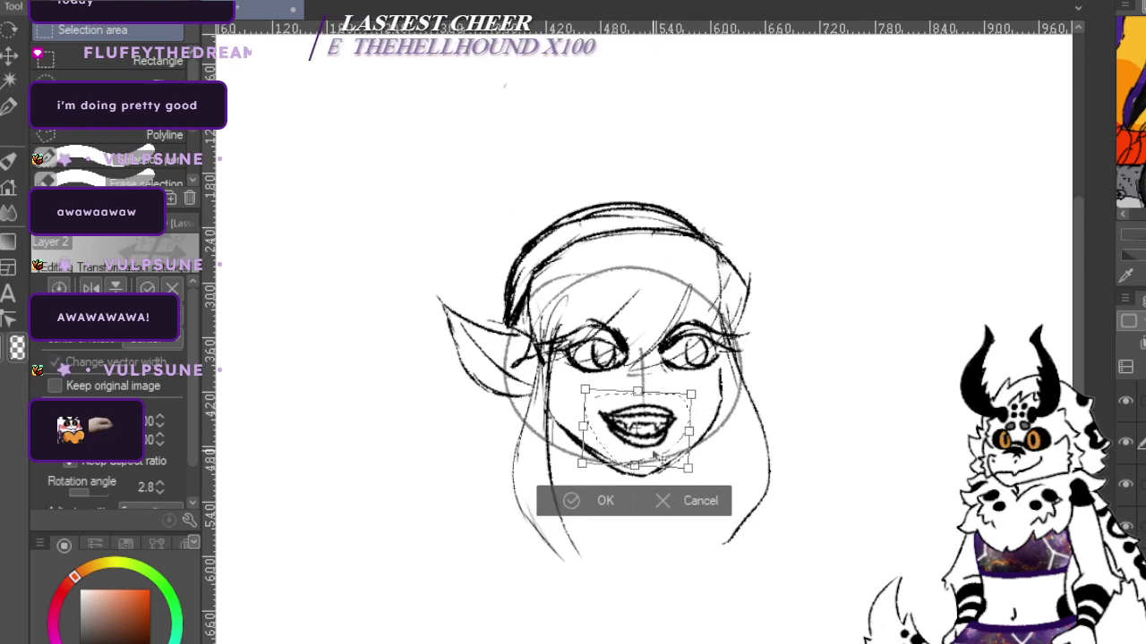
pyautogui.click(605, 501)
pyautogui.hotkey('ctrl', 'd')
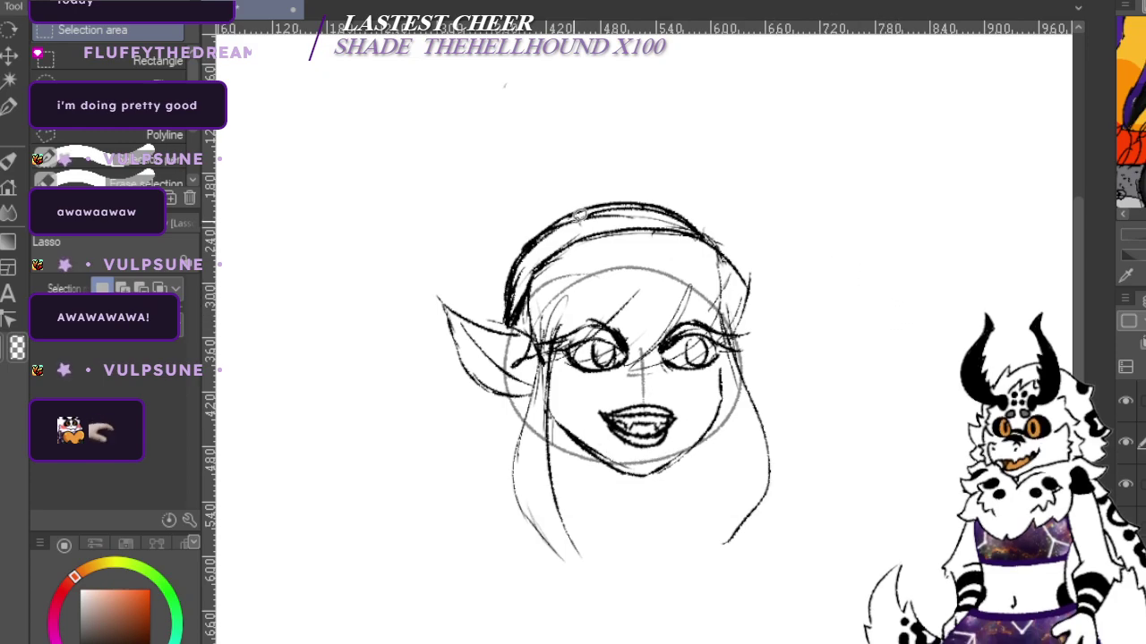
# Draw crossing braid strokes over the left half of the headband and trim their overlaps with a smaller snap eraser.
pyautogui.press('p')
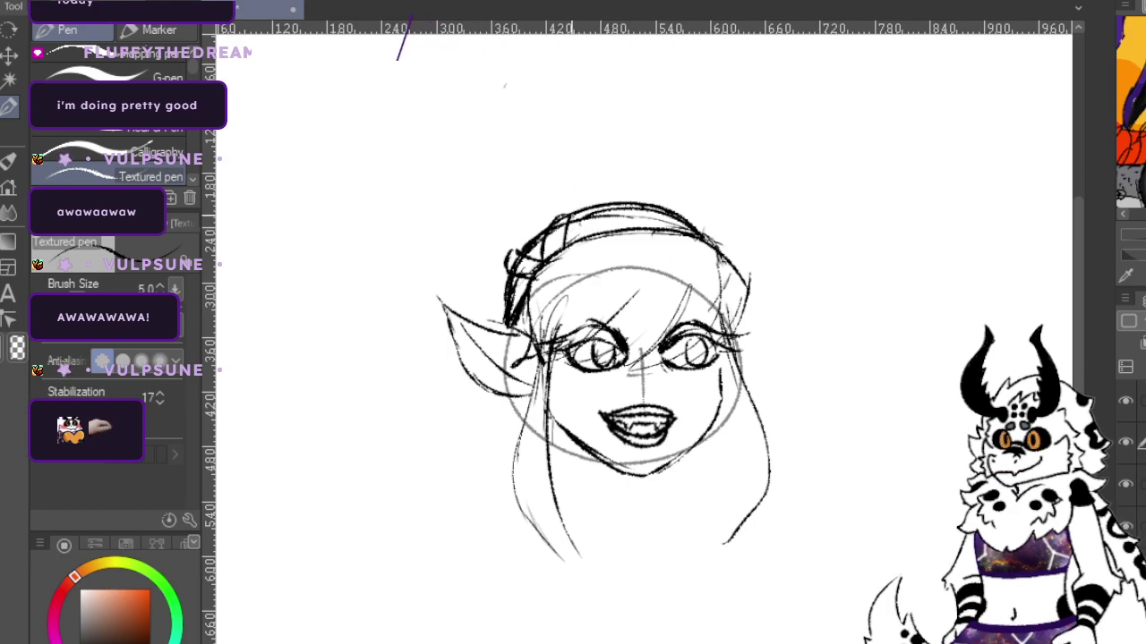
pyautogui.moveTo(591, 204)
pyautogui.mouseDown()
pyautogui.moveTo(623, 226)
pyautogui.moveTo(568, 243)
pyautogui.moveTo(601, 231)
pyautogui.mouseUp()
pyautogui.press('e')
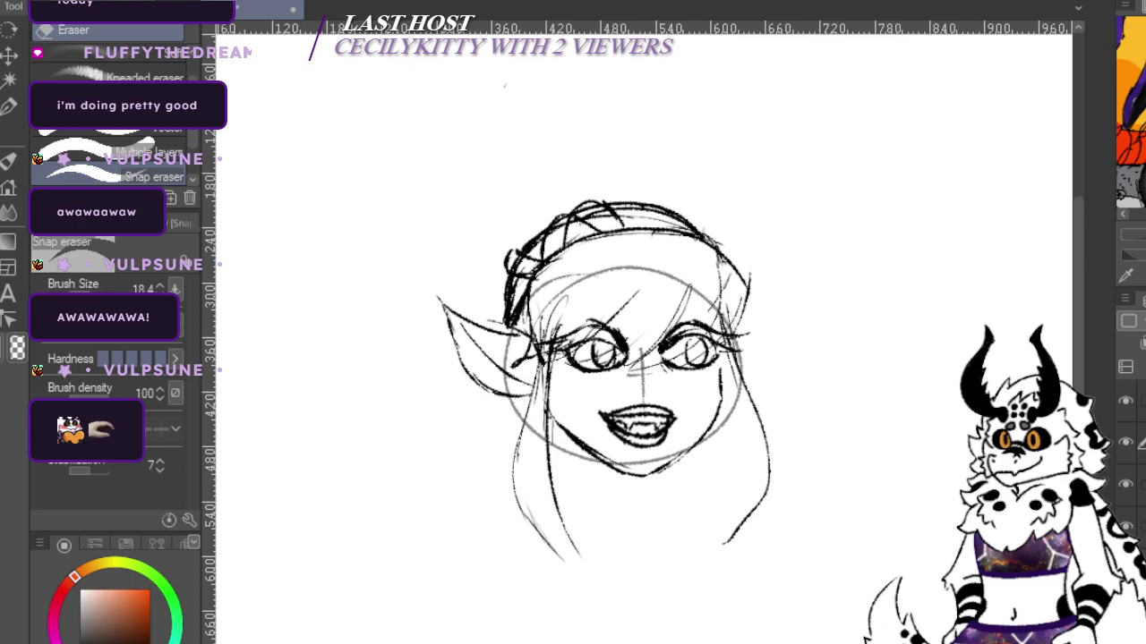
pyautogui.press('[')
pyautogui.press('[')
pyautogui.press('[')
pyautogui.press('[')
pyautogui.press('[')
pyautogui.press('[')
pyautogui.press('[')
pyautogui.press('[')
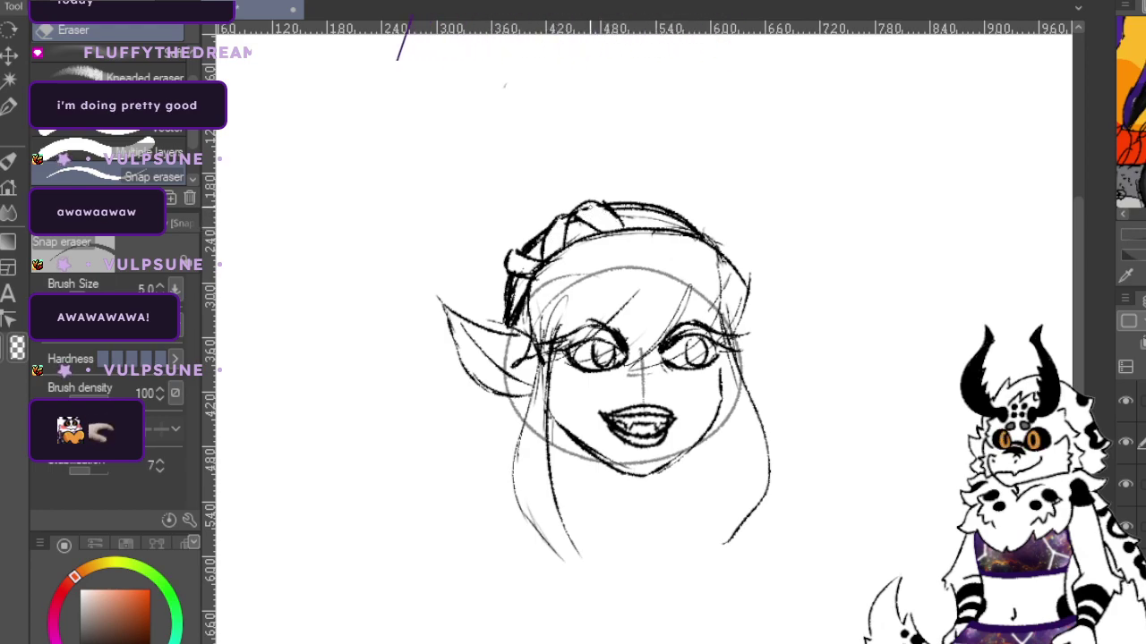
# Continue the braid segments along the headband's right half and its lower left end, erasing overlapping lines with the snap eraser.
pyautogui.press('p')
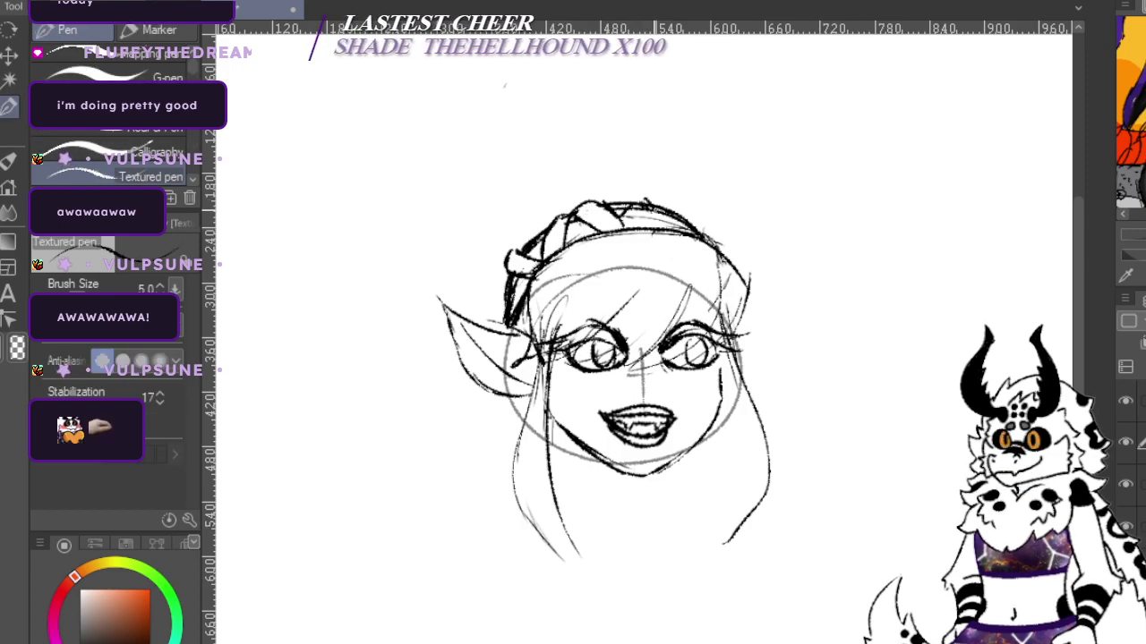
pyautogui.press('e')
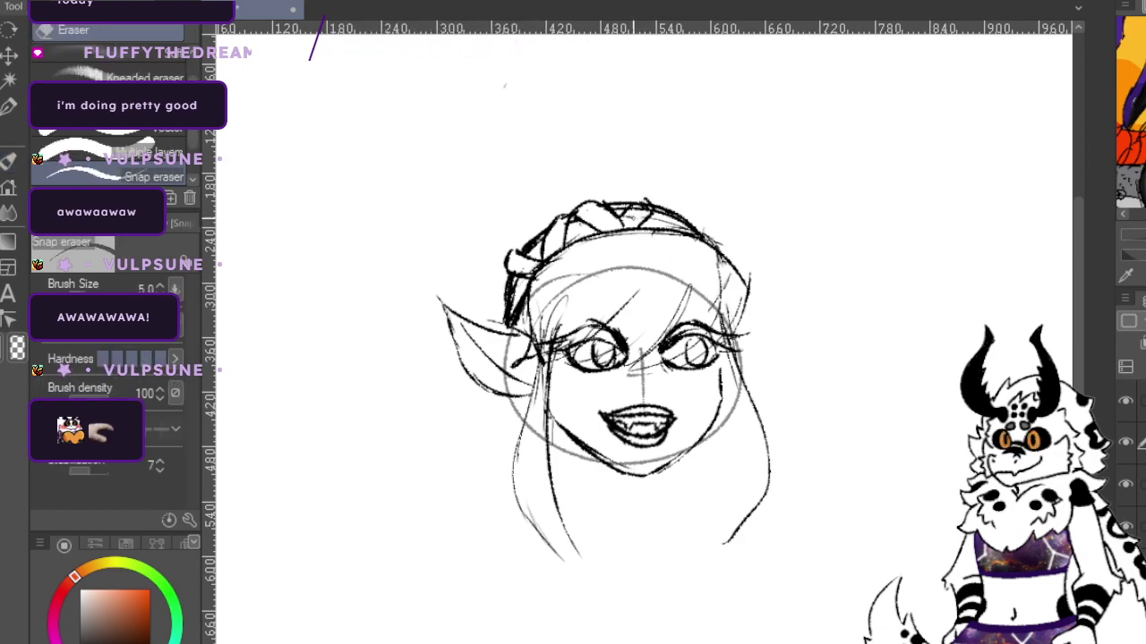
pyautogui.press('p')
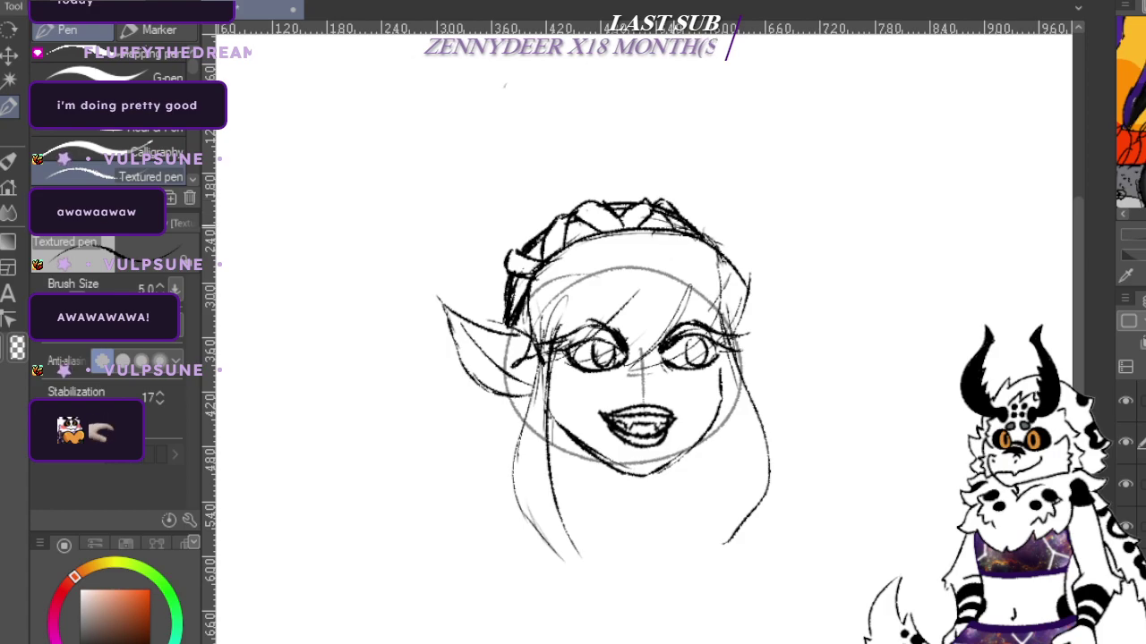
pyautogui.press('e')
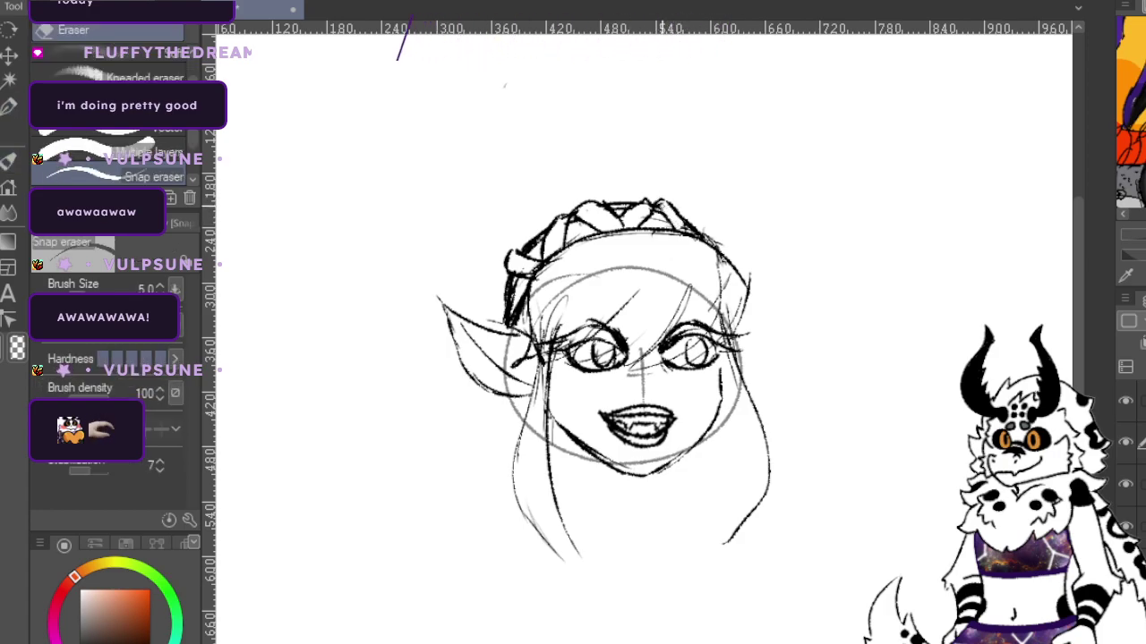
pyautogui.press('p')
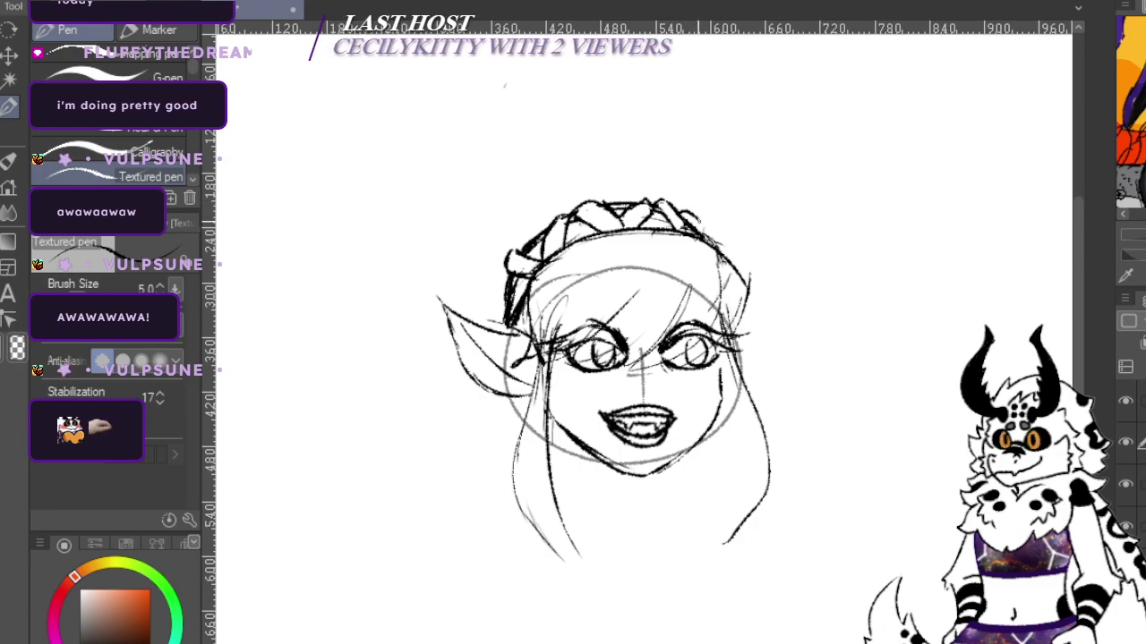
pyautogui.press('e')
pyautogui.press('p')
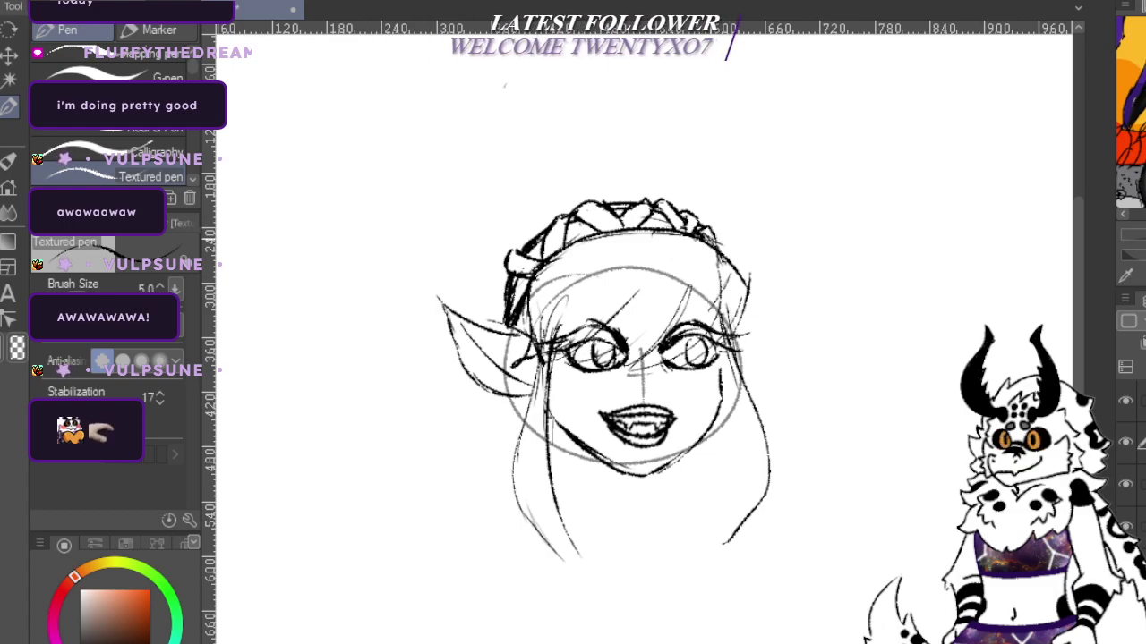
pyautogui.press('e')
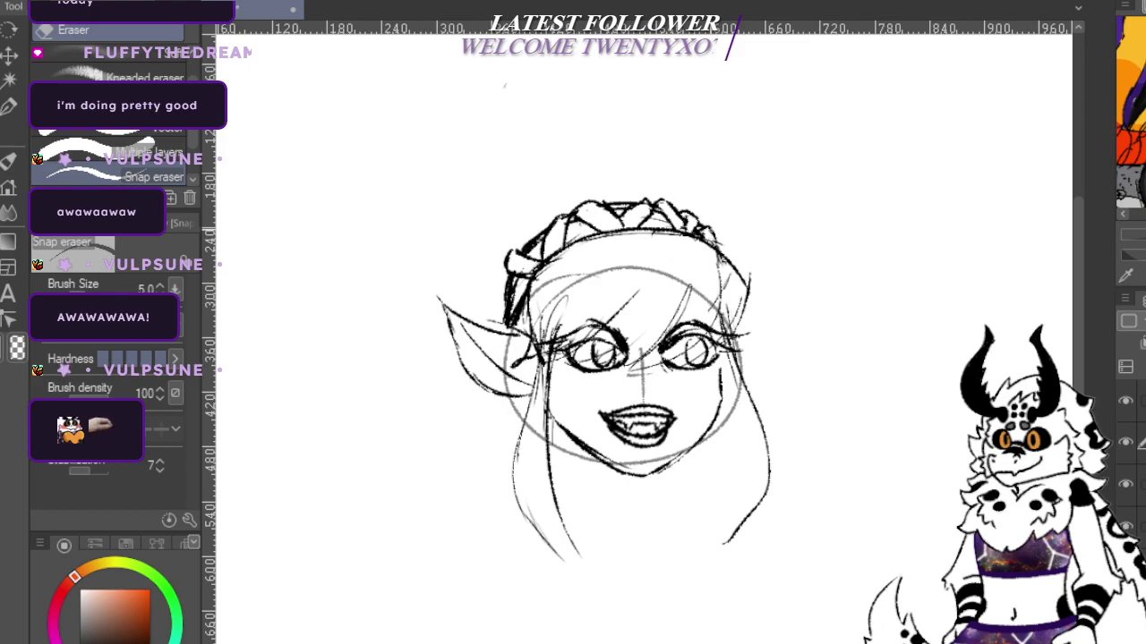
pyautogui.press('p')
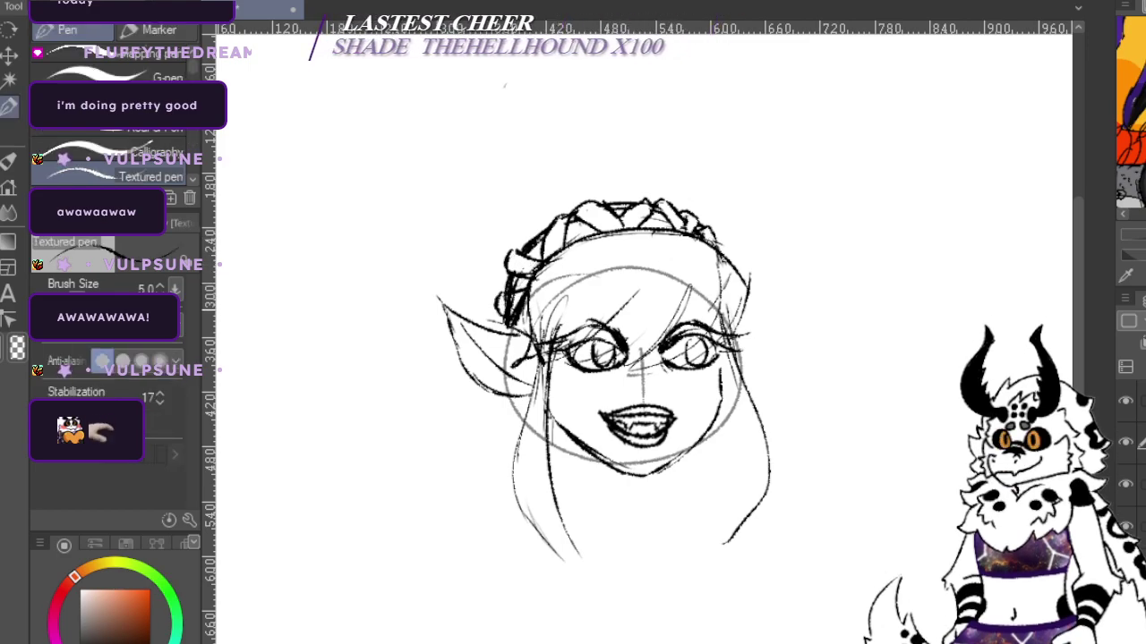
pyautogui.press('e')
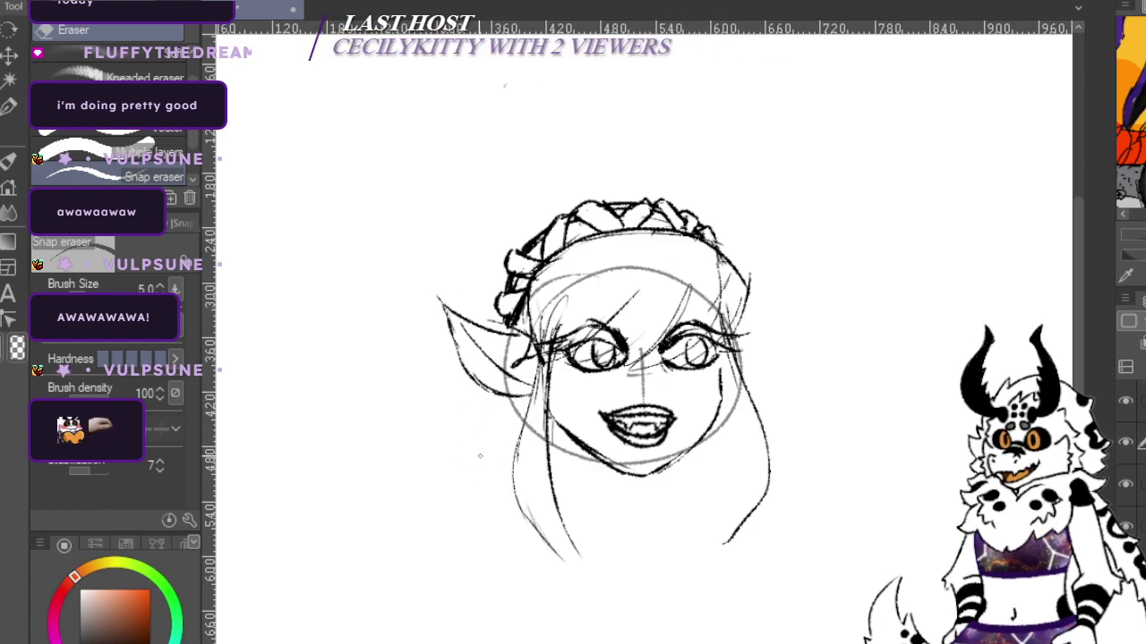
# Draw the outer hair locks falling below the ear on the left and curving down past the face on the right.
pyautogui.press('p')
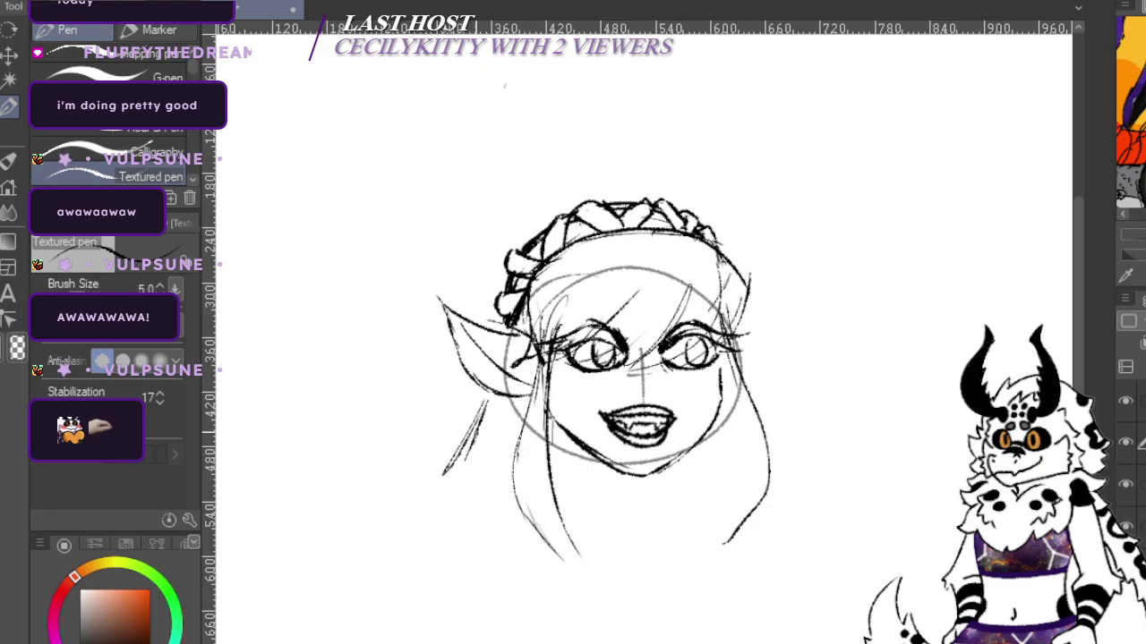
pyautogui.moveTo(453, 515); pyautogui.dragTo(506, 589)
pyautogui.moveTo(757, 351); pyautogui.dragTo(768, 394)
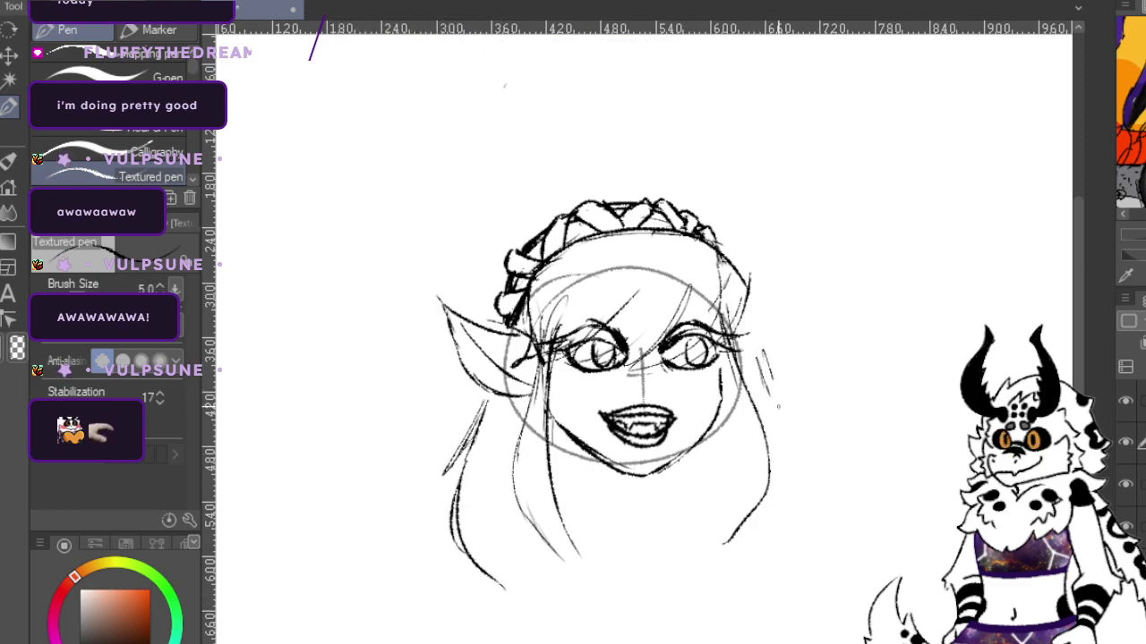
pyautogui.moveTo(757, 338); pyautogui.dragTo(781, 494)
pyautogui.moveTo(768, 394)
pyautogui.mouseDown()
pyautogui.moveTo(801, 534)
pyautogui.moveTo(740, 600)
pyautogui.mouseUp()
# Draw the sides of the neck below the jaw and two short throat lines, redoing the strokes that miss.
pyautogui.scroll(-3, 809, 257)
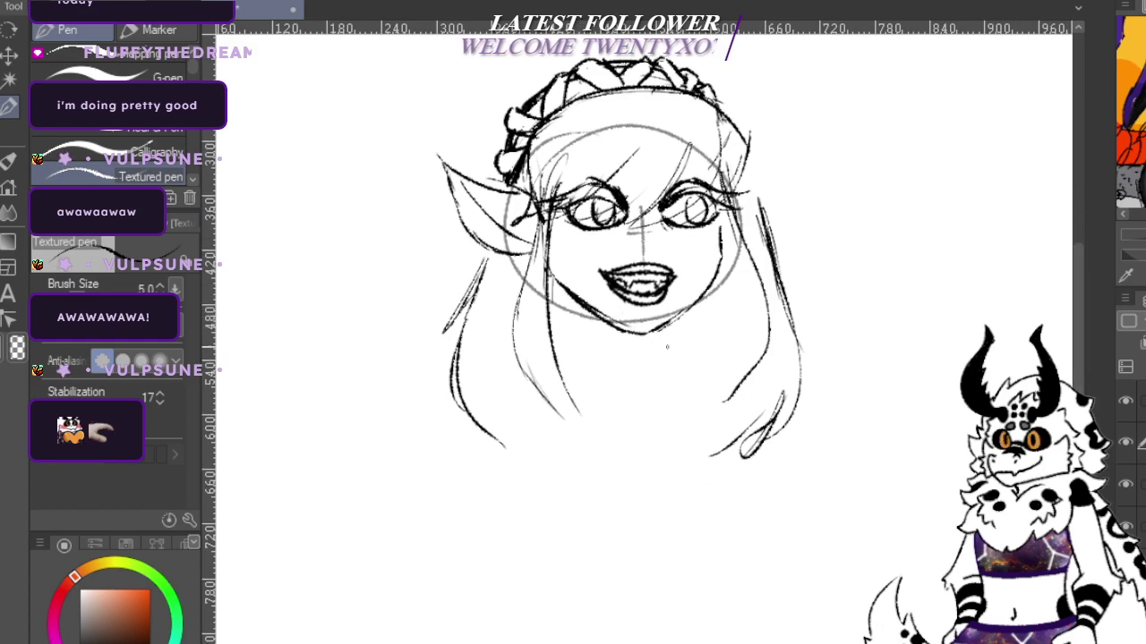
pyautogui.moveTo(667, 325); pyautogui.dragTo(672, 367)
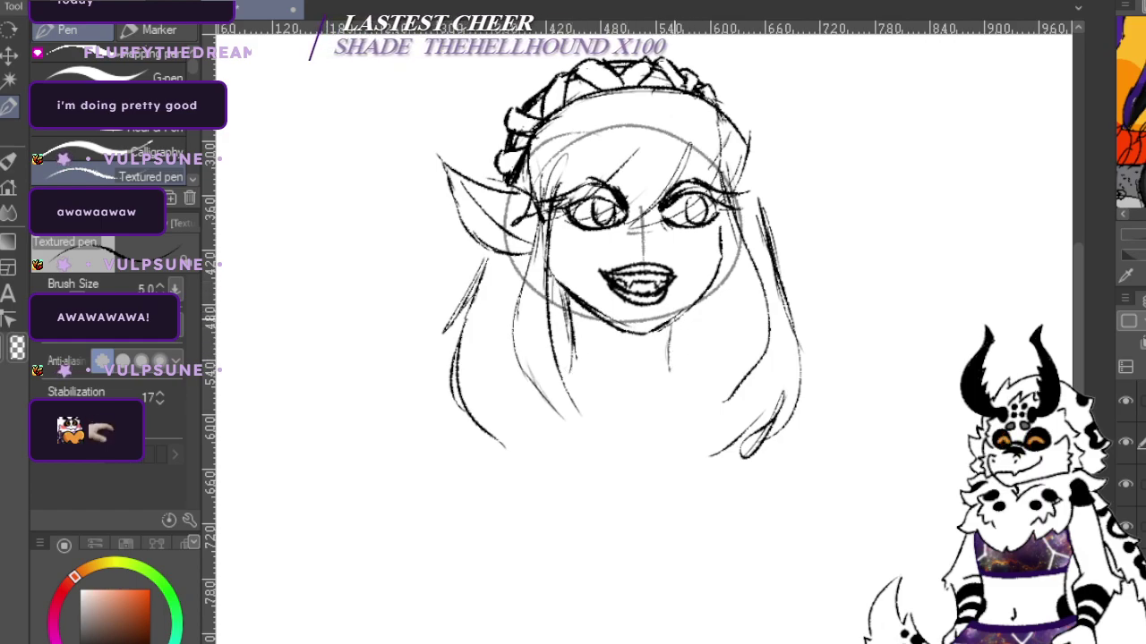
pyautogui.moveTo(674, 351); pyautogui.dragTo(685, 405)
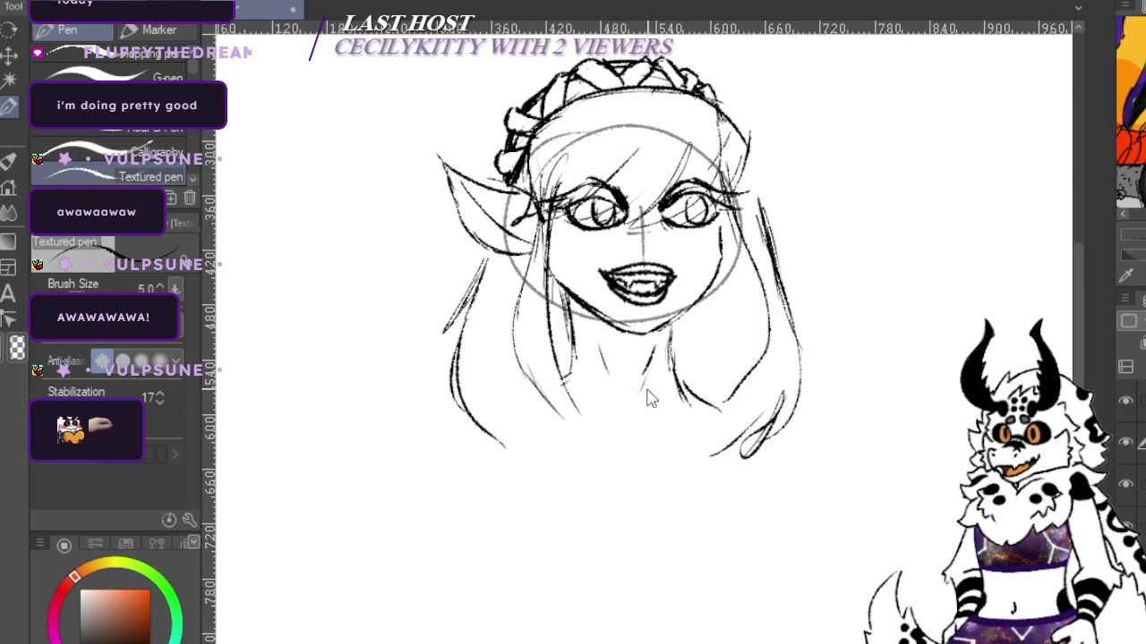
pyautogui.hotkey('ctrl', 'z')
pyautogui.hotkey('ctrl', 'z')
pyautogui.moveTo(654, 339); pyautogui.dragTo(639, 389)
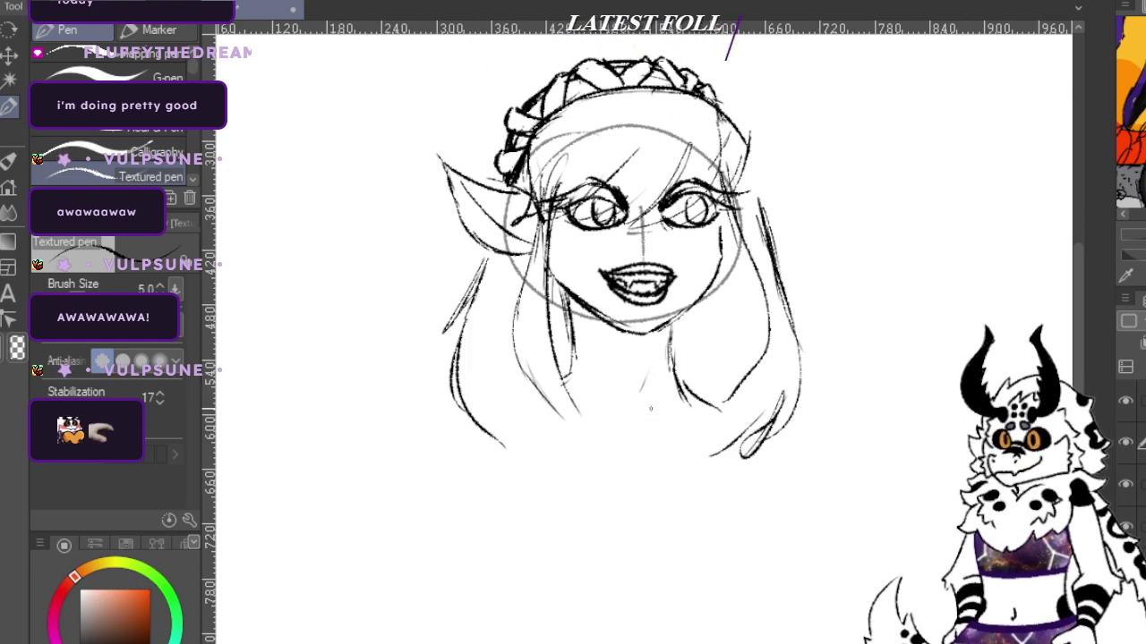
pyautogui.moveTo(606, 371); pyautogui.dragTo(614, 411)
pyautogui.hotkey('ctrl', 'z')
pyautogui.moveTo(599, 347); pyautogui.dragTo(614, 409)
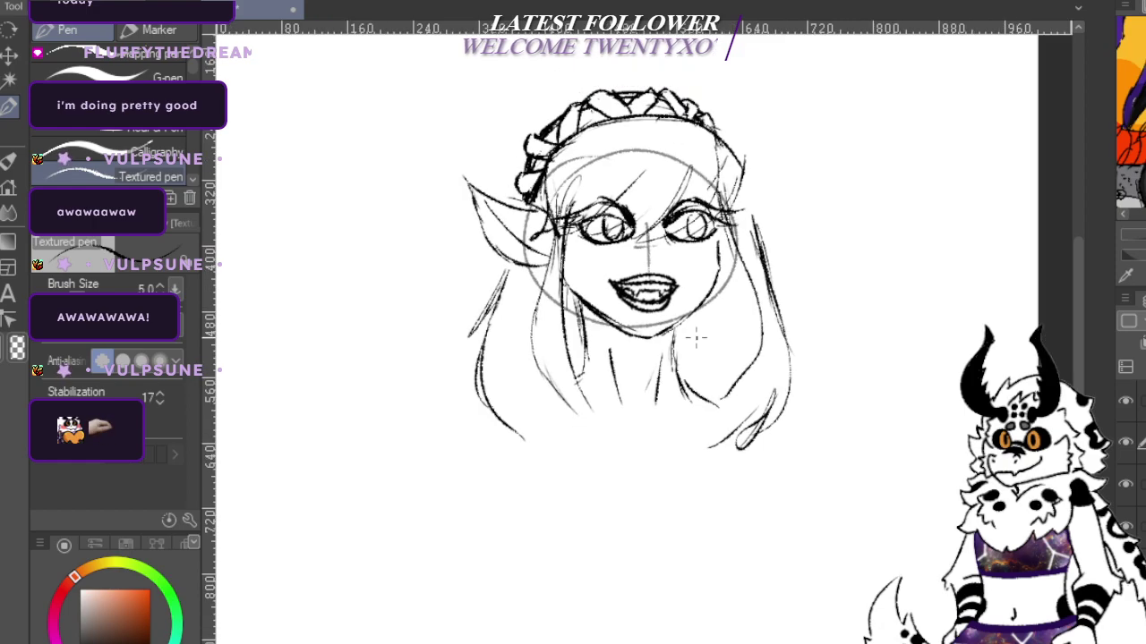
# Draw a choker around the neck with two curved bands closed off at the right end.
pyautogui.scroll(-3, 767, 185)
pyautogui.scroll(1, 770, 186)
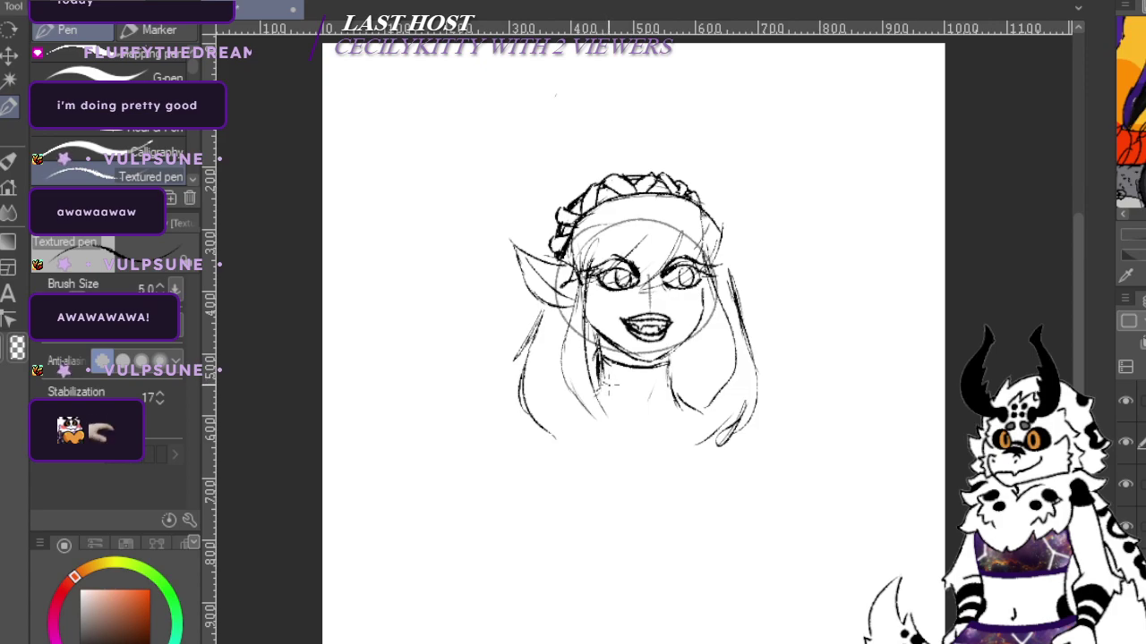
pyautogui.moveTo(620, 384); pyautogui.dragTo(637, 386)
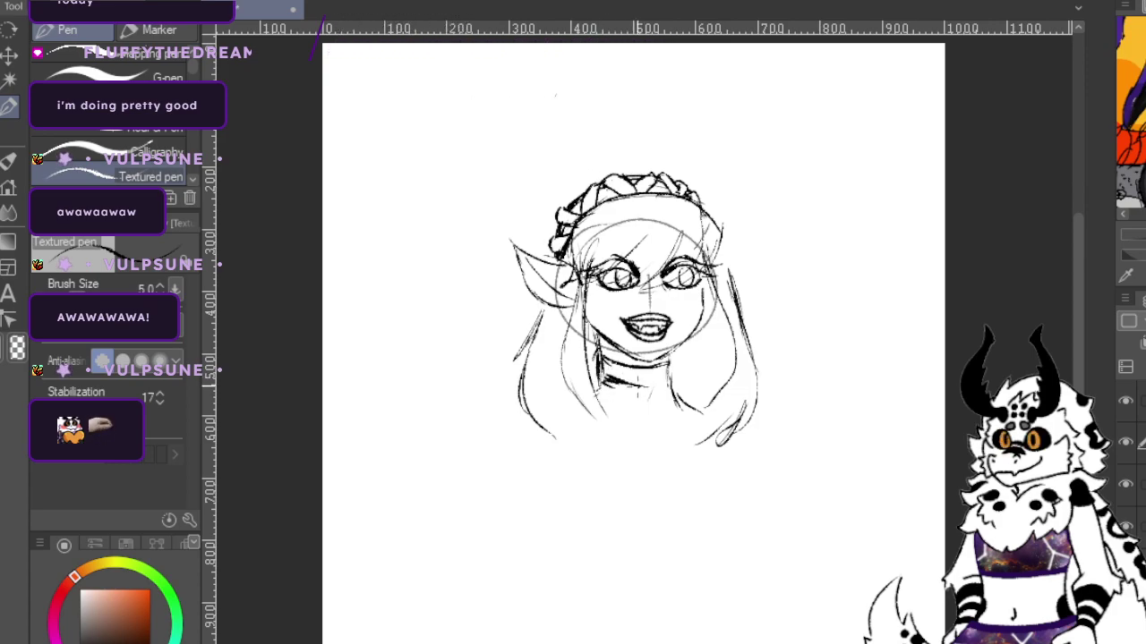
pyautogui.moveTo(668, 361)
pyautogui.mouseDown()
pyautogui.moveTo(671, 384)
pyautogui.moveTo(670, 356)
pyautogui.mouseUp()
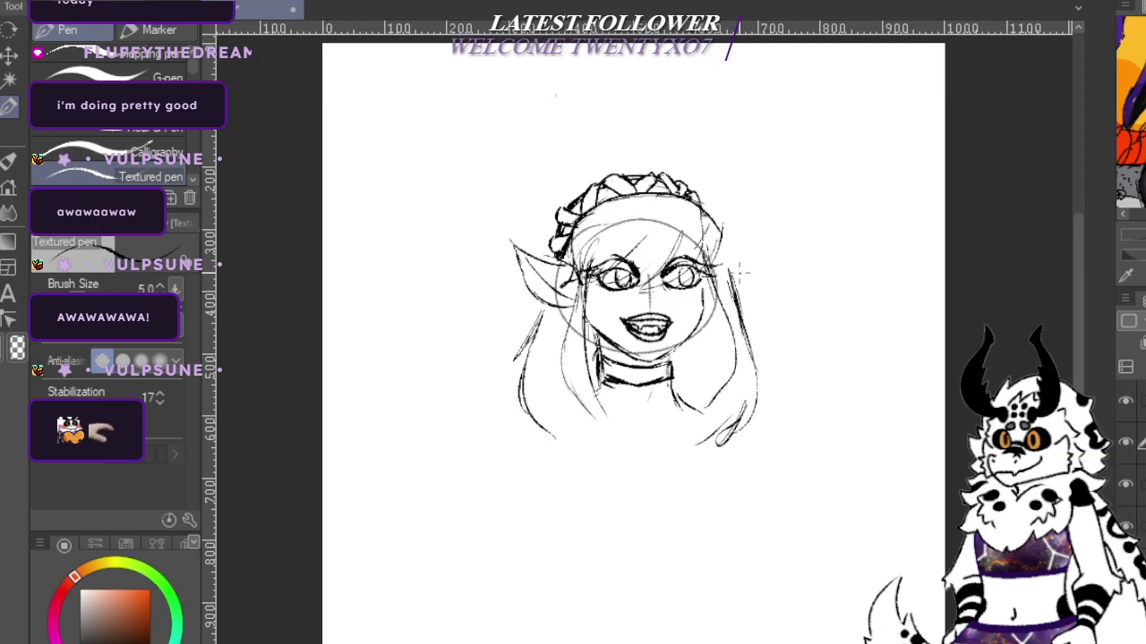
pyautogui.scroll(2, 717, 290)
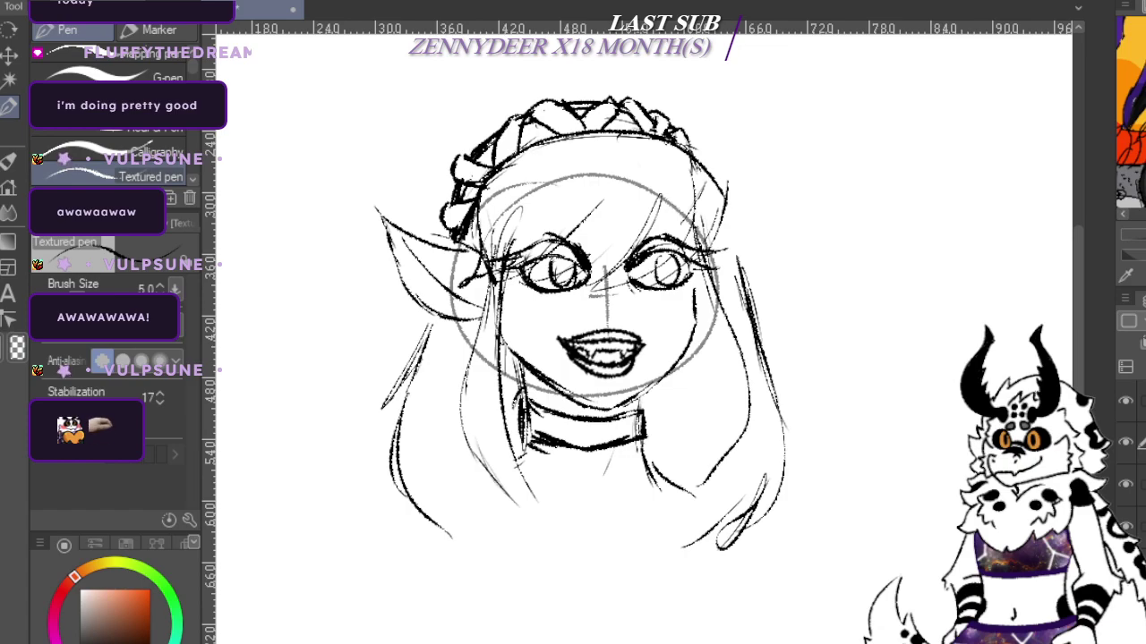
pyautogui.scroll(-1, 752, 391)
pyautogui.scroll(-4, 741, 394)
pyautogui.scroll(5, 708, 471)
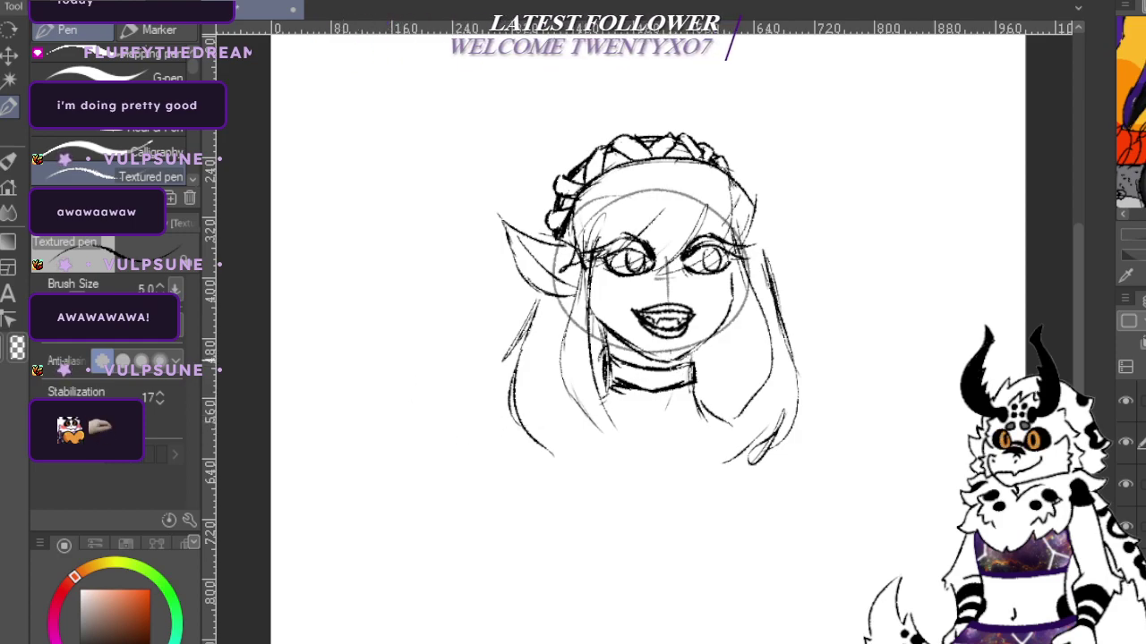
# Try erasing the right end of the choker, and undo back to before the choker was drawn.
pyautogui.press('e')
pyautogui.moveTo(687, 394); pyautogui.dragTo(695, 362)
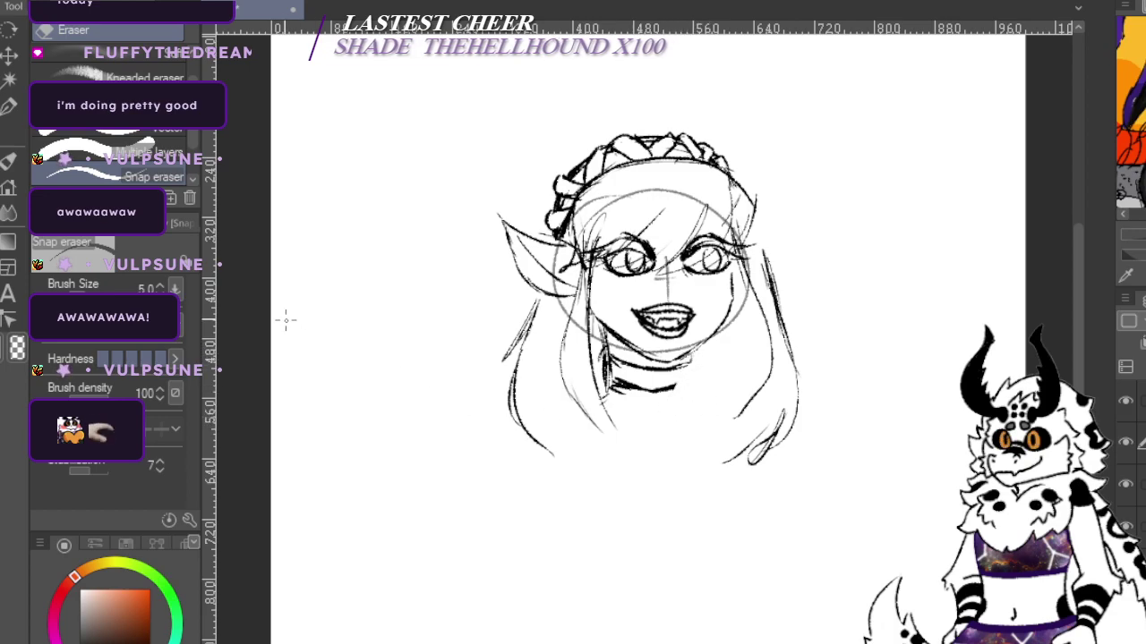
pyautogui.hotkey('ctrl', 'z')
pyautogui.hotkey('ctrl', 'z')
pyautogui.hotkey('ctrl', 'z')
pyautogui.hotkey('ctrl', 'z')
pyautogui.hotkey('ctrl', 'z')
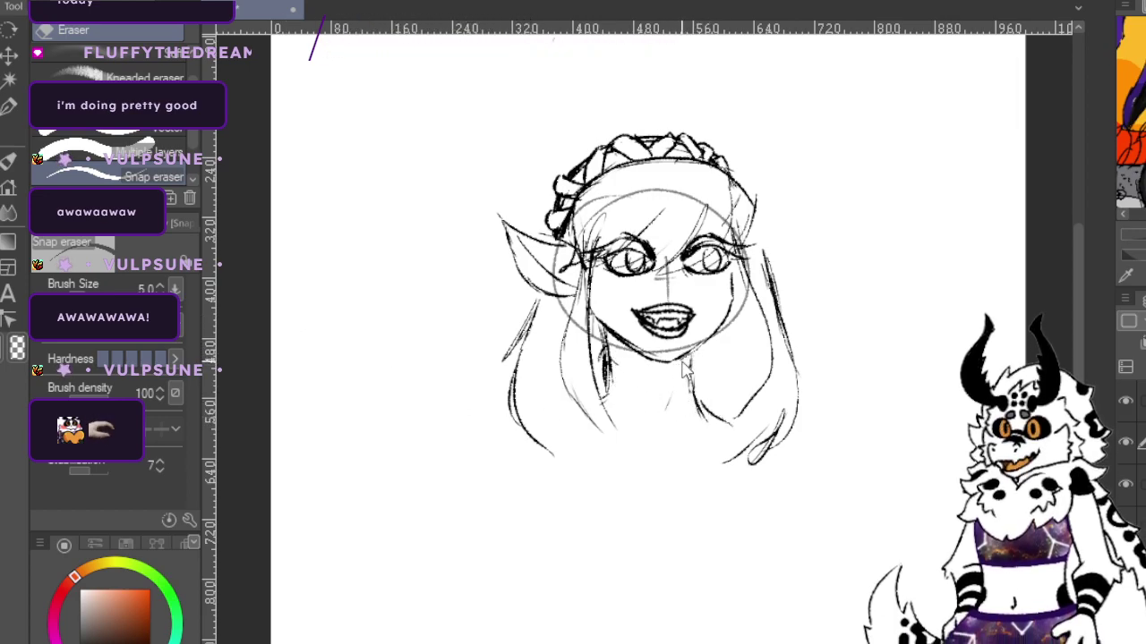
# Redraw the neck lines below the jaw and add a small pointed ear on the right side of the head.
pyautogui.moveTo(716, 414); pyautogui.dragTo(750, 353)
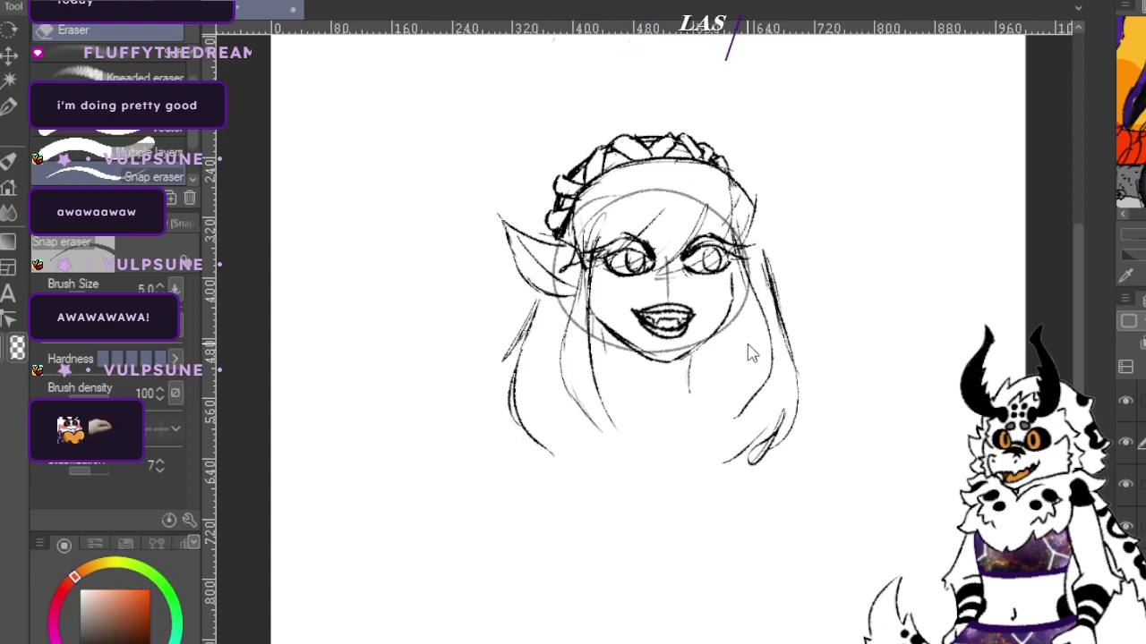
pyautogui.press('p')
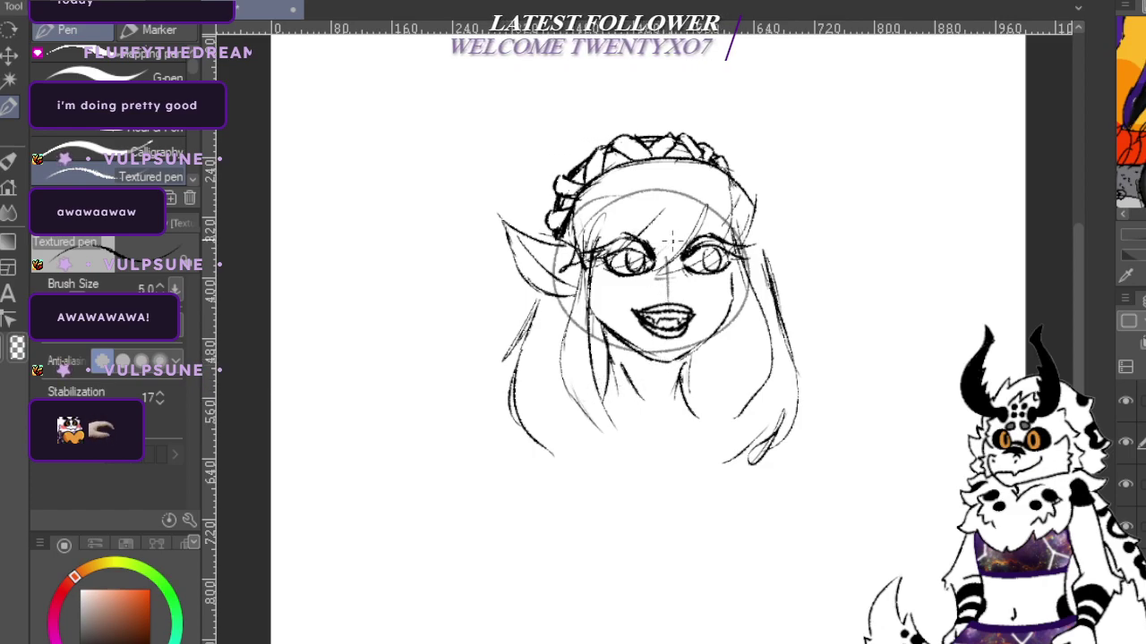
pyautogui.moveTo(756, 240); pyautogui.dragTo(775, 301)
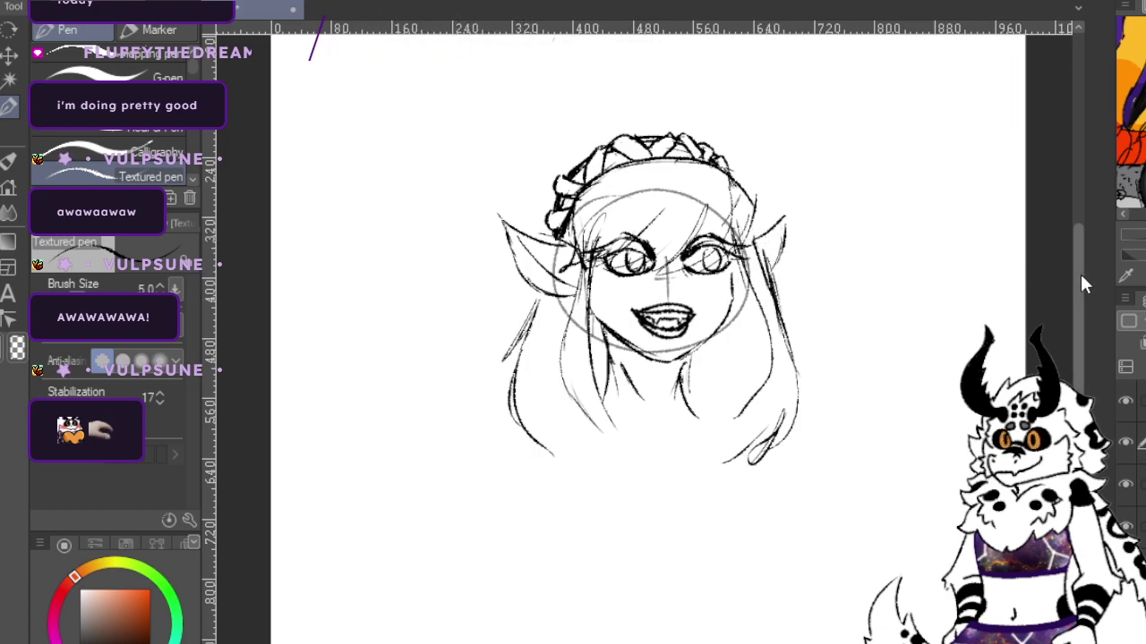
# Sketch two tall slender horns rising above the headband, each with a short spike at its outer base.
pyautogui.scroll(2, 1061, 273)
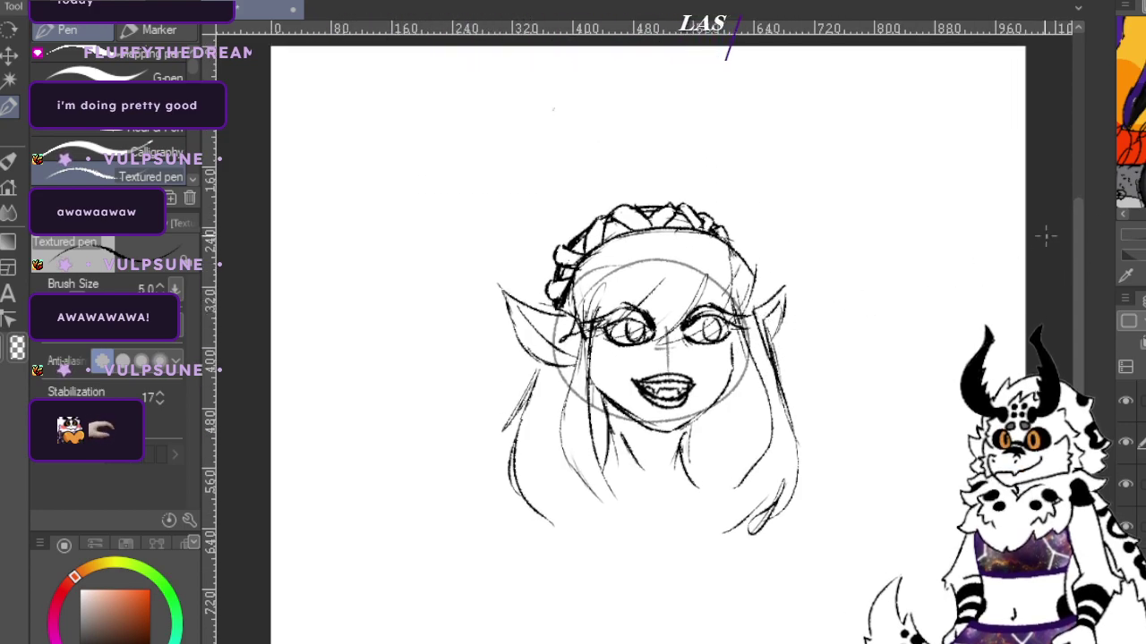
pyautogui.scroll(2, 1082, 237)
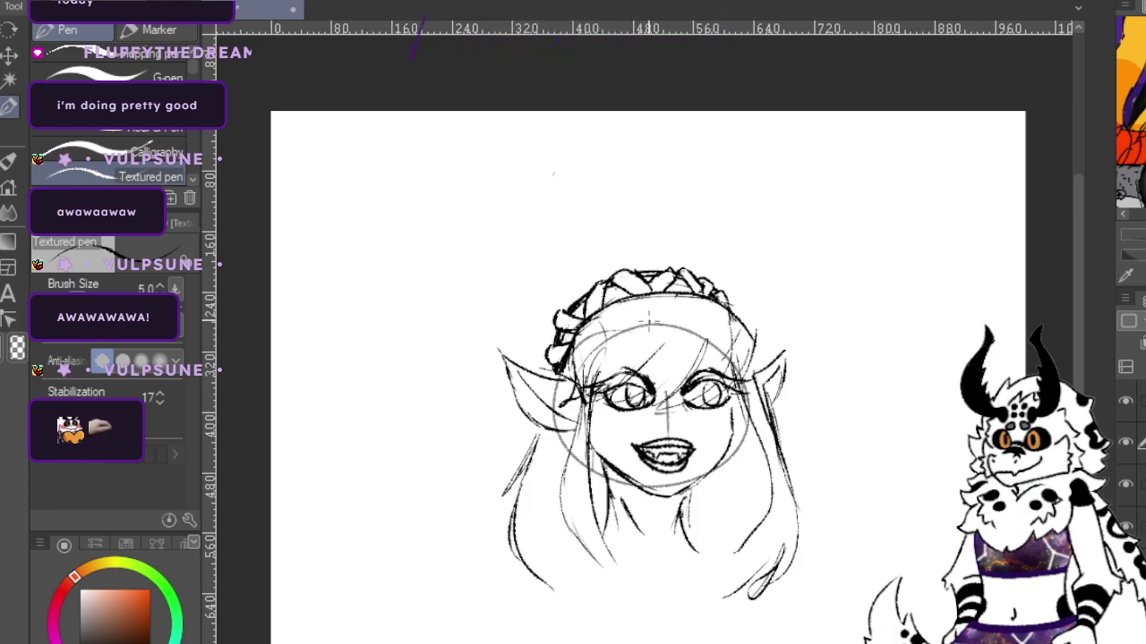
pyautogui.moveTo(604, 193)
pyautogui.mouseDown()
pyautogui.moveTo(596, 254)
pyautogui.moveTo(605, 225)
pyautogui.moveTo(566, 294)
pyautogui.moveTo(583, 233)
pyautogui.moveTo(580, 253)
pyautogui.moveTo(569, 229)
pyautogui.moveTo(557, 302)
pyautogui.mouseUp()
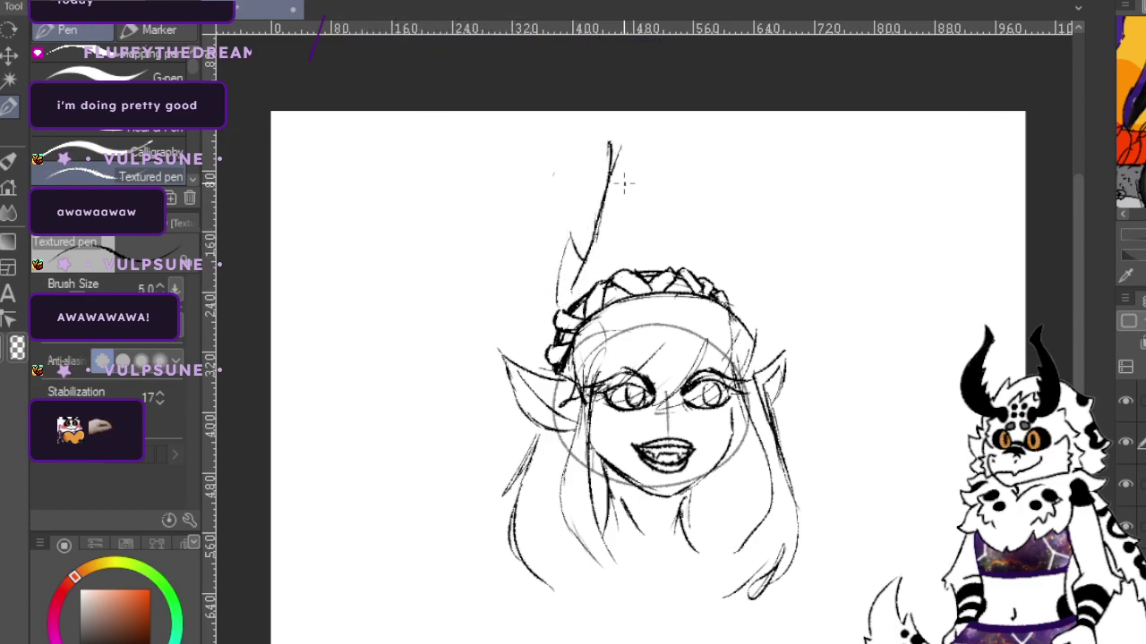
pyautogui.moveTo(606, 114); pyautogui.dragTo(620, 267)
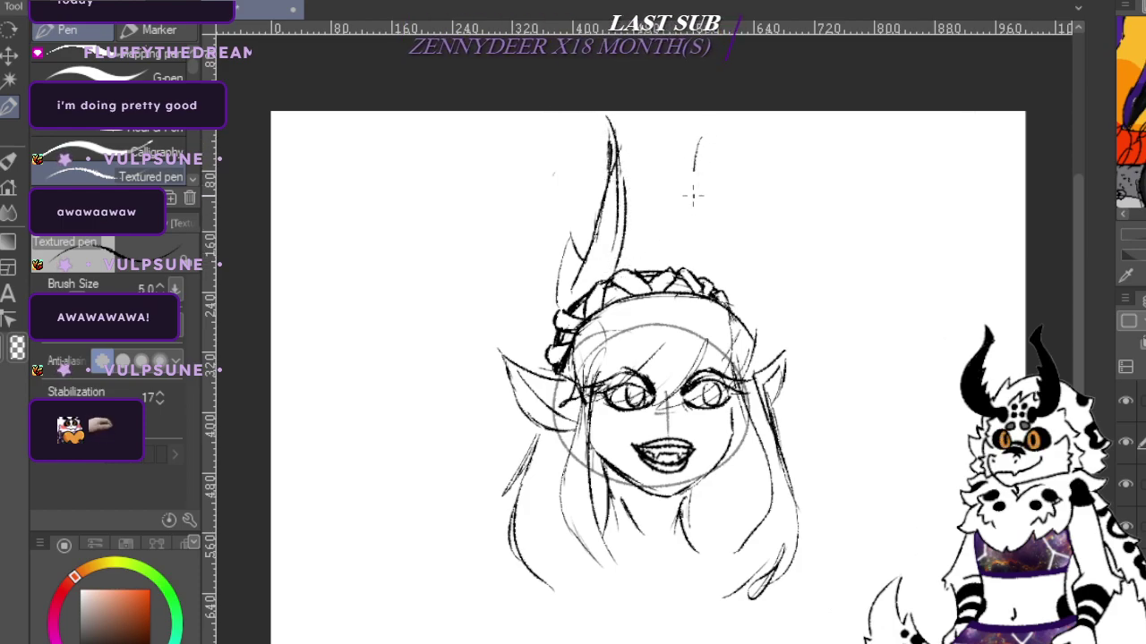
pyautogui.moveTo(713, 120); pyautogui.dragTo(718, 256)
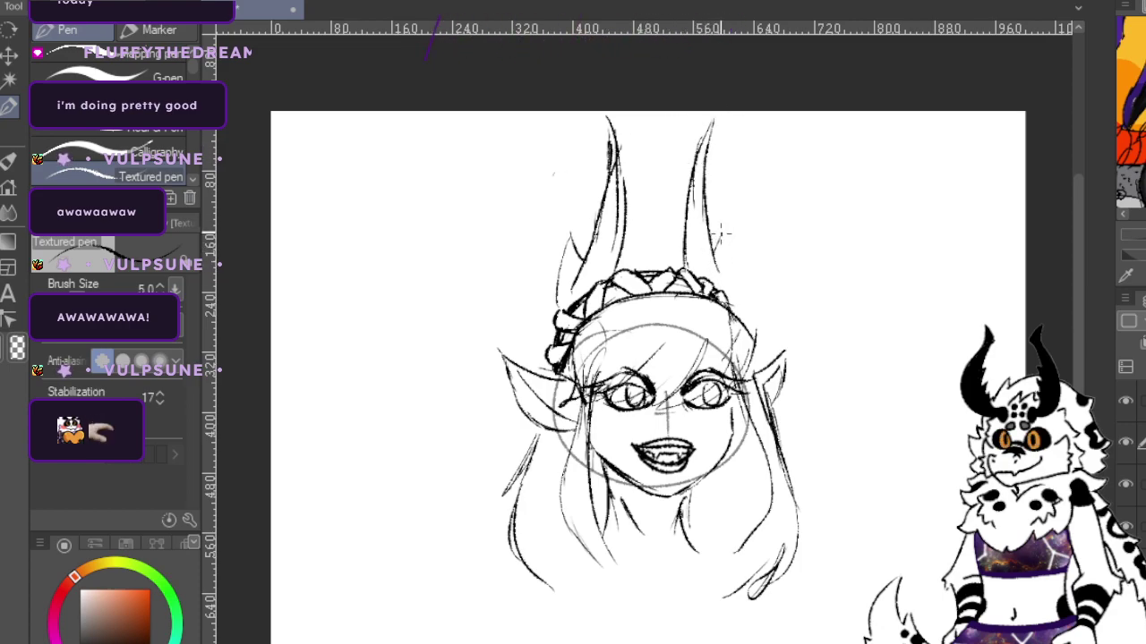
pyautogui.moveTo(724, 239); pyautogui.dragTo(730, 295)
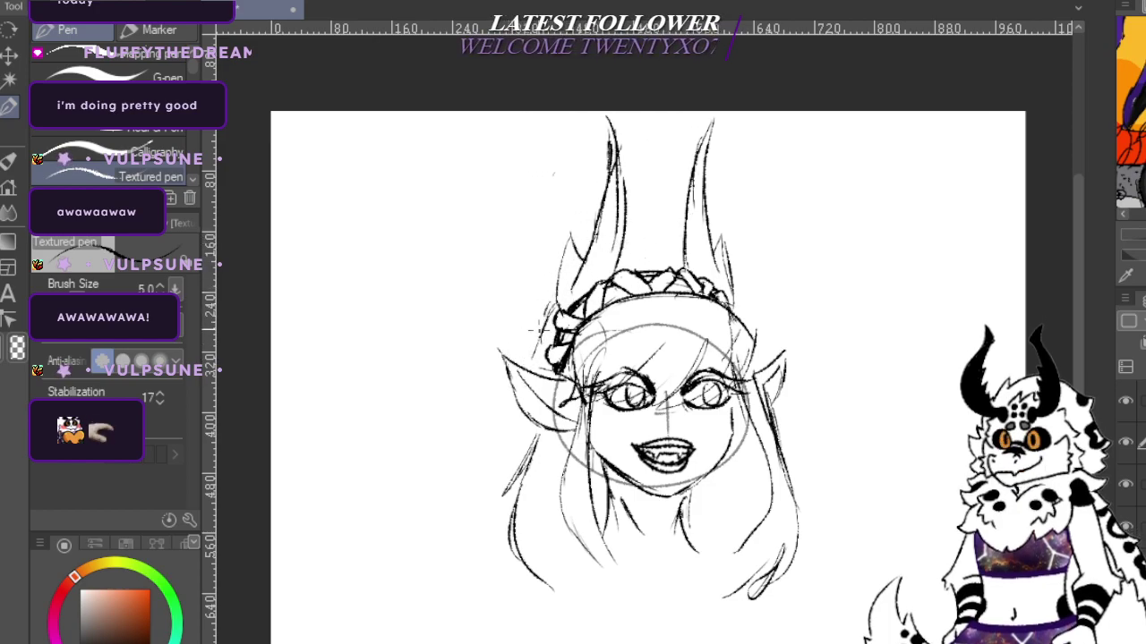
# Try adding curled spiral locks sweeping out on both sides of the head, and undo them.
pyautogui.moveTo(501, 364); pyautogui.dragTo(440, 401)
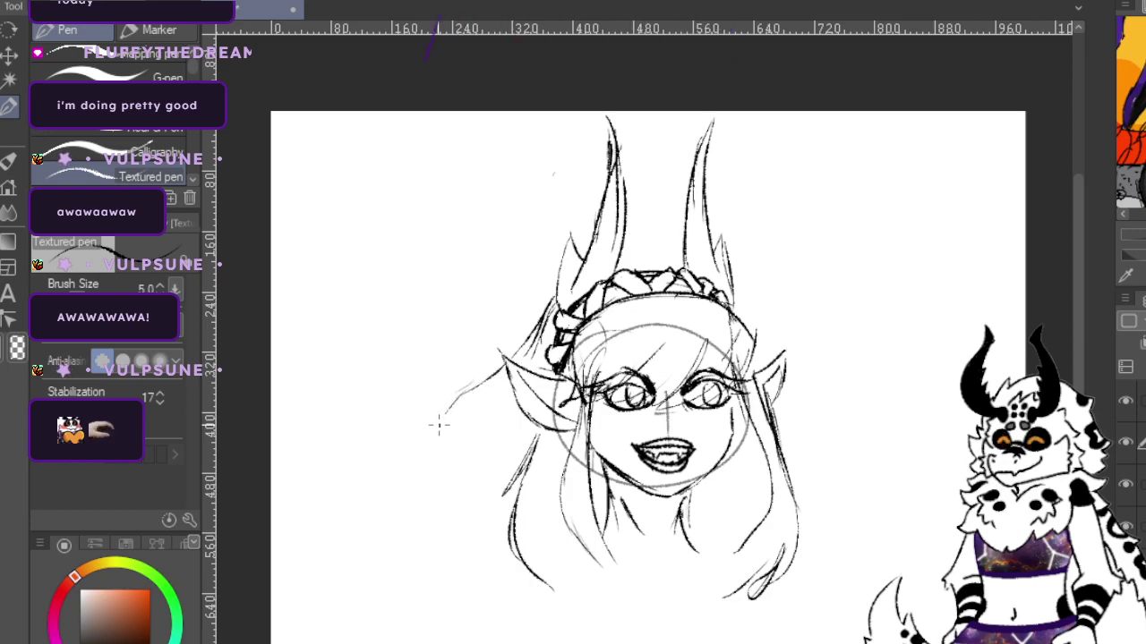
pyautogui.moveTo(466, 442); pyautogui.dragTo(473, 462)
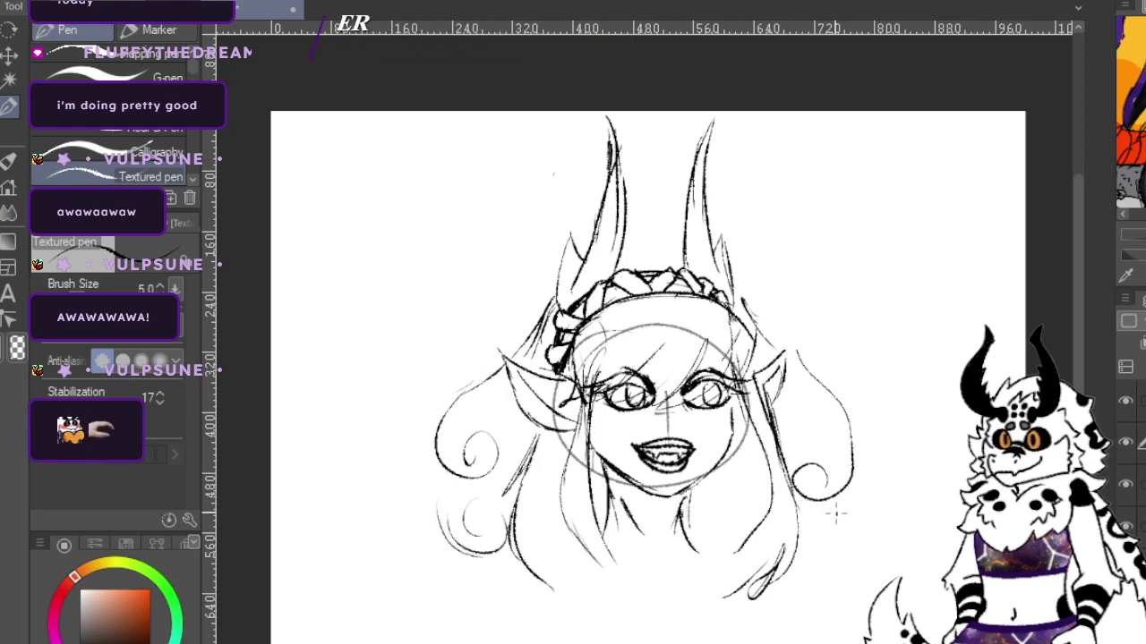
pyautogui.hotkey('ctrl', 'z')
pyautogui.hotkey('ctrl', 'z')
pyautogui.hotkey('ctrl', 'z')
pyautogui.hotkey('ctrl', 'z')
pyautogui.hotkey('ctrl', 'z')
pyautogui.hotkey('ctrl', 'z')
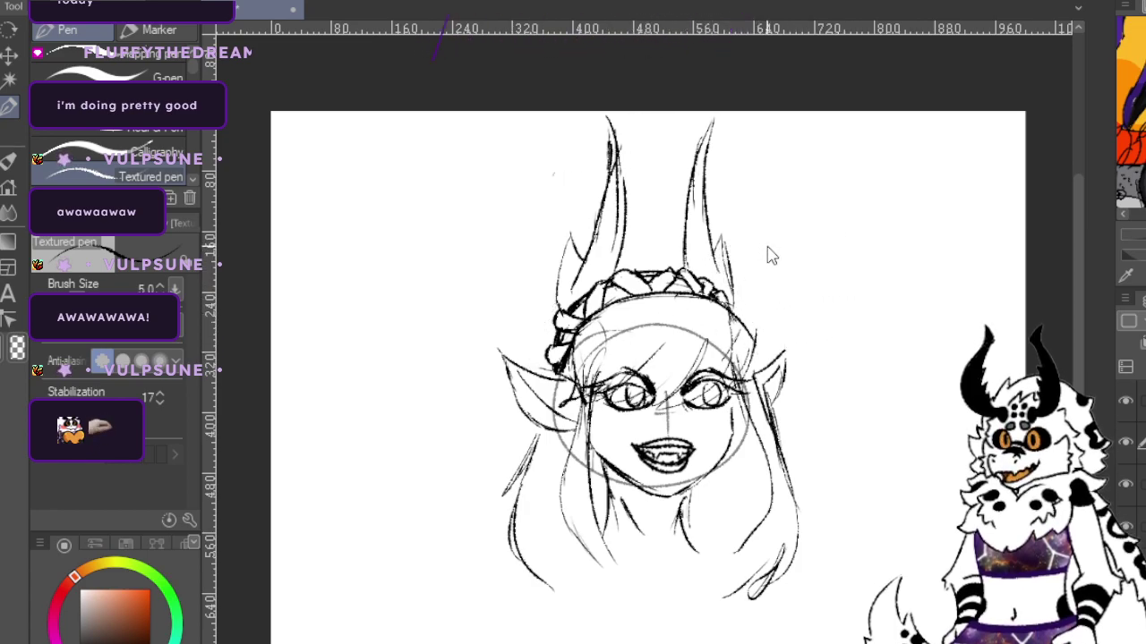
# Undo the pair of tall slender horns above the headband.
pyautogui.hotkey('ctrl', 'z')
pyautogui.hotkey('ctrl', 'z')
pyautogui.hotkey('ctrl', 'z')
pyautogui.hotkey('ctrl', 'z')
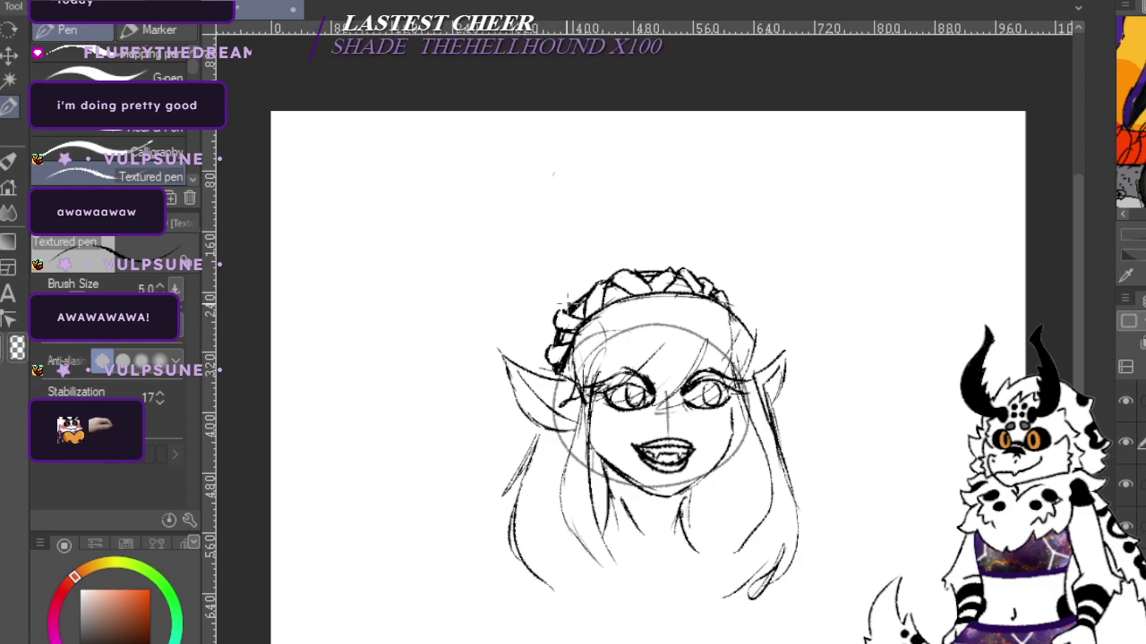
# Draw a large horn on the left that bows outward from the headband to a sharp tip, with a small inner spike.
pyautogui.moveTo(567, 161)
pyautogui.mouseDown()
pyautogui.moveTo(500, 285)
pyautogui.moveTo(539, 350)
pyautogui.mouseUp()
pyautogui.moveTo(591, 127); pyautogui.dragTo(556, 202)
pyautogui.moveTo(580, 165)
pyautogui.mouseDown()
pyautogui.moveTo(540, 285)
pyautogui.moveTo(564, 307)
pyautogui.mouseUp()
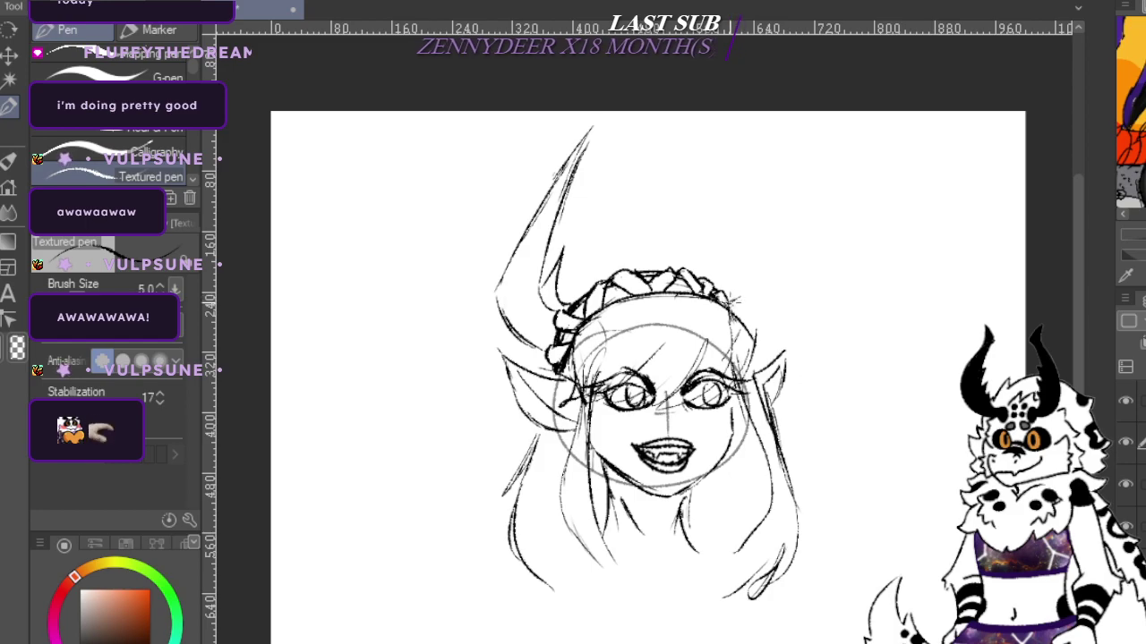
pyautogui.moveTo(741, 298); pyautogui.dragTo(752, 295)
pyautogui.moveTo(745, 250); pyautogui.dragTo(734, 273)
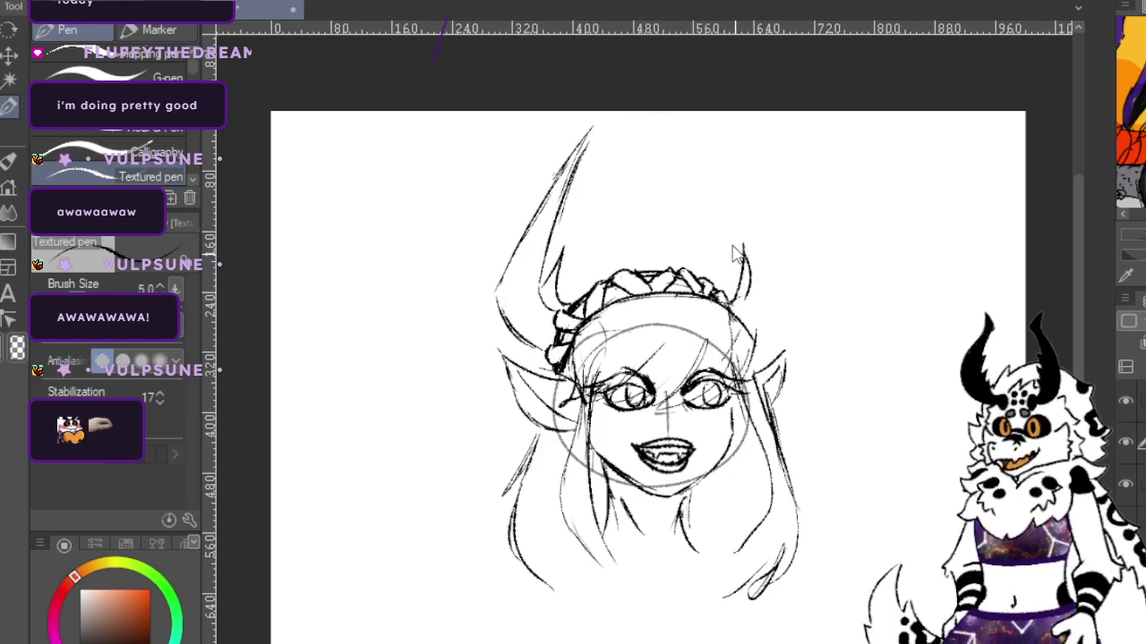
pyautogui.hotkey('ctrl', 'z')
pyautogui.hotkey('ctrl', 'z')
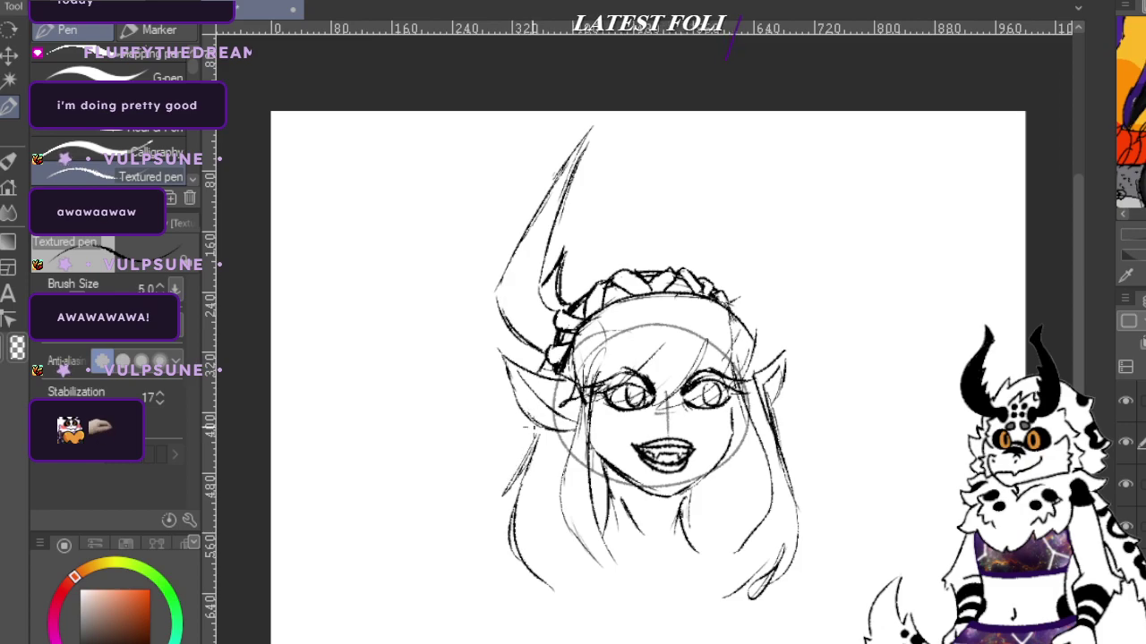
pyautogui.moveTo(518, 452)
pyautogui.mouseDown()
pyautogui.moveTo(517, 425)
pyautogui.moveTo(534, 491)
pyautogui.mouseUp()
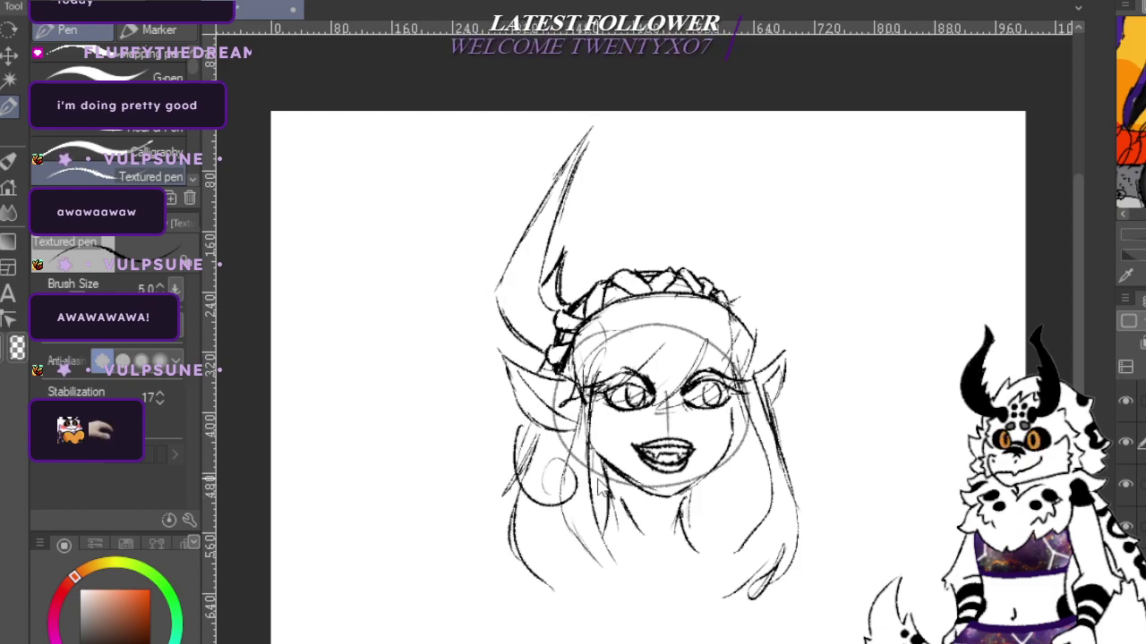
pyautogui.hotkey('ctrl', 'z')
pyautogui.hotkey('ctrl', 'z')
# Add a jagged lock beneath the left ear and long hair strands down the right side of the face.
pyautogui.moveTo(534, 424); pyautogui.dragTo(503, 466)
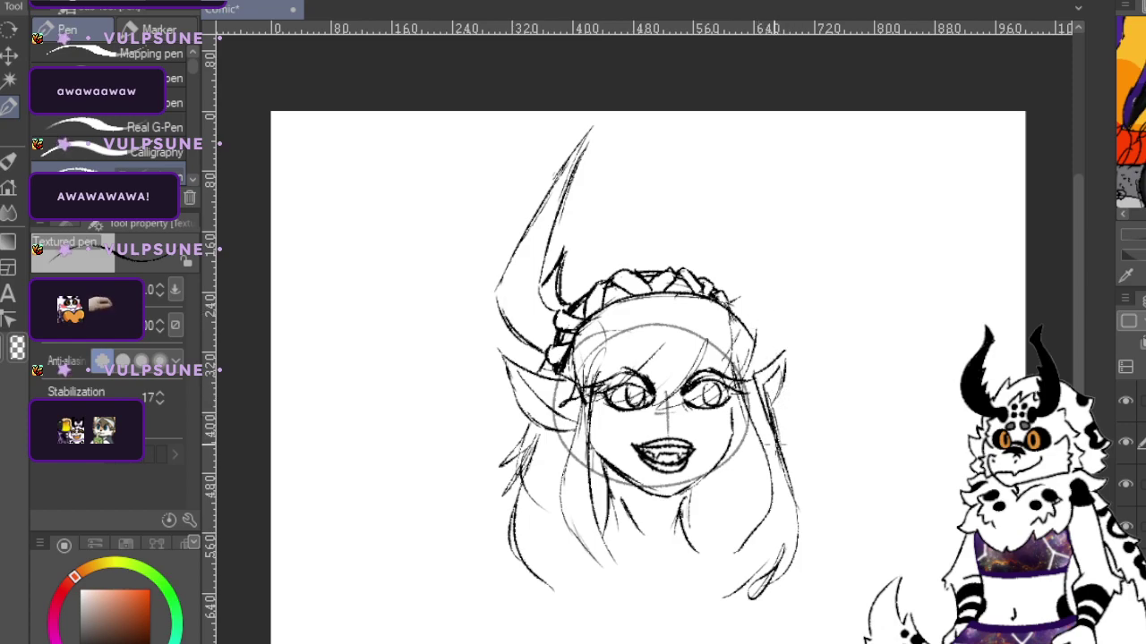
pyautogui.moveTo(752, 428); pyautogui.dragTo(742, 480)
pyautogui.moveTo(745, 400); pyautogui.dragTo(734, 553)
pyautogui.moveTo(748, 428); pyautogui.dragTo(725, 542)
# Hatch shading strokes into the hair behind the neck on both sides.
pyautogui.moveTo(727, 494); pyautogui.dragTo(706, 544)
pyautogui.moveTo(593, 458); pyautogui.dragTo(598, 497)
pyautogui.moveTo(596, 478); pyautogui.dragTo(609, 526)
pyautogui.moveTo(699, 484); pyautogui.dragTo(687, 537)
pyautogui.moveTo(709, 480)
pyautogui.mouseDown()
pyautogui.moveTo(696, 541)
pyautogui.moveTo(708, 542)
pyautogui.mouseUp()
pyautogui.moveTo(733, 469); pyautogui.dragTo(721, 541)
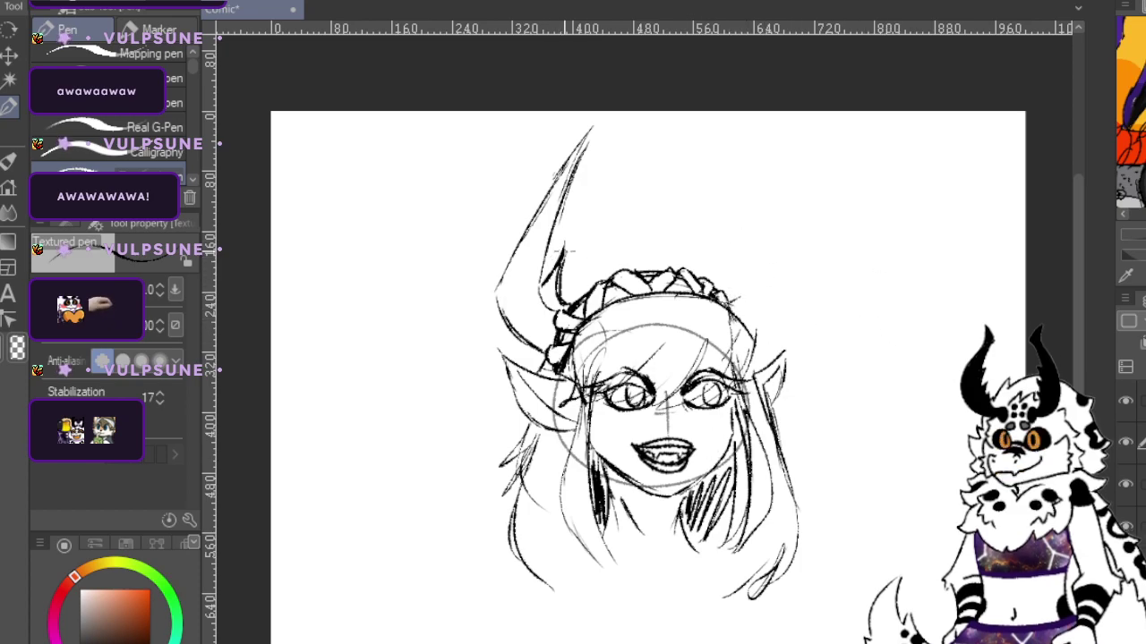
# Darken the outer and inner outlines of the left horn up to its tip with the textured pen.
pyautogui.press('e')
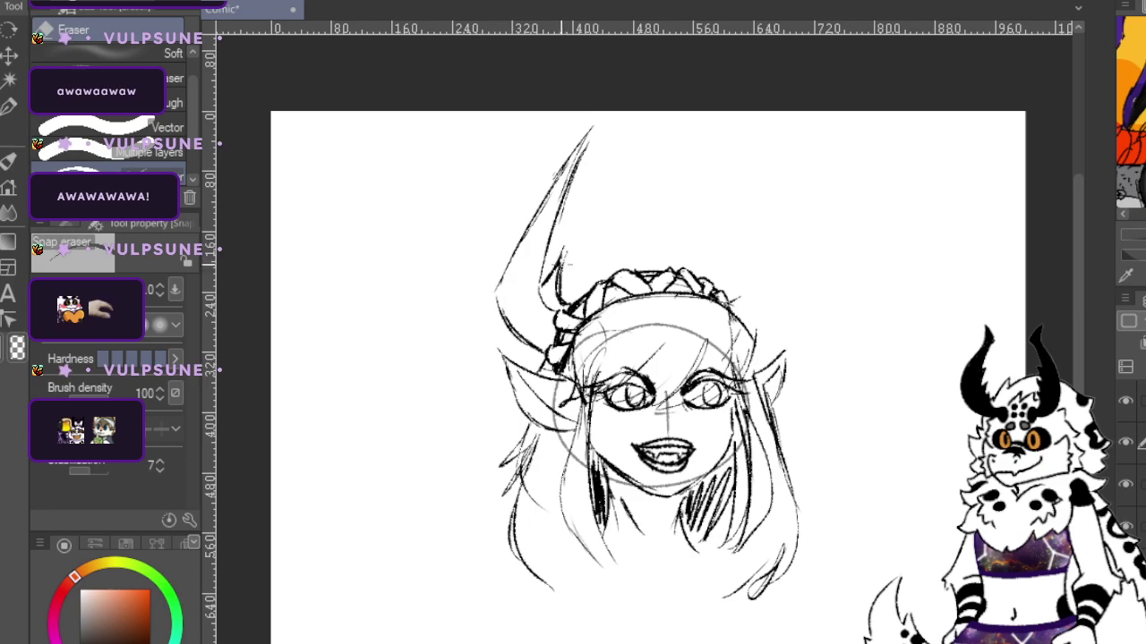
pyautogui.press('p')
pyautogui.press('b')
pyautogui.press('p')
pyautogui.moveTo(588, 128); pyautogui.dragTo(495, 284)
pyautogui.moveTo(590, 131); pyautogui.dragTo(560, 211)
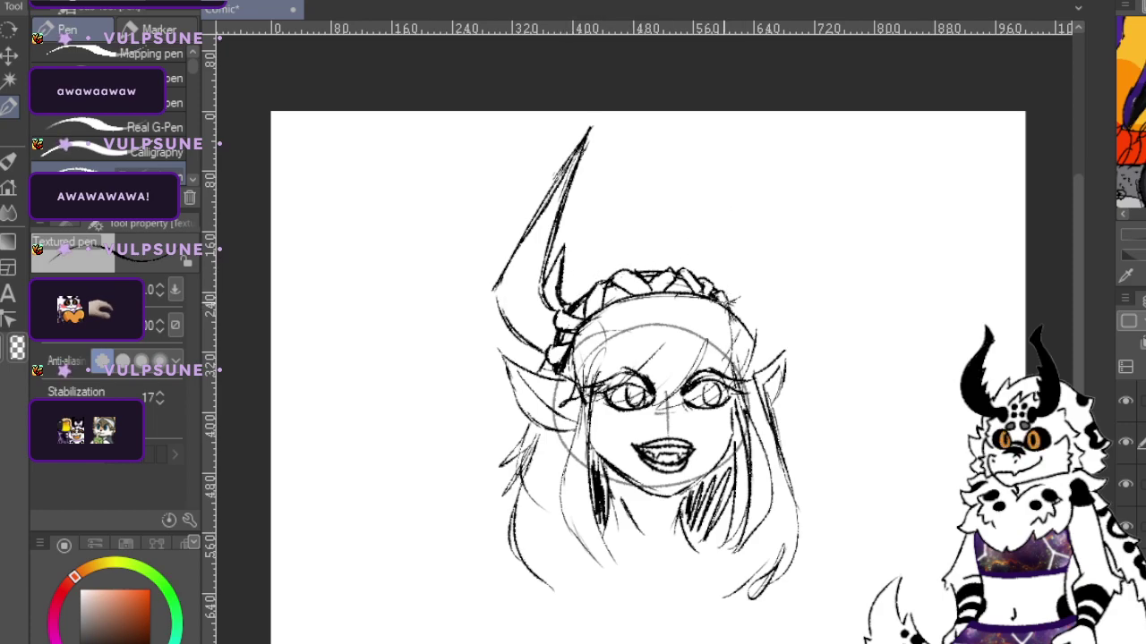
# Draw the matching right horn curving outward from the headband to a sharp tip, with a small inner spike.
pyautogui.moveTo(729, 245)
pyautogui.mouseDown()
pyautogui.moveTo(735, 284)
pyautogui.moveTo(750, 288)
pyautogui.mouseUp()
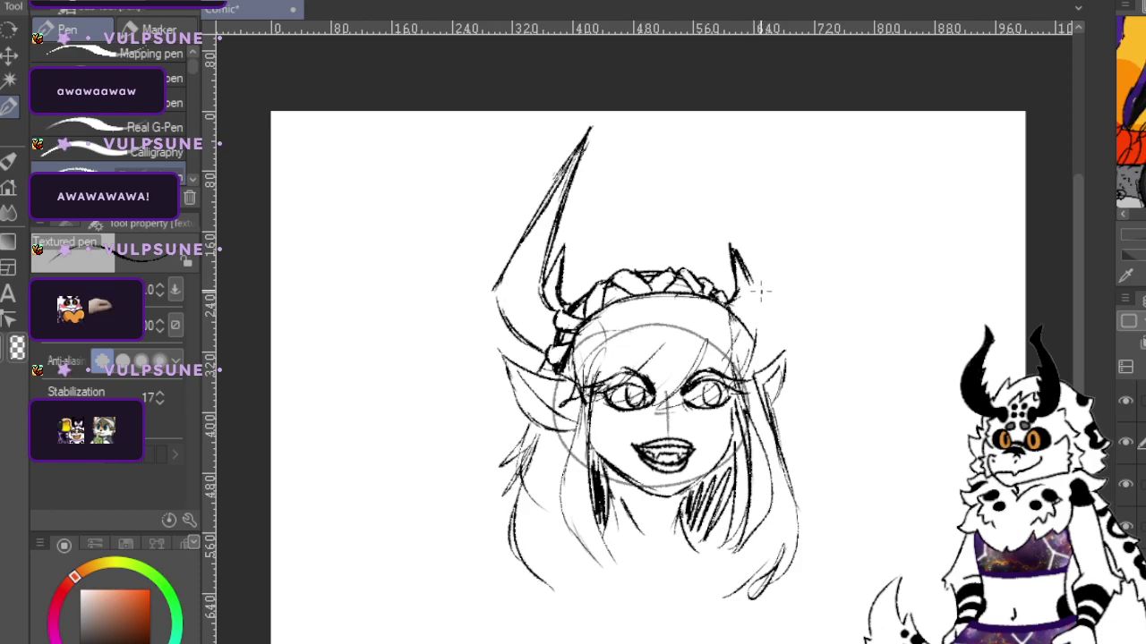
pyautogui.moveTo(730, 307)
pyautogui.mouseDown()
pyautogui.moveTo(756, 282)
pyautogui.moveTo(728, 193)
pyautogui.mouseUp()
pyautogui.moveTo(748, 238)
pyautogui.mouseDown()
pyautogui.moveTo(717, 130)
pyautogui.moveTo(783, 241)
pyautogui.mouseUp()
pyautogui.moveTo(734, 166)
pyautogui.mouseDown()
pyautogui.moveTo(791, 255)
pyautogui.moveTo(798, 312)
pyautogui.moveTo(791, 280)
pyautogui.moveTo(793, 304)
pyautogui.moveTo(766, 336)
pyautogui.mouseUp()
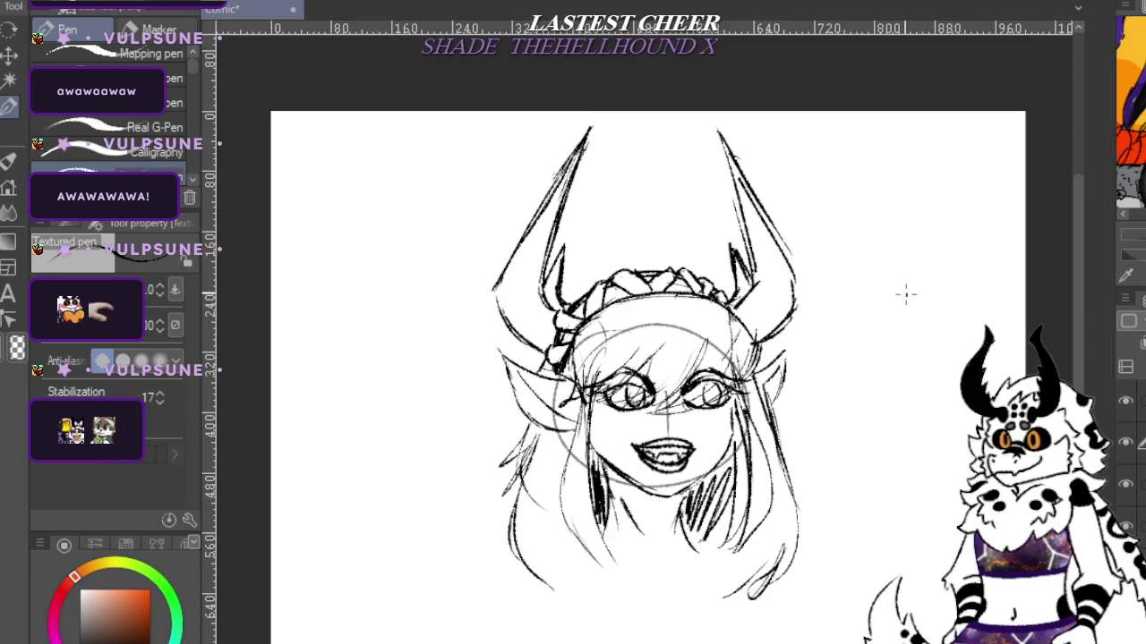
# Draw a small pointed nose between the eyes and the mouth with the textured pen.
pyautogui.hscroll(1, 647, 376)
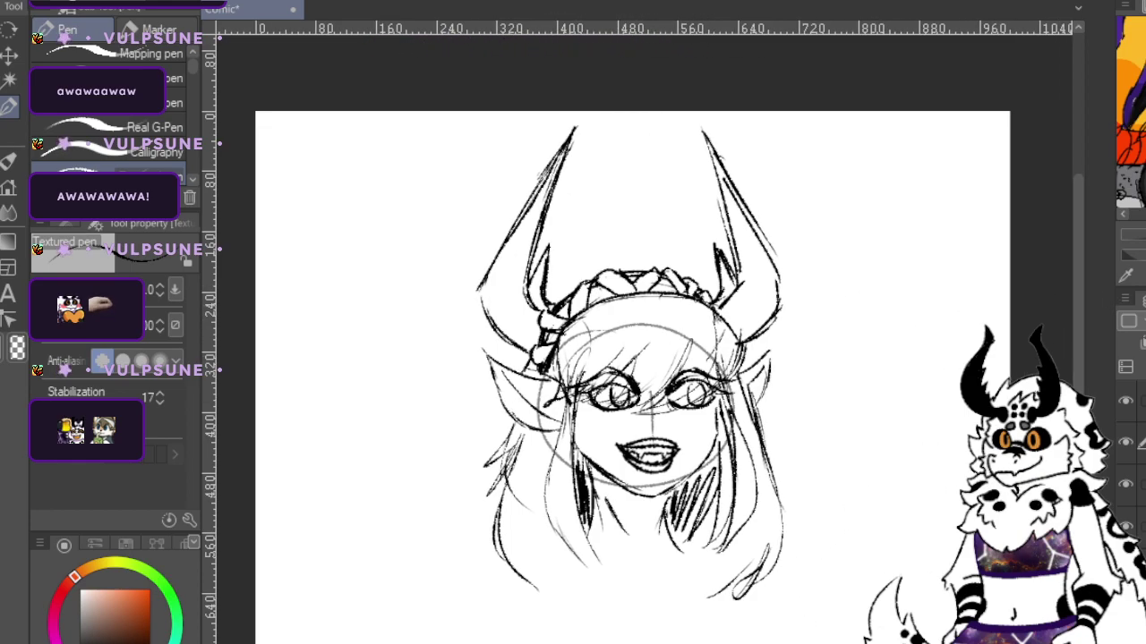
pyautogui.scroll(-2, 1082, 358)
pyautogui.press('e')
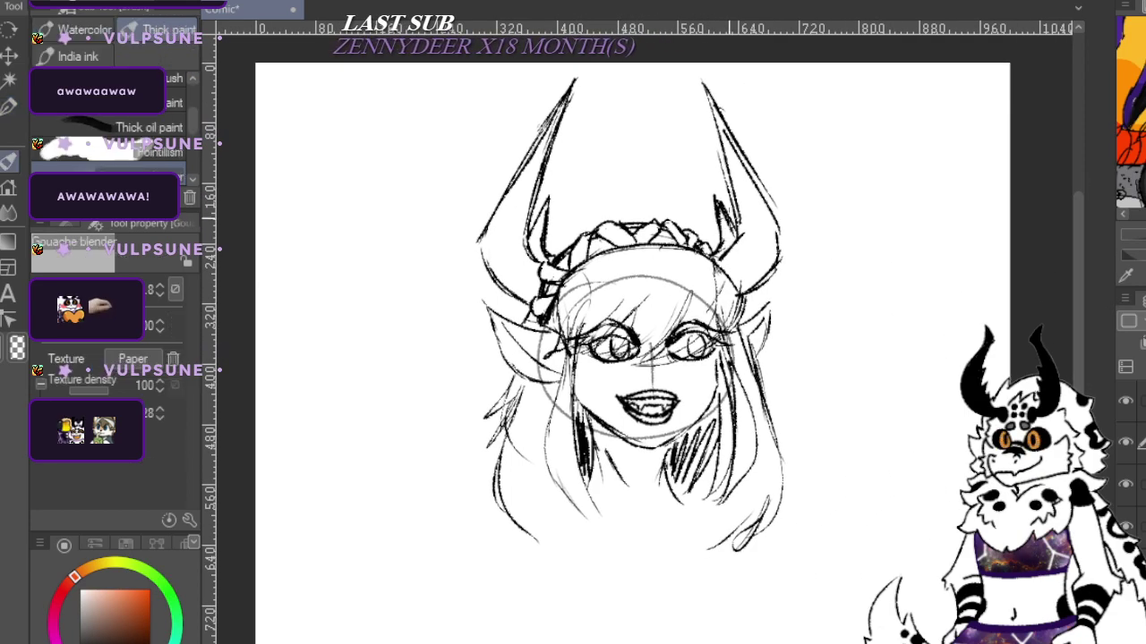
pyautogui.press('p')
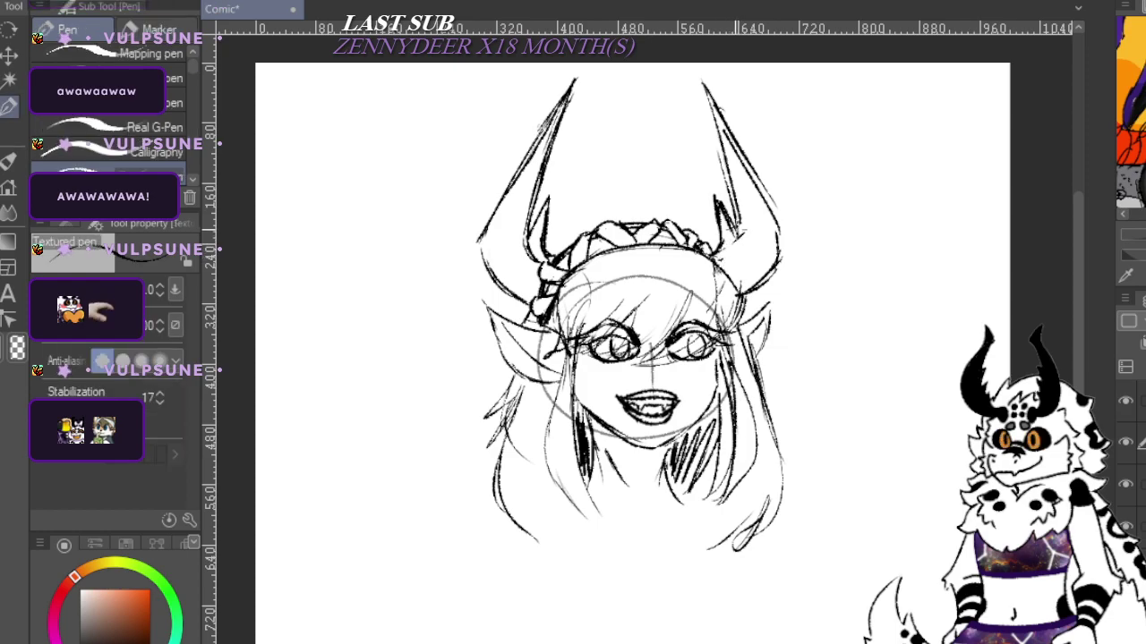
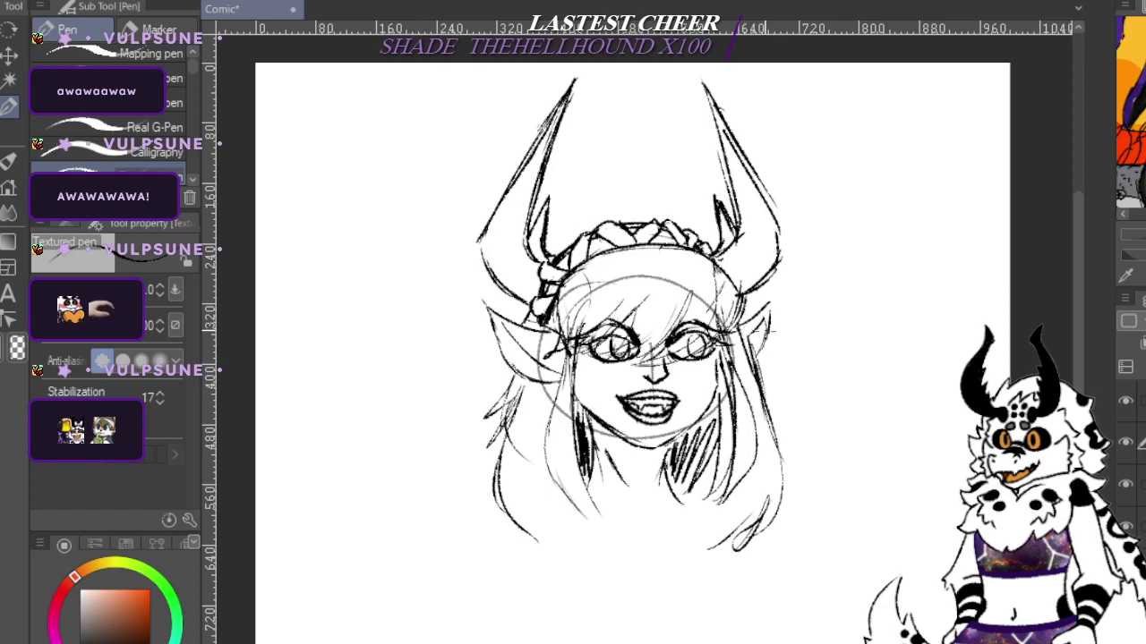
# Erase the long outer hair locks on both sides of the face with the Snap eraser.
pyautogui.press('b')
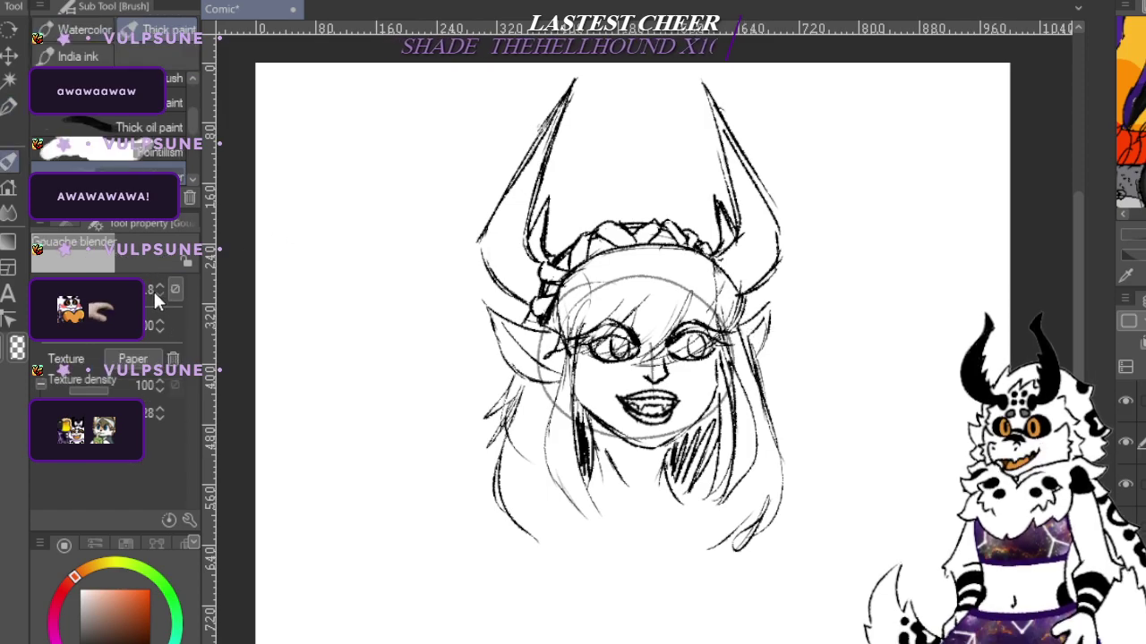
pyautogui.press('e')
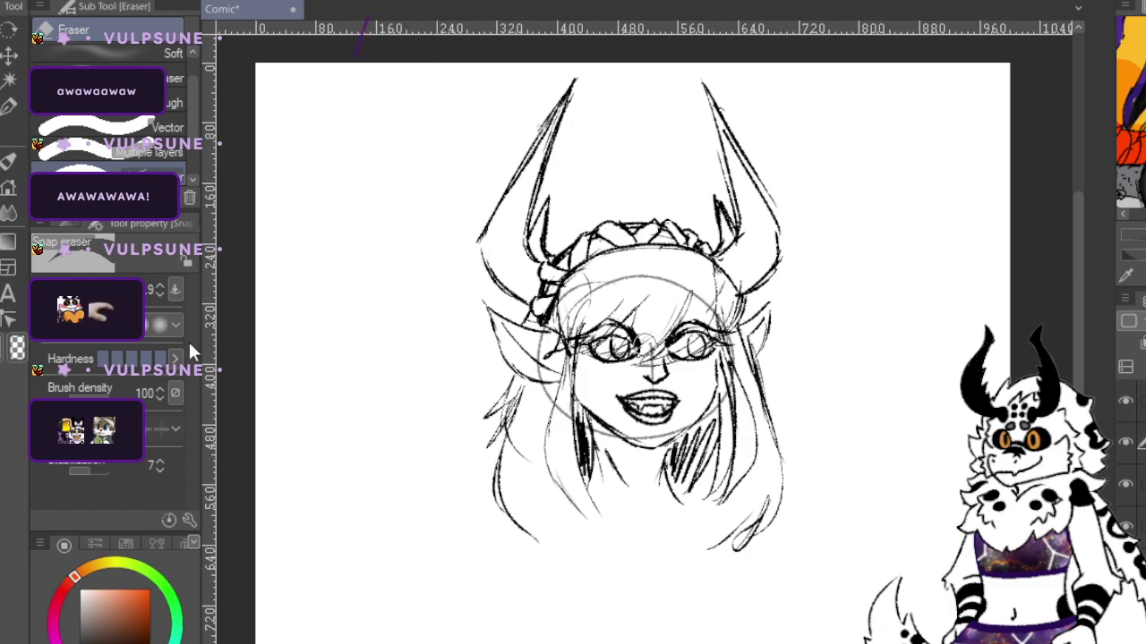
pyautogui.moveTo(502, 546)
pyautogui.mouseDown()
pyautogui.moveTo(471, 444)
pyautogui.moveTo(518, 494)
pyautogui.moveTo(514, 406)
pyautogui.mouseUp()
pyautogui.moveTo(787, 533); pyautogui.dragTo(750, 529)
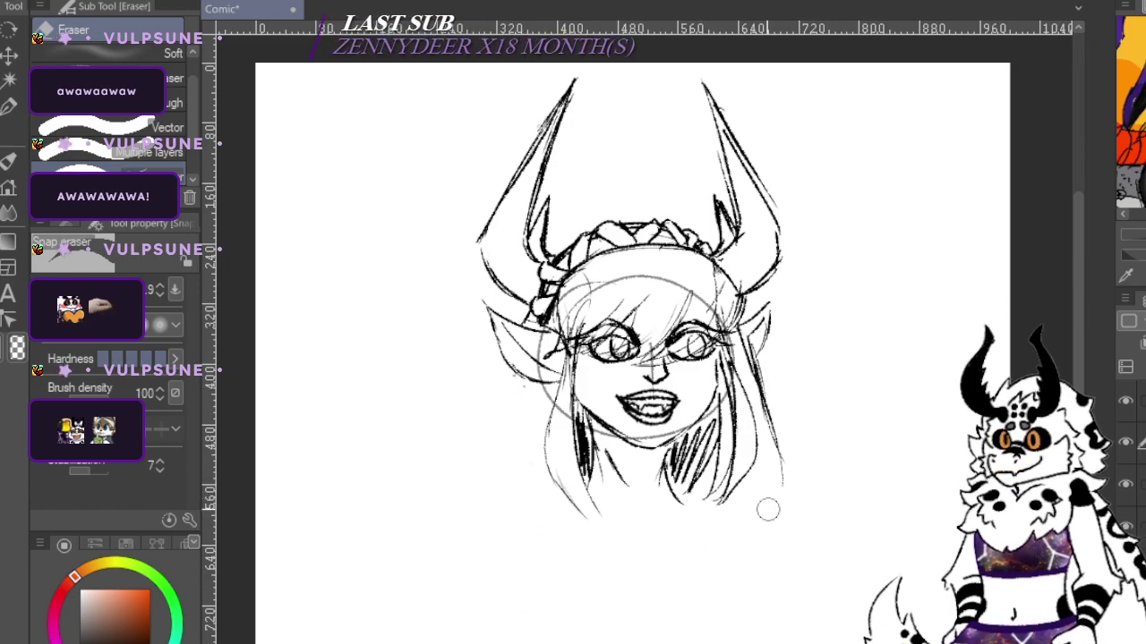
pyautogui.moveTo(783, 404); pyautogui.dragTo(772, 370)
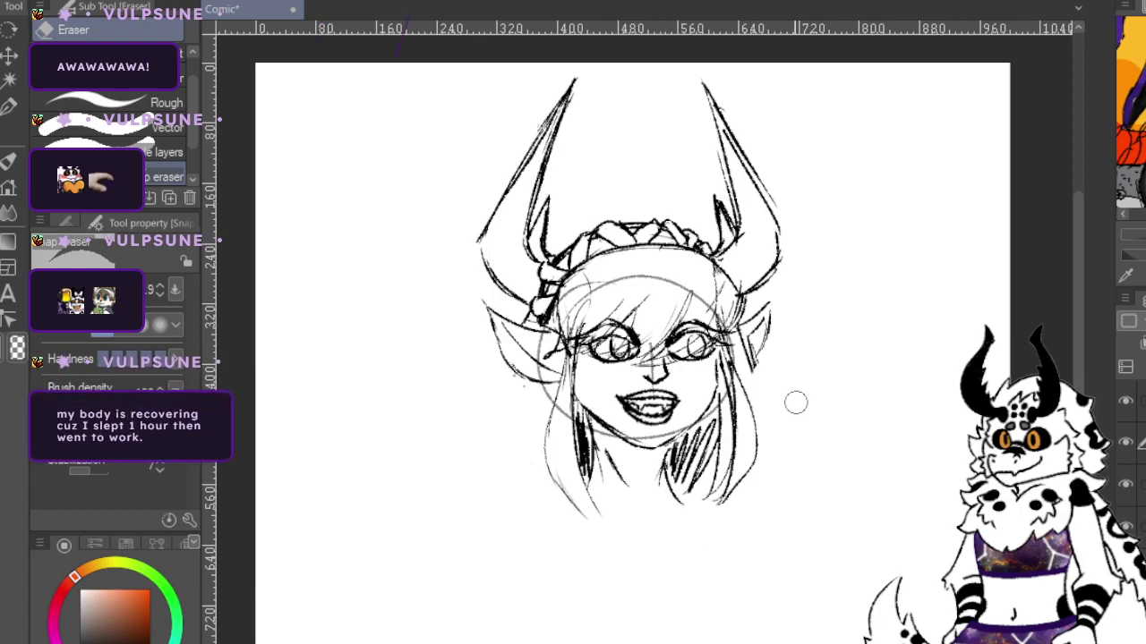
# Redraw the outer hair outlines on both sides as shorter locks curving inward at shoulder height.
pyautogui.press('p')
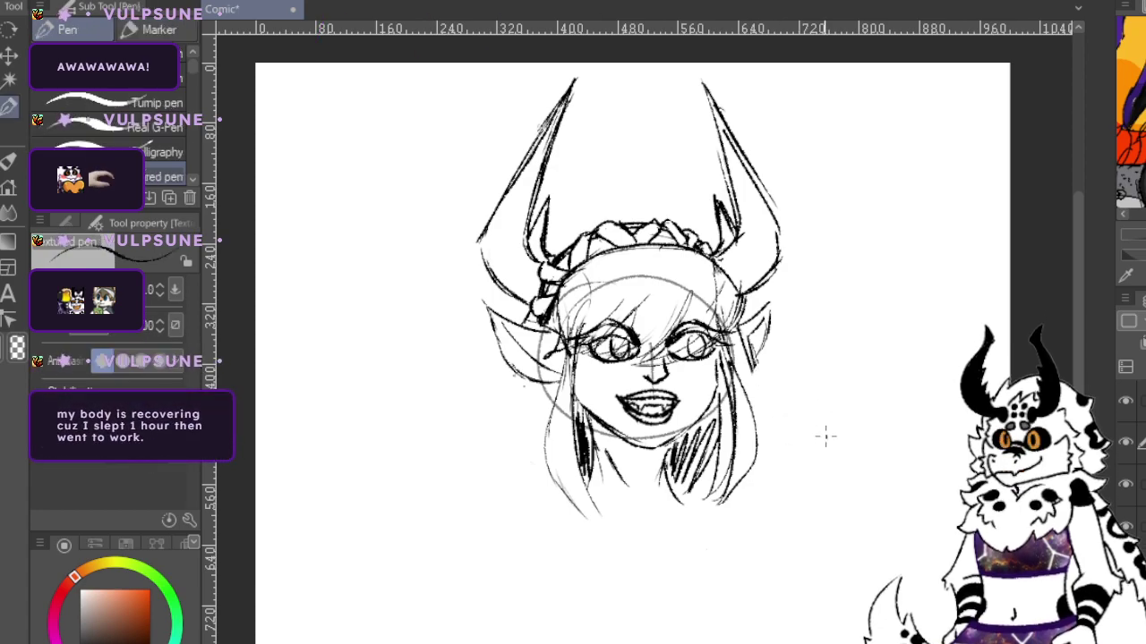
pyautogui.moveTo(559, 333); pyautogui.dragTo(514, 461)
pyautogui.moveTo(517, 403); pyautogui.dragTo(566, 512)
pyautogui.moveTo(745, 348)
pyautogui.mouseDown()
pyautogui.moveTo(755, 401)
pyautogui.moveTo(758, 390)
pyautogui.moveTo(714, 509)
pyautogui.moveTo(753, 477)
pyautogui.moveTo(700, 514)
pyautogui.mouseUp()
pyautogui.moveTo(757, 465); pyautogui.dragTo(727, 503)
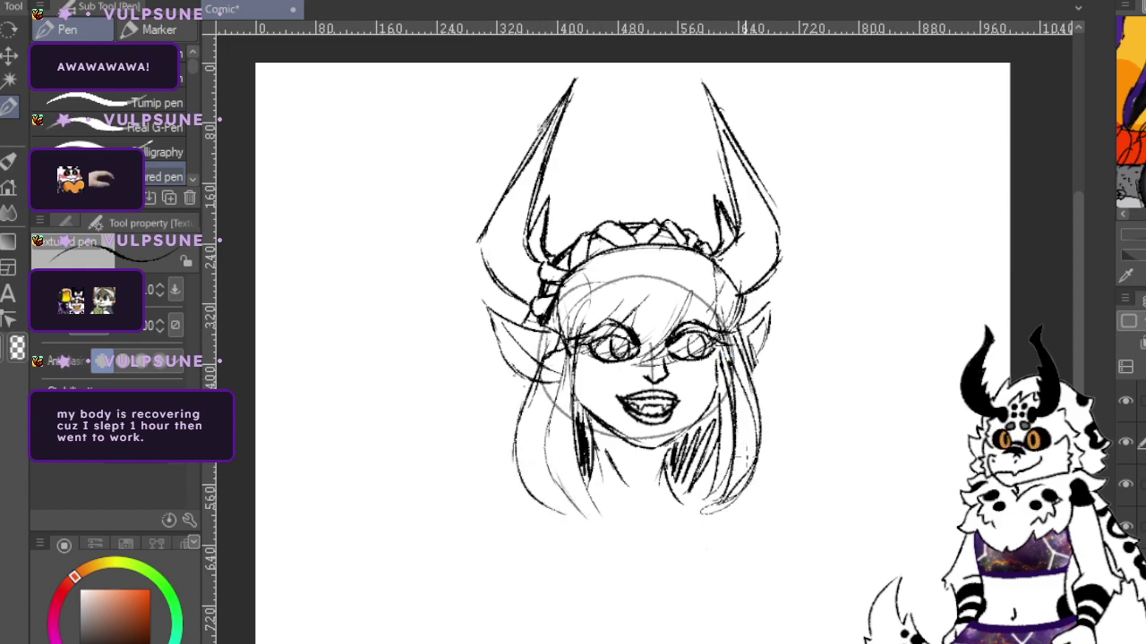
# Add inner strands following the curve of the hair on both sides of the face.
pyautogui.moveTo(736, 361); pyautogui.dragTo(748, 446)
pyautogui.moveTo(743, 398); pyautogui.dragTo(750, 487)
pyautogui.moveTo(555, 360); pyautogui.dragTo(537, 467)
pyautogui.moveTo(571, 383); pyautogui.dragTo(527, 505)
pyautogui.moveTo(566, 360); pyautogui.dragTo(553, 445)
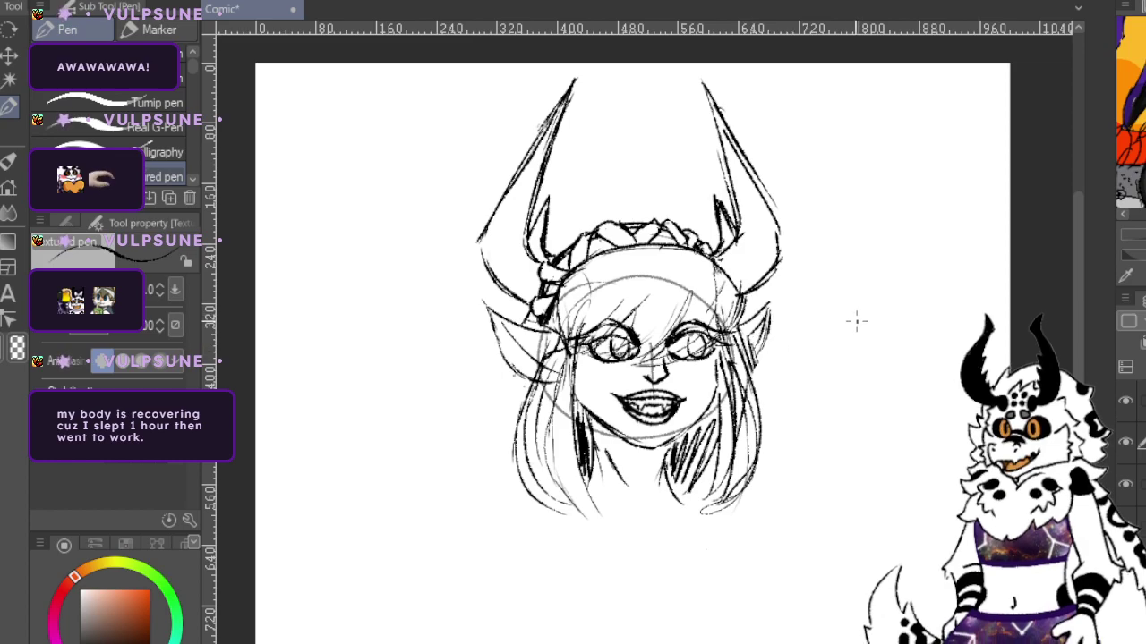
# Erase the right ear and redraw it larger with a curved outer edge and a pointed tip.
pyautogui.press('b')
pyautogui.press('e')
pyautogui.moveTo(780, 317); pyautogui.dragTo(764, 344)
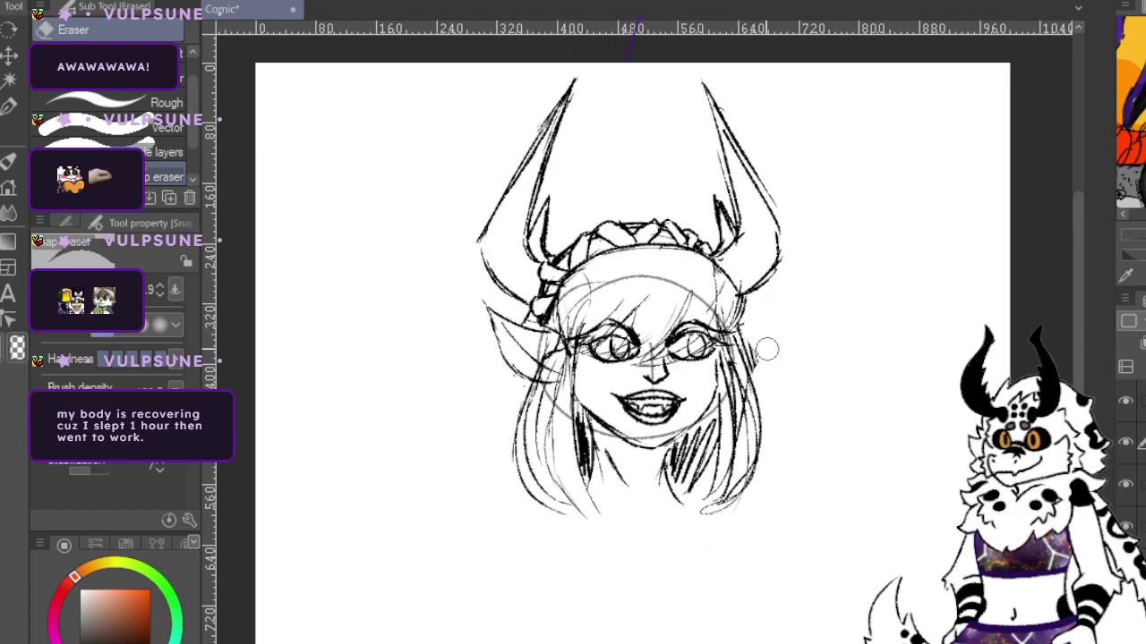
pyautogui.press('p')
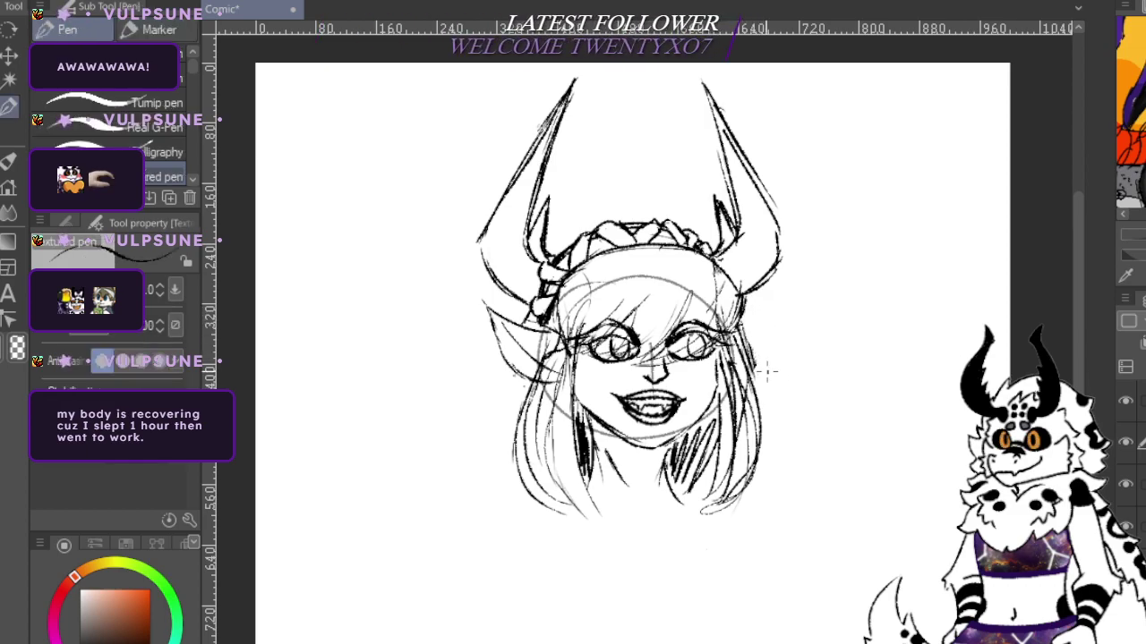
pyautogui.press('e')
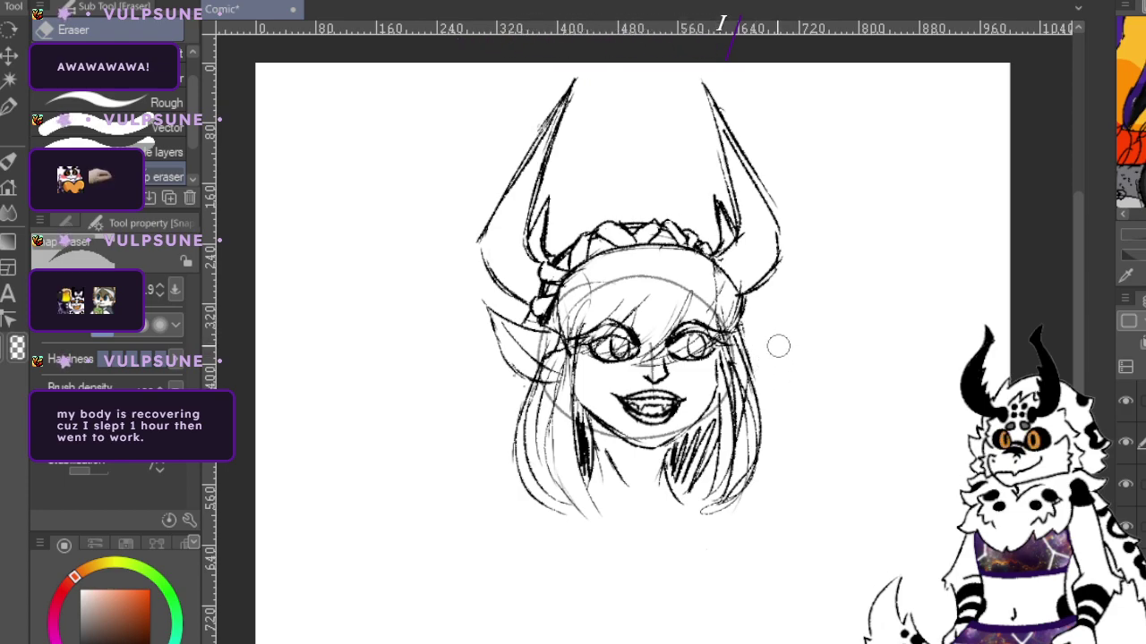
pyautogui.press('p')
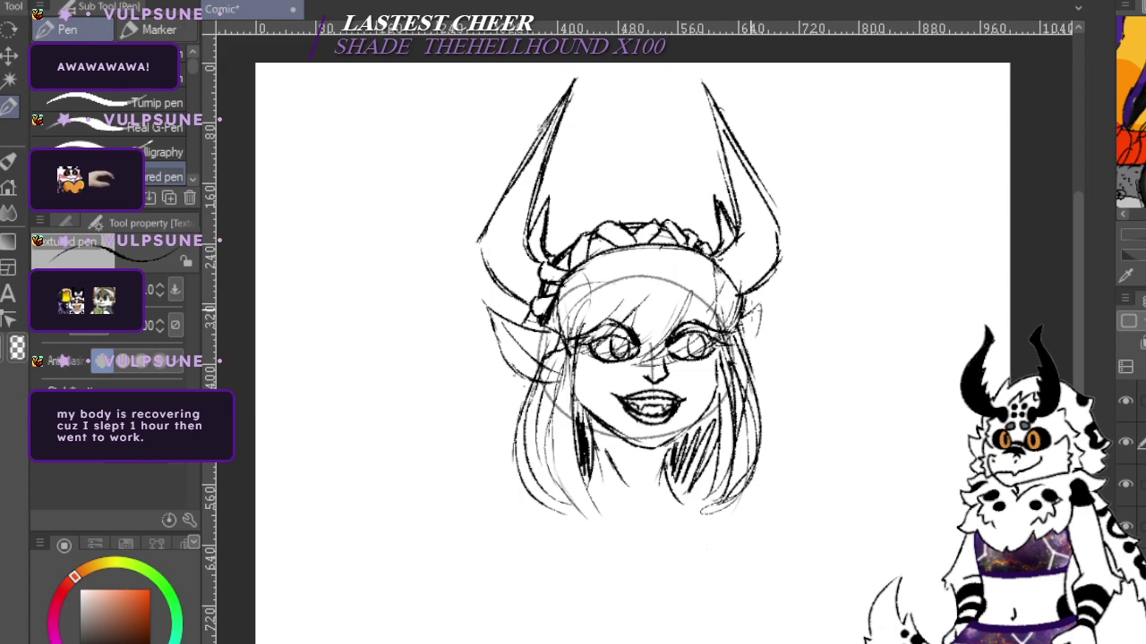
pyautogui.press('e')
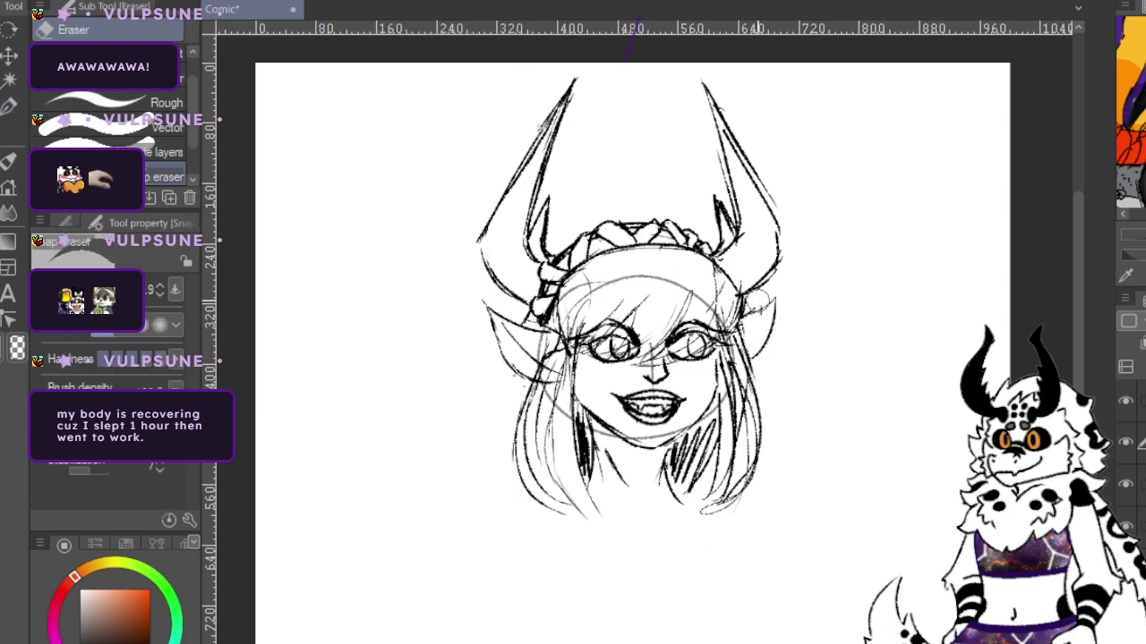
pyautogui.press('p')
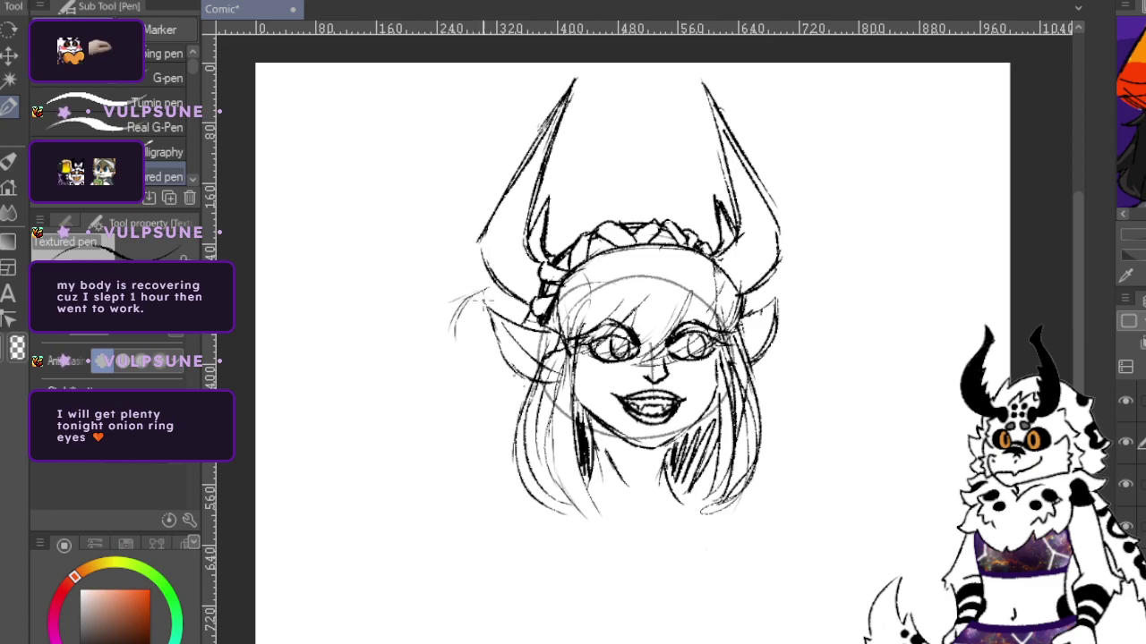
pyautogui.moveTo(447, 336)
pyautogui.mouseDown()
pyautogui.moveTo(482, 335)
pyautogui.moveTo(490, 387)
pyautogui.mouseUp()
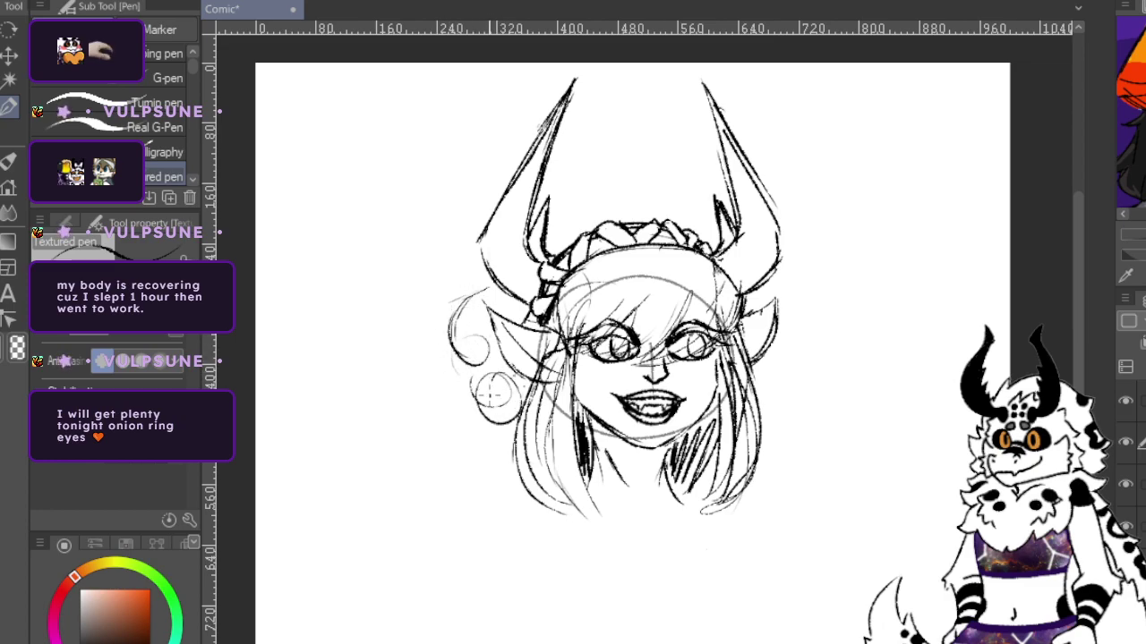
pyautogui.hotkey('ctrl', 'z')
pyautogui.hotkey('ctrl', 'z')
pyautogui.hotkey('ctrl', 'z')
pyautogui.hotkey('ctrl', 'z')
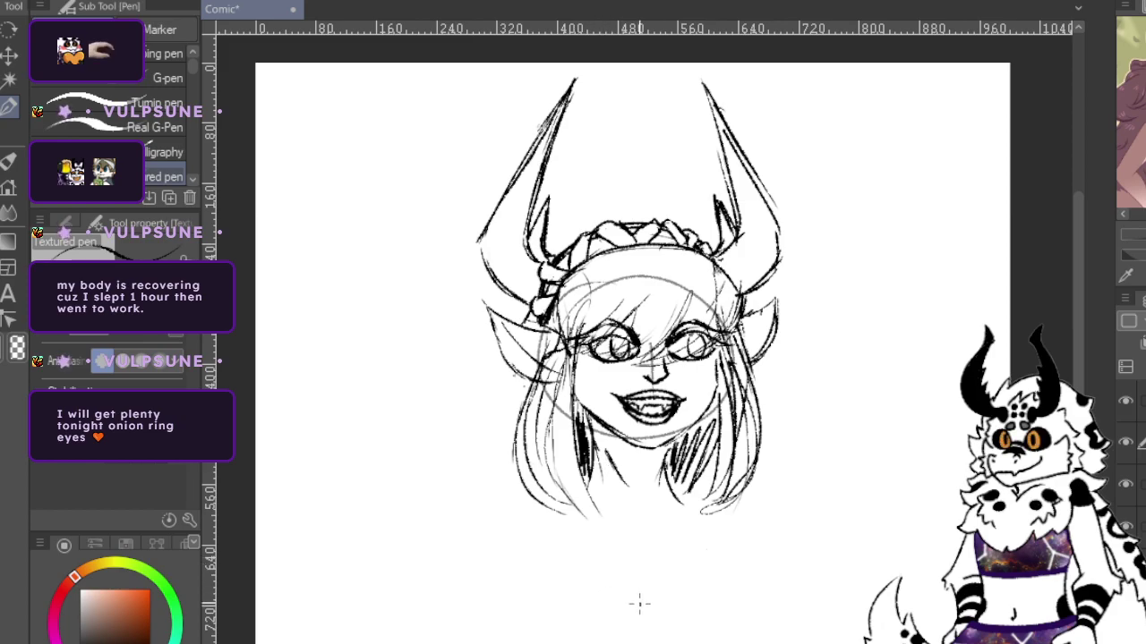
# Draw two shoulder lines sloping outward from beneath the hair on both sides.
pyautogui.scroll(-3, 1076, 326)
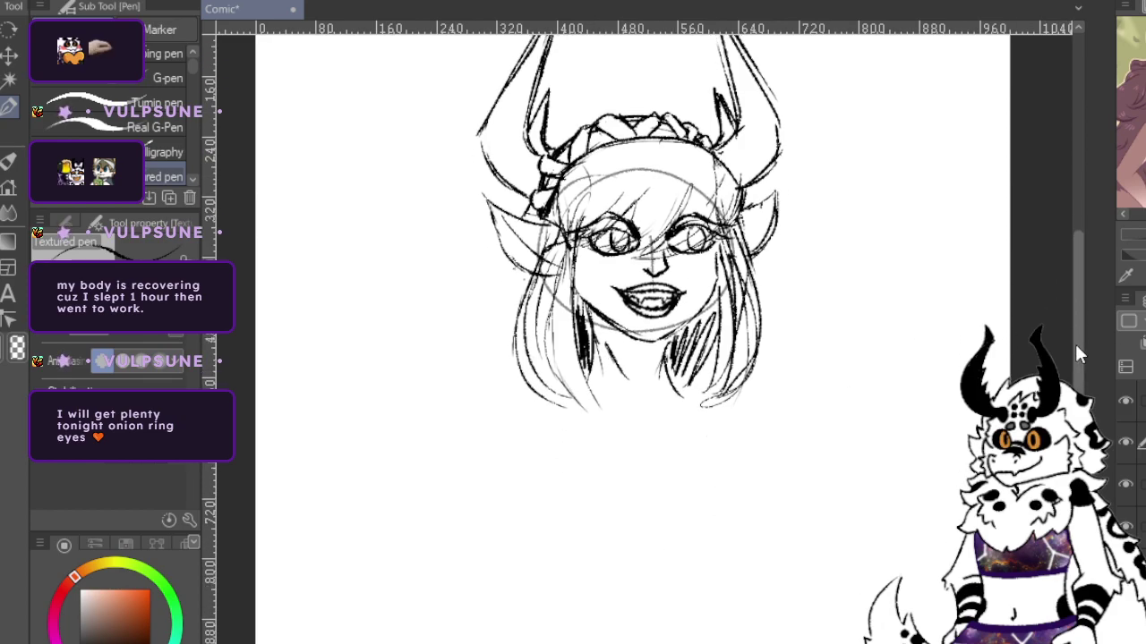
pyautogui.moveTo(541, 414); pyautogui.dragTo(473, 435)
pyautogui.moveTo(700, 412); pyautogui.dragTo(767, 438)
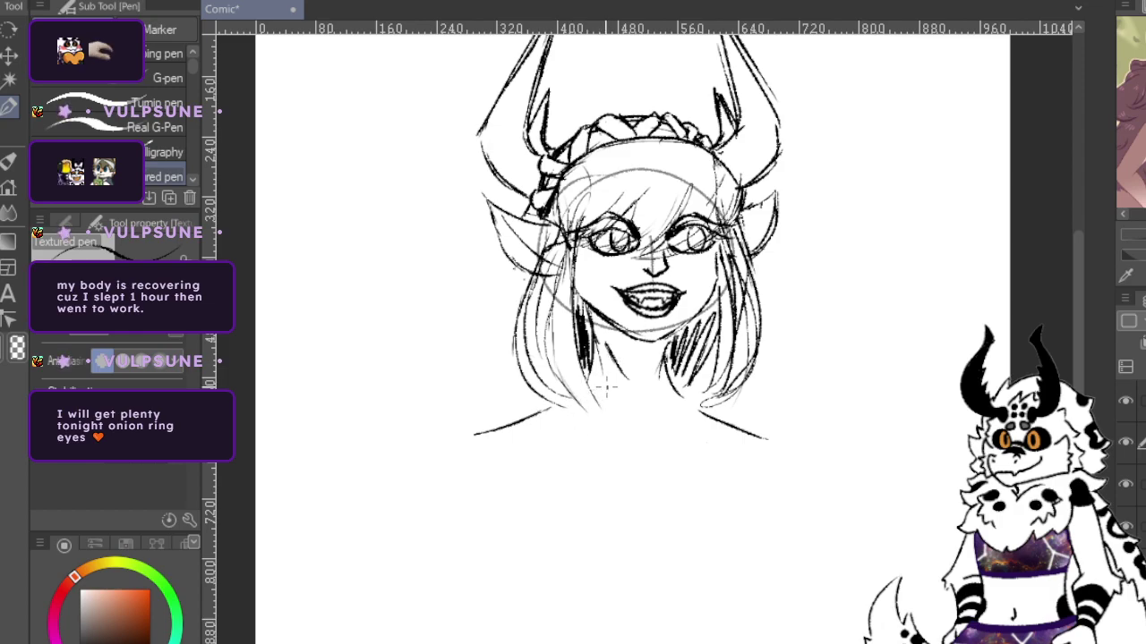
# Sketch a pointed shirt collar around the neck with two flaps meeting at the centre.
pyautogui.moveTo(598, 367)
pyautogui.mouseDown()
pyautogui.moveTo(602, 417)
pyautogui.moveTo(606, 399)
pyautogui.mouseUp()
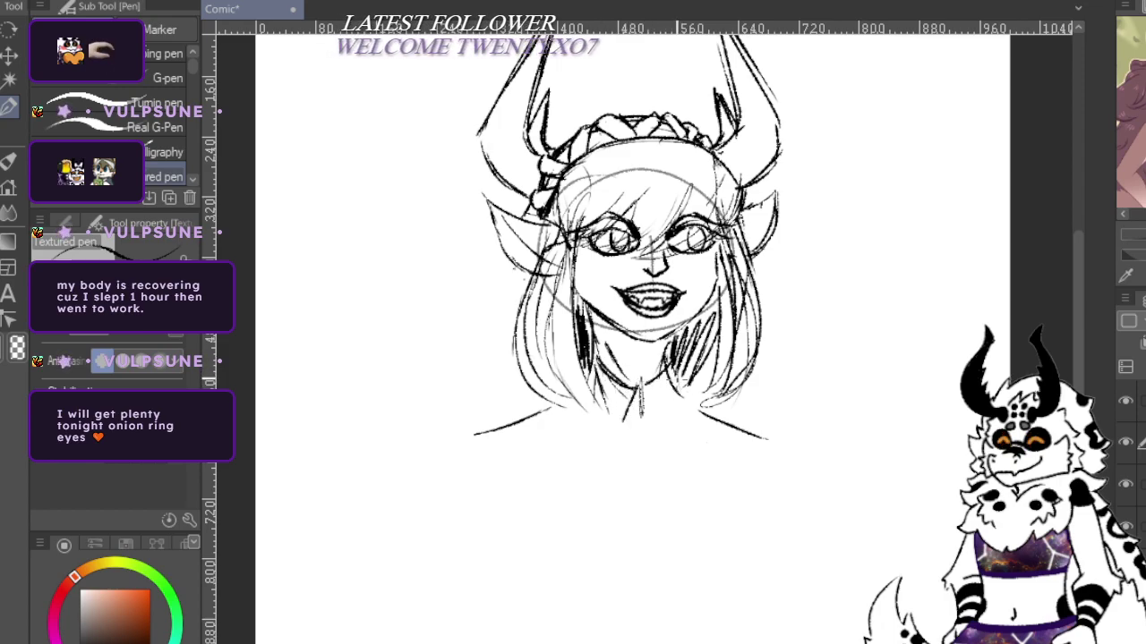
pyautogui.moveTo(651, 414); pyautogui.dragTo(683, 381)
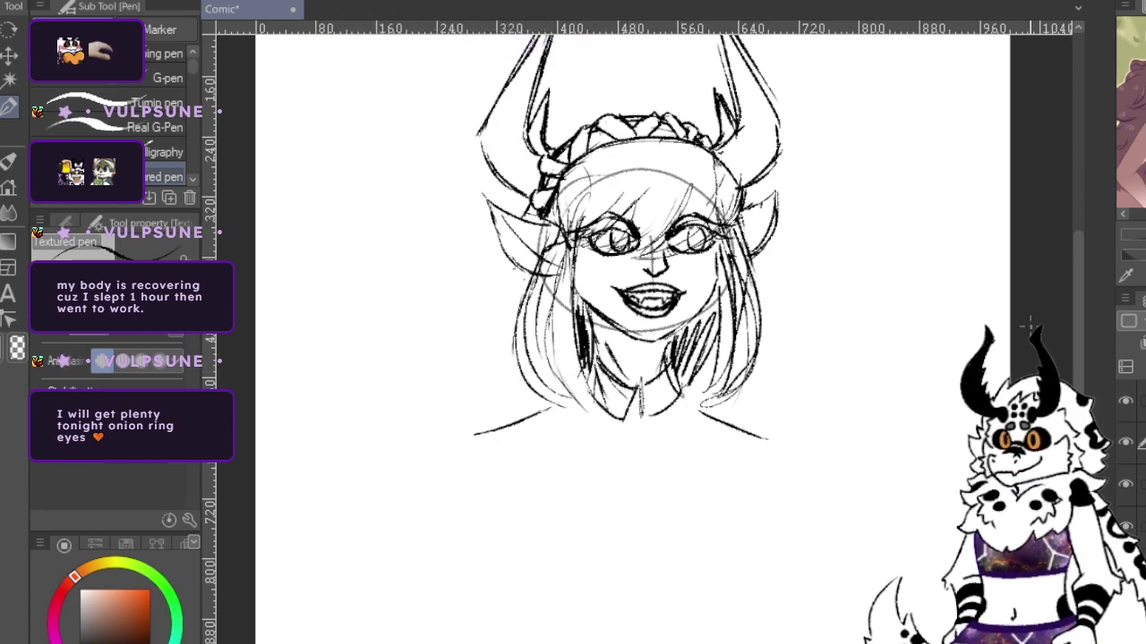
pyautogui.scroll(-2, 639, 463)
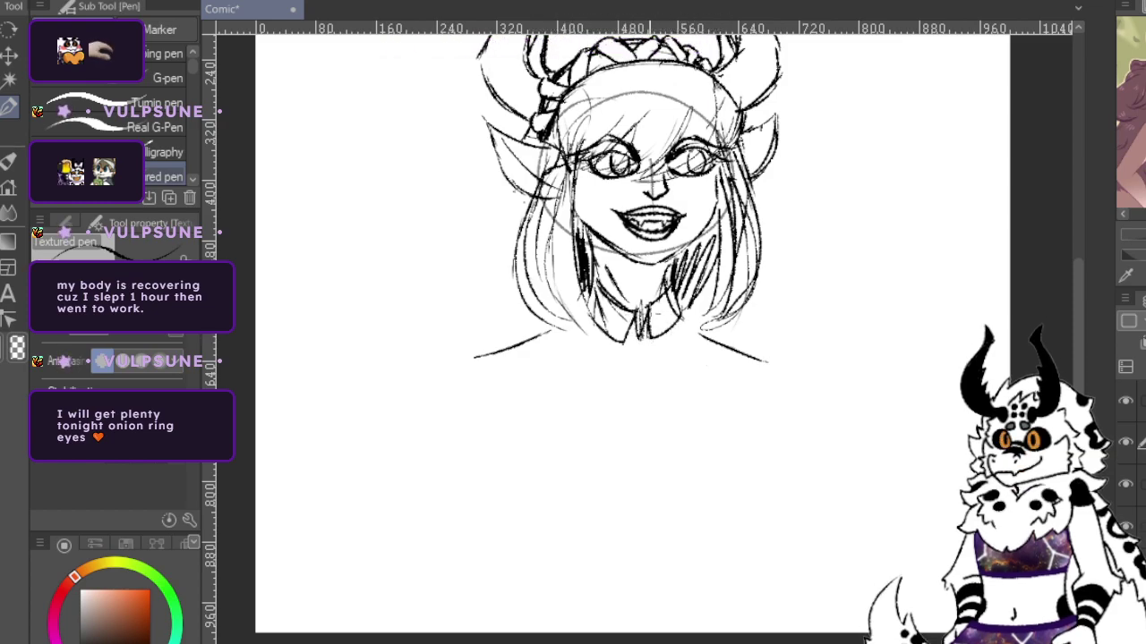
pyautogui.moveTo(648, 339); pyautogui.dragTo(682, 319)
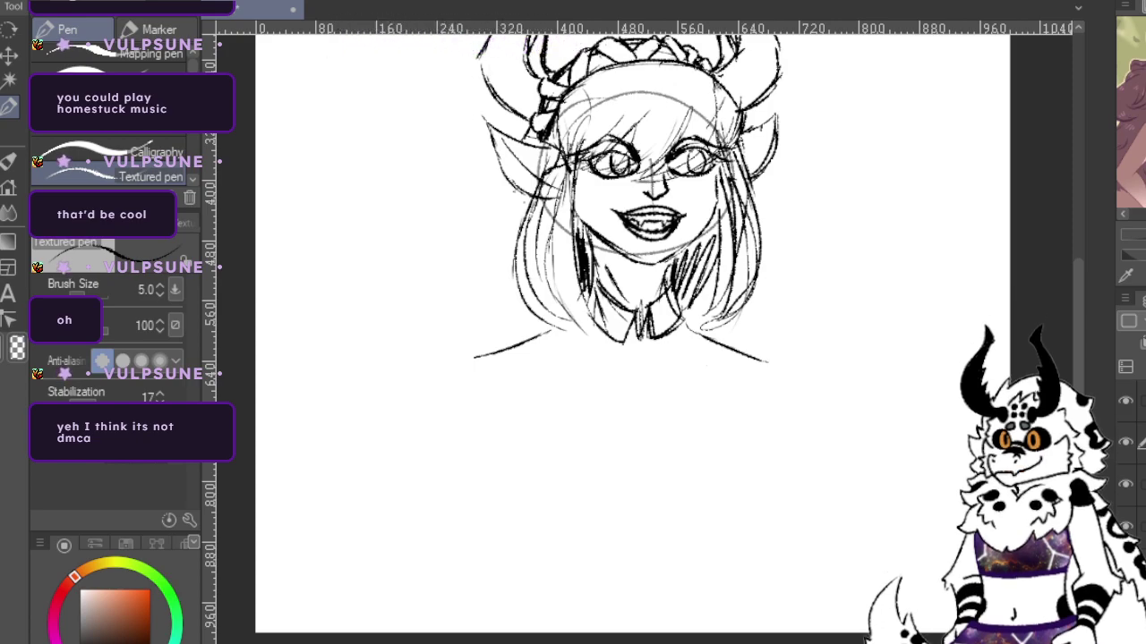
# Try a curved neckline hanging from shoulder to shoulder below the collar.
pyautogui.scroll(-5, 814, 307)
pyautogui.scroll(4, 854, 176)
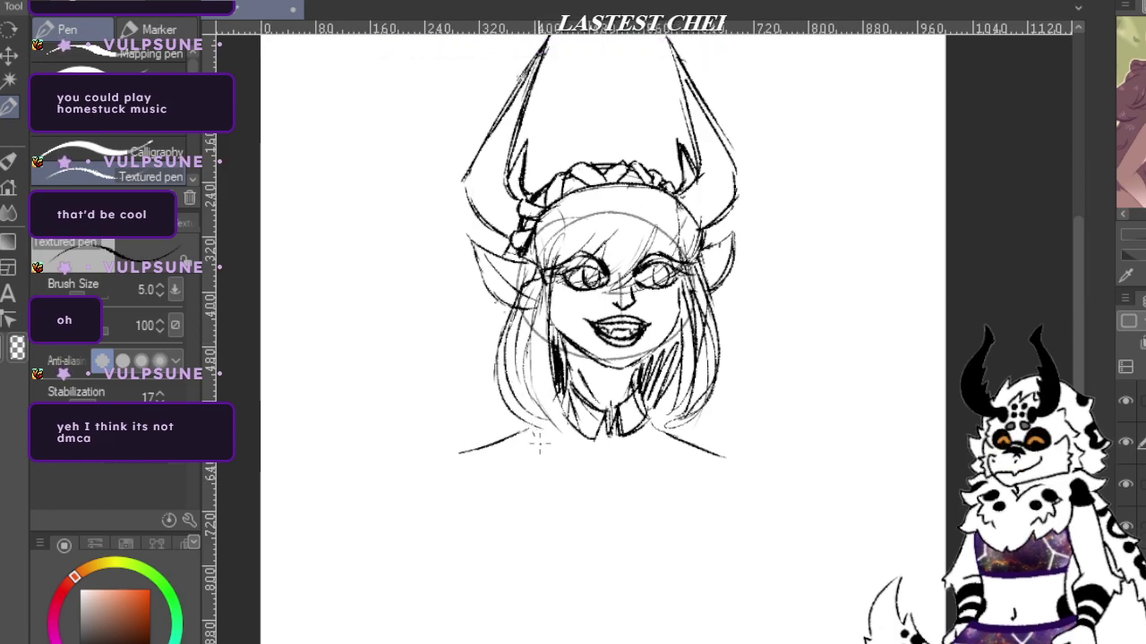
pyautogui.moveTo(535, 437); pyautogui.dragTo(543, 462)
pyautogui.moveTo(557, 449); pyautogui.dragTo(602, 482)
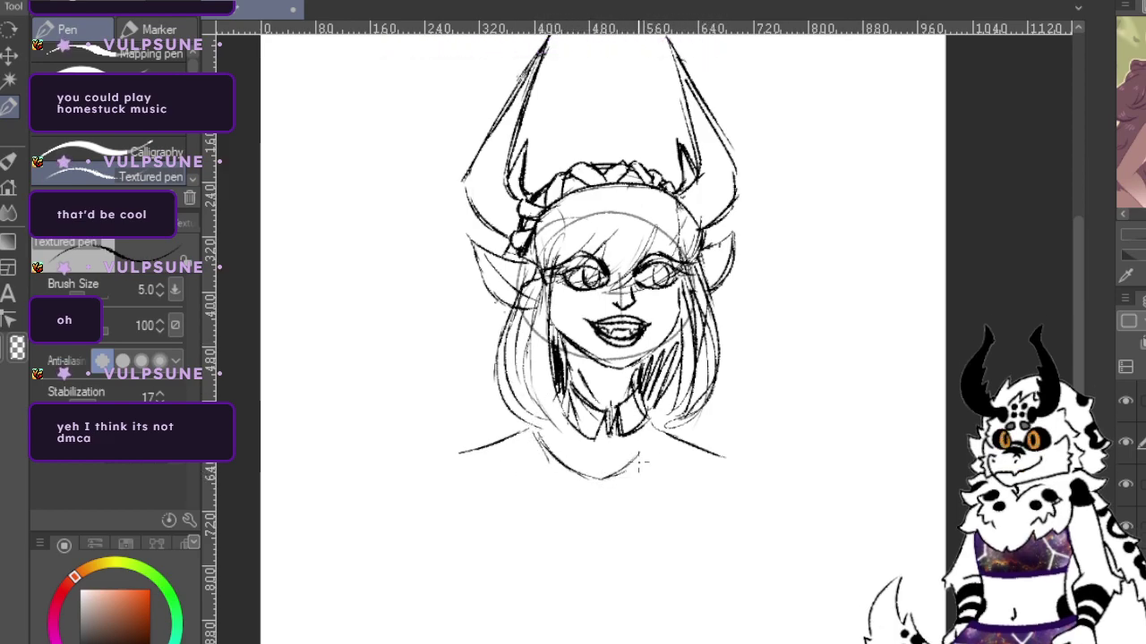
pyautogui.moveTo(655, 446); pyautogui.dragTo(601, 479)
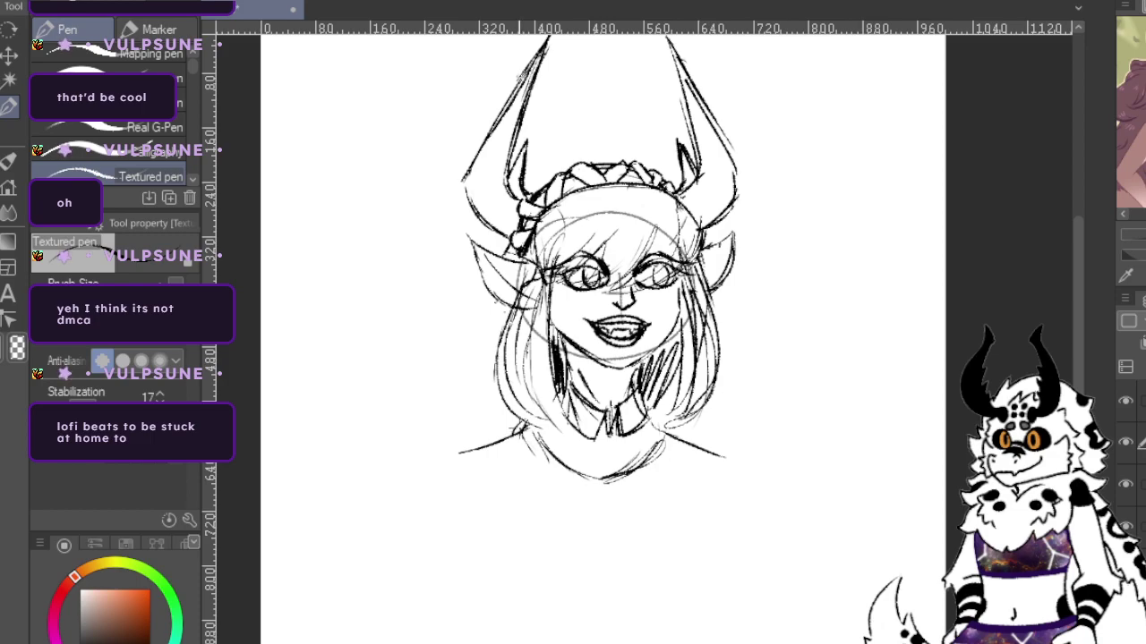
# Thicken the curved neckline into a wide band and divide it with short cross strokes.
pyautogui.moveTo(522, 442)
pyautogui.mouseDown()
pyautogui.moveTo(578, 489)
pyautogui.moveTo(613, 497)
pyautogui.moveTo(668, 462)
pyautogui.moveTo(666, 447)
pyautogui.moveTo(637, 480)
pyautogui.mouseUp()
pyautogui.moveTo(549, 438)
pyautogui.mouseDown()
pyautogui.moveTo(590, 476)
pyautogui.moveTo(626, 468)
pyautogui.moveTo(608, 467)
pyautogui.mouseUp()
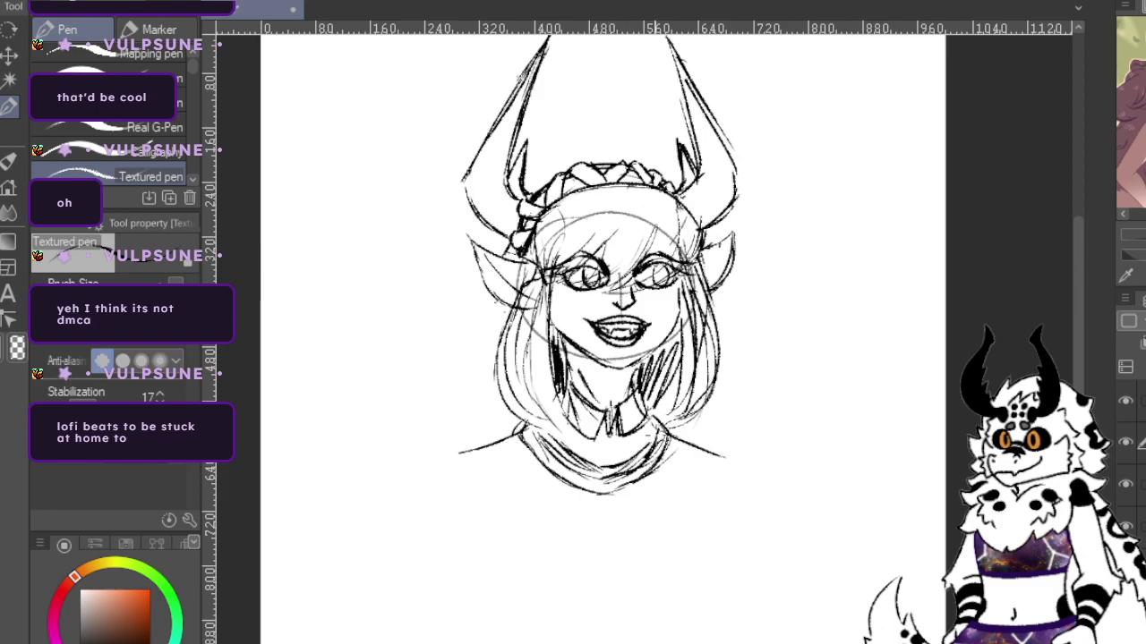
pyautogui.moveTo(542, 435)
pyautogui.mouseDown()
pyautogui.moveTo(592, 493)
pyautogui.moveTo(616, 492)
pyautogui.moveTo(645, 481)
pyautogui.mouseUp()
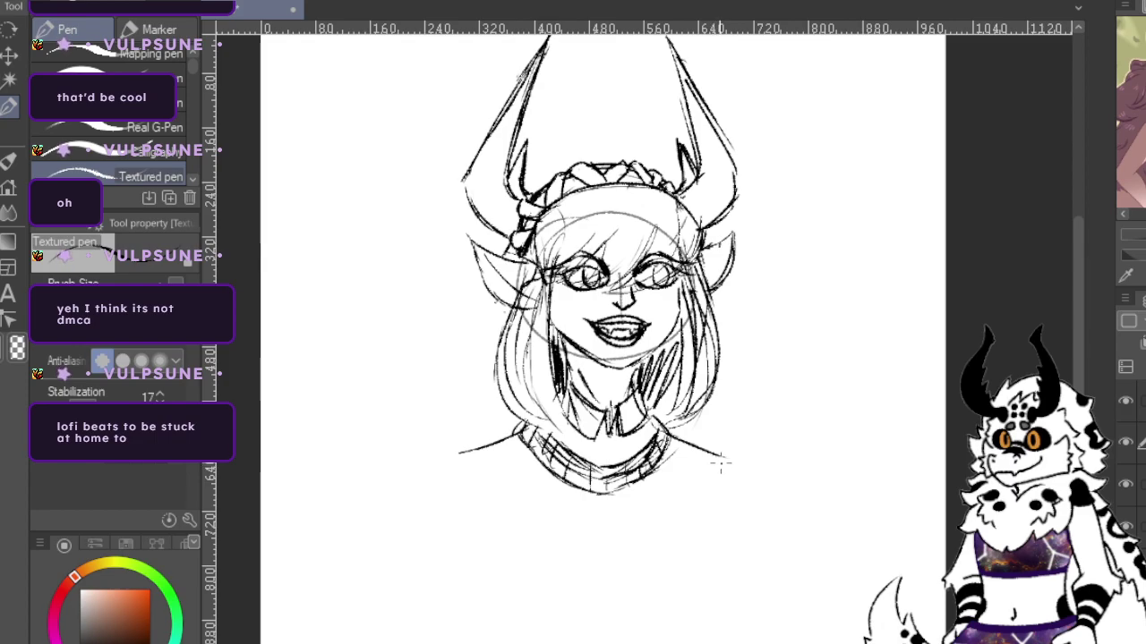
pyautogui.press('b')
pyautogui.press('e')
pyautogui.press('p')
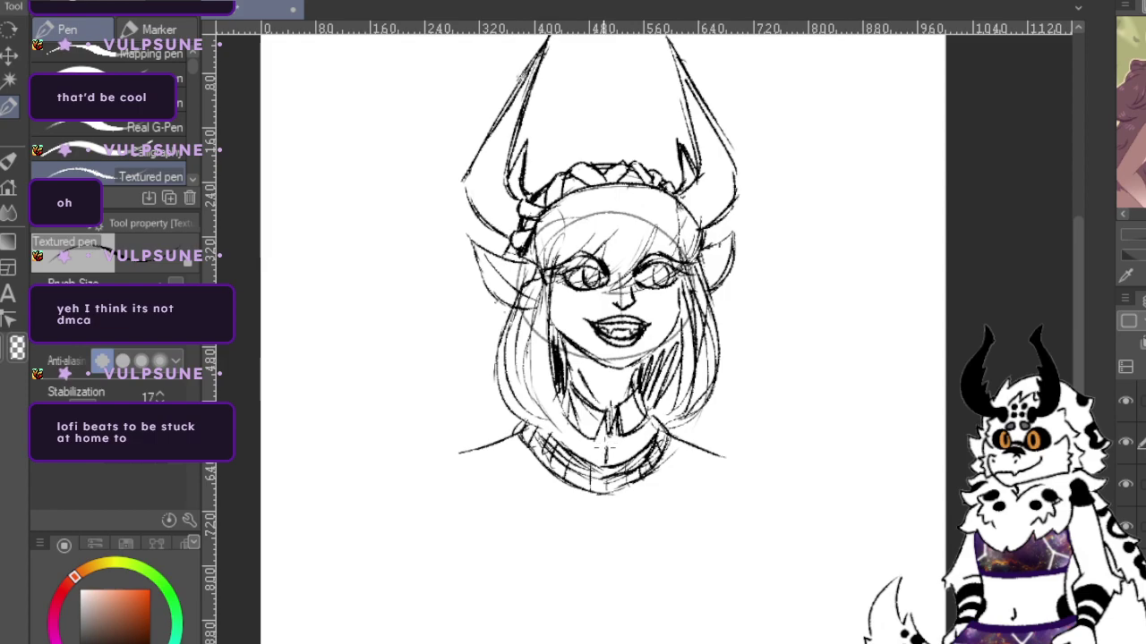
pyautogui.press('b')
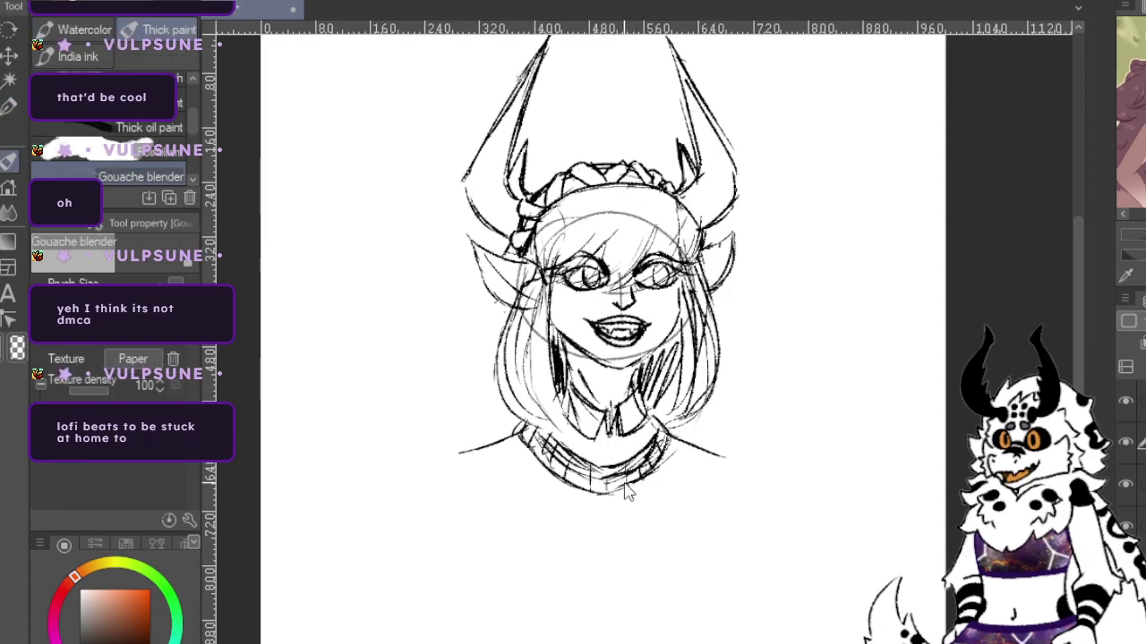
# Undo all strokes of the curved neckline band, keeping the collar and shoulder lines, and return to the textured pen.
pyautogui.hotkey('ctrl', 'z')
pyautogui.hotkey('ctrl', 'z')
pyautogui.hotkey('ctrl', 'z')
pyautogui.hotkey('ctrl', 'z')
pyautogui.hotkey('ctrl', 'z')
pyautogui.hotkey('ctrl', 'z')
pyautogui.hotkey('ctrl', 'z')
pyautogui.hotkey('ctrl', 'z')
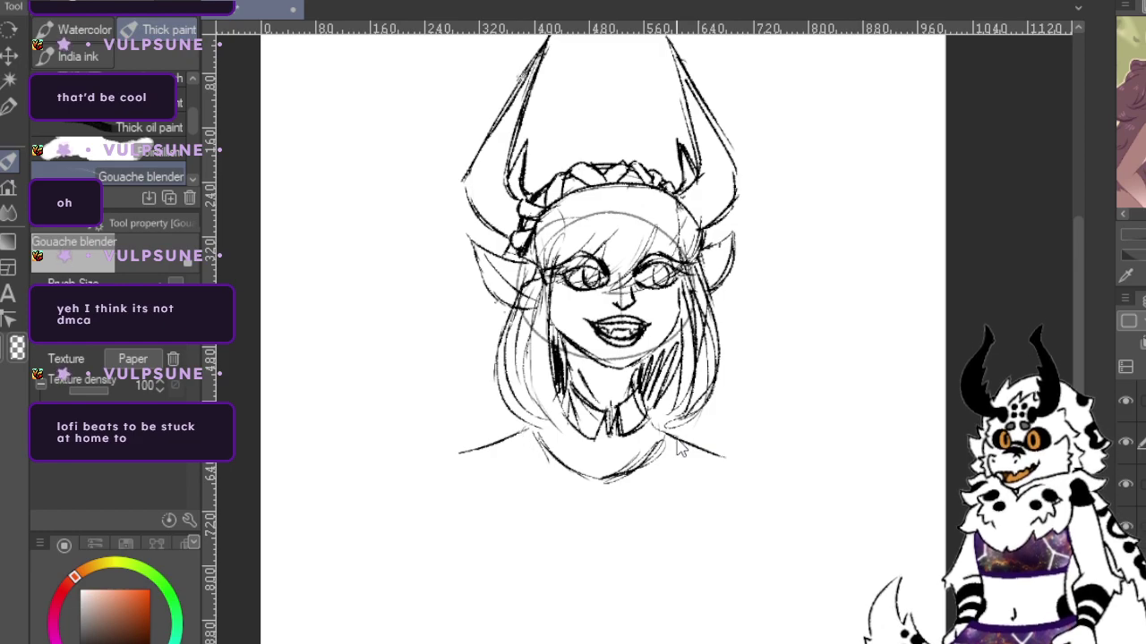
pyautogui.hotkey('ctrl', 'z')
pyautogui.hotkey('ctrl', 'z')
pyautogui.hotkey('ctrl', 'z')
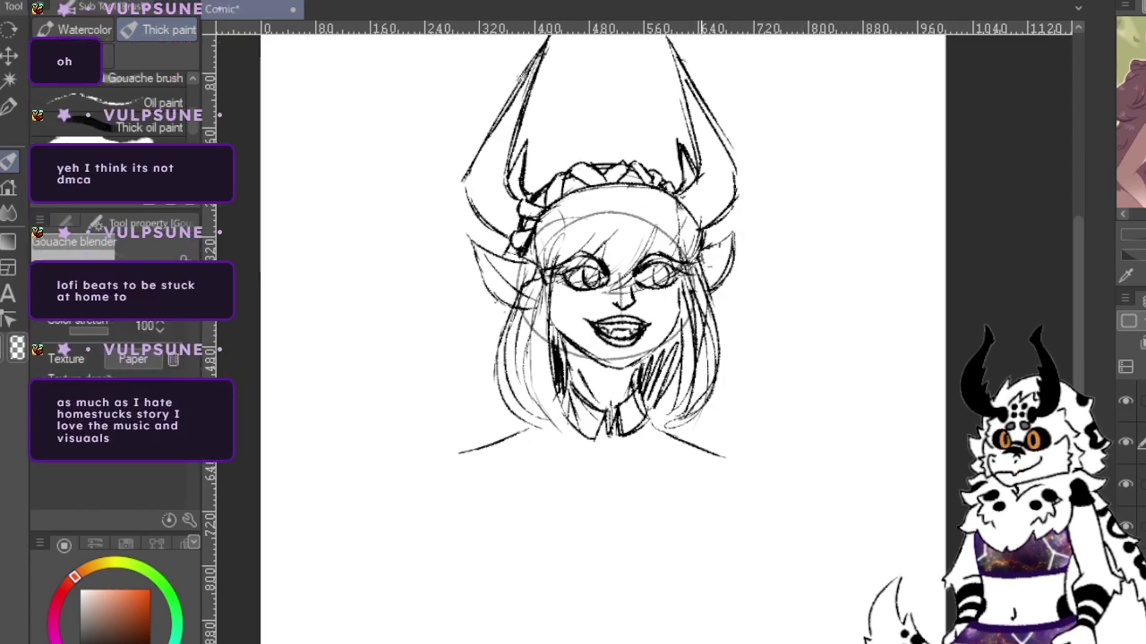
pyautogui.press('p')
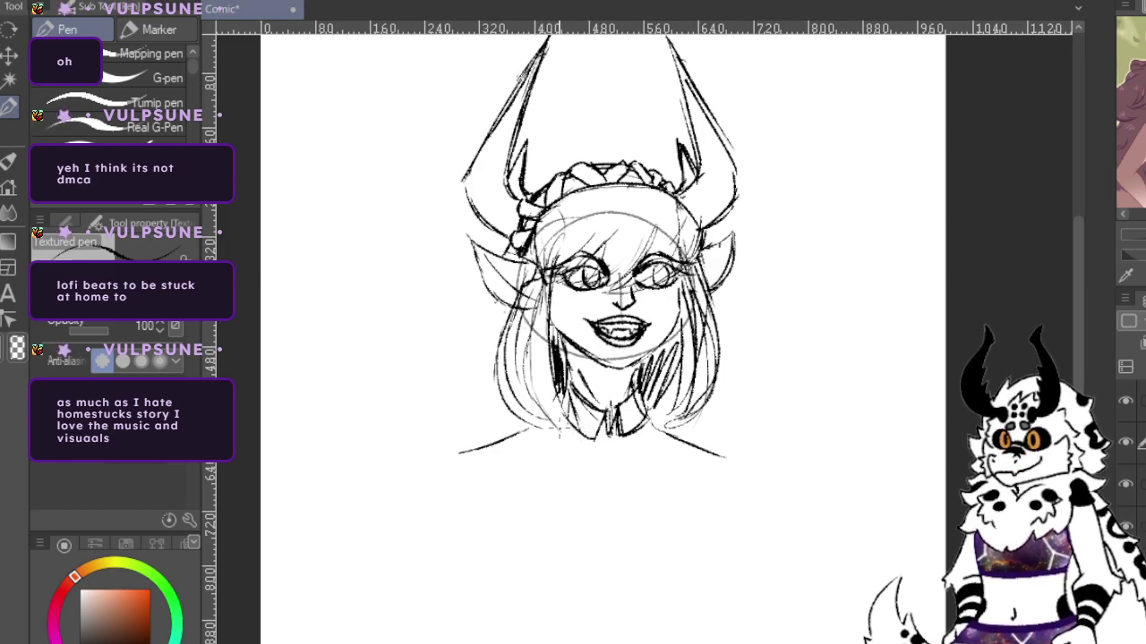
# Sketch a ribbed sweater neckline under the shirt collar, with short rib strokes between two curved edges.
pyautogui.moveTo(564, 437); pyautogui.dragTo(560, 453)
pyautogui.moveTo(572, 439); pyautogui.dragTo(580, 461)
pyautogui.moveTo(593, 445)
pyautogui.mouseDown()
pyautogui.moveTo(593, 462)
pyautogui.moveTo(607, 462)
pyautogui.mouseUp()
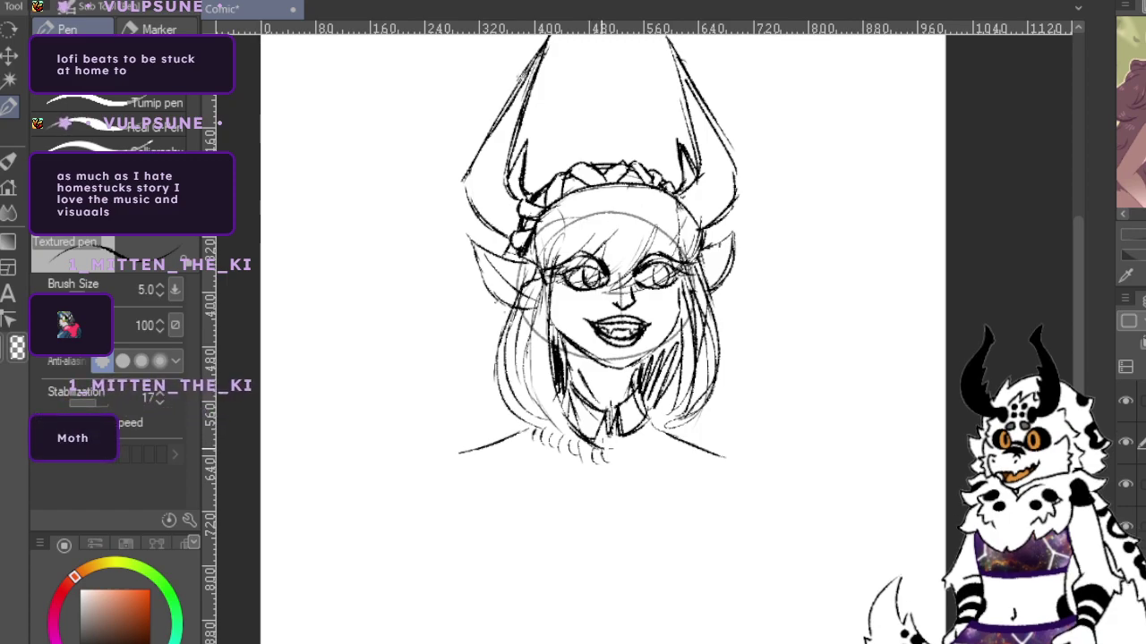
pyautogui.moveTo(604, 449); pyautogui.dragTo(644, 428)
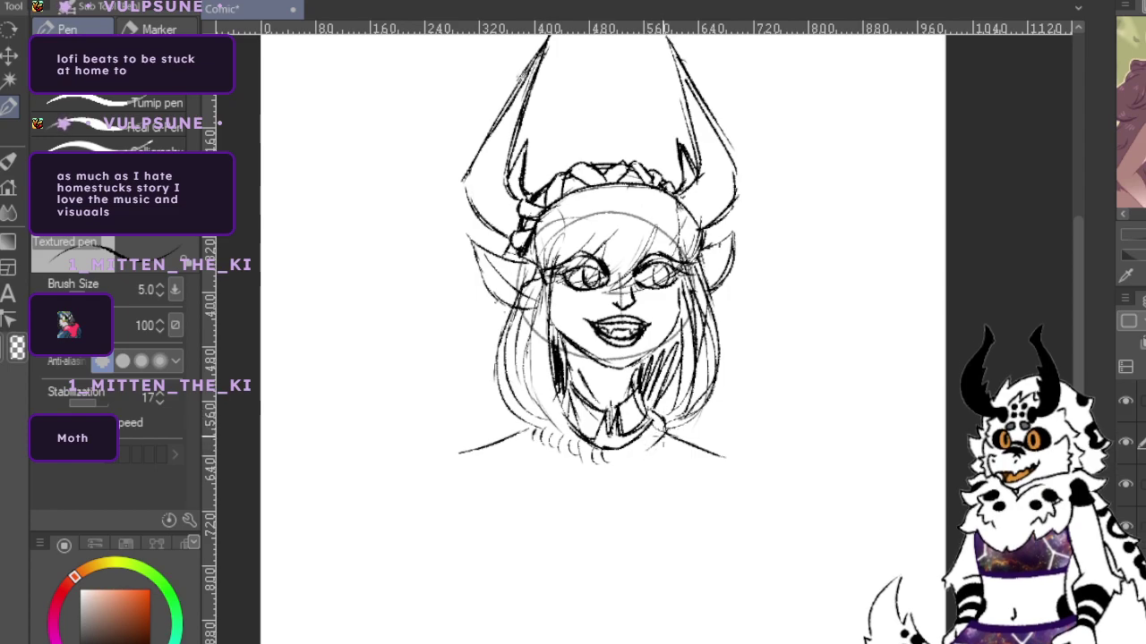
pyautogui.moveTo(588, 455)
pyautogui.mouseDown()
pyautogui.moveTo(557, 433)
pyautogui.moveTo(566, 442)
pyautogui.moveTo(579, 379)
pyautogui.moveTo(620, 465)
pyautogui.moveTo(646, 440)
pyautogui.mouseUp()
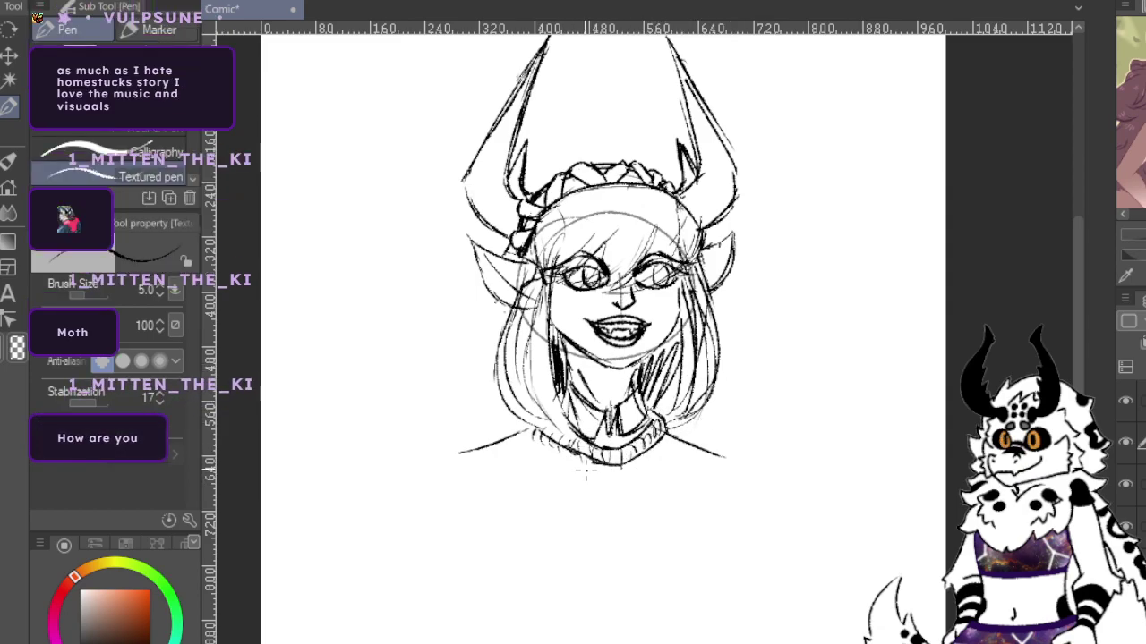
pyautogui.moveTo(533, 441)
pyautogui.mouseDown()
pyautogui.moveTo(607, 479)
pyautogui.moveTo(666, 433)
pyautogui.mouseUp()
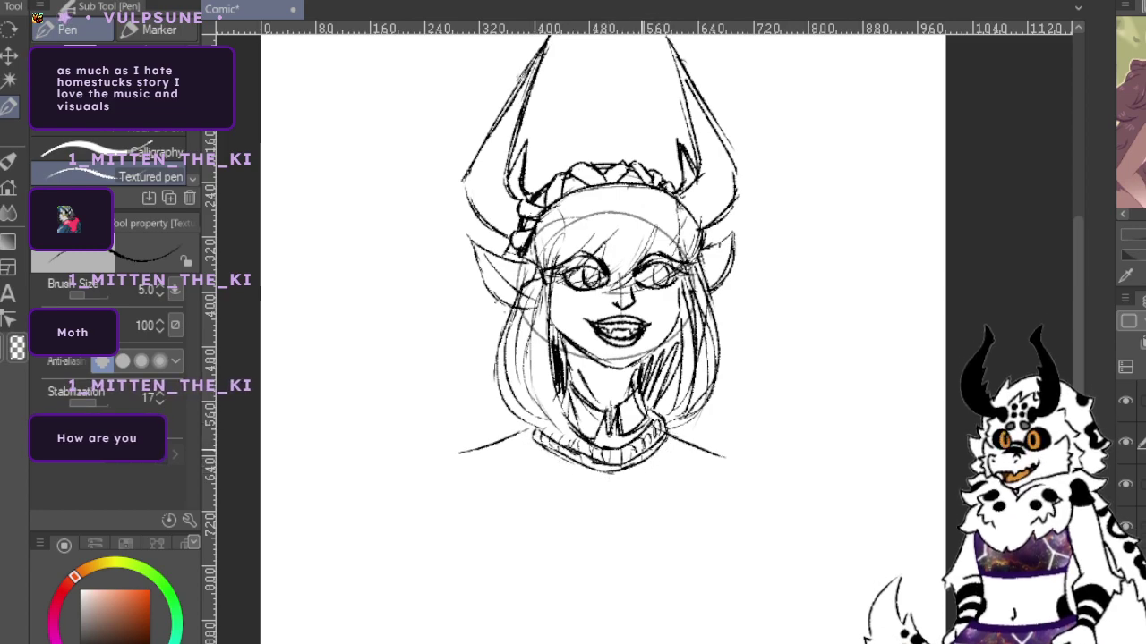
pyautogui.moveTo(540, 438); pyautogui.dragTo(522, 423)
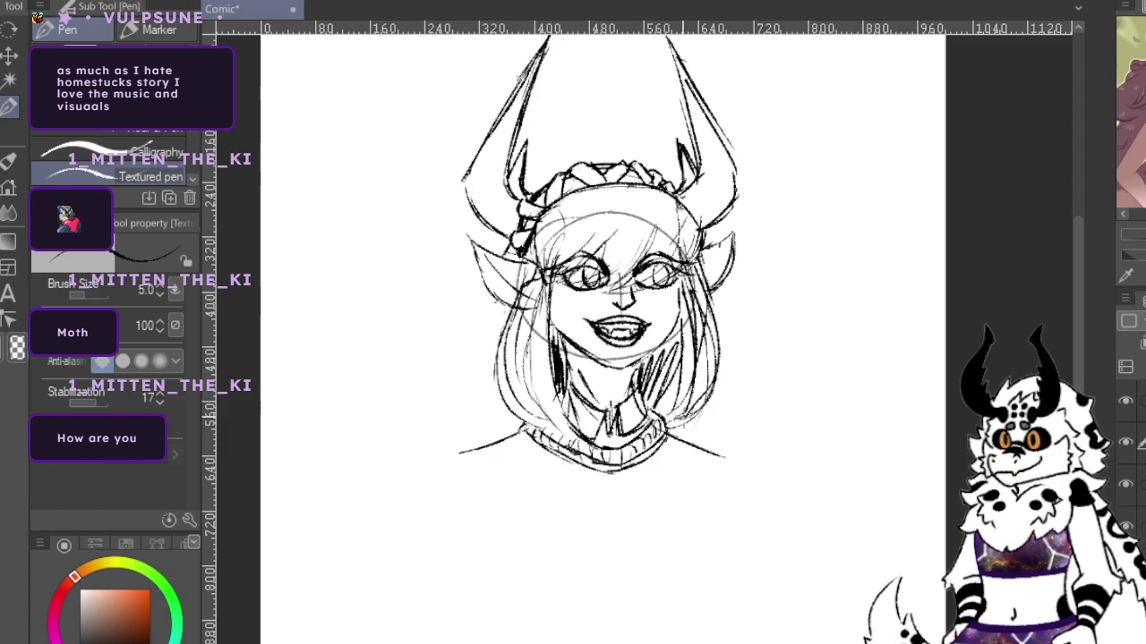
# Try extending both shoulder lines outward and down into the upper arms.
pyautogui.scroll(-2, 792, 380)
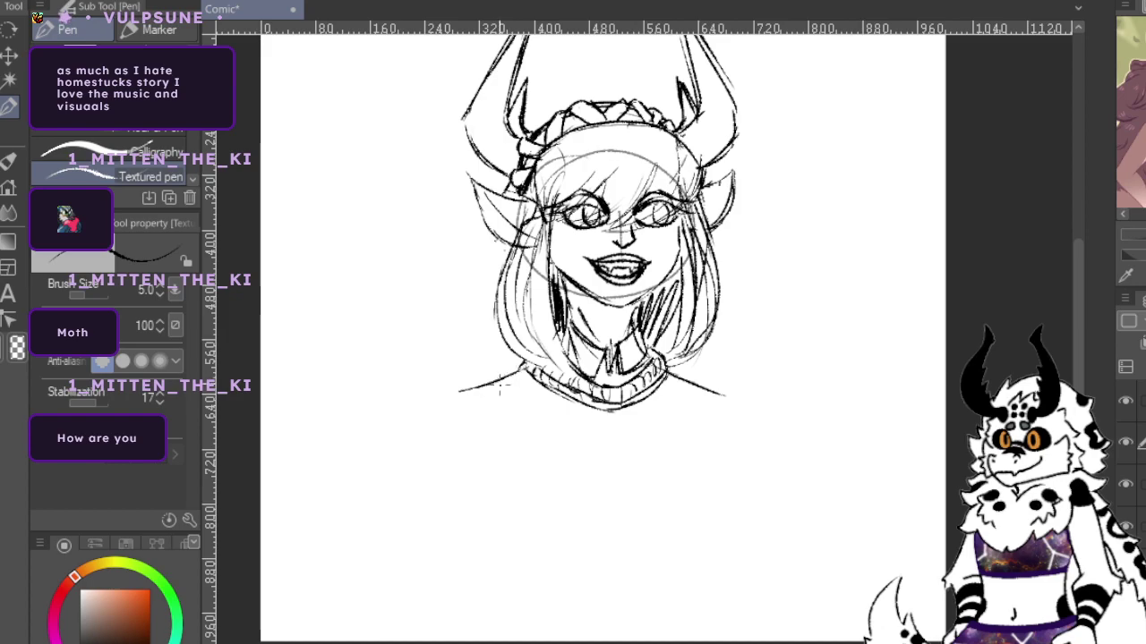
pyautogui.moveTo(466, 393); pyautogui.dragTo(426, 431)
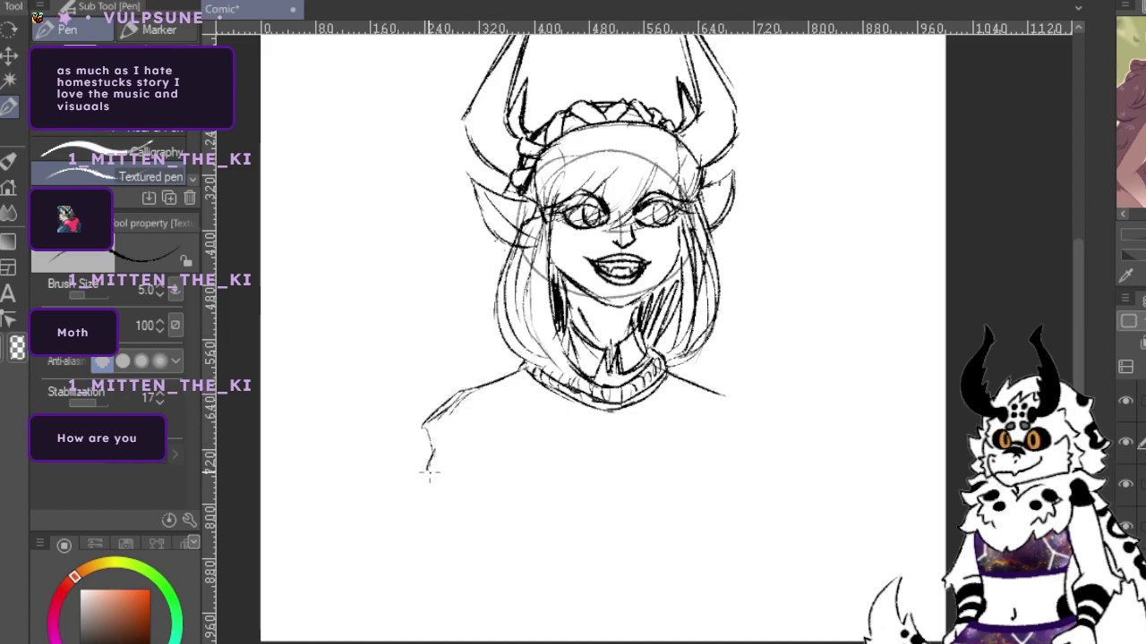
pyautogui.moveTo(693, 379)
pyautogui.mouseDown()
pyautogui.moveTo(763, 419)
pyautogui.moveTo(757, 446)
pyautogui.moveTo(775, 499)
pyautogui.mouseUp()
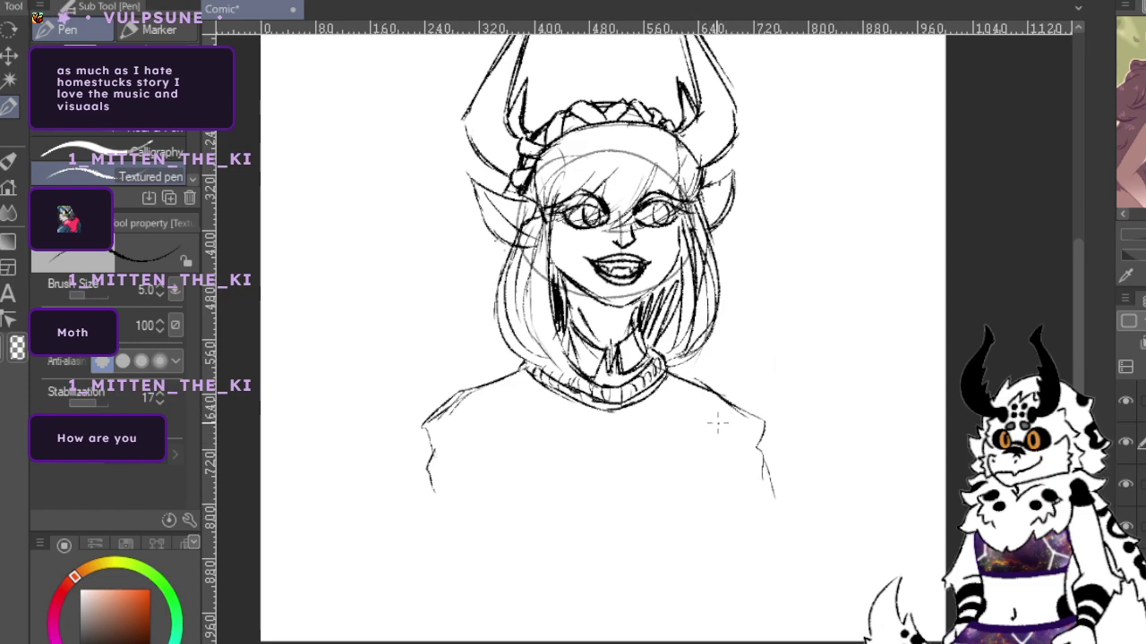
# Erase the upper-arm outlines and shorten the shoulder line on the character's right-hand side of the drawing.
pyautogui.press('e')
pyautogui.moveTo(782, 486)
pyautogui.mouseDown()
pyautogui.moveTo(824, 399)
pyautogui.moveTo(744, 462)
pyautogui.moveTo(714, 537)
pyautogui.moveTo(760, 490)
pyautogui.mouseUp()
pyautogui.moveTo(440, 407)
pyautogui.mouseDown()
pyautogui.moveTo(422, 440)
pyautogui.moveTo(430, 463)
pyautogui.mouseUp()
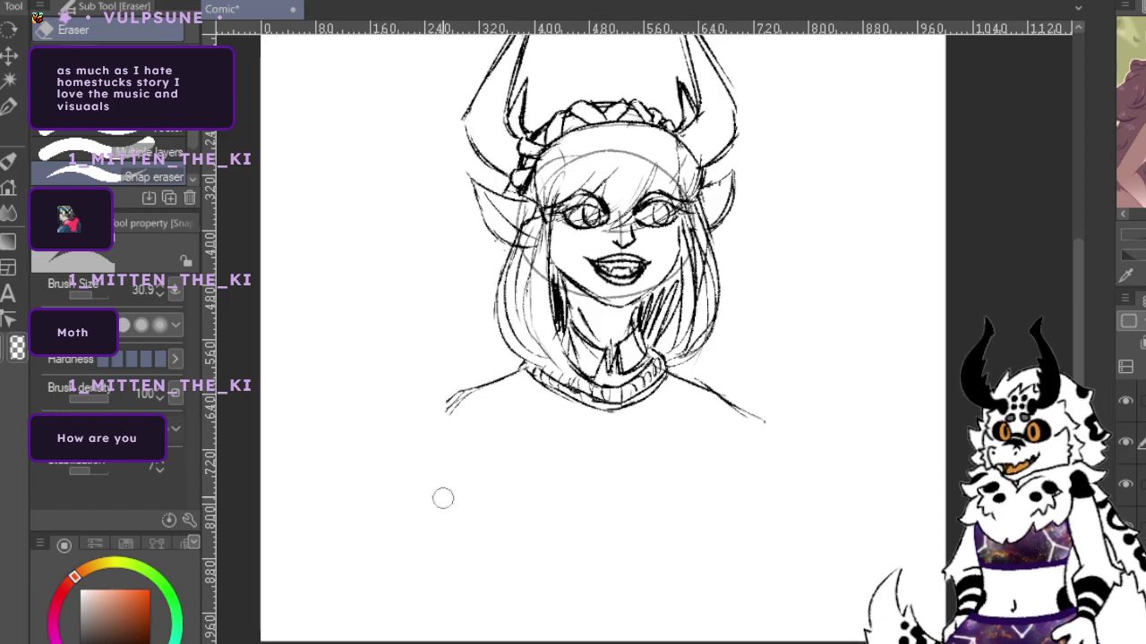
pyautogui.press('p')
pyautogui.press('e')
pyautogui.moveTo(768, 423); pyautogui.dragTo(712, 391)
pyautogui.press('p')
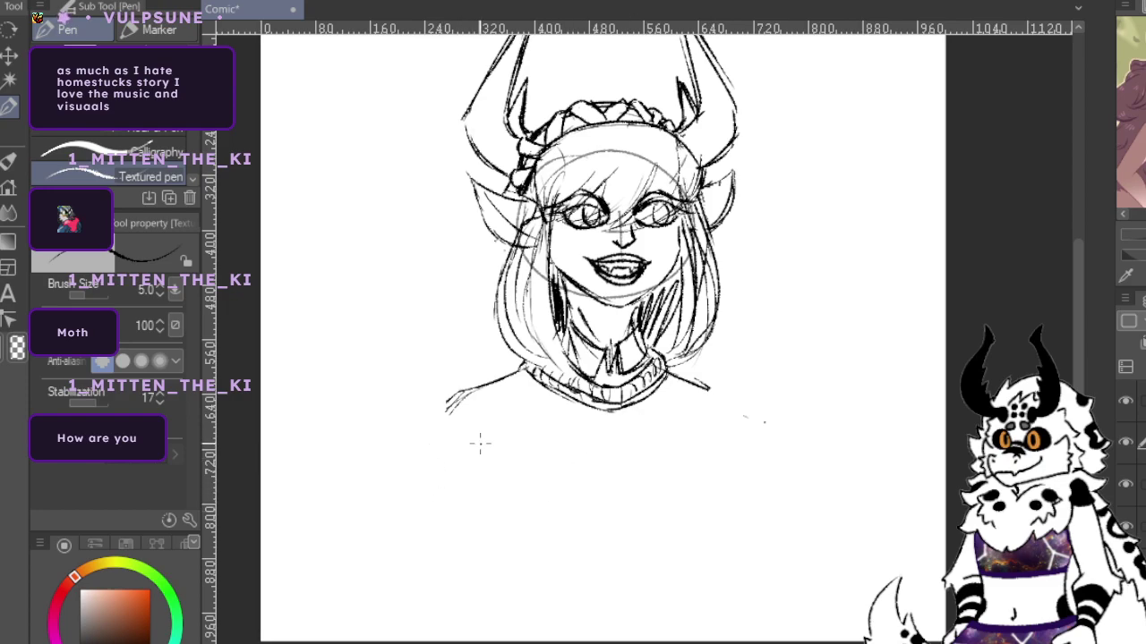
# Sketch an open-petalled flower with a curved stem beside the character and add strands to the nearby hair.
pyautogui.moveTo(796, 309)
pyautogui.mouseDown()
pyautogui.moveTo(770, 312)
pyautogui.moveTo(799, 346)
pyautogui.moveTo(806, 307)
pyautogui.moveTo(823, 329)
pyautogui.moveTo(798, 352)
pyautogui.moveTo(822, 323)
pyautogui.moveTo(843, 328)
pyautogui.moveTo(802, 351)
pyautogui.mouseUp()
pyautogui.moveTo(791, 301)
pyautogui.mouseDown()
pyautogui.moveTo(807, 322)
pyautogui.moveTo(836, 330)
pyautogui.moveTo(788, 333)
pyautogui.moveTo(772, 351)
pyautogui.moveTo(787, 366)
pyautogui.moveTo(820, 358)
pyautogui.moveTo(788, 376)
pyautogui.moveTo(721, 462)
pyautogui.moveTo(788, 373)
pyautogui.mouseUp()
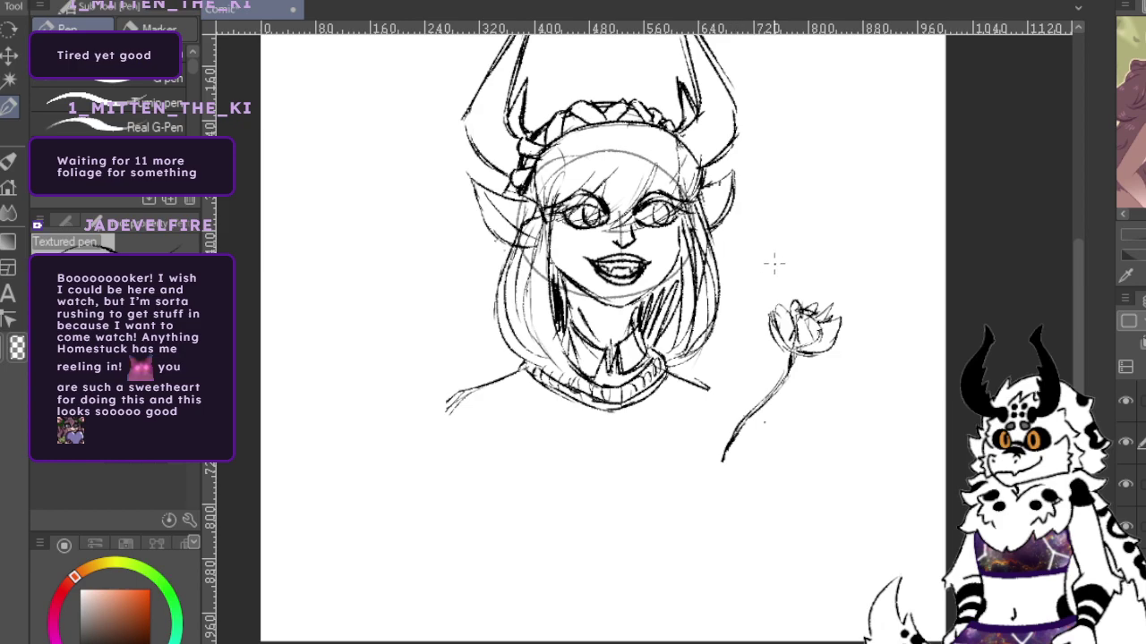
pyautogui.moveTo(688, 290); pyautogui.dragTo(667, 363)
pyautogui.moveTo(711, 322); pyautogui.dragTo(681, 367)
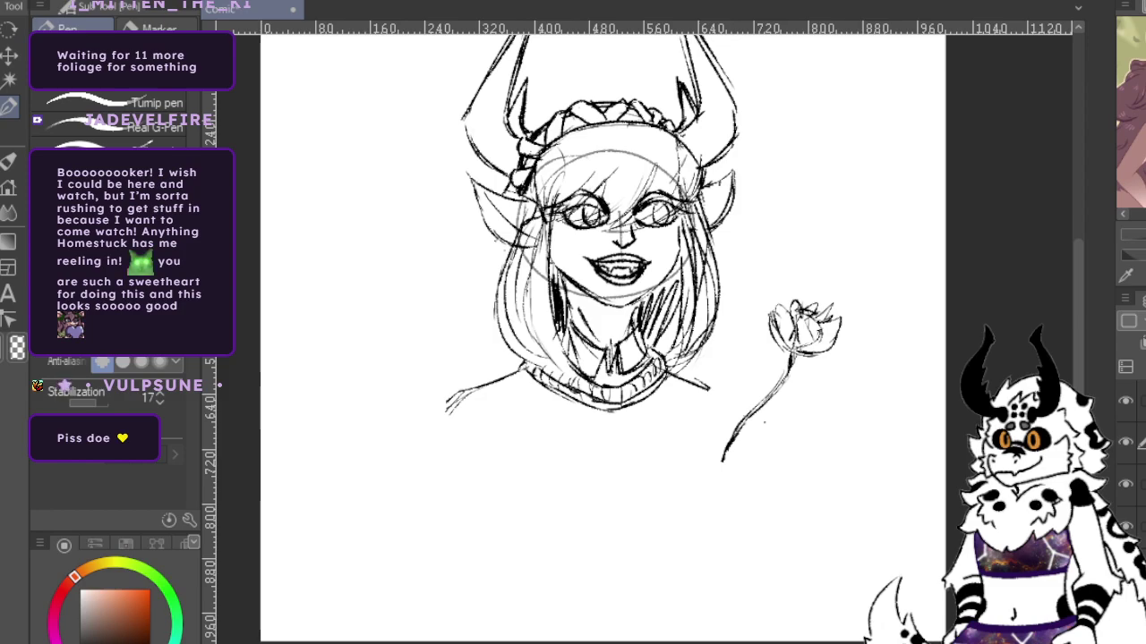
# Try a hand gripping the lower end of the flower stem.
pyautogui.scroll(-3, 689, 443)
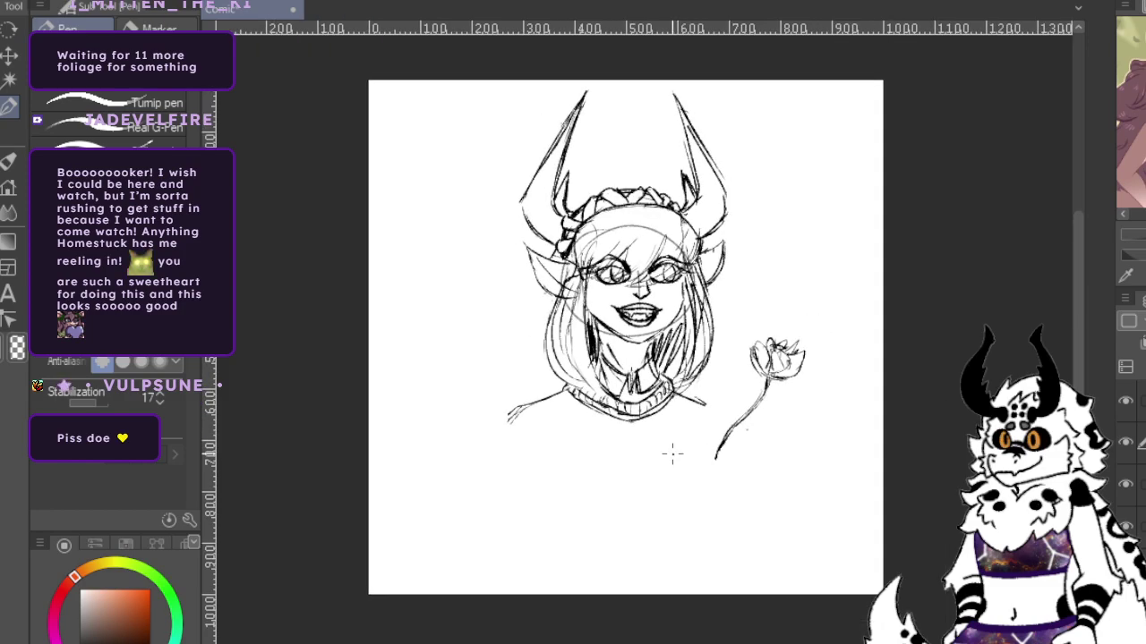
pyautogui.scroll(2, 673, 455)
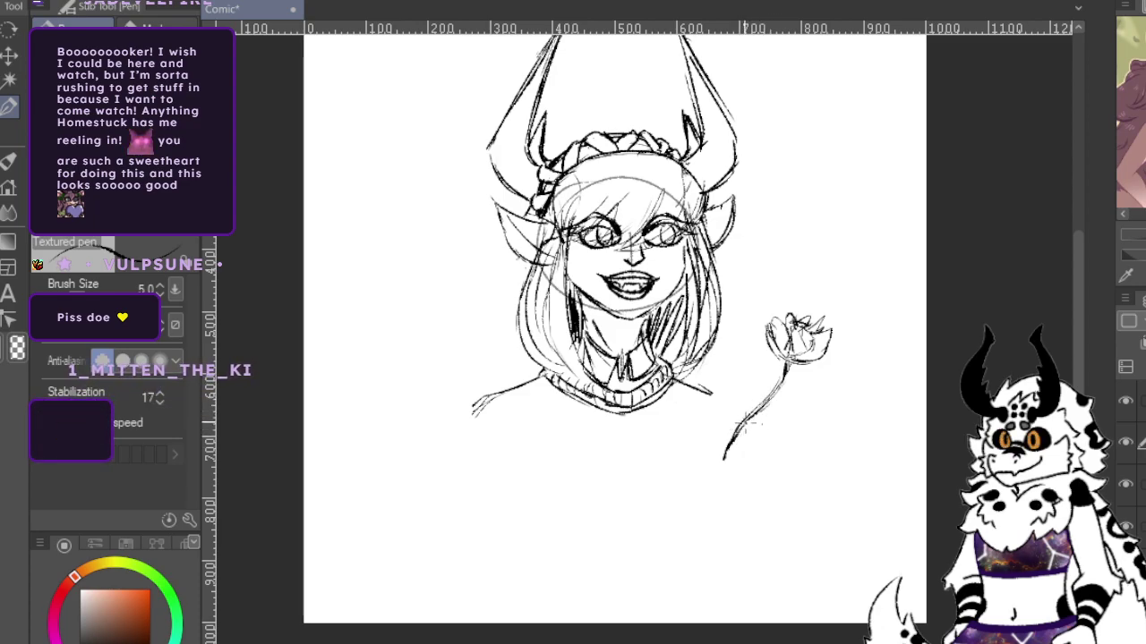
pyautogui.moveTo(743, 441); pyautogui.dragTo(777, 408)
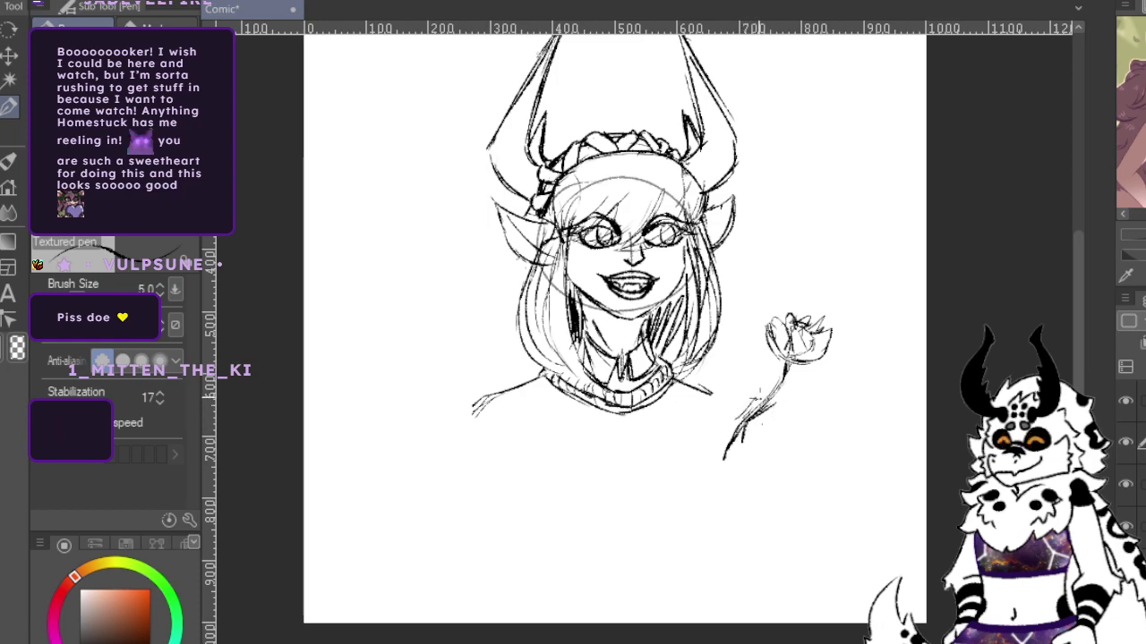
pyautogui.moveTo(743, 416)
pyautogui.mouseDown()
pyautogui.moveTo(713, 473)
pyautogui.moveTo(727, 494)
pyautogui.moveTo(756, 491)
pyautogui.mouseUp()
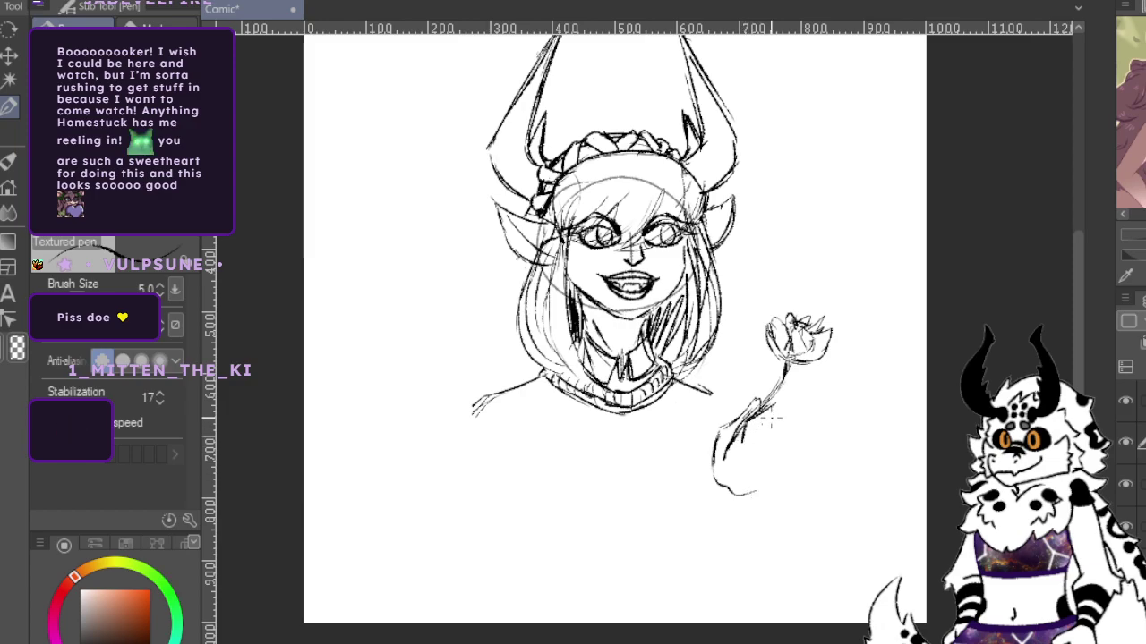
pyautogui.moveTo(775, 413)
pyautogui.mouseDown()
pyautogui.moveTo(745, 444)
pyautogui.moveTo(774, 431)
pyautogui.mouseUp()
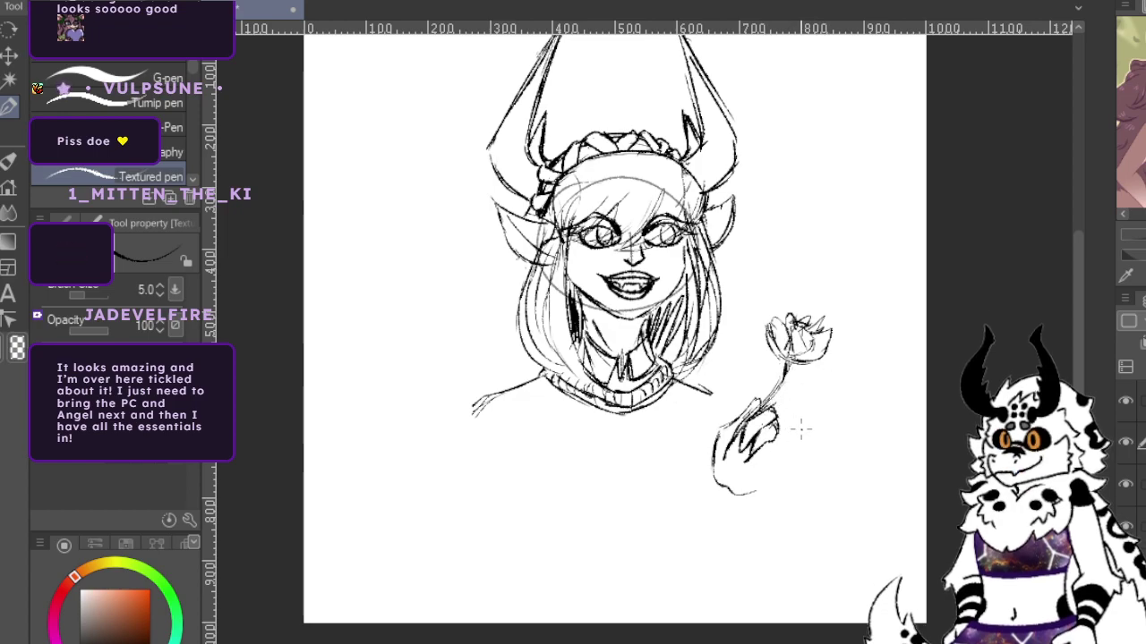
# Erase the gripping hand's fingers and palm, keeping the flower and its stem, and return to the textured pen.
pyautogui.press('e')
pyautogui.moveTo(775, 434)
pyautogui.mouseDown()
pyautogui.moveTo(747, 450)
pyautogui.moveTo(780, 417)
pyautogui.mouseUp()
pyautogui.press('p')
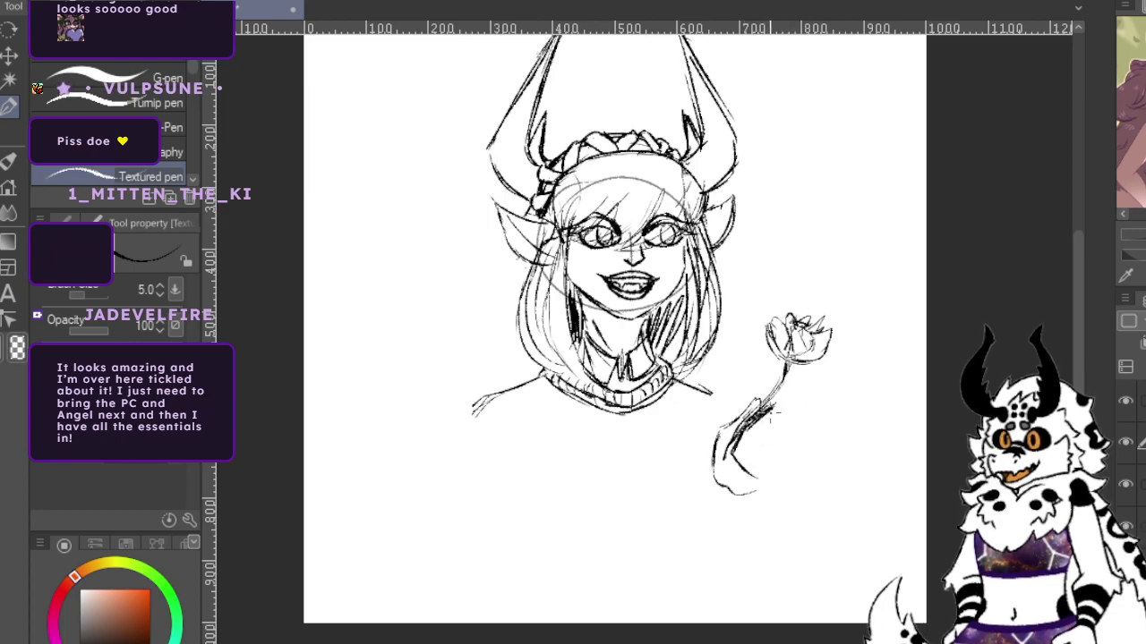
pyautogui.press('e')
pyautogui.moveTo(744, 456)
pyautogui.mouseDown()
pyautogui.moveTo(759, 500)
pyautogui.moveTo(769, 460)
pyautogui.moveTo(755, 390)
pyautogui.moveTo(708, 430)
pyautogui.moveTo(723, 481)
pyautogui.moveTo(734, 409)
pyautogui.mouseUp()
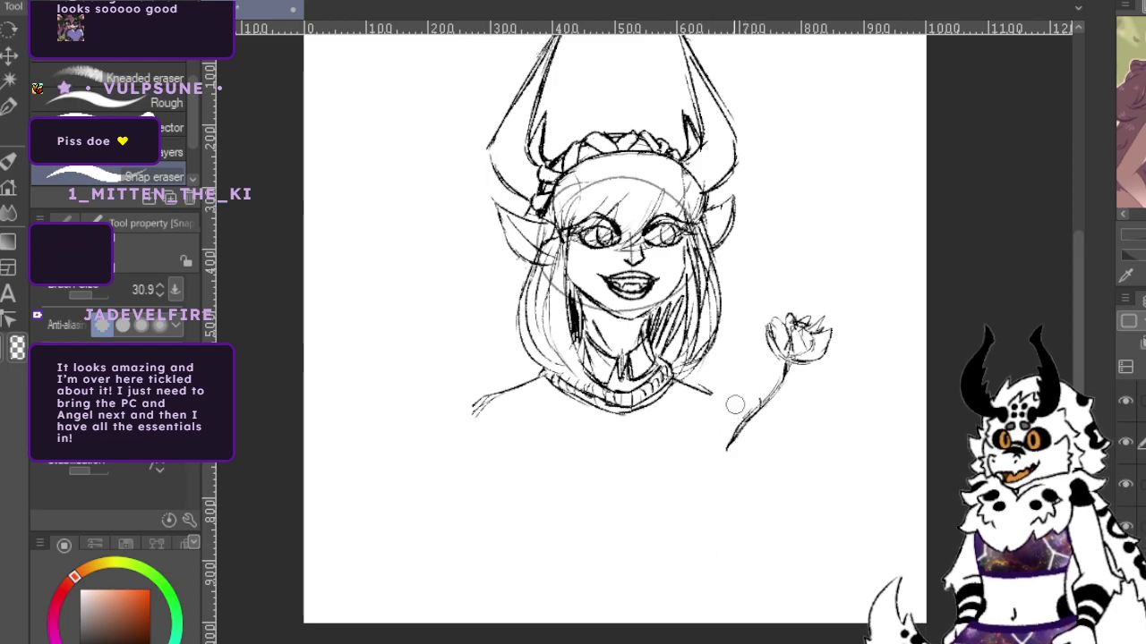
pyautogui.press('p')
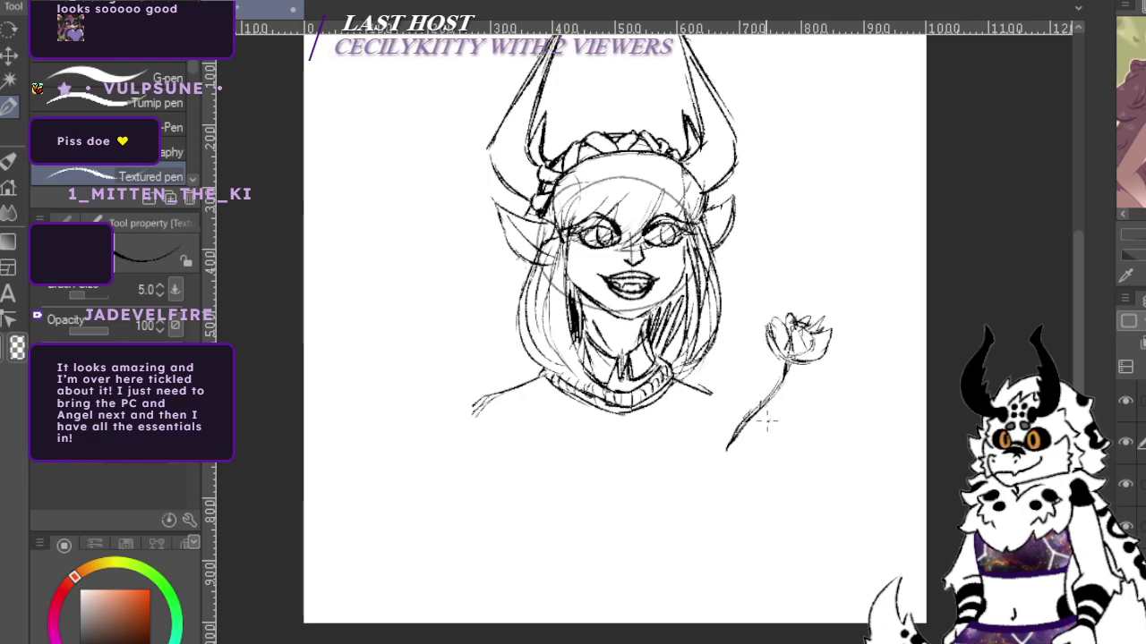
# Try a second hand around the stem, with a pointed thumb and folded, angular fingers.
pyautogui.moveTo(767, 422); pyautogui.dragTo(775, 448)
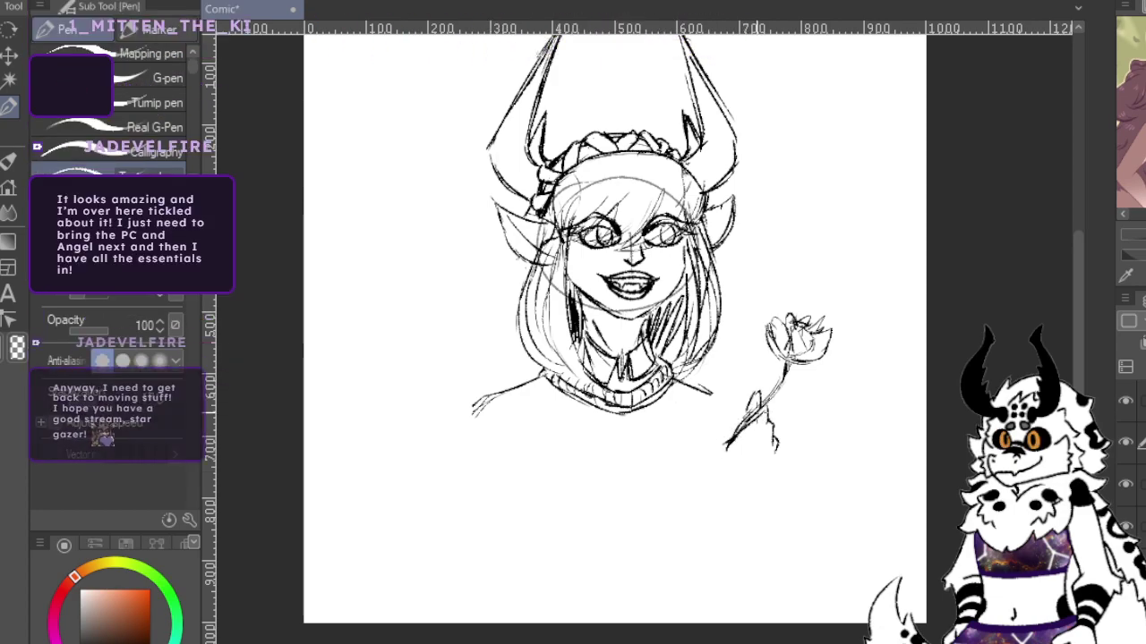
pyautogui.moveTo(734, 427)
pyautogui.mouseDown()
pyautogui.moveTo(721, 434)
pyautogui.moveTo(761, 409)
pyautogui.mouseUp()
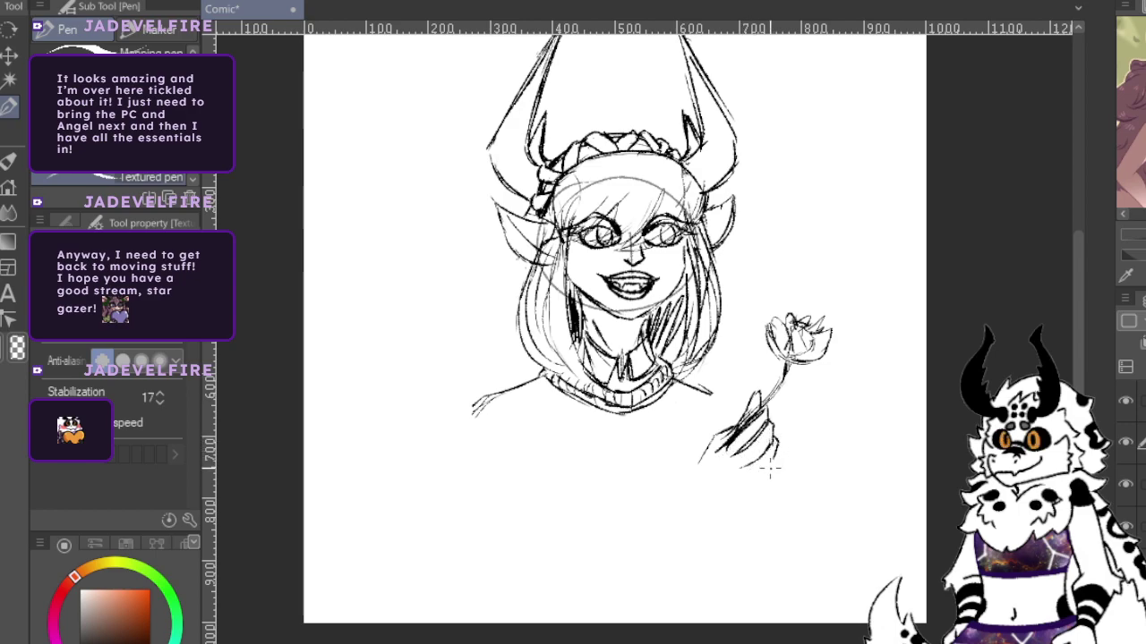
pyautogui.moveTo(761, 477); pyautogui.dragTo(737, 486)
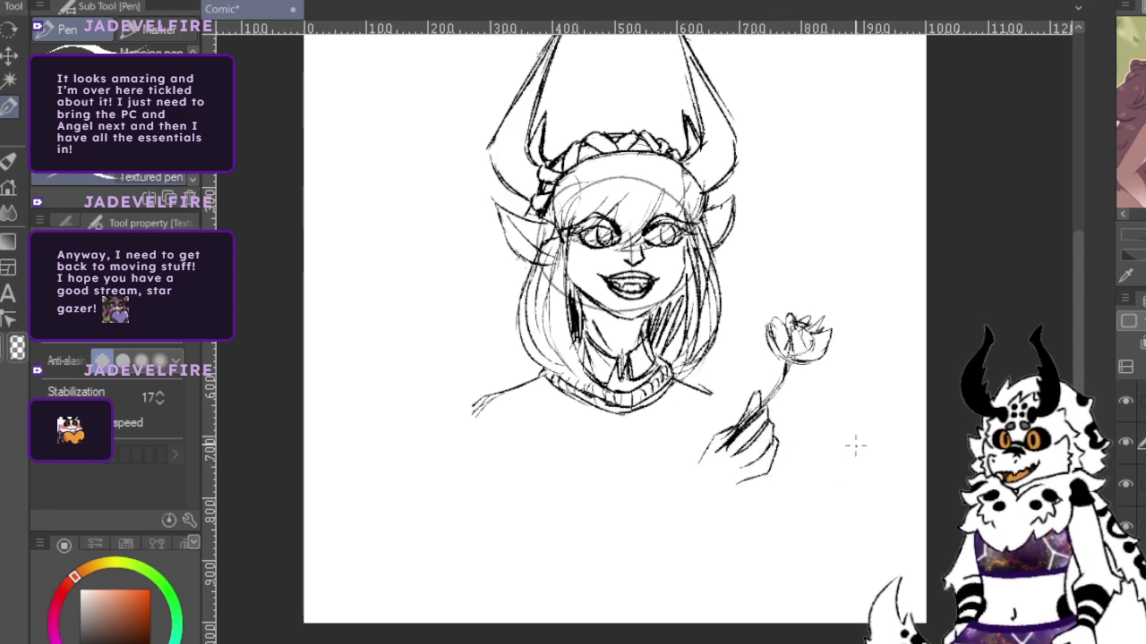
# Undo all strokes of the second hand around the flower stem.
pyautogui.hotkey('ctrl', 'z')
pyautogui.hotkey('ctrl', 'z')
pyautogui.hotkey('ctrl', 'z')
pyautogui.hotkey('ctrl', 'z')
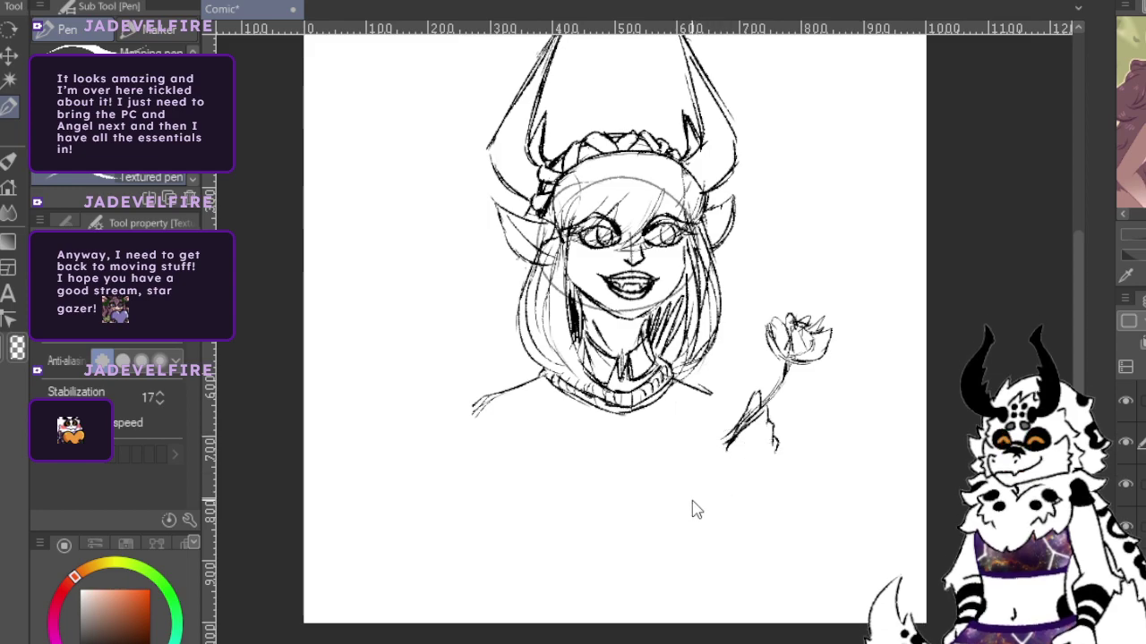
pyautogui.hotkey('ctrl', 'z')
pyautogui.hotkey('ctrl', 'z')
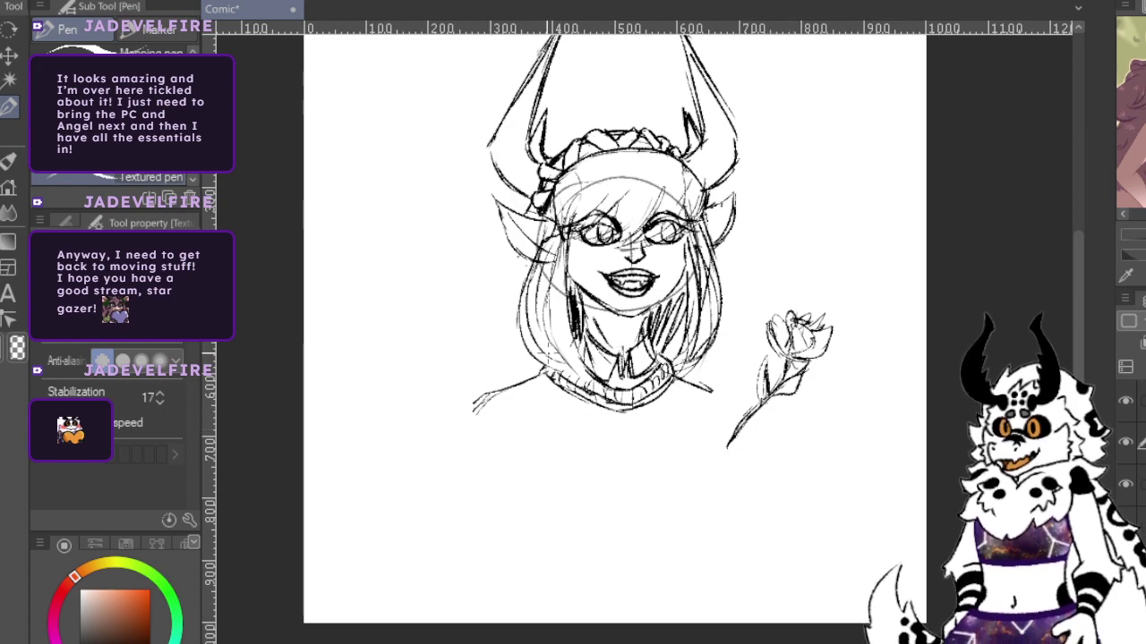
# Extend the shoulder opposite the flower into a jagged sleeve edge and the start of the arm.
pyautogui.moveTo(541, 375)
pyautogui.mouseDown()
pyautogui.moveTo(482, 389)
pyautogui.moveTo(463, 443)
pyautogui.moveTo(422, 467)
pyautogui.mouseUp()
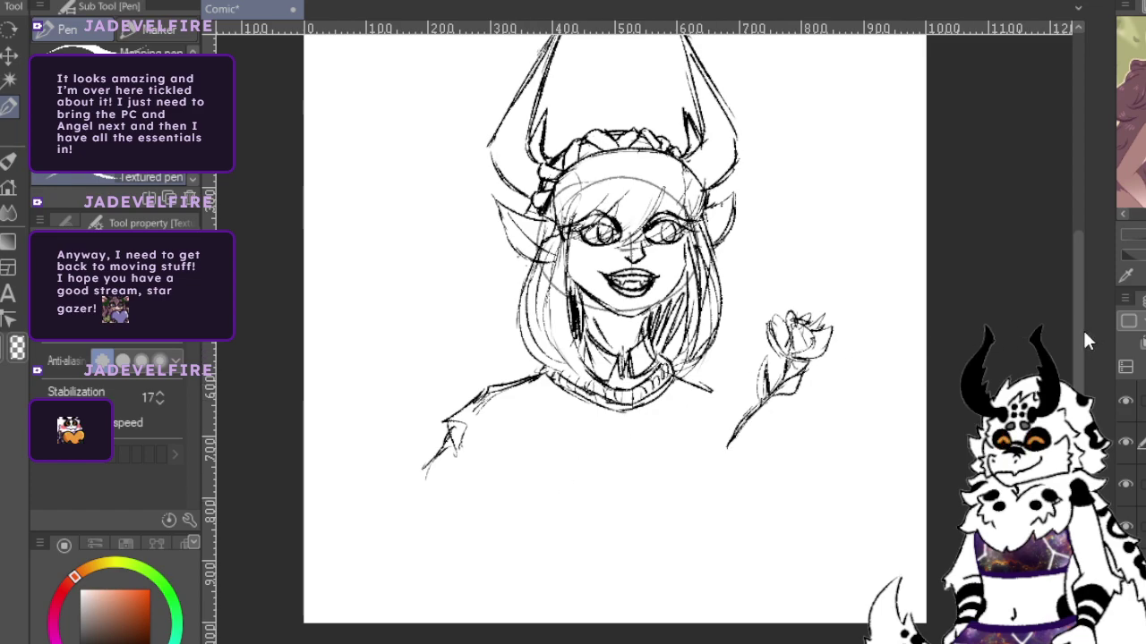
pyautogui.scroll(-3, 1085, 341)
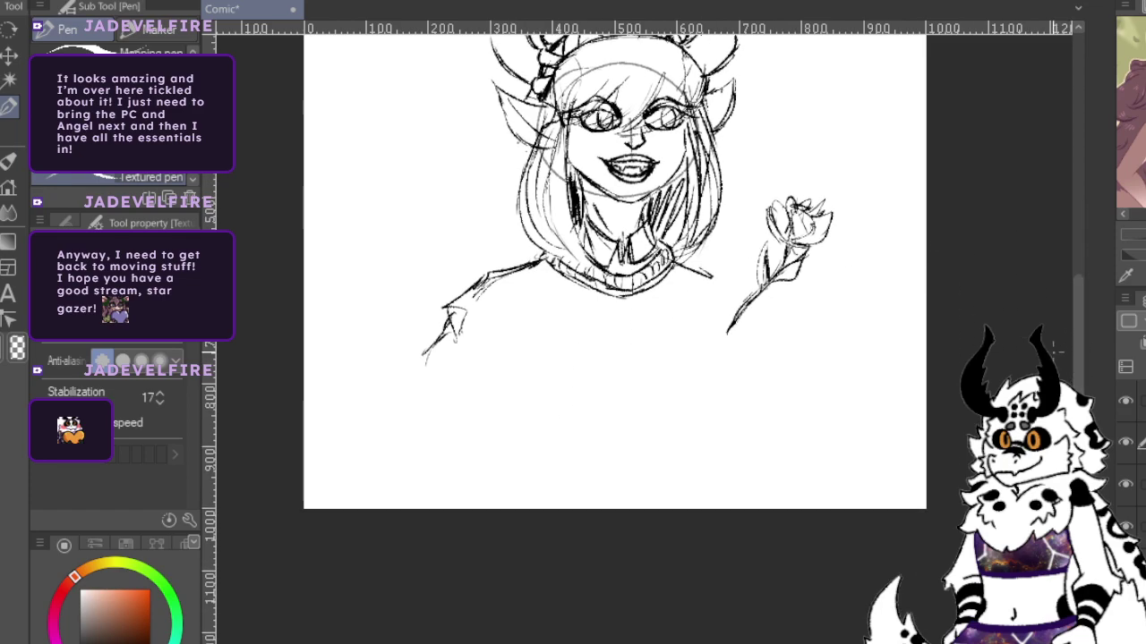
pyautogui.scroll(-2, 1054, 349)
pyautogui.scroll(3, 1003, 282)
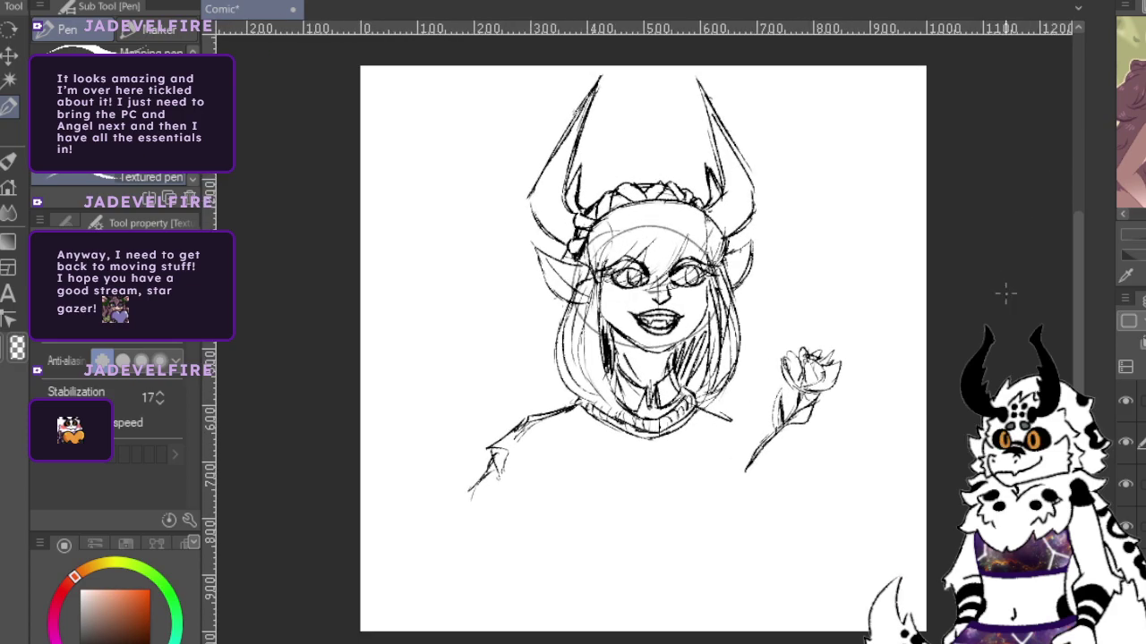
# Sketch long wavy locks ending in round curls behind the straight hair on both sides of the head.
pyautogui.scroll(2, 1004, 281)
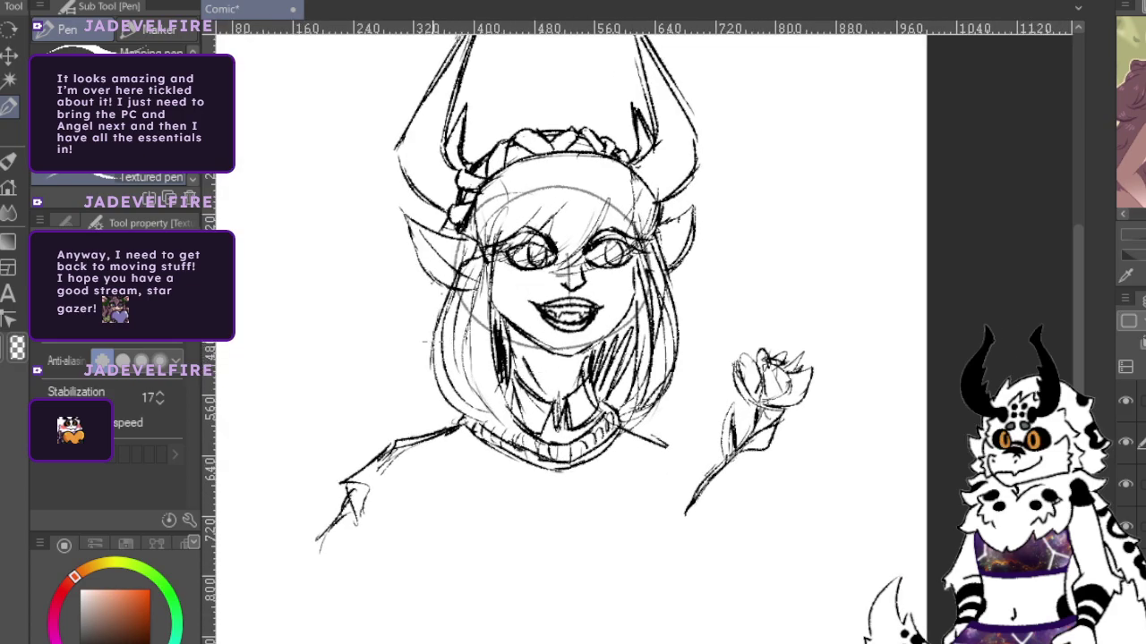
pyautogui.moveTo(407, 305); pyautogui.dragTo(411, 348)
pyautogui.moveTo(417, 285); pyautogui.dragTo(384, 399)
pyautogui.moveTo(407, 357); pyautogui.dragTo(394, 417)
pyautogui.moveTo(417, 299); pyautogui.dragTo(392, 349)
pyautogui.moveTo(419, 303)
pyautogui.mouseDown()
pyautogui.moveTo(350, 364)
pyautogui.moveTo(398, 316)
pyautogui.moveTo(357, 366)
pyautogui.moveTo(381, 328)
pyautogui.moveTo(358, 336)
pyautogui.moveTo(421, 412)
pyautogui.moveTo(363, 431)
pyautogui.moveTo(331, 388)
pyautogui.mouseUp()
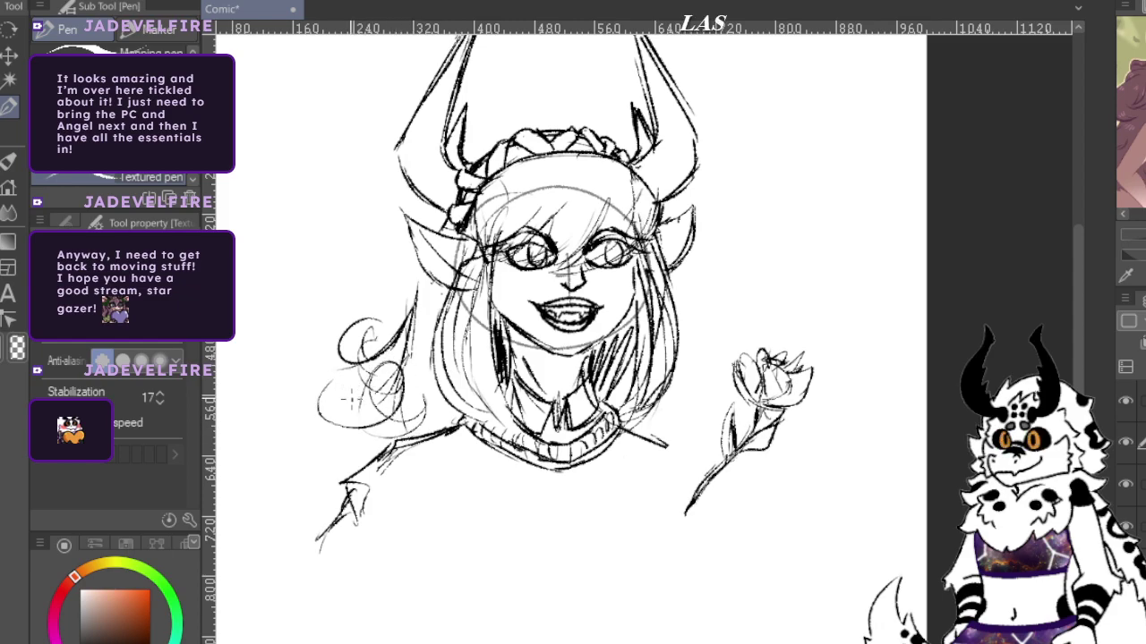
pyautogui.moveTo(685, 365)
pyautogui.mouseDown()
pyautogui.moveTo(709, 421)
pyautogui.moveTo(658, 431)
pyautogui.moveTo(689, 434)
pyautogui.mouseUp()
pyautogui.moveTo(678, 333); pyautogui.dragTo(703, 356)
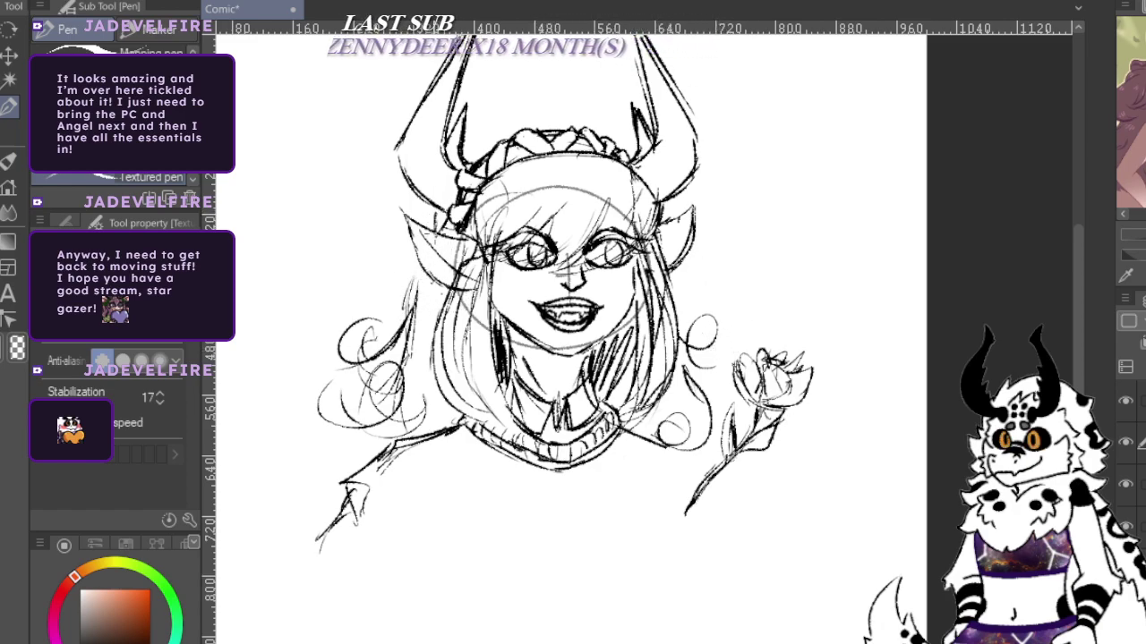
# Add wispy strands beside the ear and looping lower curls that fall over both shoulders.
pyautogui.moveTo(356, 295); pyautogui.dragTo(378, 314)
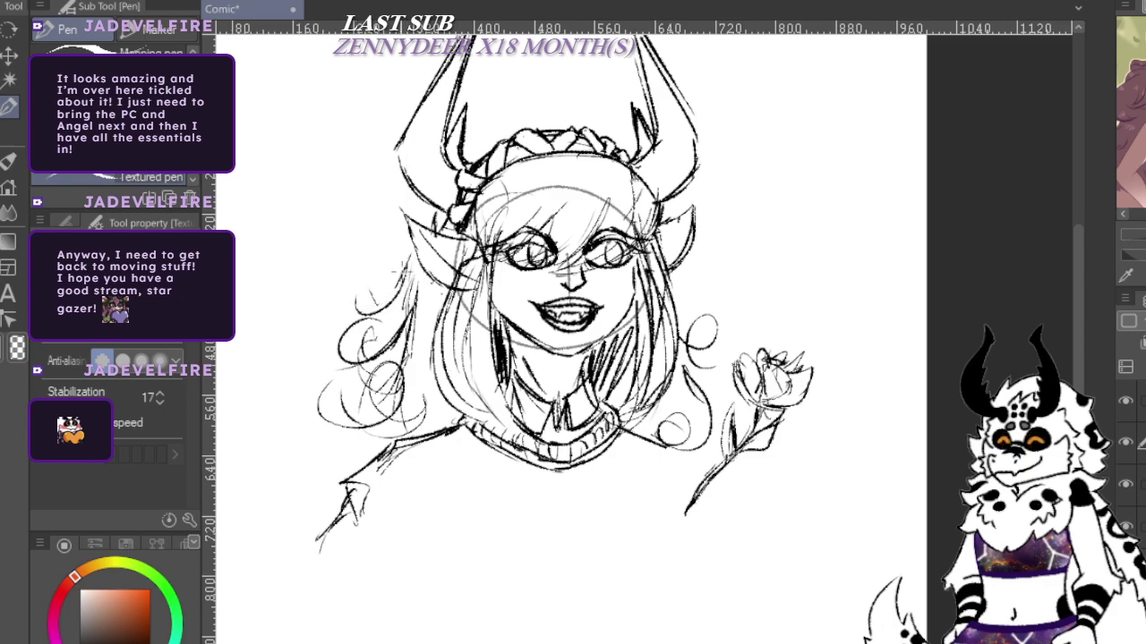
pyautogui.moveTo(421, 268); pyautogui.dragTo(412, 333)
pyautogui.moveTo(449, 429); pyautogui.dragTo(459, 482)
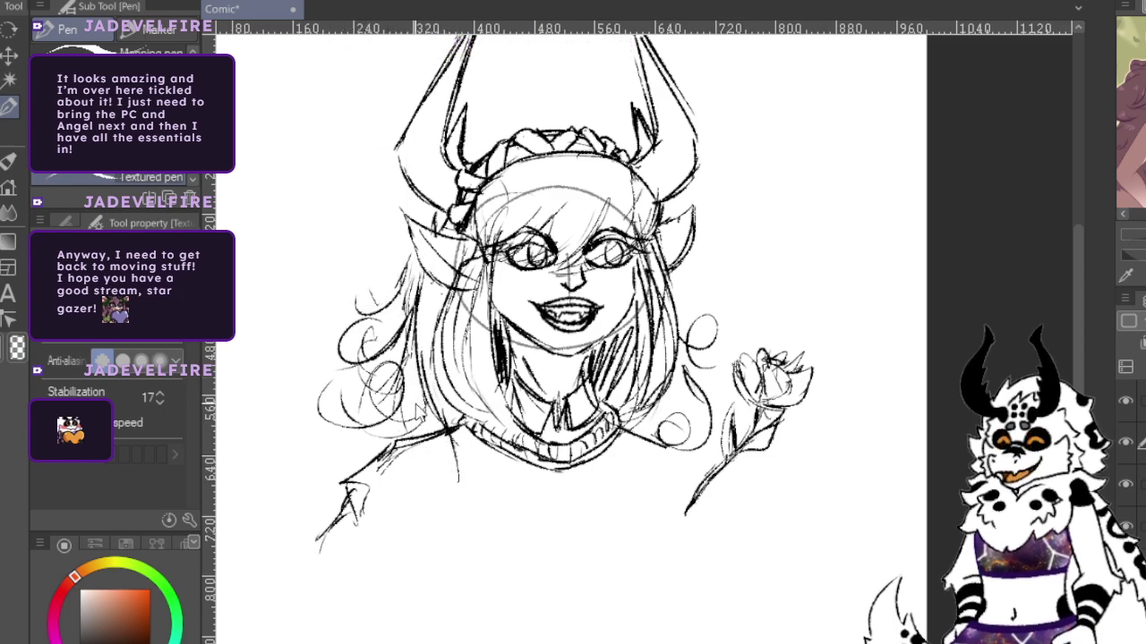
pyautogui.moveTo(440, 288)
pyautogui.mouseDown()
pyautogui.moveTo(425, 461)
pyautogui.moveTo(397, 477)
pyautogui.mouseUp()
pyautogui.moveTo(432, 418); pyautogui.dragTo(394, 467)
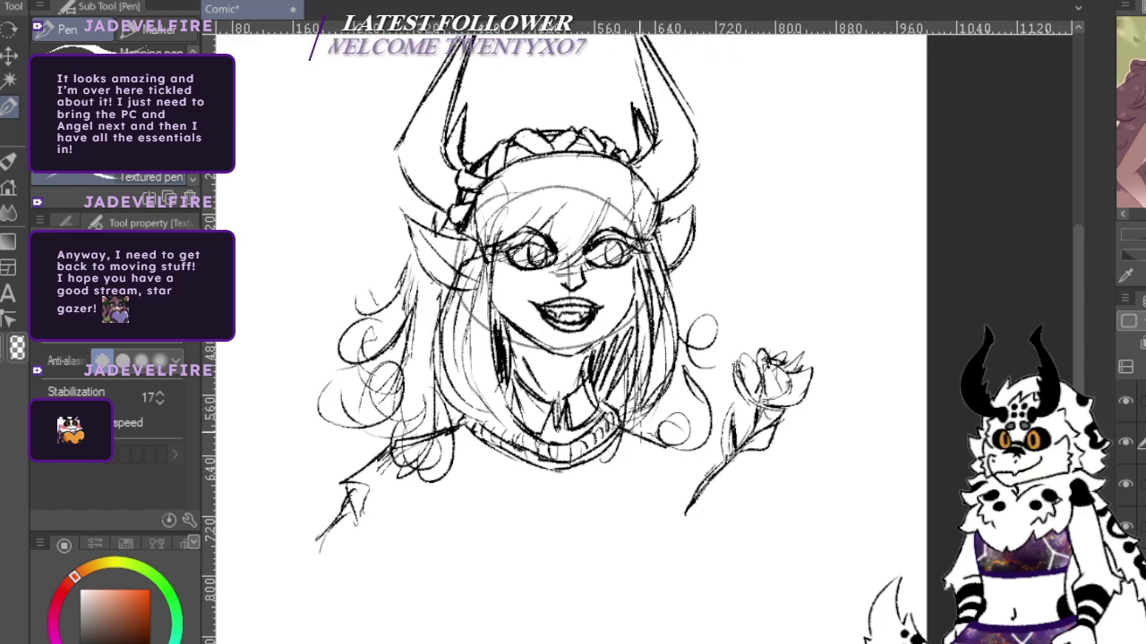
pyautogui.moveTo(660, 440)
pyautogui.mouseDown()
pyautogui.moveTo(643, 439)
pyautogui.moveTo(661, 432)
pyautogui.mouseUp()
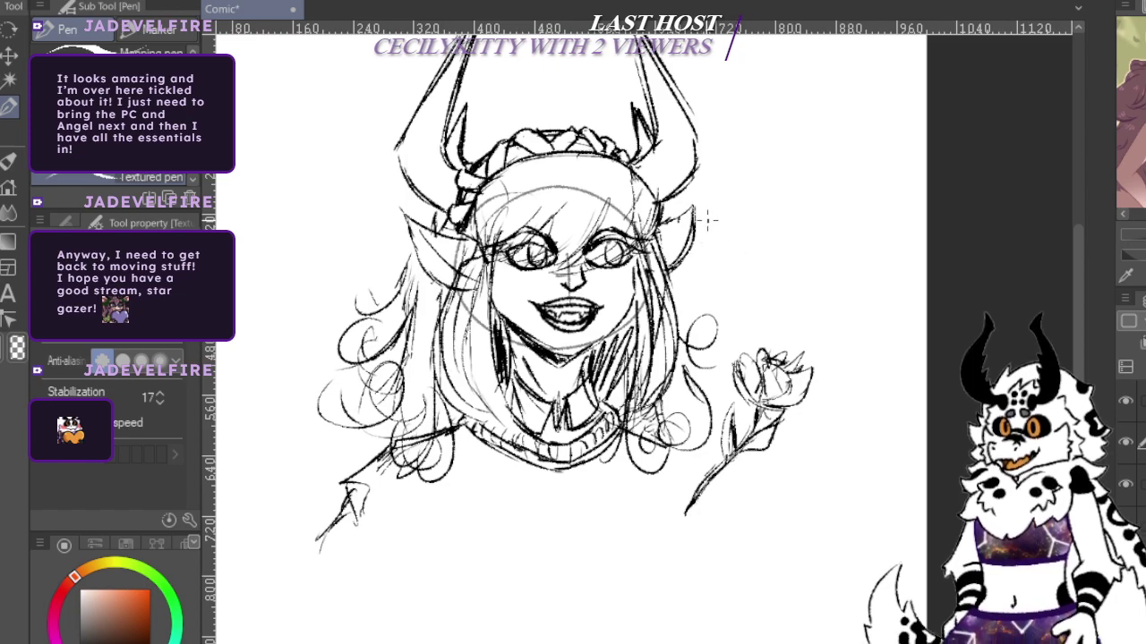
# Erase the pointed ear on the flower side of the head and redraw it with a tufted base.
pyautogui.press('e')
pyautogui.press('p')
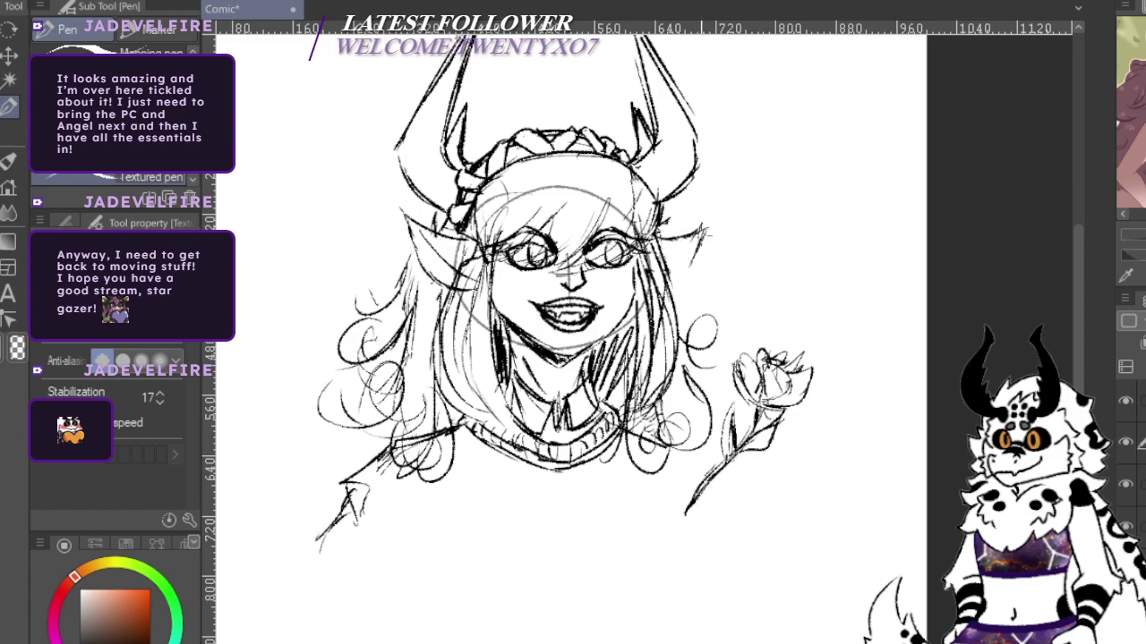
pyautogui.press('e')
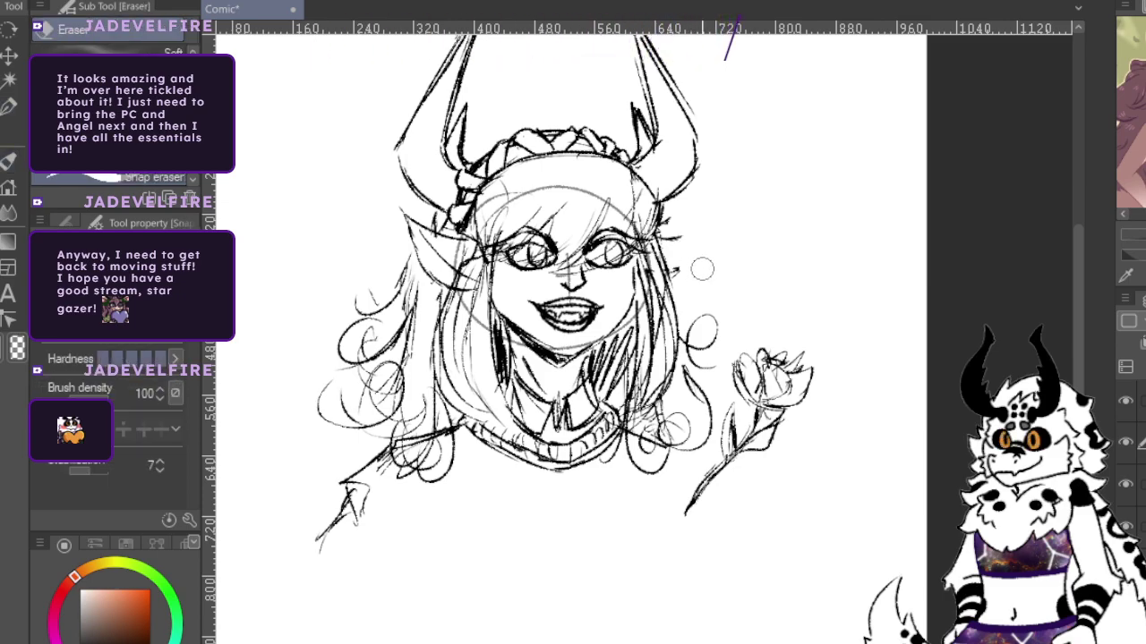
pyautogui.press('p')
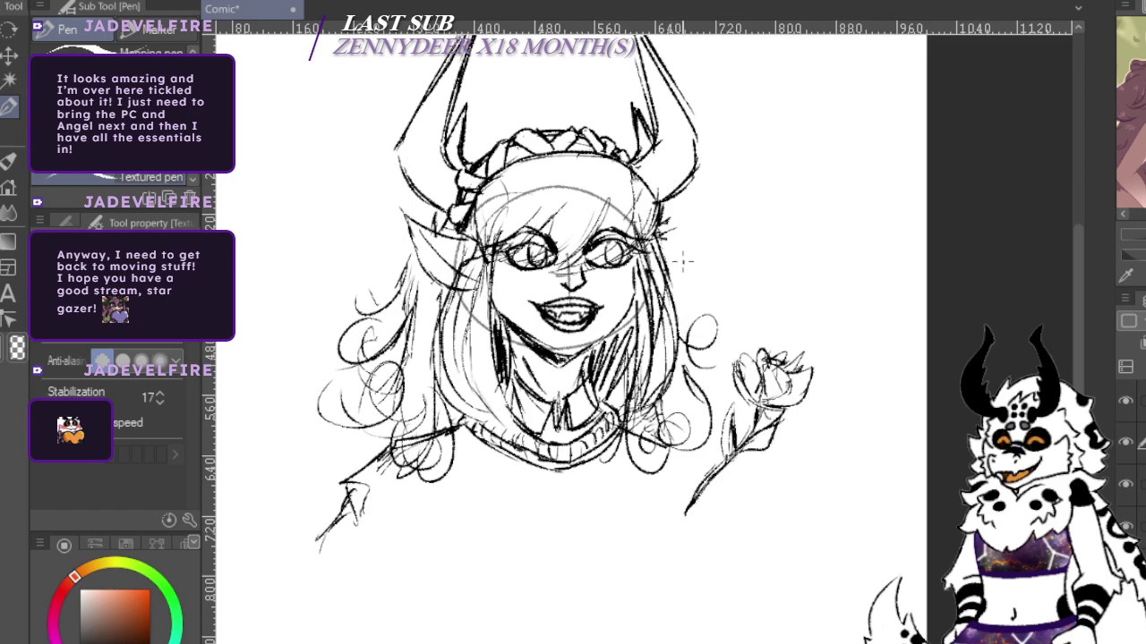
pyautogui.moveTo(669, 225)
pyautogui.mouseDown()
pyautogui.moveTo(708, 201)
pyautogui.moveTo(697, 215)
pyautogui.moveTo(689, 254)
pyautogui.mouseUp()
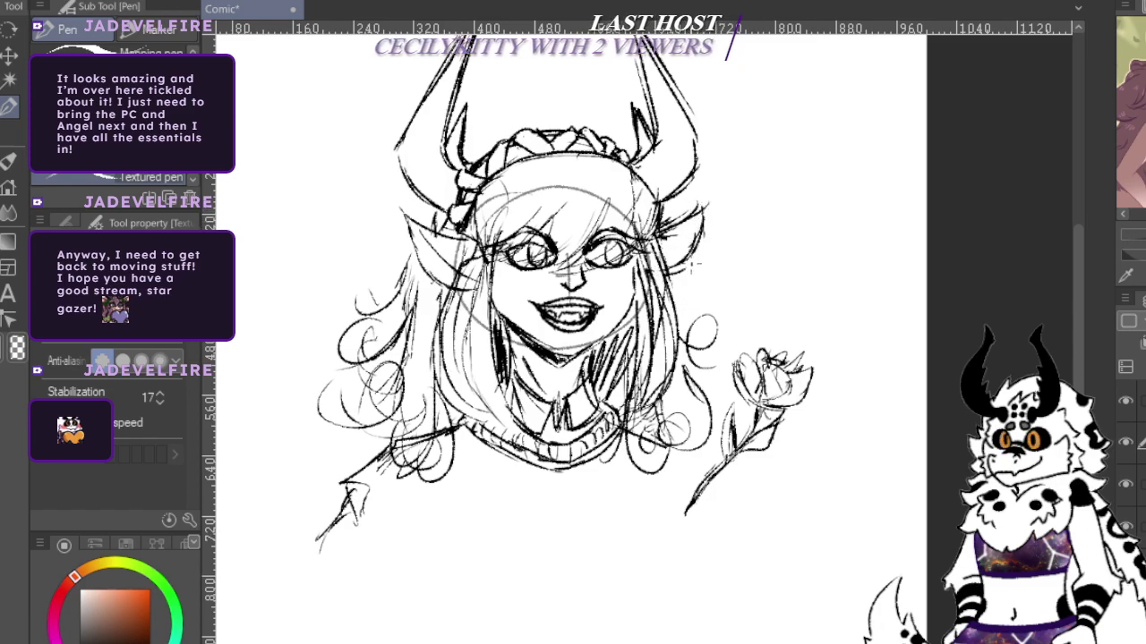
pyautogui.press('b')
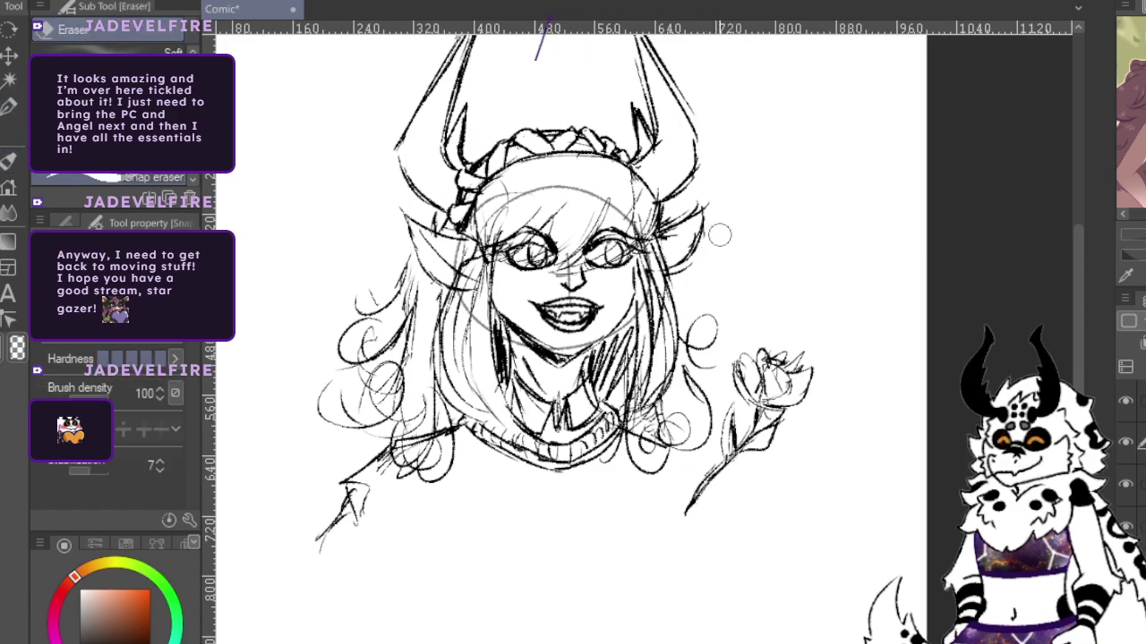
# Add spiralling curls to the outer hair opposite the flower and a few strands beside the collar.
pyautogui.press('p')
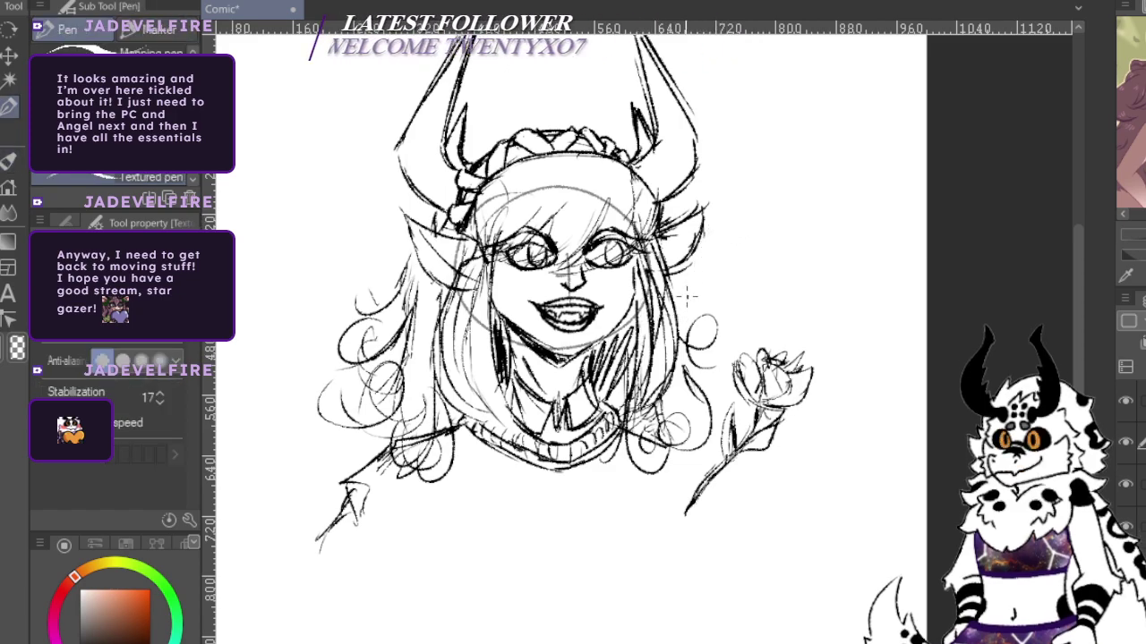
pyautogui.moveTo(375, 312)
pyautogui.mouseDown()
pyautogui.moveTo(385, 281)
pyautogui.moveTo(367, 315)
pyautogui.moveTo(365, 383)
pyautogui.moveTo(398, 358)
pyautogui.moveTo(381, 376)
pyautogui.mouseUp()
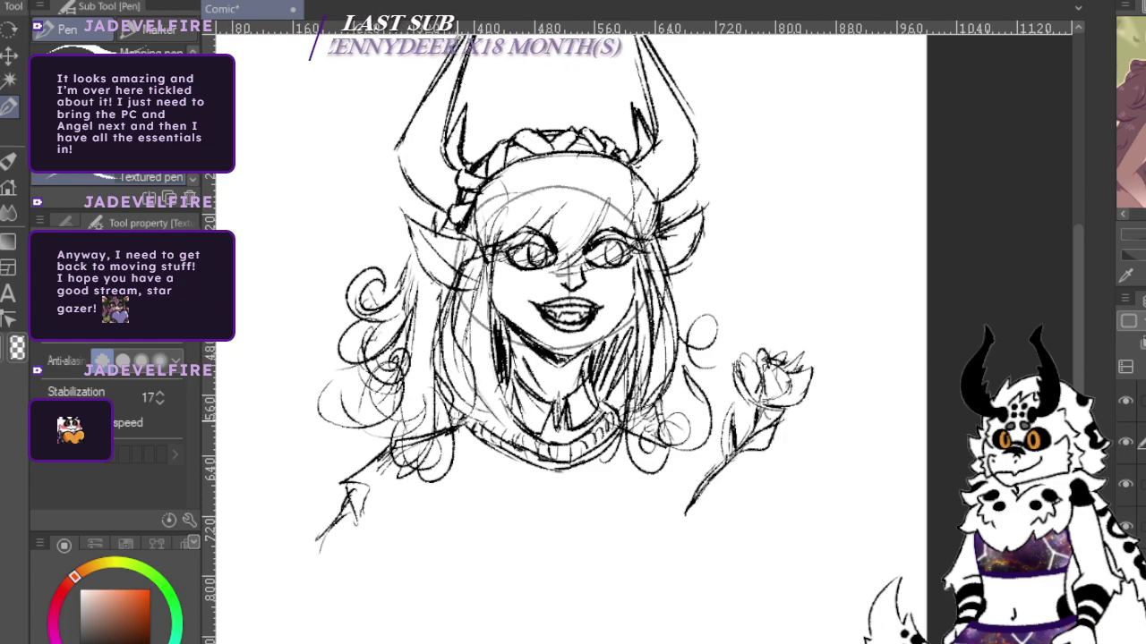
pyautogui.moveTo(510, 402); pyautogui.dragTo(470, 439)
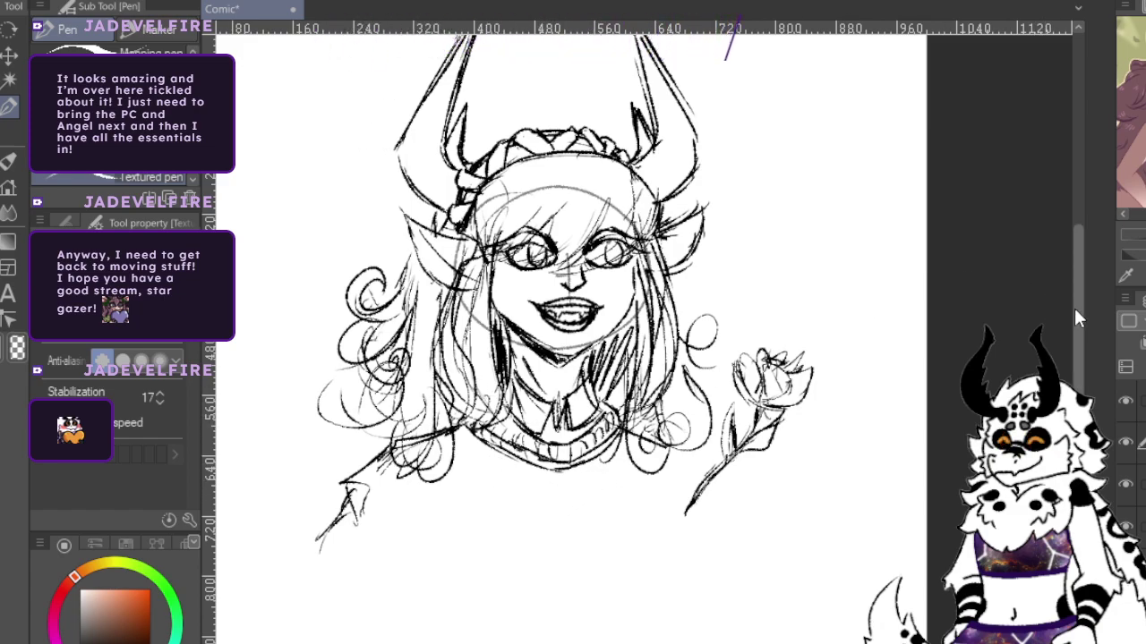
# Sketch a hand with folded fingers and a thumb gripping the flower's stem, and clean up its lines around the wrist.
pyautogui.moveTo(1077, 316); pyautogui.dragTo(1077, 348)
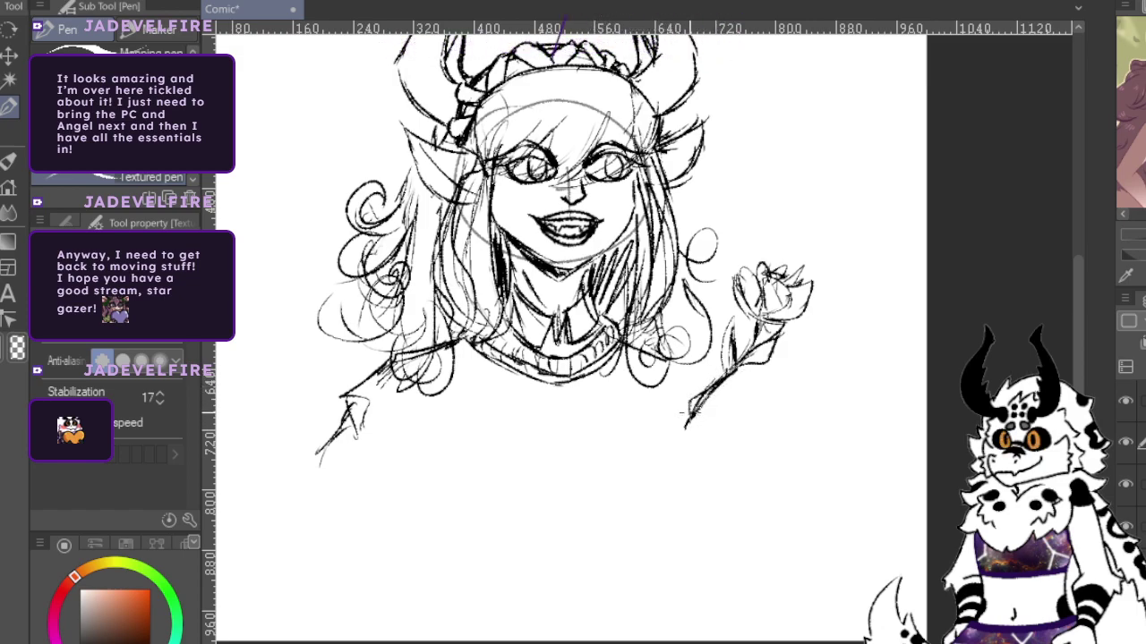
pyautogui.moveTo(697, 405); pyautogui.dragTo(671, 419)
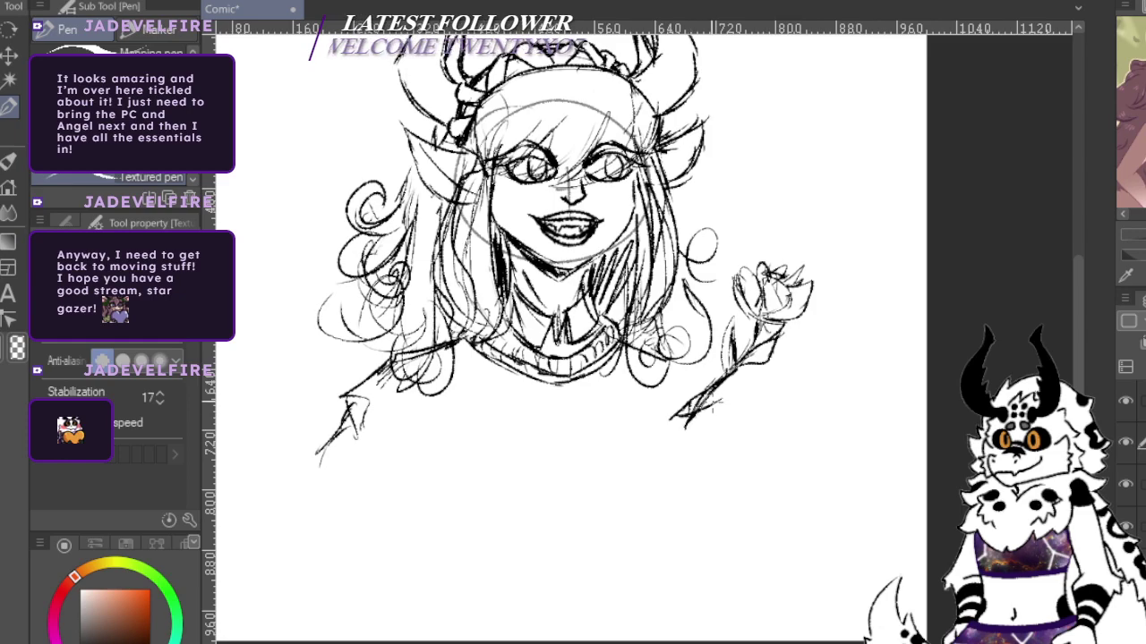
pyautogui.moveTo(741, 373); pyautogui.dragTo(749, 391)
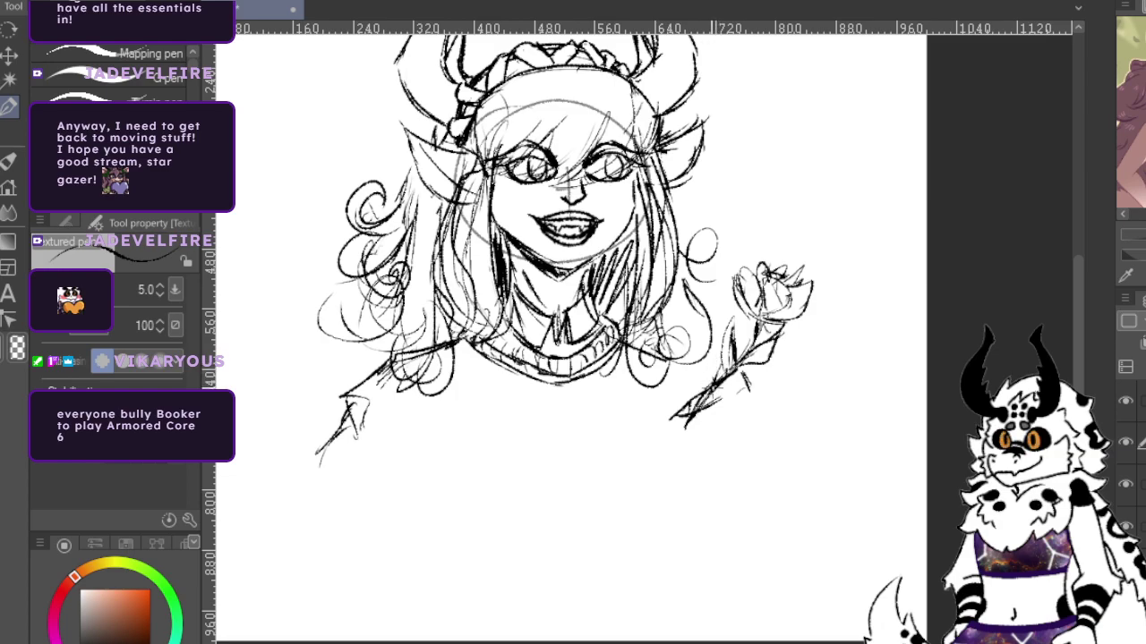
pyautogui.moveTo(722, 362); pyautogui.dragTo(664, 421)
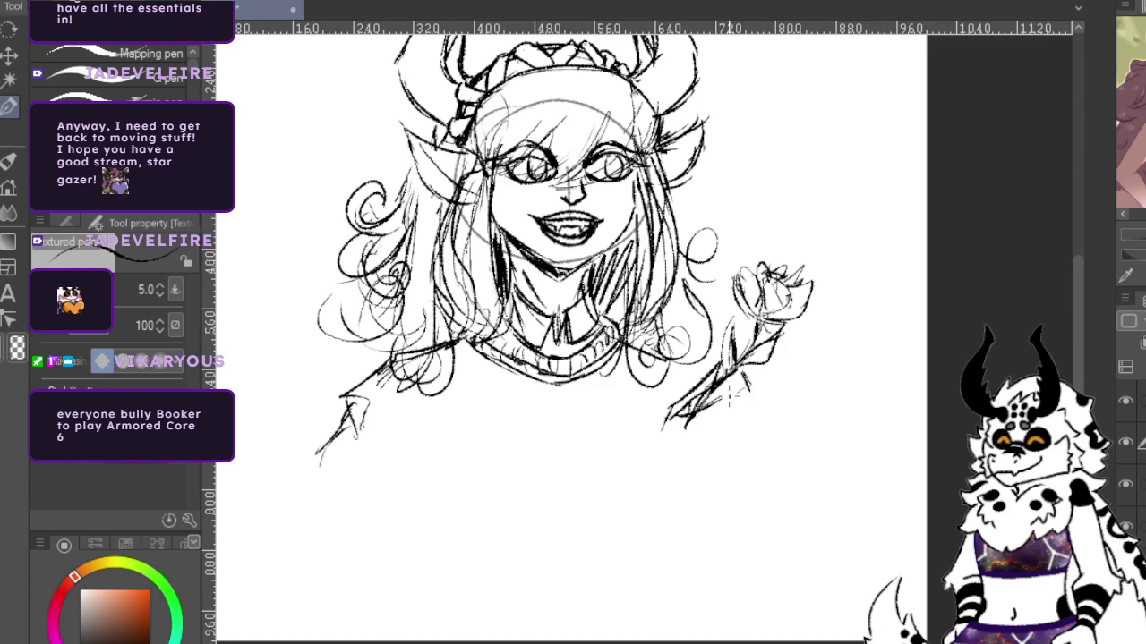
pyautogui.moveTo(704, 412)
pyautogui.mouseDown()
pyautogui.moveTo(683, 447)
pyautogui.moveTo(723, 420)
pyautogui.mouseUp()
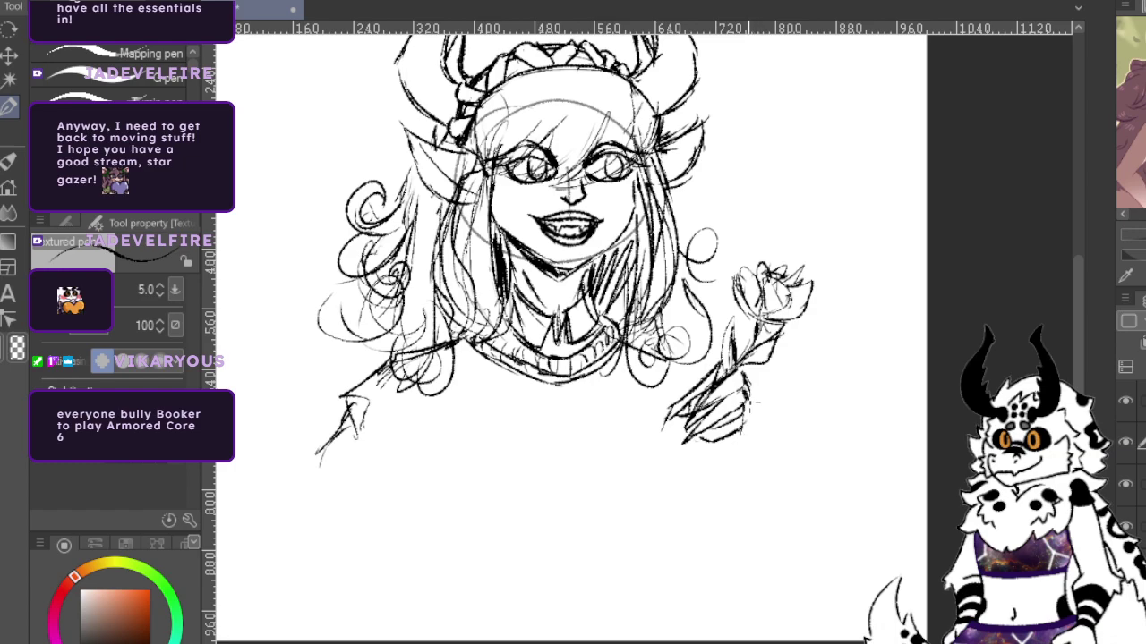
pyautogui.moveTo(669, 424); pyautogui.dragTo(668, 467)
pyautogui.moveTo(669, 416)
pyautogui.mouseDown()
pyautogui.moveTo(653, 476)
pyautogui.moveTo(736, 452)
pyautogui.moveTo(723, 444)
pyautogui.moveTo(722, 464)
pyautogui.mouseUp()
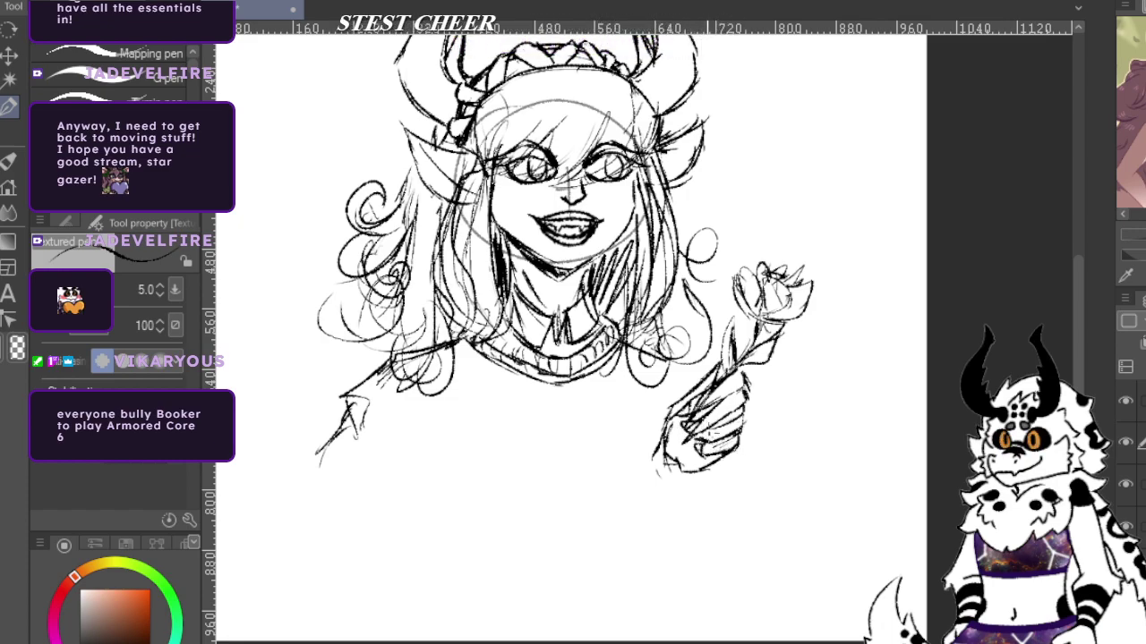
pyautogui.press('p')
pyautogui.press('b')
pyautogui.press('e')
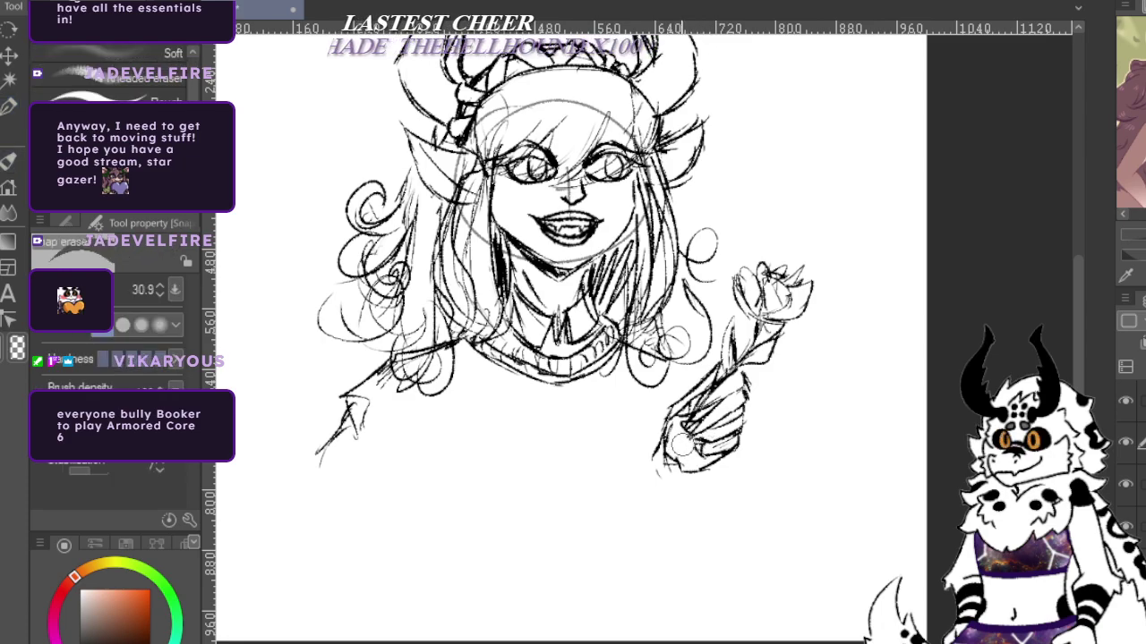
pyautogui.press('p')
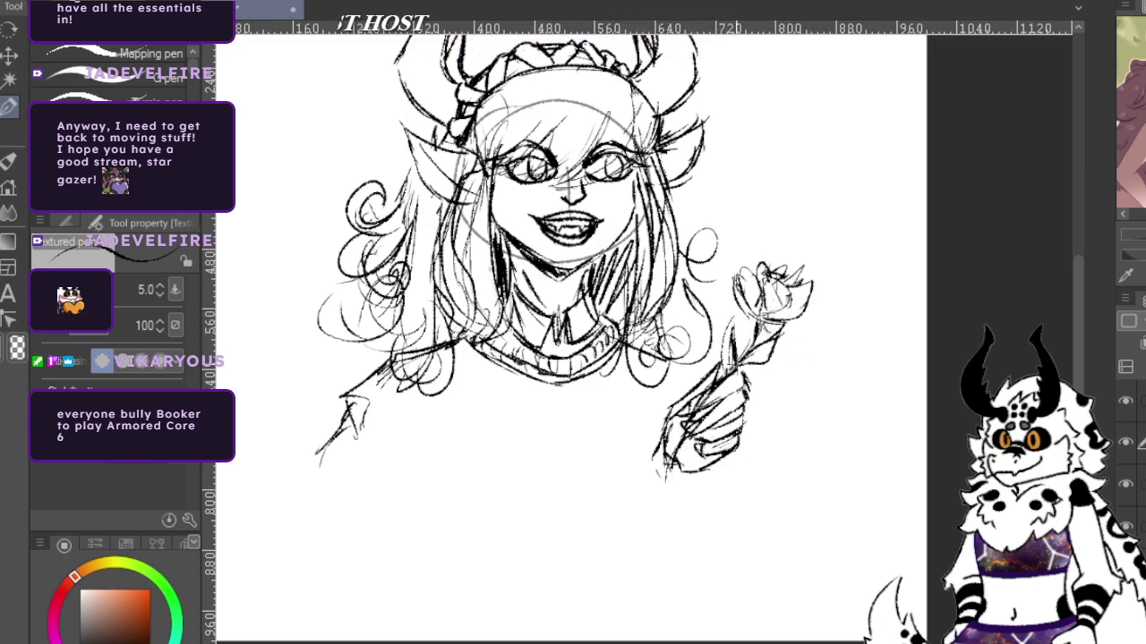
# Add small round curls beside both ears and a curved crown line above the braided headband between the horns.
pyautogui.moveTo(677, 231)
pyautogui.mouseDown()
pyautogui.moveTo(706, 224)
pyautogui.moveTo(698, 233)
pyautogui.moveTo(690, 193)
pyautogui.moveTo(696, 208)
pyautogui.mouseUp()
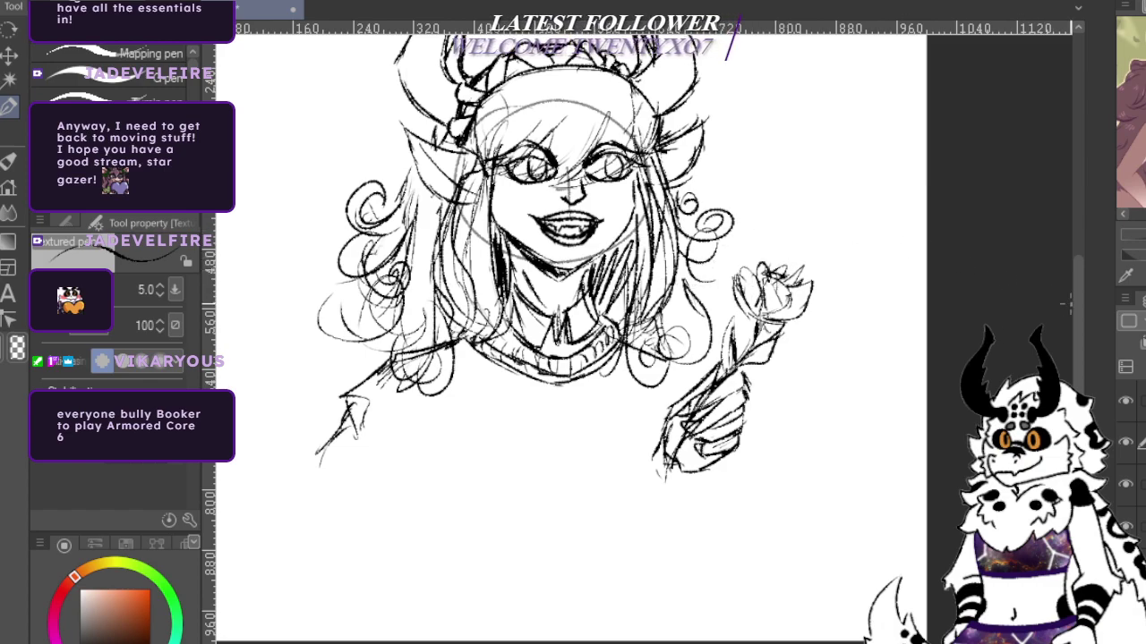
pyautogui.scroll(3, 564, 340)
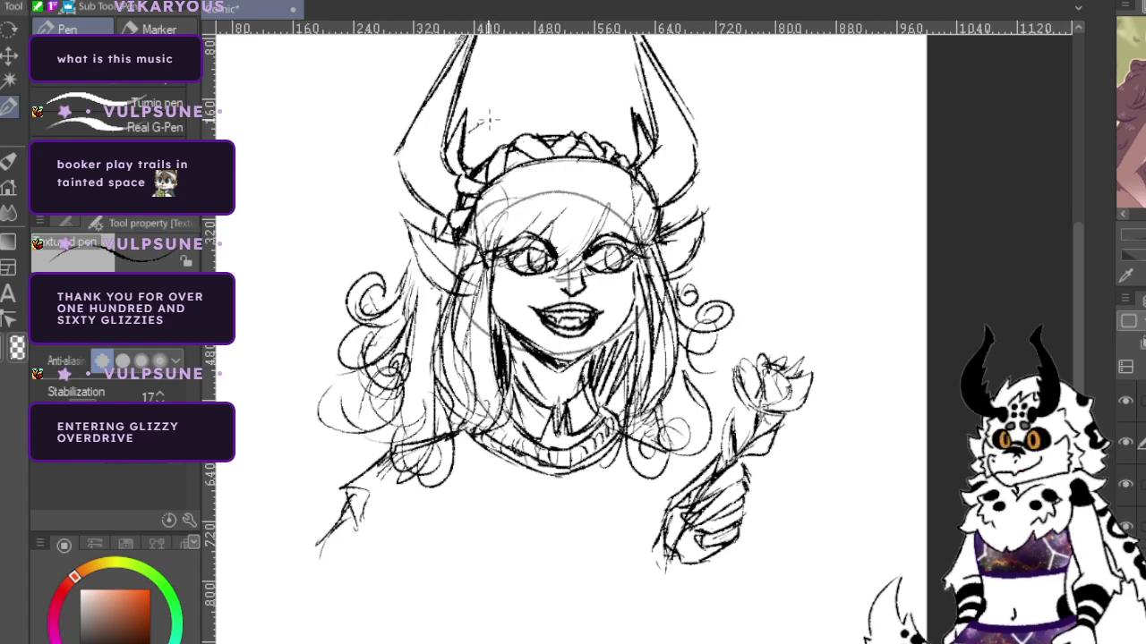
pyautogui.moveTo(487, 128)
pyautogui.mouseDown()
pyautogui.moveTo(545, 112)
pyautogui.moveTo(589, 122)
pyautogui.moveTo(626, 154)
pyautogui.moveTo(585, 117)
pyautogui.moveTo(637, 148)
pyautogui.mouseUp()
pyautogui.moveTo(578, 111); pyautogui.dragTo(630, 140)
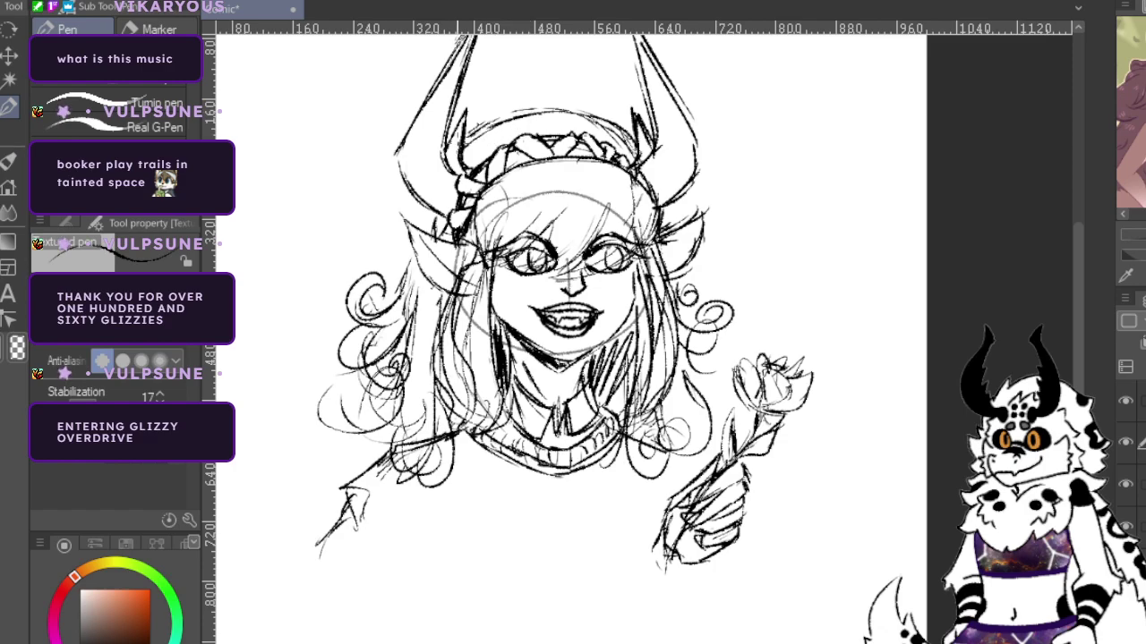
pyautogui.moveTo(394, 273)
pyautogui.mouseDown()
pyautogui.moveTo(375, 219)
pyautogui.moveTo(384, 249)
pyautogui.mouseUp()
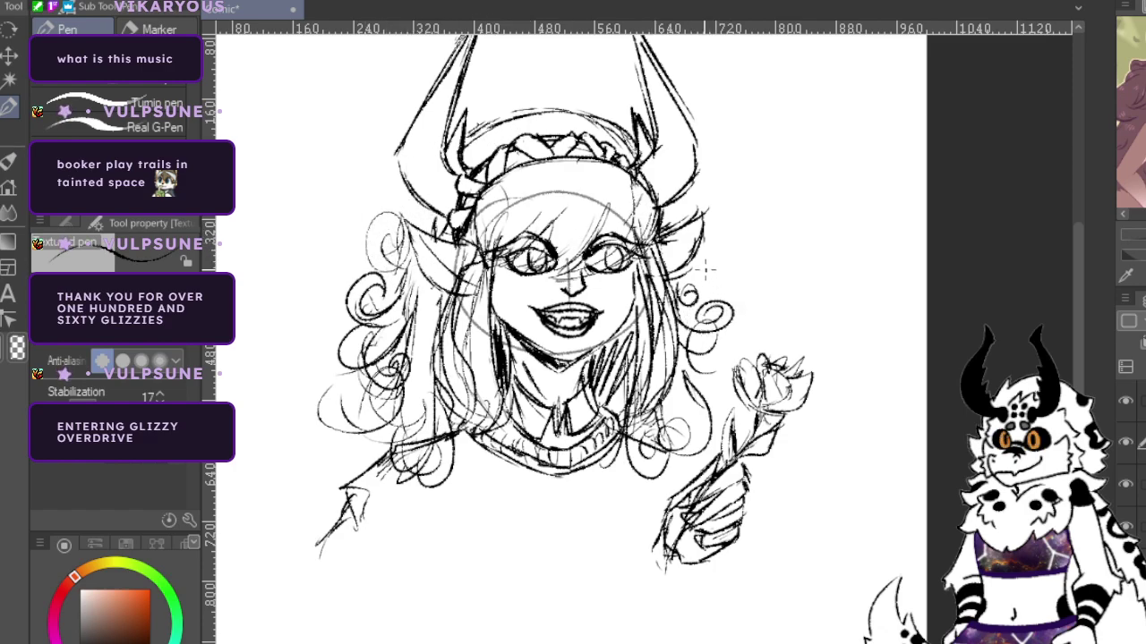
pyautogui.moveTo(732, 249); pyautogui.dragTo(741, 281)
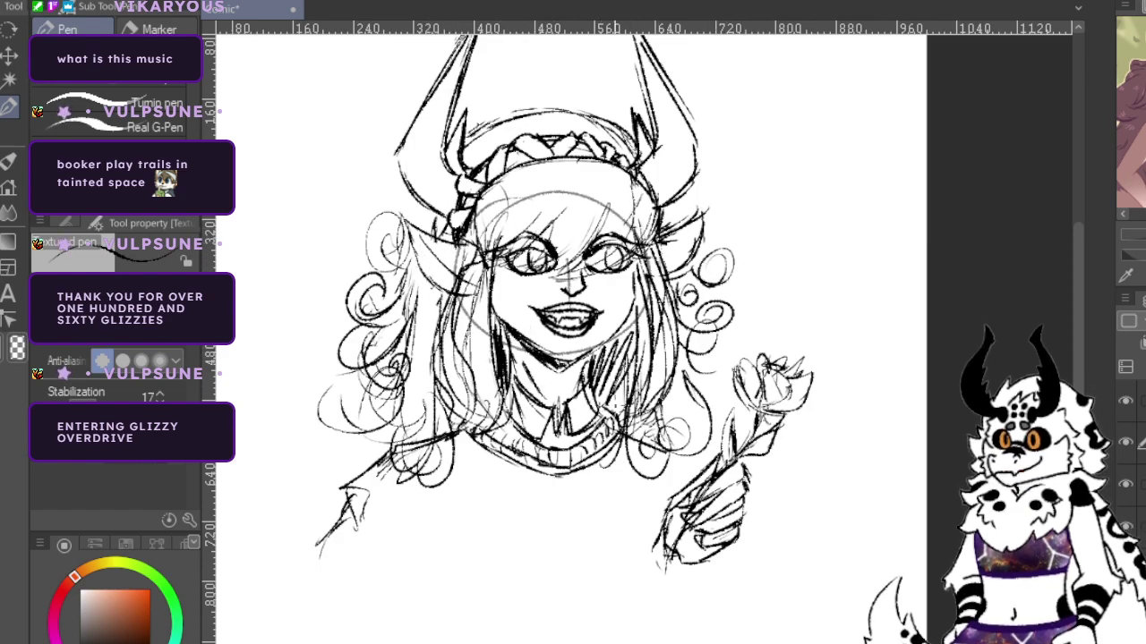
pyautogui.moveTo(497, 396); pyautogui.dragTo(470, 430)
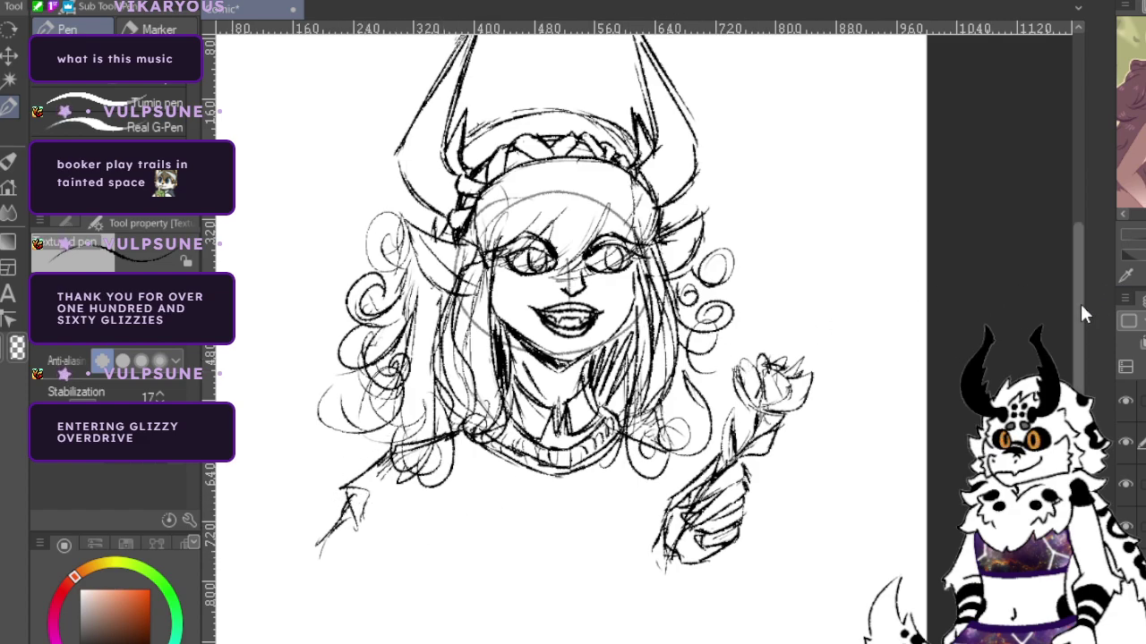
pyautogui.scroll(-3, 1078, 309)
pyautogui.scroll(-4, 890, 396)
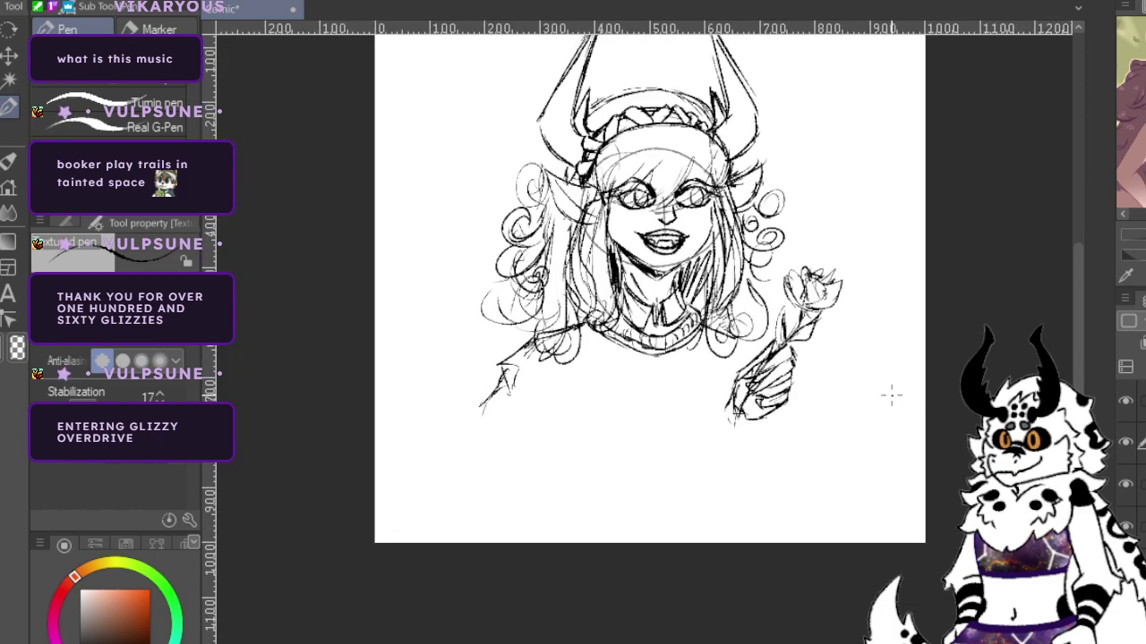
pyautogui.scroll(2, 929, 403)
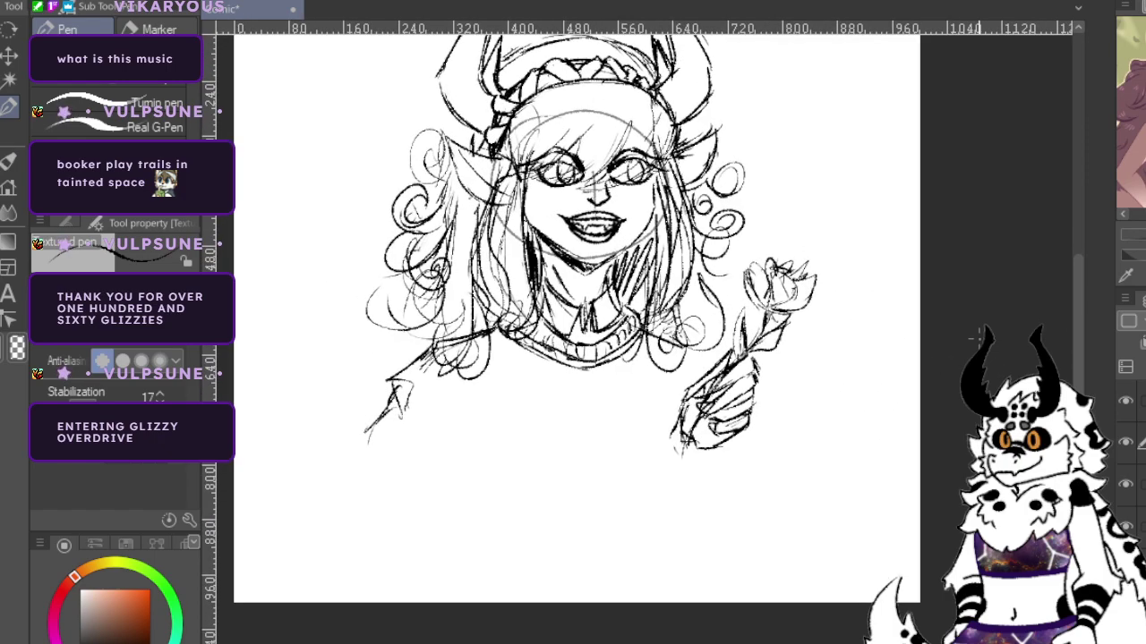
pyautogui.moveTo(670, 440); pyautogui.dragTo(631, 509)
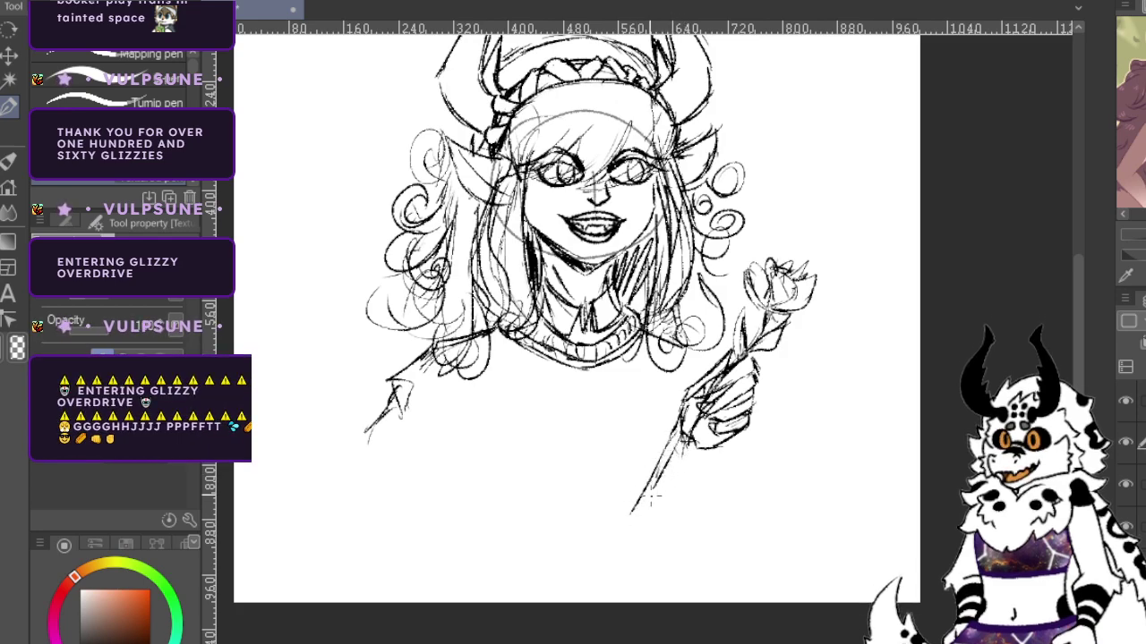
pyautogui.hotkey('ctrl', 'z')
pyautogui.hotkey('ctrl', 'z')
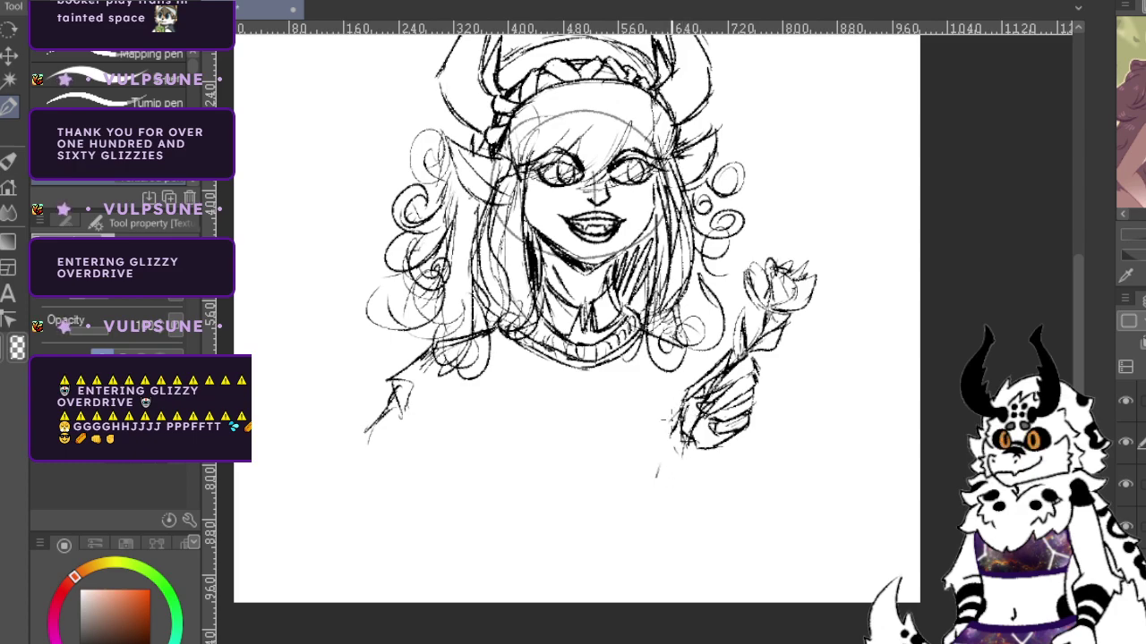
# Sketch a ragged cuff below the hand and two long sleeve edges running down towards the canvas bottom.
pyautogui.moveTo(682, 414); pyautogui.dragTo(726, 452)
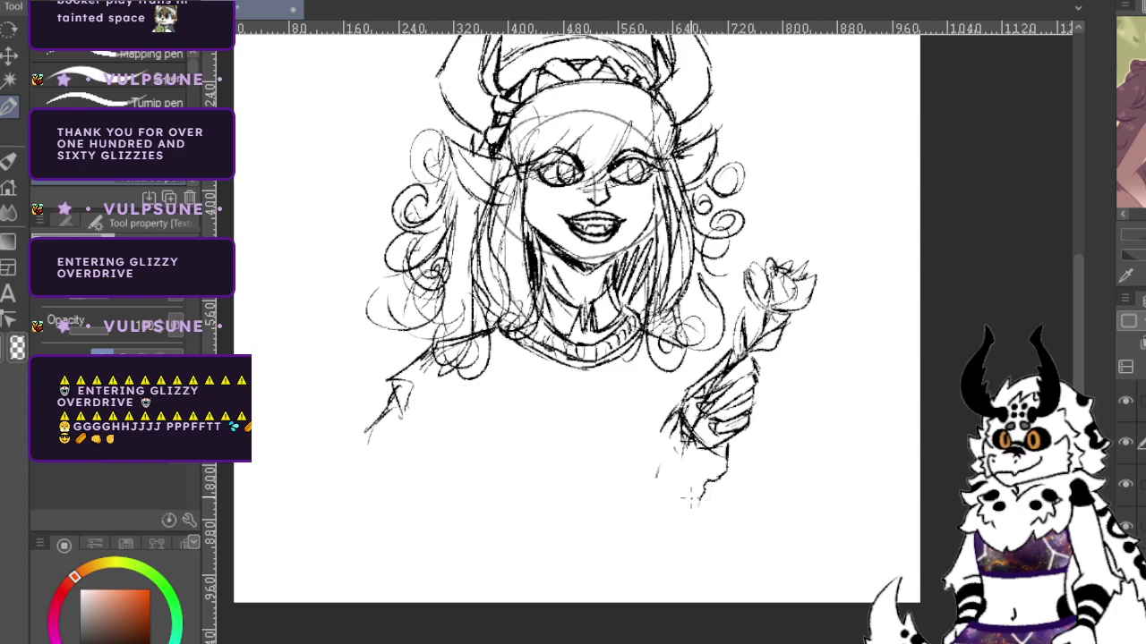
pyautogui.moveTo(654, 443); pyautogui.dragTo(618, 573)
pyautogui.moveTo(706, 501)
pyautogui.mouseDown()
pyautogui.moveTo(695, 574)
pyautogui.moveTo(708, 600)
pyautogui.mouseUp()
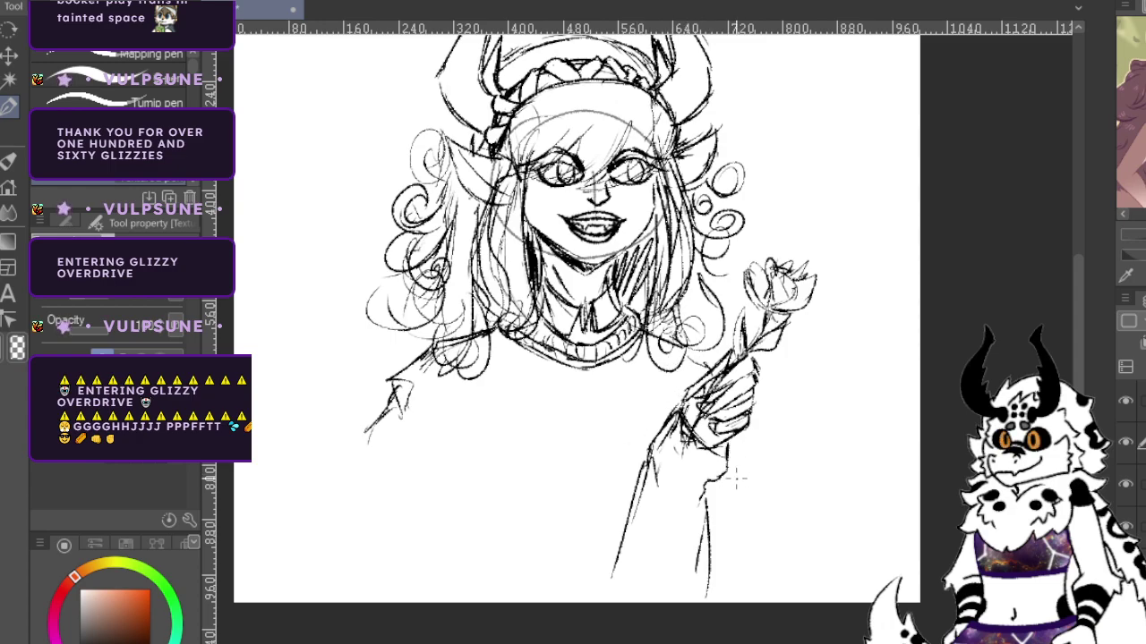
# Lasso the flower, hand and sleeve, move them outward and up from the body with a -2.5 rotation, and deselect.
pyautogui.press('m')
pyautogui.moveTo(667, 395)
pyautogui.mouseDown()
pyautogui.moveTo(818, 209)
pyautogui.moveTo(853, 423)
pyautogui.moveTo(761, 609)
pyautogui.moveTo(525, 570)
pyautogui.moveTo(644, 377)
pyautogui.mouseUp()
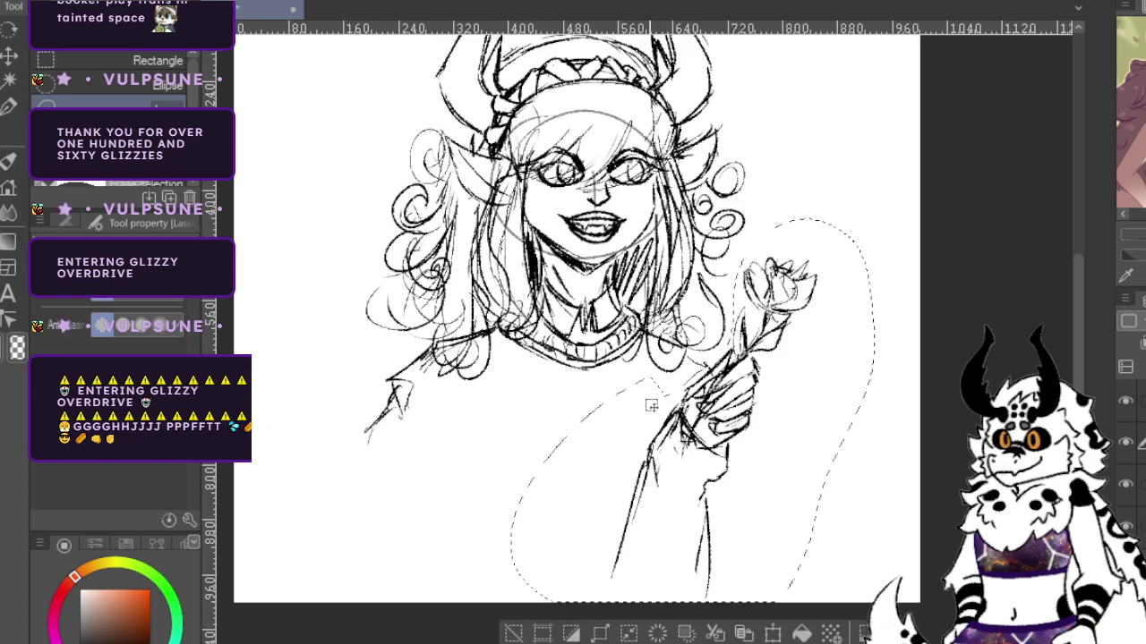
pyautogui.moveTo(772, 485)
pyautogui.mouseDown()
pyautogui.moveTo(808, 474)
pyautogui.moveTo(810, 484)
pyautogui.moveTo(834, 467)
pyautogui.mouseUp()
pyautogui.moveTo(947, 448); pyautogui.dragTo(944, 435)
pyautogui.moveTo(875, 428); pyautogui.dragTo(892, 414)
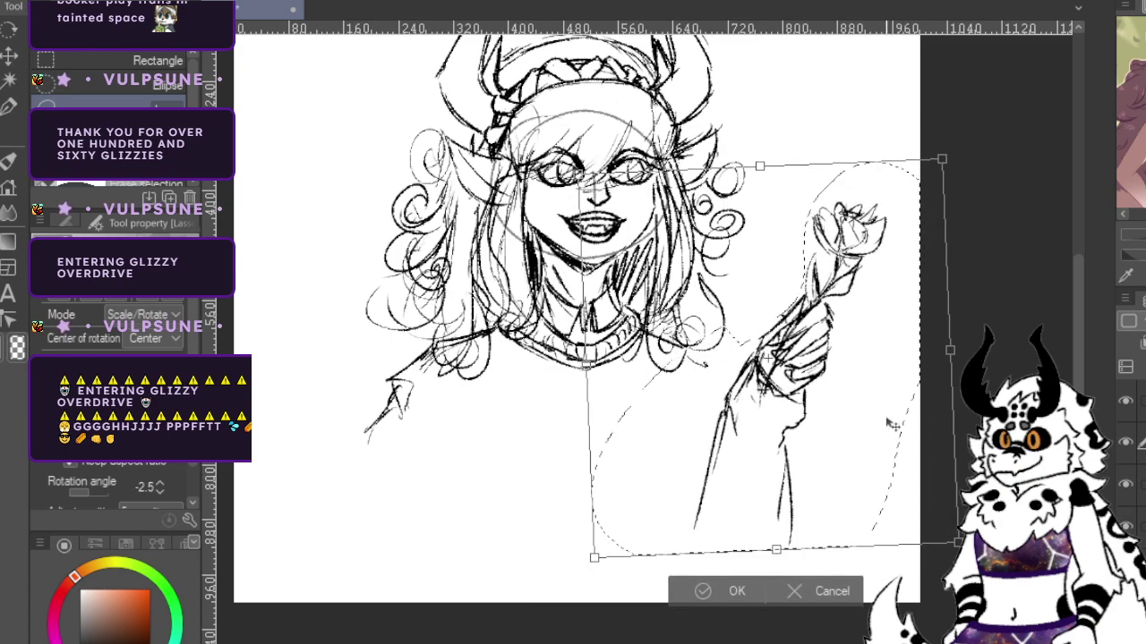
pyautogui.click(739, 591)
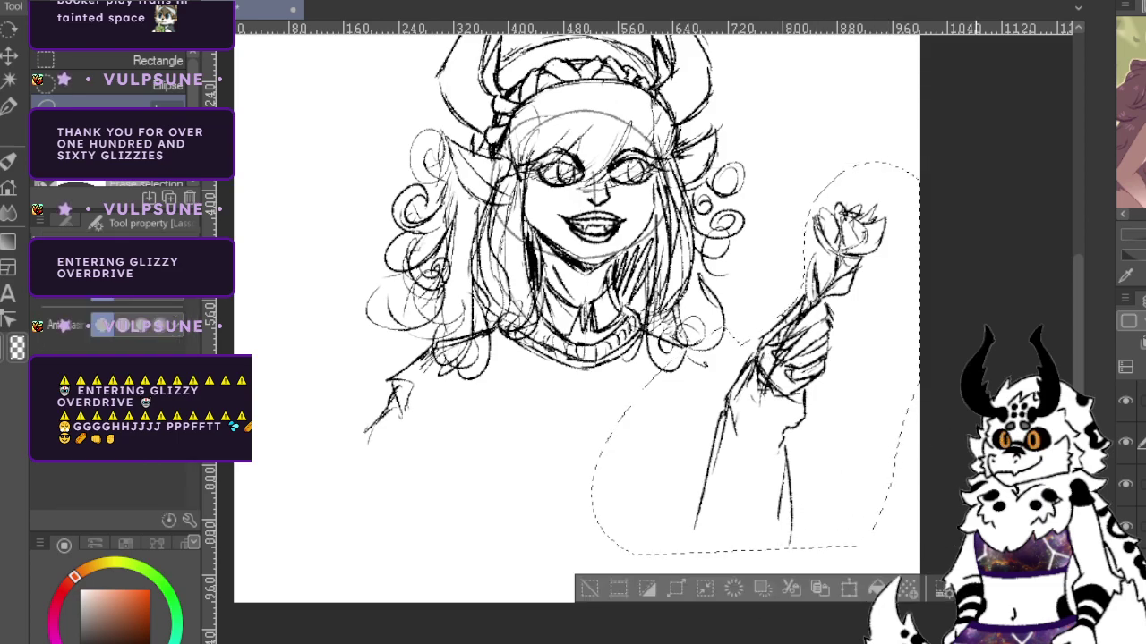
pyautogui.hotkey('ctrl', 'd')
# Sketch an elbow curve below the outer sleeve edge and erase the inner sleeve edge.
pyautogui.press('p')
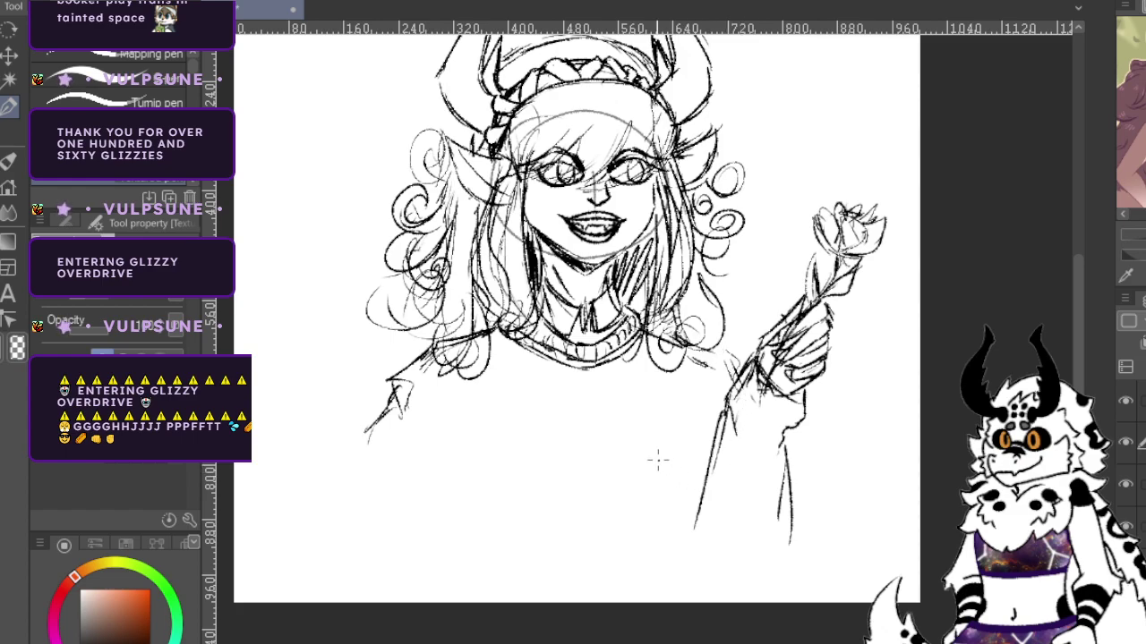
pyautogui.moveTo(796, 548); pyautogui.dragTo(748, 601)
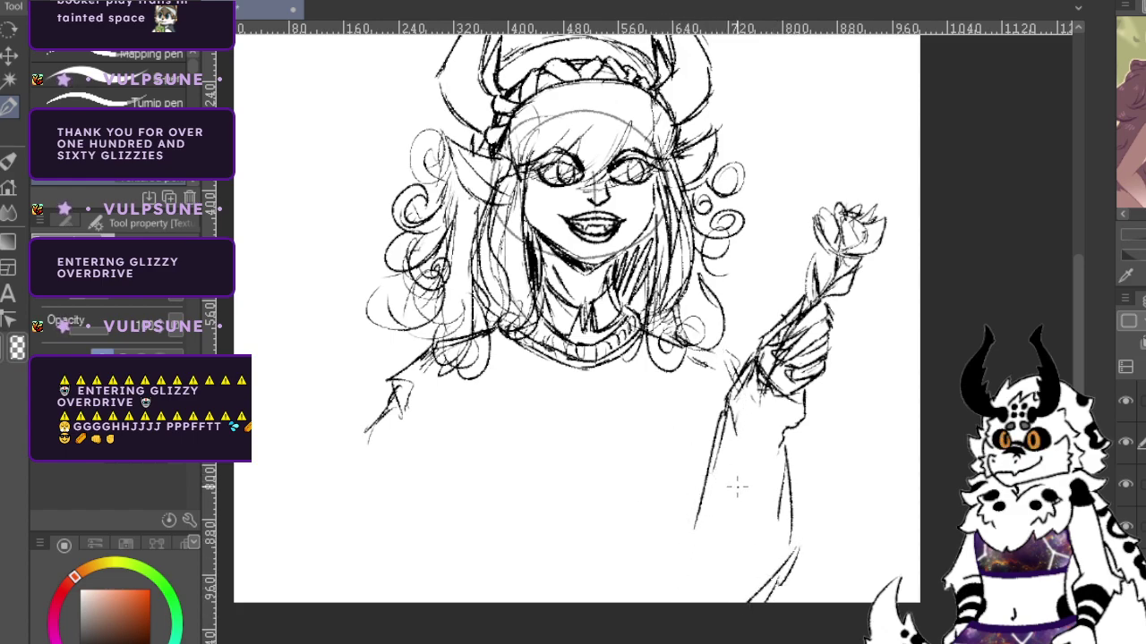
pyautogui.press('b')
pyautogui.press('e')
pyautogui.moveTo(700, 523); pyautogui.dragTo(729, 414)
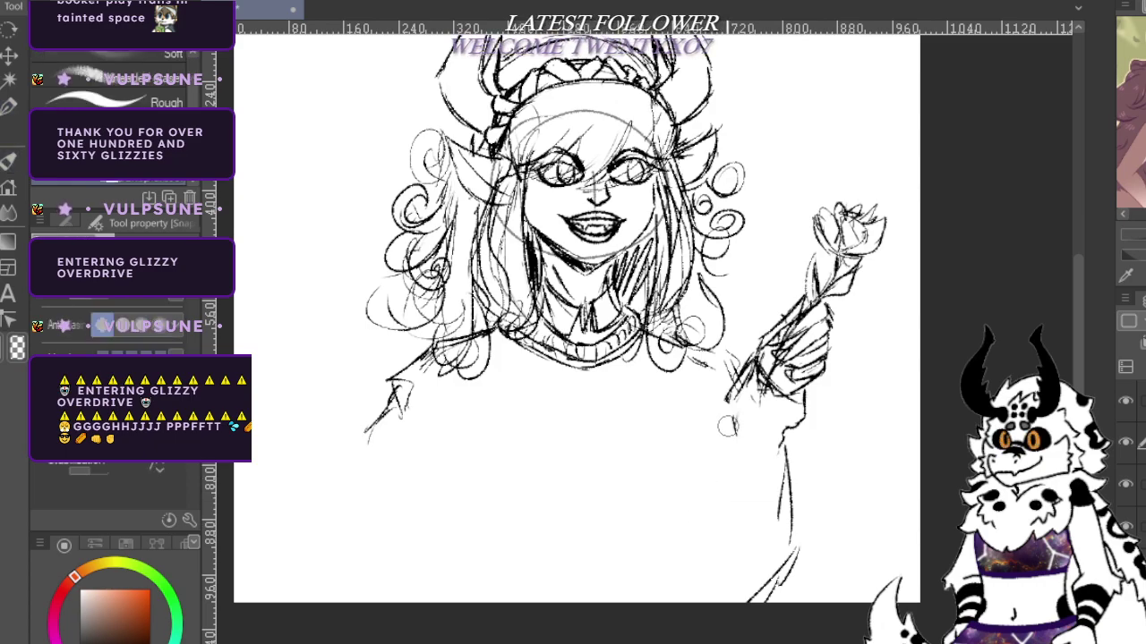
# Lasso the flower and hand, rotate them counterclockwise to stand more upright, move them slightly, and deselect.
pyautogui.press('m')
pyautogui.moveTo(777, 401)
pyautogui.mouseDown()
pyautogui.moveTo(911, 242)
pyautogui.moveTo(810, 175)
pyautogui.moveTo(744, 335)
pyautogui.mouseUp()
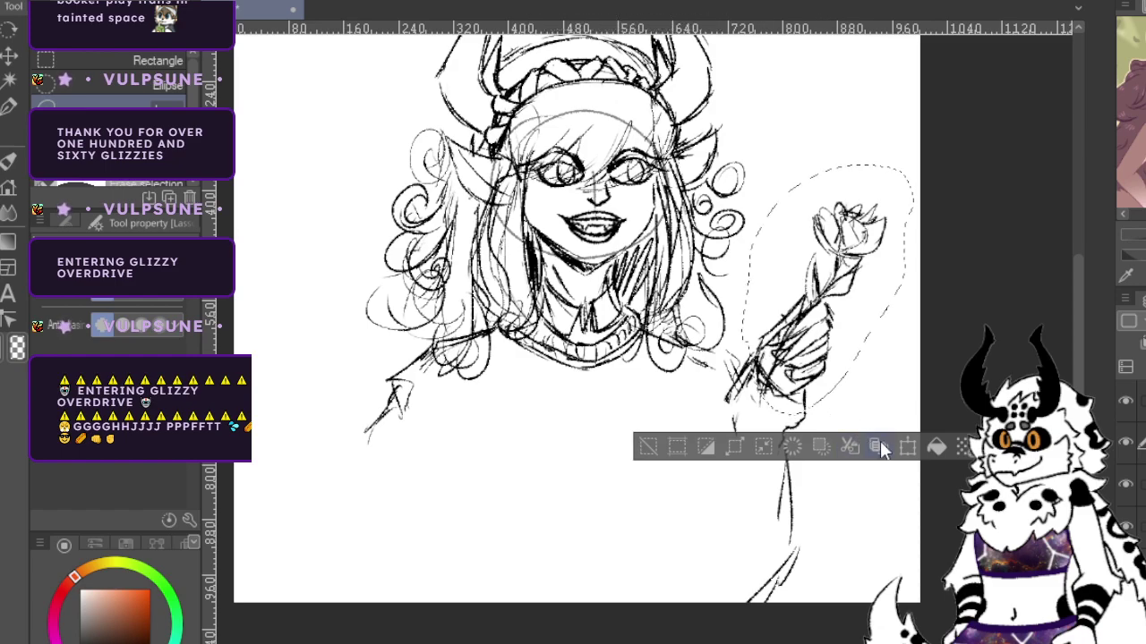
pyautogui.click(907, 440)
pyautogui.moveTo(928, 353); pyautogui.dragTo(926, 295)
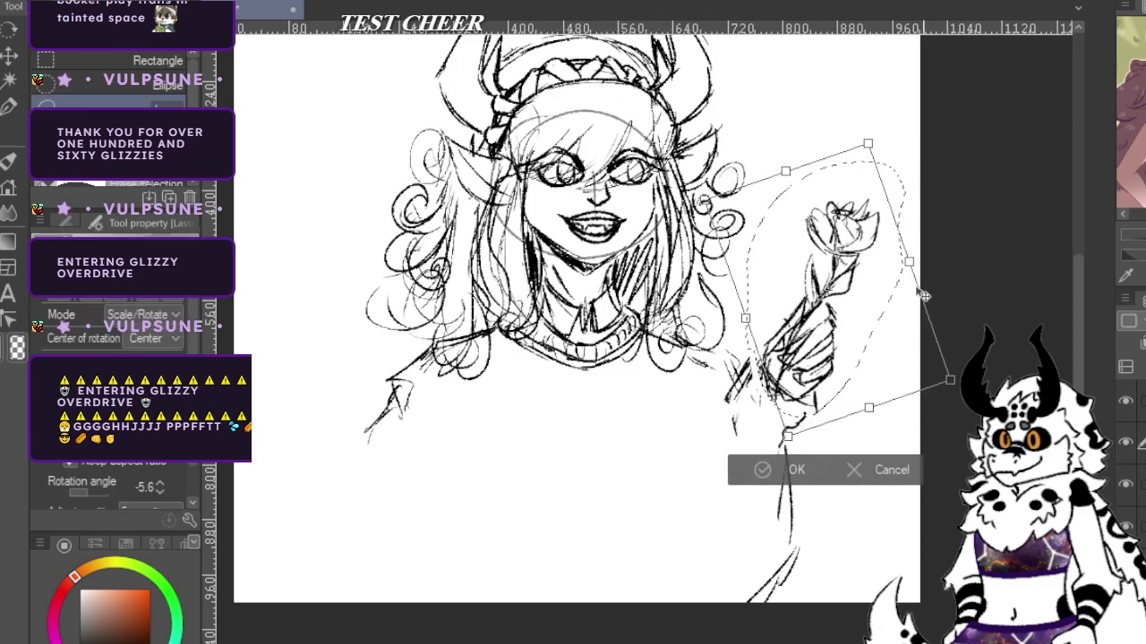
pyautogui.moveTo(881, 325); pyautogui.dragTo(879, 316)
pyautogui.click(790, 461)
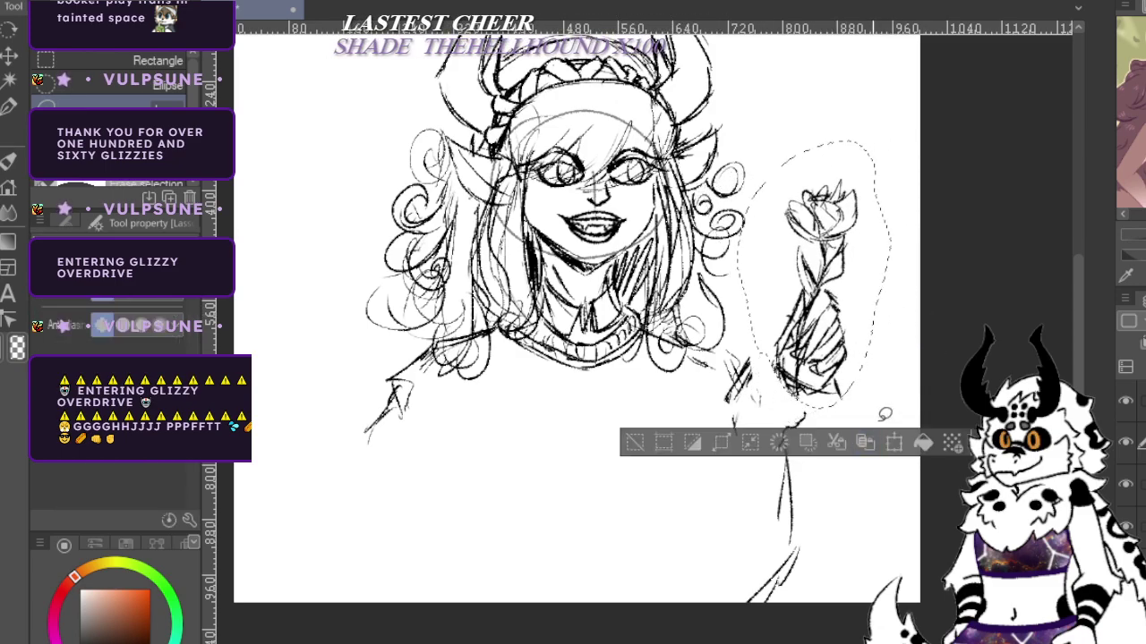
pyautogui.hotkey('ctrl', 'd')
# Erase the old sleeve lines below the hand and sketch the upper arm and forearm edges meeting at a bent elbow.
pyautogui.press('p')
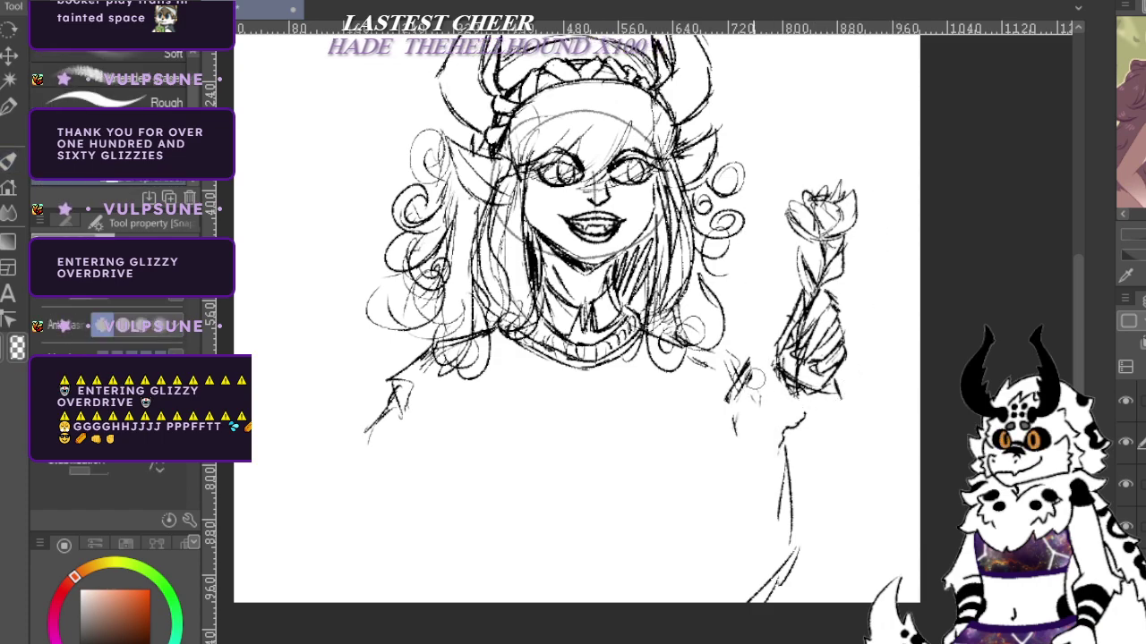
pyautogui.moveTo(748, 394)
pyautogui.mouseDown()
pyautogui.moveTo(756, 347)
pyautogui.moveTo(773, 494)
pyautogui.moveTo(801, 455)
pyautogui.moveTo(827, 455)
pyautogui.moveTo(754, 615)
pyautogui.moveTo(795, 614)
pyautogui.mouseUp()
pyautogui.press('p')
pyautogui.moveTo(774, 374)
pyautogui.mouseDown()
pyautogui.moveTo(758, 431)
pyautogui.moveTo(773, 423)
pyautogui.moveTo(777, 508)
pyautogui.mouseUp()
pyautogui.moveTo(733, 392)
pyautogui.mouseDown()
pyautogui.moveTo(765, 433)
pyautogui.moveTo(778, 506)
pyautogui.mouseUp()
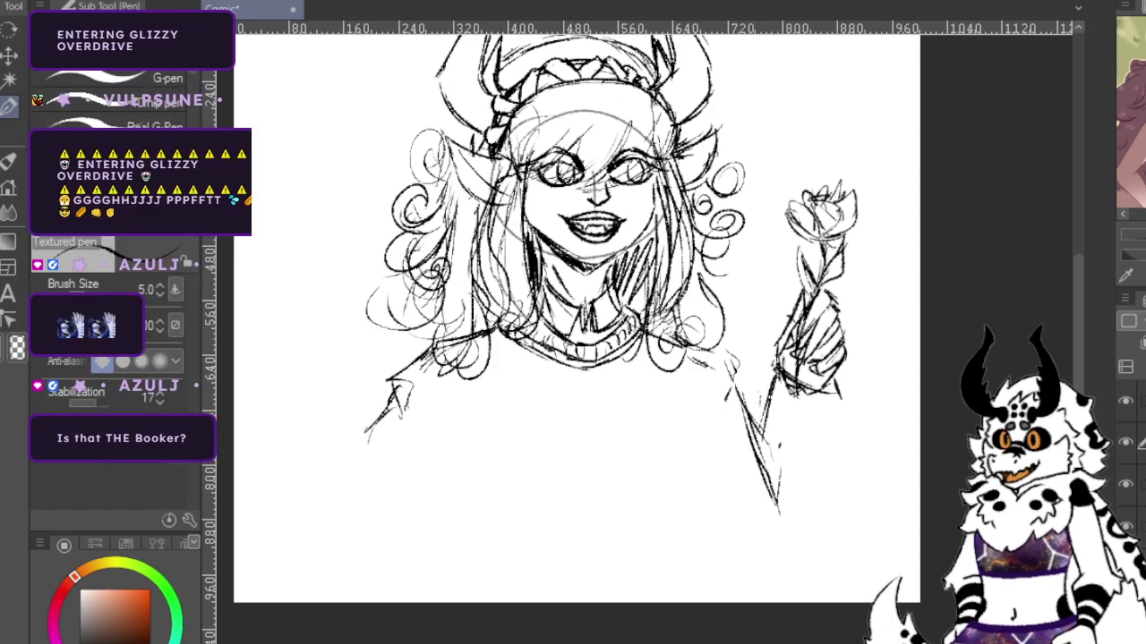
# Sketch a cuff beneath the flower-holding hand and several diagonal fold lines across the sweater's chest.
pyautogui.scroll(-4, 906, 376)
pyautogui.scroll(3, 844, 134)
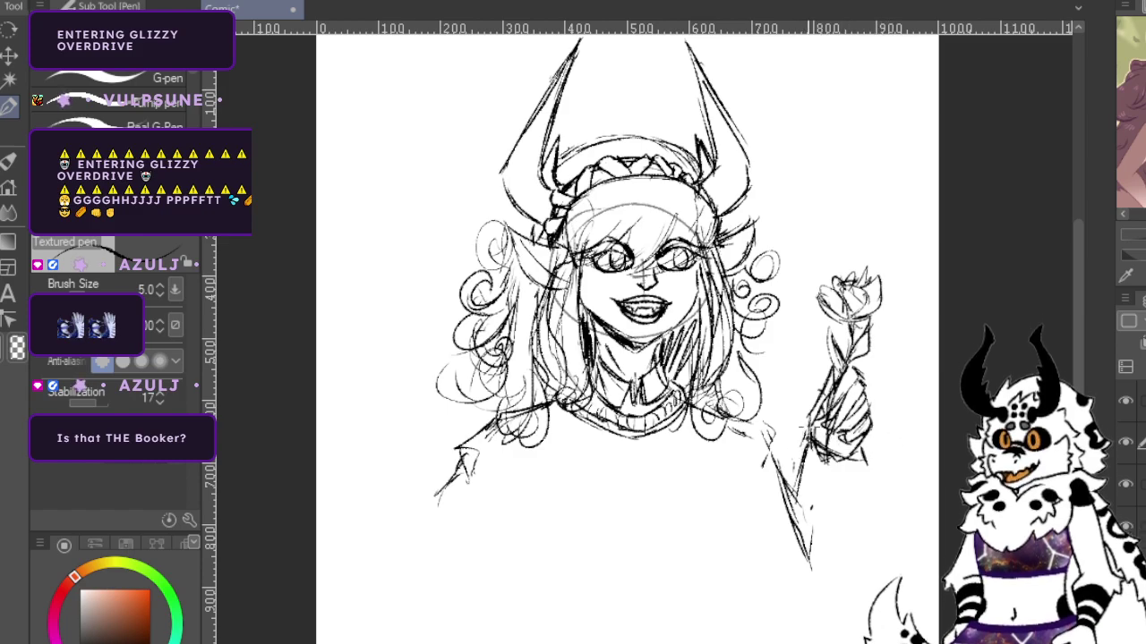
pyautogui.moveTo(803, 452); pyautogui.dragTo(847, 483)
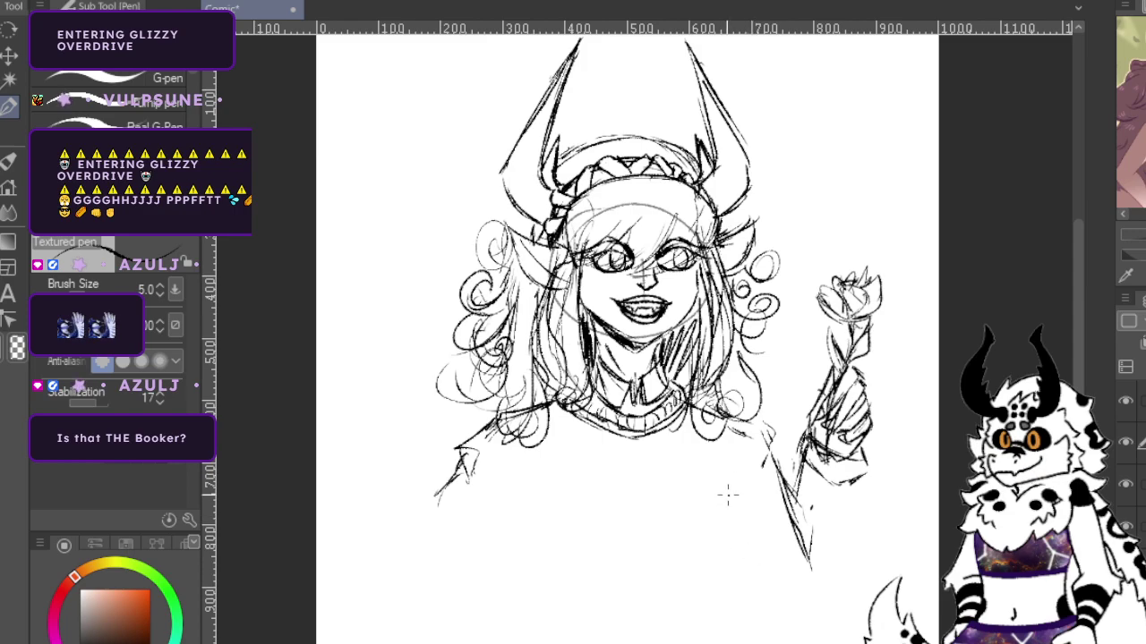
pyautogui.moveTo(695, 486)
pyautogui.mouseDown()
pyautogui.moveTo(613, 554)
pyautogui.moveTo(709, 462)
pyautogui.moveTo(657, 537)
pyautogui.moveTo(634, 548)
pyautogui.moveTo(641, 579)
pyautogui.moveTo(689, 562)
pyautogui.mouseUp()
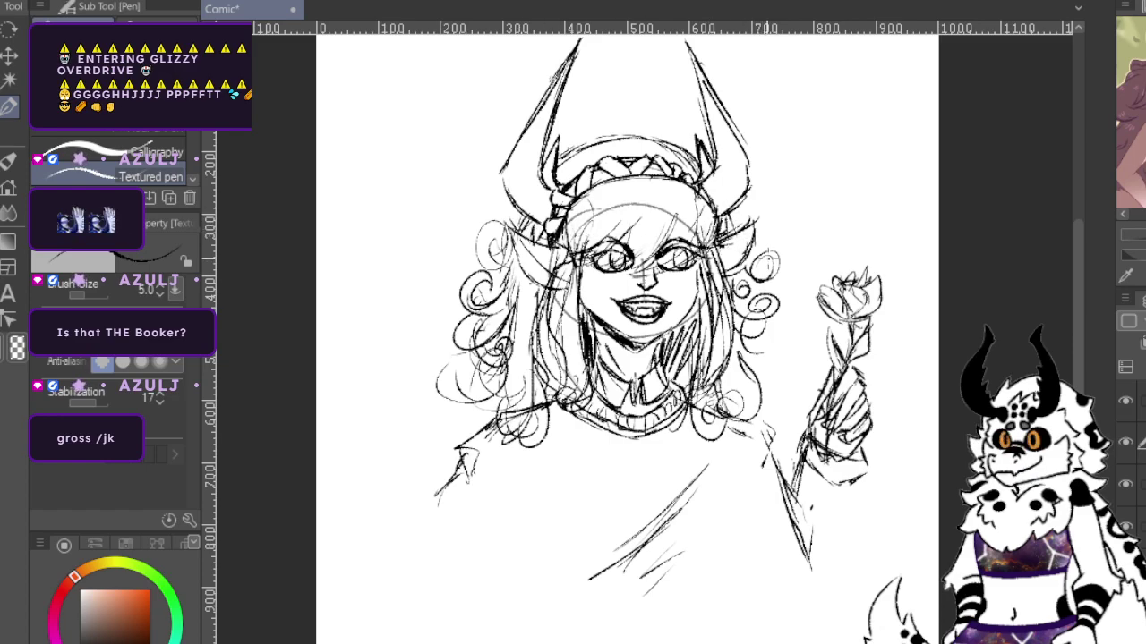
# Add hair strokes at the shoulder, a vertical sweater fold, and the raised arm's loose sleeve edges down to the elbow.
pyautogui.moveTo(762, 385); pyautogui.dragTo(768, 414)
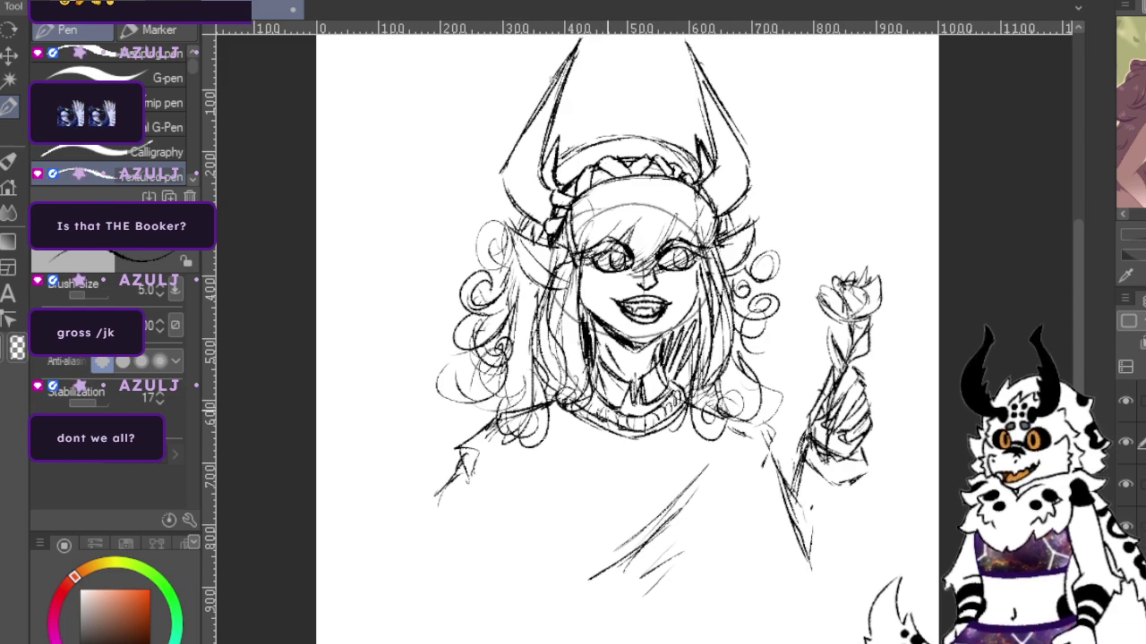
pyautogui.moveTo(732, 485); pyautogui.dragTo(723, 559)
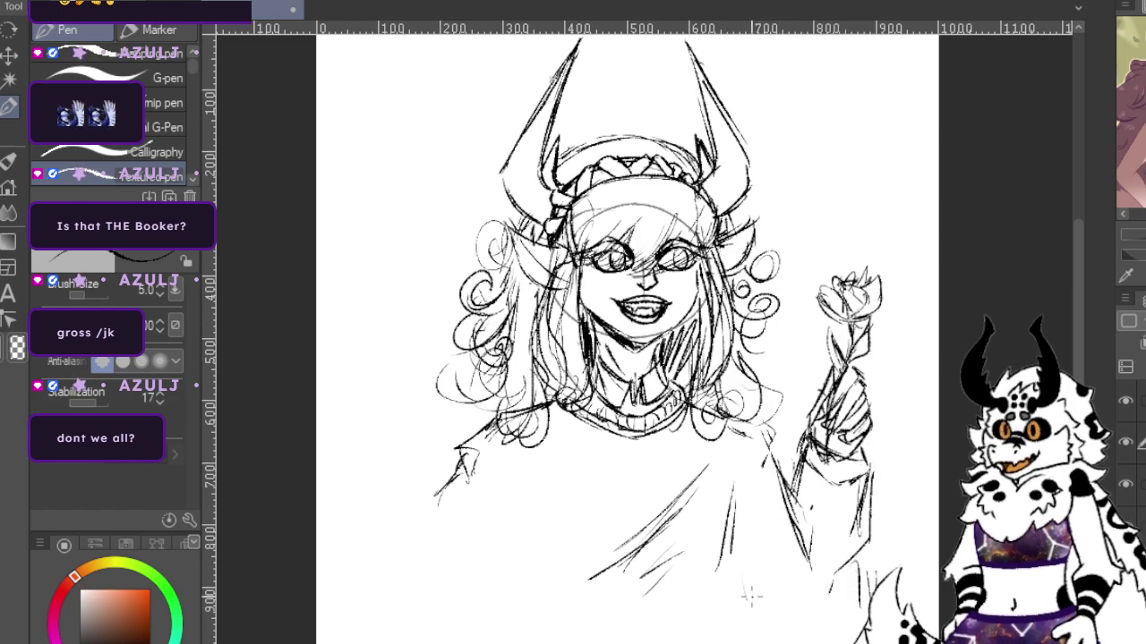
pyautogui.moveTo(739, 574); pyautogui.dragTo(784, 641)
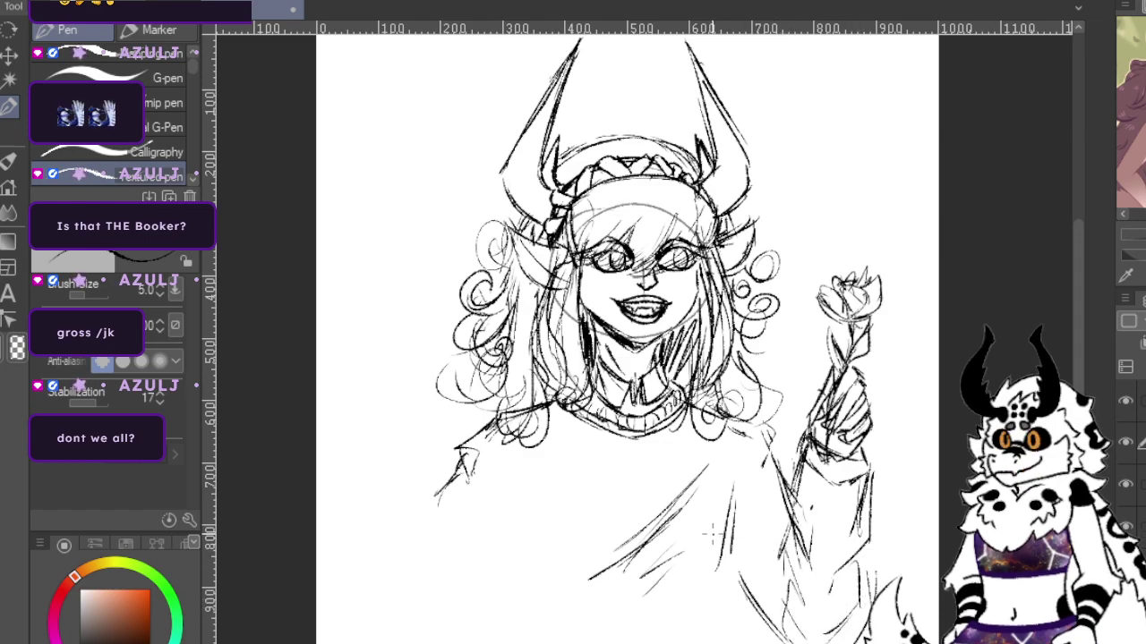
# Try a V-shaped patterned neckline band below the ribbed collar and undo it.
pyautogui.scroll(-2, 717, 535)
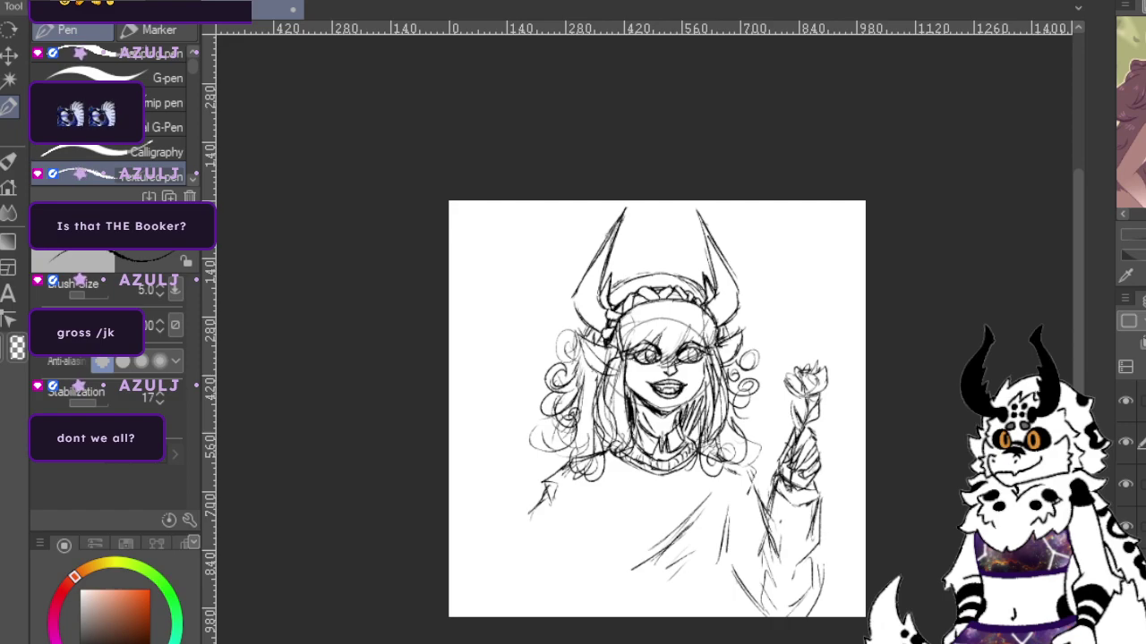
pyautogui.scroll(1, 865, 617)
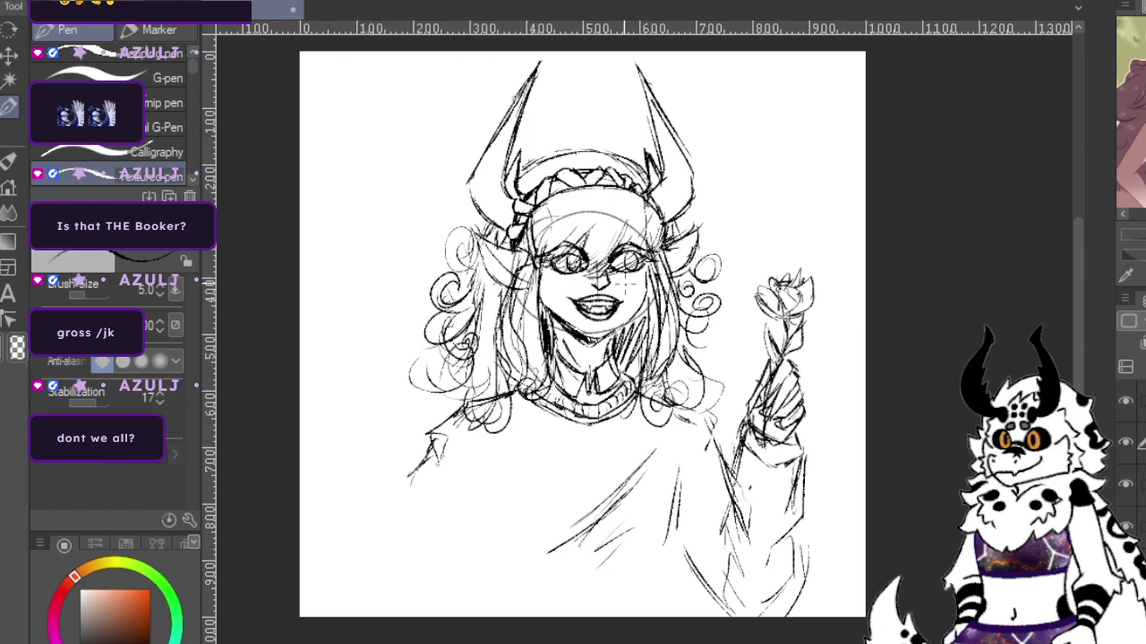
pyautogui.scroll(-2, 743, 546)
pyautogui.scroll(3, 601, 608)
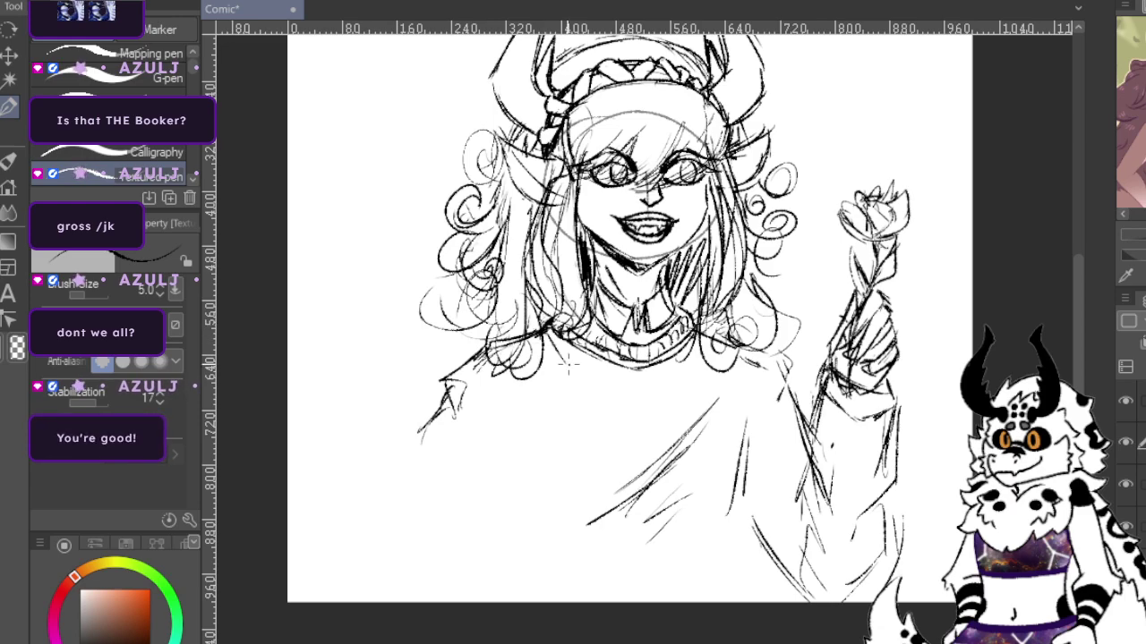
pyautogui.moveTo(559, 355)
pyautogui.mouseDown()
pyautogui.moveTo(628, 403)
pyautogui.moveTo(685, 370)
pyautogui.mouseUp()
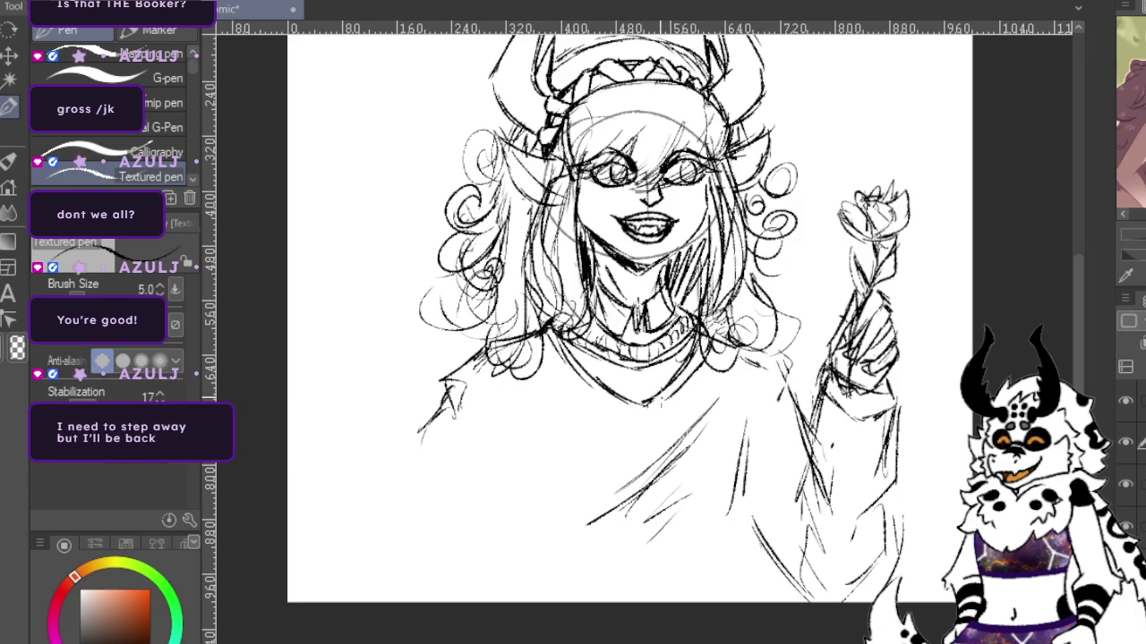
pyautogui.moveTo(660, 399); pyautogui.dragTo(626, 401)
pyautogui.moveTo(574, 372); pyautogui.dragTo(647, 412)
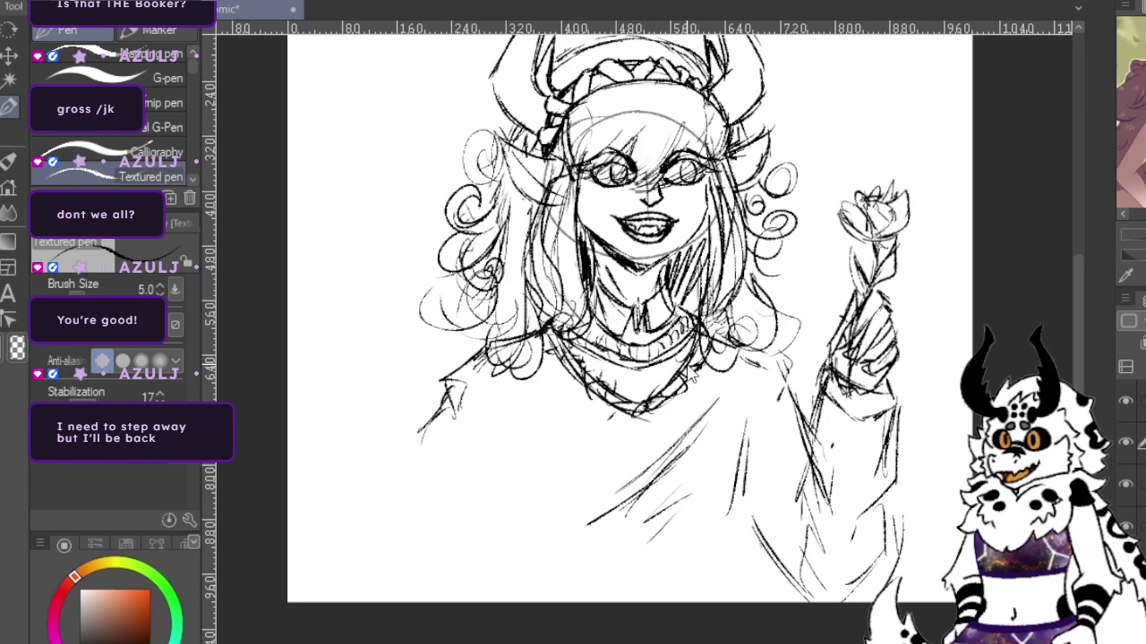
pyautogui.hotkey('ctrl', 'z')
pyautogui.hotkey('ctrl', 'z')
pyautogui.hotkey('ctrl', 'z')
pyautogui.hotkey('ctrl', 'z')
pyautogui.hotkey('ctrl', 'z')
pyautogui.hotkey('ctrl', 'z')
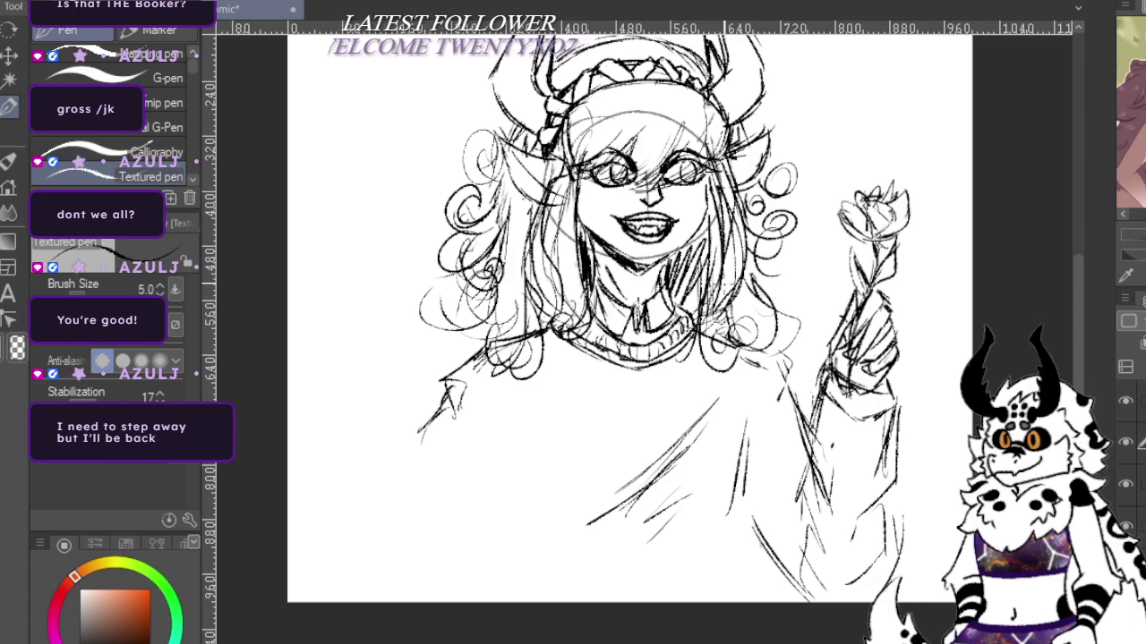
# Try reworking the lowered arm's shoulder with a ragged sleeve edge and erasing around it, and undo the strokes.
pyautogui.moveTo(536, 326)
pyautogui.mouseDown()
pyautogui.moveTo(478, 340)
pyautogui.moveTo(447, 376)
pyautogui.moveTo(439, 417)
pyautogui.moveTo(417, 432)
pyautogui.moveTo(408, 488)
pyautogui.mouseUp()
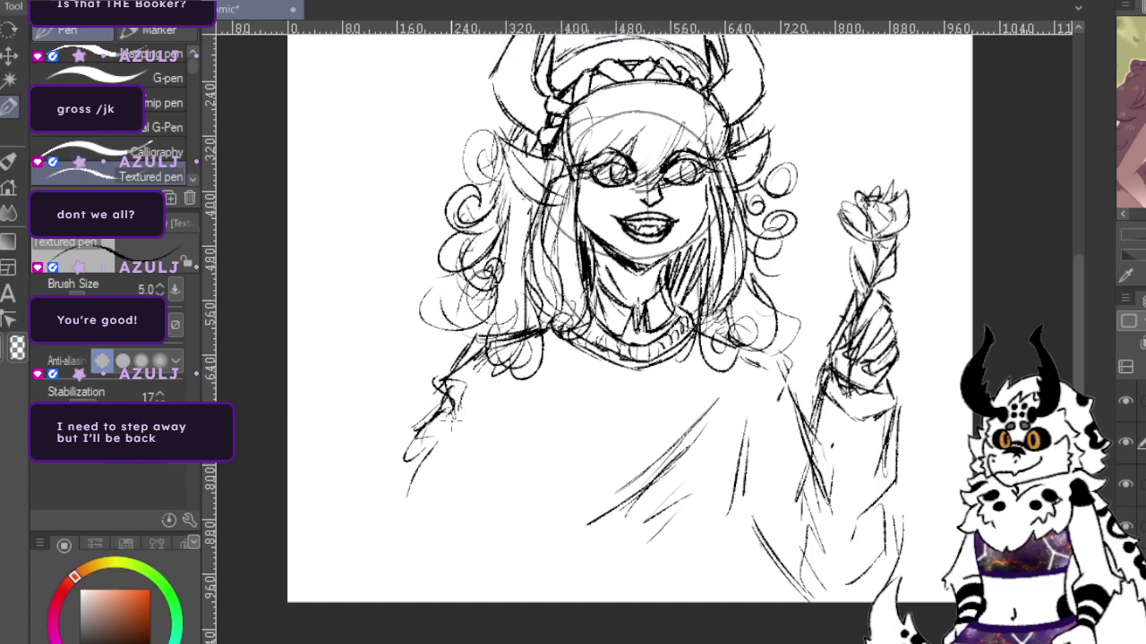
pyautogui.press('e')
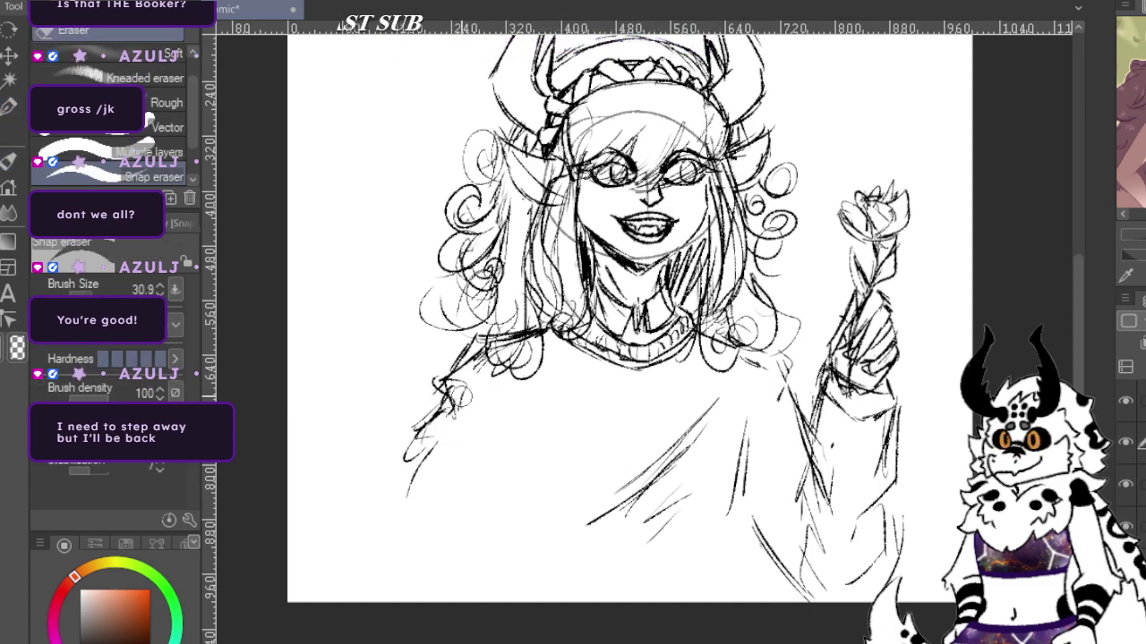
pyautogui.moveTo(443, 381); pyautogui.dragTo(374, 447)
pyautogui.moveTo(452, 374); pyautogui.dragTo(456, 375)
pyautogui.hotkey('ctrl', 'z')
pyautogui.hotkey('ctrl', 'z')
pyautogui.hotkey('ctrl', 'z')
pyautogui.hotkey('ctrl', 'z')
pyautogui.hotkey('ctrl', 'z')
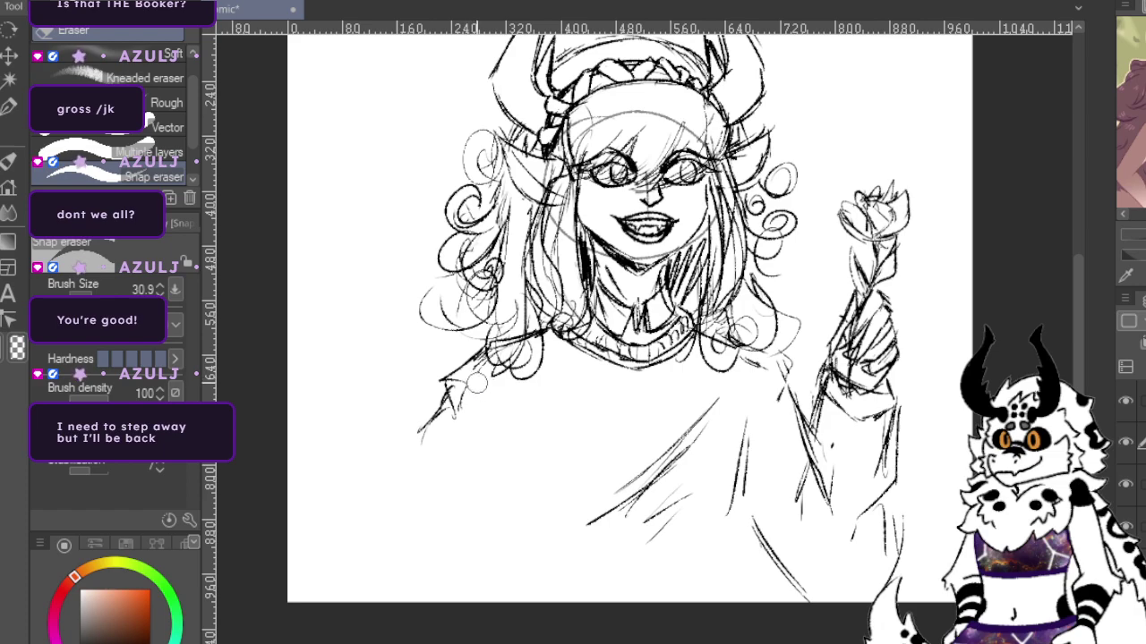
# Sketch a fold down from the raised arm's shoulder, long diagonal drape lines across the torso, and the opposite torso edge.
pyautogui.press('p')
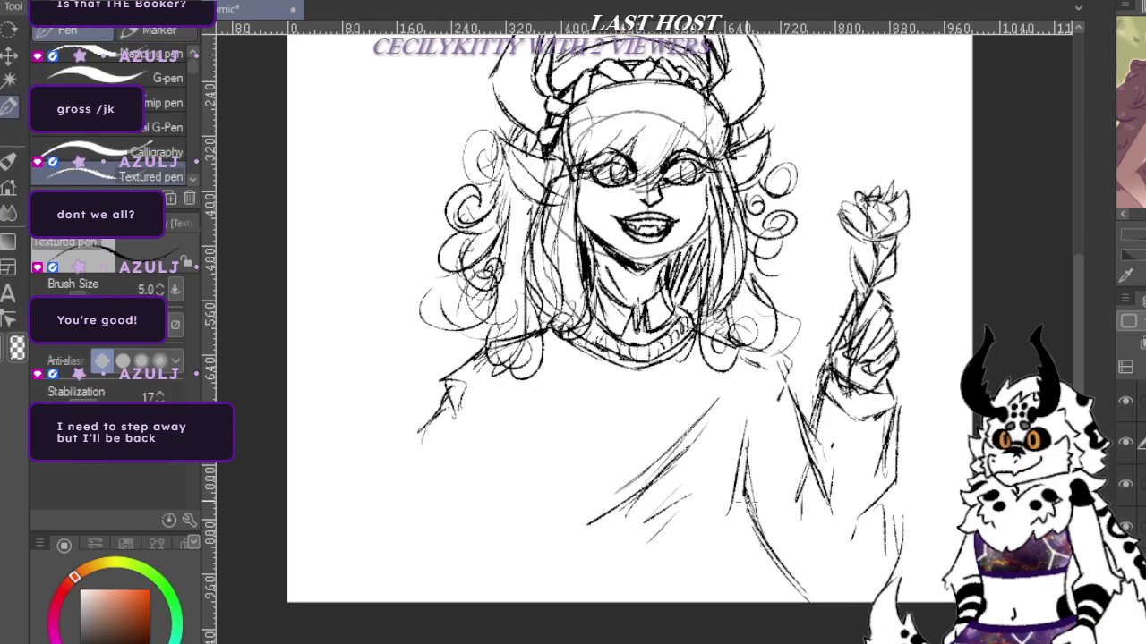
pyautogui.moveTo(742, 389); pyautogui.dragTo(716, 505)
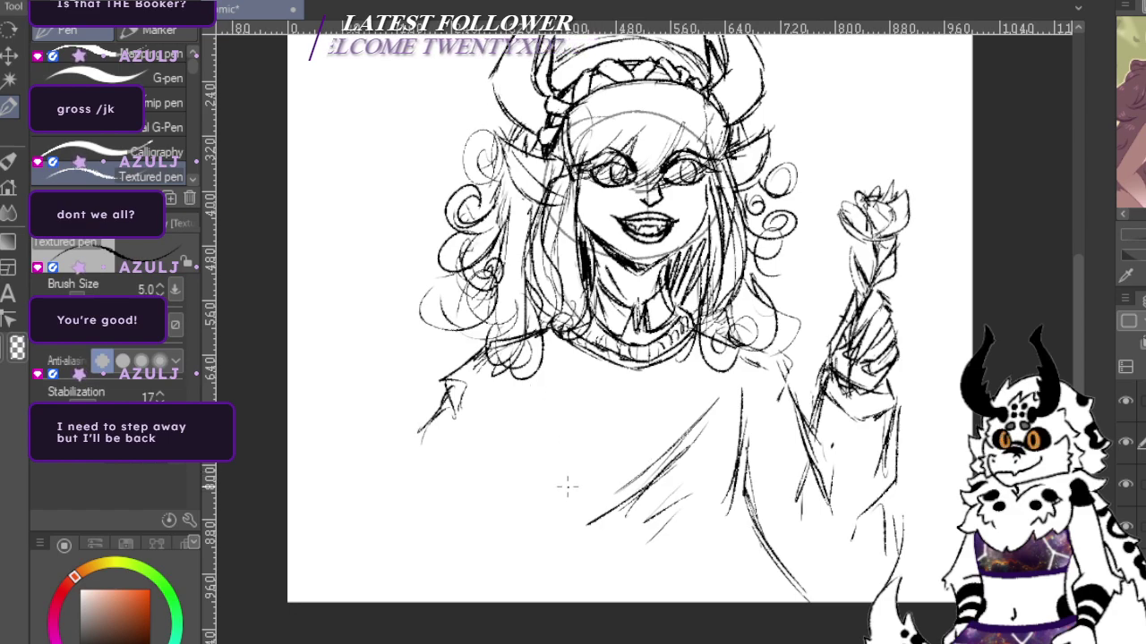
pyautogui.moveTo(694, 349)
pyautogui.mouseDown()
pyautogui.moveTo(551, 546)
pyautogui.moveTo(528, 554)
pyautogui.mouseUp()
pyautogui.moveTo(729, 380); pyautogui.dragTo(542, 568)
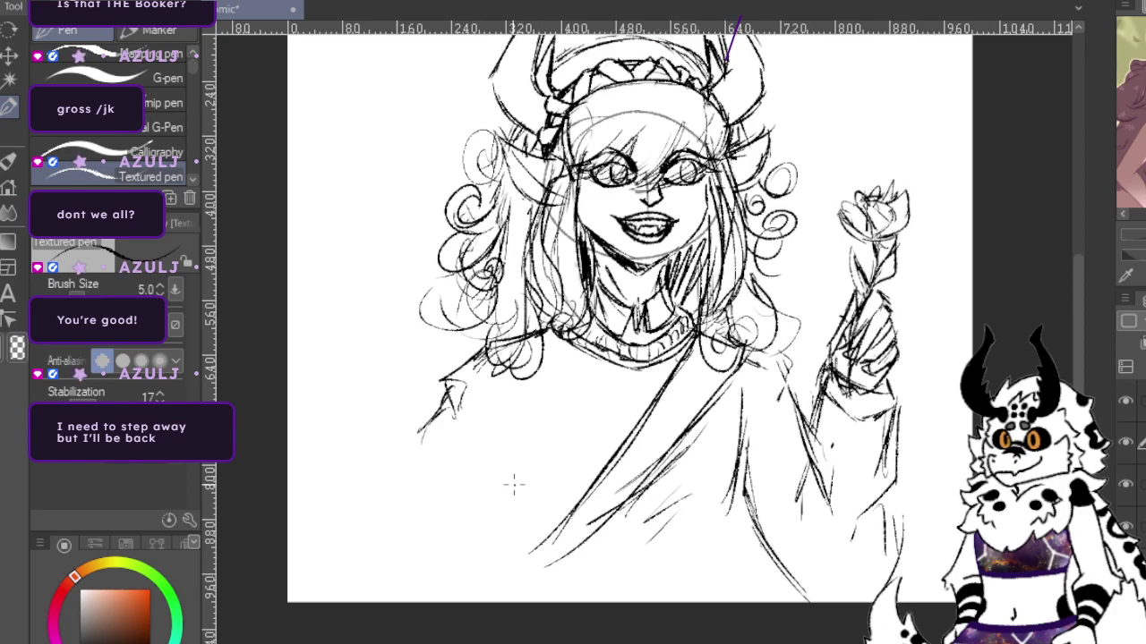
pyautogui.moveTo(523, 459); pyautogui.dragTo(490, 542)
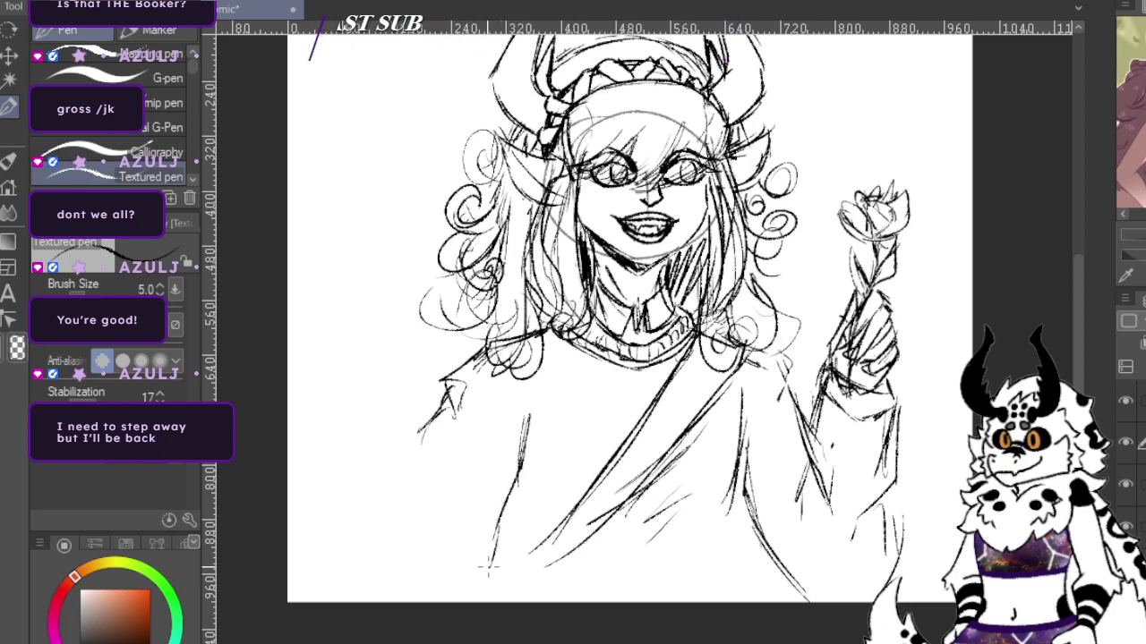
# Try a steep and a wider outer sleeve edge with inner lines for the lowered arm, and undo them.
pyautogui.moveTo(439, 408); pyautogui.dragTo(402, 503)
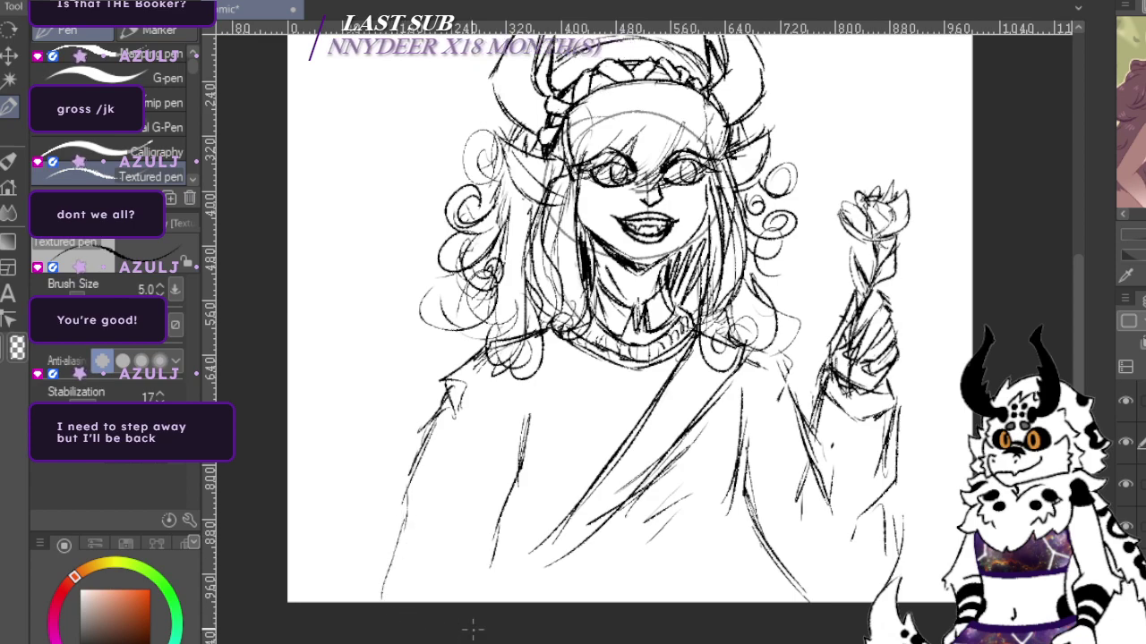
pyautogui.hotkey('ctrl', 'z')
pyautogui.hotkey('ctrl', 'z')
pyautogui.moveTo(431, 420); pyautogui.dragTo(306, 597)
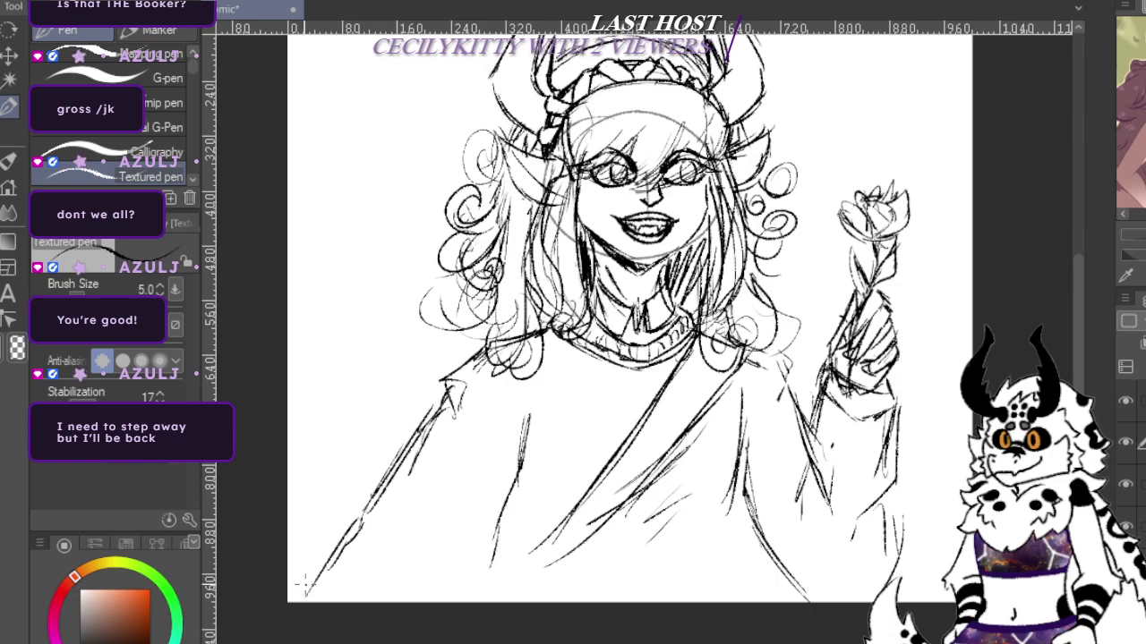
pyautogui.moveTo(522, 474); pyautogui.dragTo(454, 573)
pyautogui.moveTo(501, 495)
pyautogui.mouseDown()
pyautogui.moveTo(439, 559)
pyautogui.moveTo(426, 599)
pyautogui.mouseUp()
pyautogui.hotkey('ctrl', 'z')
pyautogui.hotkey('ctrl', 'z')
pyautogui.hotkey('ctrl', 'z')
pyautogui.hotkey('ctrl', 'z')
pyautogui.hotkey('ctrl', 'z')
pyautogui.hotkey('ctrl', 'z')
pyautogui.hotkey('ctrl', 'z')
pyautogui.hotkey('ctrl', 'z')
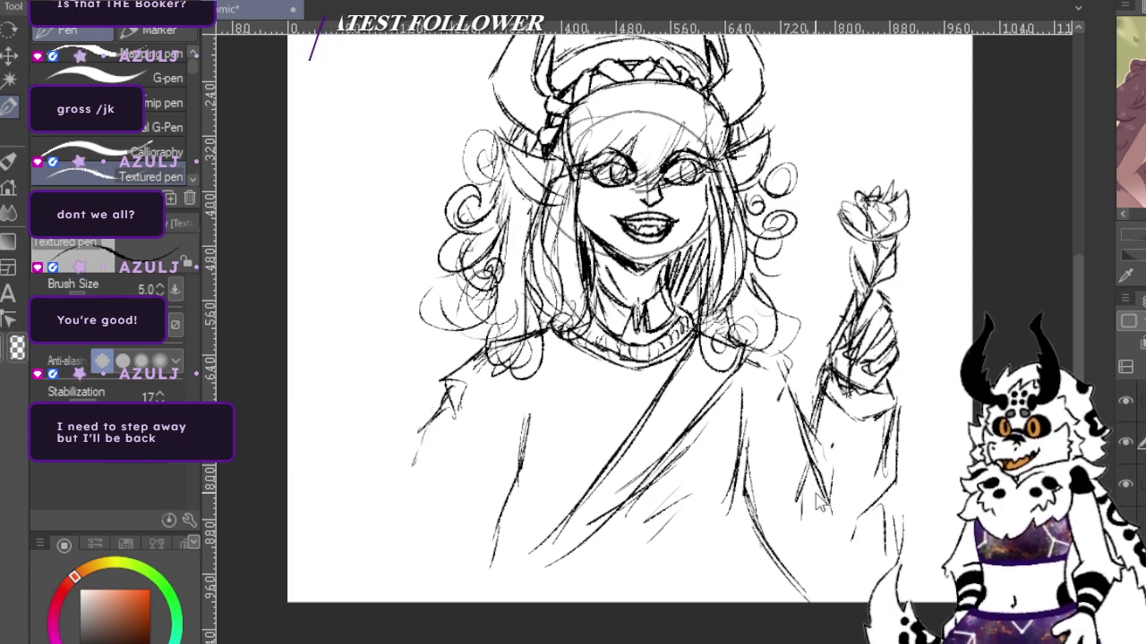
# Undo the long diagonal drape lines and the torso edge line while keeping the shorter chest folds.
pyautogui.scroll(-4, 841, 465)
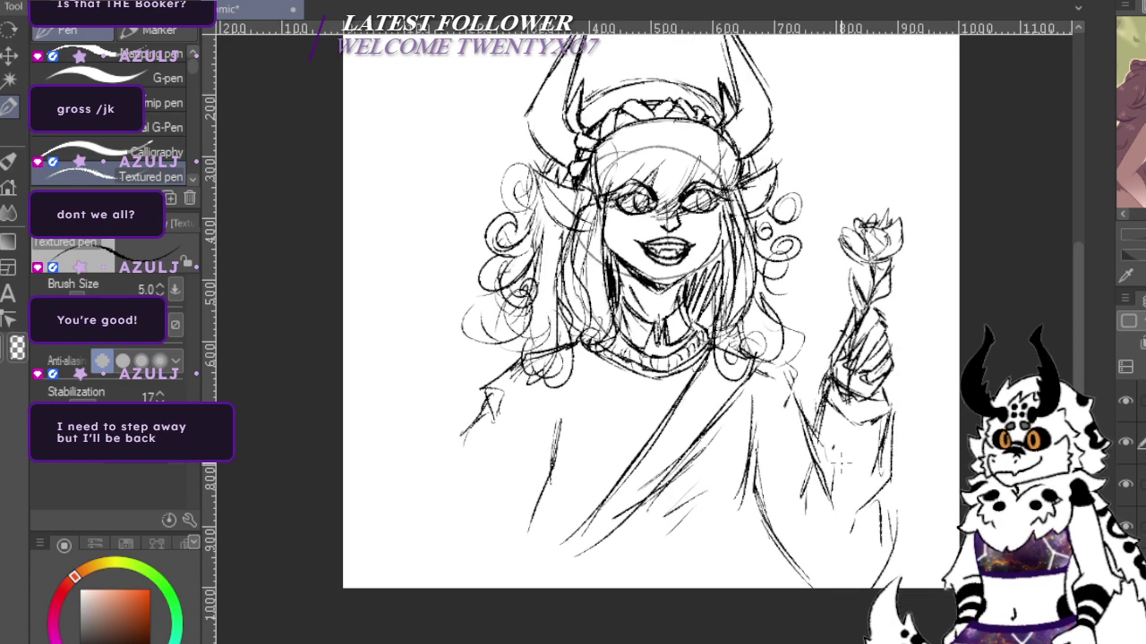
pyautogui.scroll(3, 902, 408)
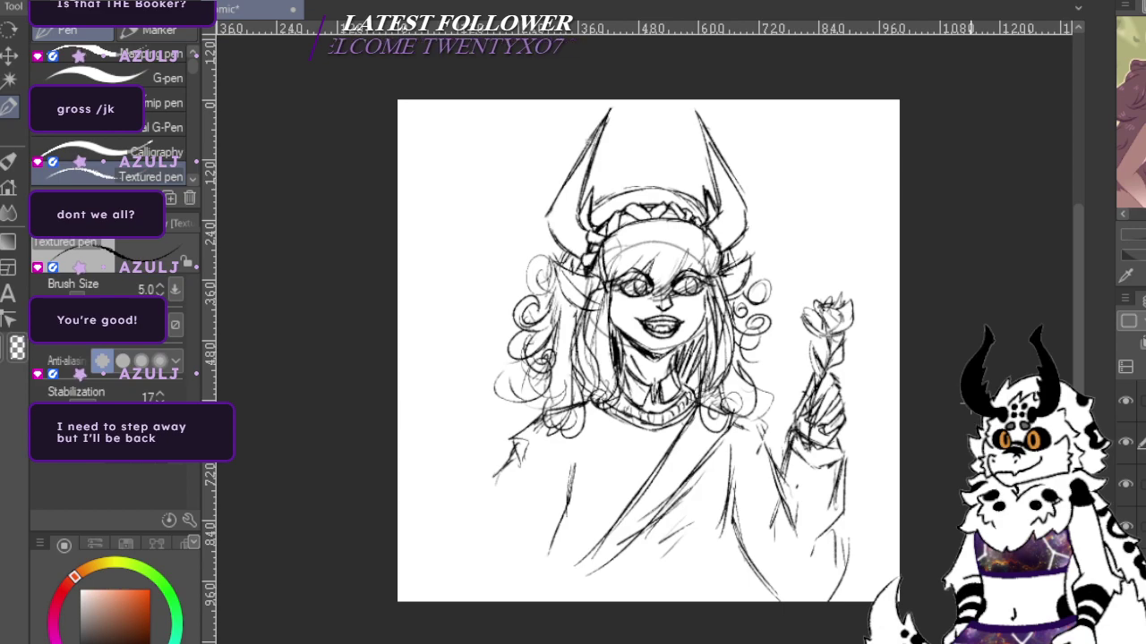
pyautogui.scroll(-1, 891, 258)
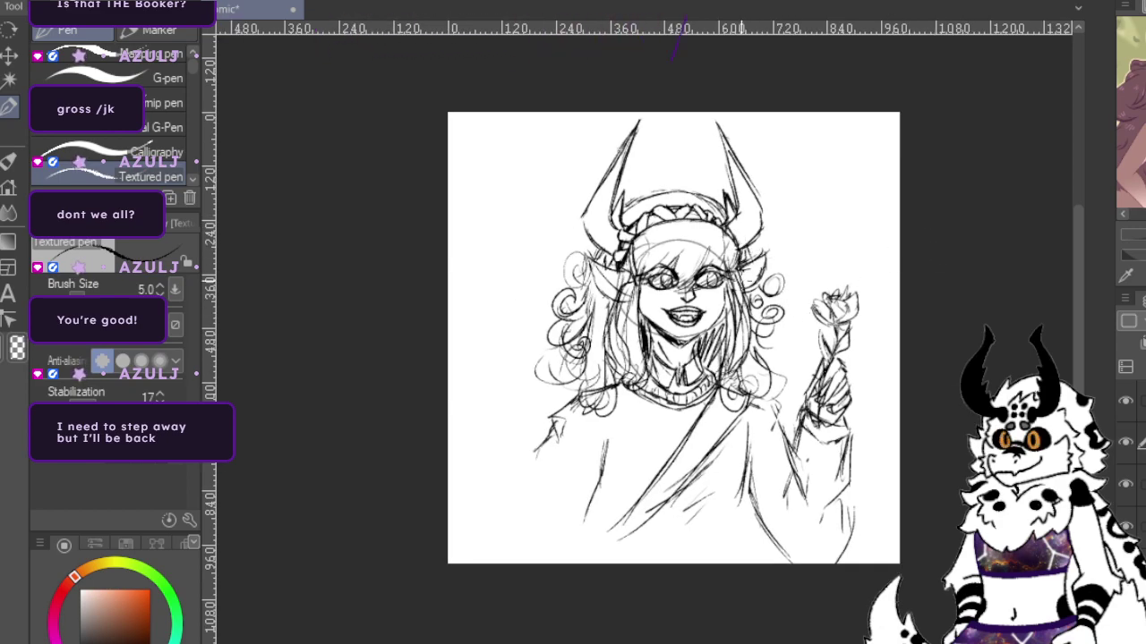
pyautogui.scroll(3, 811, 261)
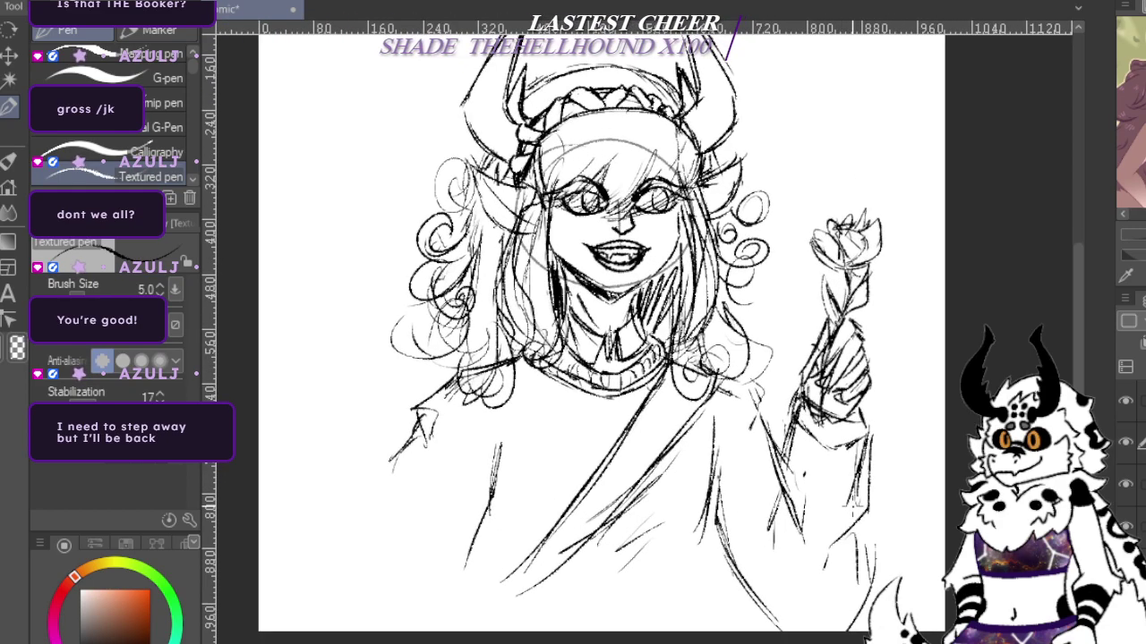
pyautogui.hotkey('ctrl', 'z')
pyautogui.hotkey('ctrl', 'z')
pyautogui.hotkey('ctrl', 'z')
pyautogui.hotkey('ctrl', 'z')
pyautogui.hotkey('ctrl', 'z')
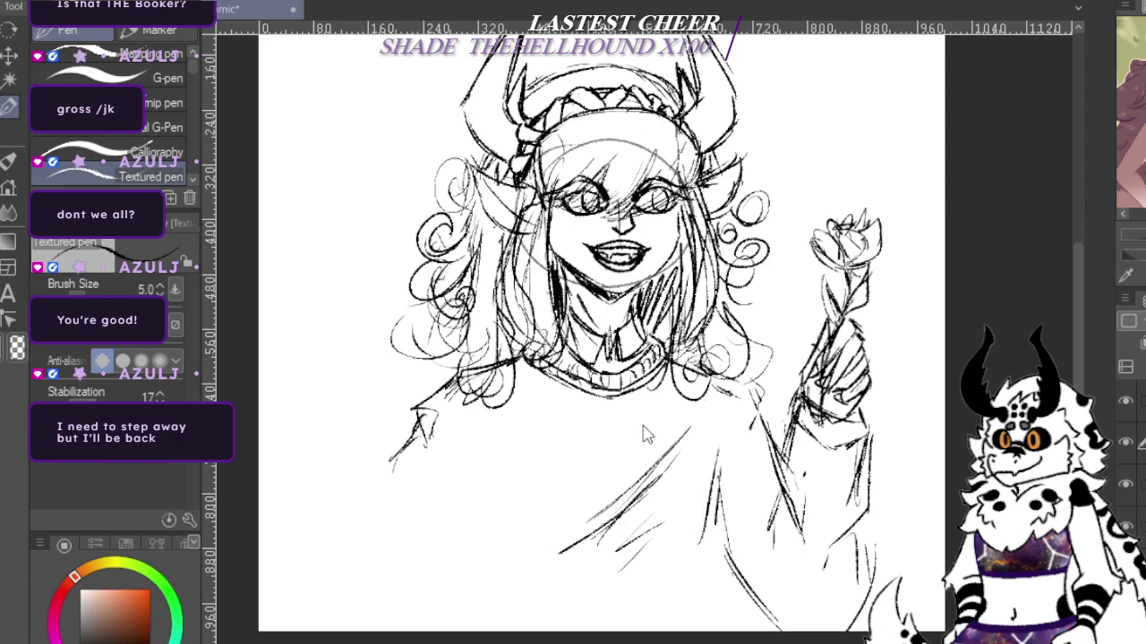
# Darken the fold beneath the raised sleeve and sketch a long vertical line down the shirt beside the flower-holding arm.
pyautogui.moveTo(713, 542); pyautogui.dragTo(742, 580)
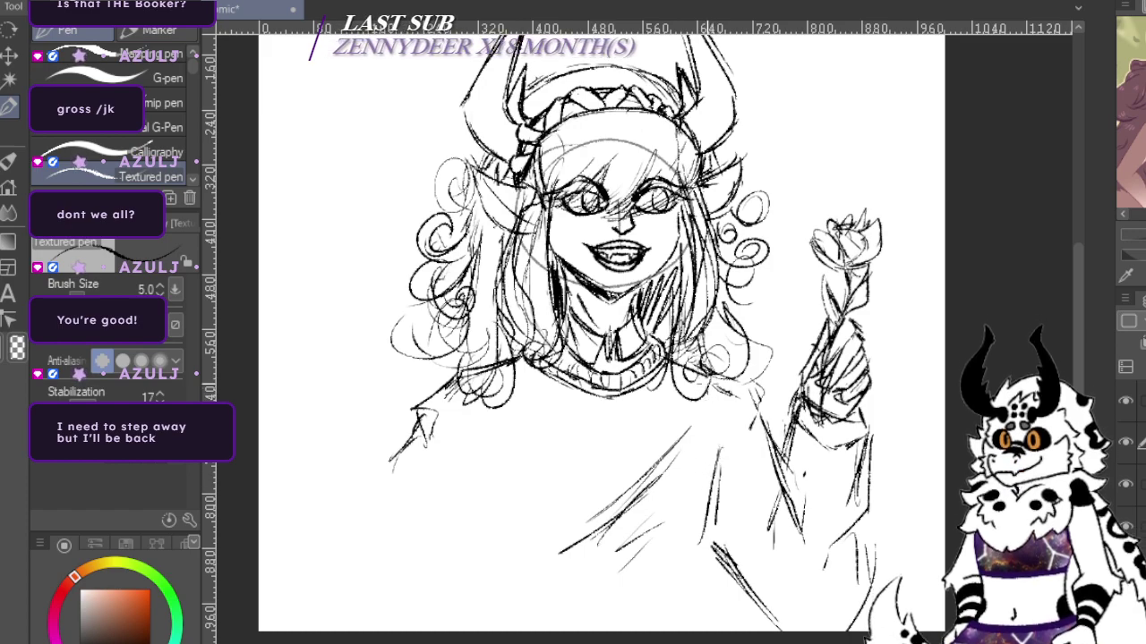
pyautogui.moveTo(717, 379); pyautogui.dragTo(700, 541)
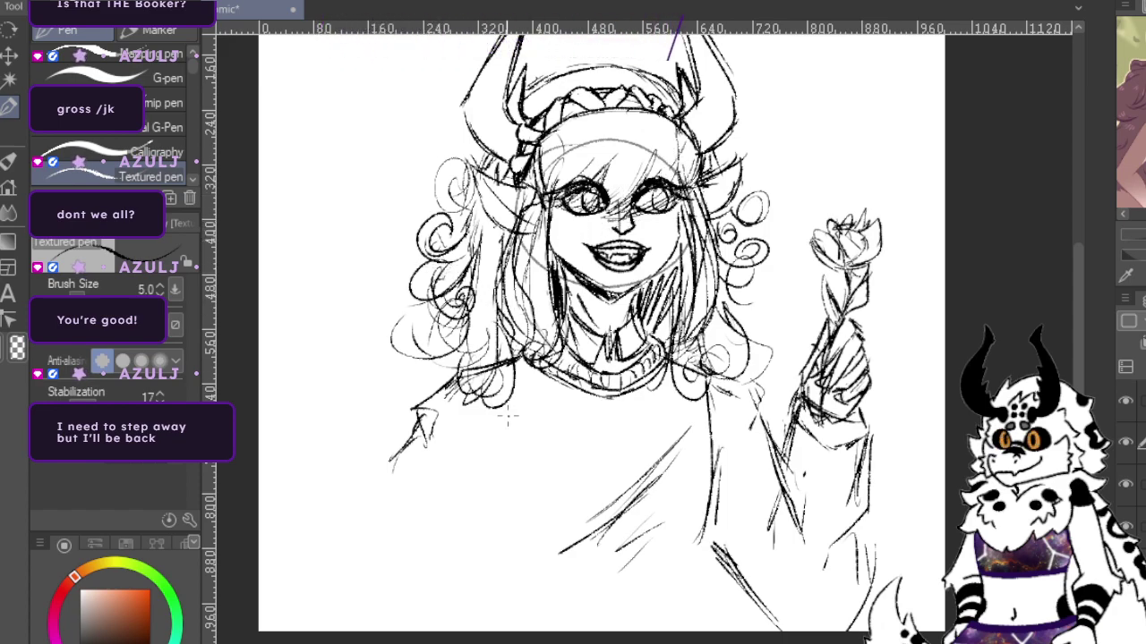
# Wrap the horn on the flower-hand side in curved vine bands and add small thorns along its edges.
pyautogui.moveTo(1077, 303); pyautogui.dragTo(1051, 246)
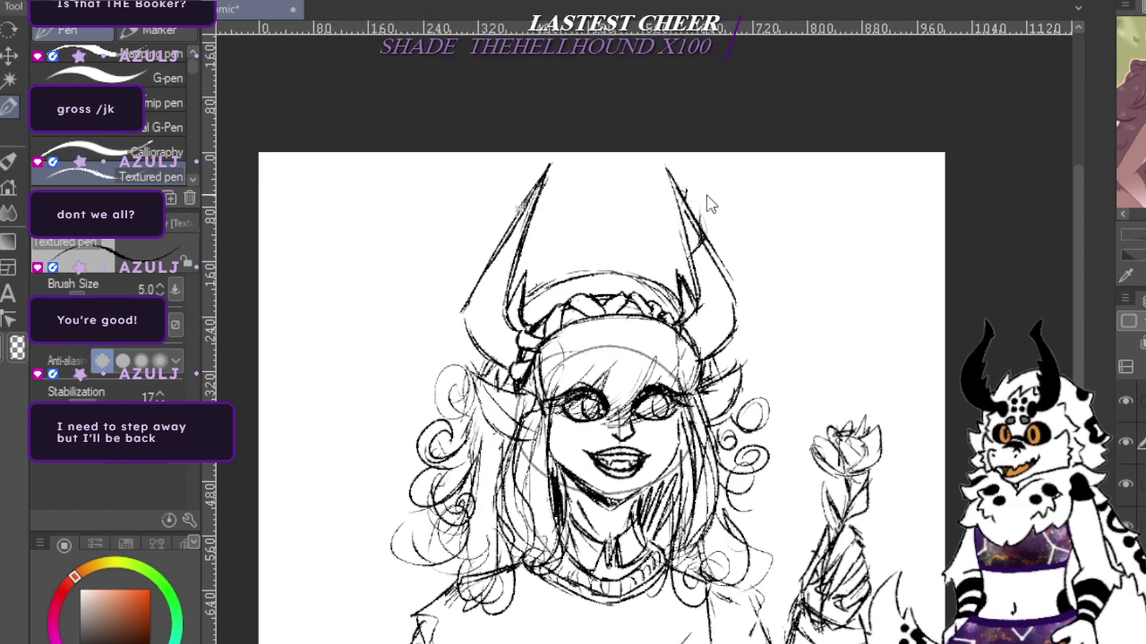
pyautogui.moveTo(696, 219); pyautogui.dragTo(705, 254)
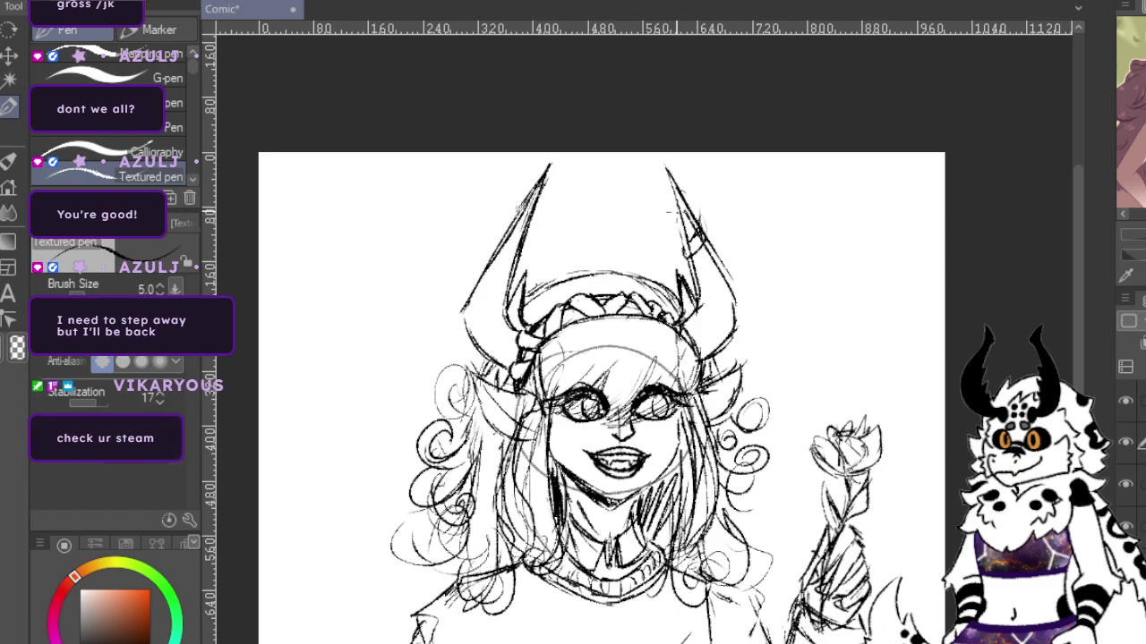
pyautogui.moveTo(671, 220)
pyautogui.mouseDown()
pyautogui.moveTo(690, 199)
pyautogui.moveTo(693, 218)
pyautogui.moveTo(688, 195)
pyautogui.mouseUp()
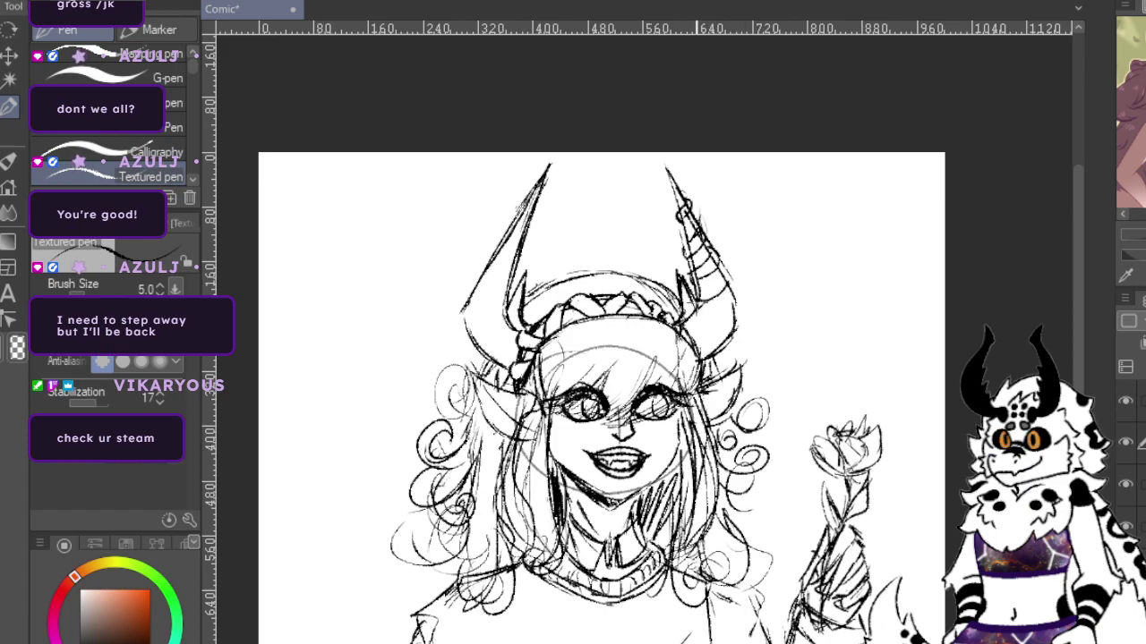
pyautogui.moveTo(700, 305)
pyautogui.mouseDown()
pyautogui.moveTo(736, 303)
pyautogui.moveTo(723, 286)
pyautogui.mouseUp()
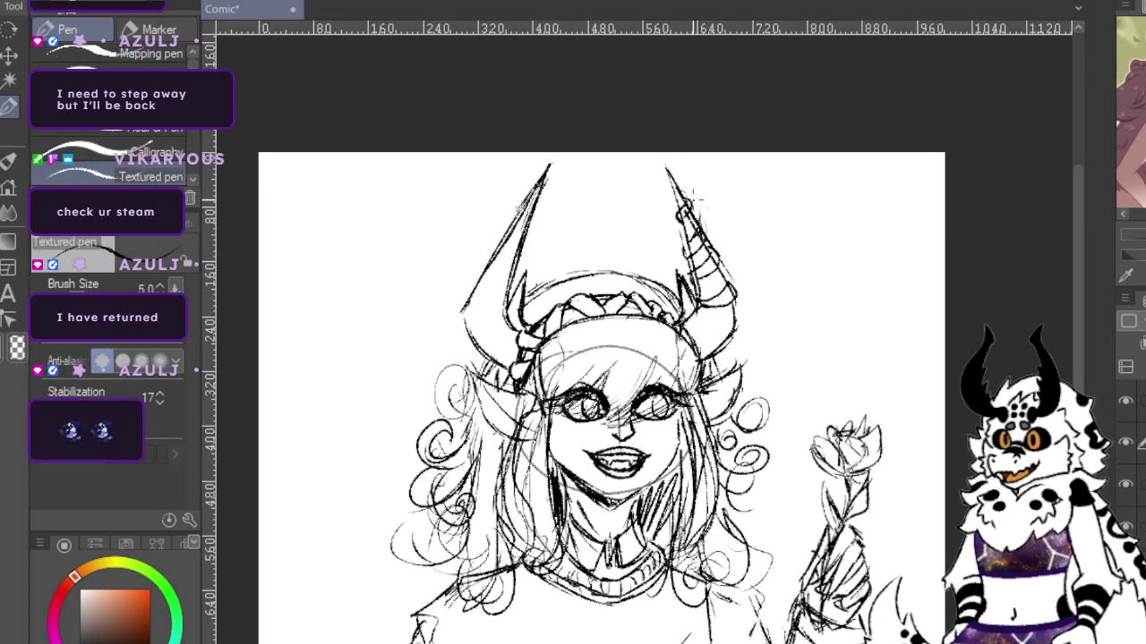
pyautogui.moveTo(684, 211); pyautogui.dragTo(698, 191)
pyautogui.moveTo(662, 258); pyautogui.dragTo(689, 255)
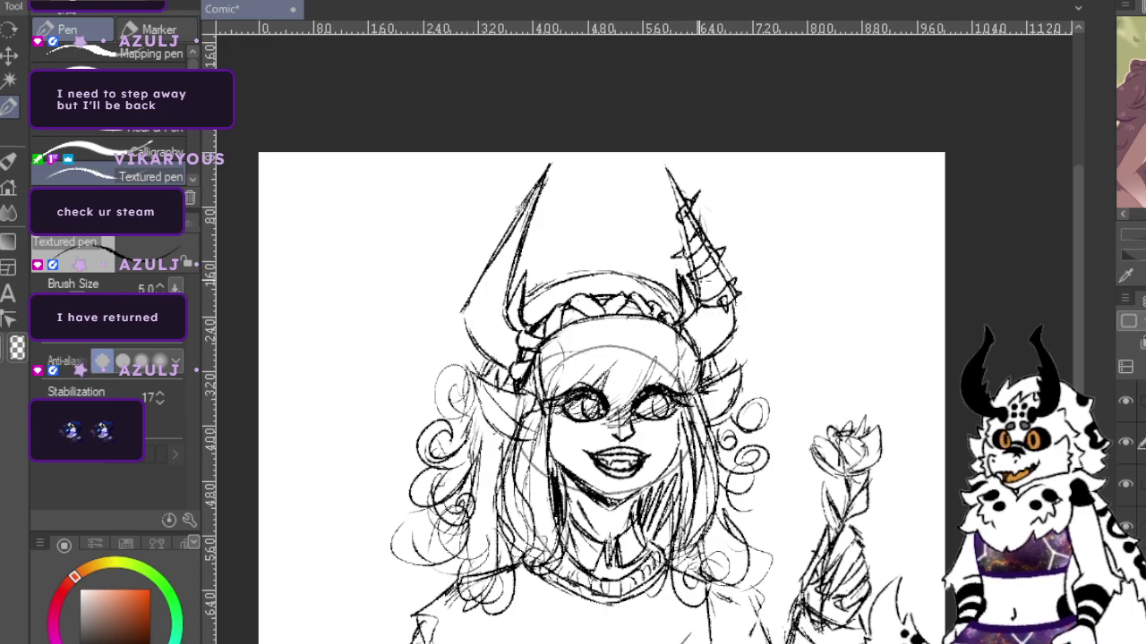
# Sketch a small curl of hair rising from the crown of the head, between the horns.
pyautogui.scroll(-2, 686, 355)
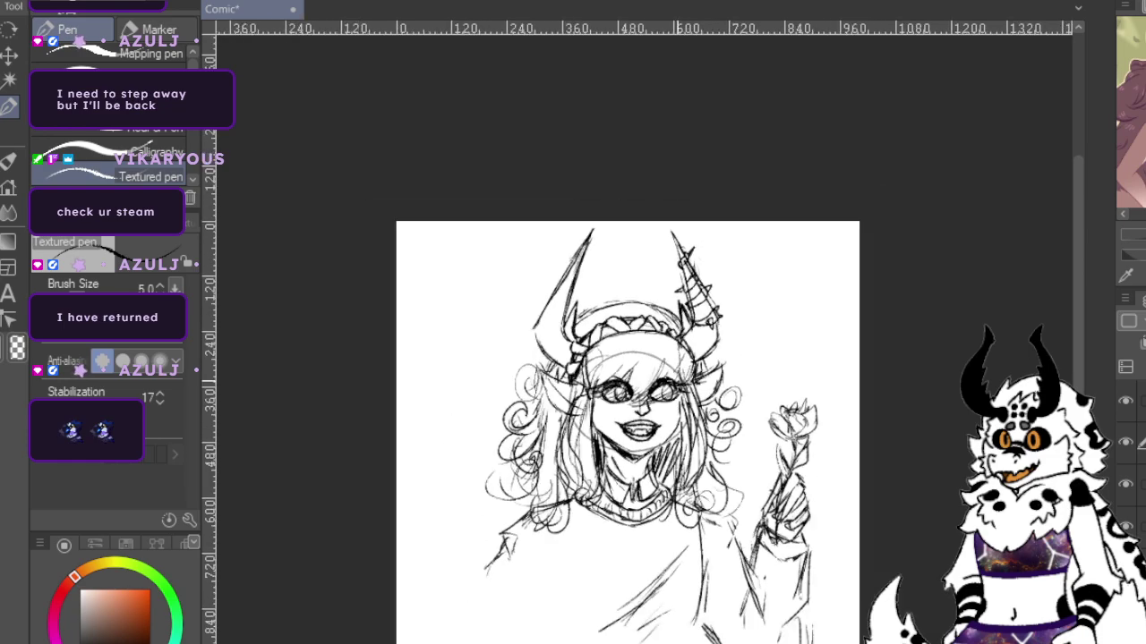
pyautogui.scroll(1, 687, 532)
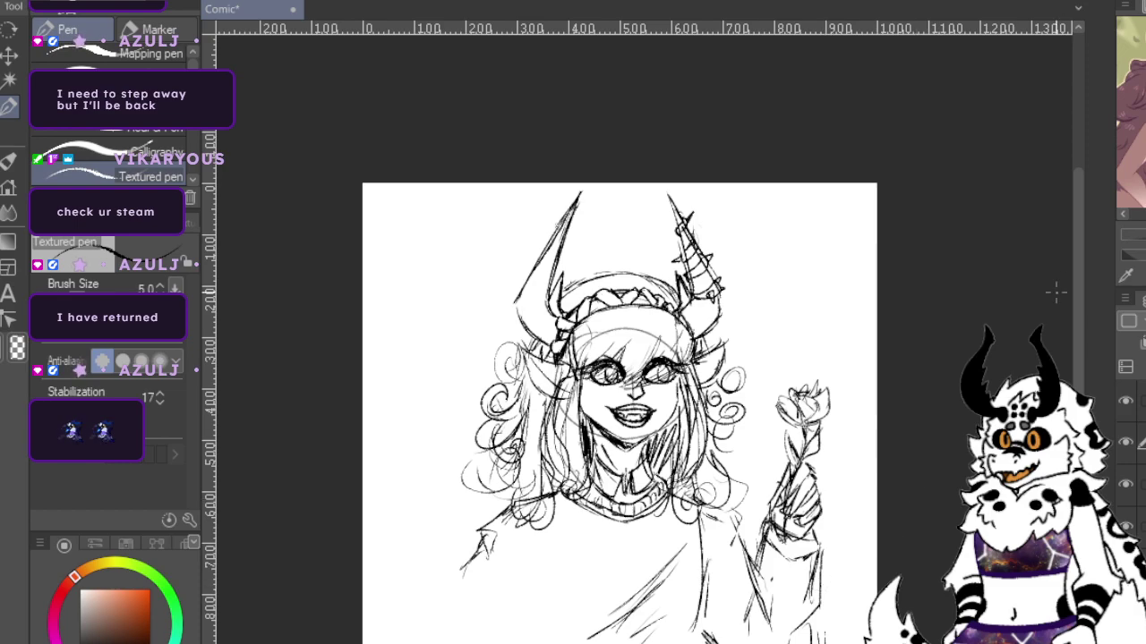
pyautogui.scroll(-3, 1056, 329)
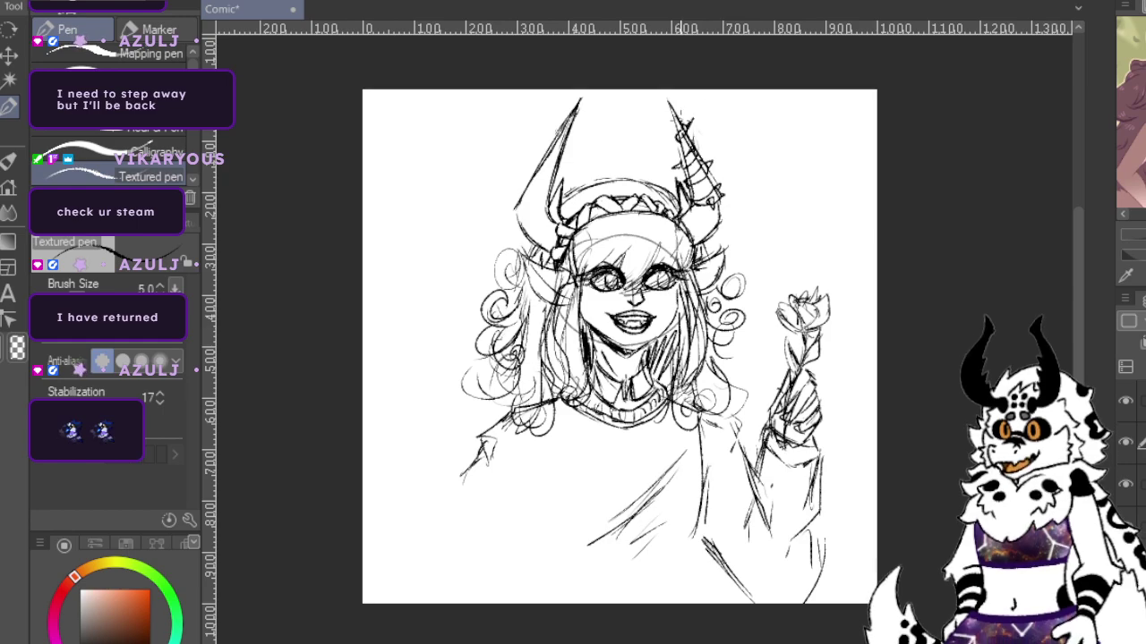
pyautogui.moveTo(627, 179)
pyautogui.mouseDown()
pyautogui.moveTo(619, 204)
pyautogui.moveTo(648, 173)
pyautogui.mouseUp()
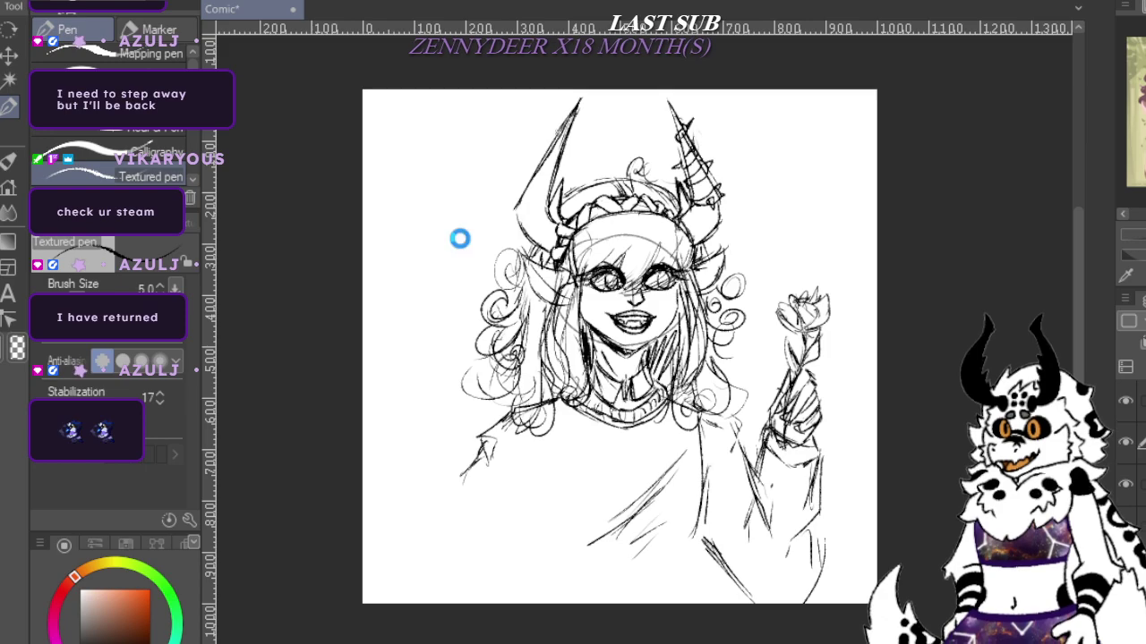
# Examine the horned character in the Napkin drawing and return to the Comic sketch.
pyautogui.scroll(-1, 774, 474)
pyautogui.scroll(2, 775, 475)
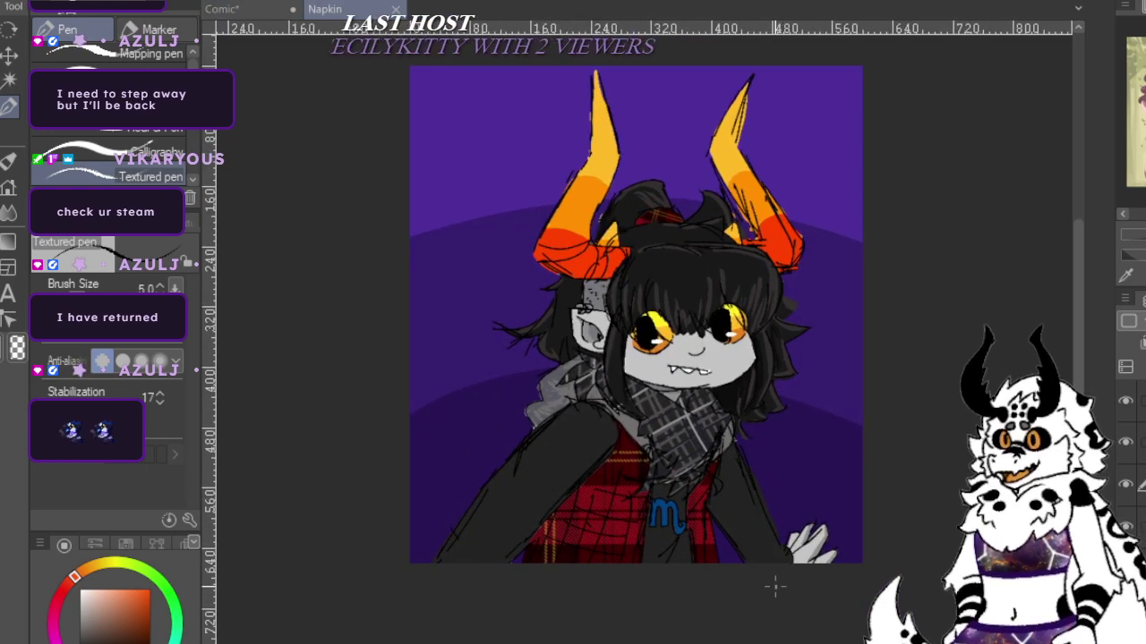
pyautogui.scroll(-2, 865, 284)
pyautogui.scroll(2, 866, 284)
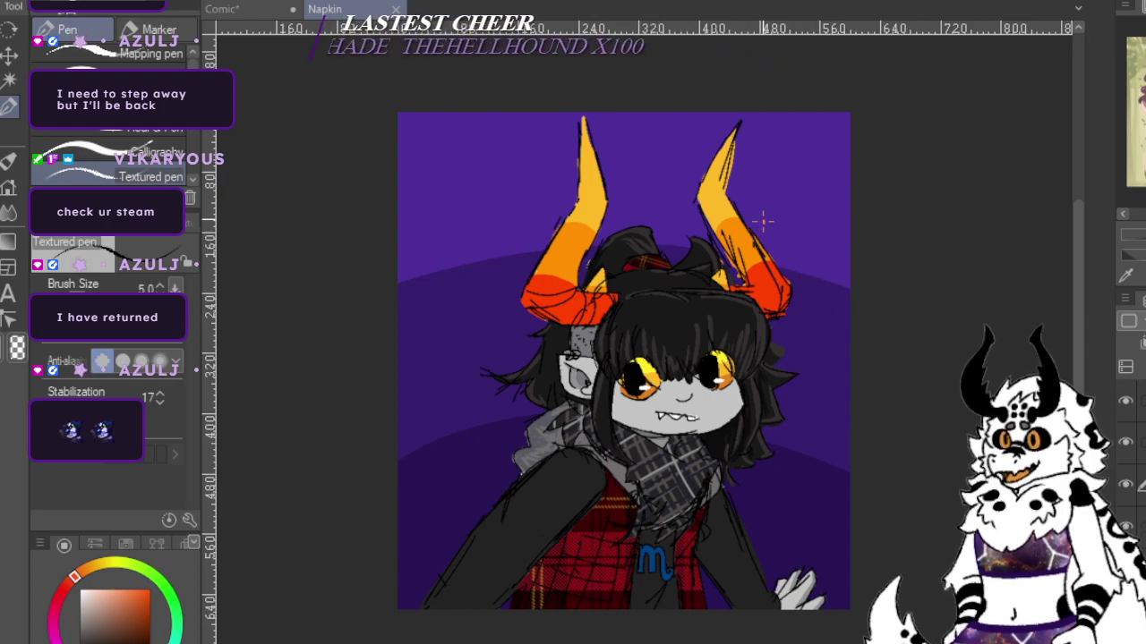
pyautogui.click(269, 9)
pyautogui.scroll(1, 669, 416)
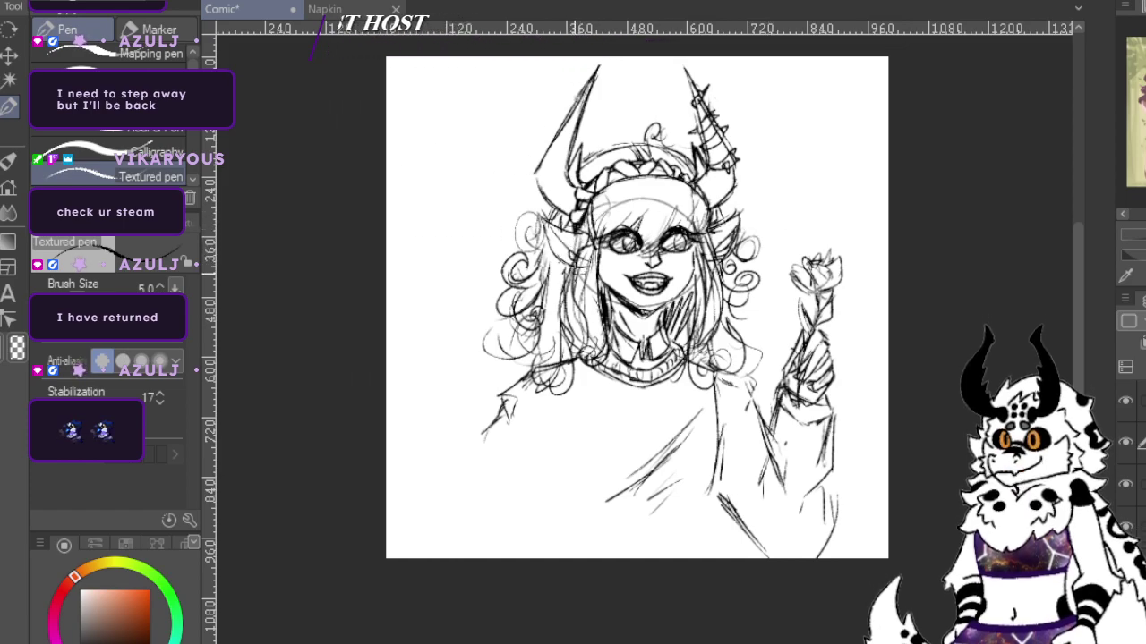
# Try to sketch an emblem on the shirt's chest, with a bar across, a descending stroke, an oval loop and a short tail.
pyautogui.scroll(-2, 627, 269)
pyautogui.scroll(3, 680, 268)
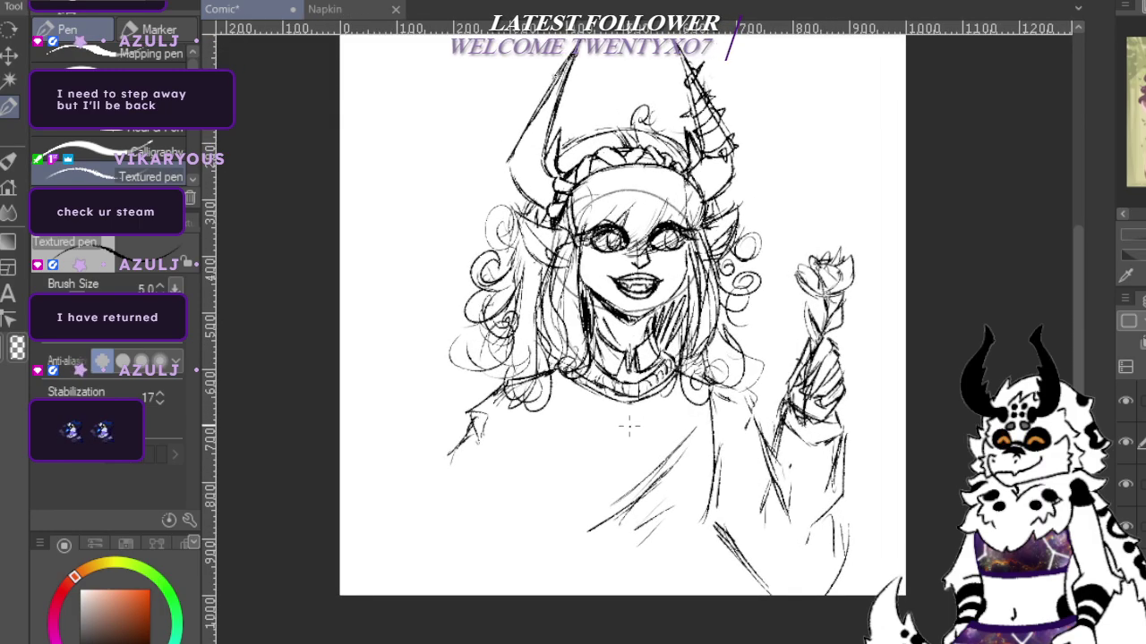
pyautogui.scroll(-2, 601, 588)
pyautogui.scroll(2, 605, 610)
pyautogui.scroll(1, 605, 611)
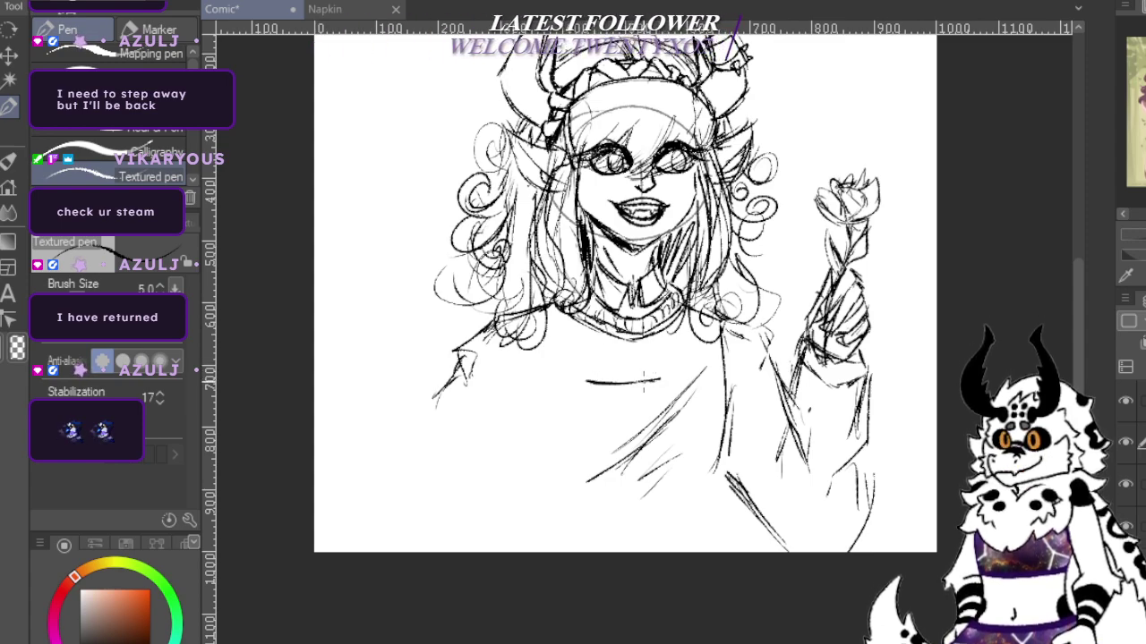
pyautogui.moveTo(625, 384); pyautogui.dragTo(678, 381)
pyautogui.moveTo(584, 381)
pyautogui.mouseDown()
pyautogui.moveTo(582, 394)
pyautogui.moveTo(652, 393)
pyautogui.mouseUp()
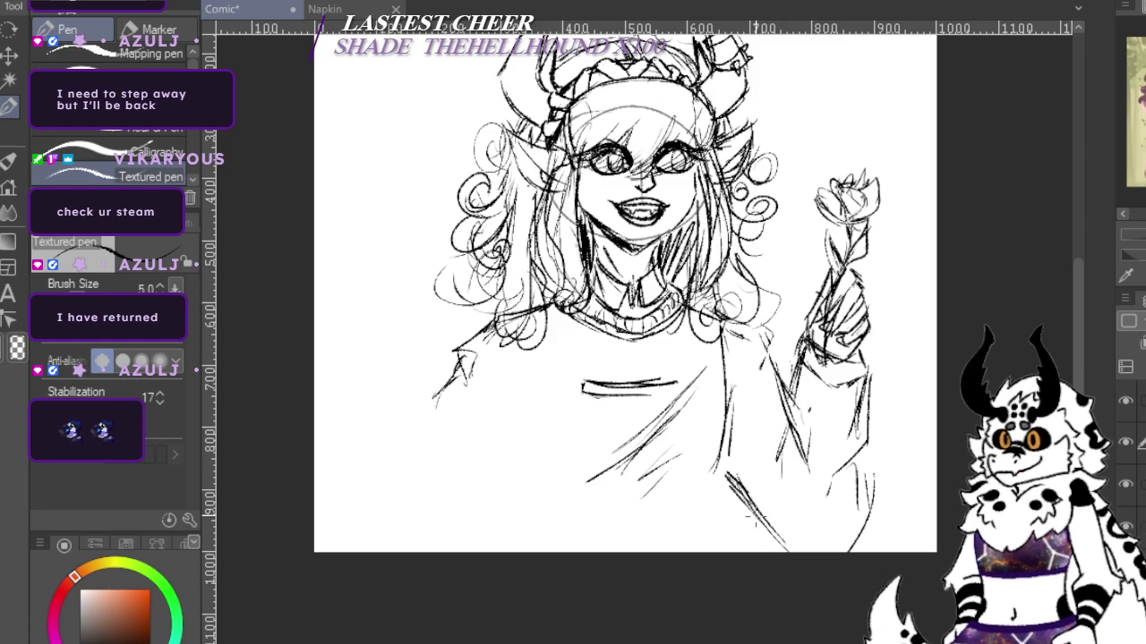
pyautogui.moveTo(653, 400); pyautogui.dragTo(657, 438)
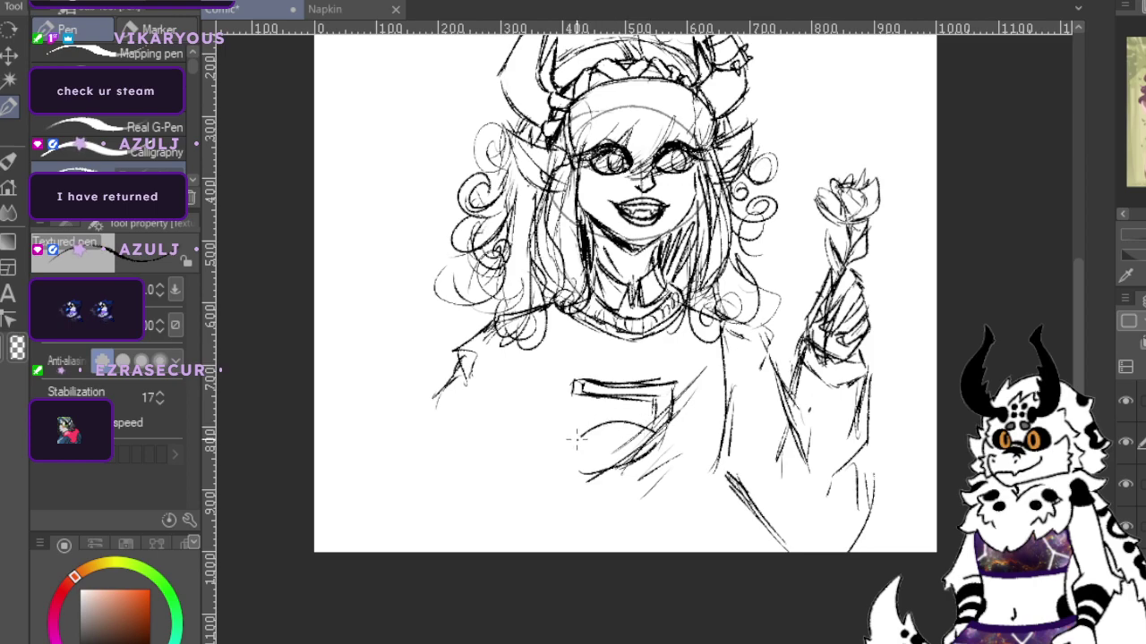
pyautogui.moveTo(616, 478); pyautogui.dragTo(661, 460)
pyautogui.moveTo(648, 473); pyautogui.dragTo(671, 431)
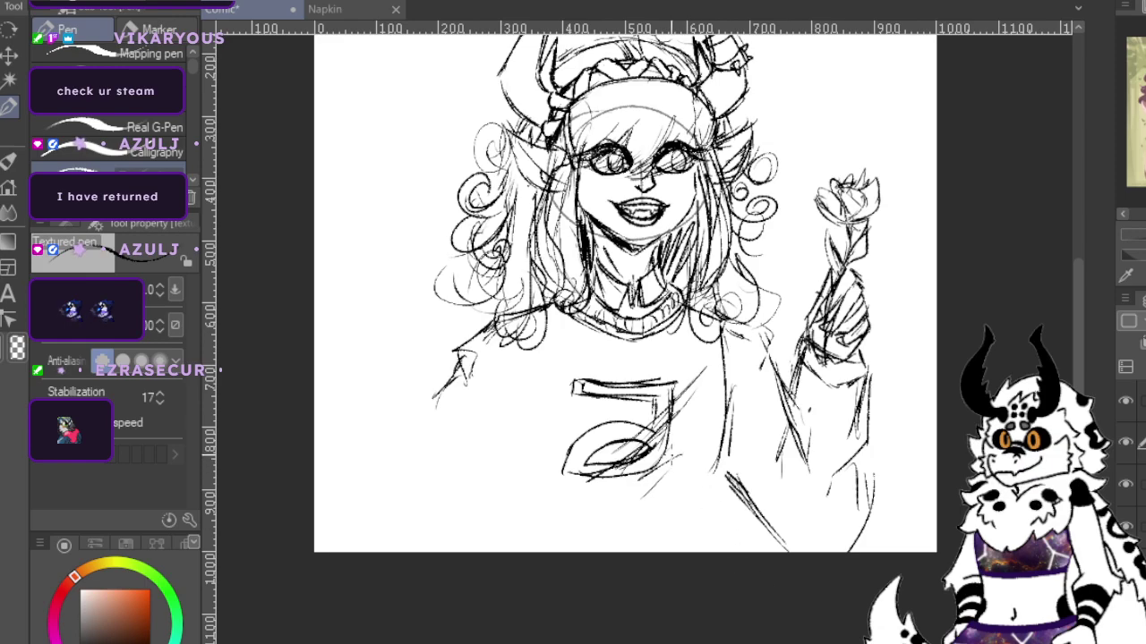
pyautogui.moveTo(669, 445)
pyautogui.mouseDown()
pyautogui.moveTo(678, 499)
pyautogui.moveTo(680, 490)
pyautogui.mouseUp()
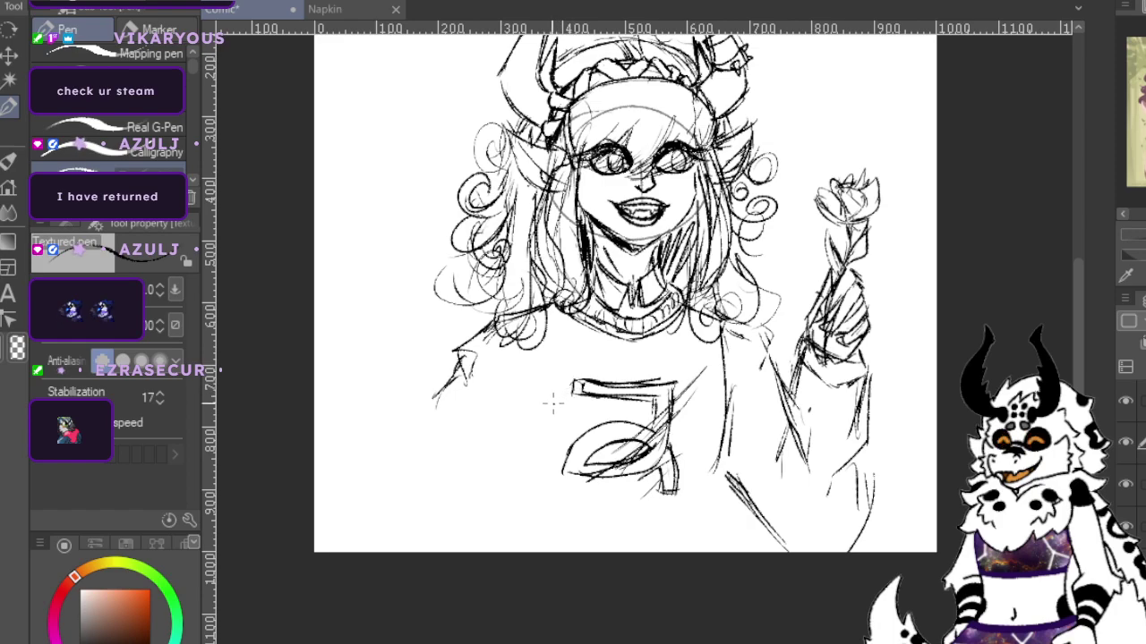
pyautogui.moveTo(547, 431); pyautogui.dragTo(589, 402)
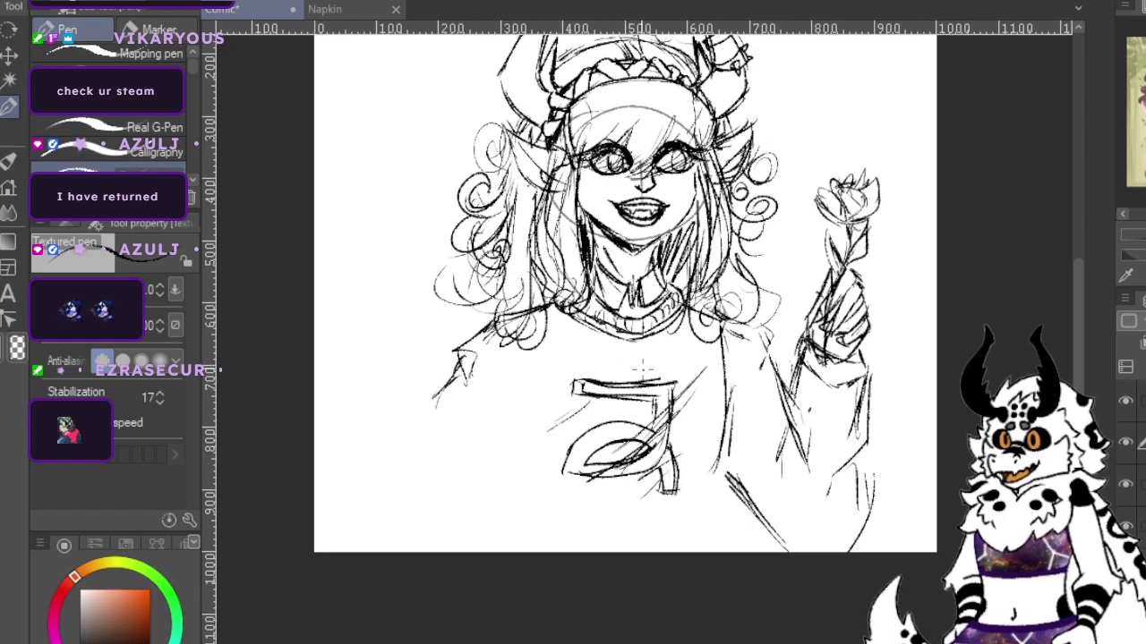
pyautogui.scroll(1, 643, 403)
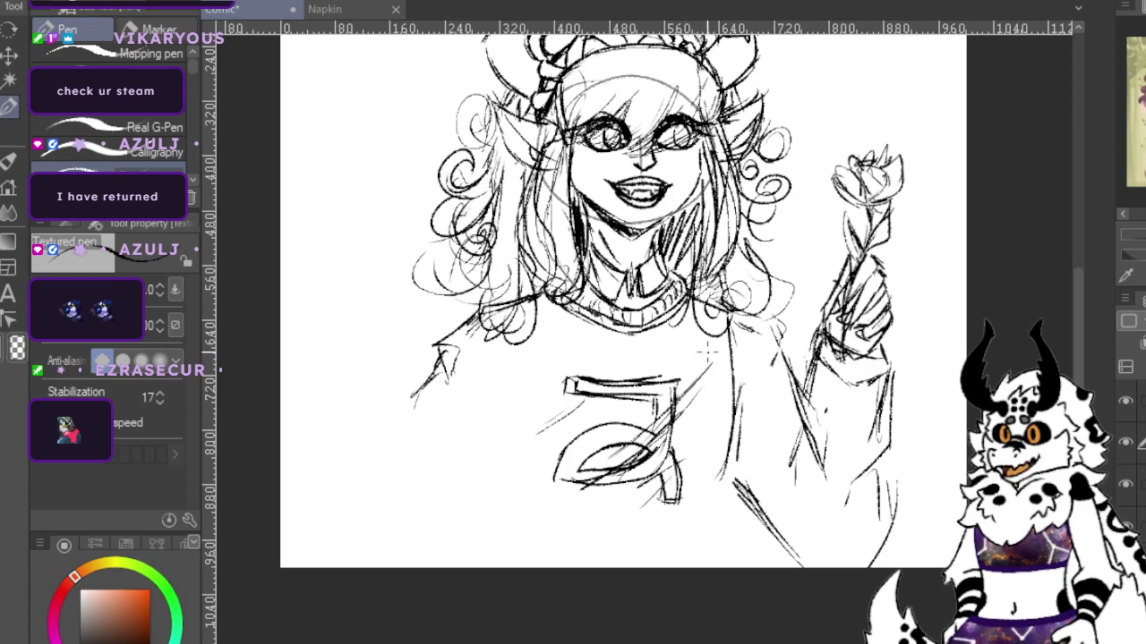
# Undo all the strokes of the chest emblem.
pyautogui.hotkey('ctrl', 'z')
pyautogui.hotkey('ctrl', 'z')
pyautogui.hotkey('ctrl', 'z')
pyautogui.hotkey('ctrl', 'z')
pyautogui.hotkey('ctrl', 'z')
pyautogui.hotkey('ctrl', 'z')
pyautogui.hotkey('ctrl', 'z')
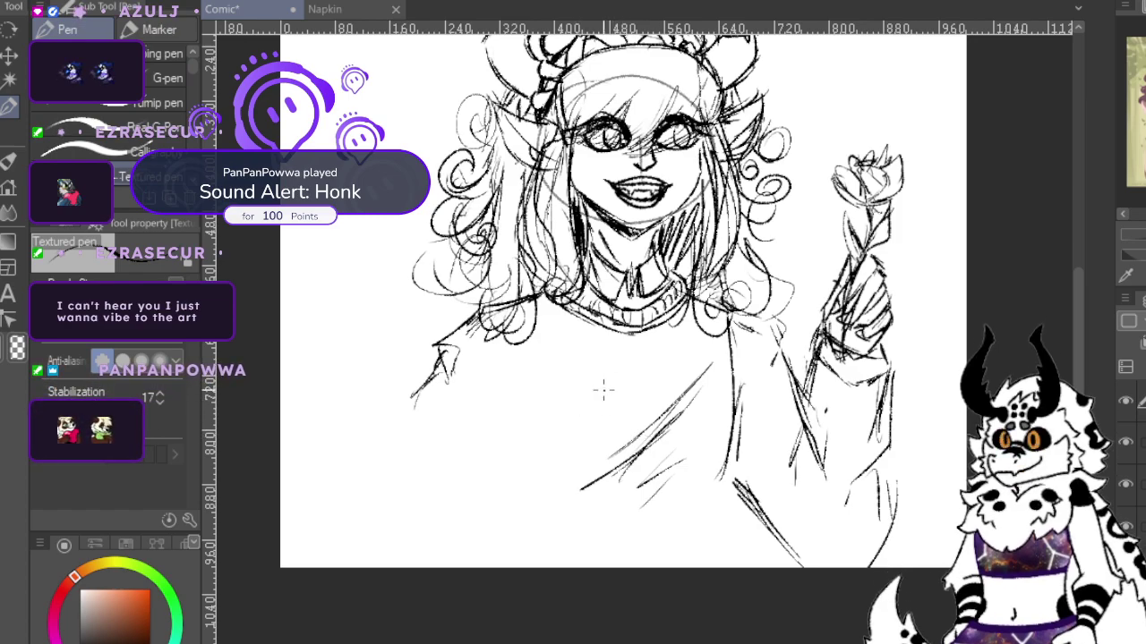
# Try a circled heart and smiley doodle on the shirt's chest and undo it.
pyautogui.moveTo(521, 447)
pyautogui.mouseDown()
pyautogui.moveTo(553, 399)
pyautogui.moveTo(530, 423)
pyautogui.moveTo(516, 393)
pyautogui.moveTo(521, 446)
pyautogui.mouseUp()
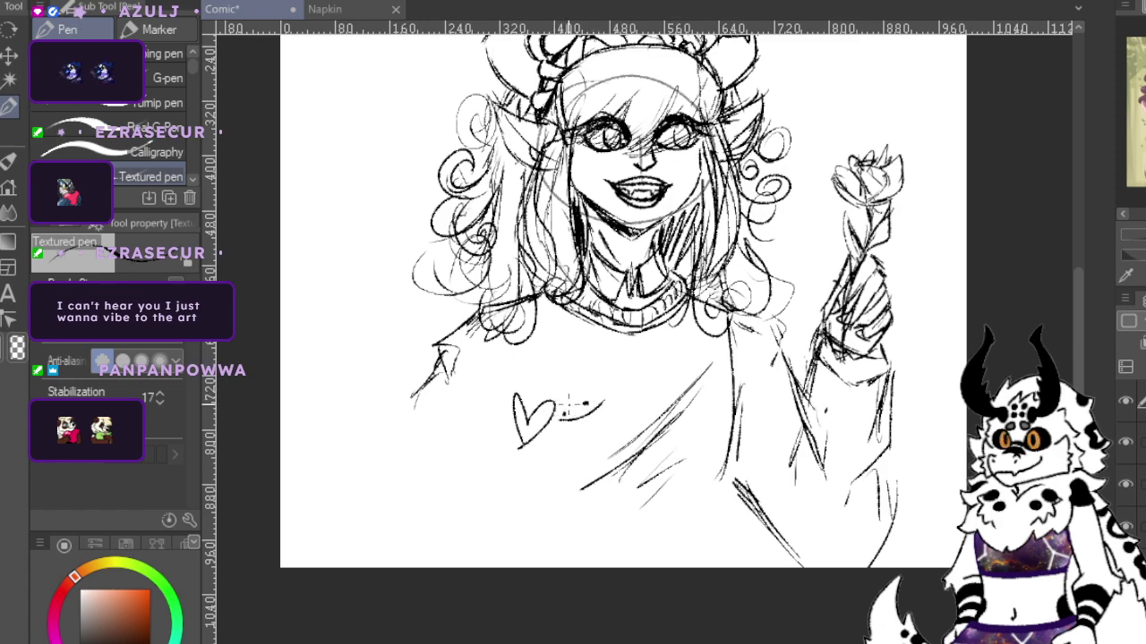
pyautogui.moveTo(595, 361)
pyautogui.mouseDown()
pyautogui.moveTo(504, 452)
pyautogui.moveTo(486, 407)
pyautogui.moveTo(569, 448)
pyautogui.mouseUp()
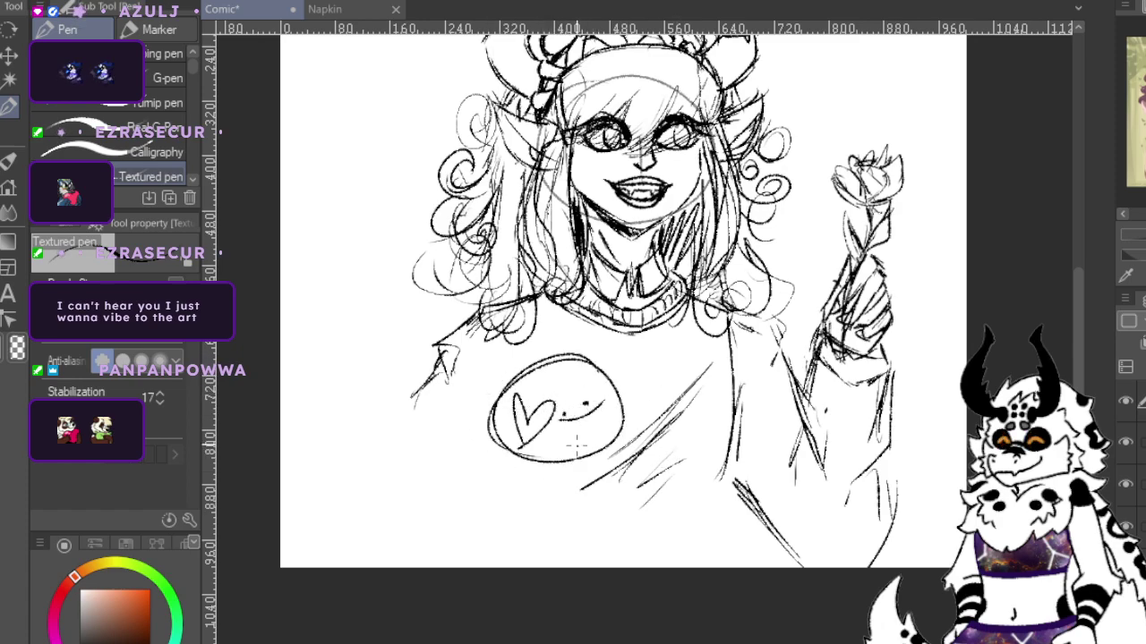
pyautogui.hotkey('ctrl', 'z')
pyautogui.hotkey('ctrl', 'z')
pyautogui.hotkey('ctrl', 'z')
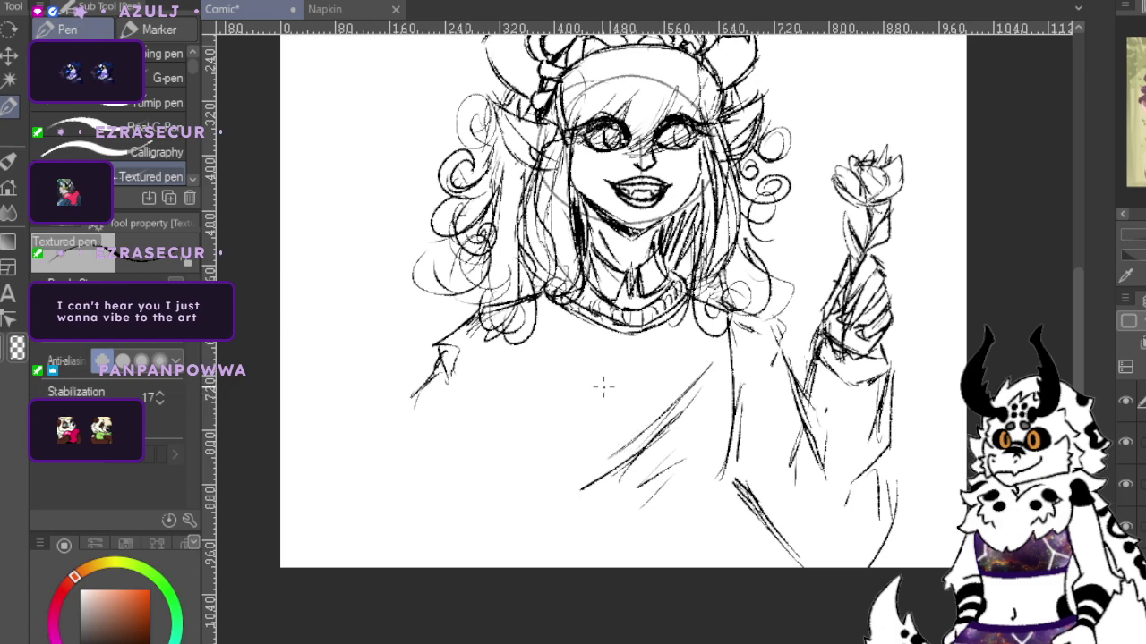
# Sketch a larger chest emblem with a slanted double bar, a descending stroke, an oval loop and a short tail.
pyautogui.moveTo(637, 387); pyautogui.dragTo(589, 387)
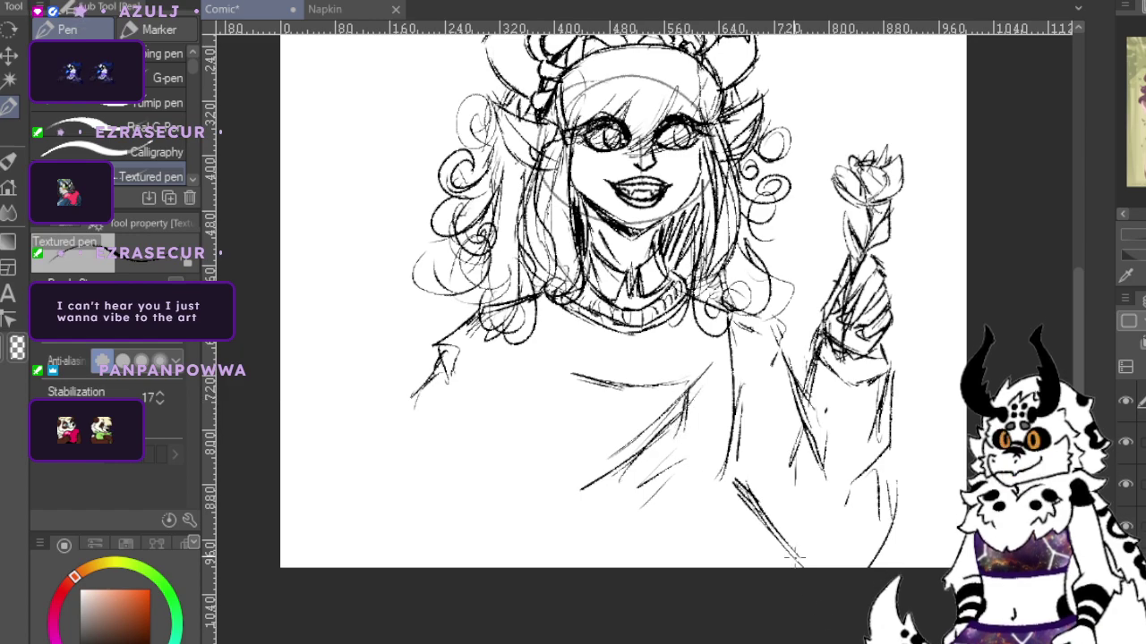
pyautogui.moveTo(691, 390); pyautogui.dragTo(679, 460)
pyautogui.moveTo(680, 455); pyautogui.dragTo(668, 465)
pyautogui.moveTo(695, 528)
pyautogui.mouseDown()
pyautogui.moveTo(675, 523)
pyautogui.moveTo(678, 491)
pyautogui.mouseUp()
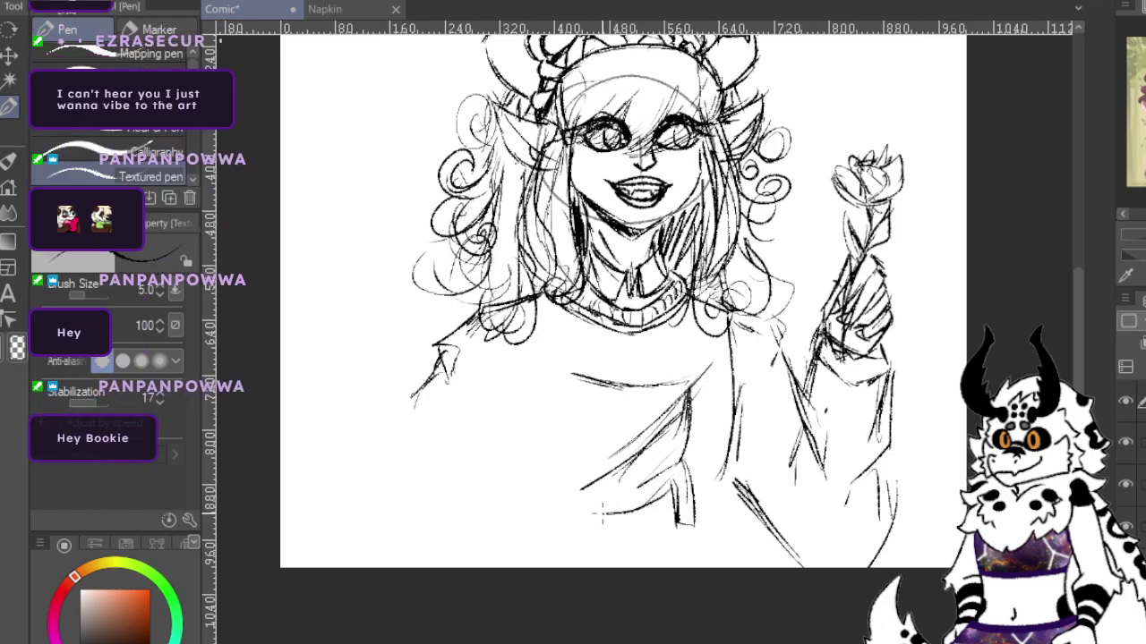
pyautogui.moveTo(596, 515)
pyautogui.mouseDown()
pyautogui.moveTo(633, 517)
pyautogui.moveTo(556, 493)
pyautogui.moveTo(587, 514)
pyautogui.mouseUp()
pyautogui.moveTo(560, 476)
pyautogui.mouseDown()
pyautogui.moveTo(654, 456)
pyautogui.moveTo(631, 439)
pyautogui.moveTo(607, 440)
pyautogui.moveTo(655, 445)
pyautogui.moveTo(610, 439)
pyautogui.moveTo(557, 473)
pyautogui.mouseUp()
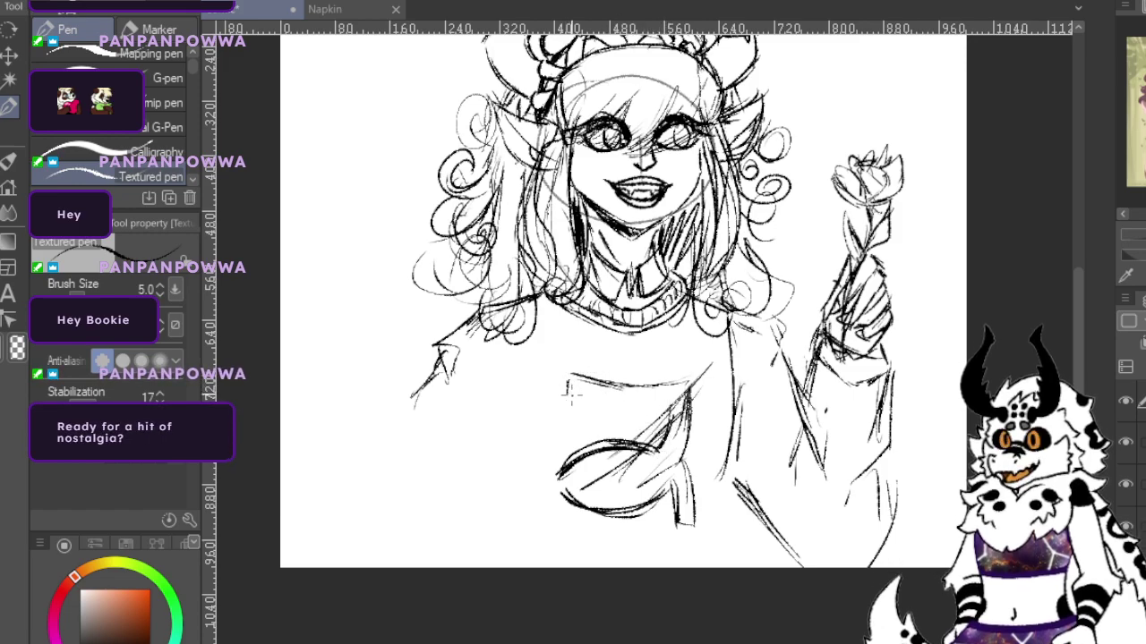
pyautogui.moveTo(592, 403); pyautogui.dragTo(676, 410)
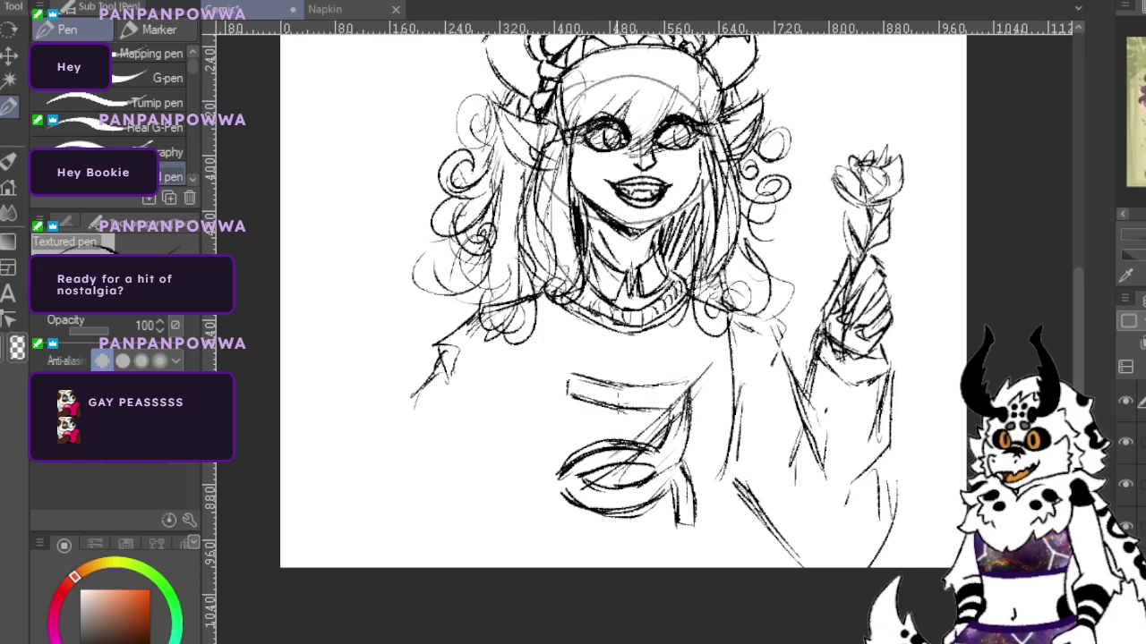
# Lasso the chest emblem, scale it down and move it up toward the collar, and clear the selection.
pyautogui.press('m')
pyautogui.moveTo(652, 355)
pyautogui.mouseDown()
pyautogui.moveTo(520, 427)
pyautogui.moveTo(597, 552)
pyautogui.moveTo(685, 549)
pyautogui.moveTo(713, 520)
pyautogui.moveTo(721, 366)
pyautogui.moveTo(652, 355)
pyautogui.mouseUp()
pyautogui.click(691, 606)
pyautogui.moveTo(693, 491); pyautogui.dragTo(681, 474)
pyautogui.moveTo(696, 536); pyautogui.dragTo(679, 519)
pyautogui.moveTo(667, 481); pyautogui.dragTo(685, 479)
pyautogui.moveTo(697, 519)
pyautogui.mouseDown()
pyautogui.moveTo(670, 489)
pyautogui.moveTo(667, 473)
pyautogui.moveTo(675, 476)
pyautogui.mouseUp()
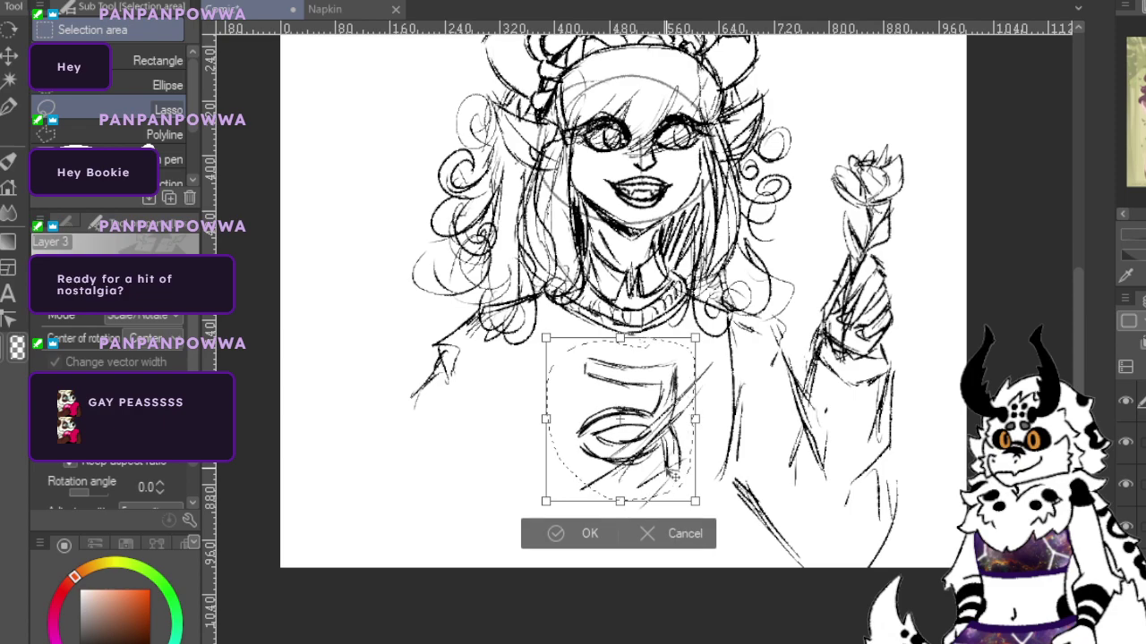
pyautogui.click(577, 532)
pyautogui.click(515, 438)
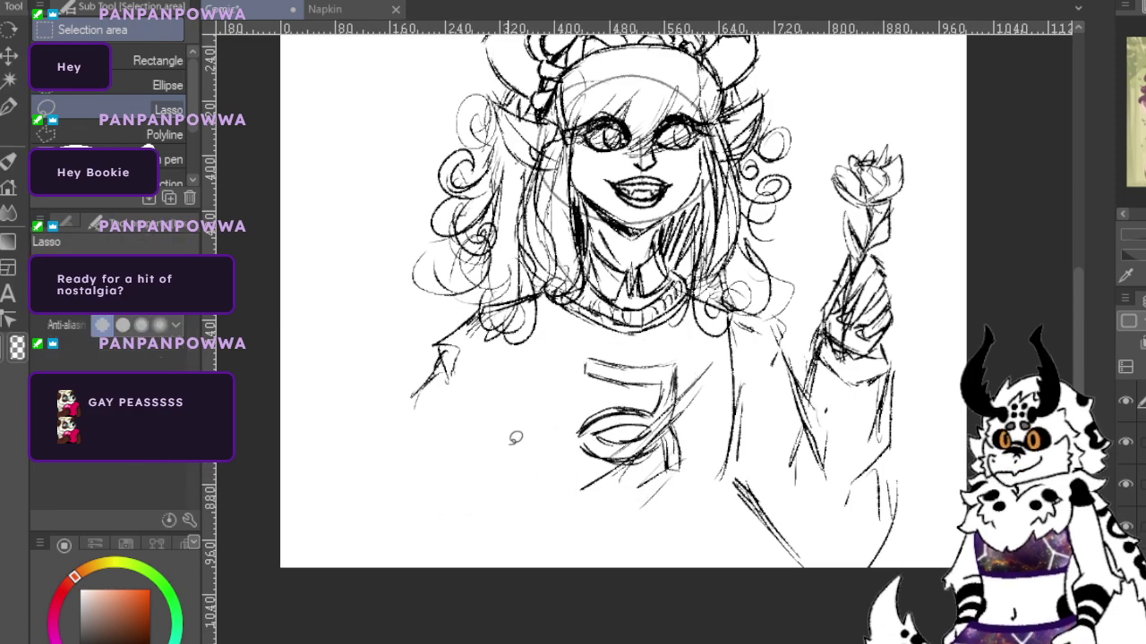
# Sketch long vertical lines from the collar down the shirt opposite the raised arm, and start a rough form beside them at the canvas edge.
pyautogui.press('p')
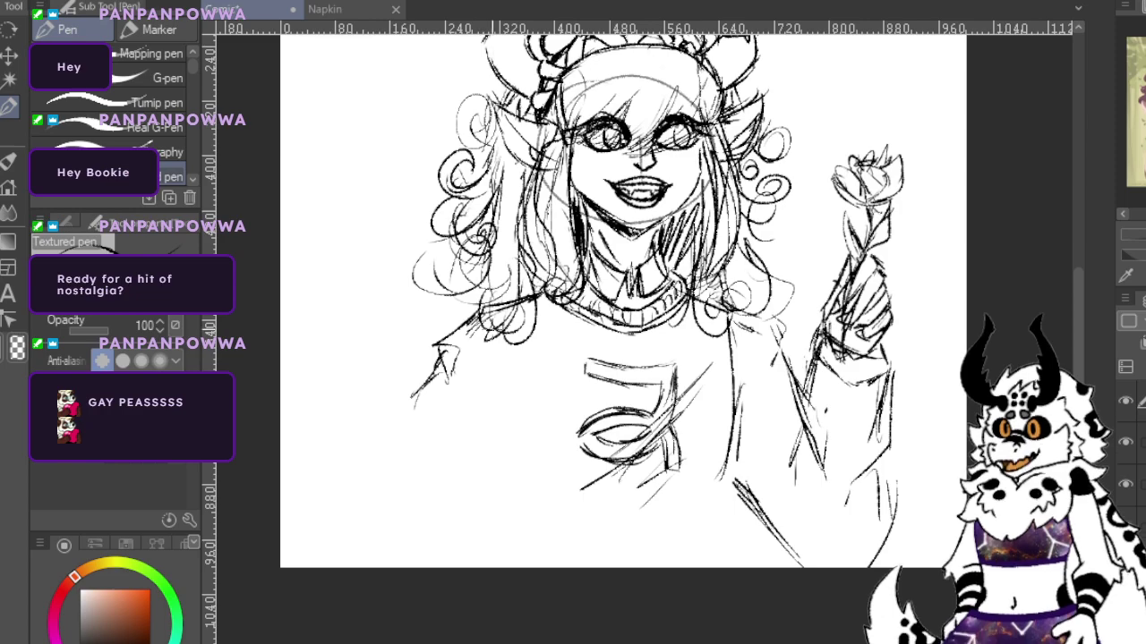
pyautogui.moveTo(551, 311); pyautogui.dragTo(537, 503)
pyautogui.moveTo(542, 301); pyautogui.dragTo(549, 332)
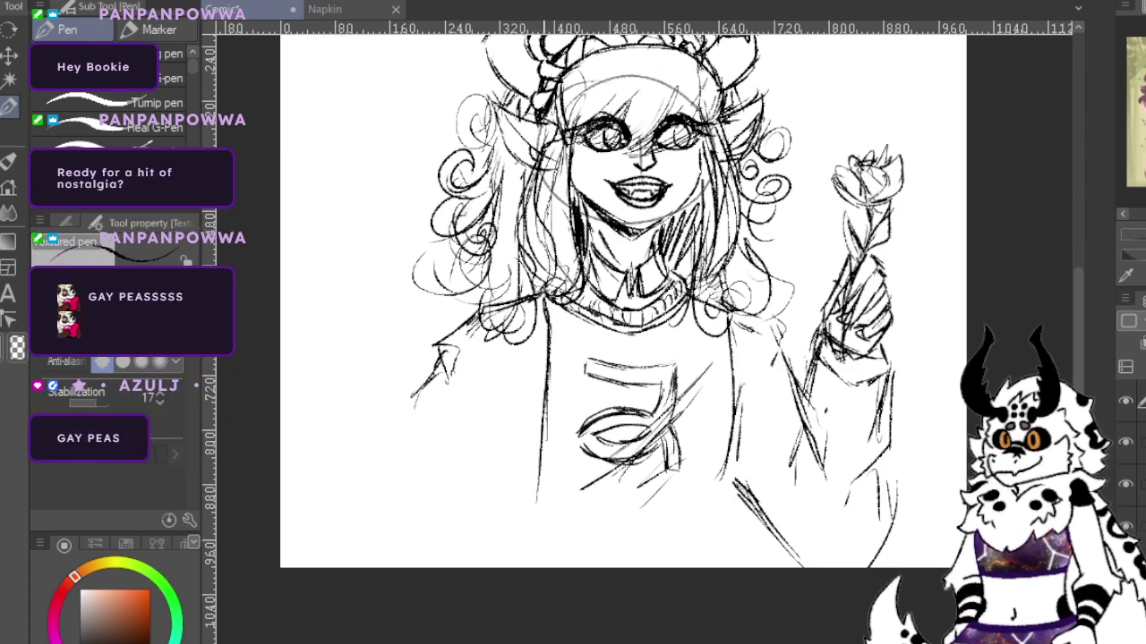
pyautogui.moveTo(525, 369); pyautogui.dragTo(521, 481)
pyautogui.moveTo(530, 333)
pyautogui.mouseDown()
pyautogui.moveTo(512, 511)
pyautogui.moveTo(528, 559)
pyautogui.mouseUp()
pyautogui.moveTo(543, 455); pyautogui.dragTo(522, 568)
pyautogui.moveTo(532, 488); pyautogui.dragTo(521, 567)
pyautogui.moveTo(537, 335); pyautogui.dragTo(498, 567)
pyautogui.moveTo(511, 466)
pyautogui.mouseDown()
pyautogui.moveTo(497, 572)
pyautogui.moveTo(556, 532)
pyautogui.moveTo(525, 554)
pyautogui.moveTo(548, 607)
pyautogui.moveTo(472, 554)
pyautogui.moveTo(447, 557)
pyautogui.moveTo(467, 570)
pyautogui.moveTo(434, 547)
pyautogui.moveTo(450, 581)
pyautogui.moveTo(482, 573)
pyautogui.moveTo(487, 539)
pyautogui.moveTo(437, 549)
pyautogui.mouseUp()
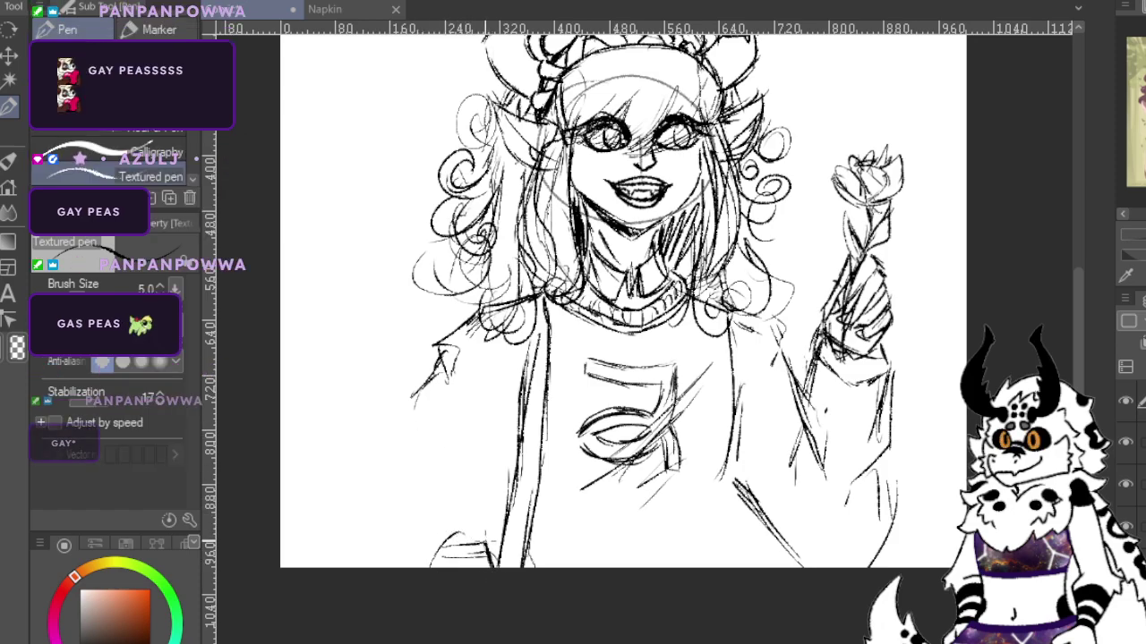
# Darken the rough form at the canvas's lower edge beside the shirt, and erase the old emblem from the chest.
pyautogui.moveTo(488, 543)
pyautogui.mouseDown()
pyautogui.moveTo(449, 535)
pyautogui.moveTo(433, 567)
pyautogui.moveTo(435, 545)
pyautogui.moveTo(498, 560)
pyautogui.mouseUp()
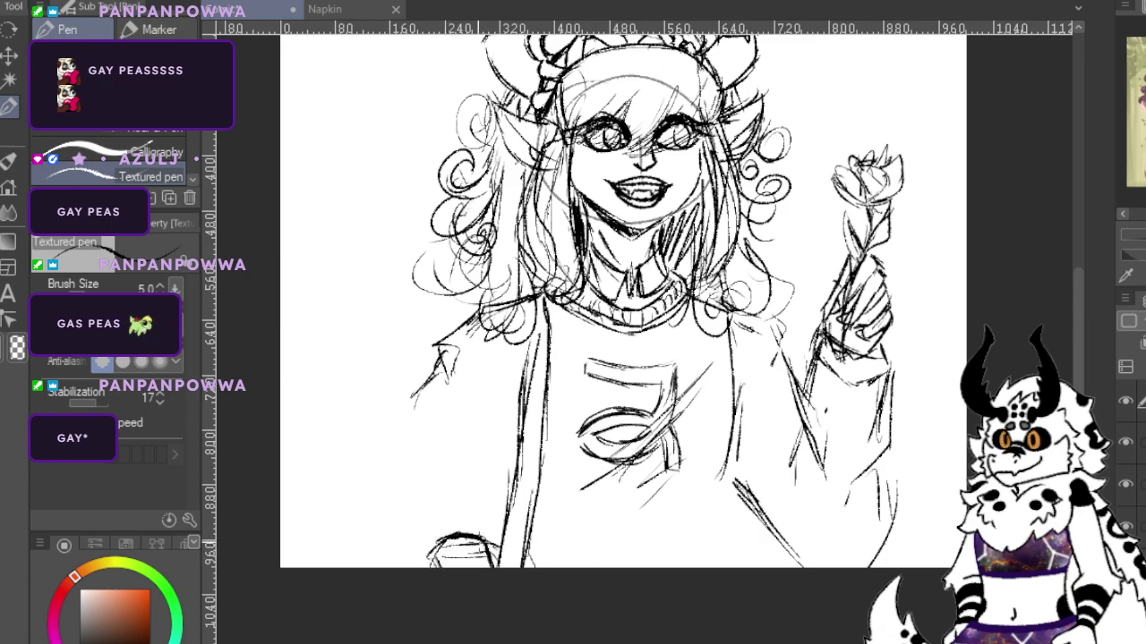
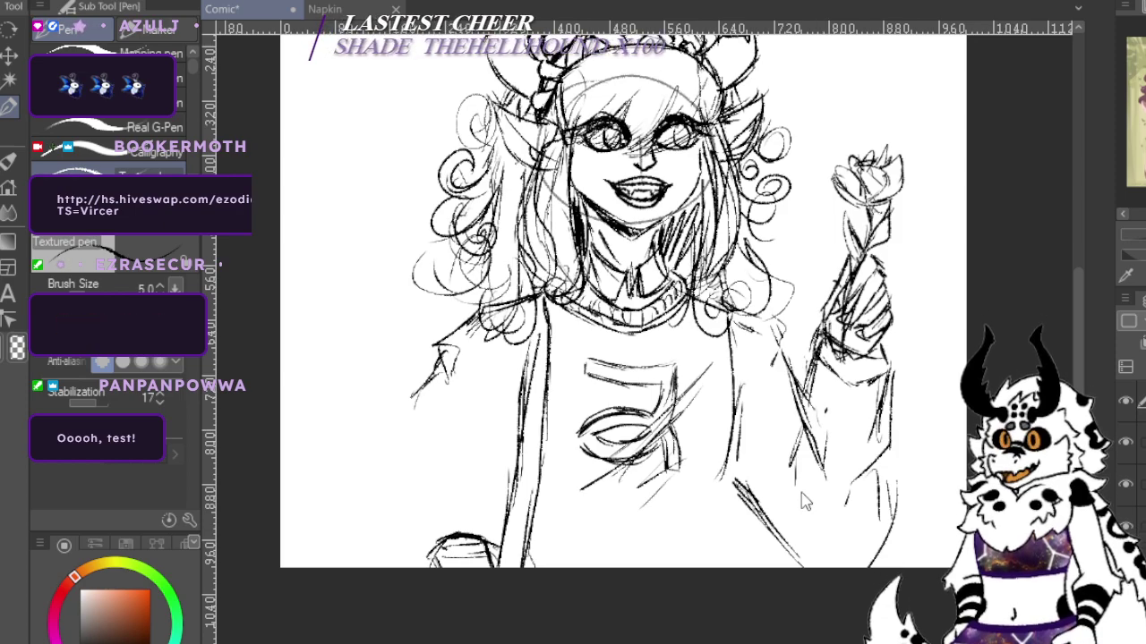
pyautogui.press('e')
pyautogui.moveTo(588, 438)
pyautogui.mouseDown()
pyautogui.moveTo(647, 387)
pyautogui.moveTo(686, 450)
pyautogui.moveTo(627, 385)
pyautogui.mouseUp()
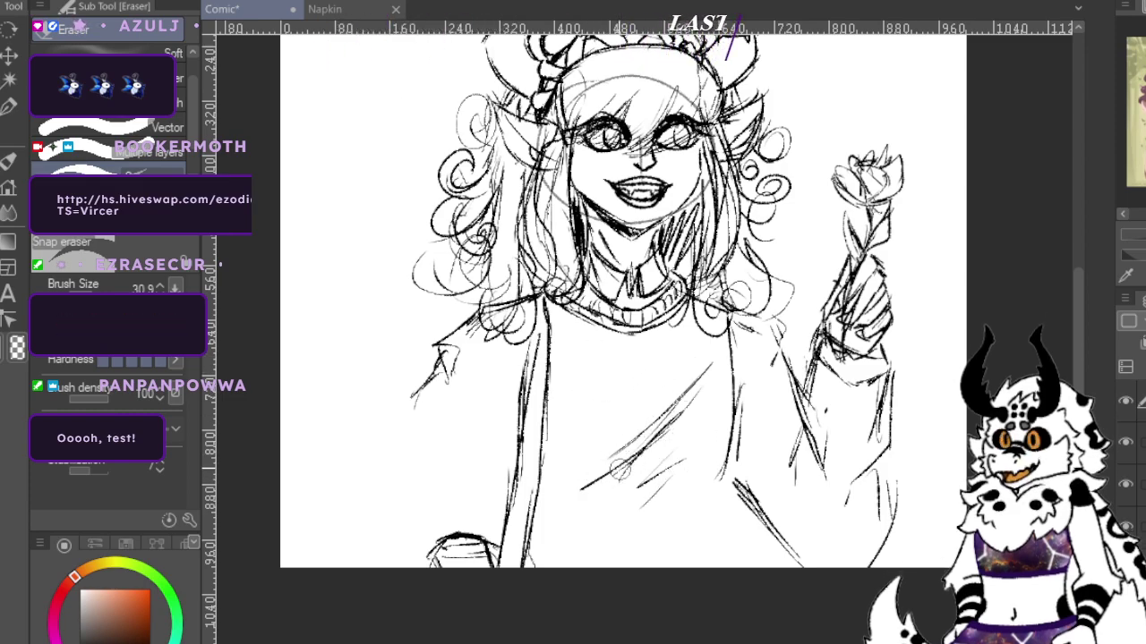
# Try a pointed chevron emblem with flared, flat ends on the shirt's chest and erase it.
pyautogui.press('p')
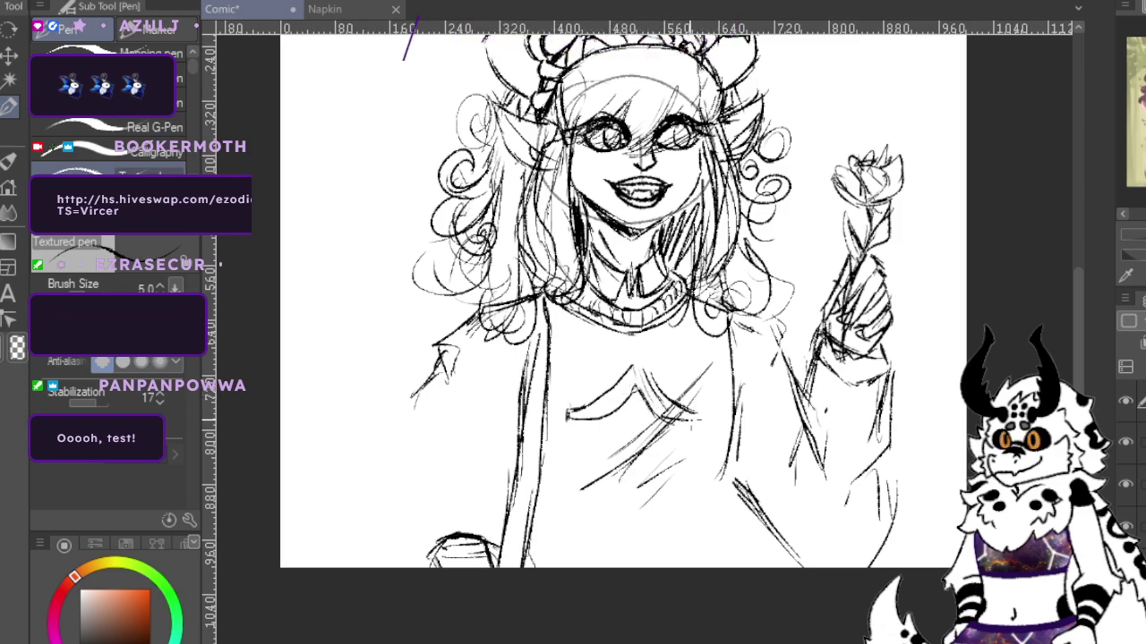
pyautogui.moveTo(696, 420)
pyautogui.mouseDown()
pyautogui.moveTo(697, 406)
pyautogui.moveTo(677, 402)
pyautogui.mouseUp()
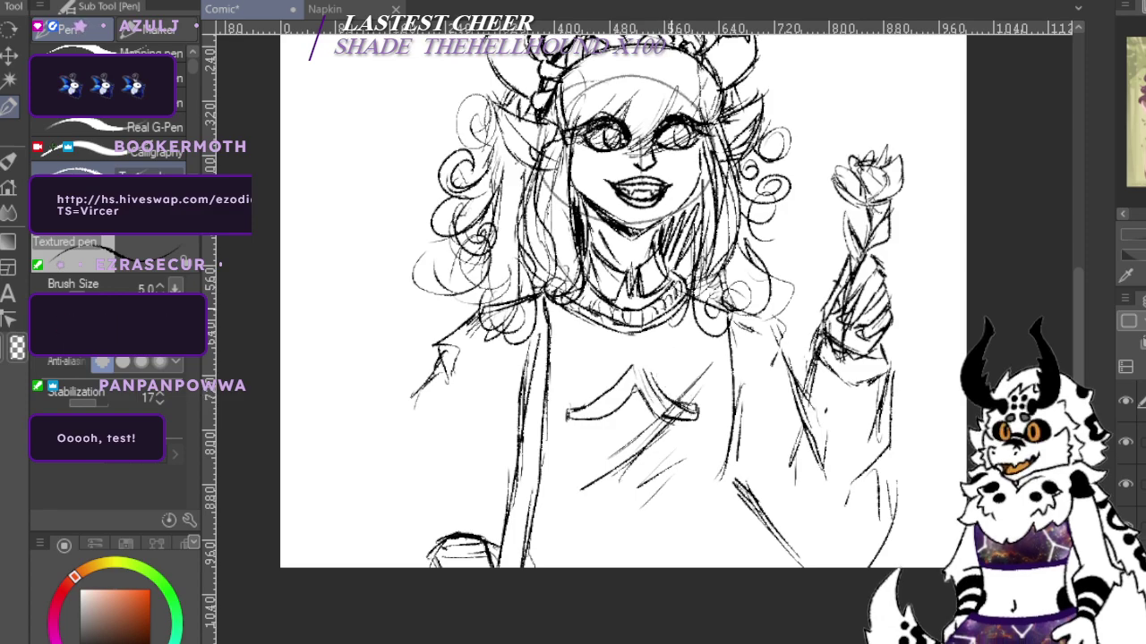
pyautogui.moveTo(638, 353)
pyautogui.mouseDown()
pyautogui.moveTo(657, 387)
pyautogui.moveTo(616, 387)
pyautogui.mouseUp()
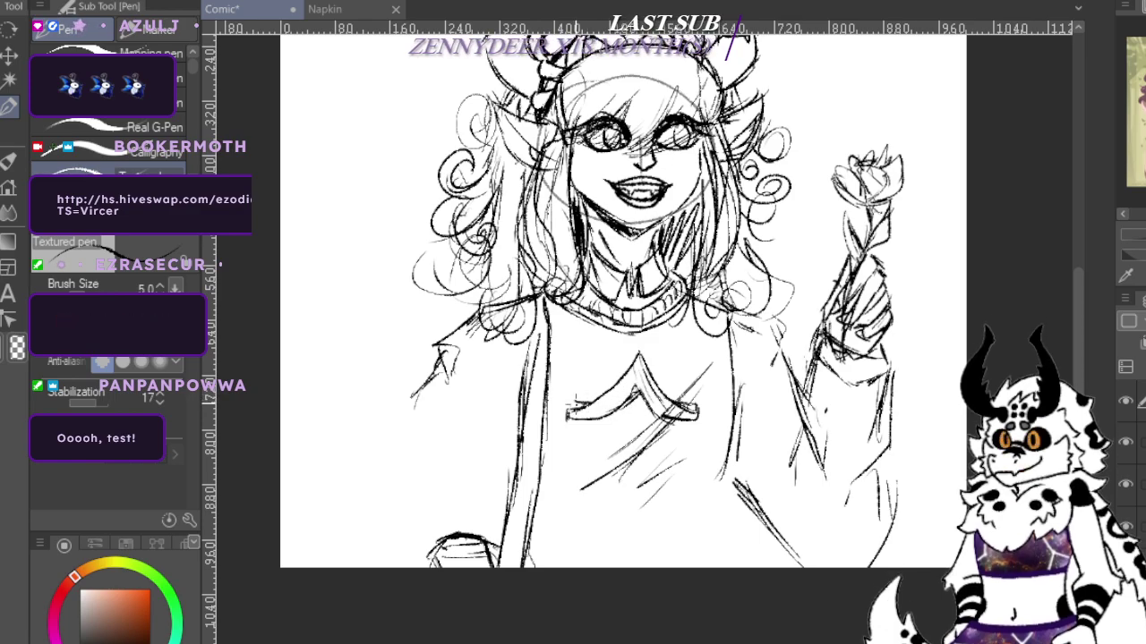
pyautogui.press('e')
pyautogui.moveTo(619, 374)
pyautogui.mouseDown()
pyautogui.moveTo(626, 444)
pyautogui.moveTo(689, 416)
pyautogui.mouseUp()
# Sketch a new chest emblem with a crosshatched central diamond and curved double-lined bars branching out on both sides.
pyautogui.press('p')
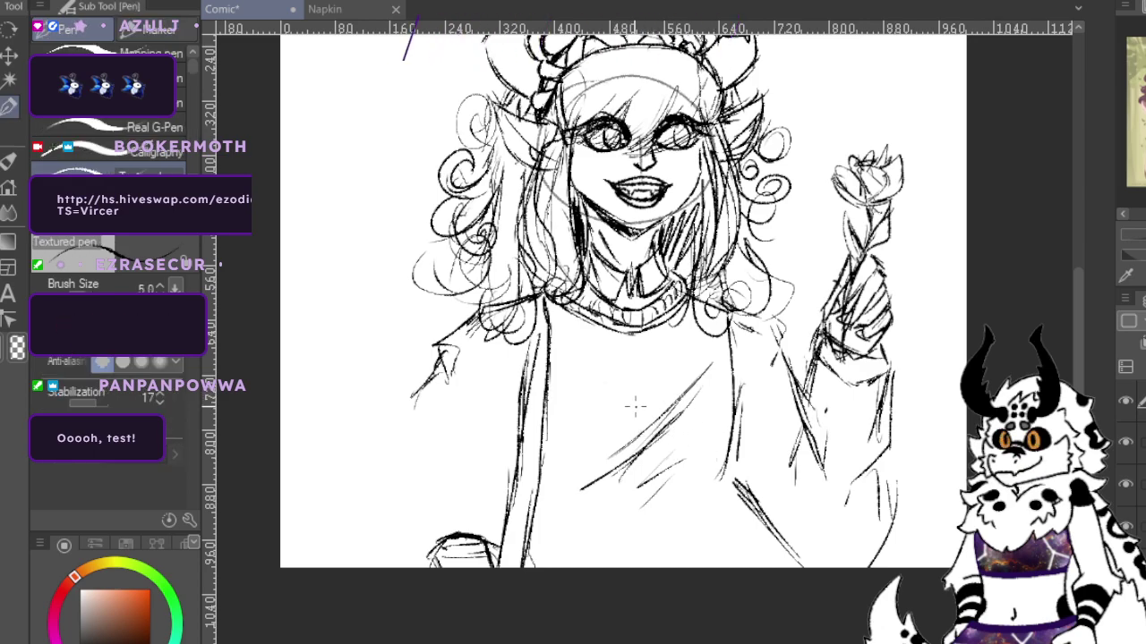
pyautogui.moveTo(630, 374)
pyautogui.mouseDown()
pyautogui.moveTo(573, 416)
pyautogui.moveTo(631, 378)
pyautogui.moveTo(677, 413)
pyautogui.mouseUp()
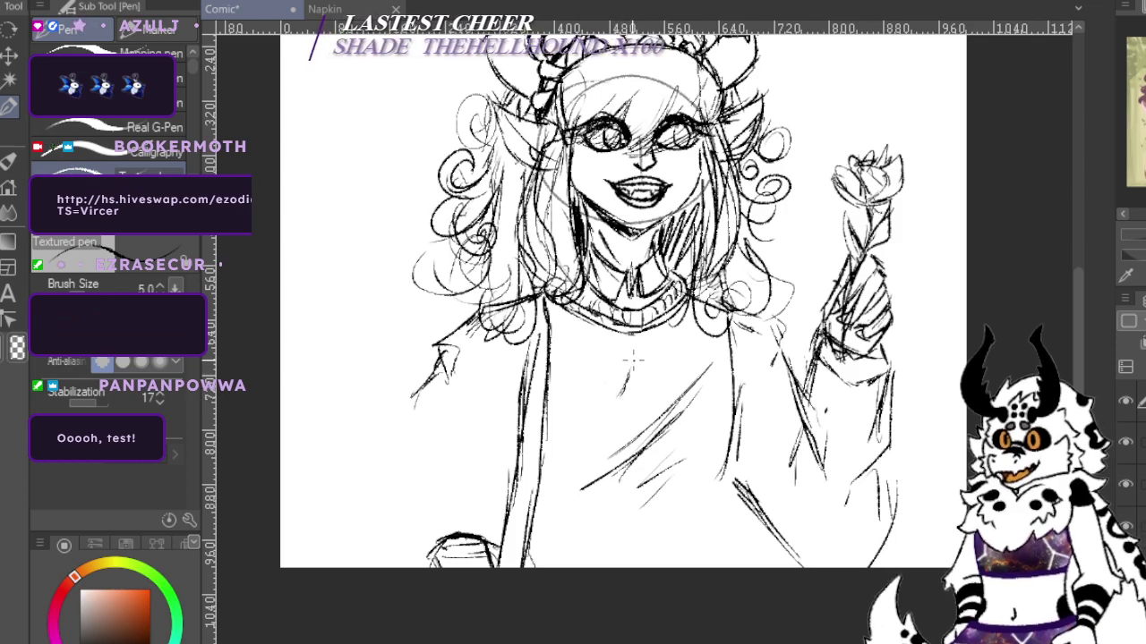
pyautogui.moveTo(643, 360)
pyautogui.mouseDown()
pyautogui.moveTo(656, 407)
pyautogui.moveTo(620, 403)
pyautogui.moveTo(635, 449)
pyautogui.mouseUp()
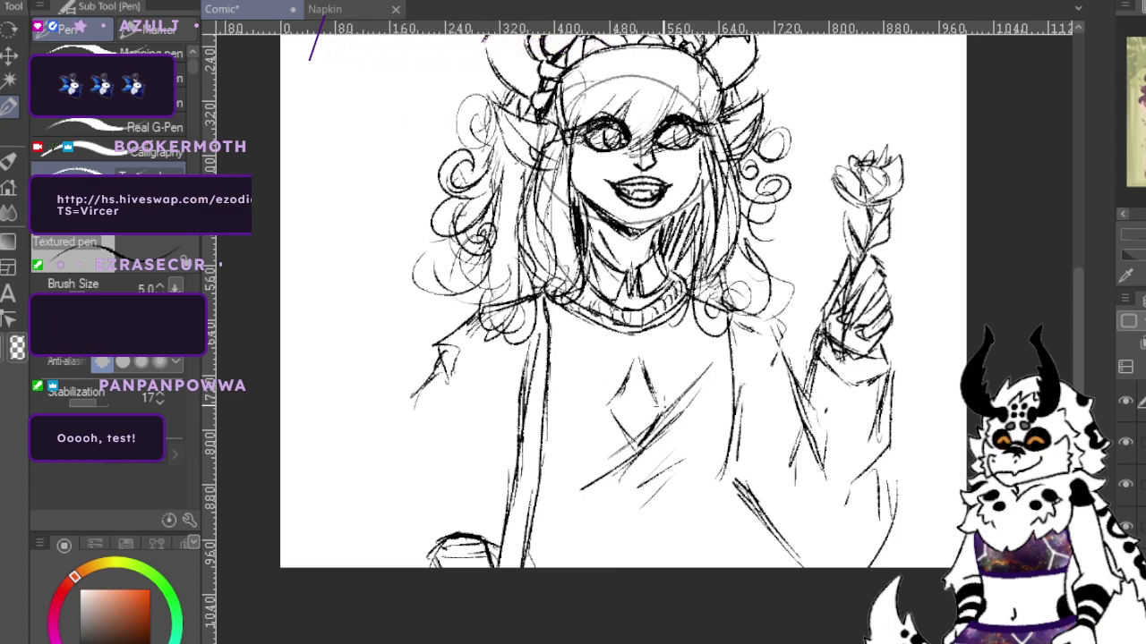
pyautogui.hotkey('ctrl', 'z')
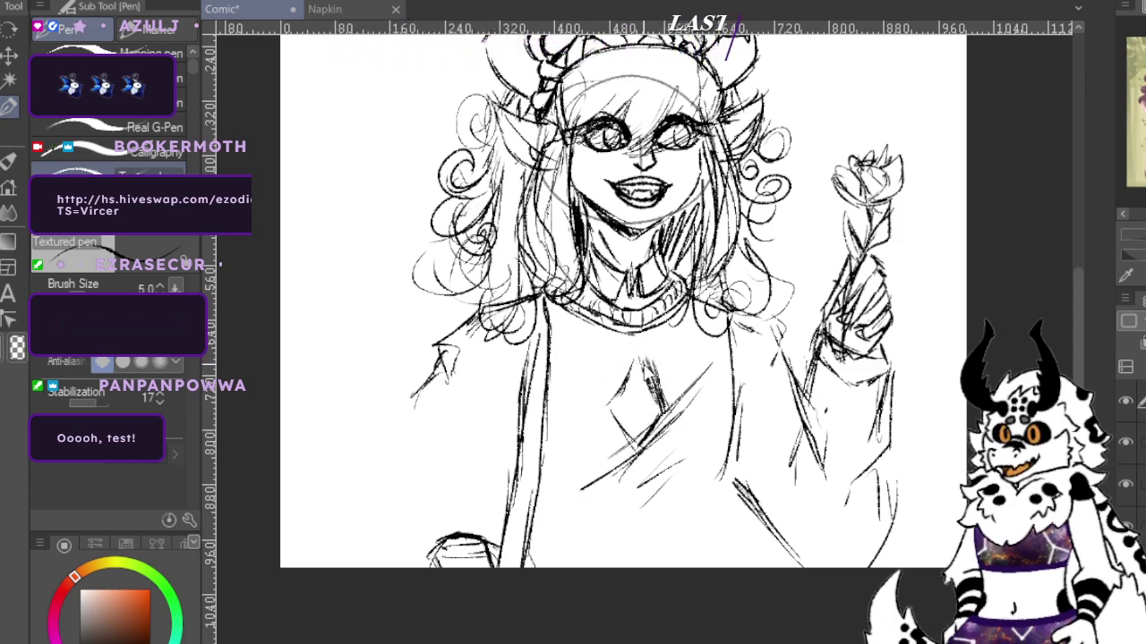
pyautogui.moveTo(642, 360); pyautogui.dragTo(656, 399)
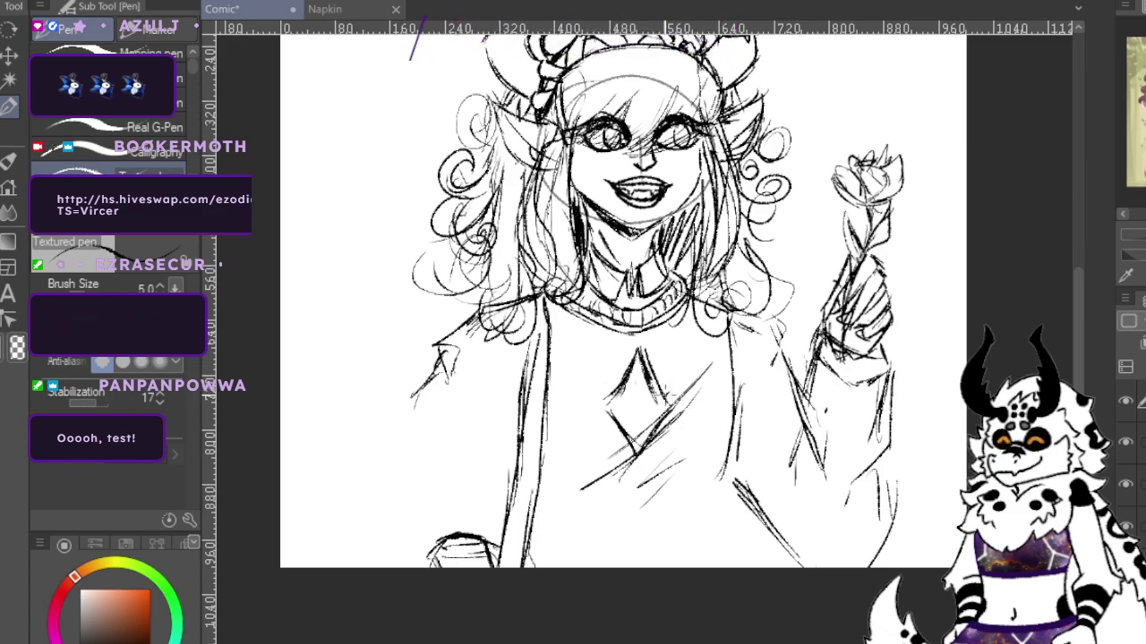
pyautogui.moveTo(664, 400); pyautogui.dragTo(714, 387)
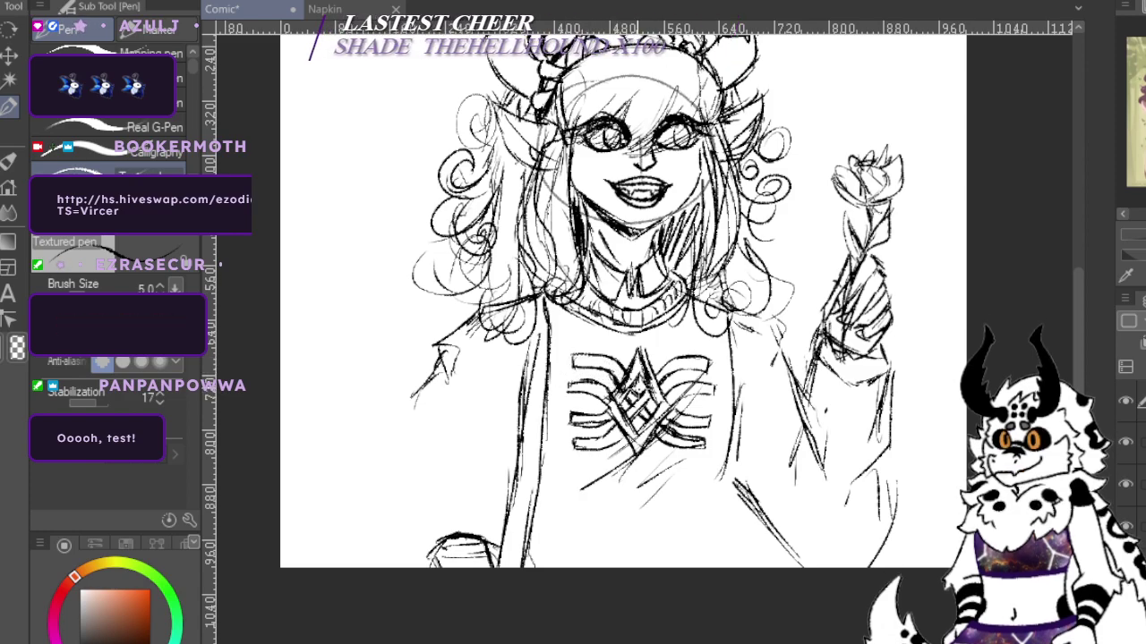
# Adjust the eraser size and refine the emblem's central diamond into clean interlaced bands, alternating erasing and pen strokes.
pyautogui.press('e')
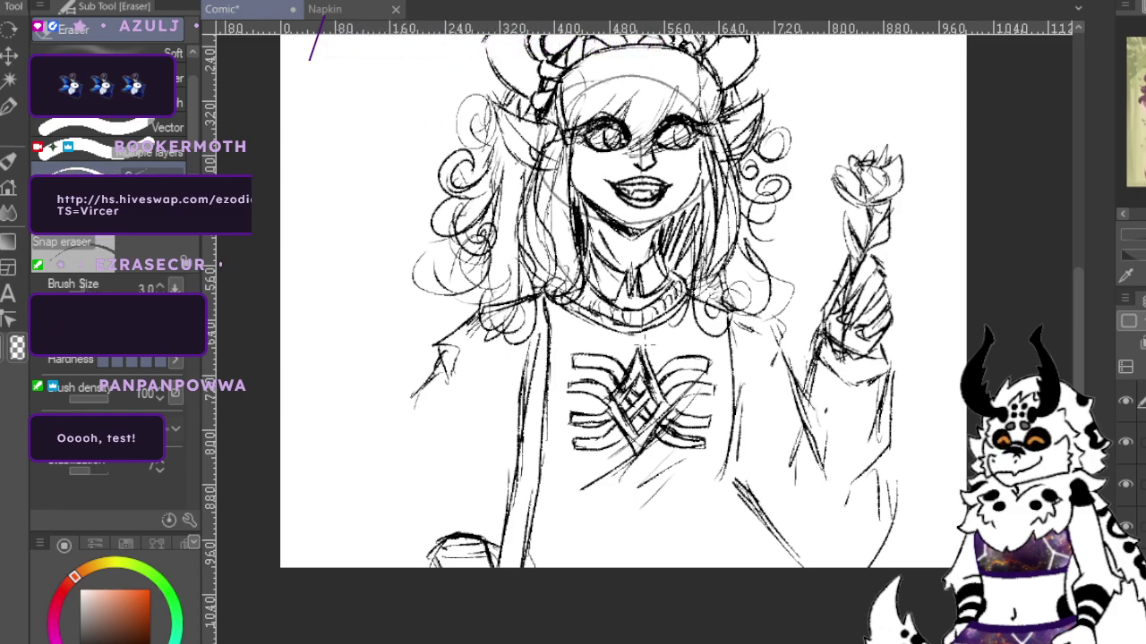
pyautogui.click(159, 285)
pyautogui.click(160, 285)
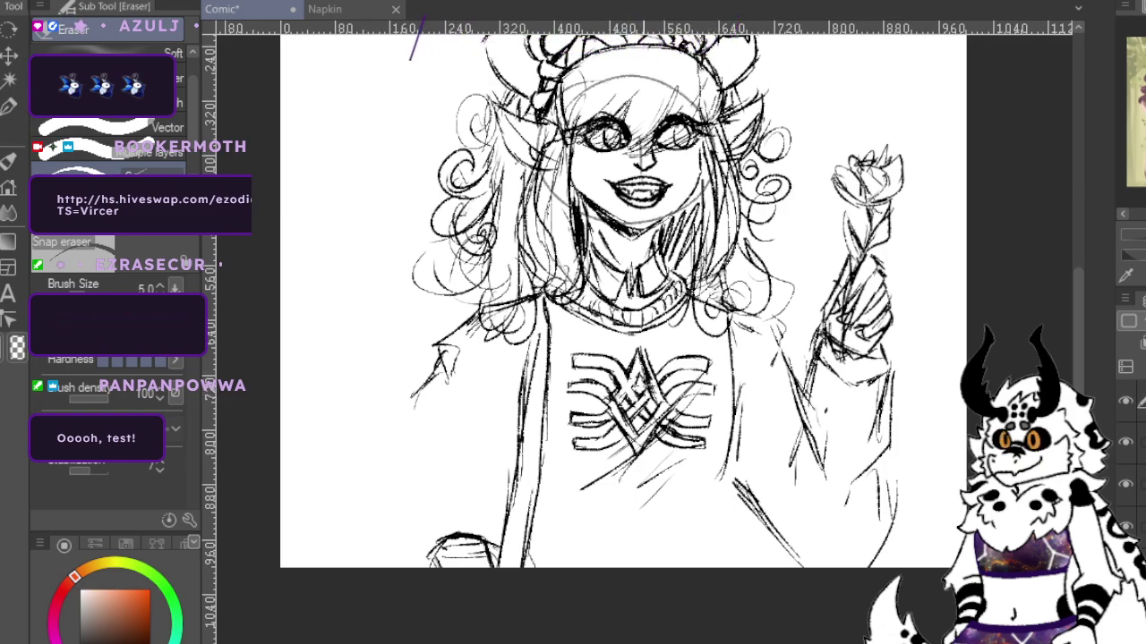
pyautogui.press('p')
pyautogui.press('e')
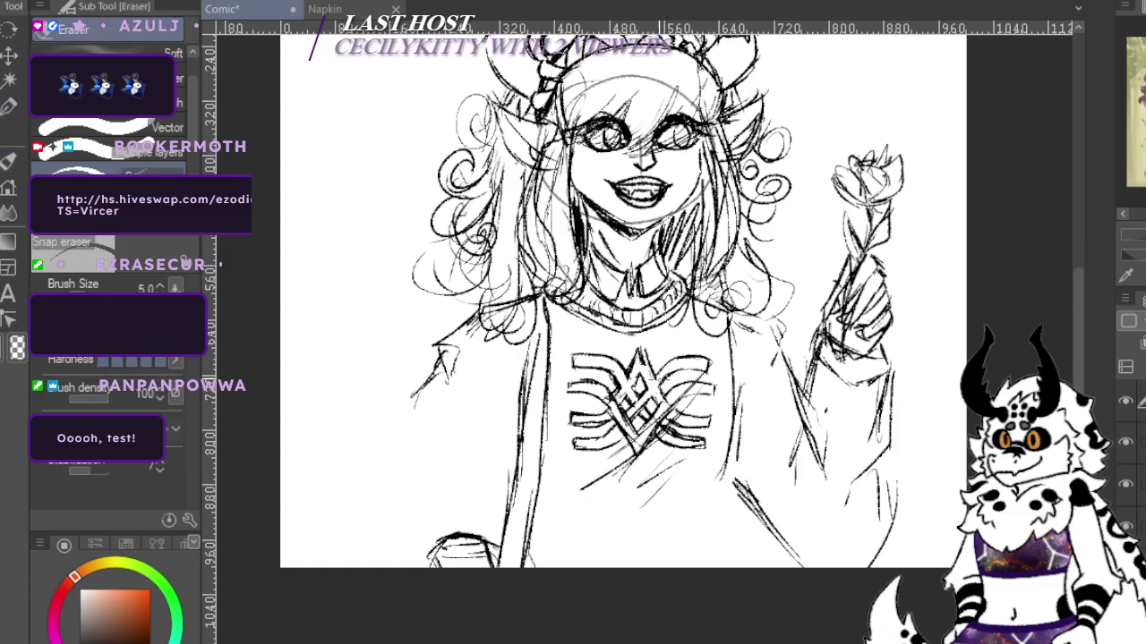
pyautogui.press('p')
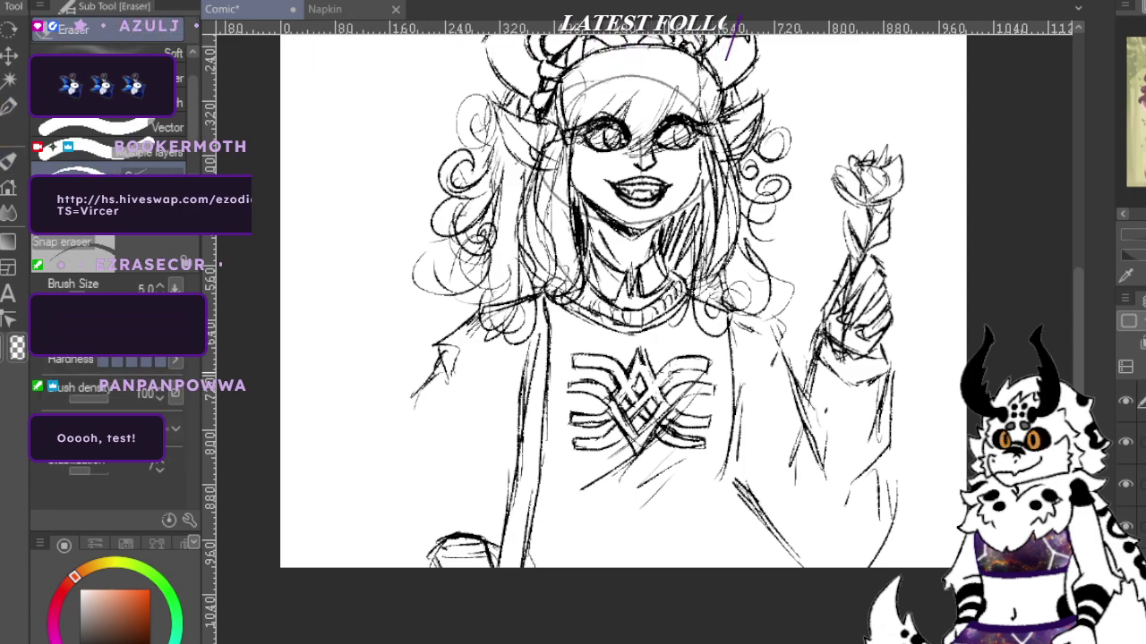
pyautogui.press('e')
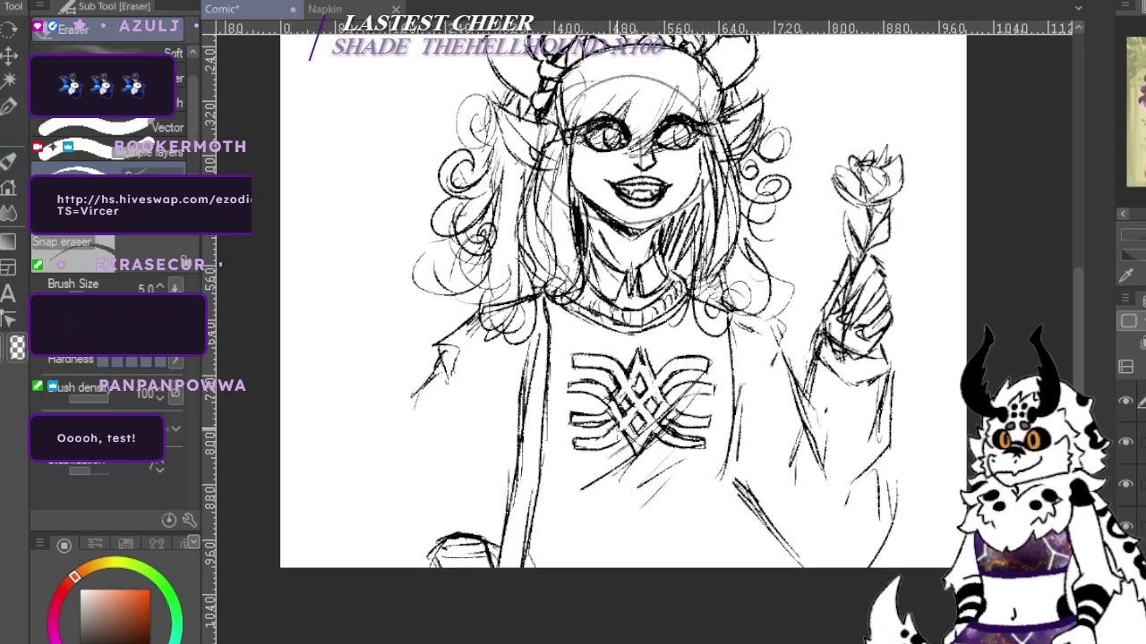
pyautogui.press('p')
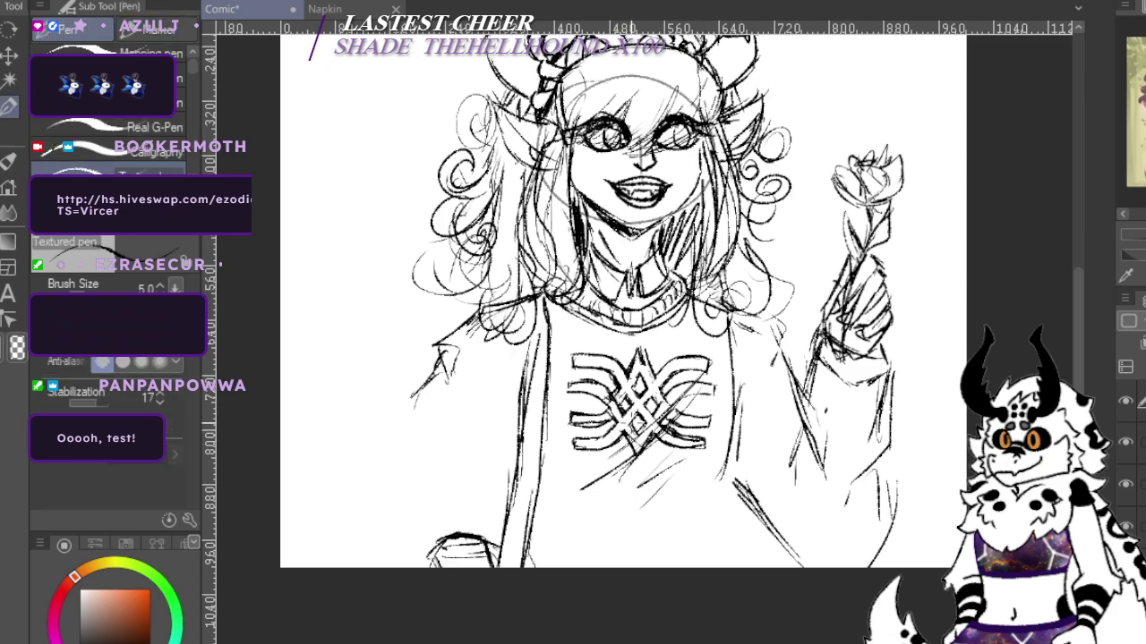
pyautogui.press('e')
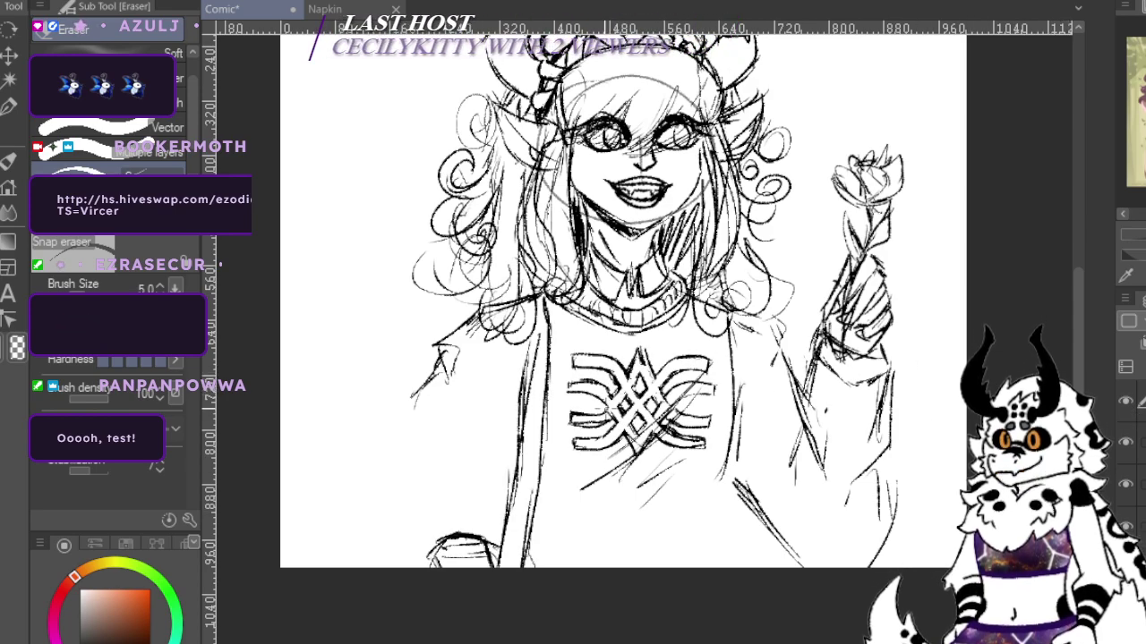
# Lasso the chest emblem, scale it down slightly in place, and clear the selection.
pyautogui.press('m')
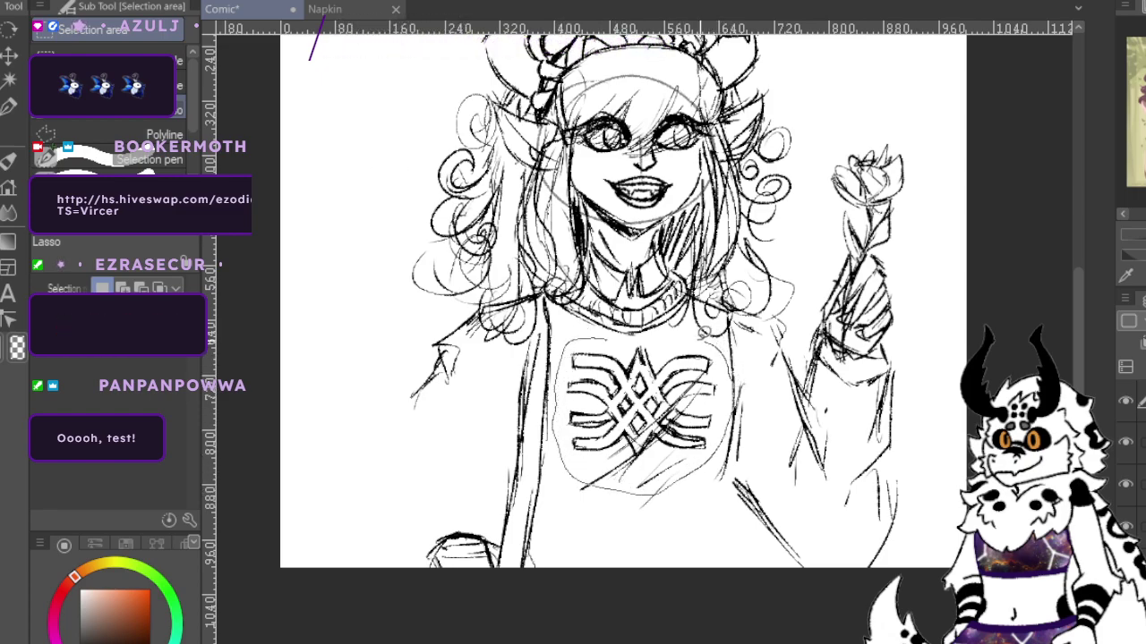
pyautogui.moveTo(626, 334); pyautogui.dragTo(619, 336)
pyautogui.click(723, 532)
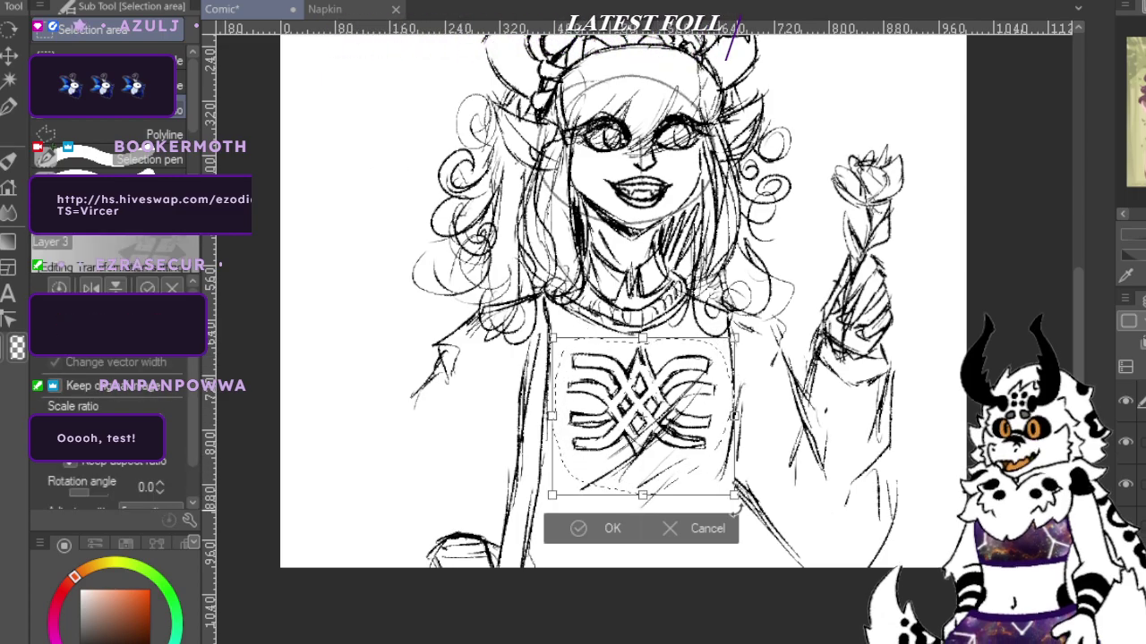
pyautogui.moveTo(738, 495); pyautogui.dragTo(691, 470)
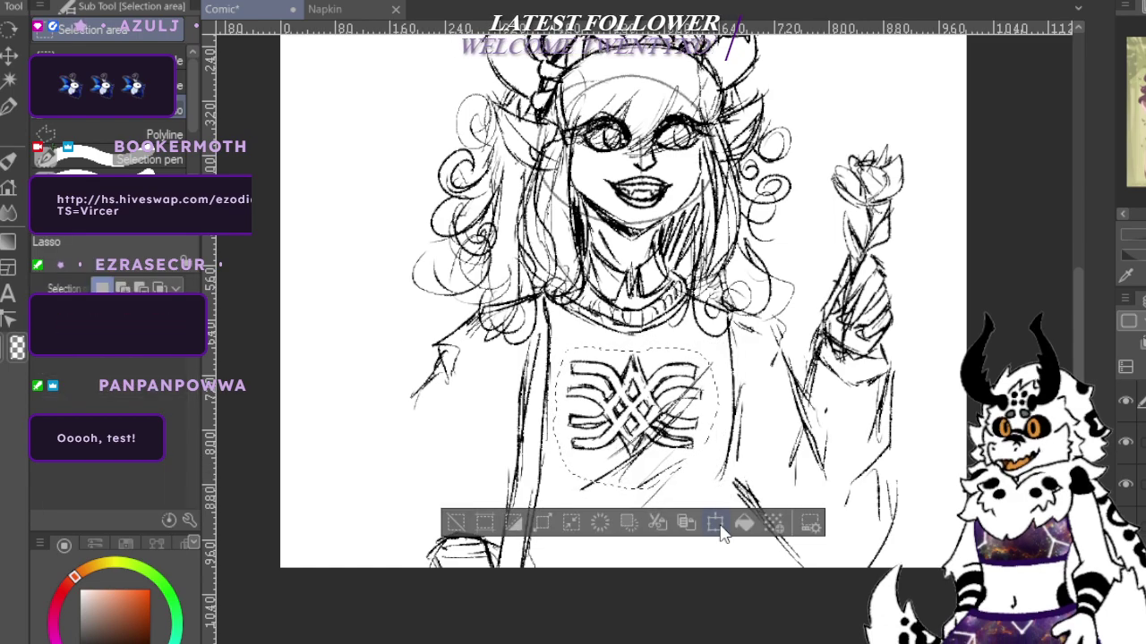
pyautogui.moveTo(690, 460); pyautogui.dragTo(686, 467)
pyautogui.press('Return')
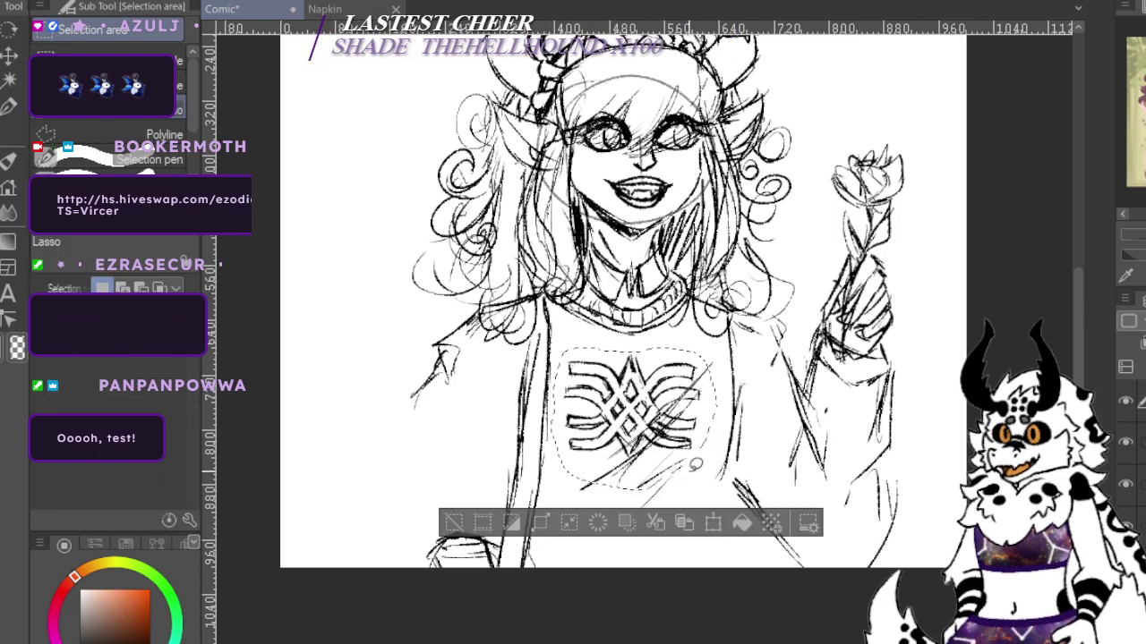
pyautogui.click(716, 523)
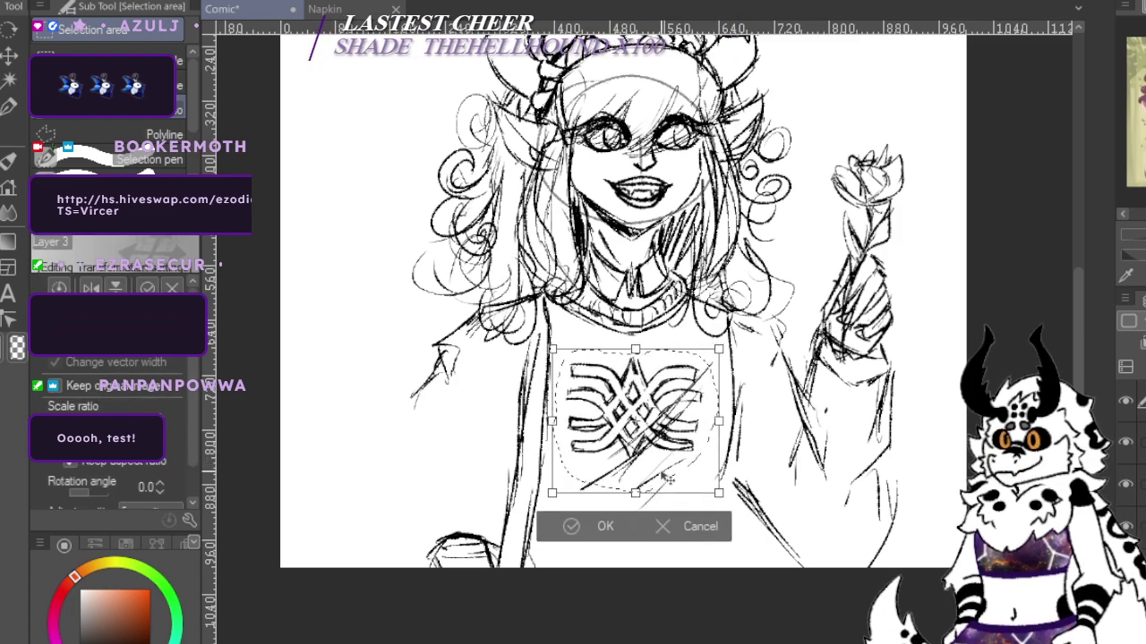
pyautogui.click(603, 528)
pyautogui.hotkey('ctrl', 'd')
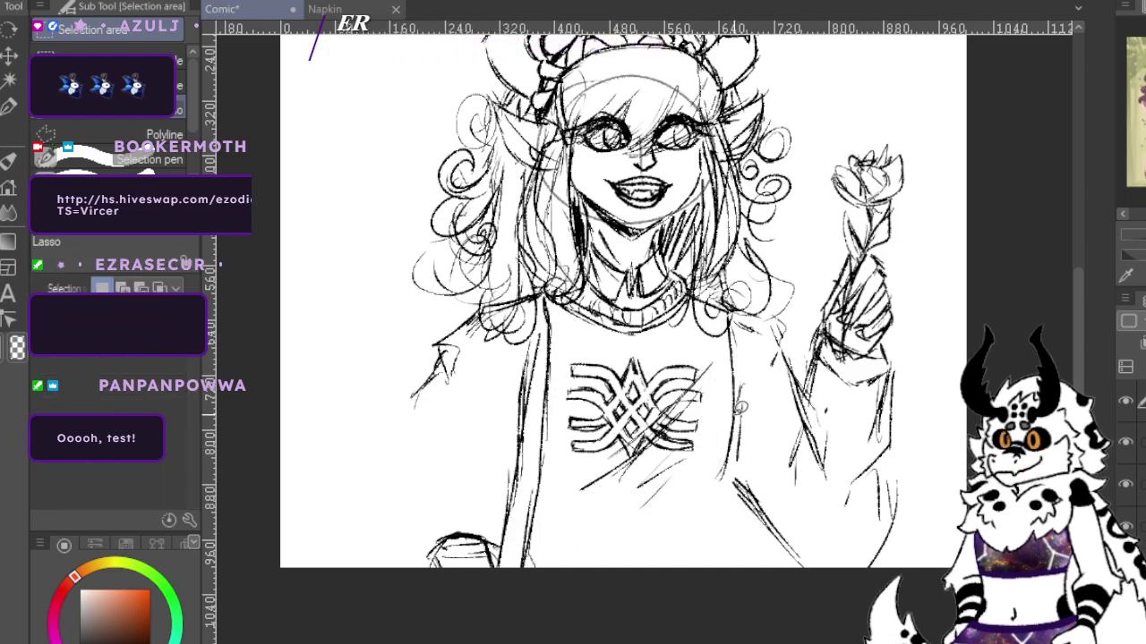
# Sketch the lowered arm's sleeve with an outer contour, a rounded lower section and inner folds, and extend the shirt's opposite side line downward.
pyautogui.press('p')
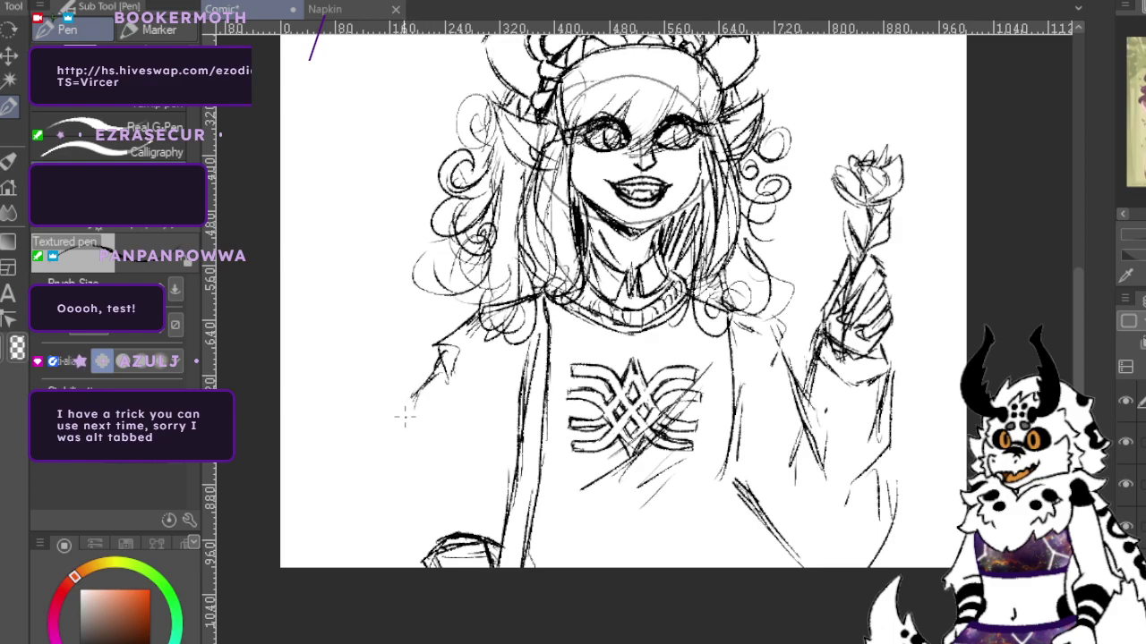
pyautogui.moveTo(417, 392); pyautogui.dragTo(385, 472)
pyautogui.moveTo(491, 537)
pyautogui.mouseDown()
pyautogui.moveTo(426, 547)
pyautogui.moveTo(476, 524)
pyautogui.mouseUp()
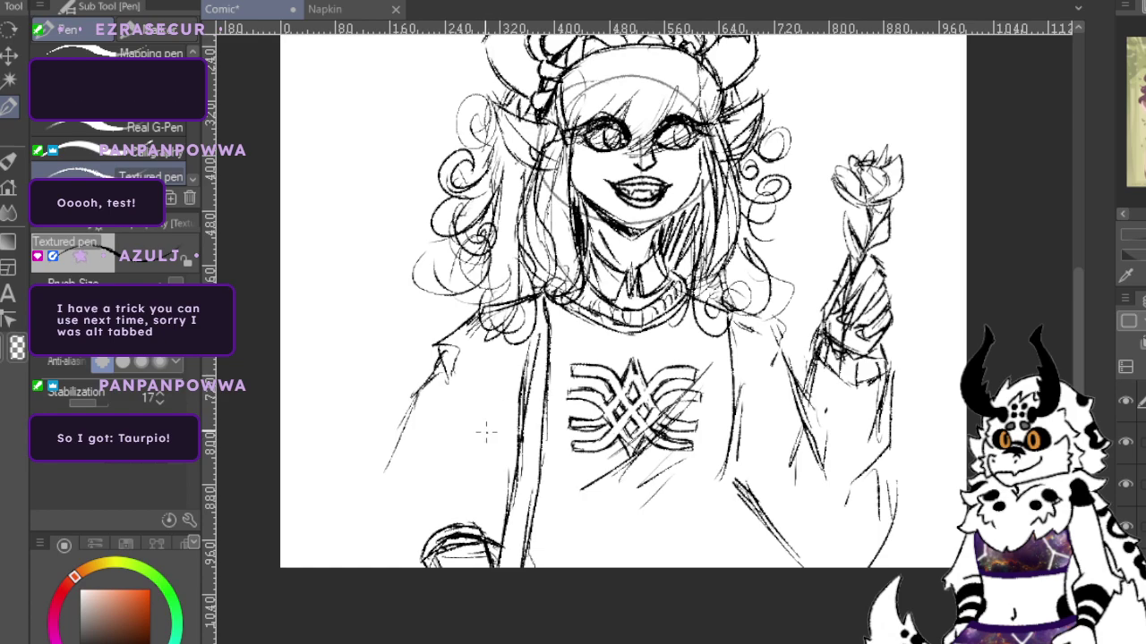
pyautogui.moveTo(494, 419); pyautogui.dragTo(472, 473)
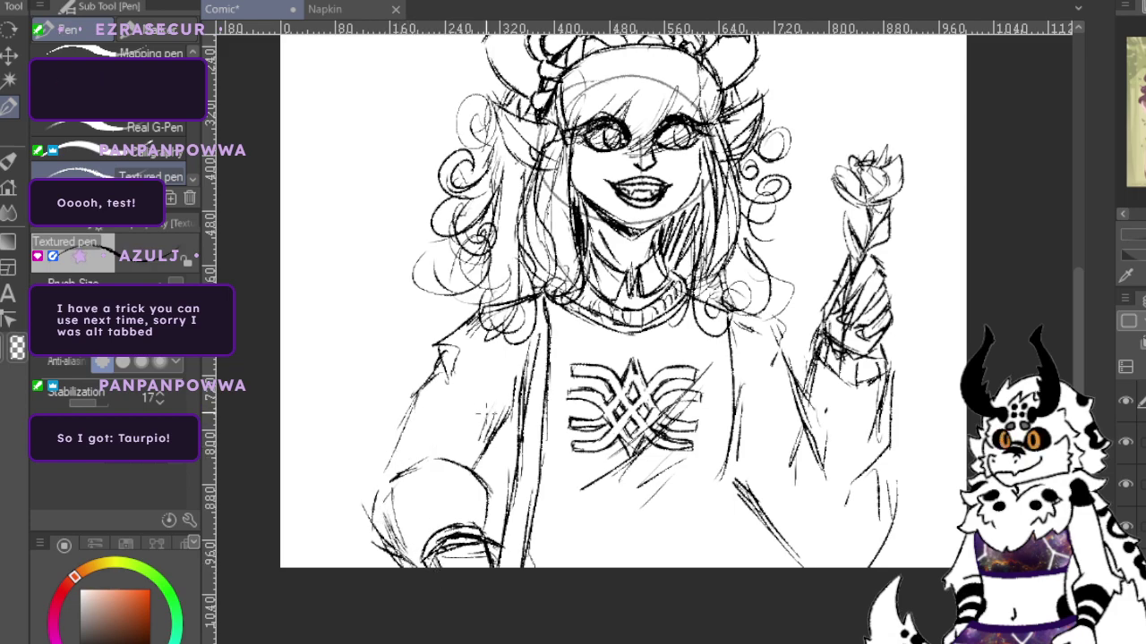
pyautogui.moveTo(495, 438)
pyautogui.mouseDown()
pyautogui.moveTo(512, 426)
pyautogui.moveTo(501, 494)
pyautogui.mouseUp()
pyautogui.moveTo(721, 518); pyautogui.dragTo(727, 562)
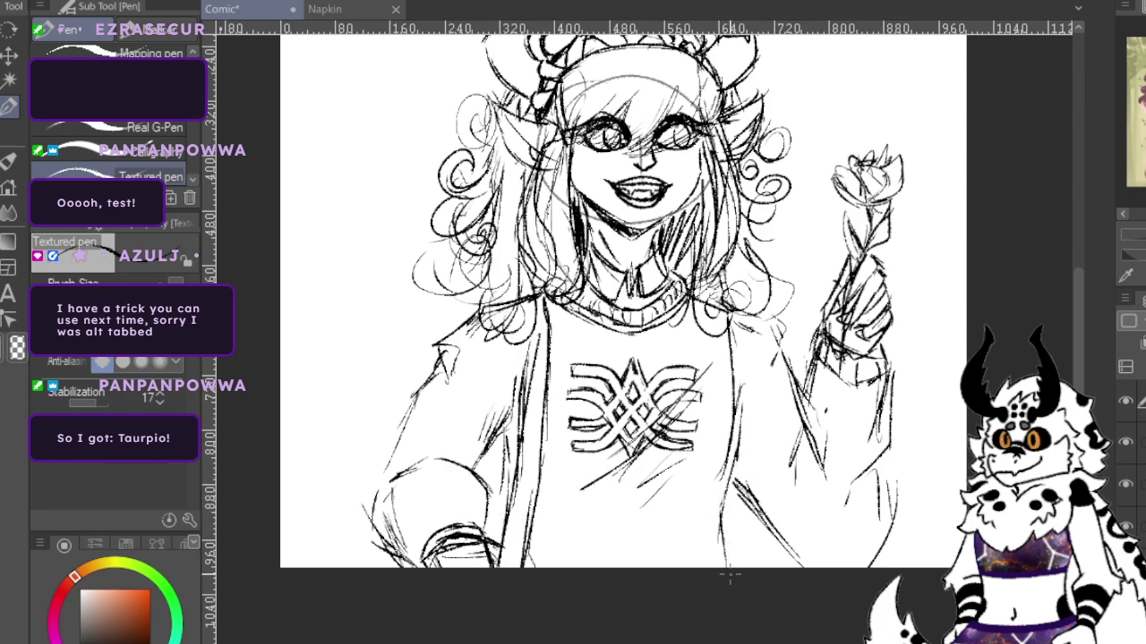
pyautogui.moveTo(490, 451)
pyautogui.mouseDown()
pyautogui.moveTo(515, 417)
pyautogui.moveTo(513, 440)
pyautogui.mouseUp()
pyautogui.moveTo(475, 315); pyautogui.dragTo(405, 401)
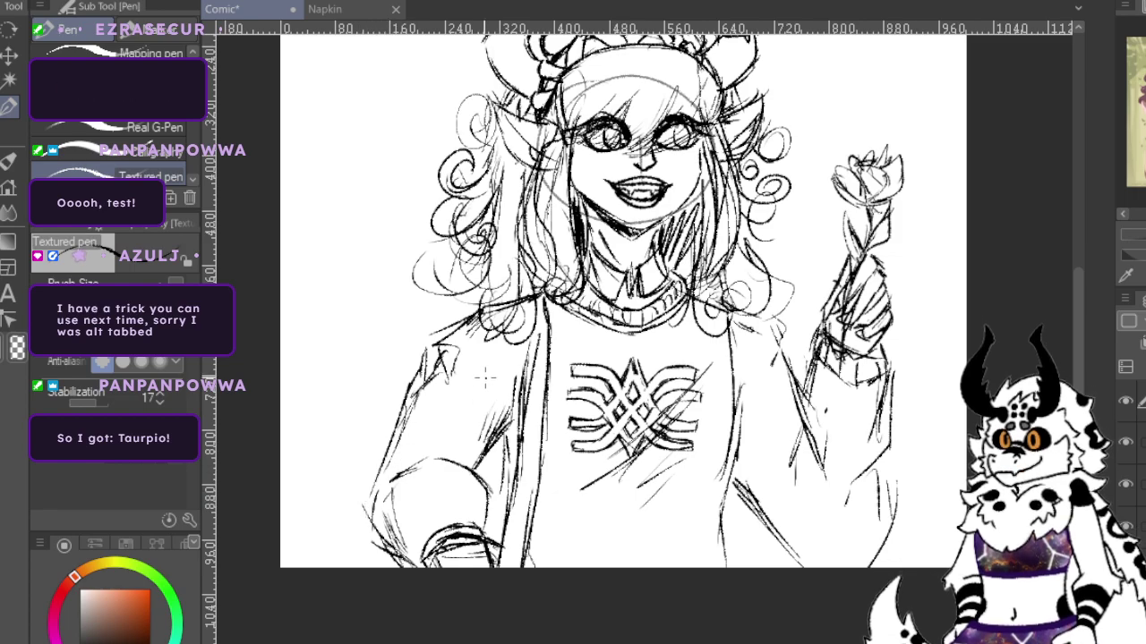
# Erase the lowered arm's outer shoulder and sleeve lines and redraw them as a cleaner slope down to the rounded lower sleeve.
pyautogui.press('e')
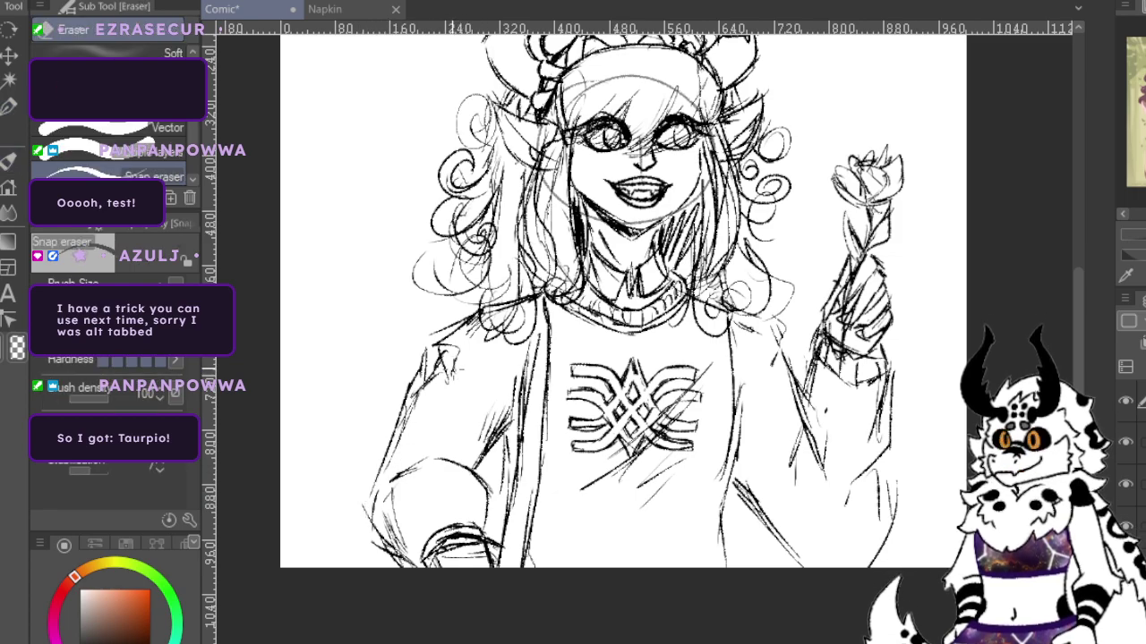
pyautogui.moveTo(432, 394)
pyautogui.mouseDown()
pyautogui.moveTo(423, 362)
pyautogui.moveTo(449, 369)
pyautogui.mouseUp()
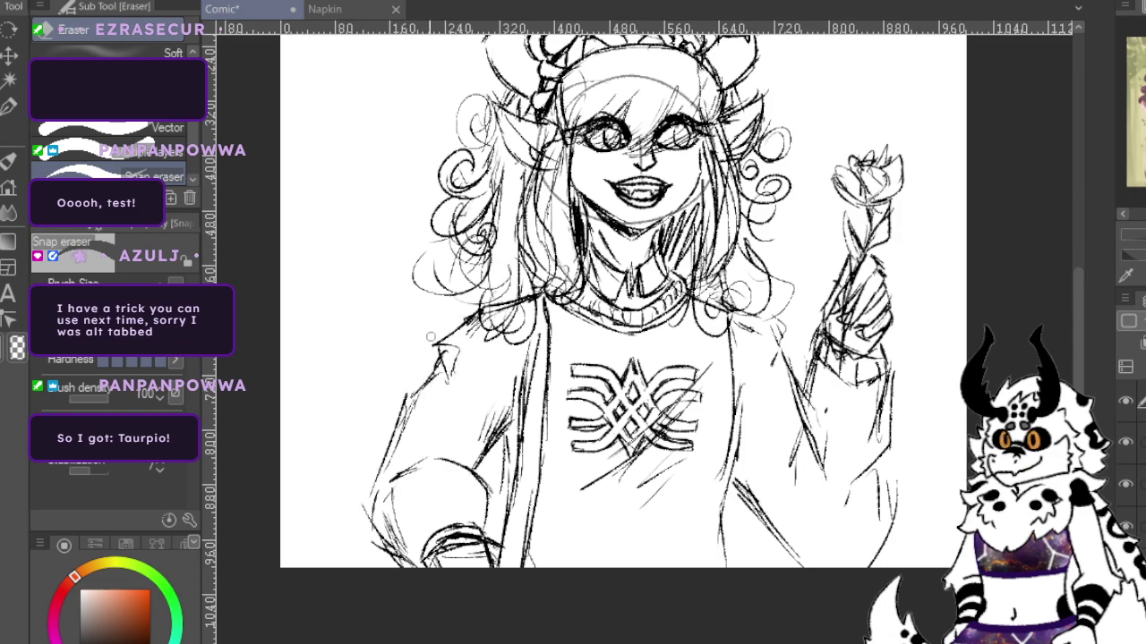
pyautogui.moveTo(445, 352)
pyautogui.mouseDown()
pyautogui.moveTo(356, 504)
pyautogui.moveTo(365, 519)
pyautogui.mouseUp()
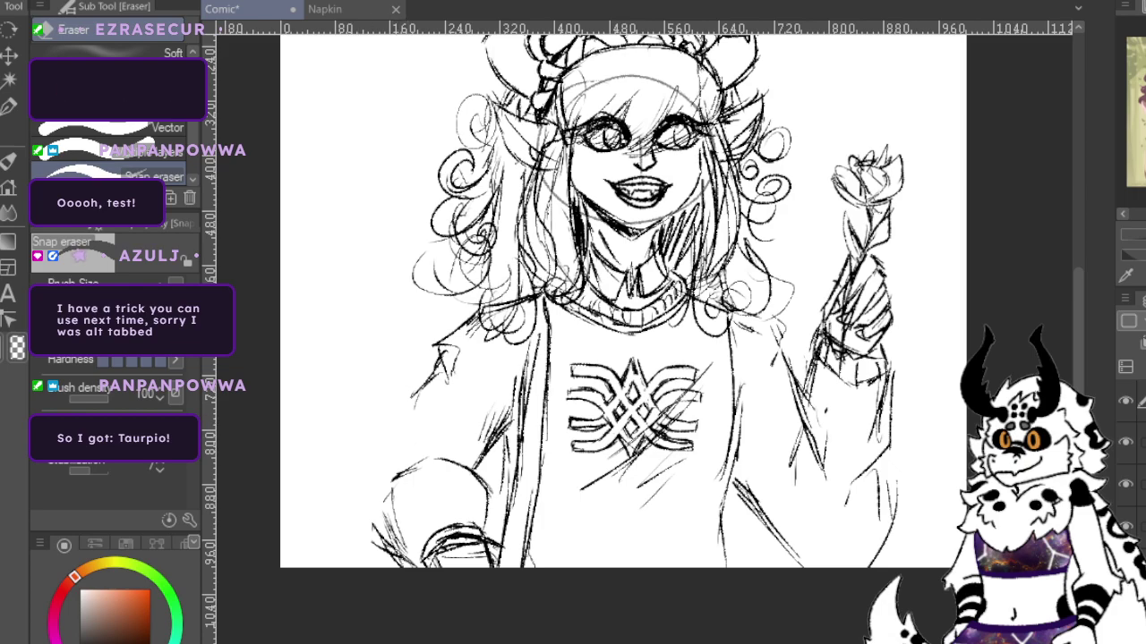
pyautogui.moveTo(457, 367); pyautogui.dragTo(467, 347)
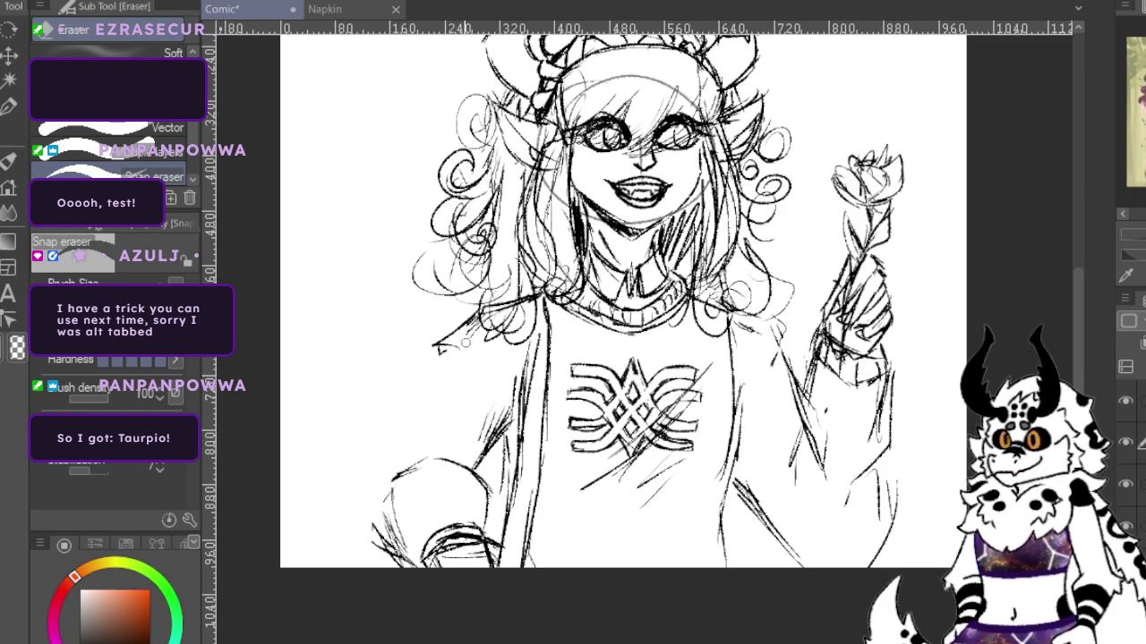
pyautogui.press('p')
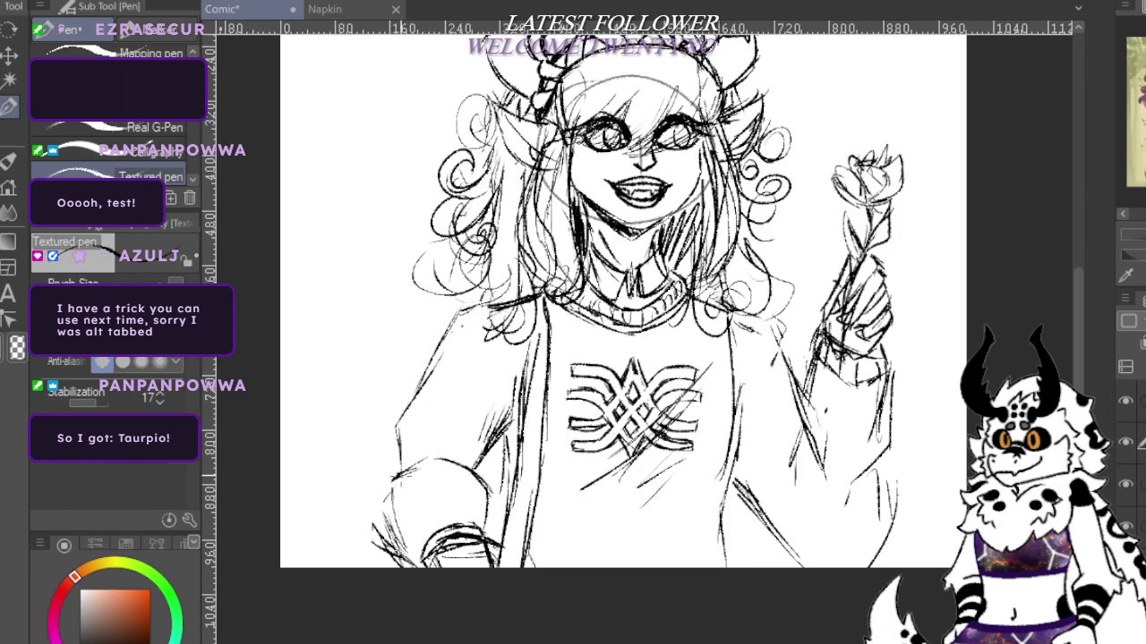
# Erase the lowered arm's rounded sleeve section and inner folds, and retrace the shoulder slope into the outer contour.
pyautogui.press('e')
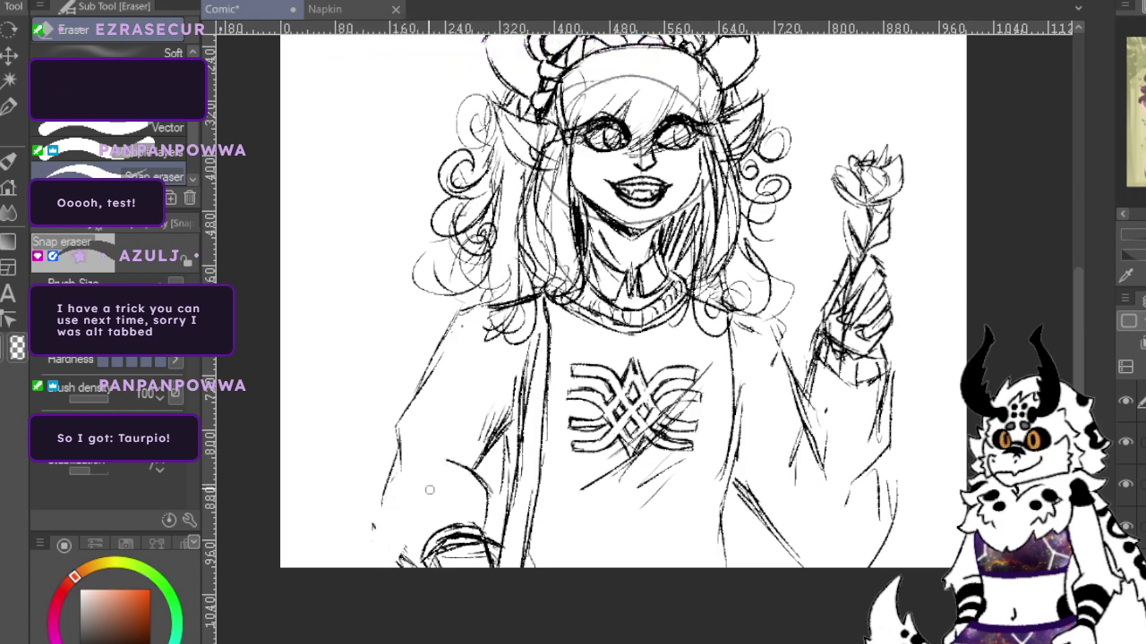
pyautogui.moveTo(488, 431); pyautogui.dragTo(507, 397)
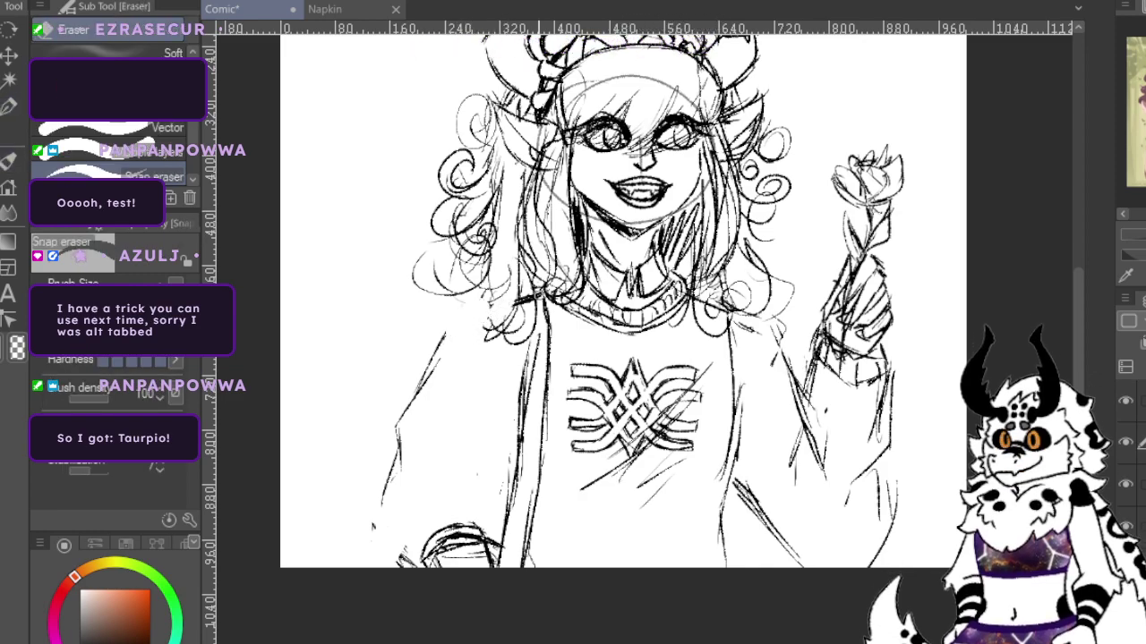
pyautogui.press('p')
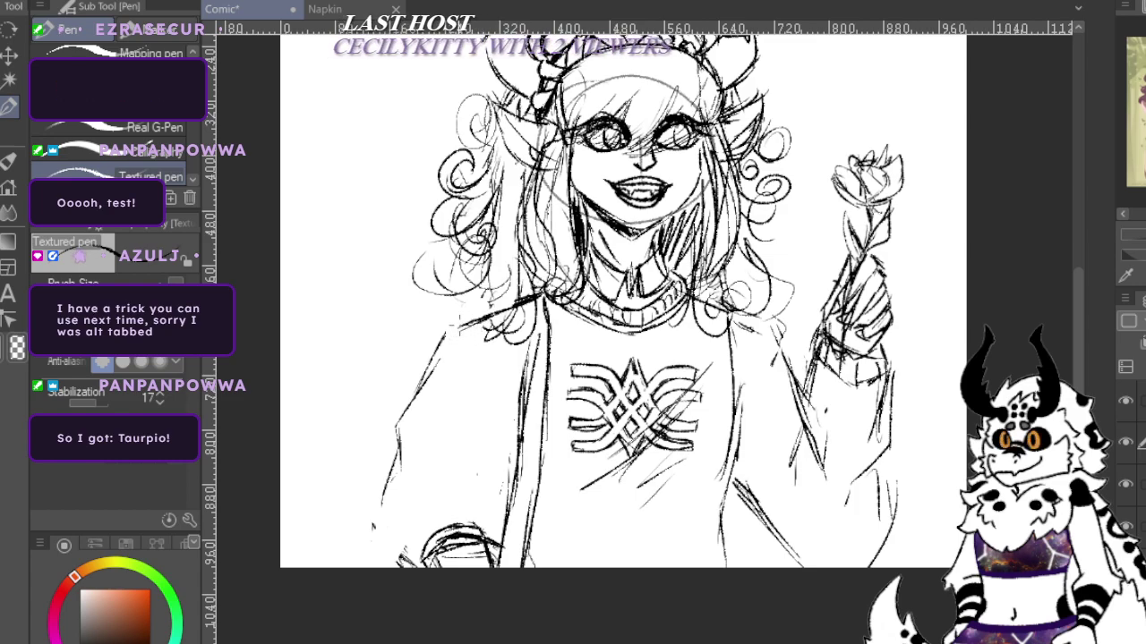
pyautogui.moveTo(433, 388); pyautogui.dragTo(418, 409)
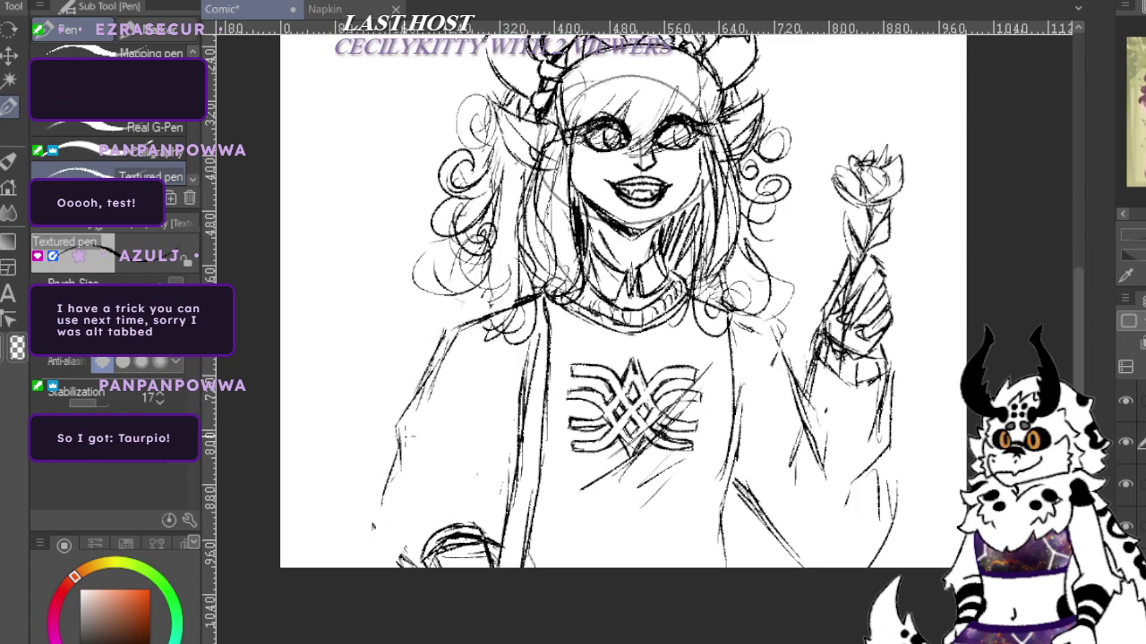
# Erase the lowered arm's outer sleeve contour from the shoulder down to the cuff.
pyautogui.press('e')
pyautogui.moveTo(439, 349); pyautogui.dragTo(391, 497)
pyautogui.moveTo(429, 368); pyautogui.dragTo(422, 398)
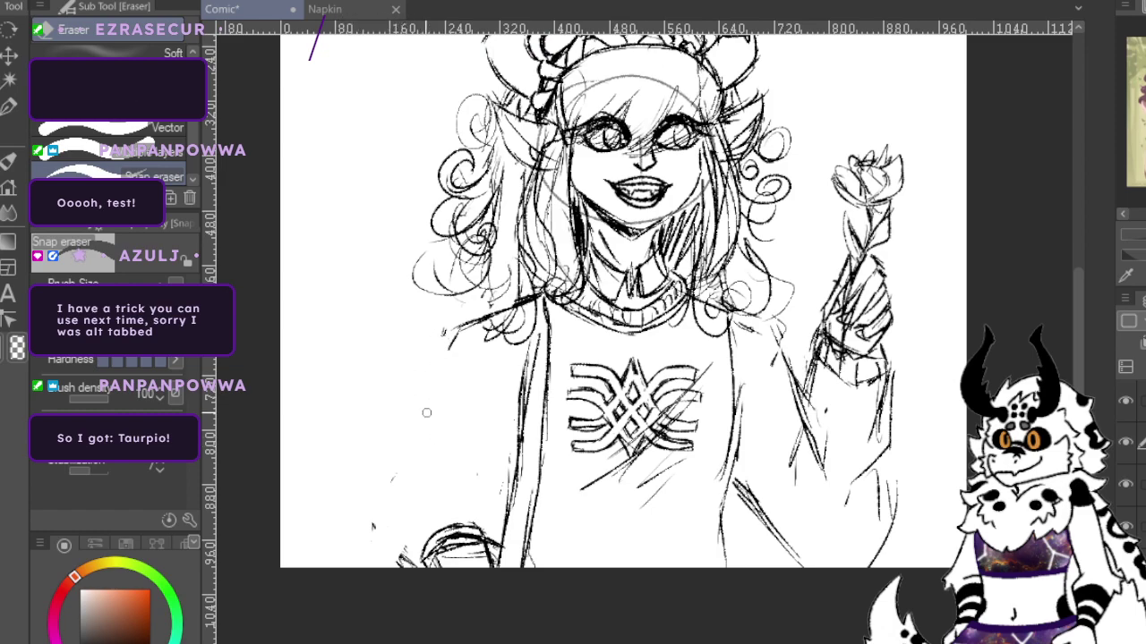
pyautogui.press('p')
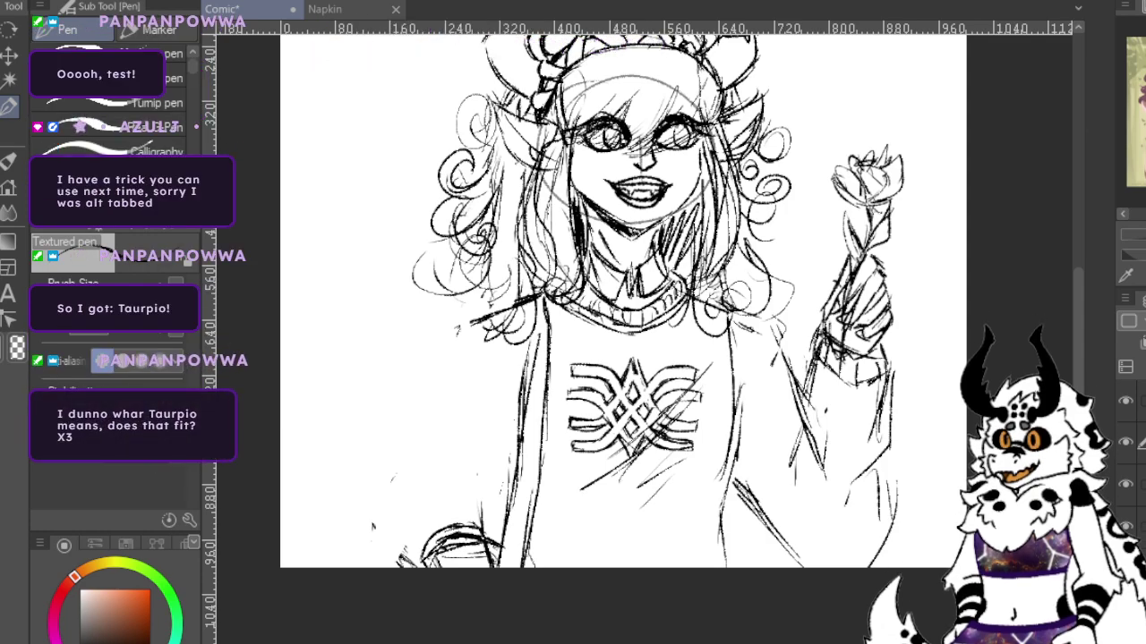
pyautogui.hotkey('ctrl', 'z')
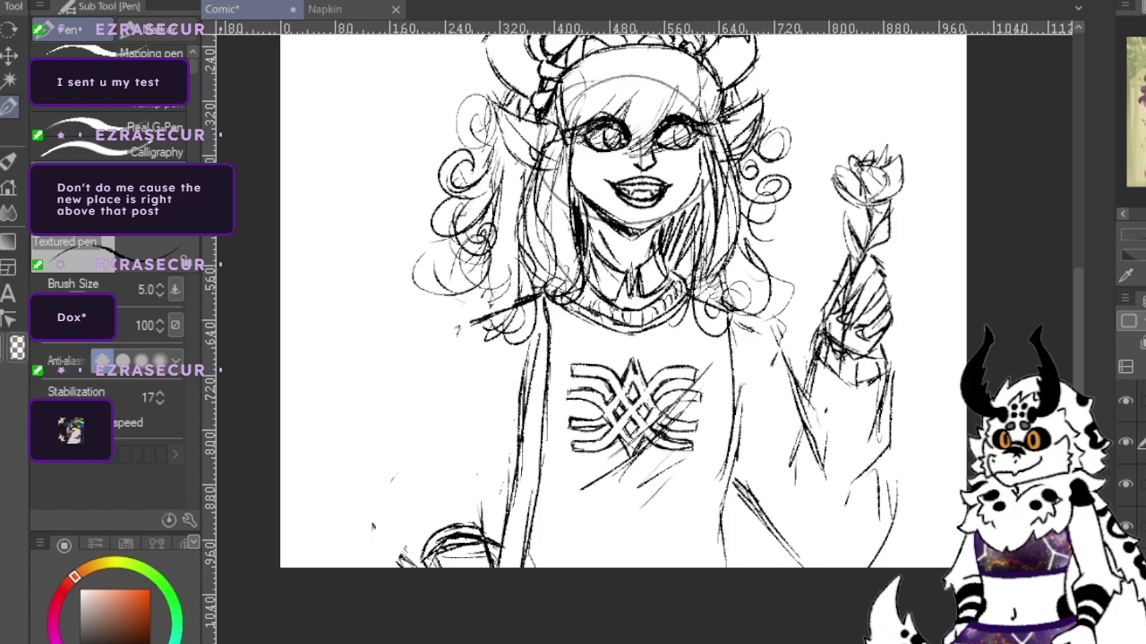
# Try a new sloping outer contour for the lowered arm's sleeve, and erase it.
pyautogui.scroll(-4, 838, 572)
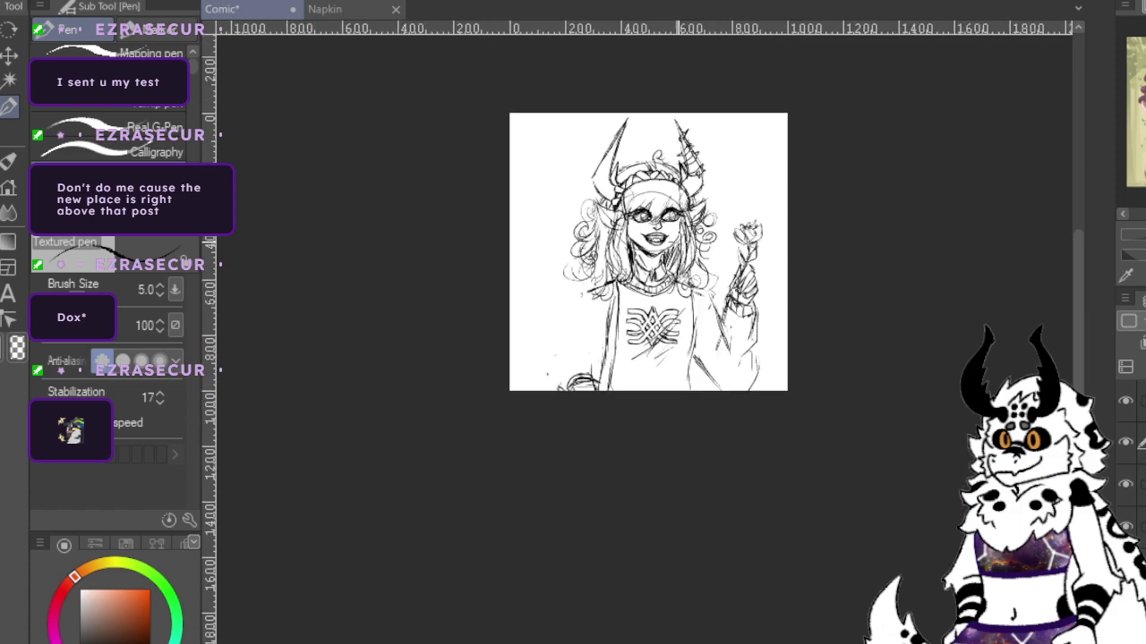
pyautogui.scroll(2, 567, 153)
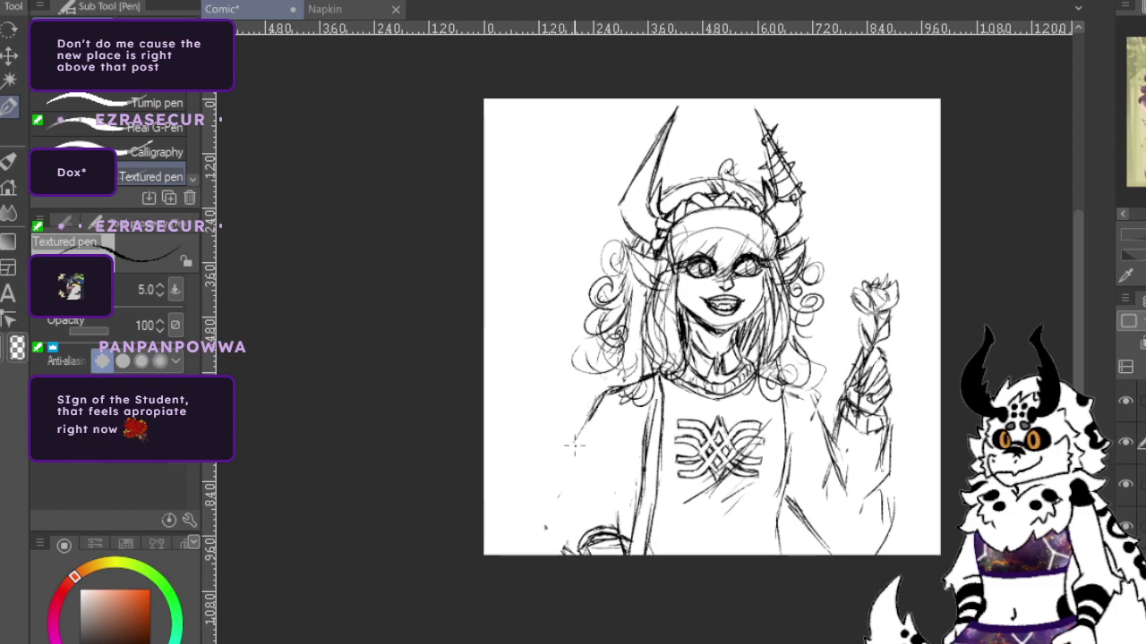
pyautogui.moveTo(580, 462); pyautogui.dragTo(551, 510)
pyautogui.press('b')
pyautogui.press('e')
pyautogui.moveTo(582, 455); pyautogui.dragTo(559, 499)
pyautogui.moveTo(596, 402); pyautogui.dragTo(563, 489)
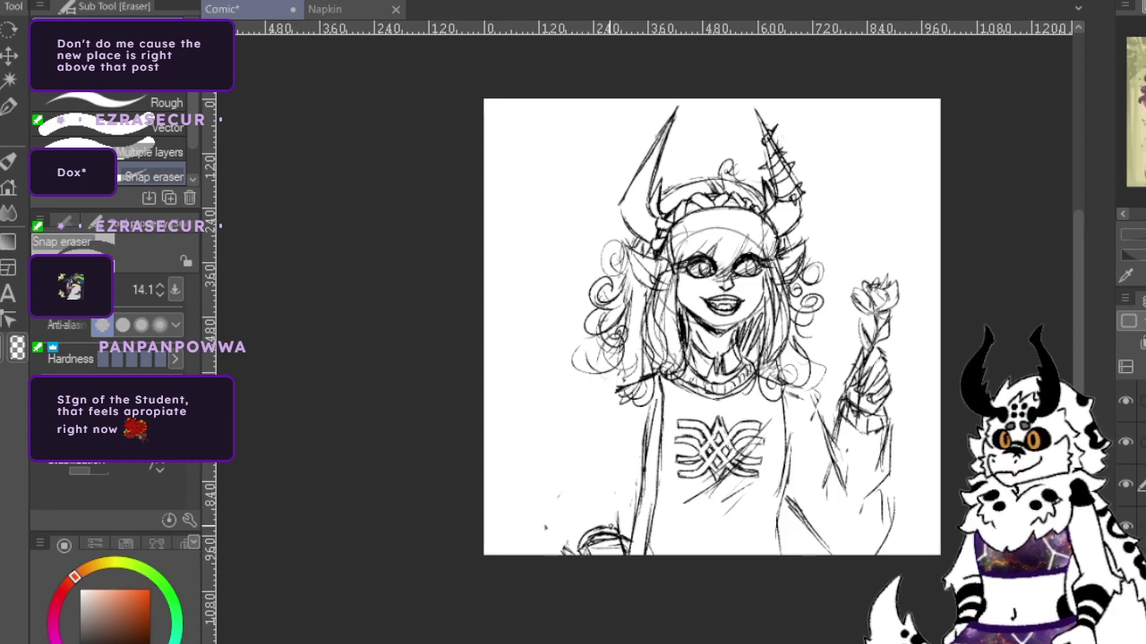
# Erase the lowered arm's cuff, the adjacent shirt side lines and the dark shoulder strokes beneath the curls.
pyautogui.moveTo(624, 525)
pyautogui.mouseDown()
pyautogui.moveTo(617, 554)
pyautogui.moveTo(628, 554)
pyautogui.moveTo(596, 550)
pyautogui.mouseUp()
pyautogui.moveTo(598, 504)
pyautogui.mouseDown()
pyautogui.moveTo(587, 542)
pyautogui.moveTo(564, 548)
pyautogui.moveTo(554, 499)
pyautogui.mouseUp()
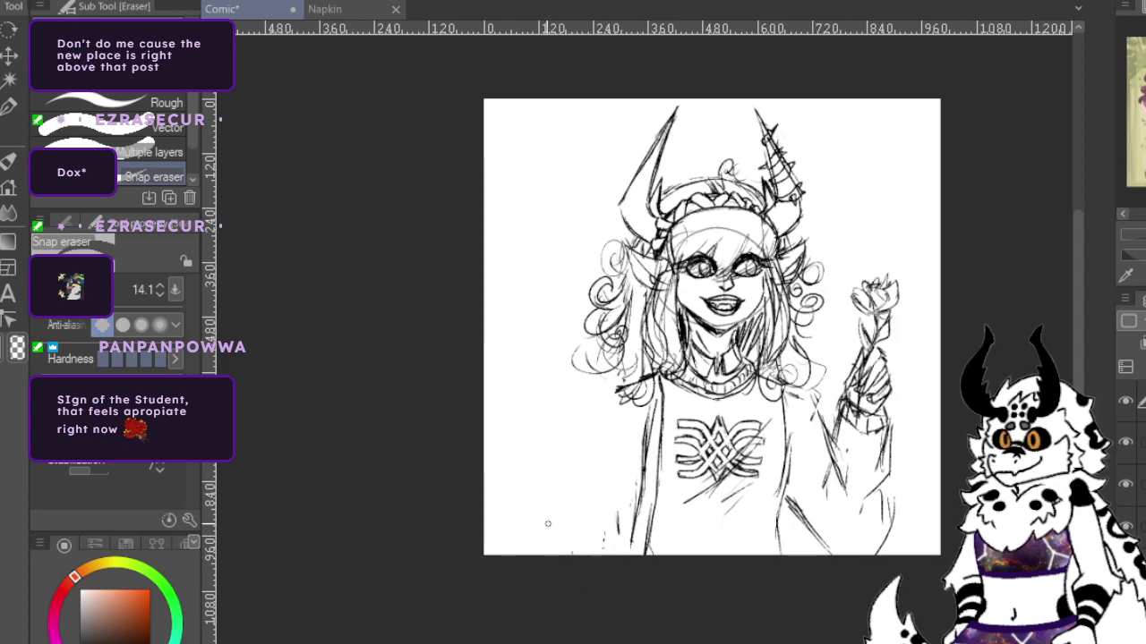
pyautogui.moveTo(631, 545)
pyautogui.mouseDown()
pyautogui.moveTo(641, 491)
pyautogui.moveTo(649, 550)
pyautogui.moveTo(643, 436)
pyautogui.moveTo(644, 461)
pyautogui.moveTo(661, 376)
pyautogui.moveTo(638, 555)
pyautogui.mouseUp()
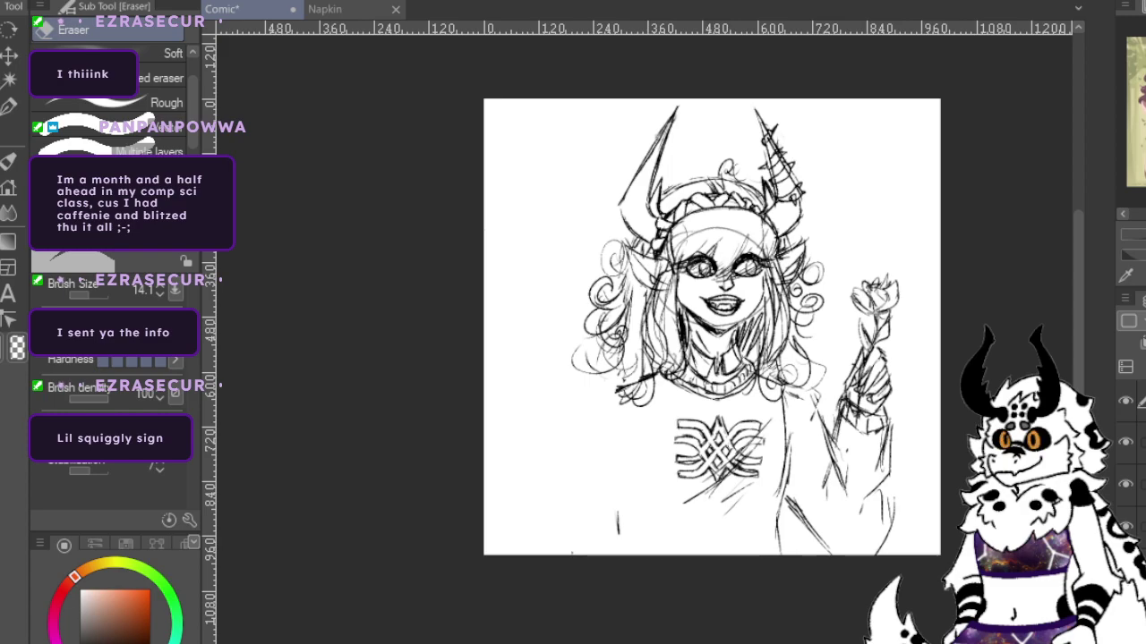
pyautogui.scroll(-2, 829, 525)
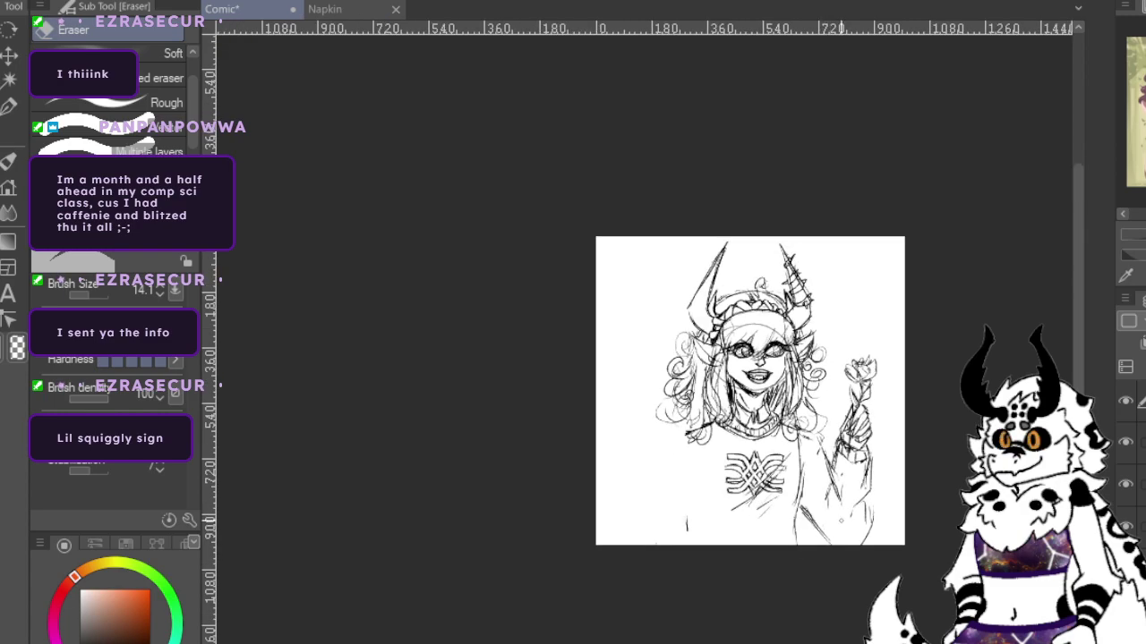
pyautogui.scroll(3, 855, 507)
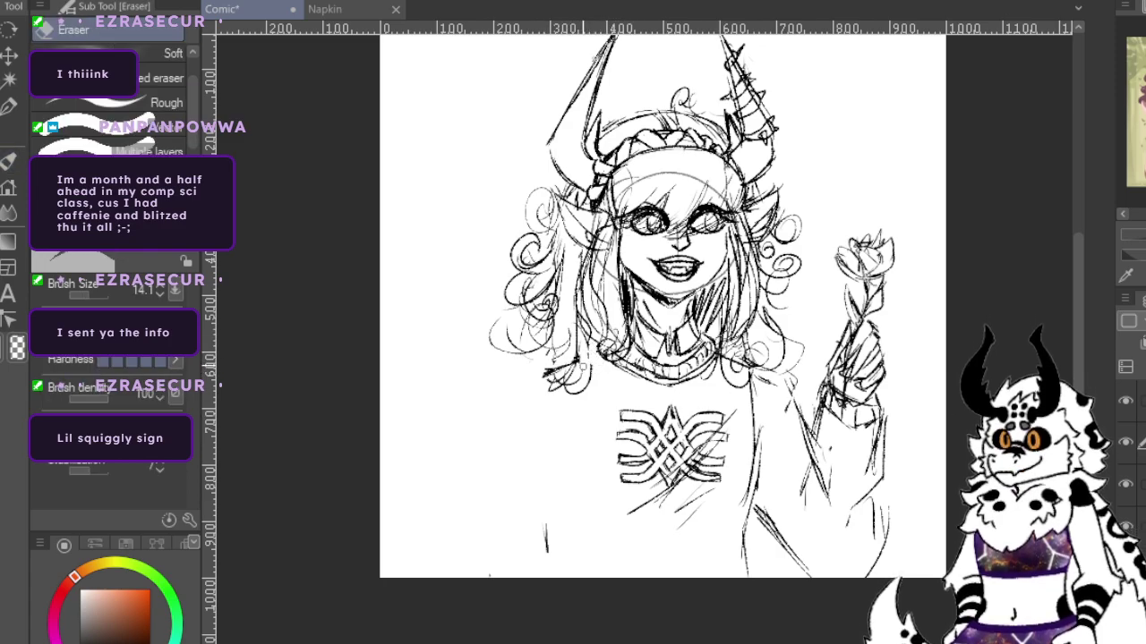
pyautogui.moveTo(579, 361); pyautogui.dragTo(539, 374)
# Draw a sloping shoulder line on the raised arm's side and erase the stray vertical stroke near the canvas's lower edge.
pyautogui.press('p')
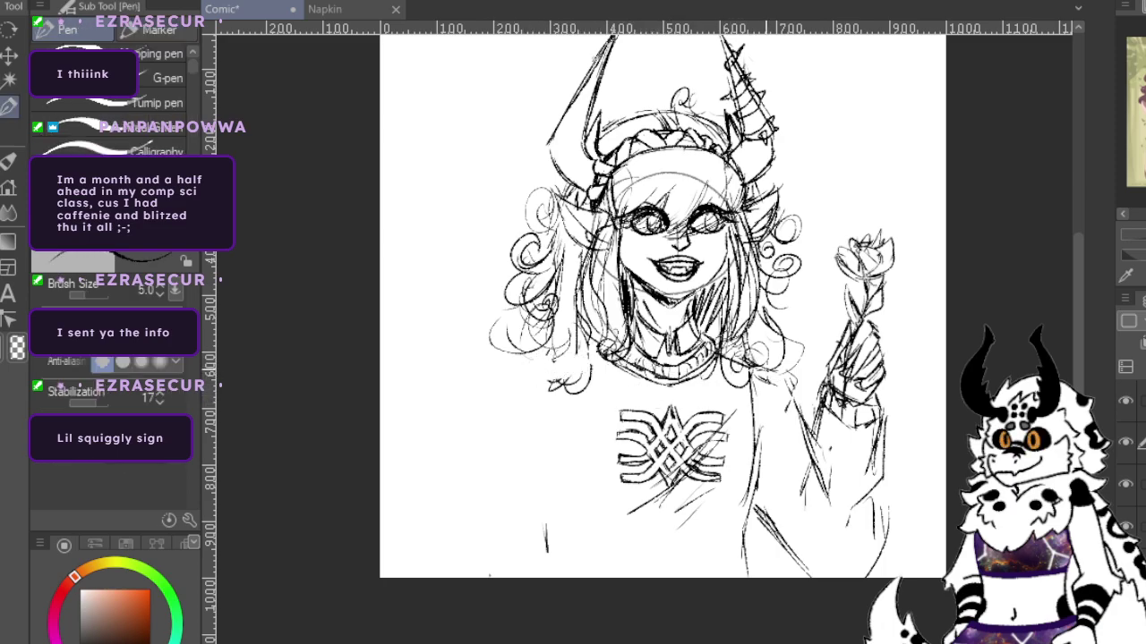
pyautogui.moveTo(757, 365); pyautogui.dragTo(785, 383)
pyautogui.press('e')
pyautogui.moveTo(547, 526); pyautogui.dragTo(549, 557)
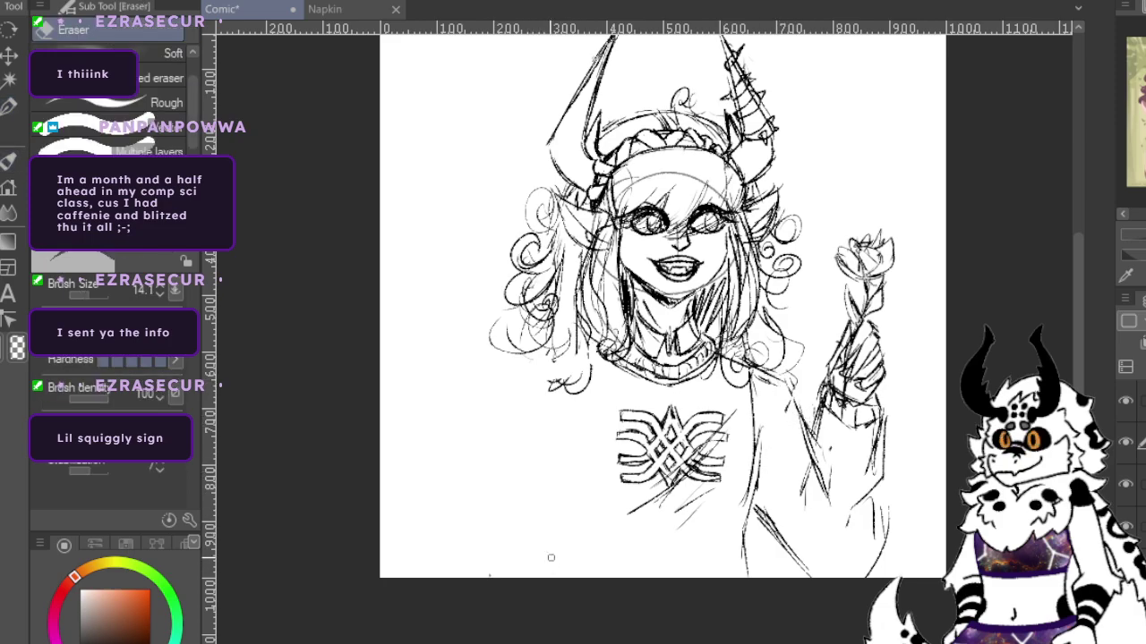
# Sketch a short inner sleeve line for the lowered arm at the canvas's lower edge and trim it with the eraser.
pyautogui.press('p')
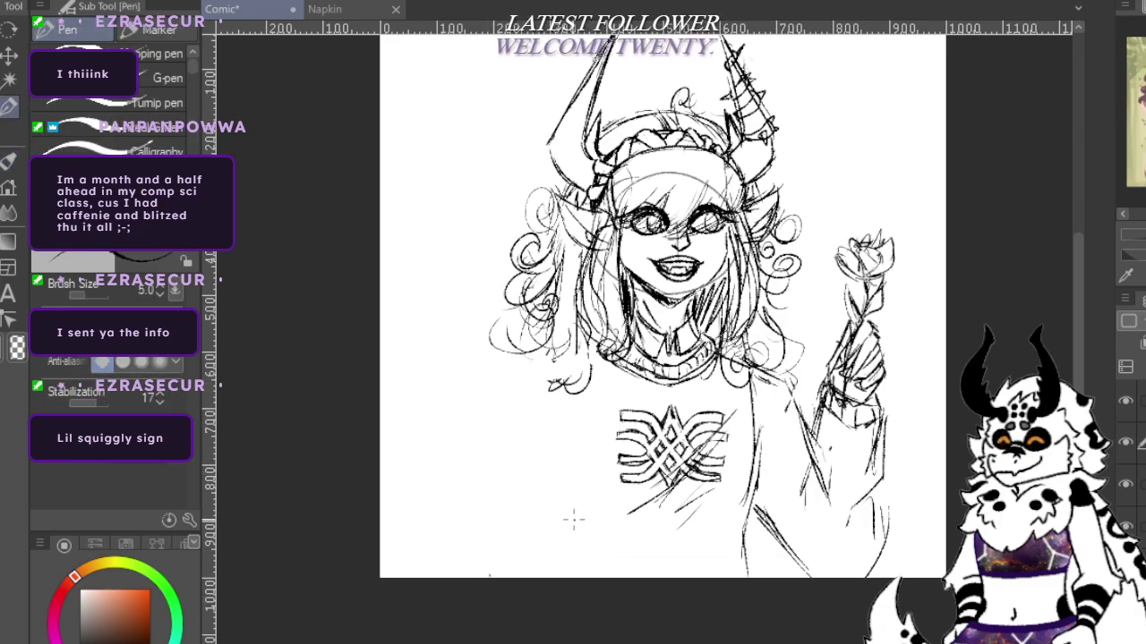
pyautogui.moveTo(573, 532); pyautogui.dragTo(565, 578)
pyautogui.press('e')
pyautogui.moveTo(573, 527); pyautogui.dragTo(565, 569)
pyautogui.press('p')
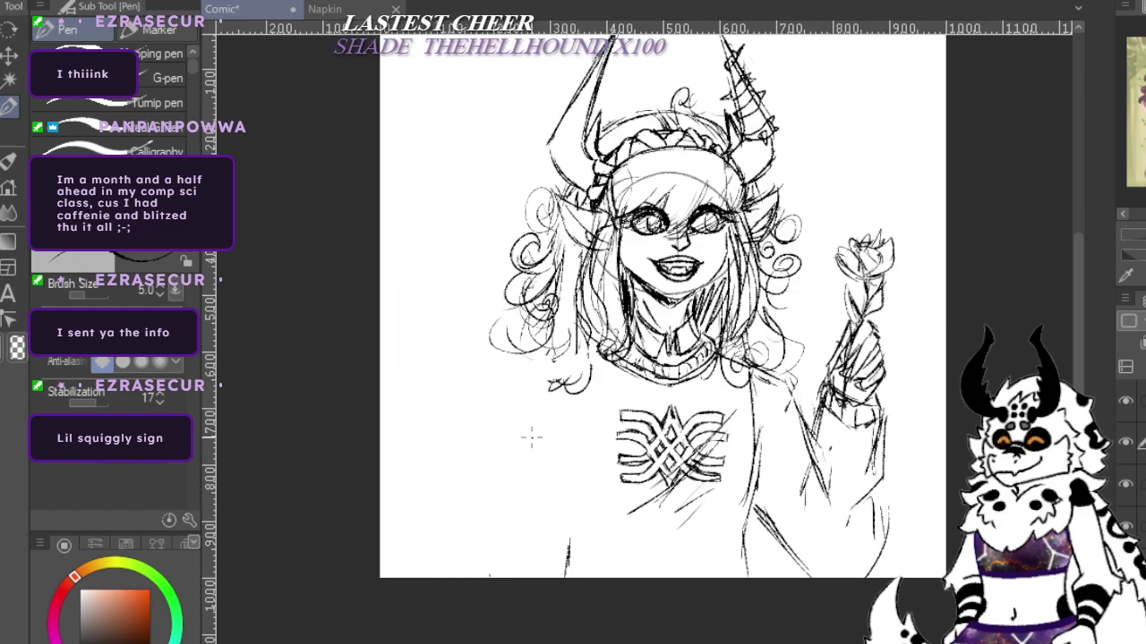
# Sketch the lowered arm's shoulder and a long, straight outer sleeve slope with overlapping pen strokes.
pyautogui.moveTo(534, 394); pyautogui.dragTo(492, 517)
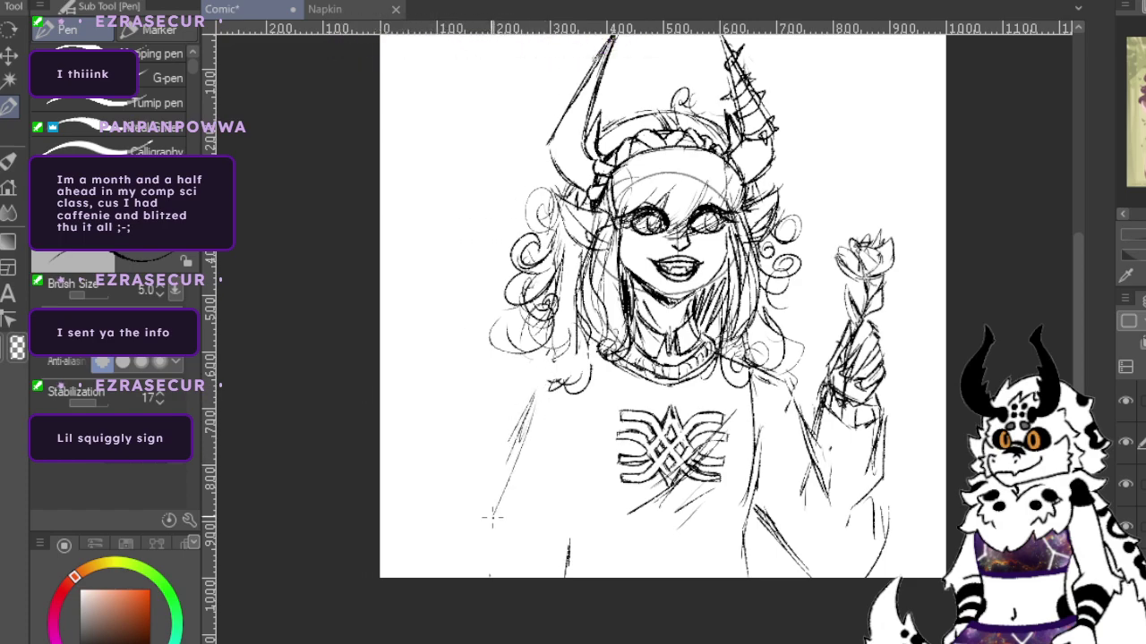
pyautogui.moveTo(528, 422); pyautogui.dragTo(483, 542)
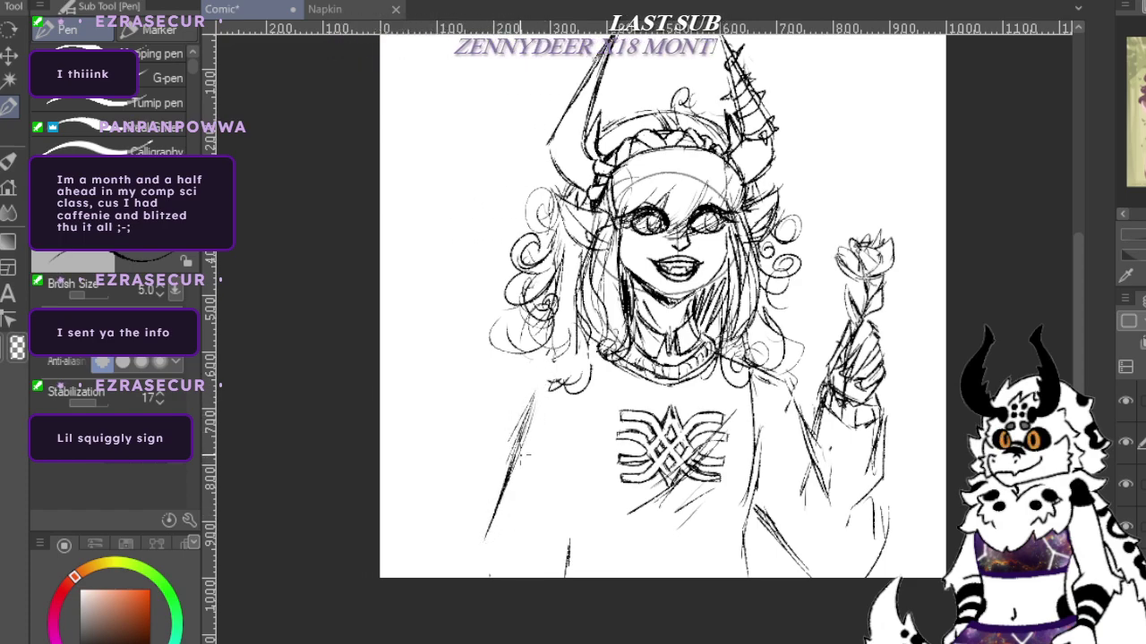
pyautogui.moveTo(546, 382); pyautogui.dragTo(494, 508)
pyautogui.moveTo(517, 446); pyautogui.dragTo(476, 535)
pyautogui.moveTo(528, 405); pyautogui.dragTo(515, 432)
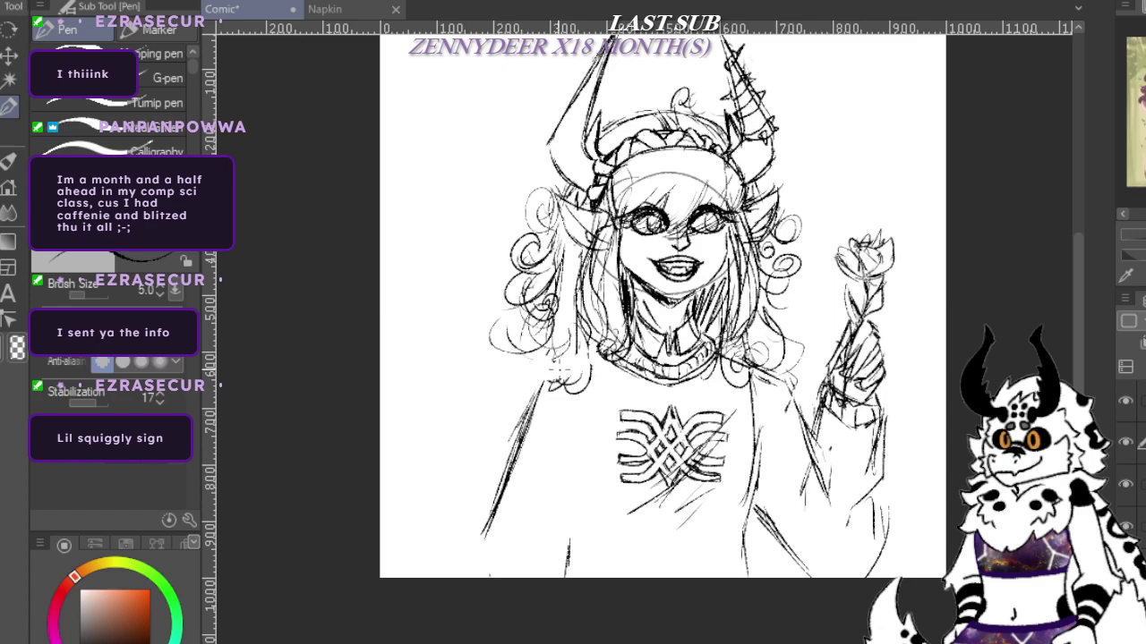
pyautogui.moveTo(564, 365)
pyautogui.mouseDown()
pyautogui.moveTo(519, 385)
pyautogui.moveTo(483, 537)
pyautogui.mouseUp()
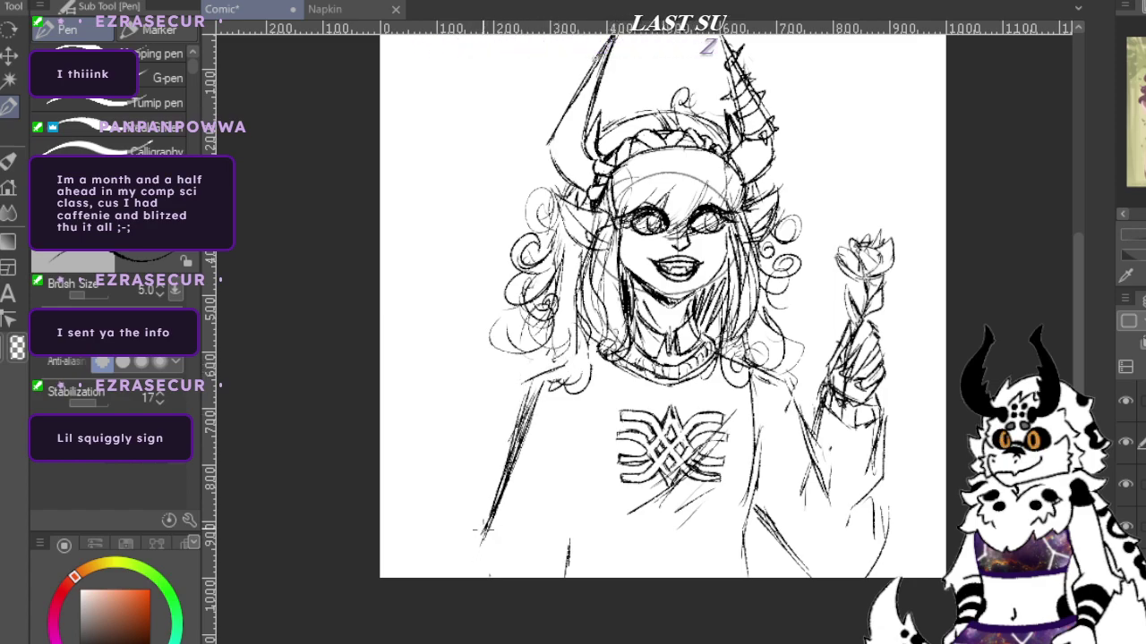
# Erase the heavy overlapping strokes of the outer sleeve slope and redraw it as a thinner, cleaner line.
pyautogui.press('e')
pyautogui.moveTo(530, 412); pyautogui.dragTo(492, 519)
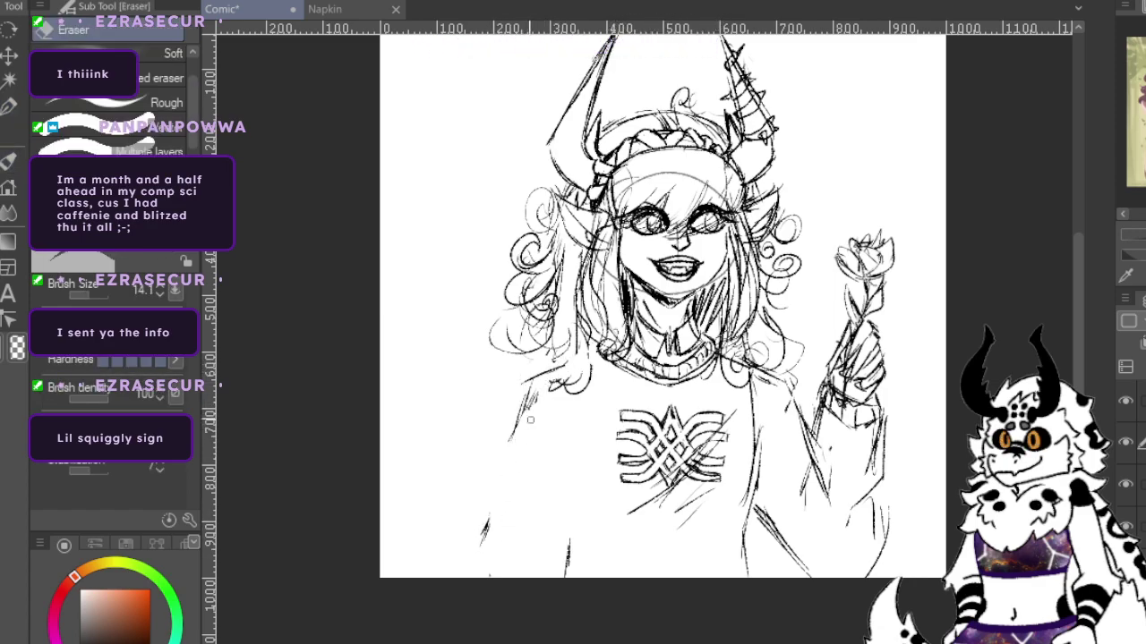
pyautogui.press('p')
pyautogui.moveTo(530, 395); pyautogui.dragTo(475, 548)
pyautogui.press('e')
pyautogui.moveTo(540, 394)
pyautogui.mouseDown()
pyautogui.moveTo(507, 501)
pyautogui.moveTo(490, 466)
pyautogui.mouseUp()
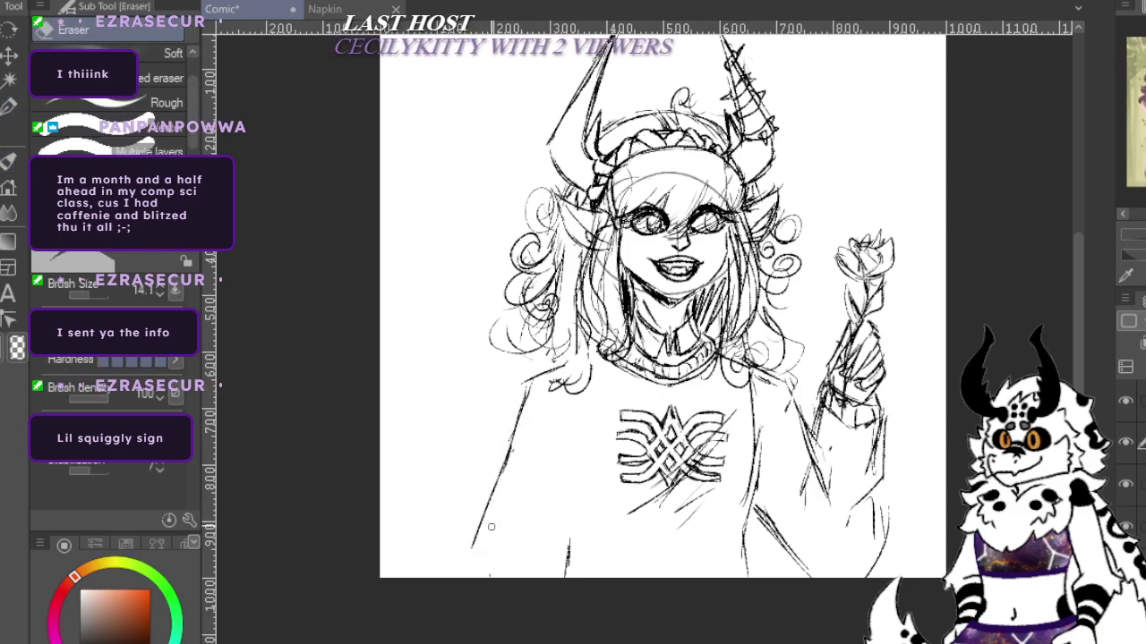
# Reinforce the lower outer sleeve, extend the inner sleeve line upward, and add a thin shirt side line above it.
pyautogui.press('p')
pyautogui.moveTo(512, 427); pyautogui.dragTo(464, 542)
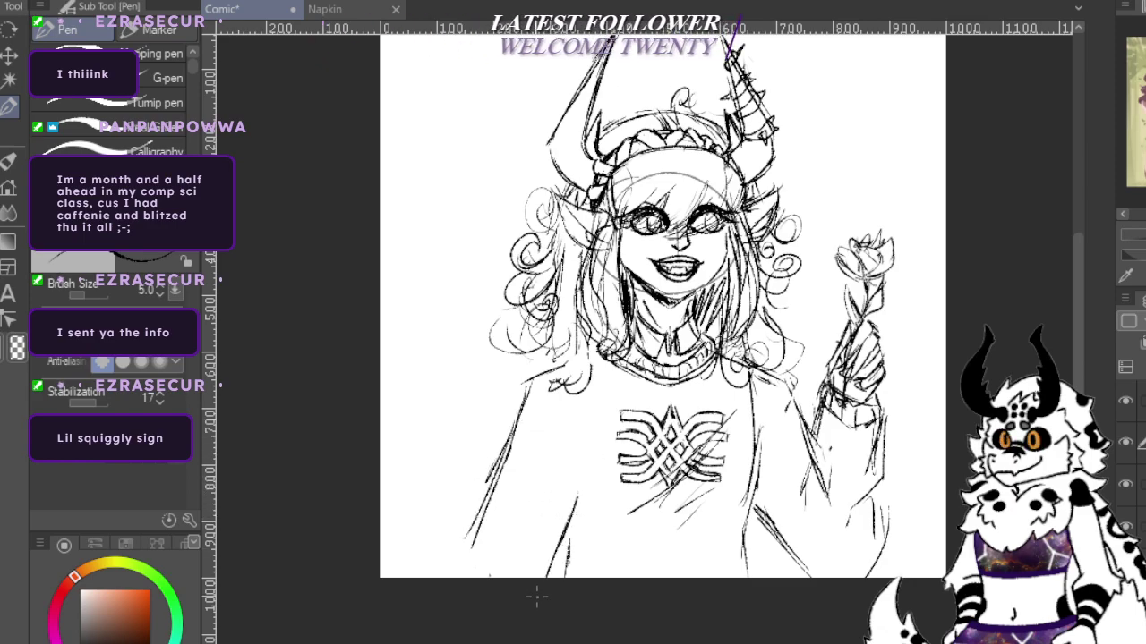
pyautogui.moveTo(587, 408); pyautogui.dragTo(580, 506)
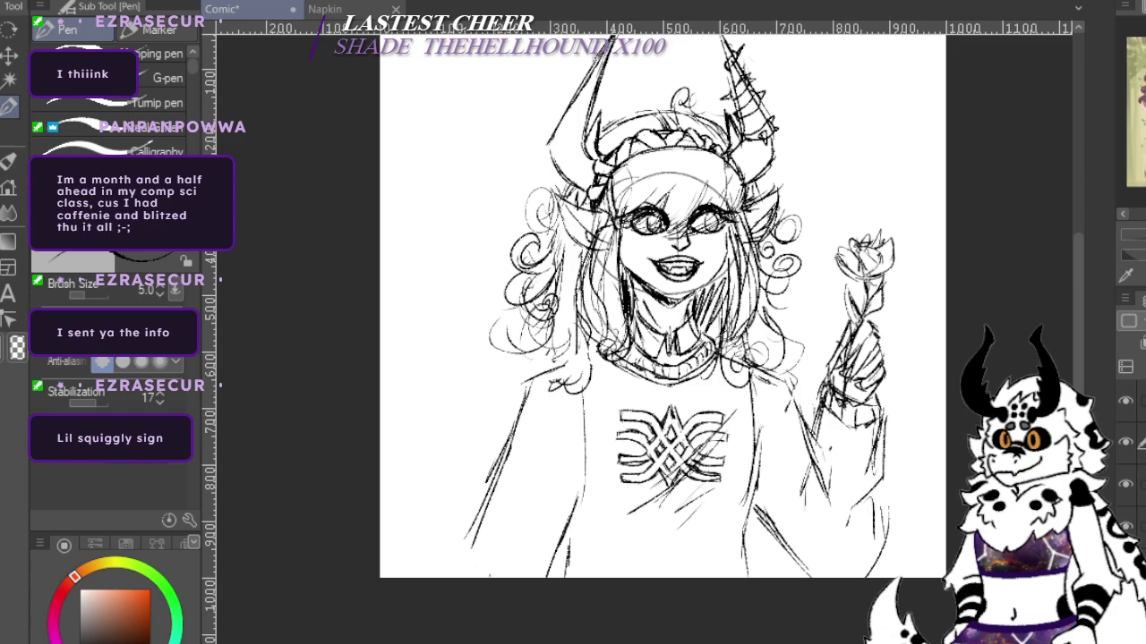
# Draw a long garment edge from the collar past the emblem to the canvas's lower edge, undoing trial strokes and using stabilization 26.
pyautogui.moveTo(601, 367); pyautogui.dragTo(621, 591)
pyautogui.hotkey('ctrl', 'z')
pyautogui.moveTo(594, 351); pyautogui.dragTo(606, 594)
pyautogui.hotkey('ctrl', 'z')
pyautogui.moveTo(599, 367); pyautogui.dragTo(623, 582)
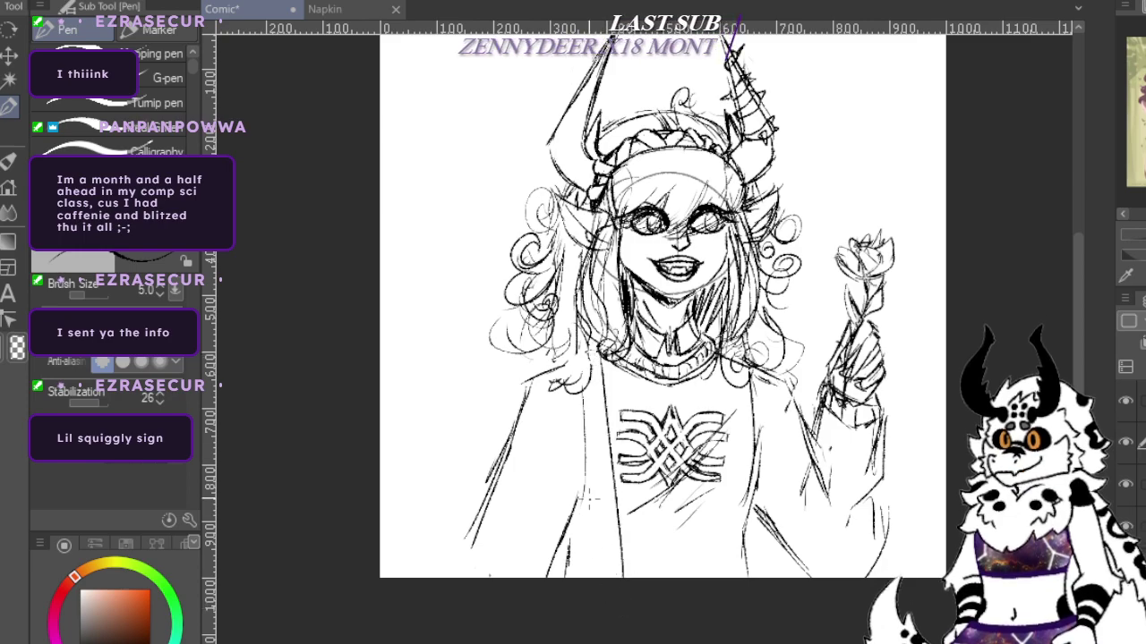
# Draw a second long line beside the garment edge to form a narrow band, undoing and redrawing until it reaches the canvas's lower edge.
pyautogui.moveTo(587, 385); pyautogui.dragTo(611, 583)
pyautogui.hotkey('ctrl', 'z')
pyautogui.moveTo(598, 390); pyautogui.dragTo(608, 570)
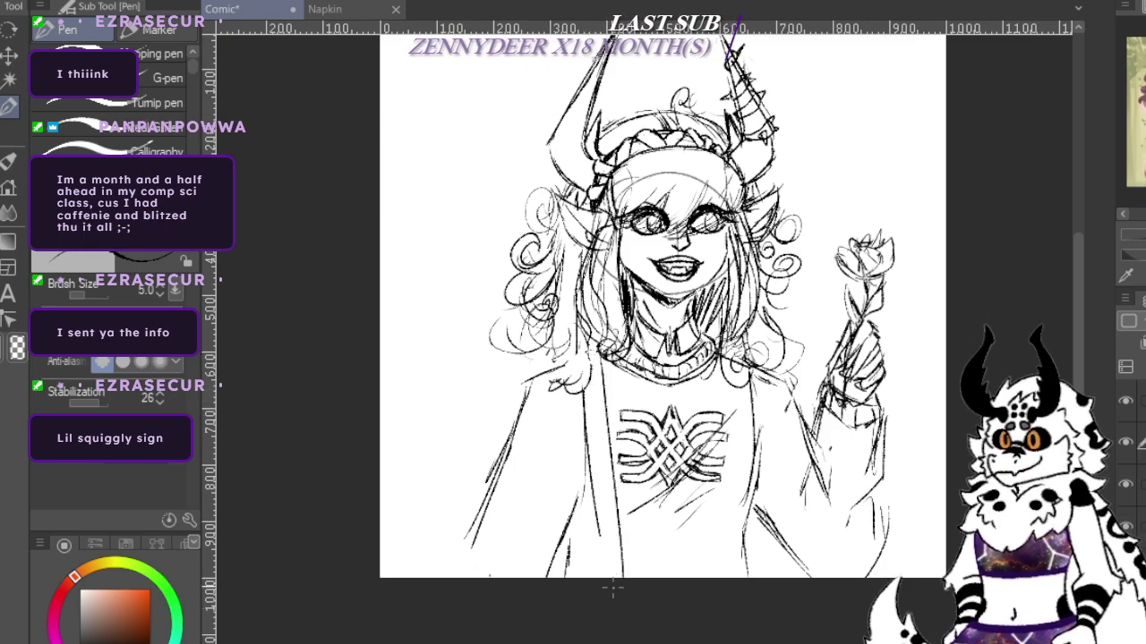
pyautogui.hotkey('ctrl', 'z')
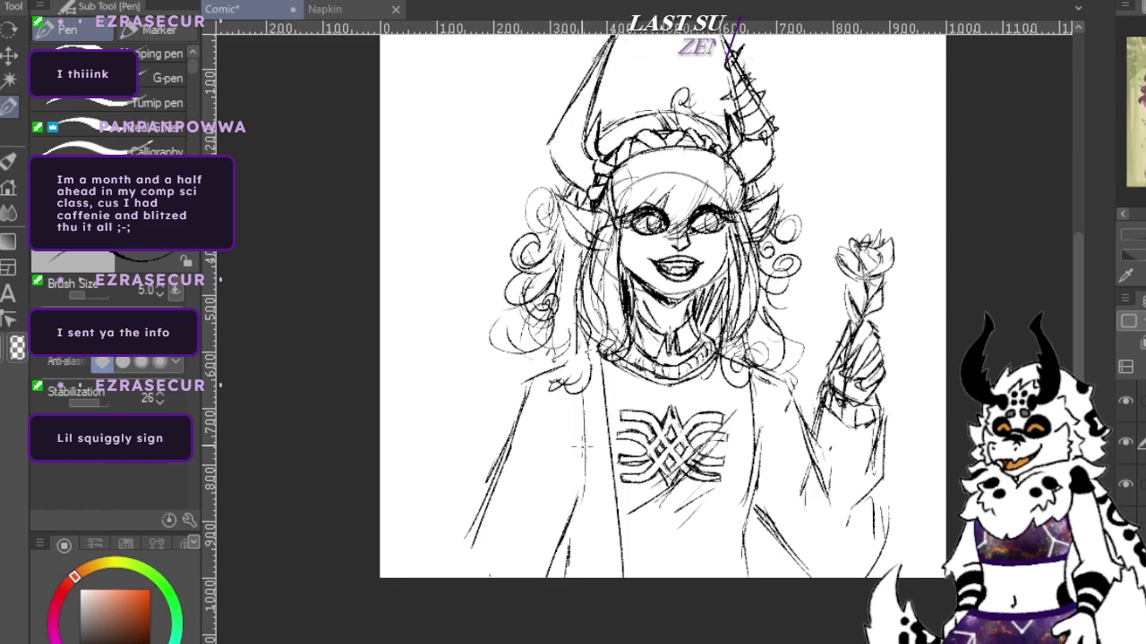
pyautogui.moveTo(586, 394); pyautogui.dragTo(598, 578)
pyautogui.hotkey('ctrl', 'z')
pyautogui.moveTo(585, 395); pyautogui.dragTo(598, 591)
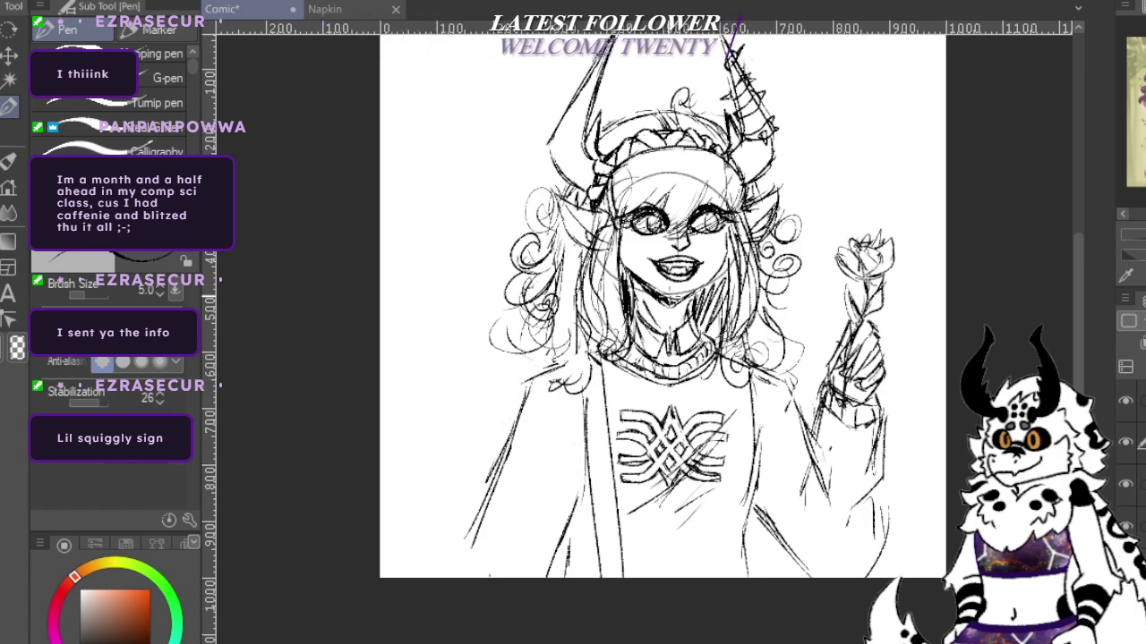
# Extend the lowered arm's outer sleeve contour down to the canvas's lower edge.
pyautogui.moveTo(492, 484); pyautogui.dragTo(453, 578)
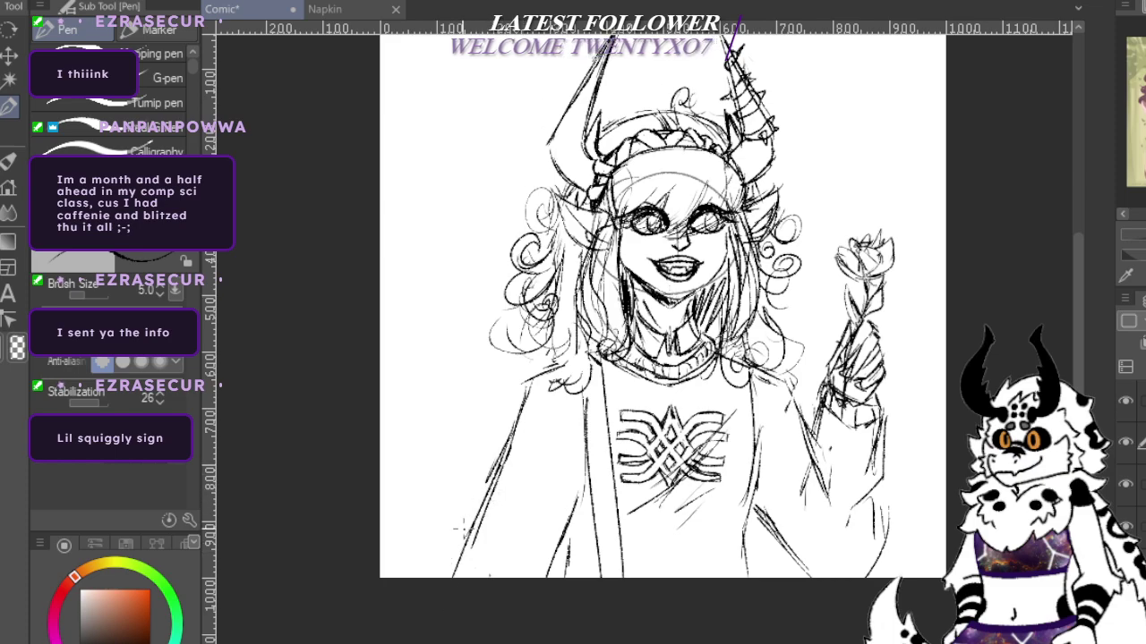
pyautogui.scroll(-3, 714, 483)
pyautogui.scroll(2, 905, 381)
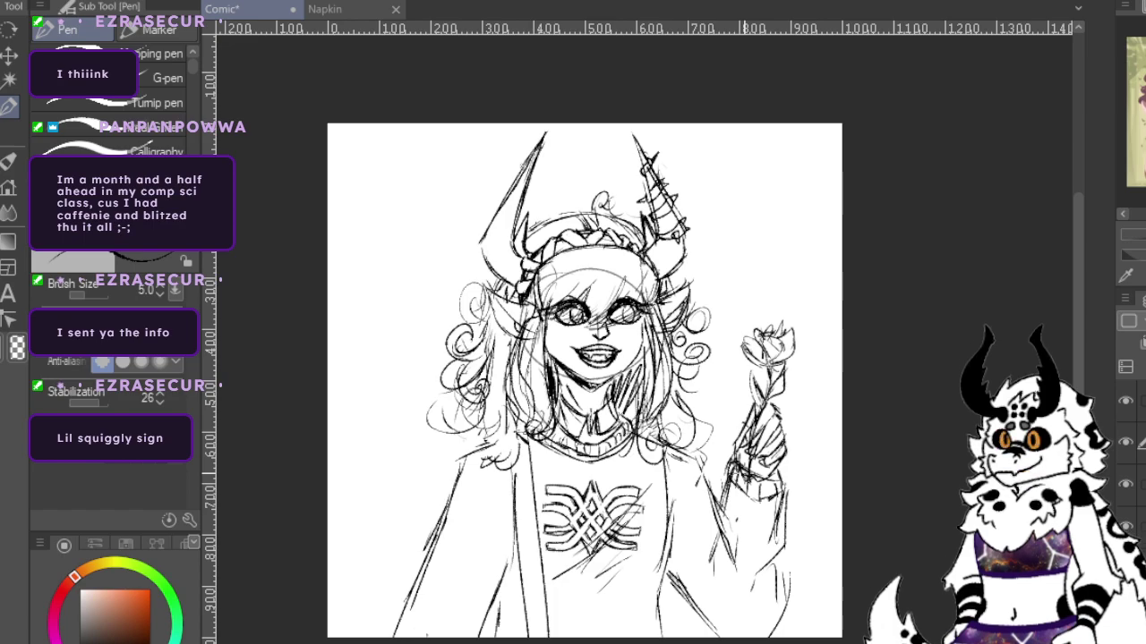
# Erase the lowered arm's inner sleeve line and its outer contour below the shoulder.
pyautogui.press('e')
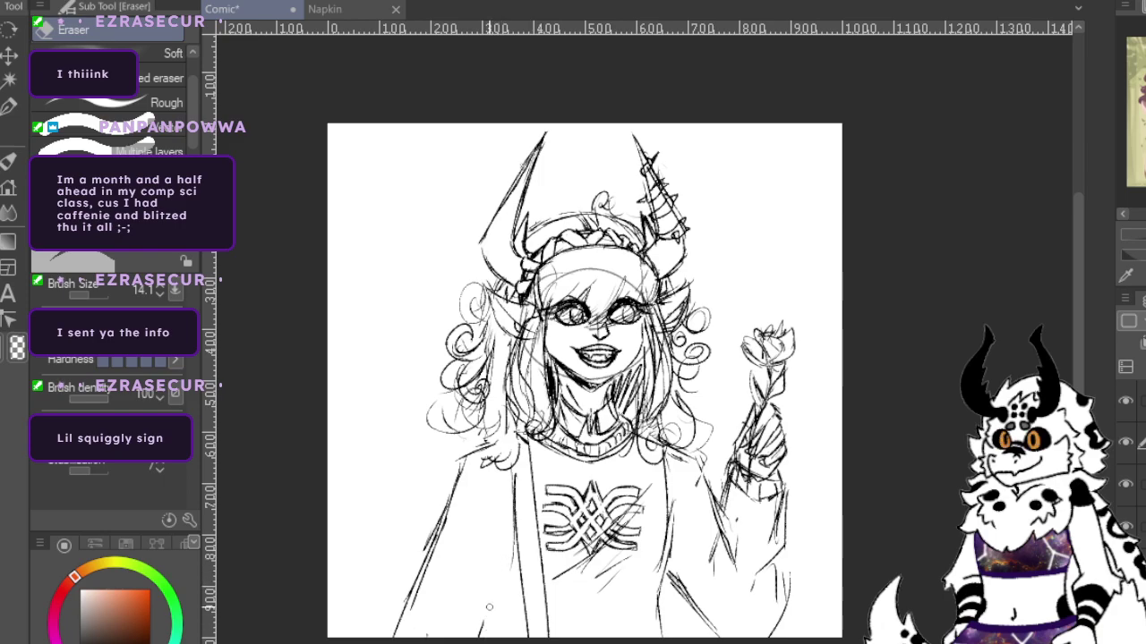
pyautogui.moveTo(429, 625)
pyautogui.mouseDown()
pyautogui.moveTo(420, 564)
pyautogui.moveTo(407, 573)
pyautogui.mouseUp()
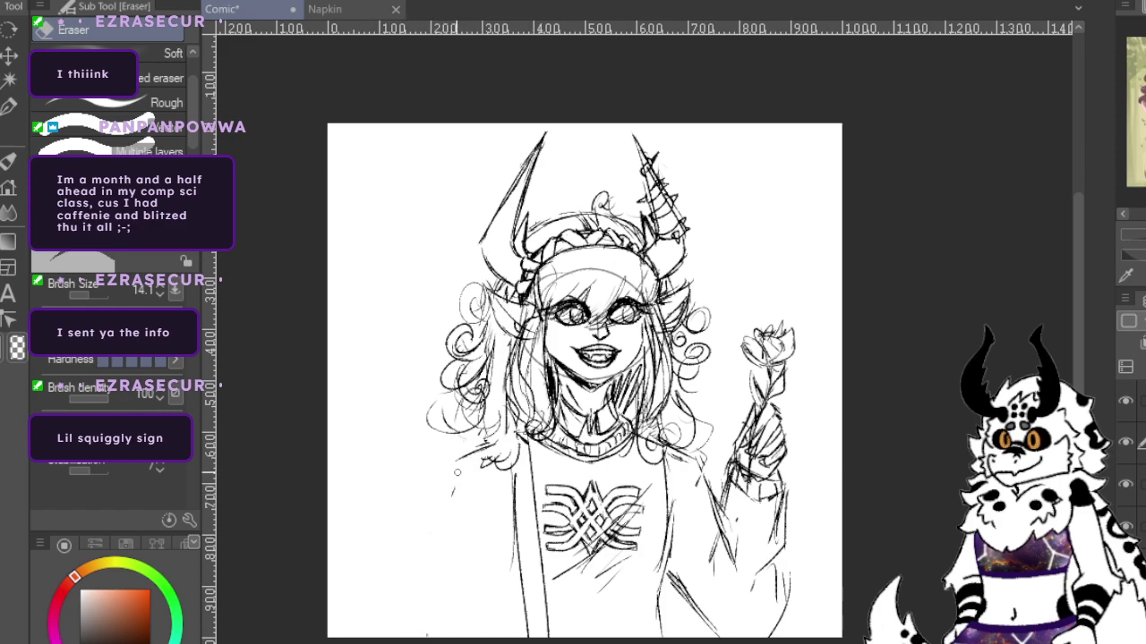
pyautogui.press('p')
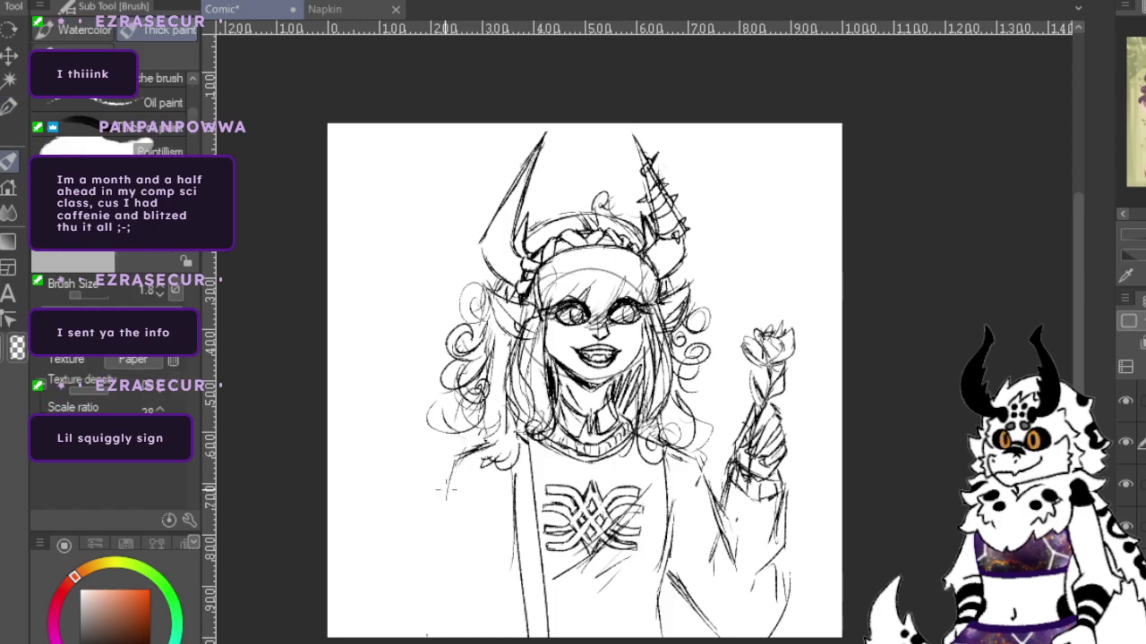
# Try a new outer sleeve contour from the shoulder down for the lowered arm, and erase it back to the shoulder.
pyautogui.moveTo(458, 456)
pyautogui.mouseDown()
pyautogui.moveTo(436, 618)
pyautogui.moveTo(435, 552)
pyautogui.mouseUp()
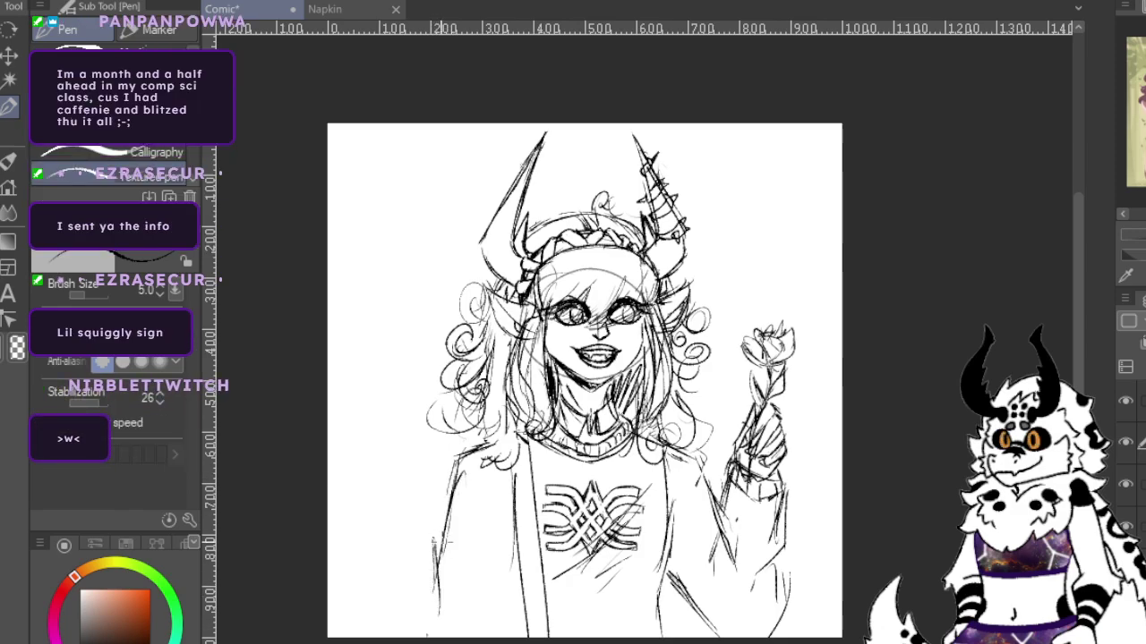
pyautogui.press('e')
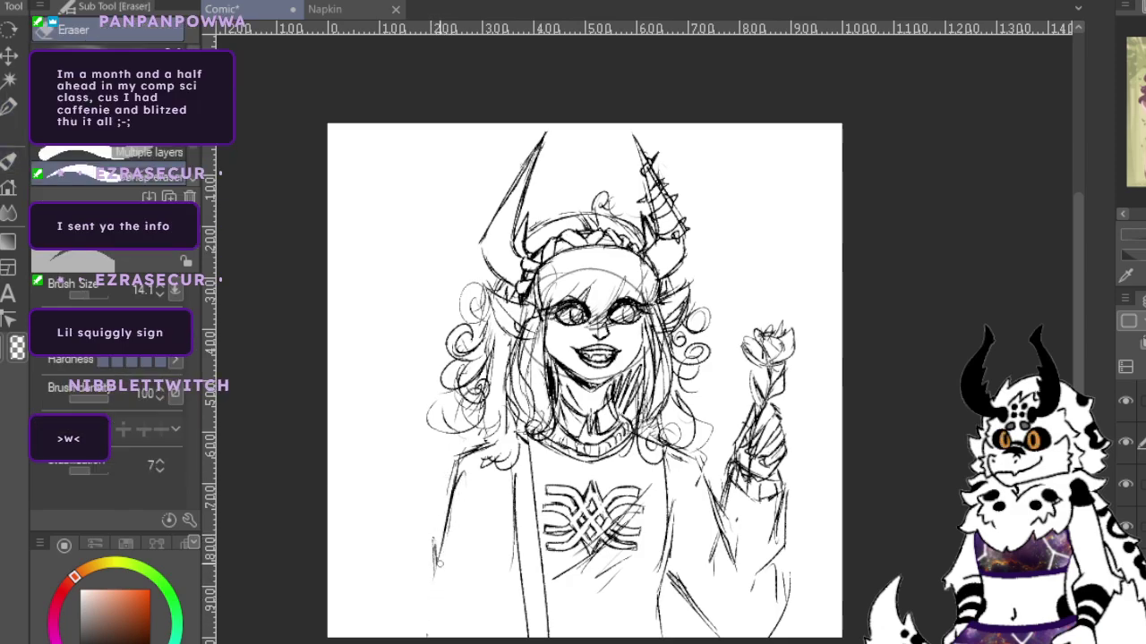
pyautogui.press('b')
pyautogui.press('e')
pyautogui.press('b')
pyautogui.press('e')
pyautogui.moveTo(436, 545)
pyautogui.mouseDown()
pyautogui.moveTo(453, 493)
pyautogui.moveTo(433, 639)
pyautogui.moveTo(434, 584)
pyautogui.moveTo(431, 637)
pyautogui.moveTo(452, 633)
pyautogui.moveTo(456, 455)
pyautogui.mouseUp()
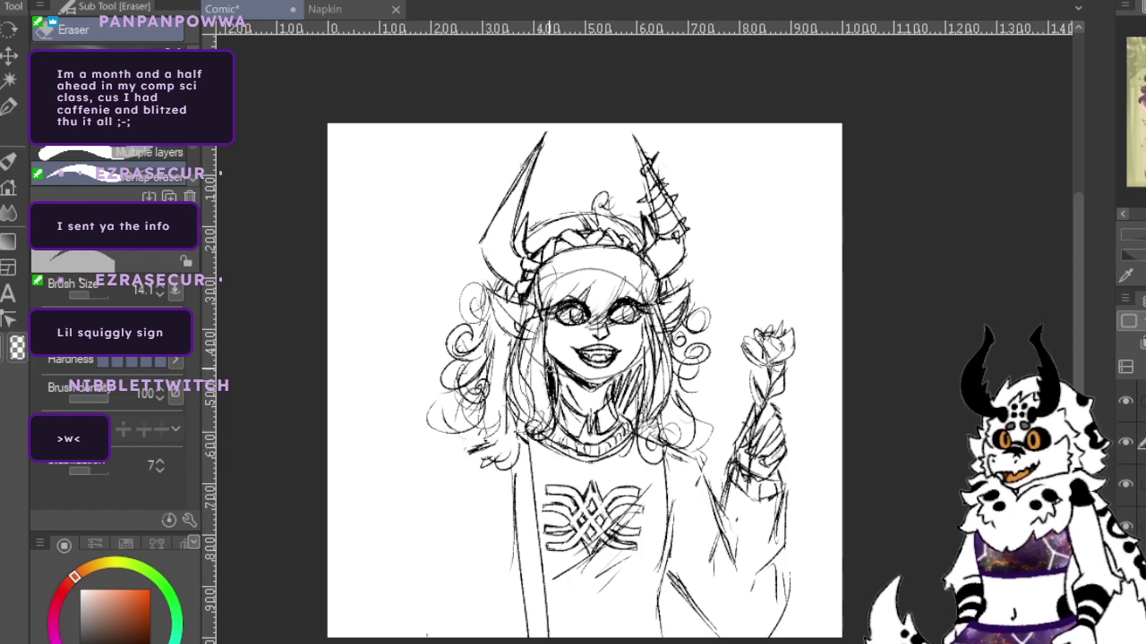
# Try a bent arm outline with a raised forearm out beside the body, and erase the trial lines.
pyautogui.press('p')
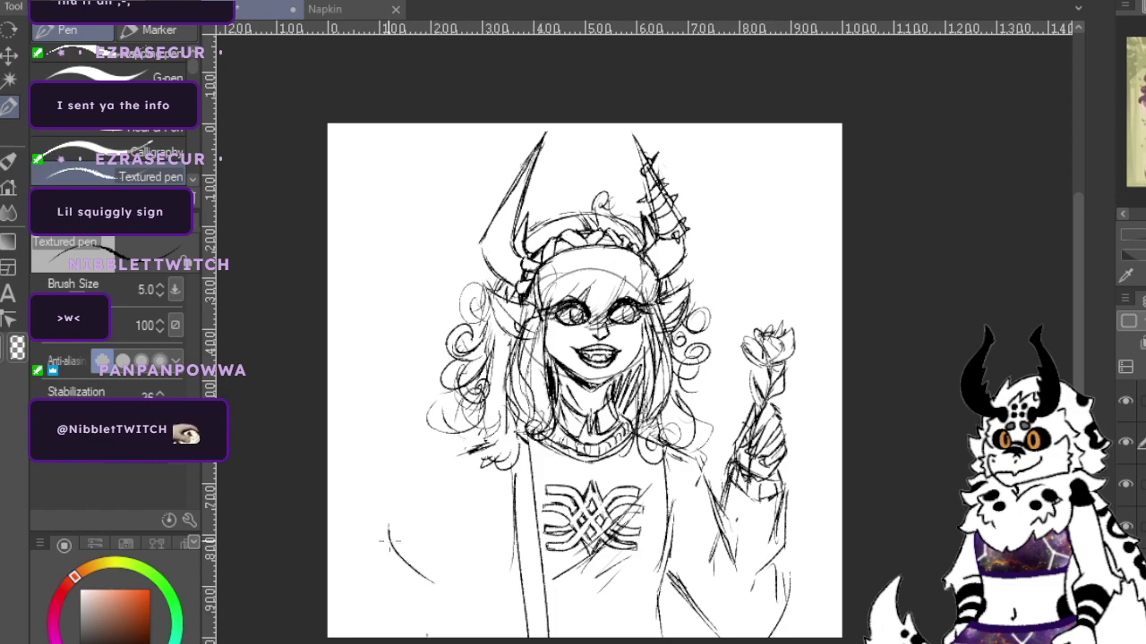
pyautogui.moveTo(369, 484); pyautogui.dragTo(385, 508)
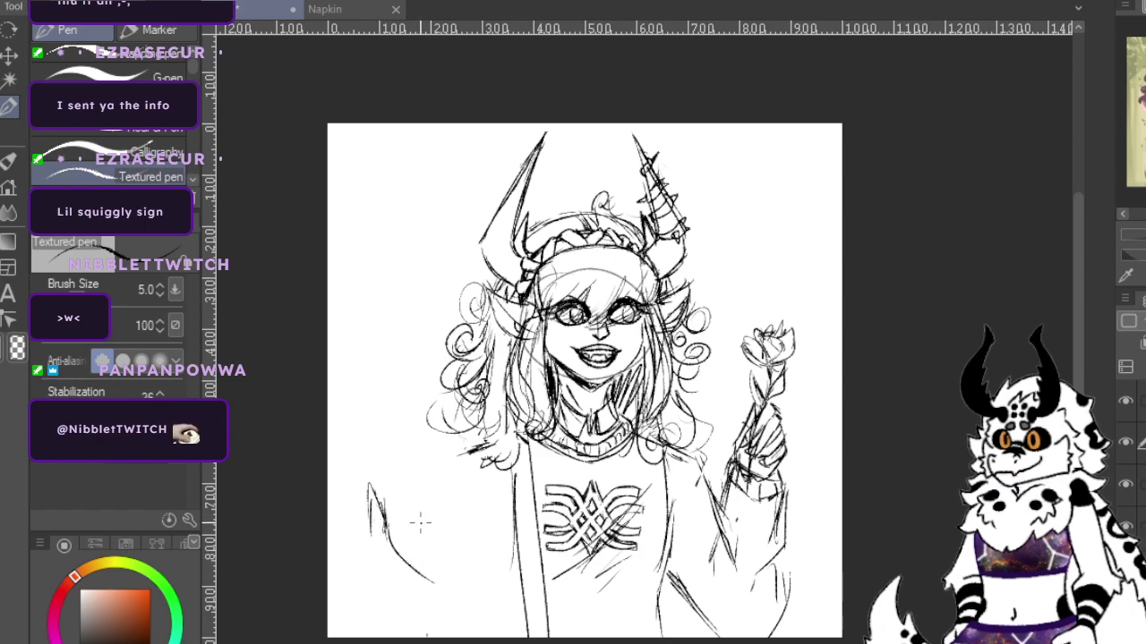
pyautogui.press('e')
pyautogui.moveTo(371, 488); pyautogui.dragTo(375, 531)
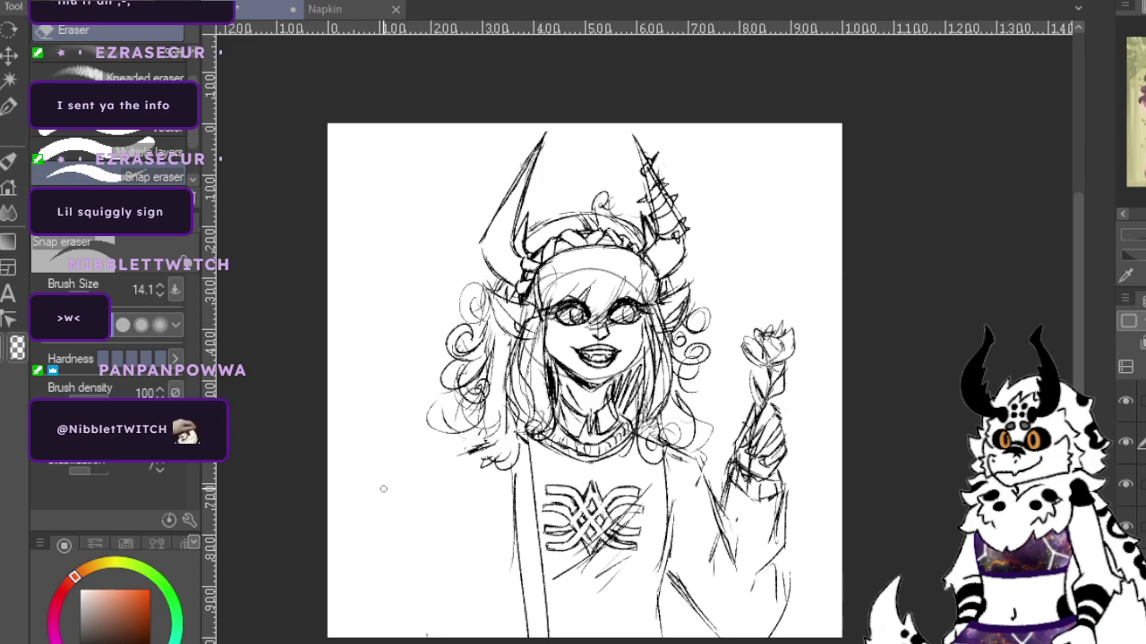
# Erase the loose curl on top of the head and redraw the hair's upper contour behind the headband.
pyautogui.press('p')
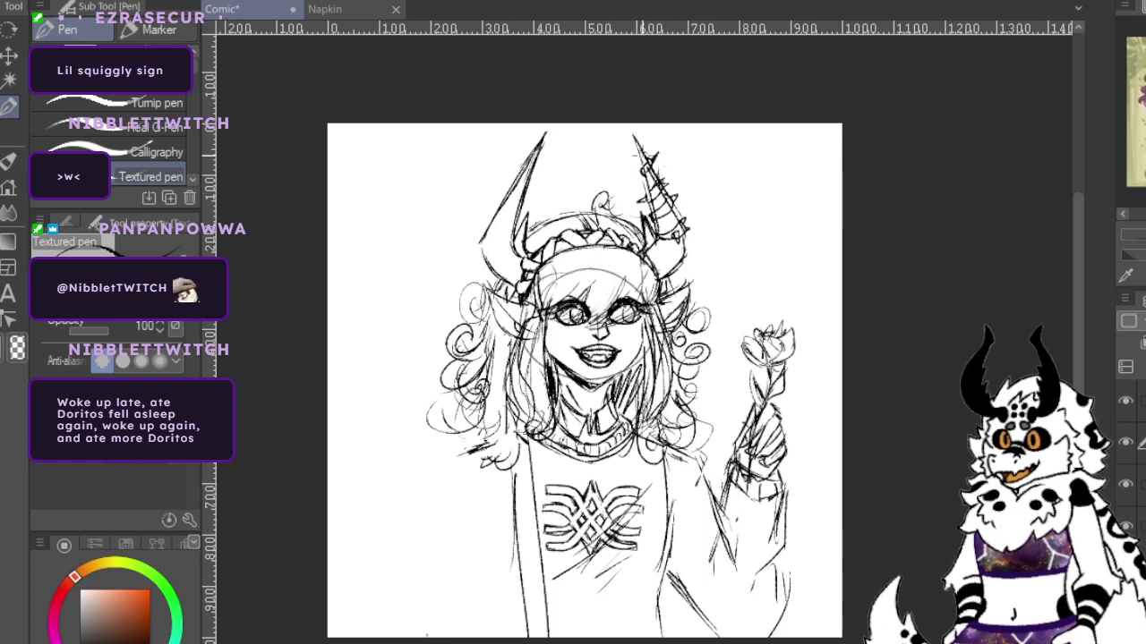
pyautogui.scroll(3, 647, 157)
pyautogui.press('e')
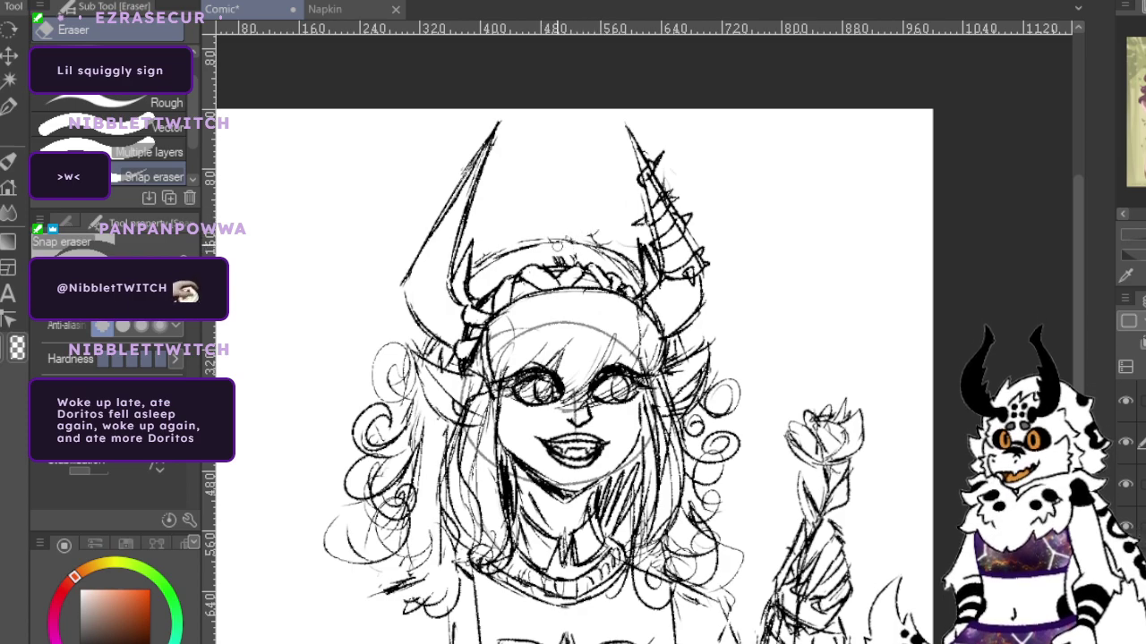
pyautogui.press('p')
pyautogui.moveTo(473, 265)
pyautogui.mouseDown()
pyautogui.moveTo(537, 229)
pyautogui.moveTo(600, 229)
pyautogui.moveTo(625, 254)
pyautogui.mouseUp()
pyautogui.press('e')
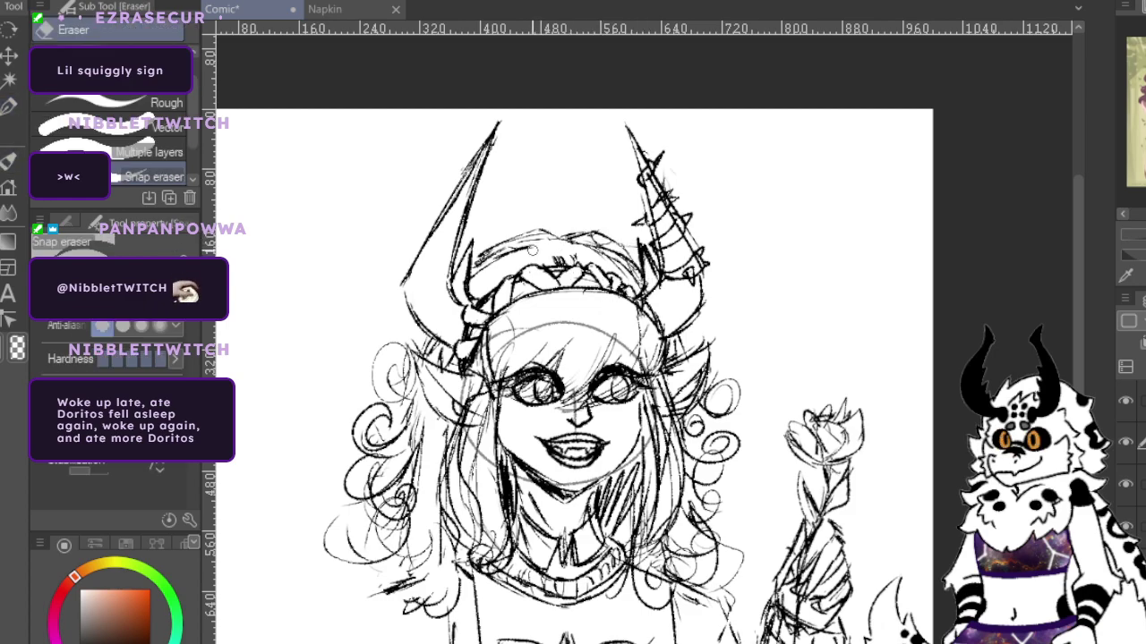
pyautogui.press('p')
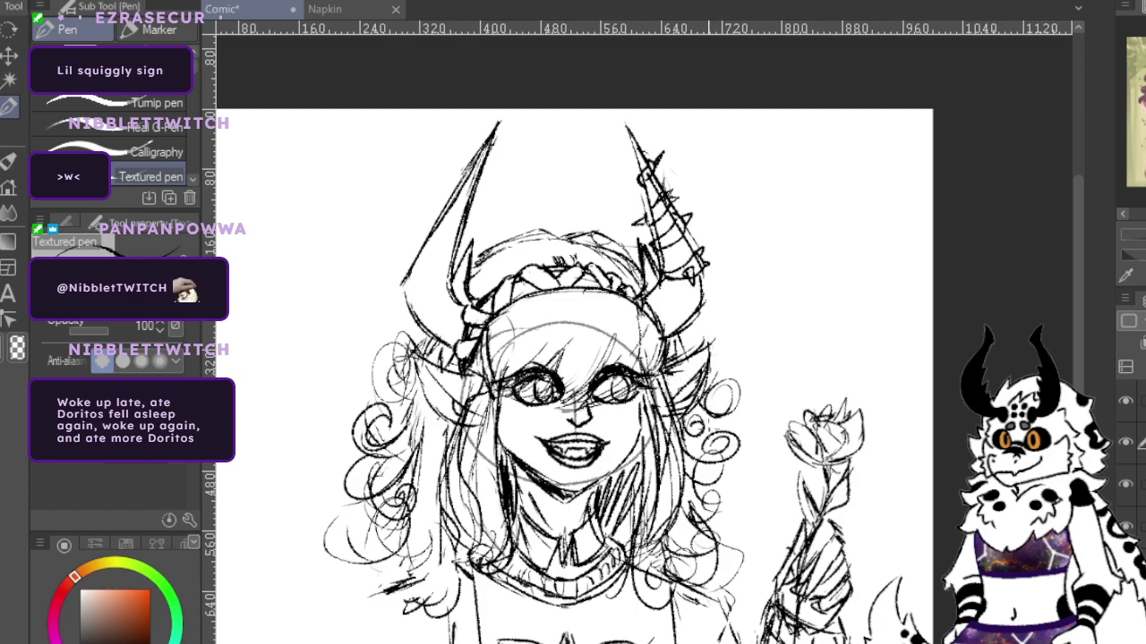
# Select the whole sketch with the Lasso, scale it down proportionally, and move it up to the canvas's upper edge.
pyautogui.scroll(-3, 683, 414)
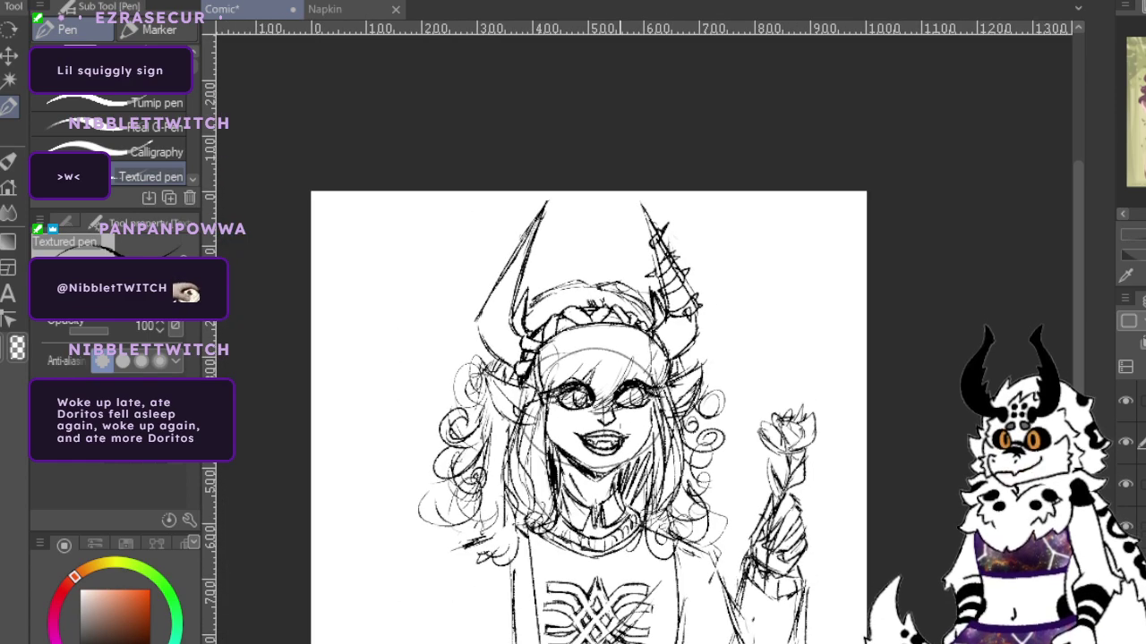
pyautogui.scroll(2, 730, 627)
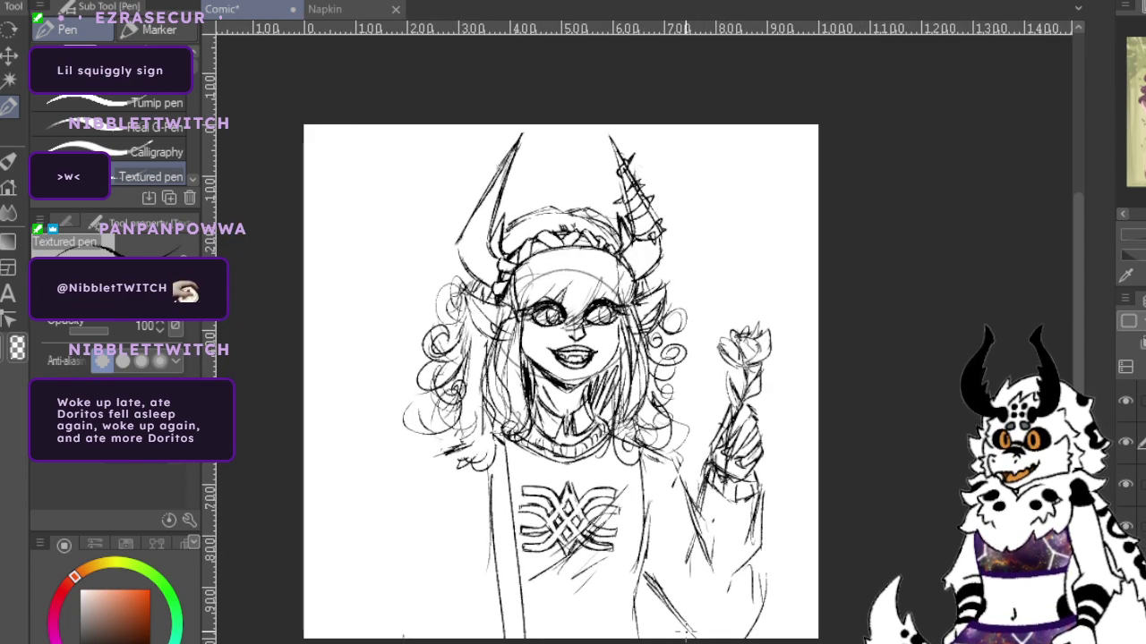
pyautogui.scroll(-2, 502, 628)
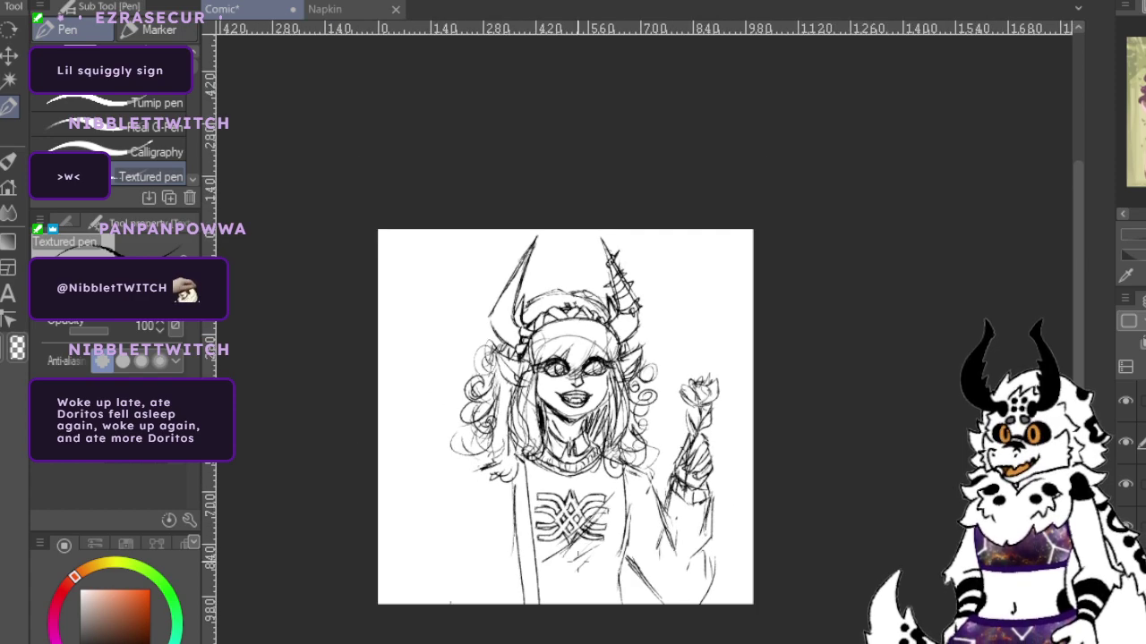
pyautogui.scroll(3, 502, 628)
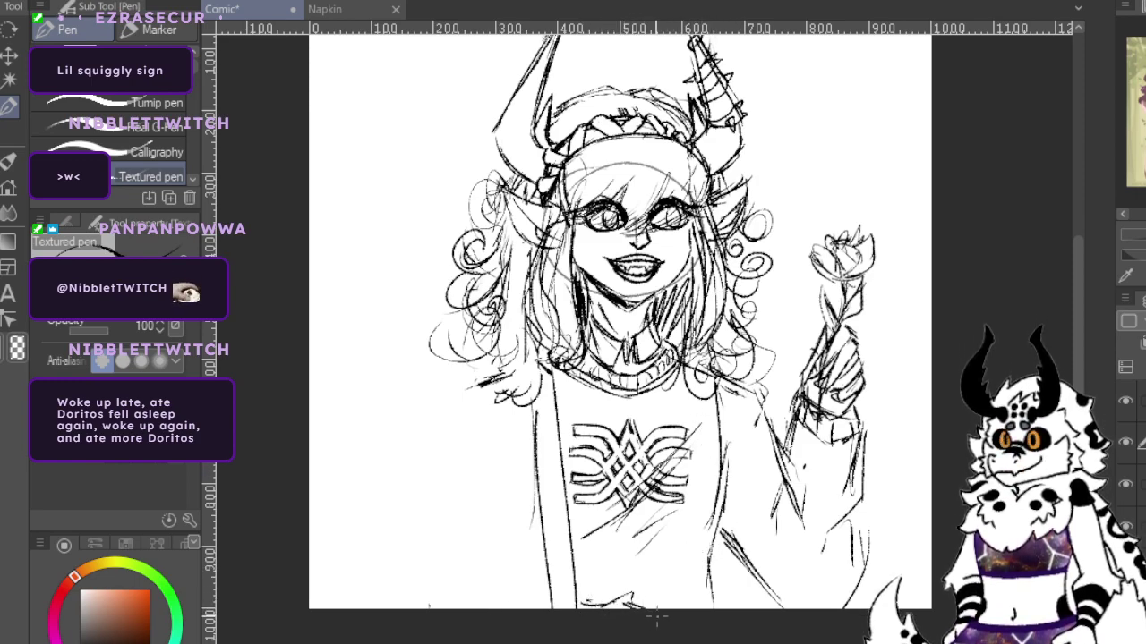
pyautogui.scroll(-4, 882, 475)
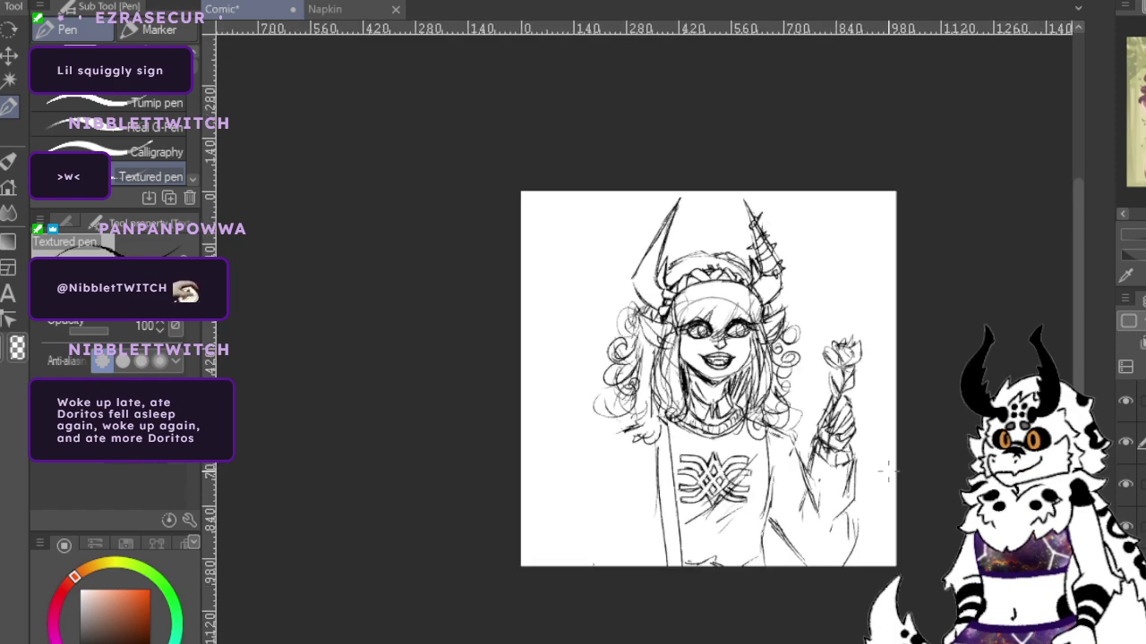
pyautogui.press('m')
pyautogui.moveTo(867, 155)
pyautogui.mouseDown()
pyautogui.moveTo(605, 141)
pyautogui.moveTo(485, 414)
pyautogui.moveTo(569, 572)
pyautogui.moveTo(691, 617)
pyautogui.moveTo(855, 619)
pyautogui.moveTo(1029, 363)
pyautogui.moveTo(908, 132)
pyautogui.moveTo(882, 120)
pyautogui.mouseUp()
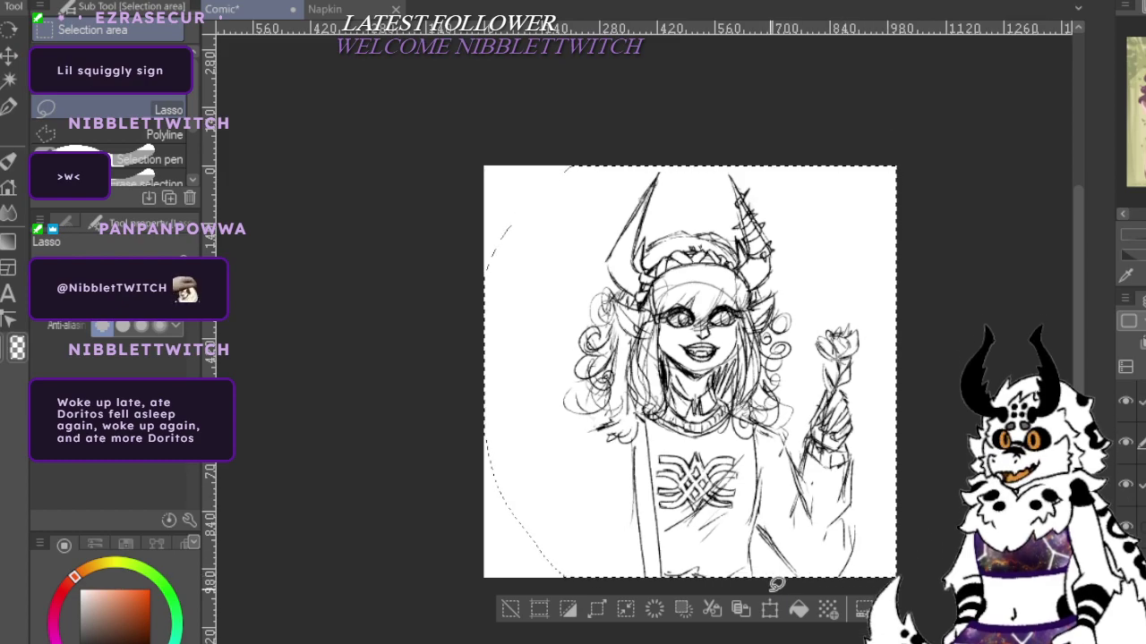
pyautogui.click(770, 610)
pyautogui.moveTo(895, 578)
pyautogui.mouseDown()
pyautogui.moveTo(846, 526)
pyautogui.moveTo(870, 539)
pyautogui.mouseUp()
pyautogui.moveTo(808, 458); pyautogui.dragTo(807, 439)
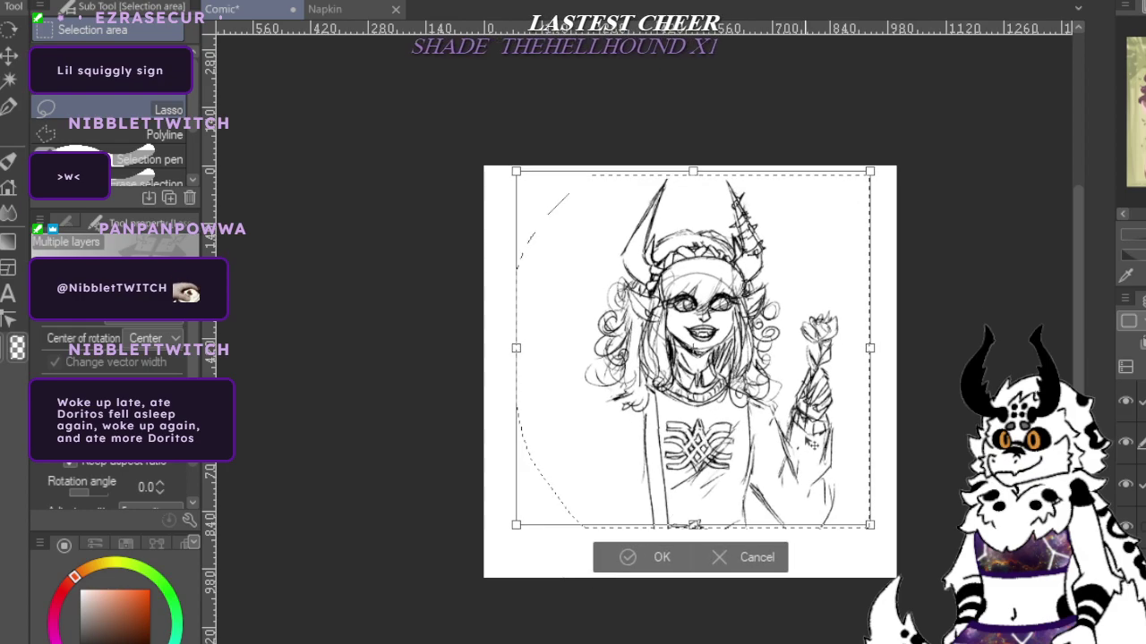
pyautogui.click(677, 555)
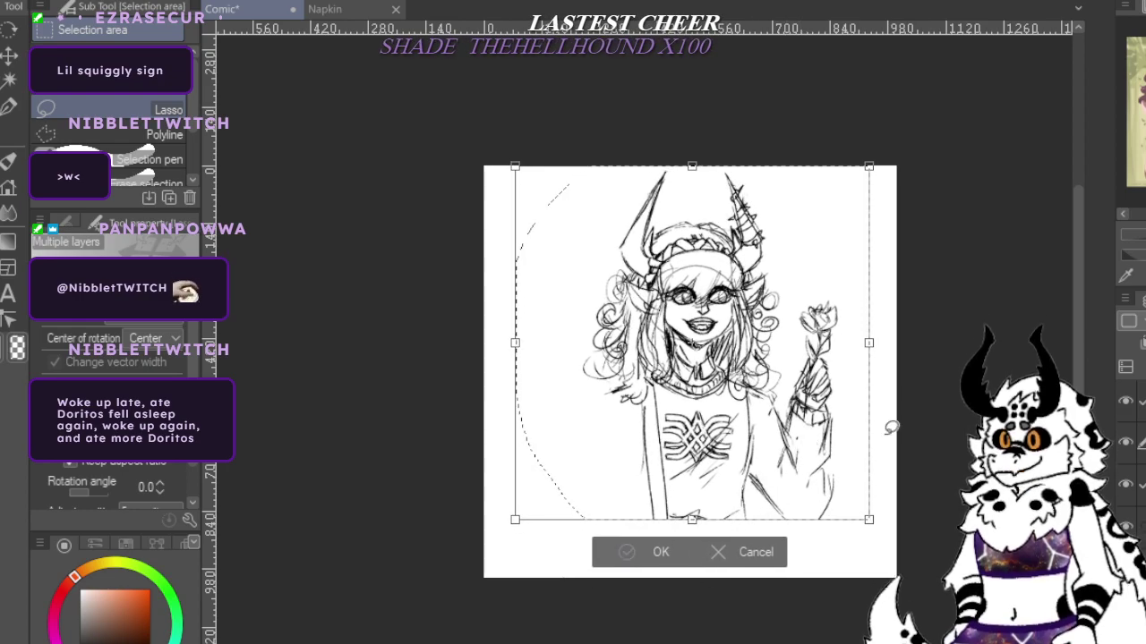
# Sketch a curved line below the garment and the bent arm's cuff and upper forearm line beside the long band.
pyautogui.scroll(3, 777, 523)
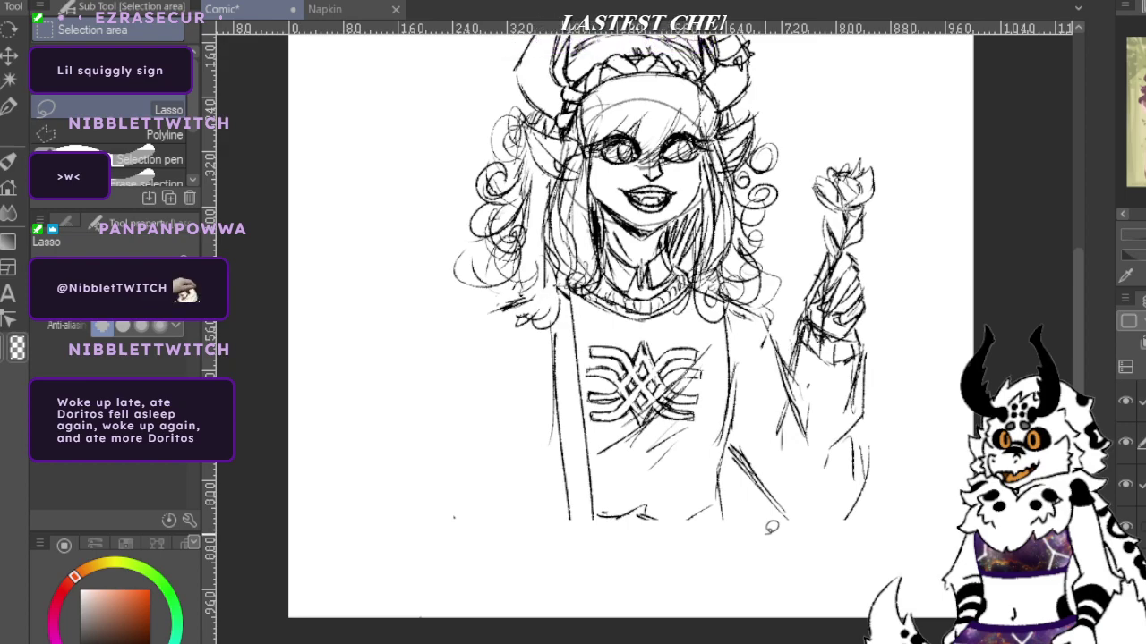
pyautogui.press('p')
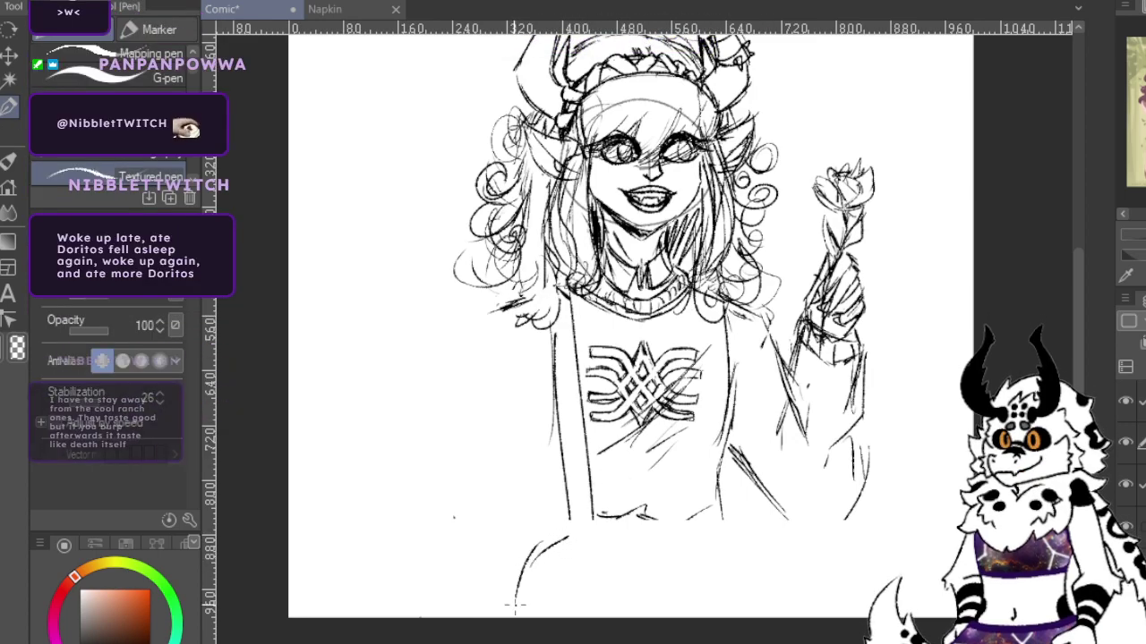
pyautogui.moveTo(515, 602); pyautogui.dragTo(566, 540)
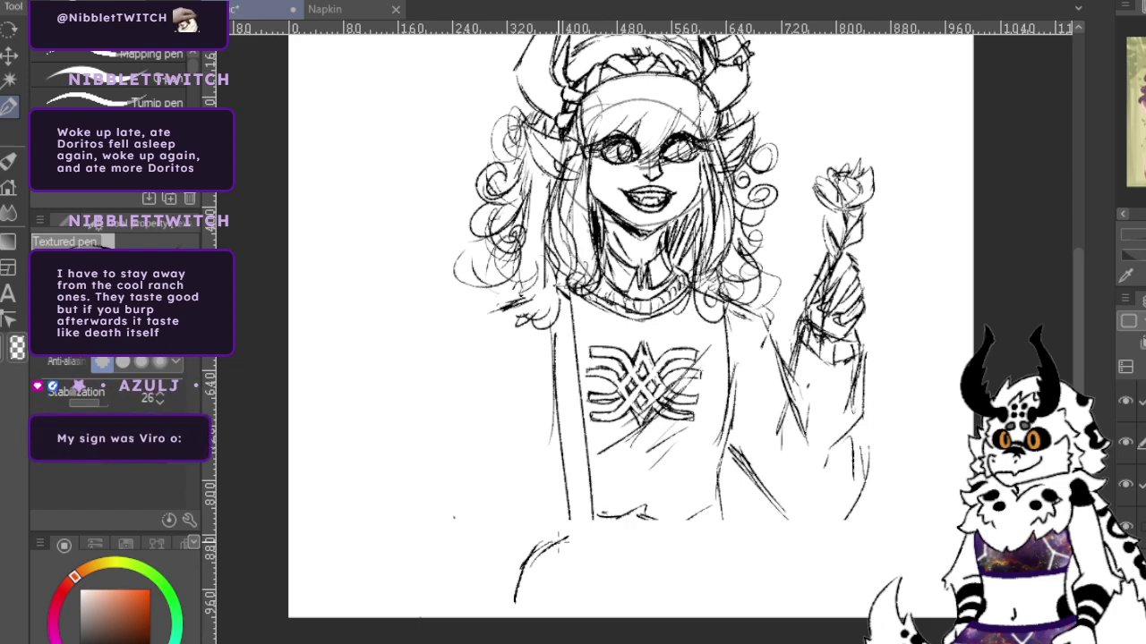
pyautogui.hotkey('ctrl', '-')
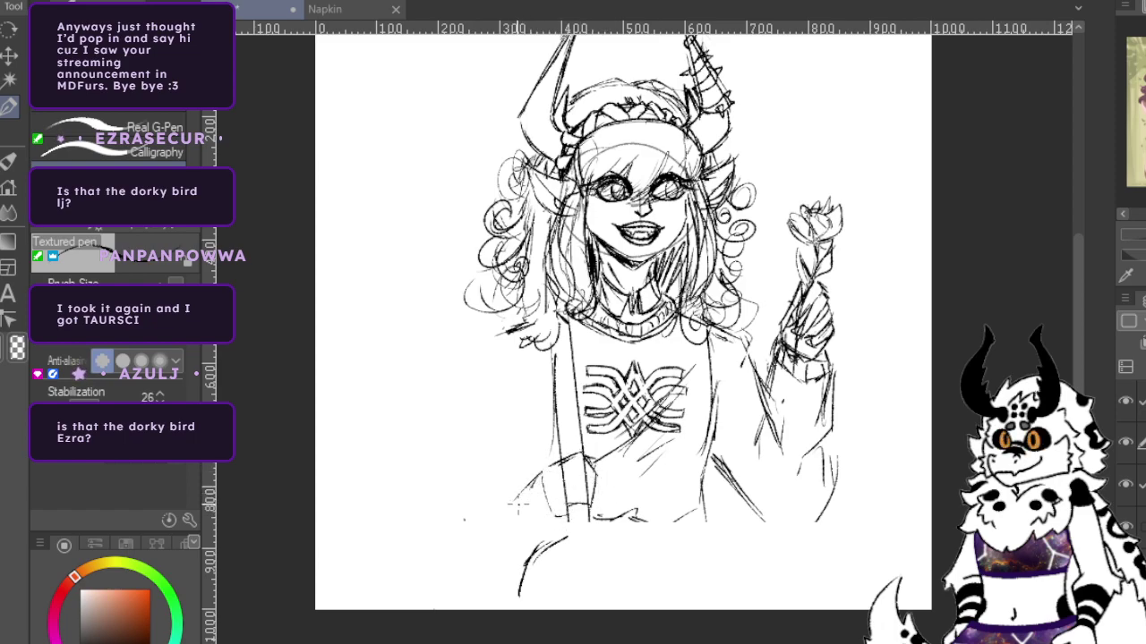
pyautogui.moveTo(504, 503)
pyautogui.mouseDown()
pyautogui.moveTo(465, 514)
pyautogui.moveTo(526, 496)
pyautogui.mouseUp()
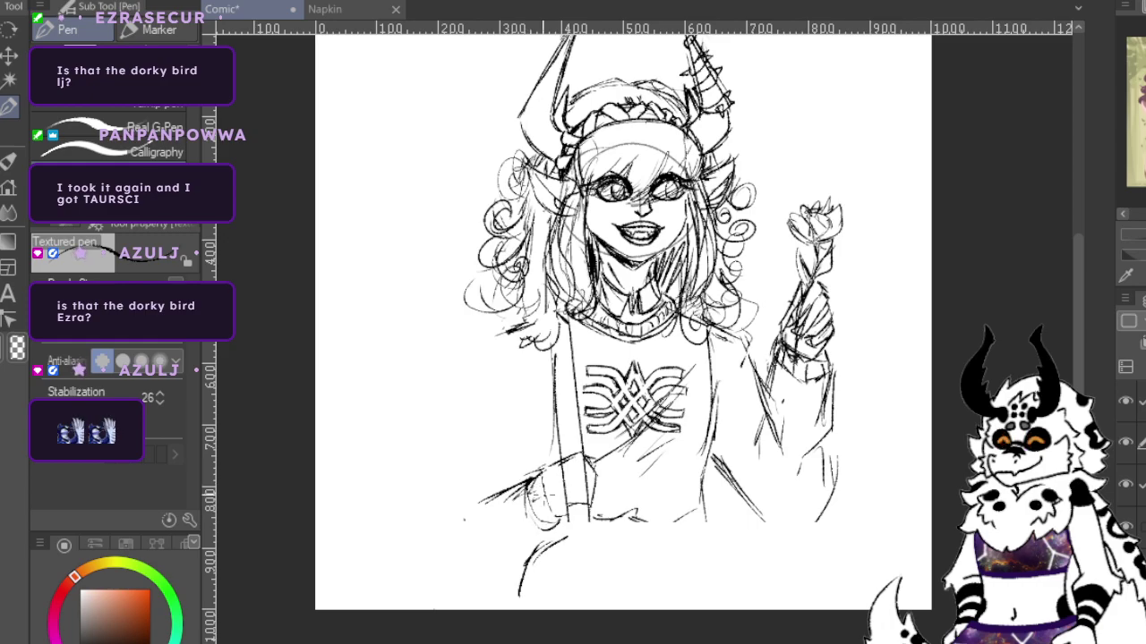
# Draw the bent arm's sleeve from the shoulder down to the elbow and across to the cuff, including the inner forearm line.
pyautogui.press('e')
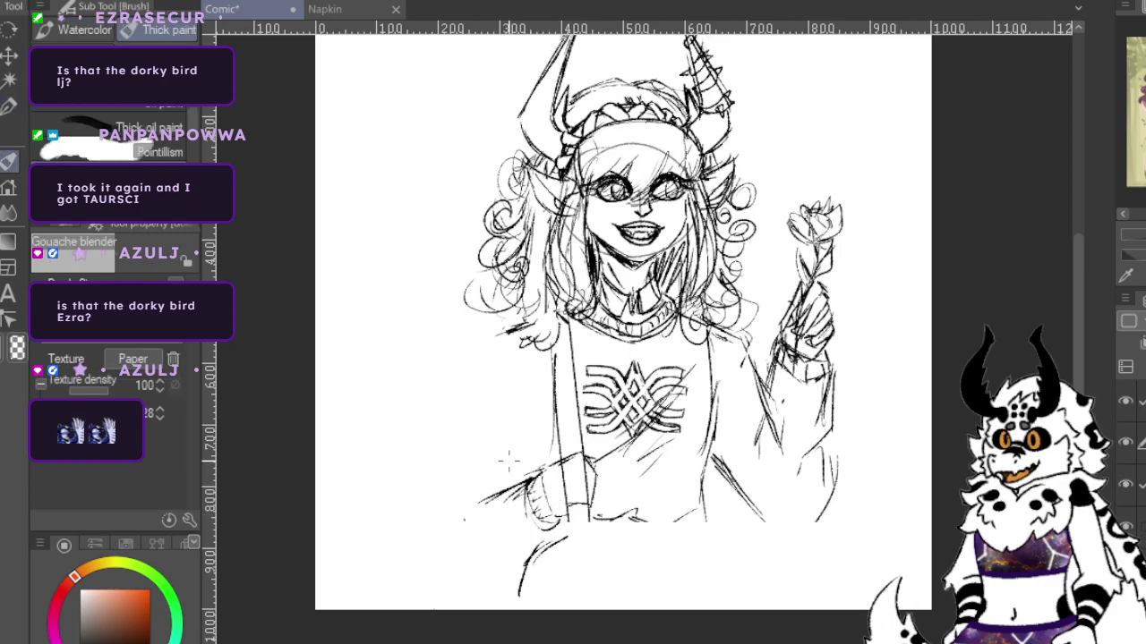
pyautogui.press('p')
pyautogui.moveTo(500, 345); pyautogui.dragTo(463, 421)
pyautogui.moveTo(507, 340); pyautogui.dragTo(455, 453)
pyautogui.moveTo(485, 397); pyautogui.dragTo(472, 438)
pyautogui.moveTo(493, 375)
pyautogui.mouseDown()
pyautogui.moveTo(443, 476)
pyautogui.moveTo(469, 558)
pyautogui.mouseUp()
pyautogui.moveTo(553, 542)
pyautogui.mouseDown()
pyautogui.moveTo(489, 572)
pyautogui.moveTo(461, 575)
pyautogui.moveTo(452, 564)
pyautogui.mouseUp()
pyautogui.moveTo(435, 505); pyautogui.dragTo(455, 467)
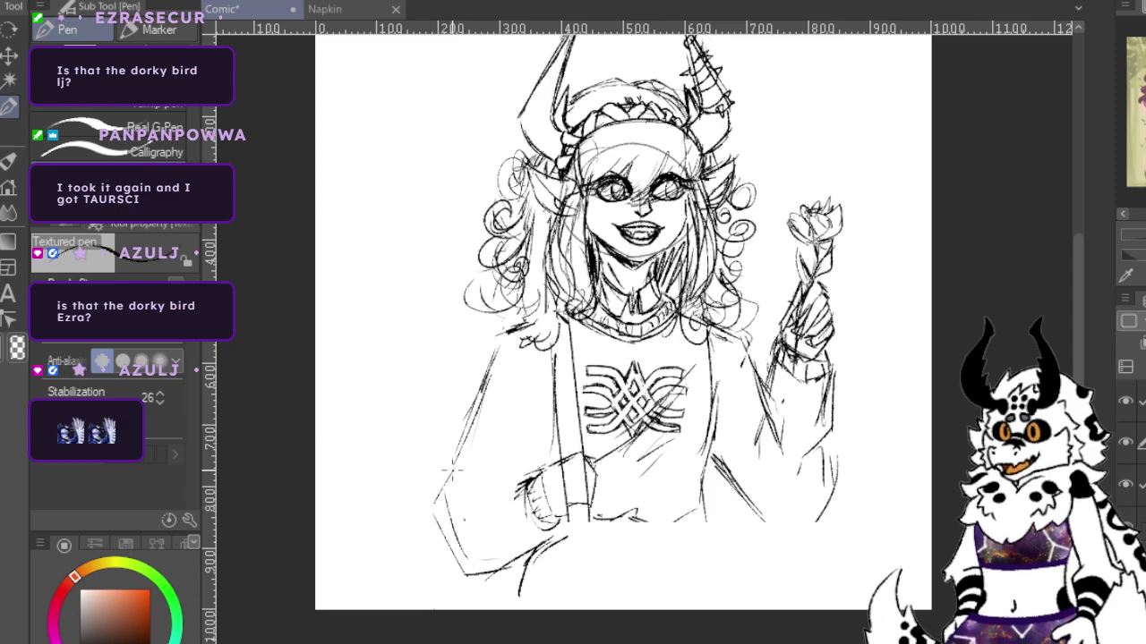
pyautogui.moveTo(537, 474)
pyautogui.mouseDown()
pyautogui.moveTo(484, 480)
pyautogui.moveTo(456, 501)
pyautogui.moveTo(518, 474)
pyautogui.moveTo(534, 485)
pyautogui.mouseUp()
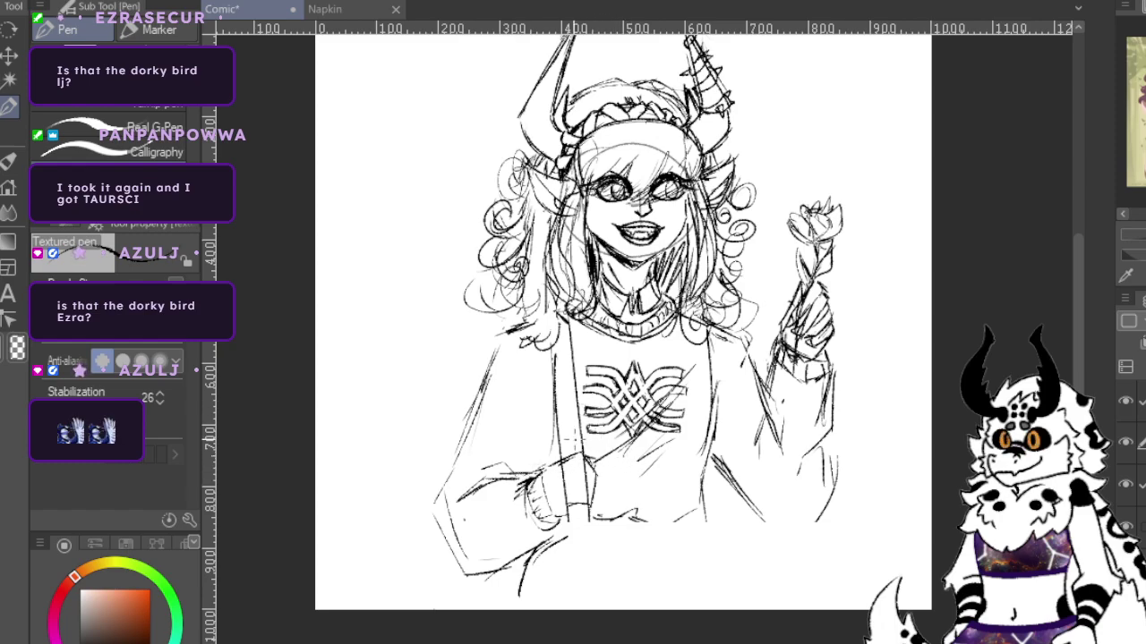
# Extend the outer garment below the bent arm to the canvas's lower edge, closing the band's end and adding vertical folds.
pyautogui.moveTo(487, 575)
pyautogui.mouseDown()
pyautogui.moveTo(466, 604)
pyautogui.moveTo(457, 584)
pyautogui.moveTo(453, 611)
pyautogui.mouseUp()
pyautogui.moveTo(570, 524); pyautogui.dragTo(578, 562)
pyautogui.moveTo(579, 524); pyautogui.dragTo(587, 586)
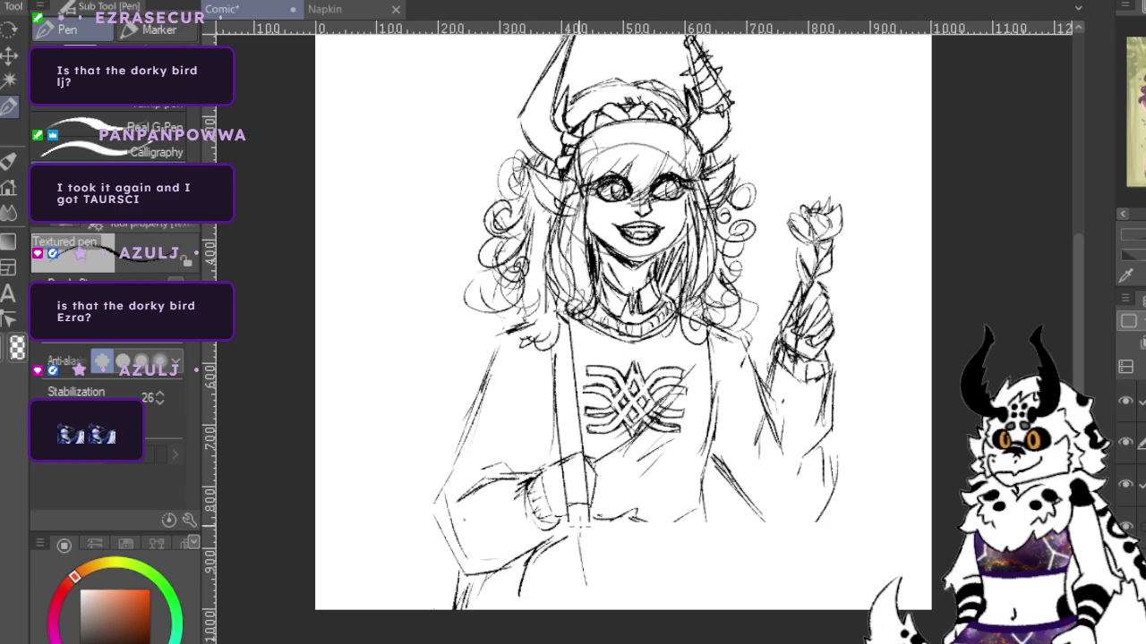
pyautogui.moveTo(580, 515); pyautogui.dragTo(584, 552)
pyautogui.moveTo(585, 509); pyautogui.dragTo(605, 602)
pyautogui.moveTo(598, 540); pyautogui.dragTo(610, 611)
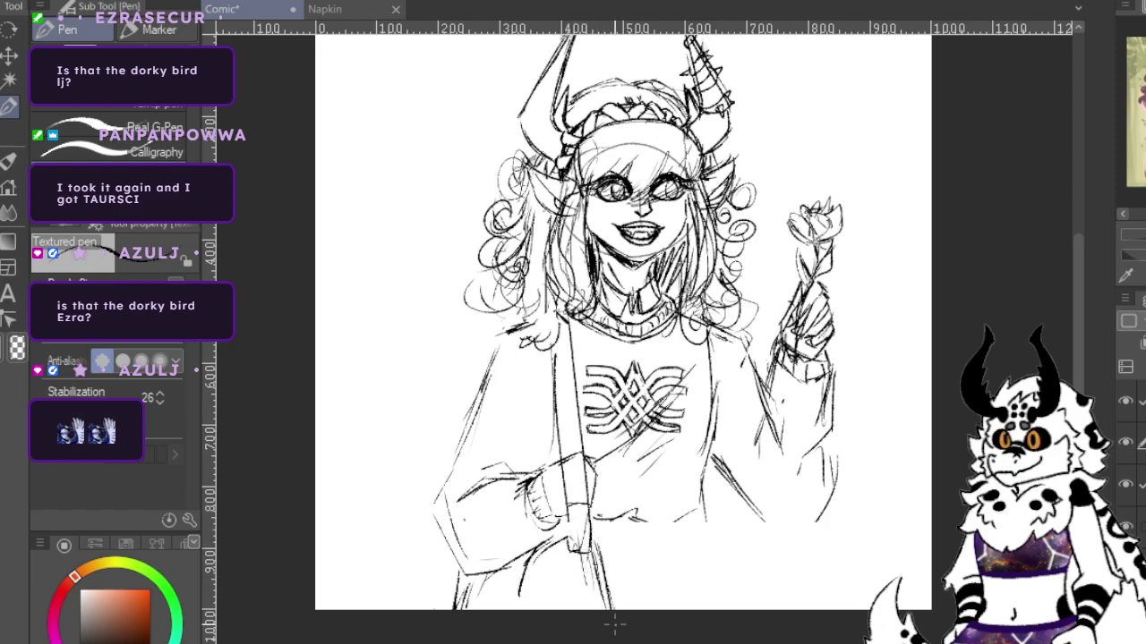
pyautogui.moveTo(546, 581); pyautogui.dragTo(546, 610)
pyautogui.moveTo(547, 553)
pyautogui.mouseDown()
pyautogui.moveTo(545, 610)
pyautogui.moveTo(532, 615)
pyautogui.mouseUp()
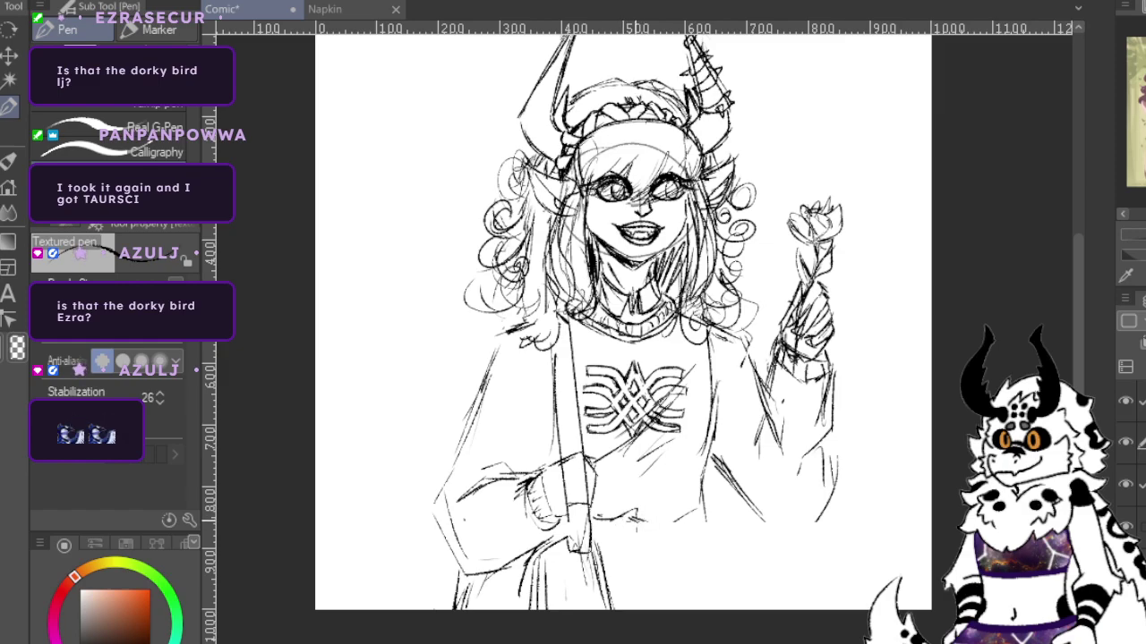
# Draw the shirt's hem across the waist with the hip line below it, and strengthen the bent arm's outer sleeve contour.
pyautogui.moveTo(614, 541)
pyautogui.mouseDown()
pyautogui.moveTo(704, 532)
pyautogui.moveTo(606, 545)
pyautogui.mouseUp()
pyautogui.moveTo(714, 540)
pyautogui.mouseDown()
pyautogui.moveTo(692, 514)
pyautogui.moveTo(704, 501)
pyautogui.moveTo(705, 525)
pyautogui.mouseUp()
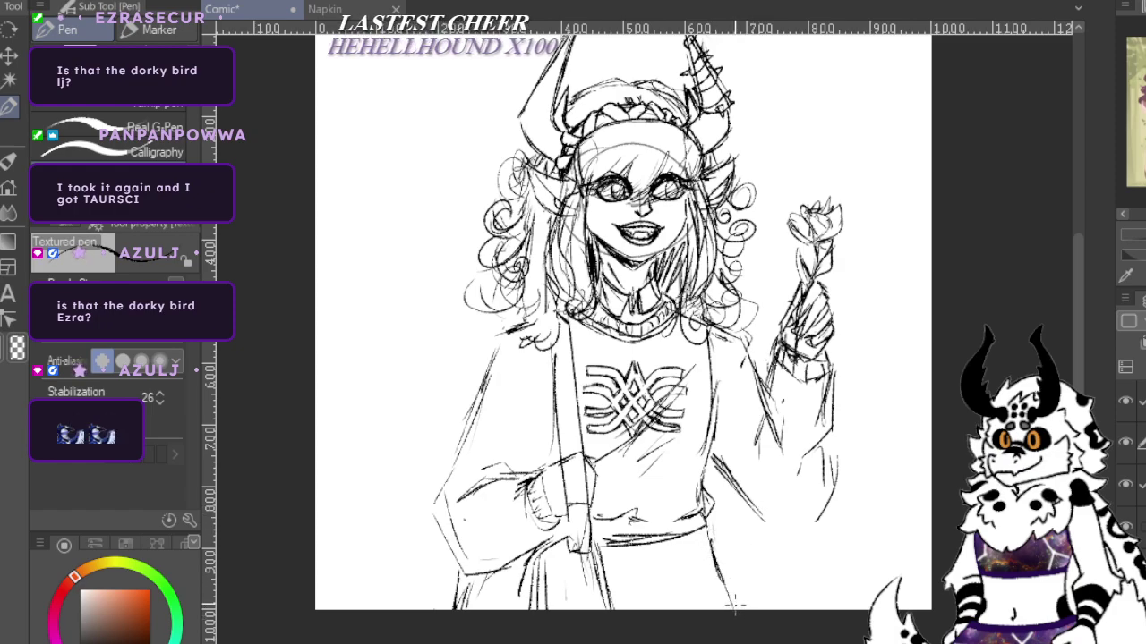
pyautogui.moveTo(493, 365); pyautogui.dragTo(476, 455)
# Close the underside of the flower-holding arm's sleeve with a curved contour from the shirt's side to the elbow.
pyautogui.scroll(-3, 644, 391)
pyautogui.scroll(4, 764, 274)
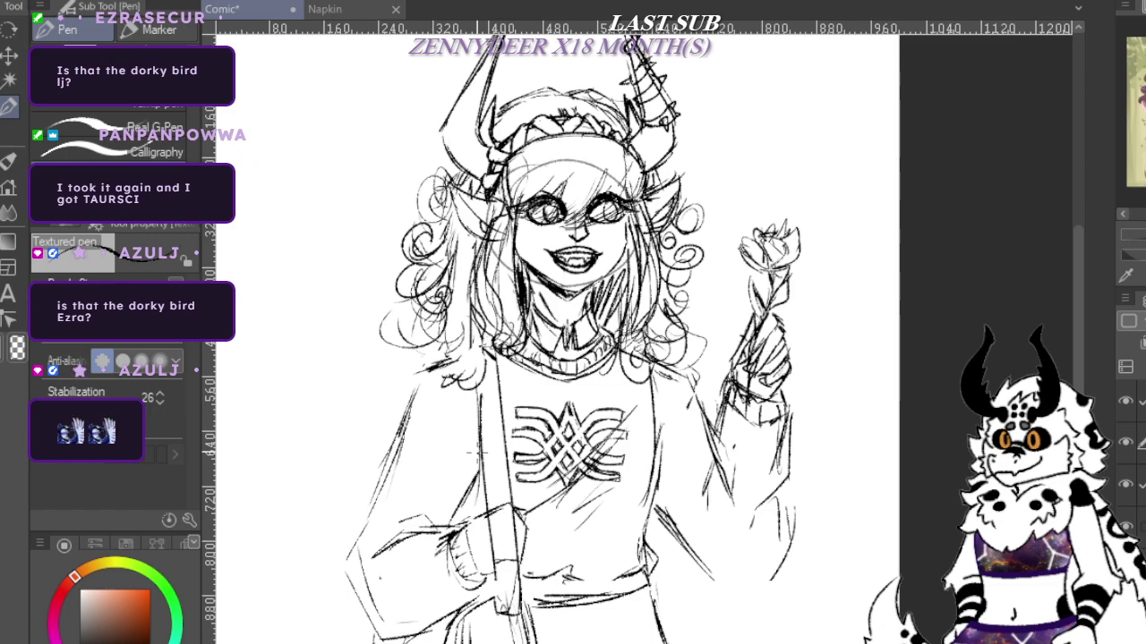
pyautogui.moveTo(650, 527)
pyautogui.mouseDown()
pyautogui.moveTo(728, 583)
pyautogui.moveTo(756, 586)
pyautogui.moveTo(784, 555)
pyautogui.mouseUp()
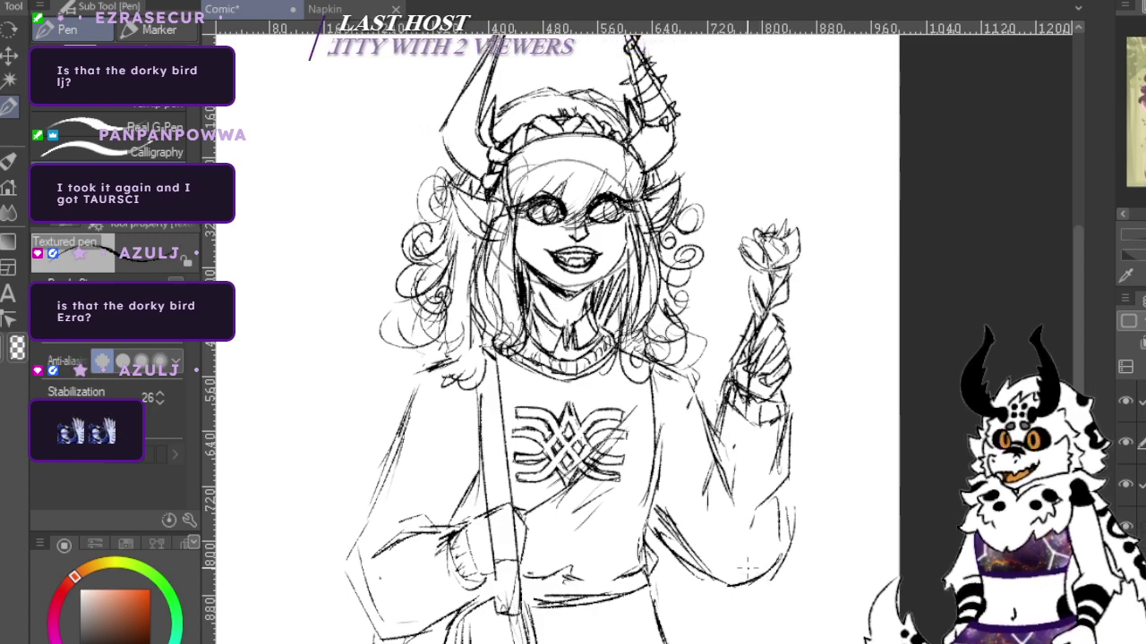
# Erase the bent arm's elbow contour and try redrawing it as a sharper corner with a heavier underside.
pyautogui.press('m')
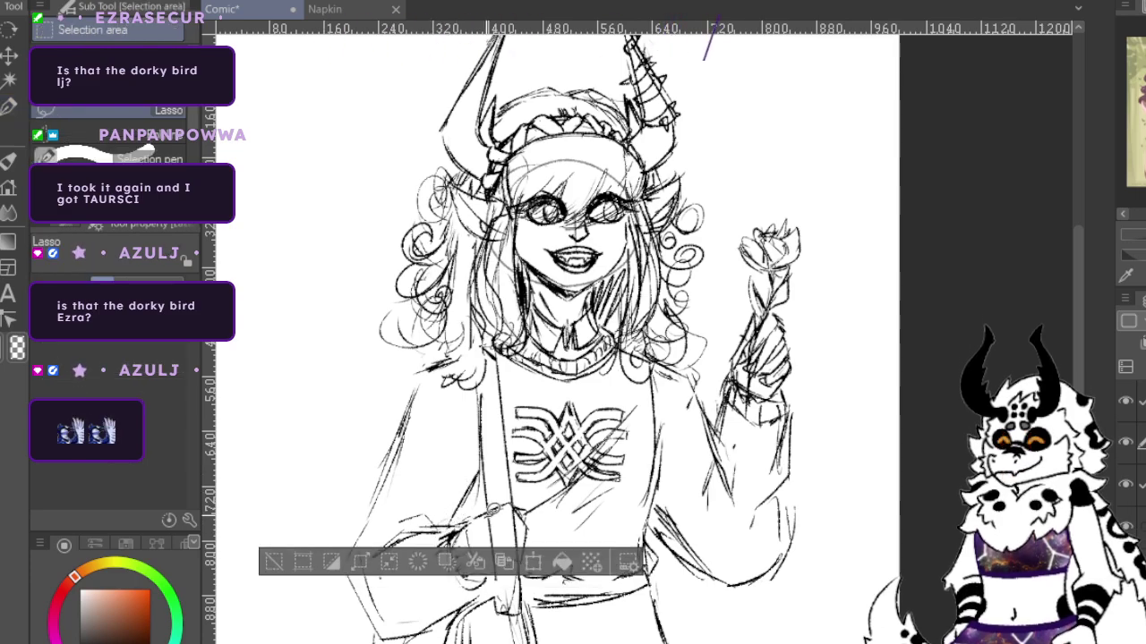
pyautogui.press('p')
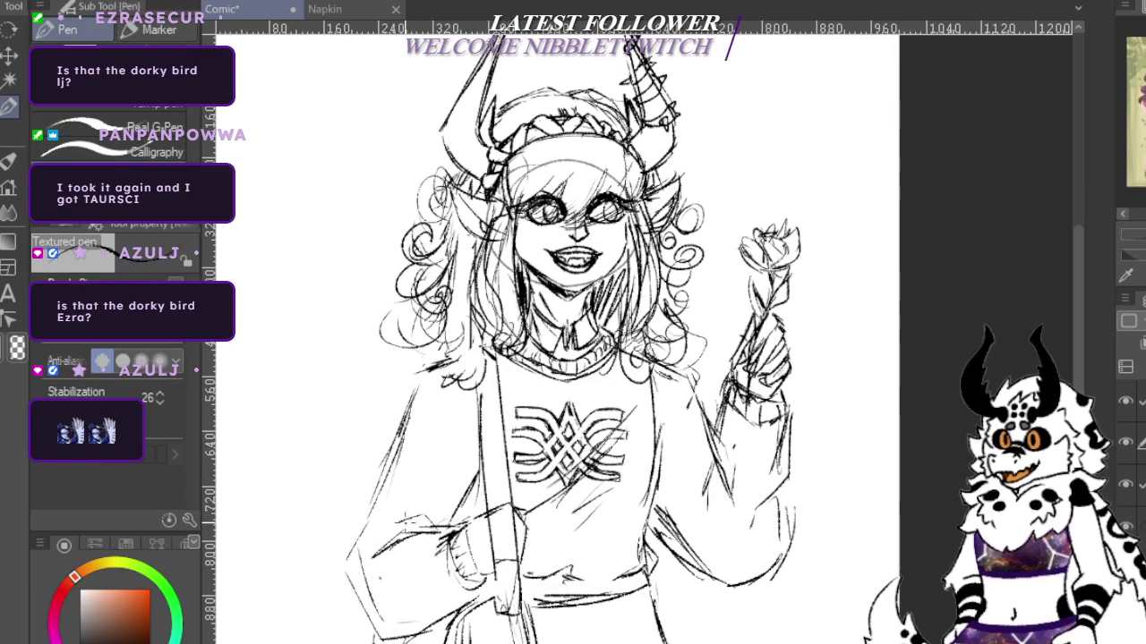
pyautogui.press('e')
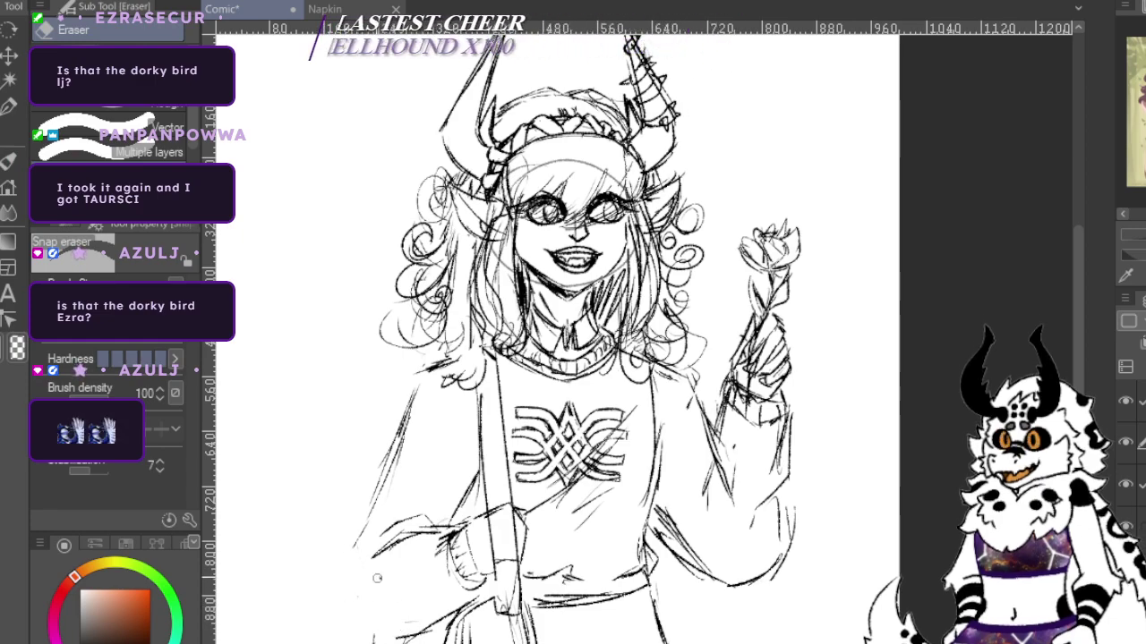
pyautogui.press('p')
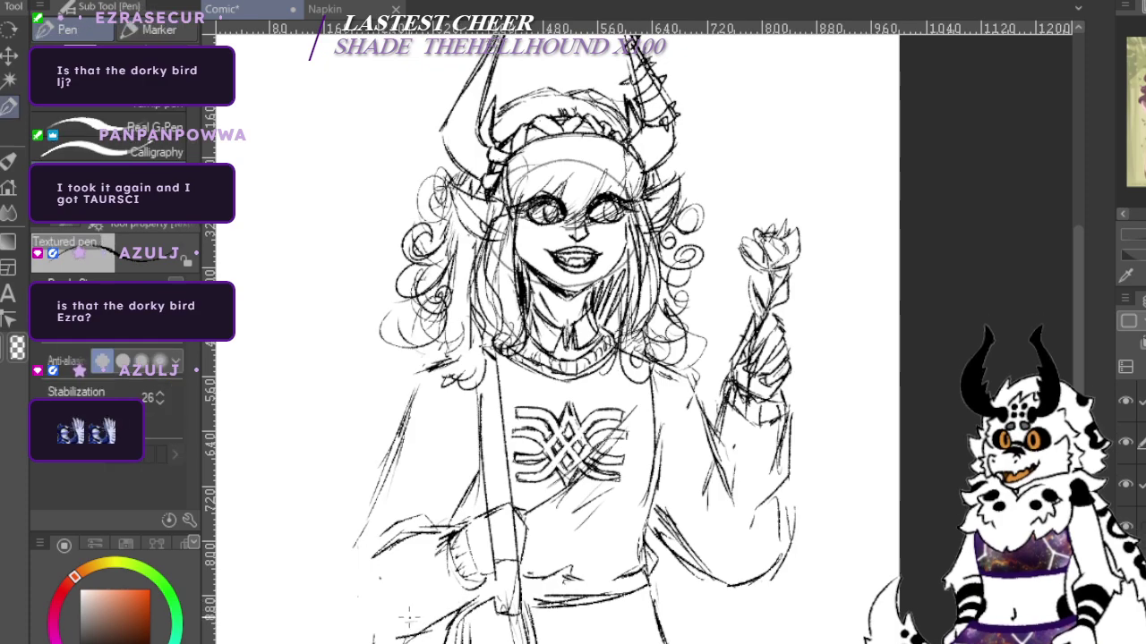
pyautogui.moveTo(369, 592); pyautogui.dragTo(401, 624)
pyautogui.moveTo(347, 572); pyautogui.dragTo(383, 607)
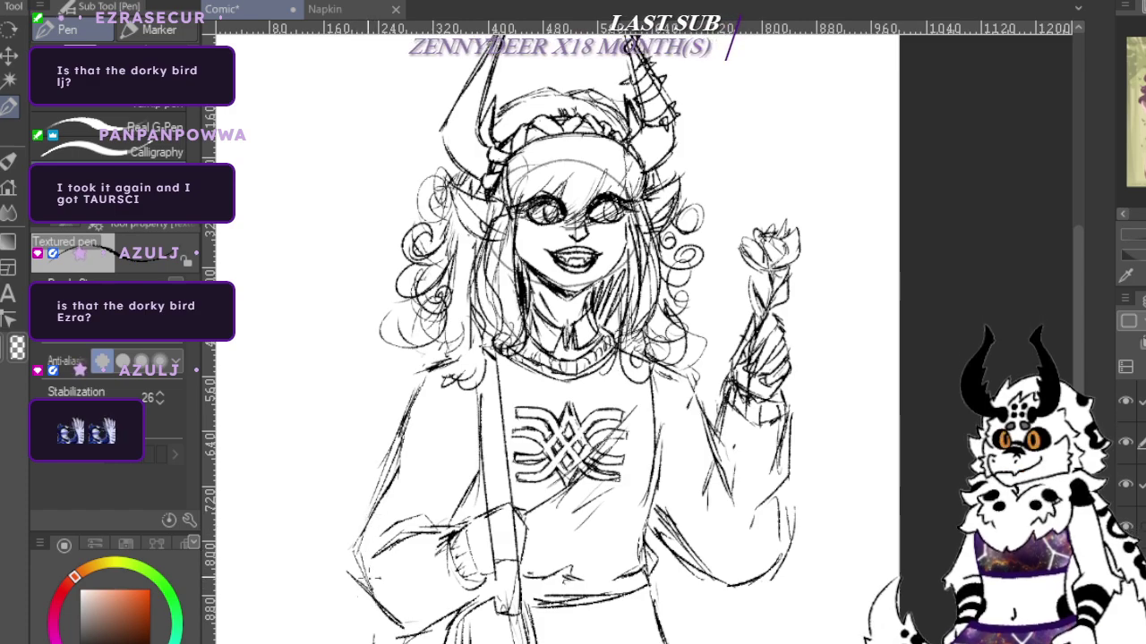
pyautogui.press('b')
pyautogui.press('e')
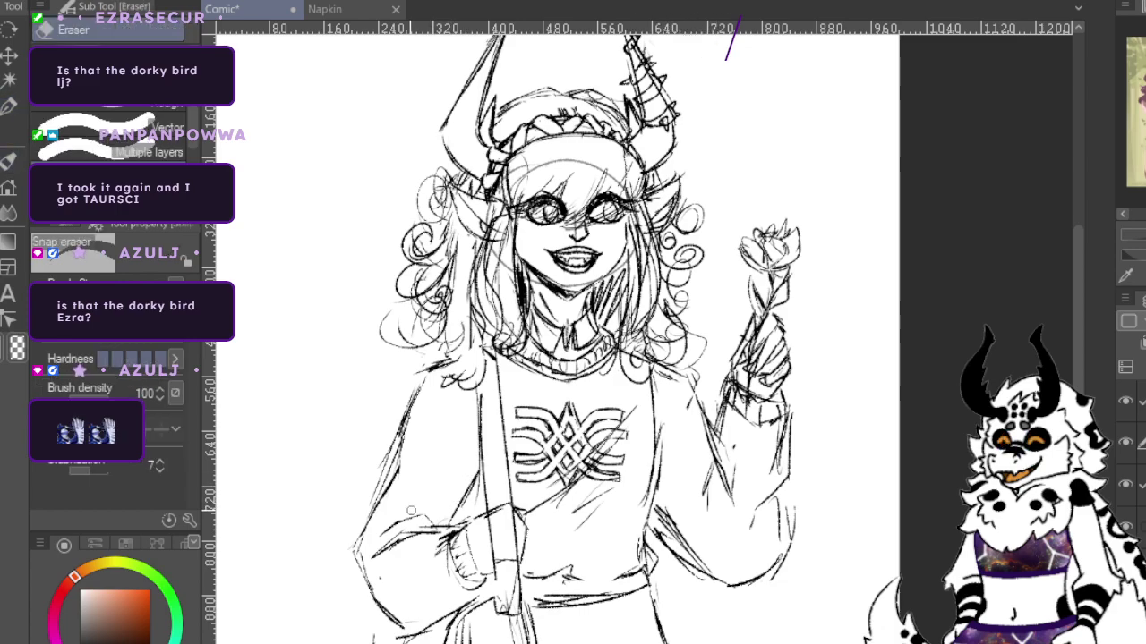
pyautogui.press('p')
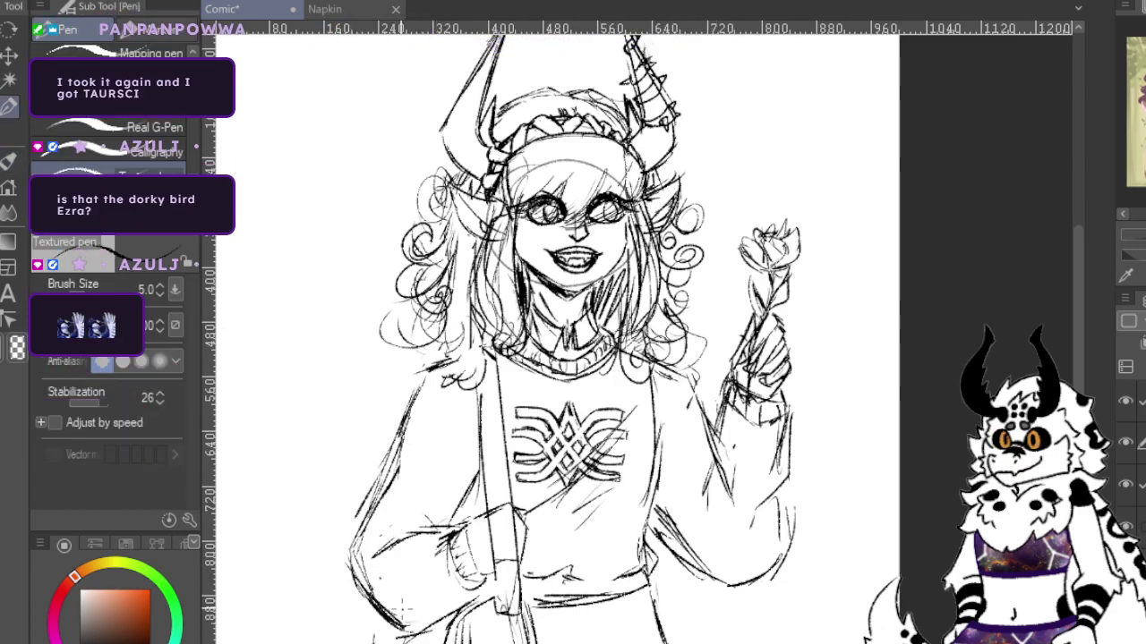
# Erase the bent arm's elbow and redraw the outer sleeve from the shoulder down as one long curve around the elbow.
pyautogui.press('e')
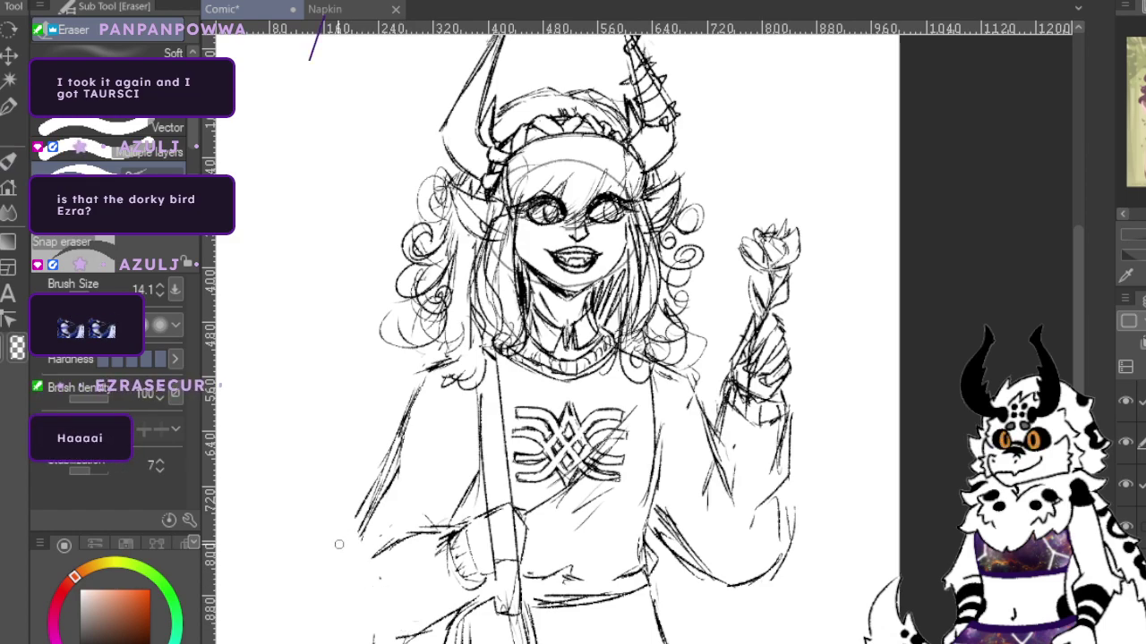
pyautogui.moveTo(376, 519)
pyautogui.mouseDown()
pyautogui.moveTo(355, 542)
pyautogui.moveTo(407, 404)
pyautogui.moveTo(371, 481)
pyautogui.mouseUp()
pyautogui.press('p')
pyautogui.moveTo(403, 391)
pyautogui.mouseDown()
pyautogui.moveTo(355, 513)
pyautogui.moveTo(352, 622)
pyautogui.mouseUp()
pyautogui.moveTo(353, 539); pyautogui.dragTo(387, 637)
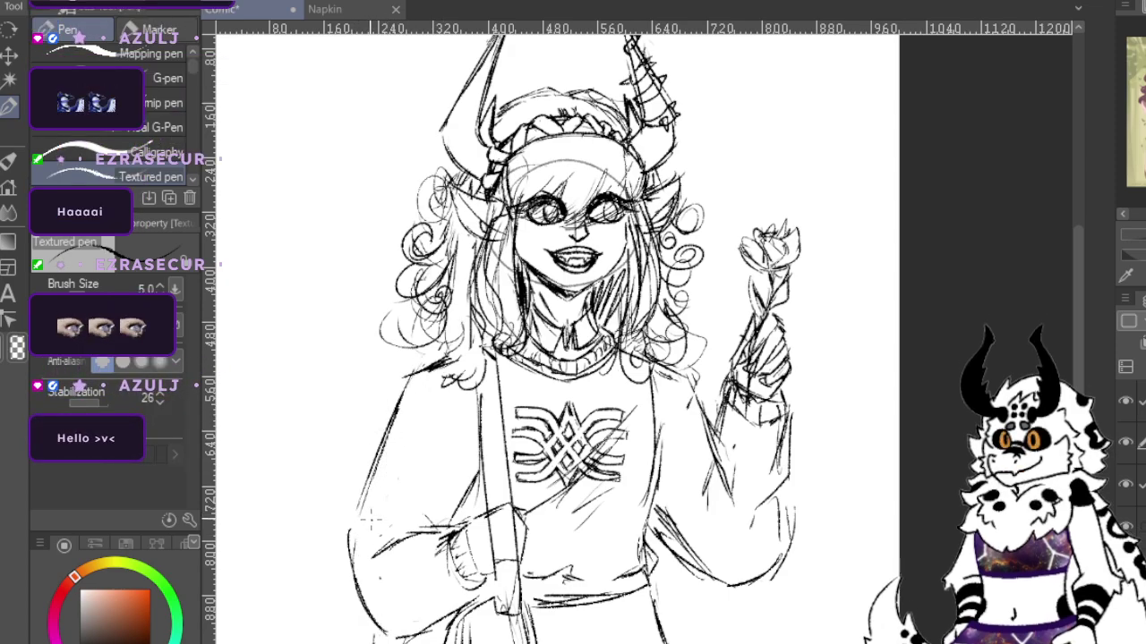
pyautogui.moveTo(357, 498); pyautogui.dragTo(346, 542)
pyautogui.moveTo(362, 487); pyautogui.dragTo(345, 564)
# Erase the lower elbow curve and try a wider elbow that turns in under the forearm.
pyautogui.press('e')
pyautogui.moveTo(385, 626); pyautogui.dragTo(349, 552)
pyautogui.press('p')
pyautogui.press('b')
pyautogui.press('e')
pyautogui.moveTo(473, 474); pyautogui.dragTo(468, 493)
pyautogui.press('p')
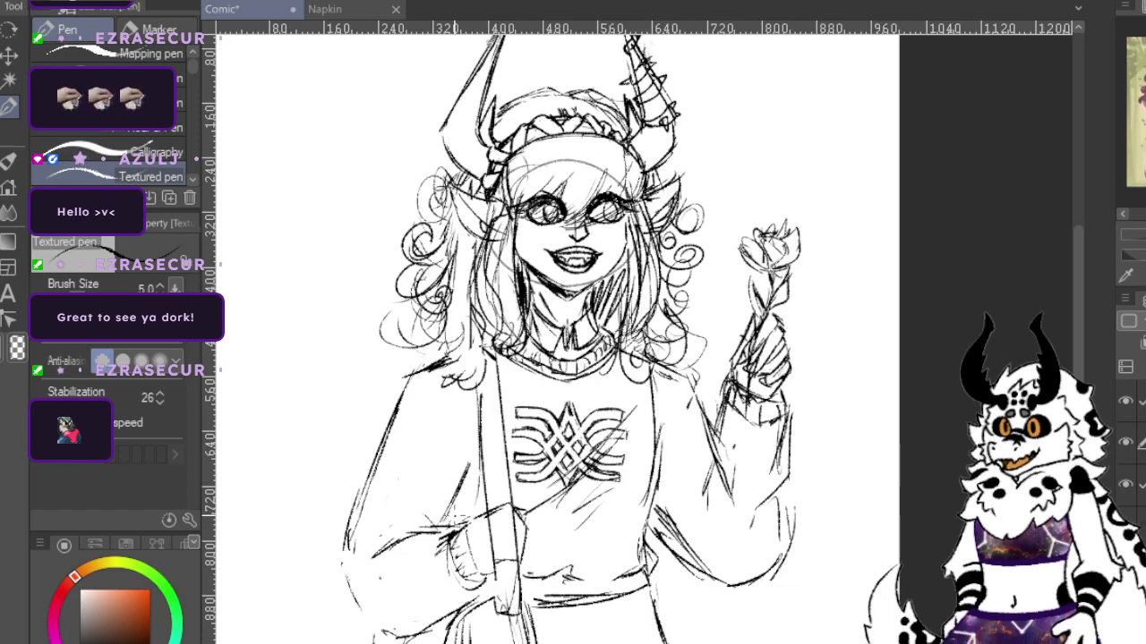
pyautogui.moveTo(351, 599); pyautogui.dragTo(394, 634)
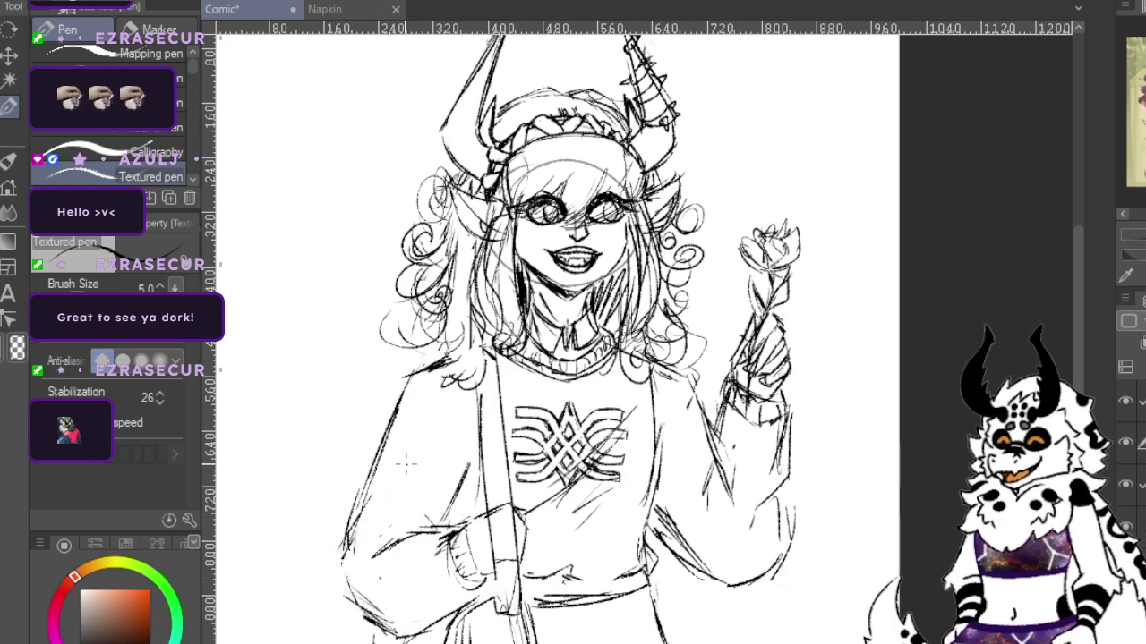
# Try erasing and redrawing the upper forearm line inside the bent arm's sleeve.
pyautogui.press('b')
pyautogui.press('e')
pyautogui.moveTo(397, 541); pyautogui.dragTo(369, 563)
pyautogui.press('p')
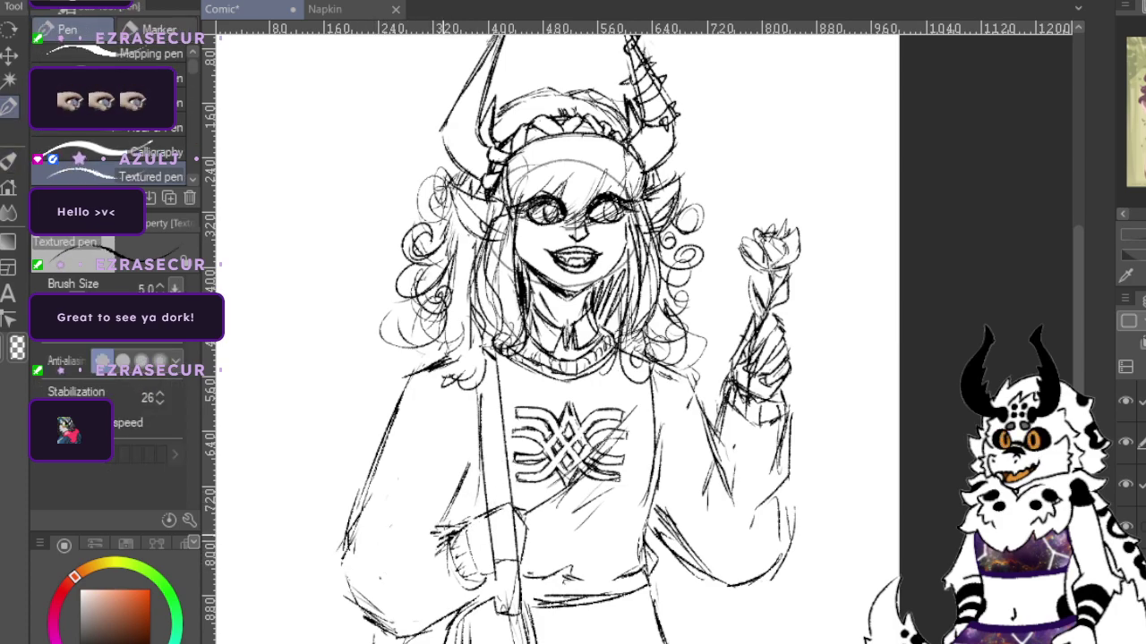
pyautogui.moveTo(397, 539)
pyautogui.mouseDown()
pyautogui.moveTo(365, 564)
pyautogui.moveTo(379, 620)
pyautogui.mouseUp()
# Erase the bent arm's outer sleeve below the shoulder and redraw it with a fuller elbow reaching under the forearm.
pyautogui.press('e')
pyautogui.moveTo(345, 521); pyautogui.dragTo(378, 459)
pyautogui.press('p')
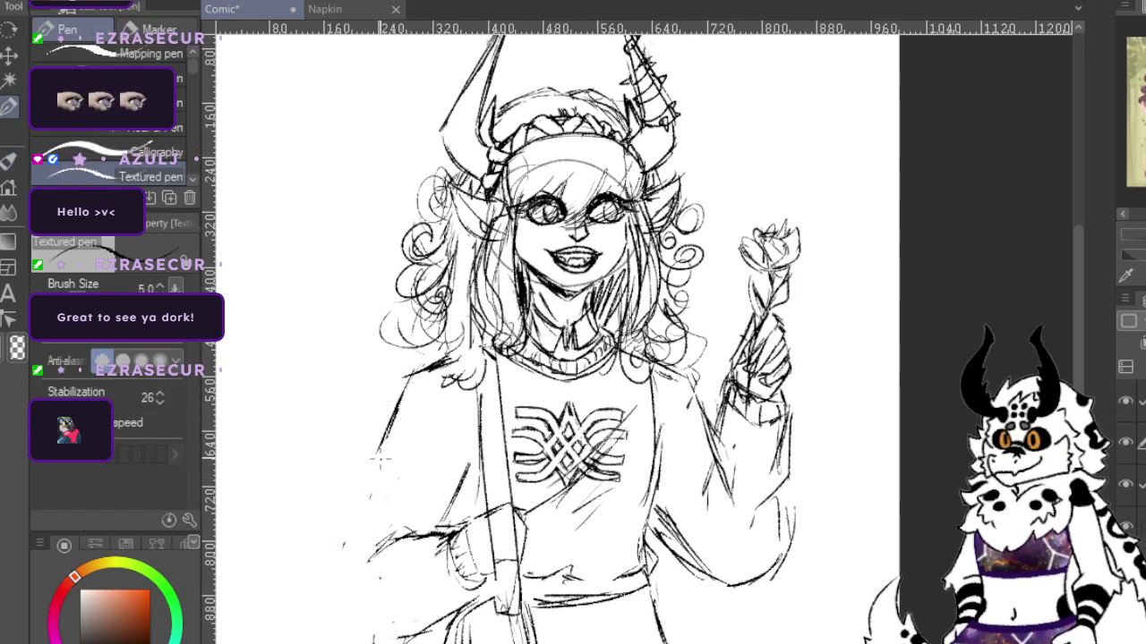
pyautogui.moveTo(389, 403)
pyautogui.mouseDown()
pyautogui.moveTo(349, 510)
pyautogui.moveTo(384, 631)
pyautogui.mouseUp()
pyautogui.moveTo(438, 588); pyautogui.dragTo(466, 613)
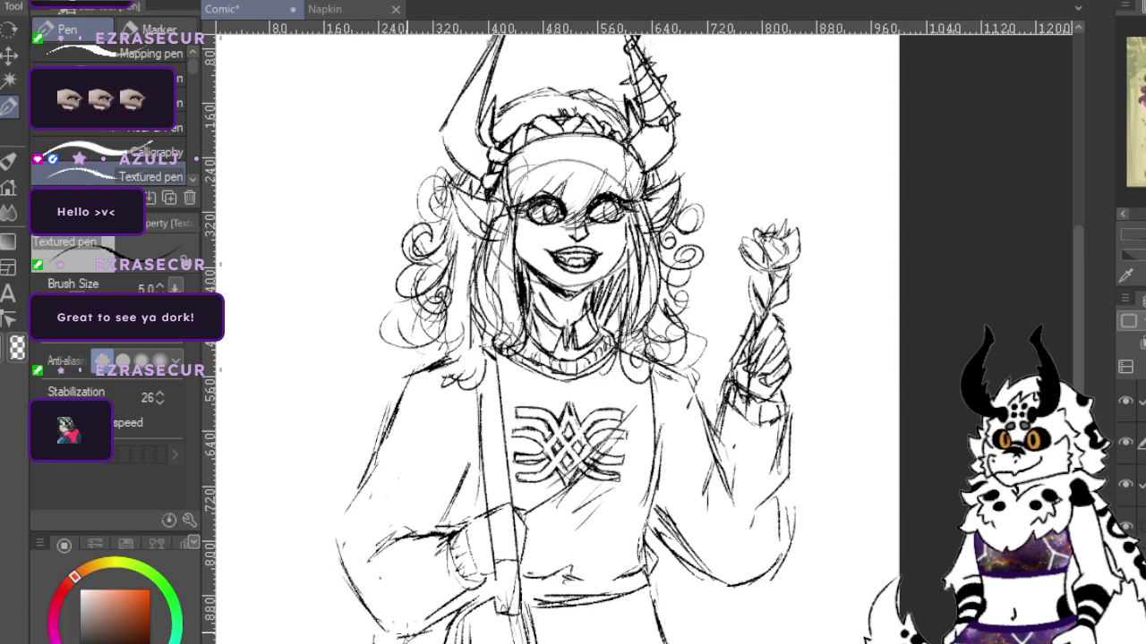
pyautogui.moveTo(403, 633); pyautogui.dragTo(343, 587)
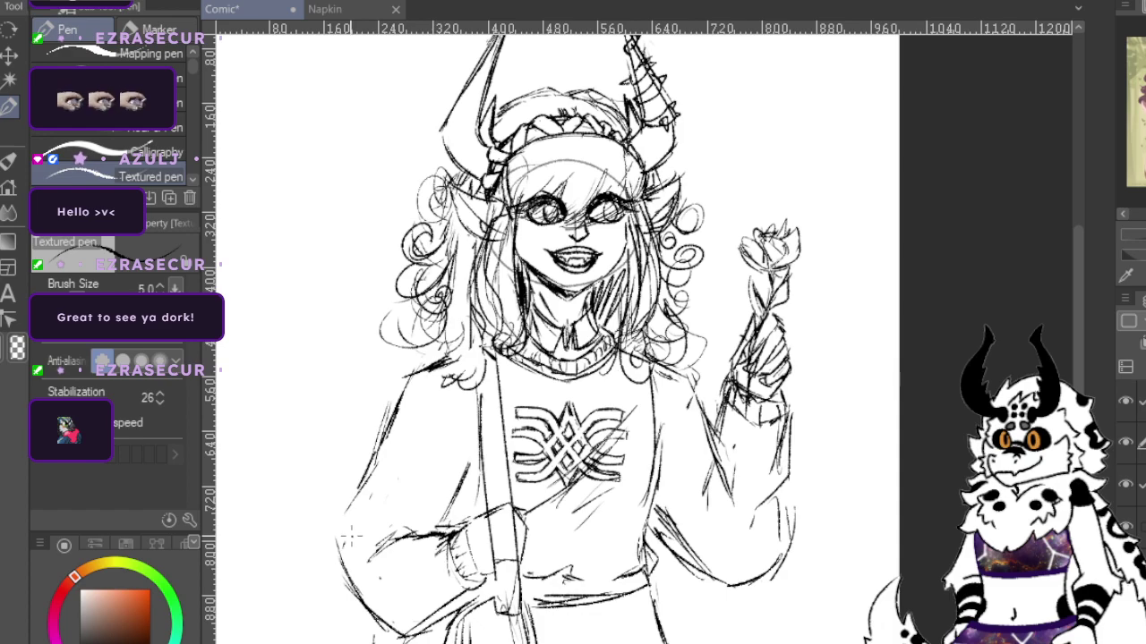
# Draw construction circles at the bent arm's shoulder and elbow, and redraw the forearm lines running to the cuff.
pyautogui.moveTo(445, 376); pyautogui.dragTo(413, 467)
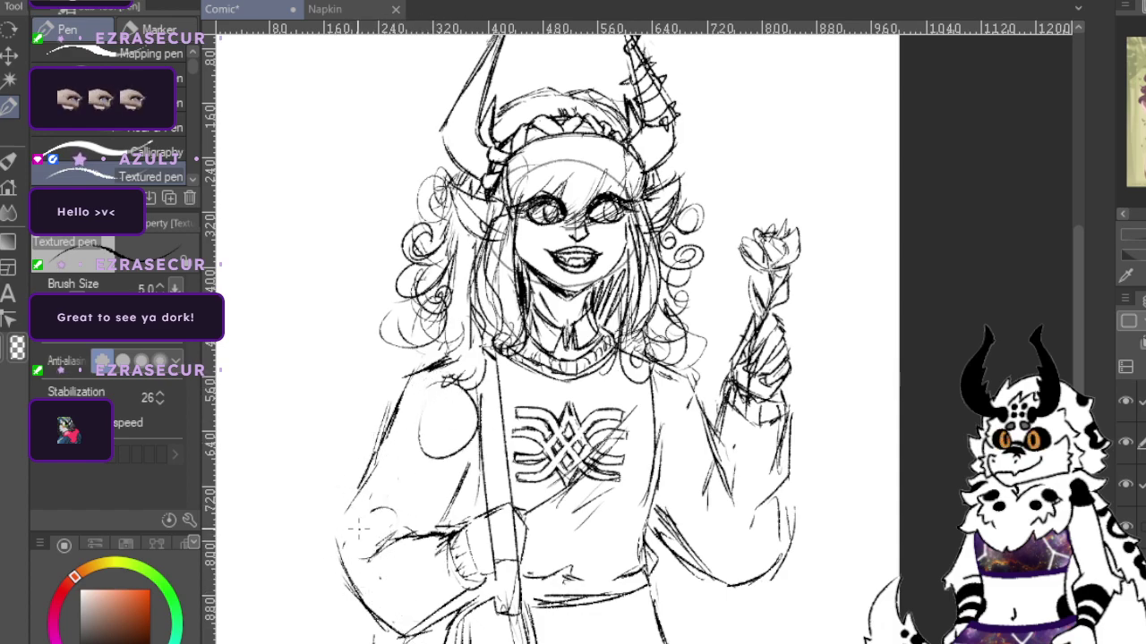
pyautogui.press('e')
pyautogui.moveTo(385, 532)
pyautogui.mouseDown()
pyautogui.moveTo(444, 535)
pyautogui.moveTo(395, 517)
pyautogui.mouseUp()
pyautogui.press('p')
pyautogui.press('e')
pyautogui.moveTo(462, 589); pyautogui.dragTo(415, 623)
pyautogui.press('p')
pyautogui.moveTo(474, 587)
pyautogui.mouseDown()
pyautogui.moveTo(382, 606)
pyautogui.moveTo(338, 542)
pyautogui.mouseUp()
# Redraw the bent arm's outer sleeve as a rounded bulge around the elbow circle and sketch fingers gripping the strap.
pyautogui.press('e')
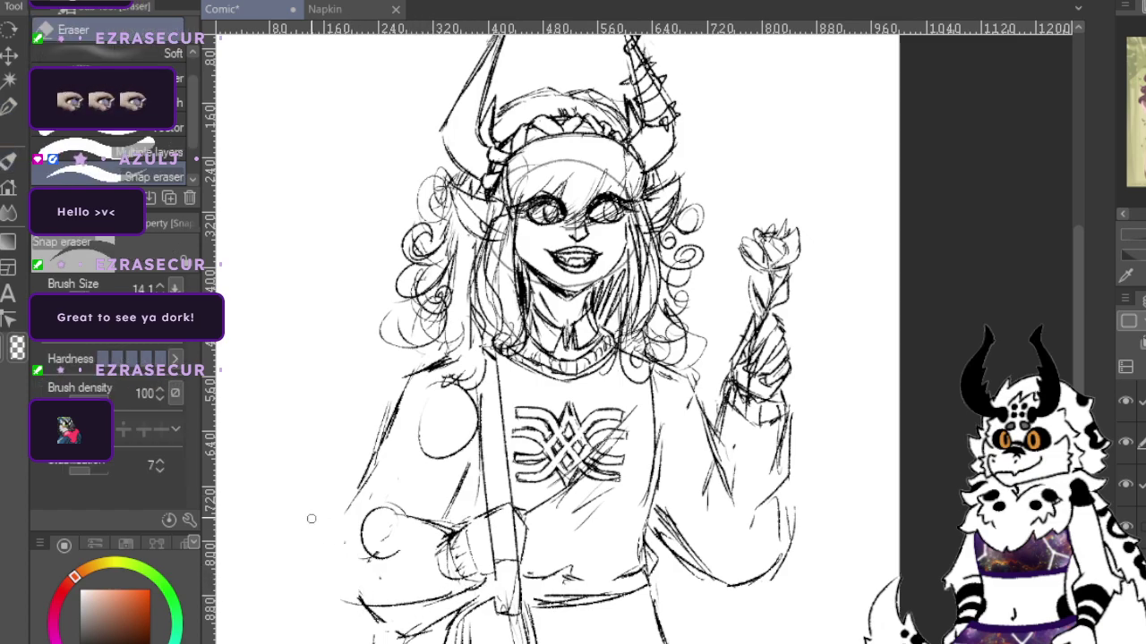
pyautogui.press('p')
pyautogui.moveTo(374, 464)
pyautogui.mouseDown()
pyautogui.moveTo(331, 535)
pyautogui.moveTo(358, 601)
pyautogui.mouseUp()
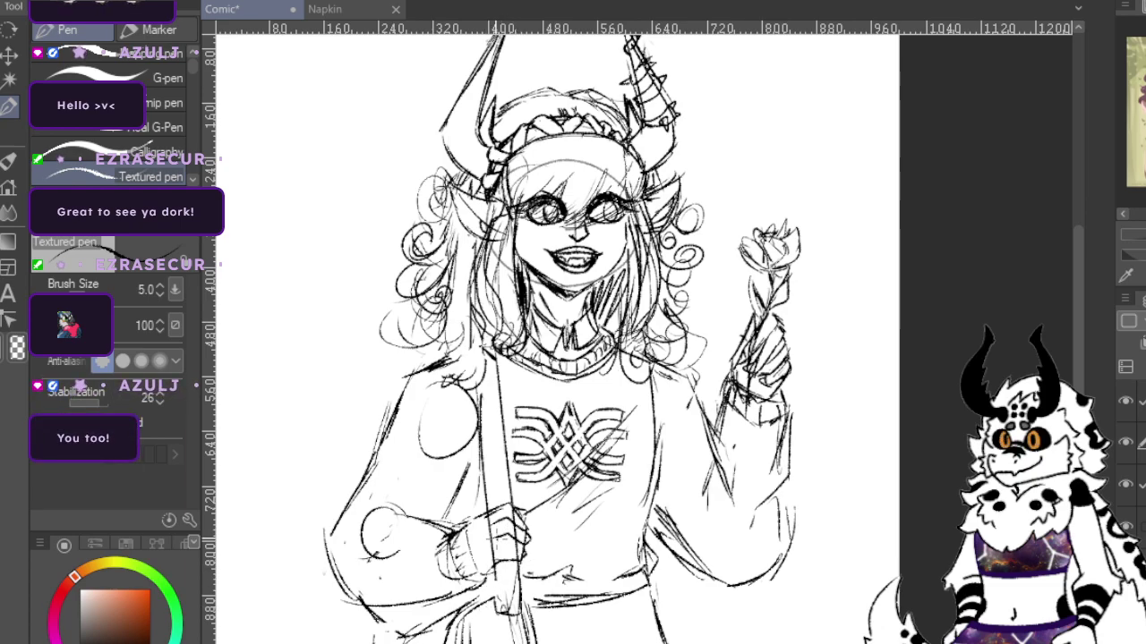
# Define the bent arm's cuff at the wrist with a darker outline and ribbing lines.
pyautogui.press('e')
pyautogui.press('p')
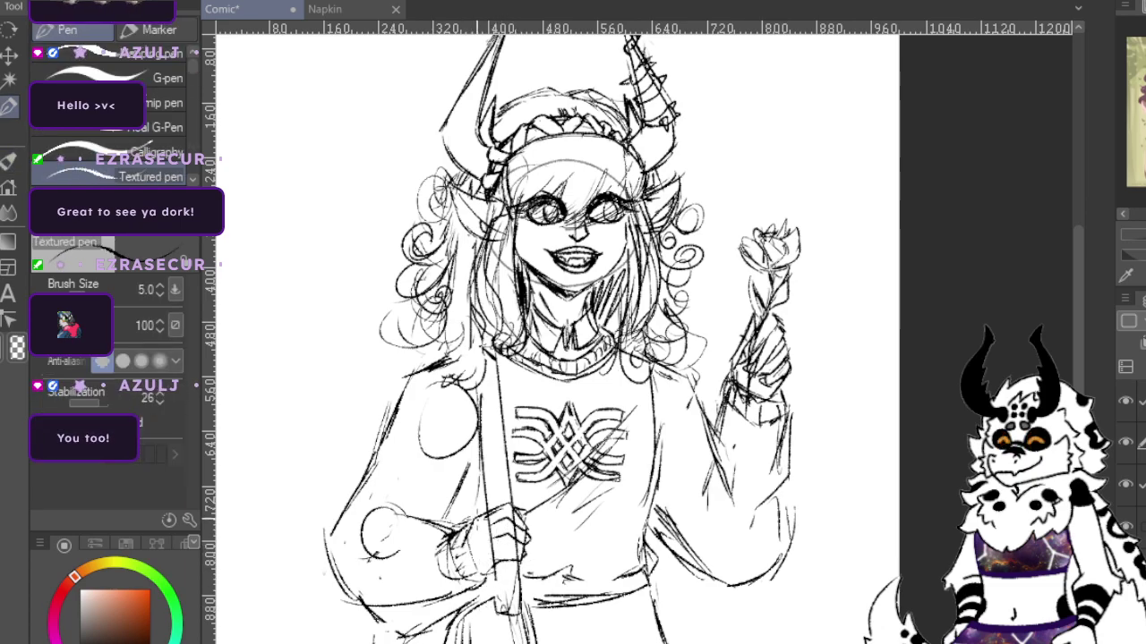
pyautogui.moveTo(458, 535)
pyautogui.mouseDown()
pyautogui.moveTo(475, 582)
pyautogui.moveTo(461, 593)
pyautogui.mouseUp()
pyautogui.moveTo(444, 560); pyautogui.dragTo(462, 576)
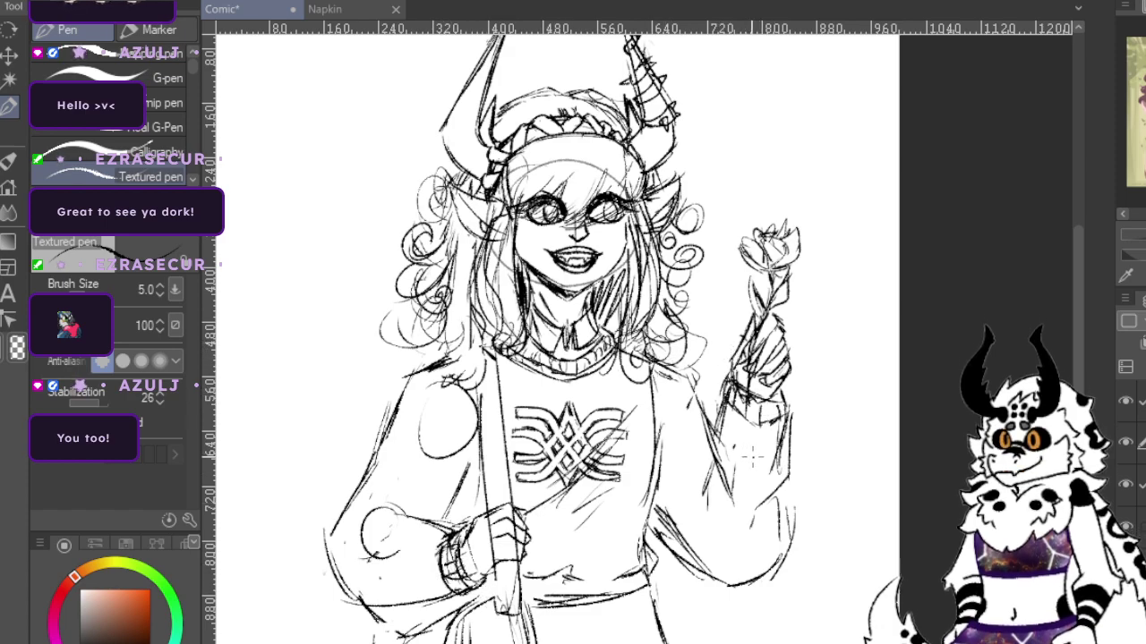
# Clean up the inner elbow crease on the flower-holding arm's sleeve and redraw its fold lines.
pyautogui.press('b')
pyautogui.press('e')
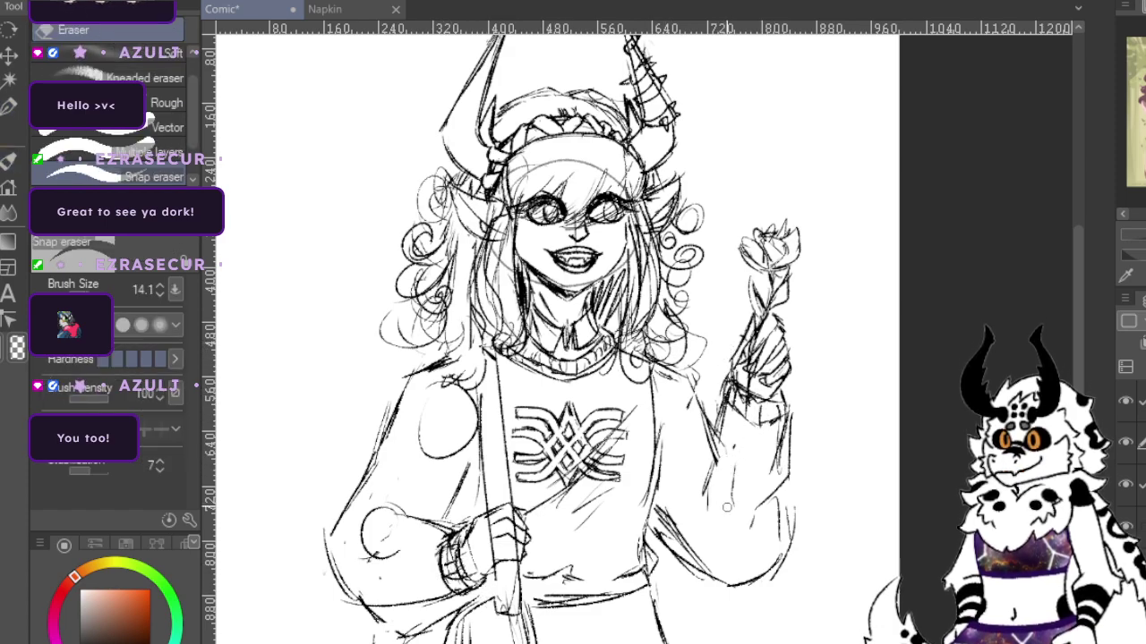
pyautogui.press('p')
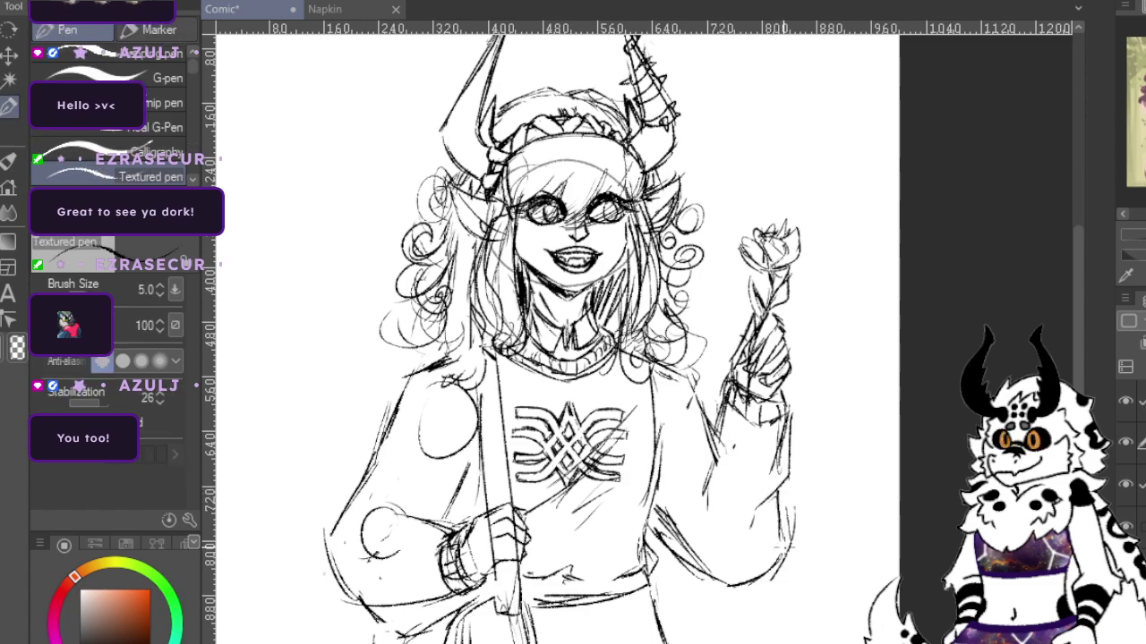
pyautogui.press('e')
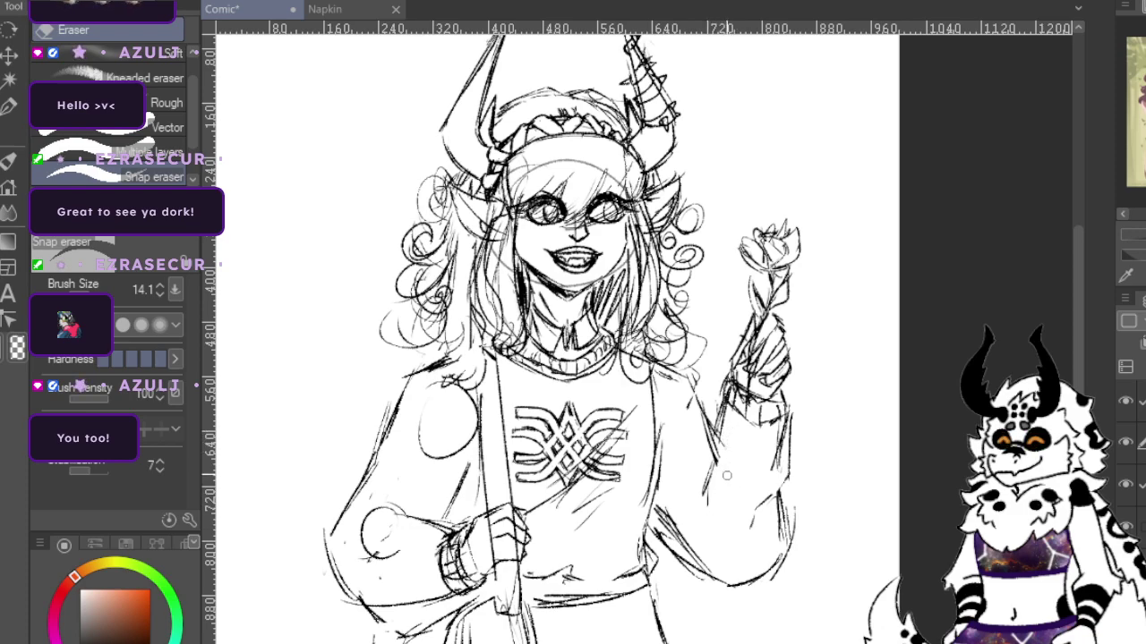
pyautogui.press('p')
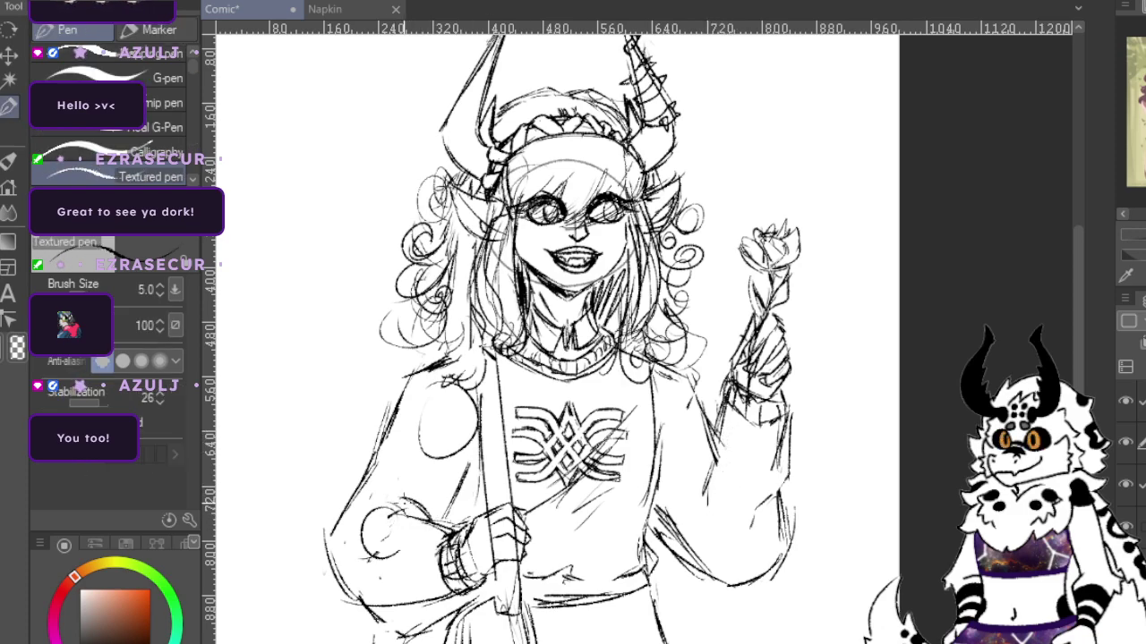
# Add curved sleeve folds above the bent elbow and draw a ribbed waistband beneath the shirt's hem.
pyautogui.moveTo(401, 500); pyautogui.dragTo(385, 507)
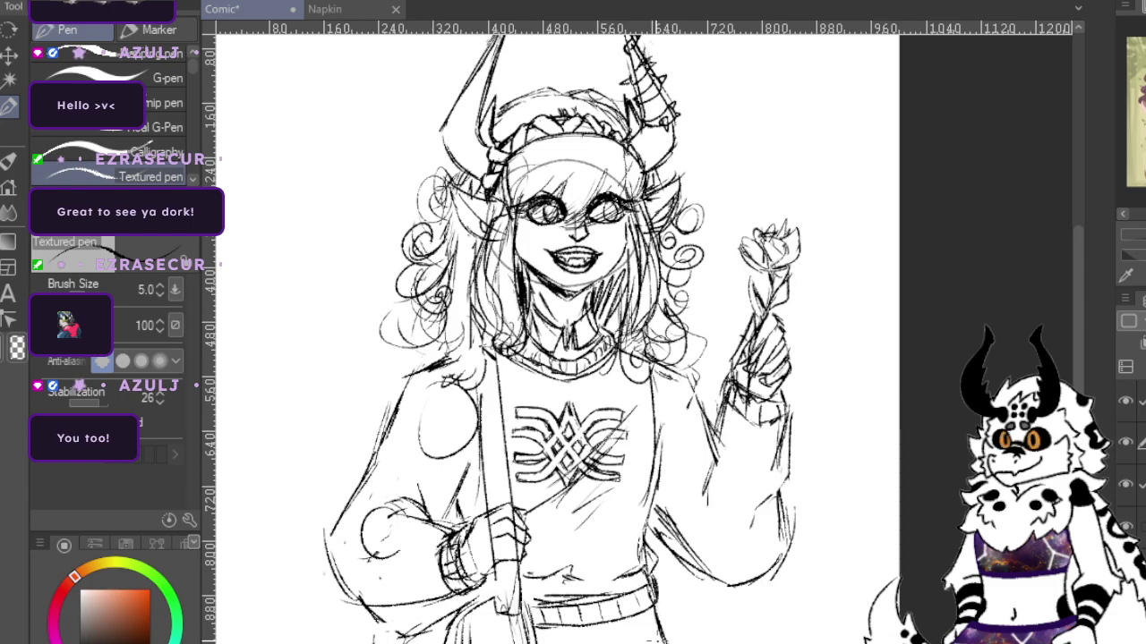
# Examine the sketch as a whole on the canvas and toggle the top layer's visibility to check what it holds.
pyautogui.scroll(-4, 721, 582)
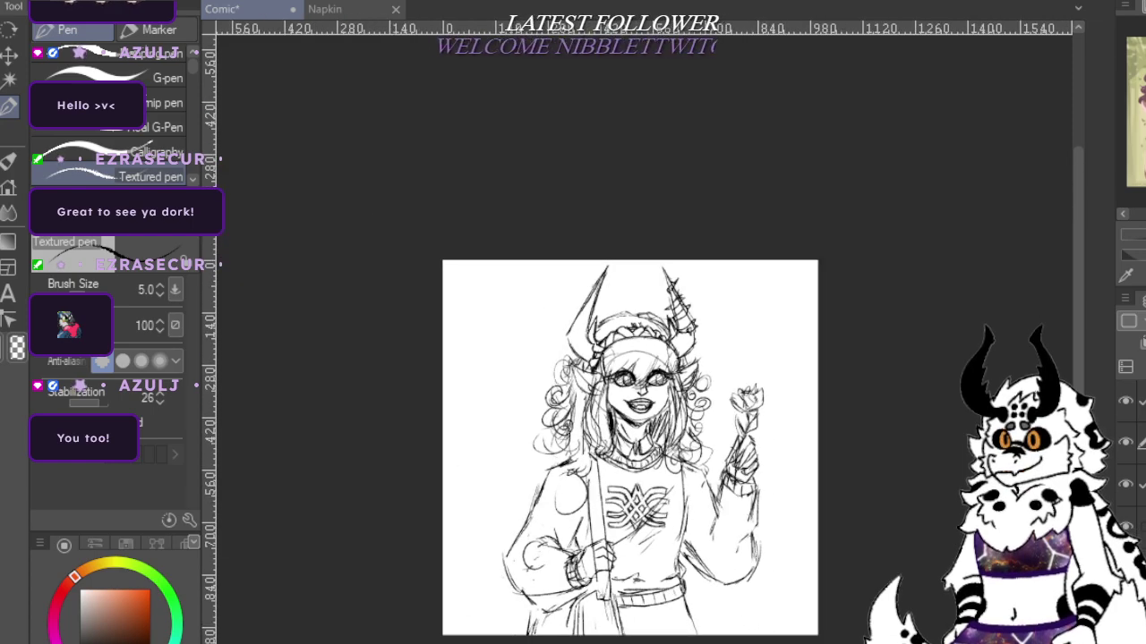
pyautogui.moveTo(777, 618); pyautogui.dragTo(752, 618)
pyautogui.scroll(-2, 620, 573)
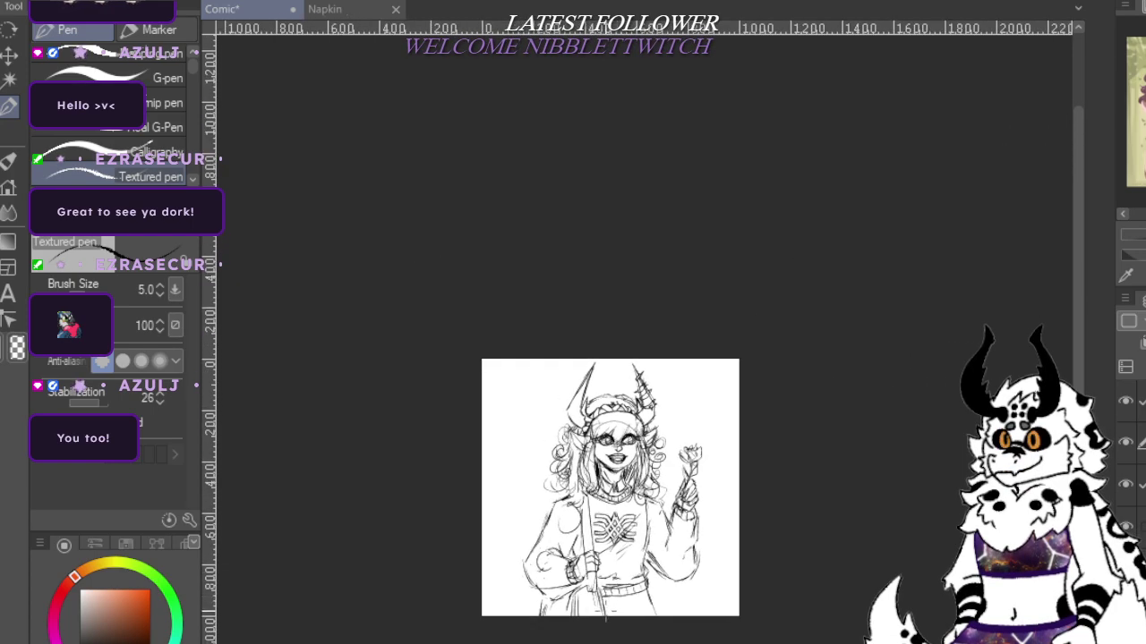
pyautogui.scroll(4, 610, 615)
pyautogui.scroll(1, 605, 586)
pyautogui.scroll(-1, 707, 555)
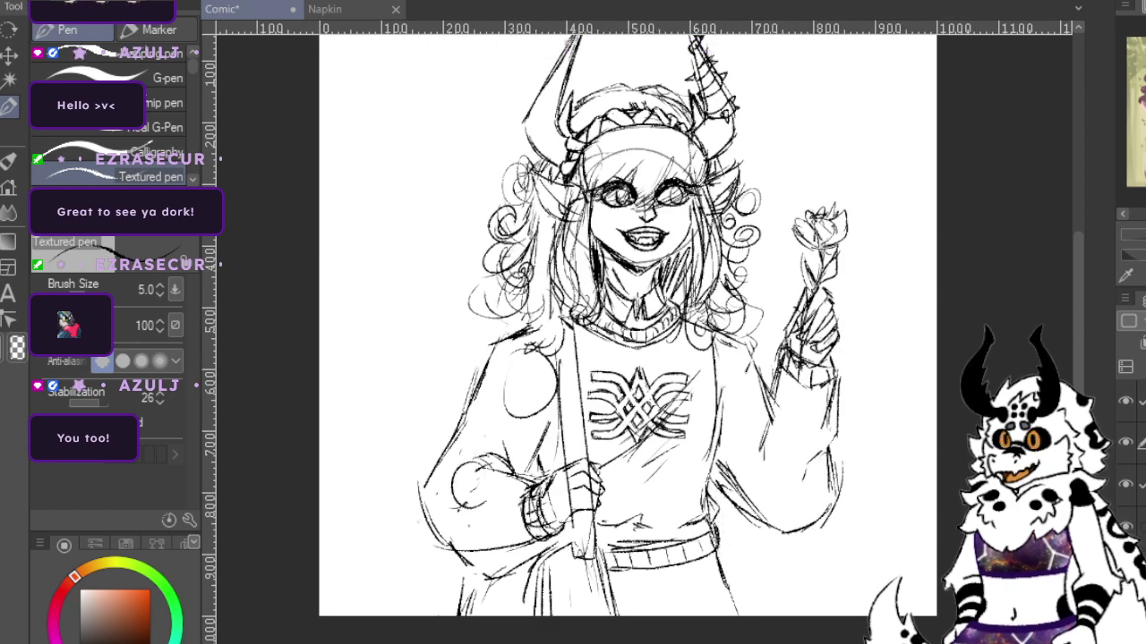
pyautogui.click(1128, 406)
pyautogui.click(1127, 406)
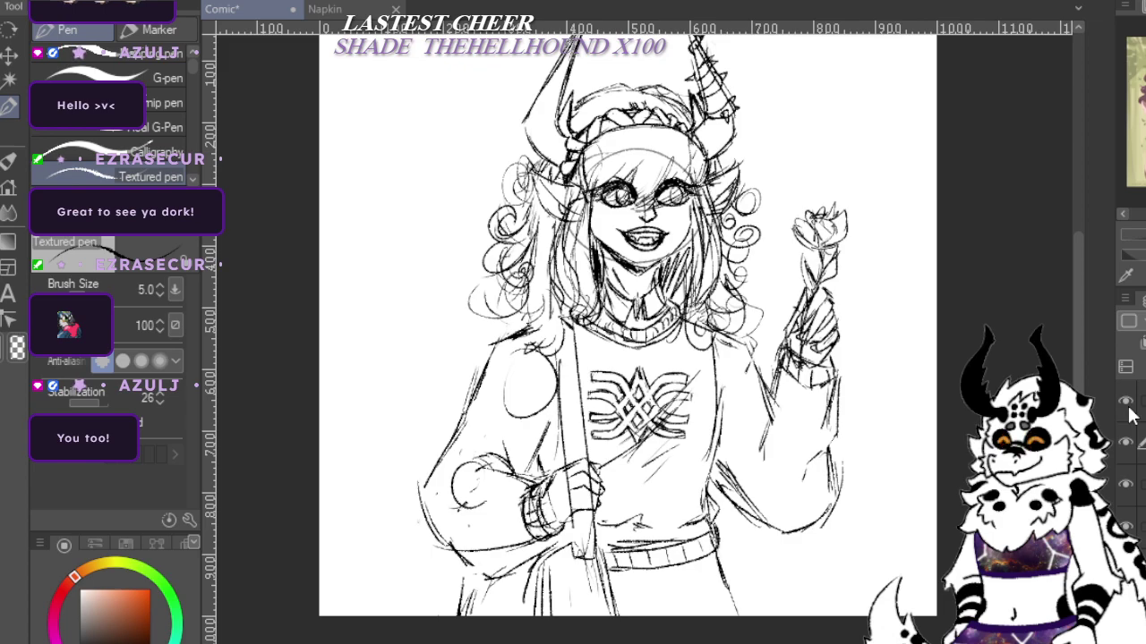
pyautogui.click(1129, 403)
pyautogui.click(1129, 402)
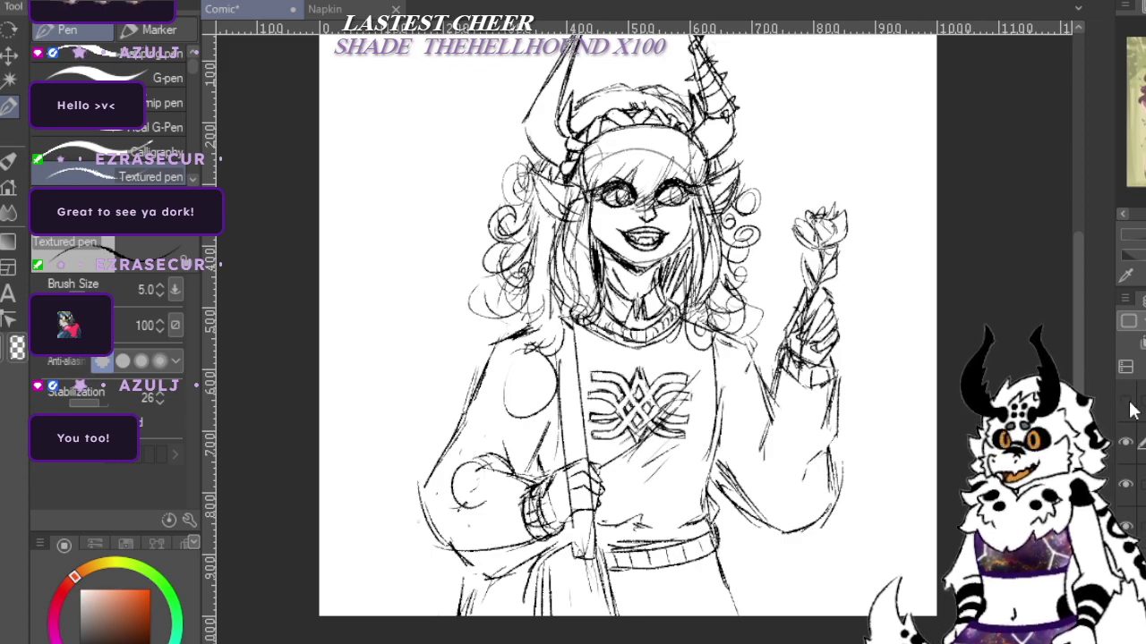
pyautogui.click(1129, 403)
pyautogui.click(1128, 403)
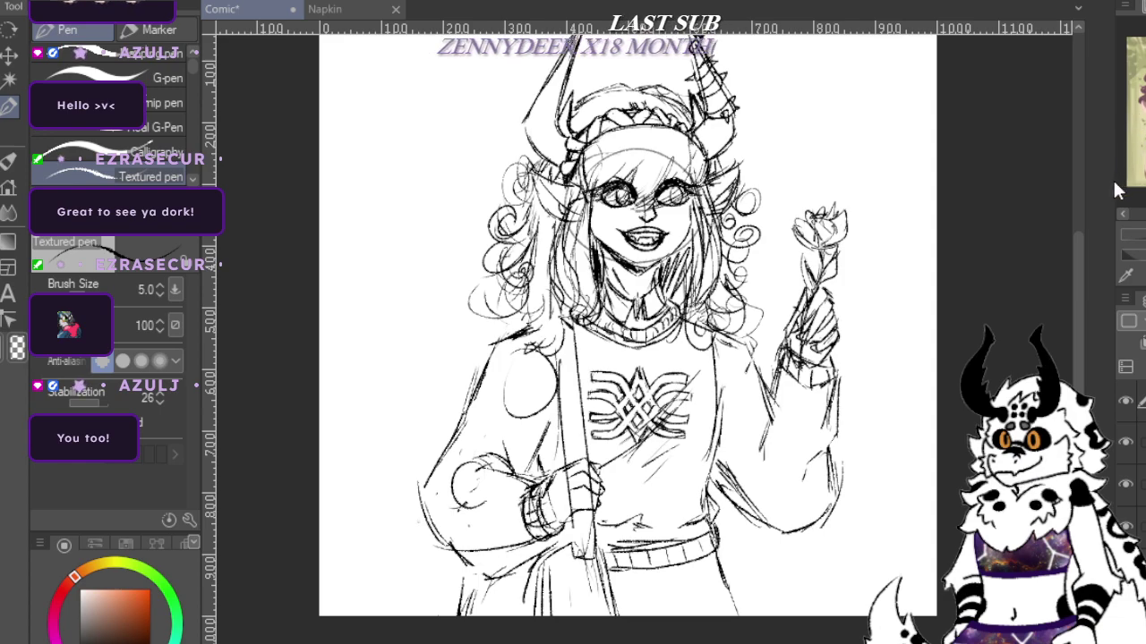
# Fade the rough sketch's lines to light grey as a guide for drawing over.
pyautogui.scroll(-2, 937, 358)
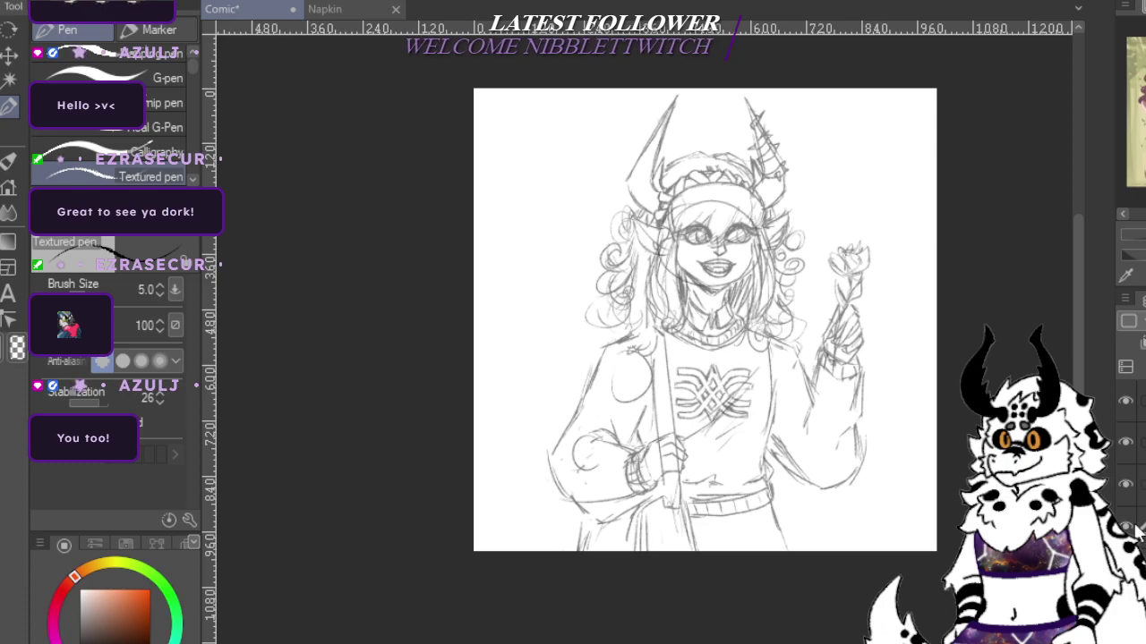
pyautogui.scroll(-1, 913, 281)
pyautogui.scroll(3, 895, 251)
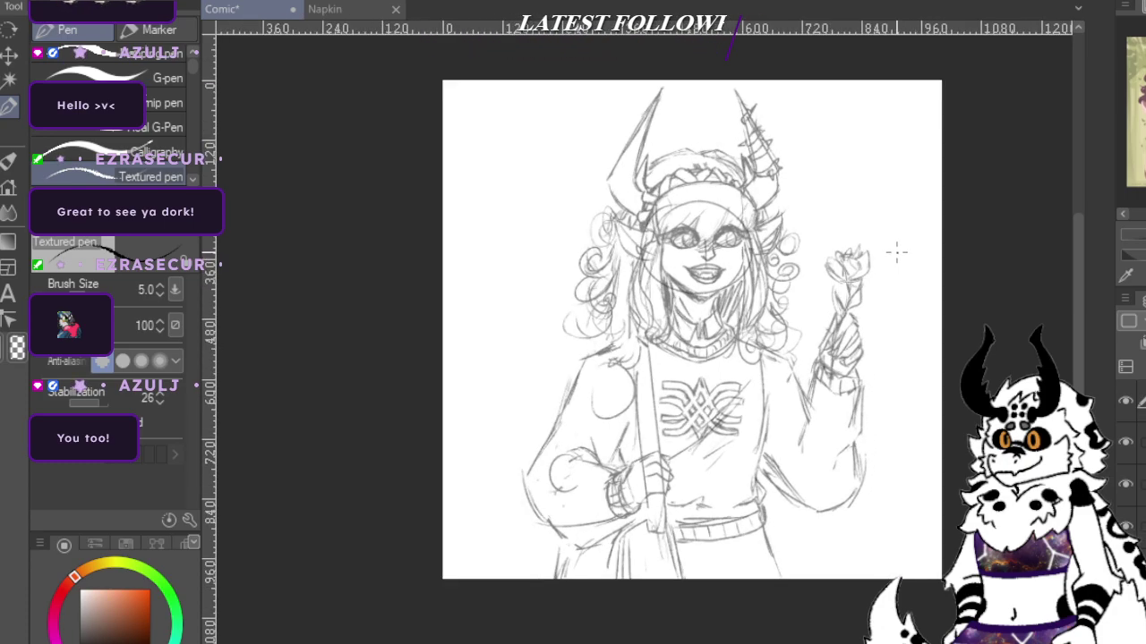
# Set the pen's brush size to 6 and ink the shoulder and upper-arm line of the flower-holding arm.
pyautogui.click(158, 293)
pyautogui.click(159, 285)
pyautogui.click(159, 285)
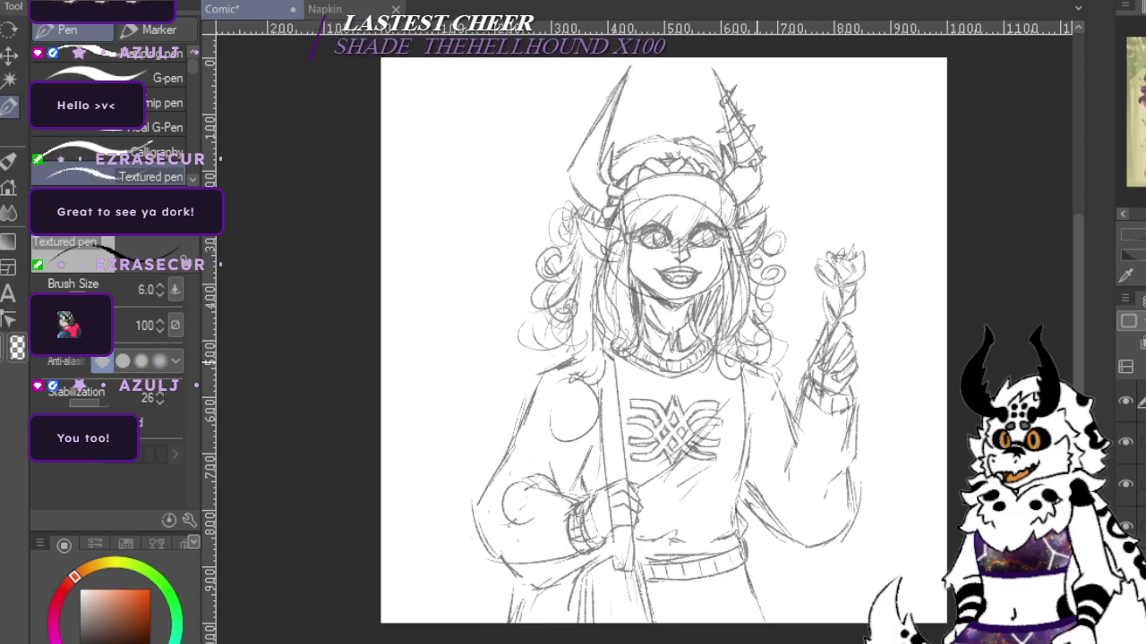
pyautogui.moveTo(773, 376); pyautogui.dragTo(798, 442)
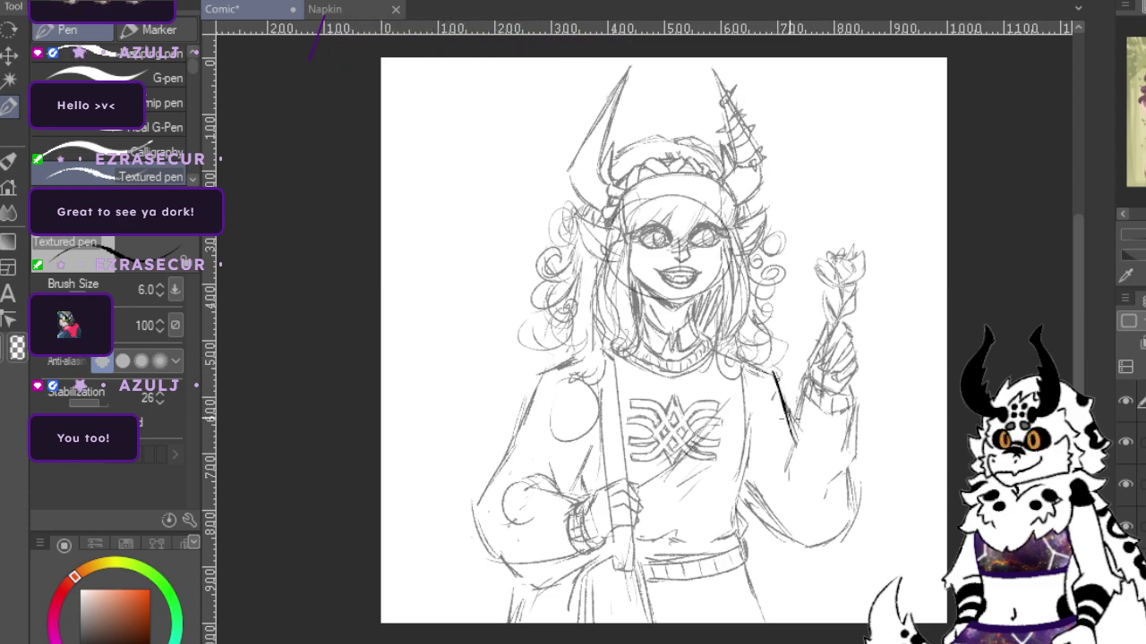
pyautogui.moveTo(773, 374); pyautogui.dragTo(749, 362)
# Ink the other arm's shoulder and bent sleeve outline, with its inner-elbow folds and cuff.
pyautogui.moveTo(535, 379); pyautogui.dragTo(498, 467)
pyautogui.hotkey('ctrl', 'z')
pyautogui.moveTo(538, 372)
pyautogui.mouseDown()
pyautogui.moveTo(526, 428)
pyautogui.moveTo(539, 380)
pyautogui.moveTo(476, 503)
pyautogui.moveTo(491, 539)
pyautogui.moveTo(542, 563)
pyautogui.mouseUp()
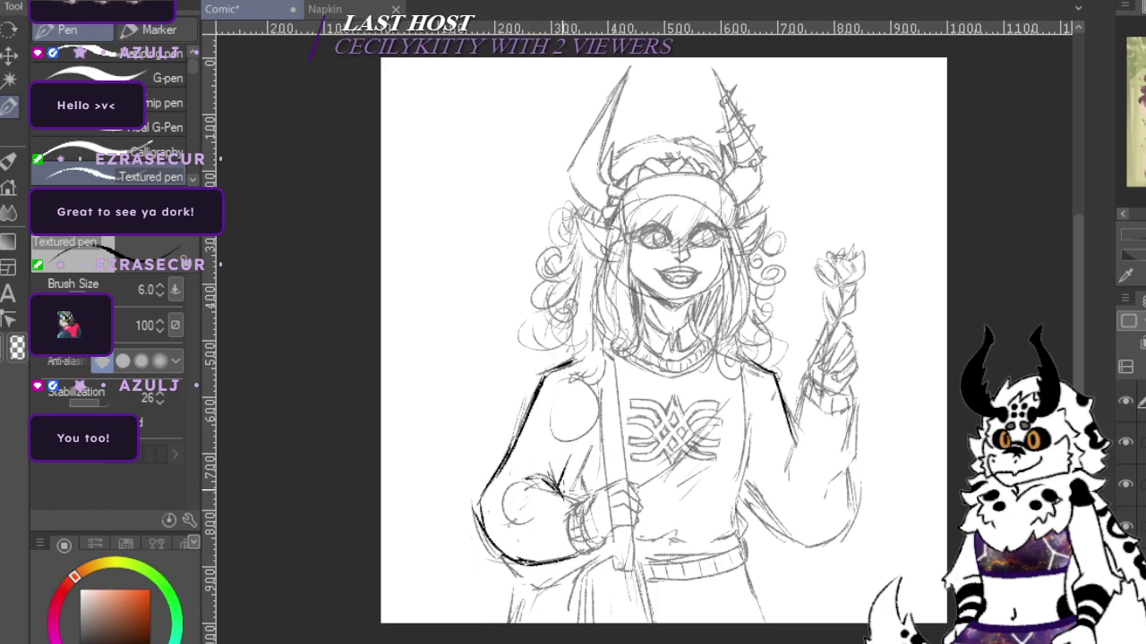
pyautogui.moveTo(557, 482); pyautogui.dragTo(566, 496)
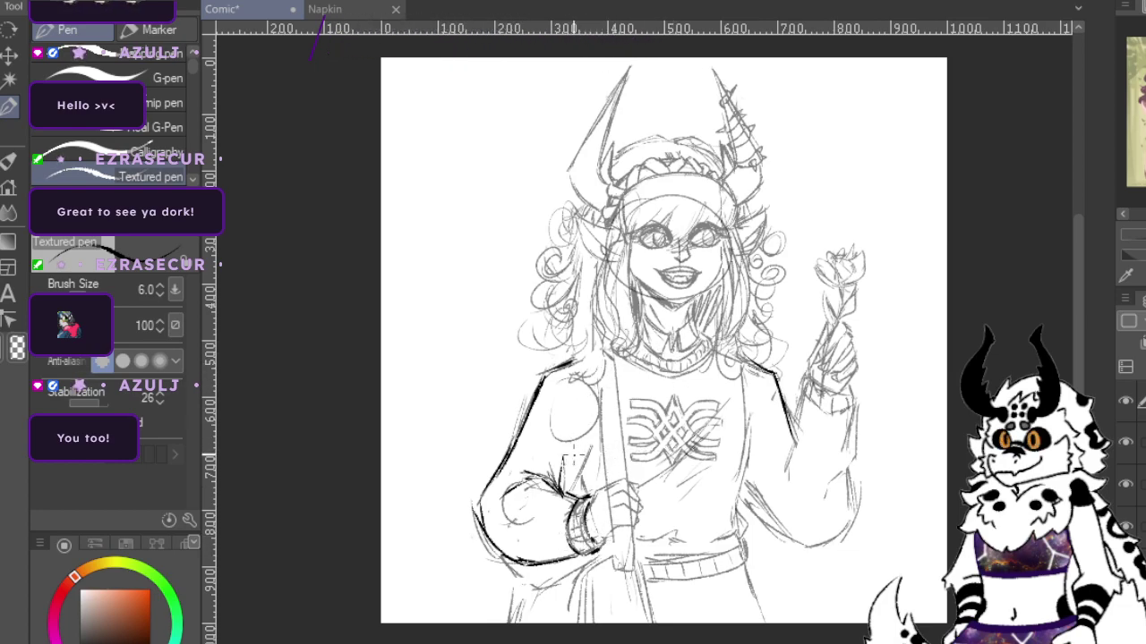
pyautogui.moveTo(563, 486); pyautogui.dragTo(591, 453)
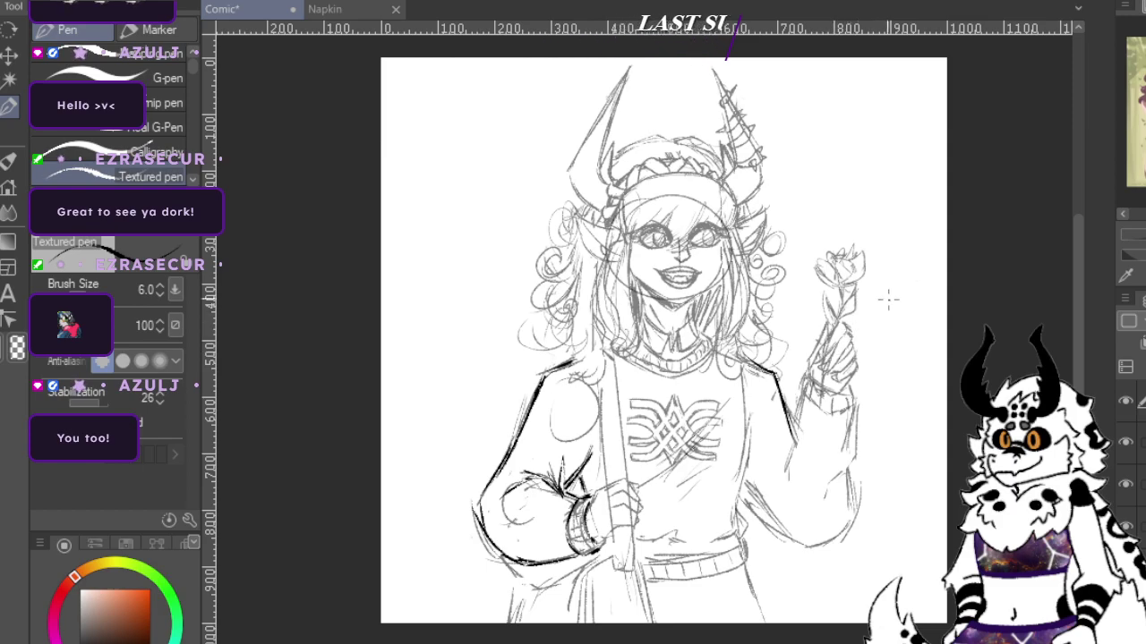
# Ink the knuckles and fingers of the gripping hand and the shirt's lower side and hem folds.
pyautogui.scroll(-2, 775, 518)
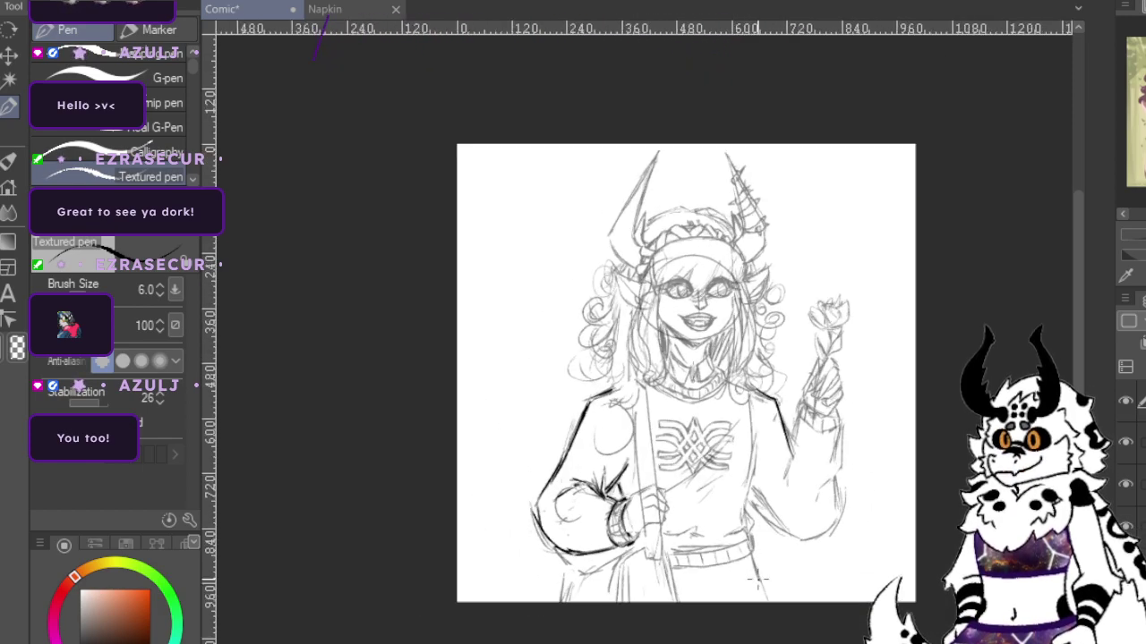
pyautogui.scroll(3, 755, 573)
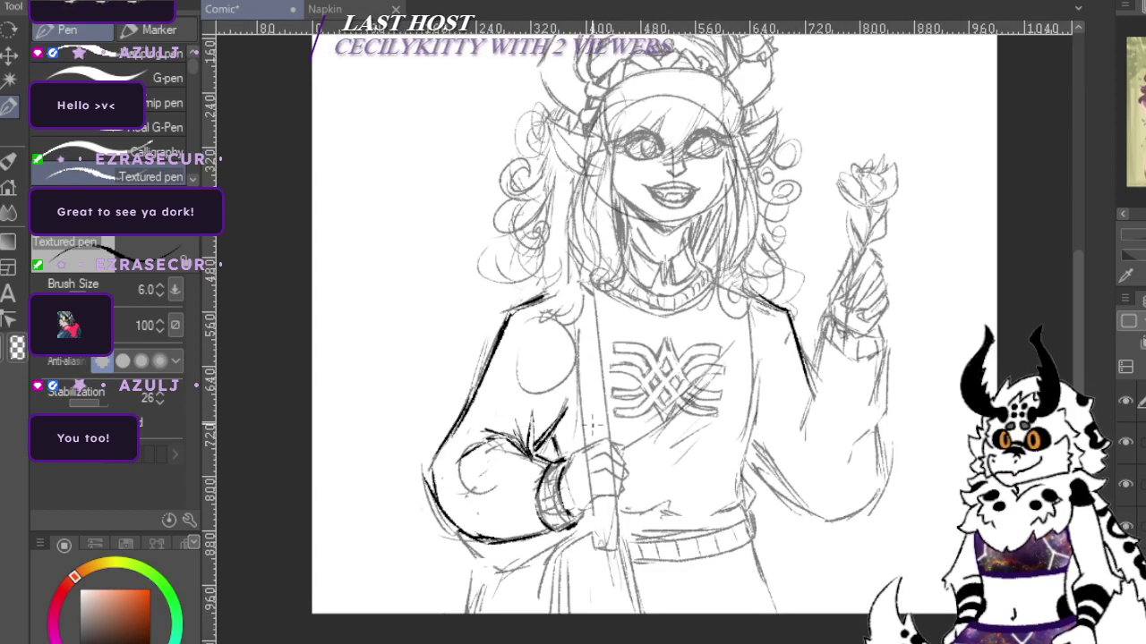
pyautogui.moveTo(563, 473)
pyautogui.mouseDown()
pyautogui.moveTo(573, 450)
pyautogui.moveTo(619, 450)
pyautogui.mouseUp()
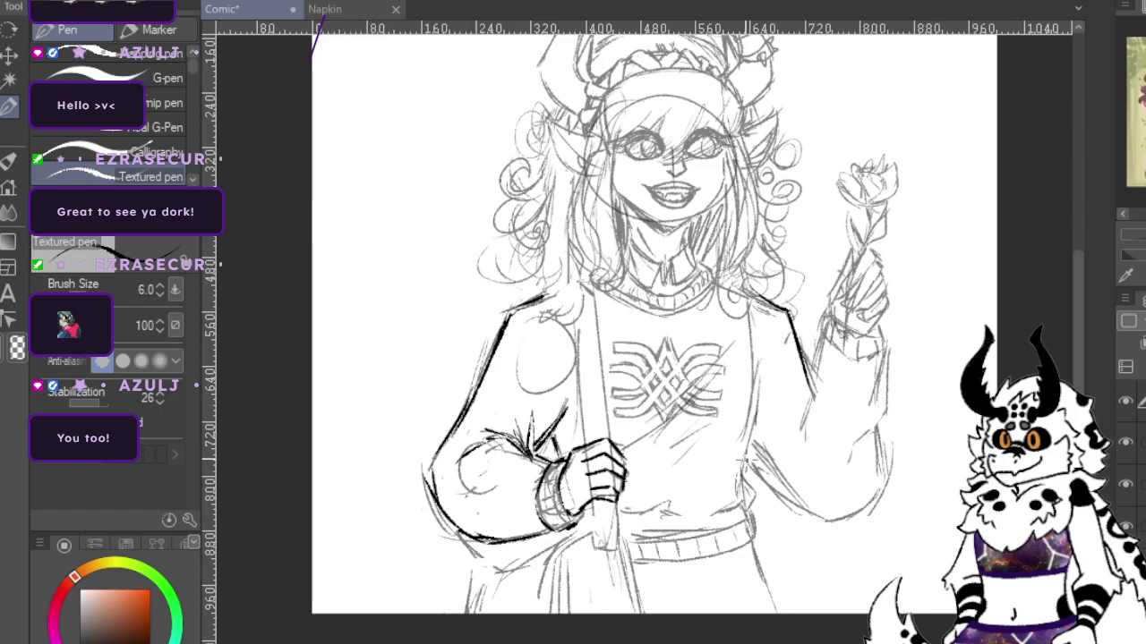
pyautogui.moveTo(748, 451); pyautogui.dragTo(745, 508)
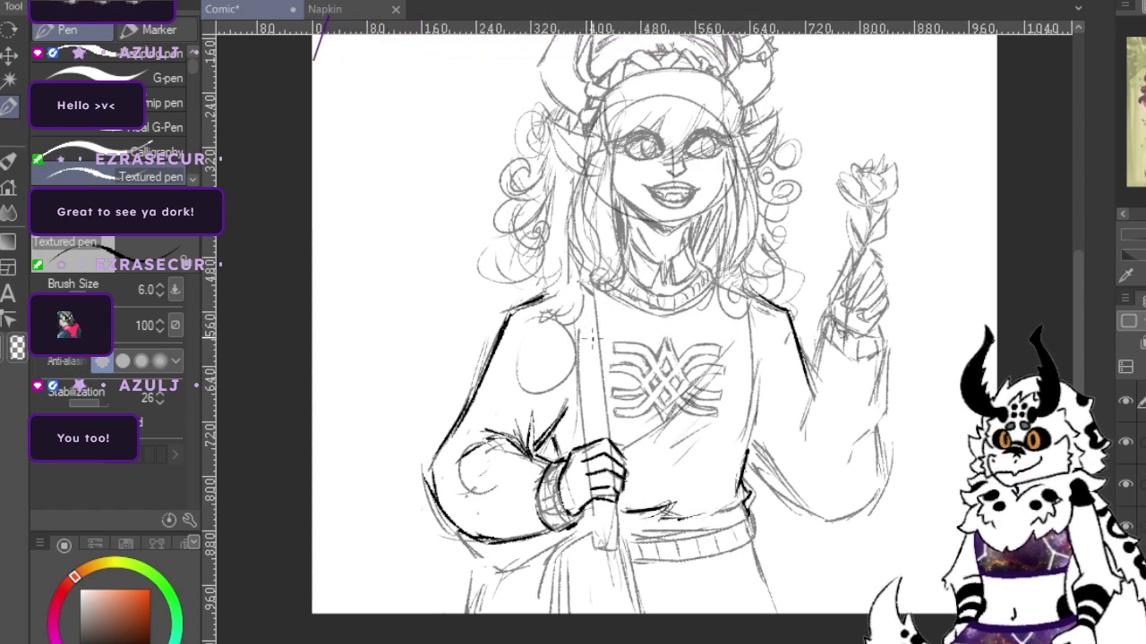
# Ink the long strap and the drapery below the bent sleeve, plus the shirt's side and the raised arm's sleeve and cuff.
pyautogui.moveTo(571, 329); pyautogui.dragTo(584, 440)
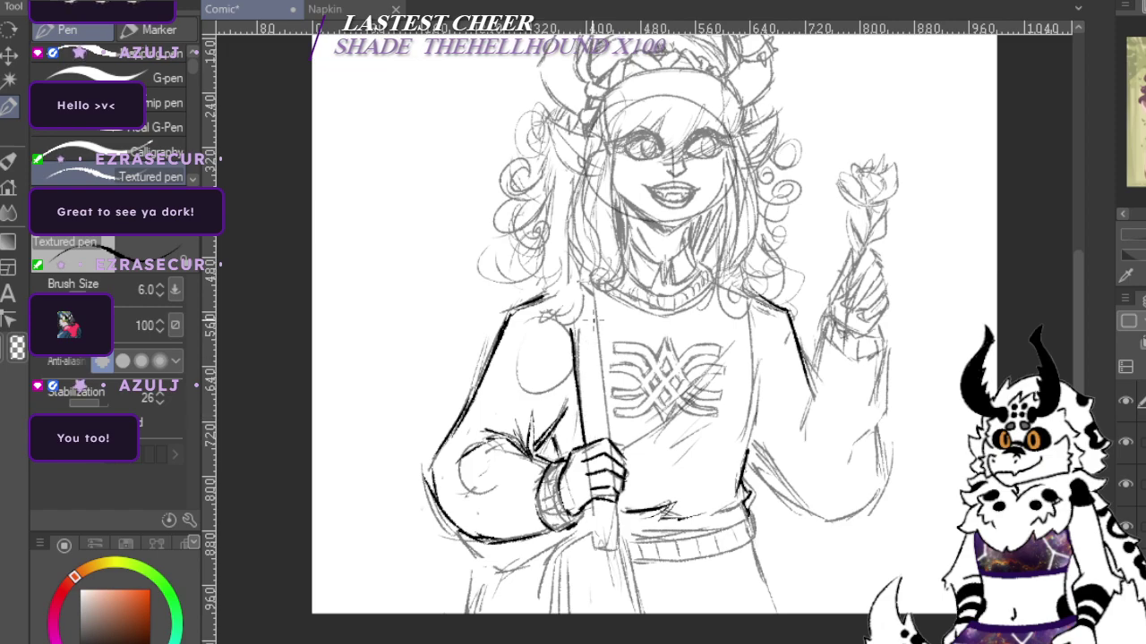
pyautogui.moveTo(593, 509)
pyautogui.mouseDown()
pyautogui.moveTo(600, 559)
pyautogui.moveTo(618, 560)
pyautogui.mouseUp()
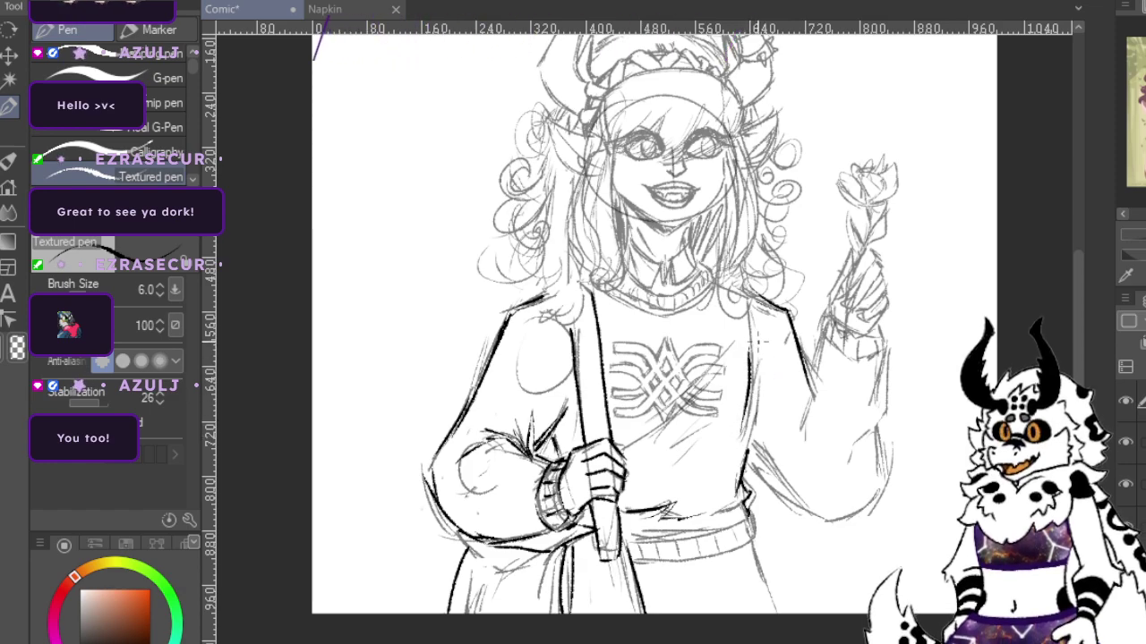
pyautogui.moveTo(752, 354); pyautogui.dragTo(748, 443)
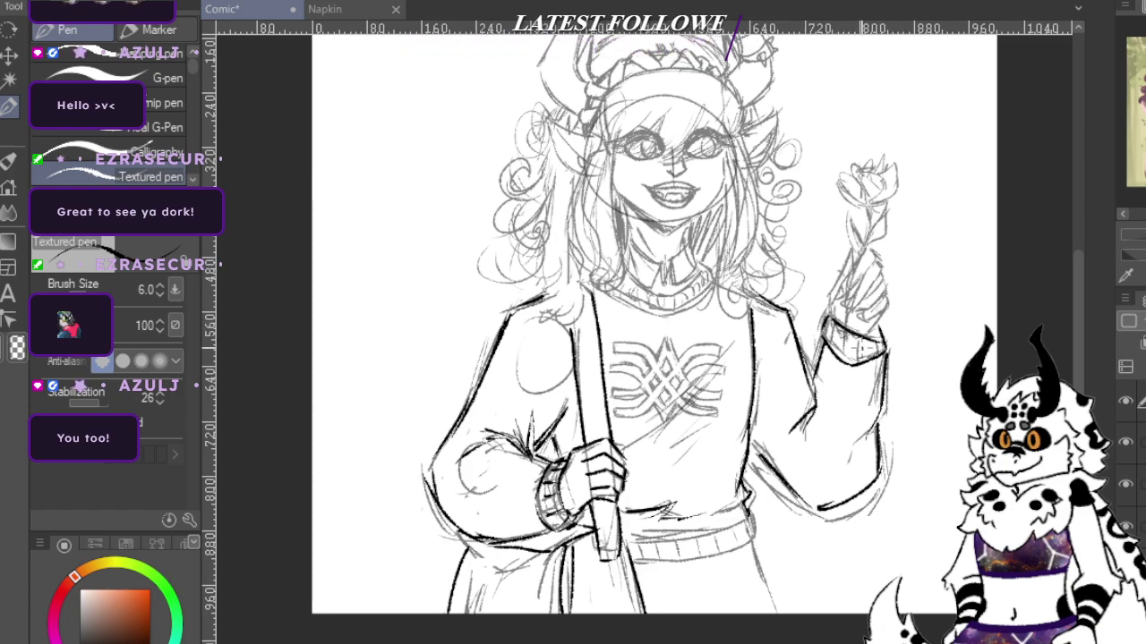
# Ink the outer contour of the flower-holding hand from the stem down to the cuff.
pyautogui.scroll(2, 936, 212)
pyautogui.scroll(-3, 936, 212)
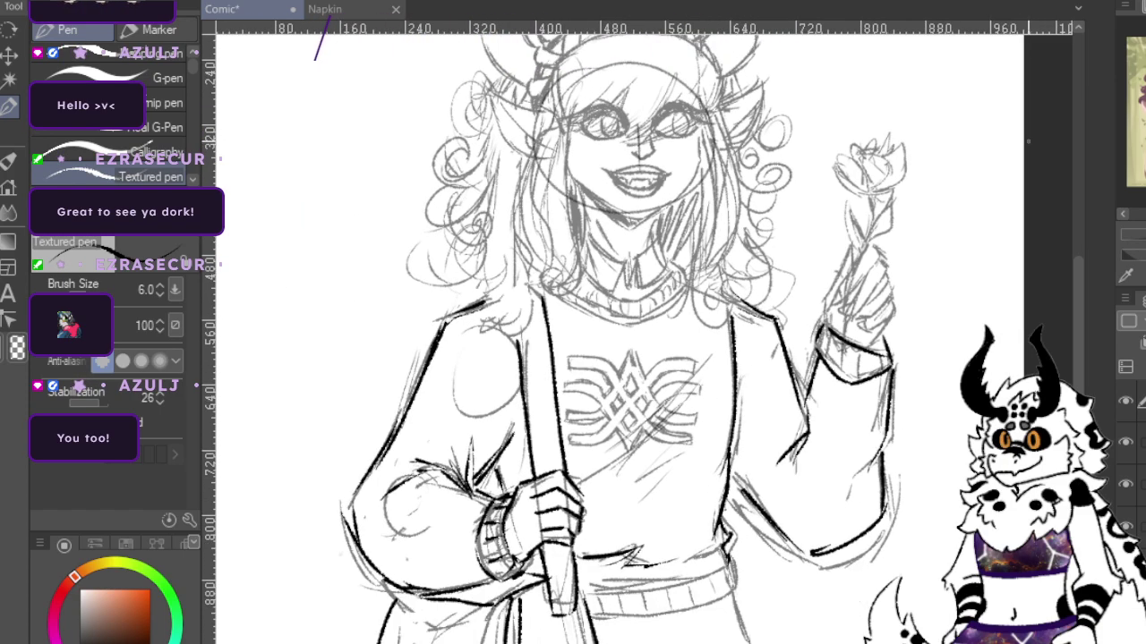
pyautogui.moveTo(1081, 290); pyautogui.dragTo(1079, 234)
pyautogui.moveTo(845, 640); pyautogui.dragTo(1029, 641)
pyautogui.scroll(2, 733, 340)
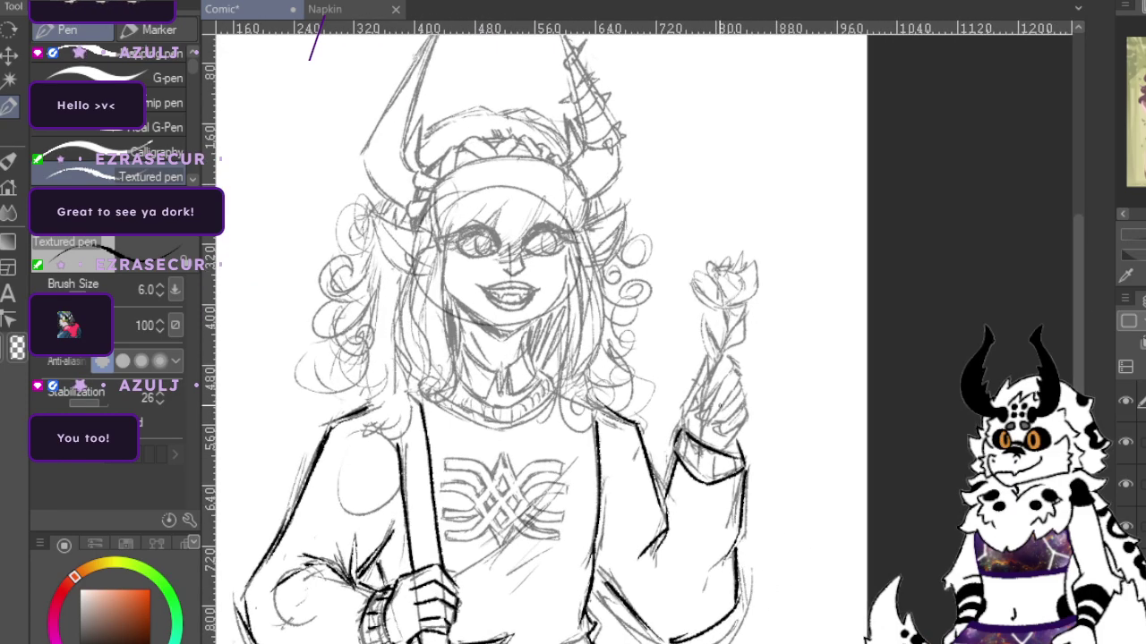
pyautogui.scroll(2, 762, 416)
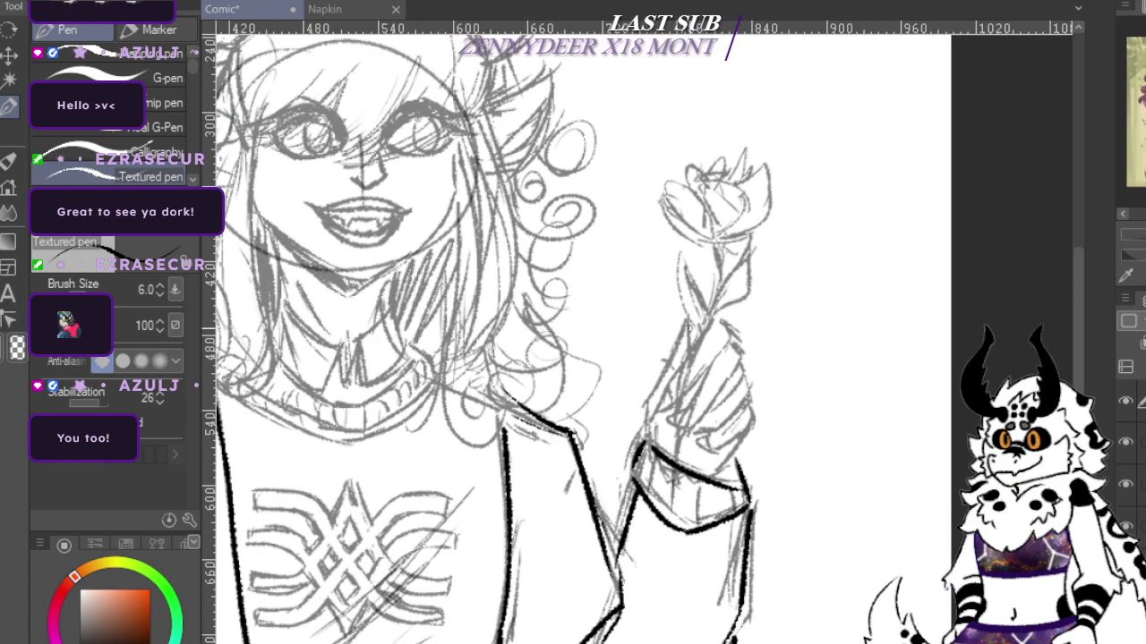
pyautogui.moveTo(682, 334); pyautogui.dragTo(661, 382)
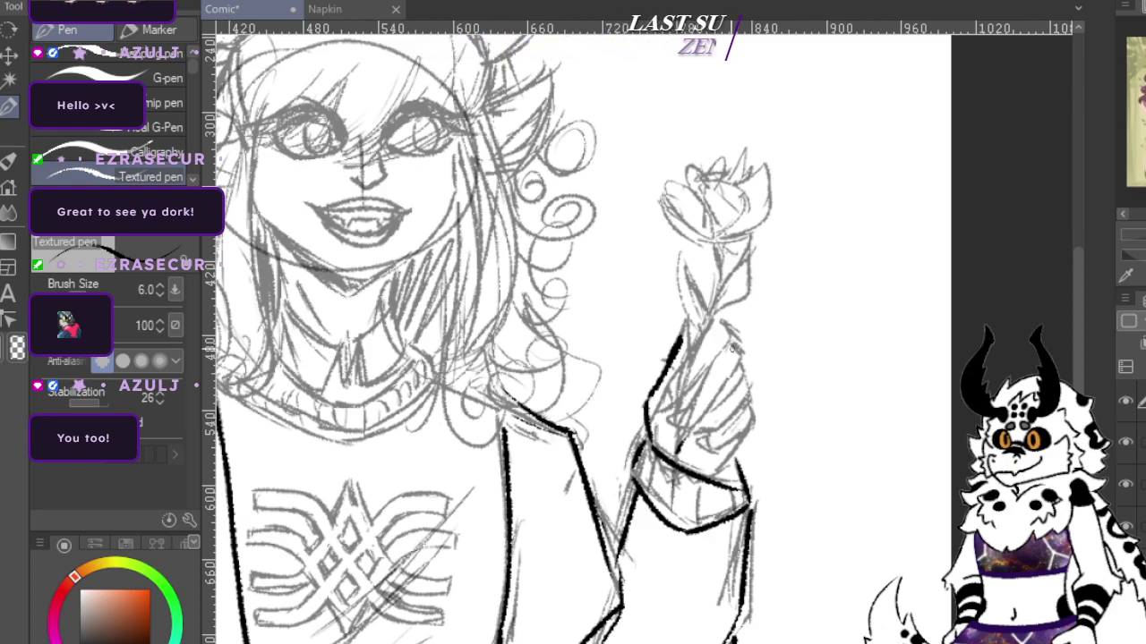
# Ink the fingers curled around the flower stem, undoing and redrawing the misplaced strokes.
pyautogui.moveTo(711, 380)
pyautogui.mouseDown()
pyautogui.moveTo(680, 409)
pyautogui.moveTo(672, 403)
pyautogui.moveTo(710, 333)
pyautogui.mouseUp()
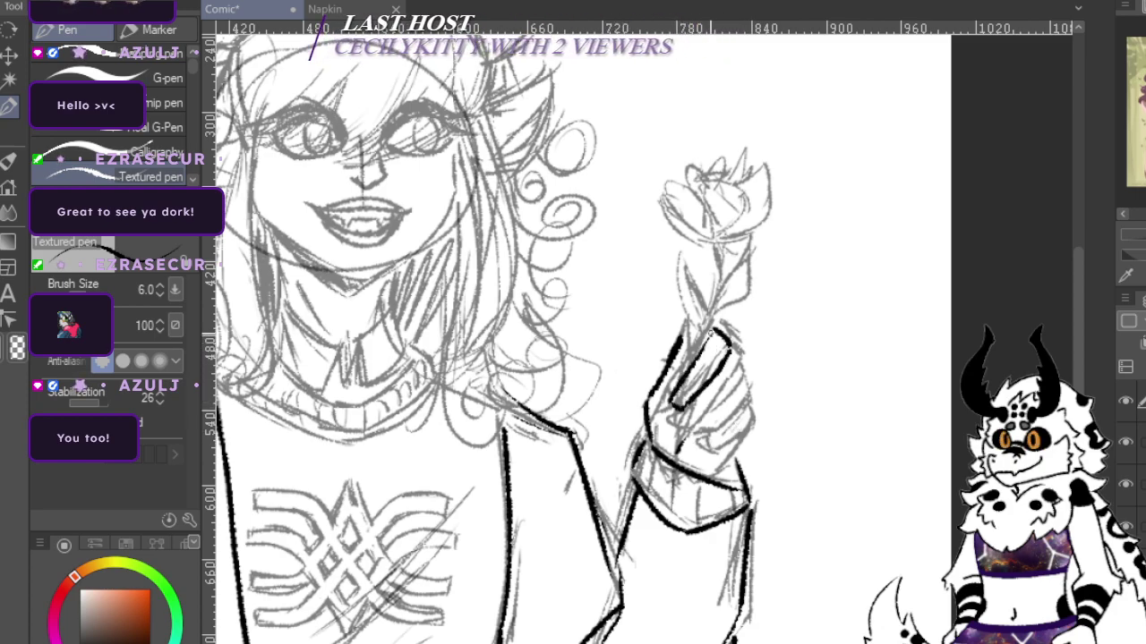
pyautogui.hotkey('ctrl', 'z')
pyautogui.moveTo(667, 402); pyautogui.dragTo(729, 344)
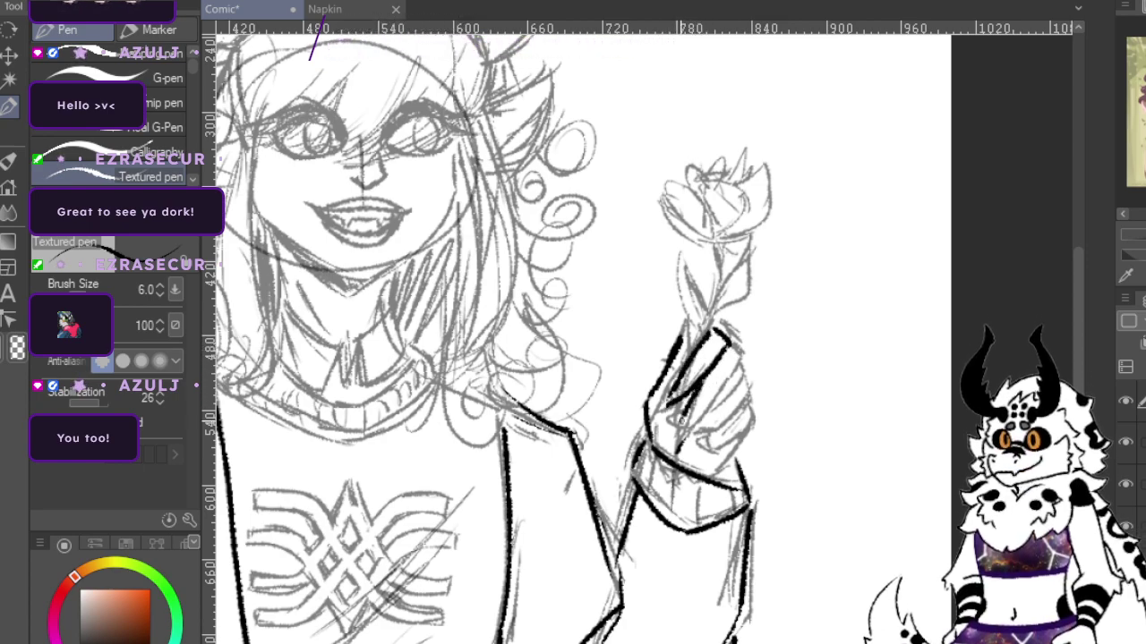
pyautogui.hotkey('ctrl', 'z')
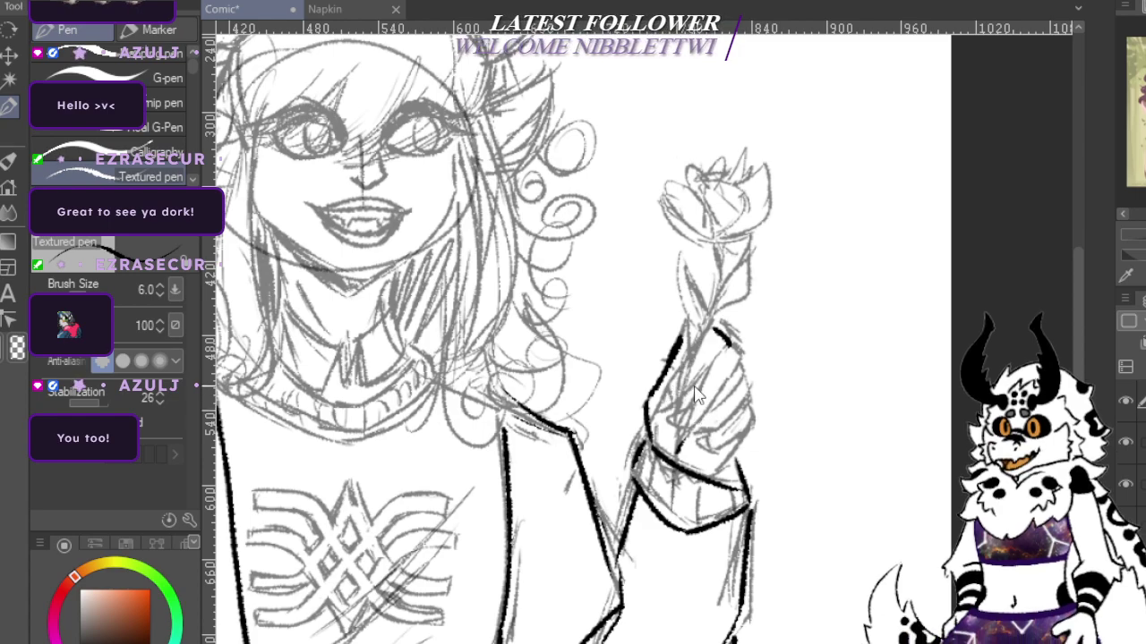
pyautogui.moveTo(719, 329); pyautogui.dragTo(706, 347)
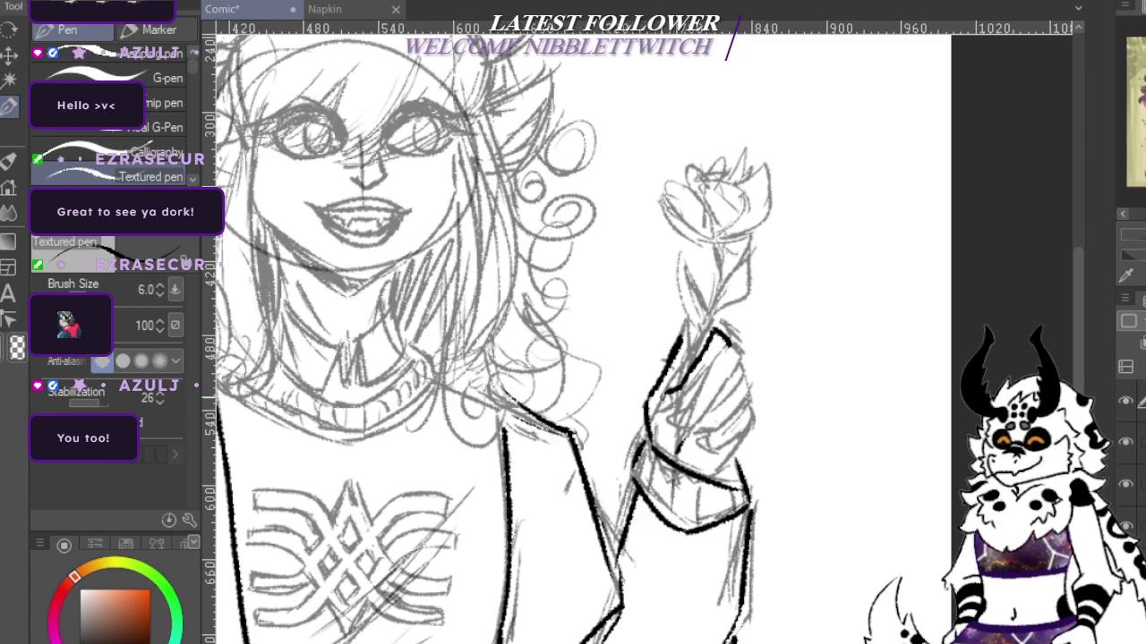
pyautogui.moveTo(698, 399); pyautogui.dragTo(708, 389)
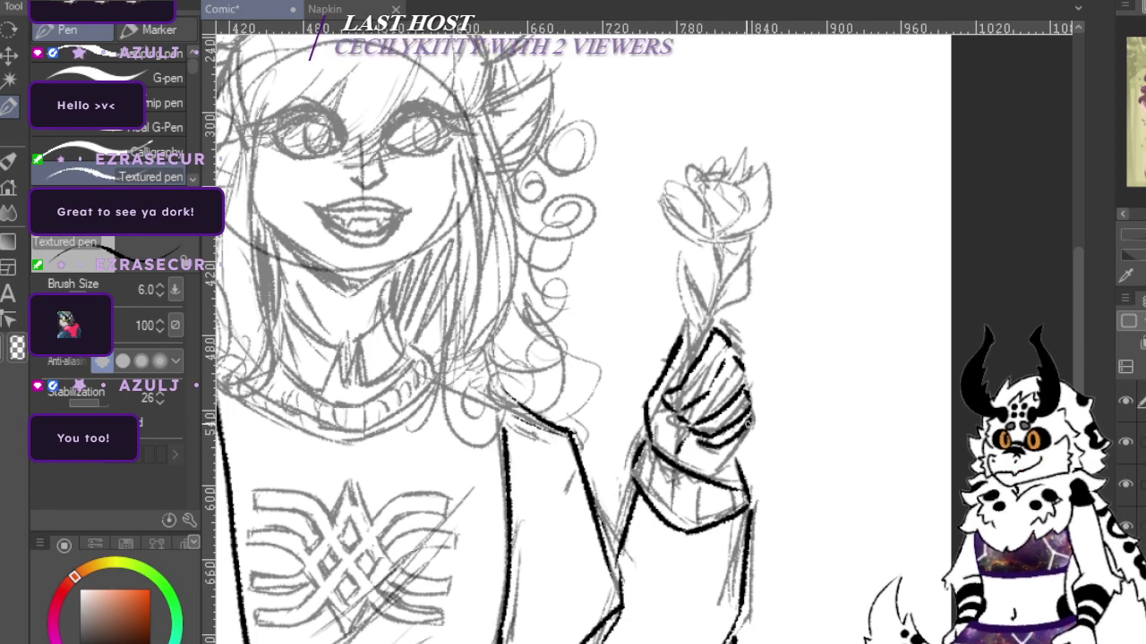
pyautogui.hotkey('ctrl', 'z')
pyautogui.hotkey('ctrl', 'z')
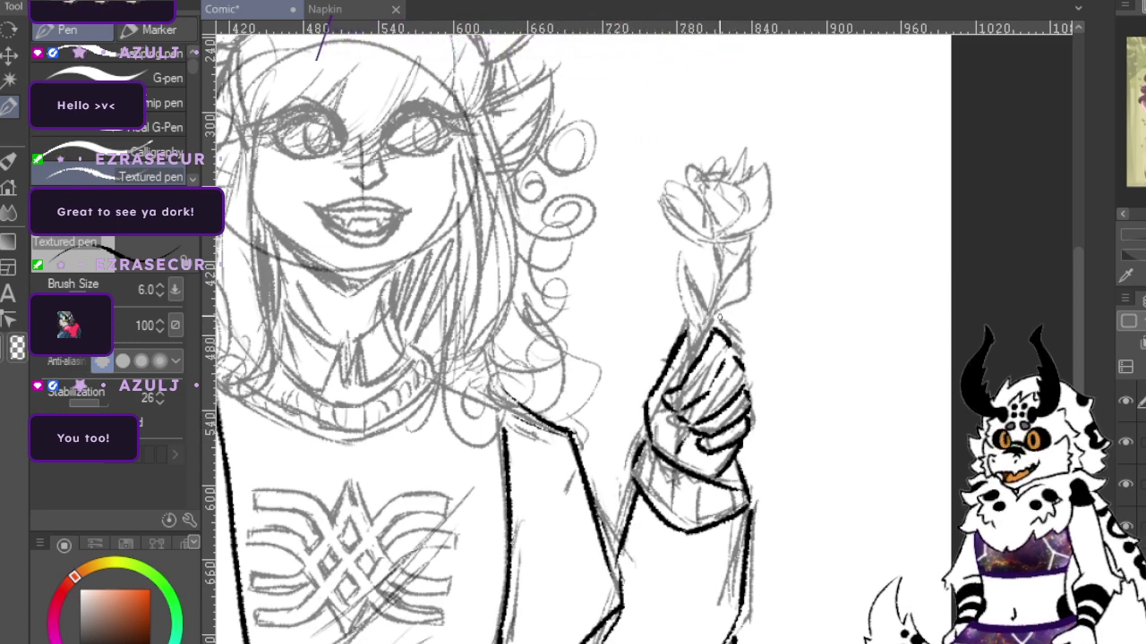
# Ink the flower with layered pointed petals, a curved stem running into the hand and leaves on both sides.
pyautogui.moveTo(688, 191); pyautogui.dragTo(675, 172)
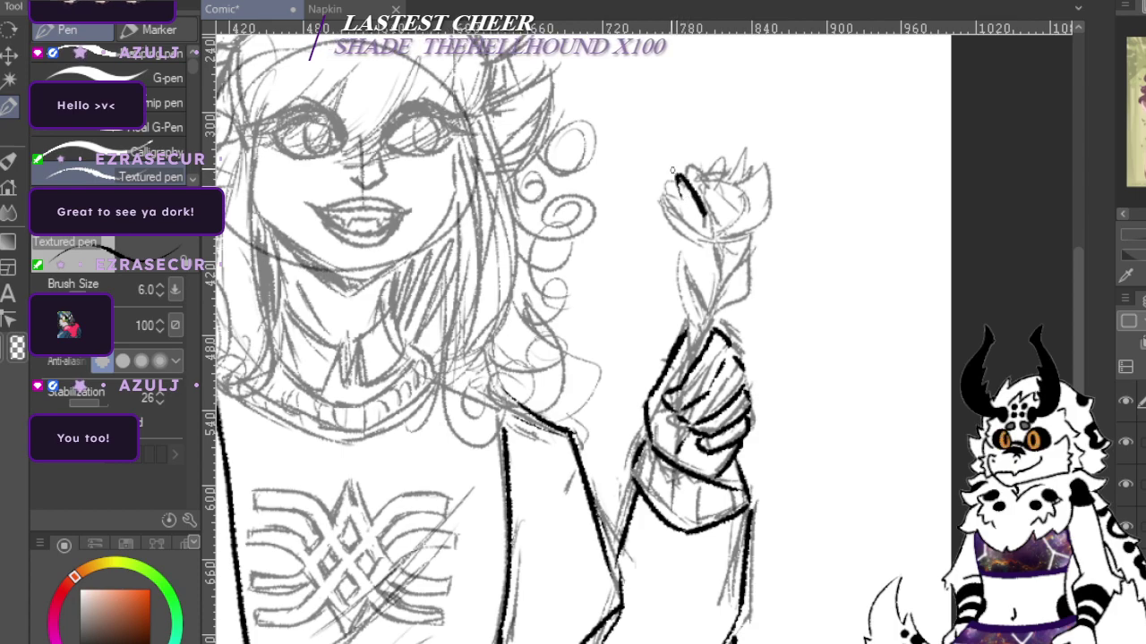
pyautogui.moveTo(759, 205)
pyautogui.mouseDown()
pyautogui.moveTo(733, 226)
pyautogui.moveTo(666, 232)
pyautogui.moveTo(762, 234)
pyautogui.mouseUp()
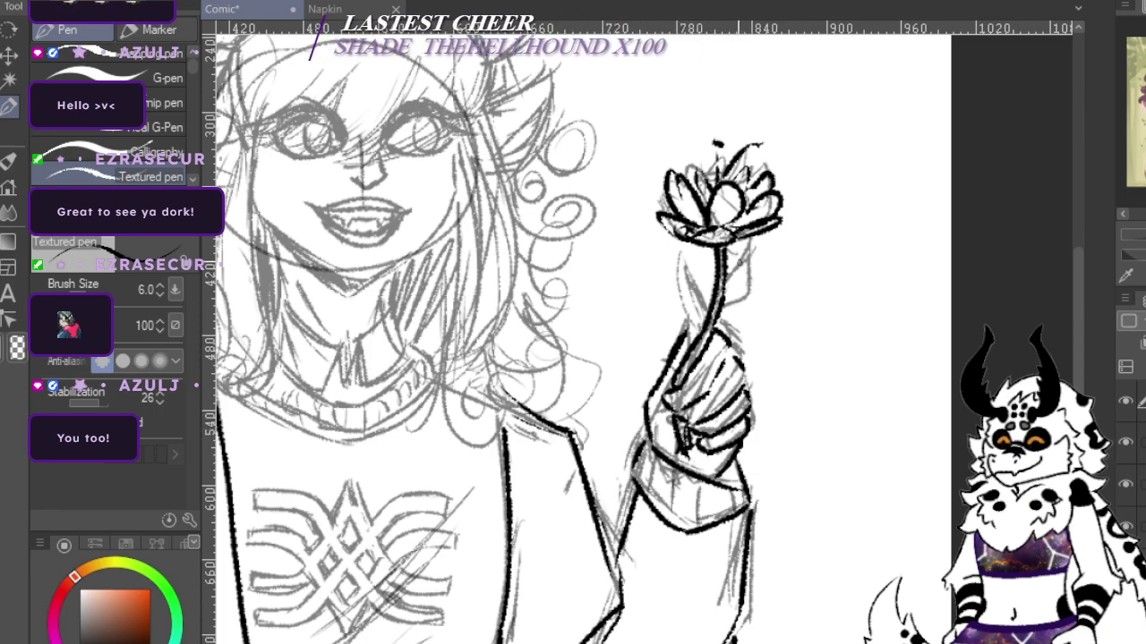
pyautogui.moveTo(750, 258); pyautogui.dragTo(755, 315)
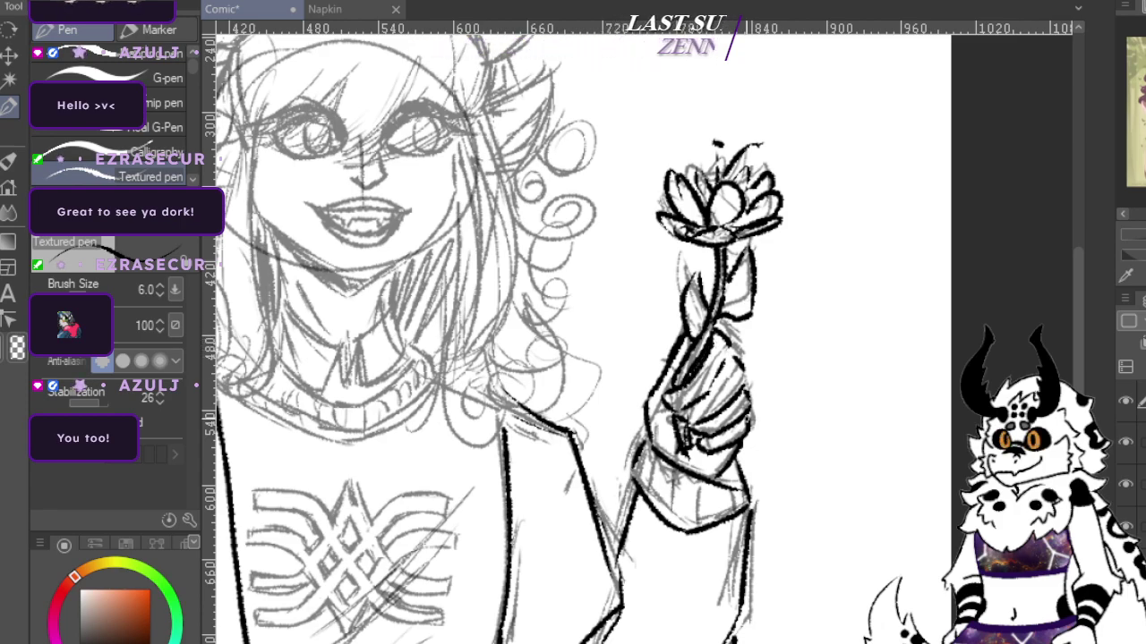
# Add fold lines at the inner elbow and along the lower sleeve of the raised arm.
pyautogui.scroll(-2, 679, 439)
pyautogui.scroll(-3, 805, 617)
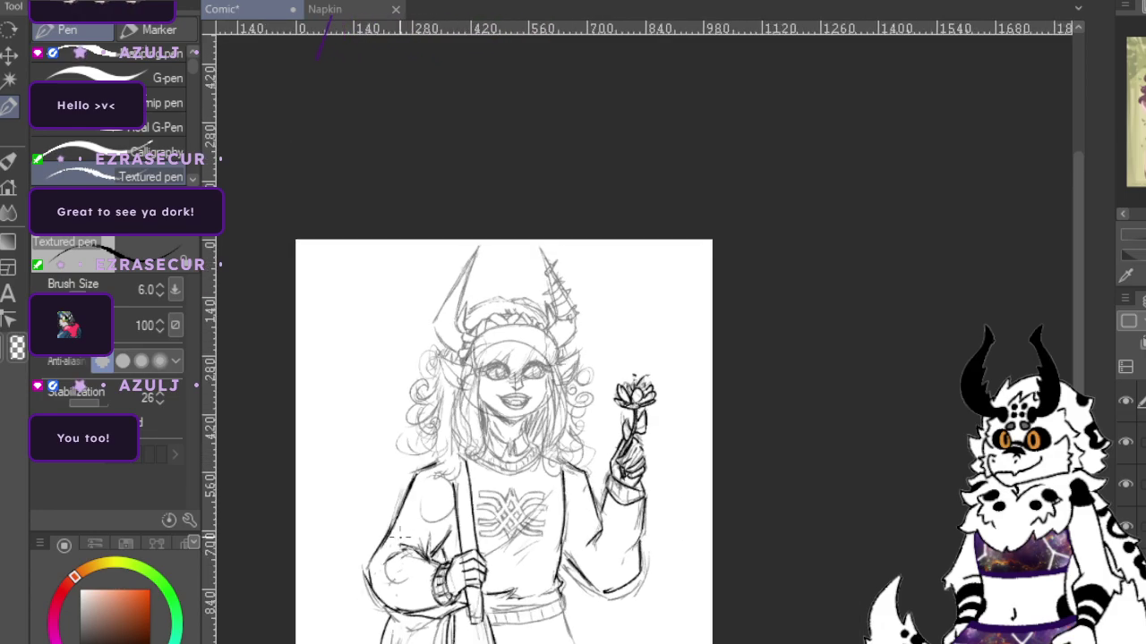
pyautogui.scroll(-1, 348, 590)
pyautogui.scroll(4, 347, 588)
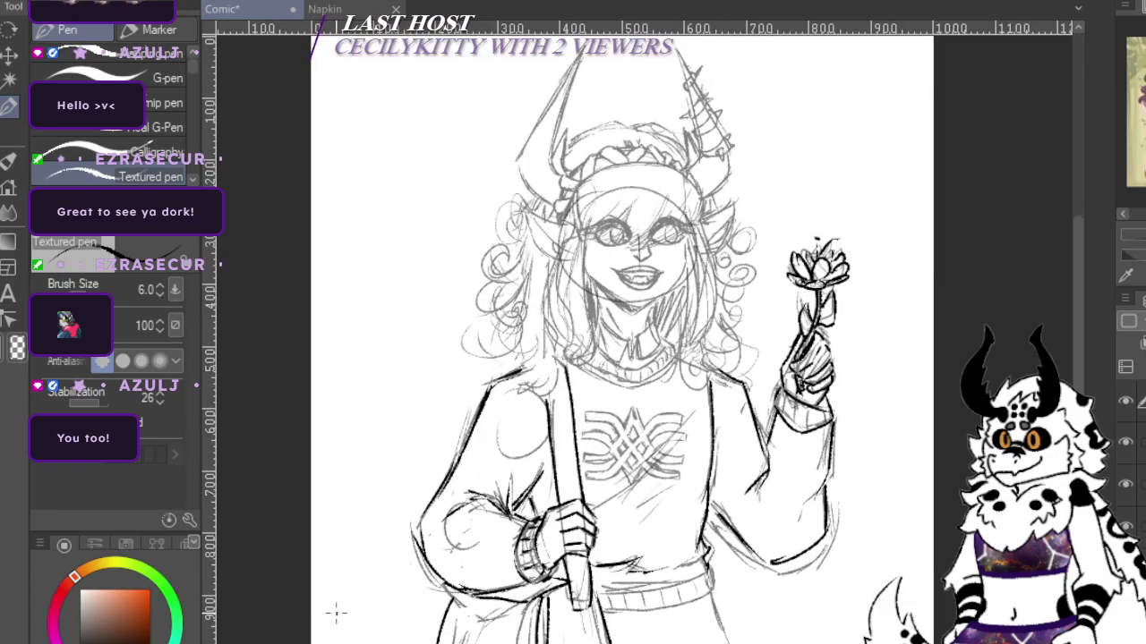
pyautogui.scroll(2, 782, 537)
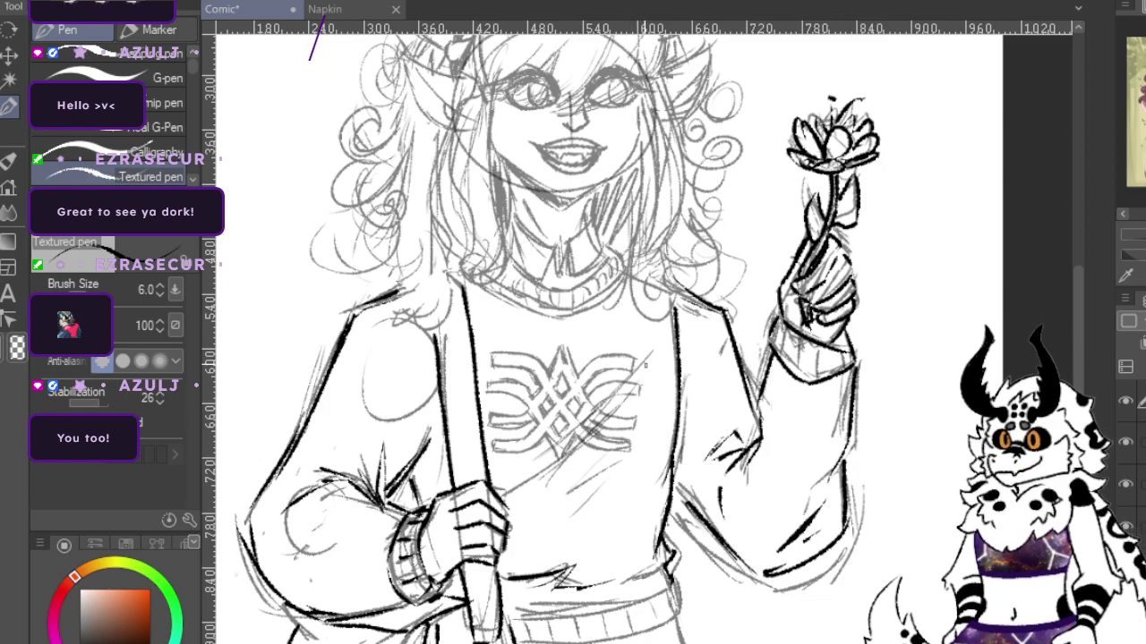
# Ink the shirt's waistband with its vertical ribs and the garment's side edge running down below it.
pyautogui.scroll(-2, 498, 388)
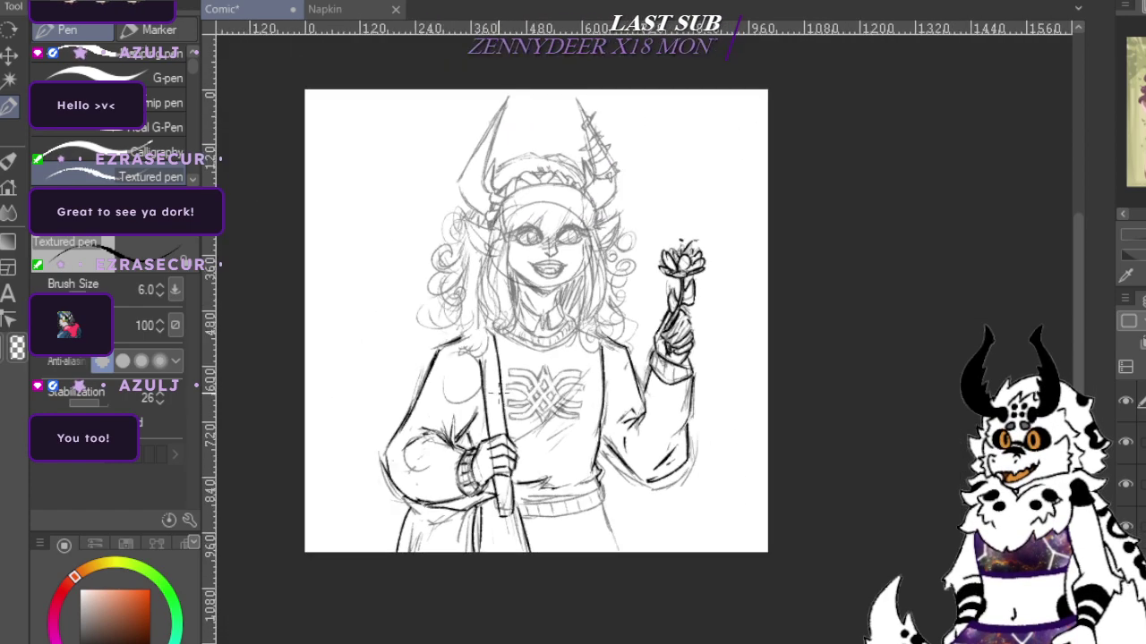
pyautogui.scroll(6, 527, 333)
pyautogui.scroll(-7, 569, 444)
pyautogui.scroll(2, 568, 598)
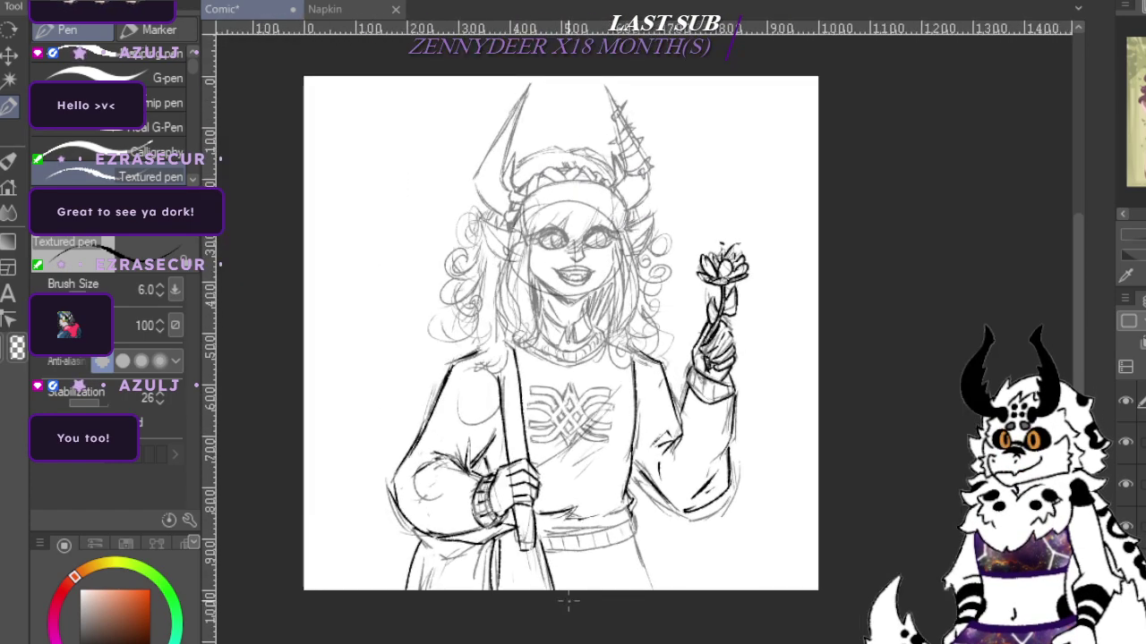
pyautogui.scroll(3, 569, 602)
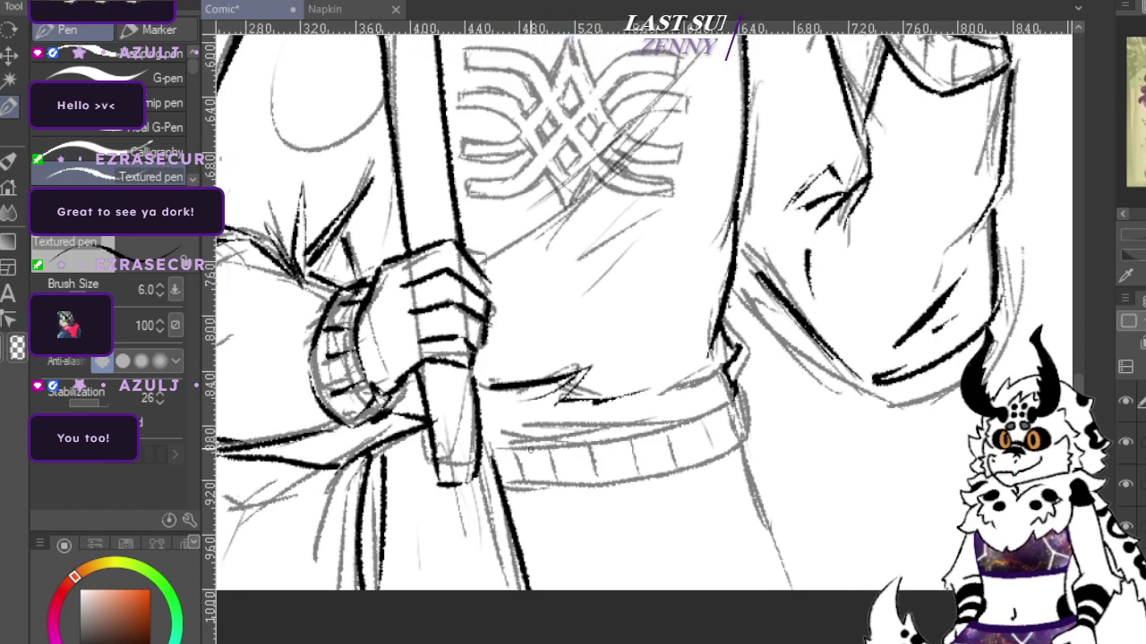
pyautogui.moveTo(504, 439)
pyautogui.mouseDown()
pyautogui.moveTo(601, 437)
pyautogui.moveTo(739, 401)
pyautogui.mouseUp()
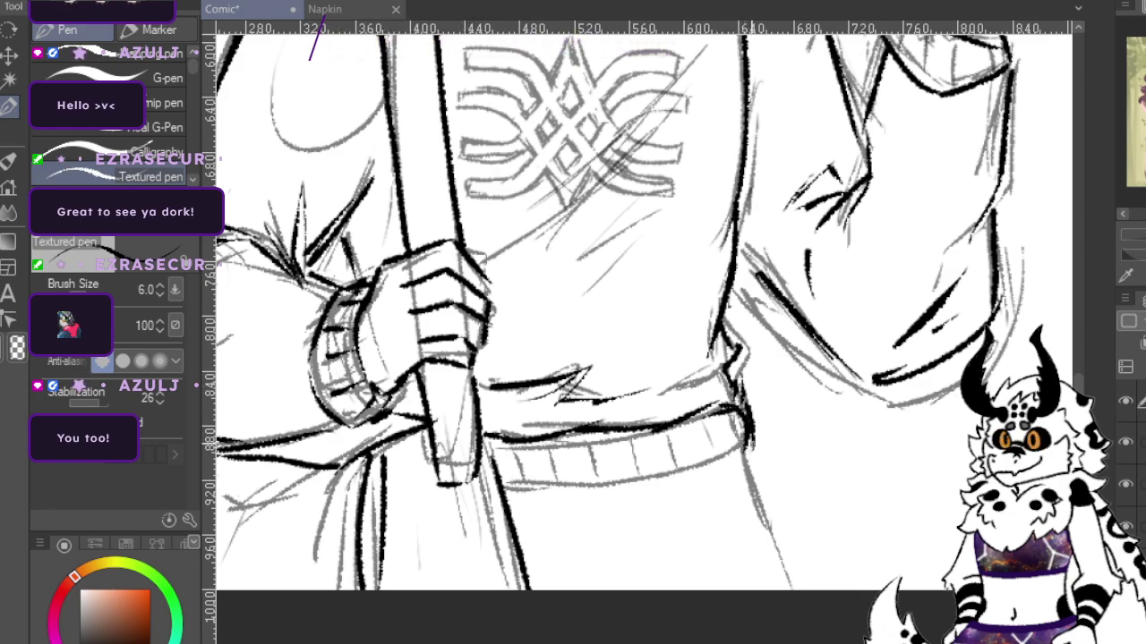
pyautogui.moveTo(732, 456); pyautogui.dragTo(587, 492)
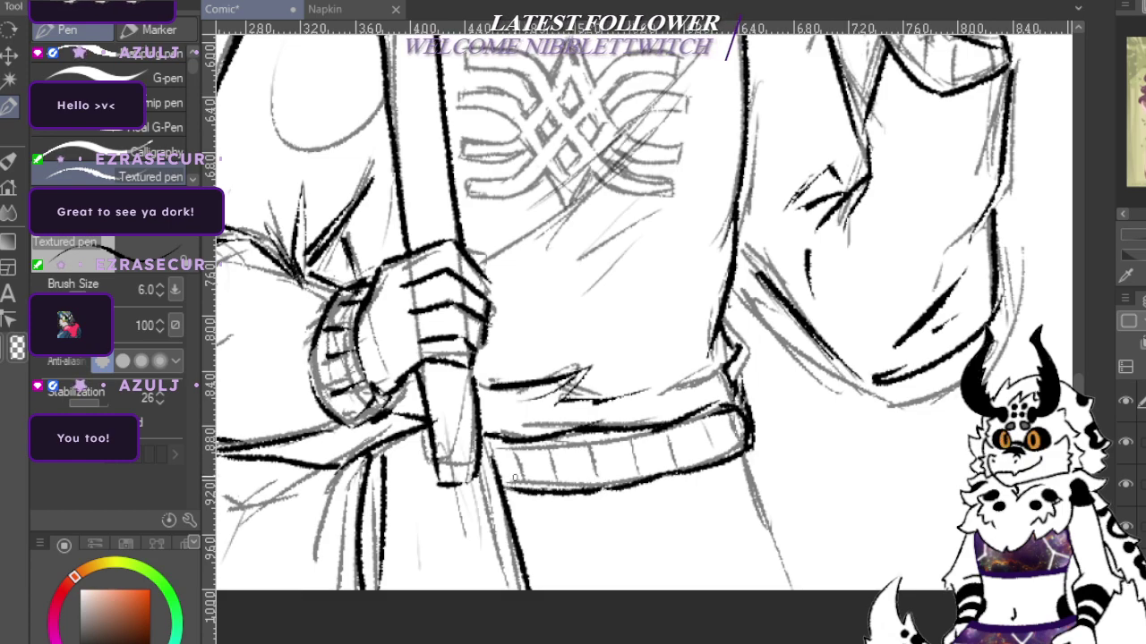
pyautogui.moveTo(522, 447)
pyautogui.mouseDown()
pyautogui.moveTo(531, 489)
pyautogui.moveTo(568, 487)
pyautogui.mouseUp()
pyautogui.moveTo(588, 439); pyautogui.dragTo(606, 490)
pyautogui.moveTo(670, 437); pyautogui.dragTo(674, 473)
pyautogui.moveTo(713, 410)
pyautogui.mouseDown()
pyautogui.moveTo(717, 471)
pyautogui.moveTo(779, 537)
pyautogui.mouseUp()
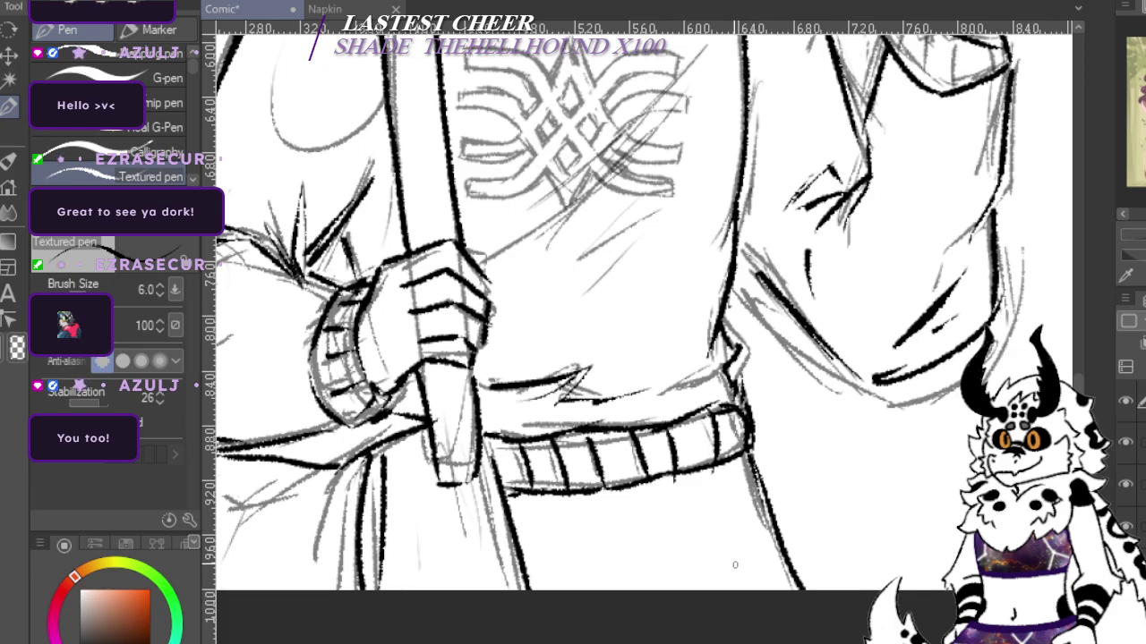
pyautogui.scroll(-5, 819, 586)
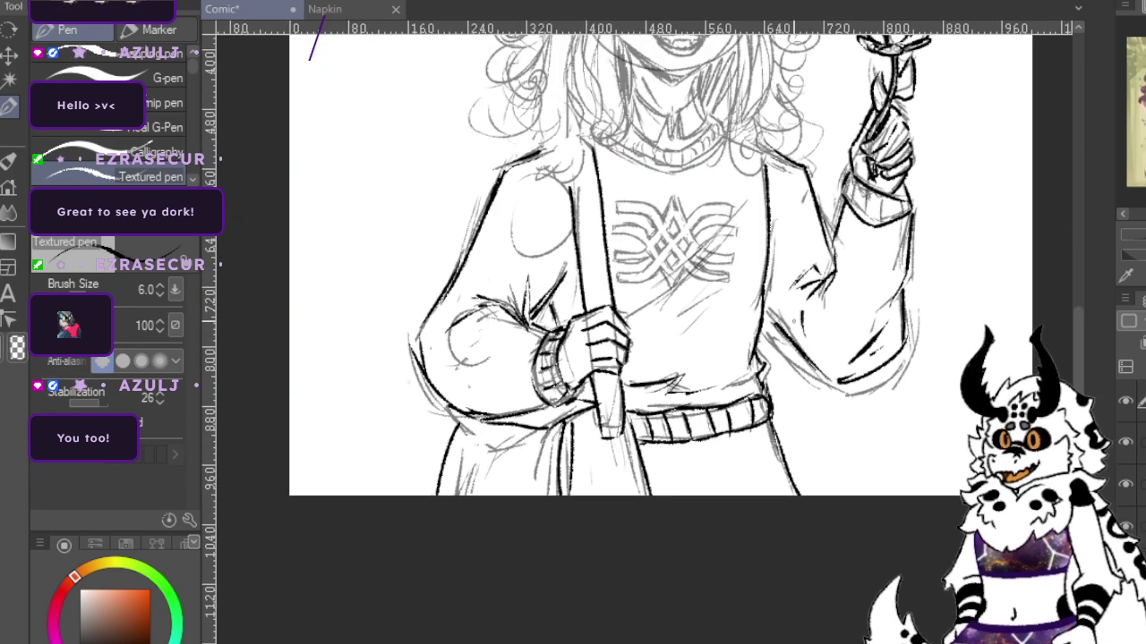
# Ink the nose and the open smiling mouth, reducing the brush size to 4 for the inner lip line and teeth.
pyautogui.scroll(-3, 819, 586)
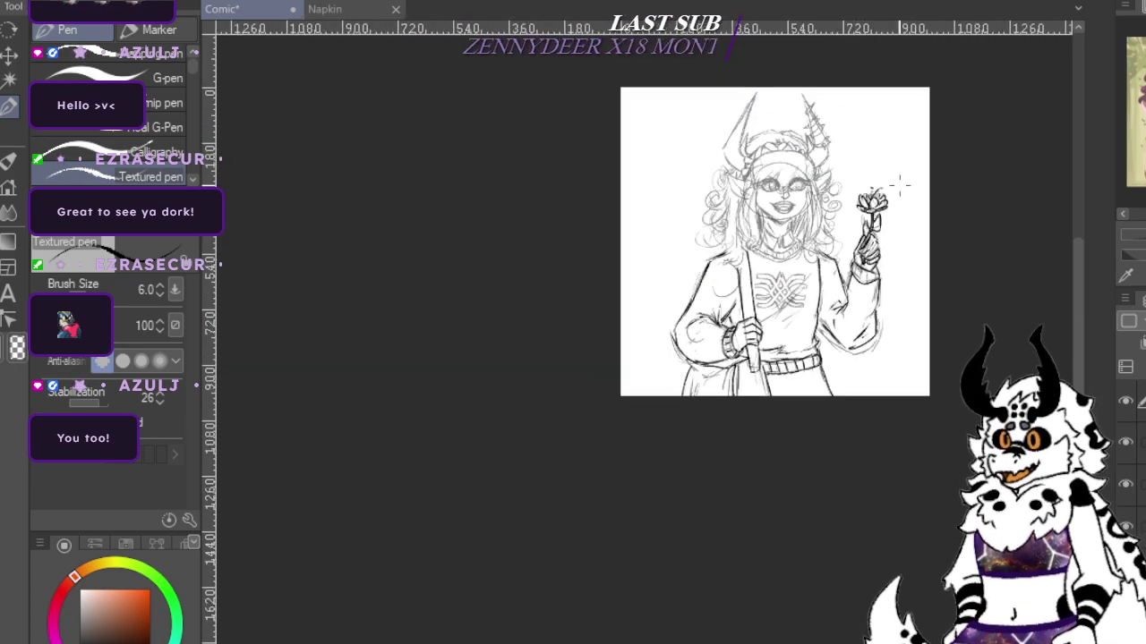
pyautogui.scroll(6, 860, 131)
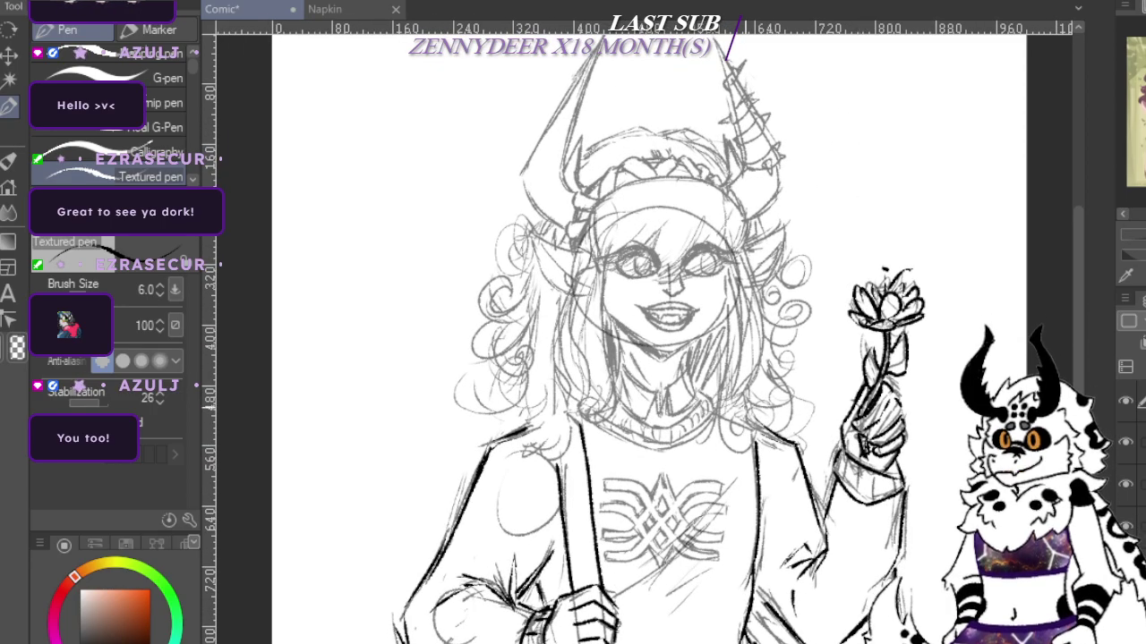
pyautogui.scroll(-3, 752, 175)
pyautogui.scroll(5, 750, 175)
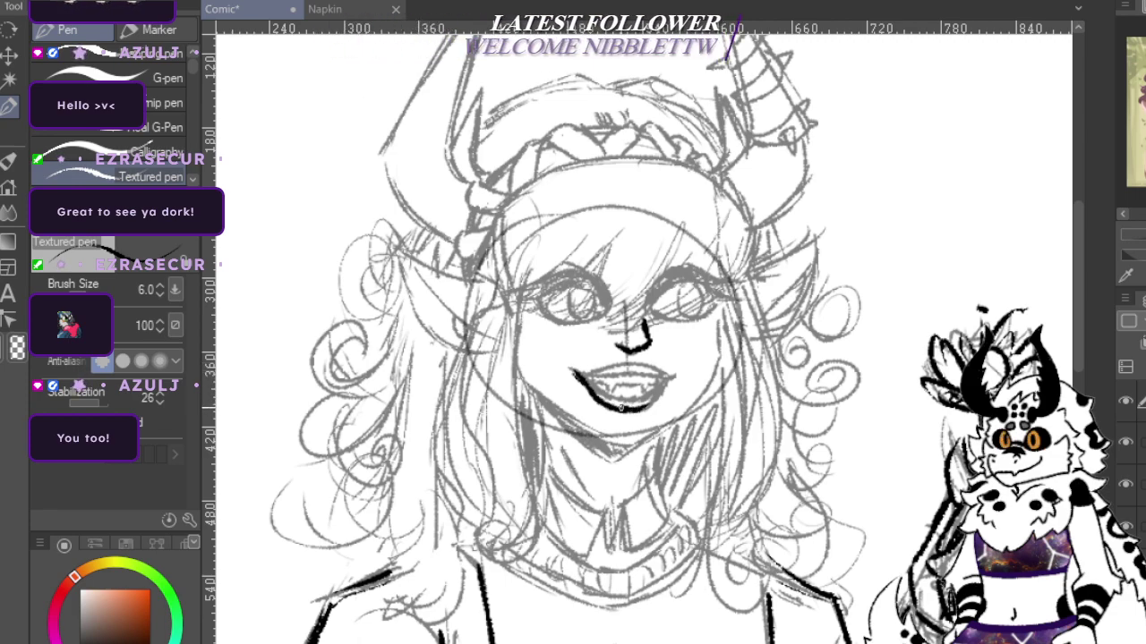
pyautogui.hotkey('ctrl', 'z')
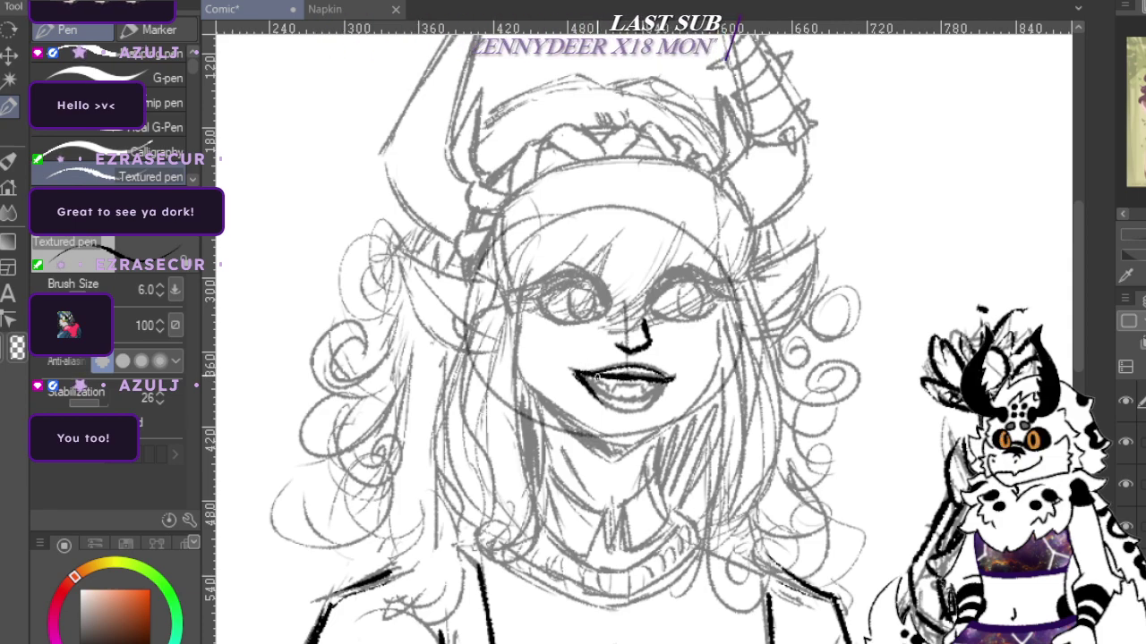
pyautogui.moveTo(669, 382); pyautogui.dragTo(632, 378)
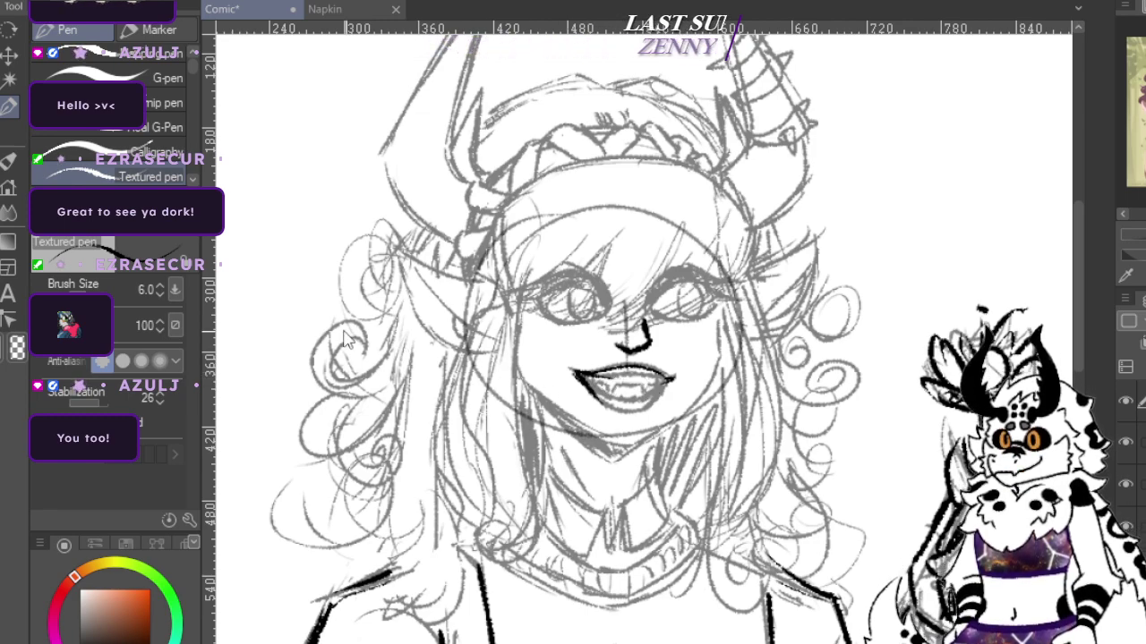
pyautogui.click(158, 293)
pyautogui.click(159, 293)
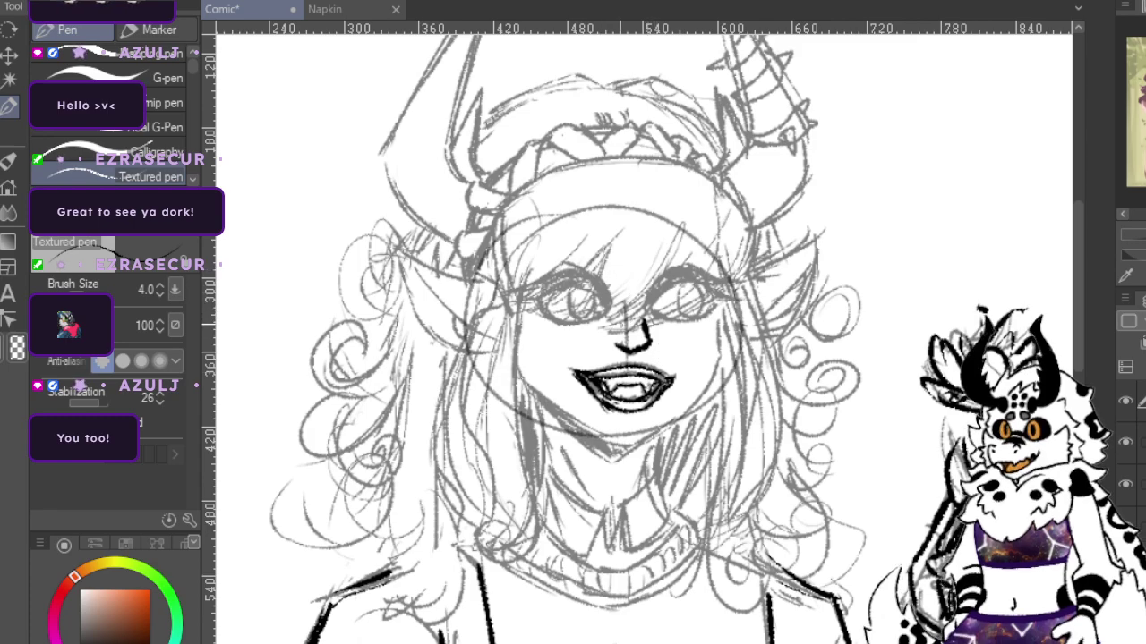
# Set the brush size to 6 and ink the eye nearer the flower with a thick filled upper lash line, winged lashes and lower lid.
pyautogui.scroll(3, 636, 253)
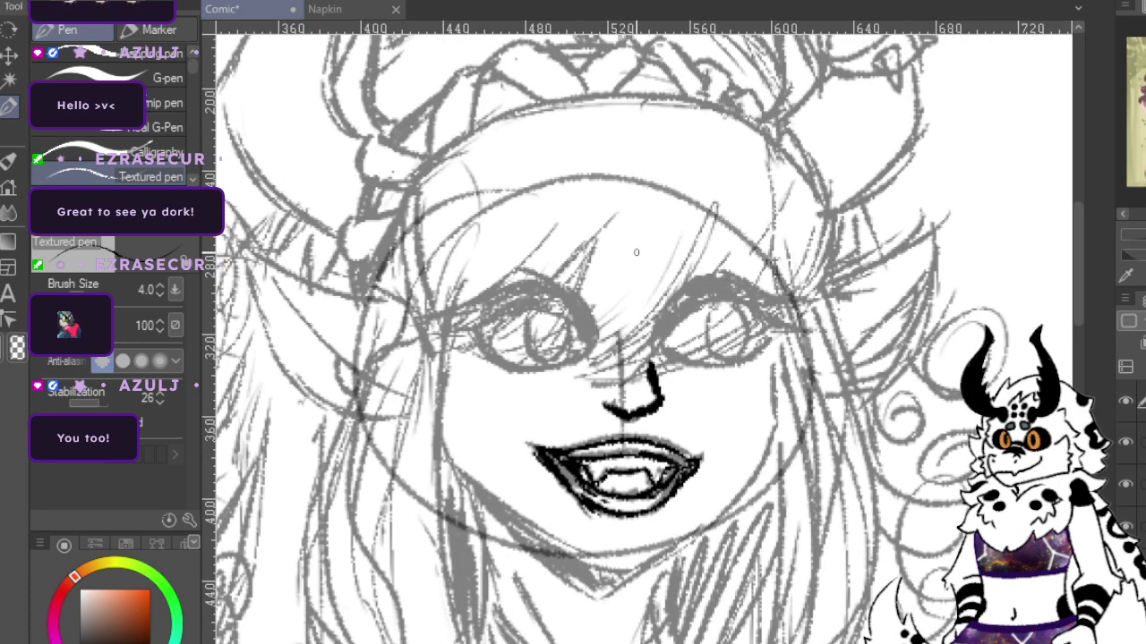
pyautogui.click(158, 284)
pyautogui.click(158, 284)
pyautogui.click(159, 284)
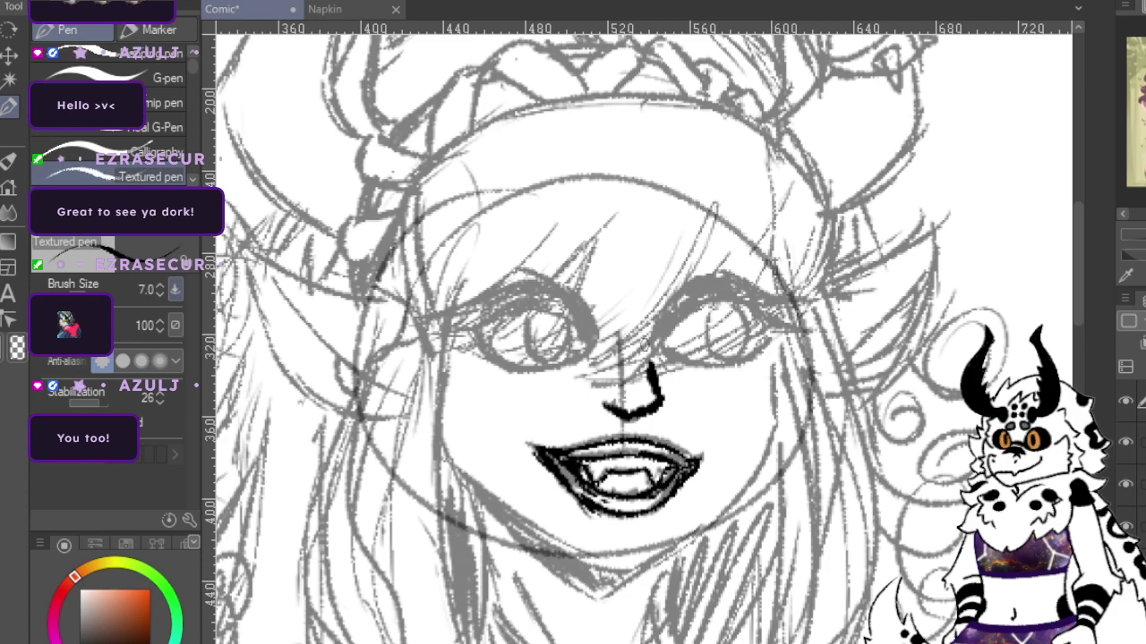
pyautogui.click(160, 293)
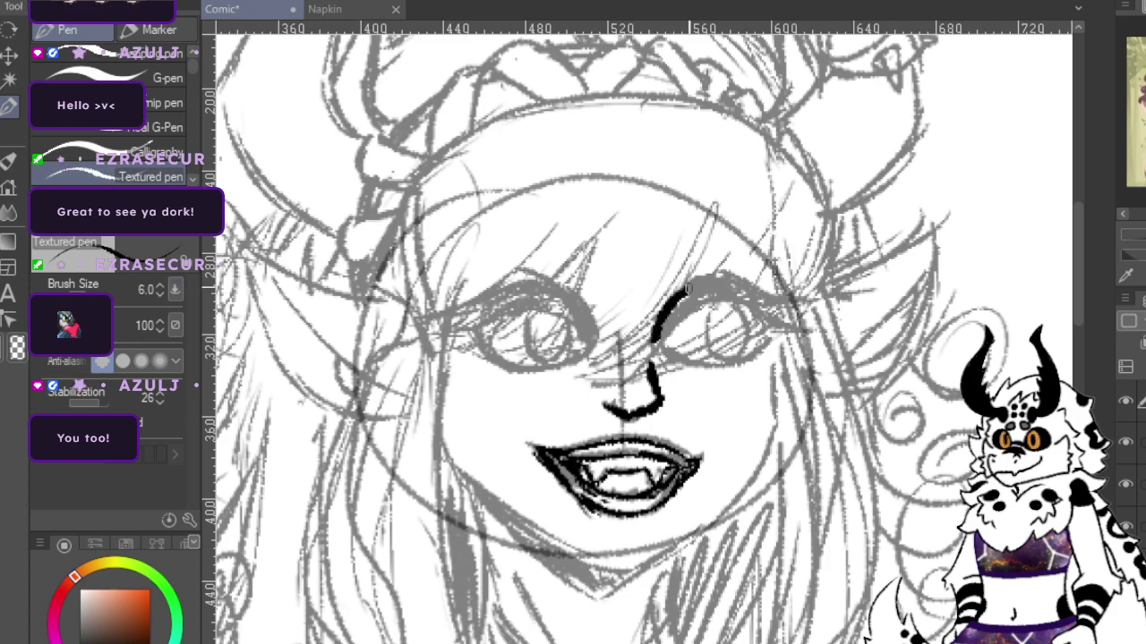
pyautogui.moveTo(773, 293); pyautogui.dragTo(815, 297)
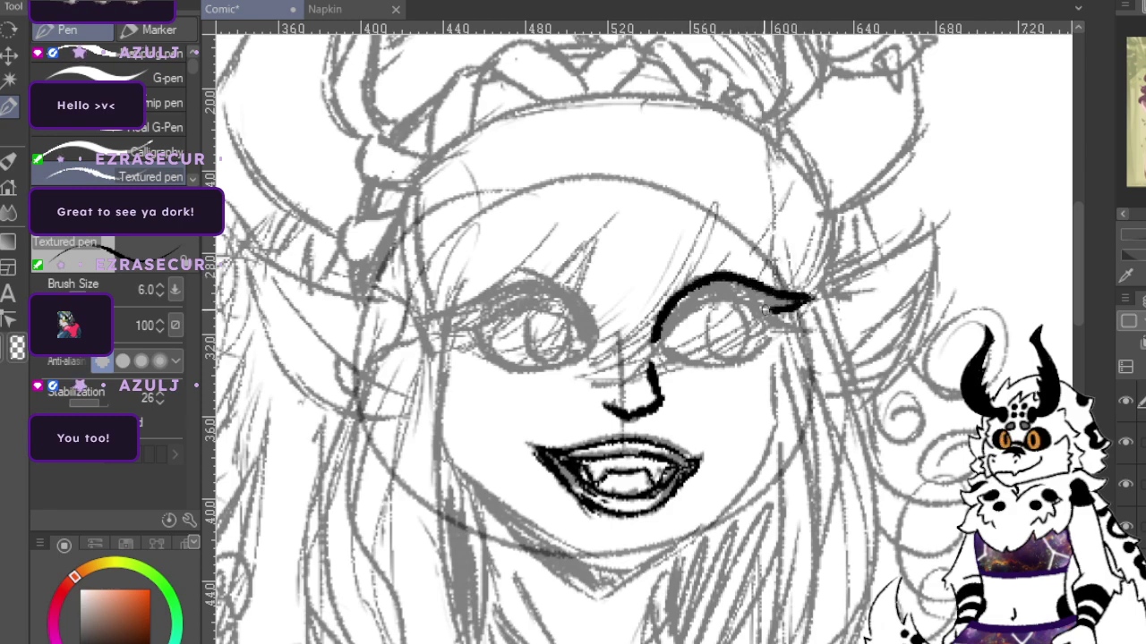
pyautogui.moveTo(768, 329); pyautogui.dragTo(802, 334)
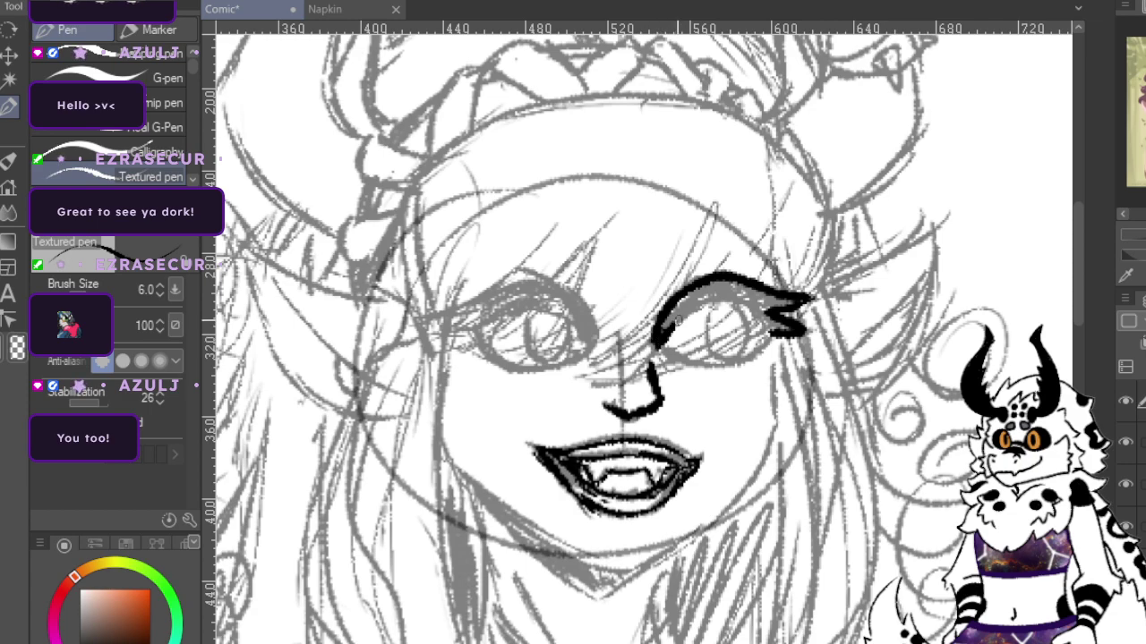
pyautogui.moveTo(754, 305); pyautogui.dragTo(776, 328)
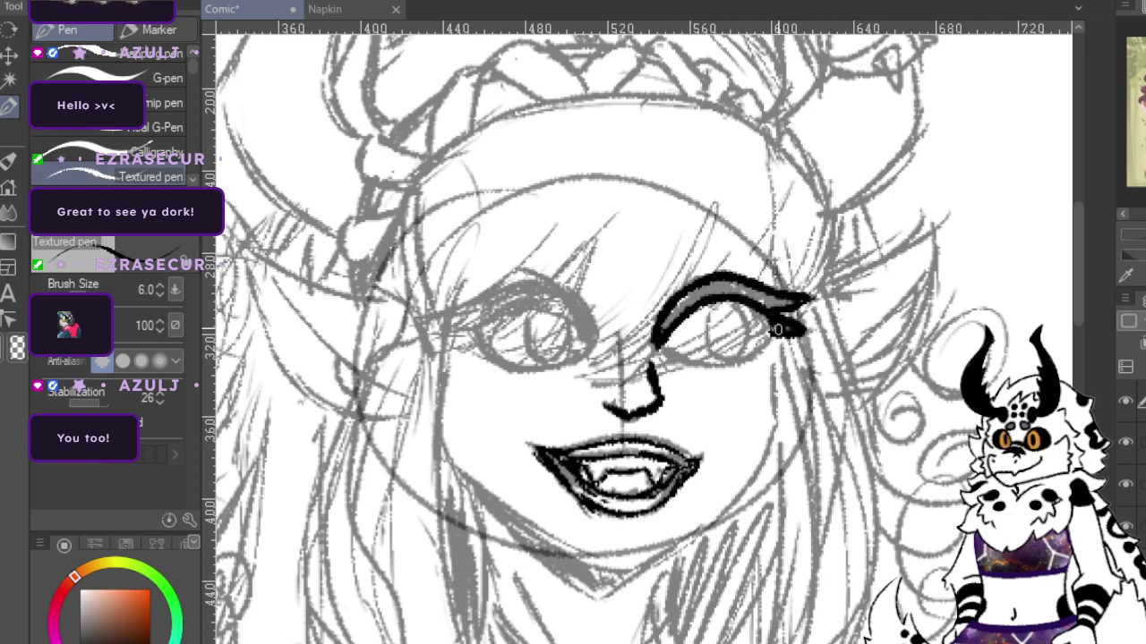
pyautogui.moveTo(689, 304)
pyautogui.mouseDown()
pyautogui.moveTo(661, 333)
pyautogui.moveTo(690, 297)
pyautogui.moveTo(729, 289)
pyautogui.moveTo(789, 302)
pyautogui.moveTo(745, 293)
pyautogui.mouseUp()
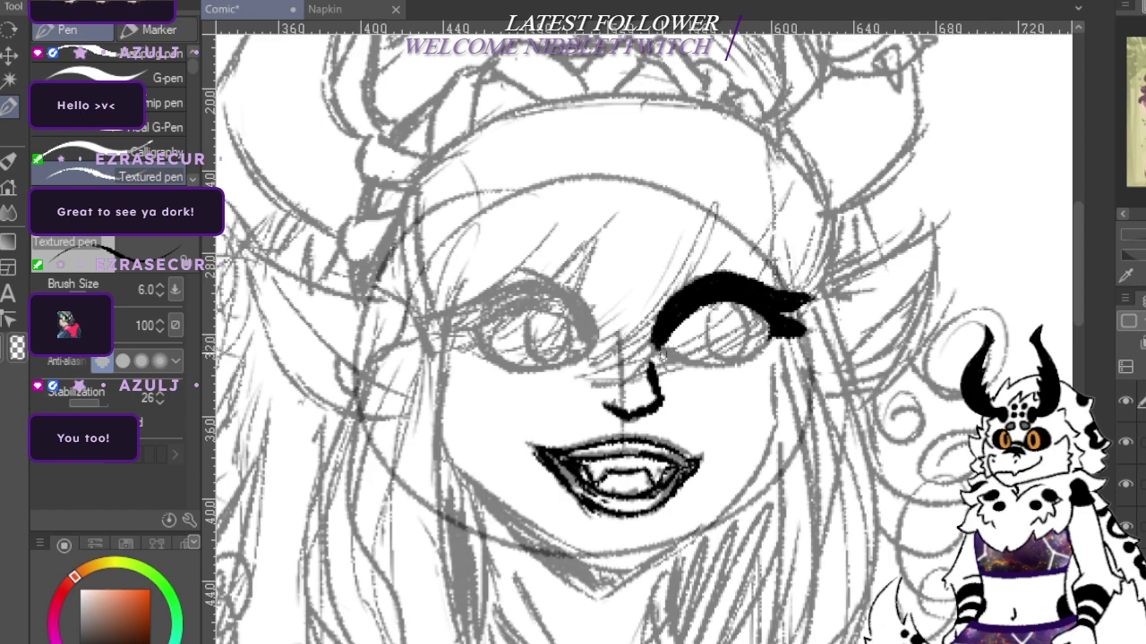
pyautogui.moveTo(705, 367); pyautogui.dragTo(770, 338)
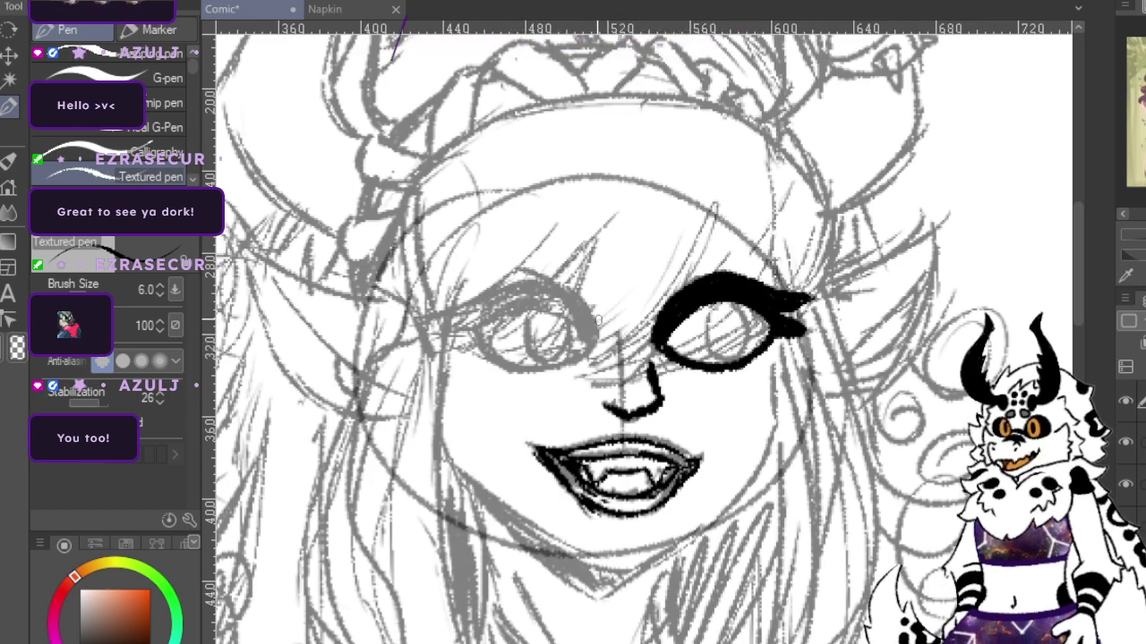
# Ink the other eye to match, with a filled upper lash line, two winged lashes at the outer corner and a curved lower lid.
pyautogui.moveTo(535, 285); pyautogui.dragTo(598, 336)
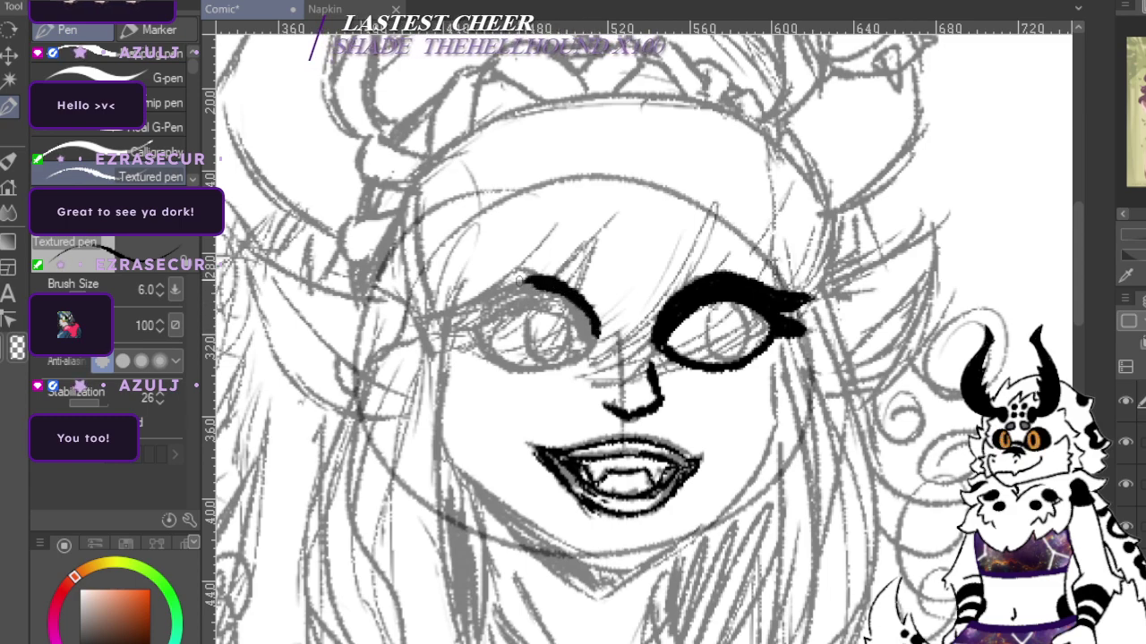
pyautogui.moveTo(522, 281)
pyautogui.mouseDown()
pyautogui.moveTo(429, 305)
pyautogui.moveTo(477, 311)
pyautogui.moveTo(442, 320)
pyautogui.mouseUp()
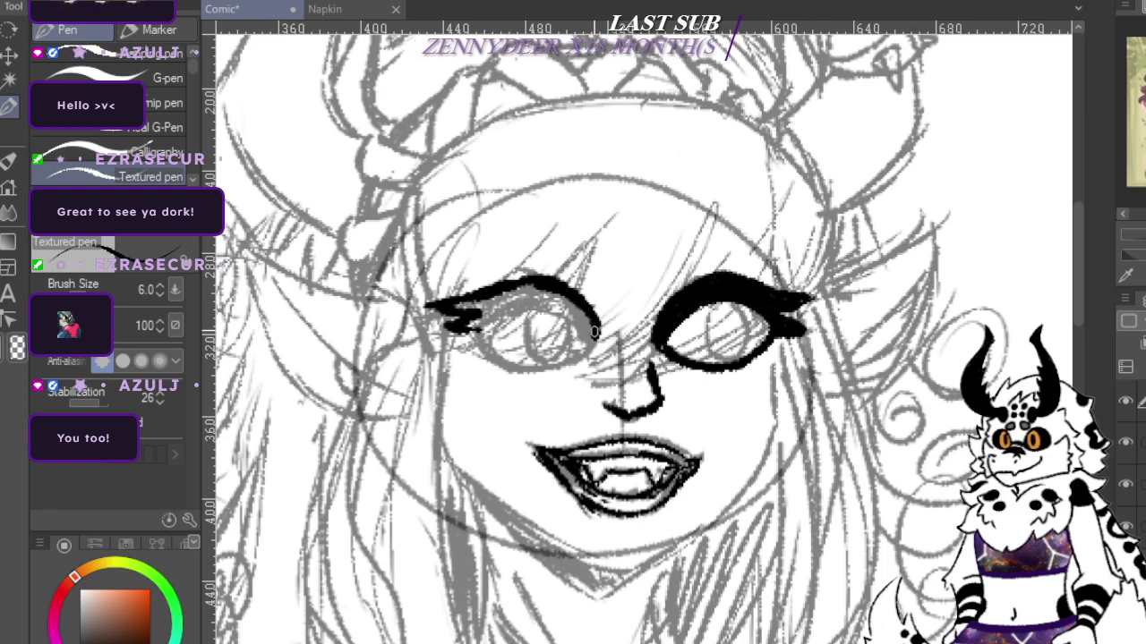
pyautogui.moveTo(595, 329)
pyautogui.mouseDown()
pyautogui.moveTo(601, 348)
pyautogui.moveTo(574, 316)
pyautogui.moveTo(540, 303)
pyautogui.moveTo(496, 312)
pyautogui.moveTo(580, 327)
pyautogui.mouseUp()
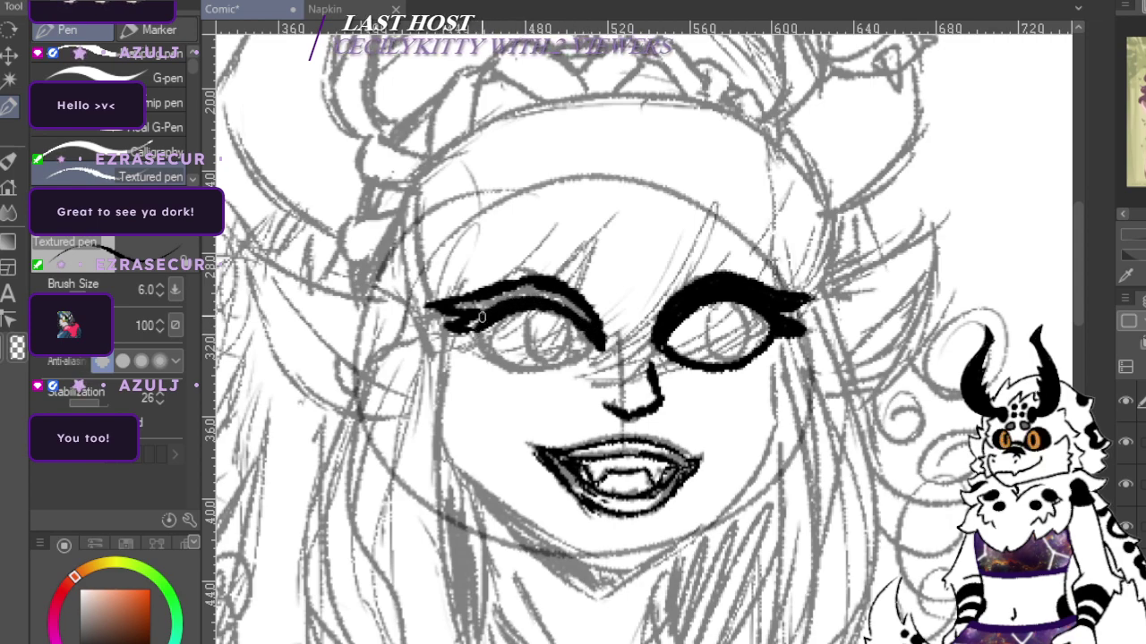
pyautogui.moveTo(489, 312); pyautogui.dragTo(580, 315)
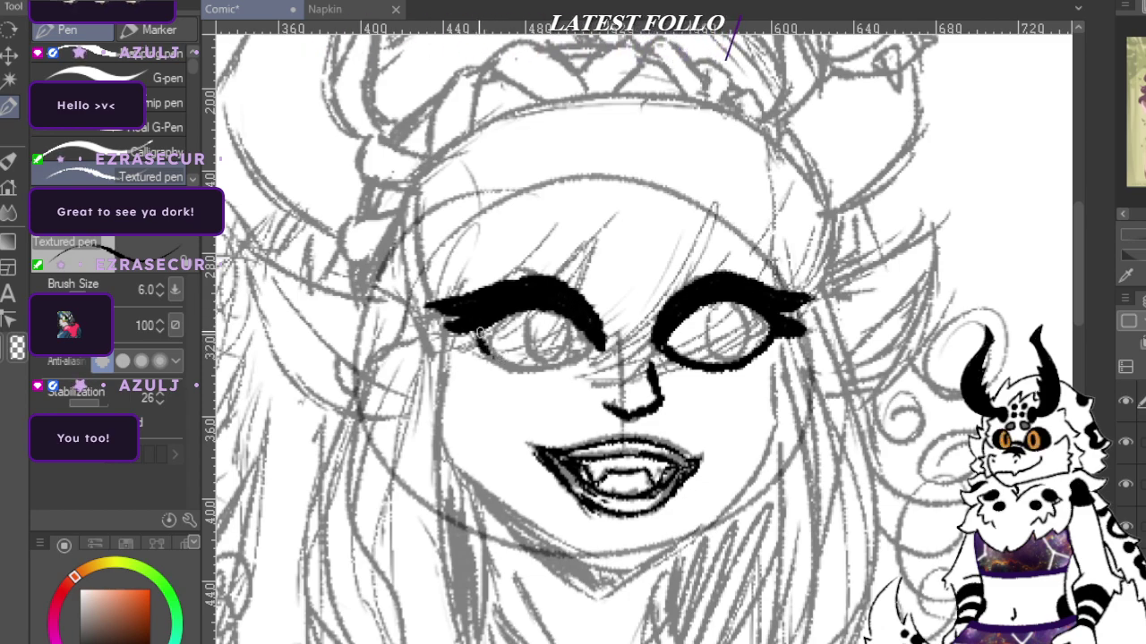
pyautogui.moveTo(482, 342)
pyautogui.mouseDown()
pyautogui.moveTo(537, 375)
pyautogui.moveTo(605, 342)
pyautogui.mouseUp()
# Ink the curved irises in both eyes, undoing and redrawing the misplaced strokes.
pyautogui.moveTo(528, 340); pyautogui.dragTo(539, 367)
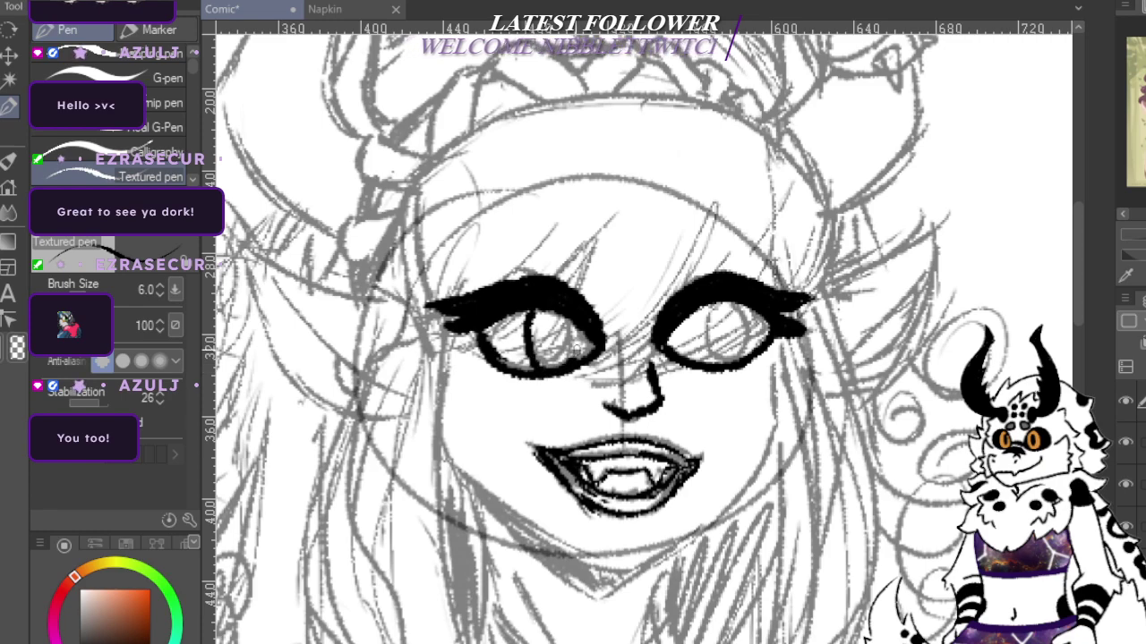
pyautogui.moveTo(574, 315); pyautogui.dragTo(573, 361)
pyautogui.moveTo(708, 324)
pyautogui.mouseDown()
pyautogui.moveTo(743, 356)
pyautogui.moveTo(750, 308)
pyautogui.mouseUp()
pyautogui.hotkey('ctrl', 'z')
pyautogui.hotkey('ctrl', 'z')
pyautogui.hotkey('ctrl', 'z')
pyautogui.hotkey('ctrl', 'z')
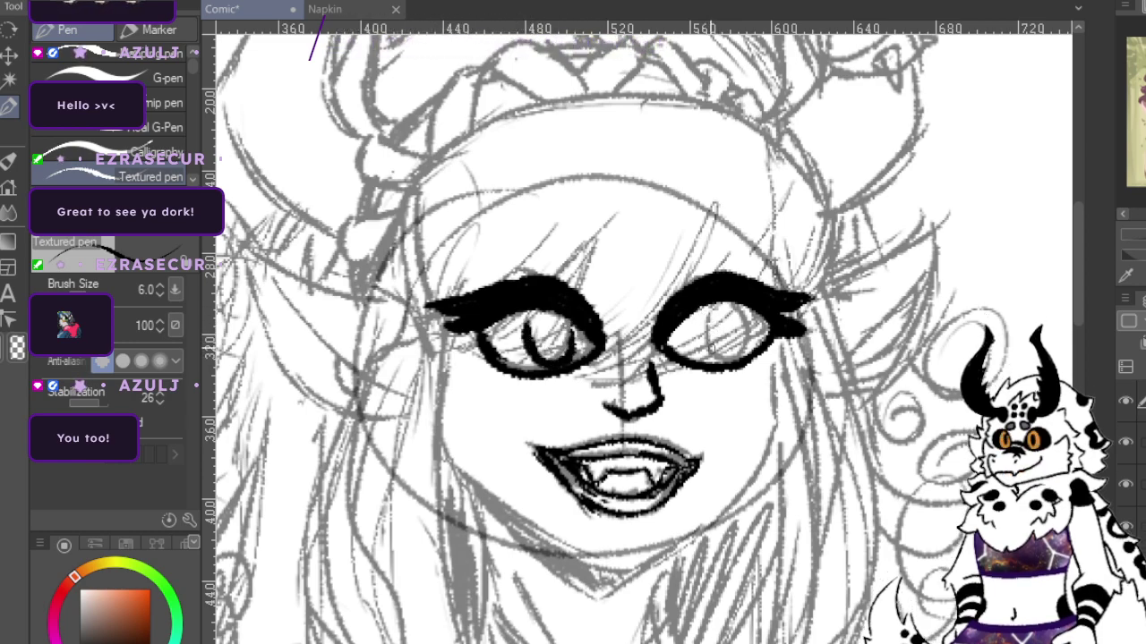
pyautogui.moveTo(705, 314)
pyautogui.mouseDown()
pyautogui.moveTo(709, 353)
pyautogui.moveTo(740, 363)
pyautogui.mouseUp()
pyautogui.moveTo(745, 302); pyautogui.dragTo(748, 349)
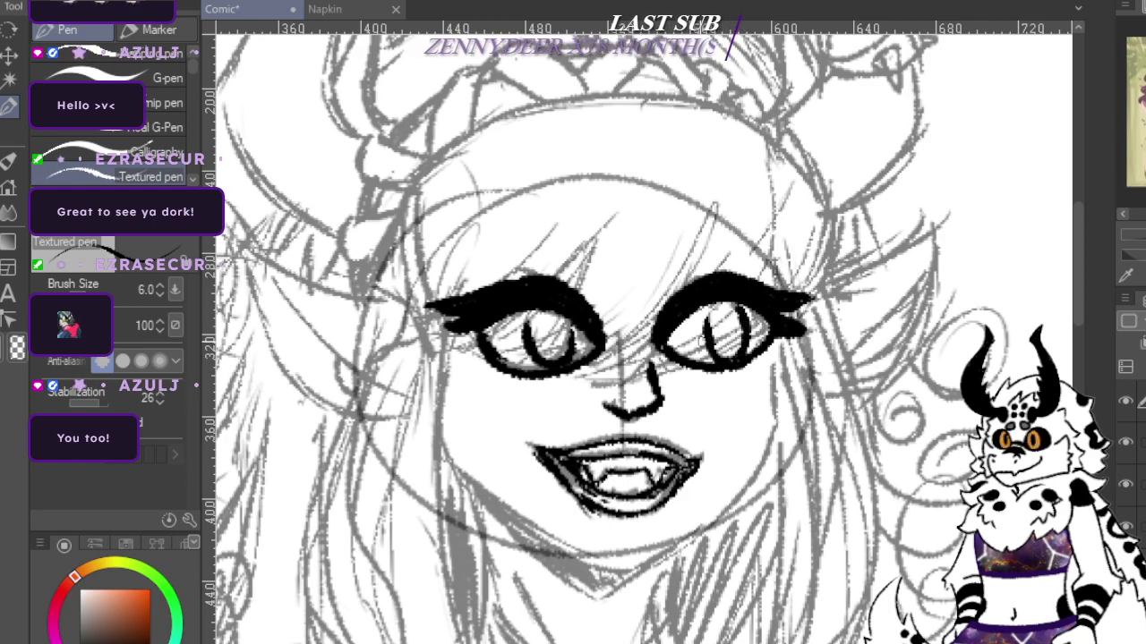
# Ink the long hair lock beside the cheek away from the flower, with curled ends and an inner strand line, redrawing the faulty strokes.
pyautogui.scroll(-3, 701, 338)
pyautogui.scroll(-2, 707, 306)
pyautogui.scroll(2, 707, 306)
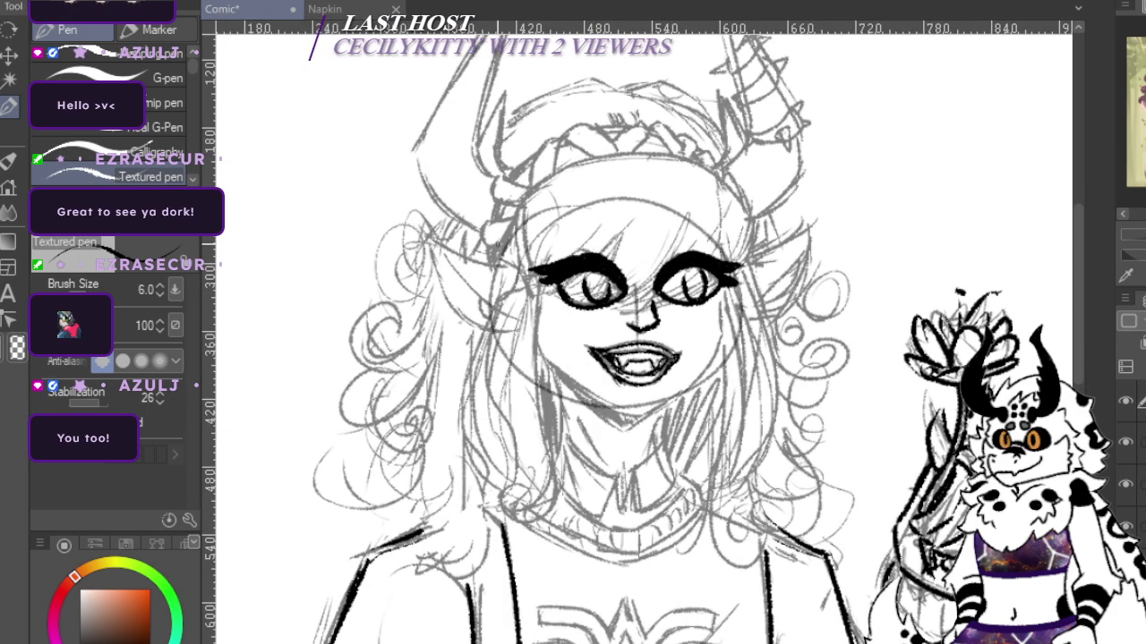
pyautogui.moveTo(505, 275)
pyautogui.mouseDown()
pyautogui.moveTo(456, 411)
pyautogui.moveTo(462, 382)
pyautogui.moveTo(491, 499)
pyautogui.moveTo(457, 505)
pyautogui.moveTo(477, 481)
pyautogui.moveTo(447, 487)
pyautogui.moveTo(512, 523)
pyautogui.mouseUp()
pyautogui.moveTo(541, 290)
pyautogui.mouseDown()
pyautogui.moveTo(549, 511)
pyautogui.moveTo(512, 383)
pyautogui.moveTo(491, 424)
pyautogui.moveTo(513, 488)
pyautogui.mouseUp()
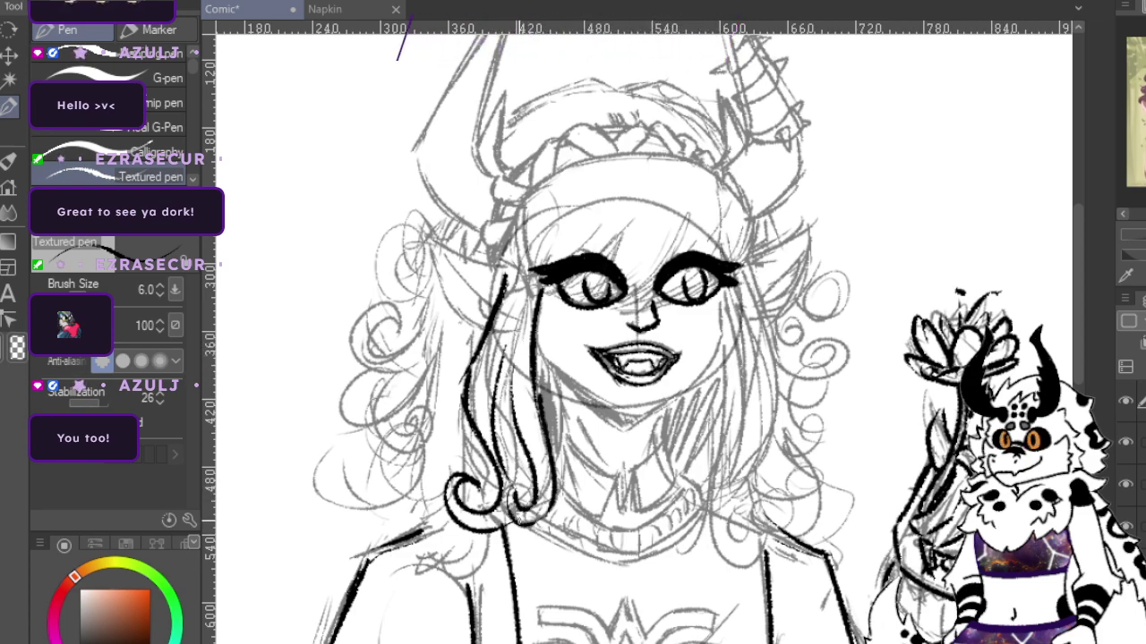
pyautogui.moveTo(537, 526); pyautogui.dragTo(528, 551)
pyautogui.hotkey('ctrl', 'z')
pyautogui.hotkey('ctrl', 'z')
pyautogui.hotkey('ctrl', 'z')
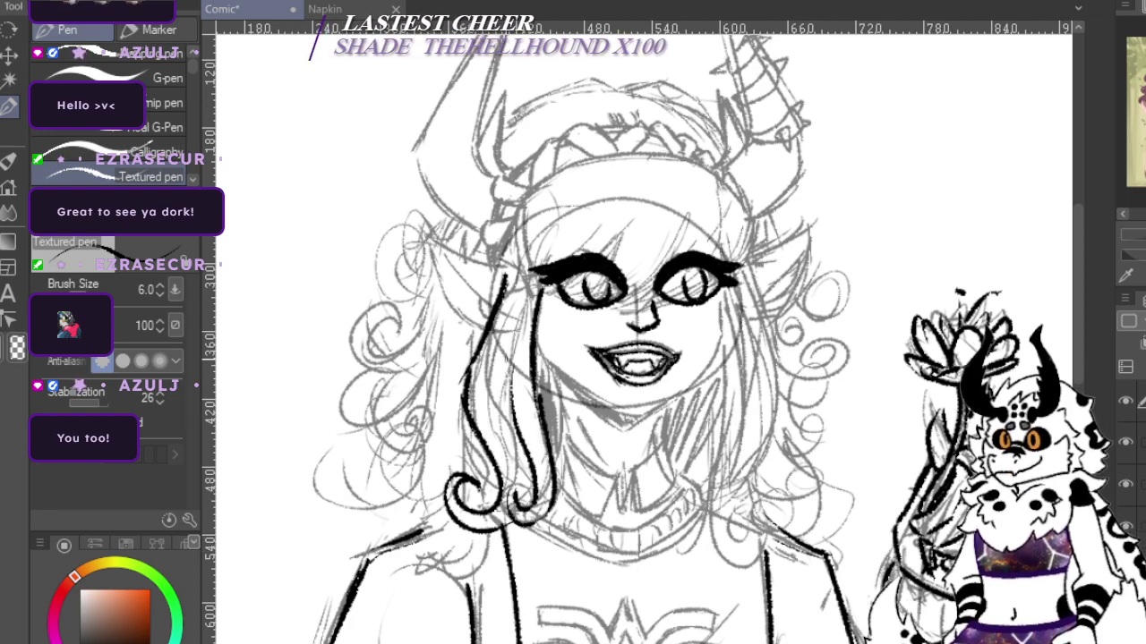
pyautogui.hotkey('ctrl', 'z')
pyautogui.moveTo(497, 337)
pyautogui.mouseDown()
pyautogui.moveTo(486, 407)
pyautogui.moveTo(528, 506)
pyautogui.mouseUp()
pyautogui.hotkey('ctrl', 'z')
pyautogui.moveTo(505, 333)
pyautogui.mouseDown()
pyautogui.moveTo(501, 367)
pyautogui.moveTo(536, 516)
pyautogui.mouseUp()
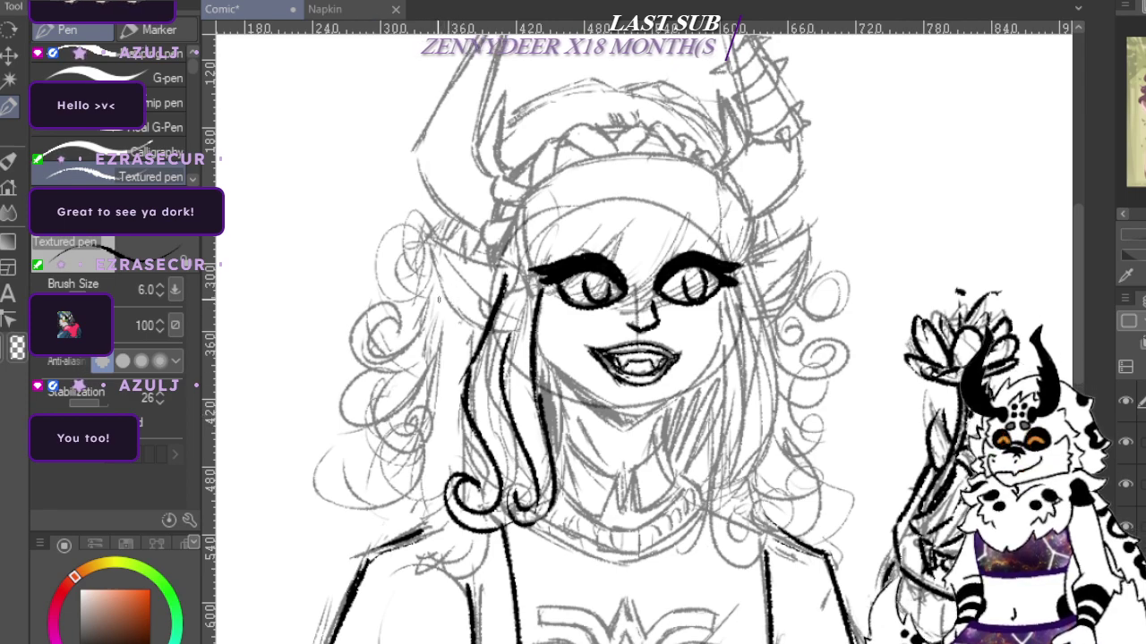
# Ink one outer hair curl and the pointed ear with its small earring, undoing the trial curls beneath the first one.
pyautogui.moveTo(434, 306)
pyautogui.mouseDown()
pyautogui.moveTo(394, 319)
pyautogui.moveTo(407, 367)
pyautogui.mouseUp()
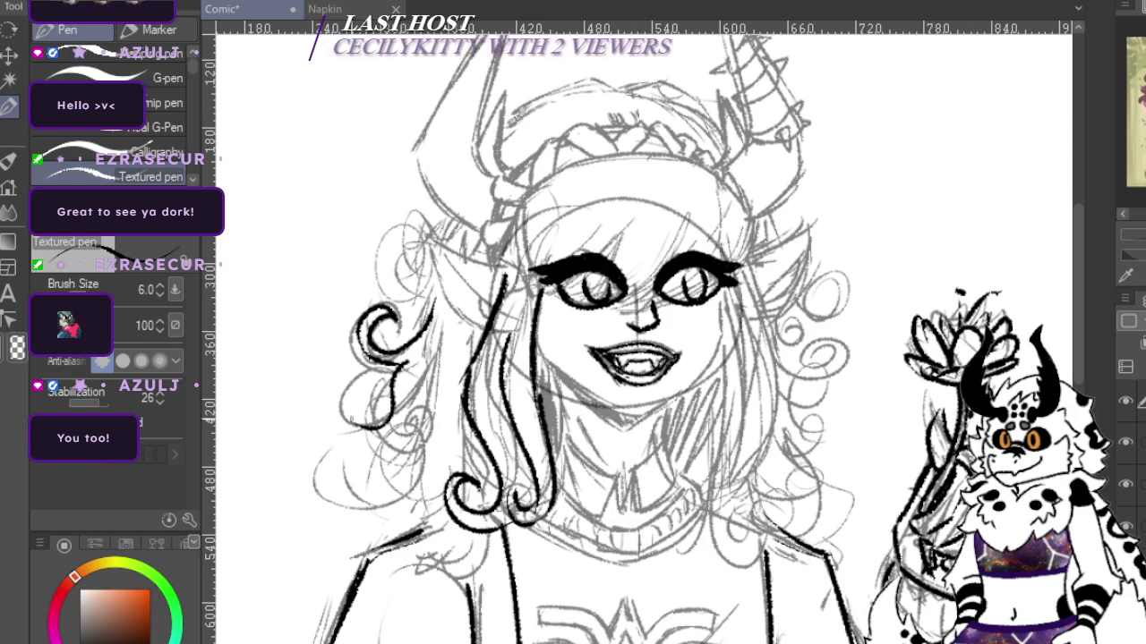
pyautogui.hotkey('ctrl', 'z')
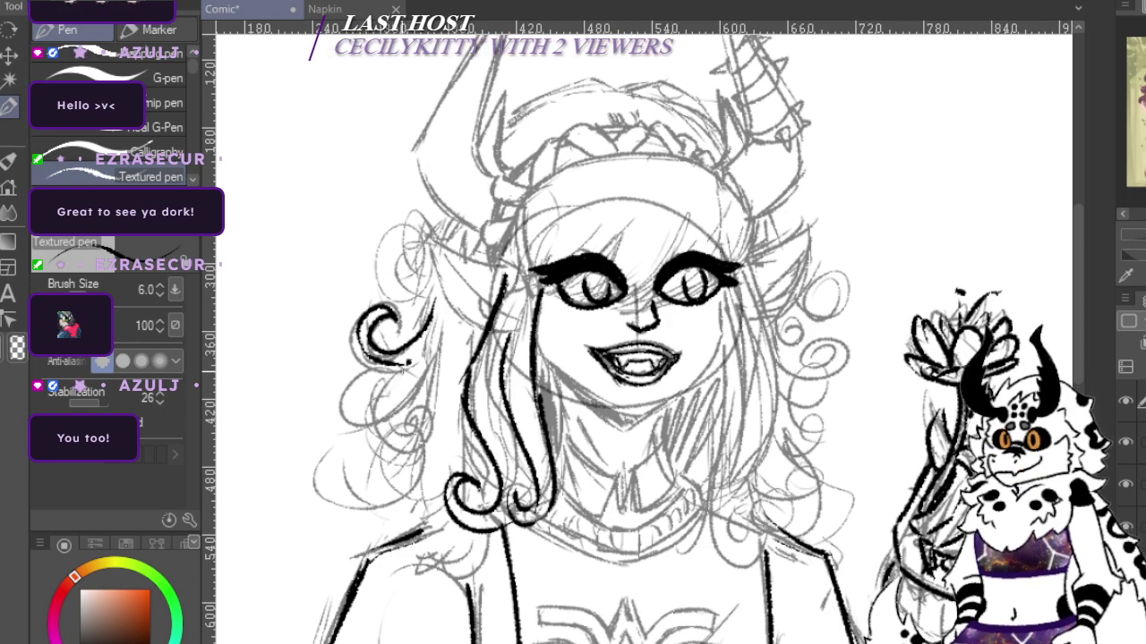
pyautogui.moveTo(358, 387); pyautogui.dragTo(402, 449)
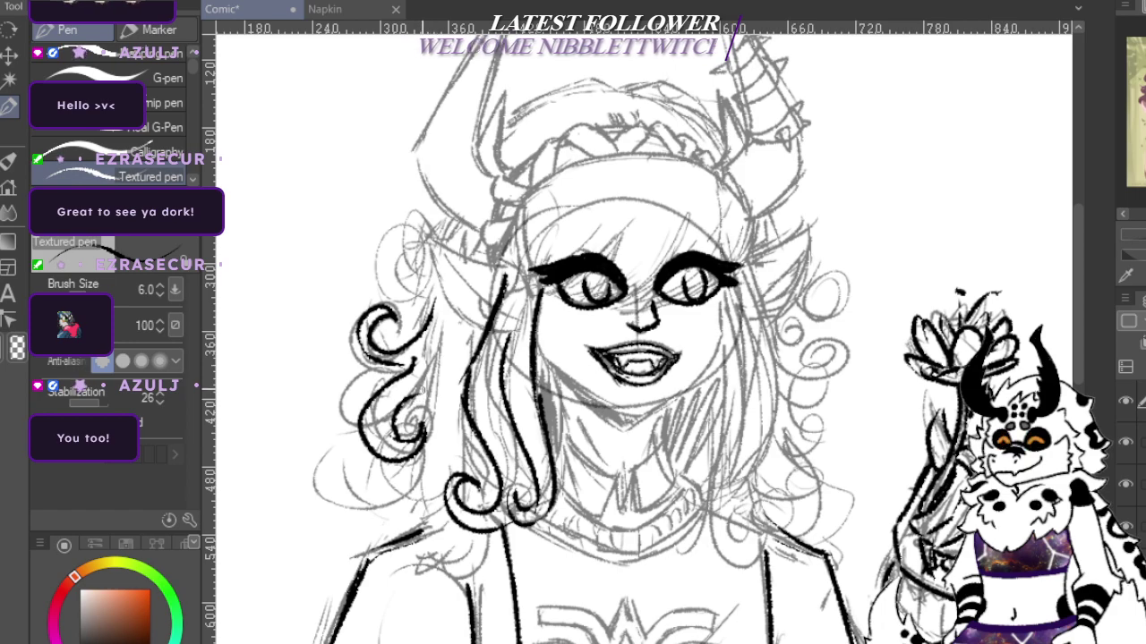
pyautogui.hotkey('ctrl', 'z')
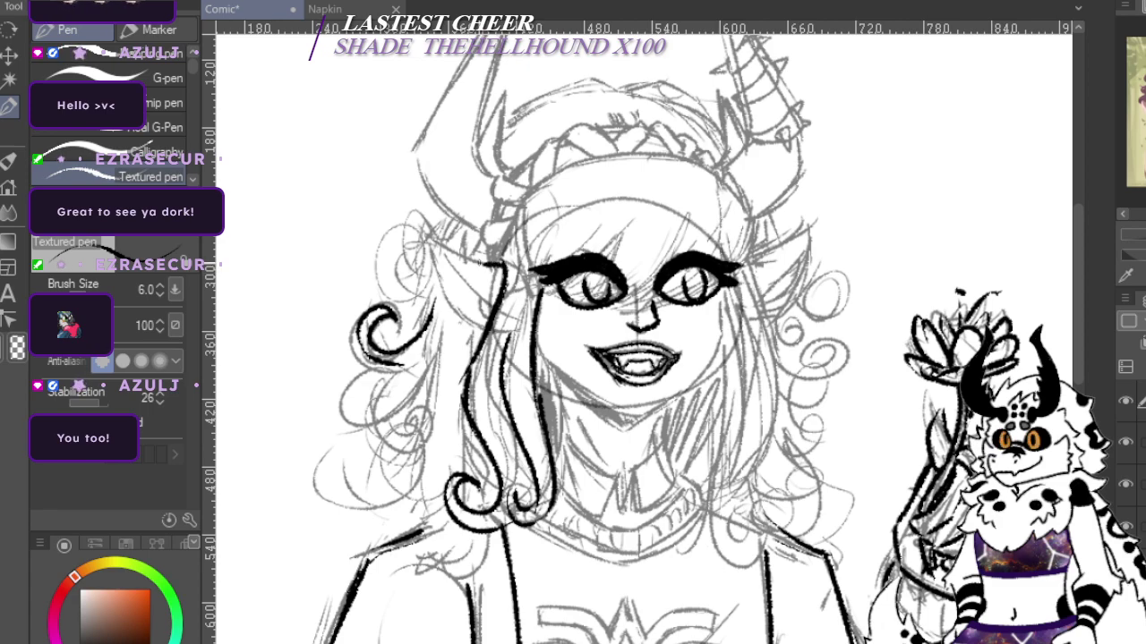
pyautogui.moveTo(429, 242); pyautogui.dragTo(479, 327)
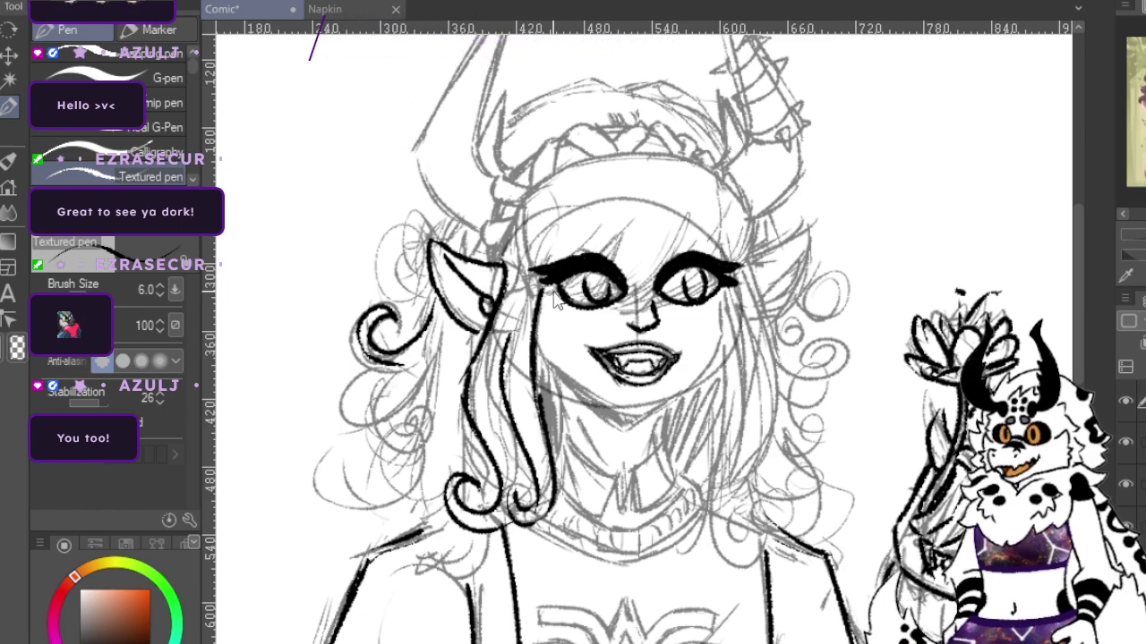
# Undo the extra strand beside the cheek, and ink the face outline, neck and pointed collar at the throat.
pyautogui.moveTo(542, 291); pyautogui.dragTo(559, 393)
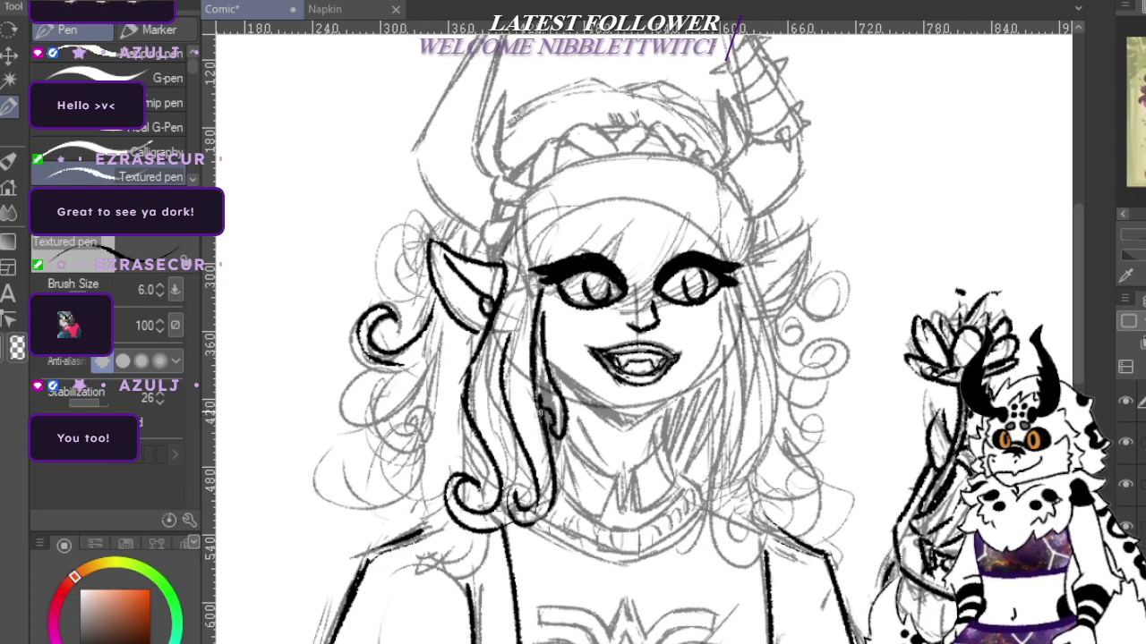
pyautogui.hotkey('ctrl', 'z')
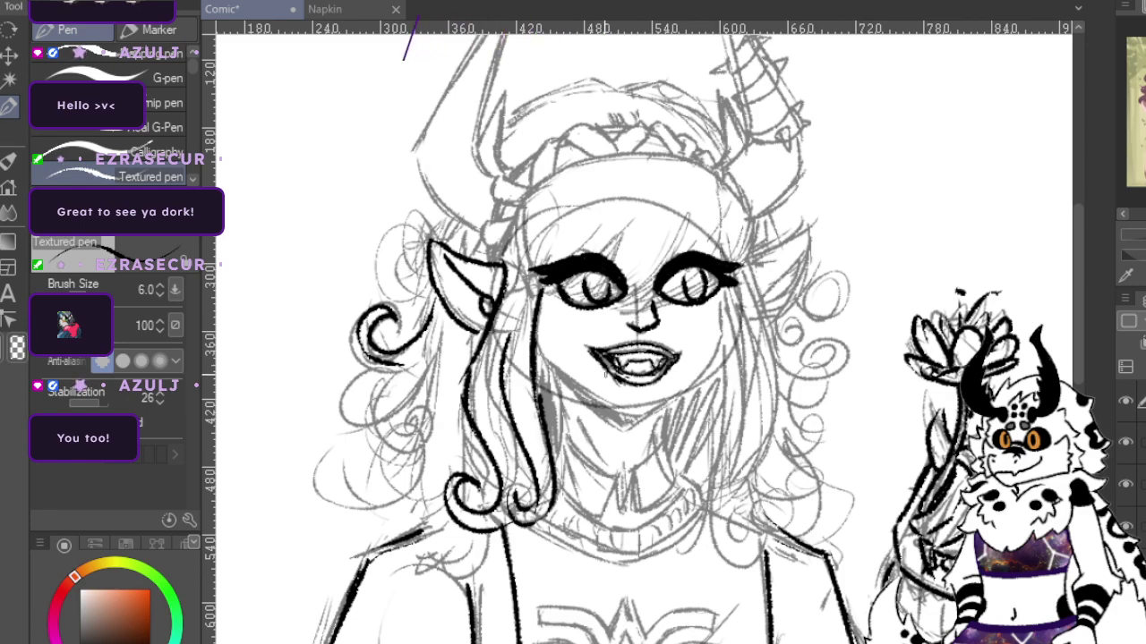
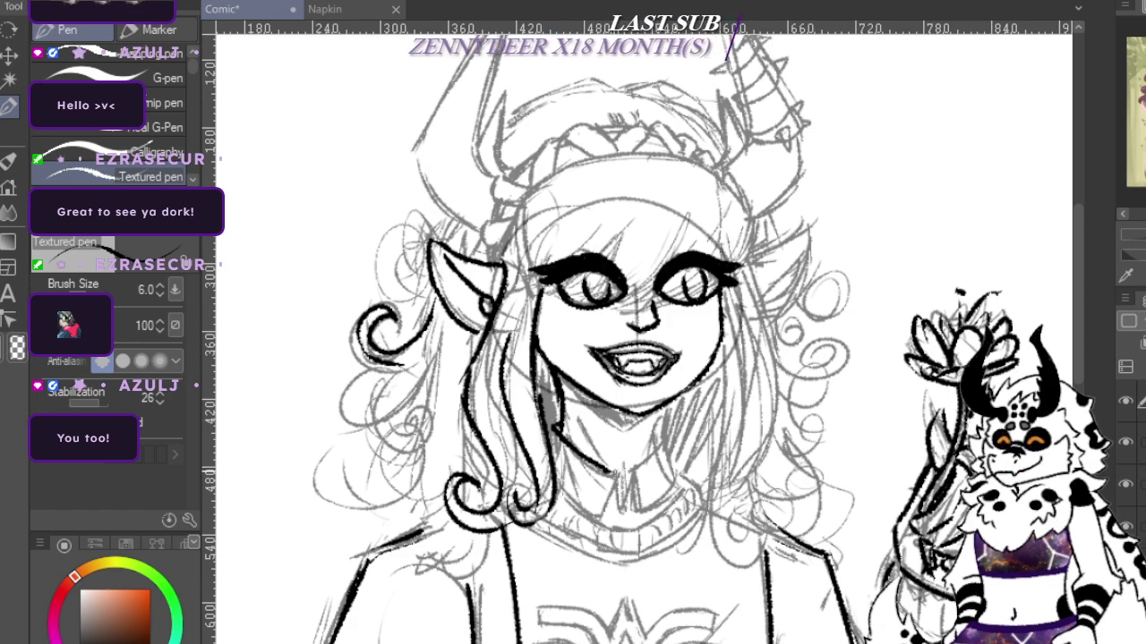
pyautogui.moveTo(632, 474)
pyautogui.mouseDown()
pyautogui.moveTo(639, 508)
pyautogui.moveTo(663, 446)
pyautogui.moveTo(641, 508)
pyautogui.mouseUp()
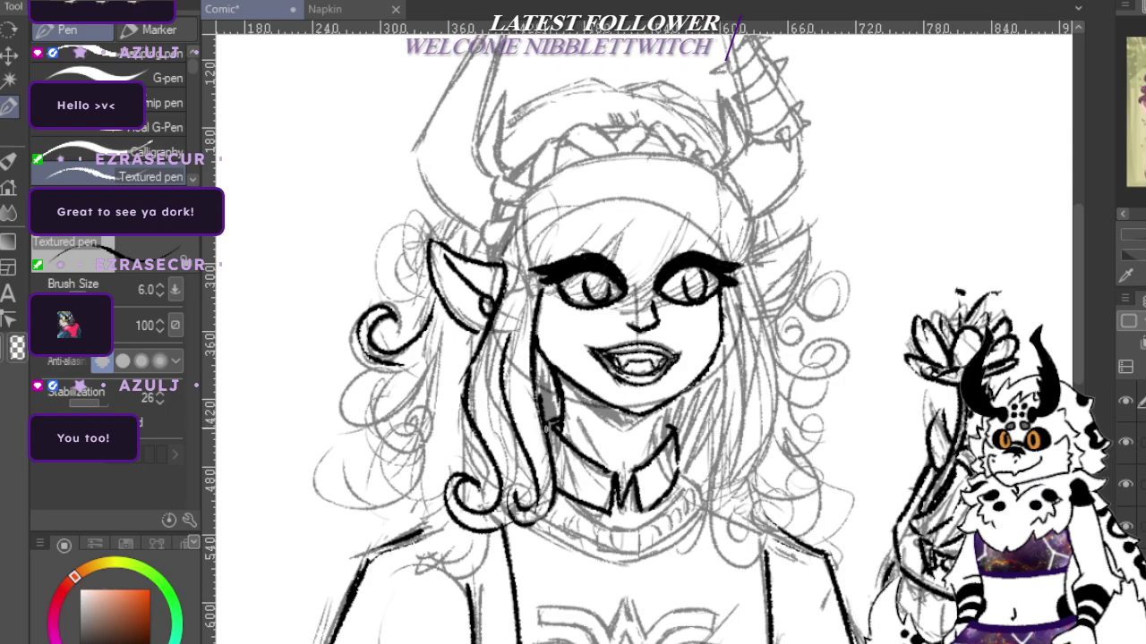
pyautogui.scroll(-3, 621, 502)
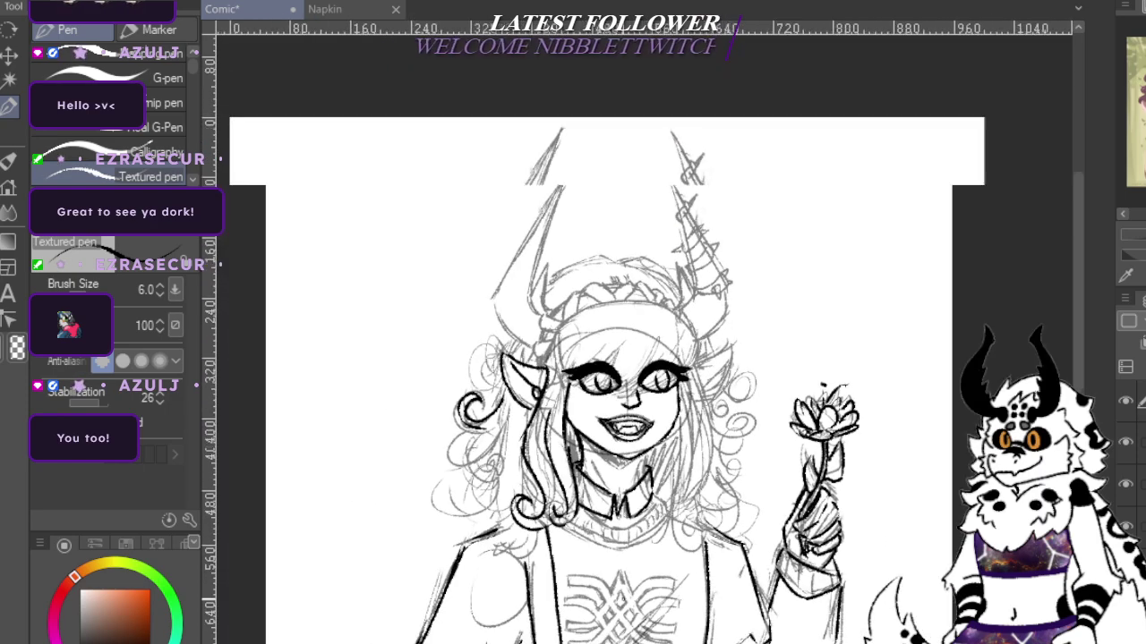
# Ink the short neck crease lines above the collar opening, redrawing the first stroke.
pyautogui.scroll(4, 634, 613)
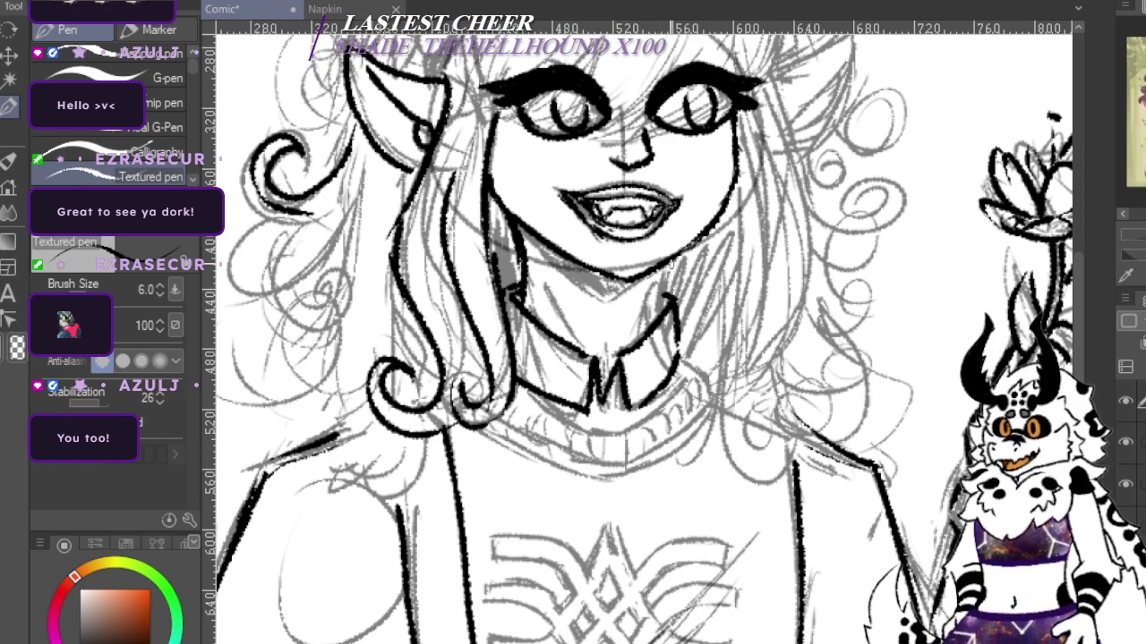
pyautogui.moveTo(560, 287); pyautogui.dragTo(581, 323)
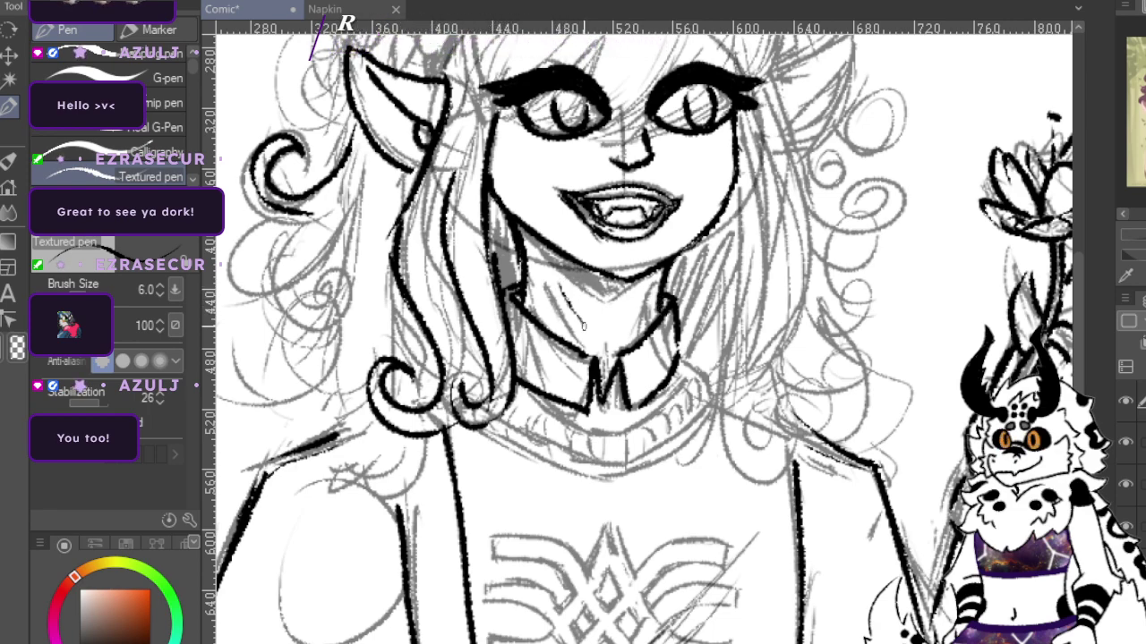
pyautogui.hotkey('ctrl', 'z')
pyautogui.moveTo(552, 276); pyautogui.dragTo(581, 331)
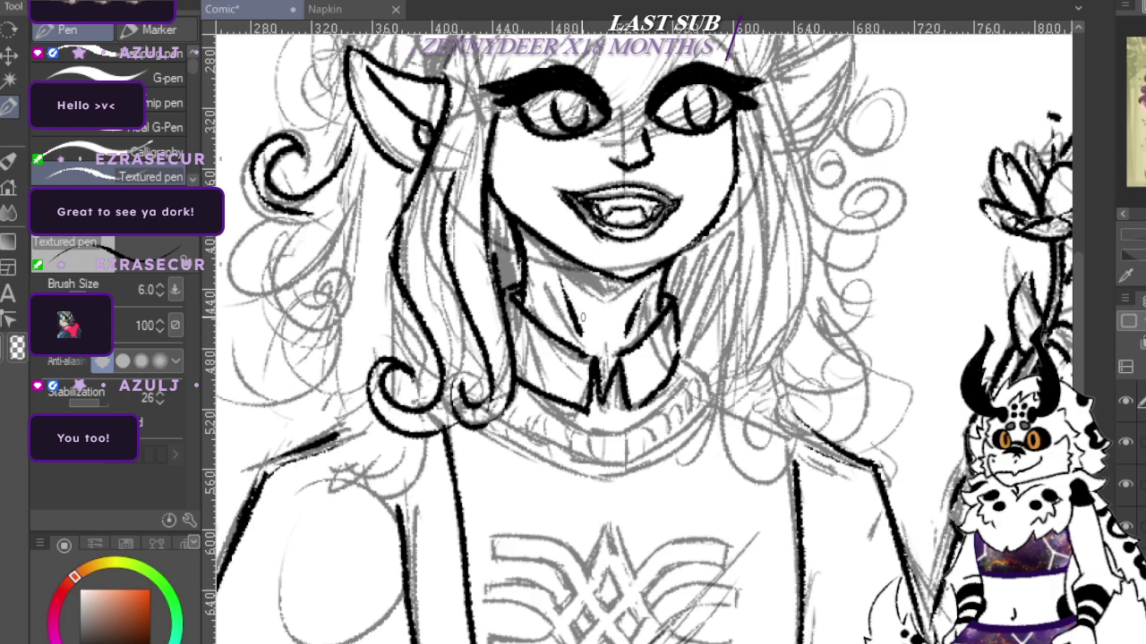
# Ink the pointed bang tips above the eyes and the rounded line over the top of the forehead hair.
pyautogui.scroll(-3, 723, 271)
pyautogui.scroll(2, 741, 251)
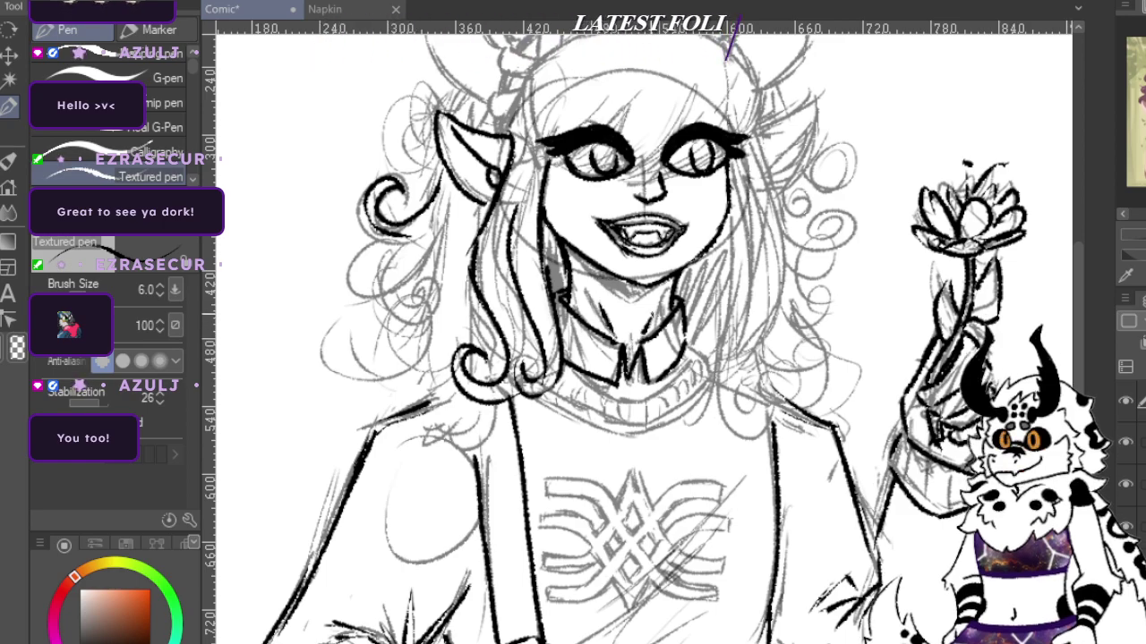
pyautogui.hotkey('ctrl', '-')
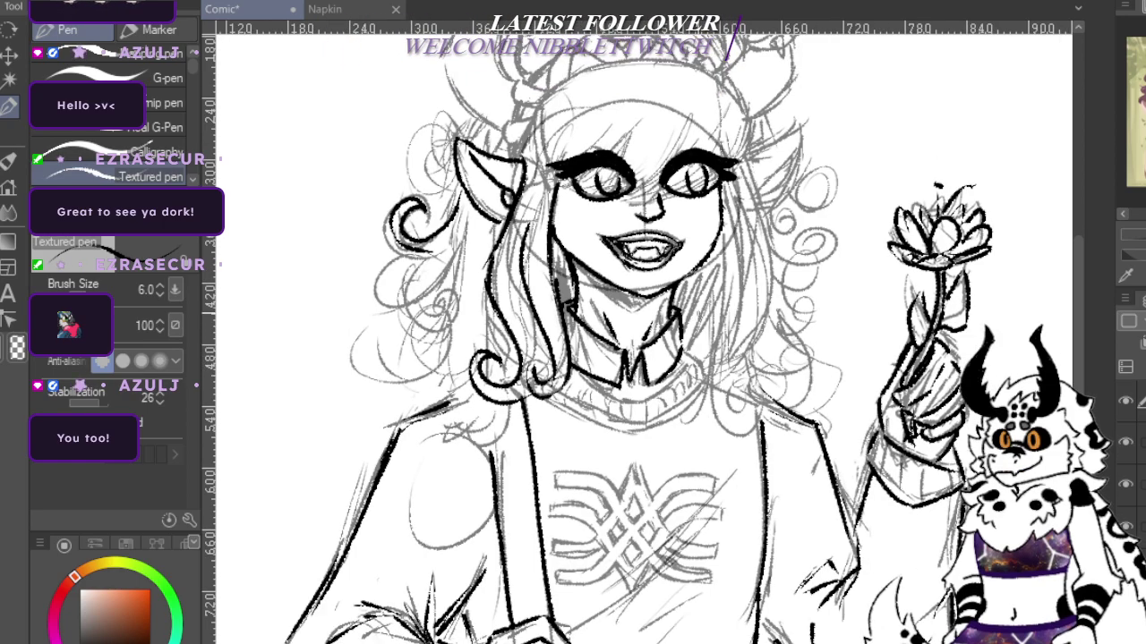
pyautogui.hotkey('ctrl', '-')
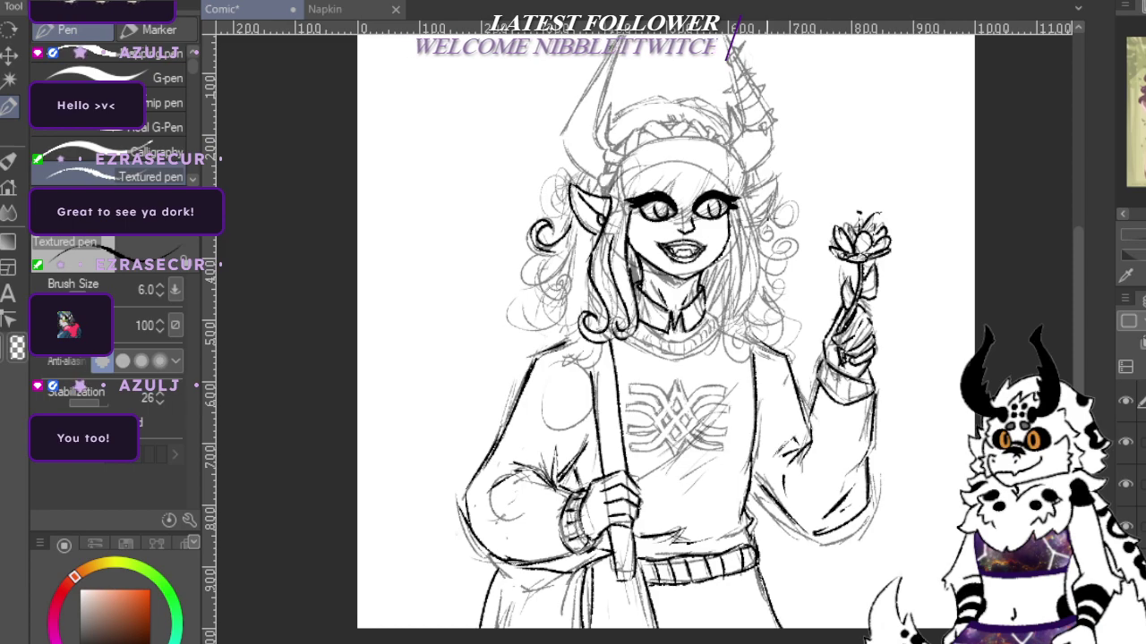
pyautogui.scroll(-2, 779, 188)
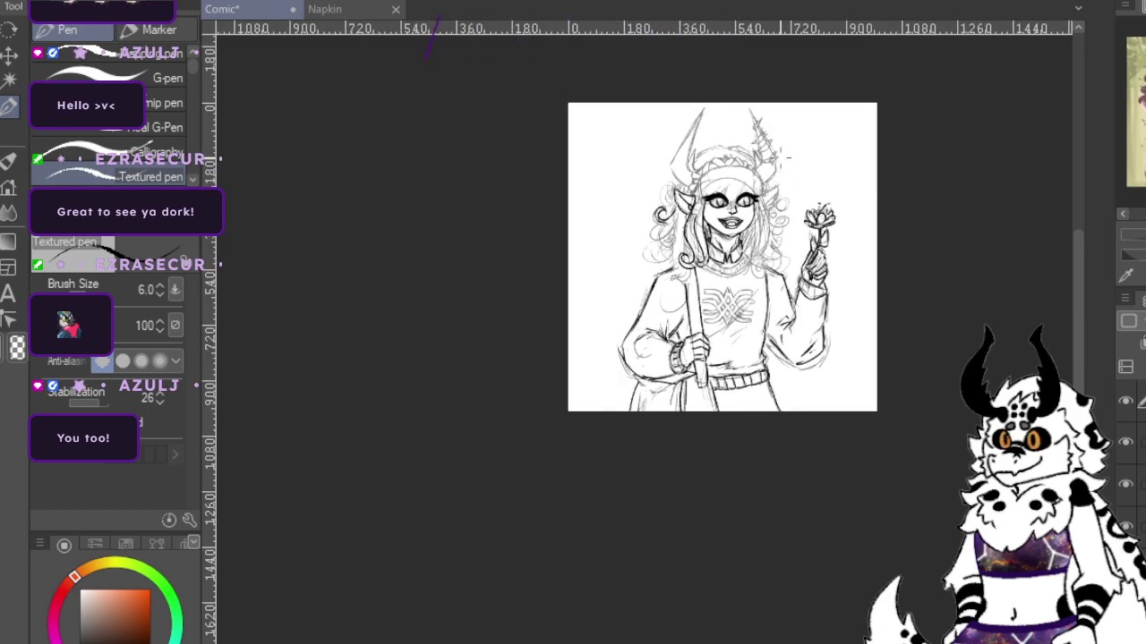
pyautogui.scroll(4, 779, 159)
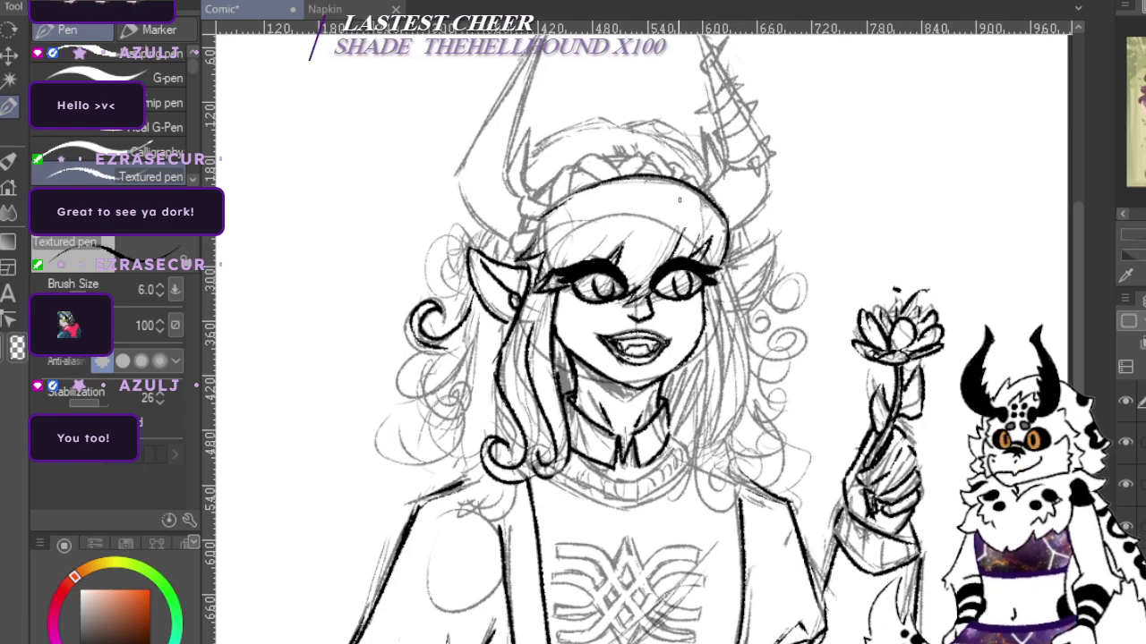
pyautogui.scroll(1, 530, 255)
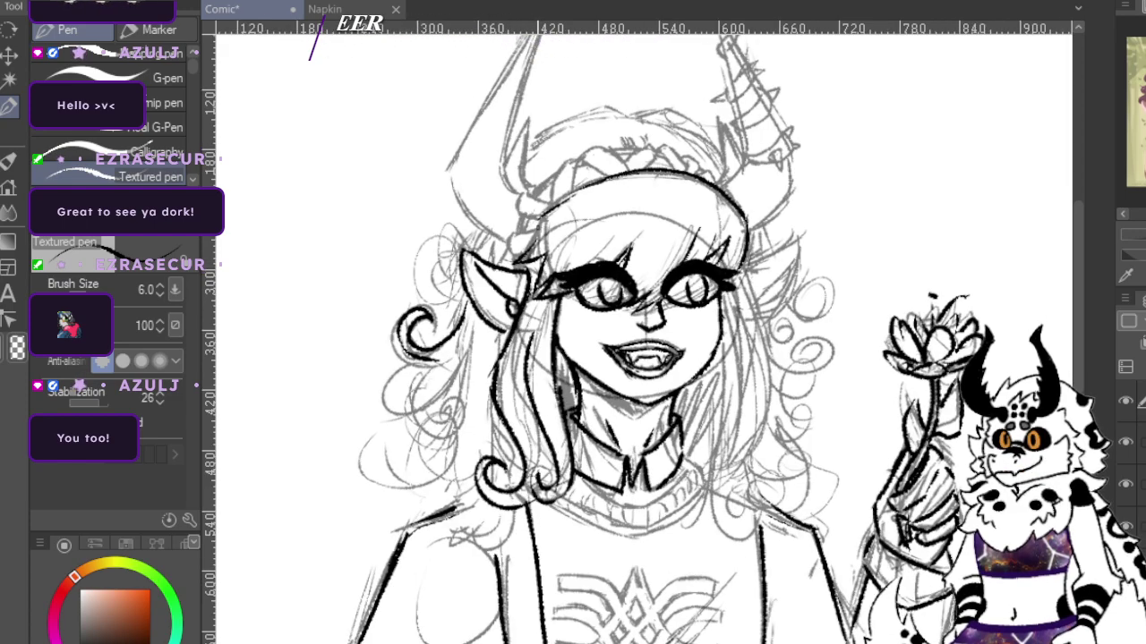
pyautogui.scroll(2, 555, 243)
pyautogui.scroll(-4, 735, 77)
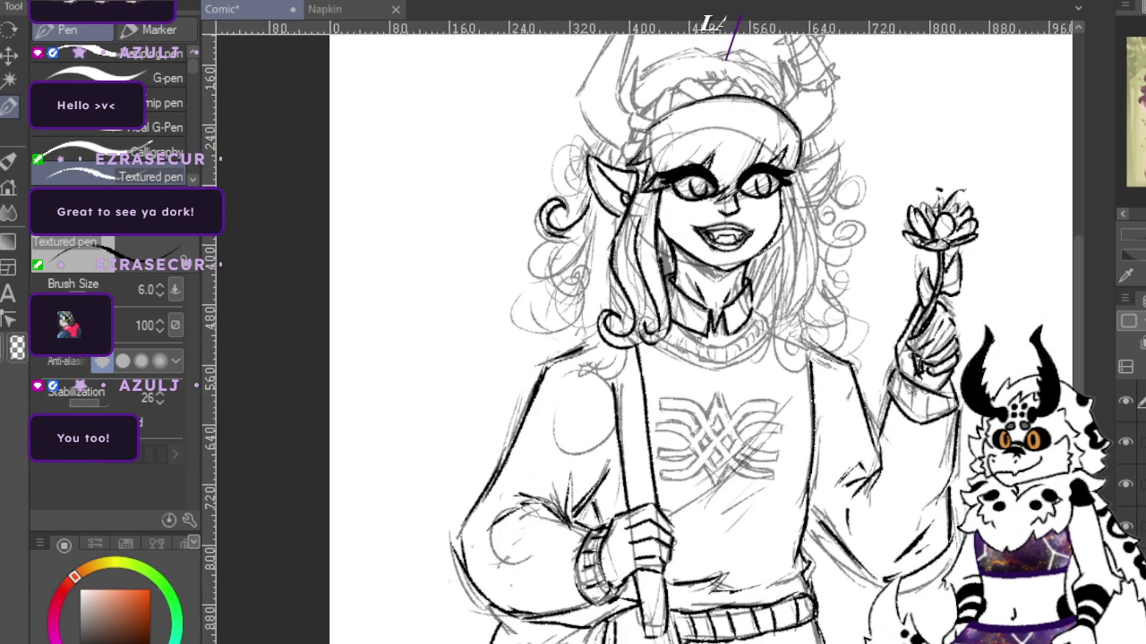
# Ink the braid segments across the top of the head, from above the pointed ear to the opposite side.
pyautogui.scroll(4, 721, 378)
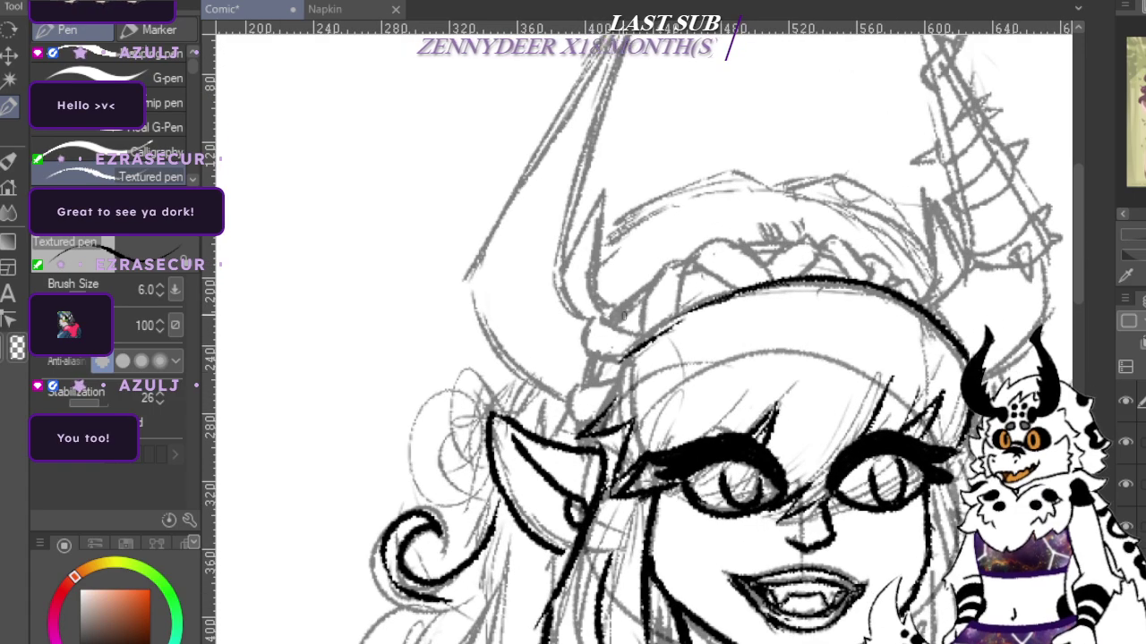
pyautogui.moveTo(605, 320)
pyautogui.mouseDown()
pyautogui.moveTo(664, 266)
pyautogui.moveTo(643, 330)
pyautogui.mouseUp()
pyautogui.moveTo(661, 274)
pyautogui.mouseDown()
pyautogui.moveTo(680, 307)
pyautogui.moveTo(702, 243)
pyautogui.moveTo(773, 273)
pyautogui.mouseUp()
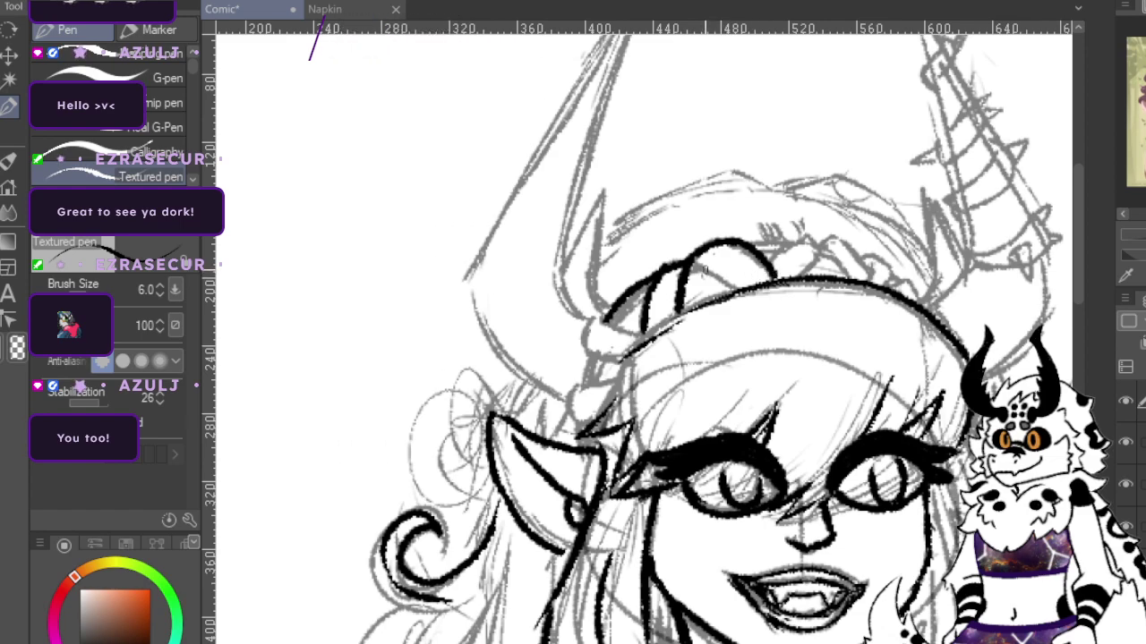
pyautogui.moveTo(700, 267)
pyautogui.mouseDown()
pyautogui.moveTo(738, 289)
pyautogui.moveTo(808, 236)
pyautogui.moveTo(823, 250)
pyautogui.moveTo(799, 279)
pyautogui.moveTo(834, 237)
pyautogui.moveTo(850, 281)
pyautogui.mouseUp()
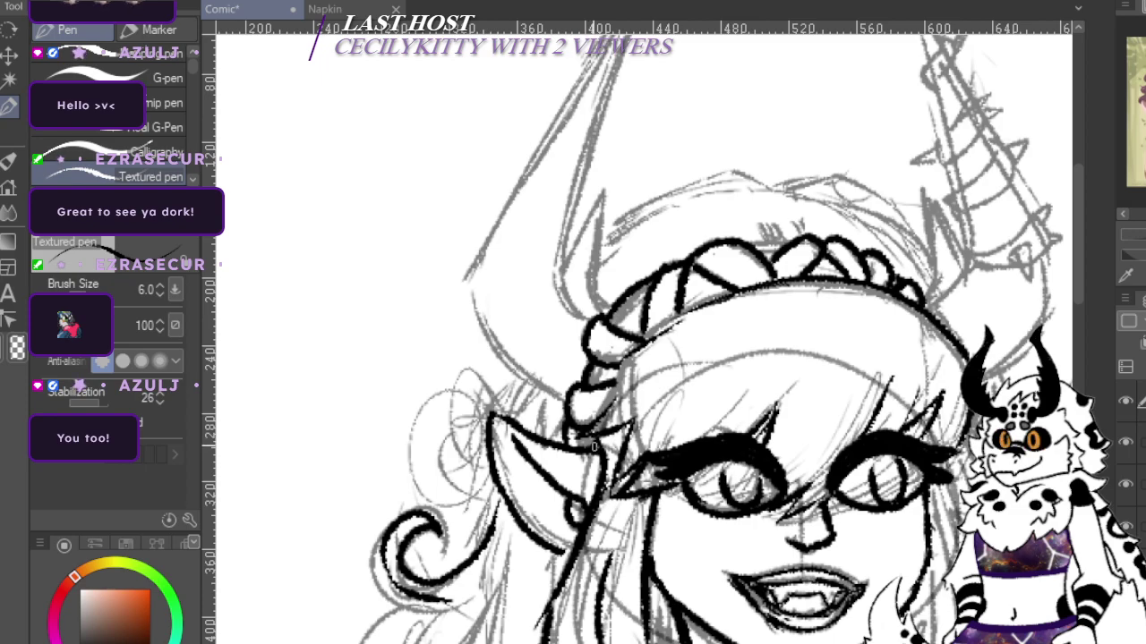
pyautogui.scroll(-4, 751, 424)
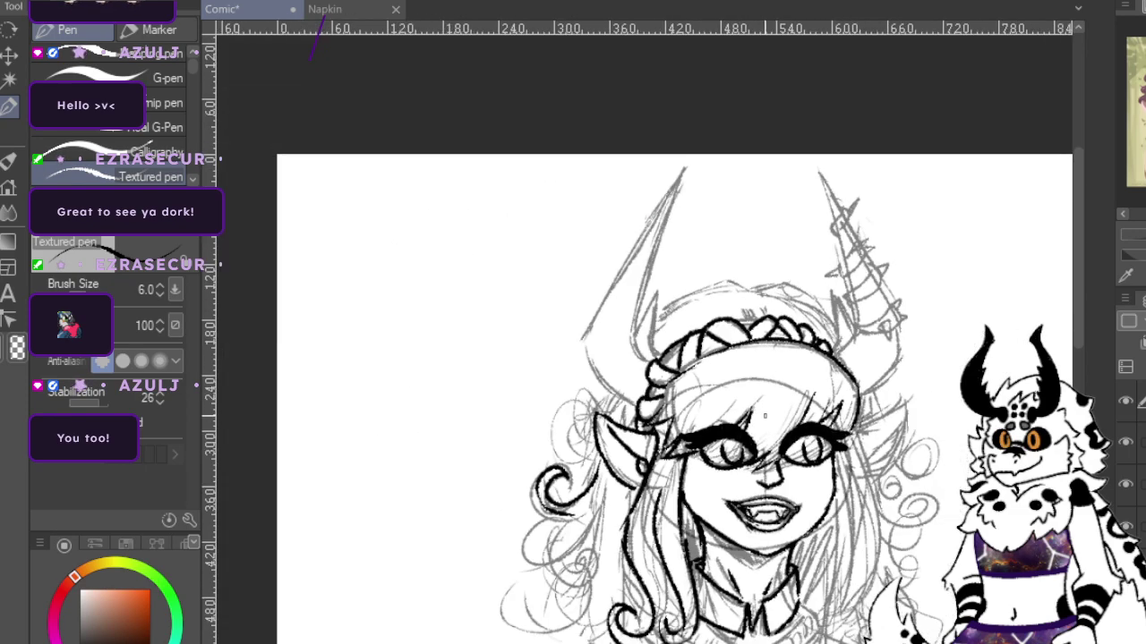
pyautogui.scroll(-3, 743, 412)
pyautogui.scroll(6, 812, 418)
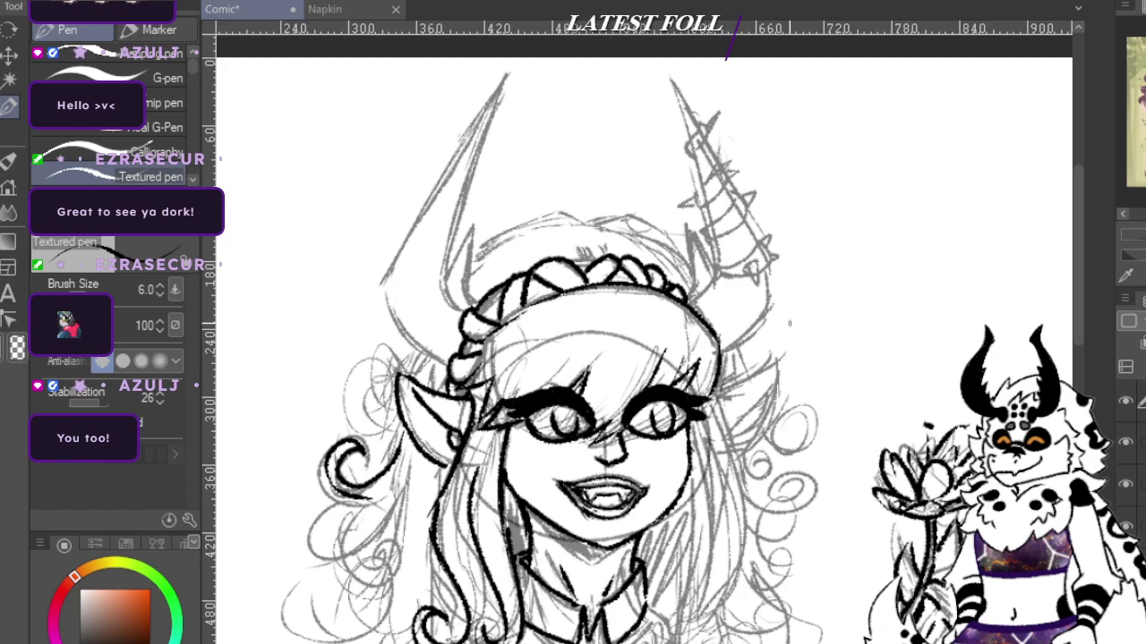
pyautogui.hotkey('ctrl', '+')
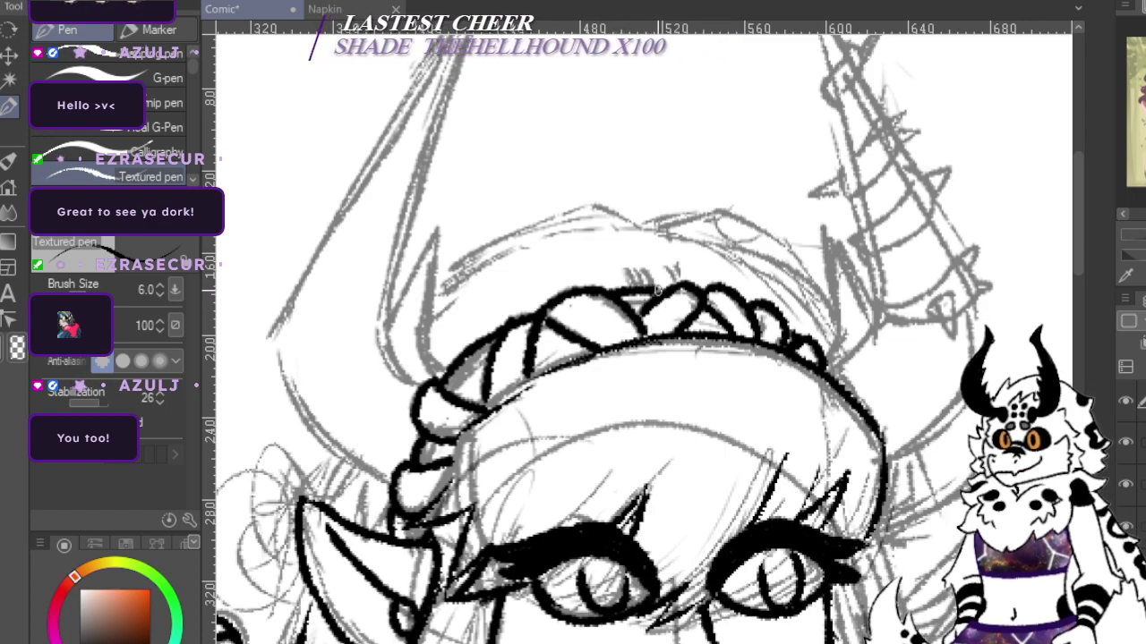
# Examine the inked braid, face and ear against the remaining rough sketch.
pyautogui.scroll(-4, 806, 313)
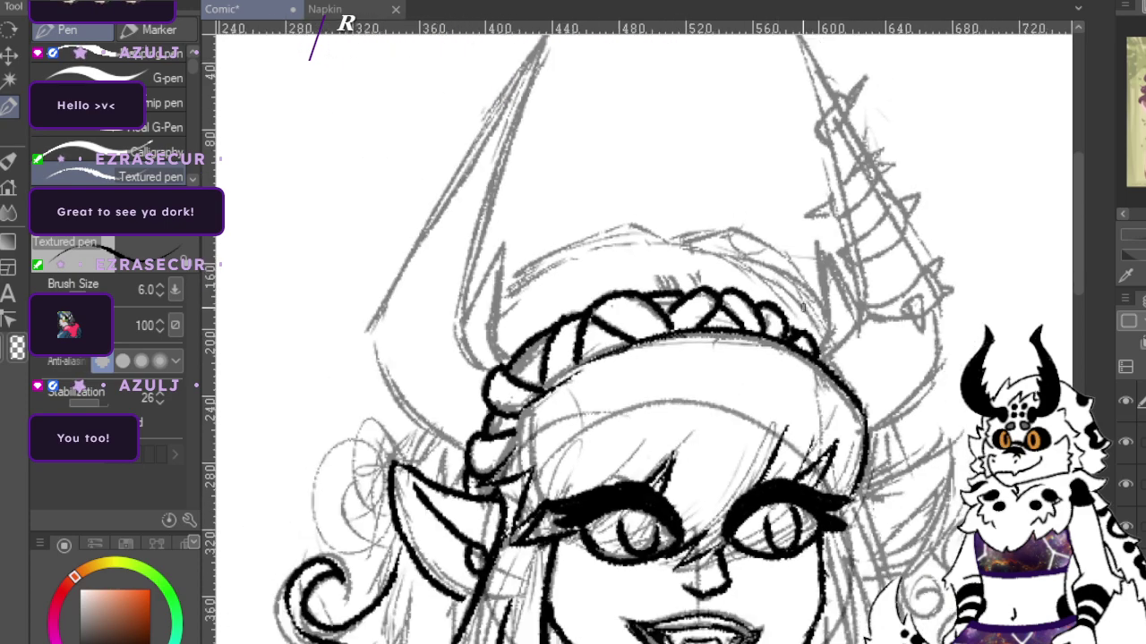
pyautogui.scroll(-5, 893, 326)
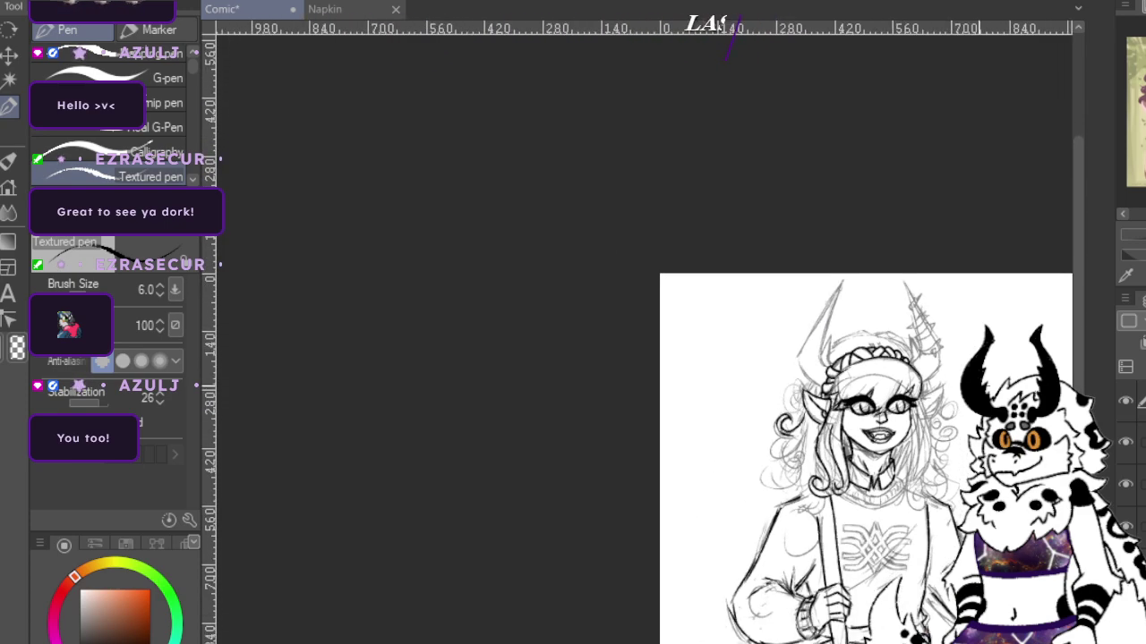
pyautogui.scroll(4, 979, 385)
pyautogui.scroll(2, 943, 419)
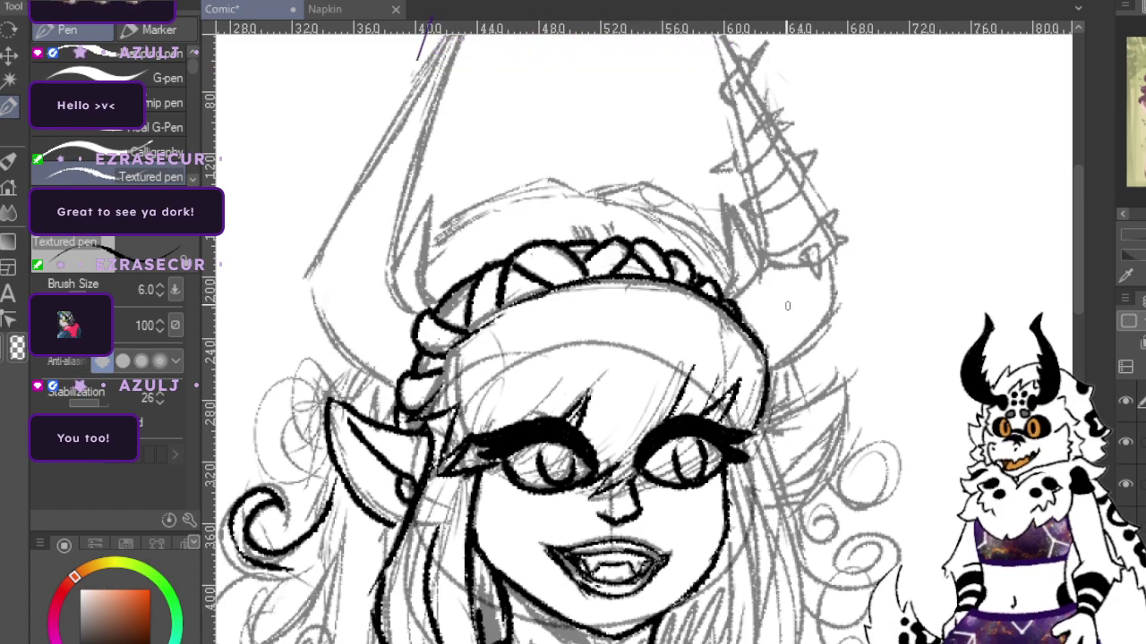
pyautogui.scroll(-1, 770, 357)
pyautogui.scroll(4, 403, 376)
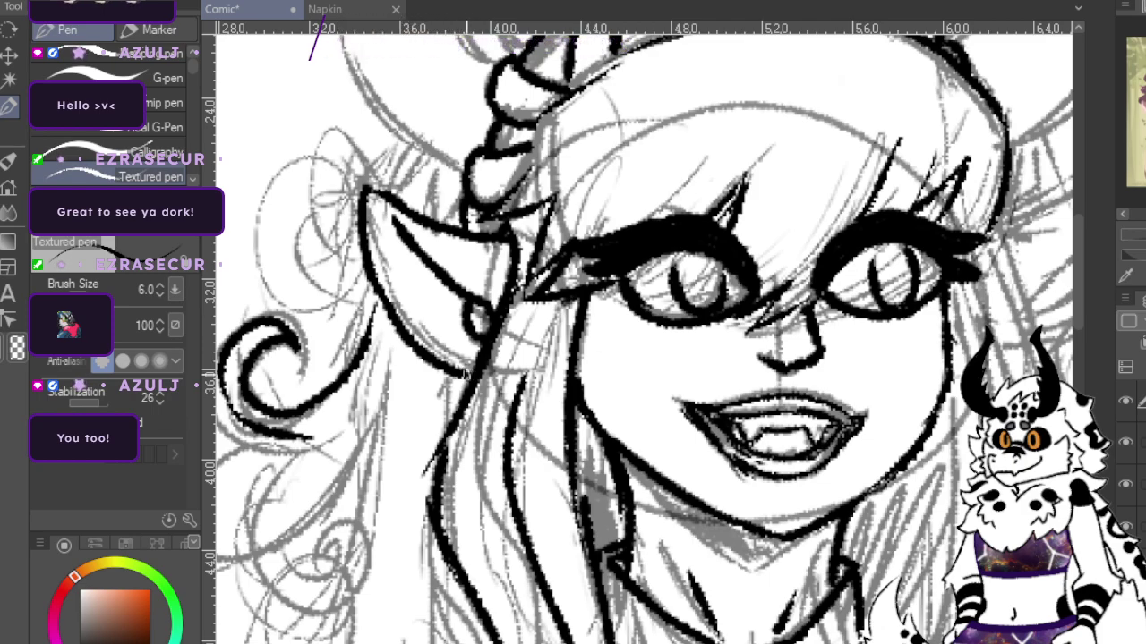
pyautogui.scroll(-3, 364, 365)
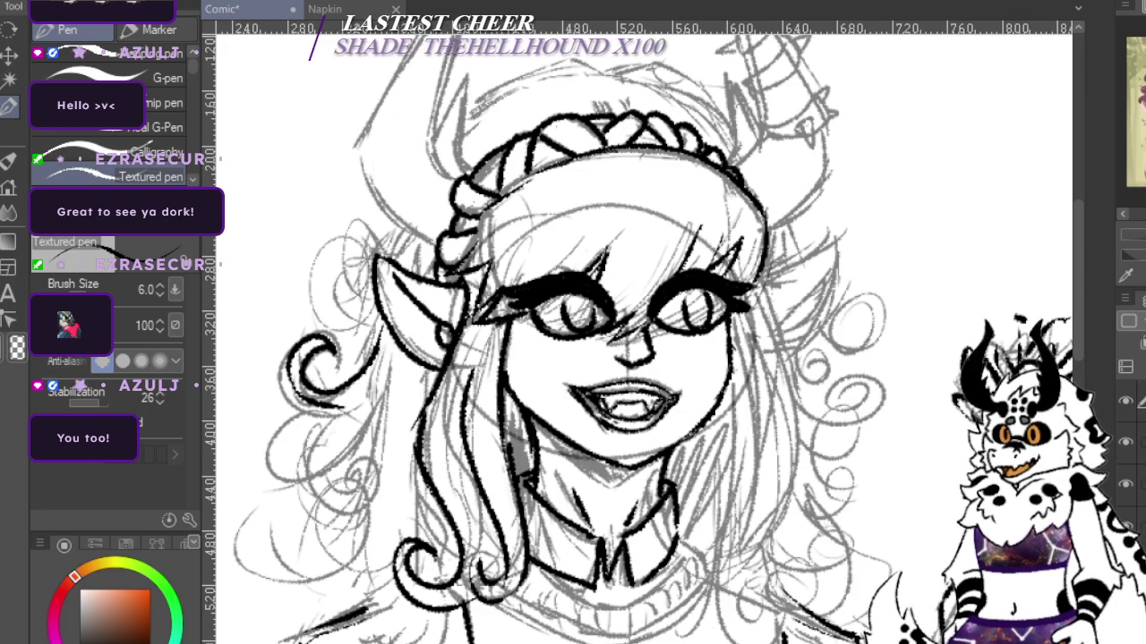
pyautogui.scroll(-1, 777, 465)
pyautogui.scroll(-3, 570, 532)
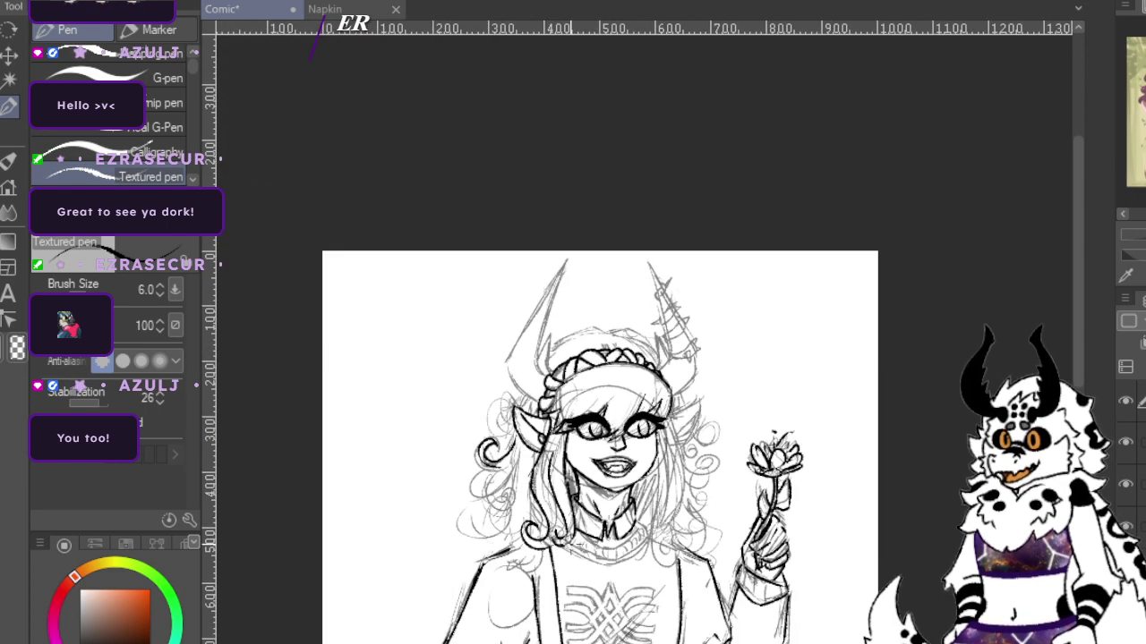
# Fill the shadow beneath the chin along the jawline in solid black.
pyautogui.scroll(4, 579, 538)
pyautogui.scroll(3, 577, 539)
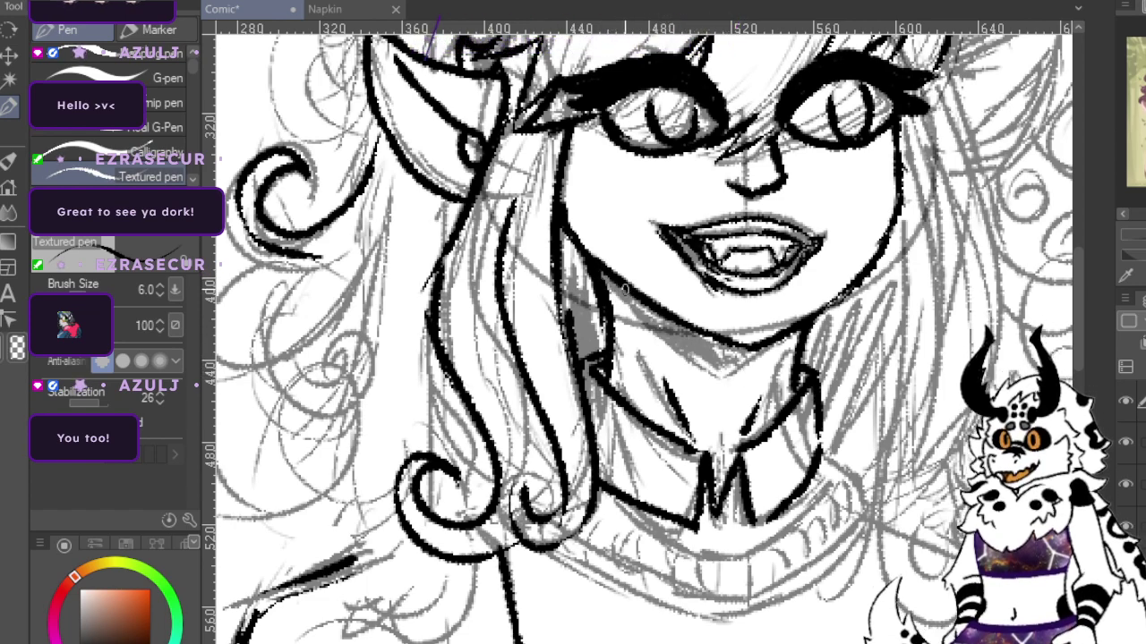
pyautogui.moveTo(680, 342); pyautogui.dragTo(721, 380)
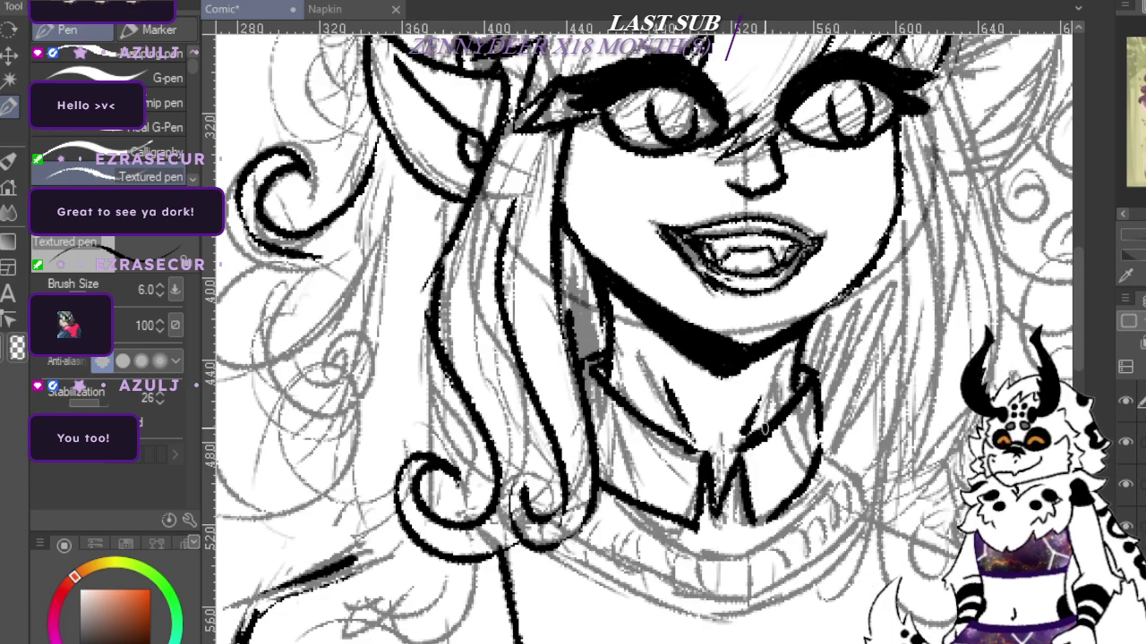
# Ink a long outer hair lock below the existing ear-side curl, with a curled end and a short hook above the shoulder.
pyautogui.scroll(-4, 765, 430)
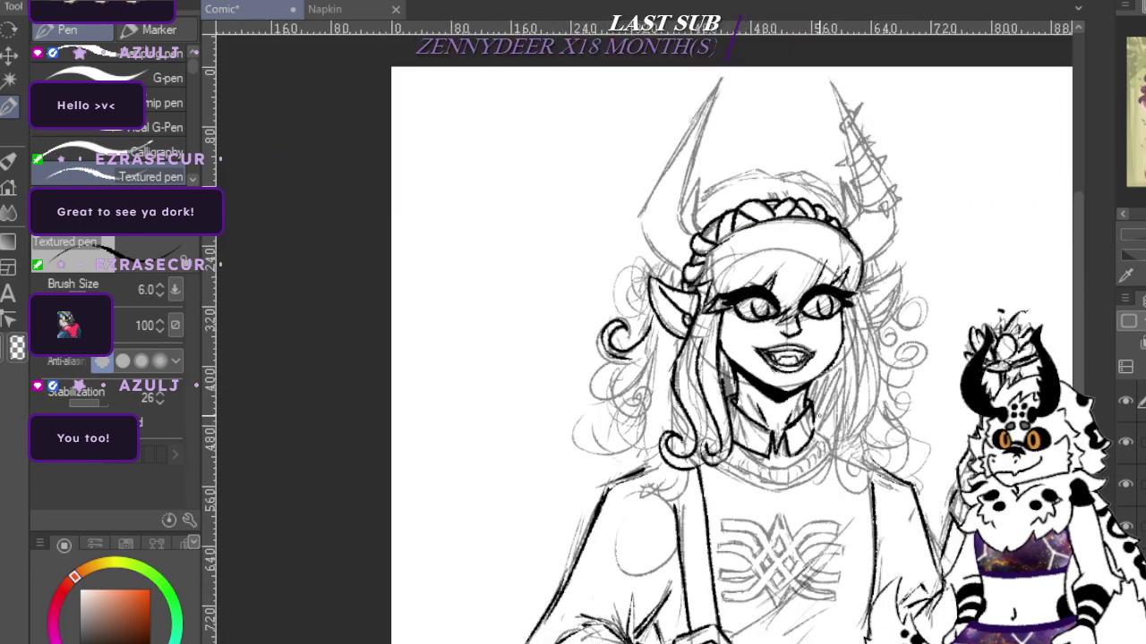
pyautogui.scroll(-1, 869, 367)
pyautogui.scroll(5, 868, 367)
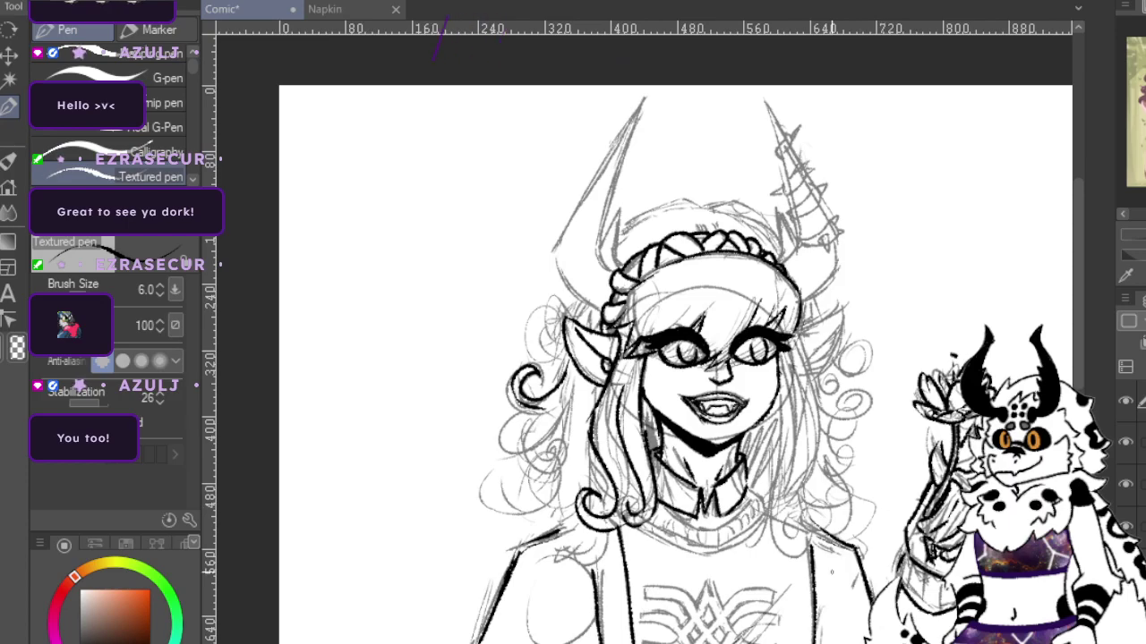
pyautogui.scroll(2, 743, 447)
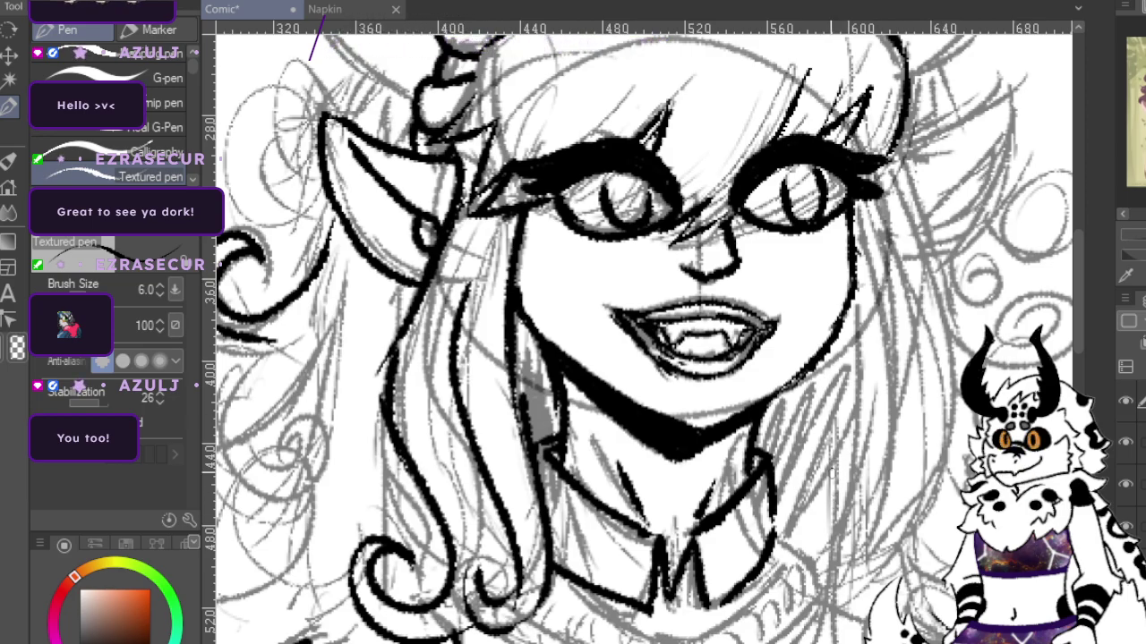
pyautogui.scroll(-4, 595, 53)
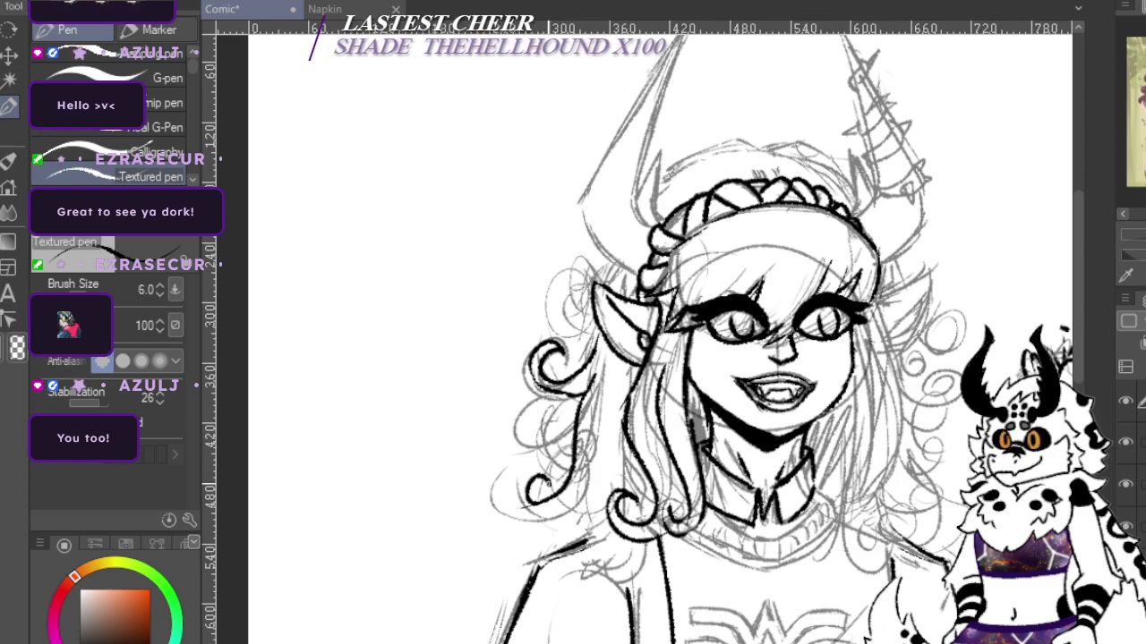
pyautogui.moveTo(515, 498); pyautogui.dragTo(560, 521)
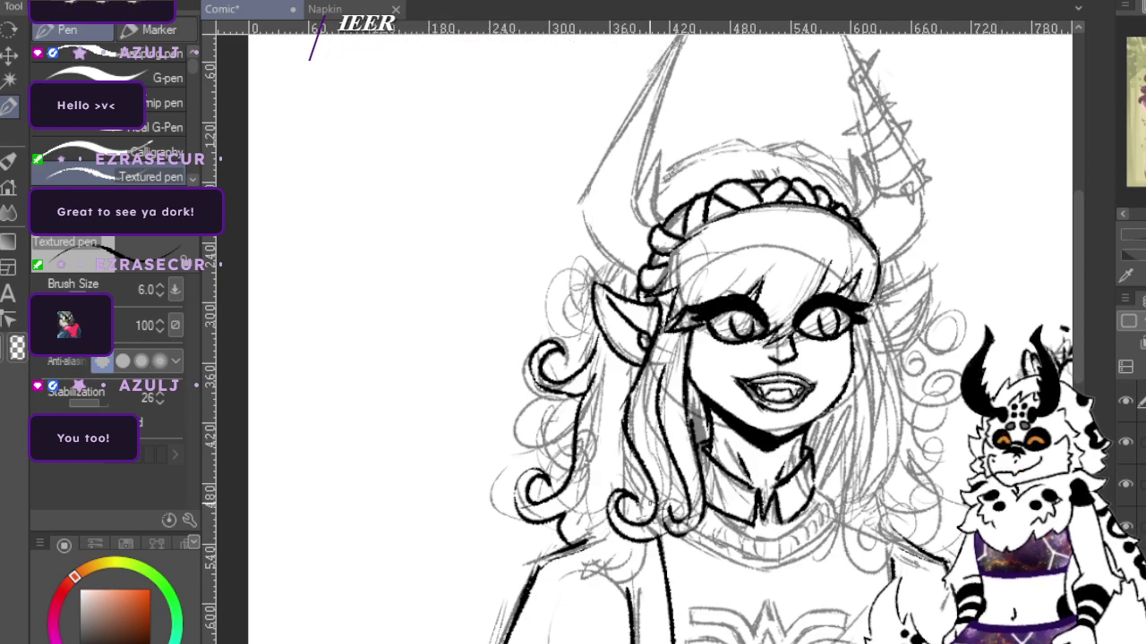
pyautogui.scroll(-2, 666, 550)
pyautogui.scroll(2, 686, 554)
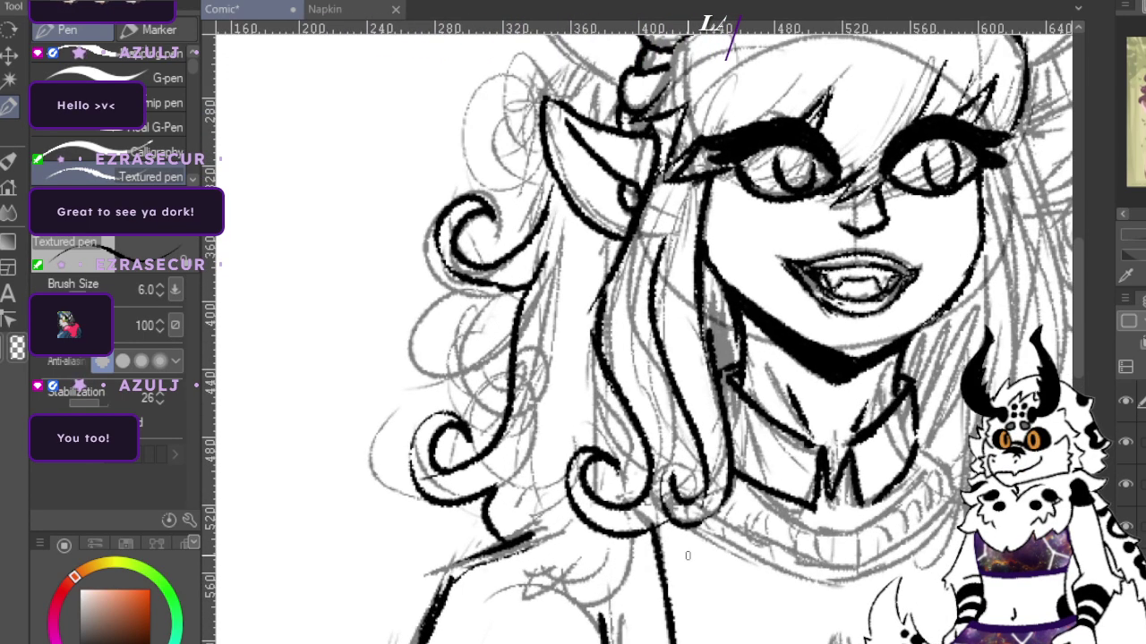
# Try to ink the inner edge of the outer hair lock from below the ear down to the shoulder.
pyautogui.moveTo(560, 240); pyautogui.dragTo(548, 543)
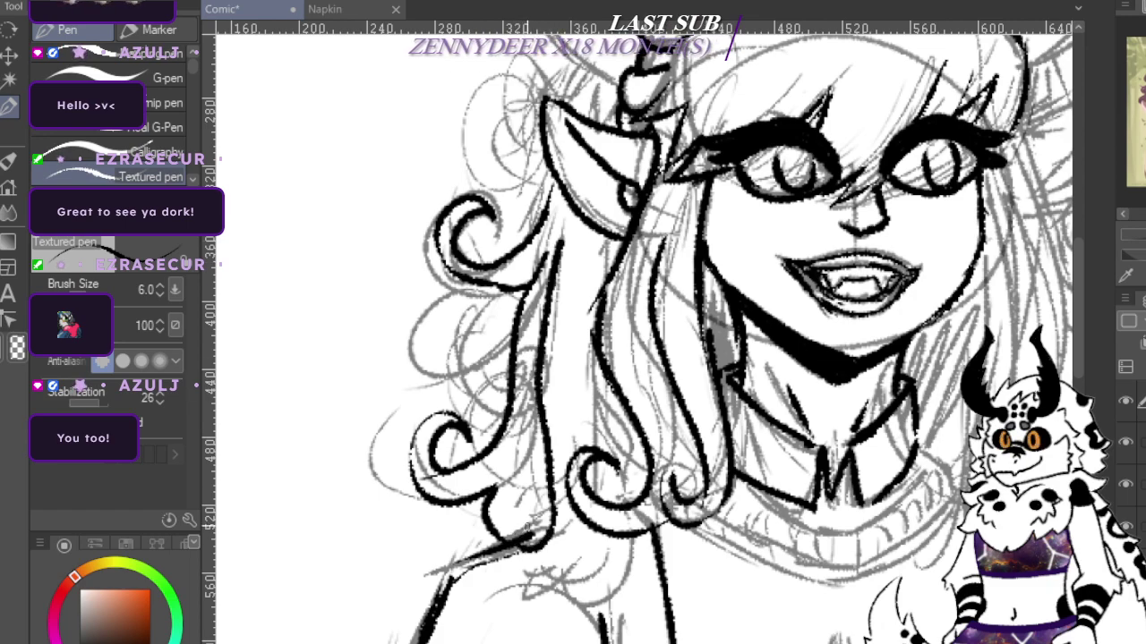
pyautogui.hotkey('ctrl', 'z')
pyautogui.moveTo(577, 265); pyautogui.dragTo(527, 467)
pyautogui.hotkey('ctrl', 'z')
pyautogui.moveTo(577, 261); pyautogui.dragTo(542, 384)
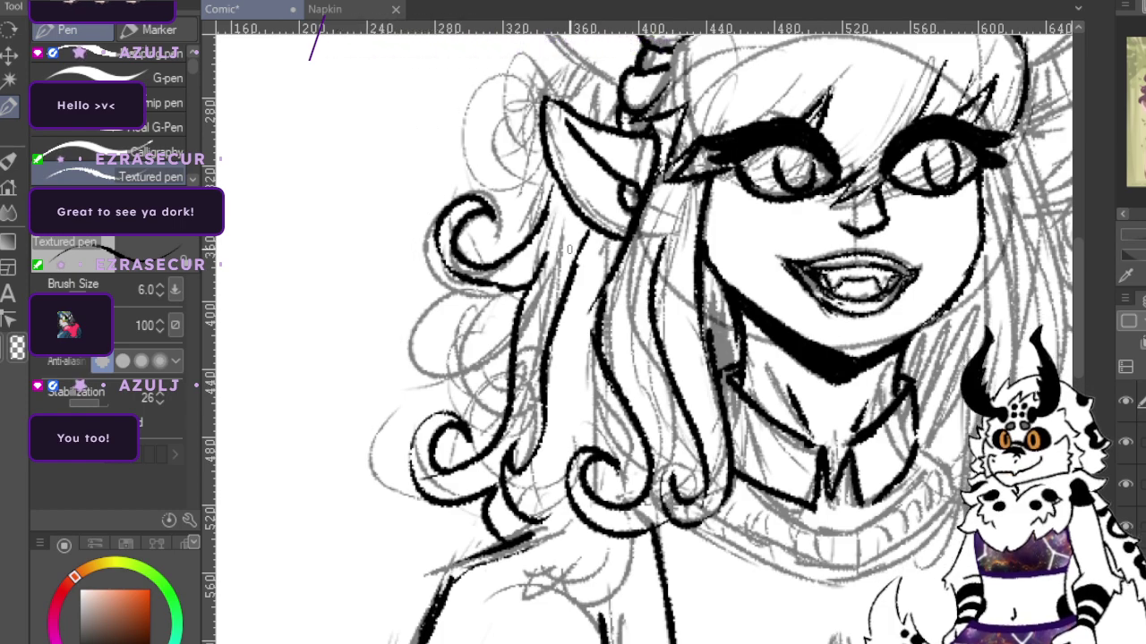
pyautogui.scroll(-1, 569, 260)
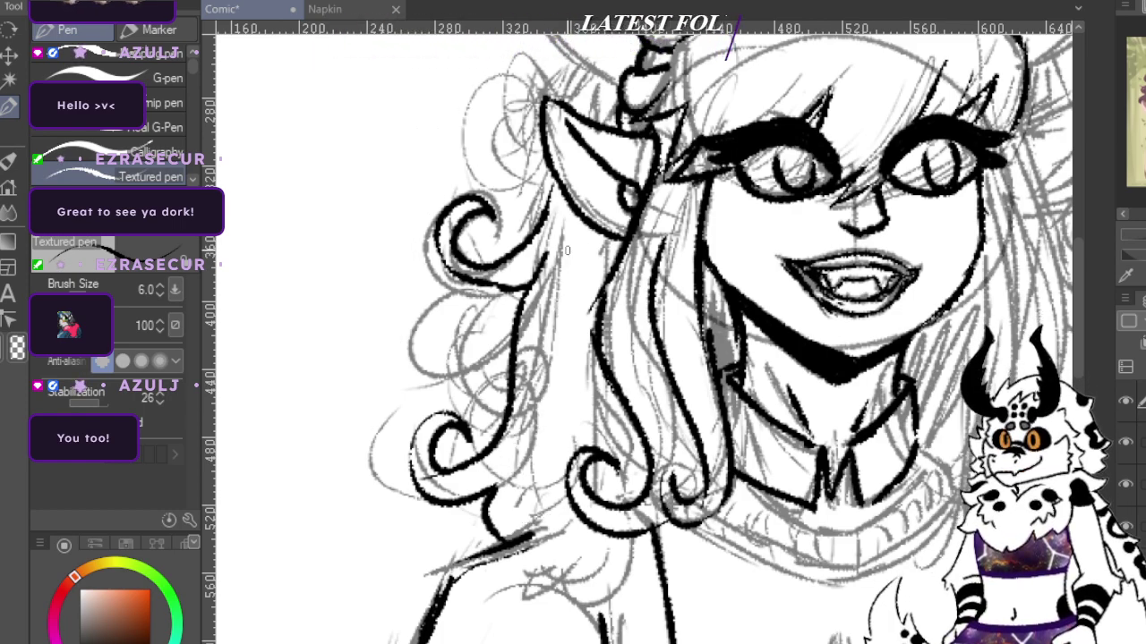
pyautogui.scroll(-1, 573, 255)
pyautogui.scroll(-2, 573, 254)
pyautogui.scroll(5, 727, 40)
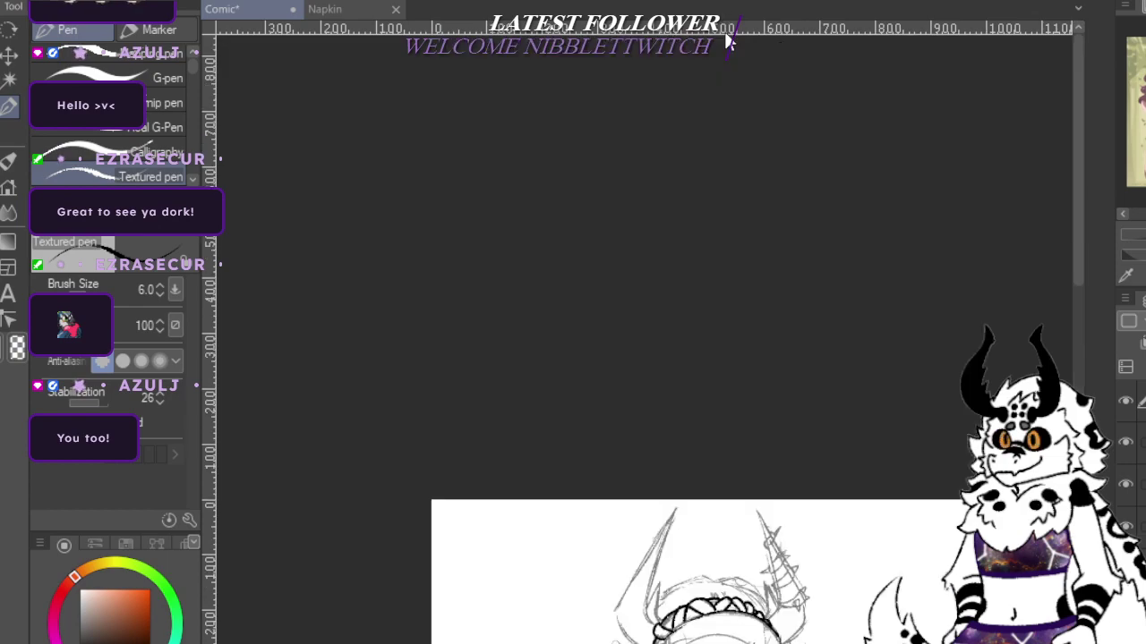
pyautogui.scroll(-2, 871, 161)
pyautogui.hscroll(-3, 872, 160)
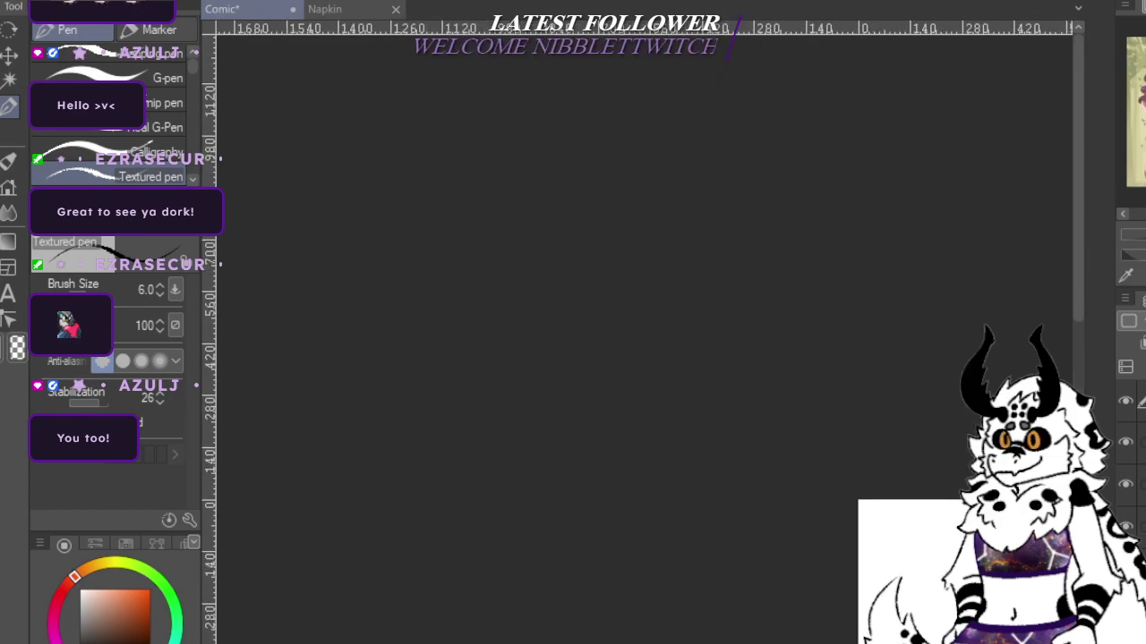
# Ink the outer and inner edges of the bare horn over the sketch, with the small spike at its base.
pyautogui.hscroll(3, 872, 160)
pyautogui.hscroll(3, 645, 358)
pyautogui.moveTo(1078, 221); pyautogui.dragTo(1083, 359)
pyautogui.scroll(3, 631, 278)
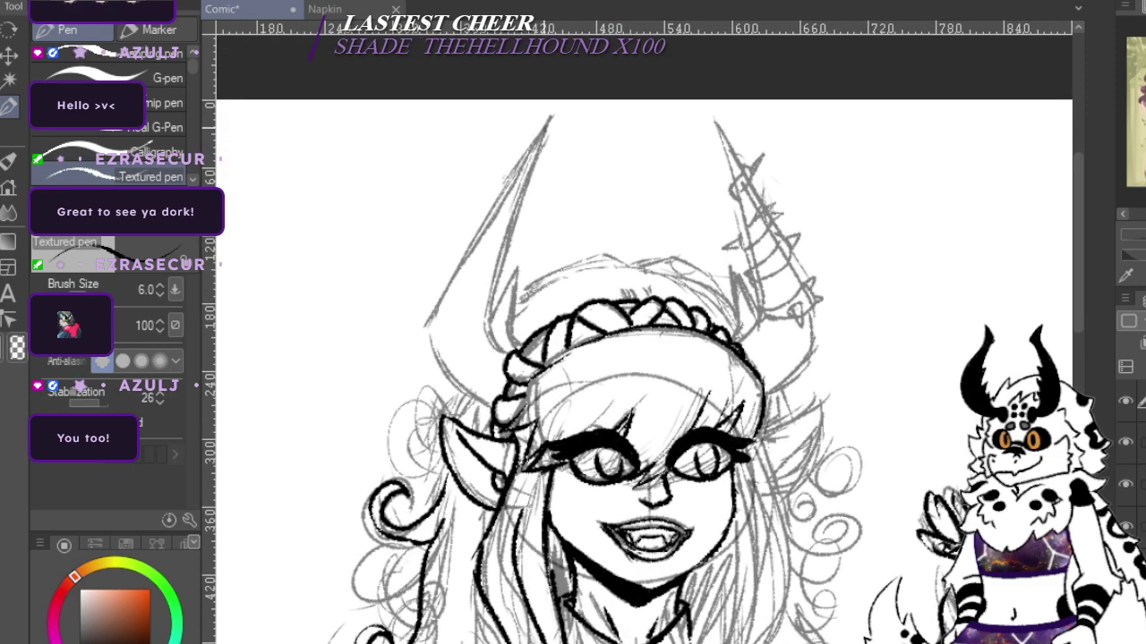
pyautogui.moveTo(548, 116); pyautogui.dragTo(427, 324)
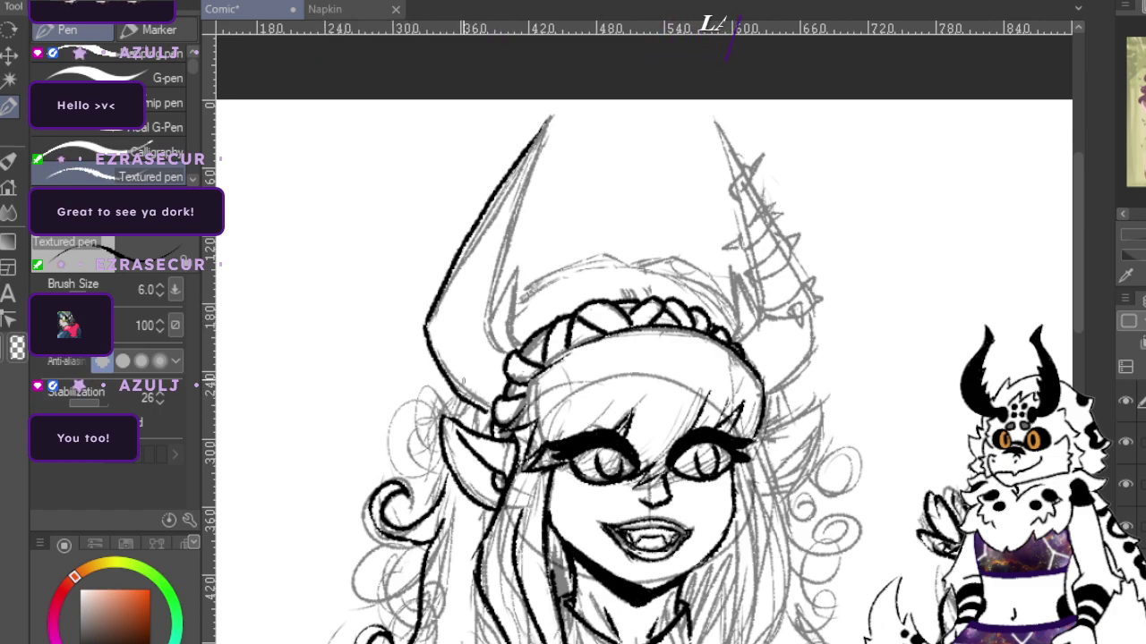
pyautogui.hotkey('ctrl', 'z')
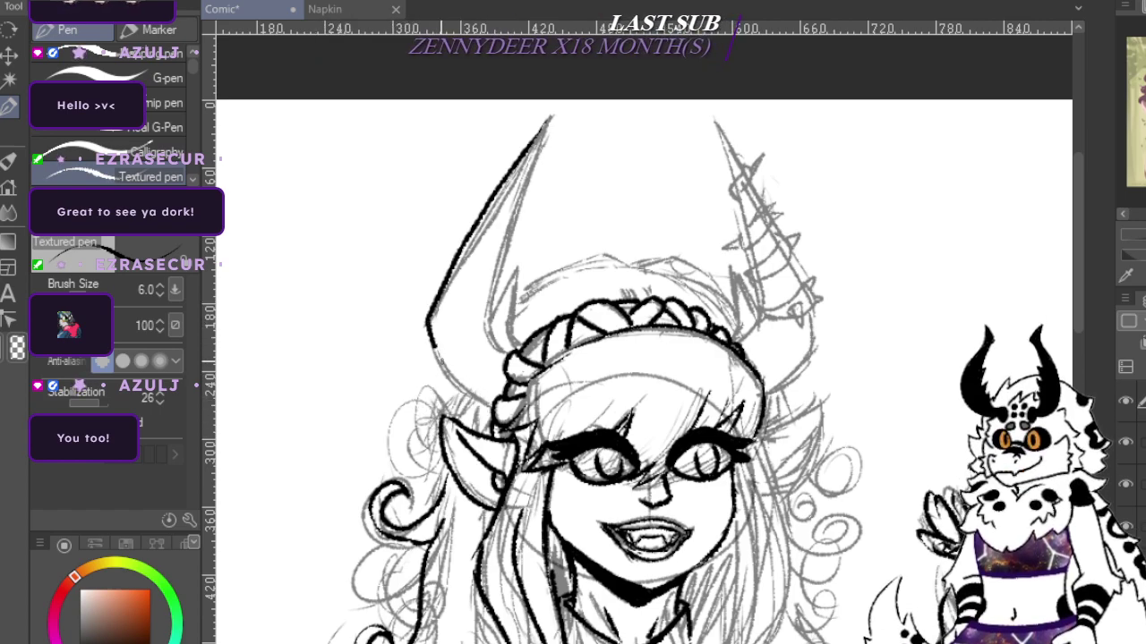
pyautogui.moveTo(551, 118)
pyautogui.mouseDown()
pyautogui.moveTo(504, 260)
pyautogui.moveTo(493, 327)
pyautogui.moveTo(512, 351)
pyautogui.mouseUp()
pyautogui.hotkey('ctrl', 'z')
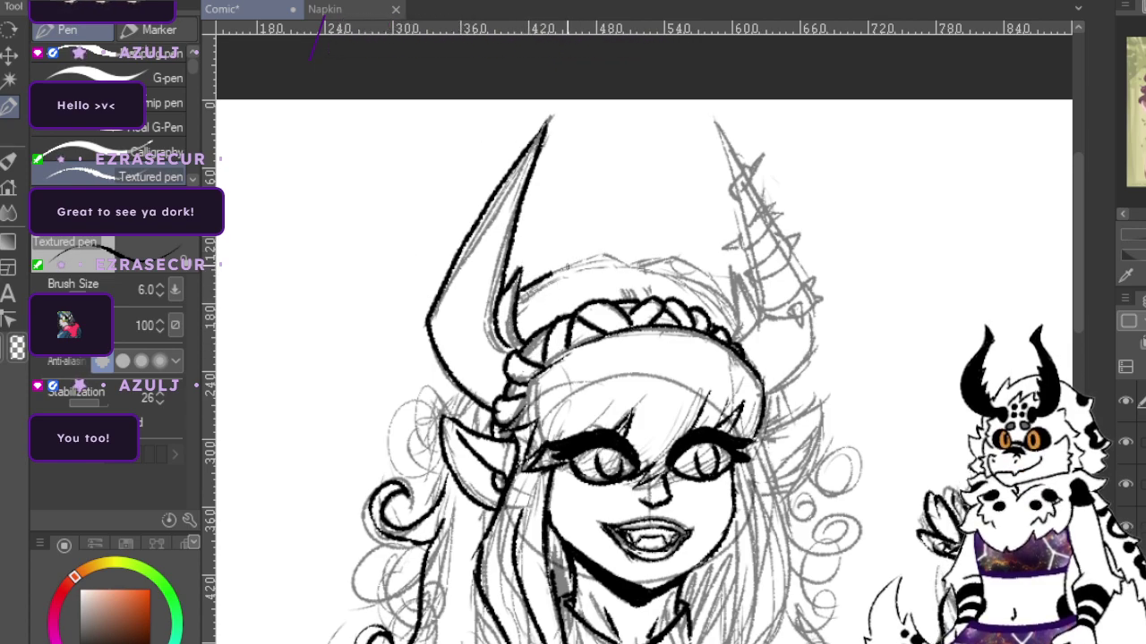
# Ink the crown of the hair with its centre parting, plus the second horn's tip, base spike and lower outer curve.
pyautogui.moveTo(618, 262)
pyautogui.mouseDown()
pyautogui.moveTo(650, 291)
pyautogui.moveTo(638, 267)
pyautogui.moveTo(678, 256)
pyautogui.mouseUp()
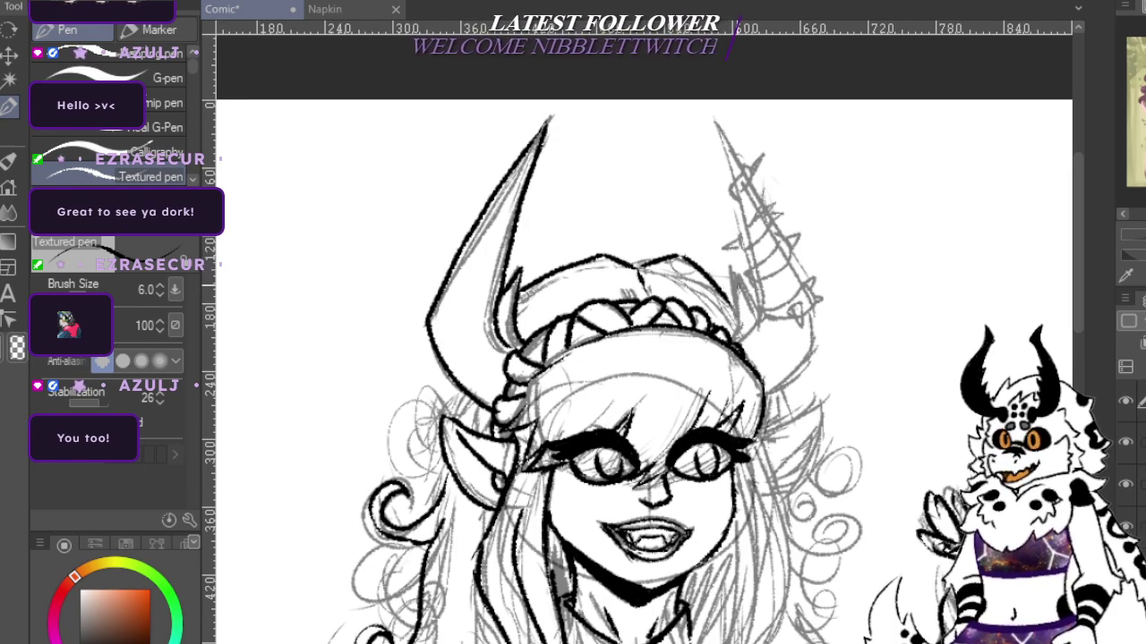
pyautogui.moveTo(727, 331); pyautogui.dragTo(734, 266)
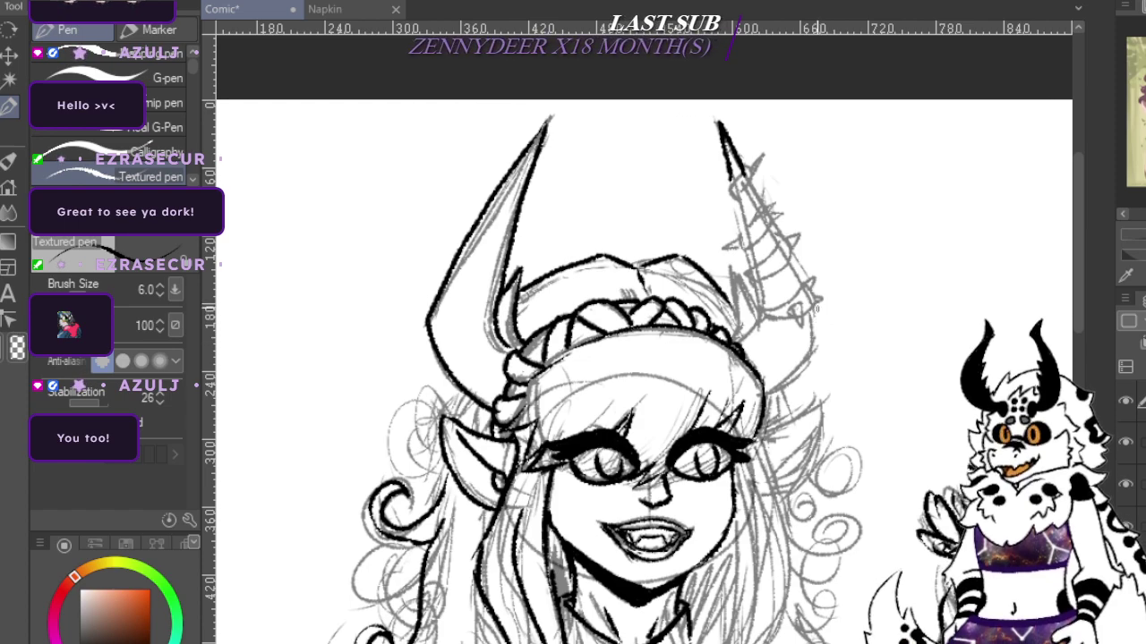
pyautogui.moveTo(822, 324); pyautogui.dragTo(759, 392)
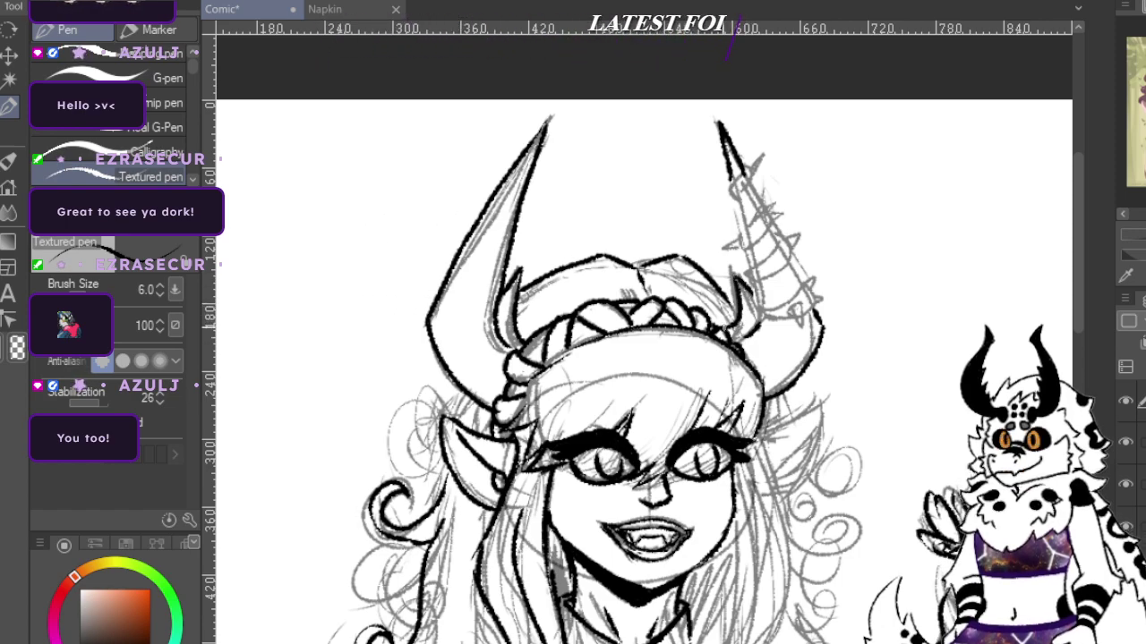
# Ink the vine coils wrapping around the second horn and the horn edges between them.
pyautogui.scroll(2, 912, 195)
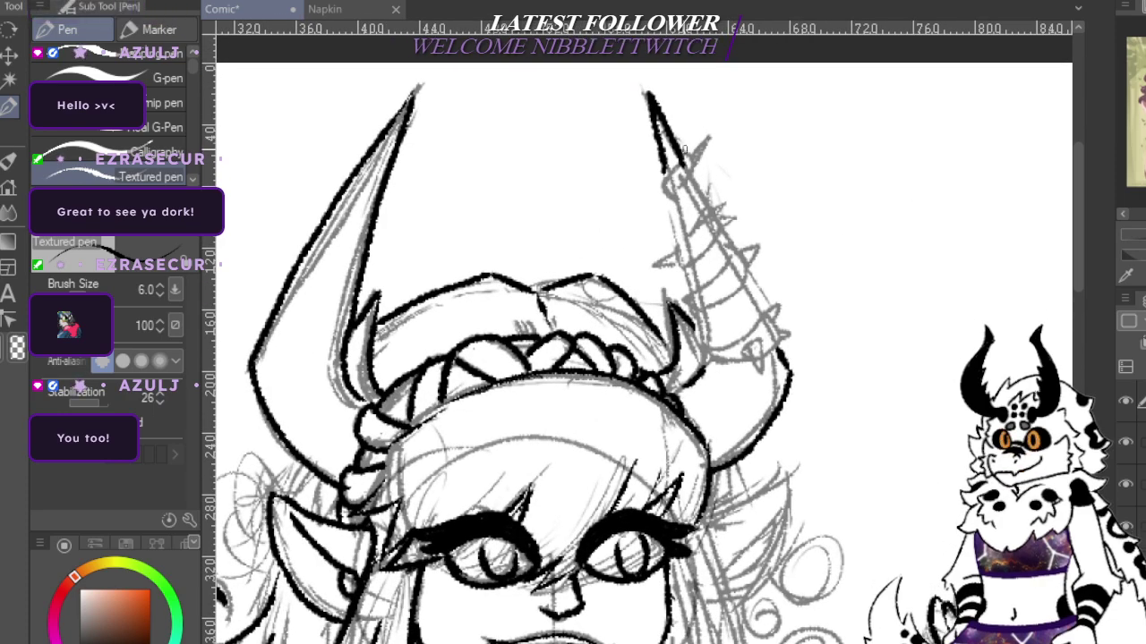
pyautogui.moveTo(684, 163); pyautogui.dragTo(665, 185)
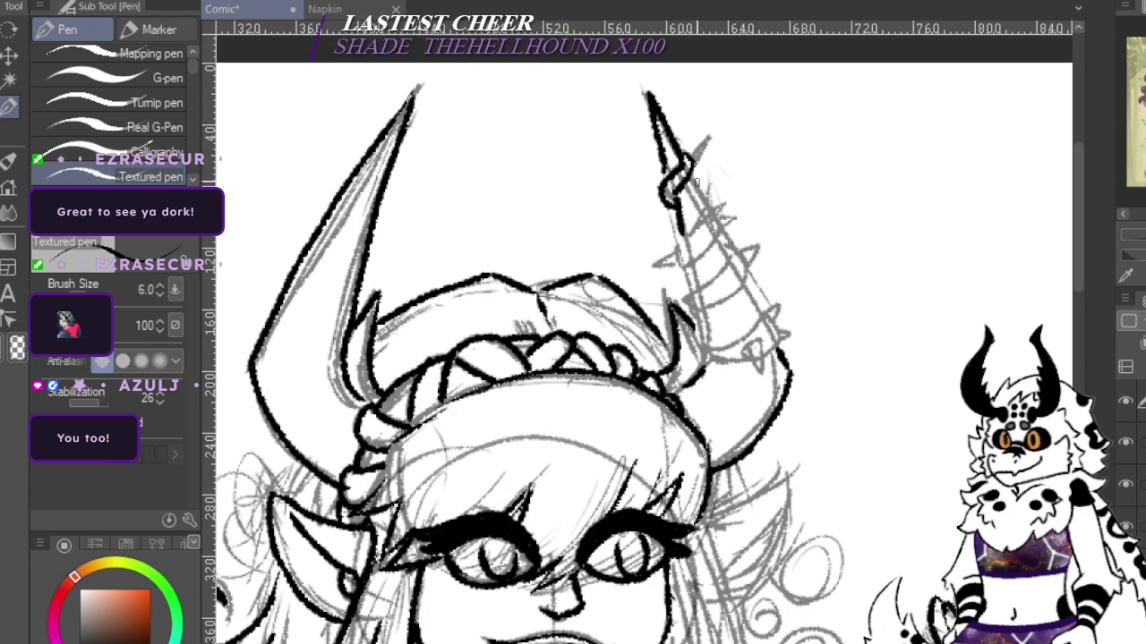
pyautogui.moveTo(691, 185)
pyautogui.mouseDown()
pyautogui.moveTo(704, 207)
pyautogui.moveTo(683, 240)
pyautogui.mouseUp()
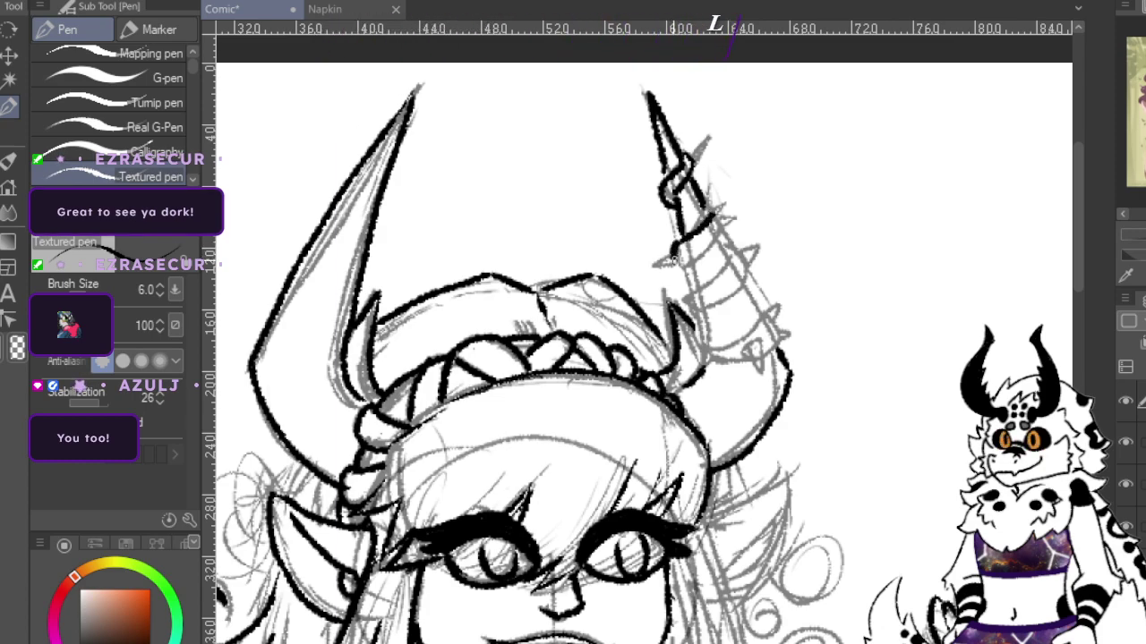
pyautogui.moveTo(673, 261)
pyautogui.mouseDown()
pyautogui.moveTo(725, 229)
pyautogui.moveTo(744, 263)
pyautogui.moveTo(741, 285)
pyautogui.moveTo(704, 309)
pyautogui.moveTo(688, 297)
pyautogui.moveTo(734, 259)
pyautogui.mouseUp()
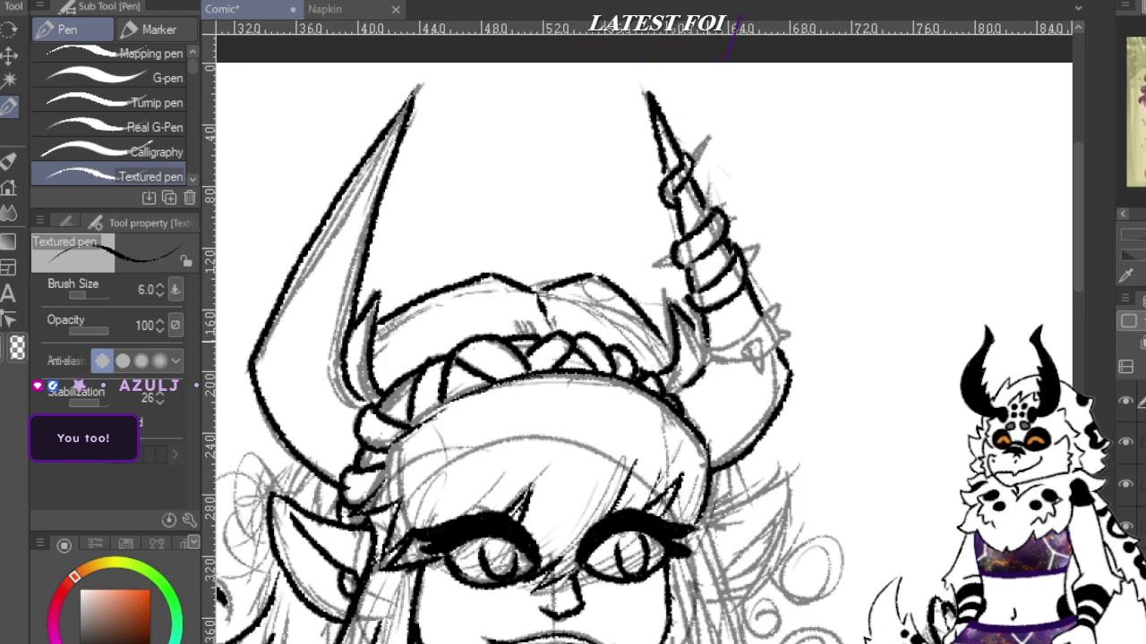
pyautogui.moveTo(708, 342)
pyautogui.mouseDown()
pyautogui.moveTo(760, 337)
pyautogui.moveTo(769, 310)
pyautogui.moveTo(775, 348)
pyautogui.moveTo(741, 367)
pyautogui.mouseUp()
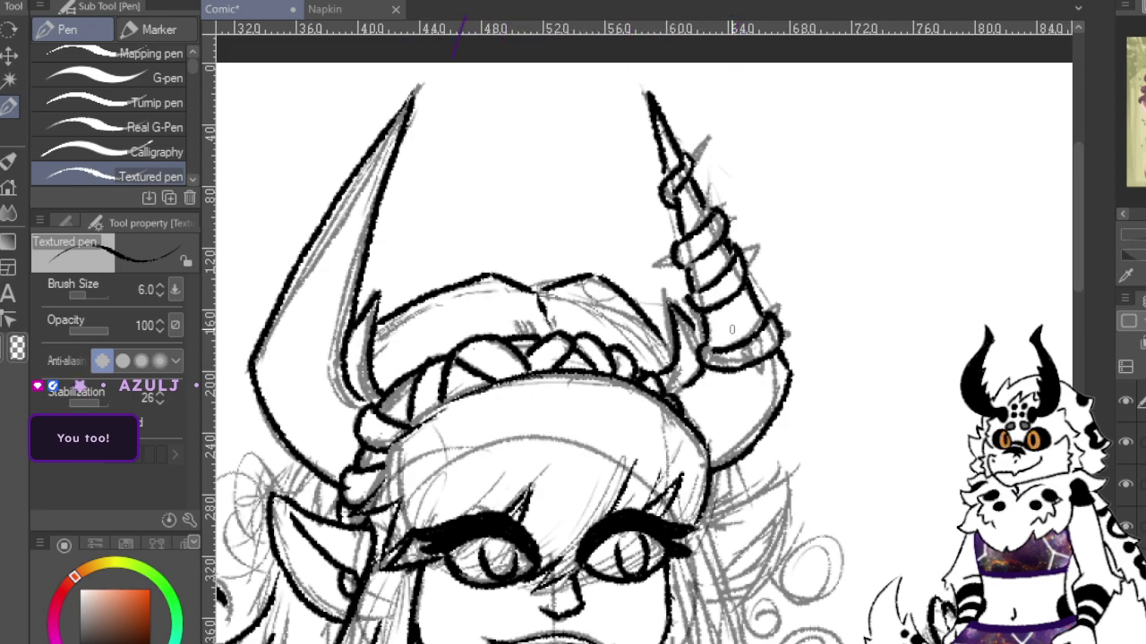
# Ink the loose vine end hanging from the second horn and the first thorns on the lowest coil.
pyautogui.scroll(-5, 731, 329)
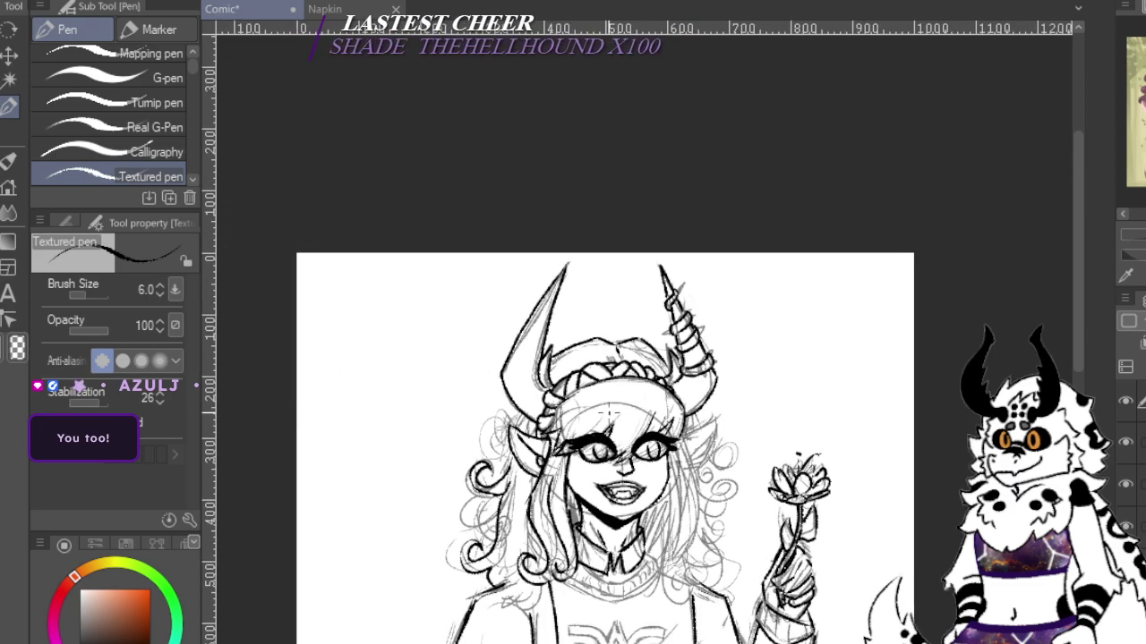
pyautogui.scroll(3, 677, 414)
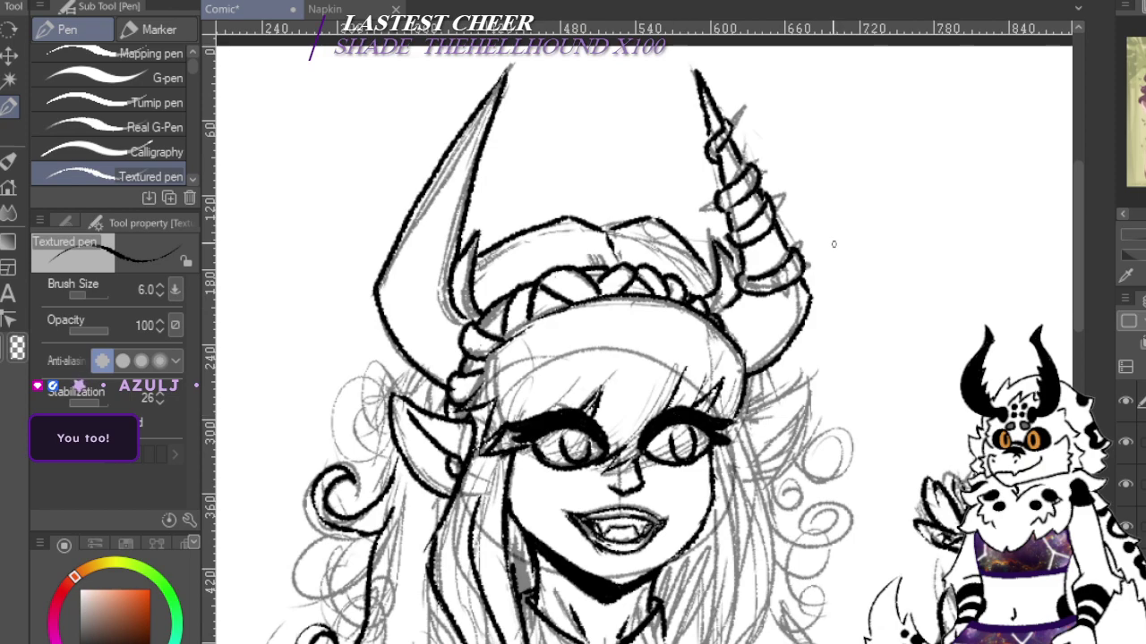
pyautogui.moveTo(808, 321)
pyautogui.mouseDown()
pyautogui.moveTo(819, 379)
pyautogui.moveTo(793, 335)
pyautogui.mouseUp()
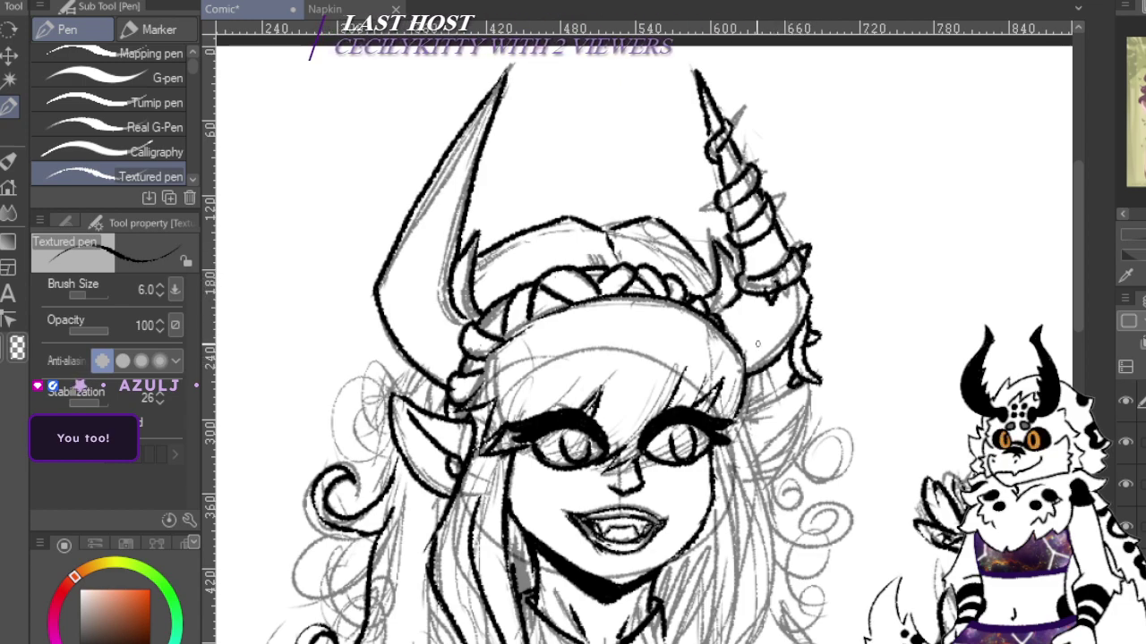
# Set the Snap eraser's brush size to 5 and erase the coil line across the base of the lowest thorn.
pyautogui.scroll(2, 844, 317)
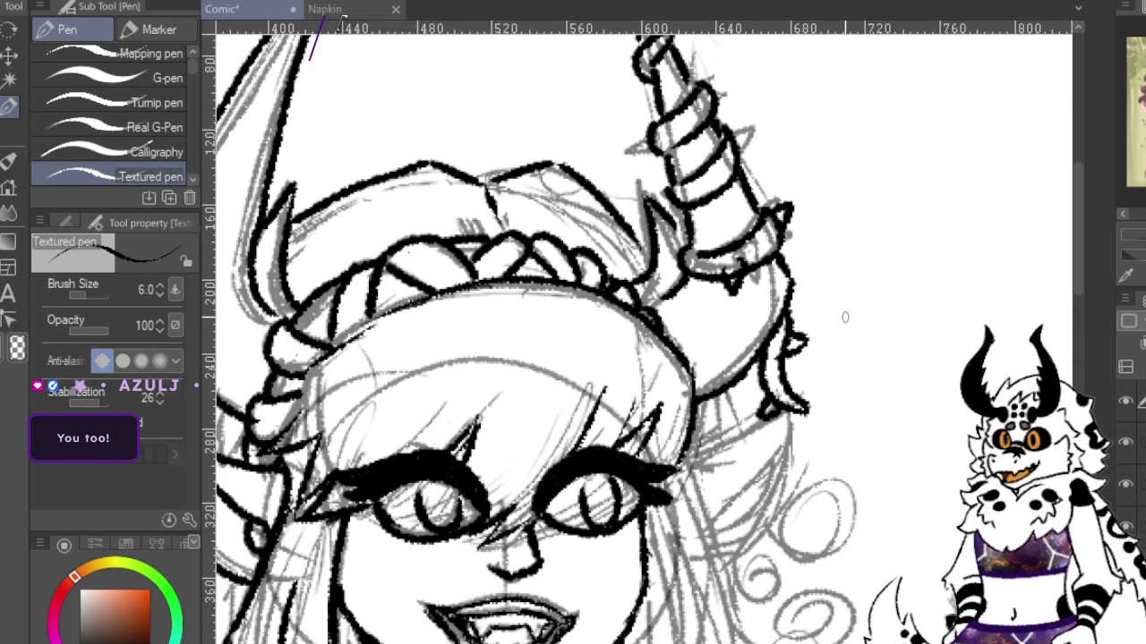
pyautogui.press('b')
pyautogui.press('e')
pyautogui.click(158, 293)
pyautogui.click(158, 292)
pyautogui.click(158, 293)
pyautogui.click(157, 292)
pyautogui.click(157, 293)
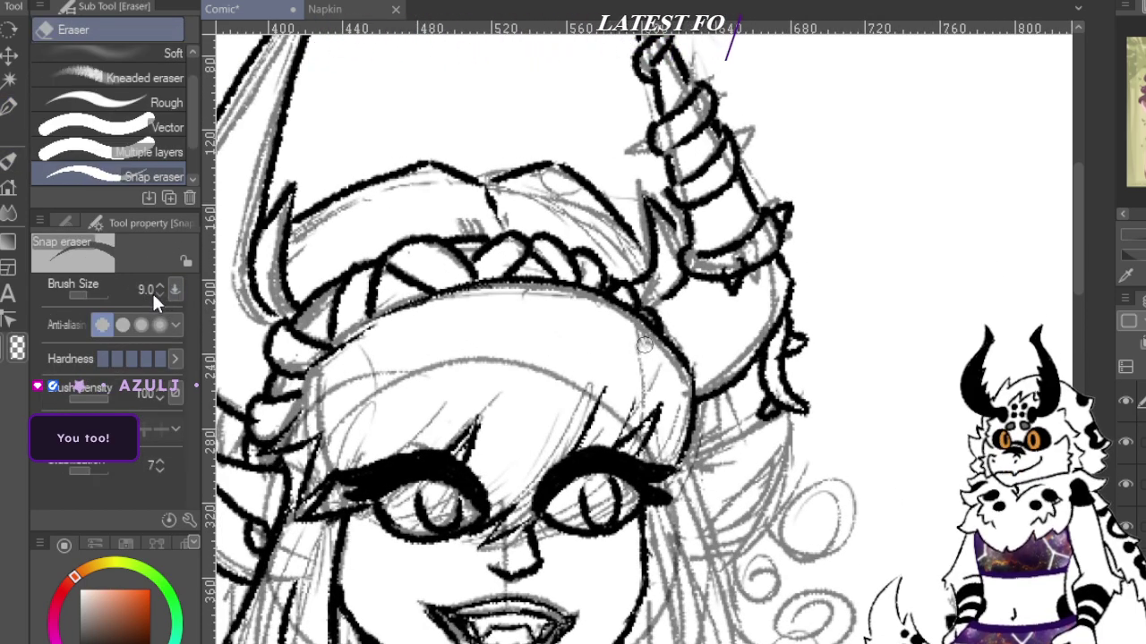
pyautogui.click(159, 293)
pyautogui.click(159, 293)
pyautogui.click(159, 293)
pyautogui.click(160, 293)
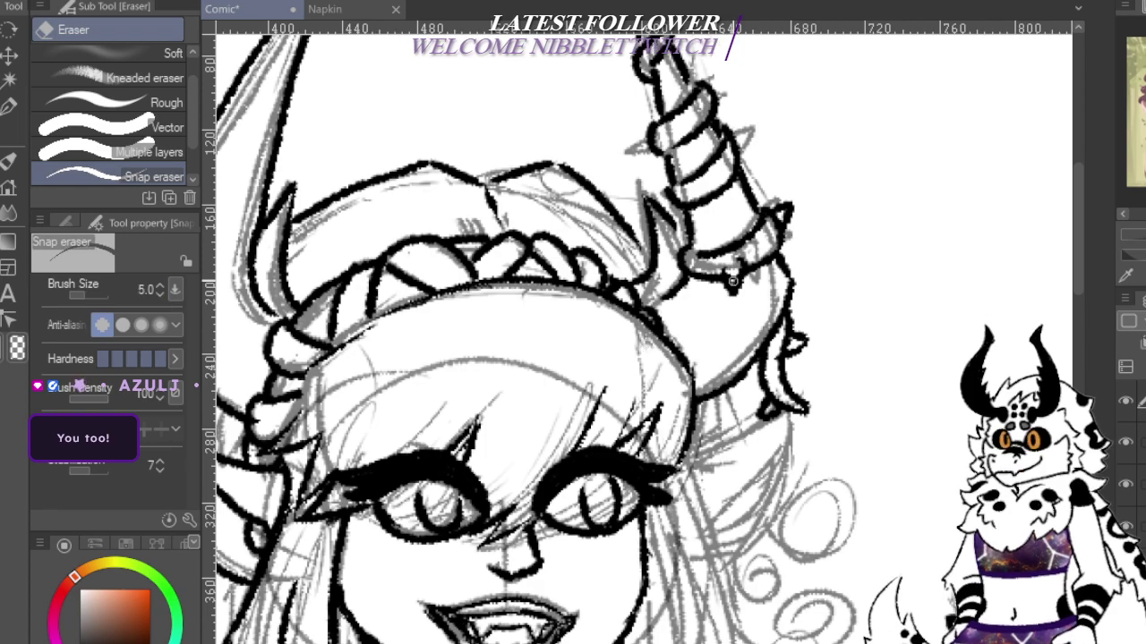
# Ink a thorn at the inner end of the lowest vine coil and clean the overlapping line at its base.
pyautogui.press('p')
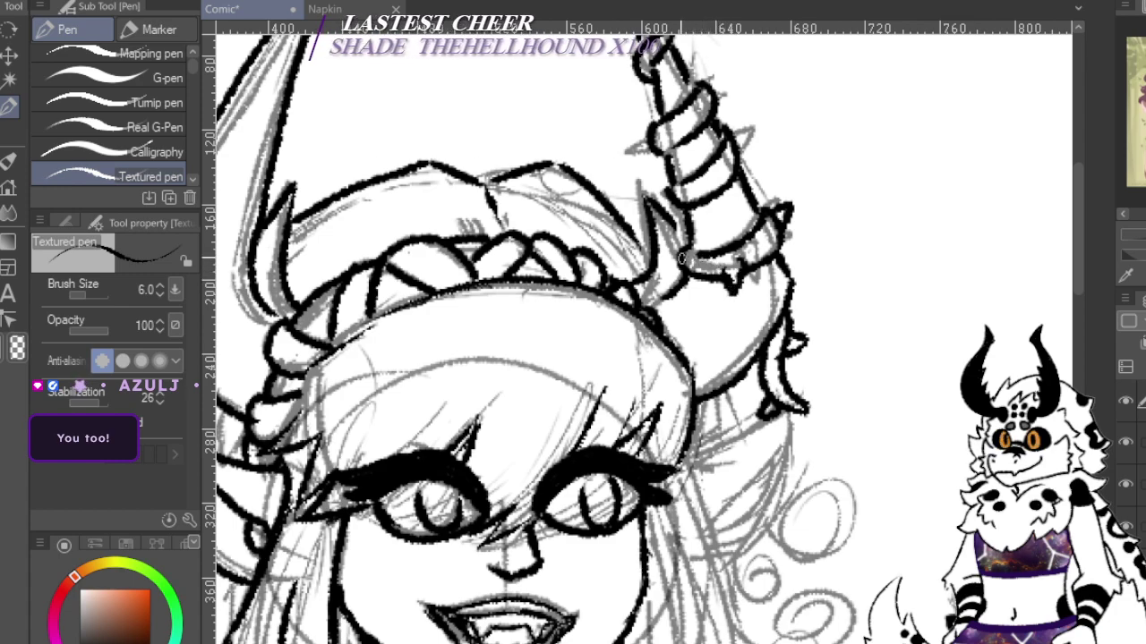
pyautogui.press('e')
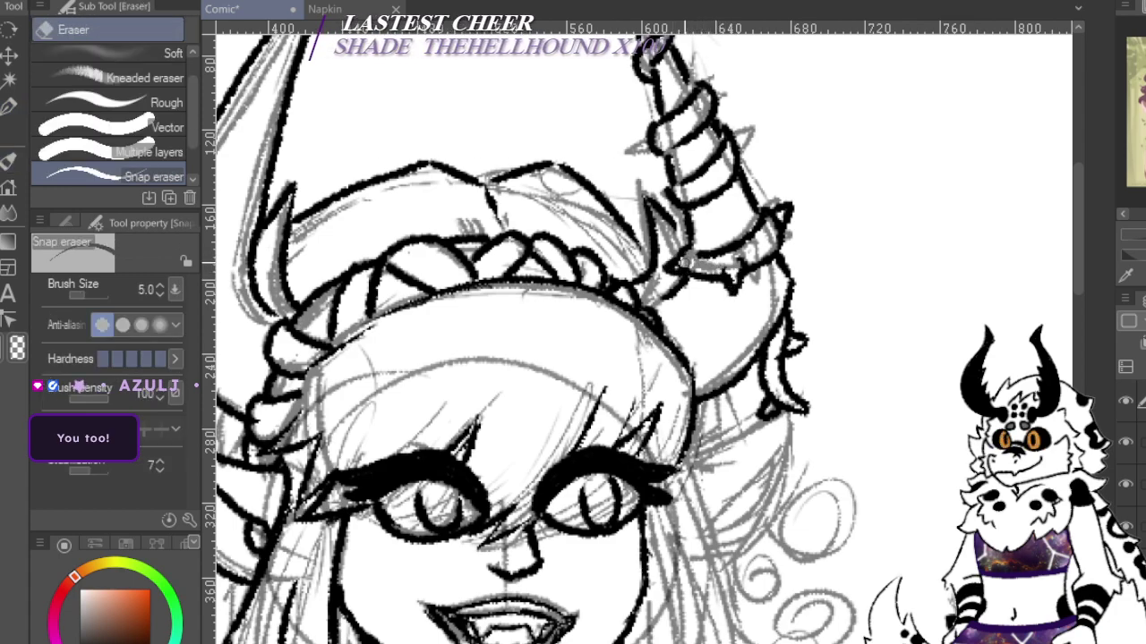
pyautogui.press('p')
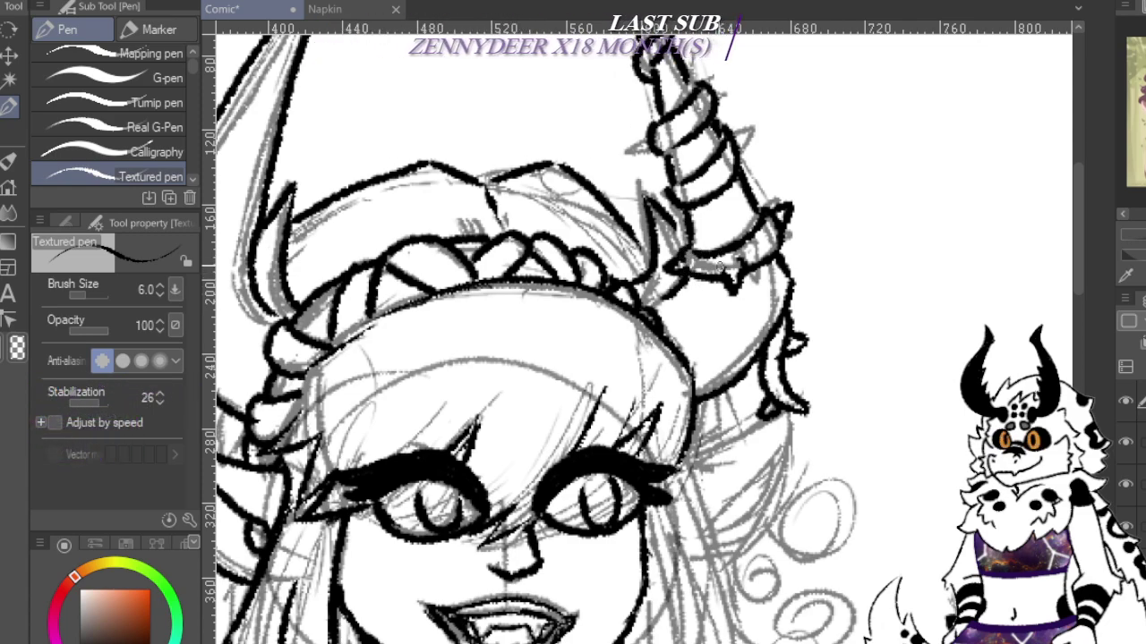
# Ink pointed thorns on both sides of the vine's middle coils.
pyautogui.scroll(-3, 742, 240)
pyautogui.scroll(2, 725, 92)
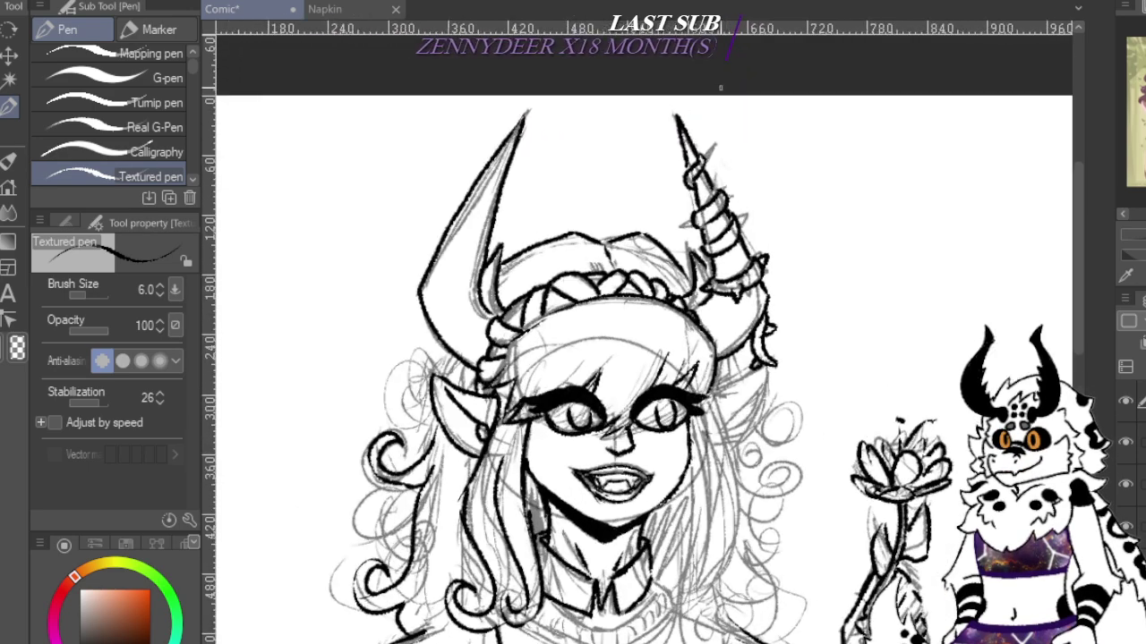
pyautogui.scroll(2, 732, 94)
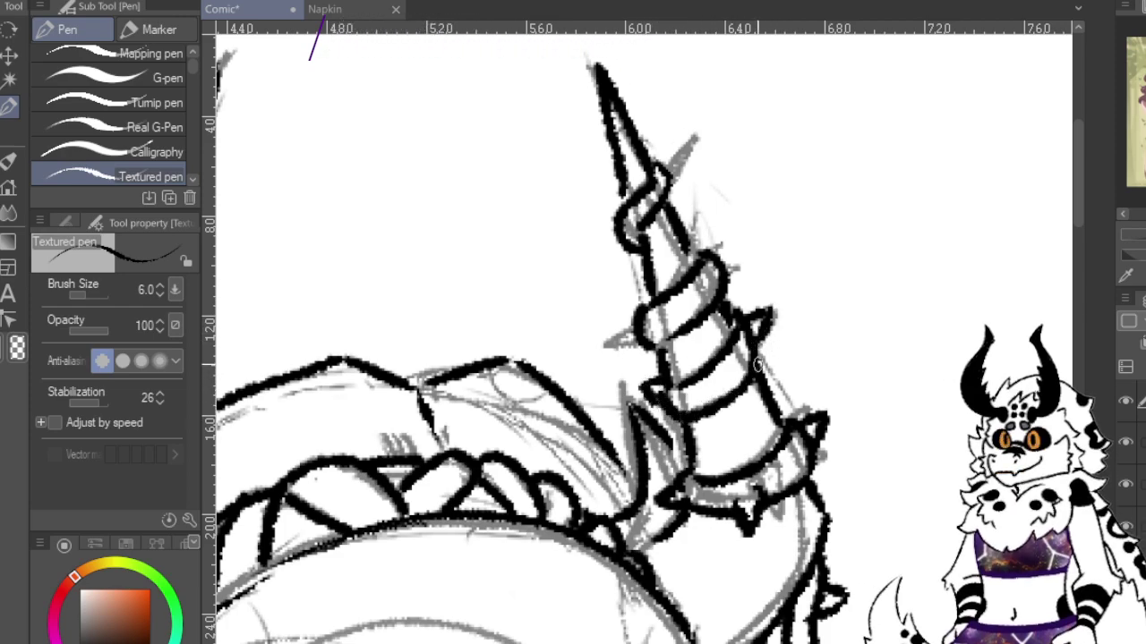
pyautogui.moveTo(631, 323)
pyautogui.mouseDown()
pyautogui.moveTo(607, 344)
pyautogui.moveTo(650, 351)
pyautogui.mouseUp()
pyautogui.moveTo(717, 256); pyautogui.dragTo(747, 238)
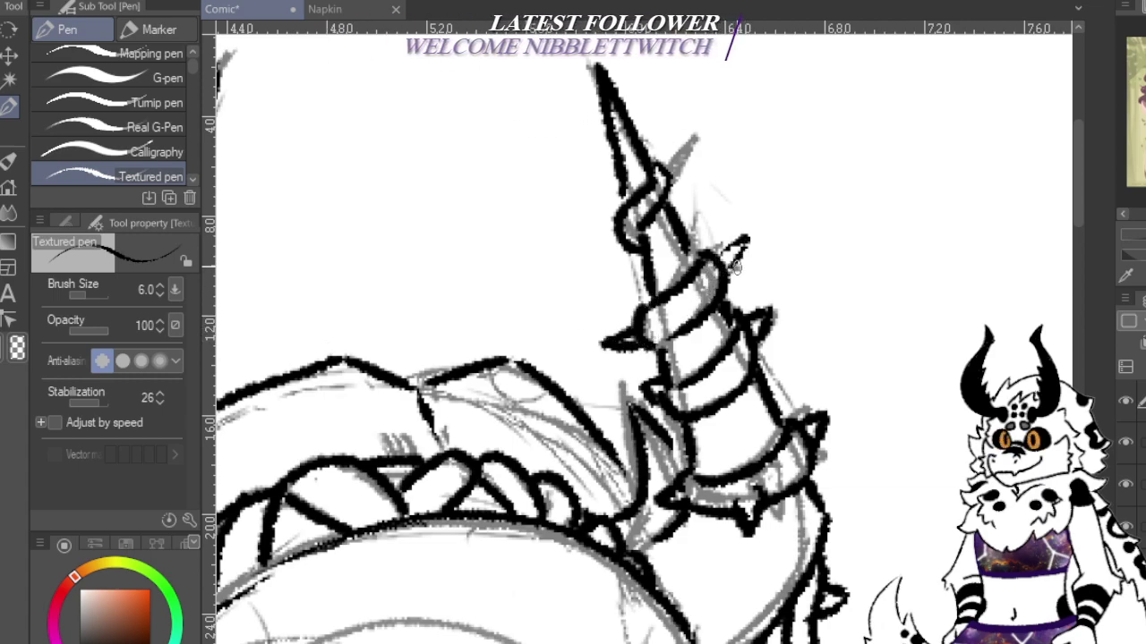
# Undo the last thorn, set the Textured pen's brush size to 4, and ink finer thorns on the upper vine coils.
pyautogui.hotkey('ctrl', 'z')
pyautogui.click(160, 294)
pyautogui.click(161, 293)
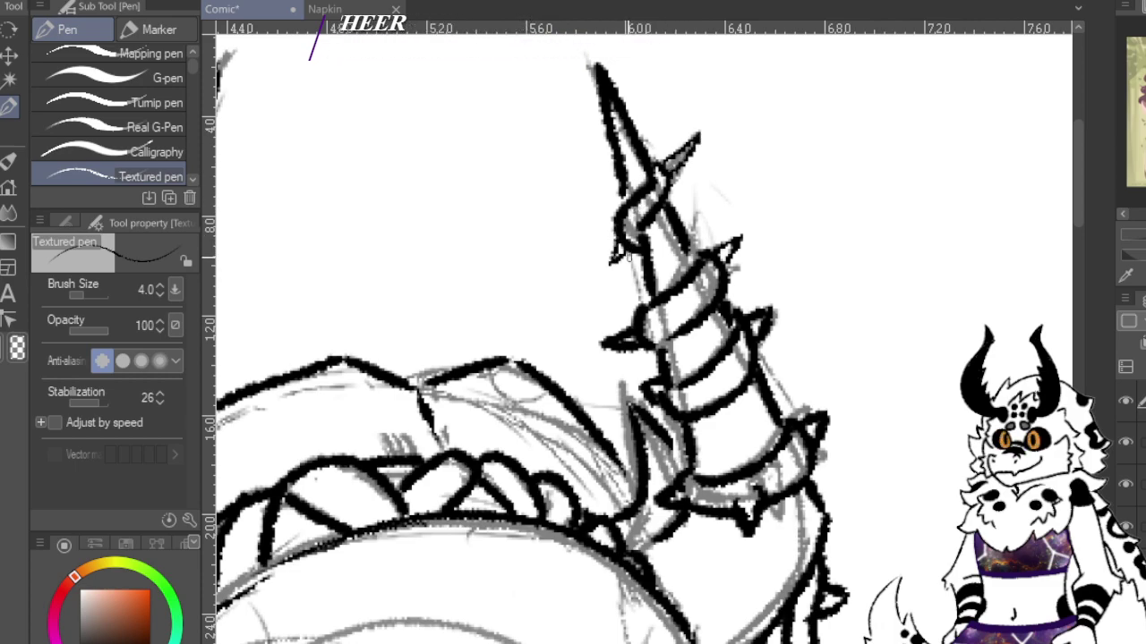
pyautogui.moveTo(593, 223); pyautogui.dragTo(598, 234)
# Set the Snap eraser's brush size to 1 and erase the overlapping line at the base of the top coil's inner thorn.
pyautogui.press('b')
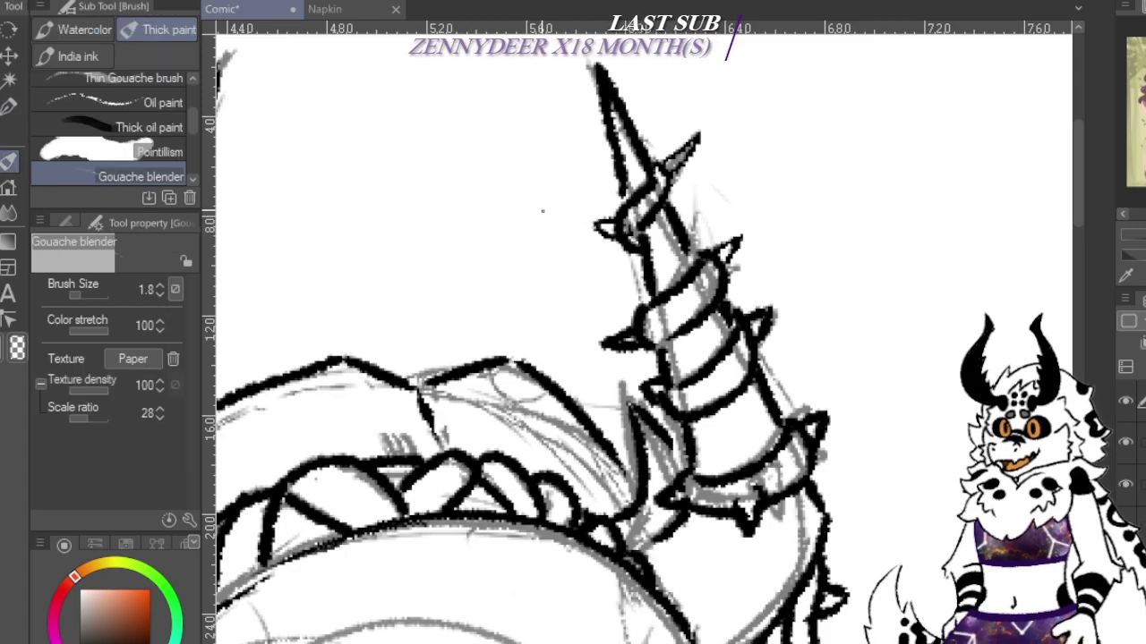
pyautogui.press('e')
pyautogui.click(160, 294)
pyautogui.click(160, 293)
pyautogui.click(160, 294)
pyautogui.click(160, 293)
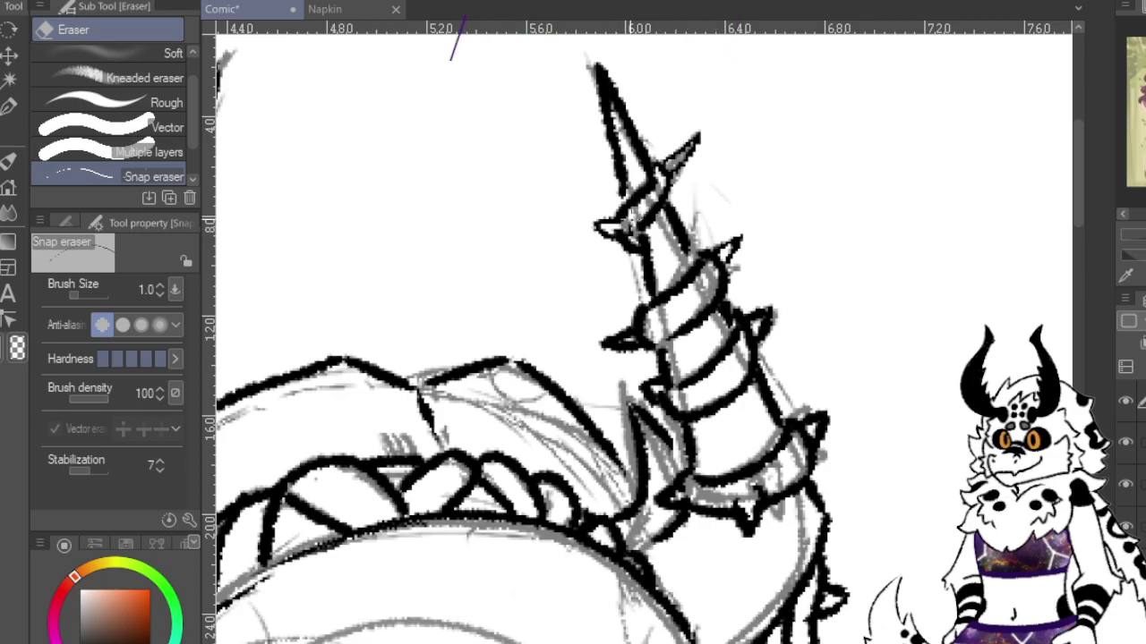
pyautogui.press('p')
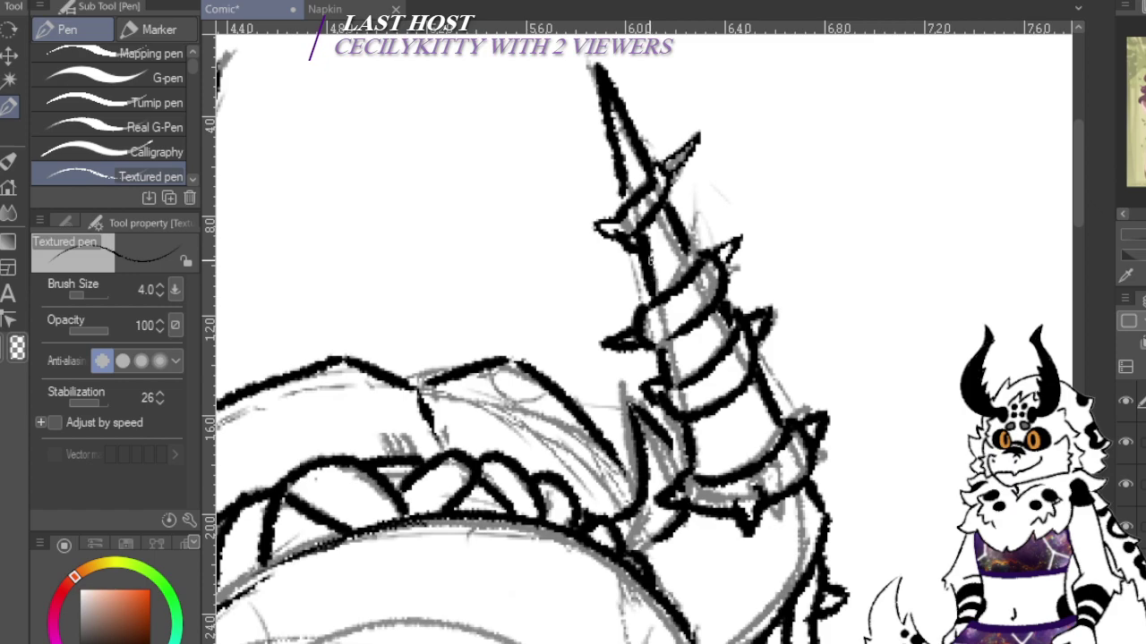
pyautogui.press('b')
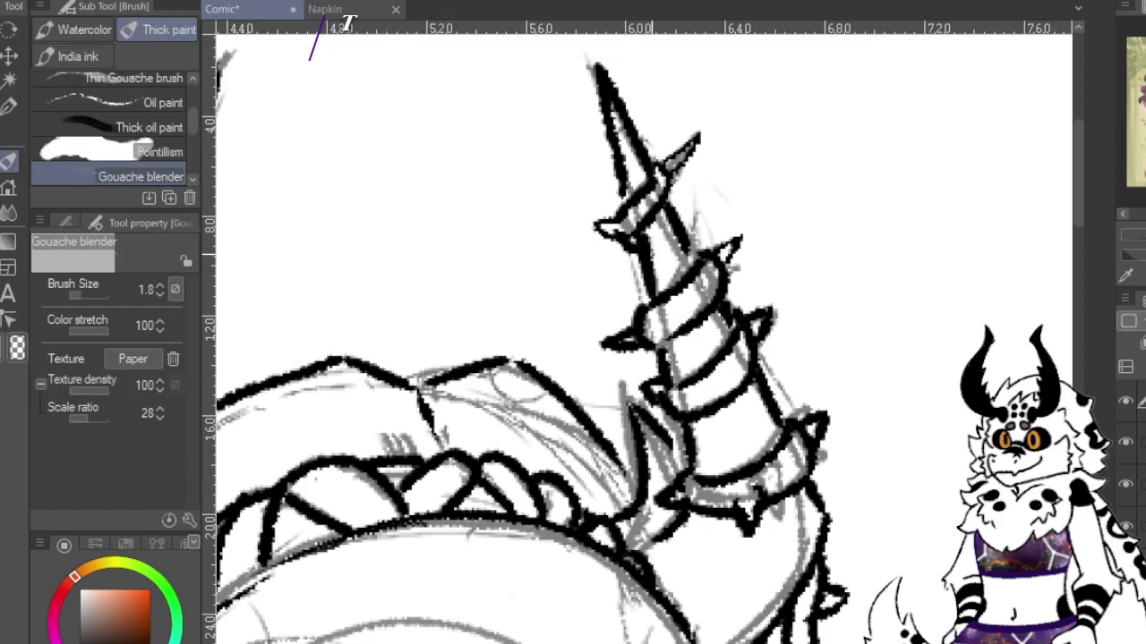
pyautogui.click(159, 285)
pyautogui.click(159, 285)
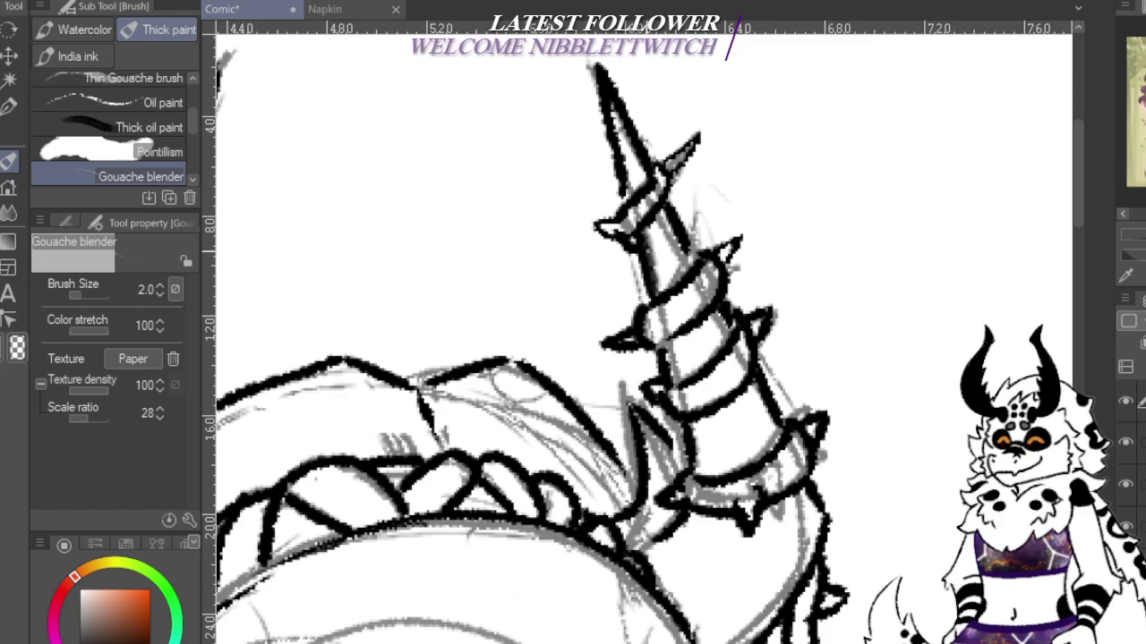
pyautogui.press('p')
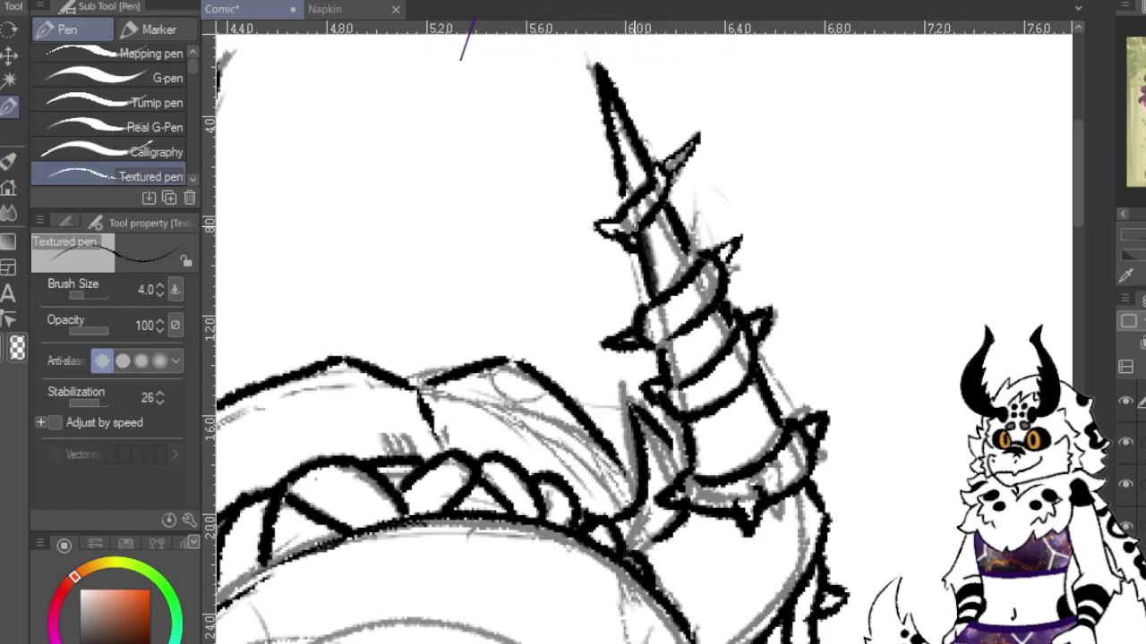
# Erase the overlapping line at the base of the topmost outer thorn with the Snap eraser.
pyautogui.press('b')
pyautogui.press('e')
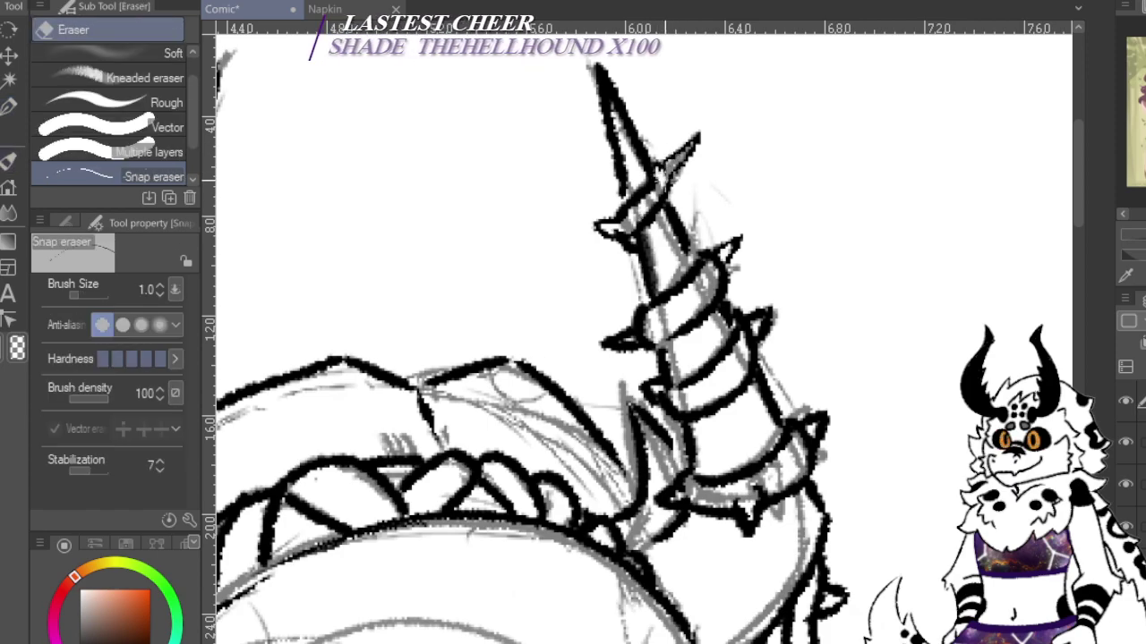
pyautogui.press('p')
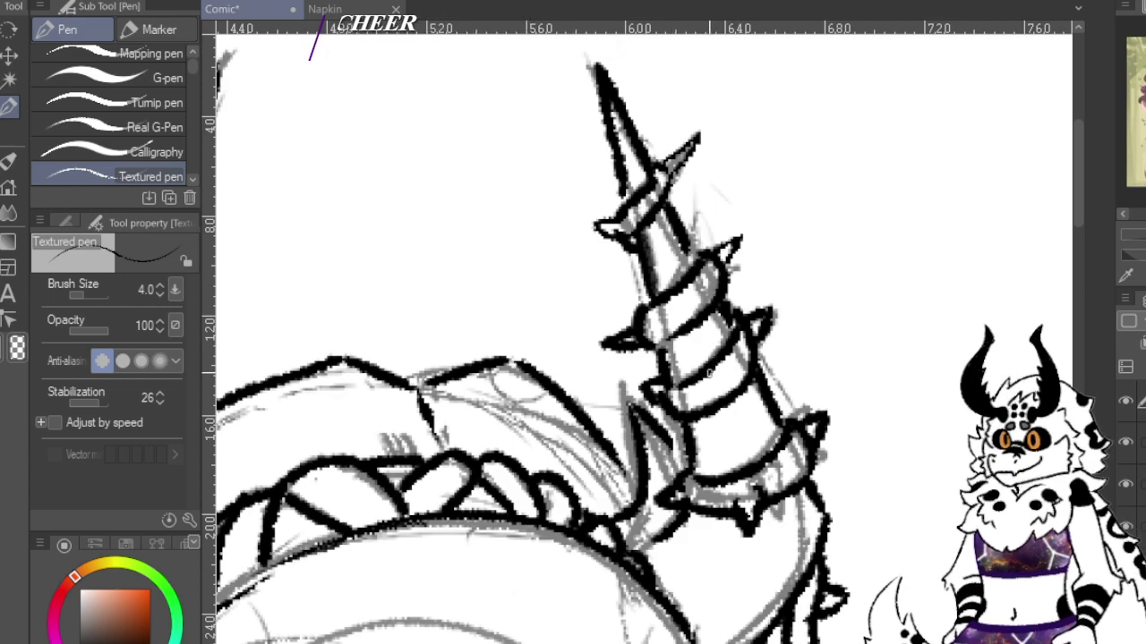
# Set the Textured pen's brush size to 6 for inking the rest of the figure.
pyautogui.scroll(-4, 747, 419)
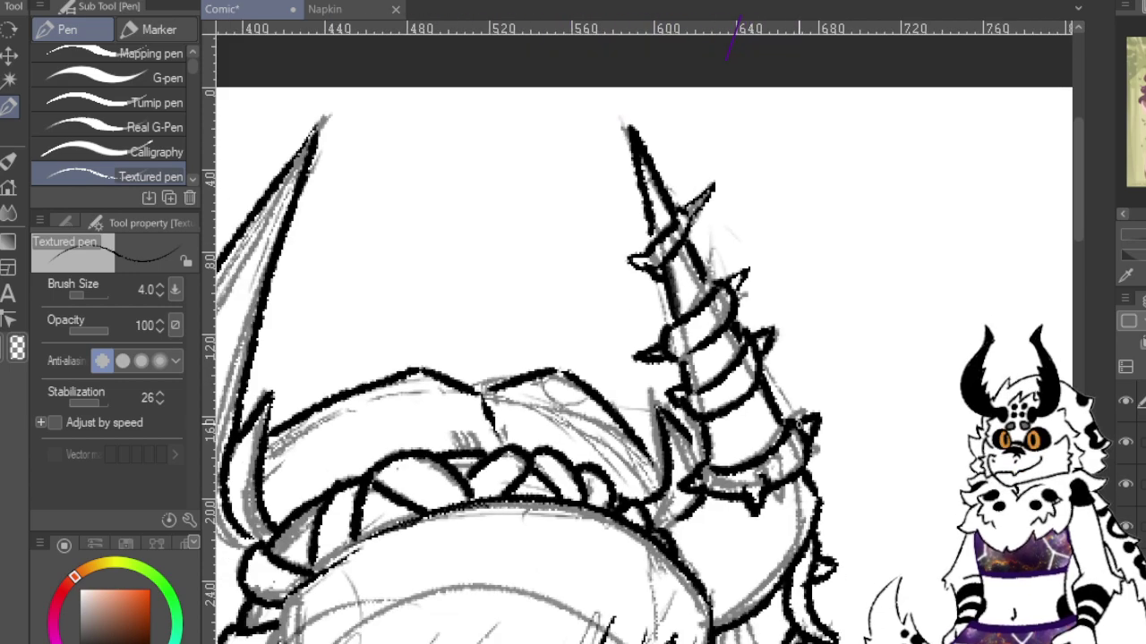
pyautogui.moveTo(1079, 210); pyautogui.dragTo(969, 318)
pyautogui.click(165, 285)
pyautogui.click(165, 285)
pyautogui.scroll(-1, 756, 486)
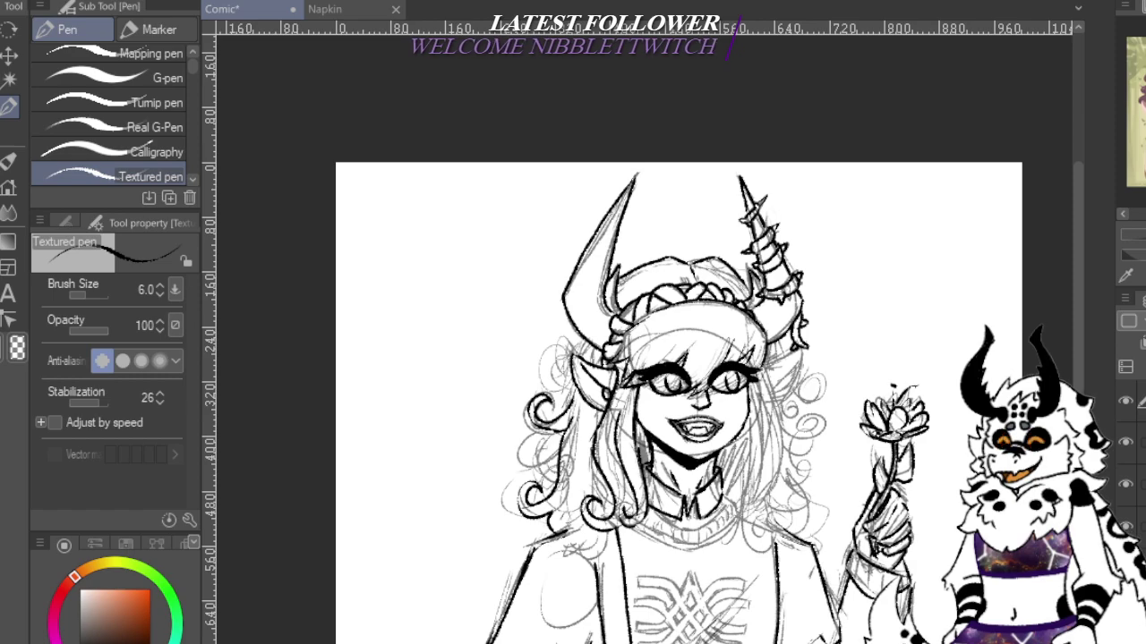
# Ink an inner line down the long hair strand beside the face on the vine-wrapped horn's side.
pyautogui.scroll(-1, 846, 426)
pyautogui.scroll(2, 851, 470)
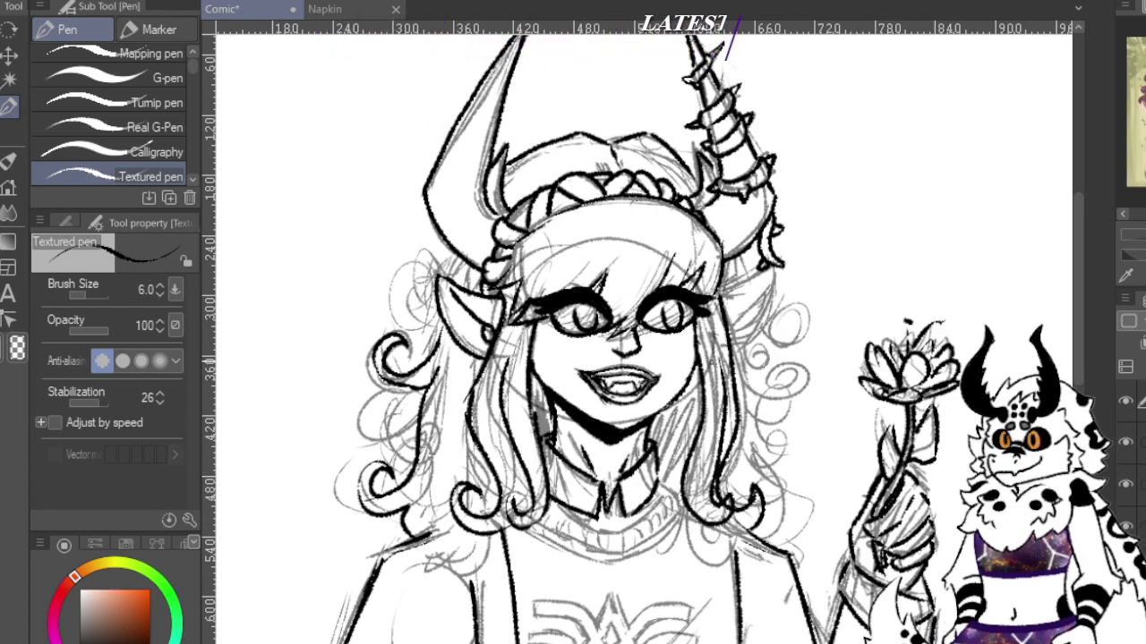
pyautogui.moveTo(720, 345); pyautogui.dragTo(709, 492)
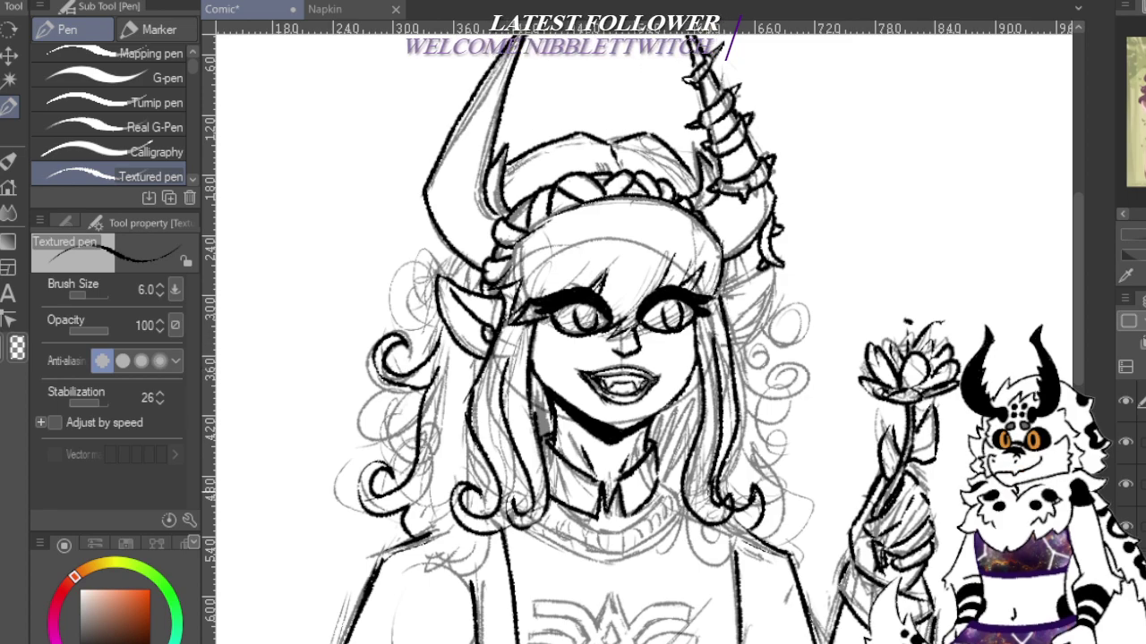
pyautogui.press('e')
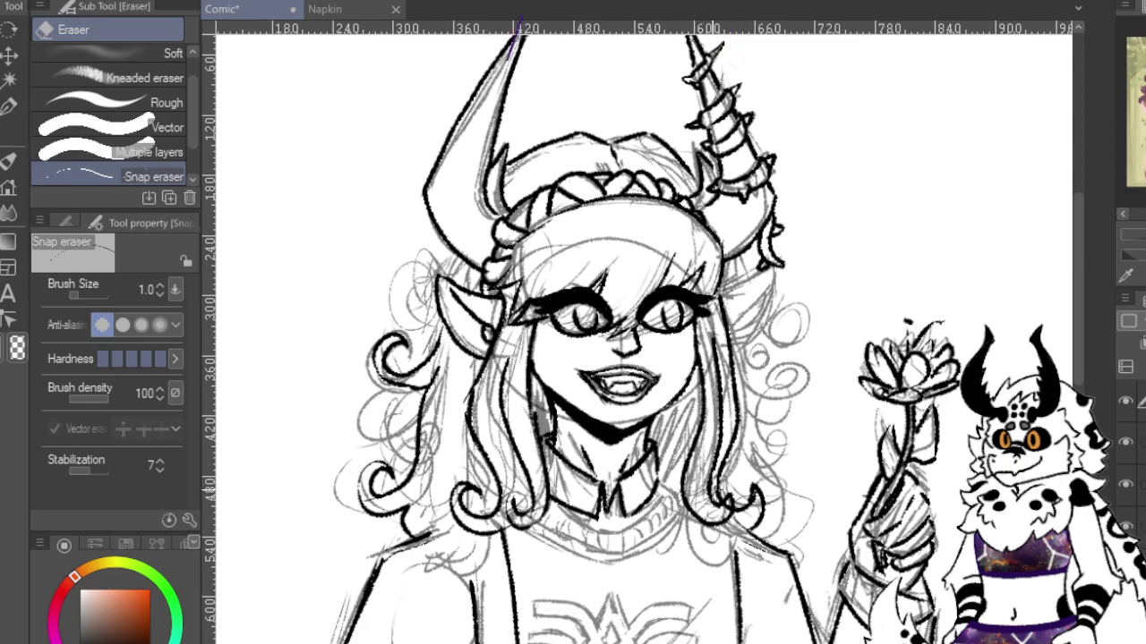
pyautogui.scroll(2, 716, 475)
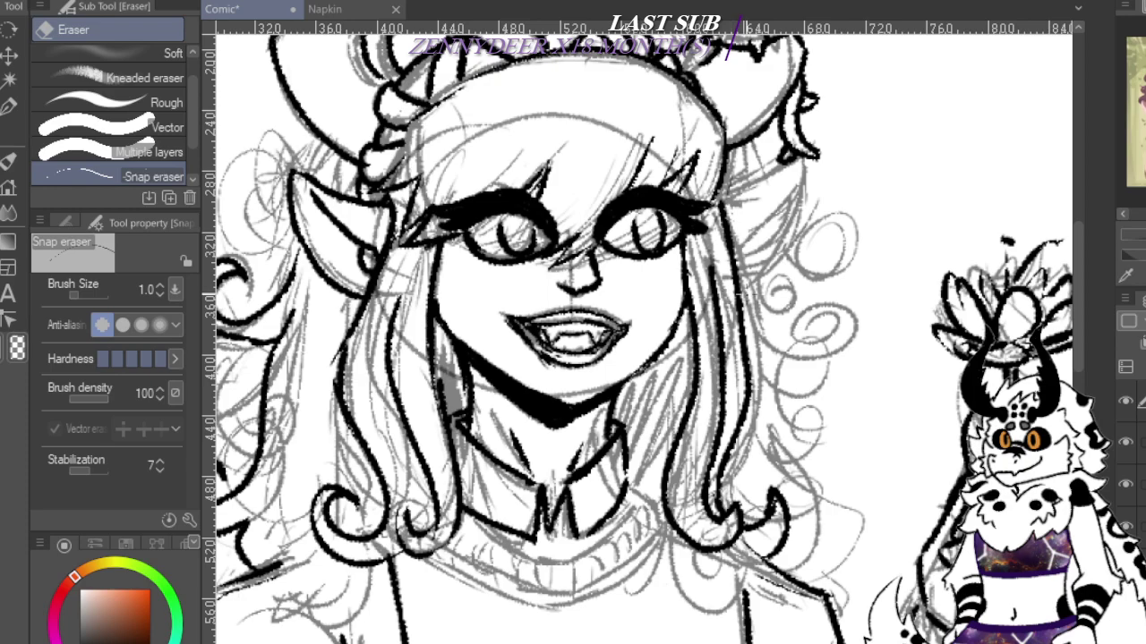
pyautogui.hotkey('ctrl', '-')
pyautogui.hotkey('ctrl', '-')
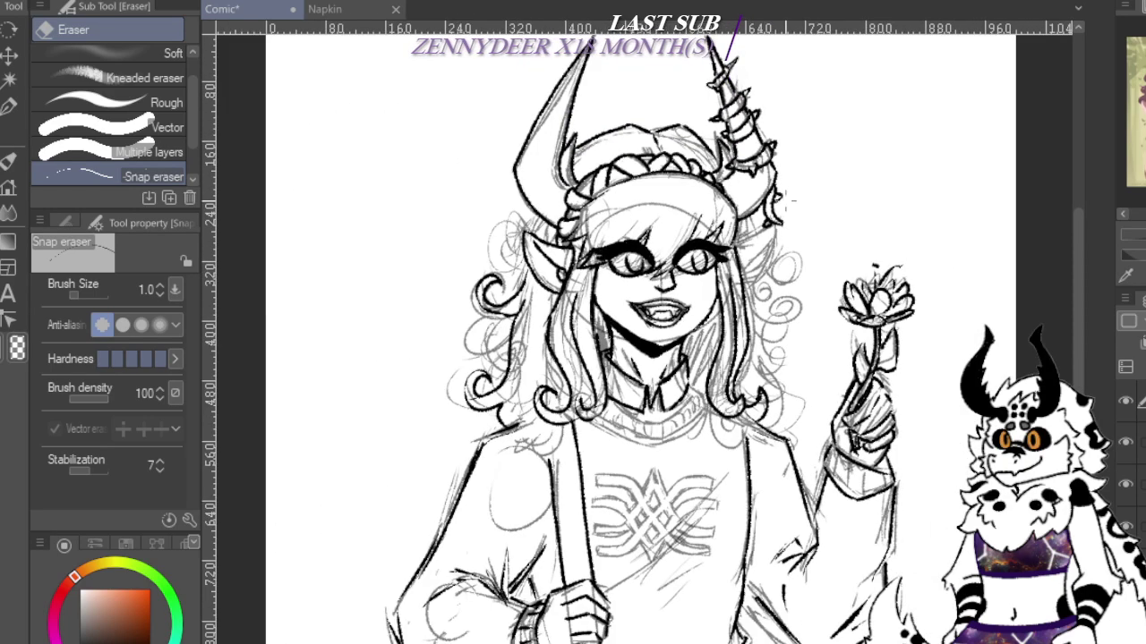
pyautogui.moveTo(1081, 329); pyautogui.dragTo(1074, 302)
pyautogui.scroll(2, 762, 319)
pyautogui.scroll(1, 762, 319)
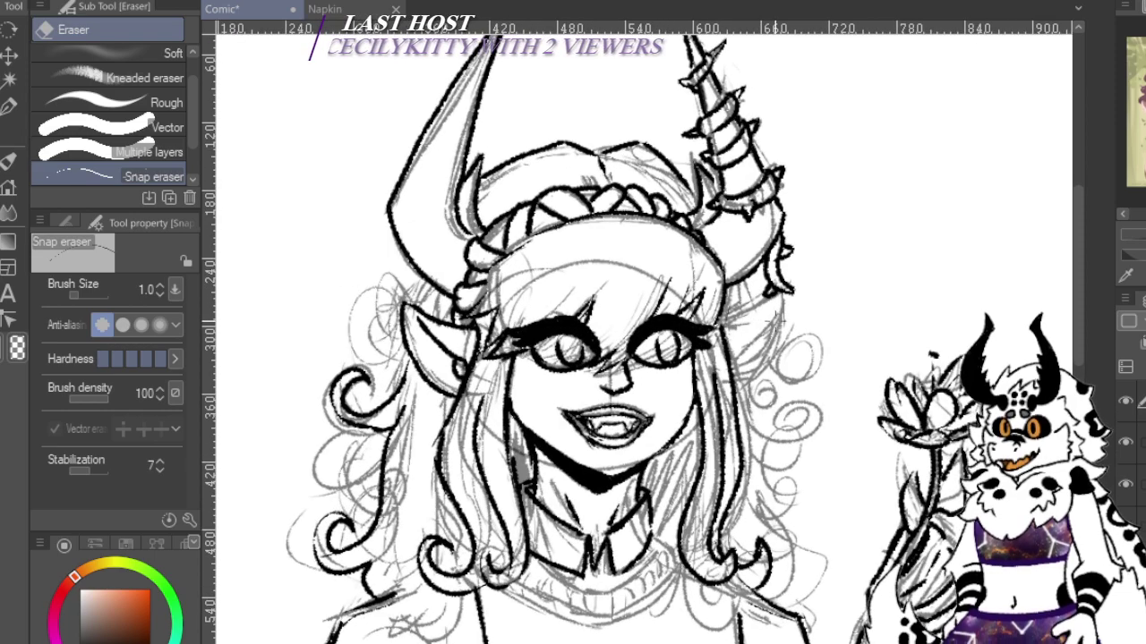
# Ink small curls above and behind the pointed ear on the bare horn's side with the Textured pen.
pyautogui.press('p')
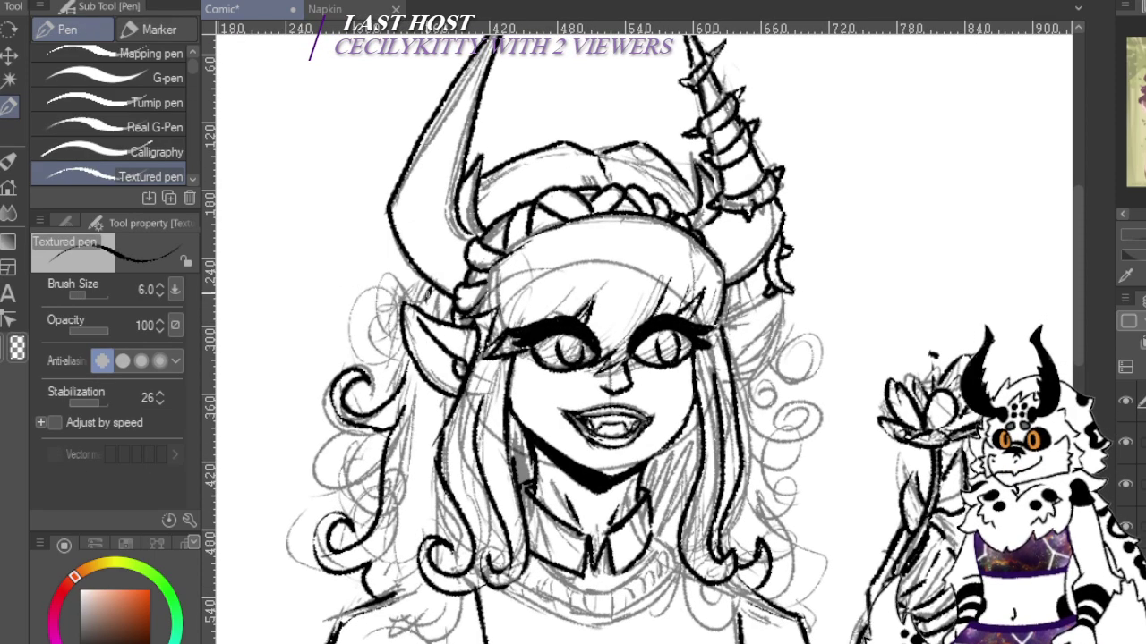
pyautogui.moveTo(387, 279); pyautogui.dragTo(368, 312)
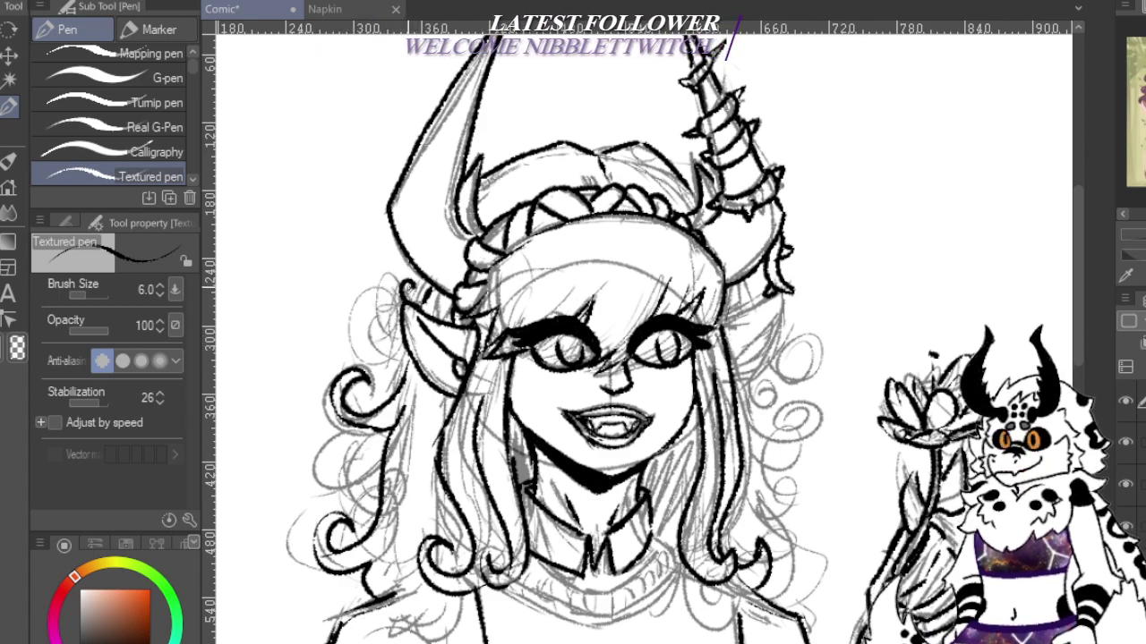
pyautogui.moveTo(391, 304); pyautogui.dragTo(370, 331)
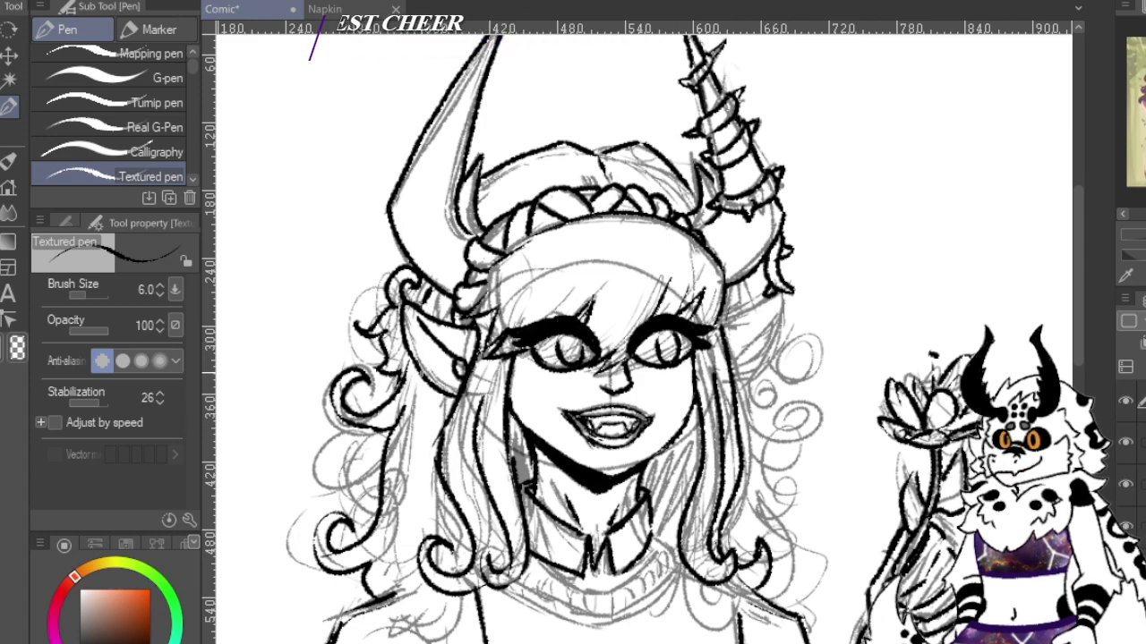
pyautogui.press('b')
pyautogui.press('e')
pyautogui.press('p')
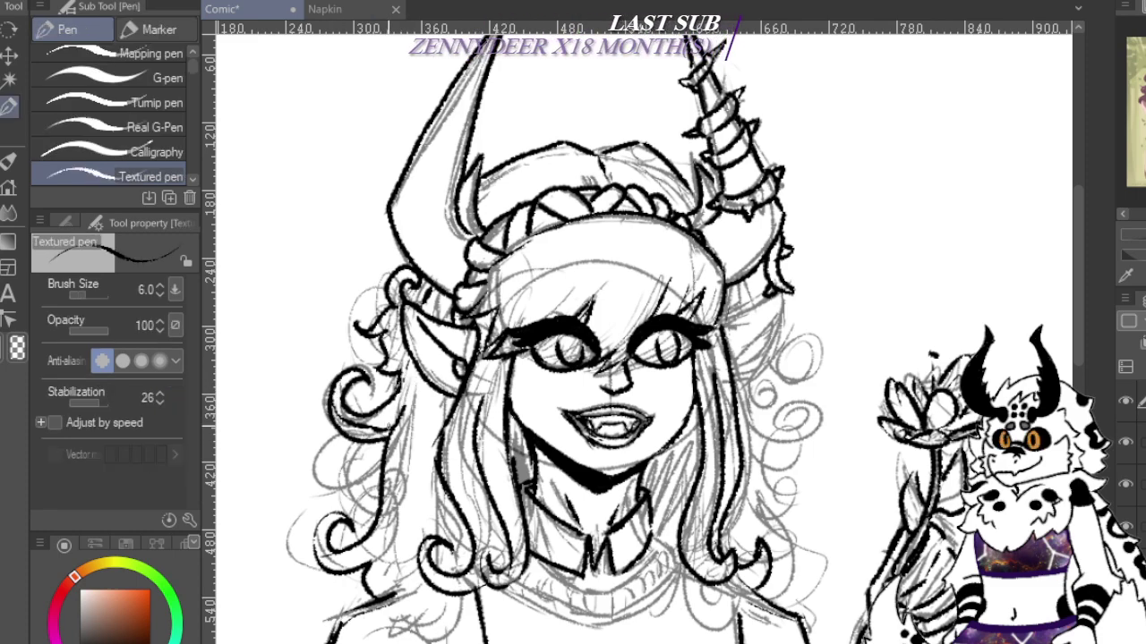
# Set the Snap eraser's brush size to 4 and clean up the large curl below the ear on the bare horn's side.
pyautogui.press('e')
pyautogui.click(159, 284)
pyautogui.click(158, 285)
pyautogui.click(158, 285)
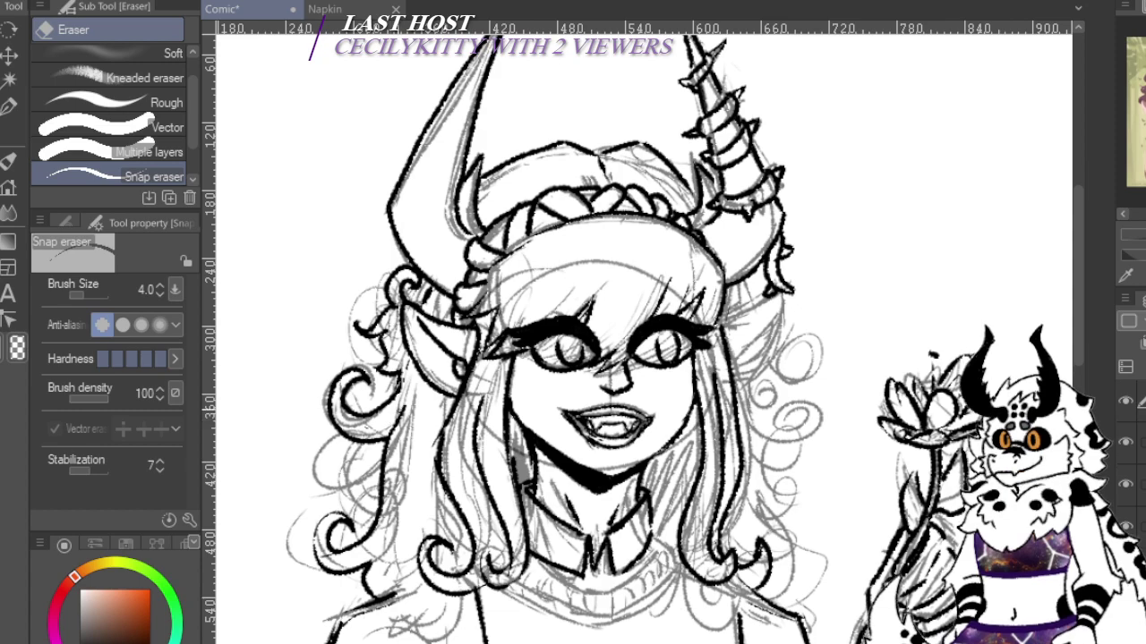
pyautogui.press('p')
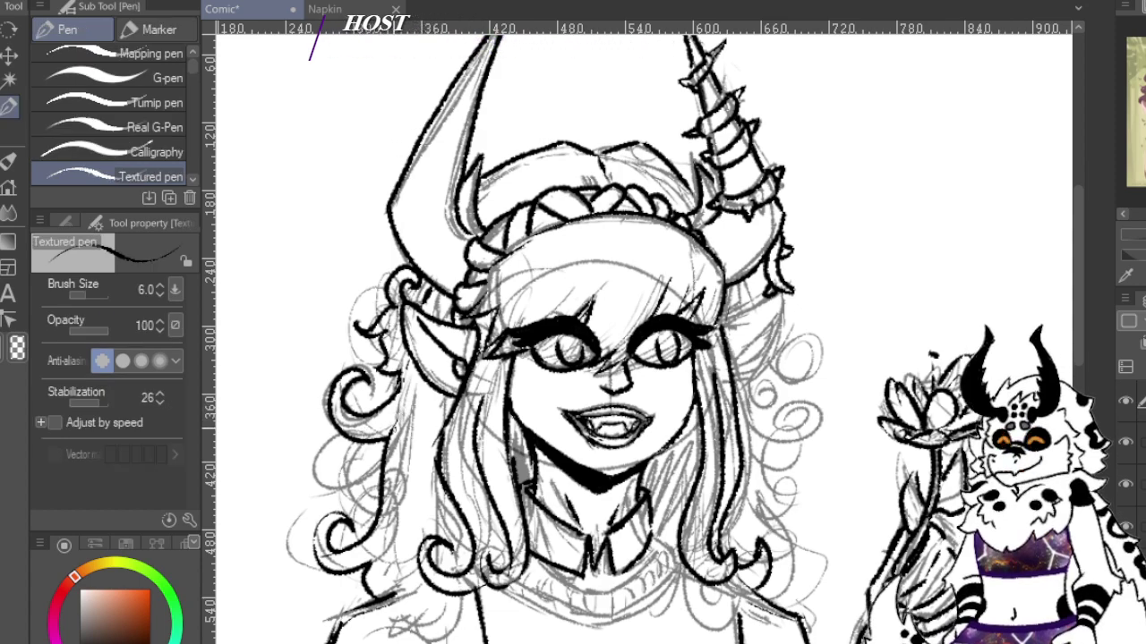
pyautogui.press('e')
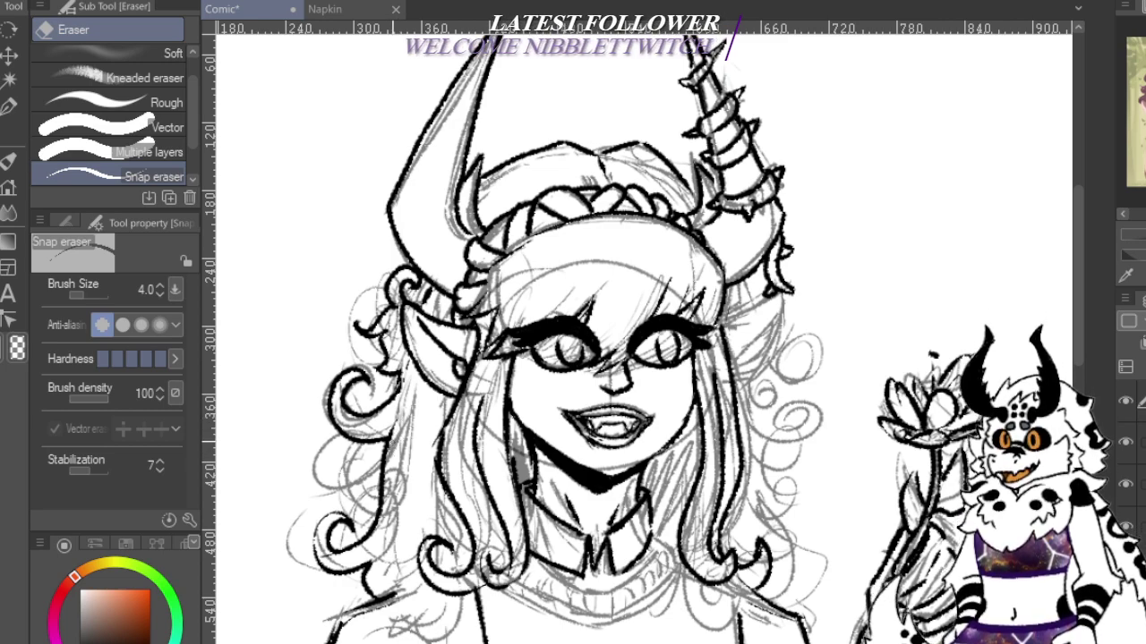
# Ink the ear and the first curl beneath it on the vine-wrapped horn's side, undoing the trial strokes for the curl below.
pyautogui.press('p')
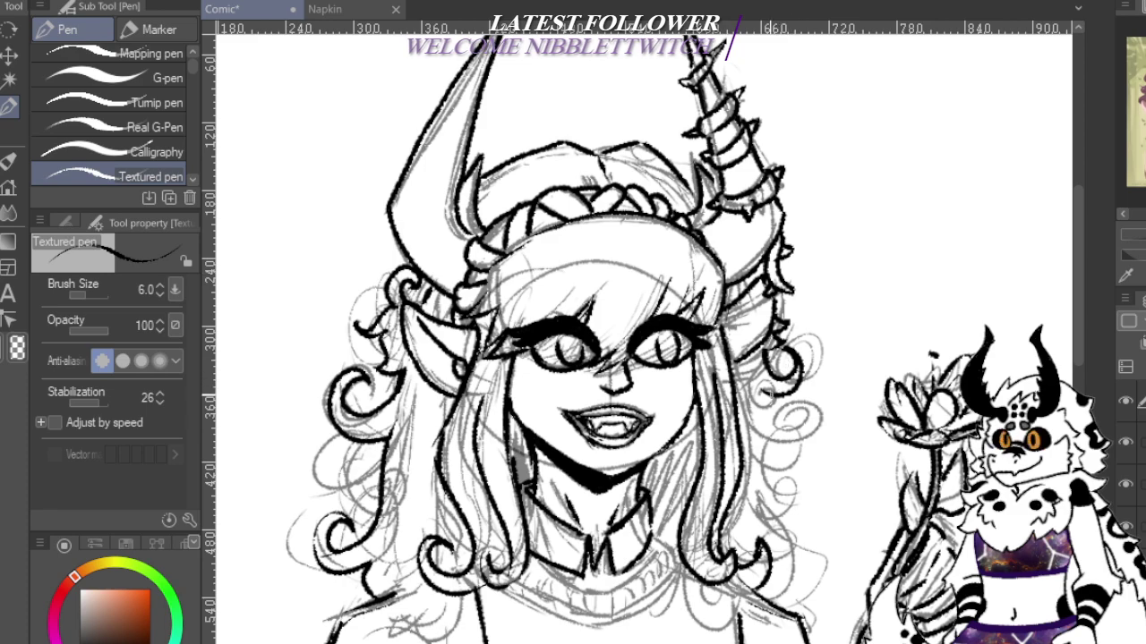
pyautogui.moveTo(760, 379)
pyautogui.mouseDown()
pyautogui.moveTo(808, 411)
pyautogui.moveTo(784, 438)
pyautogui.moveTo(779, 473)
pyautogui.mouseUp()
pyautogui.hotkey('ctrl', 'z')
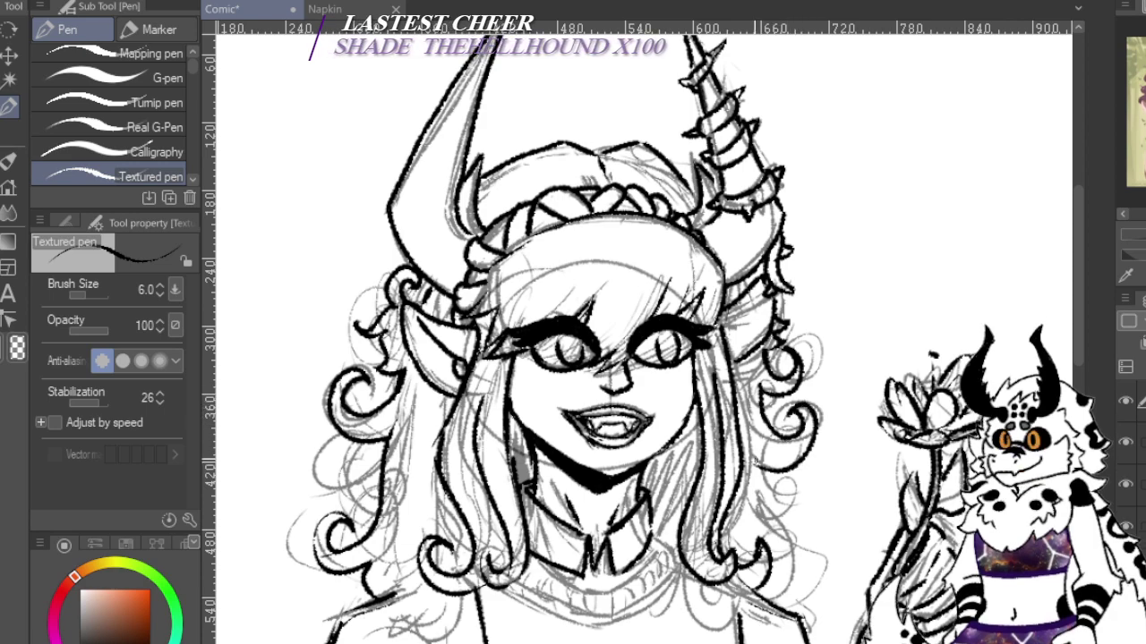
pyautogui.hotkey('ctrl', 'z')
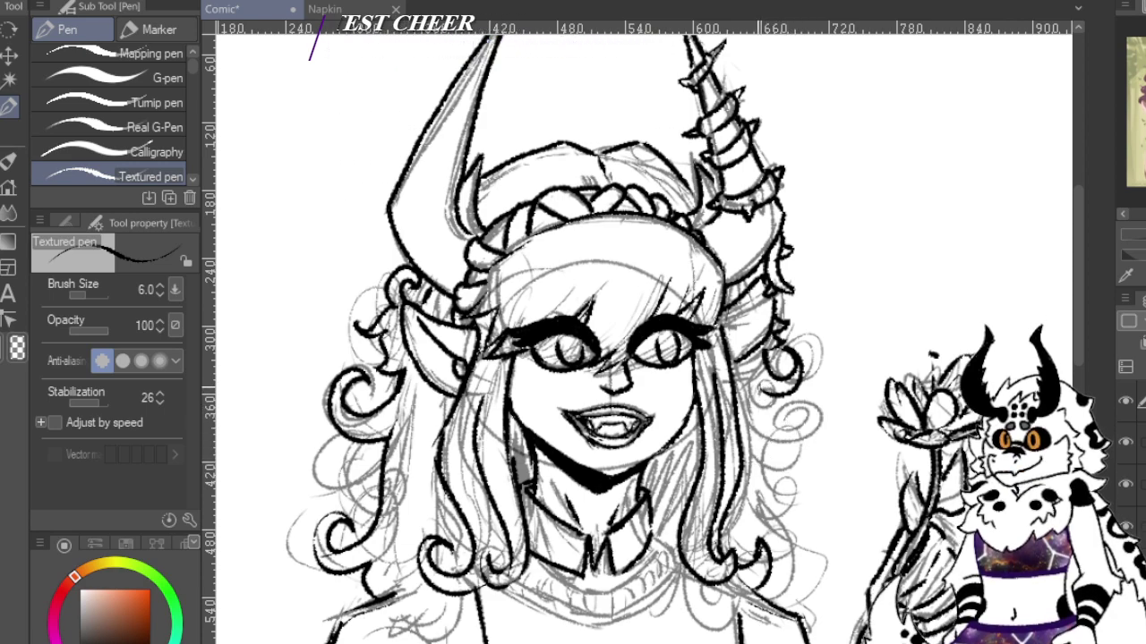
# Try a smaller second curl and a long outer lock ending in a curl at the shoulder.
pyautogui.moveTo(777, 383); pyautogui.dragTo(788, 405)
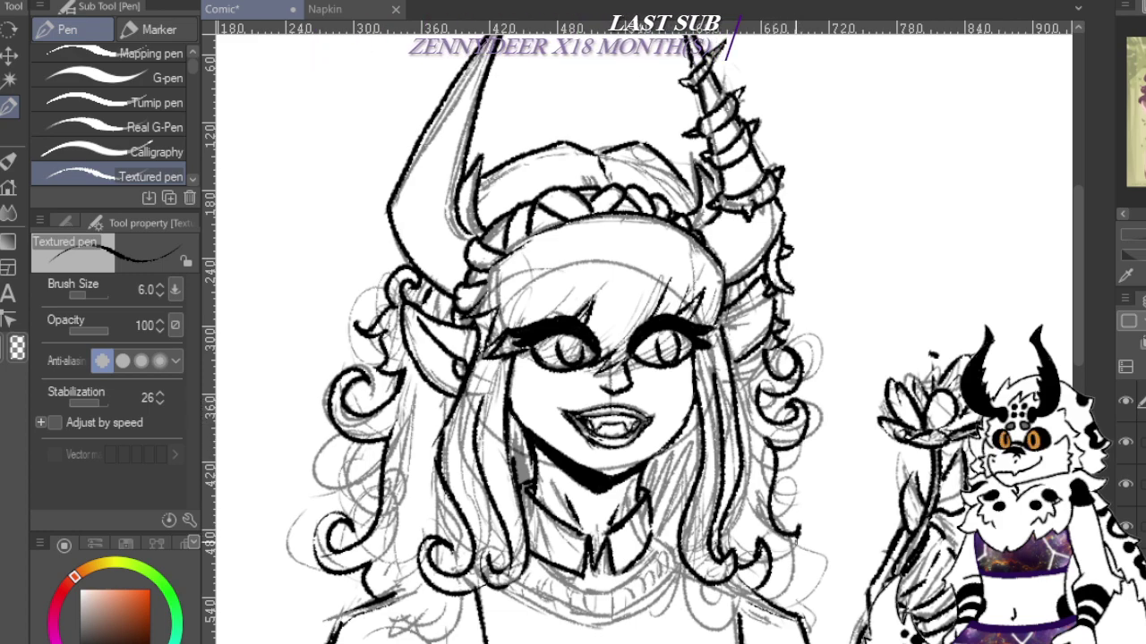
pyautogui.moveTo(760, 423)
pyautogui.mouseDown()
pyautogui.moveTo(763, 519)
pyautogui.moveTo(803, 530)
pyautogui.mouseUp()
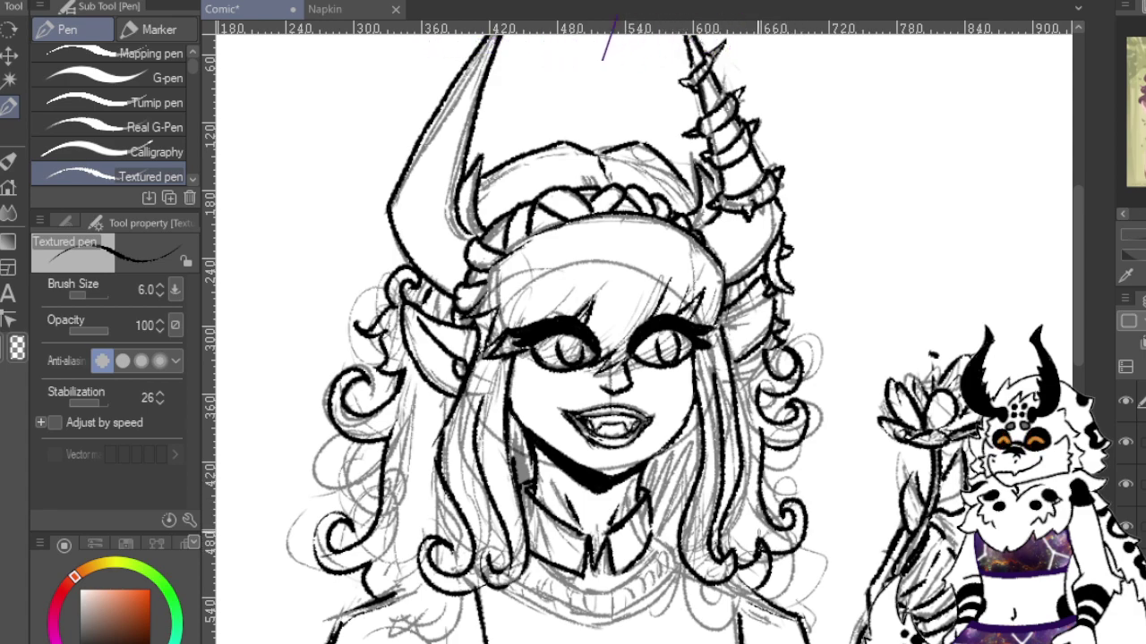
pyautogui.hotkey('ctrl', 'z')
pyautogui.hotkey('ctrl', 'z')
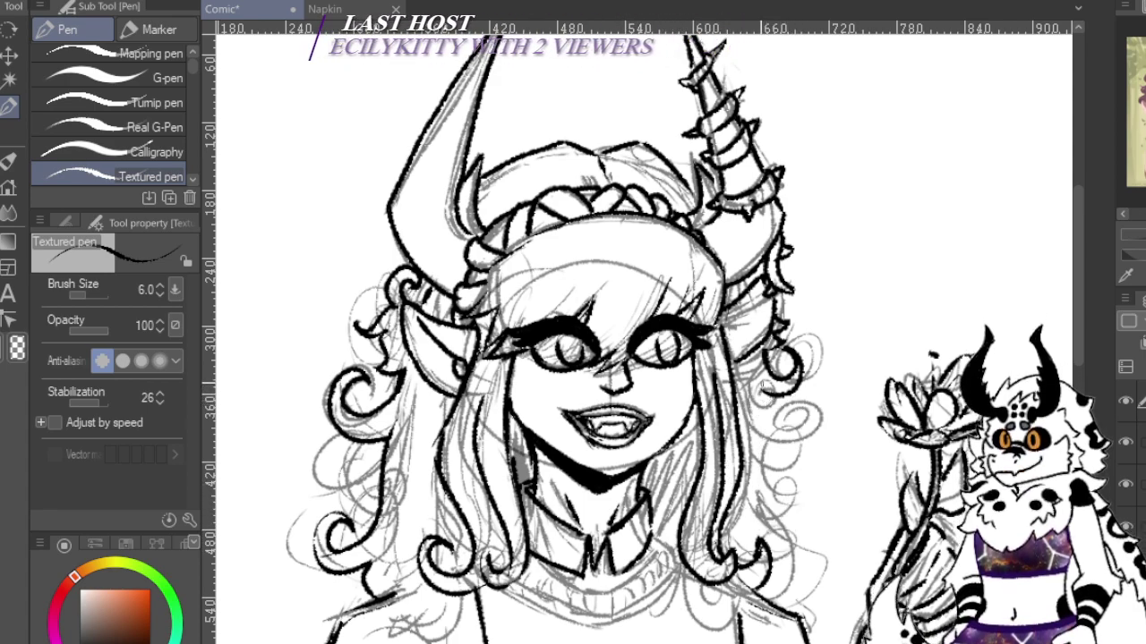
# Try a wavy lock flowing down from the first curl and undo it.
pyautogui.moveTo(780, 477); pyautogui.dragTo(790, 467)
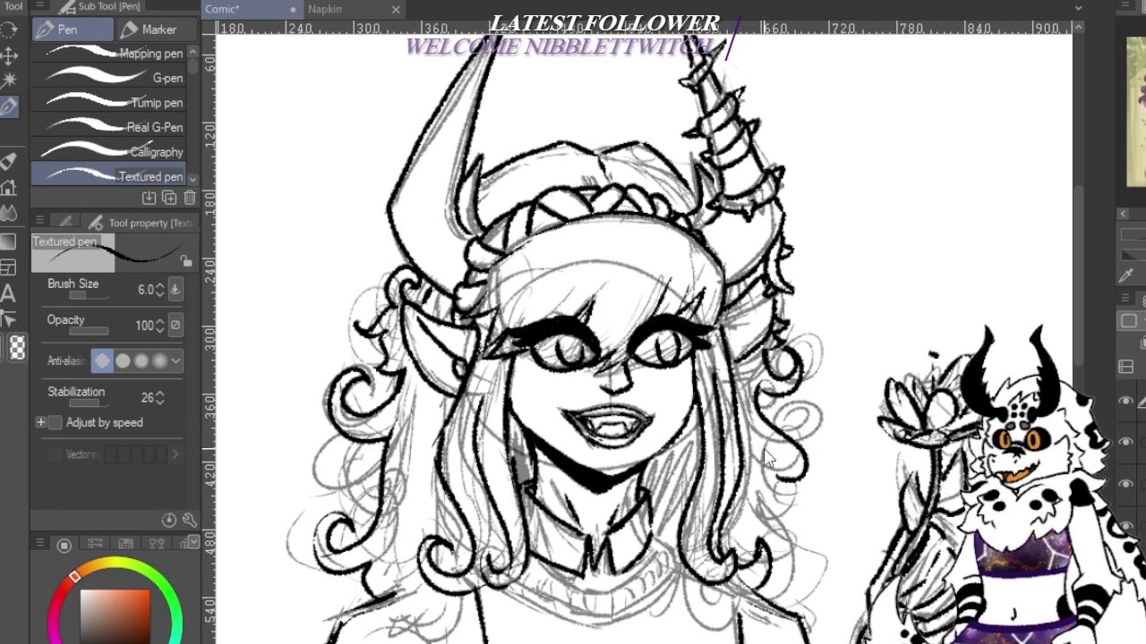
pyautogui.hotkey('ctrl', 'z')
pyautogui.hotkey('ctrl', 'z')
pyautogui.hotkey('ctrl', 'z')
pyautogui.hotkey('ctrl', 'z')
pyautogui.hotkey('ctrl', 'z')
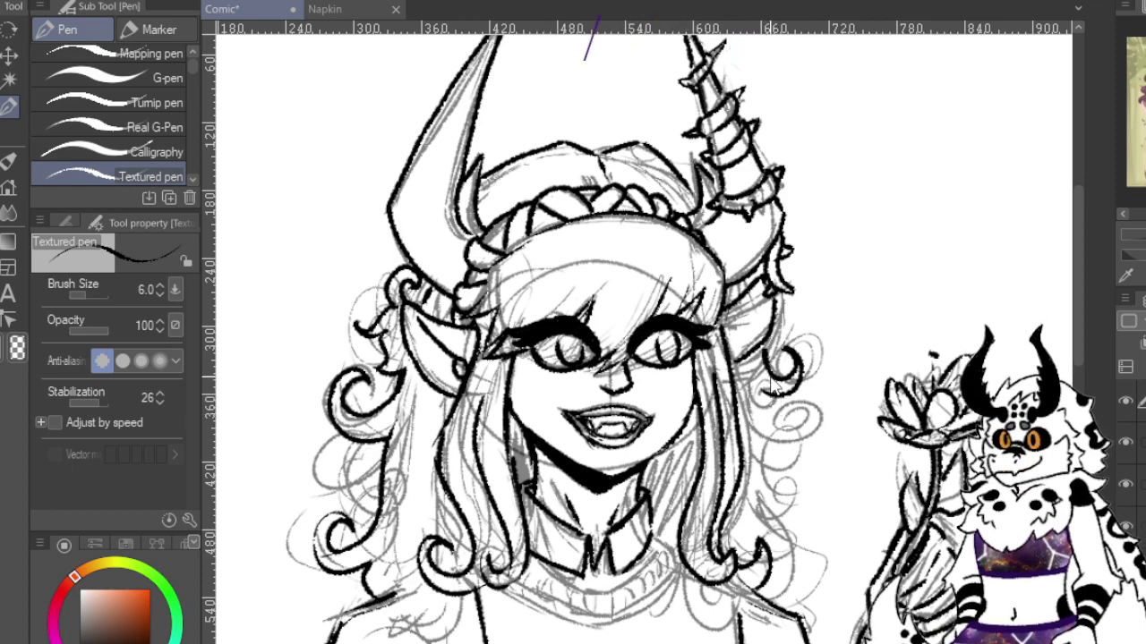
# Replace the curl under the vine-side ear with smaller hooked curls and ink the outer lock down to a curl at the shoulder.
pyautogui.moveTo(757, 360); pyautogui.dragTo(766, 399)
pyautogui.hotkey('ctrl', 'z')
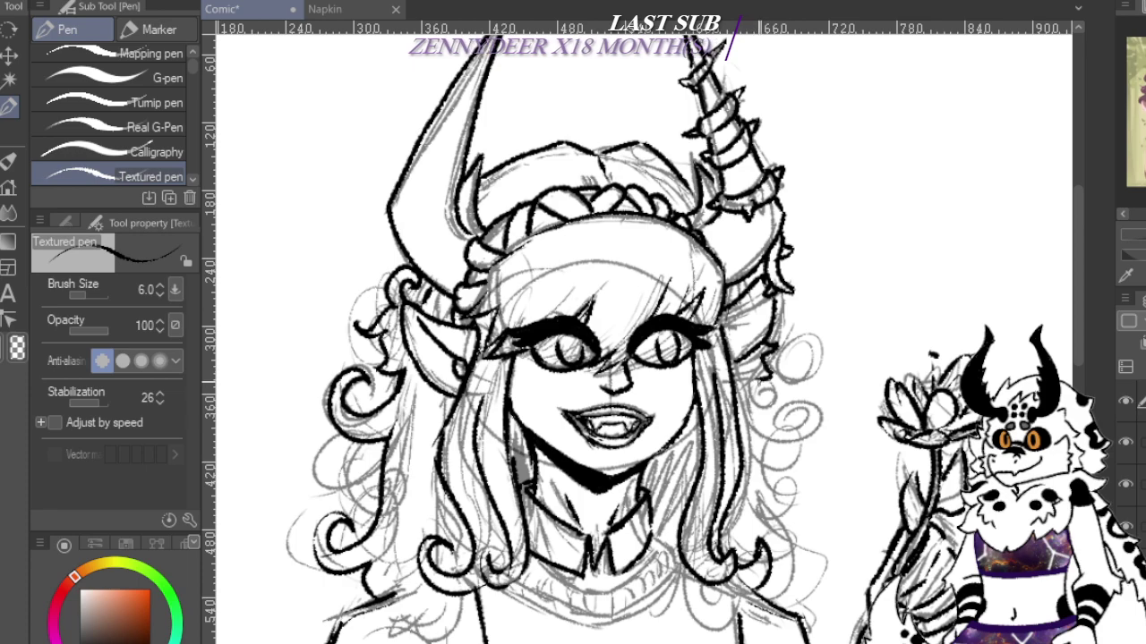
pyautogui.moveTo(758, 406)
pyautogui.mouseDown()
pyautogui.moveTo(775, 430)
pyautogui.moveTo(800, 398)
pyautogui.moveTo(770, 451)
pyautogui.mouseUp()
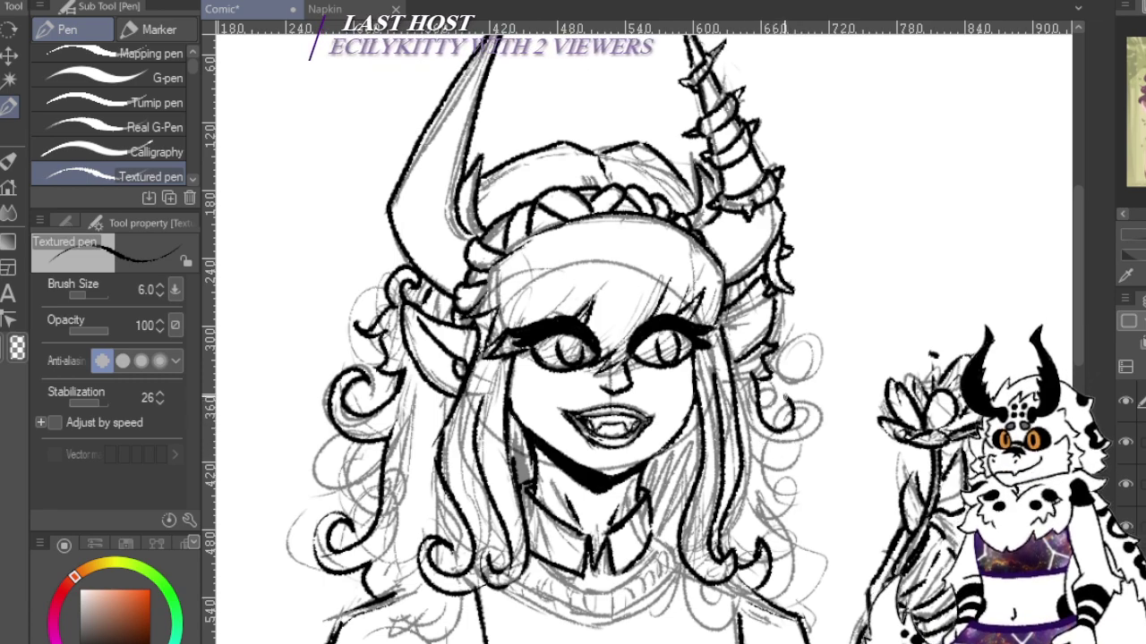
pyautogui.hotkey('ctrl', 'z')
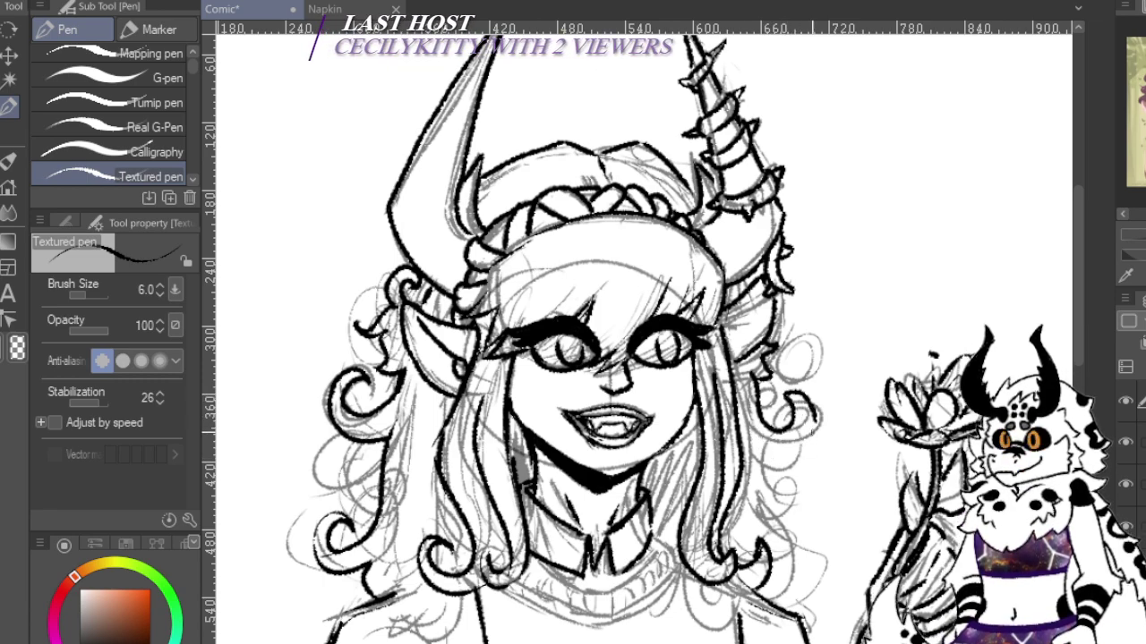
pyautogui.hotkey('ctrl', 'z')
pyautogui.moveTo(766, 434)
pyautogui.mouseDown()
pyautogui.moveTo(817, 412)
pyautogui.moveTo(784, 394)
pyautogui.mouseUp()
pyautogui.hotkey('ctrl', 'z')
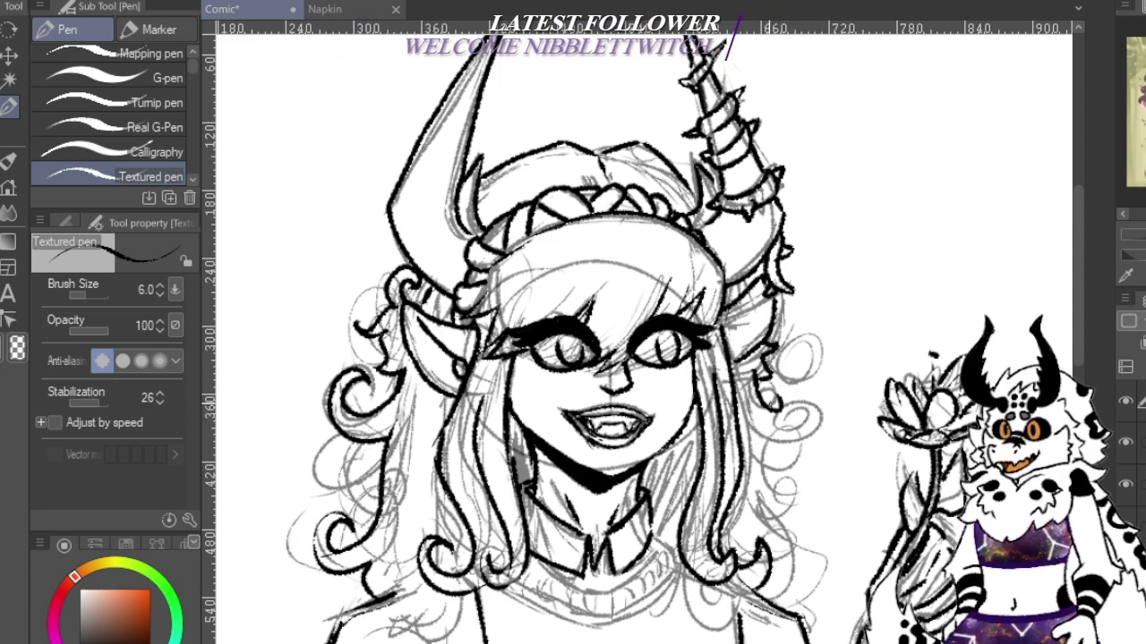
pyautogui.moveTo(777, 388)
pyautogui.mouseDown()
pyautogui.moveTo(788, 438)
pyautogui.moveTo(764, 437)
pyautogui.moveTo(816, 530)
pyautogui.mouseUp()
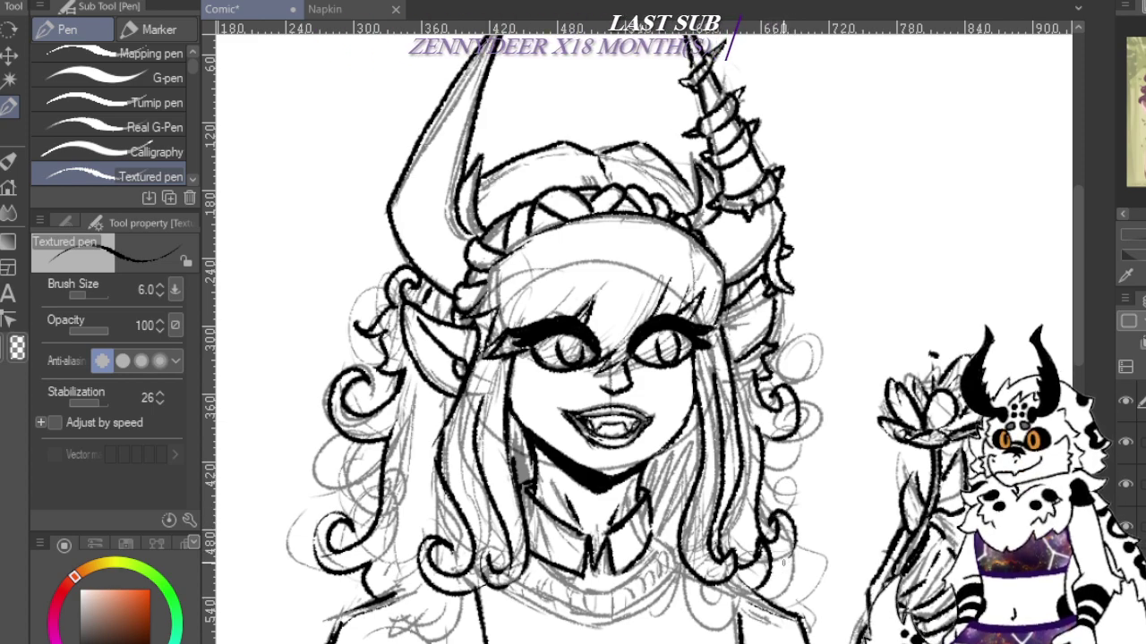
# Ink an inner hair strand below the ear on the bare horn's side, ending in small curls above the shoulder.
pyautogui.scroll(-3, 750, 526)
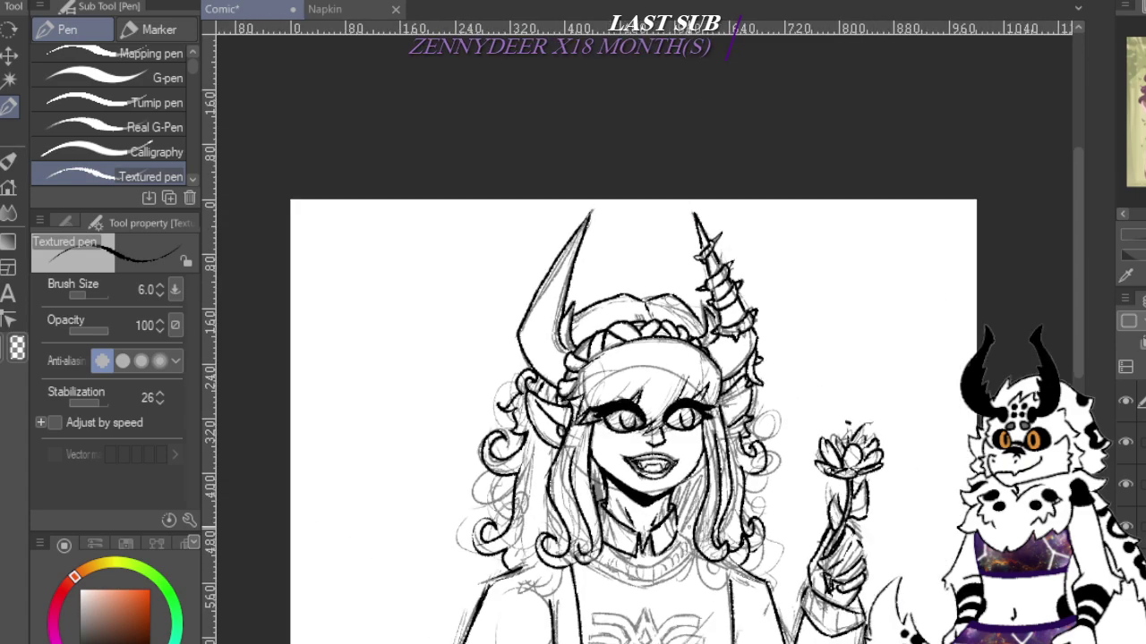
pyautogui.scroll(5, 595, 564)
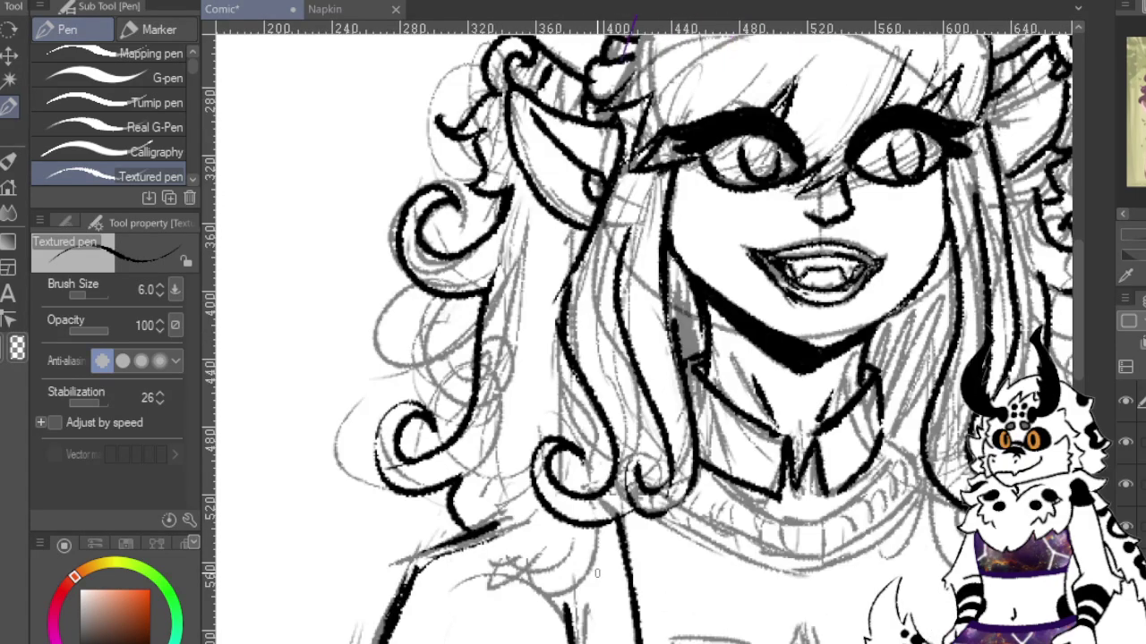
pyautogui.moveTo(525, 266)
pyautogui.mouseDown()
pyautogui.moveTo(518, 485)
pyautogui.moveTo(481, 491)
pyautogui.mouseUp()
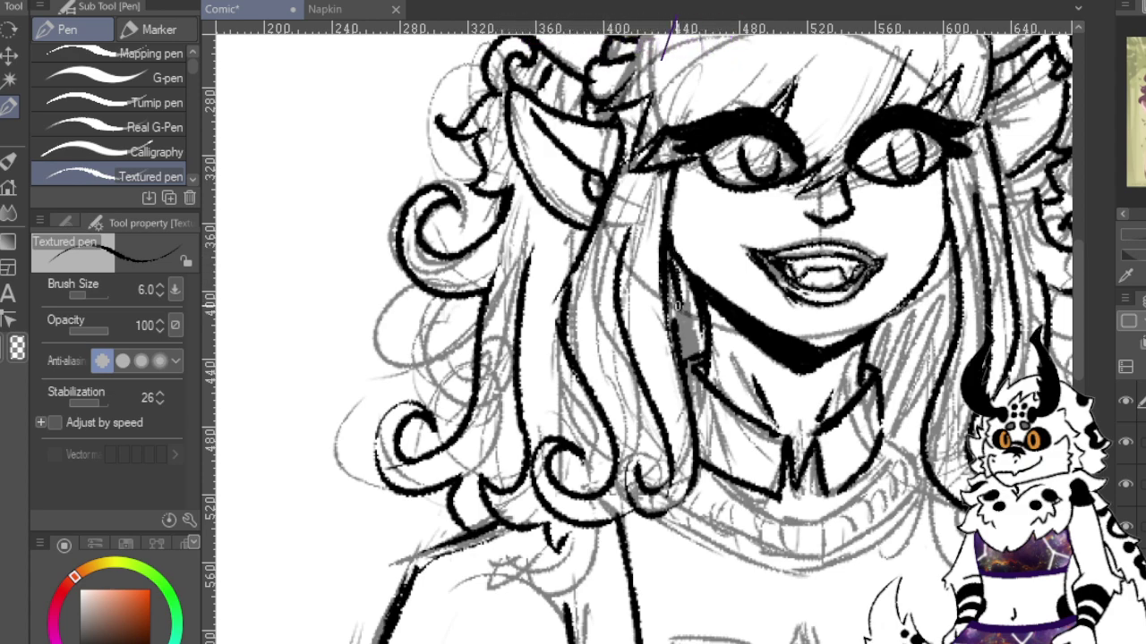
# Fill the hair shadows on both sides of the neck with black strokes and ink a small curl beside the collar.
pyautogui.moveTo(681, 280); pyautogui.dragTo(695, 344)
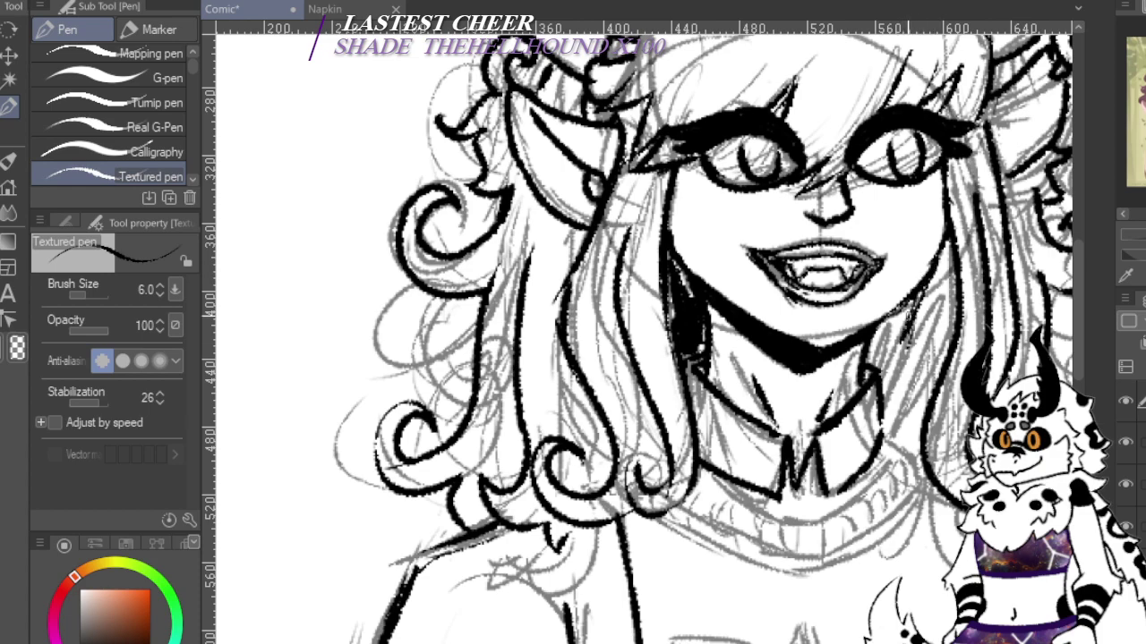
pyautogui.moveTo(922, 288); pyautogui.dragTo(888, 394)
pyautogui.moveTo(930, 314); pyautogui.dragTo(899, 419)
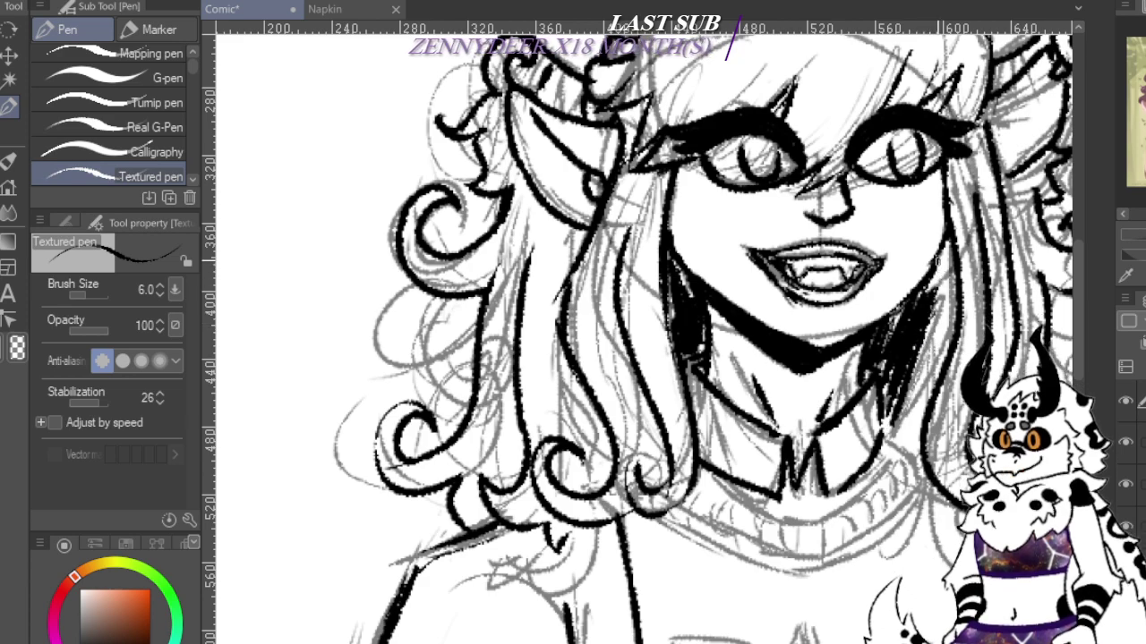
pyautogui.moveTo(940, 254); pyautogui.dragTo(920, 412)
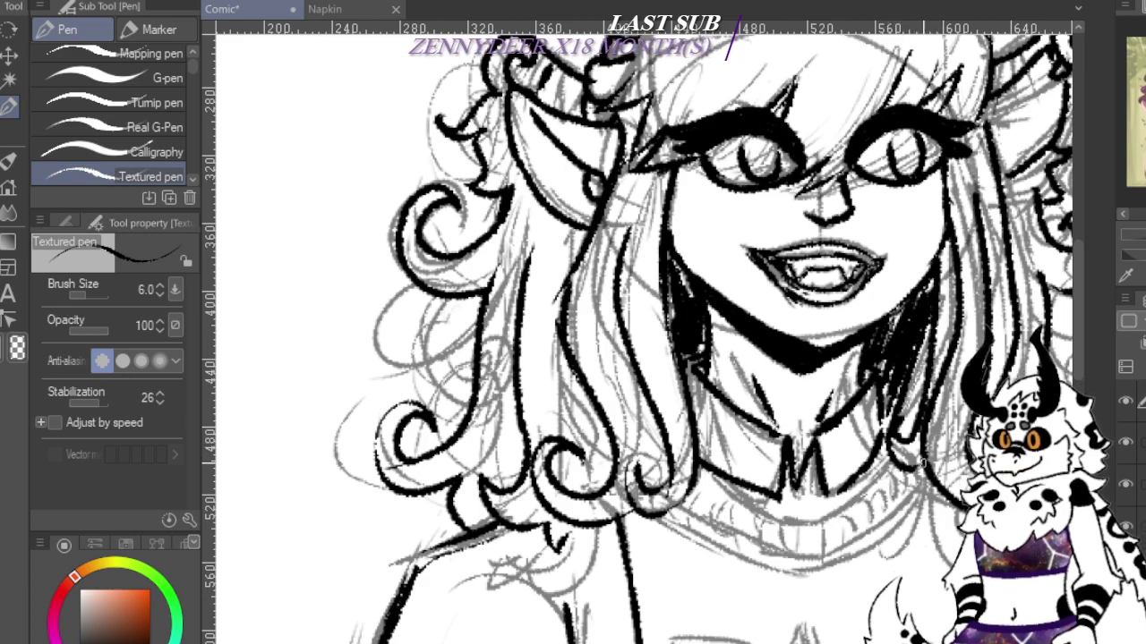
pyautogui.moveTo(919, 374); pyautogui.dragTo(904, 432)
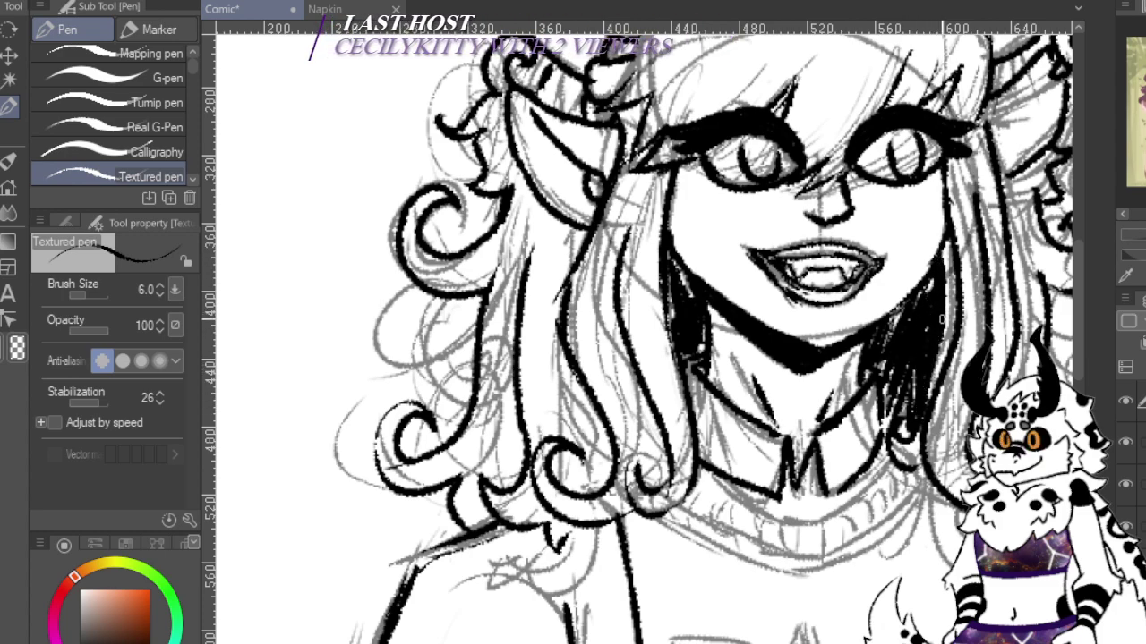
pyautogui.scroll(-7, 909, 295)
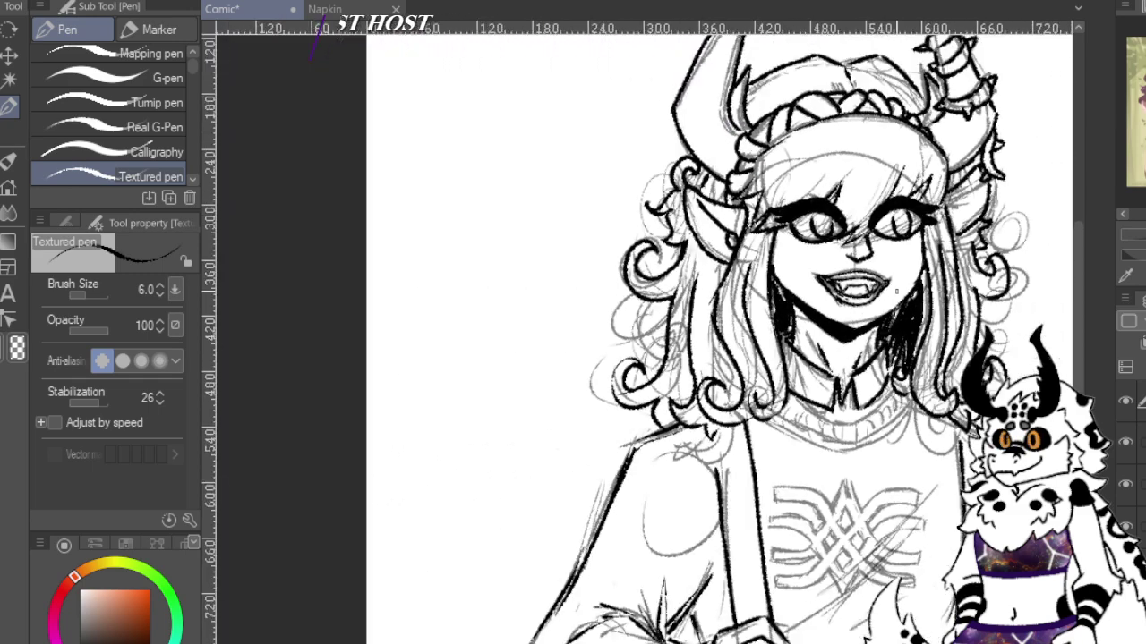
pyautogui.scroll(5, 980, 271)
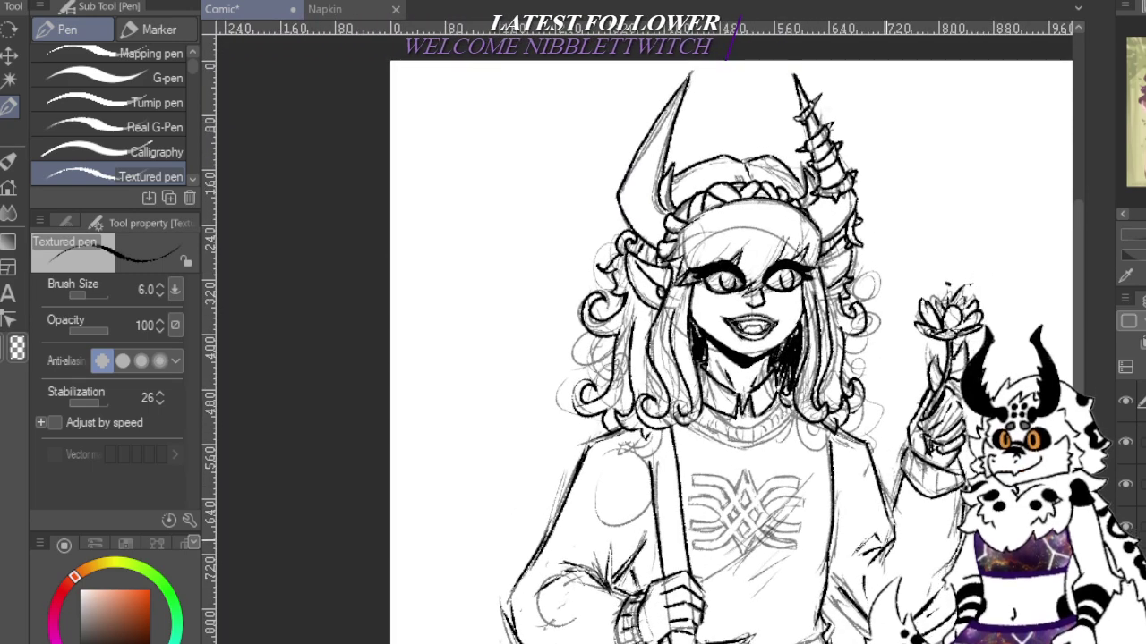
# Ink the sweater's ribbed collar with two curved edges below the neck and short rib lines between them.
pyautogui.scroll(5, 736, 529)
pyautogui.scroll(1, 716, 564)
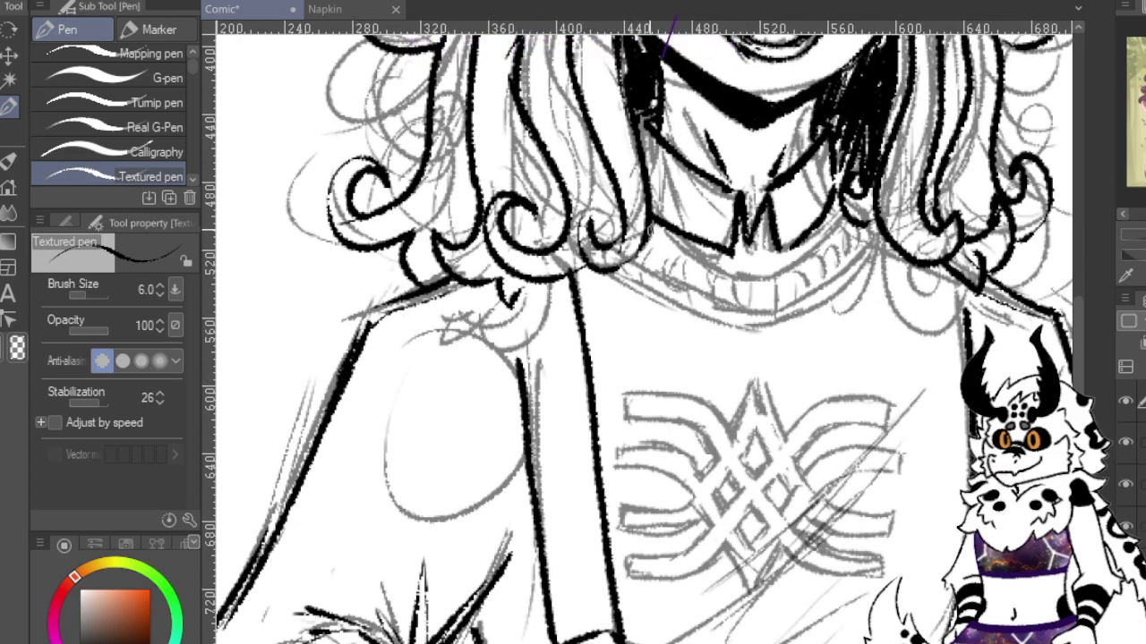
pyautogui.moveTo(670, 257)
pyautogui.mouseDown()
pyautogui.moveTo(700, 281)
pyautogui.moveTo(774, 292)
pyautogui.mouseUp()
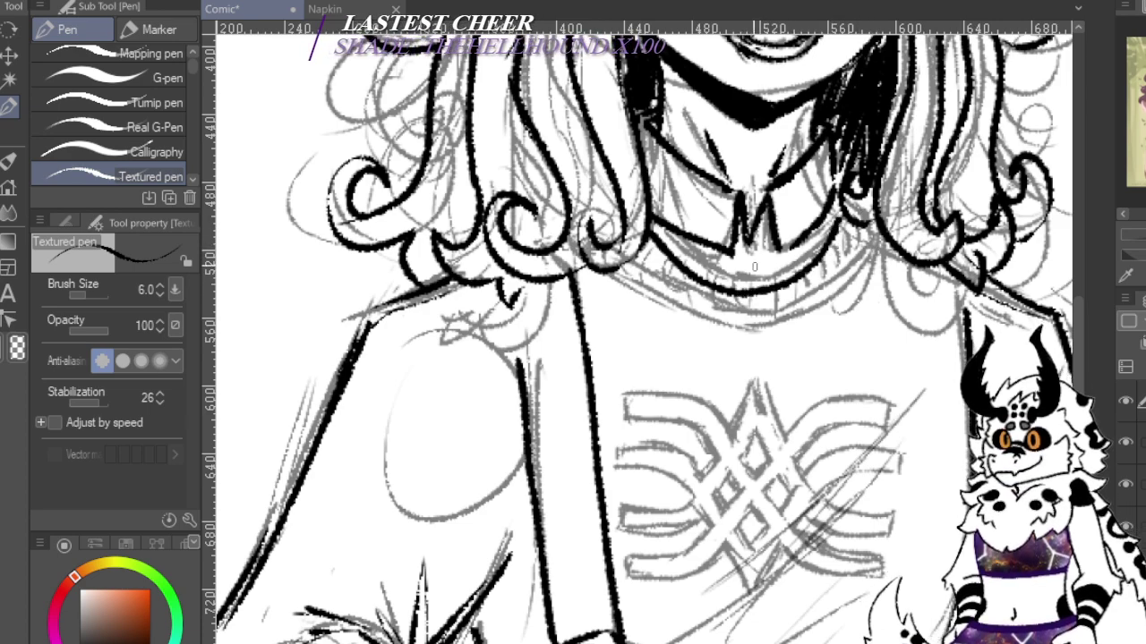
pyautogui.hotkey('ctrl', 'z')
pyautogui.moveTo(652, 236)
pyautogui.mouseDown()
pyautogui.moveTo(737, 283)
pyautogui.moveTo(795, 269)
pyautogui.mouseUp()
pyautogui.moveTo(874, 256)
pyautogui.mouseDown()
pyautogui.moveTo(843, 295)
pyautogui.moveTo(801, 317)
pyautogui.mouseUp()
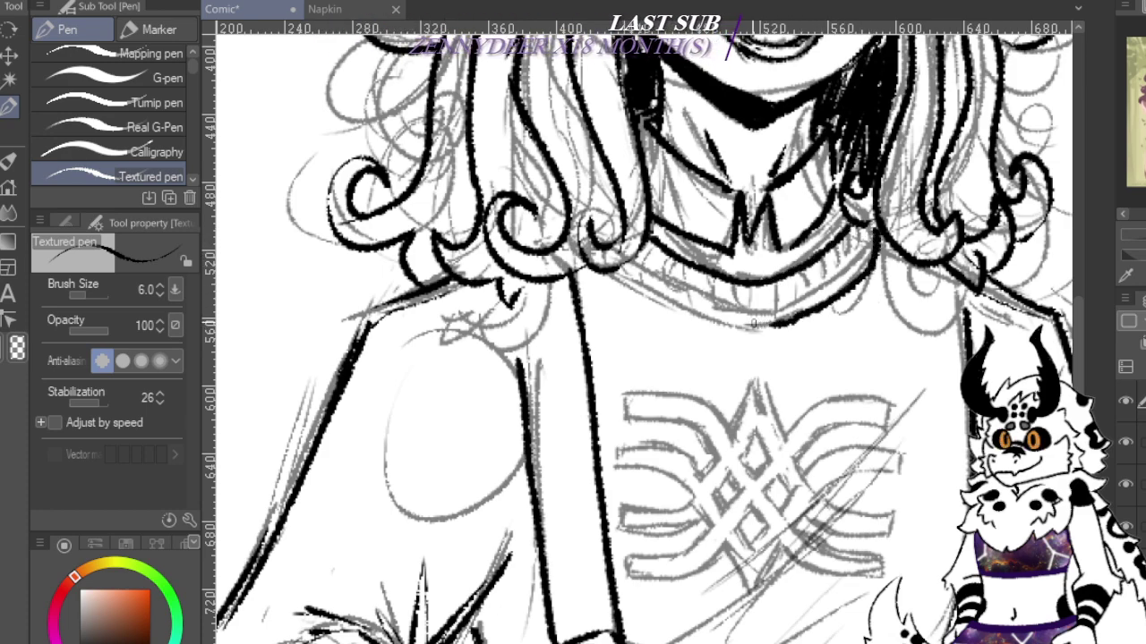
pyautogui.moveTo(690, 308)
pyautogui.mouseDown()
pyautogui.moveTo(748, 327)
pyautogui.moveTo(780, 318)
pyautogui.mouseUp()
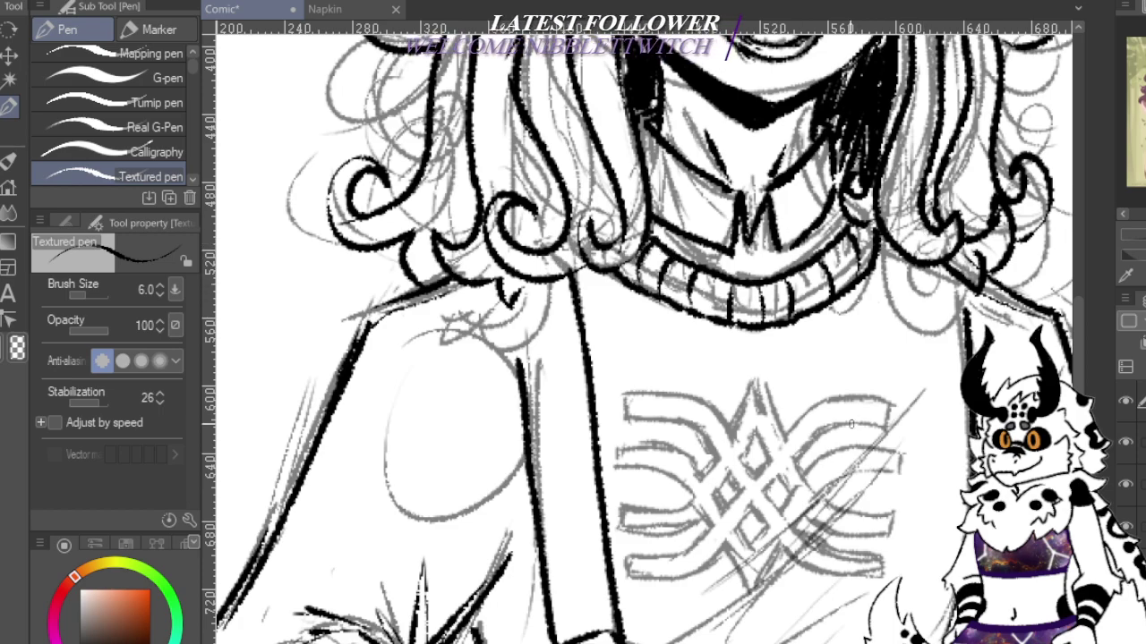
# Set the pen stabilization to 35 and ink the chest emblem's upper outline, central peak and uppermost band on the flower side.
pyautogui.scroll(-3, 845, 431)
pyautogui.scroll(4, 855, 492)
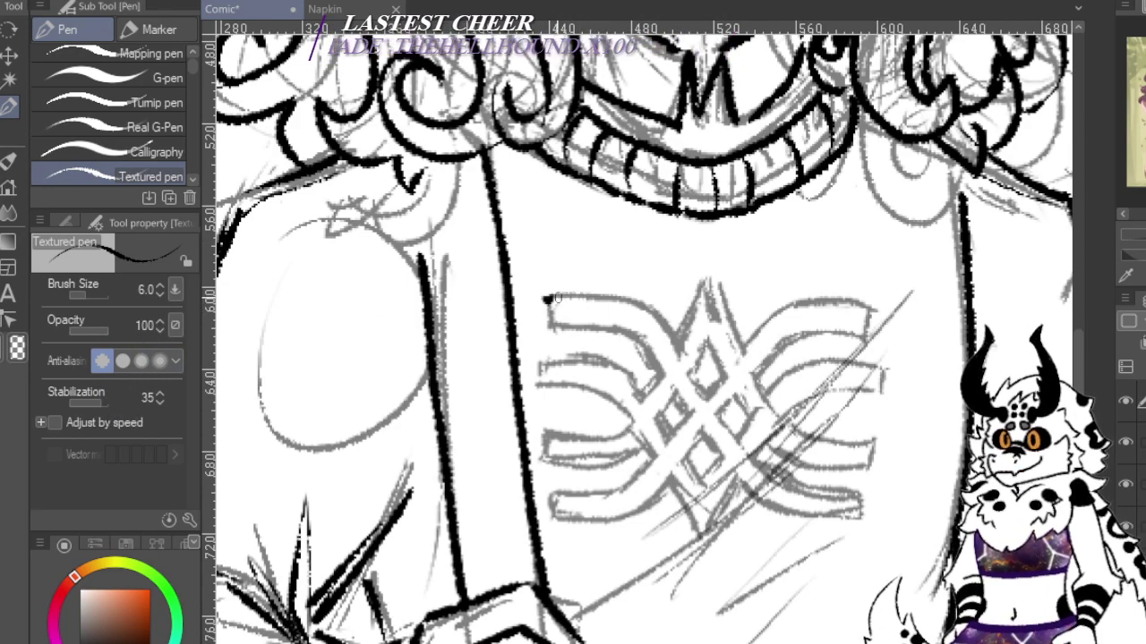
pyautogui.moveTo(544, 301); pyautogui.dragTo(613, 295)
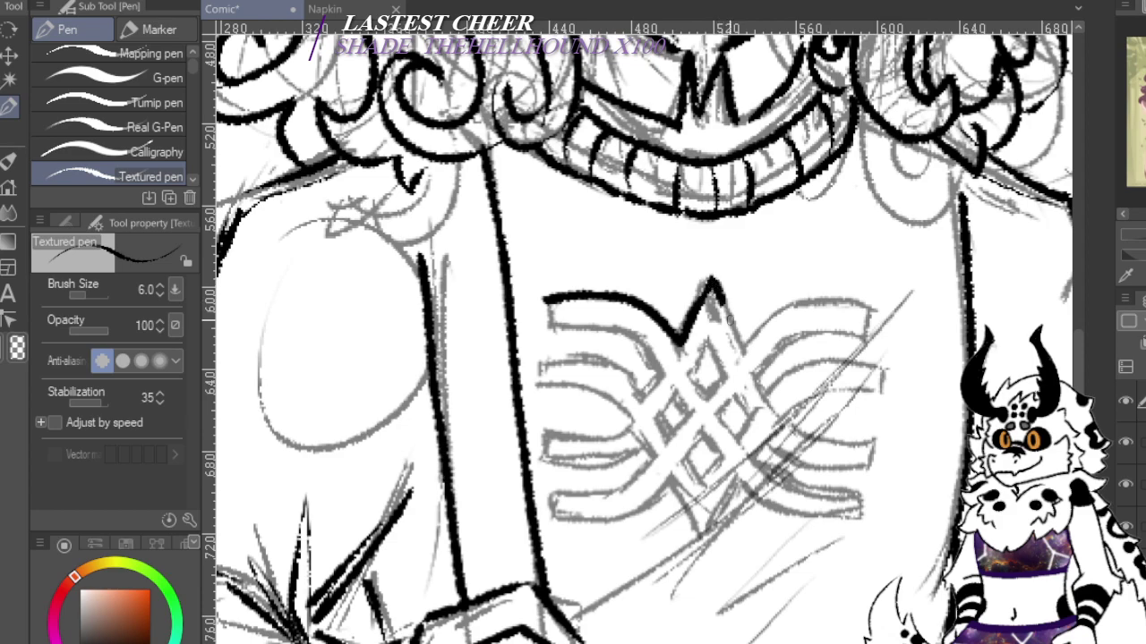
pyautogui.moveTo(742, 349); pyautogui.dragTo(868, 296)
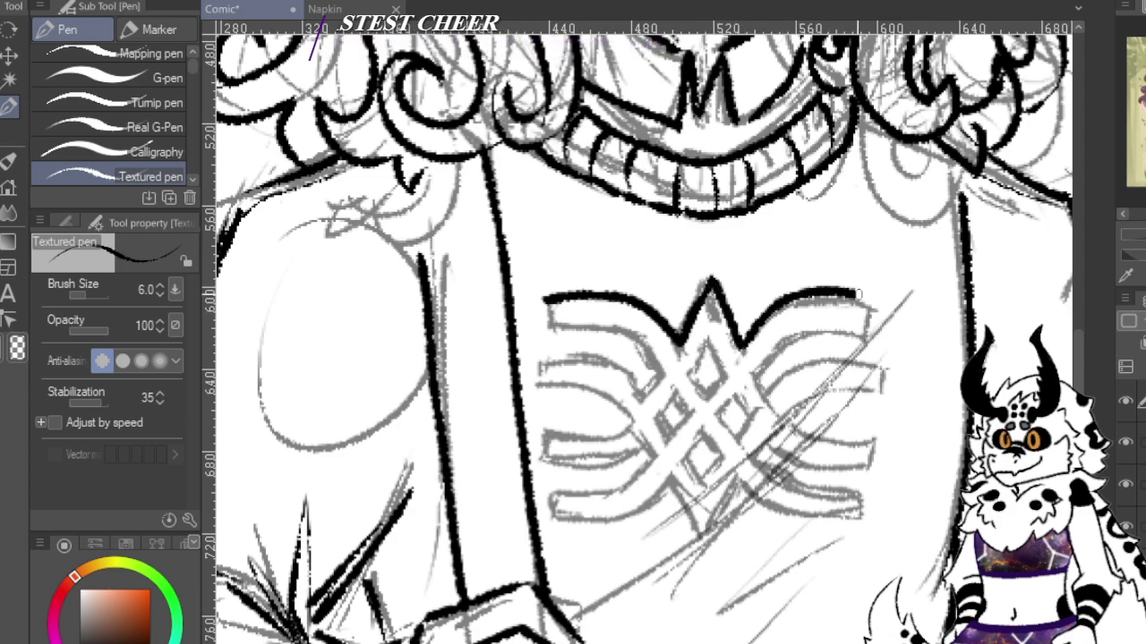
pyautogui.moveTo(775, 351); pyautogui.dragTo(760, 381)
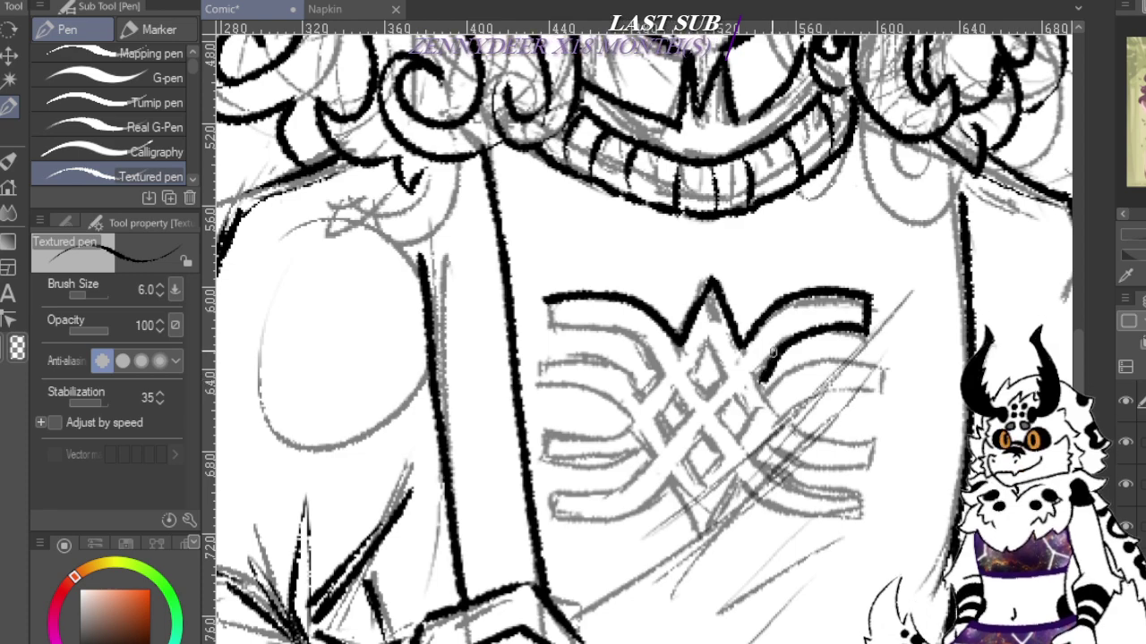
pyautogui.hotkey('ctrl', 'z')
pyautogui.moveTo(845, 332); pyautogui.dragTo(866, 337)
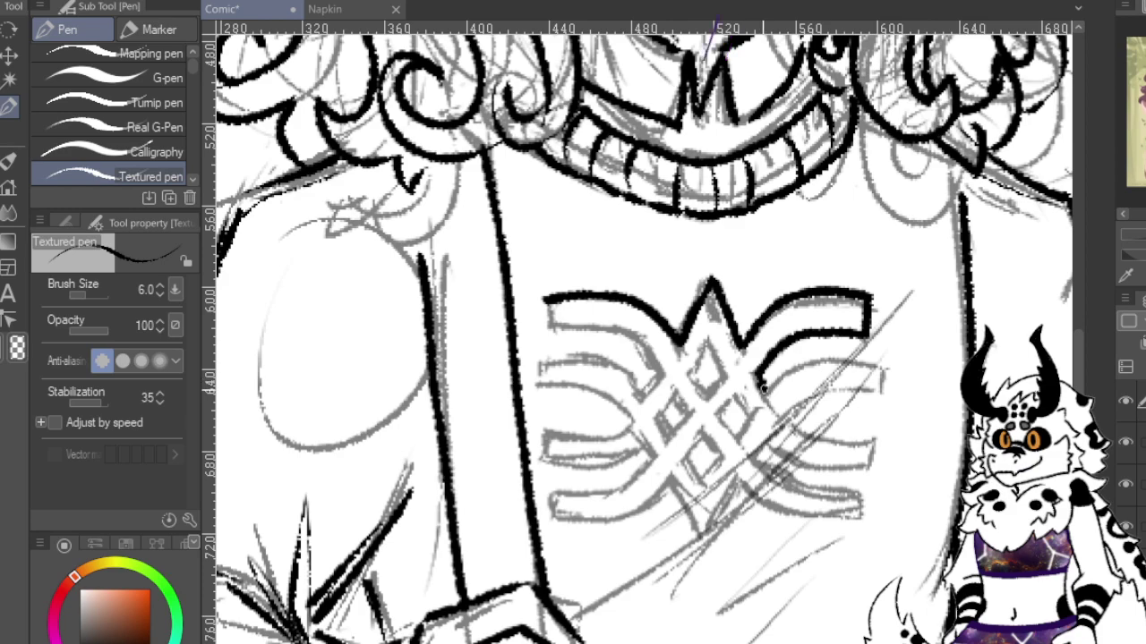
# Ink the emblem's three remaining bands on the flower side and the downward point at its lower centre.
pyautogui.moveTo(870, 364)
pyautogui.mouseDown()
pyautogui.moveTo(868, 393)
pyautogui.moveTo(815, 394)
pyautogui.moveTo(781, 413)
pyautogui.mouseUp()
pyautogui.hotkey('ctrl', 'z')
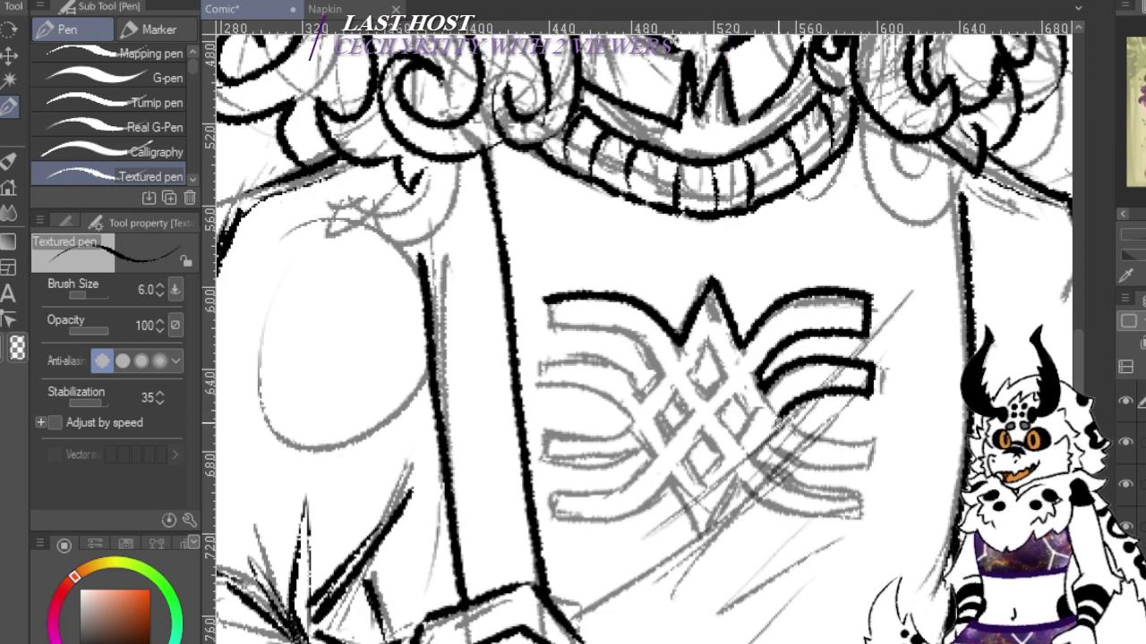
pyautogui.moveTo(856, 441)
pyautogui.mouseDown()
pyautogui.moveTo(868, 464)
pyautogui.moveTo(805, 473)
pyautogui.mouseUp()
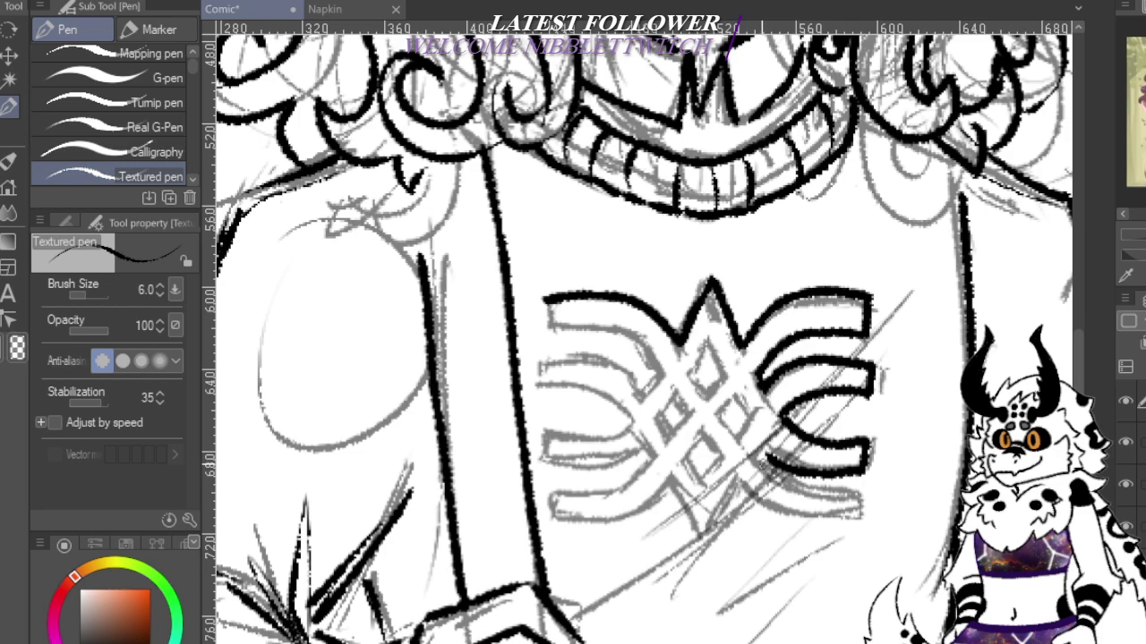
pyautogui.moveTo(850, 490)
pyautogui.mouseDown()
pyautogui.moveTo(856, 527)
pyautogui.moveTo(816, 528)
pyautogui.mouseUp()
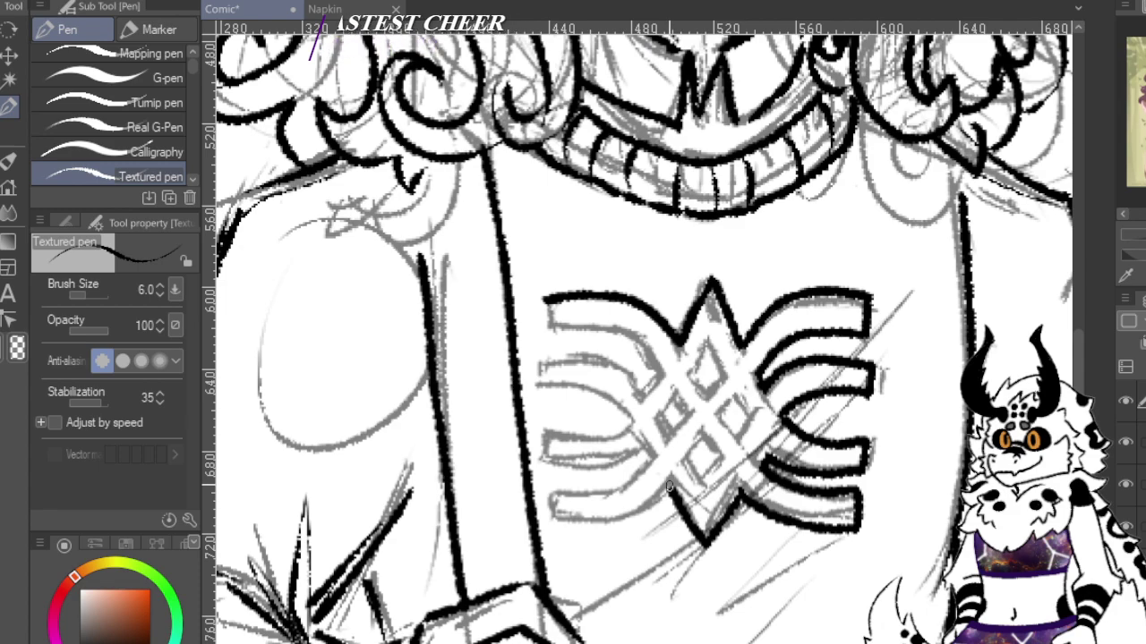
# Ink the emblem's upper two bands on the strap side, the upper inner diamond and the curve leading into the third band.
pyautogui.moveTo(543, 321)
pyautogui.mouseDown()
pyautogui.moveTo(626, 341)
pyautogui.moveTo(660, 370)
pyautogui.moveTo(630, 326)
pyautogui.mouseUp()
pyautogui.hotkey('ctrl', 'z')
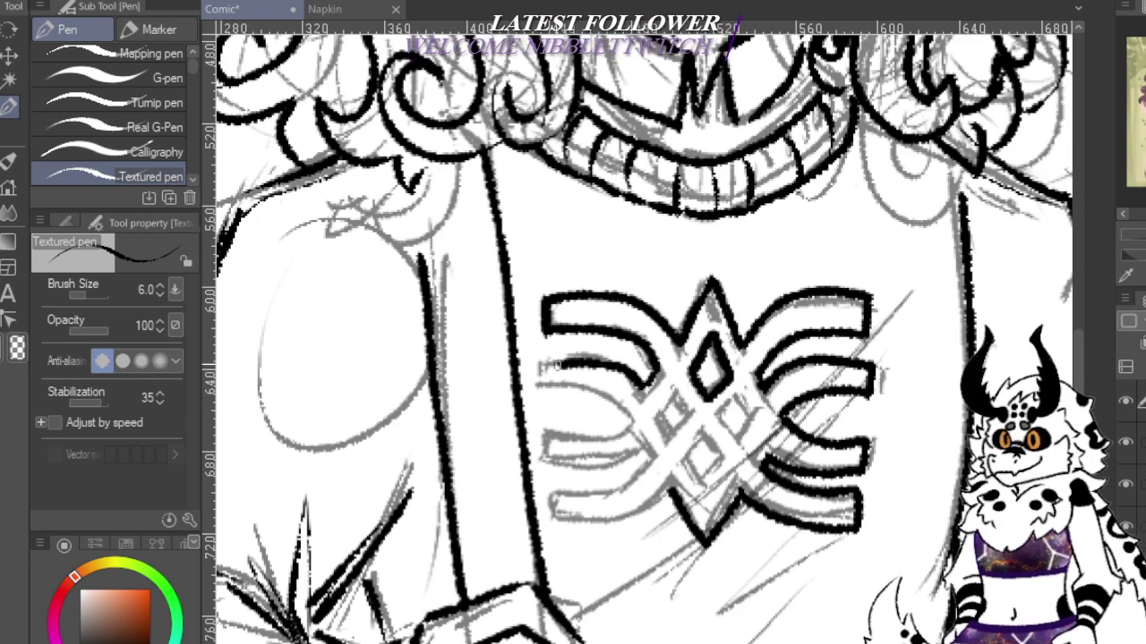
pyautogui.moveTo(540, 385); pyautogui.dragTo(616, 395)
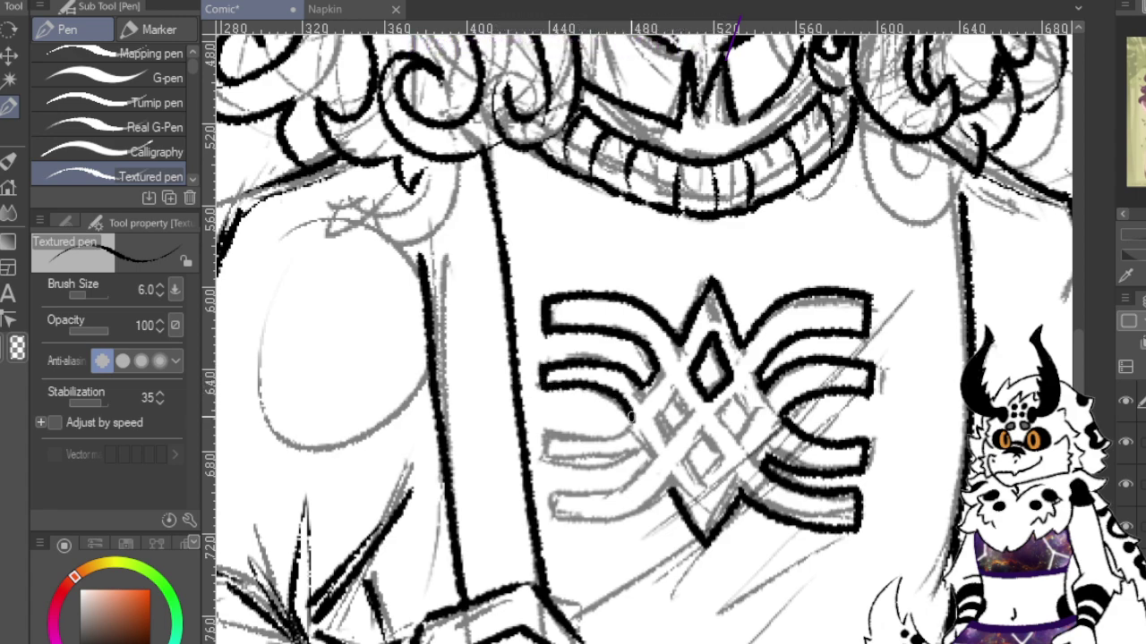
pyautogui.moveTo(588, 445); pyautogui.dragTo(545, 438)
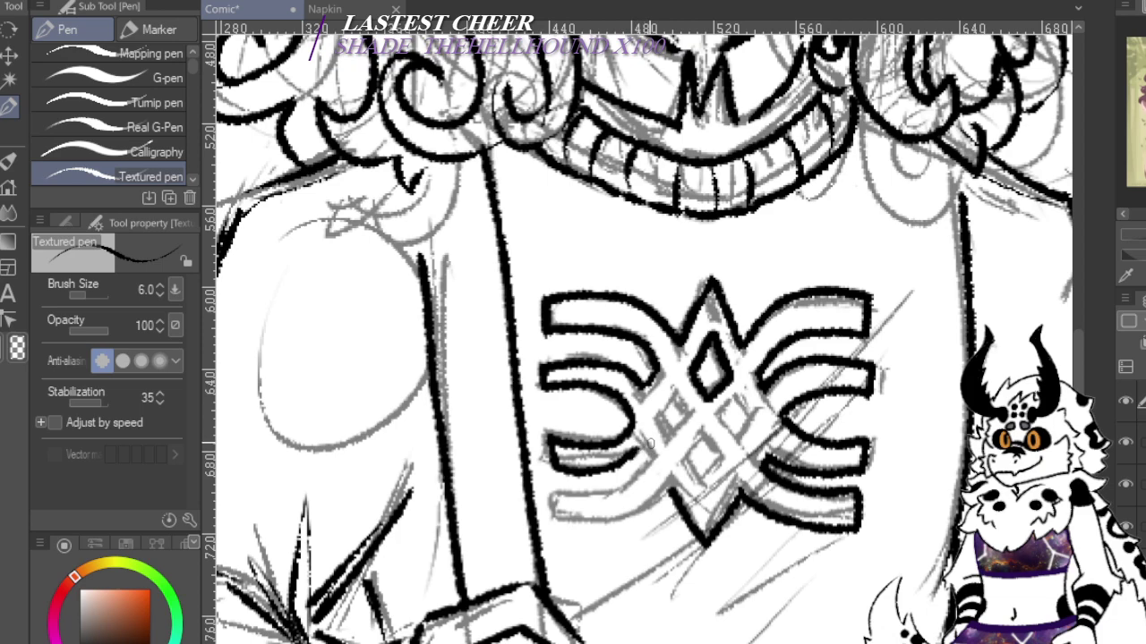
pyautogui.hotkey('ctrl', 'z')
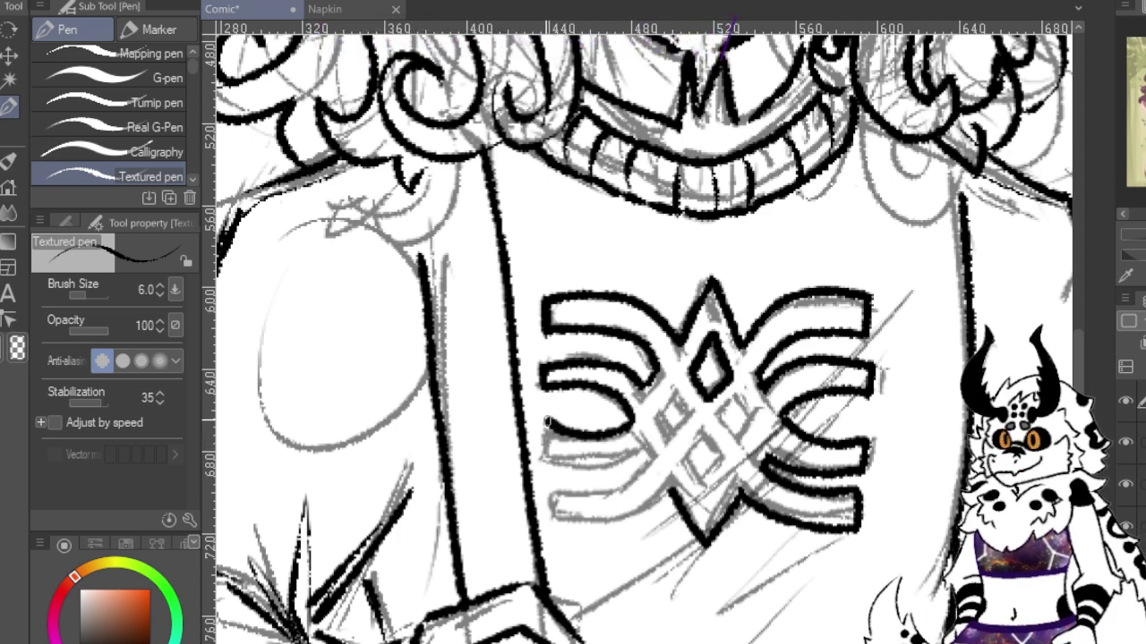
pyautogui.hotkey('ctrl', 'z')
pyautogui.moveTo(630, 421); pyautogui.dragTo(603, 431)
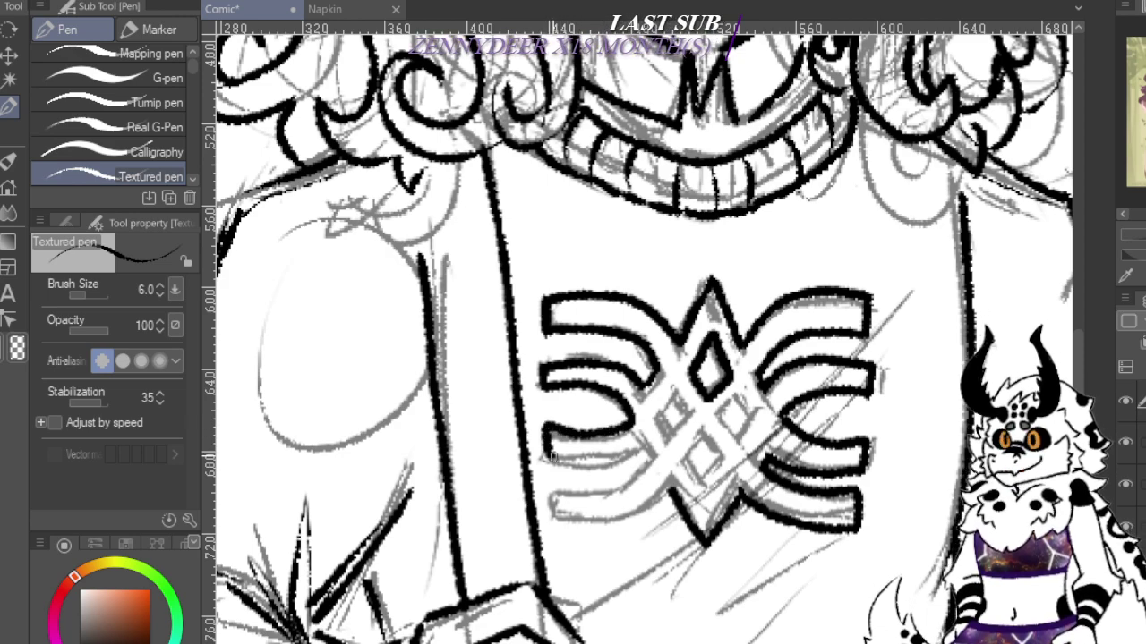
# Complete the emblem's lower two bands on the strap side and ink the remaining three small diamonds in its centre.
pyautogui.moveTo(551, 457)
pyautogui.mouseDown()
pyautogui.moveTo(638, 450)
pyautogui.moveTo(559, 510)
pyautogui.mouseUp()
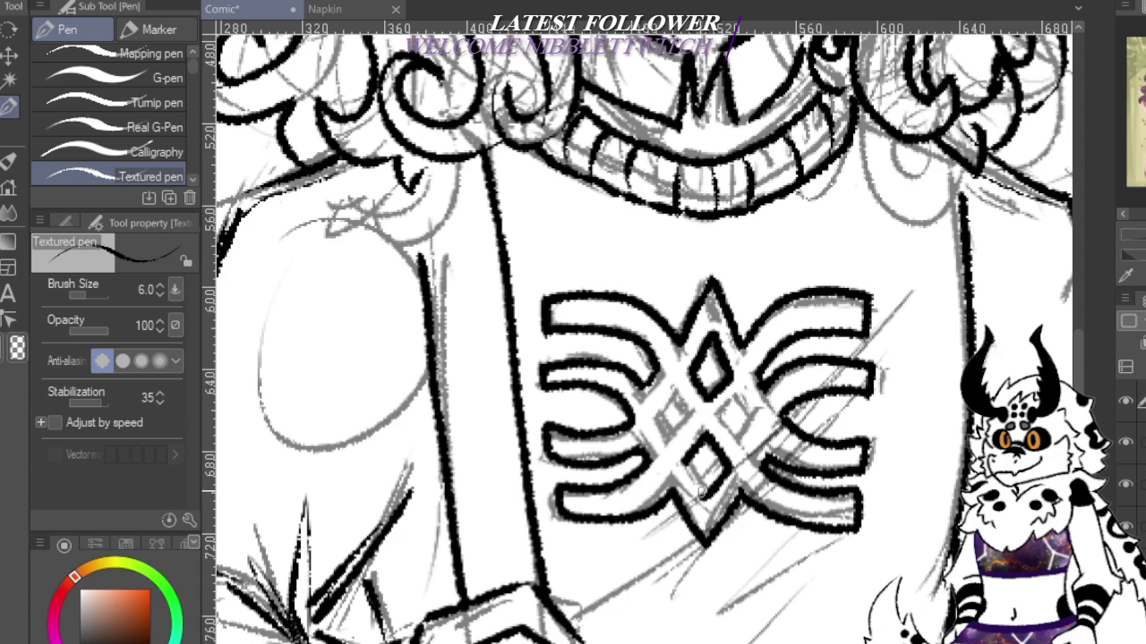
pyautogui.hotkey('ctrl', 'z')
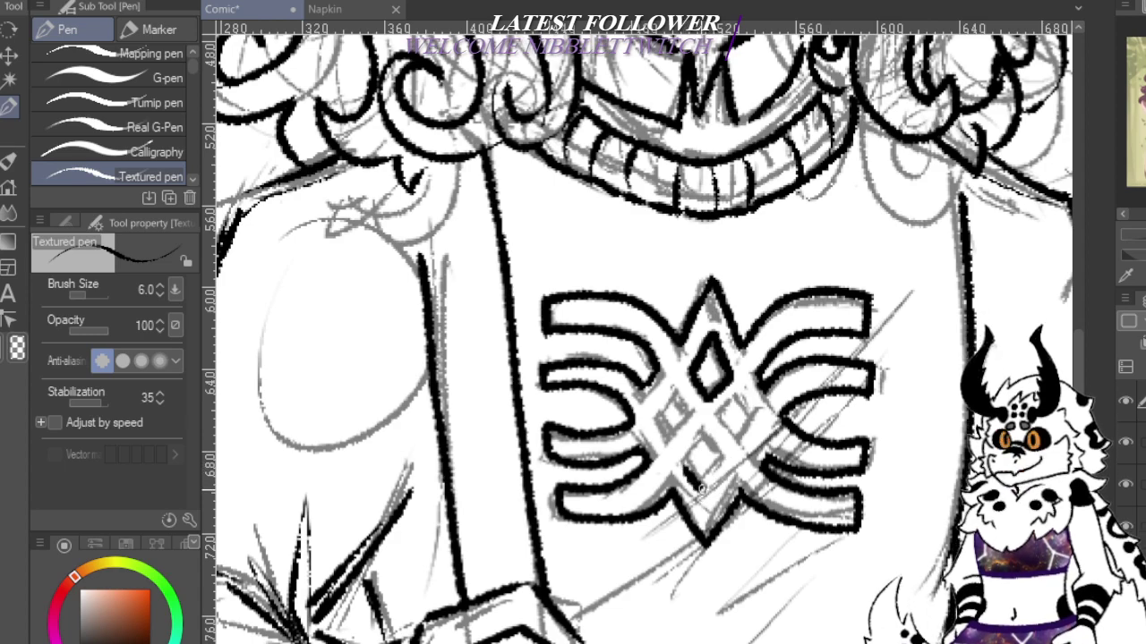
pyautogui.moveTo(702, 492); pyautogui.dragTo(715, 480)
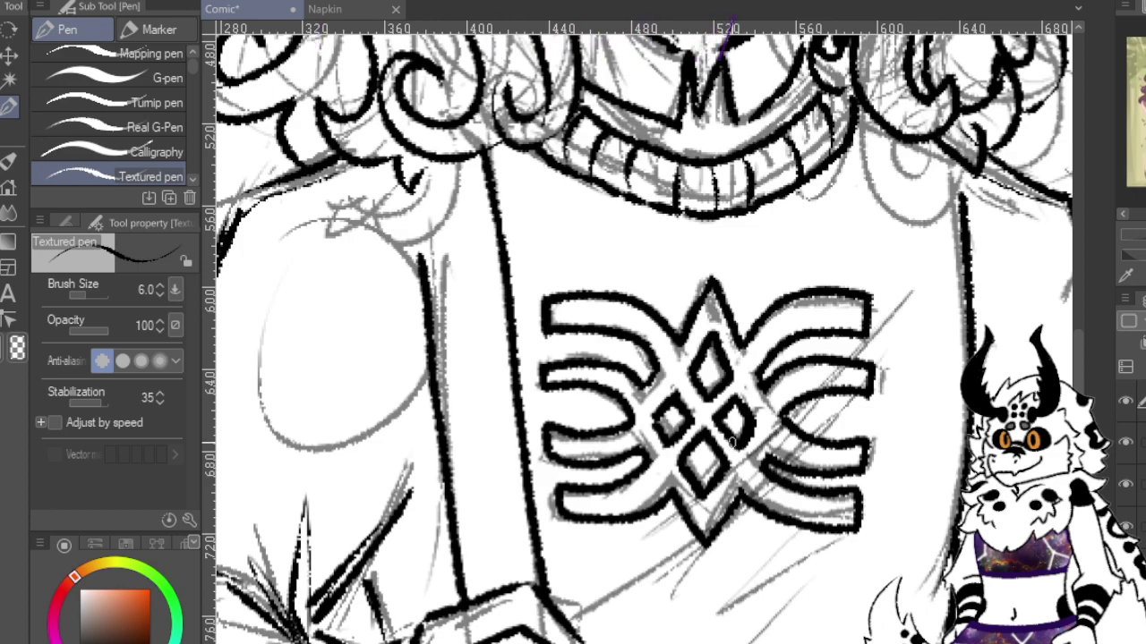
# Examine the whole line drawing by repeatedly hiding and showing the rough sketch layer, leaving the sketch shown.
pyautogui.scroll(-5, 806, 469)
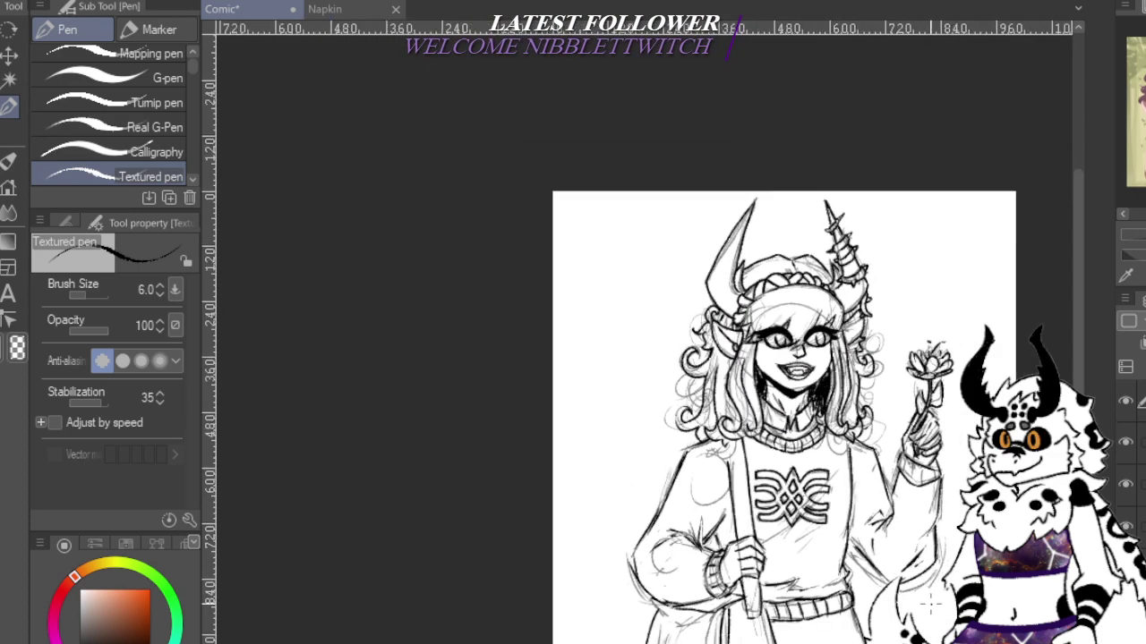
pyautogui.scroll(-1, 929, 604)
pyautogui.hscroll(-3, 929, 604)
pyautogui.hscroll(6, 645, 403)
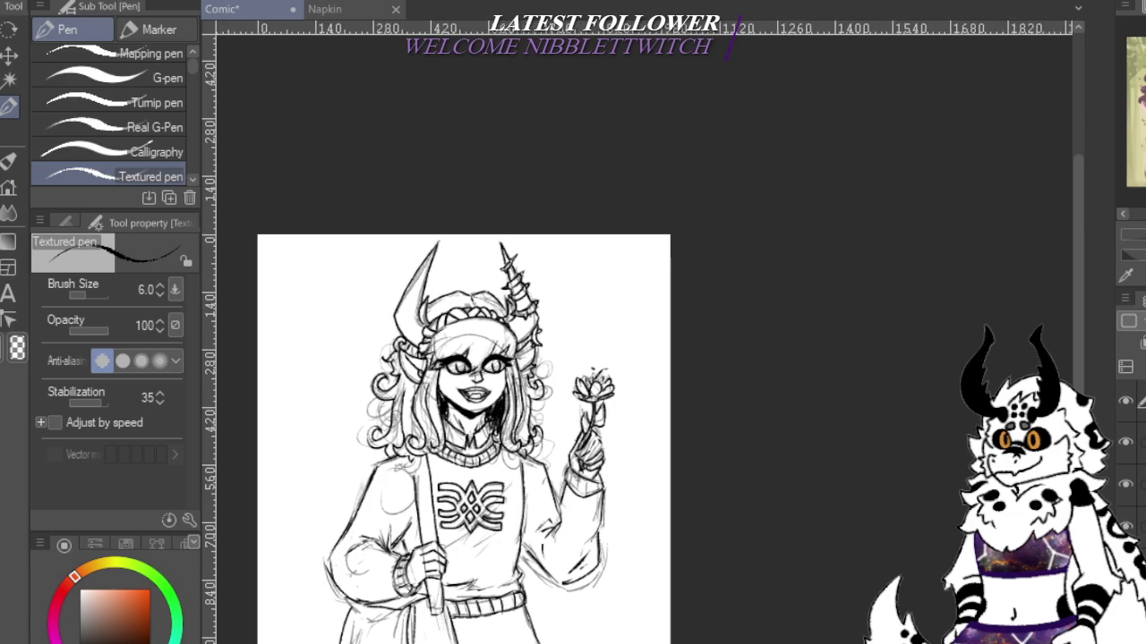
pyautogui.hscroll(-2, 644, 403)
pyautogui.moveTo(1081, 196); pyautogui.dragTo(1081, 246)
pyautogui.scroll(2, 895, 296)
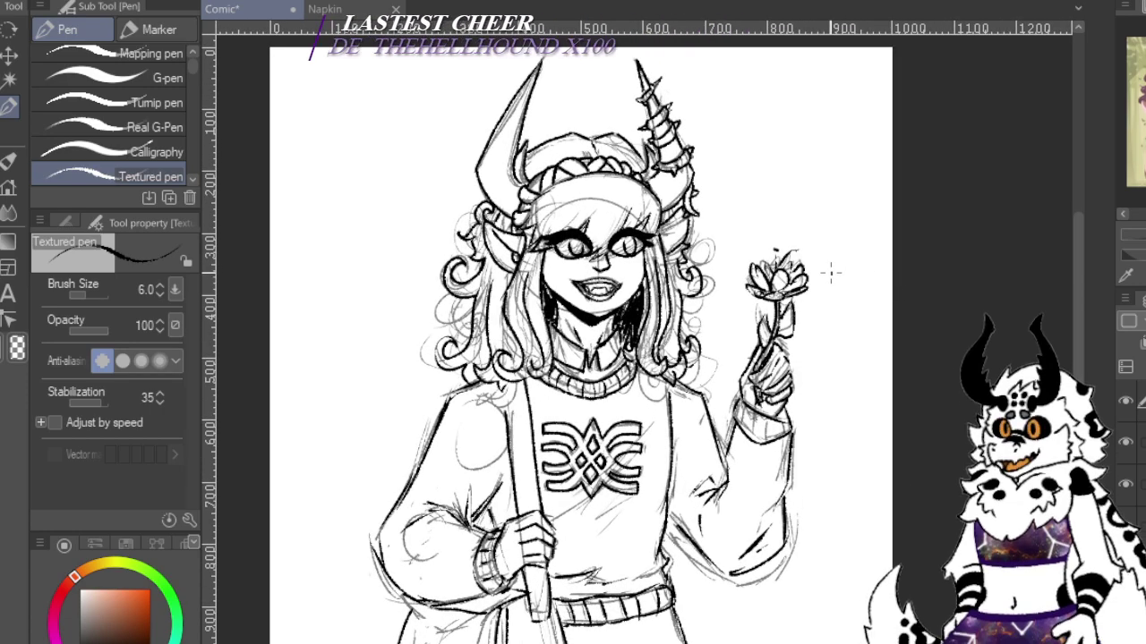
pyautogui.click(1127, 494)
pyautogui.click(1127, 492)
pyautogui.click(1127, 492)
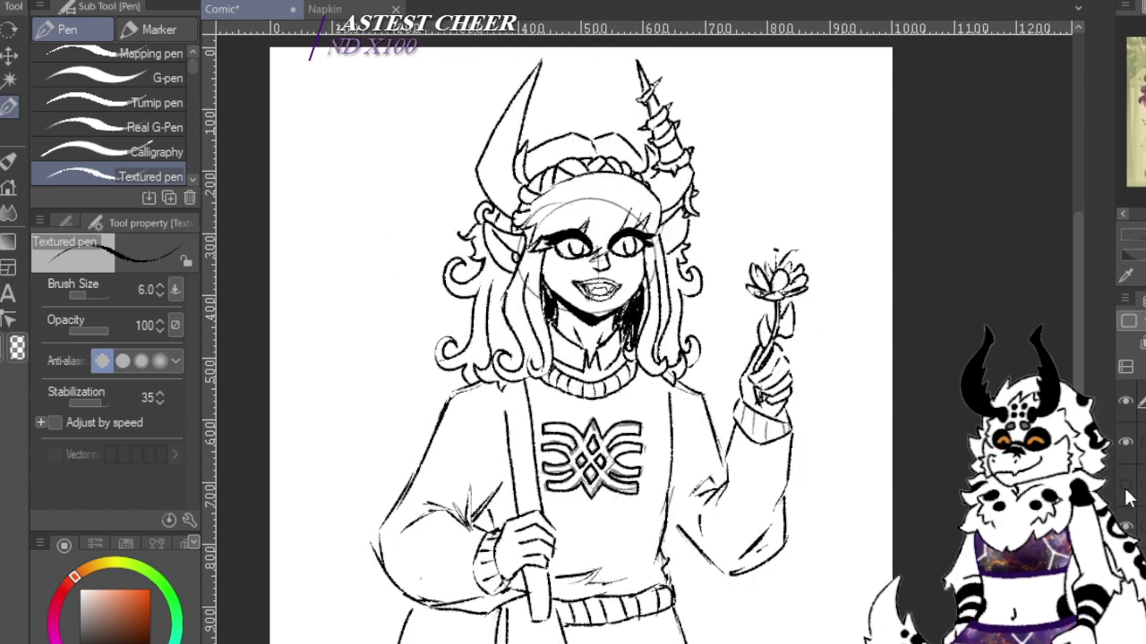
pyautogui.click(1127, 493)
pyautogui.click(1127, 492)
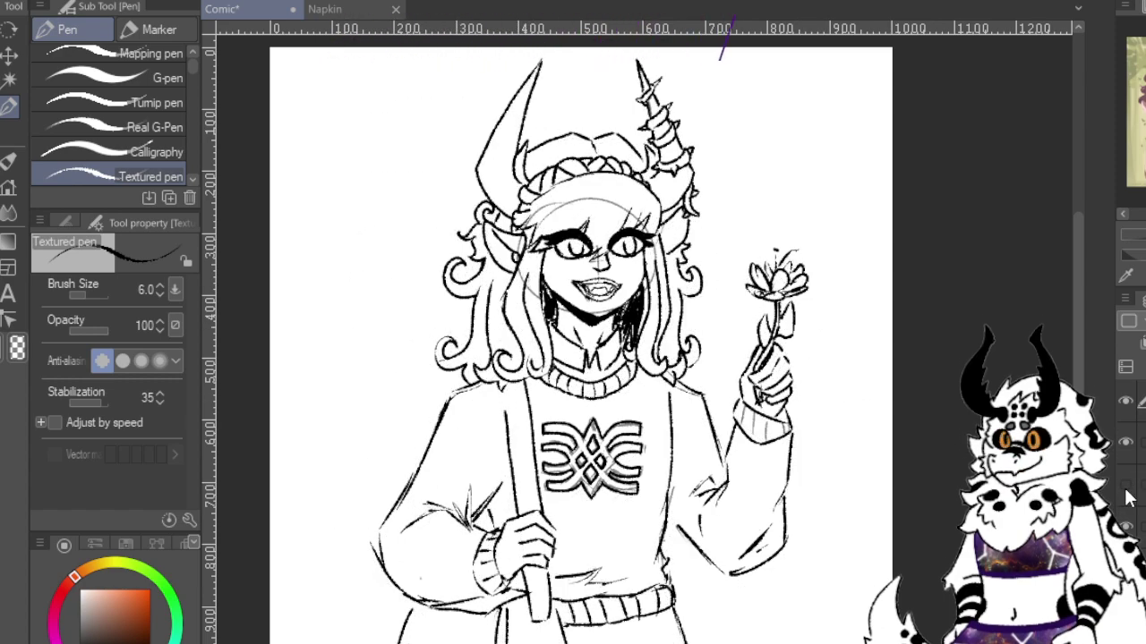
pyautogui.click(1127, 492)
pyautogui.click(1126, 493)
pyautogui.click(1127, 492)
pyautogui.click(1127, 492)
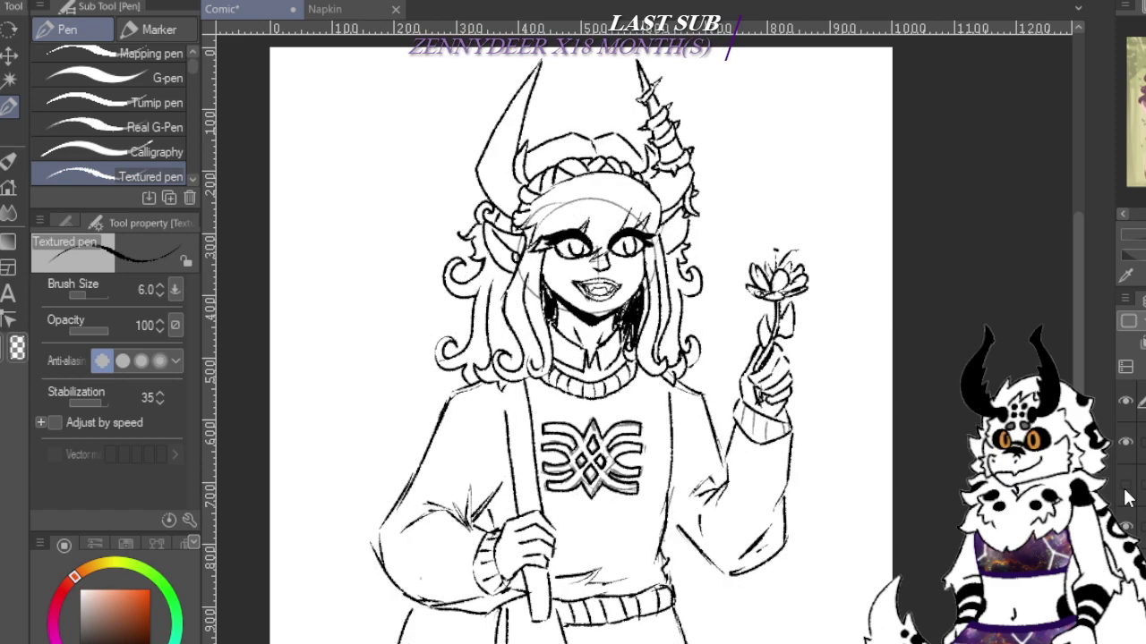
pyautogui.click(1127, 493)
pyautogui.scroll(3, 780, 427)
pyautogui.scroll(1, 779, 417)
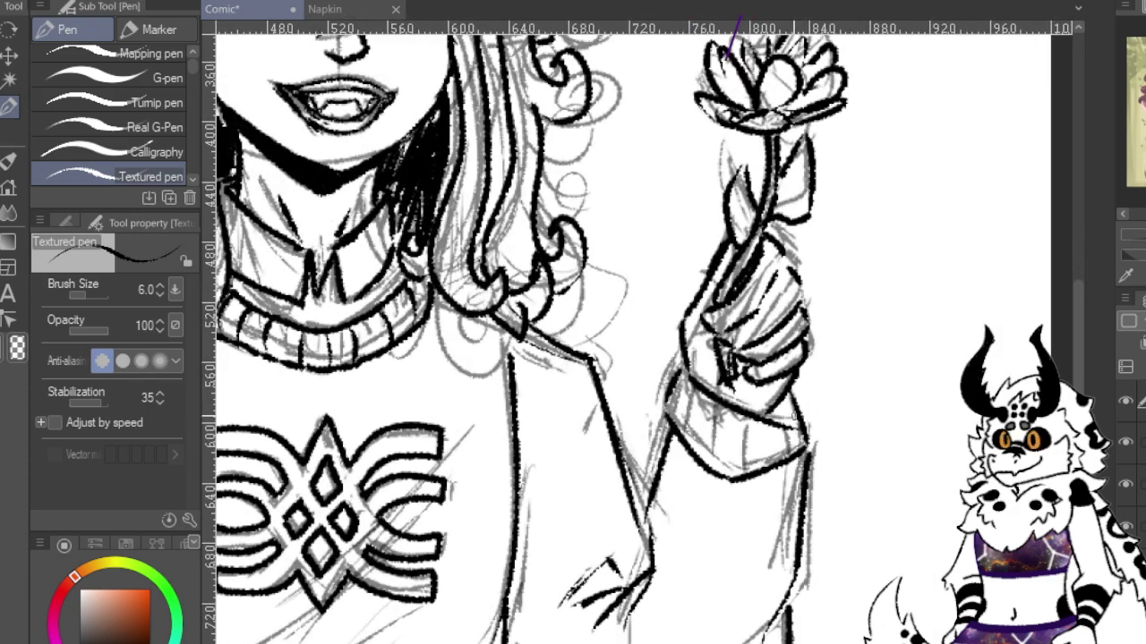
pyautogui.scroll(-3, 688, 426)
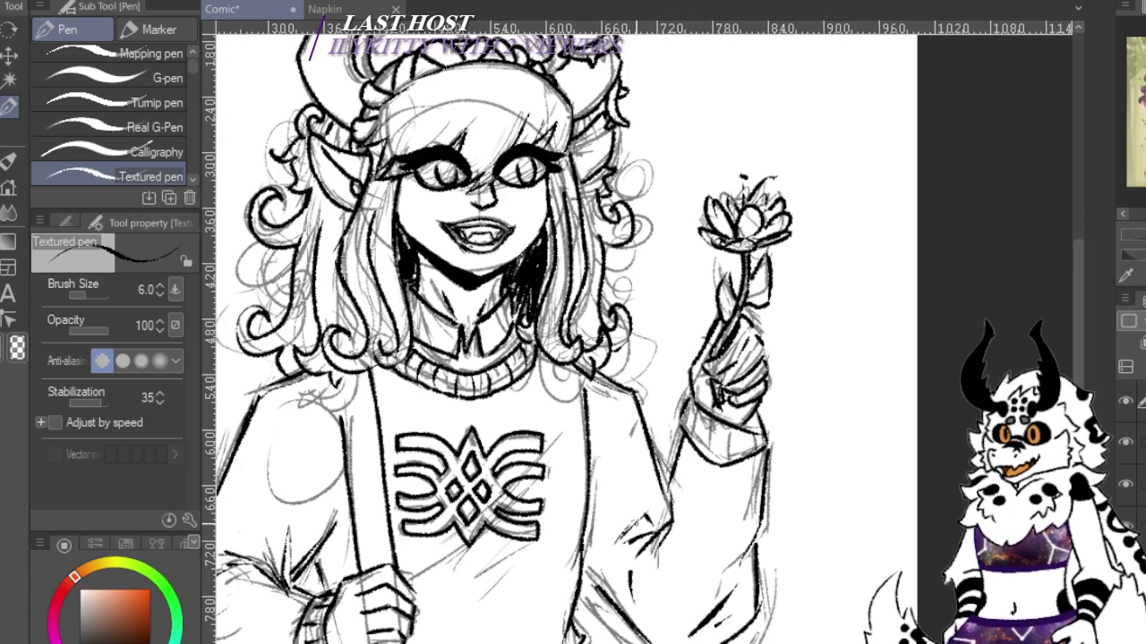
pyautogui.scroll(3, 591, 546)
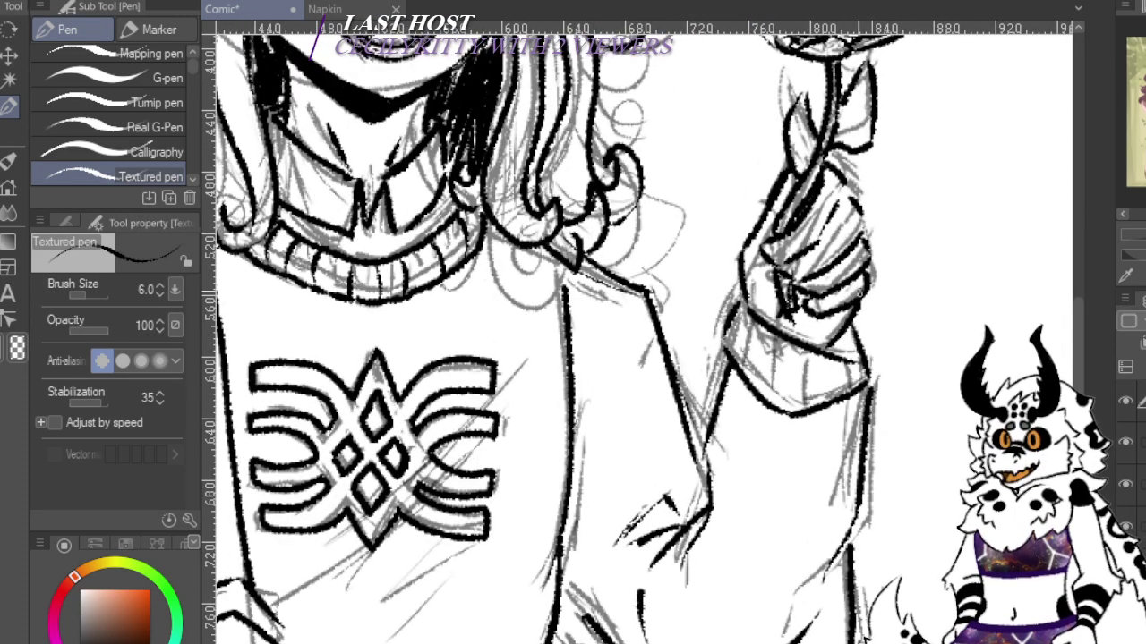
# Ink the vertical ribbing lines on the sweater cuff of the raised hand holding the flower.
pyautogui.moveTo(746, 319)
pyautogui.mouseDown()
pyautogui.moveTo(736, 364)
pyautogui.moveTo(759, 383)
pyautogui.mouseUp()
pyautogui.moveTo(793, 345); pyautogui.dragTo(788, 397)
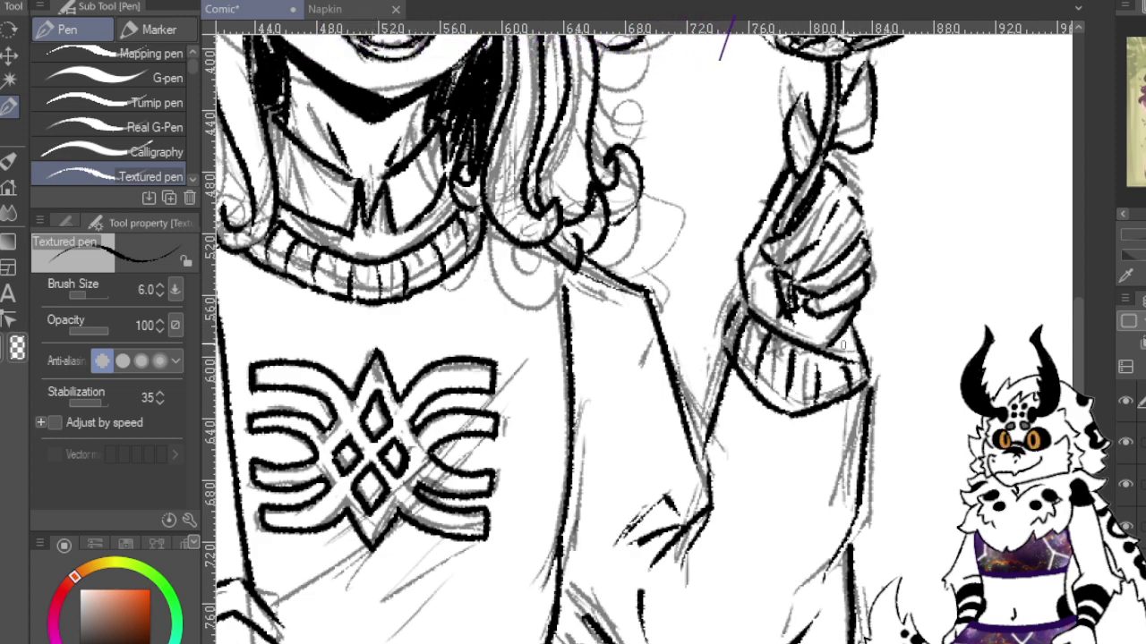
# Examine the line art of the whole figure, from the sweater and arms up to the head and horns.
pyautogui.scroll(-2, 951, 383)
pyautogui.scroll(-3, 951, 383)
pyautogui.scroll(1, 951, 383)
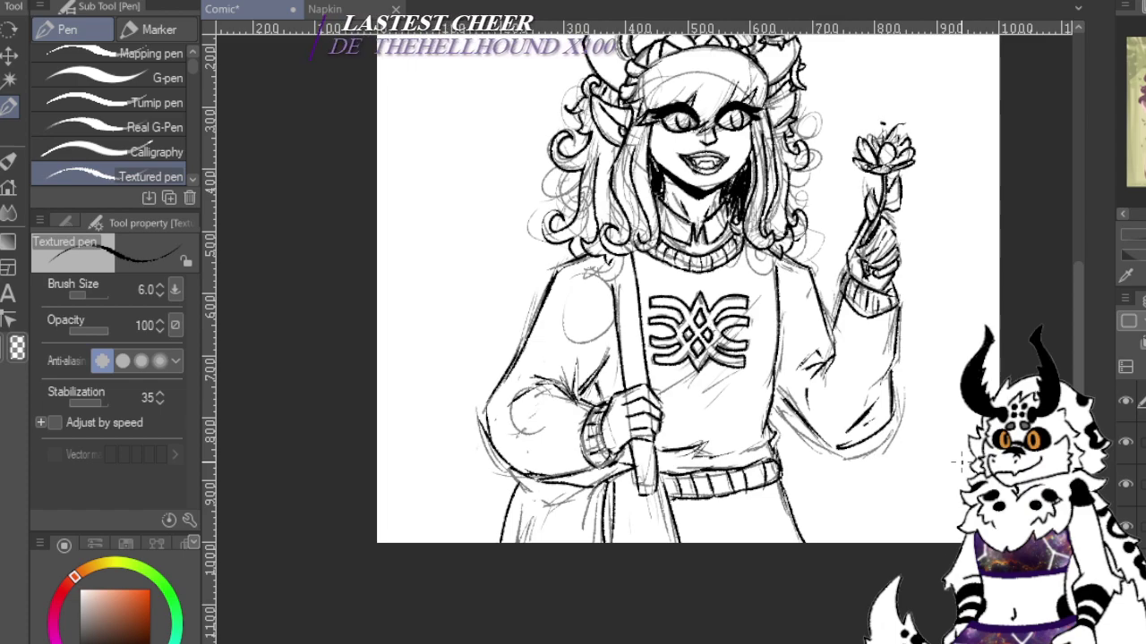
pyautogui.scroll(-3, 958, 461)
pyautogui.scroll(4, 936, 312)
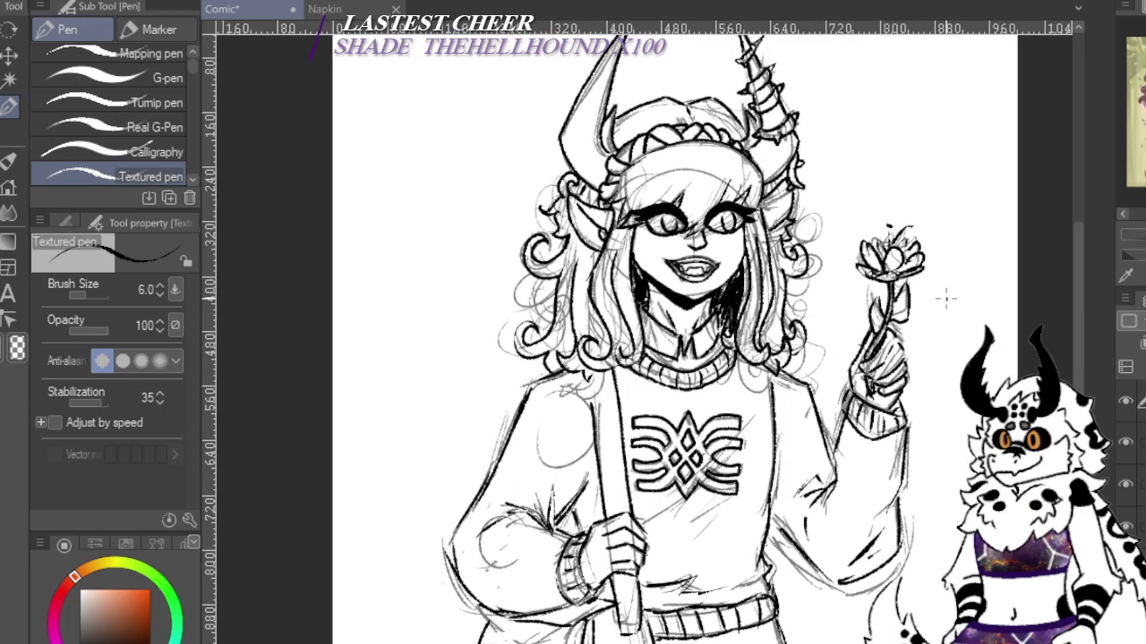
pyautogui.scroll(-2, 880, 138)
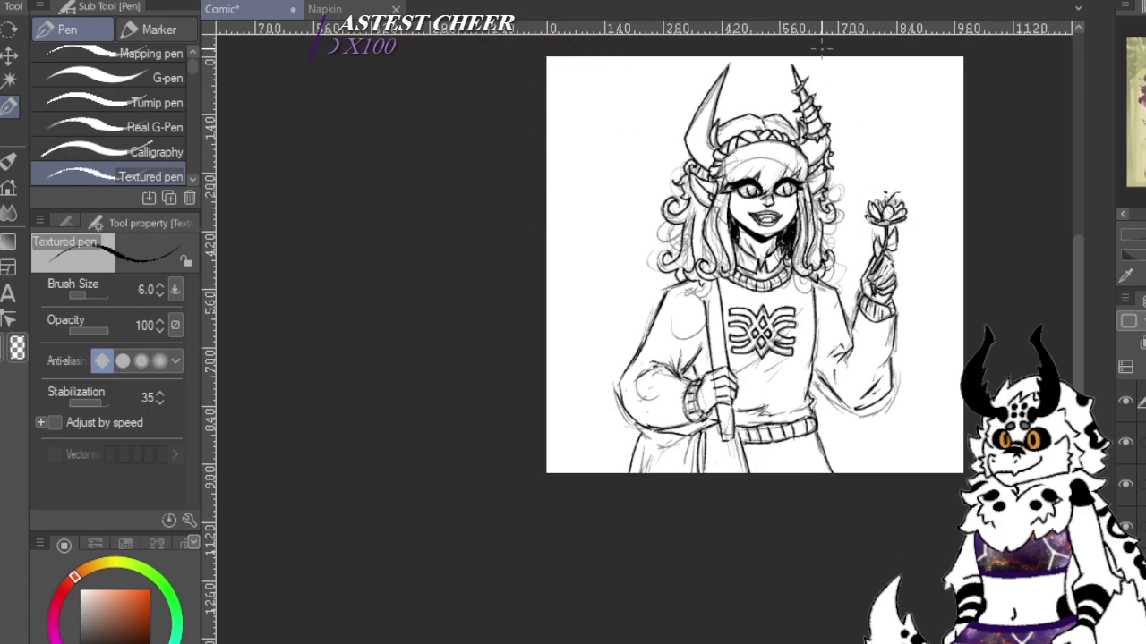
pyautogui.scroll(4, 816, 41)
pyautogui.scroll(3, 827, 27)
pyautogui.scroll(-1, 750, 479)
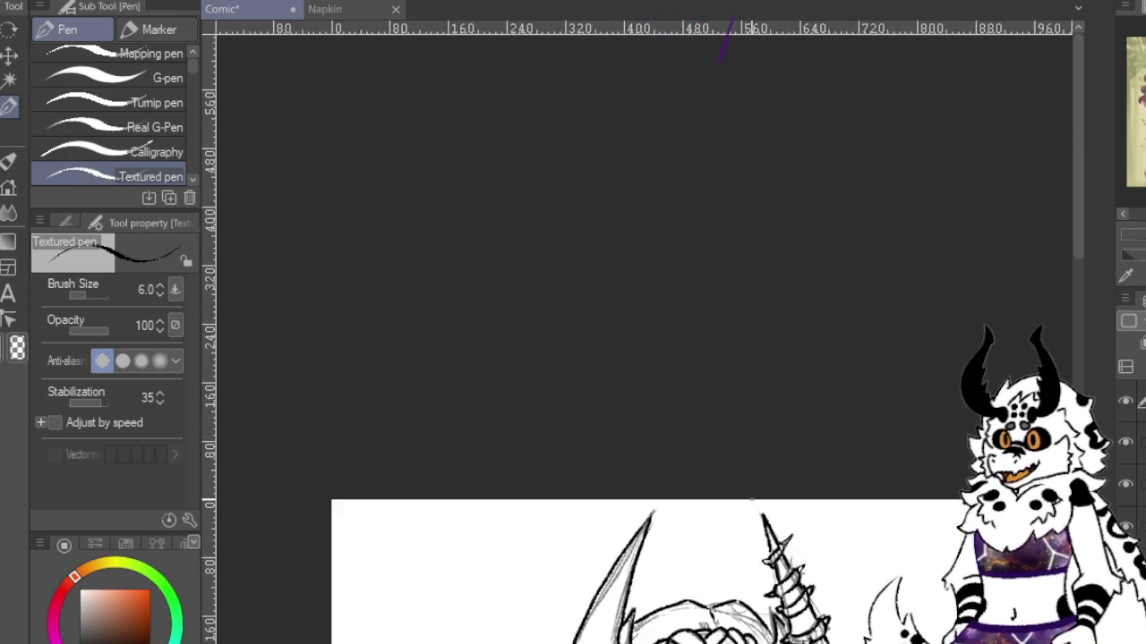
pyautogui.hscroll(-5, 750, 480)
pyautogui.hscroll(10, 1083, 224)
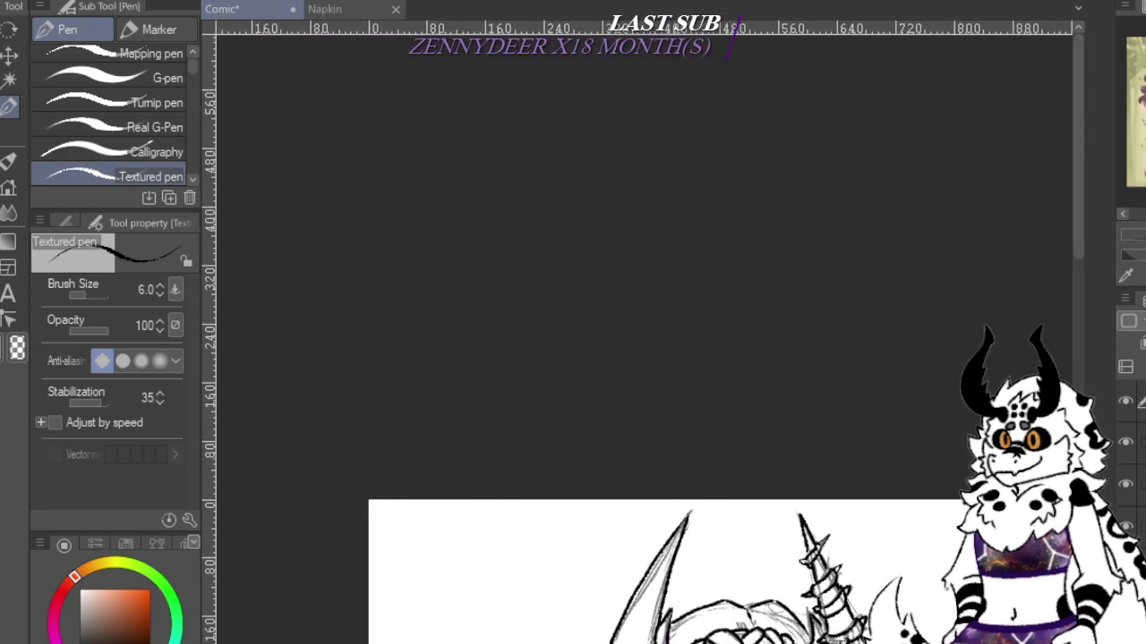
pyautogui.moveTo(1081, 242); pyautogui.dragTo(1080, 326)
pyautogui.scroll(2, 746, 399)
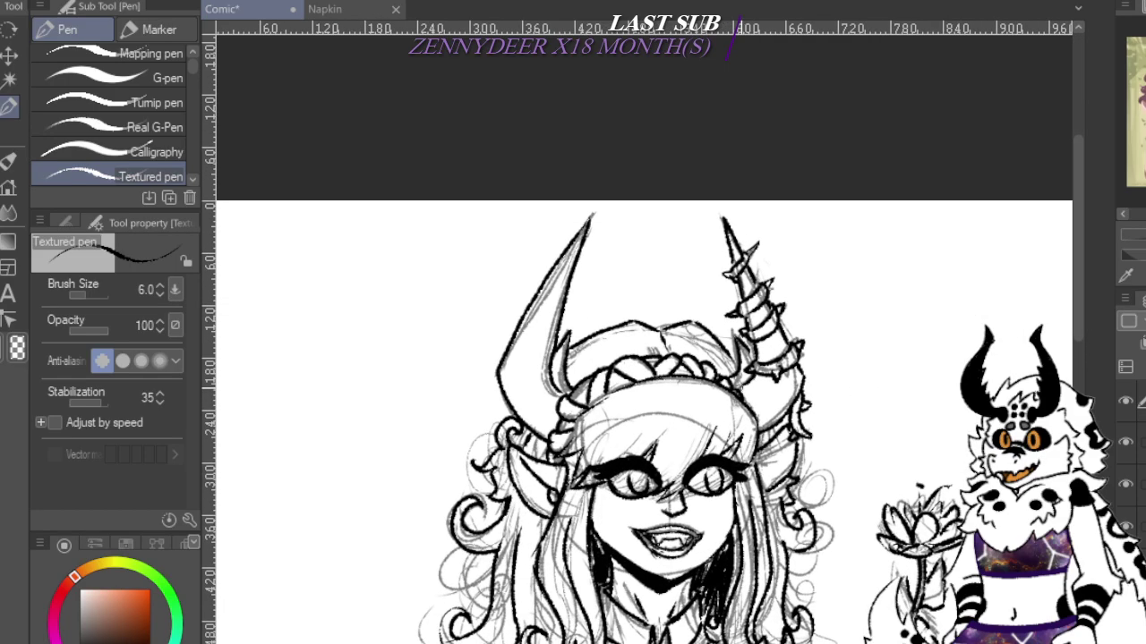
# Set the Snap eraser to size 5 and refine the hair outline at the crown between the horns, re-inking it with the Textured pen.
pyautogui.press('e')
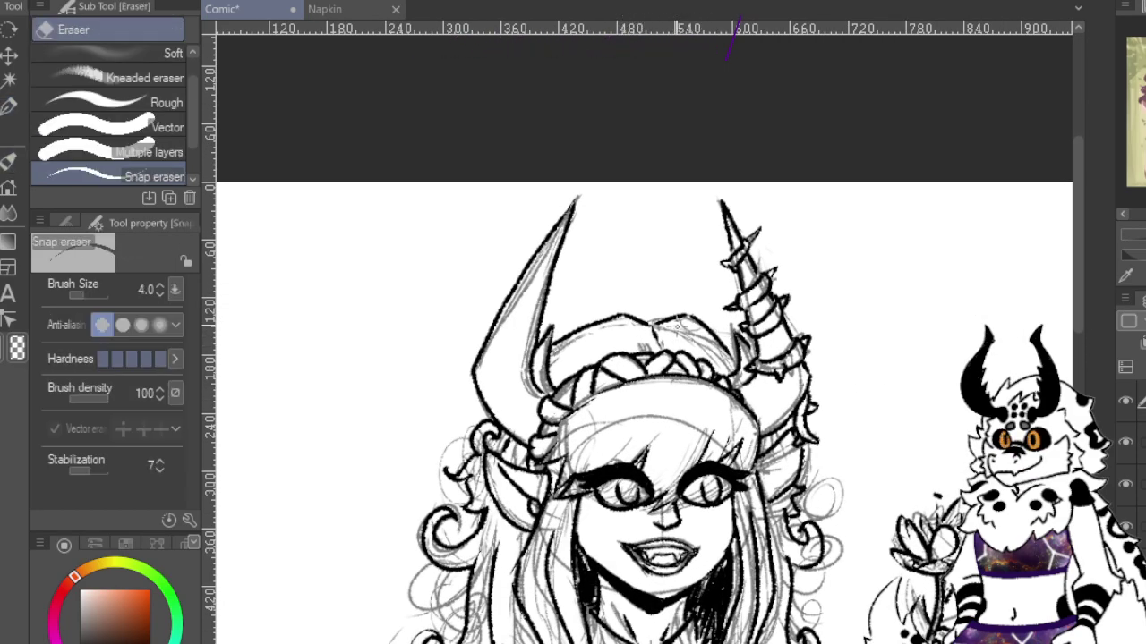
pyautogui.click(85, 292)
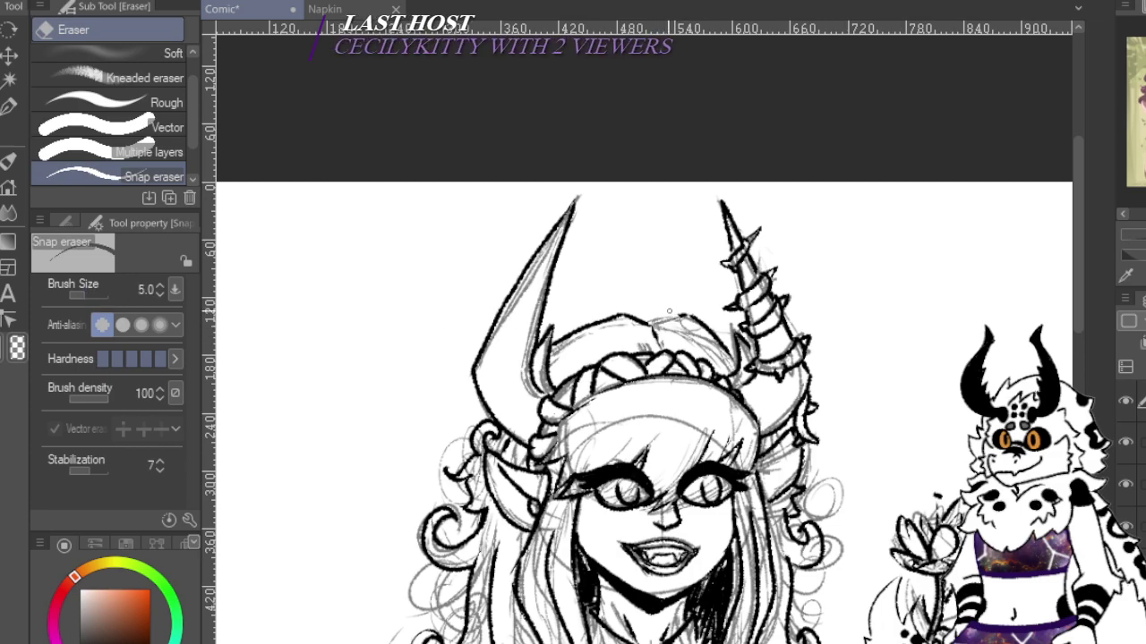
pyautogui.press('p')
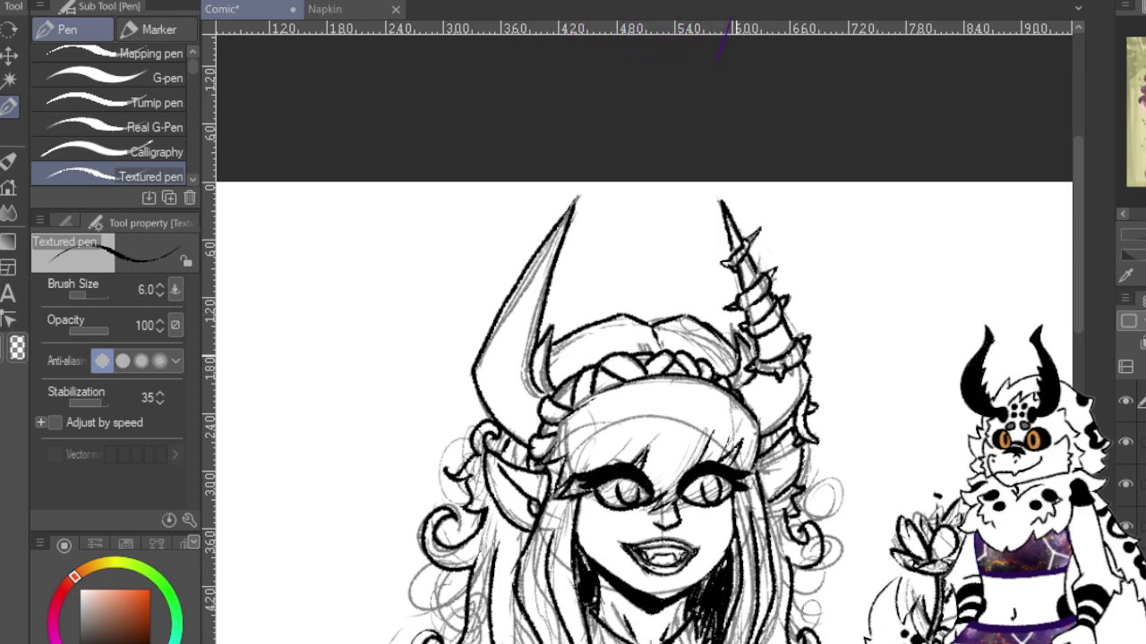
pyautogui.press('b')
pyautogui.press('e')
pyautogui.press('p')
pyautogui.moveTo(689, 315); pyautogui.dragTo(736, 349)
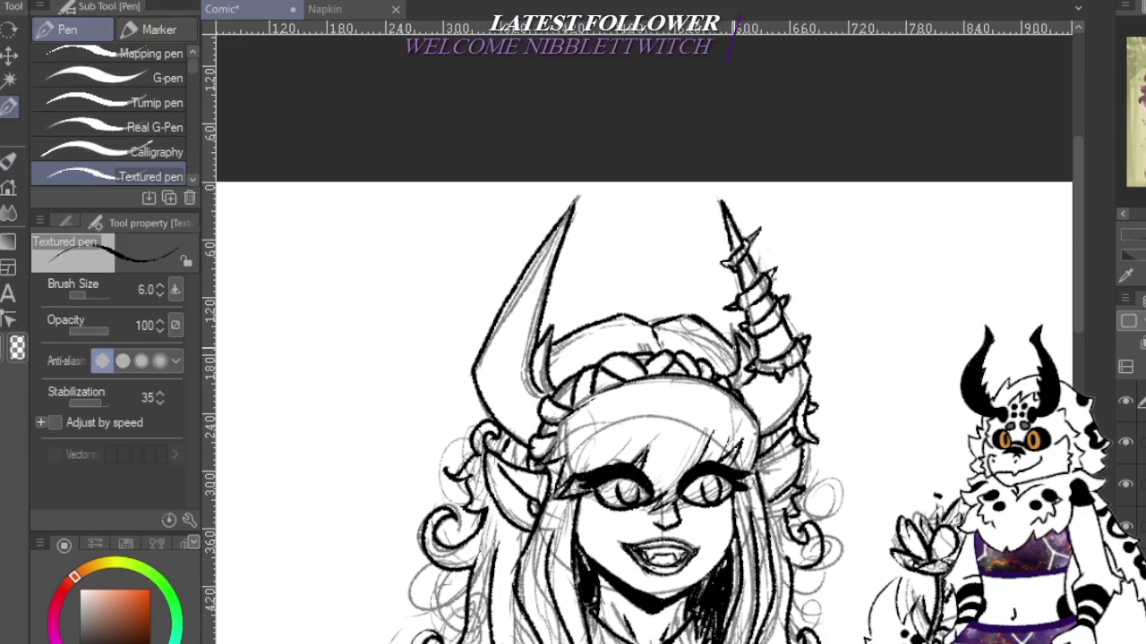
pyautogui.press('b')
pyautogui.press('e')
pyautogui.press('p')
pyautogui.press('e')
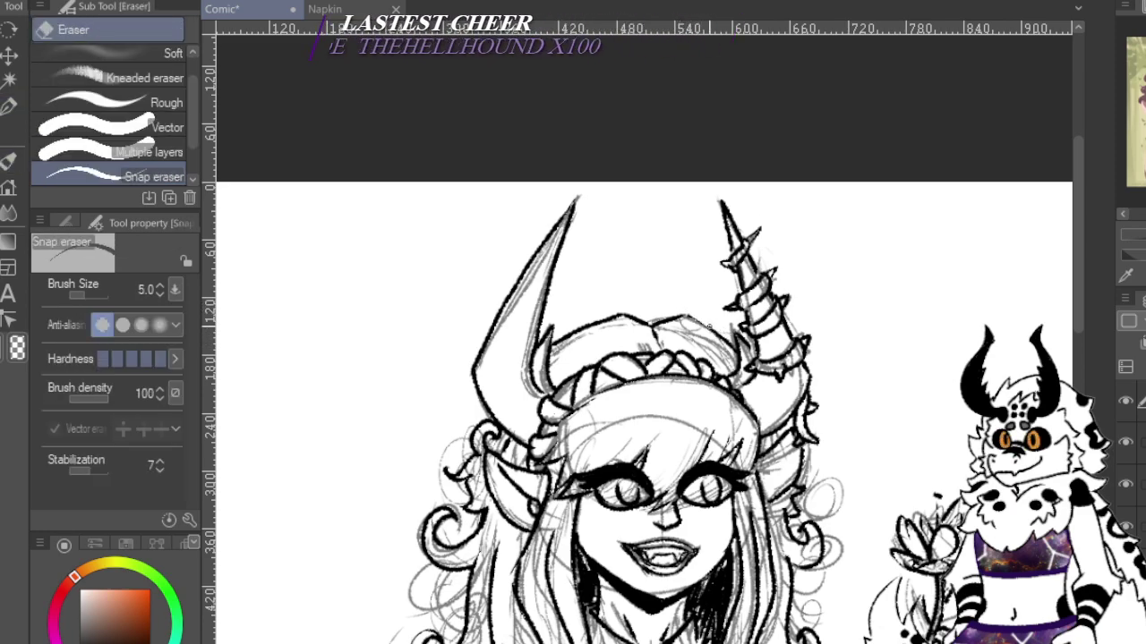
pyautogui.press('p')
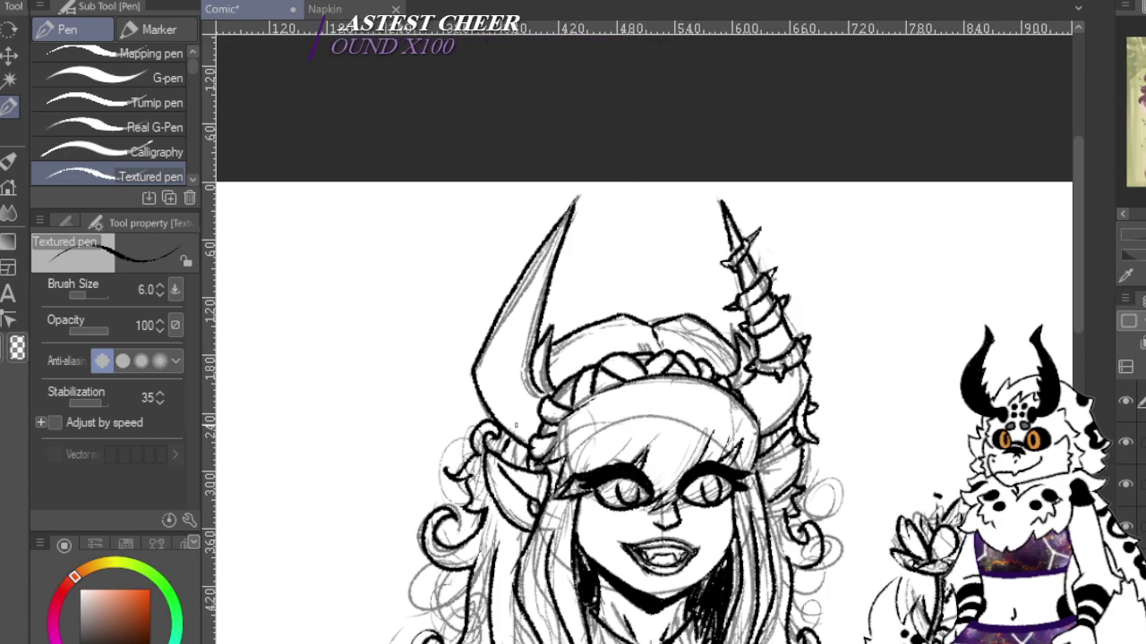
# Erase the stray strokes between the smooth horn's base and the pointed ear, and re-ink the hair edge there.
pyautogui.scroll(1, 537, 402)
pyautogui.scroll(-4, 531, 492)
pyautogui.hotkey('ctrl', '+')
pyautogui.hotkey('ctrl', '+')
pyautogui.hotkey('ctrl', '+')
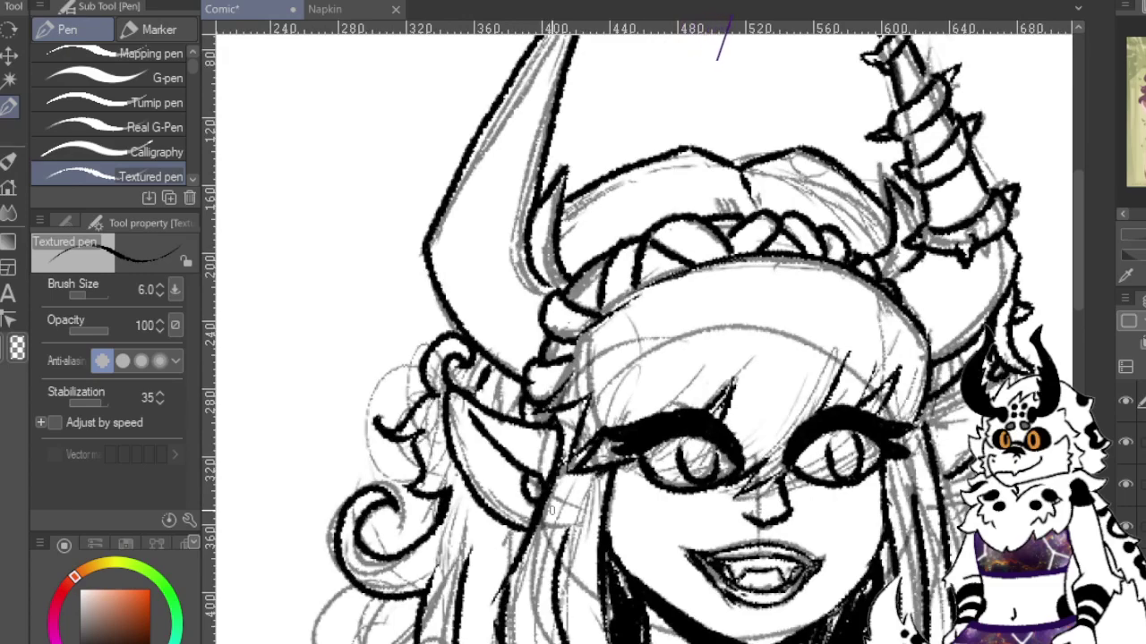
pyautogui.press('b')
pyautogui.press('e')
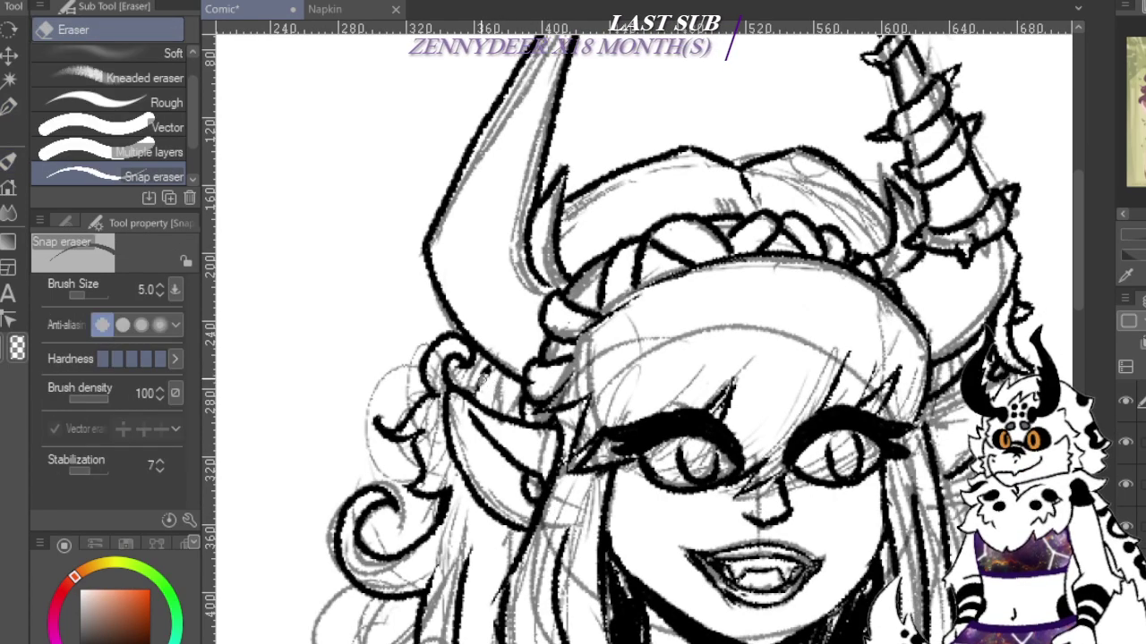
pyautogui.press('p')
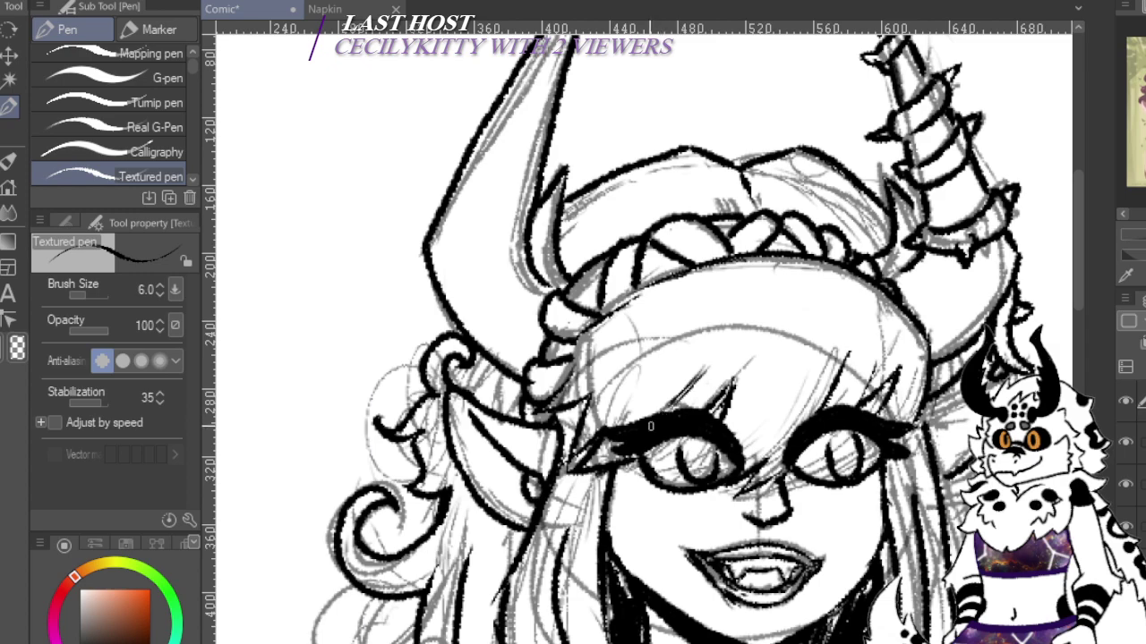
# Set the Textured pen to size 3 and ink fine hair strands in the bangs above the eyes.
pyautogui.click(157, 295)
pyautogui.click(157, 296)
pyautogui.click(157, 295)
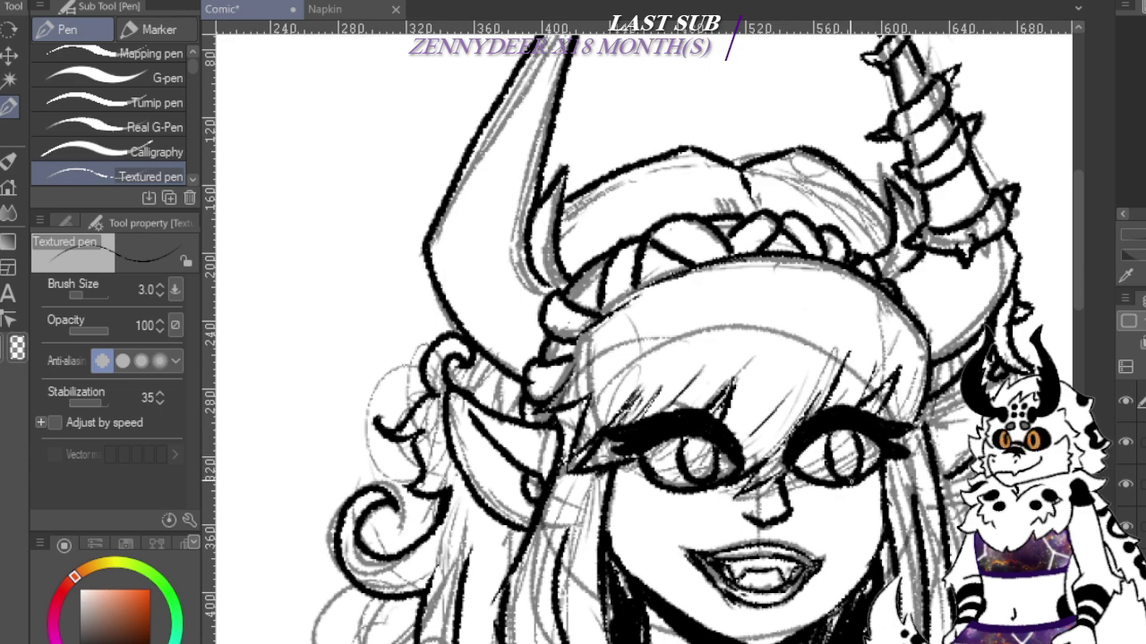
# Erase the inked lines of the ear below the thorn-wrapped horn with the Snap eraser.
pyautogui.scroll(-2, 825, 510)
pyautogui.scroll(1, 881, 608)
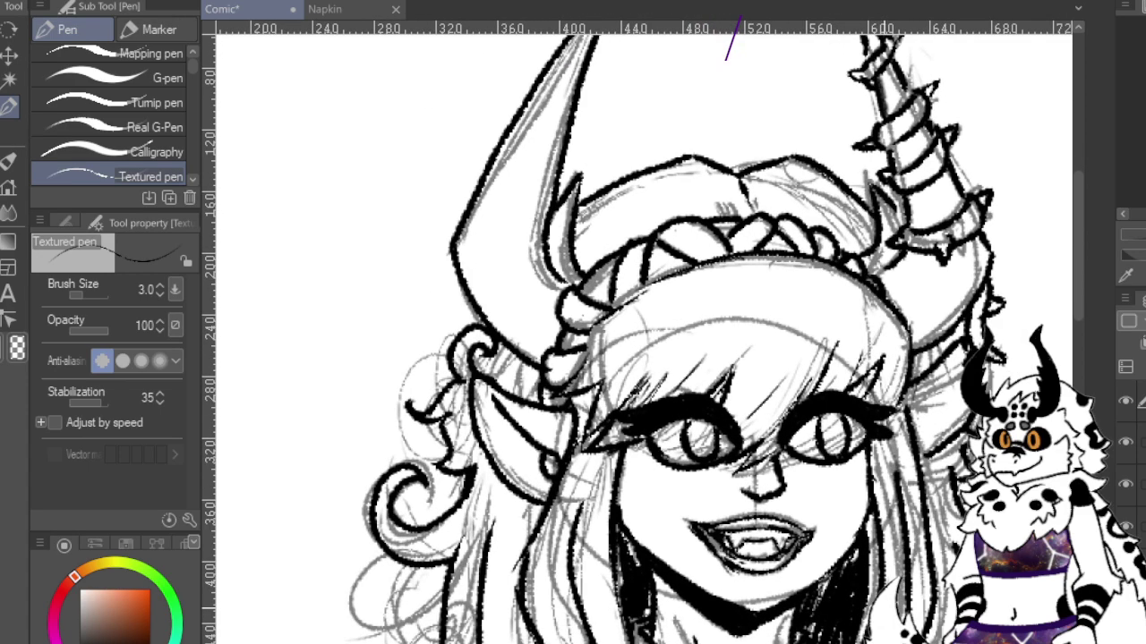
pyautogui.hscroll(2, 645, 340)
pyautogui.moveTo(1079, 293); pyautogui.dragTo(1079, 363)
pyautogui.scroll(-4, 976, 413)
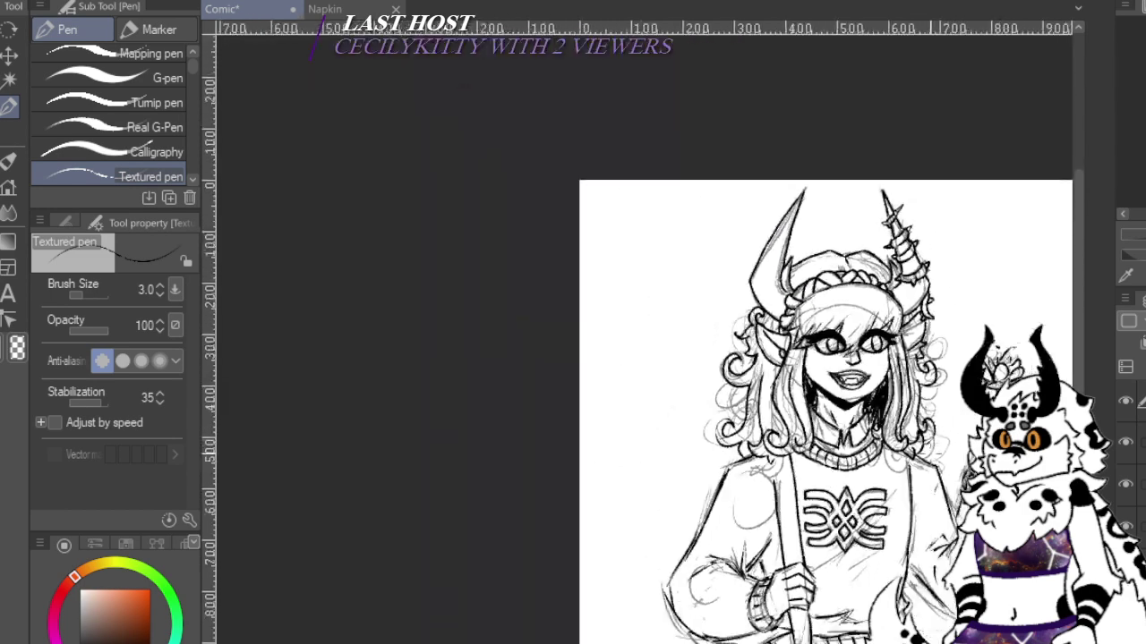
pyautogui.scroll(4, 979, 350)
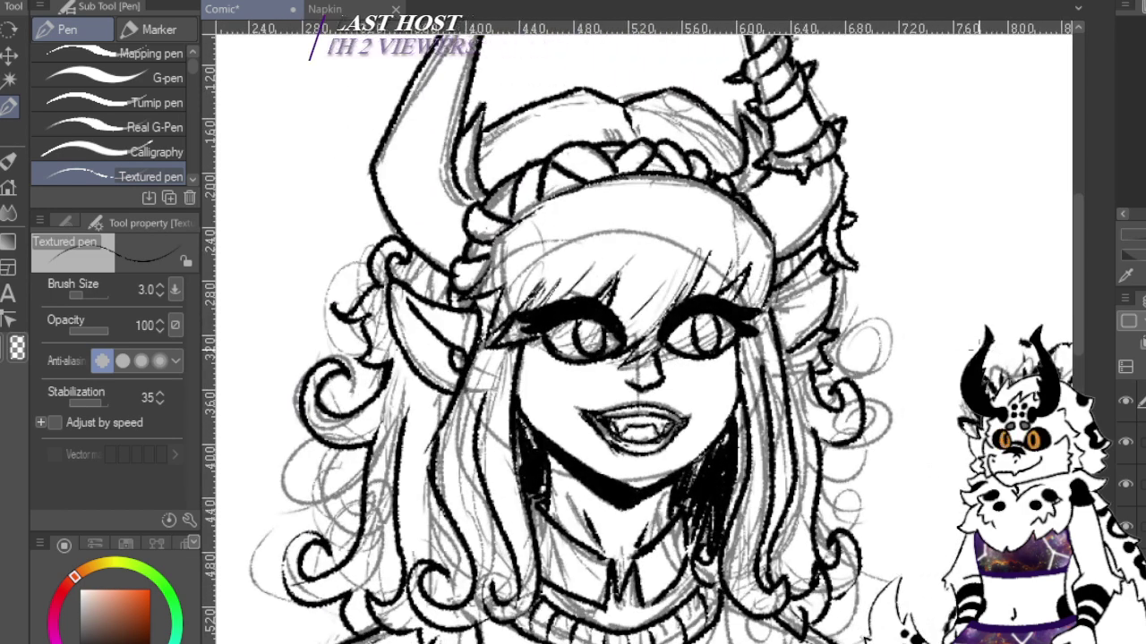
pyautogui.press('b')
pyautogui.press('e')
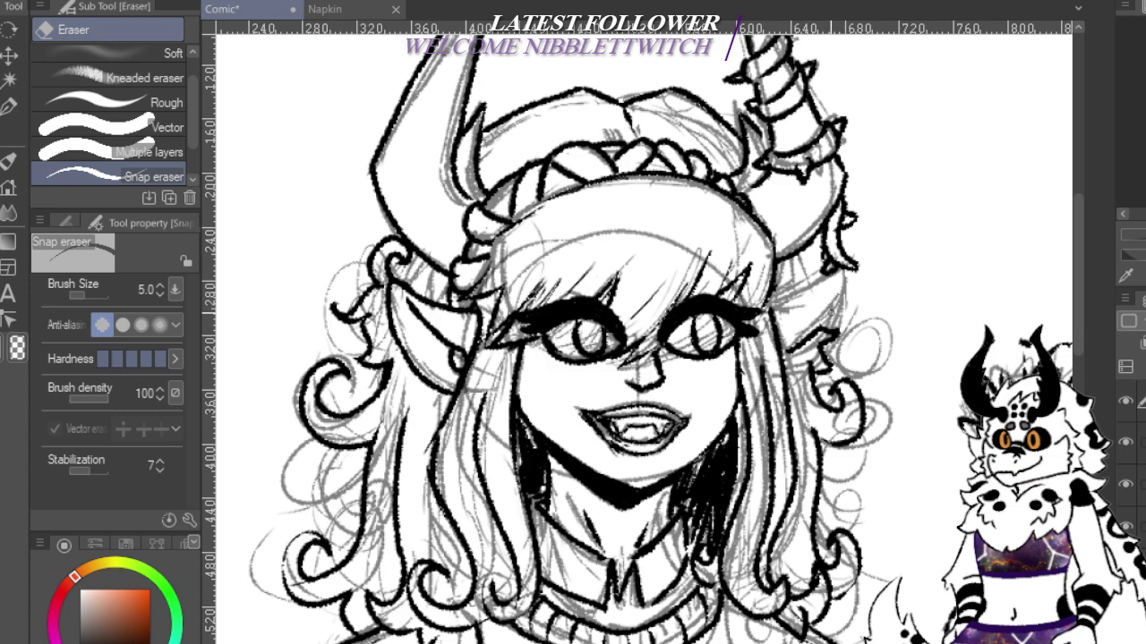
# Set the Textured pen to size 5 and redraw the outline of the ear below the thorn-wrapped horn.
pyautogui.press('p')
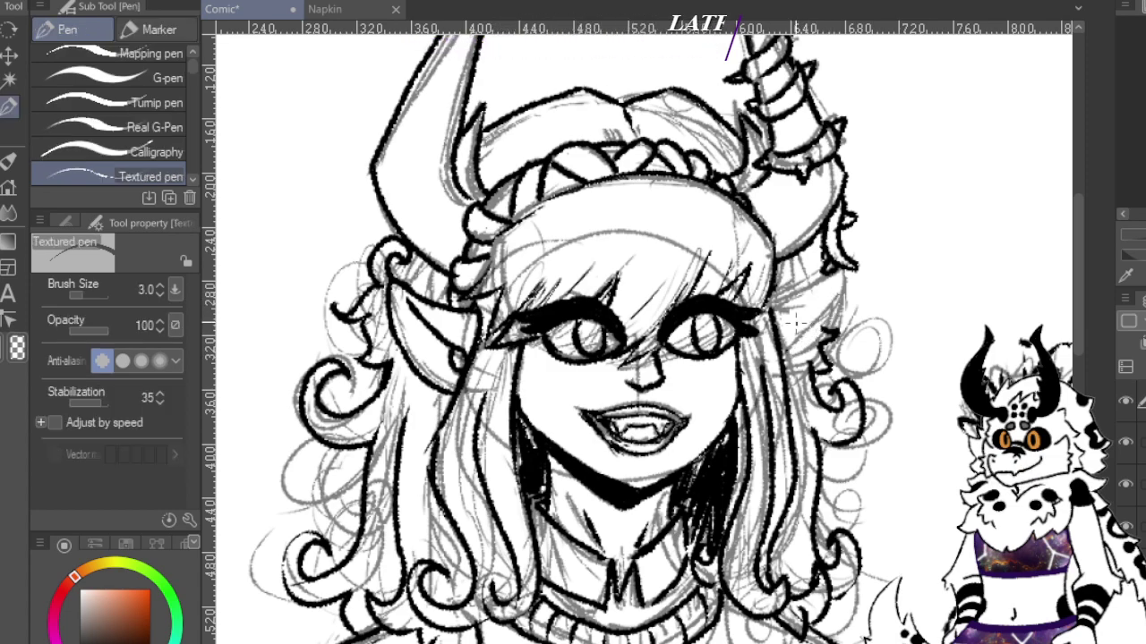
pyautogui.click(159, 286)
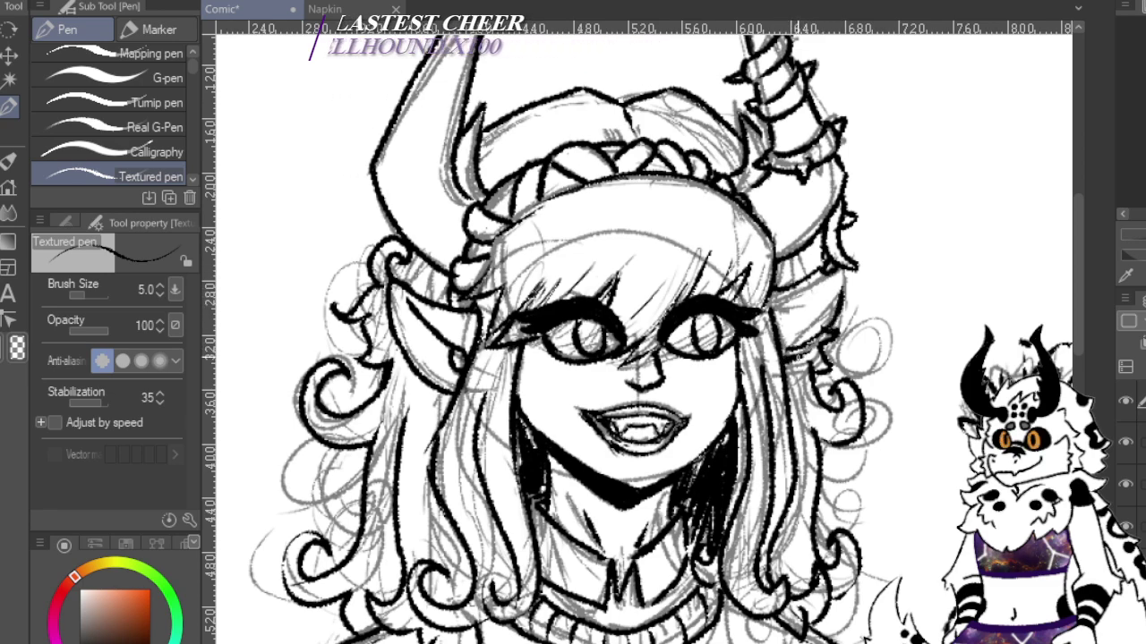
pyautogui.press('e')
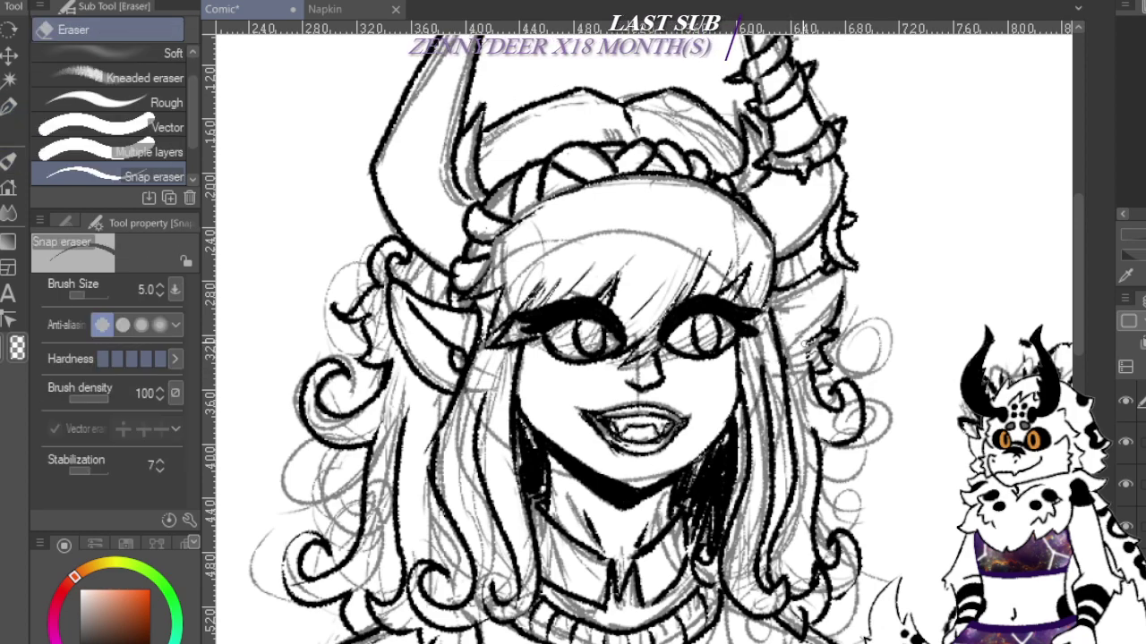
pyautogui.press('p')
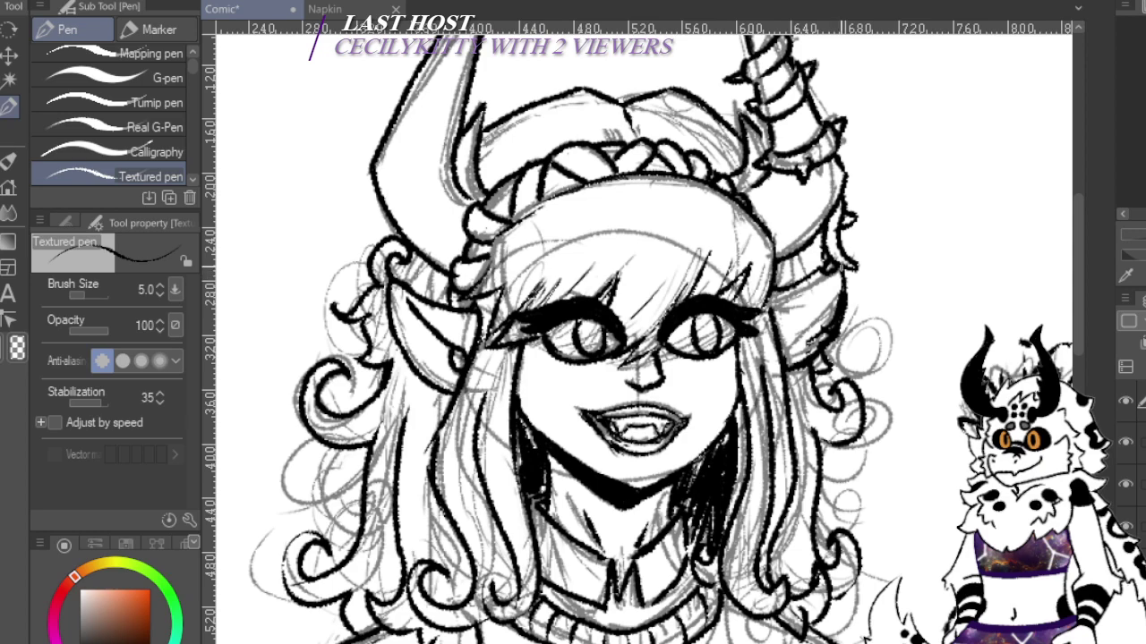
# Clean up the redrawn ear's interior and refine the hair curls directly beneath it, alternating Snap eraser and Textured pen.
pyautogui.press('b')
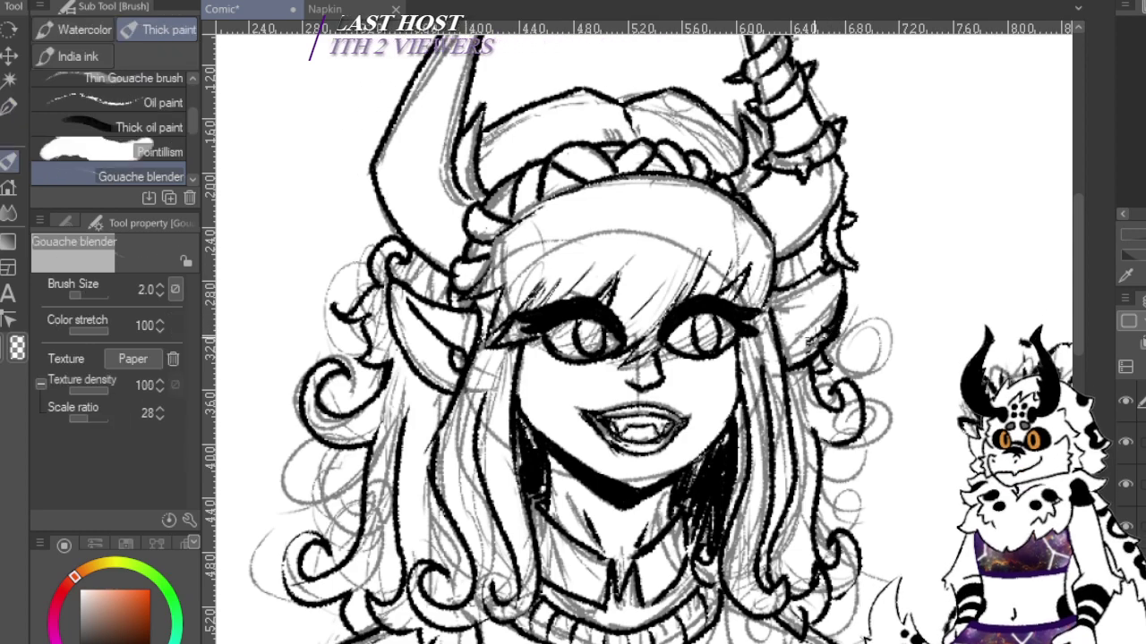
pyautogui.press('e')
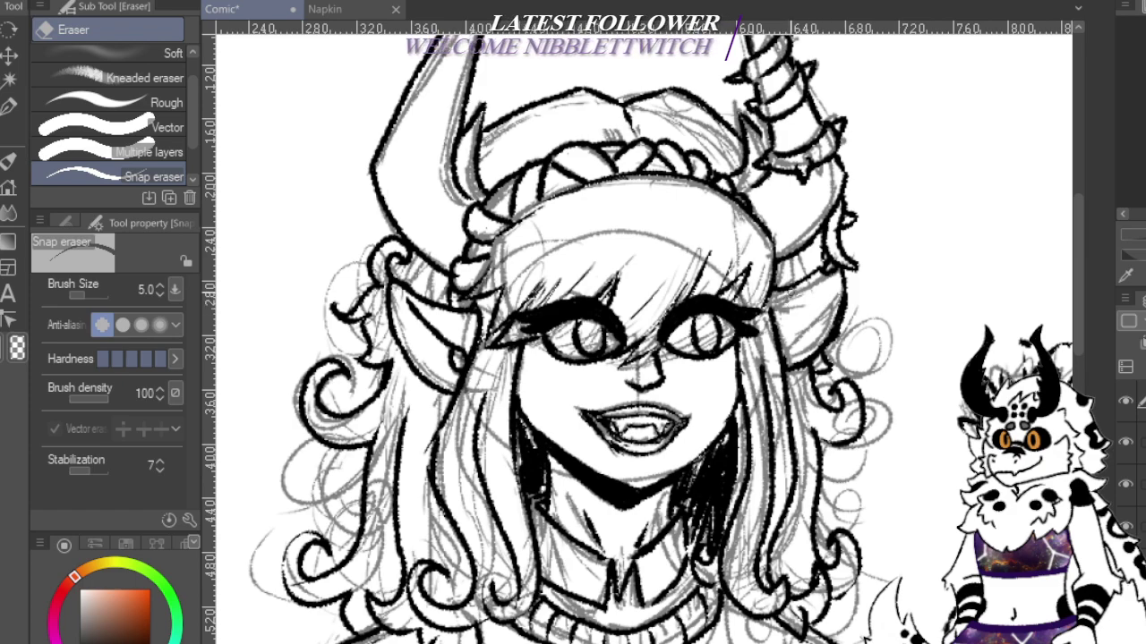
pyautogui.press('p')
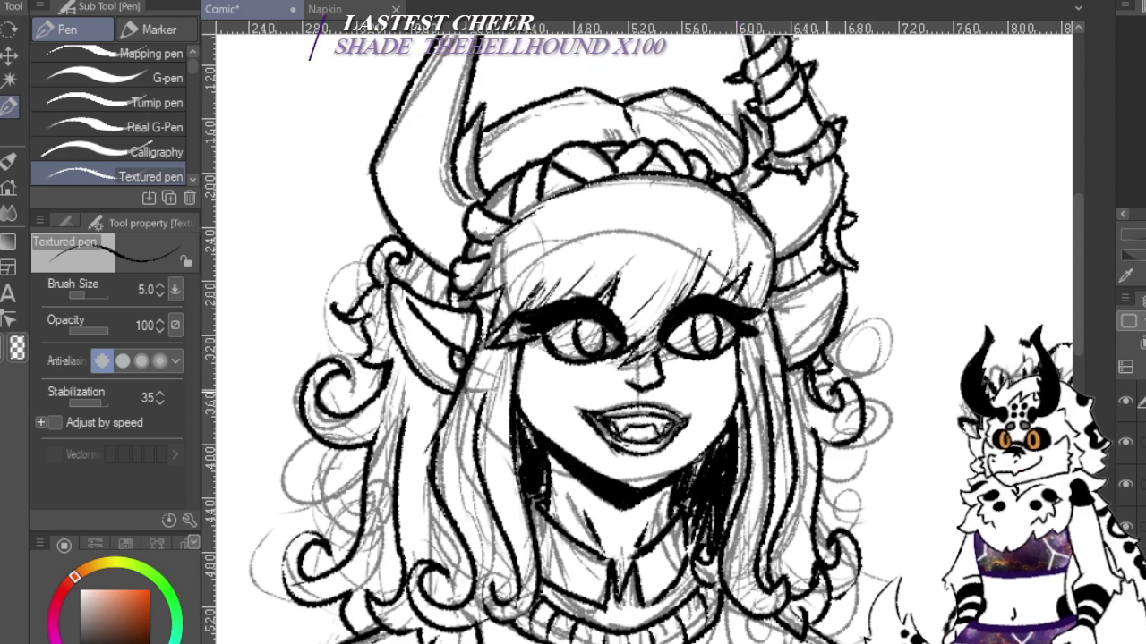
pyautogui.press('e')
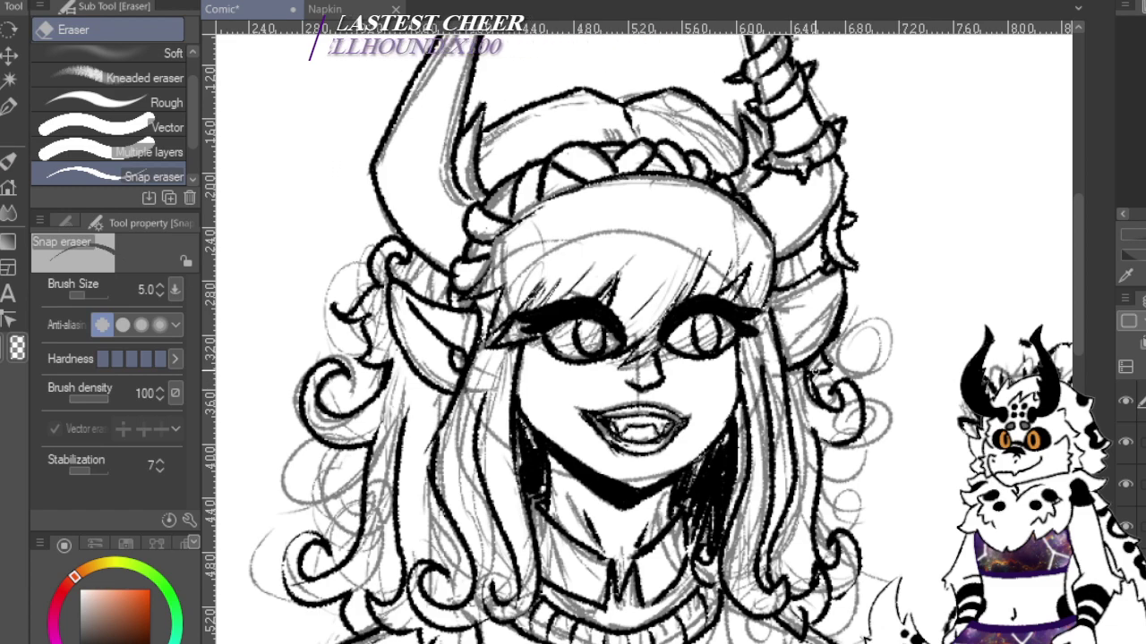
pyautogui.press('p')
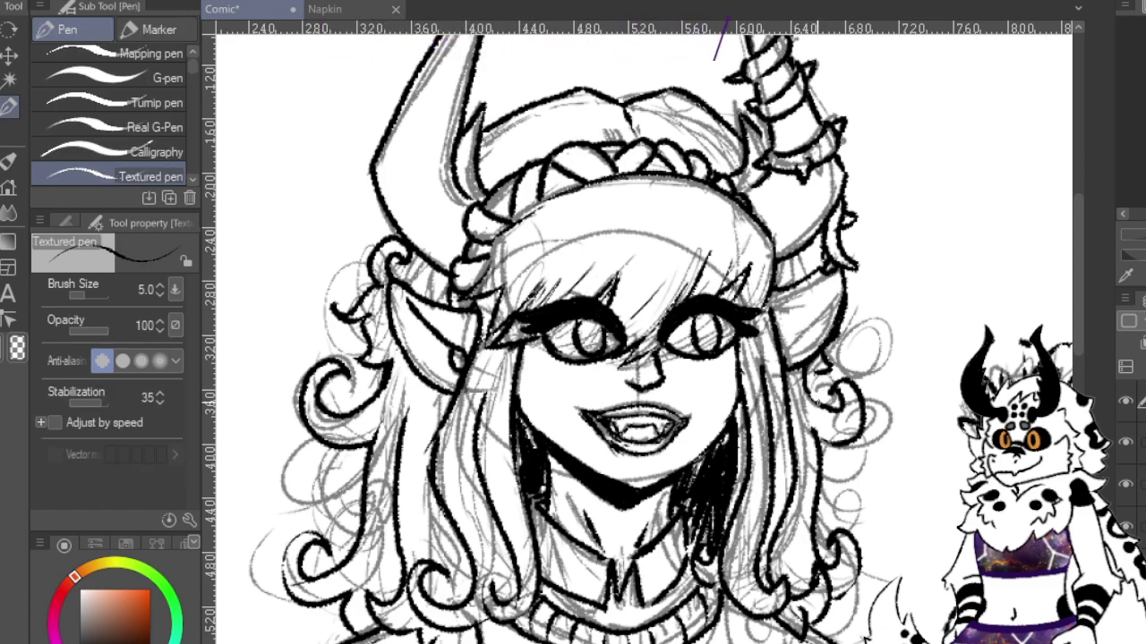
pyautogui.press('e')
pyautogui.press('p')
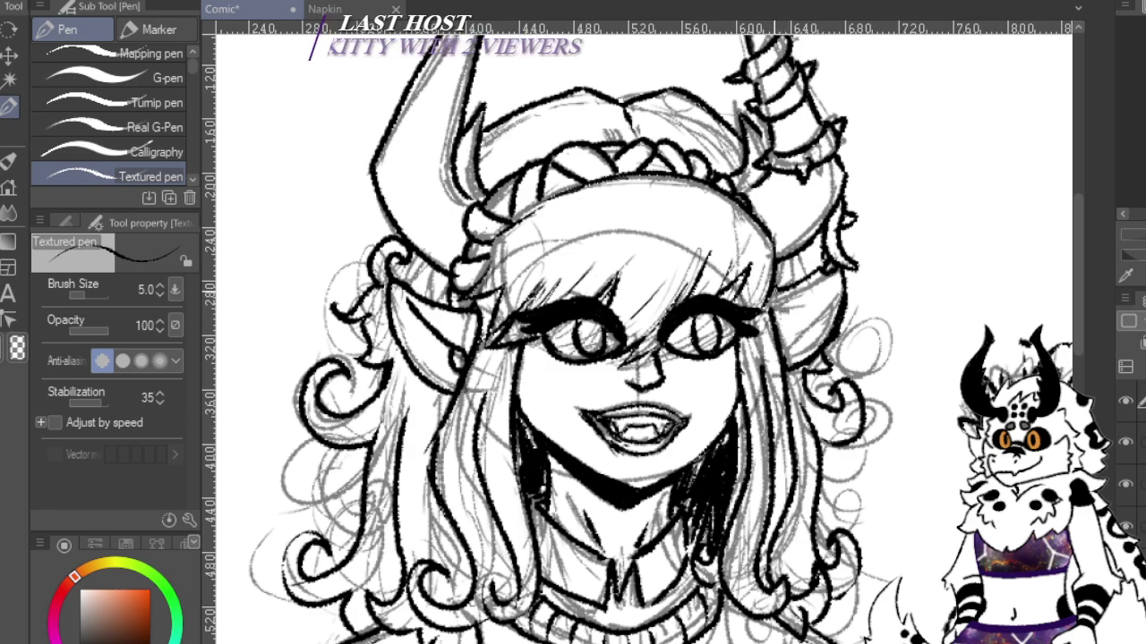
# Refine the hair edge between the bangs and the redrawn ear with the Snap eraser and Textured pen.
pyautogui.press('b')
pyautogui.press('e')
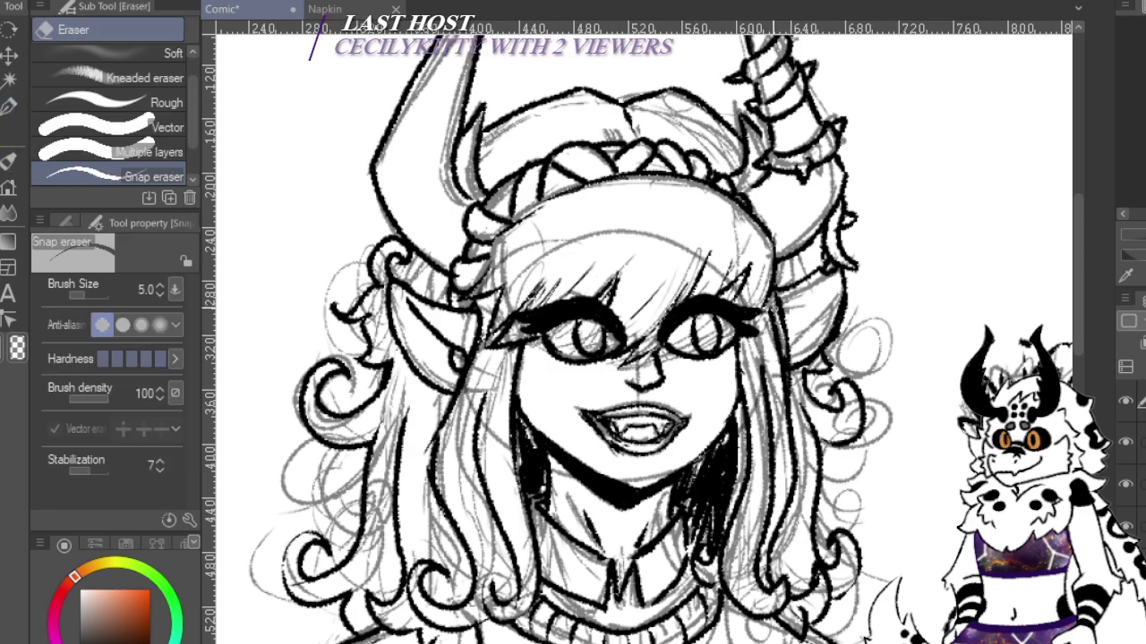
pyautogui.press('p')
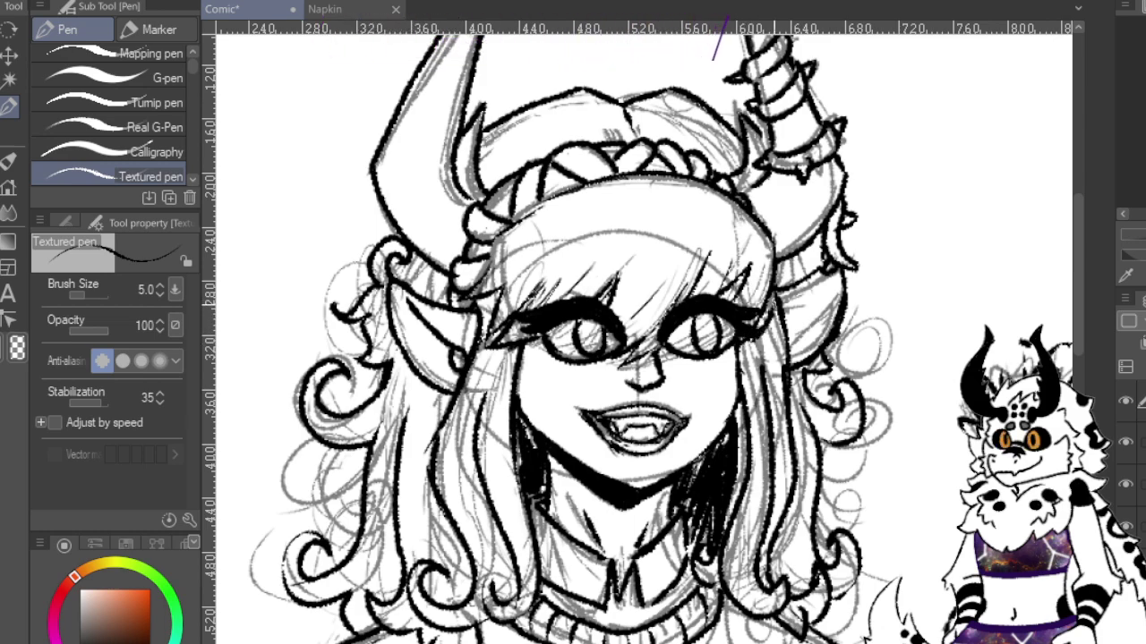
pyautogui.press('e')
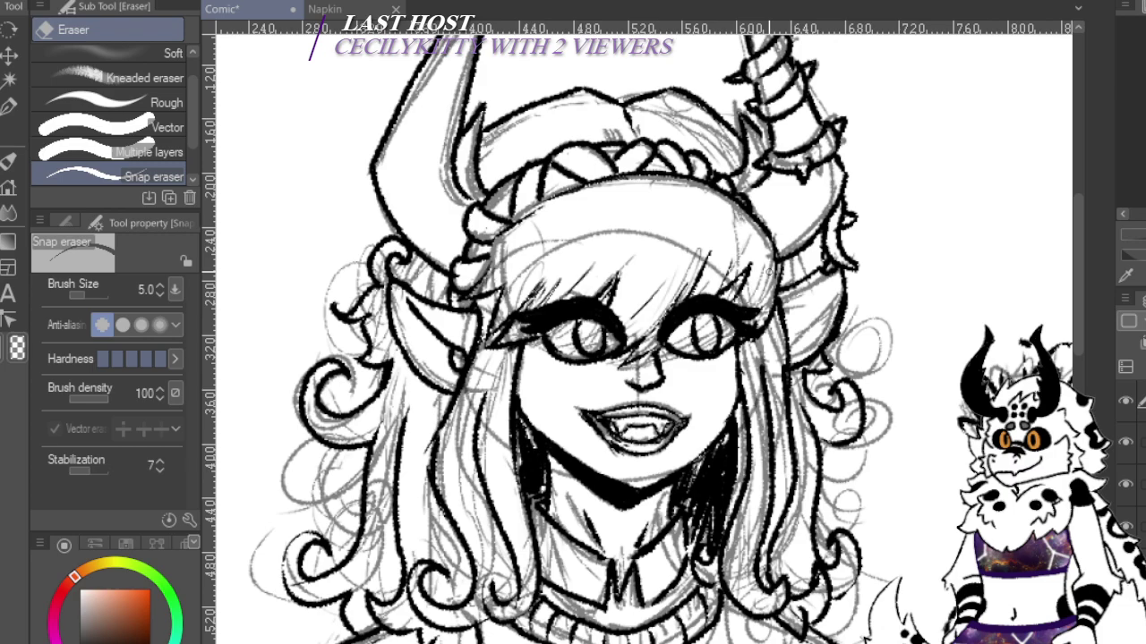
pyautogui.scroll(-2, 940, 193)
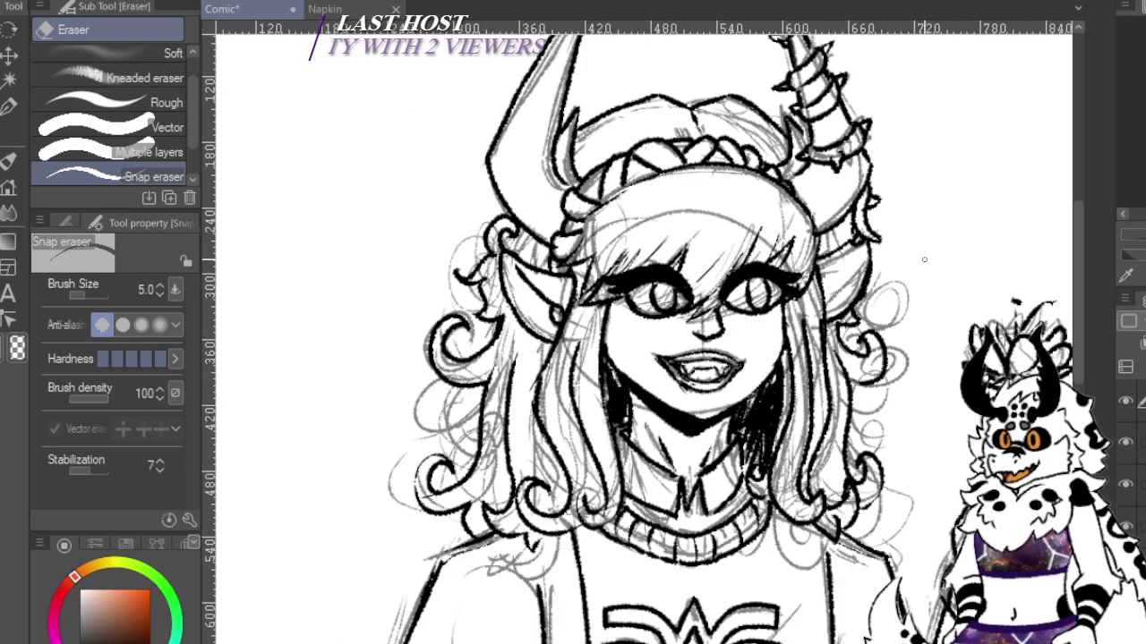
# Hide the rough sketch layer and touch up the lower outer hair curl on the flower side with the Textured pen and Snap eraser.
pyautogui.scroll(-3, 950, 407)
pyautogui.moveTo(950, 407); pyautogui.dragTo(828, 406)
pyautogui.click(1125, 485)
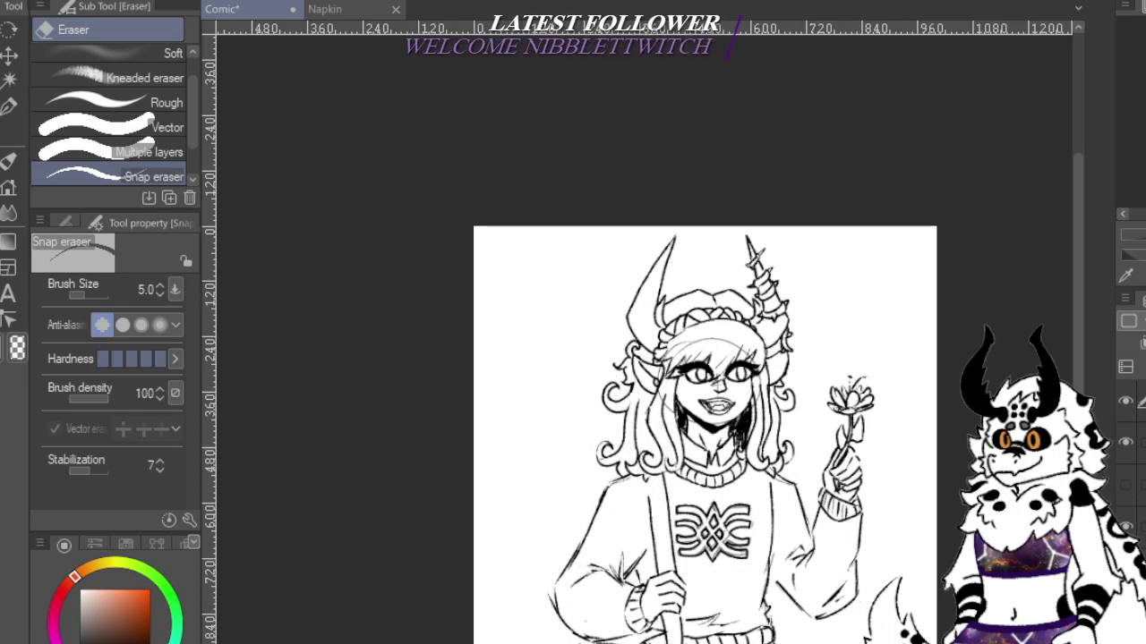
pyautogui.hscroll(2, 650, 332)
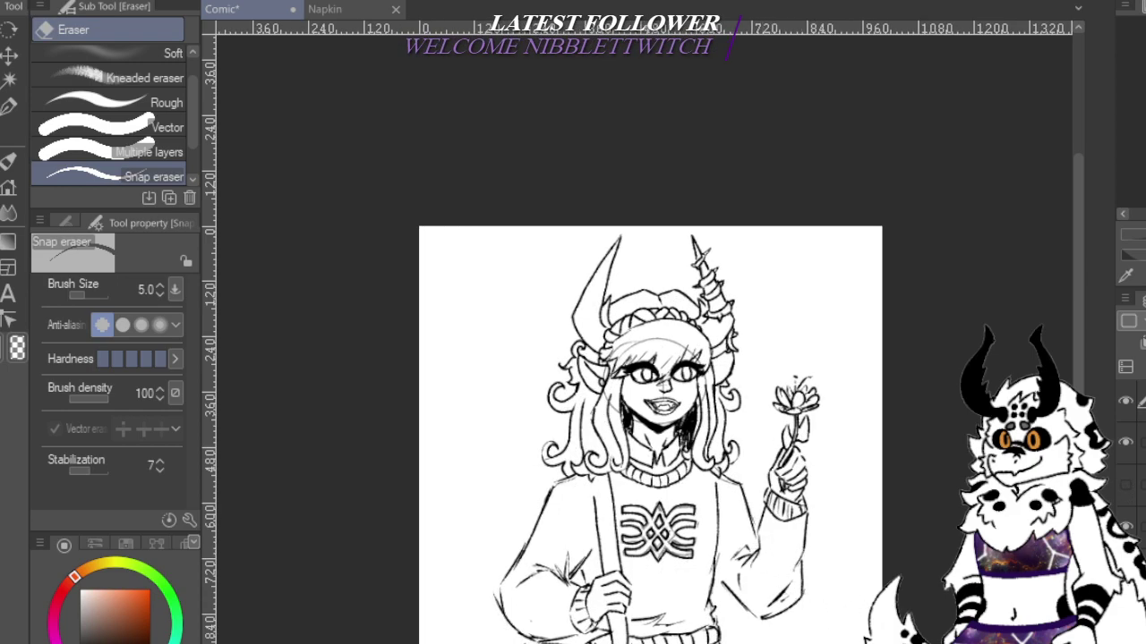
pyautogui.hscroll(1, 726, 473)
pyautogui.scroll(3, 726, 473)
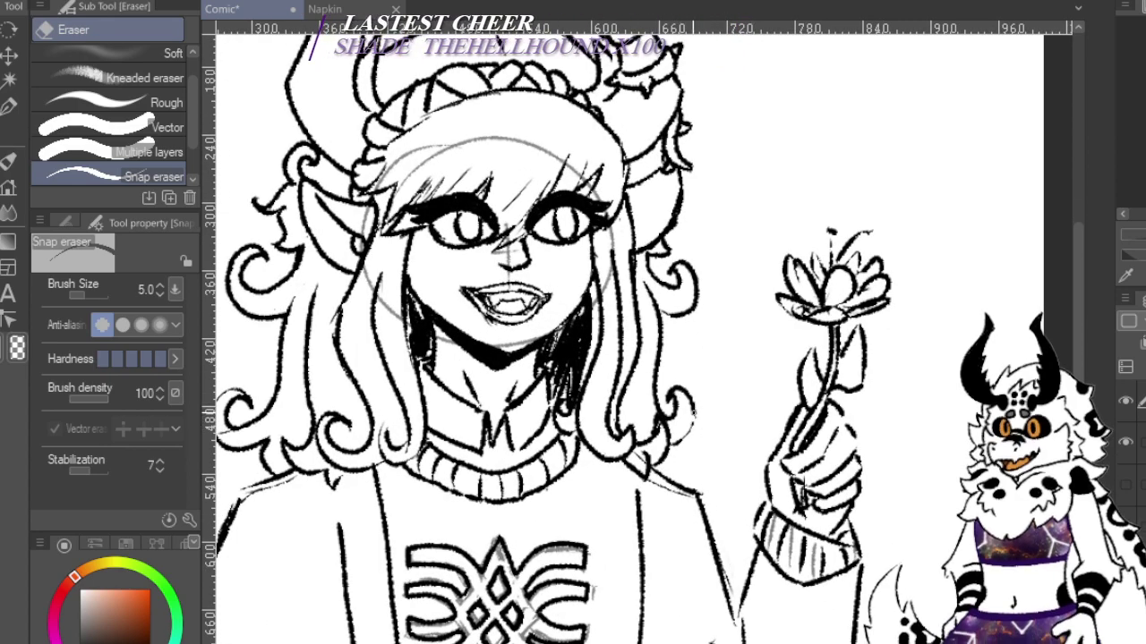
pyautogui.press('p')
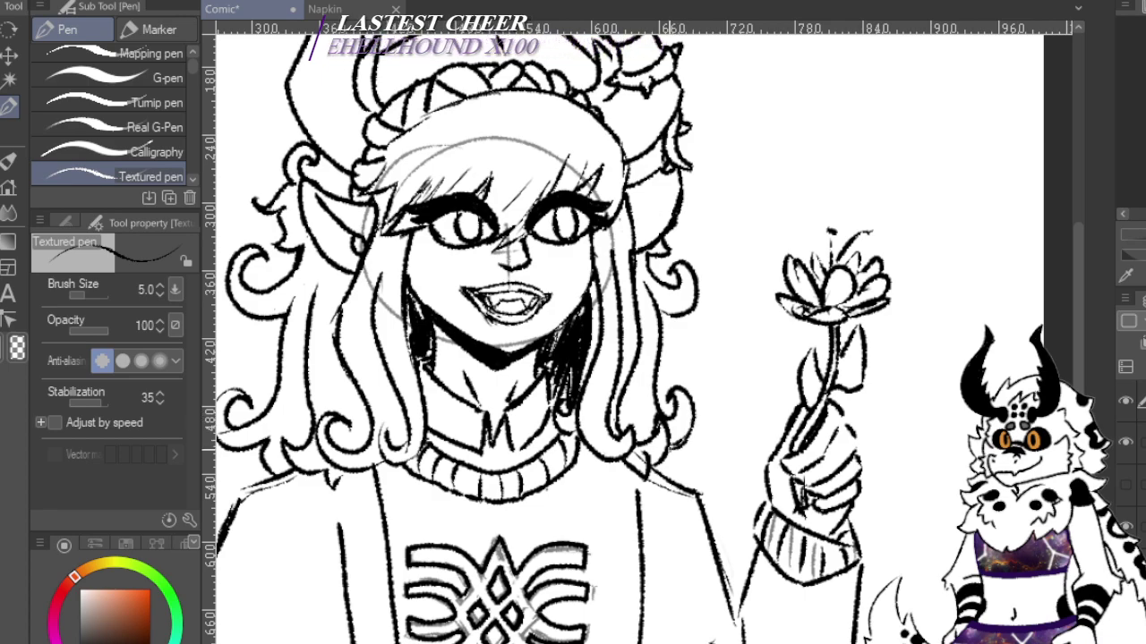
pyautogui.press('b')
pyautogui.press('e')
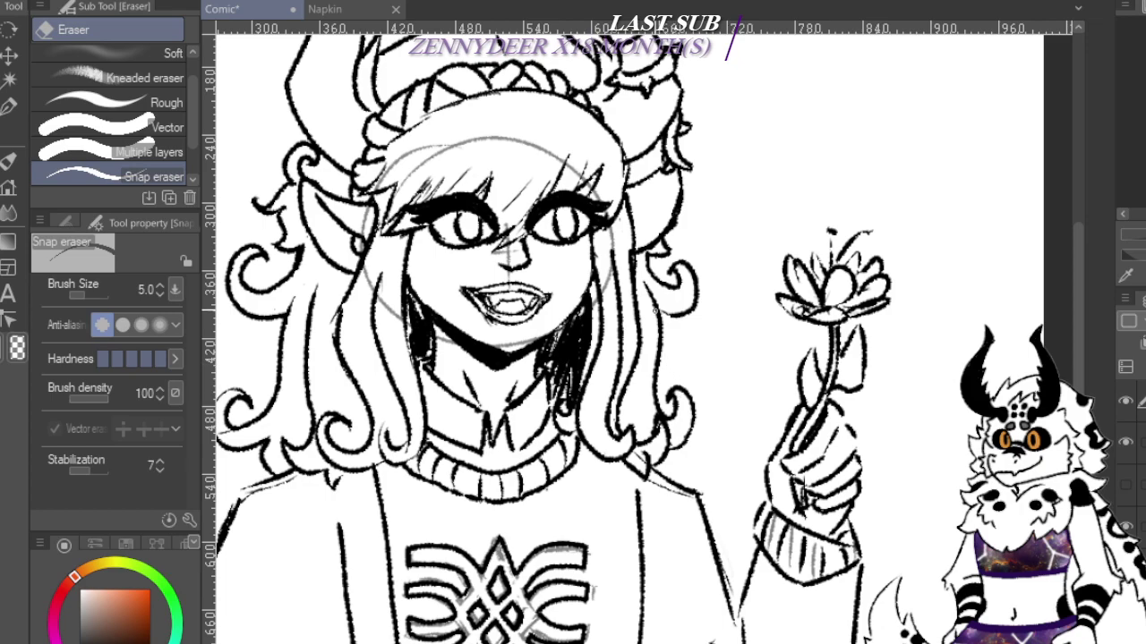
pyautogui.press('p')
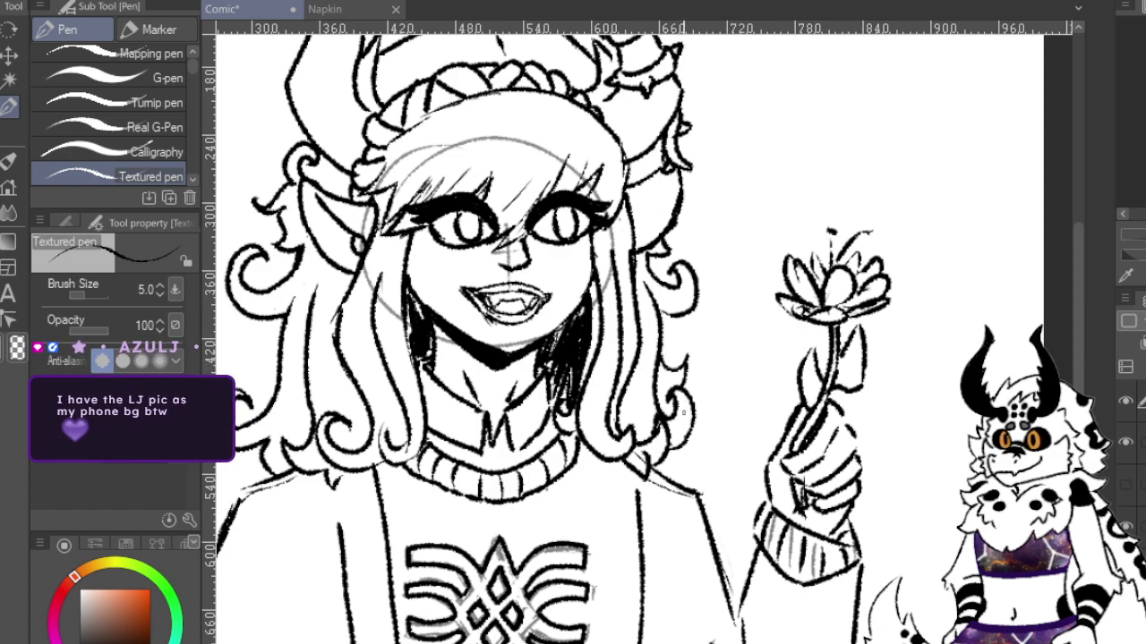
# Redraw the ear outline below the thorn-wrapped horn and add pointed hair tufts along its outer edge, alternating Snap eraser and Textured pen.
pyautogui.hotkey('ctrl', '-')
pyautogui.hotkey('ctrl', '-')
pyautogui.hotkey('ctrl', '-')
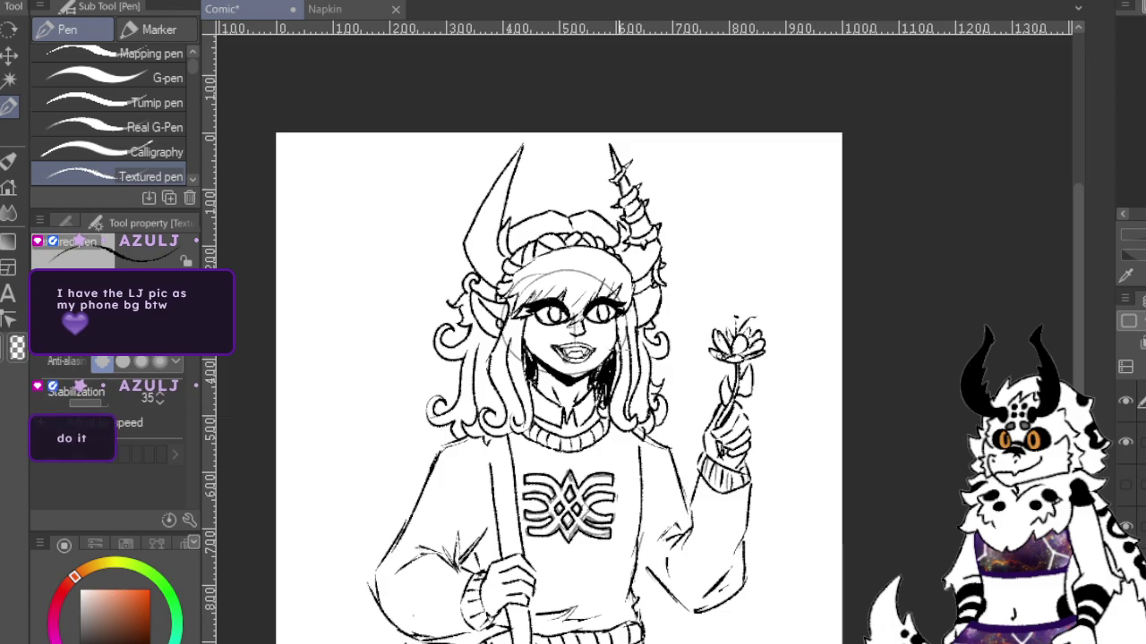
pyautogui.scroll(-1, 604, 349)
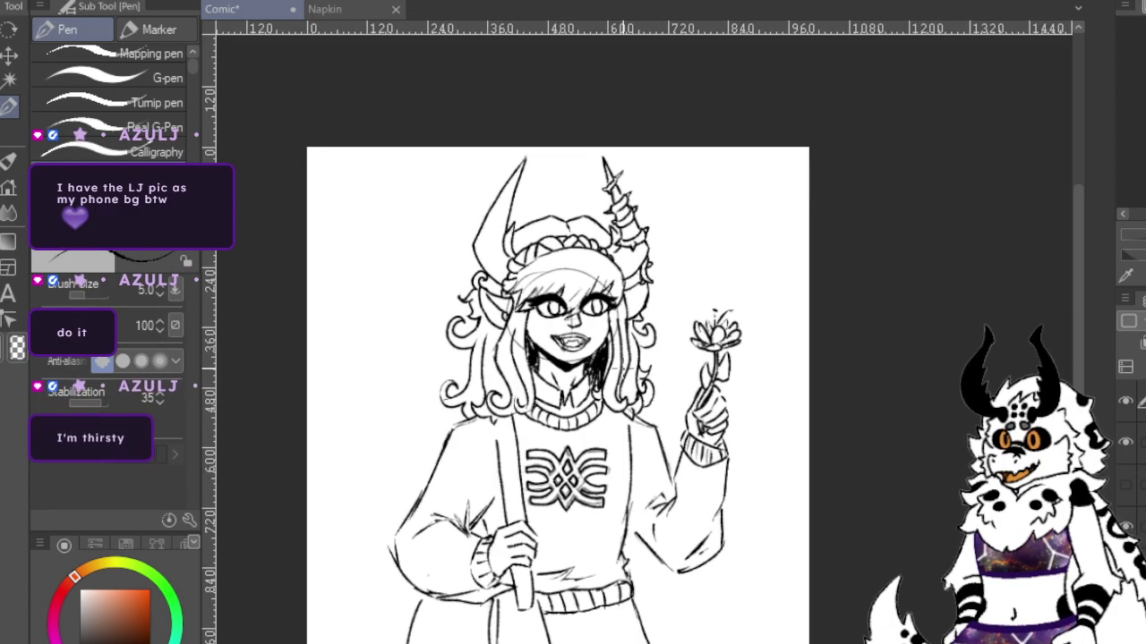
pyautogui.scroll(6, 606, 358)
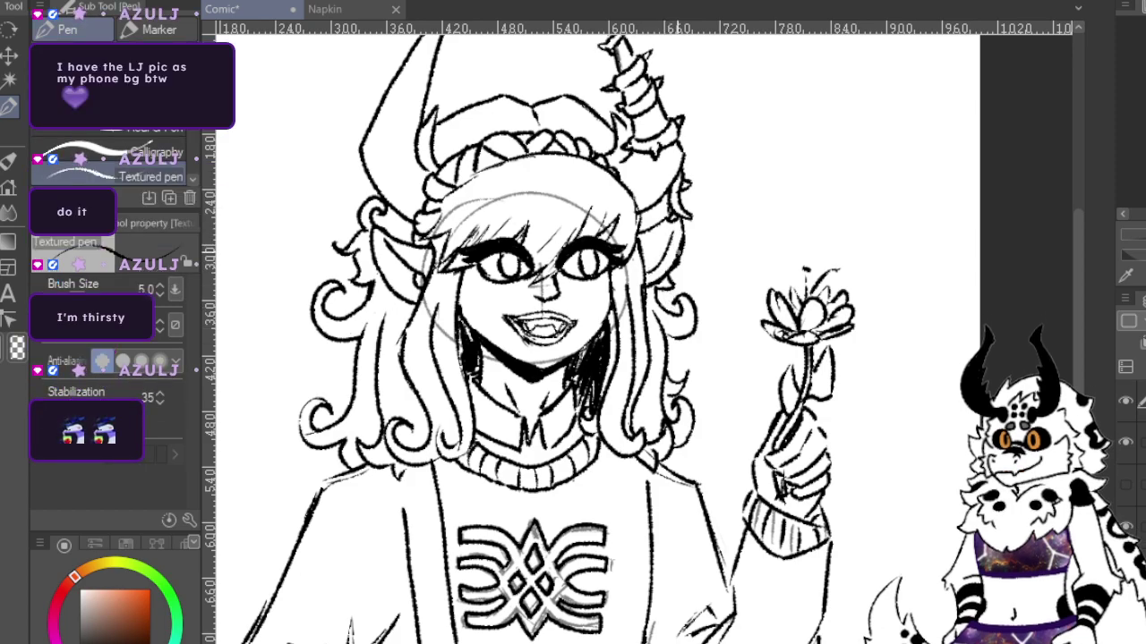
pyautogui.press('e')
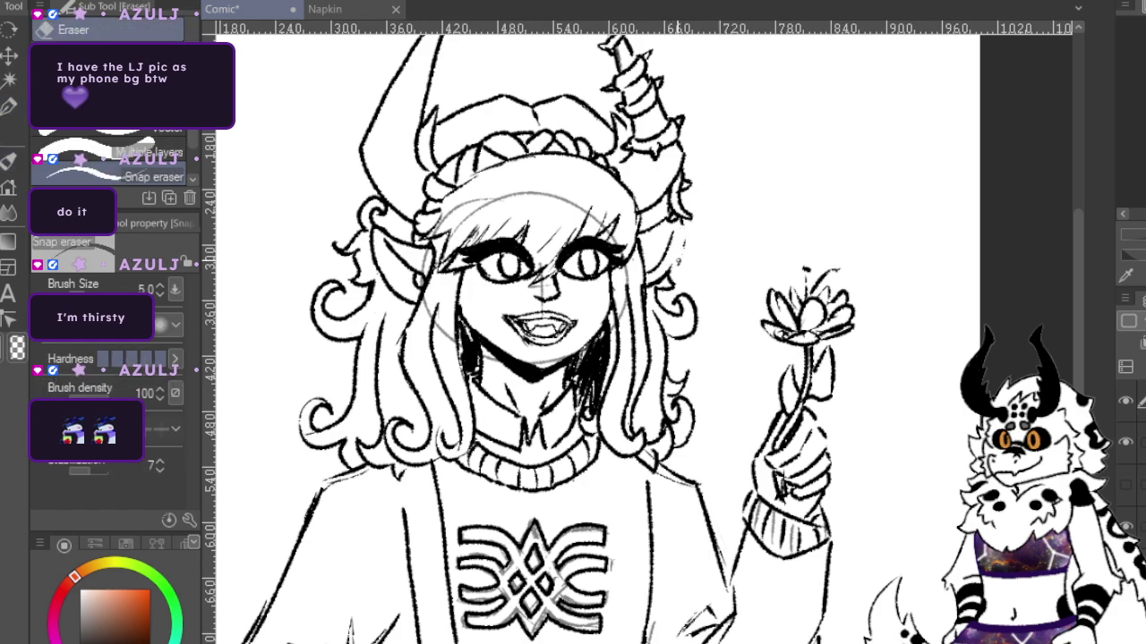
pyautogui.press('p')
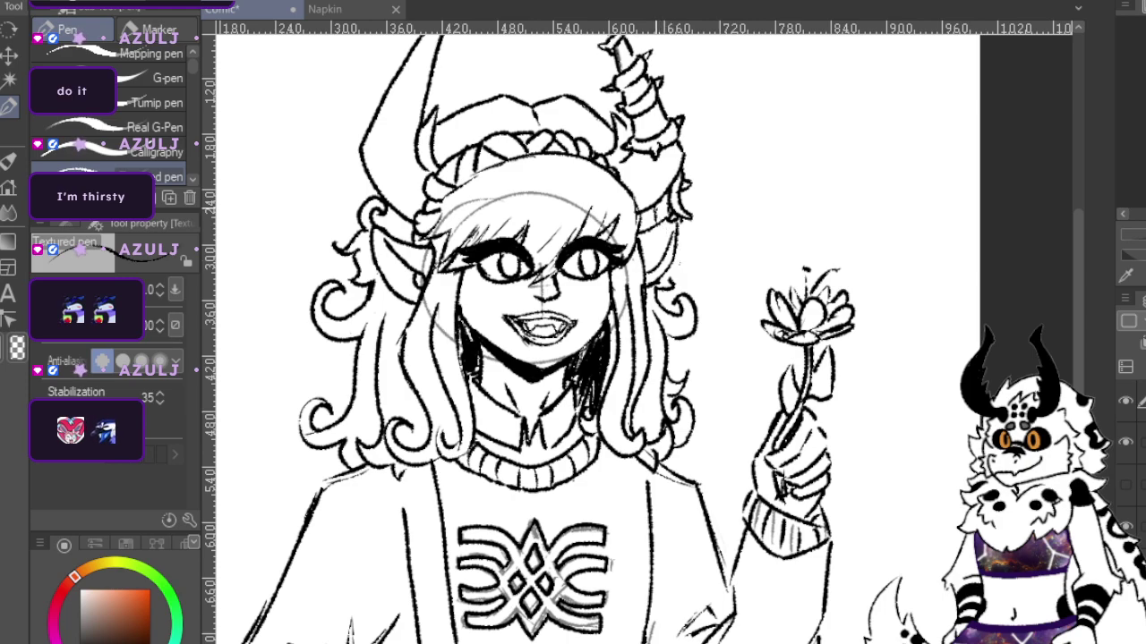
pyautogui.press('e')
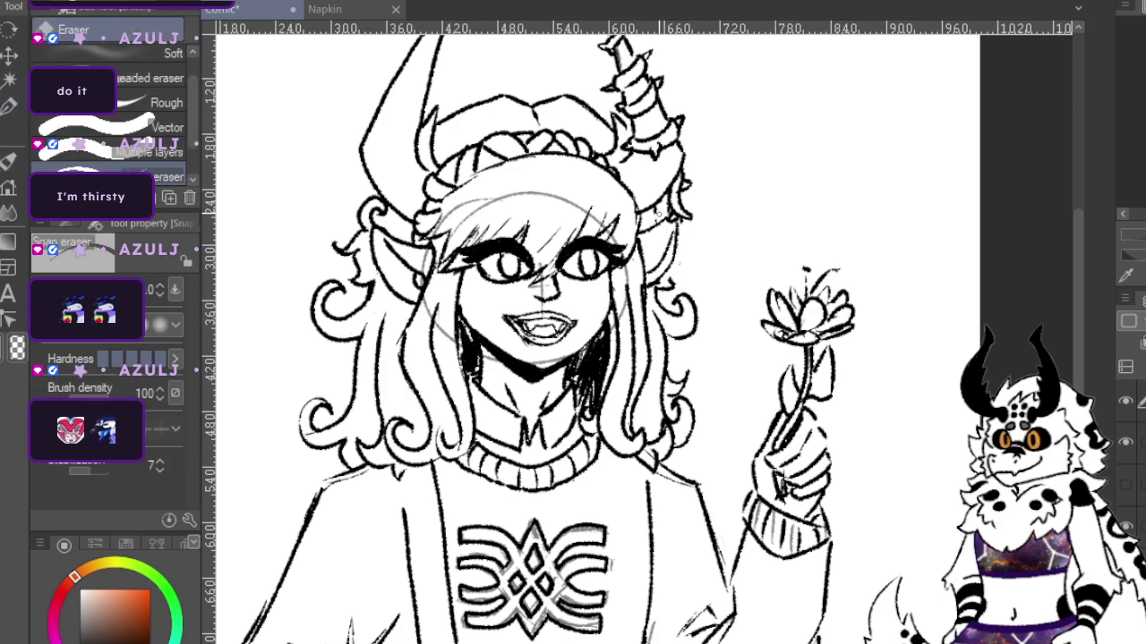
pyautogui.press('p')
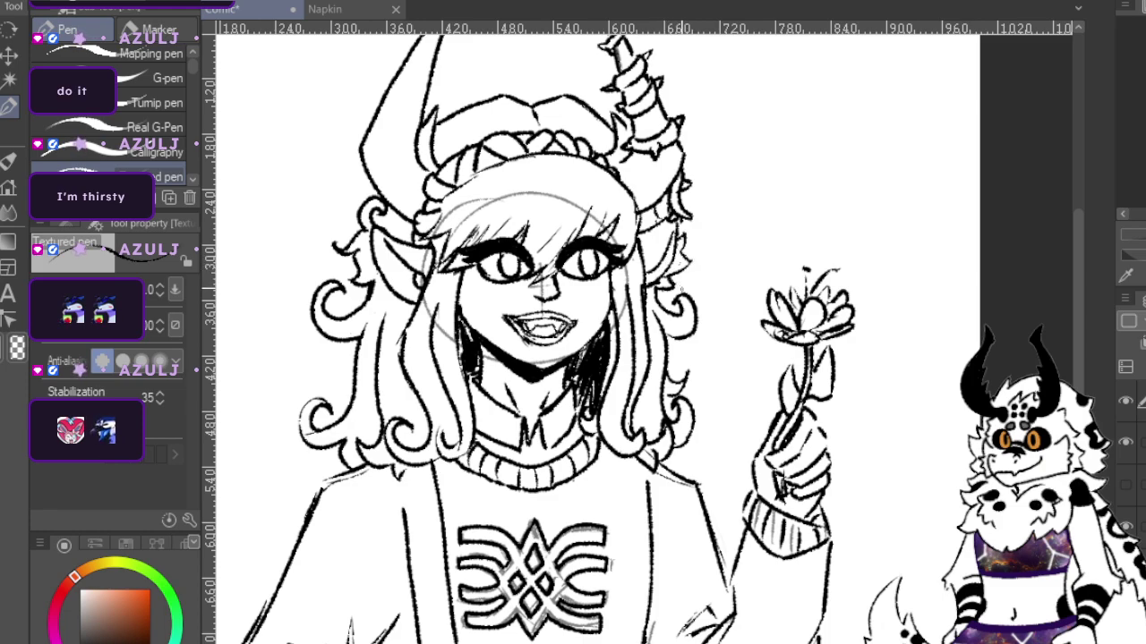
pyautogui.press('e')
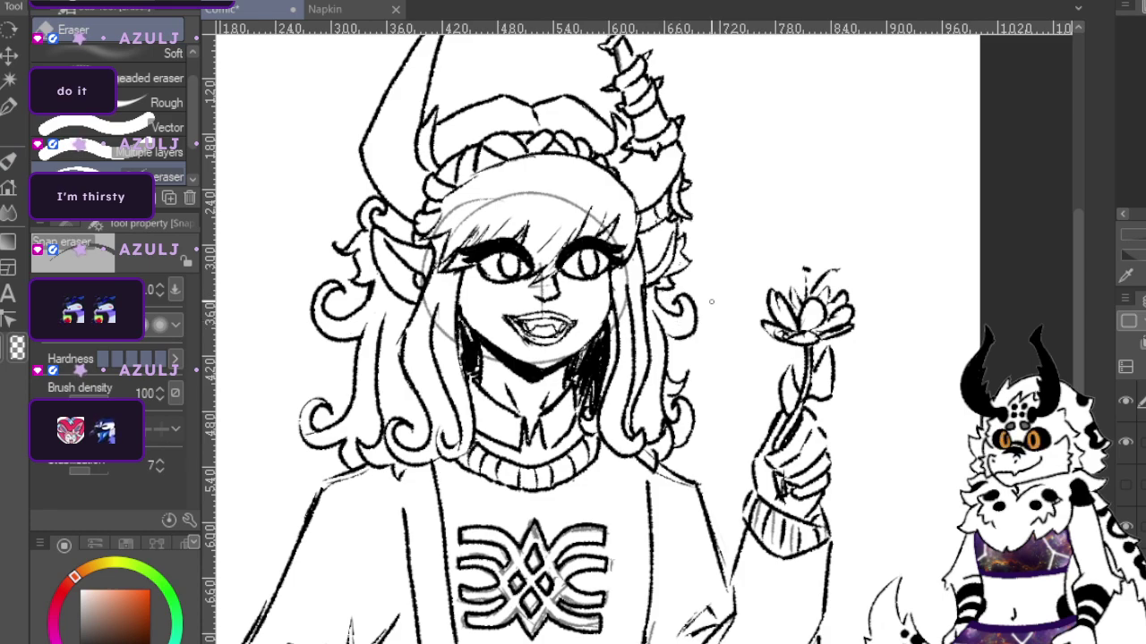
# Lasso the hair curl beneath the flower-side ear and transform it so it sits slightly farther outward.
pyautogui.press('m')
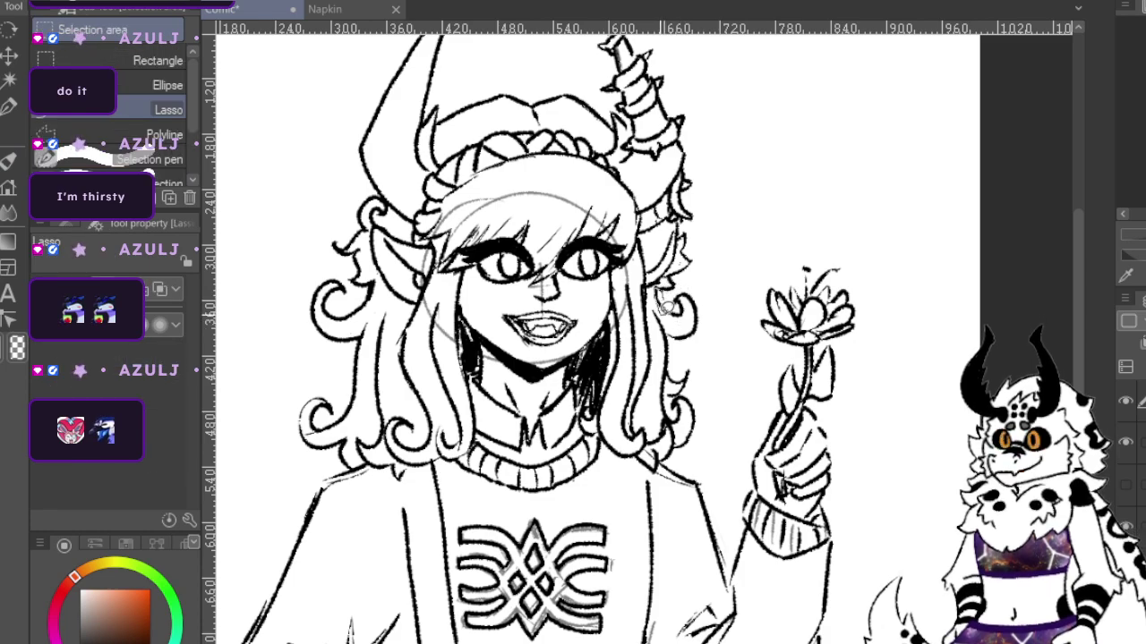
pyautogui.moveTo(680, 289); pyautogui.dragTo(661, 292)
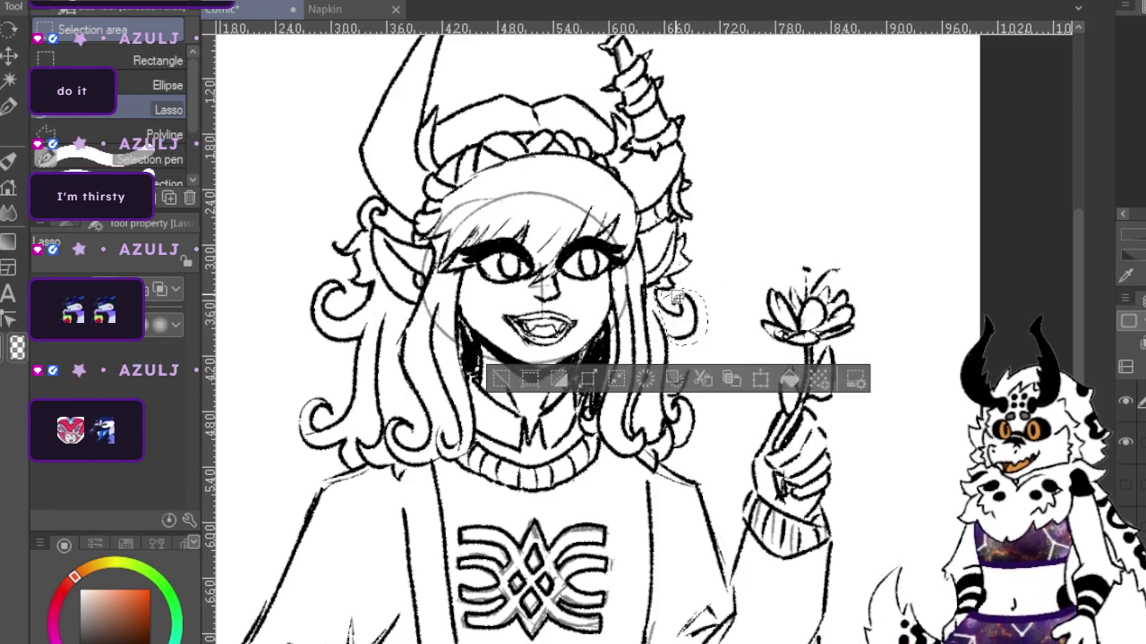
pyautogui.click(757, 382)
pyautogui.moveTo(744, 329); pyautogui.dragTo(707, 326)
pyautogui.click(656, 381)
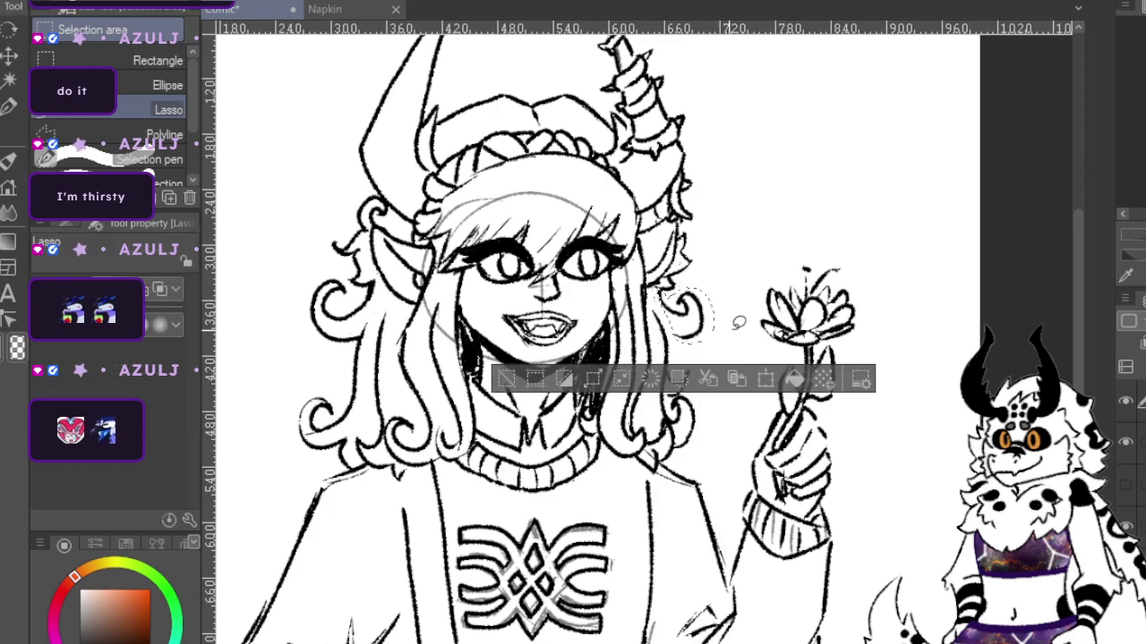
# Rework the strand lines joining the shifted curl and add a small hair tuft above the lower curl with the Textured pen.
pyautogui.press('p')
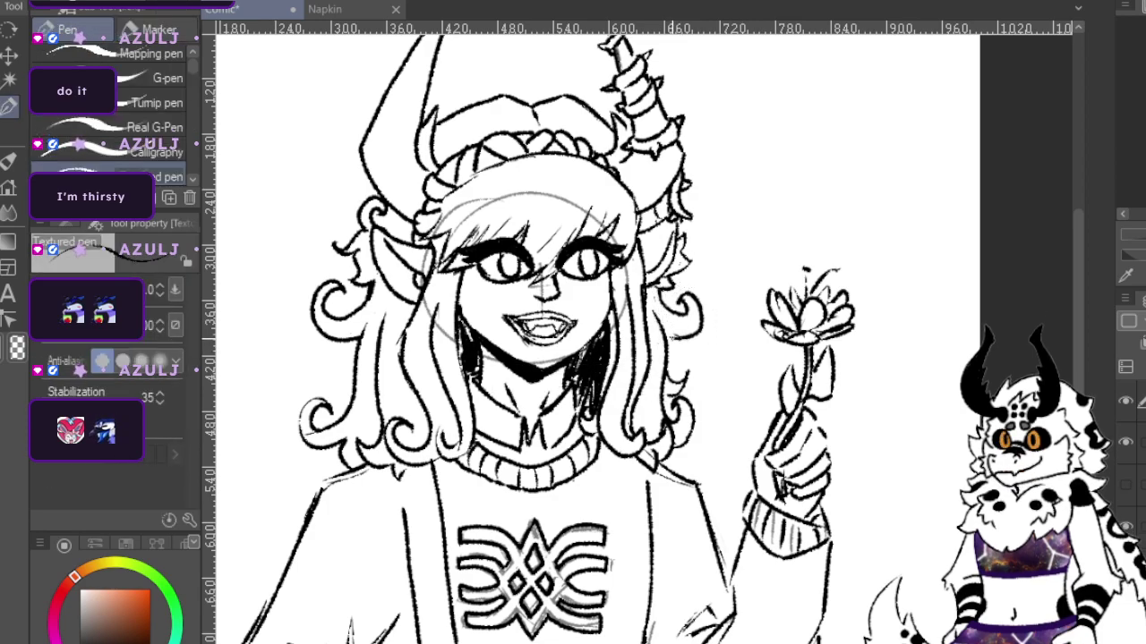
pyautogui.press('e')
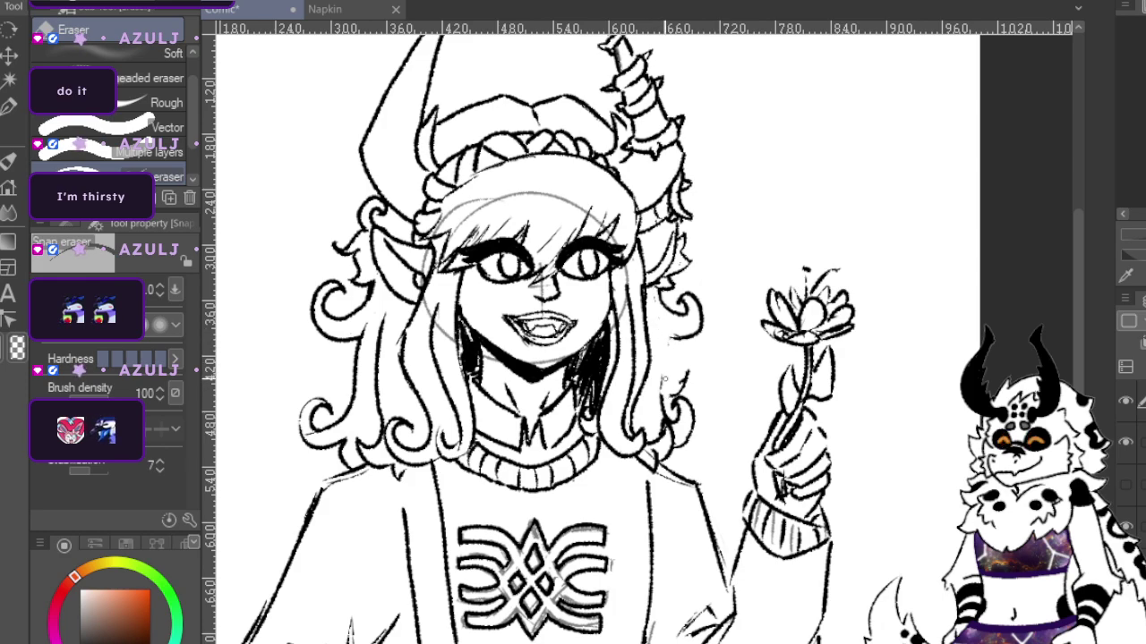
pyautogui.press('p')
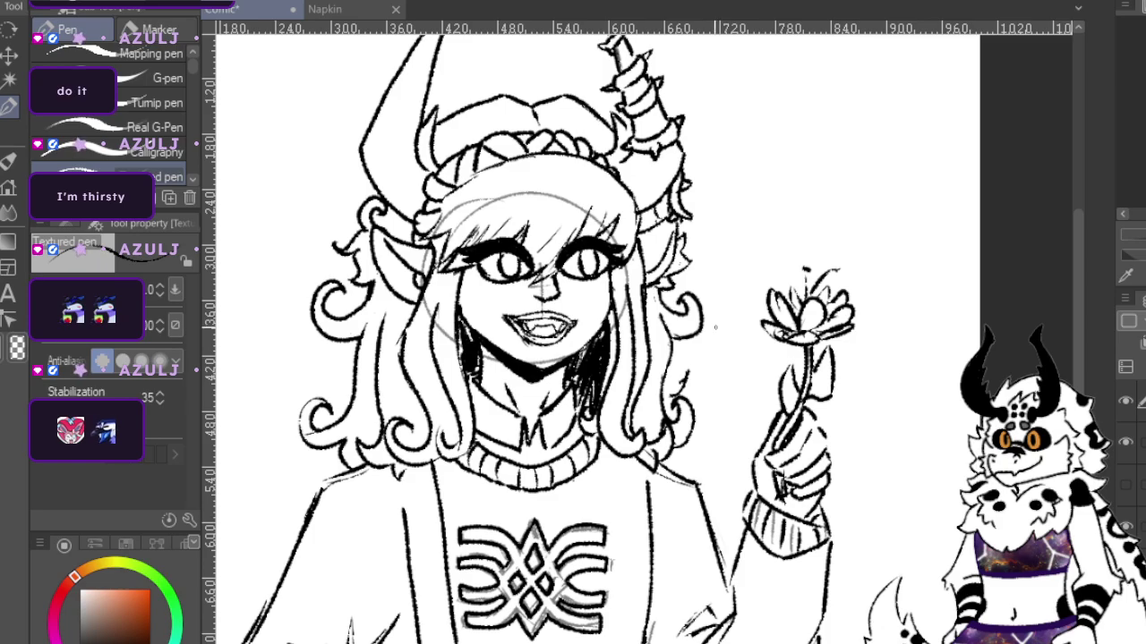
# Ink thin stamens with small round tips rising from the flower's centre, cleaning up the stray marks with the Snap eraser.
pyautogui.scroll(-1, 715, 328)
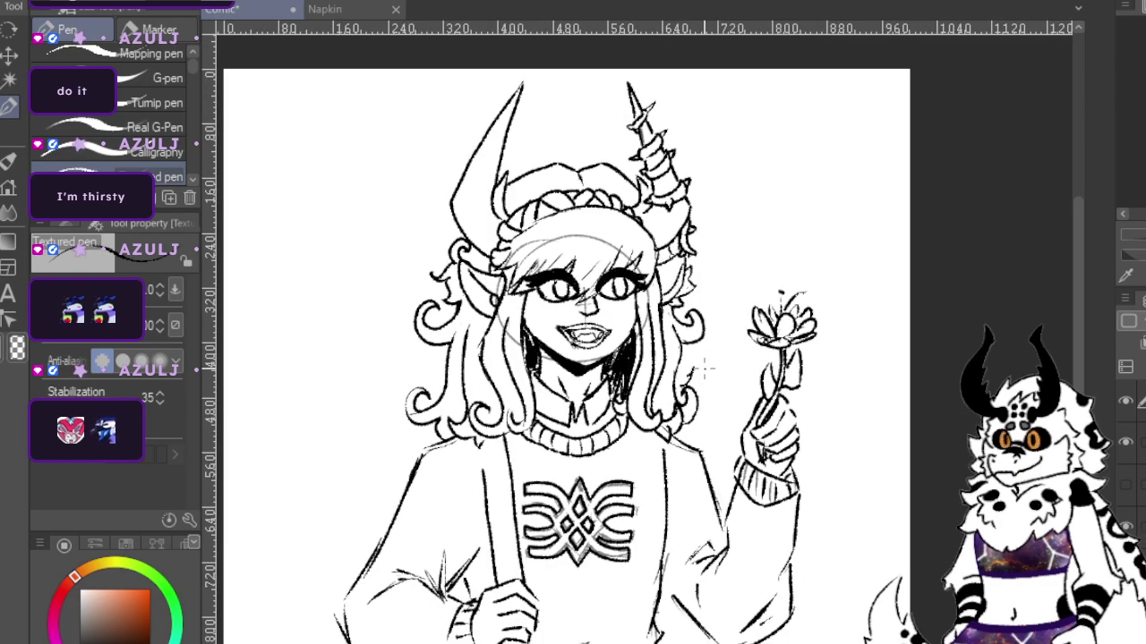
pyautogui.scroll(2, 857, 242)
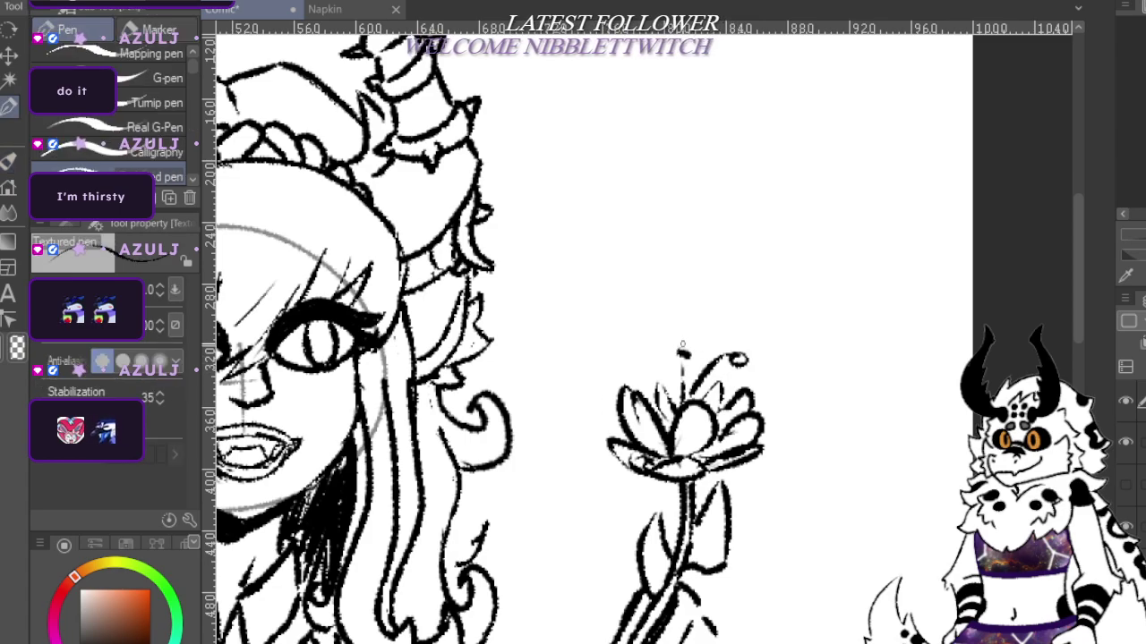
pyautogui.press('e')
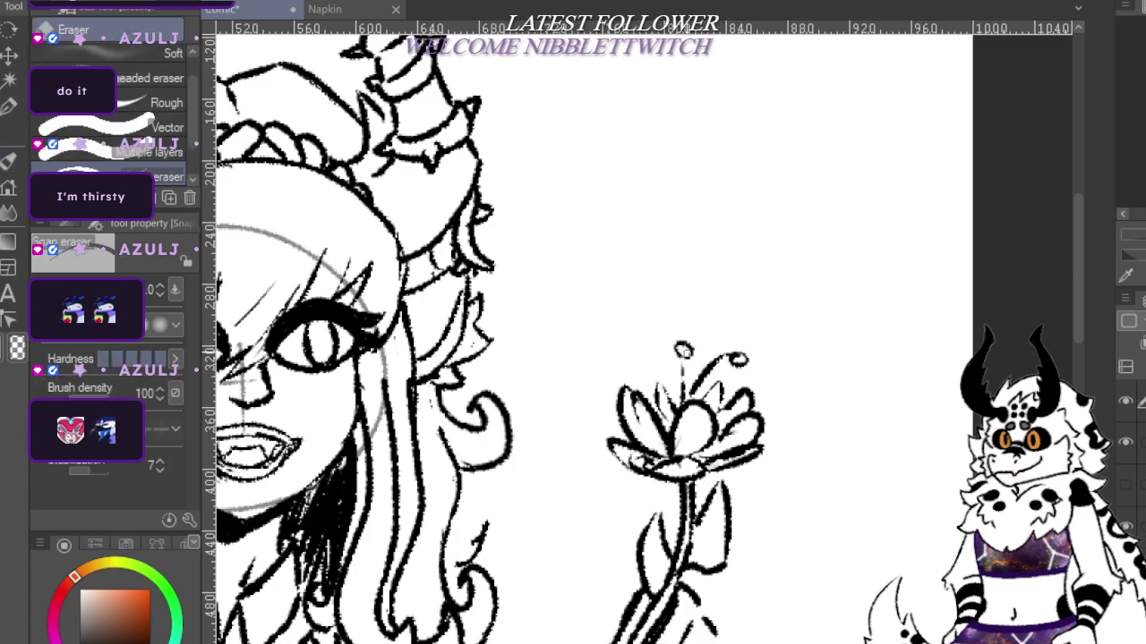
pyautogui.press('p')
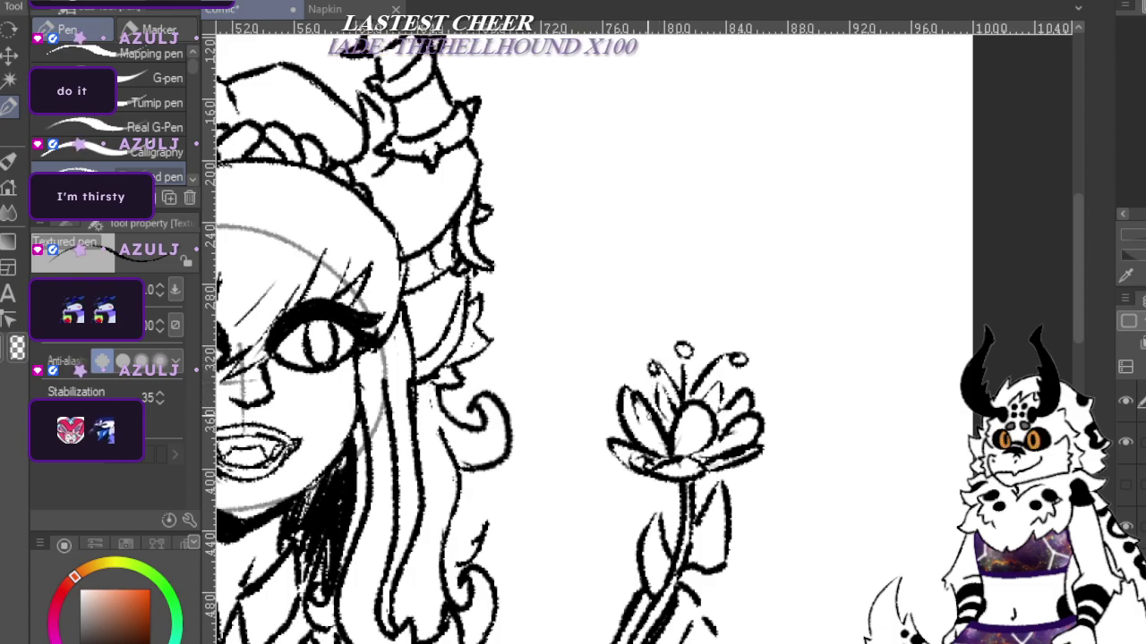
# Refine the sweater's sleeve folds at both bent elbows with the Snap eraser and Textured pen.
pyautogui.scroll(-2, 723, 378)
pyautogui.scroll(-5, 716, 332)
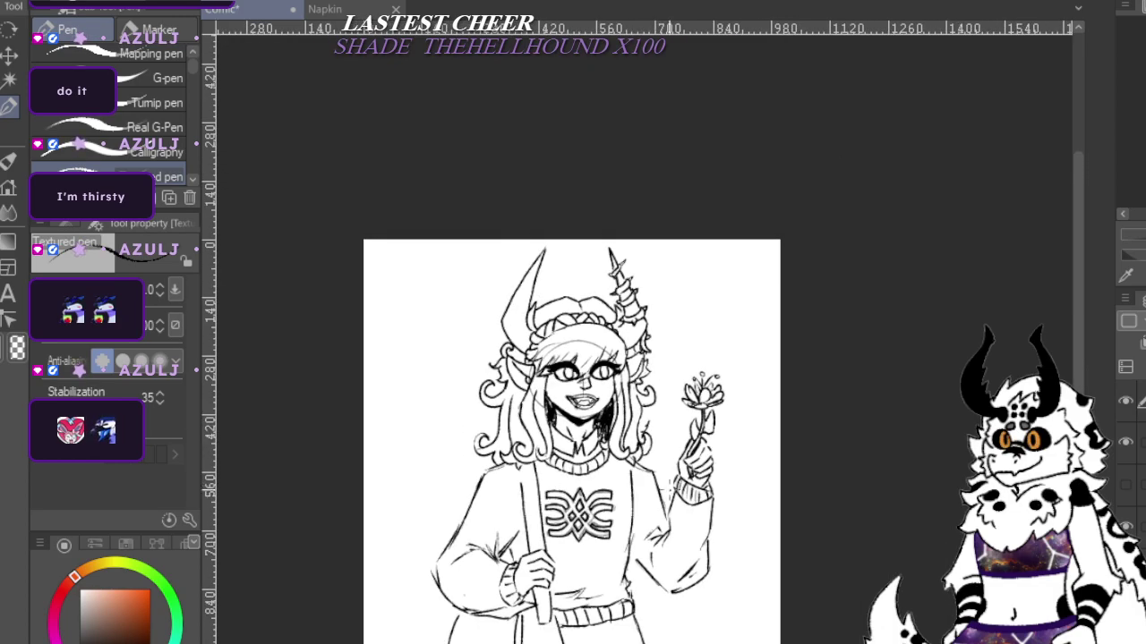
pyautogui.scroll(2, 716, 332)
pyautogui.scroll(4, 573, 541)
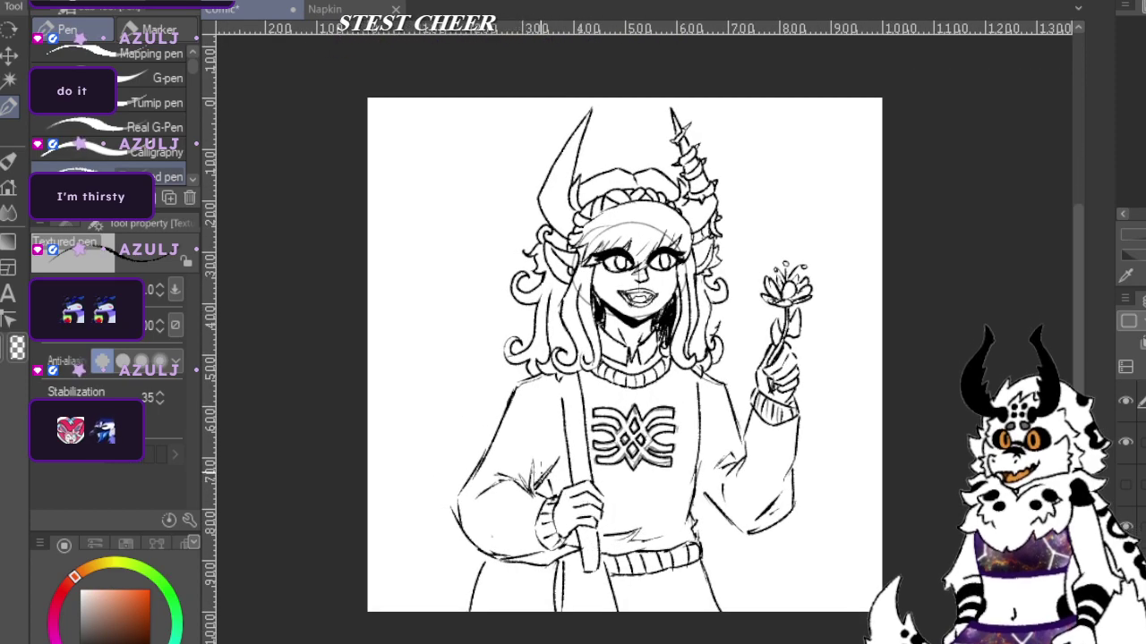
pyautogui.press('b')
pyautogui.press('e')
pyautogui.moveTo(566, 458); pyautogui.dragTo(550, 481)
pyautogui.press('p')
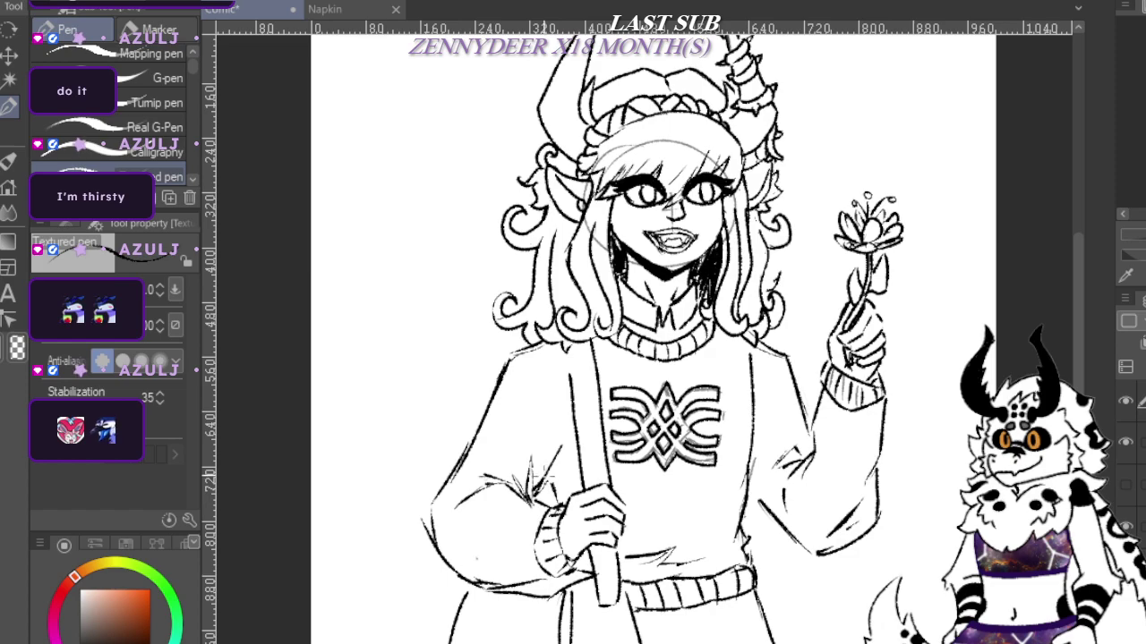
pyautogui.press('b')
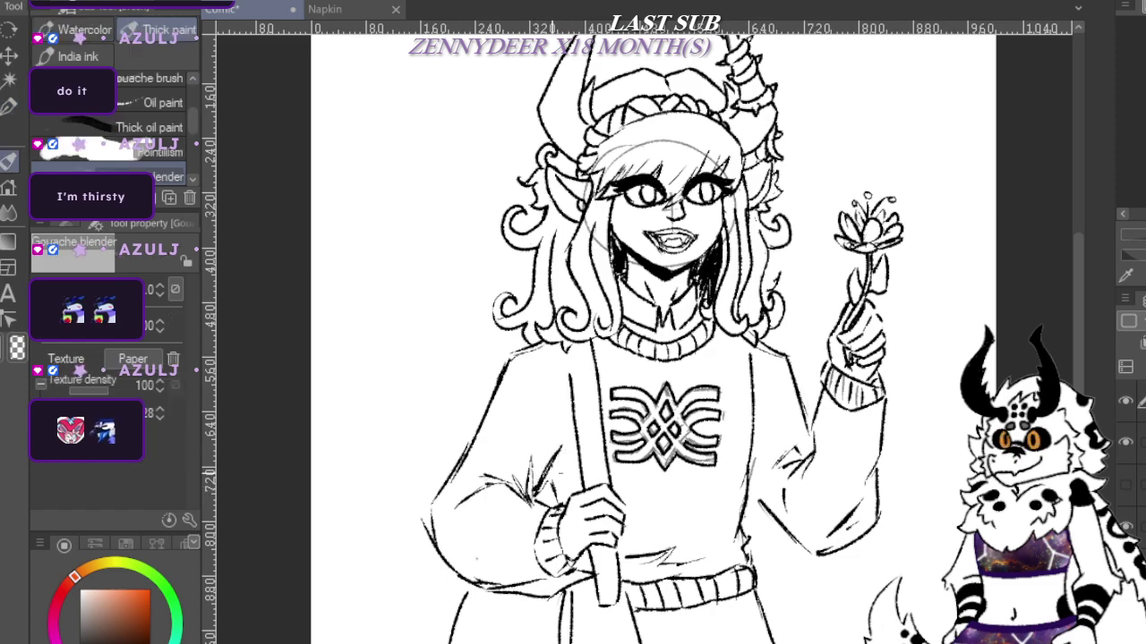
pyautogui.press('p')
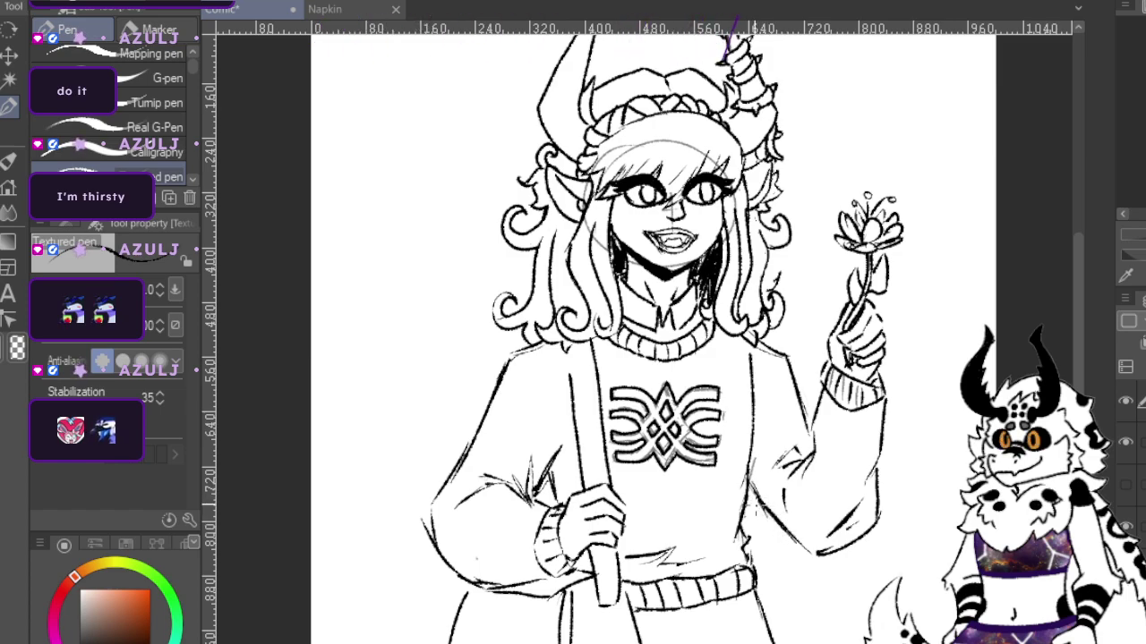
# Show the rough sketch layer again and toggle the ink layer's visibility to compare the line art with the sketch.
pyautogui.scroll(-5, 830, 521)
pyautogui.scroll(2, 844, 574)
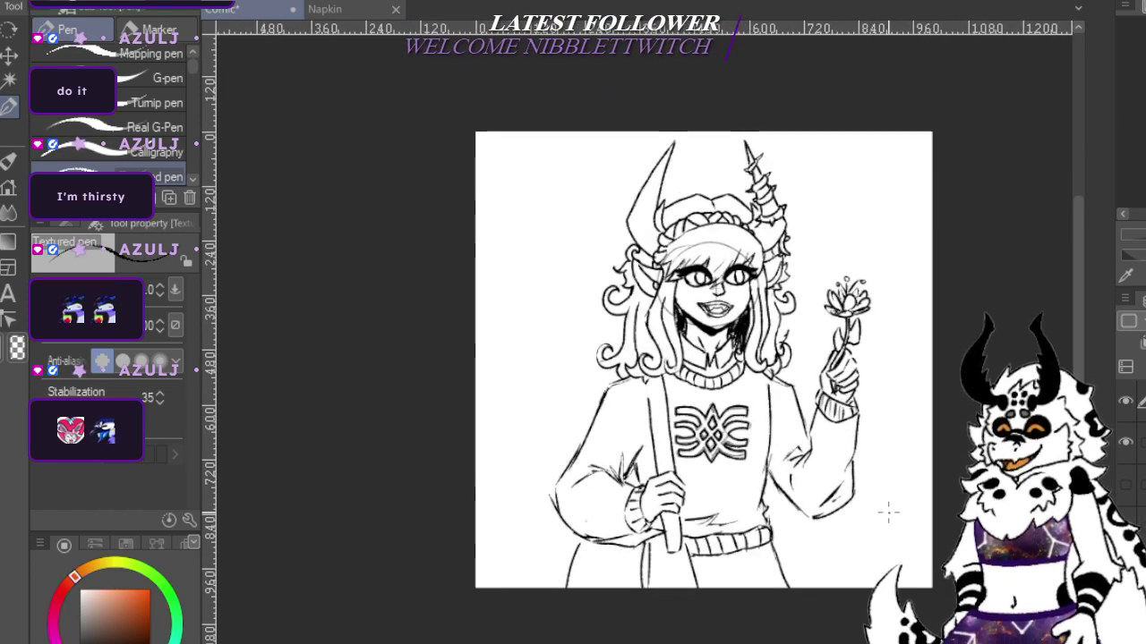
pyautogui.scroll(2, 888, 512)
pyautogui.click(1126, 484)
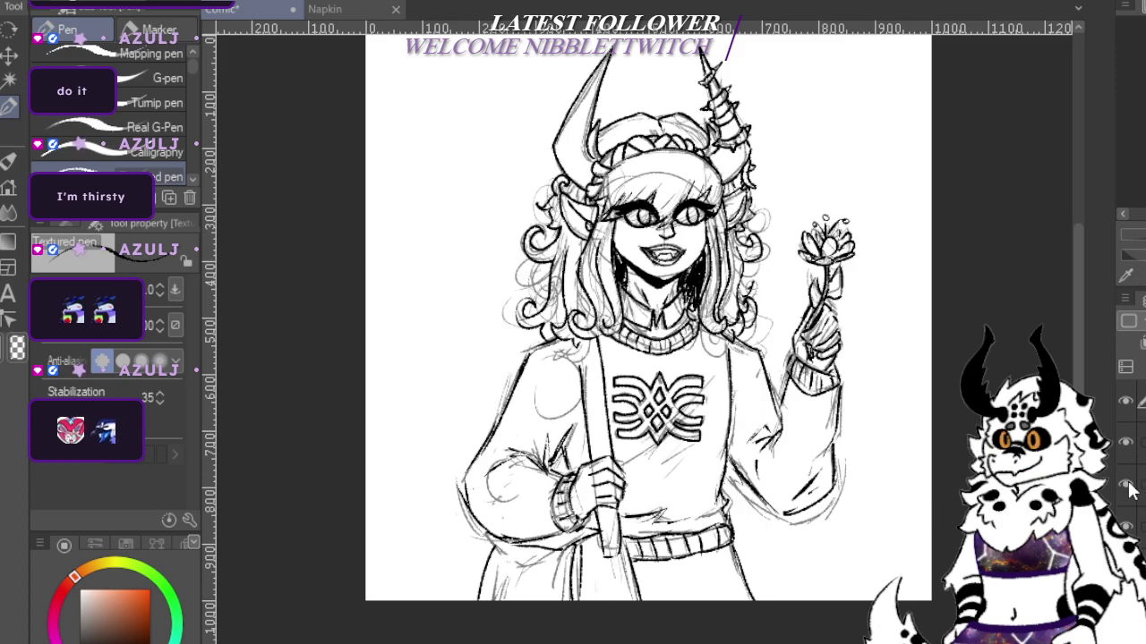
pyautogui.click(1126, 405)
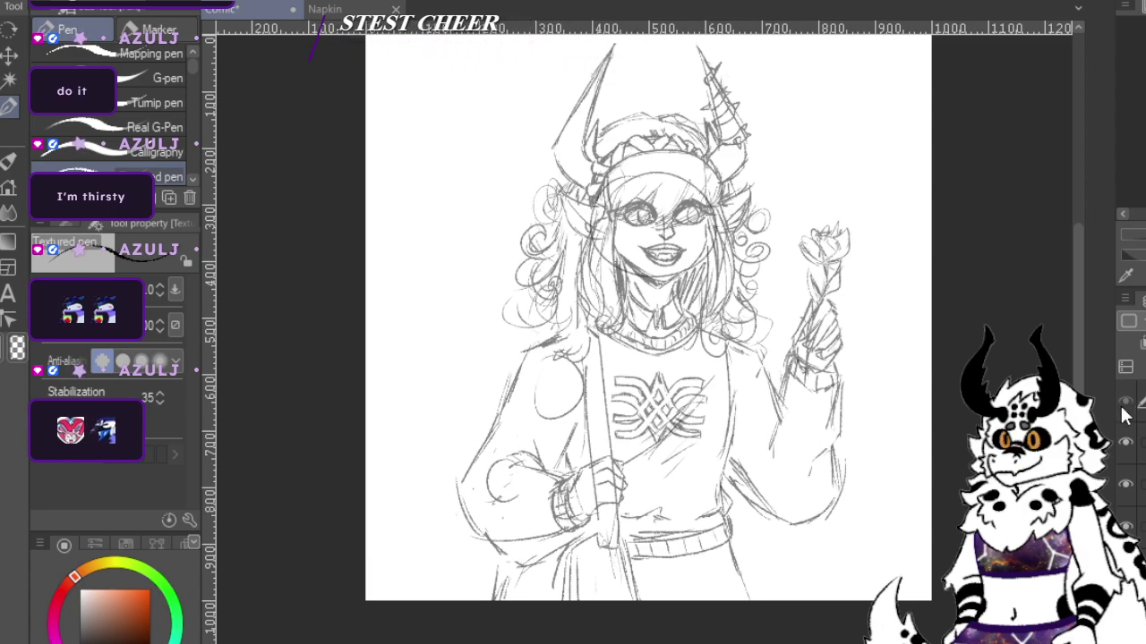
pyautogui.click(1125, 405)
pyautogui.click(1126, 407)
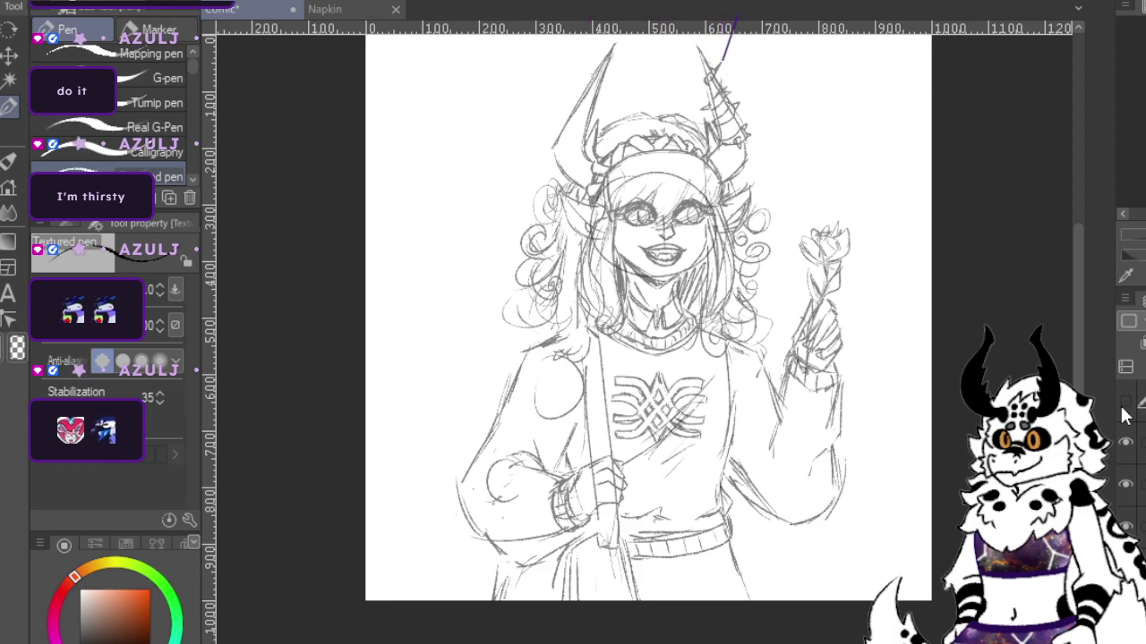
pyautogui.click(1124, 409)
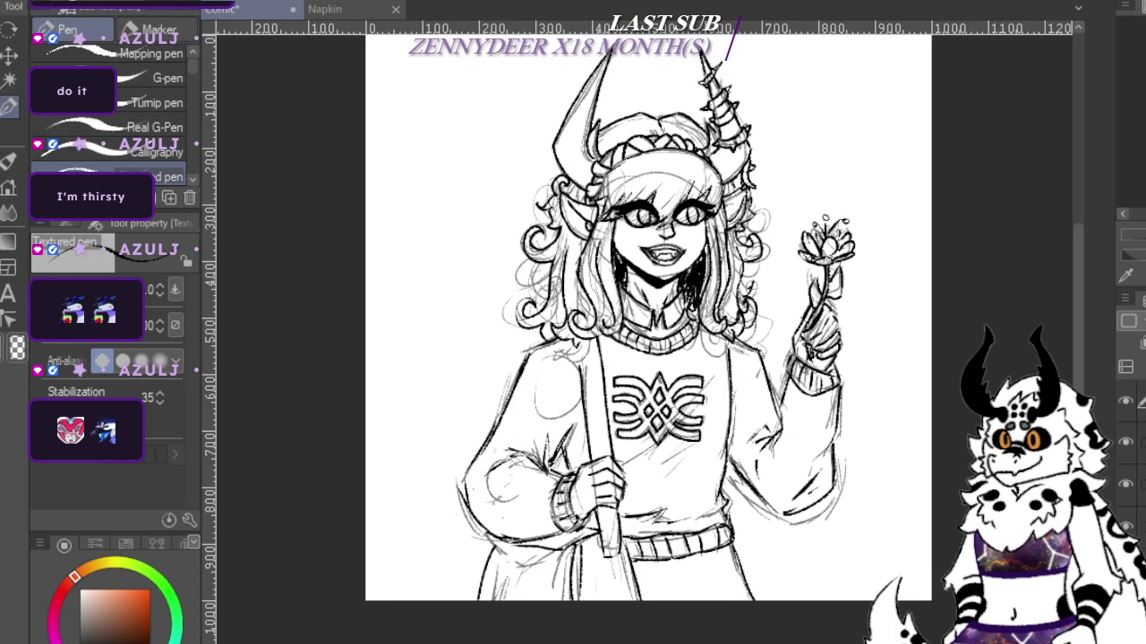
pyautogui.click(1125, 408)
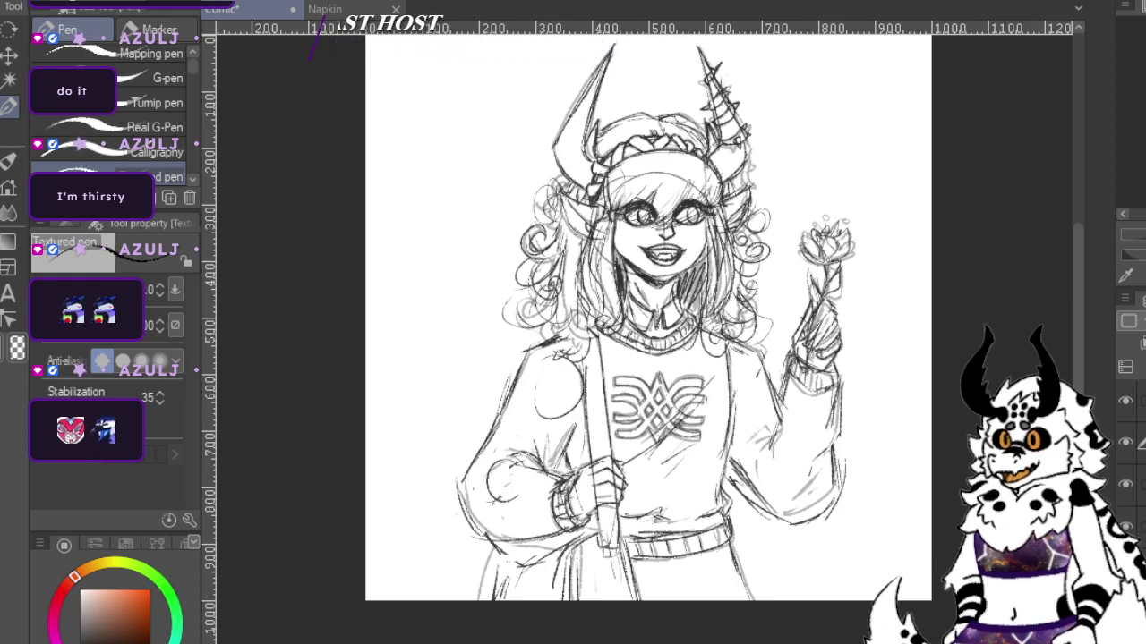
# Hide the ink layer so only the sketch shows, toggling the upper layer's visibility to check its contents.
pyautogui.scroll(-3, 747, 145)
pyautogui.scroll(3, 749, 150)
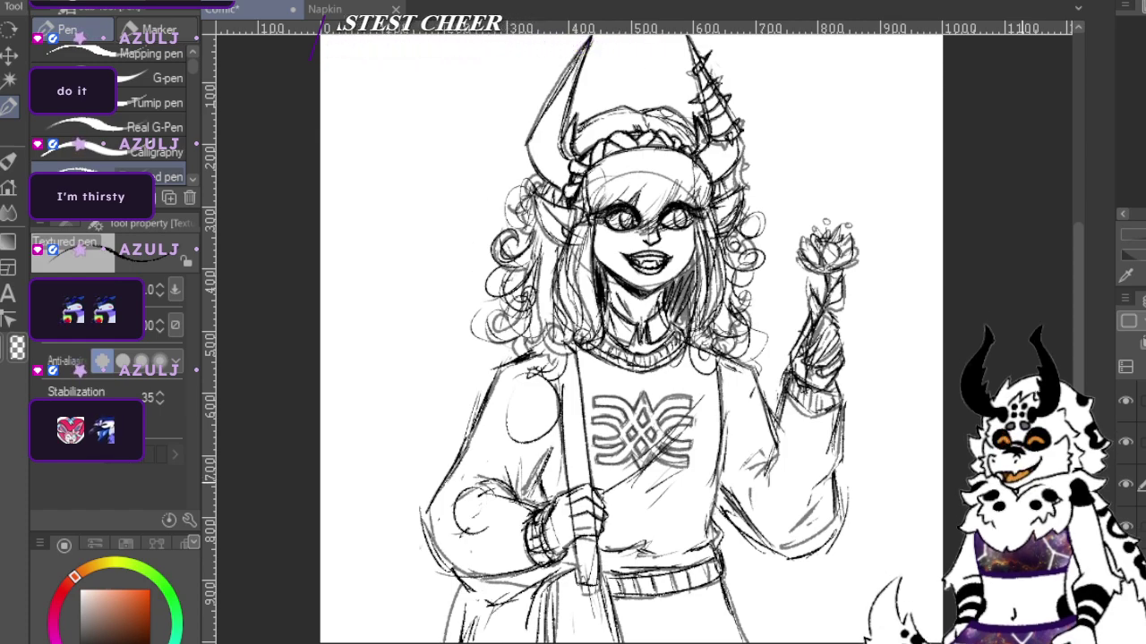
pyautogui.click(1128, 480)
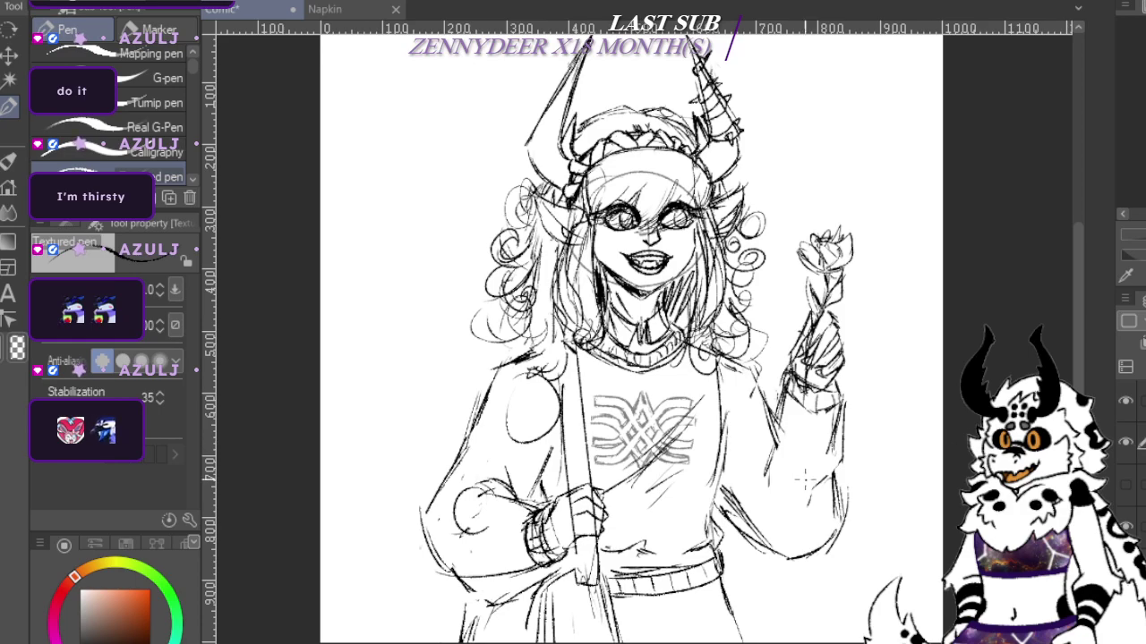
pyautogui.click(1125, 402)
pyautogui.click(1126, 402)
pyautogui.click(1142, 402)
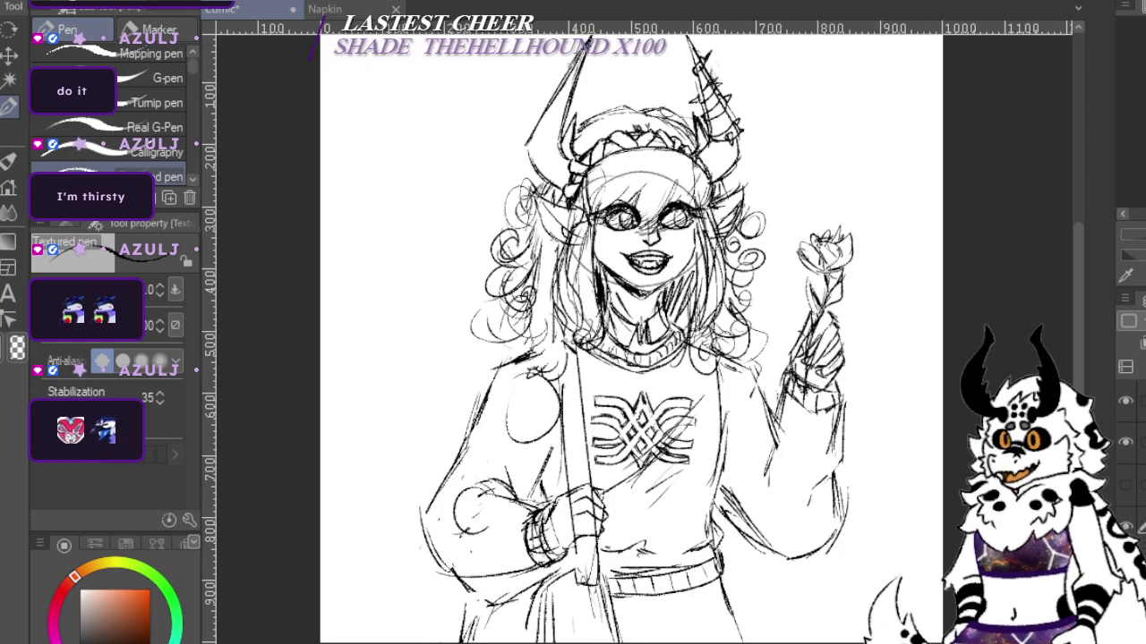
# Sample a near-black colour for the character and switch from the Textured pen to the Turnip pen.
pyautogui.press('i')
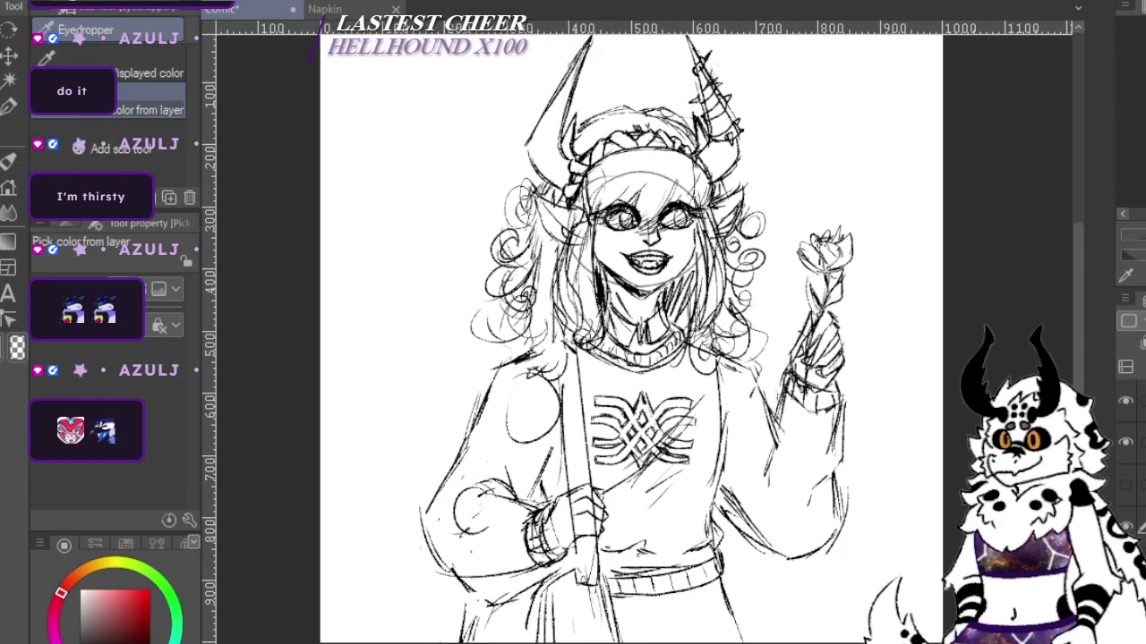
pyautogui.press('p')
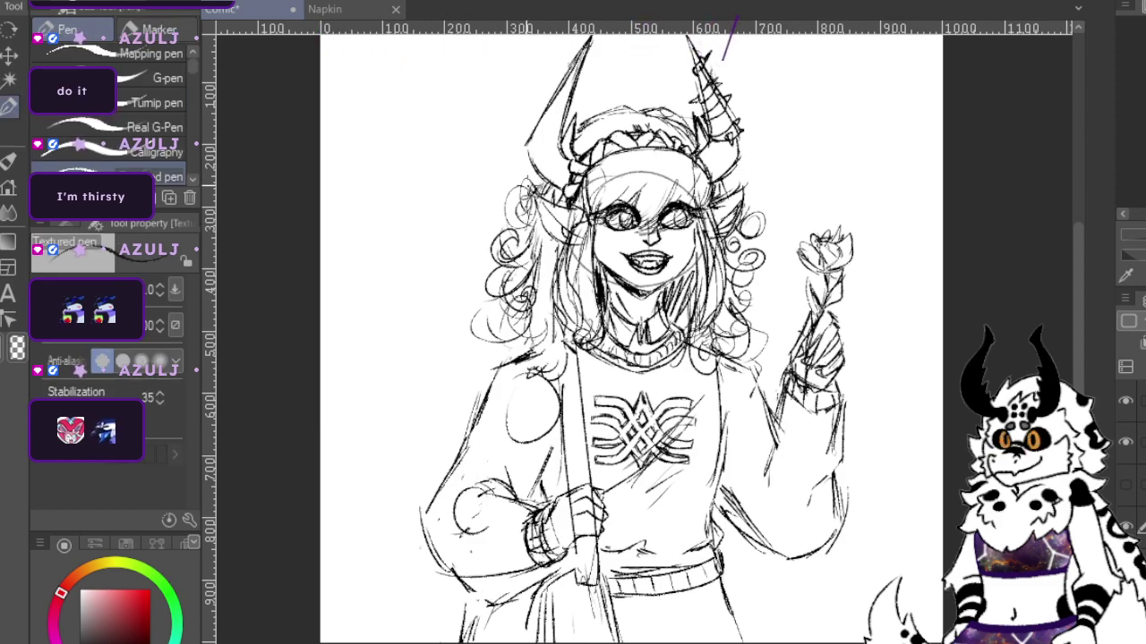
pyautogui.scroll(3, 701, 153)
pyautogui.moveTo(553, 204); pyautogui.dragTo(594, 179)
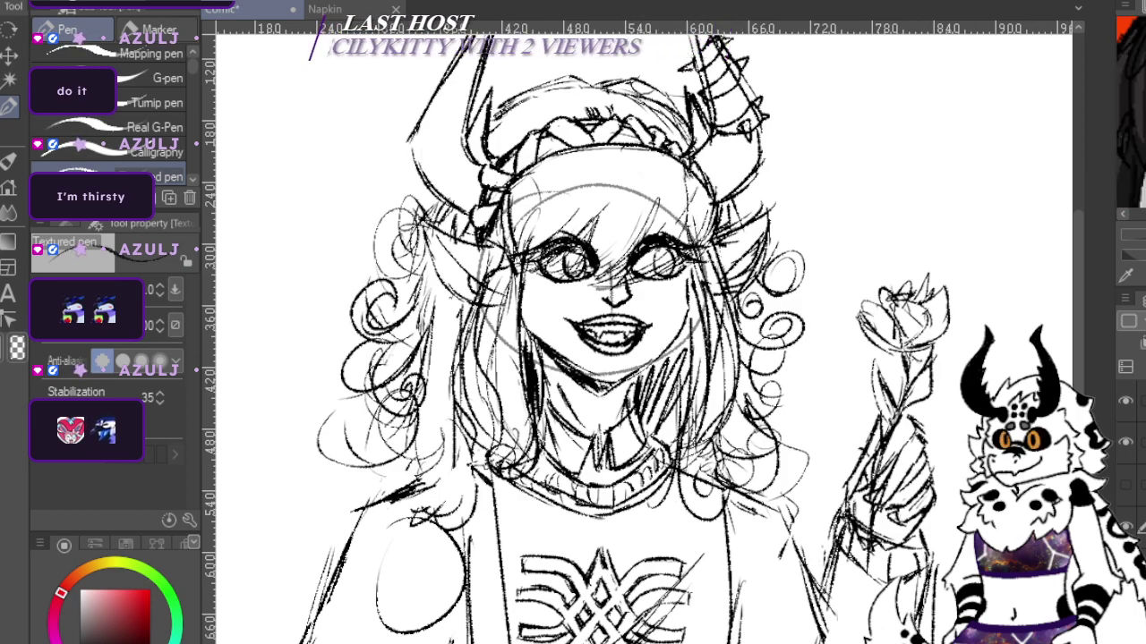
pyautogui.press('i')
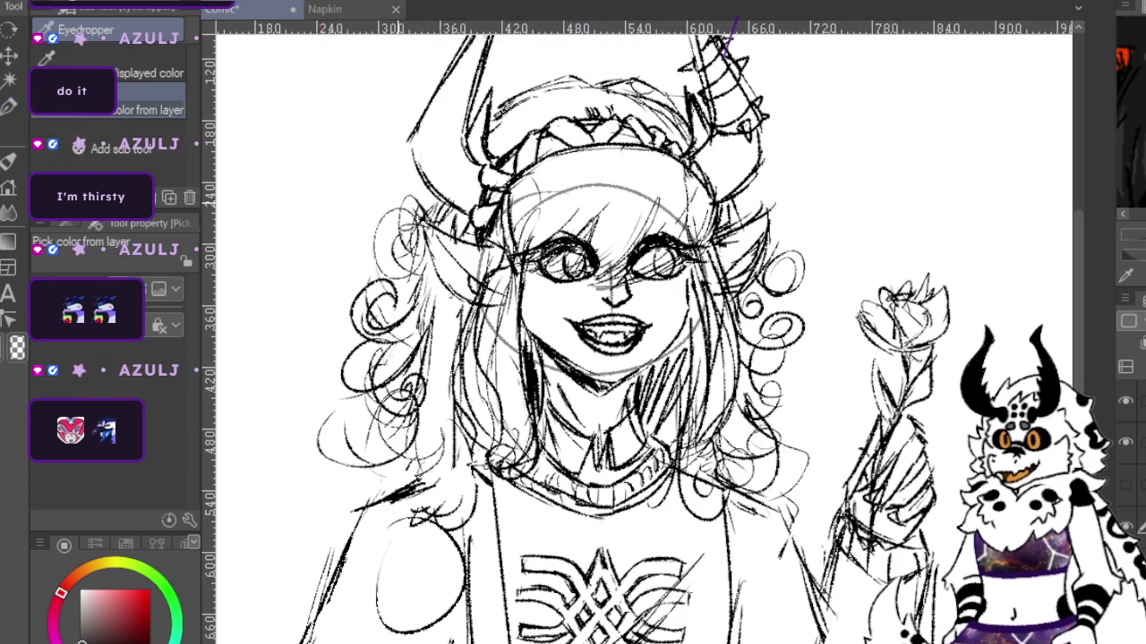
pyautogui.press('p')
pyautogui.click(120, 107)
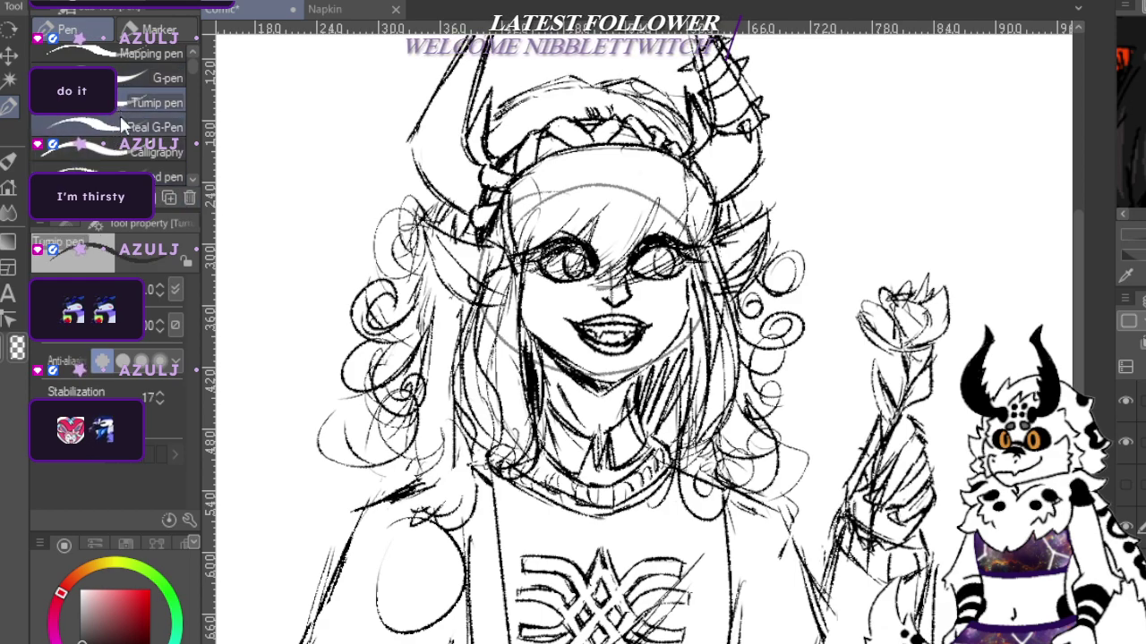
pyautogui.moveTo(546, 212)
pyautogui.mouseDown()
pyautogui.moveTo(582, 174)
pyautogui.moveTo(546, 242)
pyautogui.moveTo(563, 230)
pyautogui.moveTo(555, 212)
pyautogui.mouseUp()
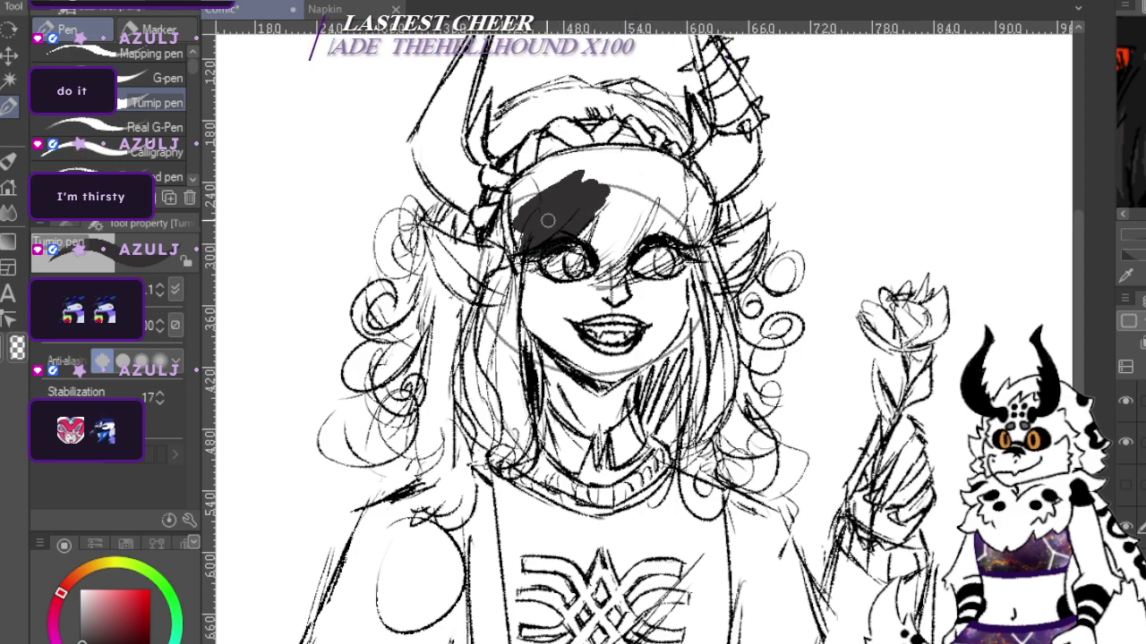
pyautogui.hotkey('ctrl', 'z')
pyautogui.hotkey('ctrl', 'z')
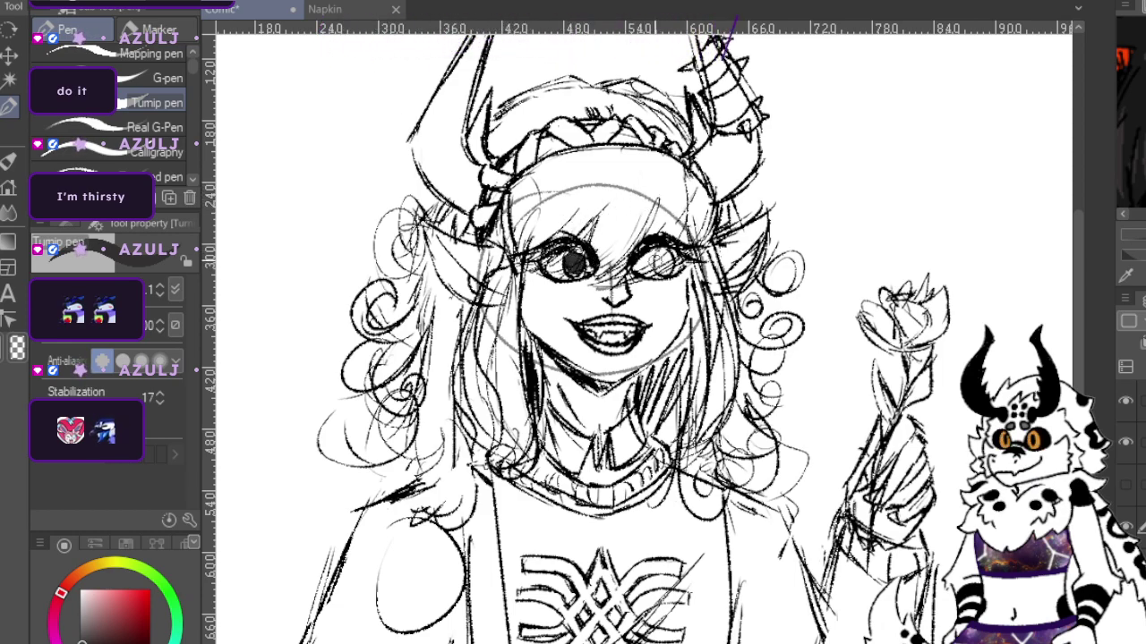
pyautogui.moveTo(662, 262); pyautogui.dragTo(666, 259)
pyautogui.hotkey('ctrl', 'z')
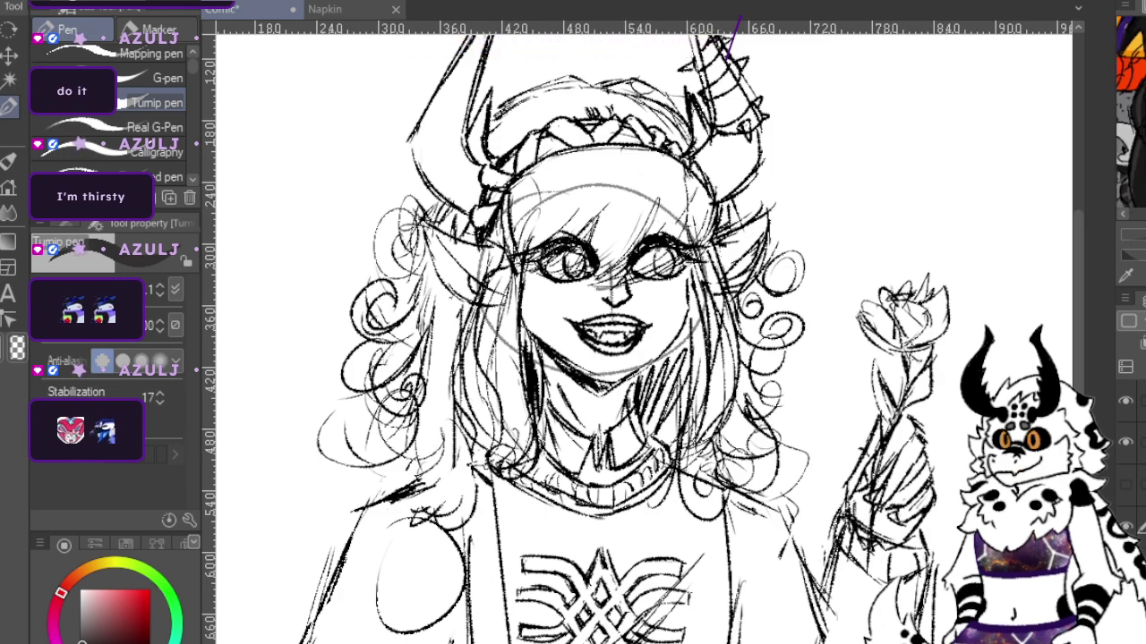
# Sample a bright yellow from the reference image and fill both eyes around the pupils with the Turnip pen.
pyautogui.press('i')
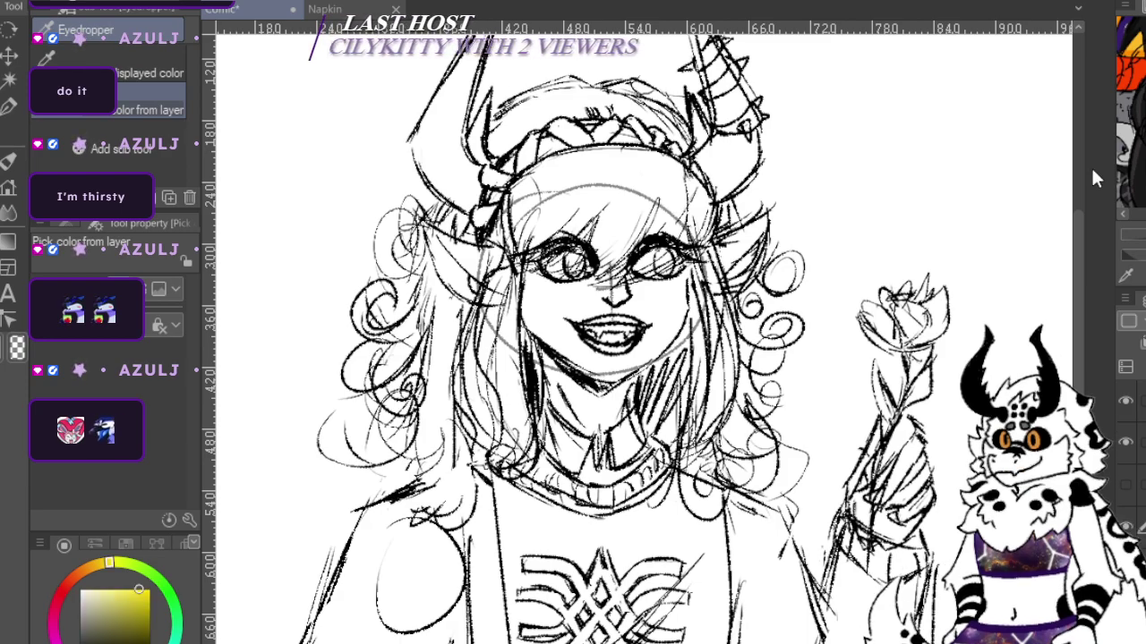
pyautogui.scroll(4, 591, 288)
pyautogui.press('p')
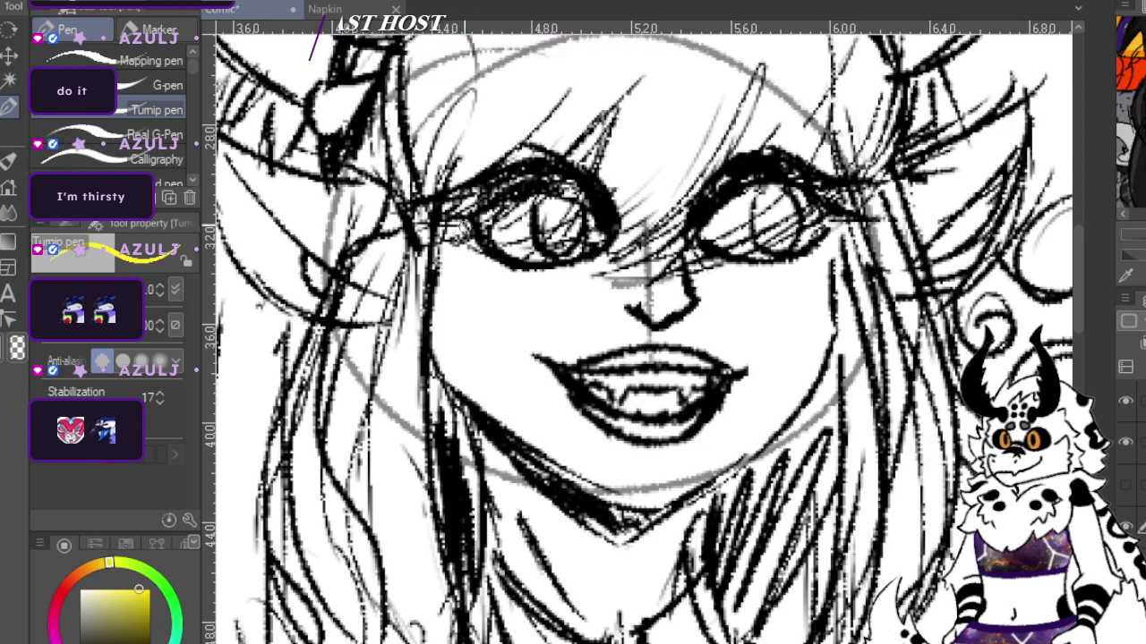
pyautogui.moveTo(534, 196)
pyautogui.mouseDown()
pyautogui.moveTo(529, 254)
pyautogui.moveTo(517, 248)
pyautogui.mouseUp()
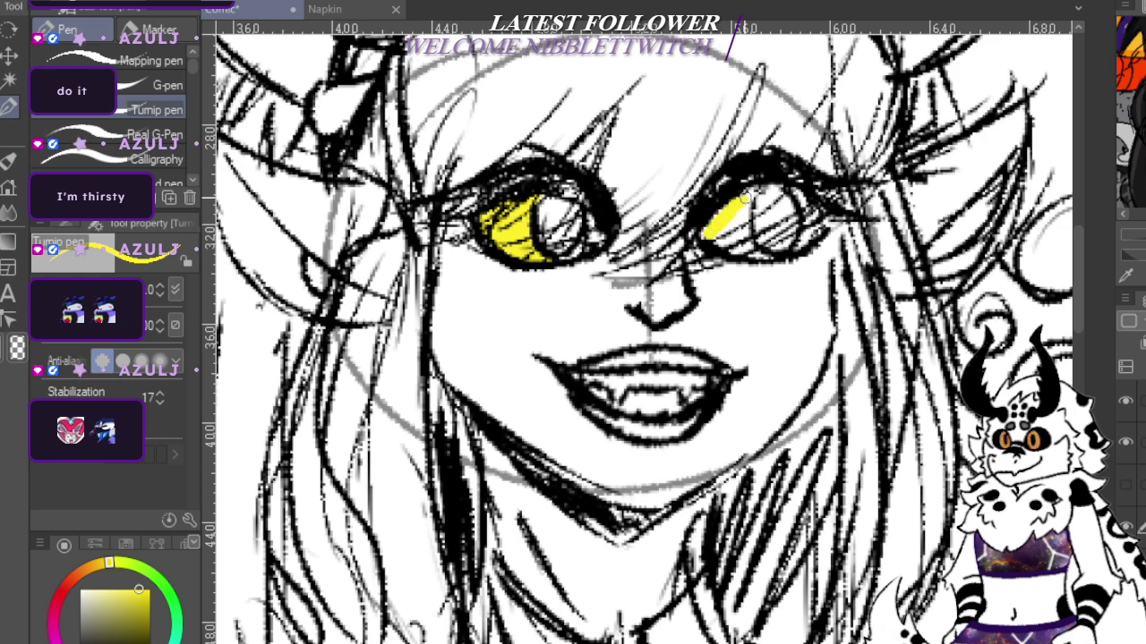
pyautogui.moveTo(745, 199)
pyautogui.mouseDown()
pyautogui.moveTo(721, 243)
pyautogui.moveTo(753, 201)
pyautogui.mouseUp()
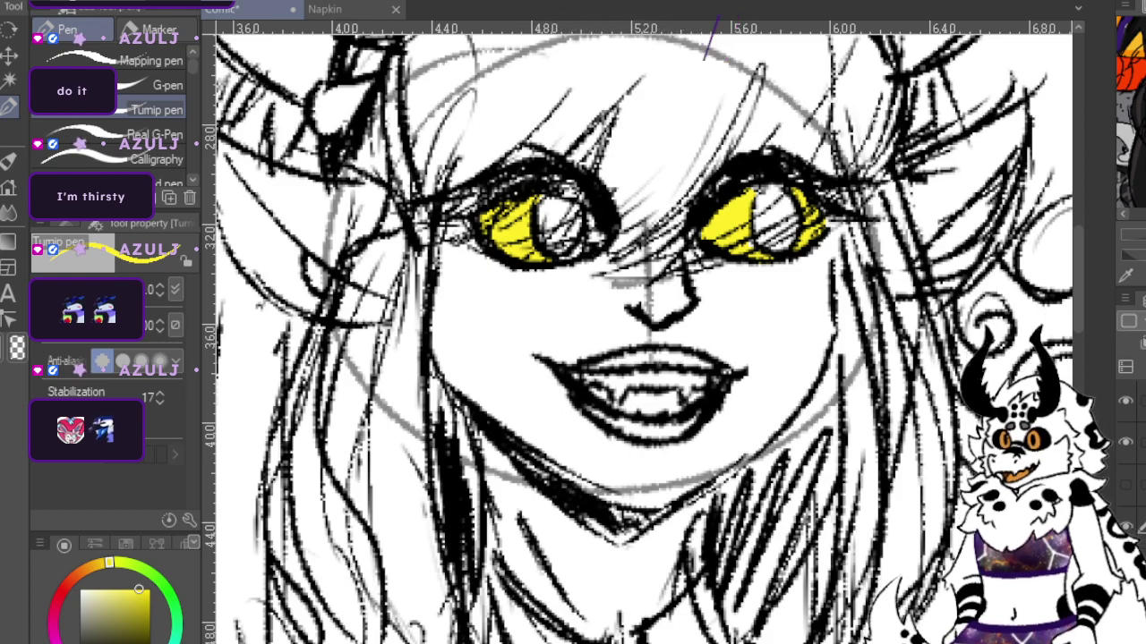
# Fill both pupils with a near-black colour using the Turnip pen.
pyautogui.scroll(-3, 821, 313)
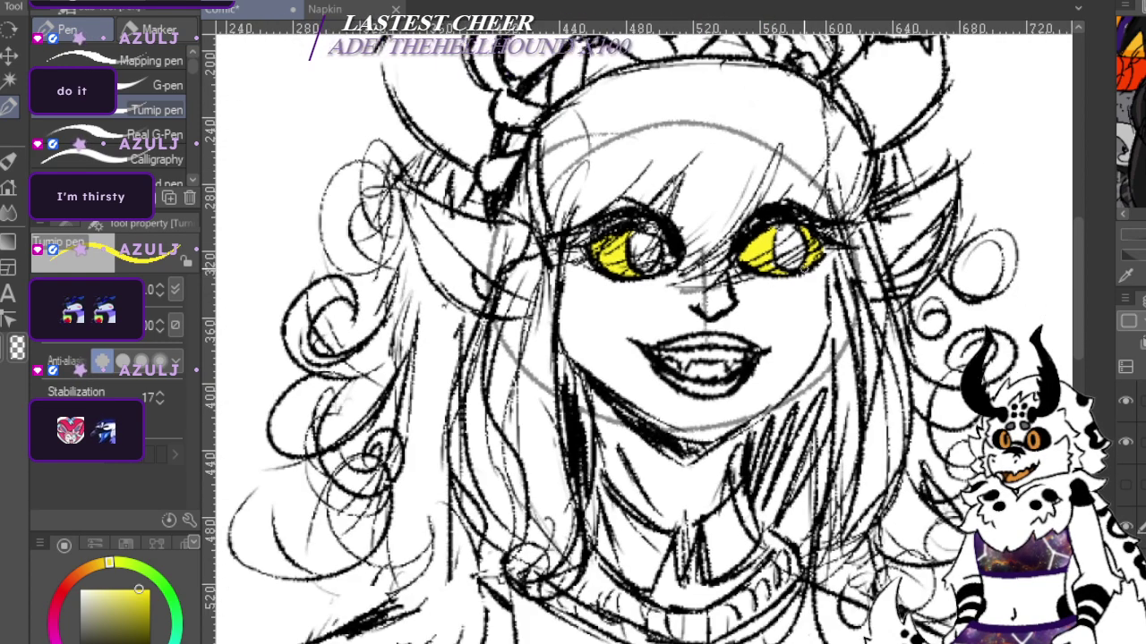
pyautogui.scroll(1, 797, 108)
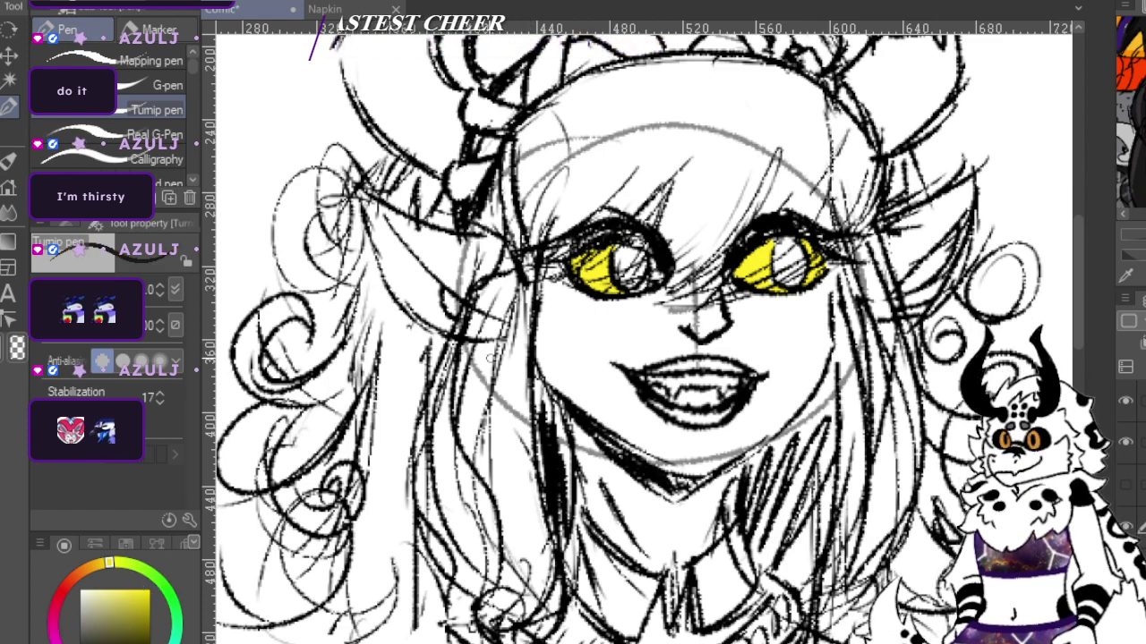
pyautogui.moveTo(626, 272); pyautogui.dragTo(636, 268)
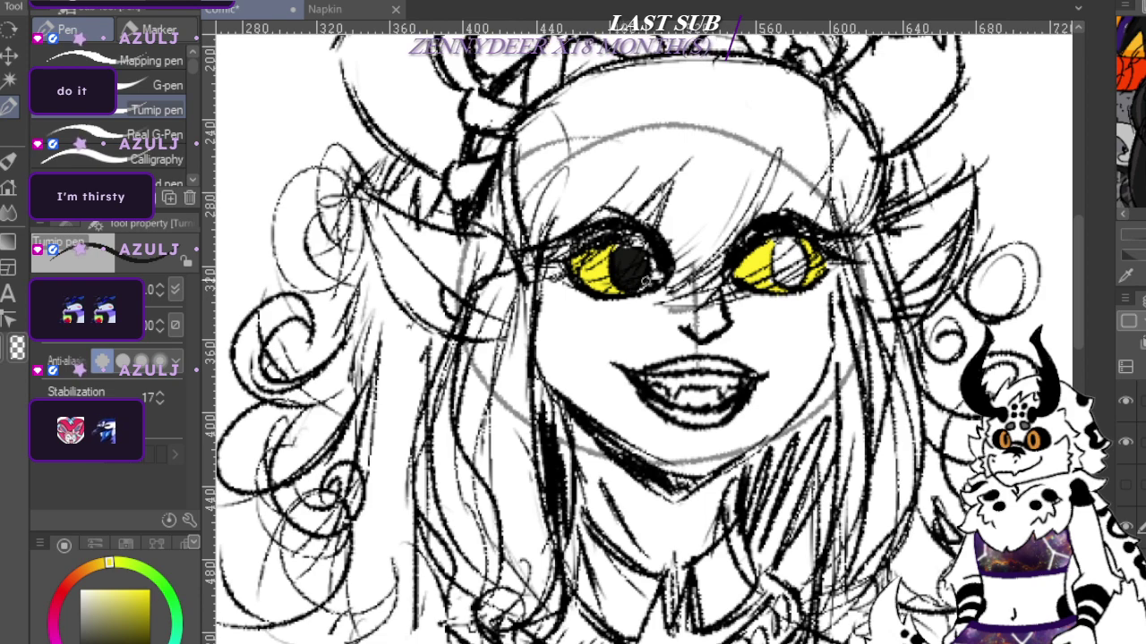
pyautogui.moveTo(788, 257)
pyautogui.mouseDown()
pyautogui.moveTo(778, 272)
pyautogui.moveTo(797, 266)
pyautogui.mouseUp()
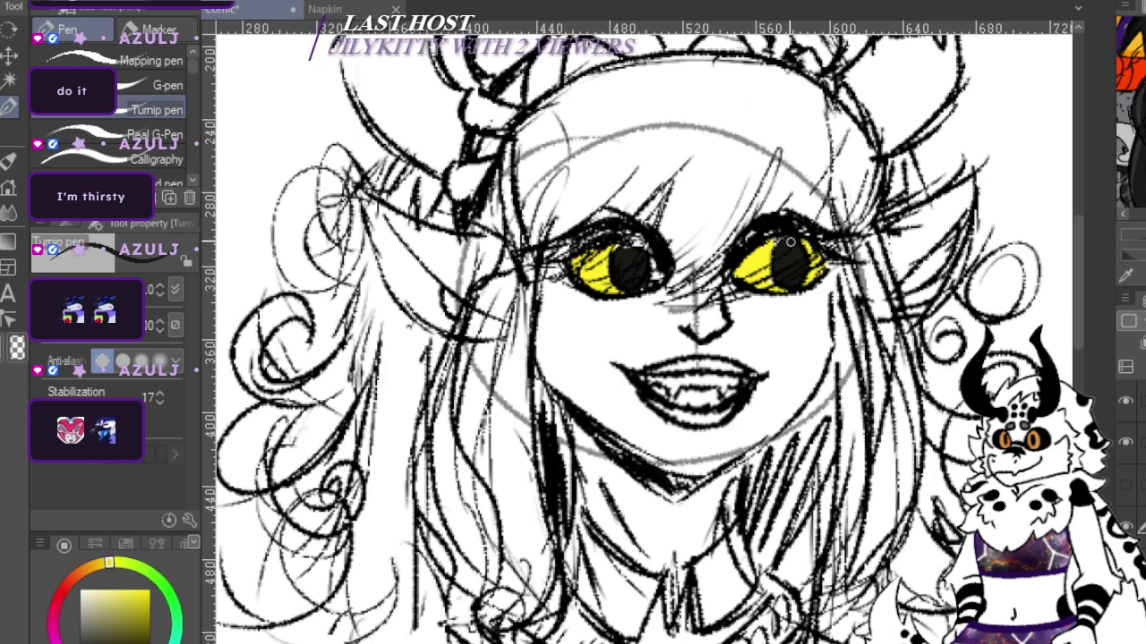
# Choose an orange and paint it over both entire eyes, including the pupils, with the Turnip pen.
pyautogui.press('i')
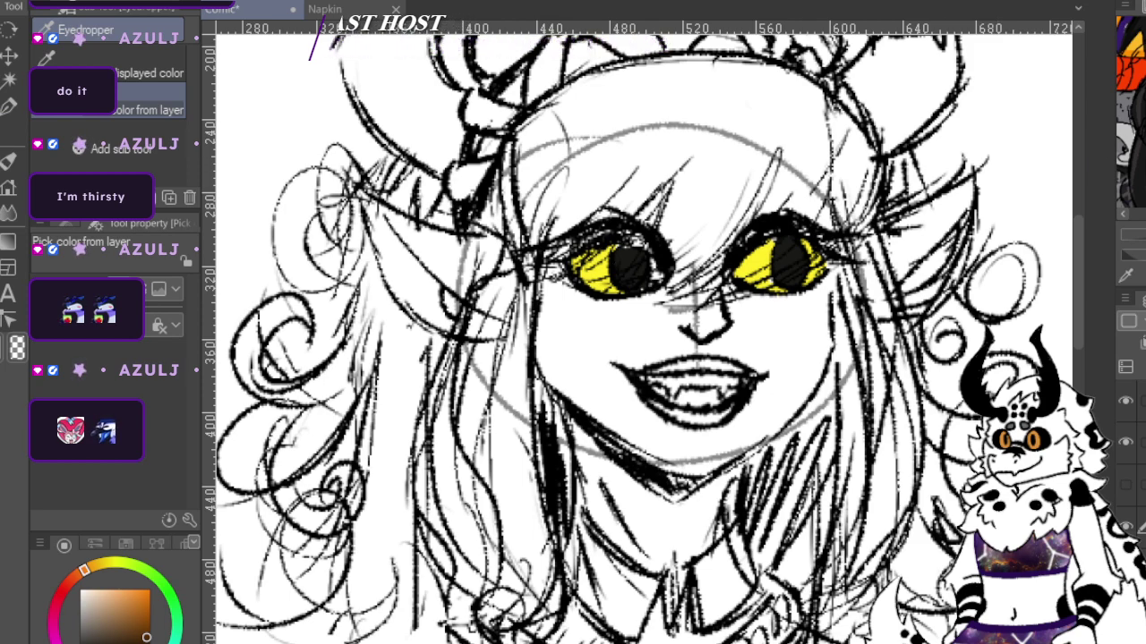
pyautogui.press('p')
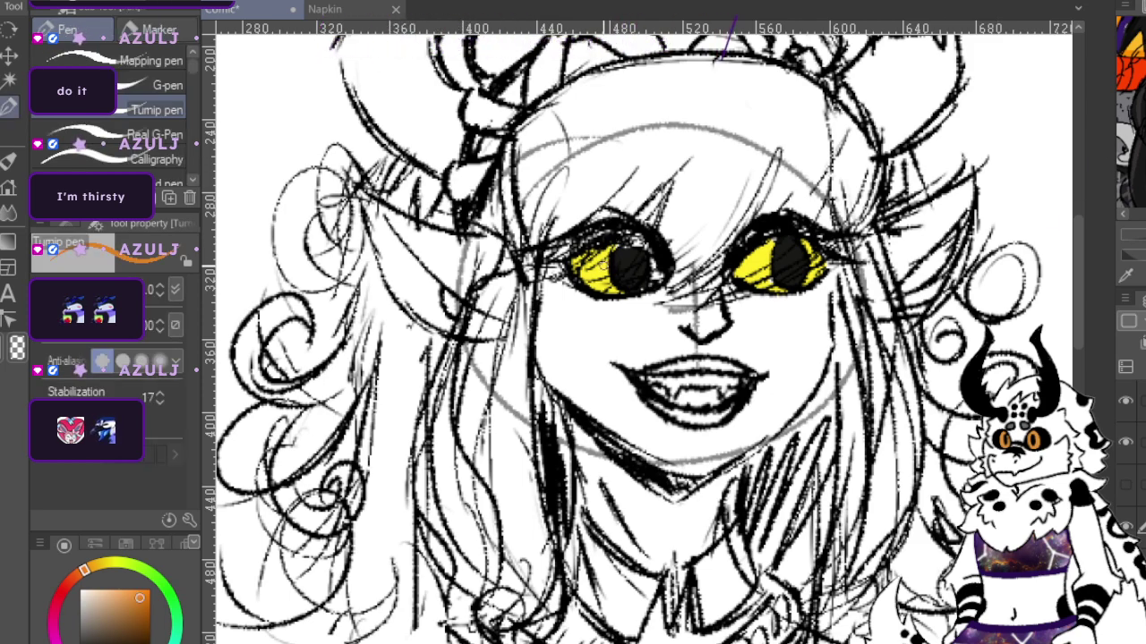
pyautogui.moveTo(580, 266); pyautogui.dragTo(609, 284)
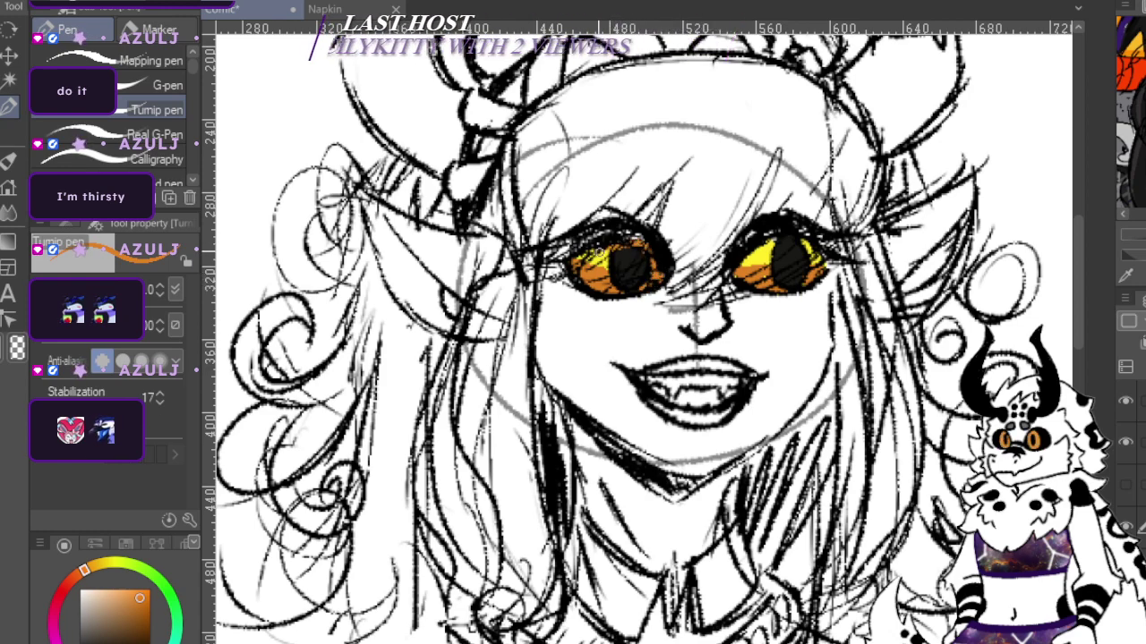
pyautogui.moveTo(616, 252); pyautogui.dragTo(615, 278)
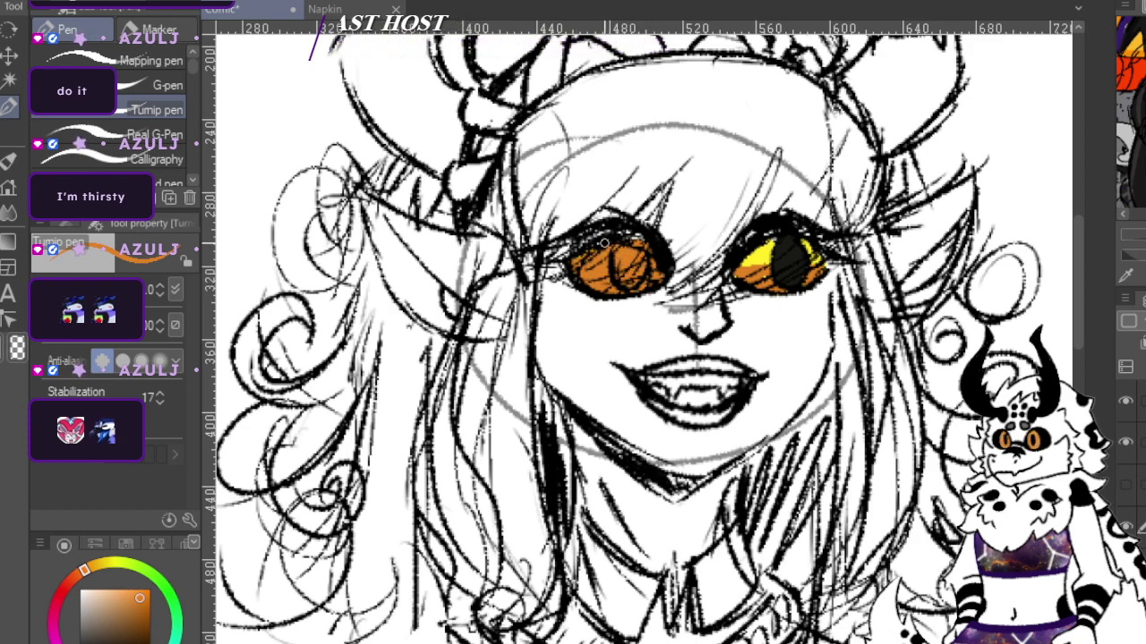
pyautogui.moveTo(777, 254)
pyautogui.mouseDown()
pyautogui.moveTo(791, 276)
pyautogui.moveTo(788, 246)
pyautogui.moveTo(806, 257)
pyautogui.mouseUp()
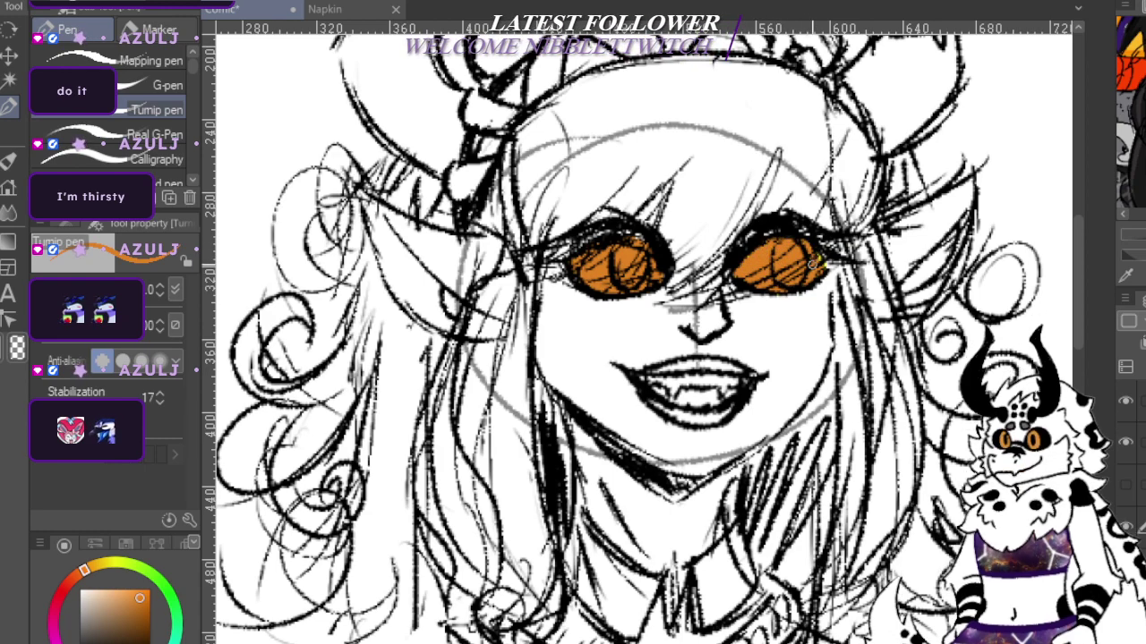
# Shade the upper part of both irises with a sampled amber, redoing the first strokes, and add bright yellow along the tops.
pyautogui.press('i')
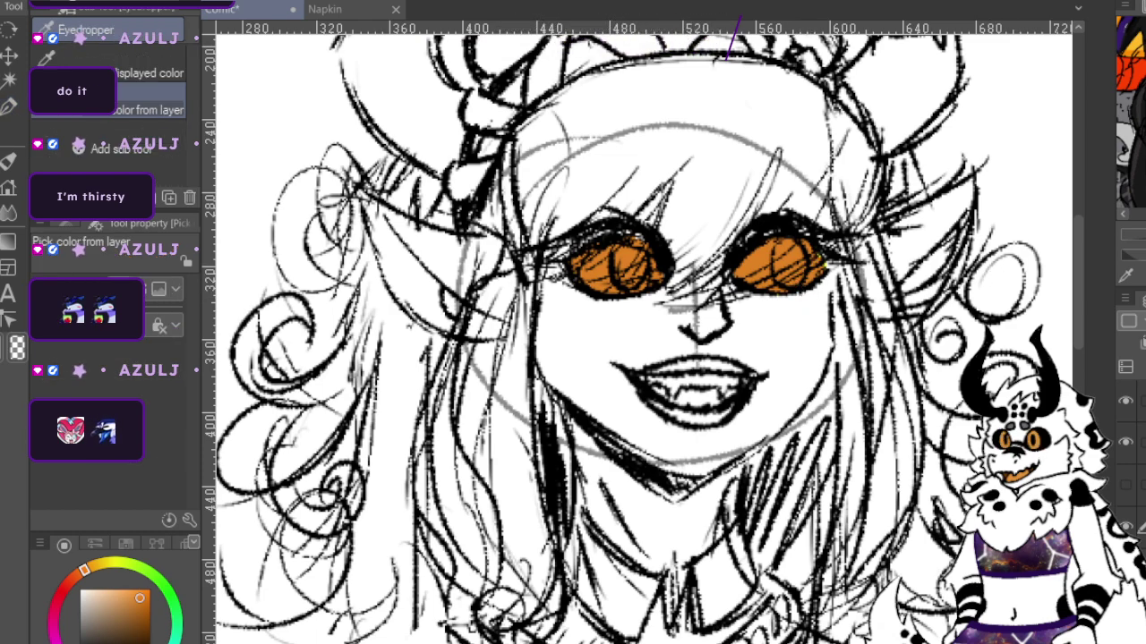
pyautogui.click(824, 265)
pyautogui.click(822, 265)
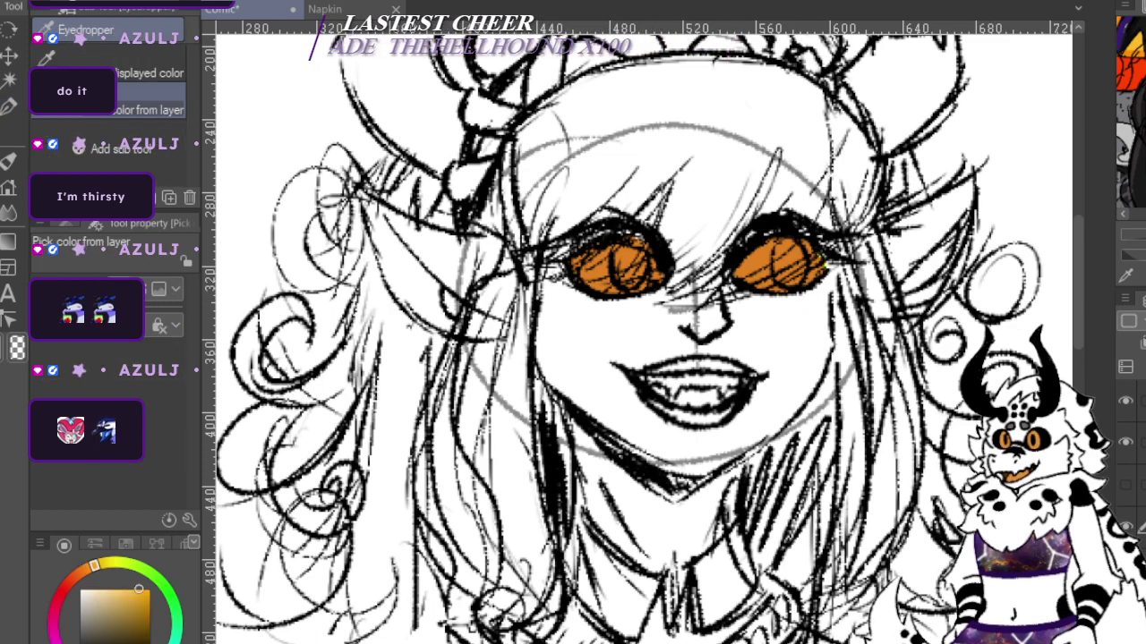
pyautogui.press('p')
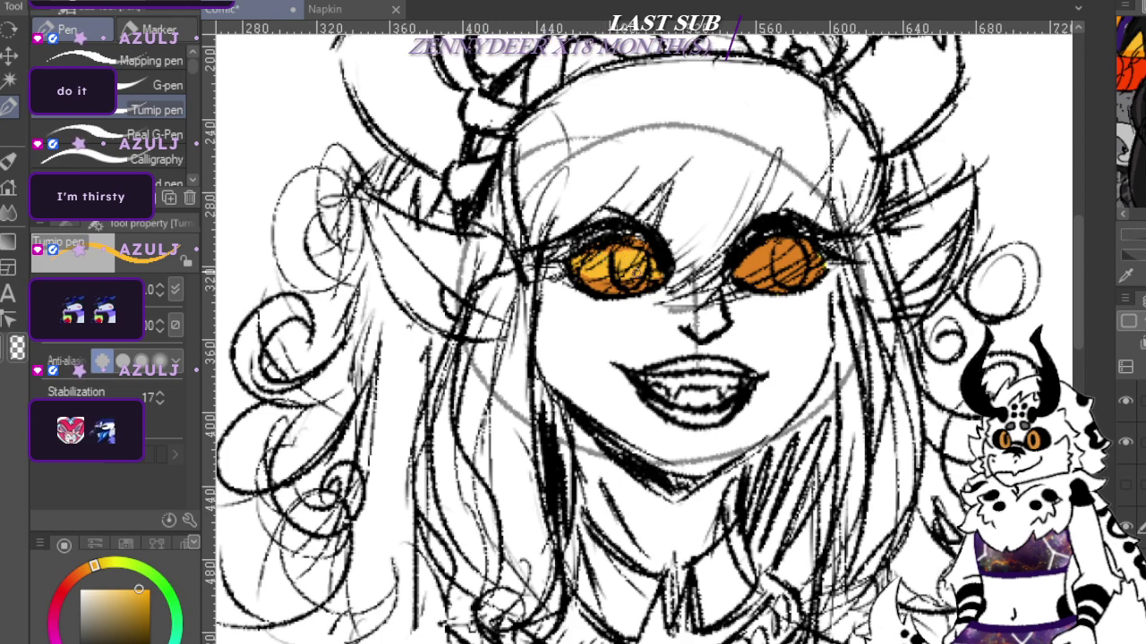
pyautogui.hotkey('ctrl', 'z')
pyautogui.hotkey('ctrl', 'z')
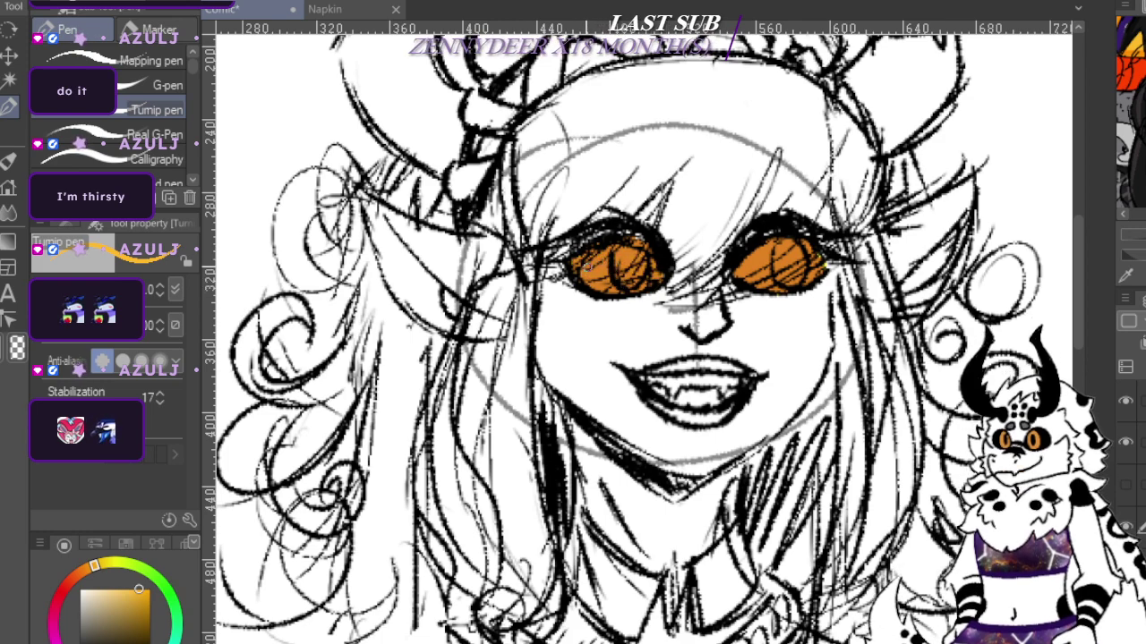
pyautogui.moveTo(571, 265); pyautogui.dragTo(609, 266)
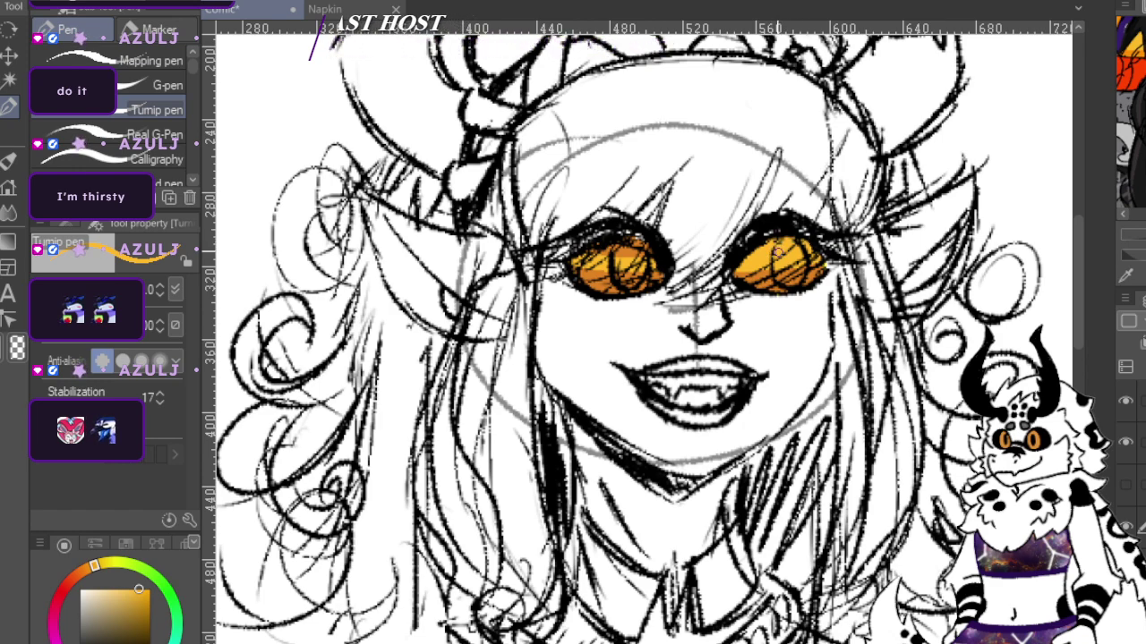
pyautogui.keyDown('alt'); pyautogui.click(665, 253); pyautogui.keyUp('alt')
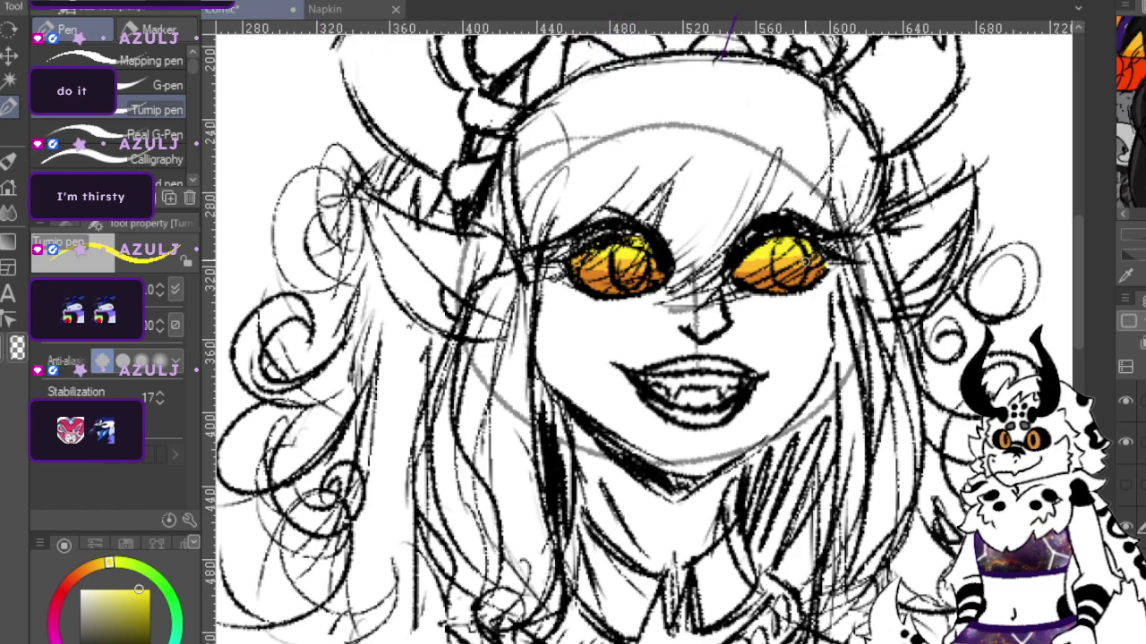
# Fill both pupils and thicken the upper lashes in black with the Turnip pen, cleaning one upper iris edge with the Snap eraser.
pyautogui.press('i')
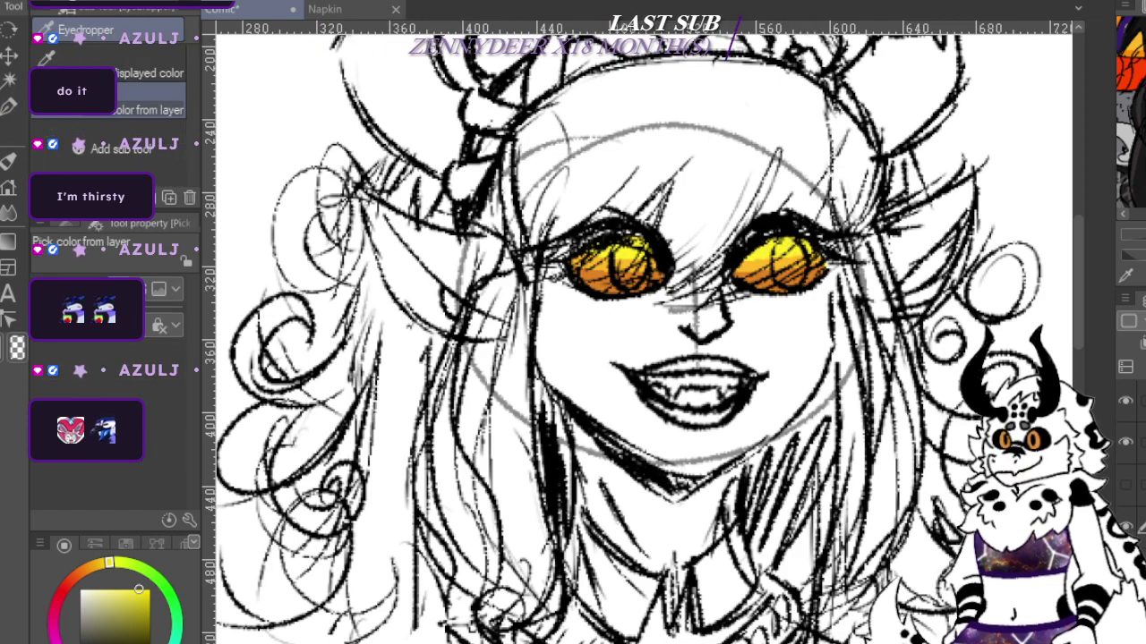
pyautogui.press('x')
pyautogui.press('p')
pyautogui.moveTo(630, 264); pyautogui.dragTo(631, 268)
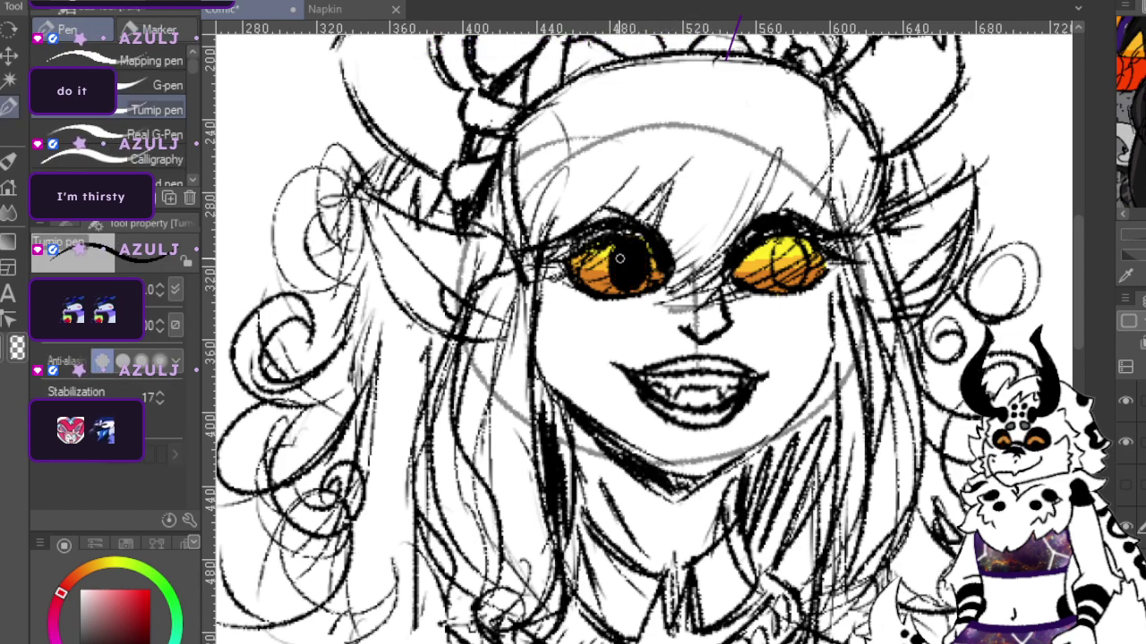
pyautogui.moveTo(777, 251); pyautogui.dragTo(784, 280)
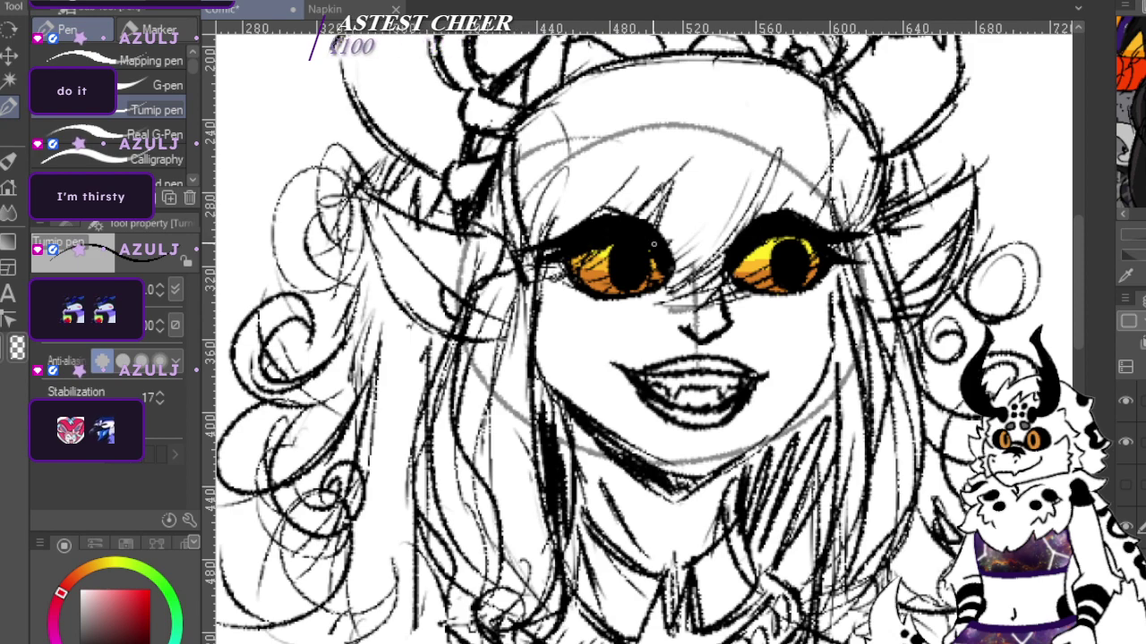
pyautogui.press('e')
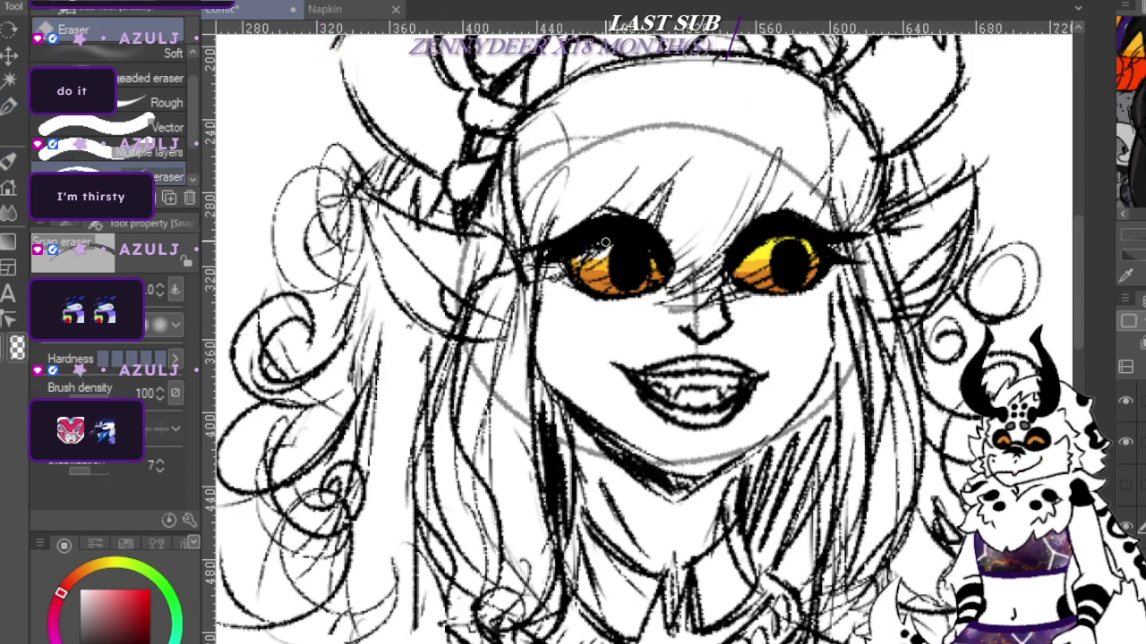
pyautogui.press('p')
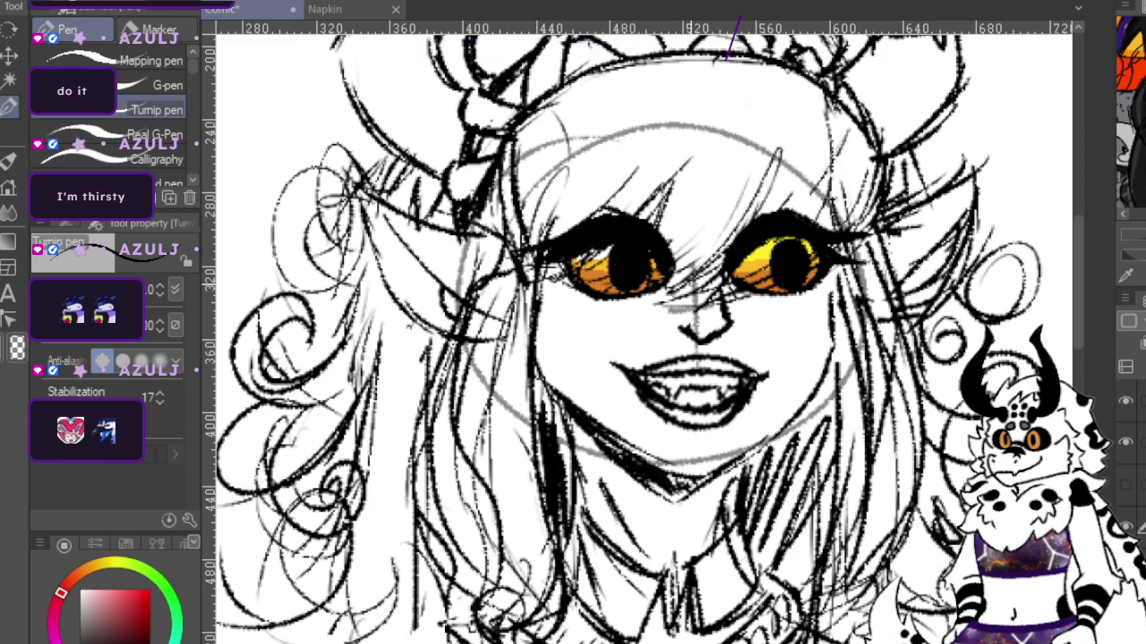
# Sample the bright yellow from one iris and paint it along the upper part of the other iris with the Turnip pen.
pyautogui.keyDown('alt'); pyautogui.click(771, 248); pyautogui.keyUp('alt')
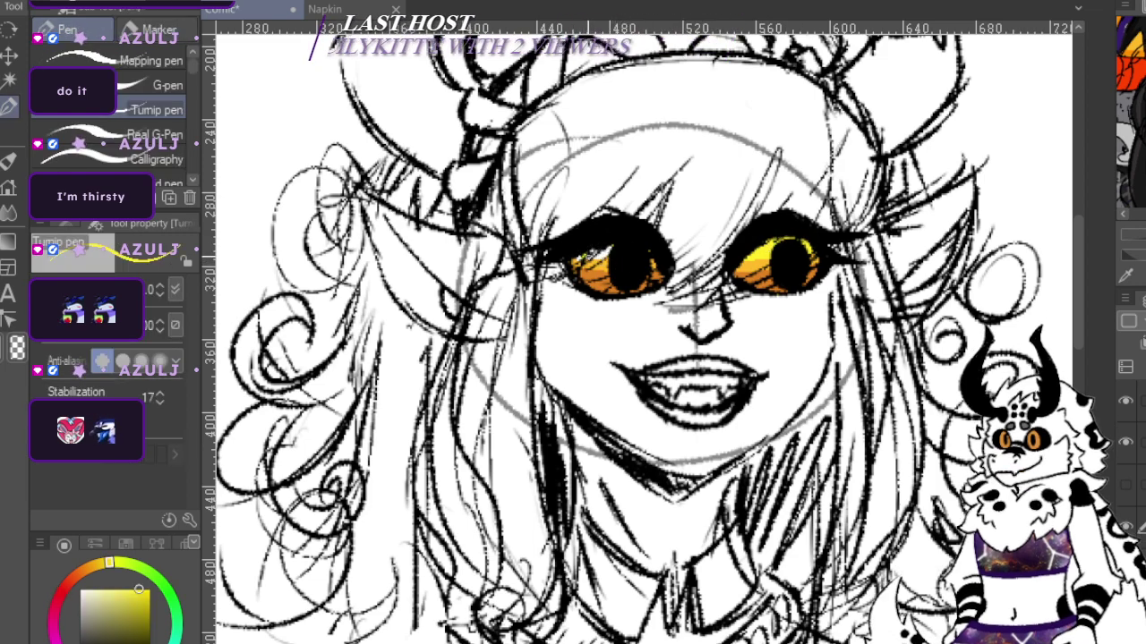
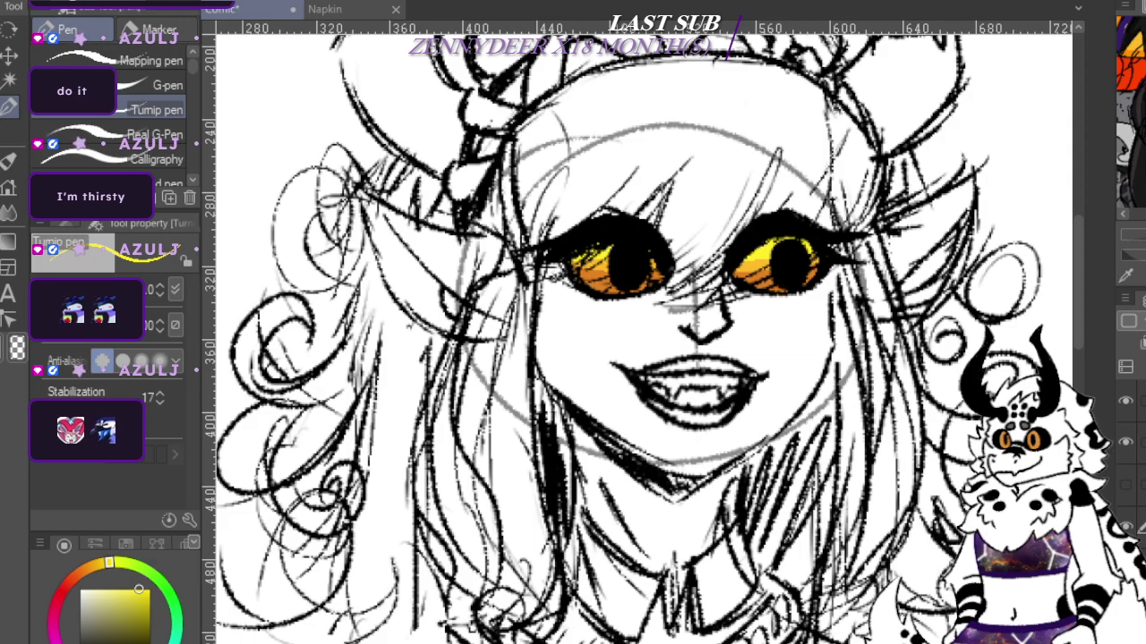
pyautogui.scroll(-3, 652, 333)
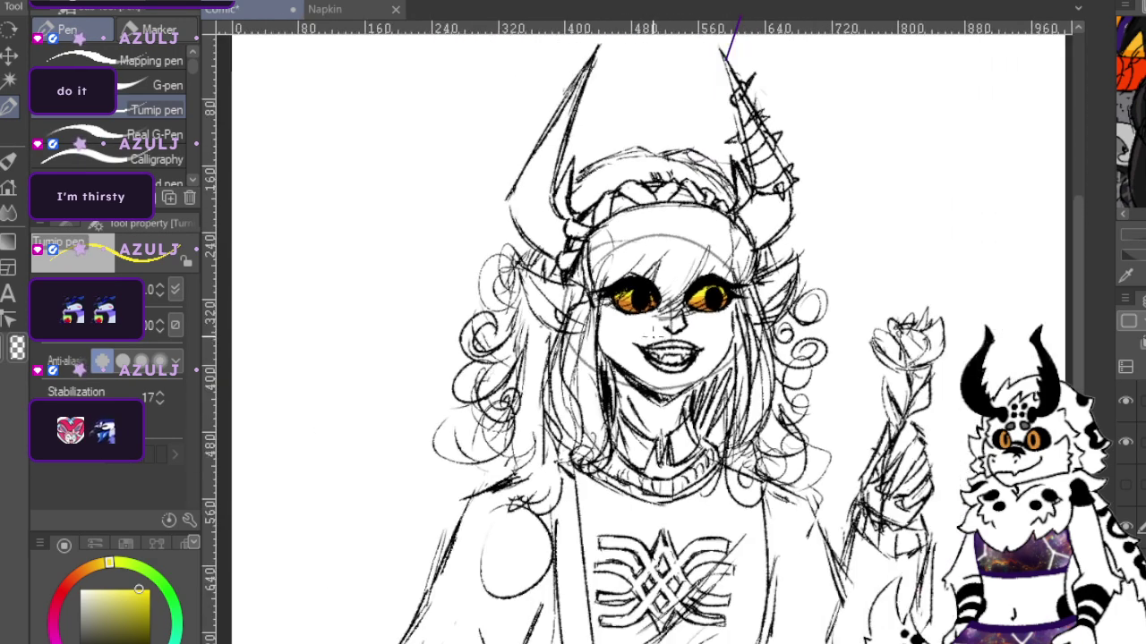
# Sample the green from the reference character's eyeshadow and paint both lips with it using the Turnip pen.
pyautogui.scroll(-2, 652, 334)
pyautogui.scroll(3, 315, 146)
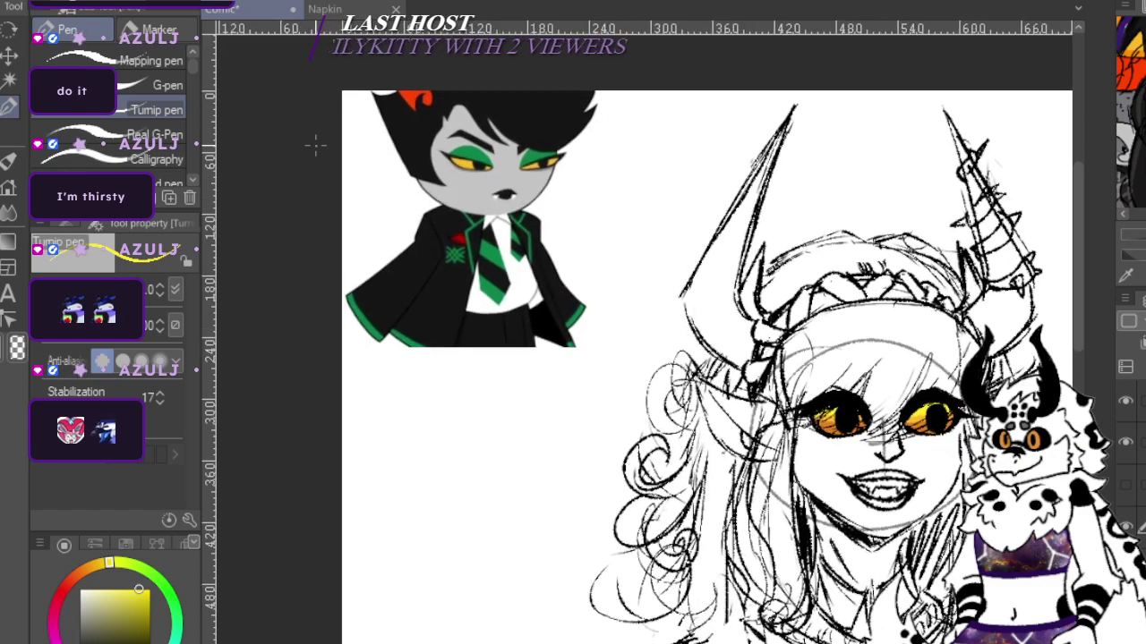
pyautogui.press('i')
pyautogui.click(481, 147)
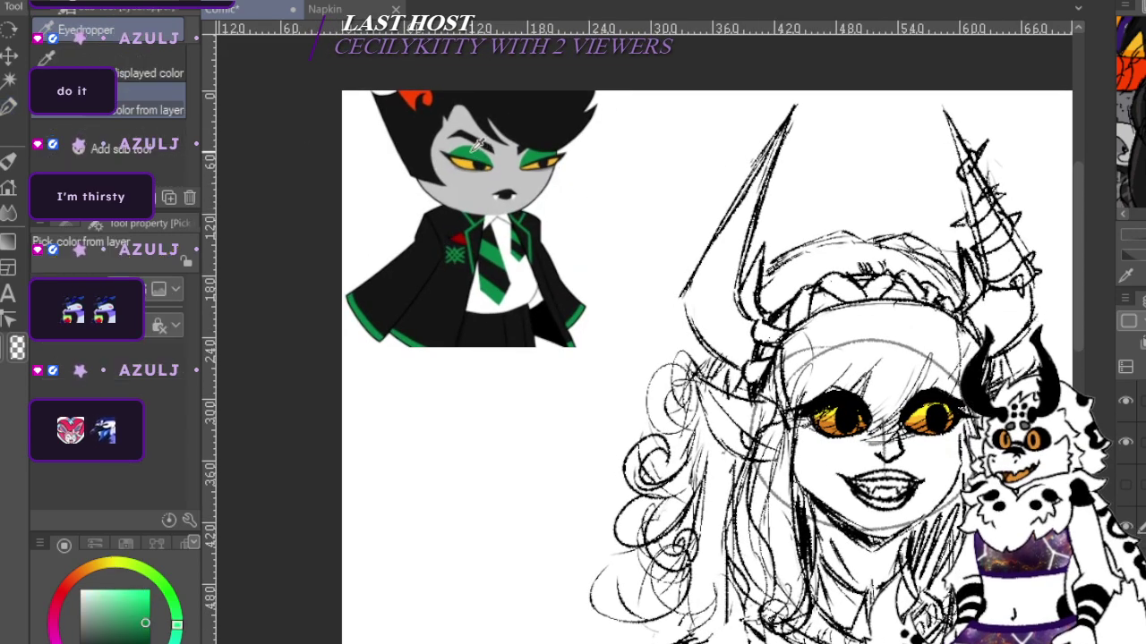
pyautogui.scroll(2, 1011, 548)
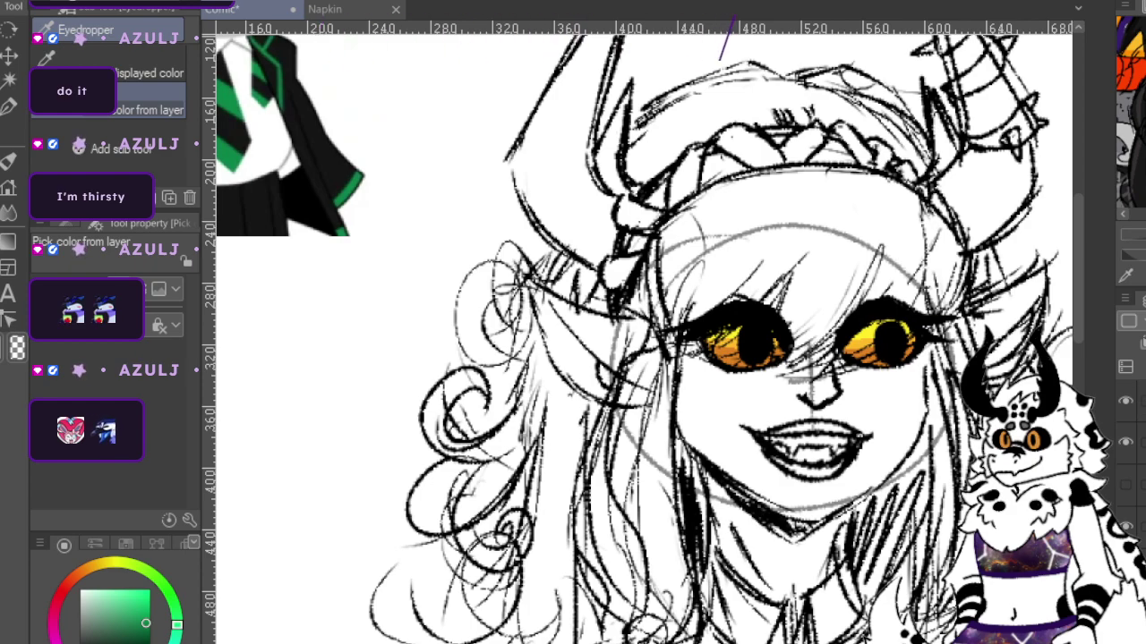
pyautogui.press('p')
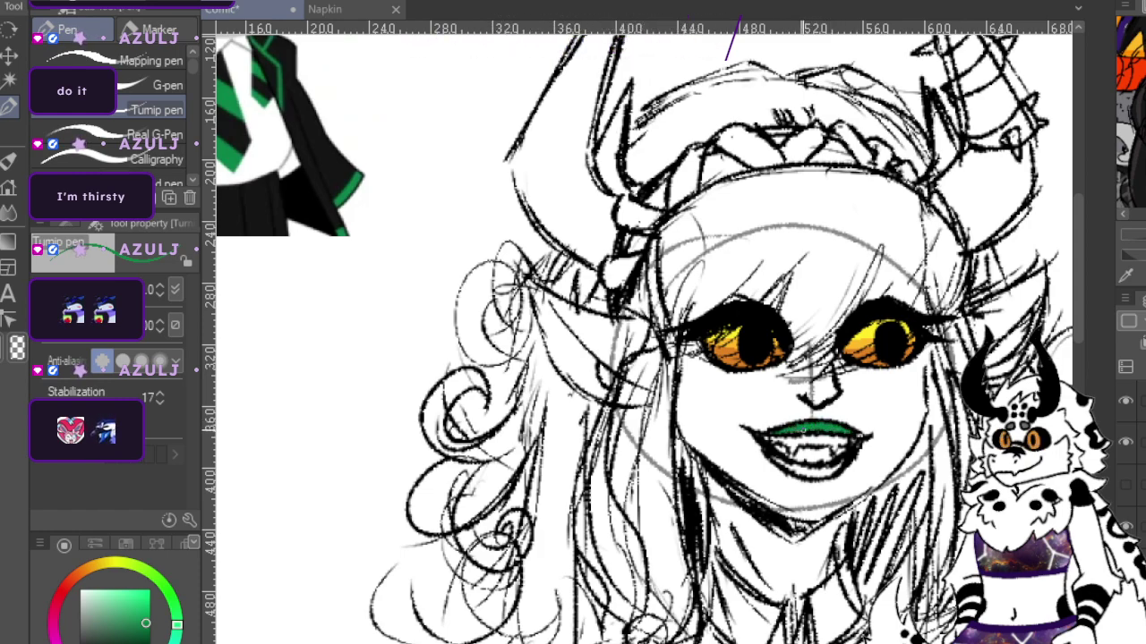
pyautogui.moveTo(770, 453); pyautogui.dragTo(824, 472)
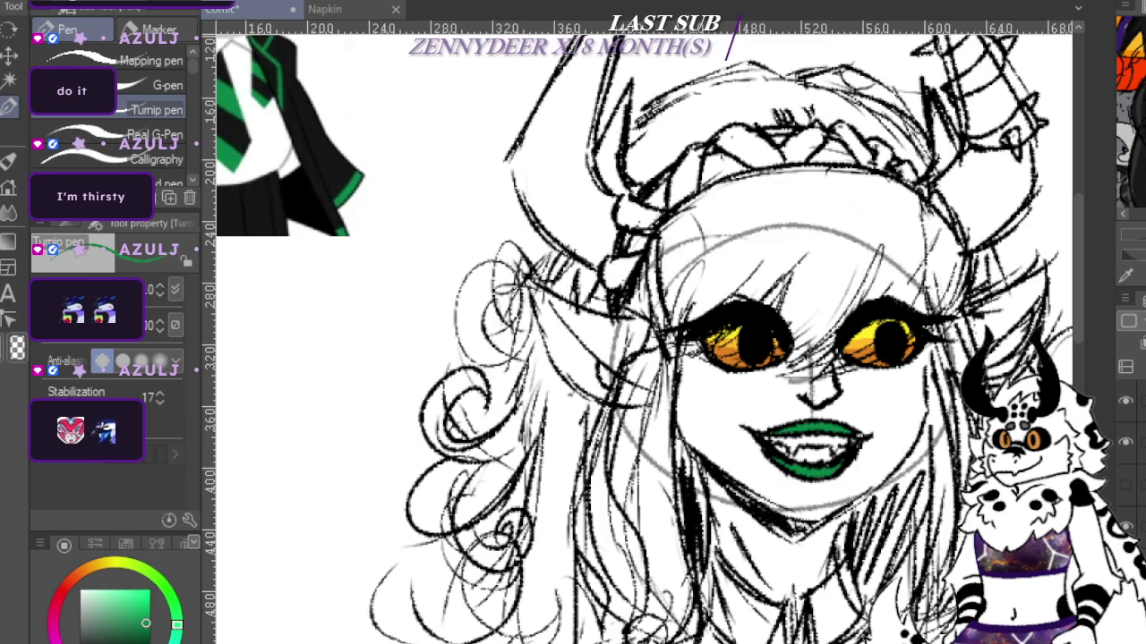
# Fill the canvas behind the sketch with light grey, and refill it with a slightly darker, greenish grey.
pyautogui.scroll(-3, 778, 495)
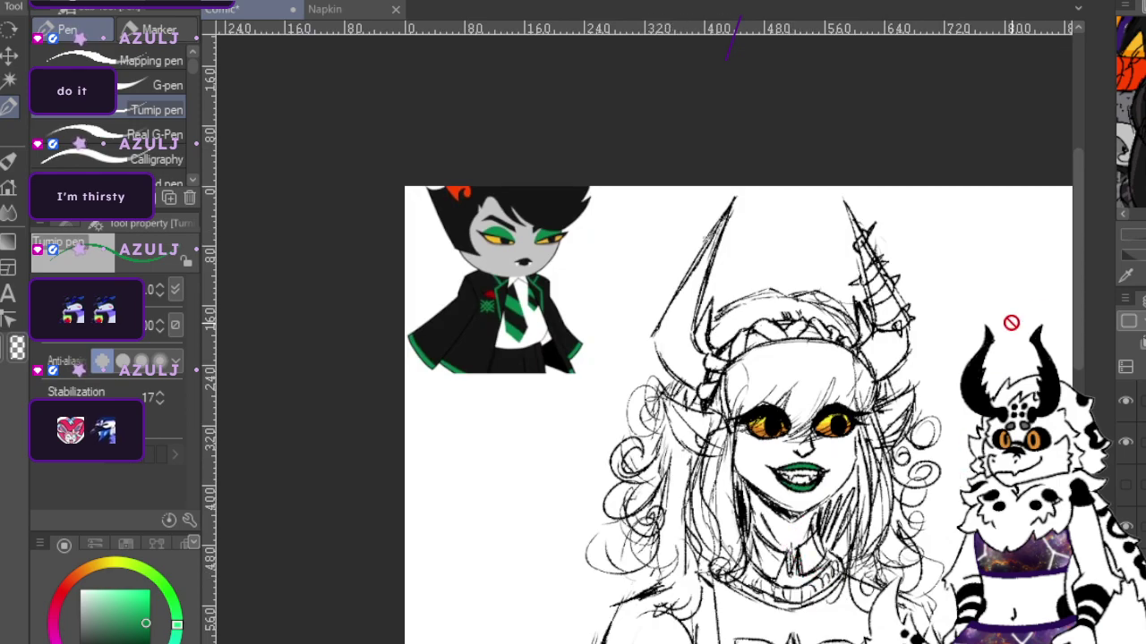
pyautogui.scroll(-5, 1074, 313)
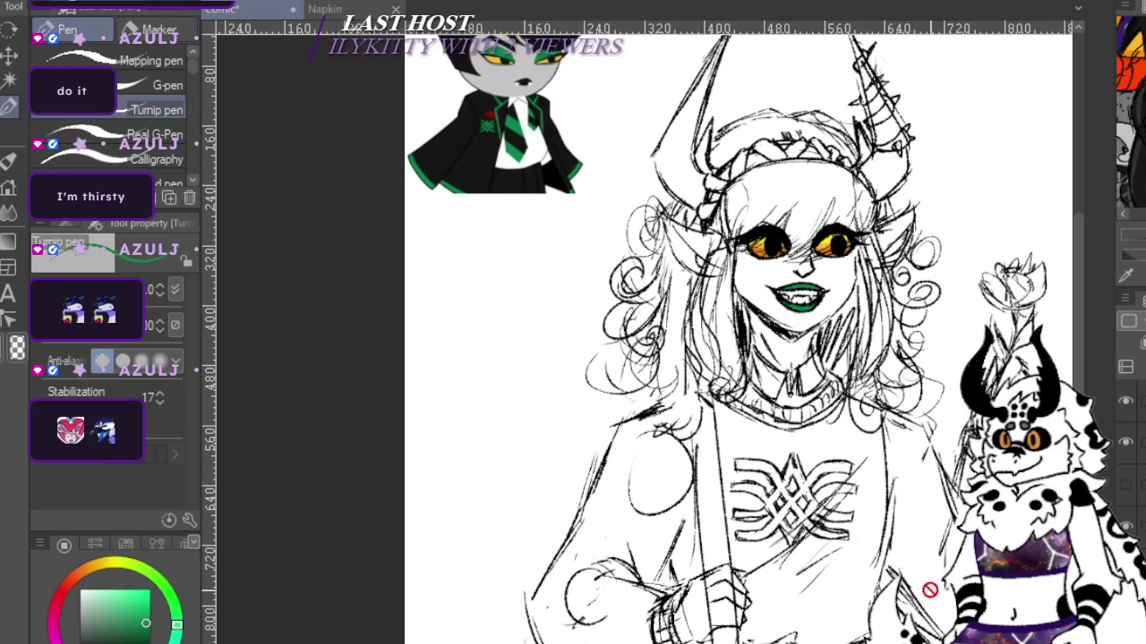
pyautogui.scroll(-4, 934, 581)
pyautogui.scroll(1, 898, 570)
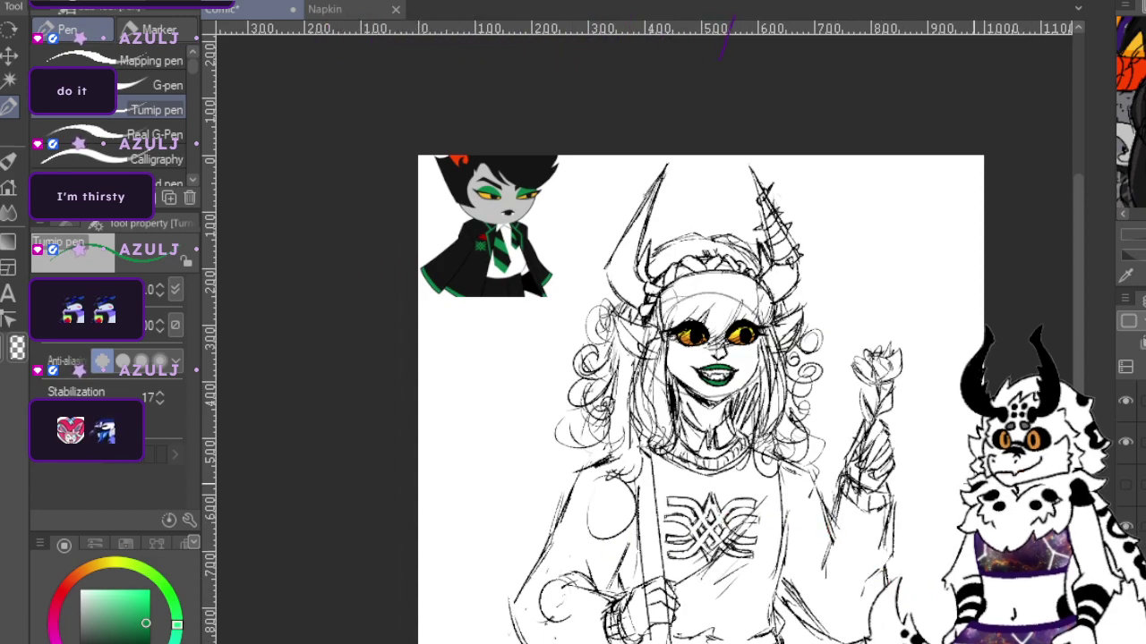
pyautogui.press('b')
pyautogui.press('e')
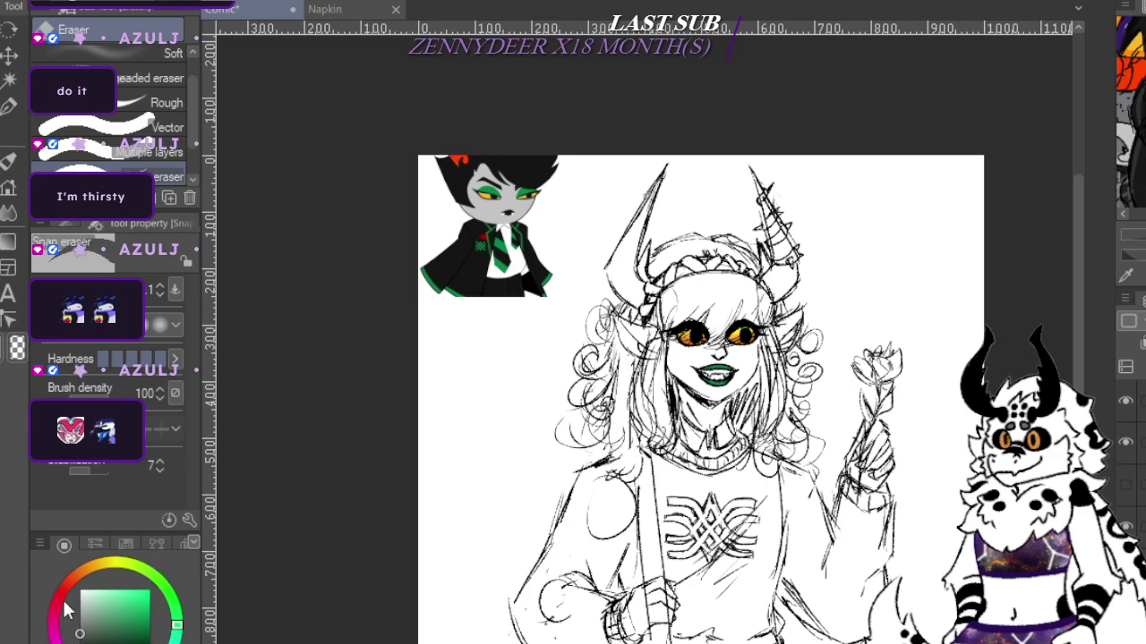
pyautogui.press('g')
pyautogui.click(551, 433)
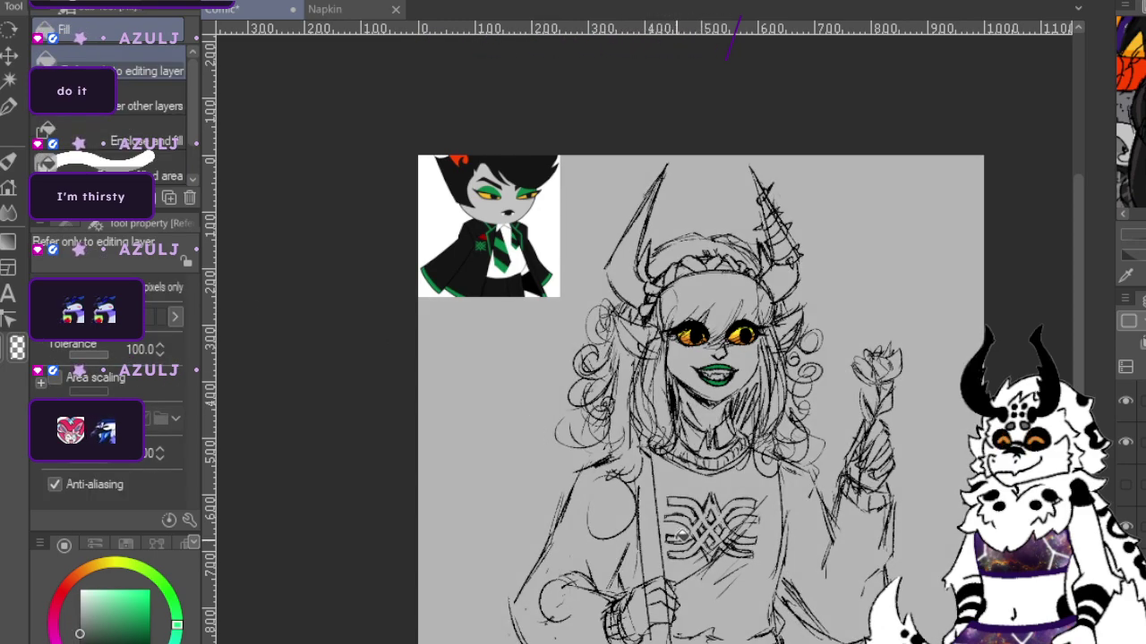
pyautogui.scroll(-1, 680, 535)
pyautogui.scroll(2, 679, 545)
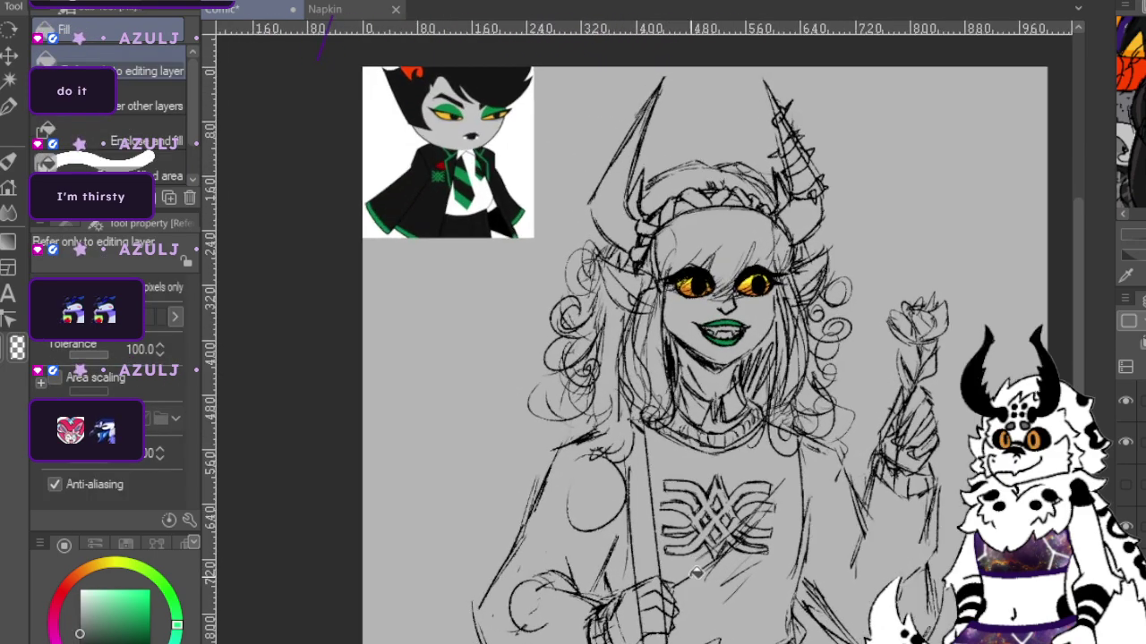
pyautogui.click(82, 638)
pyautogui.click(475, 521)
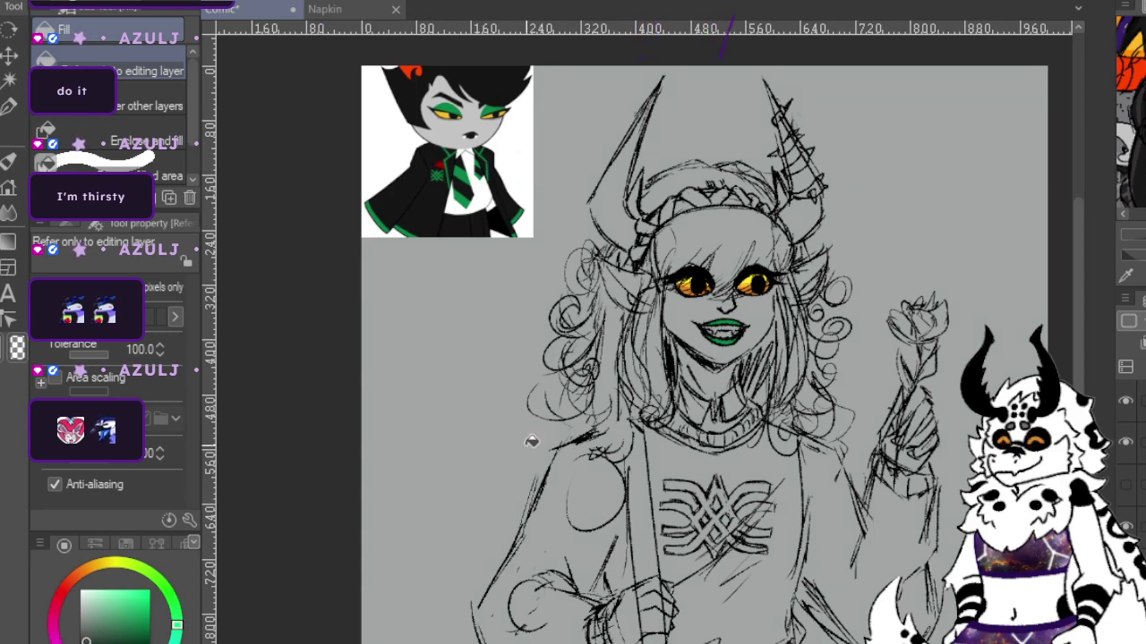
pyautogui.scroll(-1, 870, 488)
pyautogui.scroll(1, 884, 509)
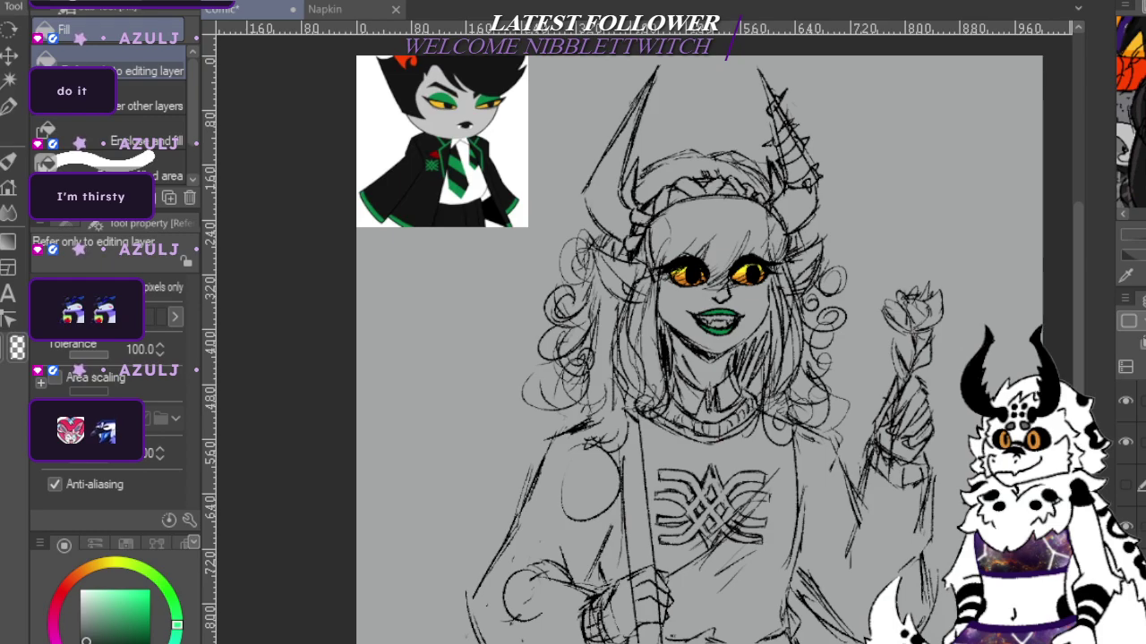
# Try a dark grey on the fringe with an enlarged Turnip pen, undo the stroke and choose a near-black instead.
pyautogui.scroll(2, 789, 252)
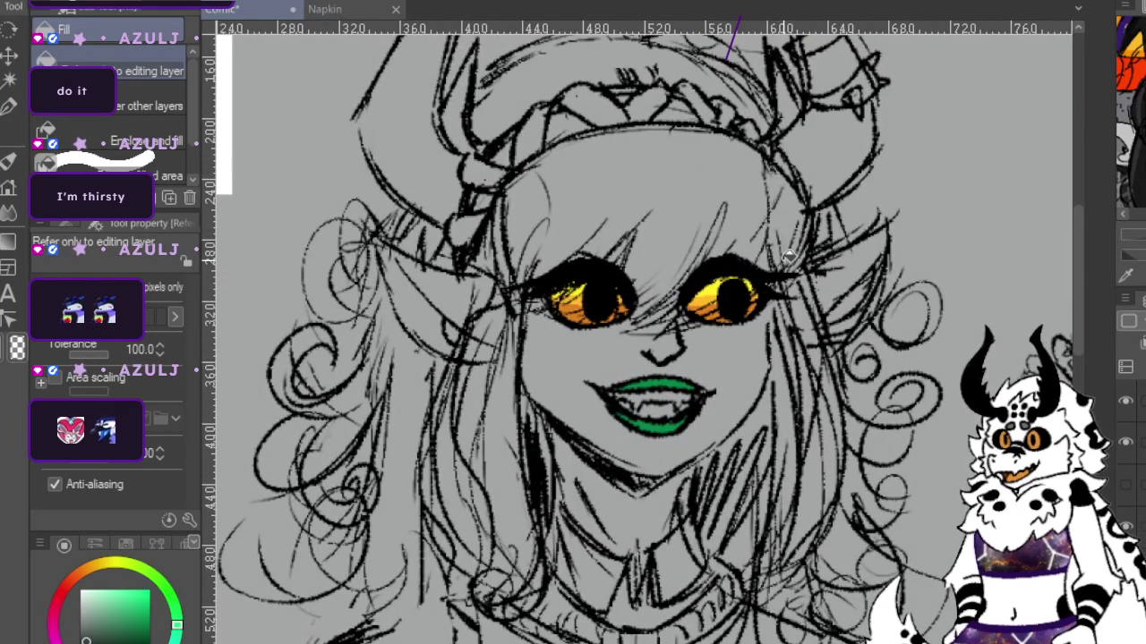
pyautogui.press('p')
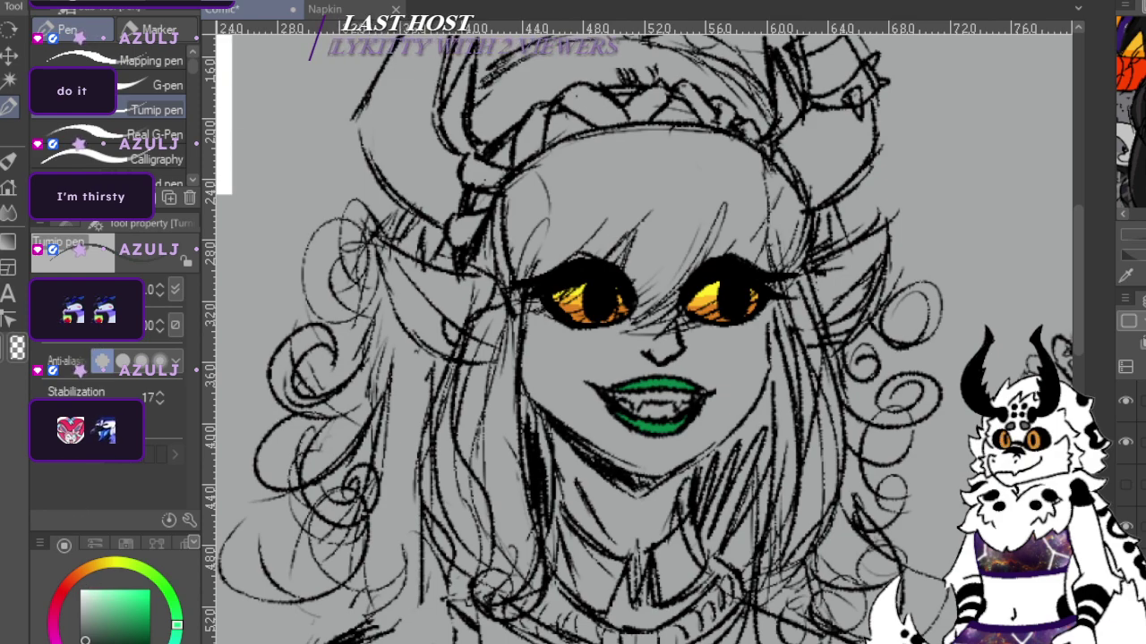
pyautogui.moveTo(694, 181)
pyautogui.mouseDown()
pyautogui.moveTo(591, 217)
pyautogui.moveTo(614, 174)
pyautogui.moveTo(569, 169)
pyautogui.mouseUp()
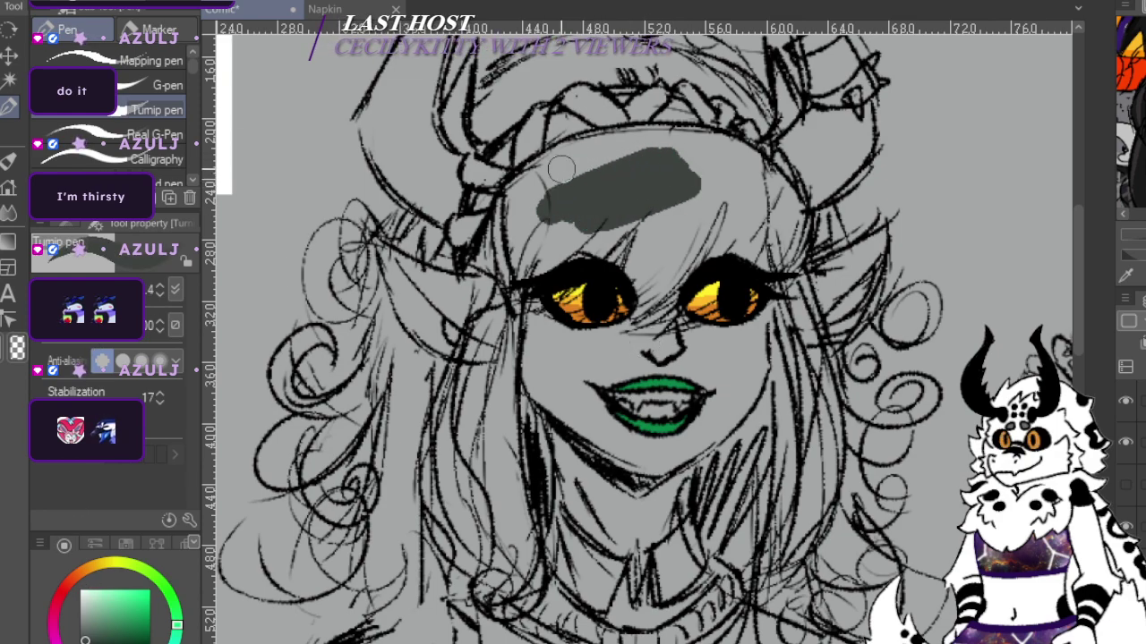
pyautogui.hotkey('ctrl', 'z')
pyautogui.click(87, 642)
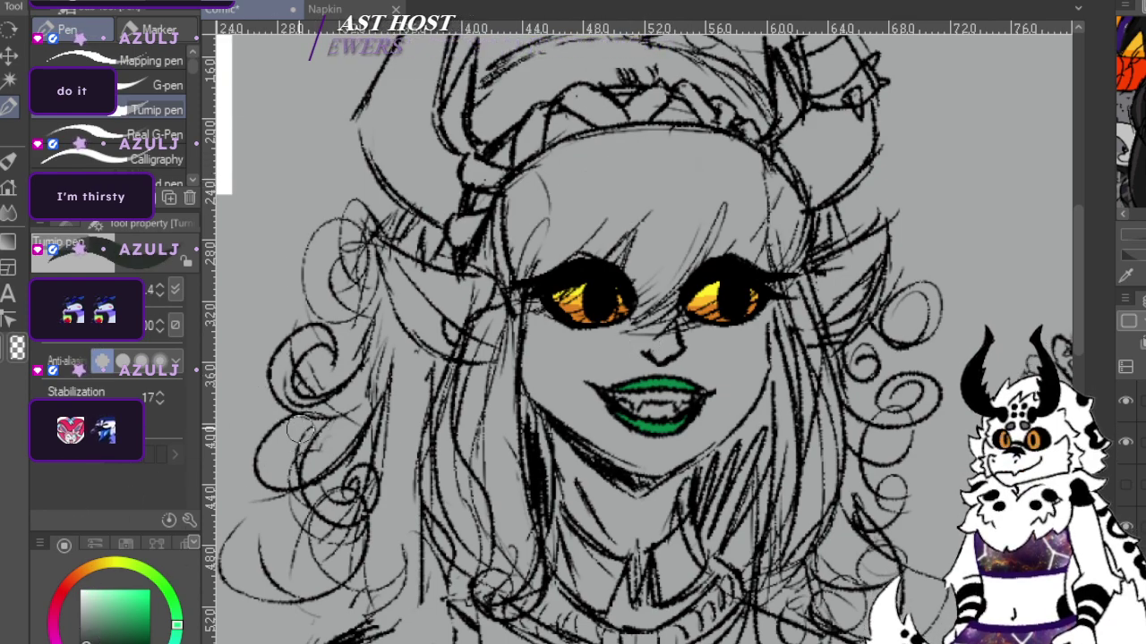
pyautogui.moveTo(610, 226)
pyautogui.mouseDown()
pyautogui.moveTo(592, 200)
pyautogui.moveTo(652, 164)
pyautogui.moveTo(556, 168)
pyautogui.moveTo(608, 145)
pyautogui.moveTo(601, 138)
pyautogui.moveTo(569, 147)
pyautogui.moveTo(603, 160)
pyautogui.moveTo(592, 148)
pyautogui.moveTo(568, 156)
pyautogui.moveTo(517, 204)
pyautogui.mouseUp()
pyautogui.hotkey('ctrl', 'z')
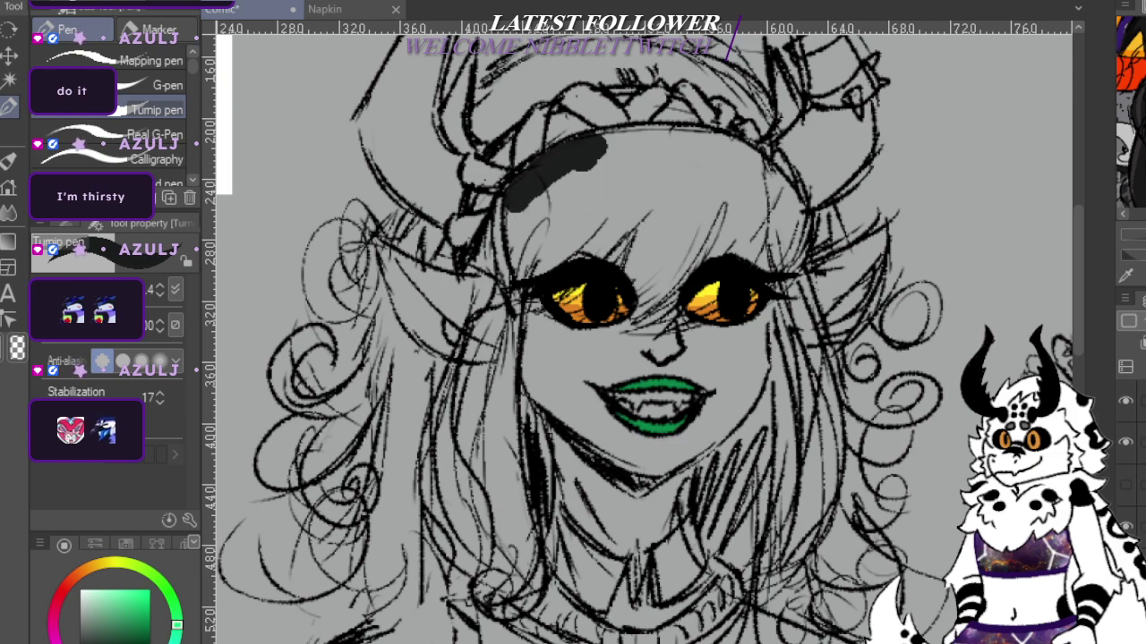
pyautogui.moveTo(572, 222)
pyautogui.mouseDown()
pyautogui.moveTo(537, 192)
pyautogui.moveTo(627, 170)
pyautogui.moveTo(558, 205)
pyautogui.moveTo(578, 227)
pyautogui.mouseUp()
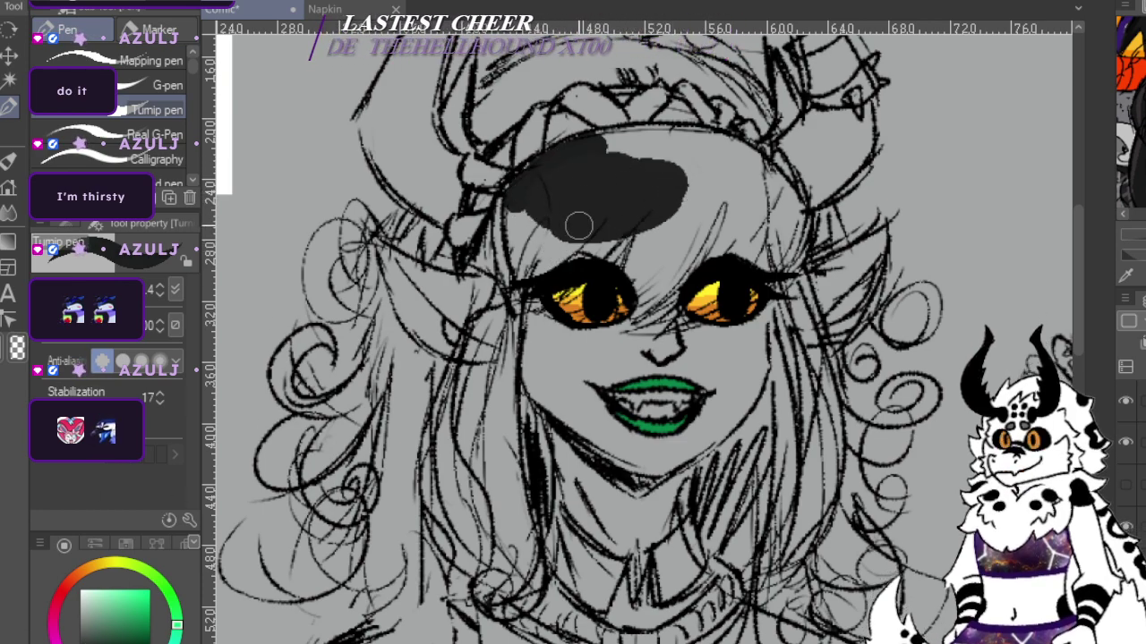
pyautogui.hotkey('ctrl', 'z')
pyautogui.hotkey('ctrl', 'z')
pyautogui.hotkey('ctrl', 'z')
pyautogui.hotkey('ctrl', 'z')
pyautogui.hotkey('ctrl', 'z')
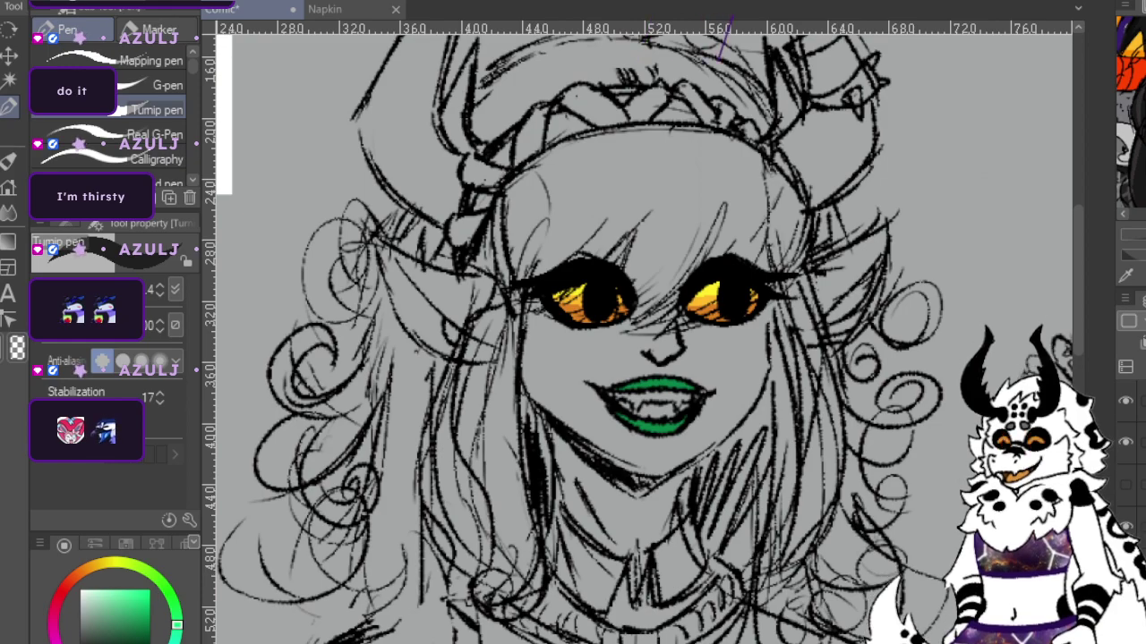
# Paint the fringe above one eye and the hair lock beside the face in near-black with the Turnip pen.
pyautogui.scroll(-2, 859, 505)
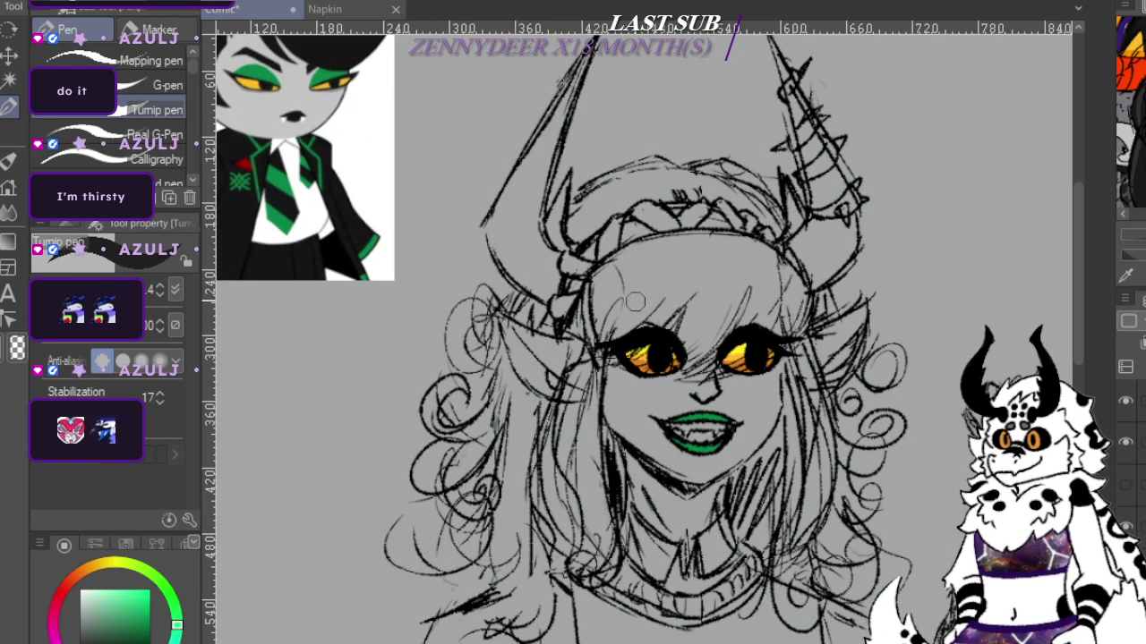
pyautogui.moveTo(634, 302)
pyautogui.mouseDown()
pyautogui.moveTo(615, 339)
pyautogui.moveTo(692, 295)
pyautogui.moveTo(677, 334)
pyautogui.moveTo(712, 333)
pyautogui.moveTo(695, 353)
pyautogui.moveTo(725, 255)
pyautogui.moveTo(620, 318)
pyautogui.moveTo(651, 319)
pyautogui.moveTo(692, 289)
pyautogui.mouseUp()
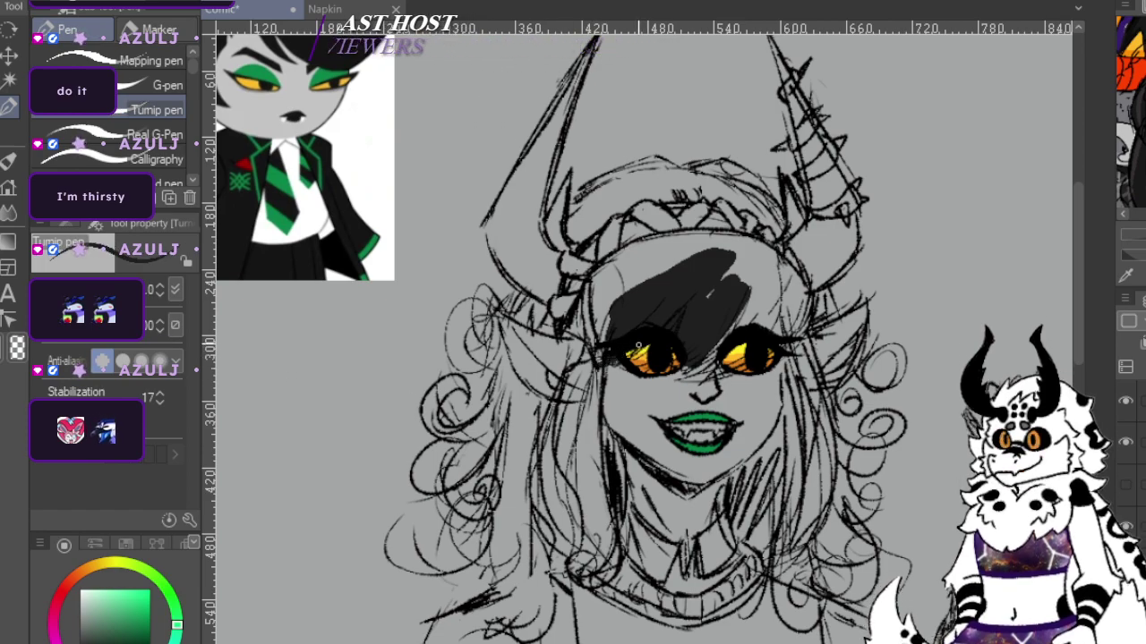
pyautogui.moveTo(577, 384)
pyautogui.mouseDown()
pyautogui.moveTo(587, 350)
pyautogui.moveTo(566, 426)
pyautogui.moveTo(570, 371)
pyautogui.moveTo(574, 464)
pyautogui.mouseUp()
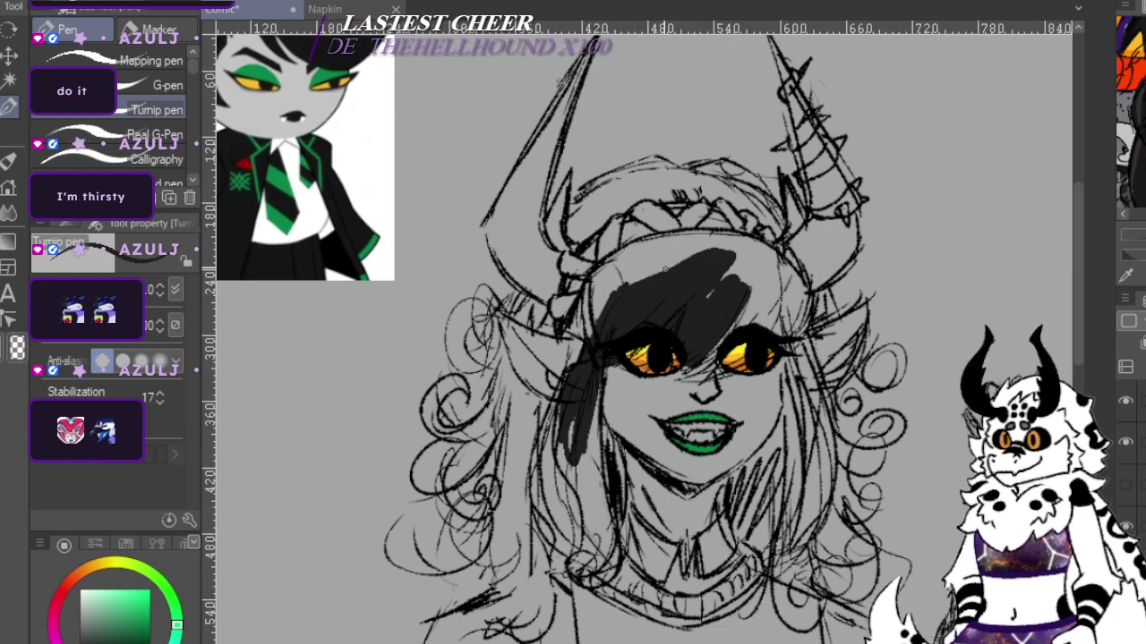
pyautogui.moveTo(606, 284); pyautogui.dragTo(644, 248)
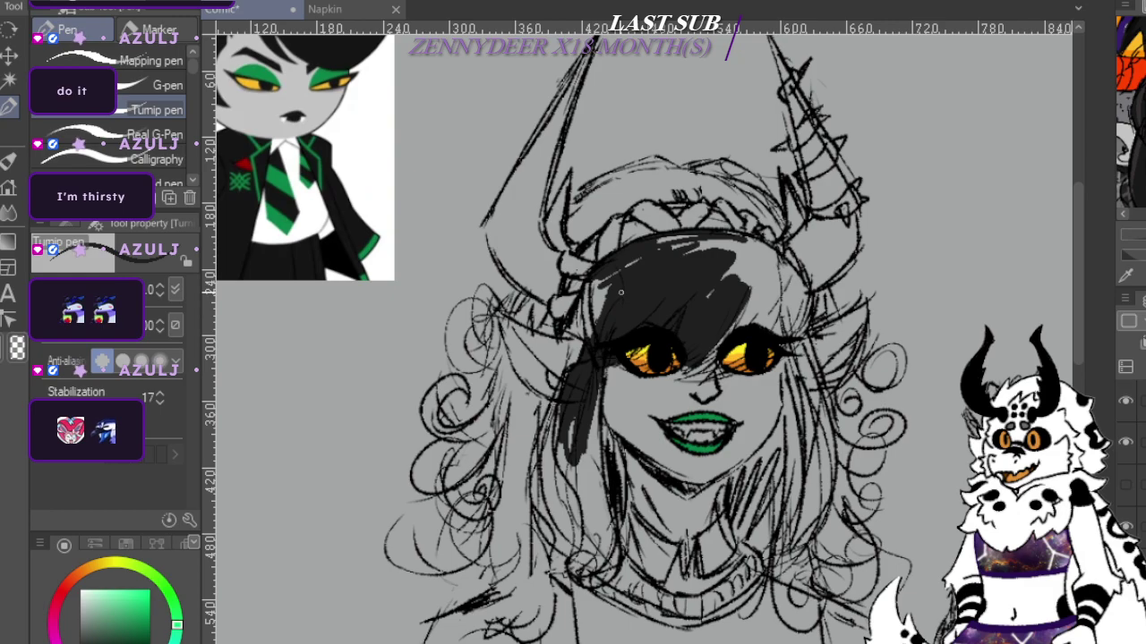
# Examine the whole character on the grey background beside the reference image.
pyautogui.scroll(-3, 806, 372)
pyautogui.scroll(-3, 855, 413)
pyautogui.scroll(2, 971, 600)
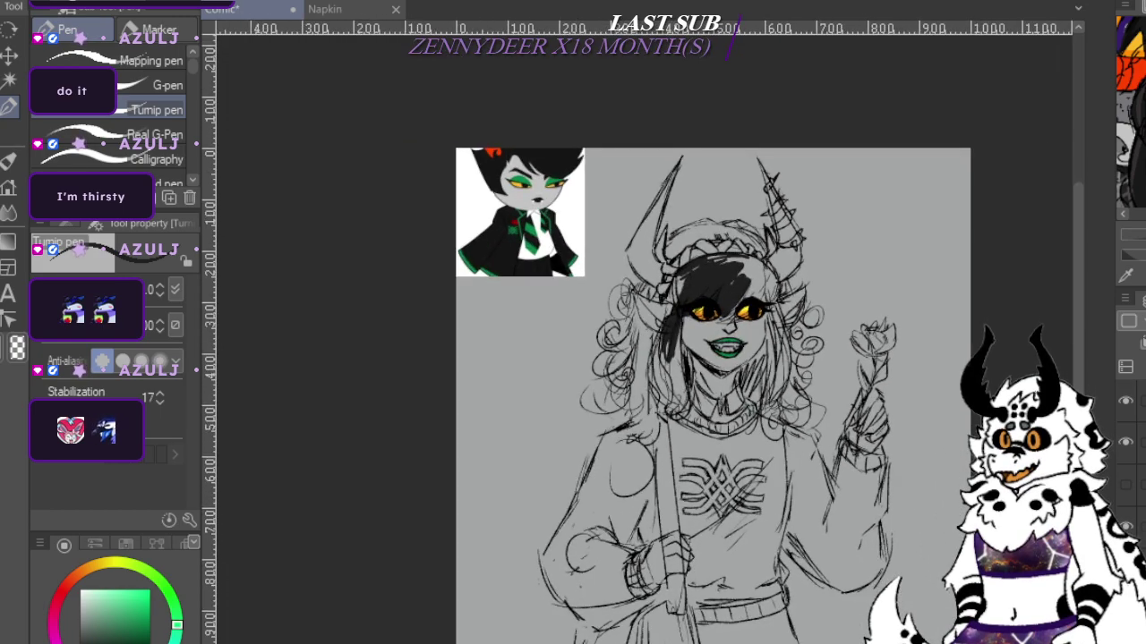
pyautogui.scroll(-3, 855, 411)
pyautogui.scroll(2, 855, 412)
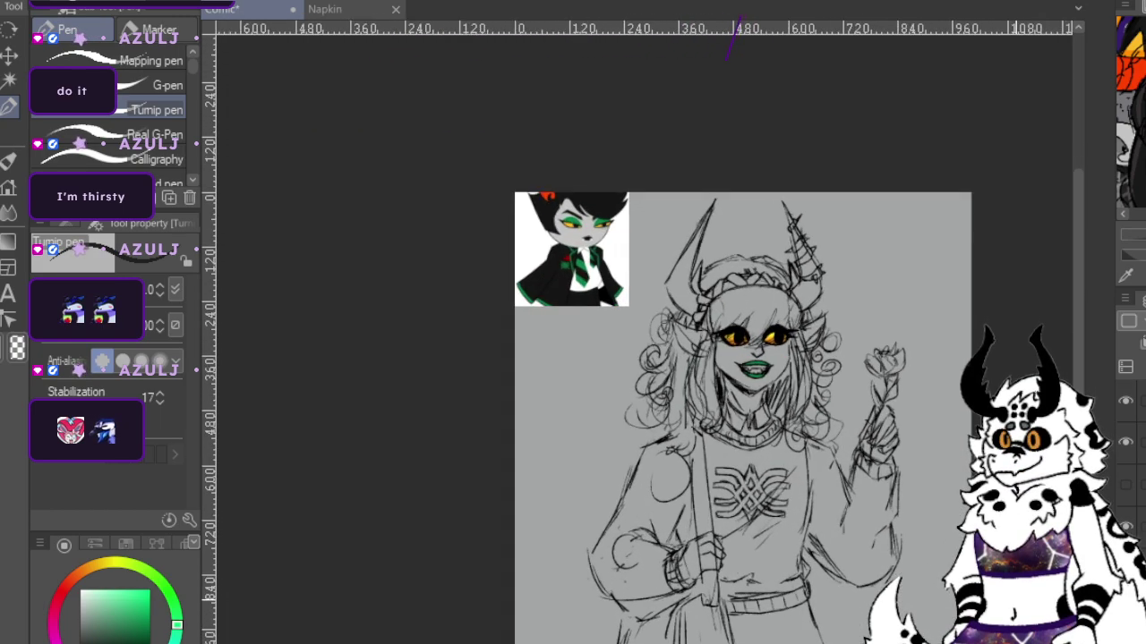
pyautogui.scroll(1, 855, 412)
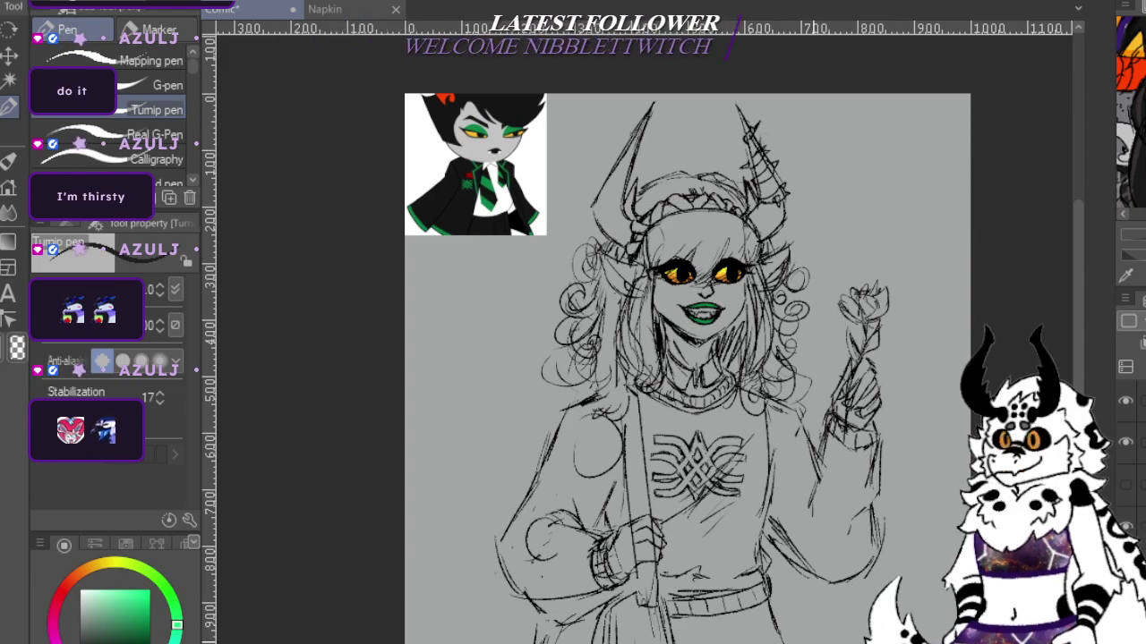
pyautogui.hscroll(1, 687, 367)
pyautogui.moveTo(1078, 380); pyautogui.dragTo(1079, 395)
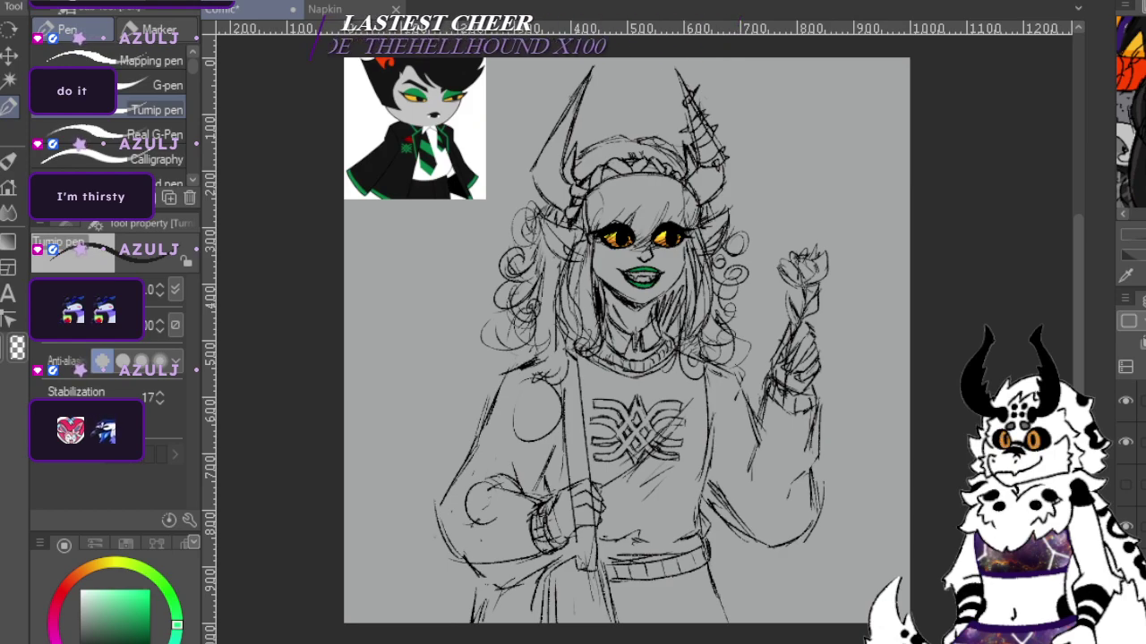
# Fill the rest of the fringe across the forehead in near-black with the Turnip pen, up to the headband.
pyautogui.scroll(-1, 724, 364)
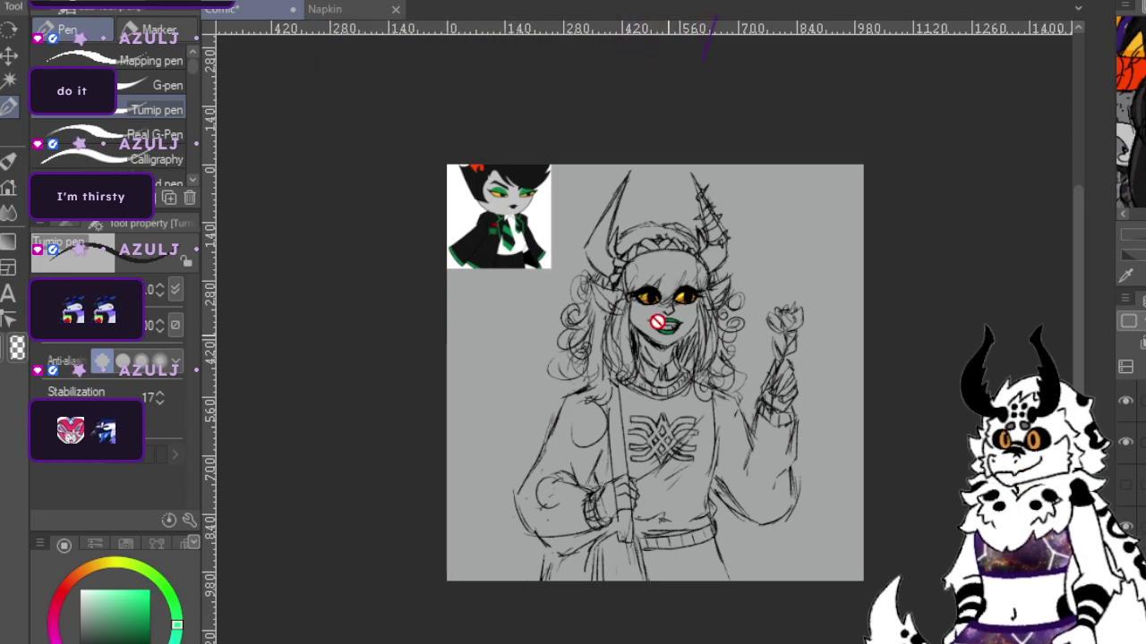
pyautogui.scroll(4, 659, 325)
pyautogui.hotkey('ctrl', 'z')
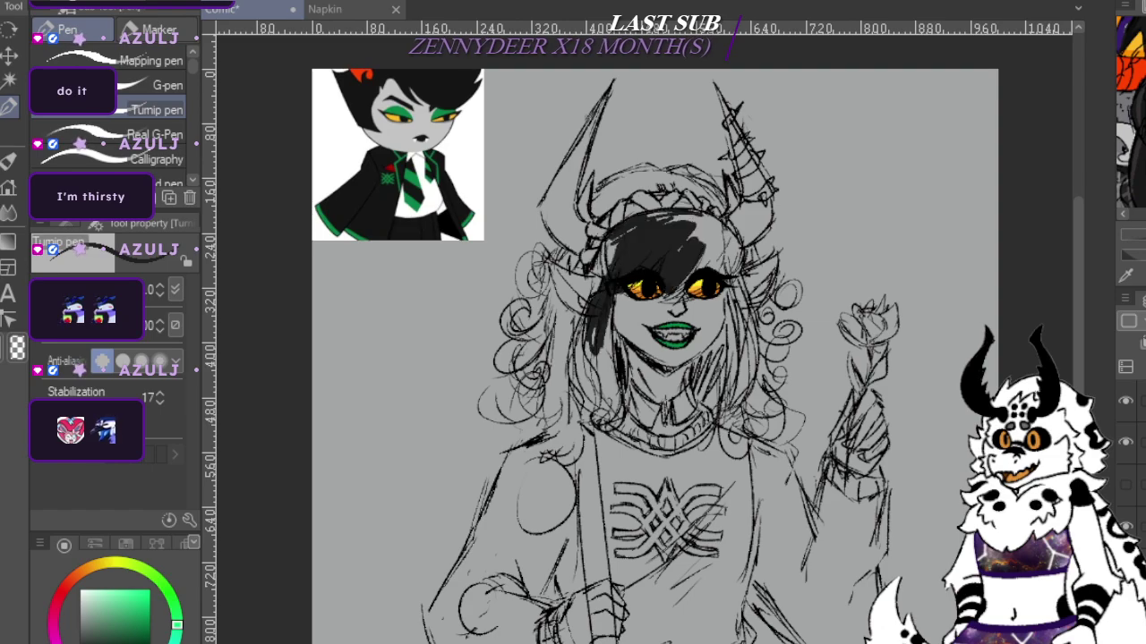
pyautogui.scroll(2, 714, 253)
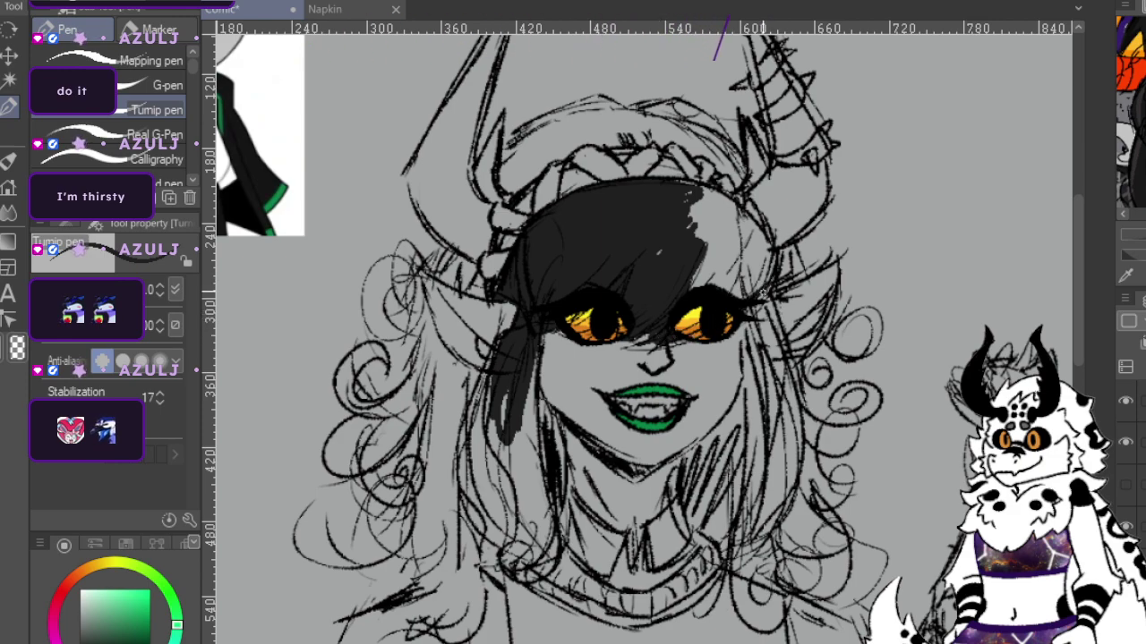
pyautogui.moveTo(770, 269)
pyautogui.mouseDown()
pyautogui.moveTo(721, 302)
pyautogui.moveTo(757, 253)
pyautogui.mouseUp()
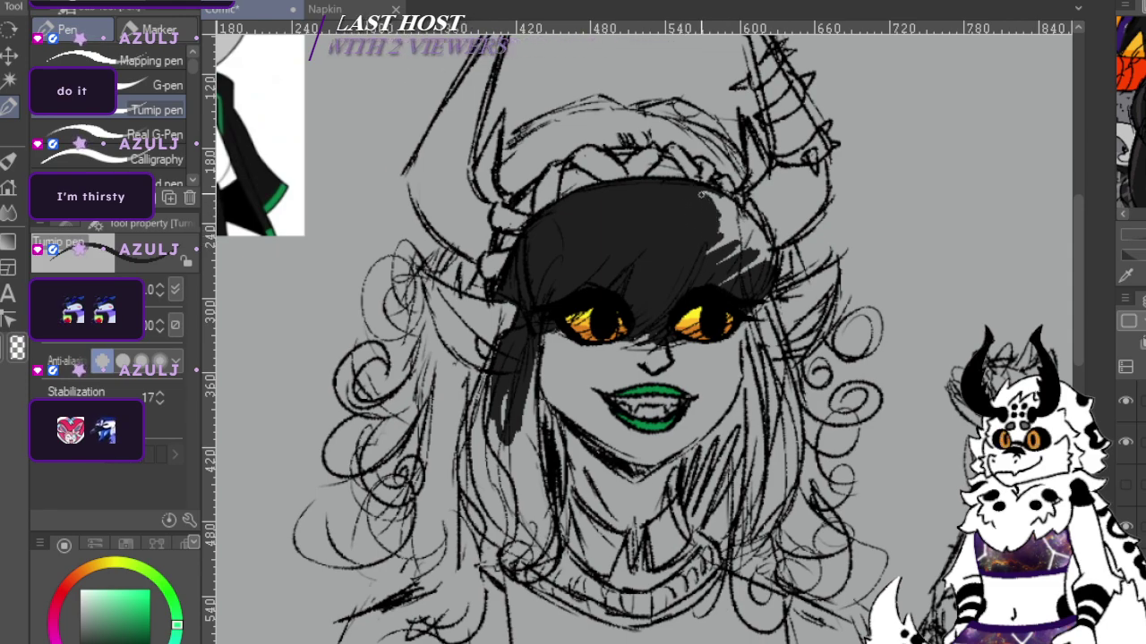
pyautogui.moveTo(770, 258)
pyautogui.mouseDown()
pyautogui.moveTo(727, 222)
pyautogui.moveTo(714, 239)
pyautogui.mouseUp()
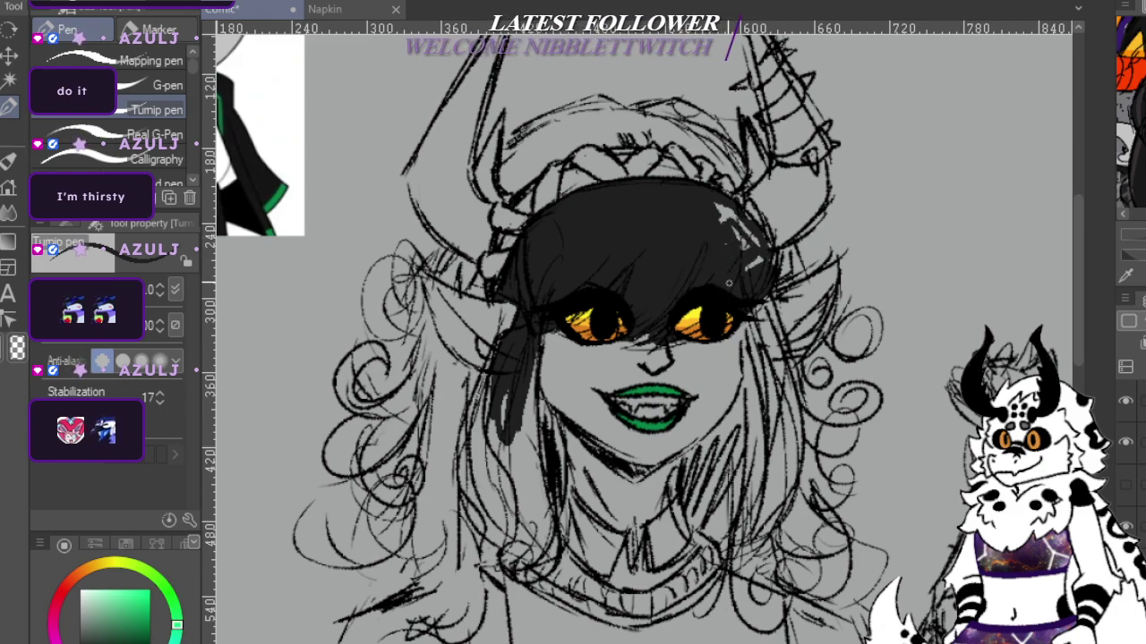
pyautogui.moveTo(769, 267)
pyautogui.mouseDown()
pyautogui.moveTo(721, 211)
pyautogui.moveTo(735, 228)
pyautogui.mouseUp()
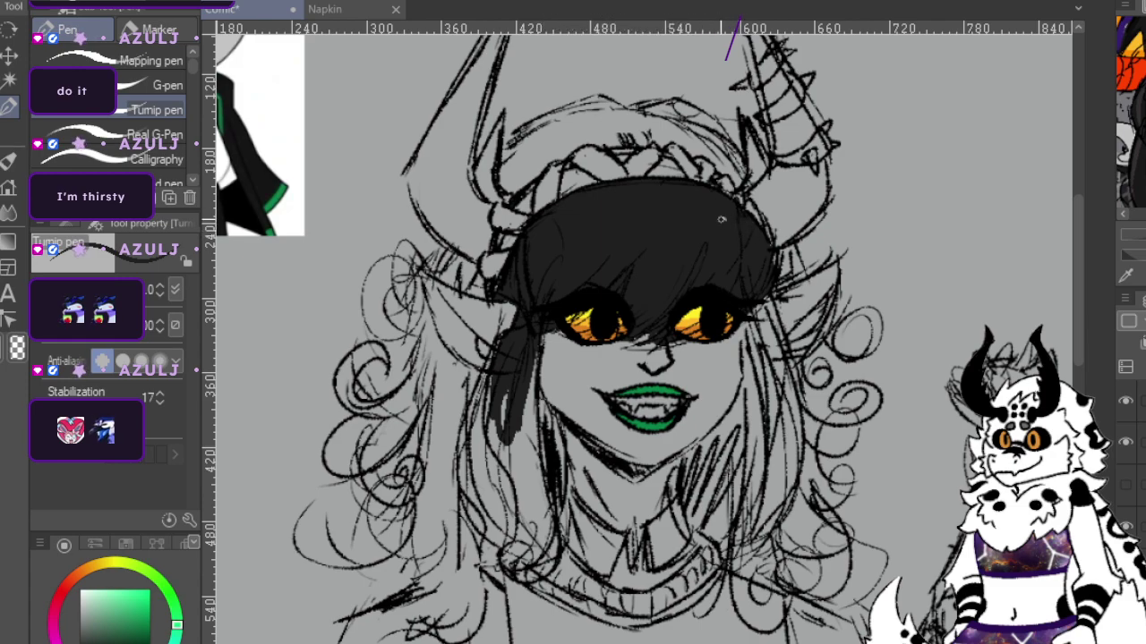
# Paint the large curl below the ear on the side away from the flower in near-black.
pyautogui.moveTo(358, 356)
pyautogui.mouseDown()
pyautogui.moveTo(368, 401)
pyautogui.moveTo(400, 401)
pyautogui.mouseUp()
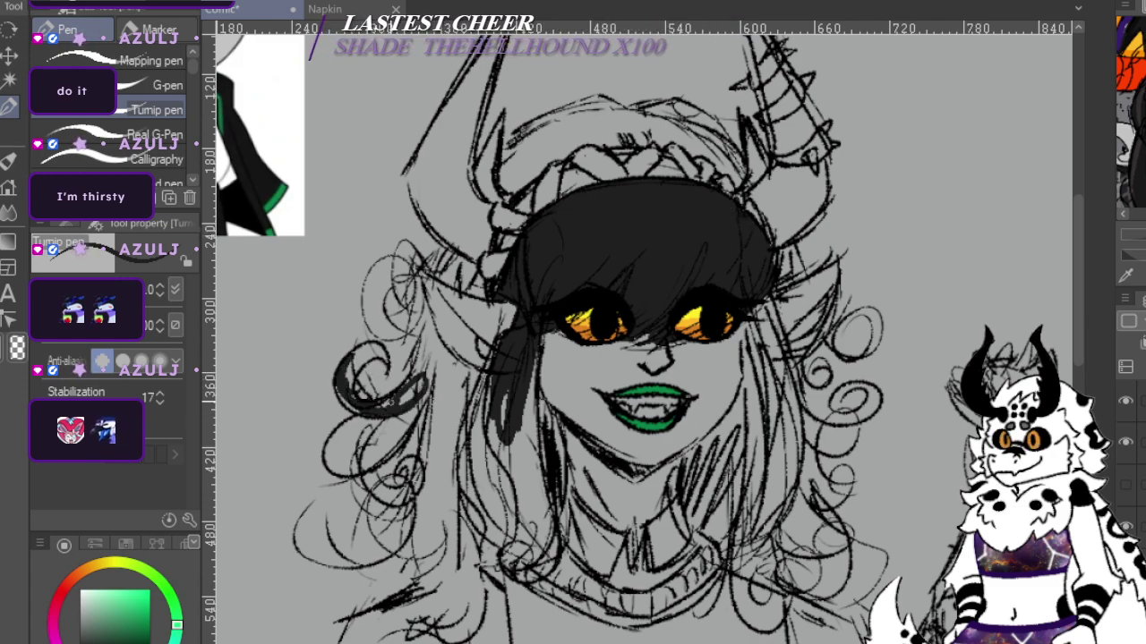
pyautogui.moveTo(345, 375); pyautogui.dragTo(356, 362)
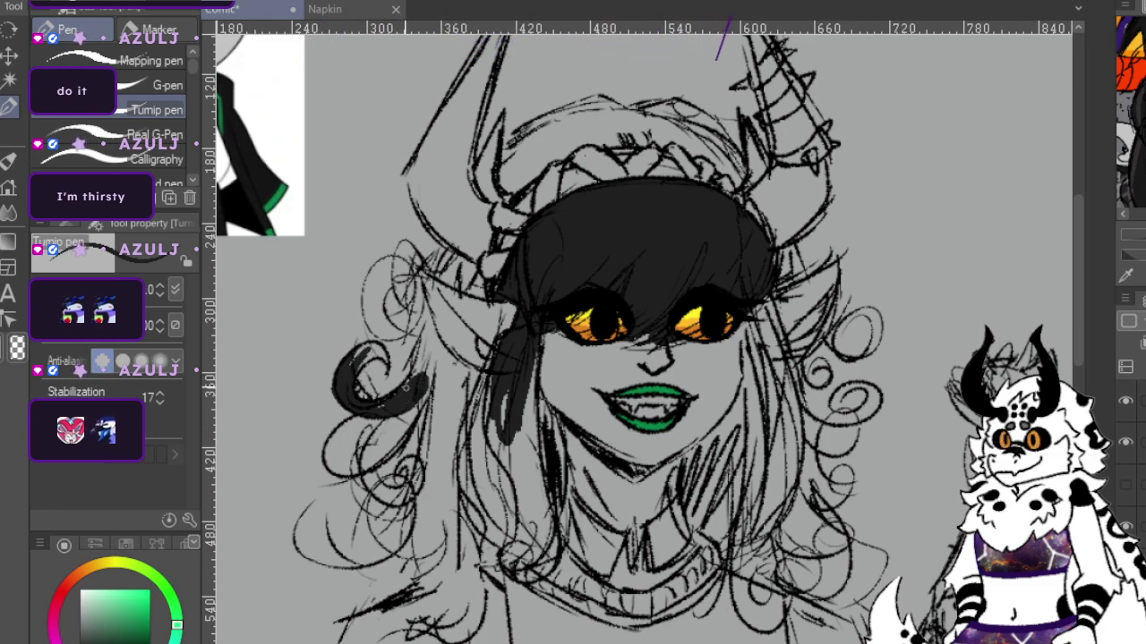
pyautogui.moveTo(362, 348); pyautogui.dragTo(340, 376)
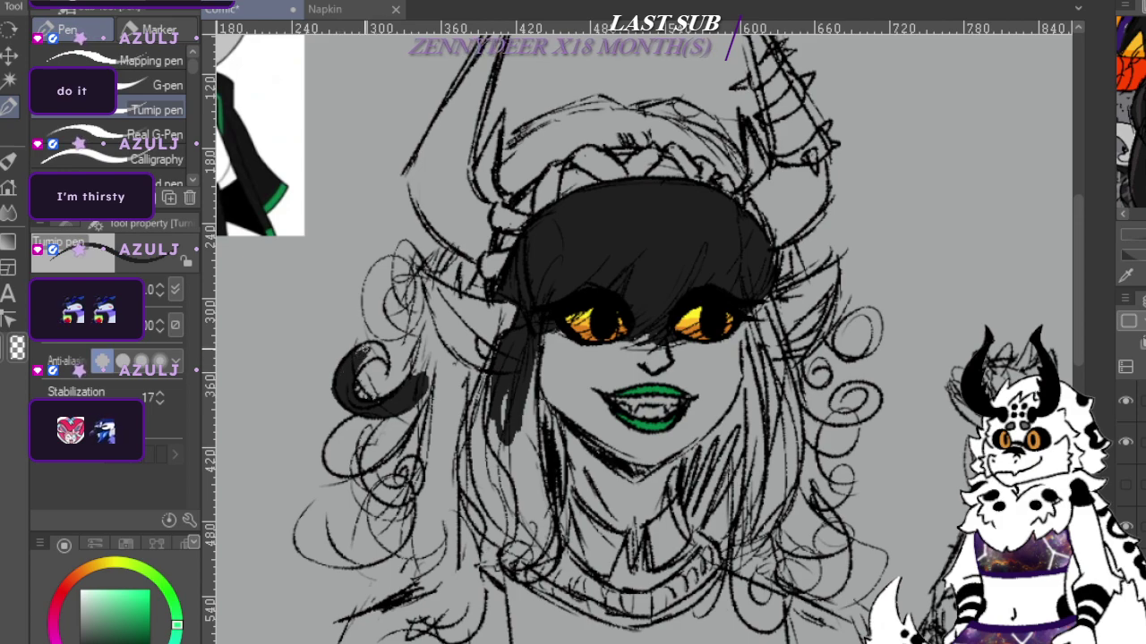
pyautogui.moveTo(428, 326)
pyautogui.mouseDown()
pyautogui.moveTo(408, 376)
pyautogui.moveTo(367, 383)
pyautogui.mouseUp()
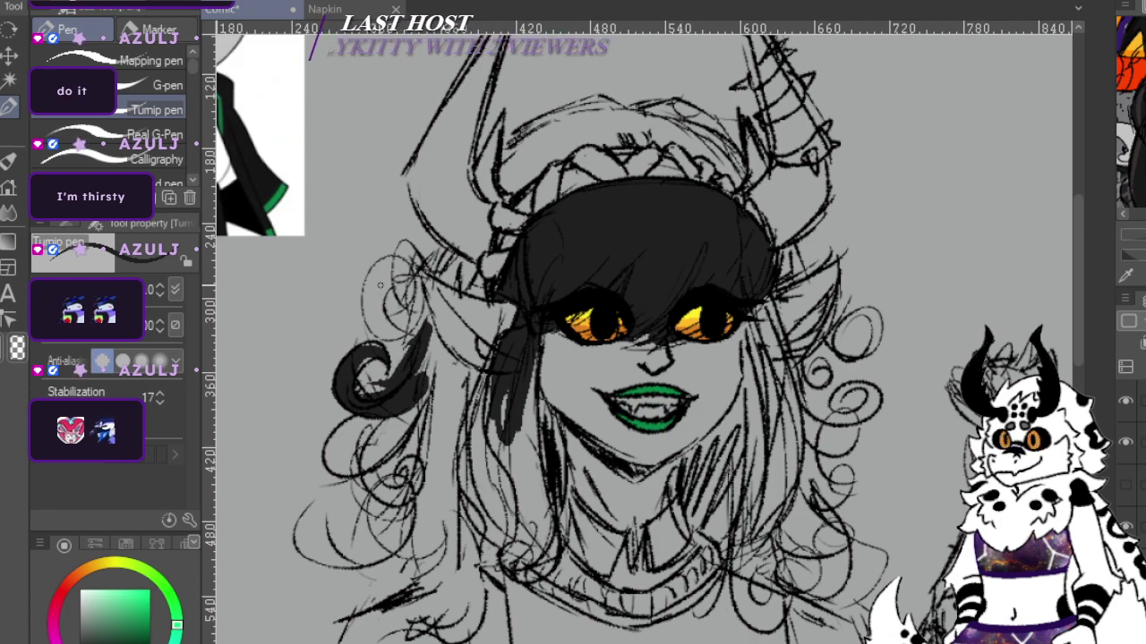
pyautogui.moveTo(369, 347); pyautogui.dragTo(437, 299)
pyautogui.hotkey('ctrl', 'z')
pyautogui.hotkey('ctrl', 'z')
pyautogui.hotkey('ctrl', 'z')
pyautogui.hotkey('ctrl', 'z')
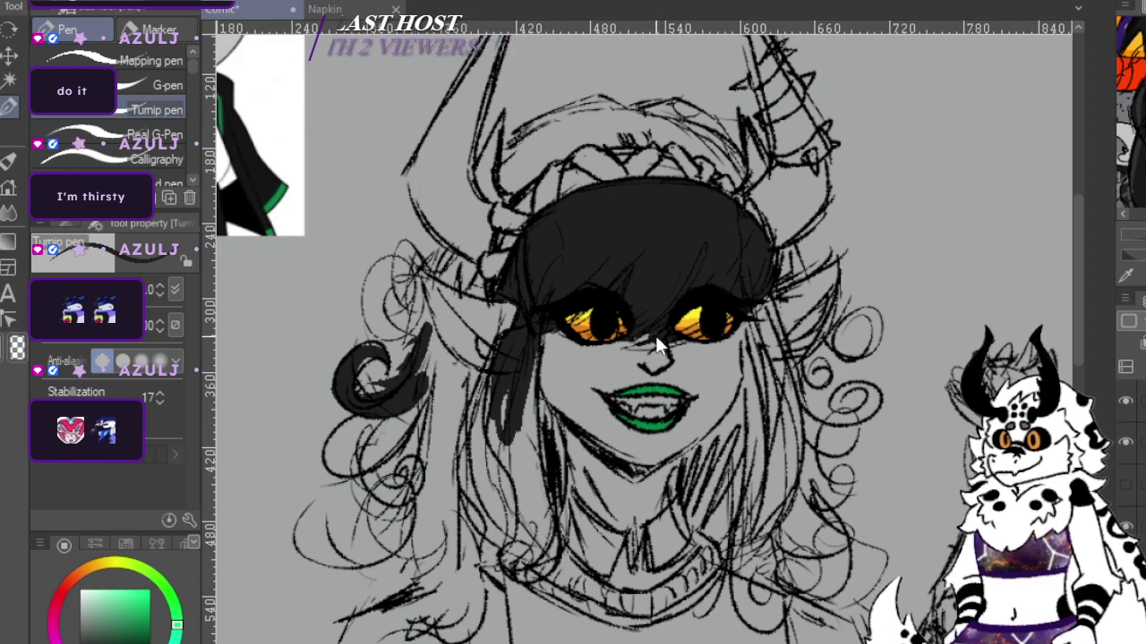
pyautogui.hotkey('ctrl', 'z')
pyautogui.hotkey('ctrl', 'z')
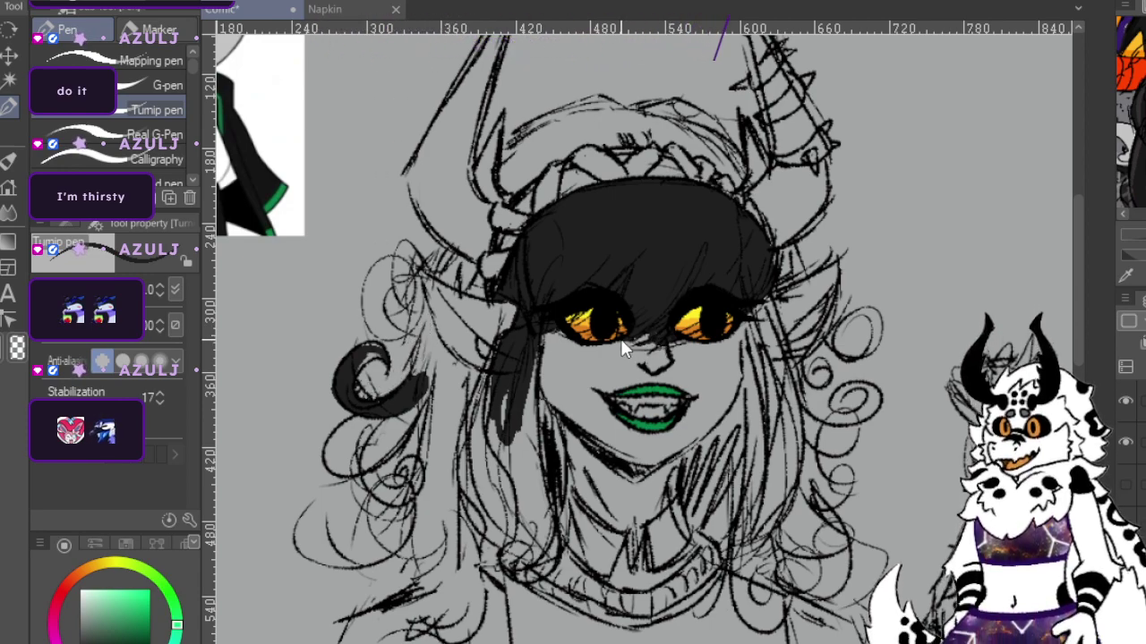
pyautogui.hotkey('ctrl', 'z')
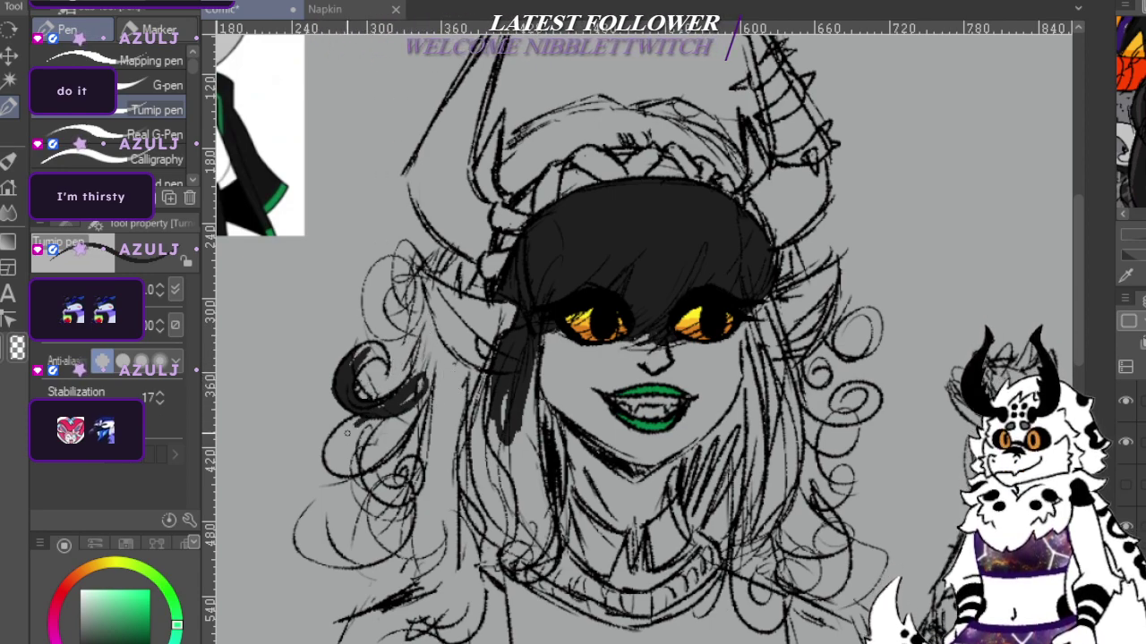
# Paint the next curl down, then fill the hair around the ear and beside the cheek with an enlarged Turnip pen.
pyautogui.moveTo(345, 426)
pyautogui.mouseDown()
pyautogui.moveTo(430, 384)
pyautogui.moveTo(391, 434)
pyautogui.moveTo(346, 458)
pyautogui.moveTo(393, 433)
pyautogui.moveTo(399, 424)
pyautogui.moveTo(344, 451)
pyautogui.moveTo(341, 434)
pyautogui.moveTo(377, 458)
pyautogui.moveTo(414, 469)
pyautogui.mouseUp()
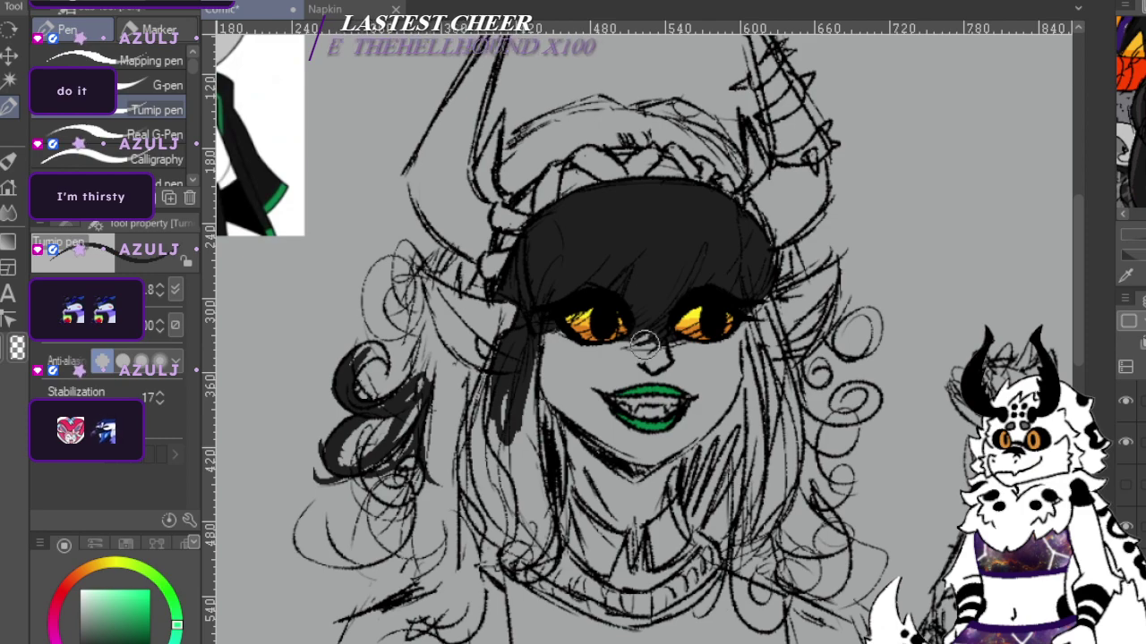
pyautogui.moveTo(425, 403)
pyautogui.mouseDown()
pyautogui.moveTo(439, 528)
pyautogui.moveTo(440, 403)
pyautogui.moveTo(448, 477)
pyautogui.mouseUp()
pyautogui.moveTo(450, 383); pyautogui.dragTo(465, 407)
pyautogui.moveTo(524, 385)
pyautogui.mouseDown()
pyautogui.moveTo(511, 328)
pyautogui.moveTo(477, 308)
pyautogui.moveTo(451, 373)
pyautogui.moveTo(445, 312)
pyautogui.moveTo(435, 399)
pyautogui.moveTo(463, 322)
pyautogui.mouseUp()
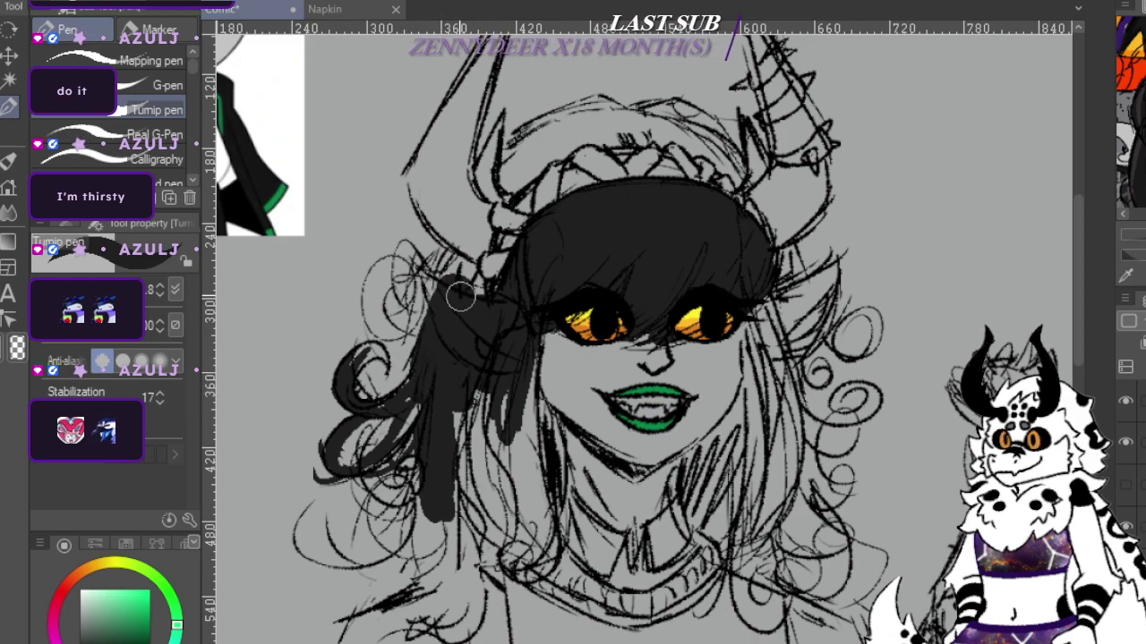
pyautogui.moveTo(470, 289)
pyautogui.mouseDown()
pyautogui.moveTo(457, 264)
pyautogui.moveTo(448, 277)
pyautogui.mouseUp()
pyautogui.moveTo(481, 412)
pyautogui.mouseDown()
pyautogui.moveTo(478, 502)
pyautogui.moveTo(463, 410)
pyautogui.moveTo(513, 361)
pyautogui.mouseUp()
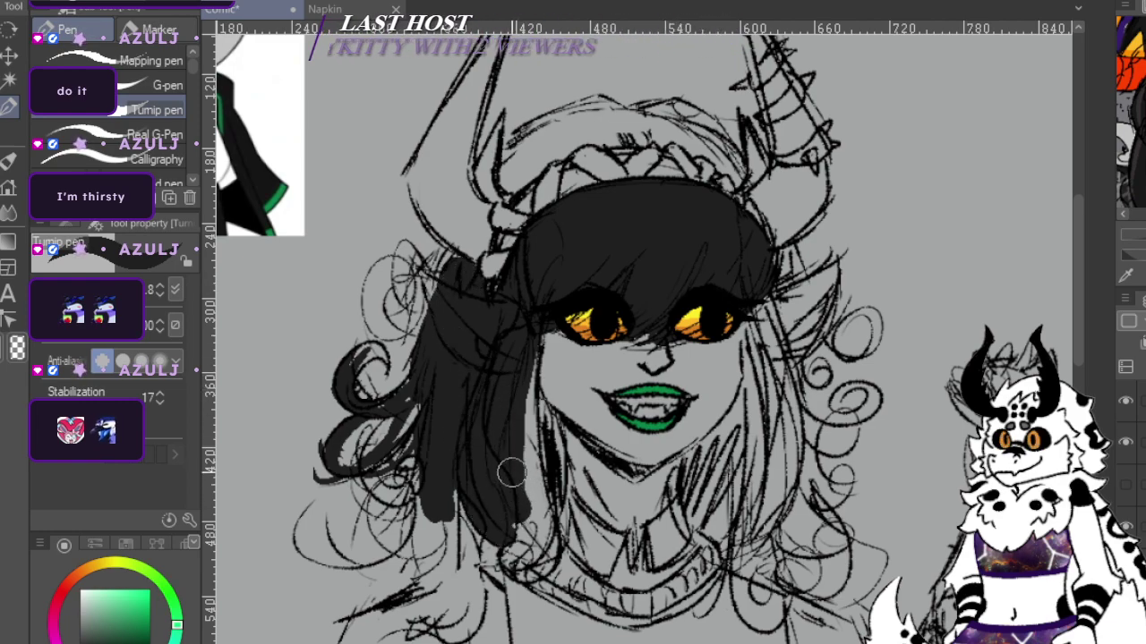
# Paint the hair locks beside the face and neck on the flower side in near-black, redoing the first stroke.
pyautogui.moveTo(1076, 287); pyautogui.dragTo(1076, 324)
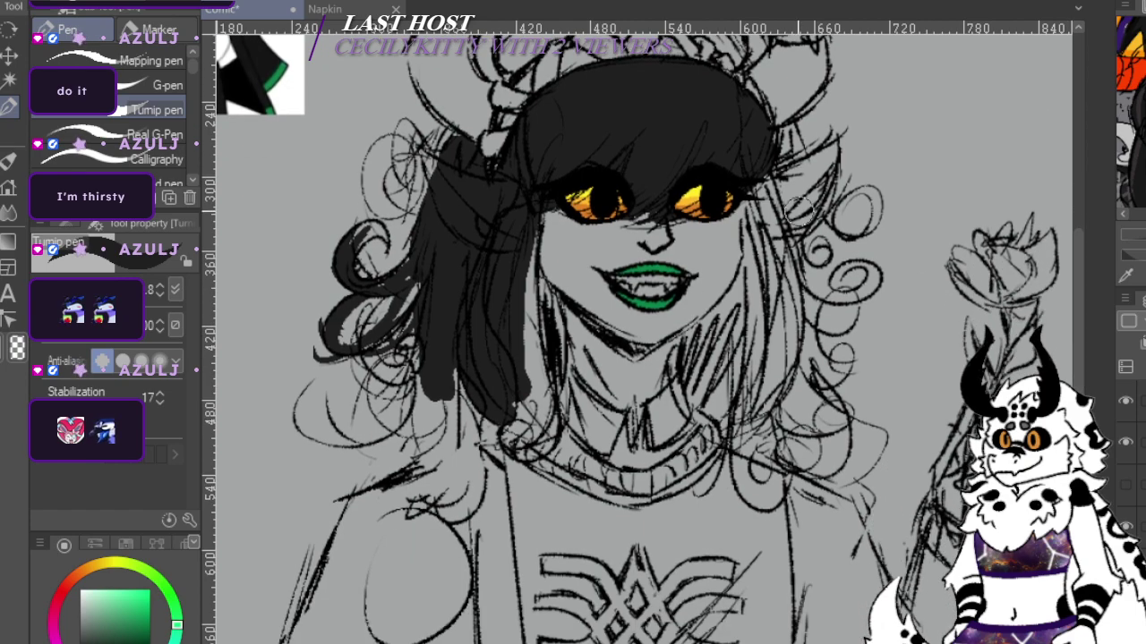
pyautogui.moveTo(771, 195)
pyautogui.mouseDown()
pyautogui.moveTo(768, 228)
pyautogui.moveTo(769, 193)
pyautogui.moveTo(786, 196)
pyautogui.moveTo(771, 207)
pyautogui.moveTo(762, 278)
pyautogui.moveTo(764, 210)
pyautogui.moveTo(773, 272)
pyautogui.moveTo(761, 237)
pyautogui.moveTo(759, 246)
pyautogui.moveTo(793, 279)
pyautogui.mouseUp()
pyautogui.hotkey('ctrl', 'z')
pyautogui.hotkey('ctrl', 'z')
pyautogui.hotkey('ctrl', 'z')
pyautogui.moveTo(775, 228); pyautogui.dragTo(757, 380)
pyautogui.moveTo(743, 339); pyautogui.dragTo(716, 399)
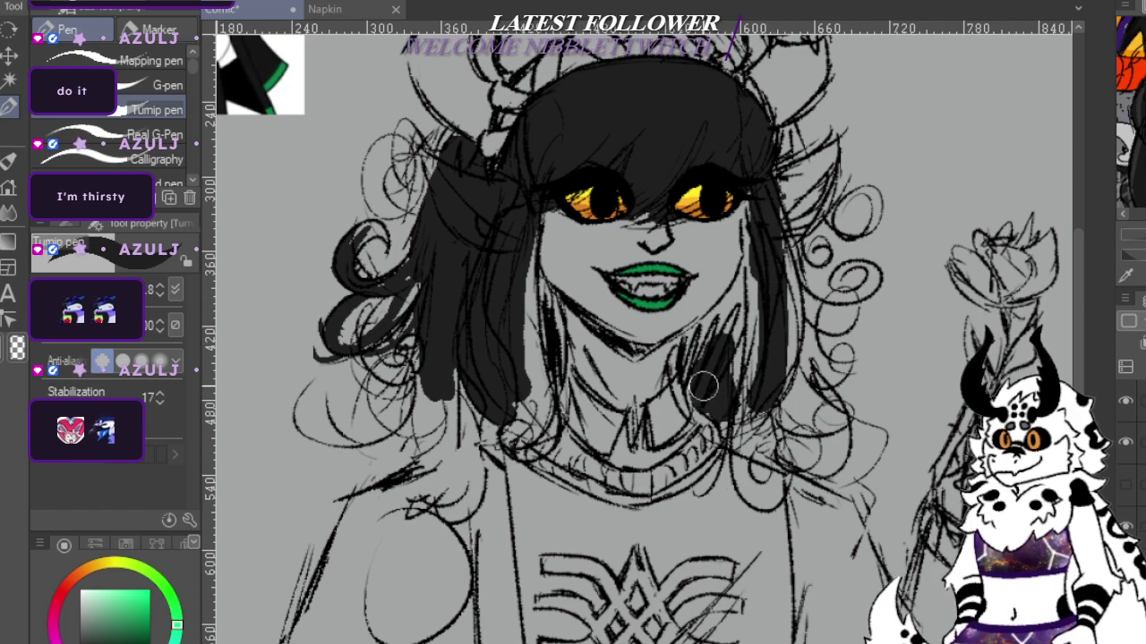
pyautogui.moveTo(708, 335)
pyautogui.mouseDown()
pyautogui.moveTo(760, 277)
pyautogui.moveTo(729, 313)
pyautogui.moveTo(750, 286)
pyautogui.mouseUp()
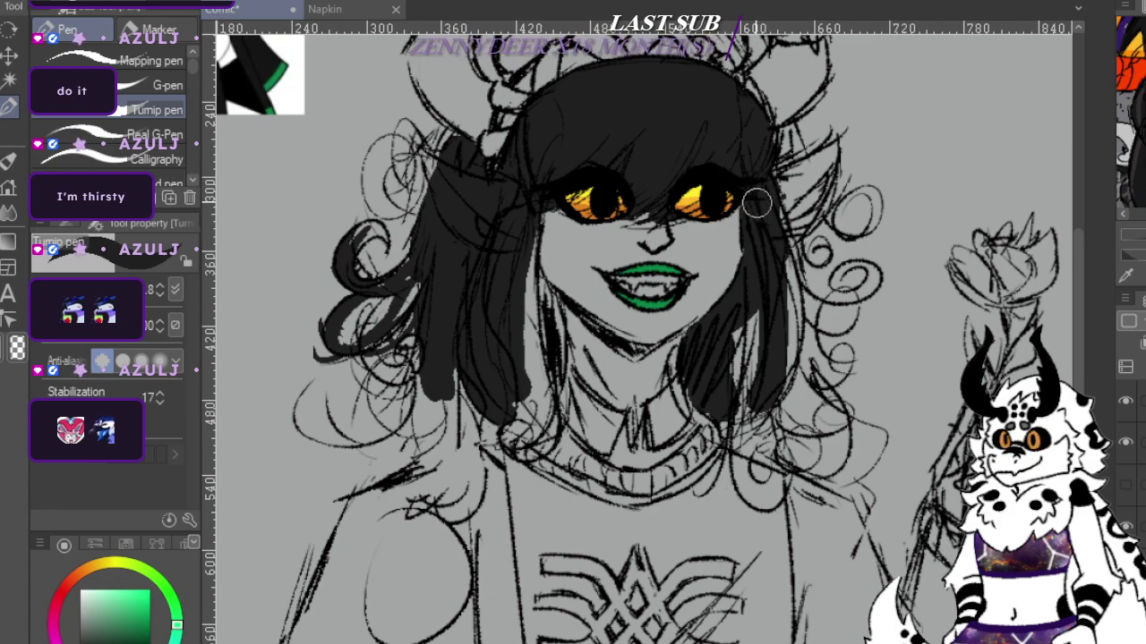
# Extend the near-black hair away from the flower along the jaw to the collar, fill its lower outer part, and reduce the pen size.
pyautogui.moveTo(527, 238)
pyautogui.mouseDown()
pyautogui.moveTo(526, 367)
pyautogui.moveTo(529, 287)
pyautogui.moveTo(539, 306)
pyautogui.moveTo(529, 273)
pyautogui.moveTo(548, 345)
pyautogui.mouseUp()
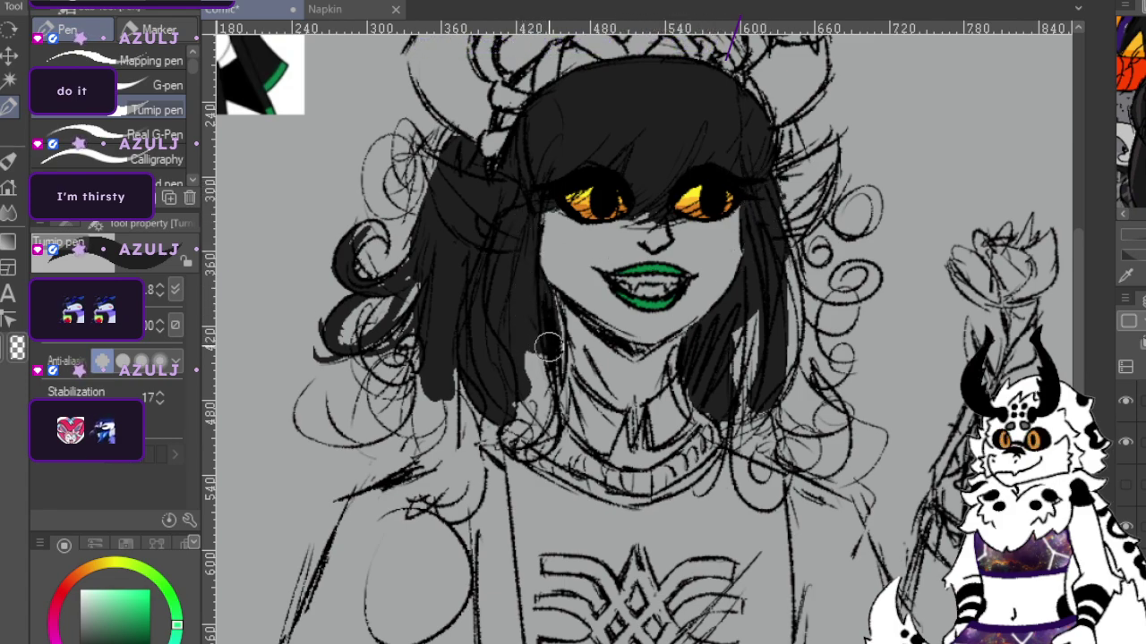
pyautogui.hotkey('ctrl', 'z')
pyautogui.hotkey('ctrl', 'z')
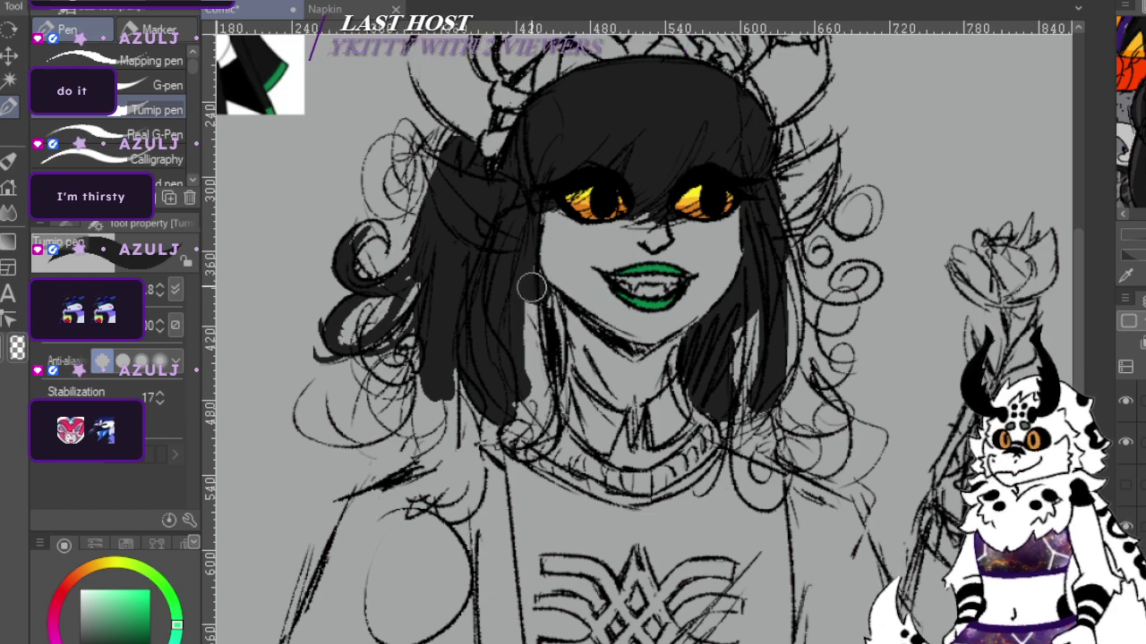
pyautogui.moveTo(532, 291)
pyautogui.mouseDown()
pyautogui.moveTo(537, 399)
pyautogui.moveTo(517, 379)
pyautogui.moveTo(538, 419)
pyautogui.moveTo(500, 439)
pyautogui.mouseUp()
pyautogui.moveTo(413, 383)
pyautogui.mouseDown()
pyautogui.moveTo(411, 418)
pyautogui.moveTo(438, 397)
pyautogui.mouseUp()
pyautogui.click(121, 291)
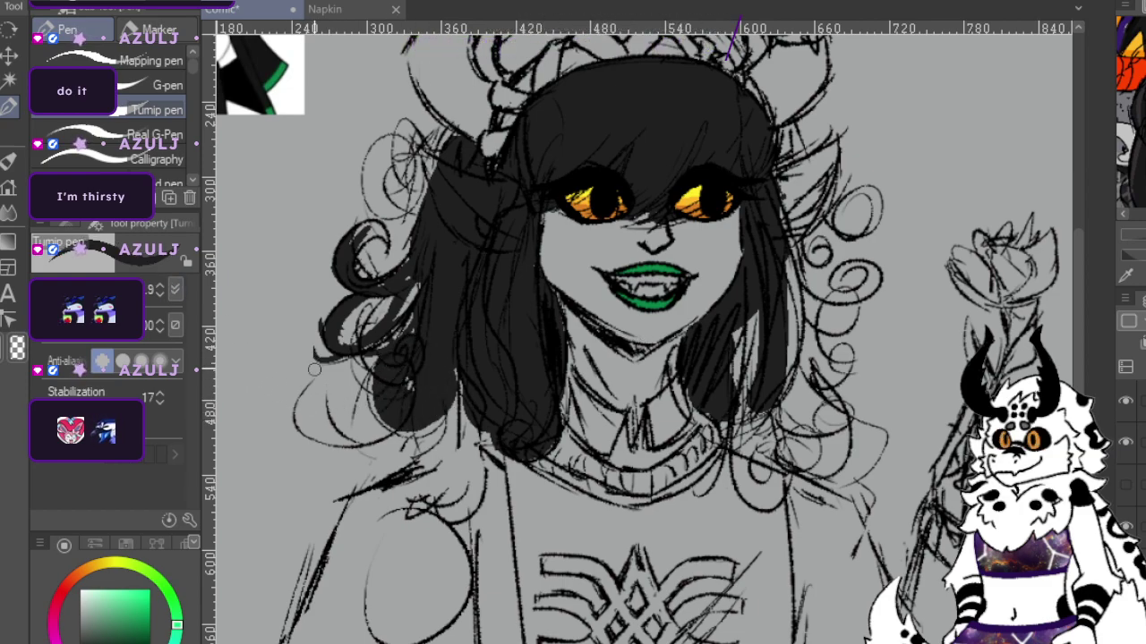
pyautogui.moveTo(309, 383); pyautogui.dragTo(405, 441)
pyautogui.hotkey('ctrl', 'z')
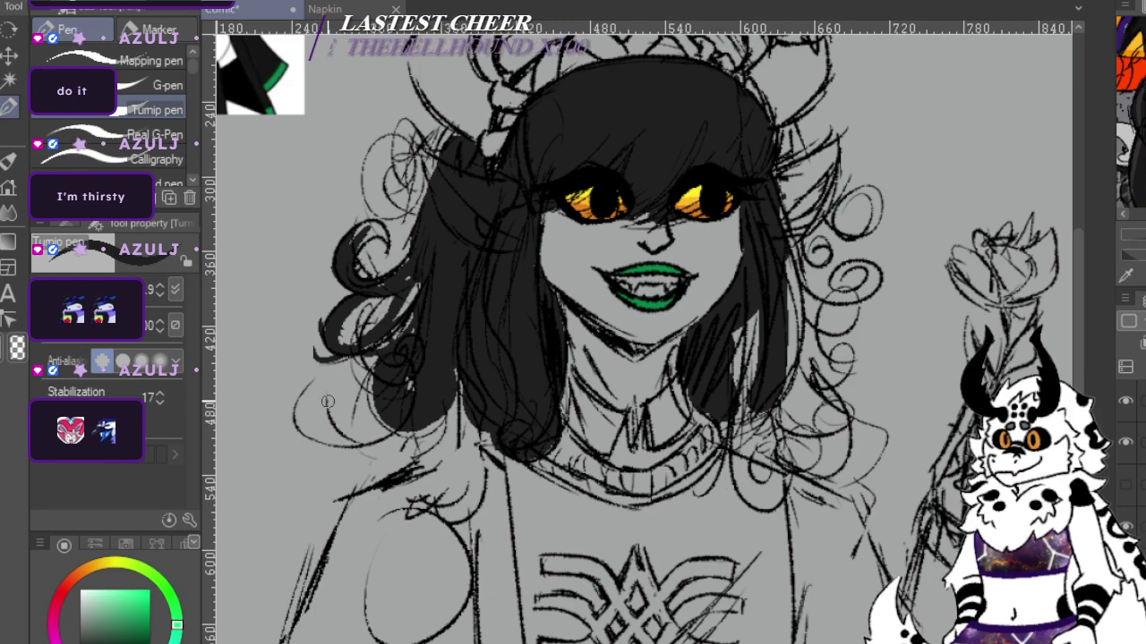
pyautogui.moveTo(315, 386)
pyautogui.mouseDown()
pyautogui.moveTo(369, 402)
pyautogui.moveTo(426, 399)
pyautogui.mouseUp()
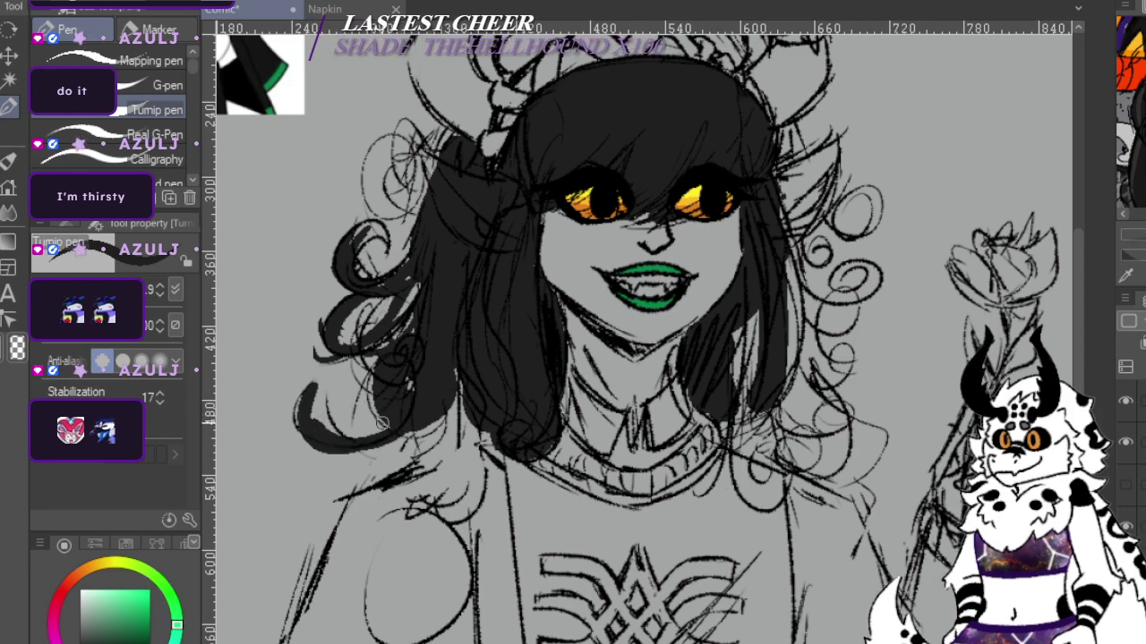
pyautogui.hotkey('ctrl', 'z')
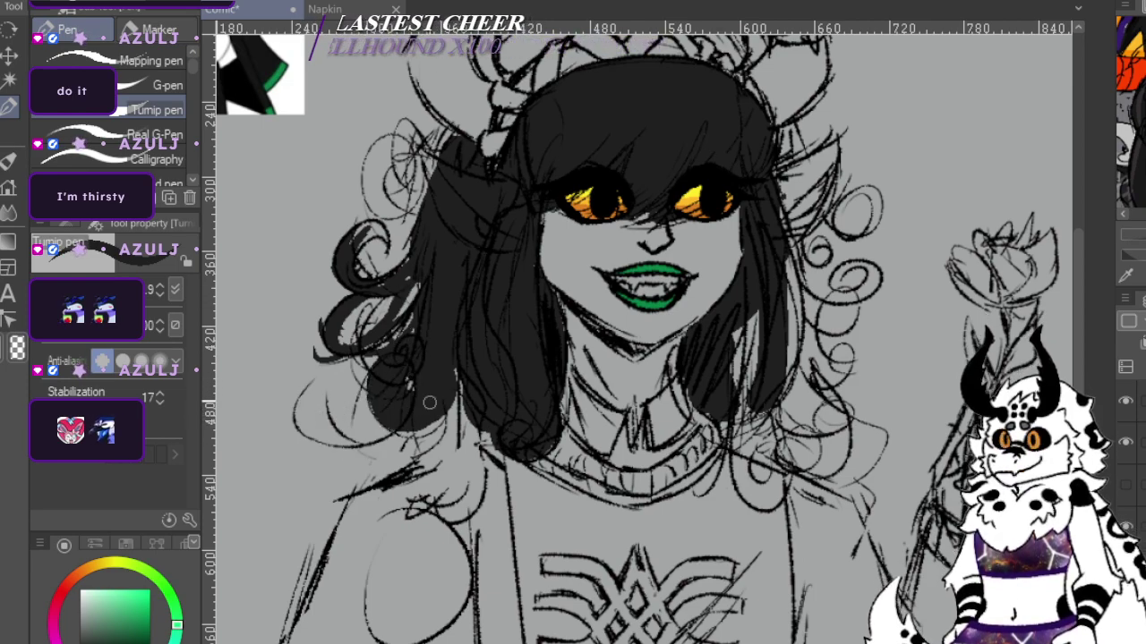
# Fill the gaps between the outer curls and add the upper curl beside the ear on the side away from the flower.
pyautogui.moveTo(415, 279)
pyautogui.mouseDown()
pyautogui.moveTo(360, 340)
pyautogui.moveTo(376, 309)
pyautogui.moveTo(411, 304)
pyautogui.moveTo(400, 252)
pyautogui.mouseUp()
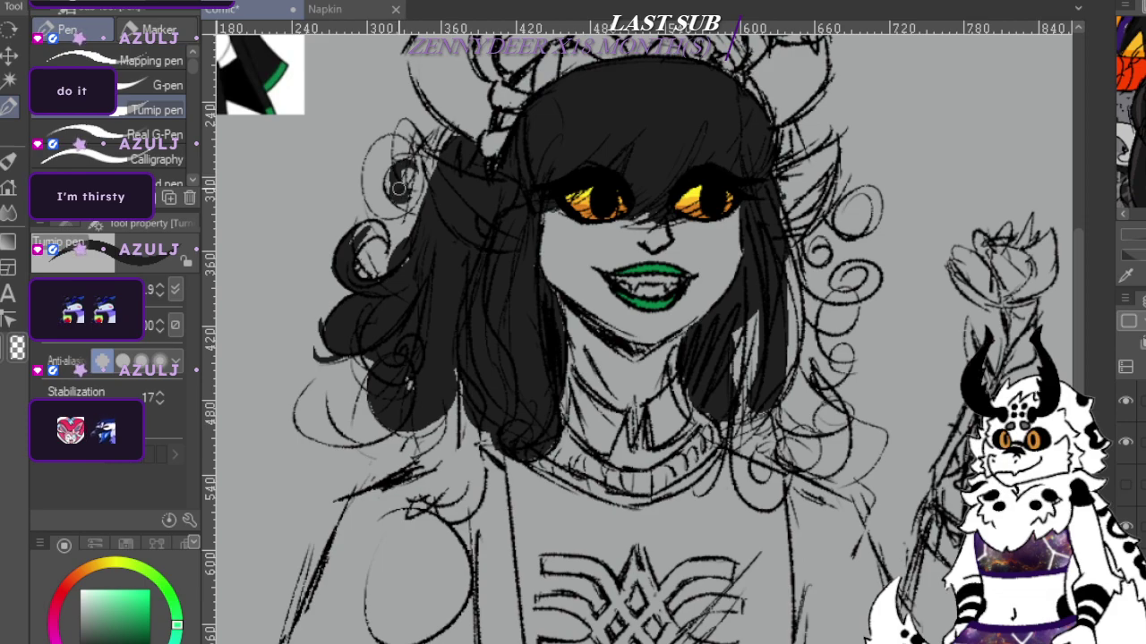
pyautogui.moveTo(395, 182); pyautogui.dragTo(419, 163)
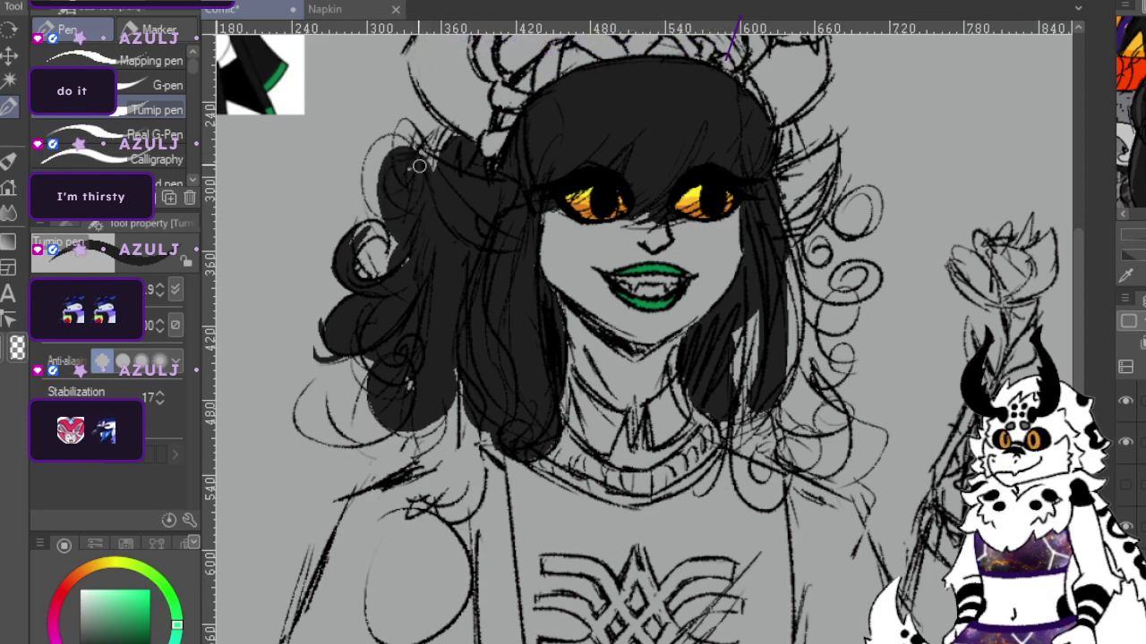
pyautogui.moveTo(388, 281)
pyautogui.mouseDown()
pyautogui.moveTo(406, 236)
pyautogui.moveTo(363, 228)
pyautogui.mouseUp()
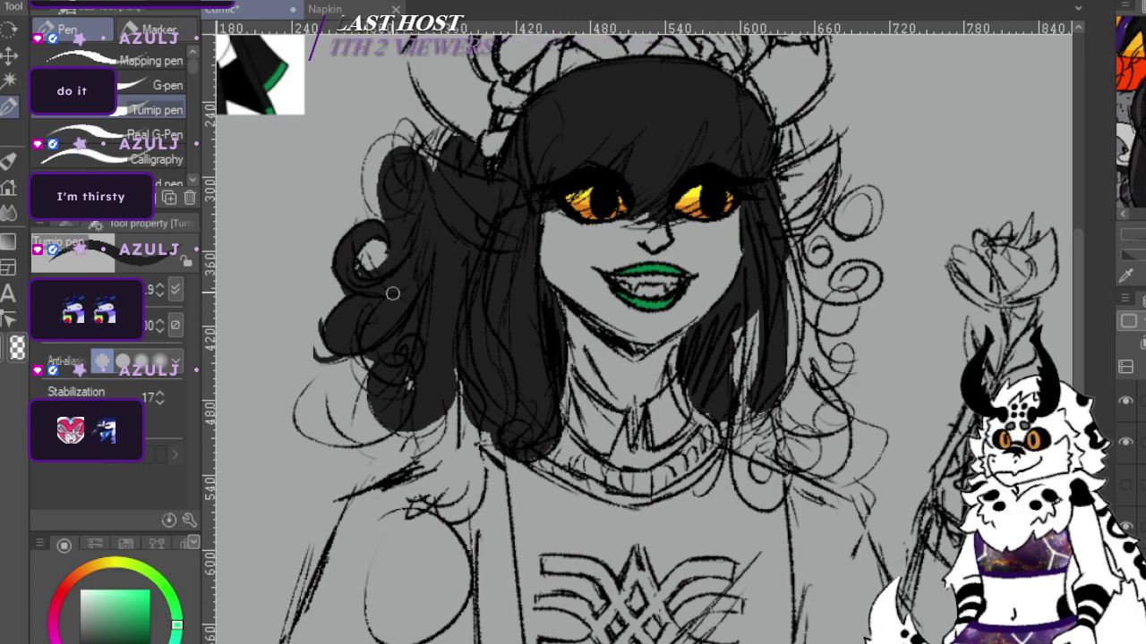
# Paint the small curls on the flower side and close the gaps in the hair between them and the neck.
pyautogui.scroll(-1, 432, 263)
pyautogui.scroll(-4, 433, 263)
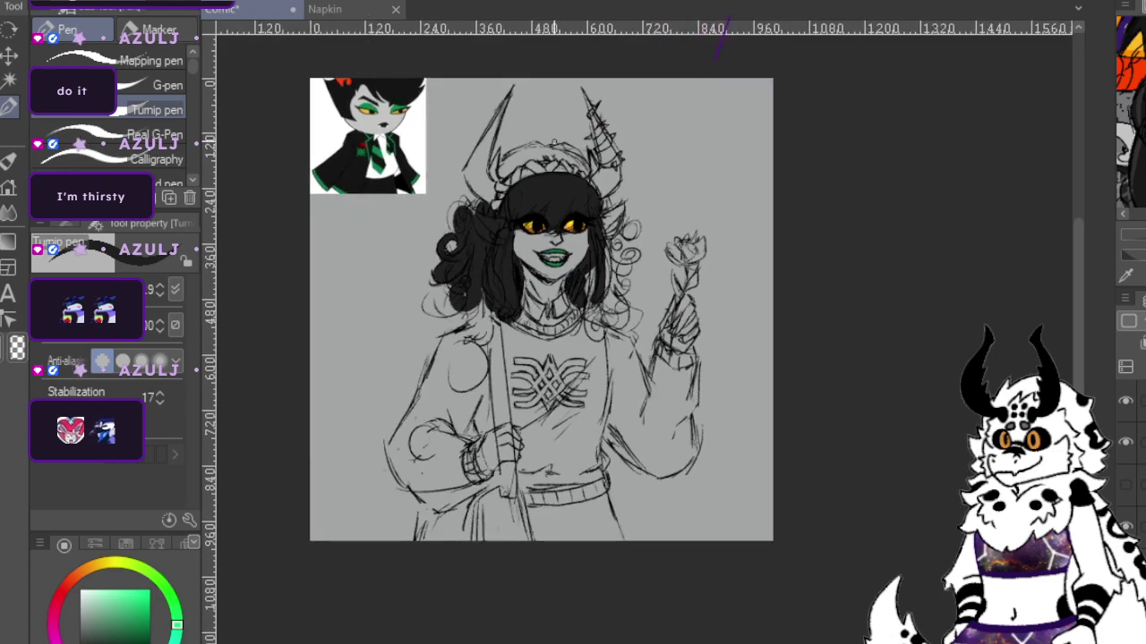
pyautogui.scroll(5, 554, 139)
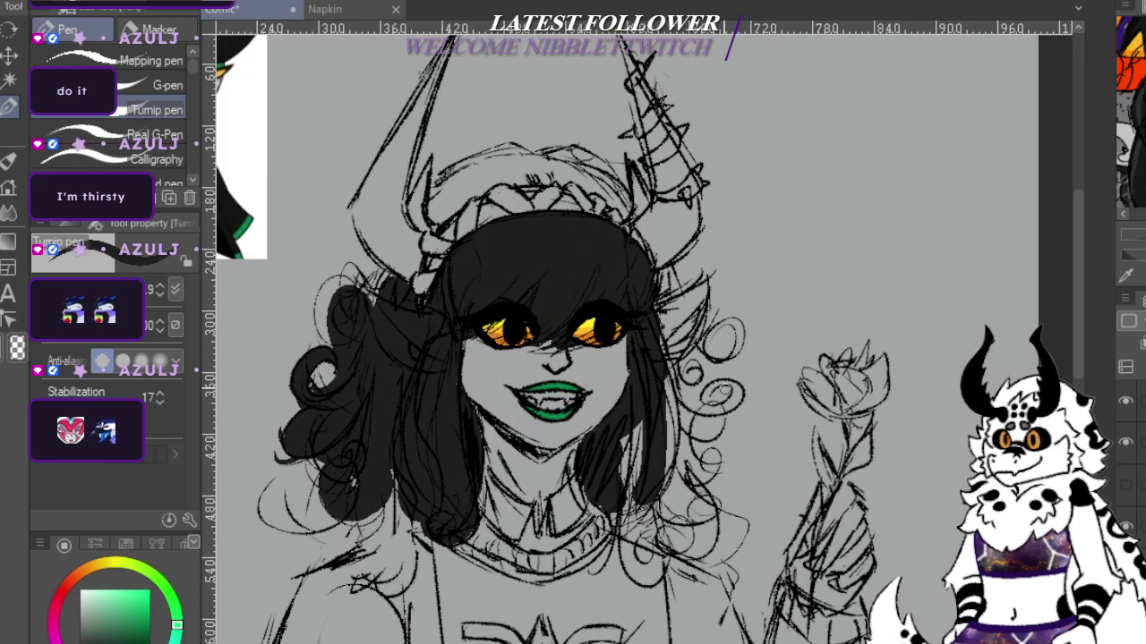
pyautogui.moveTo(685, 381)
pyautogui.mouseDown()
pyautogui.moveTo(725, 402)
pyautogui.moveTo(712, 399)
pyautogui.moveTo(730, 393)
pyautogui.mouseUp()
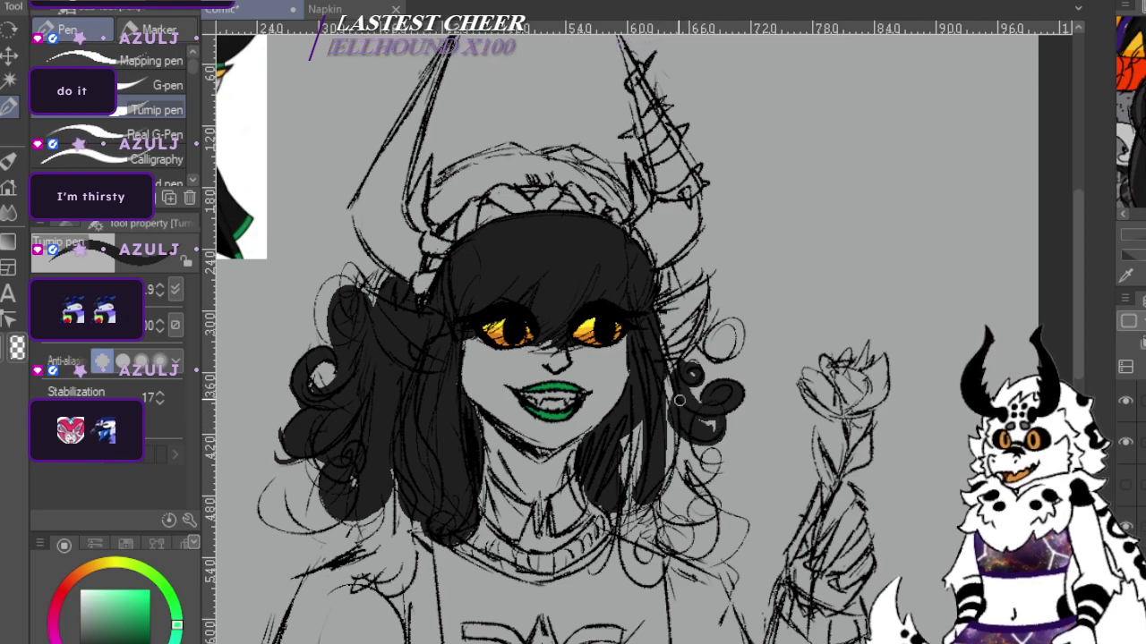
pyautogui.moveTo(670, 430); pyautogui.dragTo(665, 480)
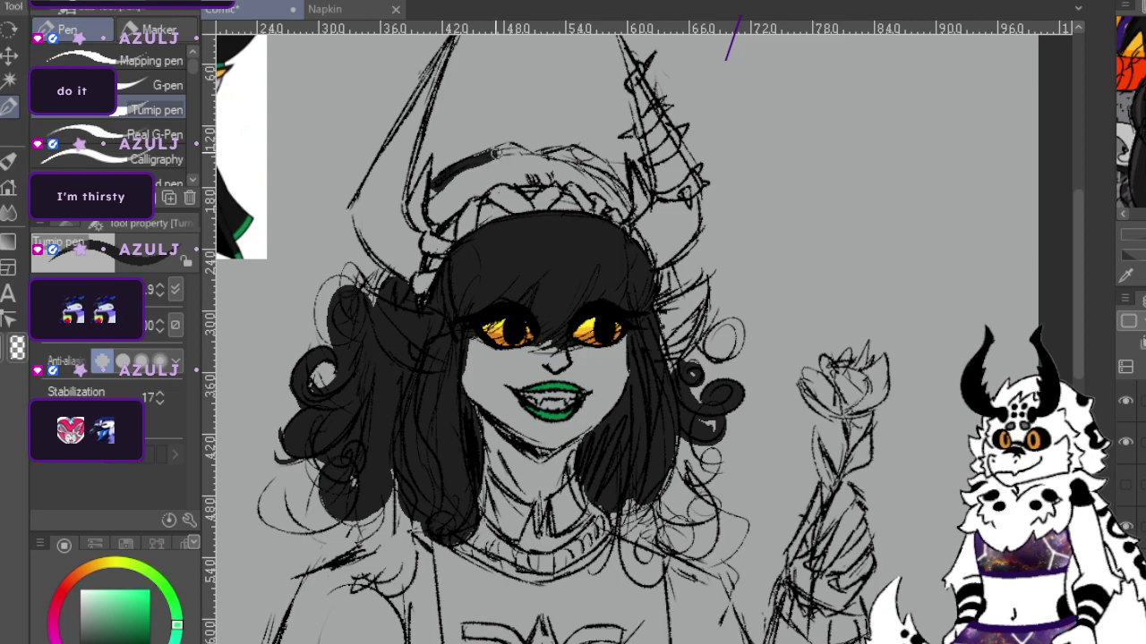
# Fill the crown of hair above the headband between the two horns in near-black.
pyautogui.moveTo(510, 148); pyautogui.dragTo(540, 163)
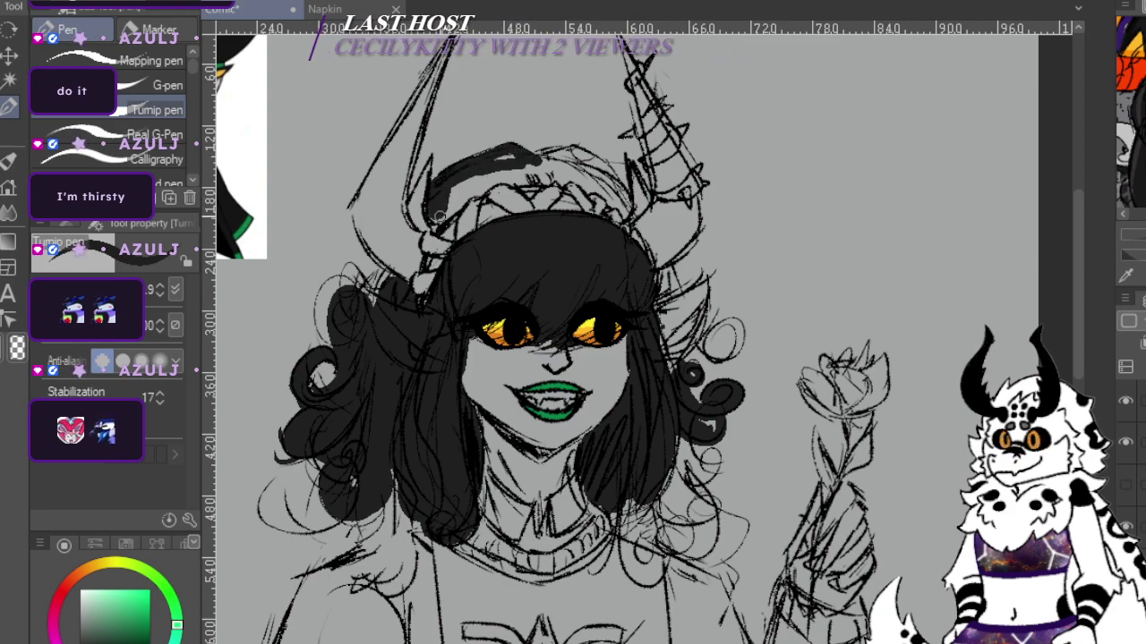
pyautogui.moveTo(434, 212); pyautogui.dragTo(465, 192)
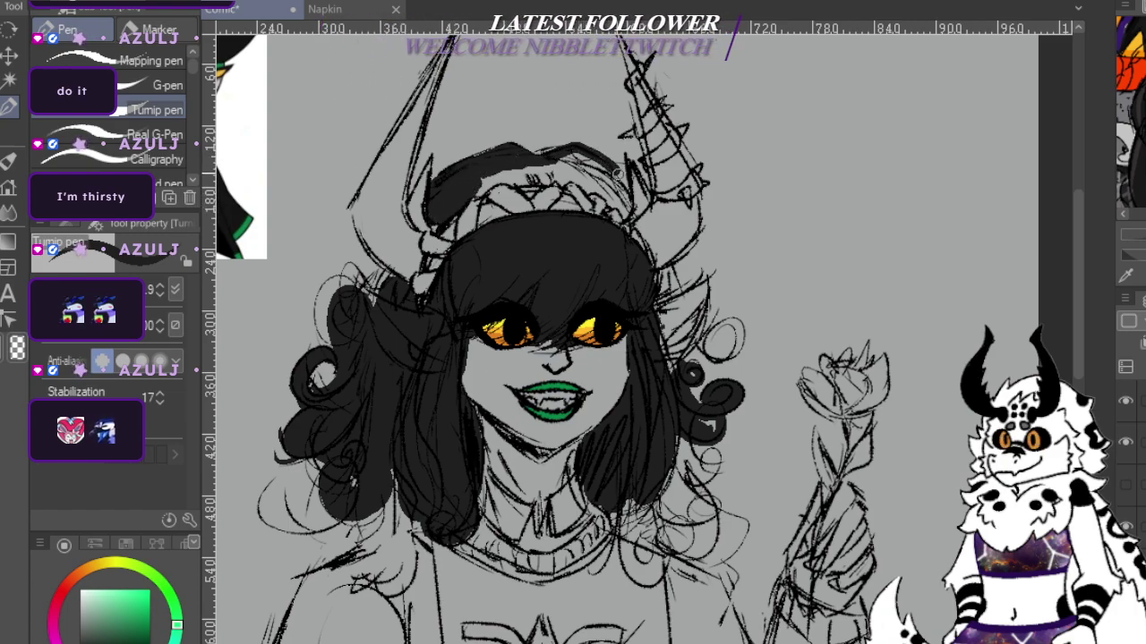
pyautogui.moveTo(598, 177); pyautogui.dragTo(528, 169)
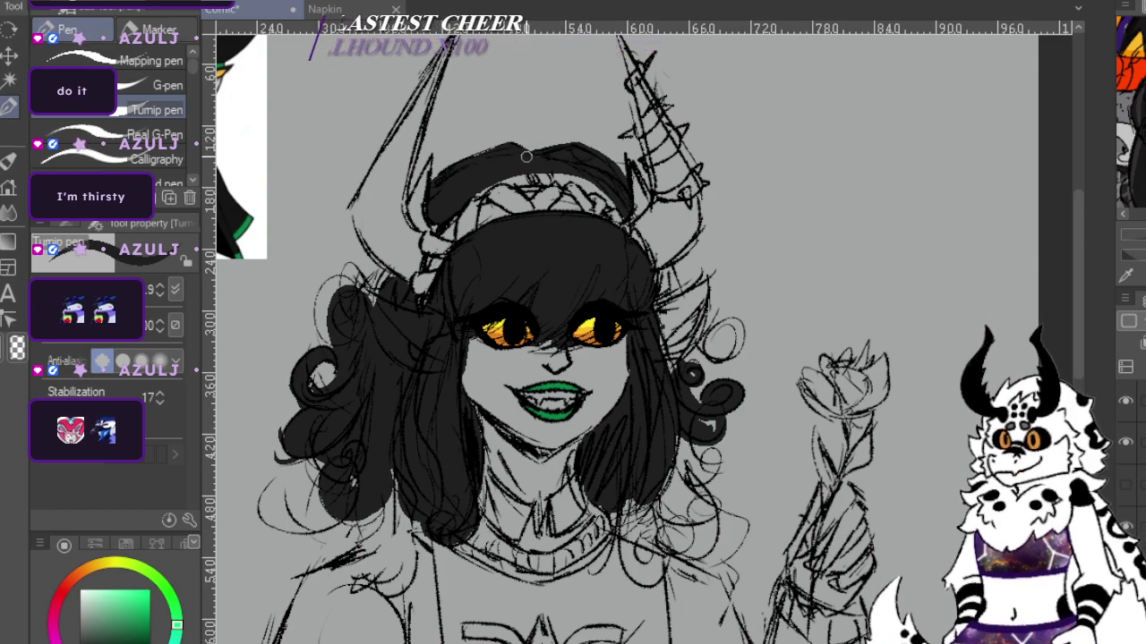
# Touch up the crown, add hair behind the flower-side horn, and paint the lower outward-flicking lock above the shoulder on that side in near-black.
pyautogui.moveTo(503, 147); pyautogui.dragTo(449, 173)
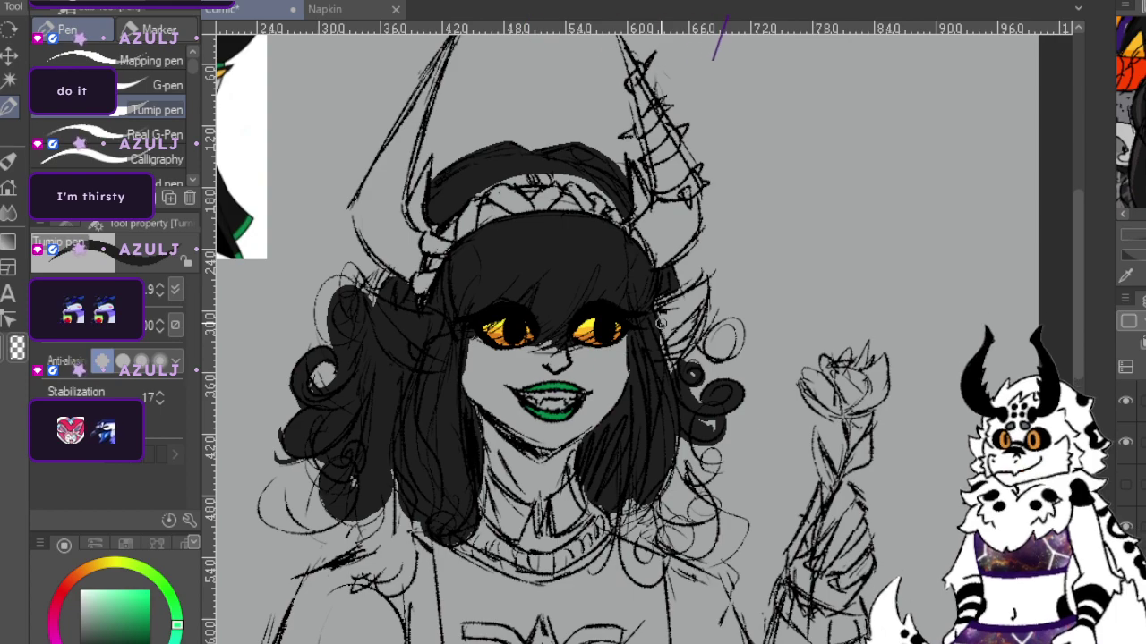
pyautogui.scroll(-2, 548, 390)
pyautogui.scroll(2, 610, 455)
pyautogui.scroll(1, 609, 456)
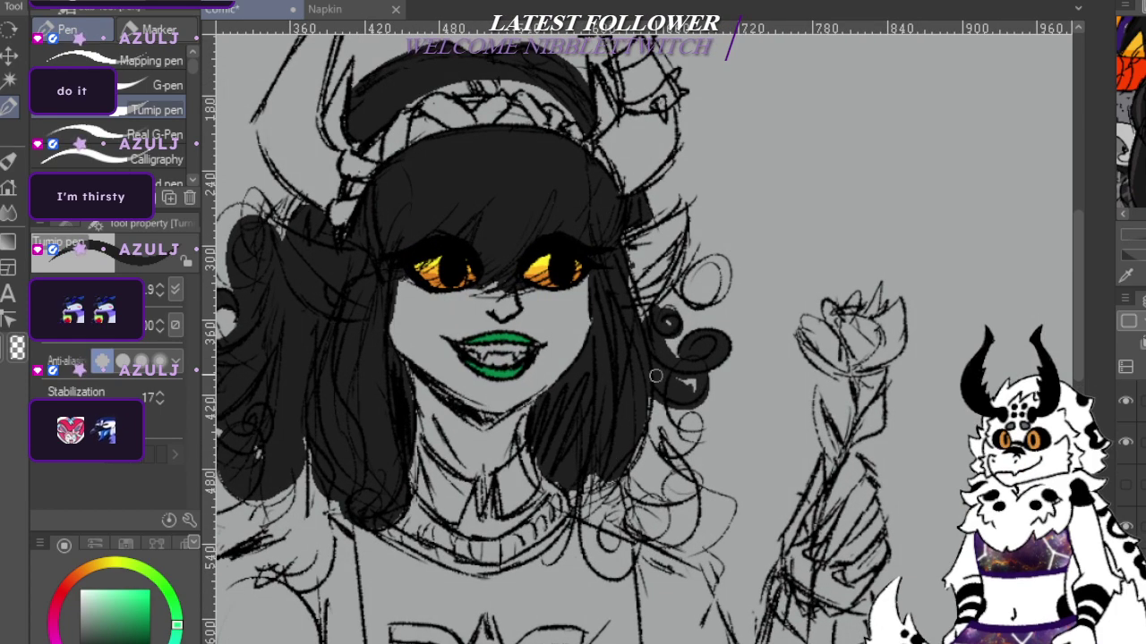
pyautogui.moveTo(626, 490); pyautogui.dragTo(679, 481)
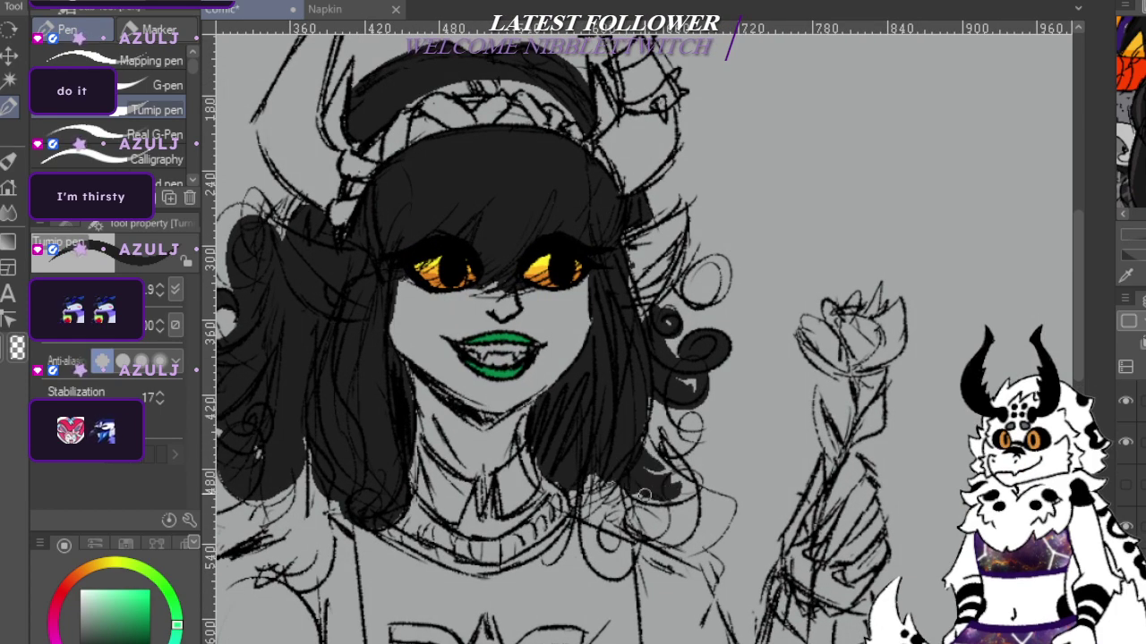
pyautogui.moveTo(626, 439)
pyautogui.mouseDown()
pyautogui.moveTo(687, 489)
pyautogui.moveTo(694, 482)
pyautogui.mouseUp()
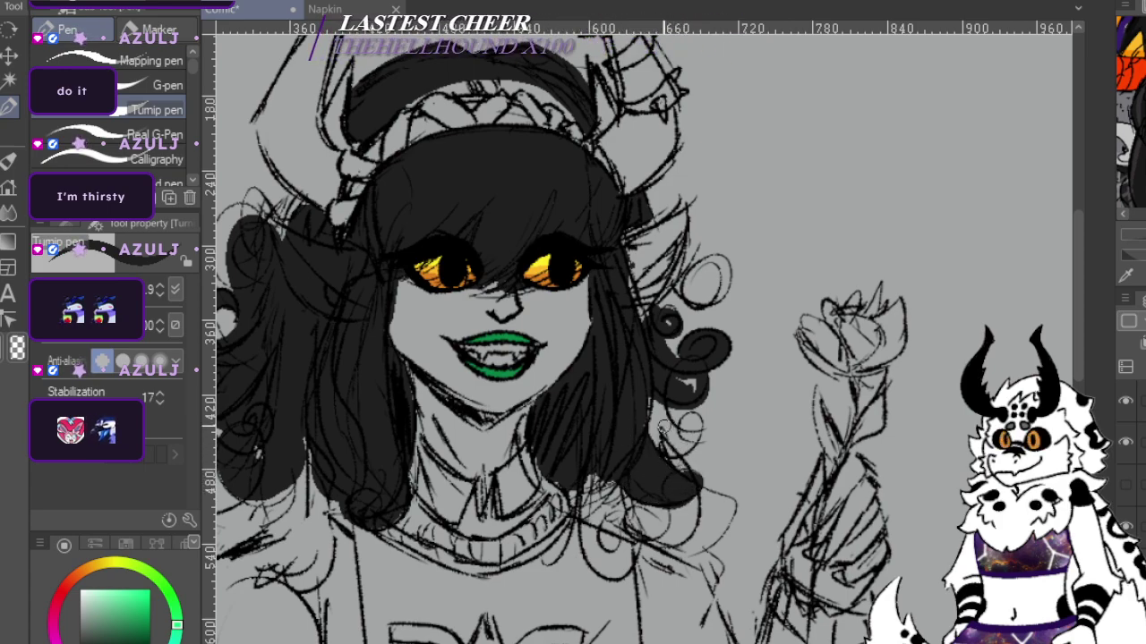
# Paint the small curl above the lower flower-side lock and fill the bottom curls between the collar and the shoulder.
pyautogui.moveTo(668, 444)
pyautogui.mouseDown()
pyautogui.moveTo(658, 397)
pyautogui.moveTo(692, 433)
pyautogui.mouseUp()
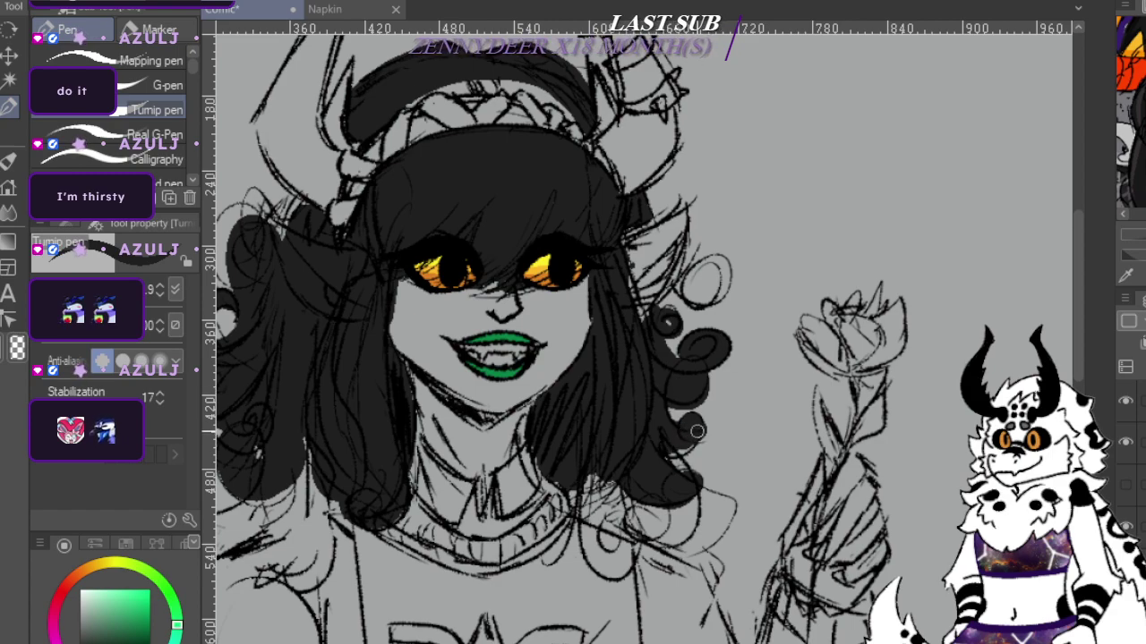
pyautogui.moveTo(692, 445); pyautogui.dragTo(660, 451)
pyautogui.moveTo(598, 483)
pyautogui.mouseDown()
pyautogui.moveTo(587, 553)
pyautogui.moveTo(595, 560)
pyautogui.moveTo(636, 535)
pyautogui.moveTo(603, 542)
pyautogui.moveTo(619, 563)
pyautogui.moveTo(591, 566)
pyautogui.mouseUp()
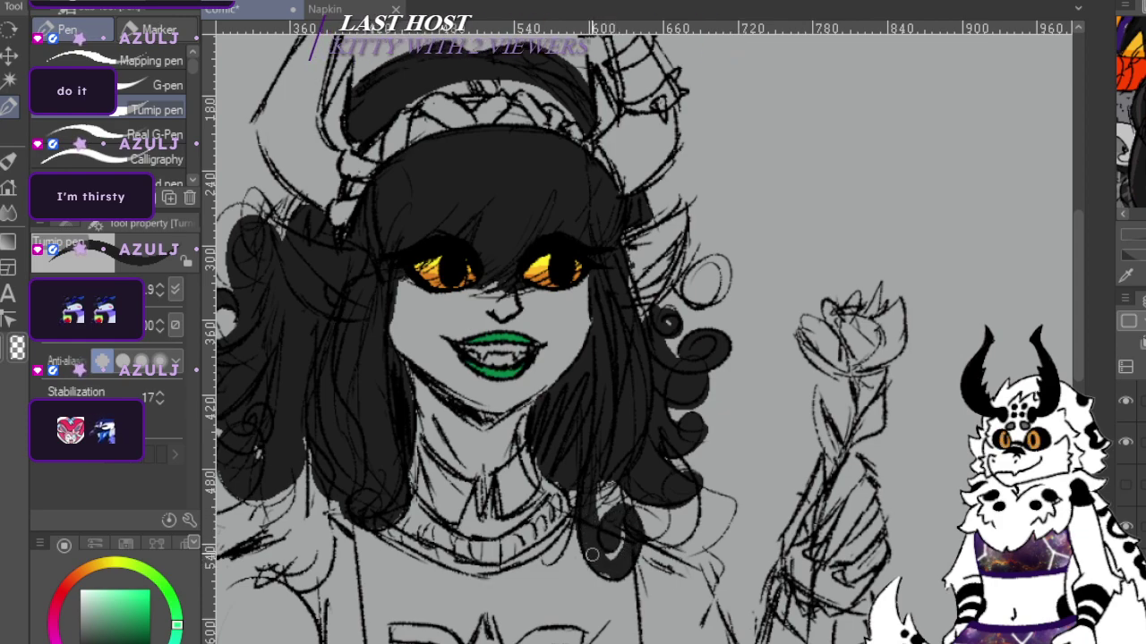
pyautogui.moveTo(608, 484)
pyautogui.mouseDown()
pyautogui.moveTo(588, 523)
pyautogui.moveTo(681, 524)
pyautogui.moveTo(696, 536)
pyautogui.mouseUp()
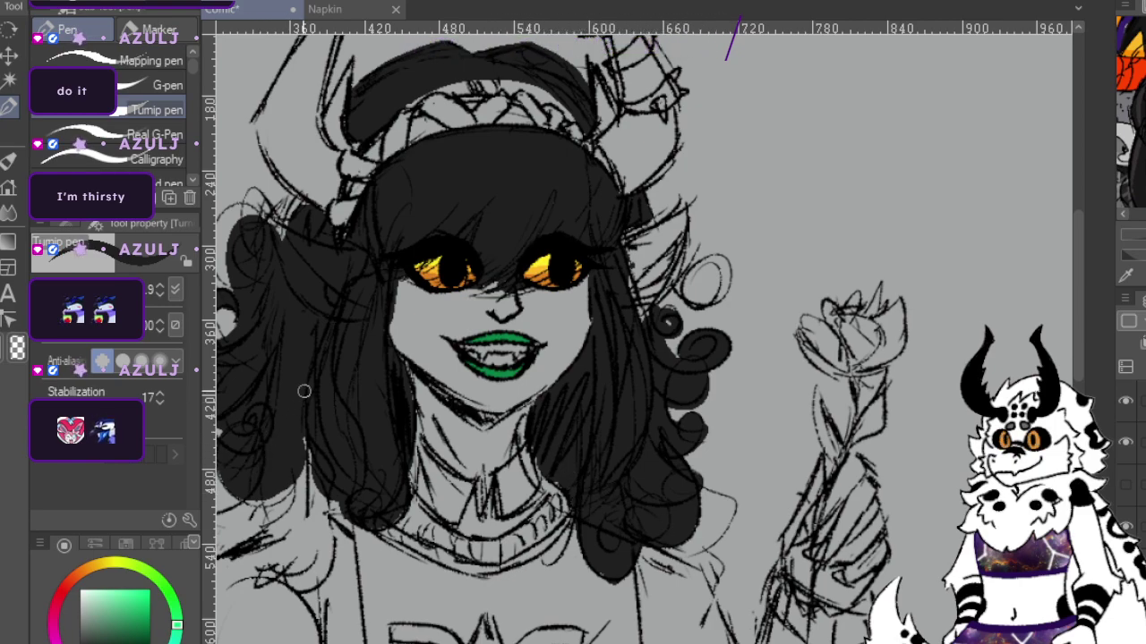
# Fill the gap between the horn base and the upper curl above the ear on the side away from the flower.
pyautogui.scroll(-5, 303, 391)
pyautogui.scroll(2, 288, 394)
pyautogui.scroll(3, 287, 394)
pyautogui.moveTo(524, 196)
pyautogui.mouseDown()
pyautogui.moveTo(516, 162)
pyautogui.moveTo(481, 196)
pyautogui.moveTo(495, 268)
pyautogui.moveTo(534, 207)
pyautogui.moveTo(491, 238)
pyautogui.moveTo(550, 182)
pyautogui.moveTo(524, 171)
pyautogui.moveTo(570, 198)
pyautogui.moveTo(576, 183)
pyautogui.moveTo(571, 215)
pyautogui.mouseUp()
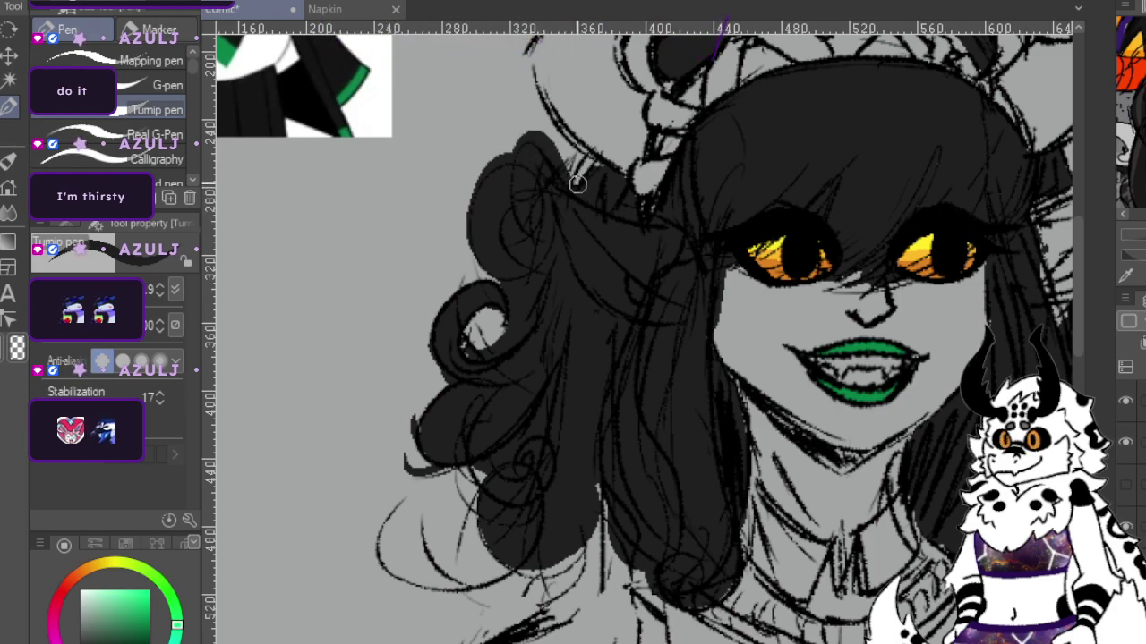
pyautogui.moveTo(578, 143); pyautogui.dragTo(547, 189)
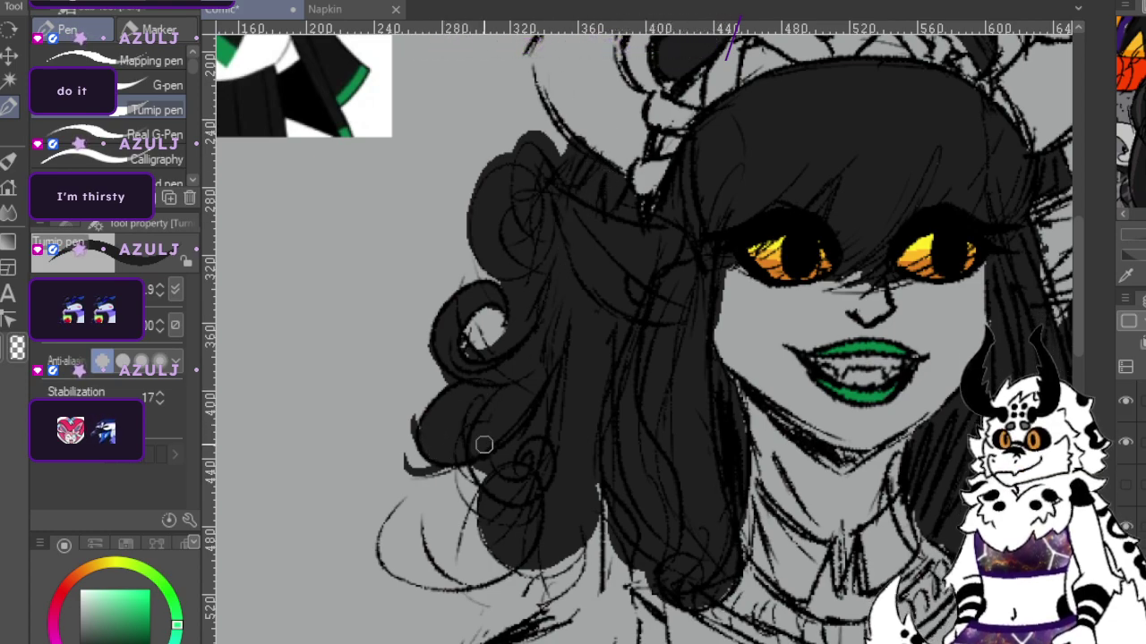
# Extend the near-black hair away from the flower into rounded lower curls and a hooked lock over the shoulder.
pyautogui.moveTo(485, 516)
pyautogui.mouseDown()
pyautogui.moveTo(528, 490)
pyautogui.moveTo(587, 516)
pyautogui.moveTo(591, 483)
pyautogui.moveTo(612, 497)
pyautogui.moveTo(536, 595)
pyautogui.moveTo(590, 558)
pyautogui.moveTo(525, 592)
pyautogui.moveTo(619, 533)
pyautogui.mouseUp()
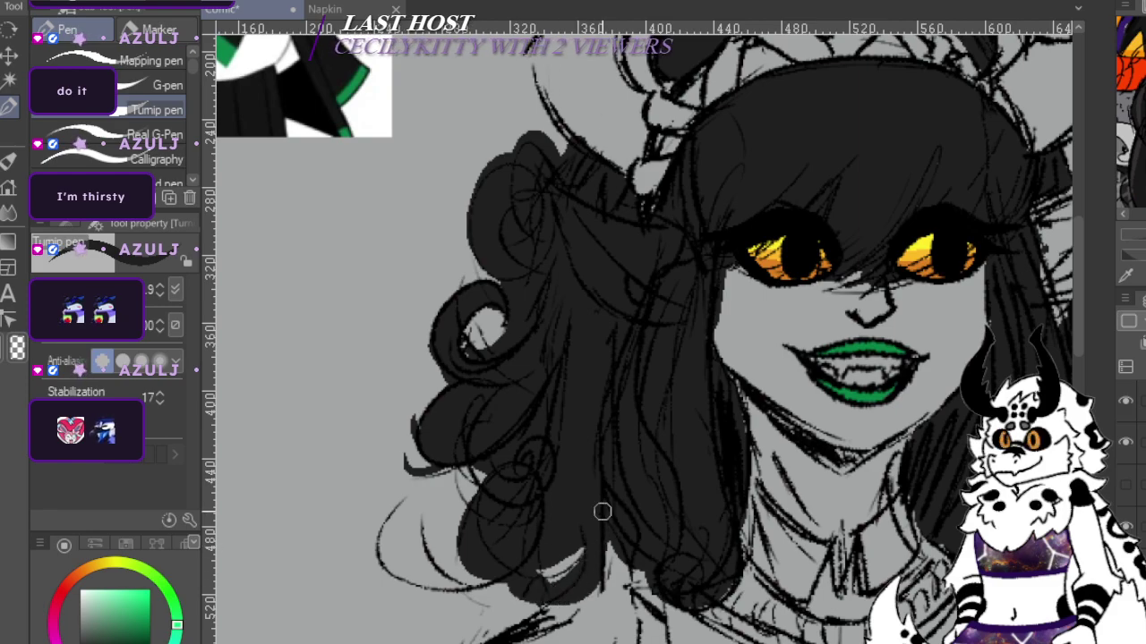
pyautogui.scroll(-2, 727, 341)
pyautogui.scroll(2, 759, 634)
pyautogui.moveTo(602, 457)
pyautogui.mouseDown()
pyautogui.moveTo(585, 567)
pyautogui.moveTo(601, 525)
pyautogui.moveTo(537, 526)
pyautogui.moveTo(565, 546)
pyautogui.moveTo(569, 579)
pyautogui.moveTo(531, 541)
pyautogui.moveTo(606, 514)
pyautogui.moveTo(616, 549)
pyautogui.moveTo(625, 515)
pyautogui.moveTo(607, 470)
pyautogui.moveTo(600, 577)
pyautogui.moveTo(635, 461)
pyautogui.mouseUp()
pyautogui.moveTo(659, 530)
pyautogui.mouseDown()
pyautogui.moveTo(634, 538)
pyautogui.moveTo(649, 496)
pyautogui.moveTo(629, 514)
pyautogui.moveTo(611, 452)
pyautogui.moveTo(550, 447)
pyautogui.moveTo(562, 478)
pyautogui.mouseUp()
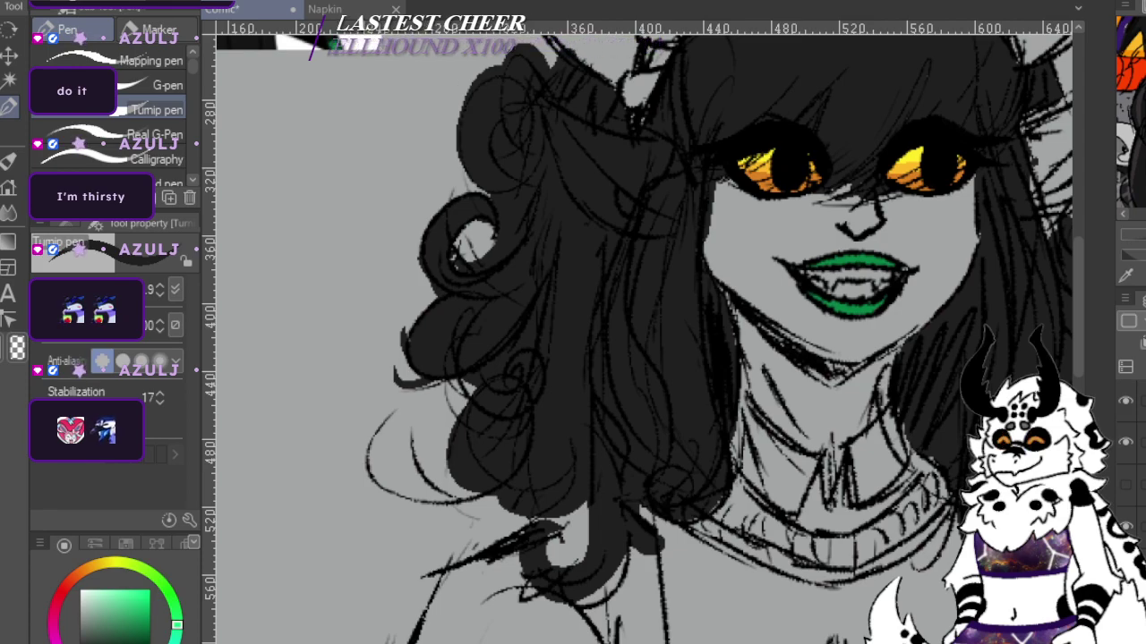
# Undo the last strokes on the outermost lower curl away from the flower and repaint it as a smaller solid curl.
pyautogui.scroll(-6, 837, 504)
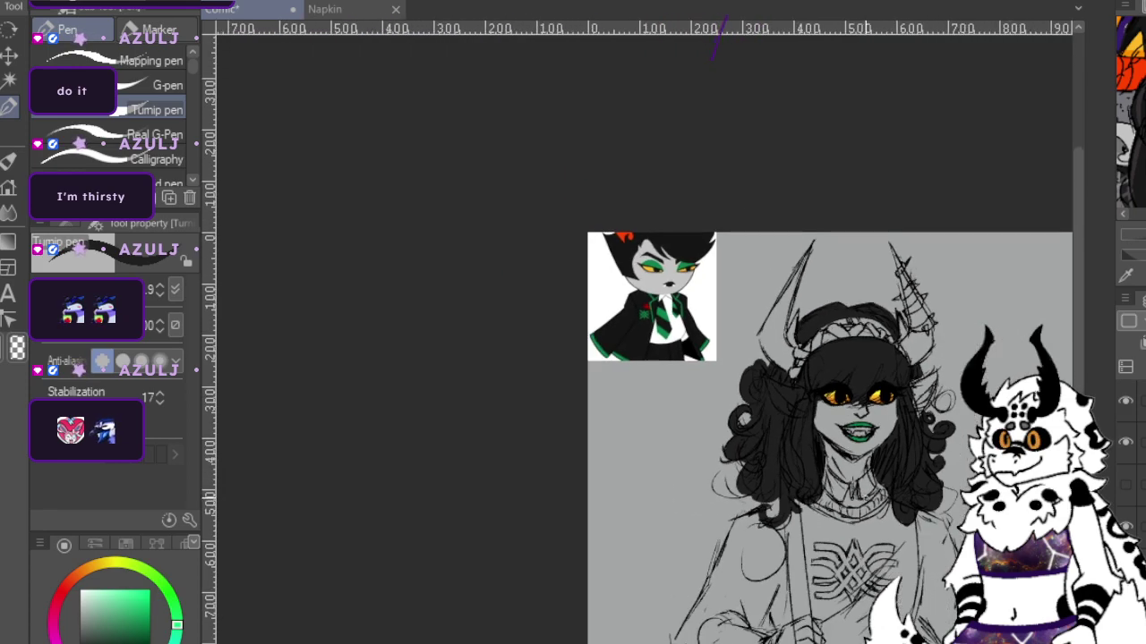
pyautogui.scroll(2, 906, 474)
pyautogui.scroll(1, 906, 474)
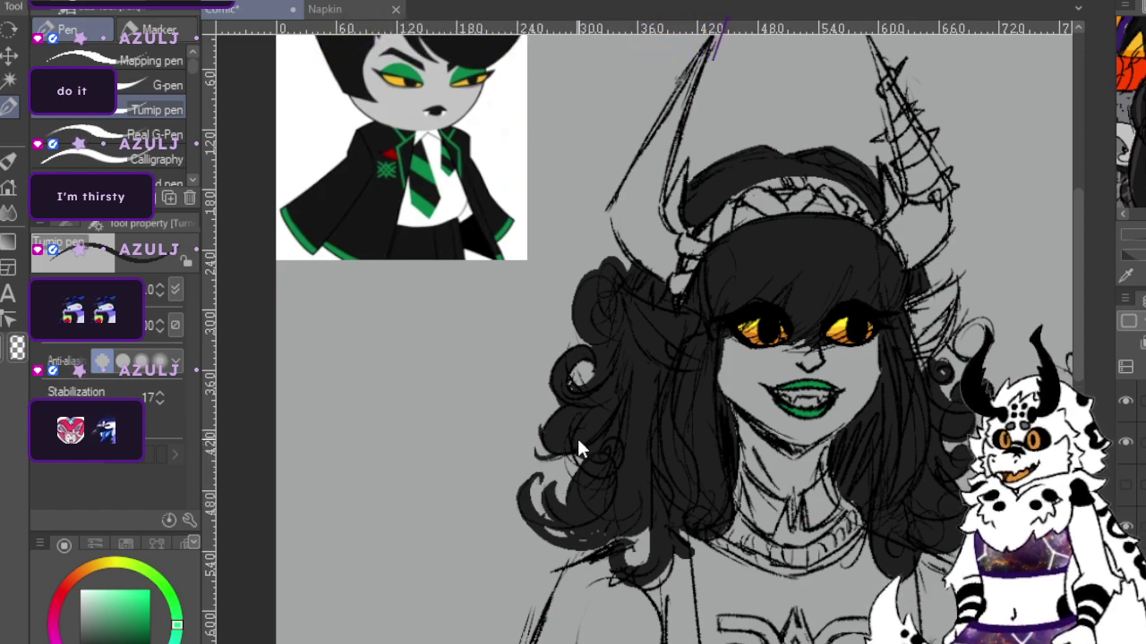
pyautogui.hotkey('ctrl', 'z')
pyautogui.hotkey('ctrl', 'z')
pyautogui.hotkey('ctrl', 'z')
pyautogui.hotkey('ctrl', 'z')
pyautogui.hotkey('ctrl', 'z')
pyautogui.hotkey('ctrl', 'z')
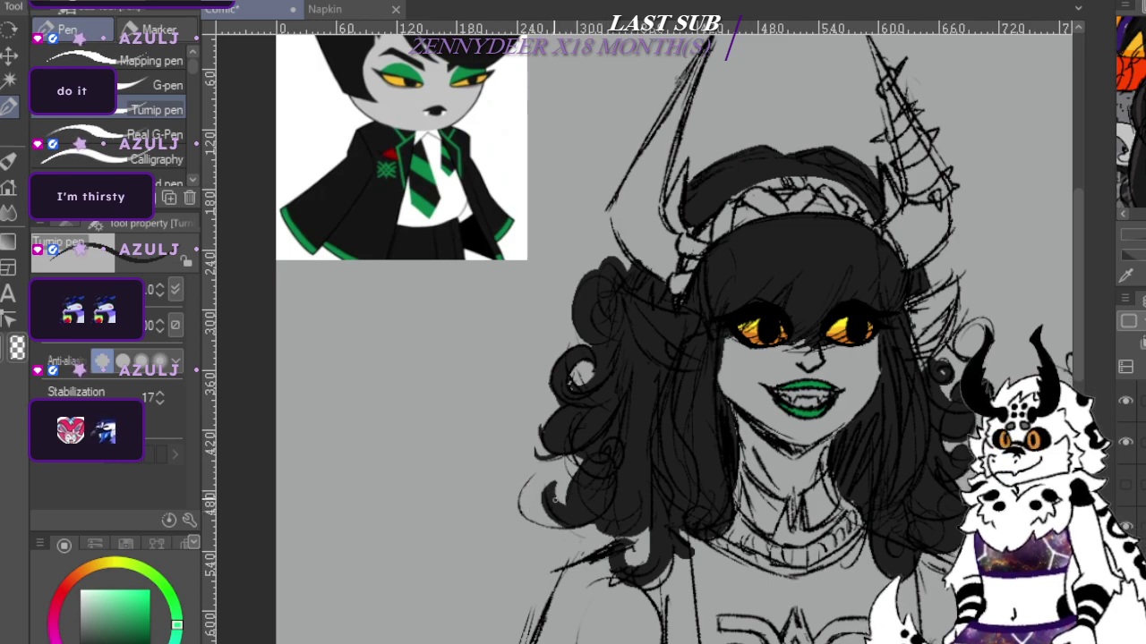
pyautogui.moveTo(547, 492); pyautogui.dragTo(605, 538)
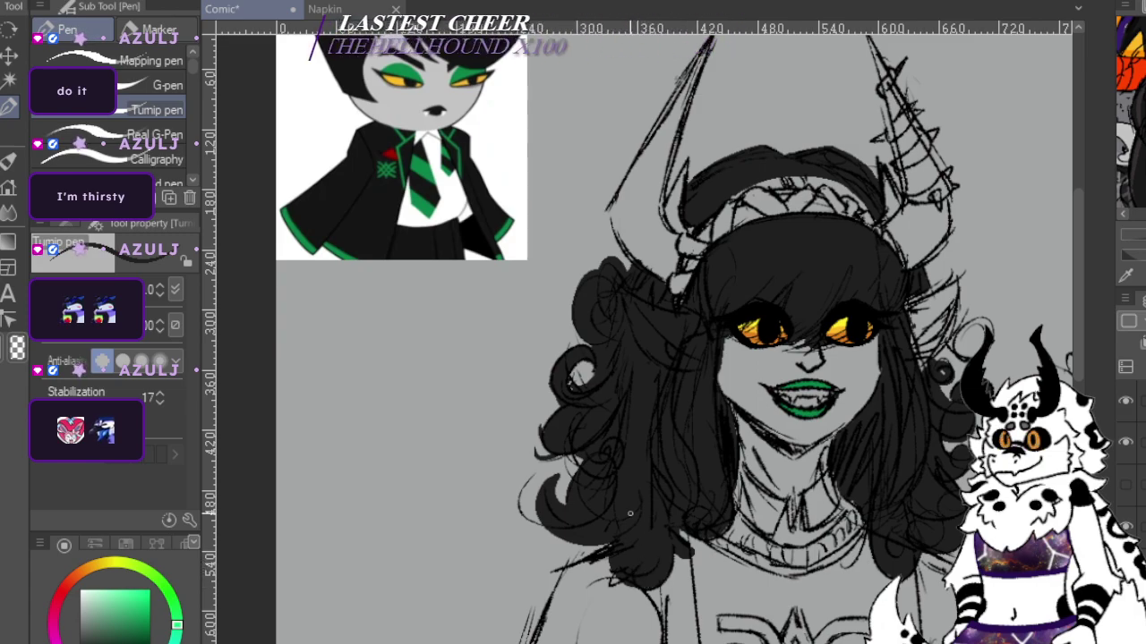
# Paint the looped curl beside the flower-side ear with an open centre and widen the hair between that ear and the horn.
pyautogui.scroll(-3, 813, 583)
pyautogui.scroll(6, 916, 515)
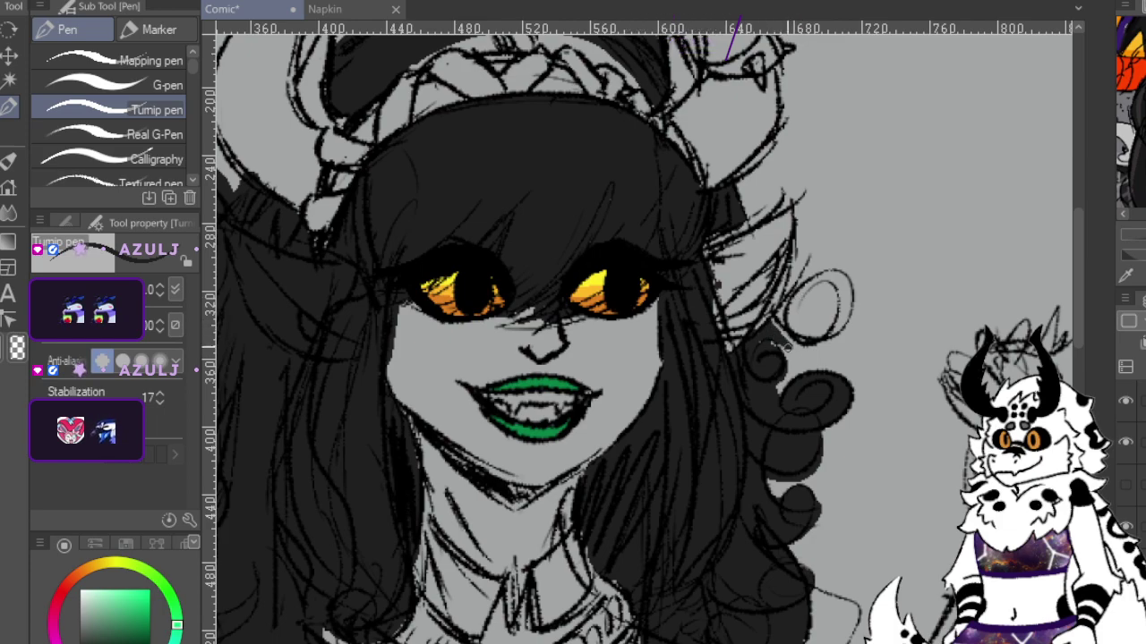
pyautogui.moveTo(779, 344); pyautogui.dragTo(791, 313)
pyautogui.moveTo(834, 279)
pyautogui.mouseDown()
pyautogui.moveTo(815, 334)
pyautogui.moveTo(850, 319)
pyautogui.mouseUp()
pyautogui.moveTo(795, 342); pyautogui.dragTo(784, 328)
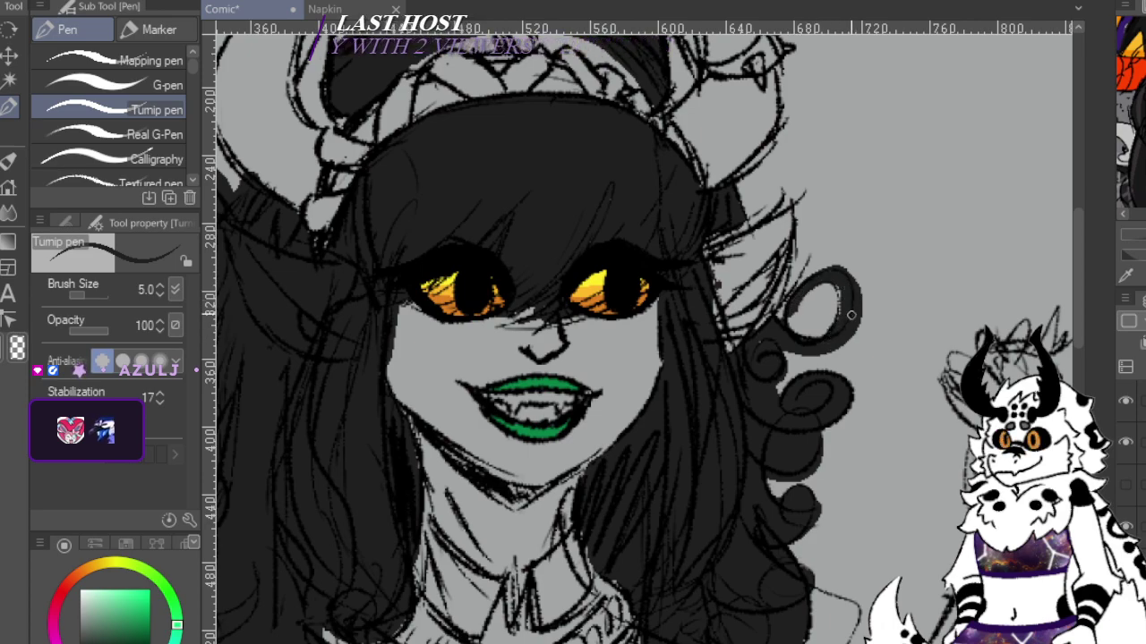
pyautogui.moveTo(837, 280); pyautogui.dragTo(789, 356)
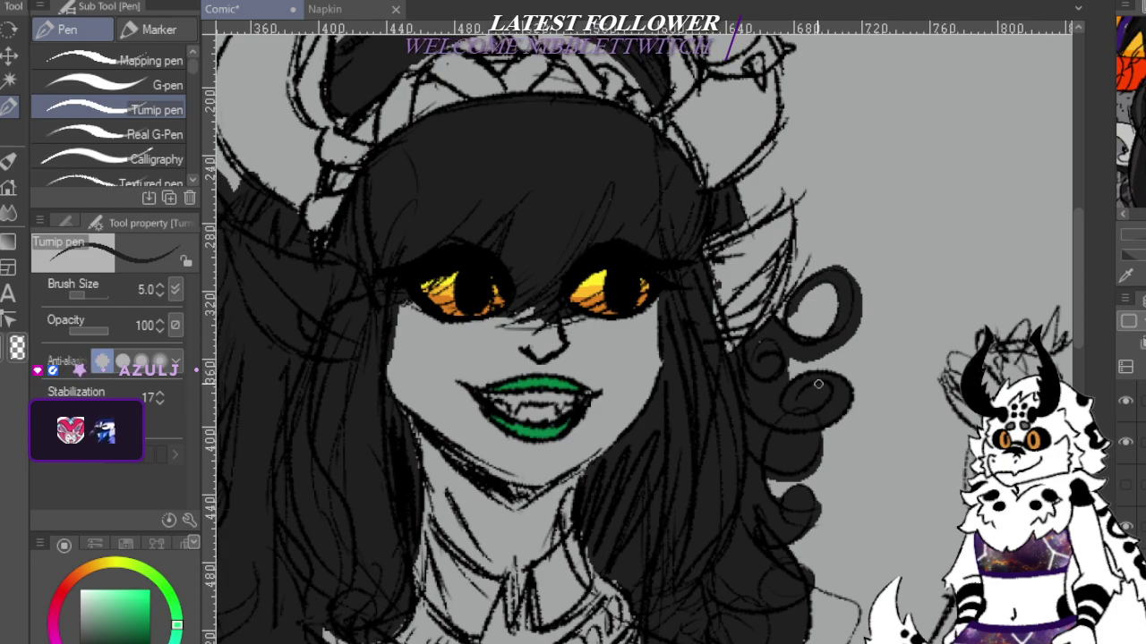
pyautogui.moveTo(737, 179)
pyautogui.mouseDown()
pyautogui.moveTo(756, 226)
pyautogui.moveTo(756, 208)
pyautogui.moveTo(716, 239)
pyautogui.mouseUp()
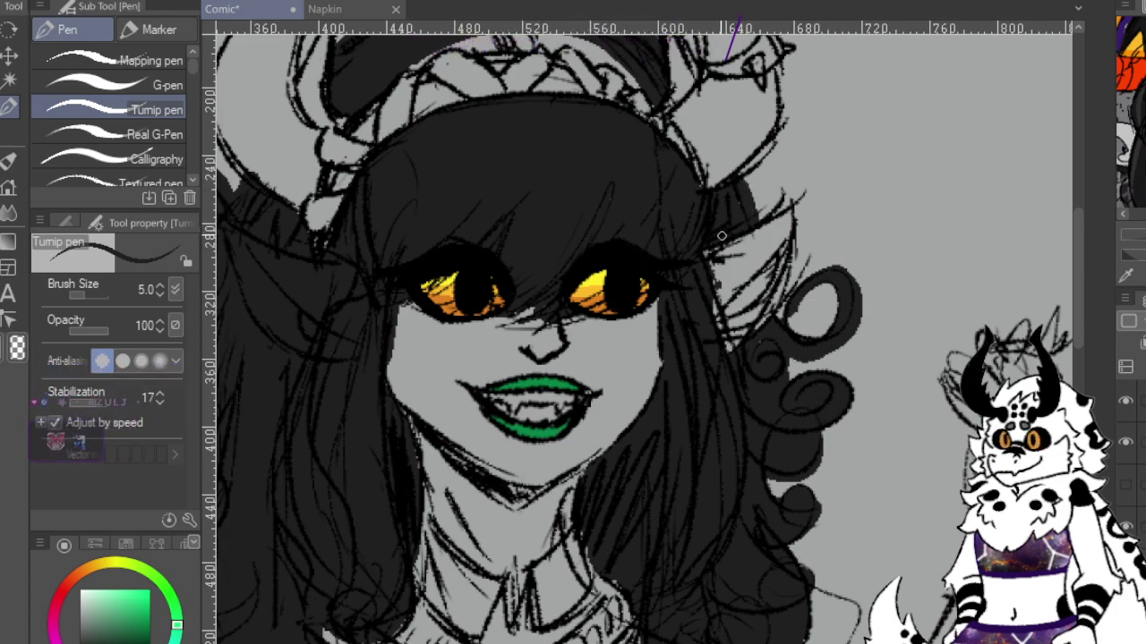
# Fill the remaining gap between the crown hair and the headband's upper edge in near-black.
pyautogui.scroll(-5, 687, 243)
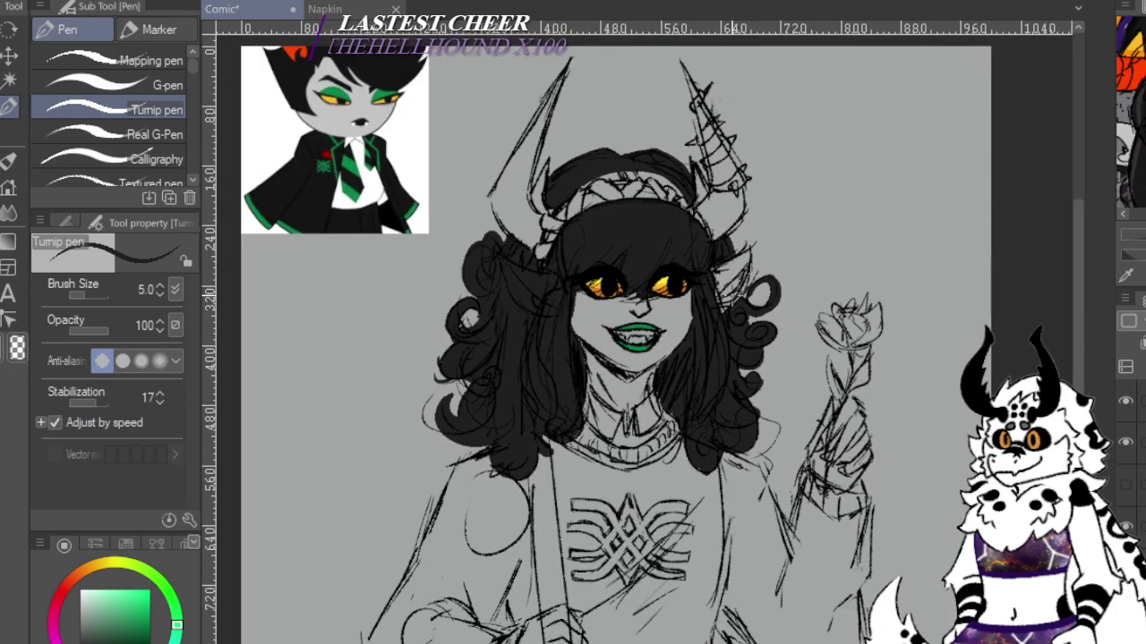
pyautogui.scroll(1, 743, 201)
pyautogui.scroll(2, 743, 201)
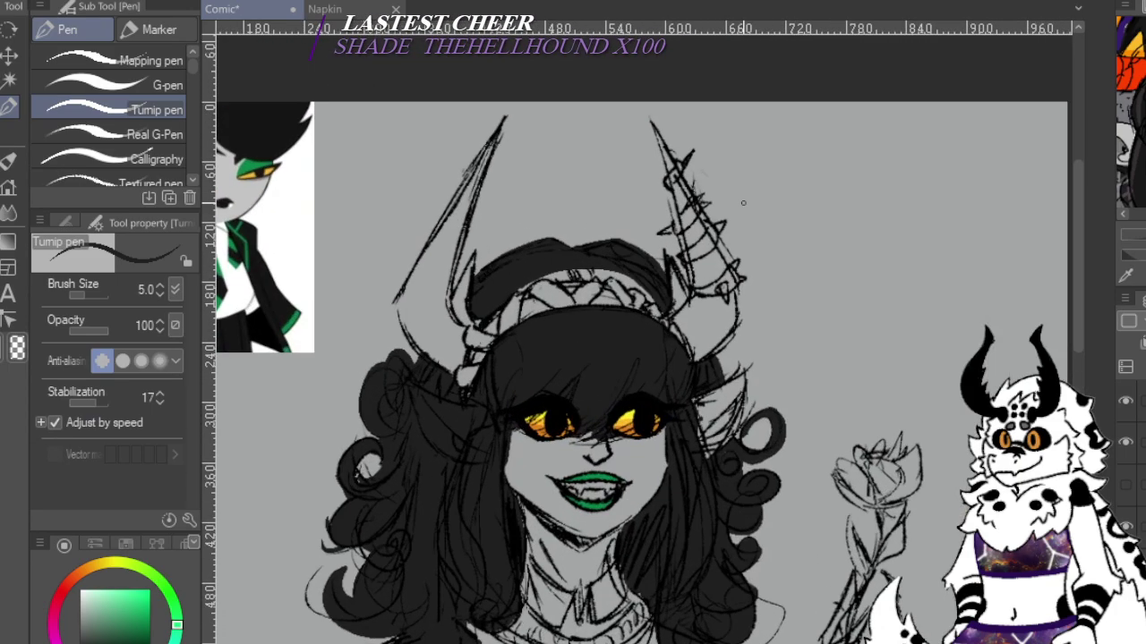
pyautogui.scroll(2, 483, 266)
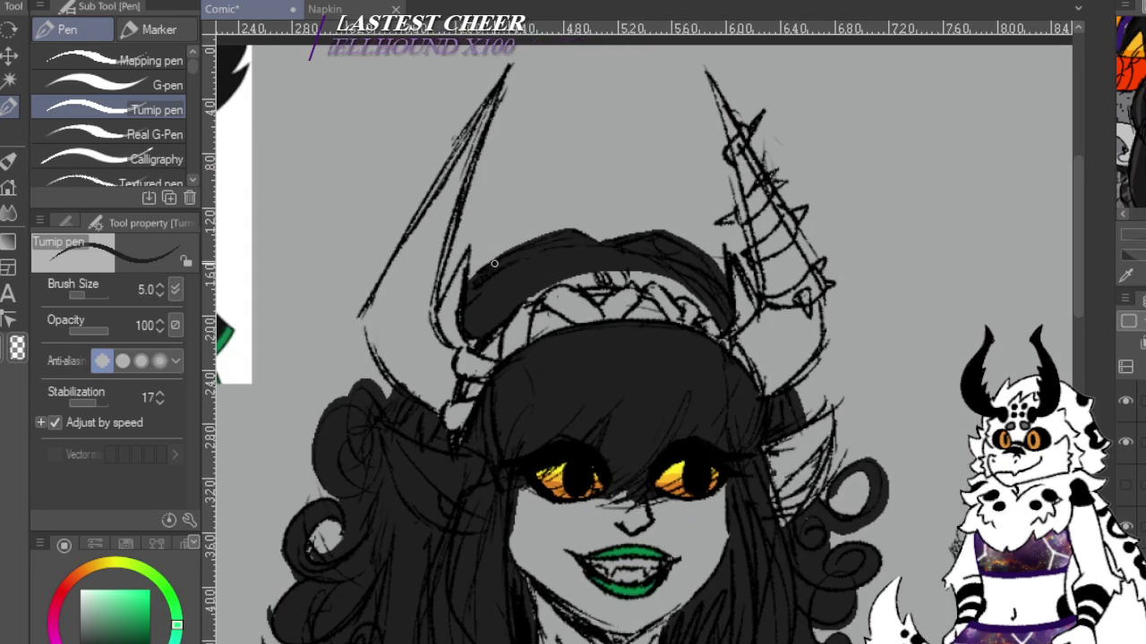
pyautogui.scroll(2, 792, 457)
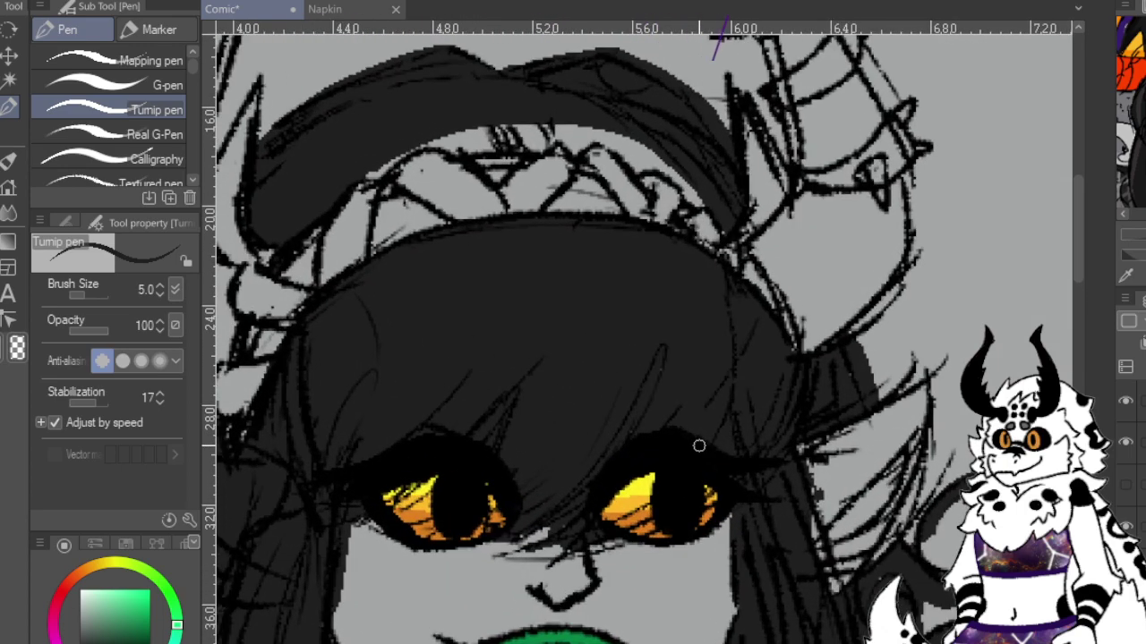
pyautogui.scroll(-1, 428, 241)
pyautogui.scroll(1, 429, 240)
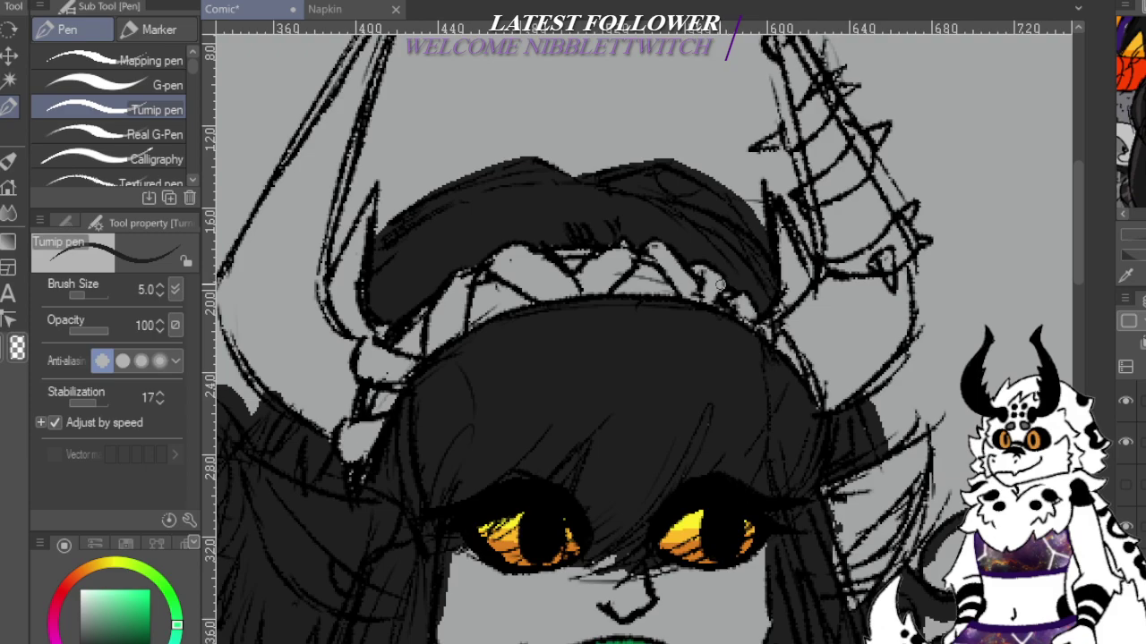
# Examine the filled hair on the whole figure and compare the character's colours with the reference picture.
pyautogui.scroll(-8, 720, 285)
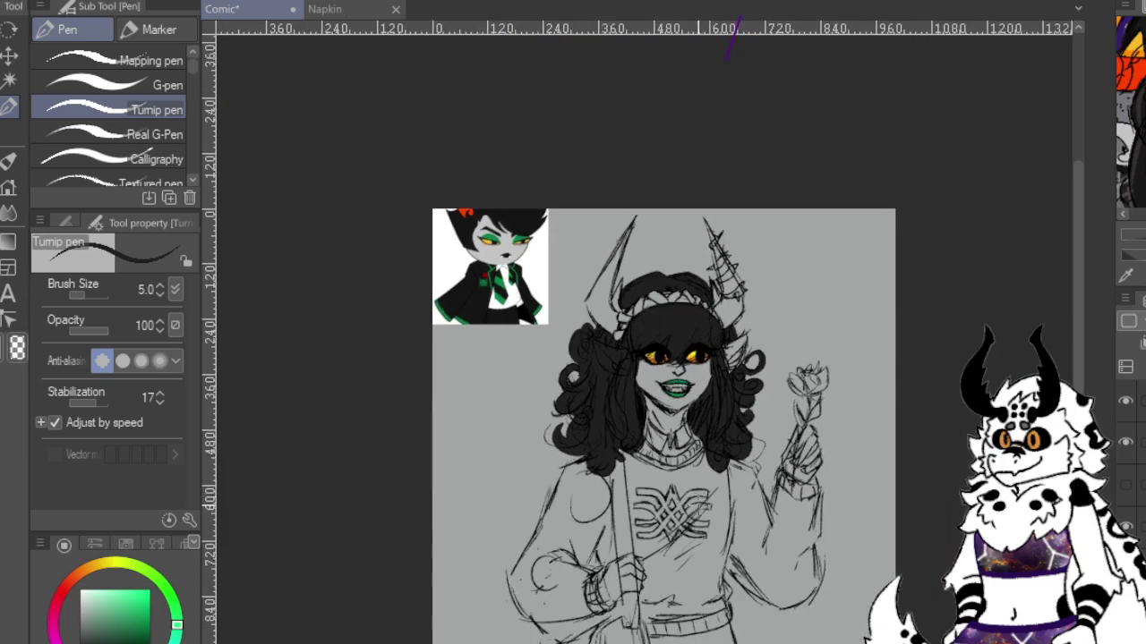
pyautogui.scroll(-2, 653, 573)
pyautogui.scroll(4, 667, 626)
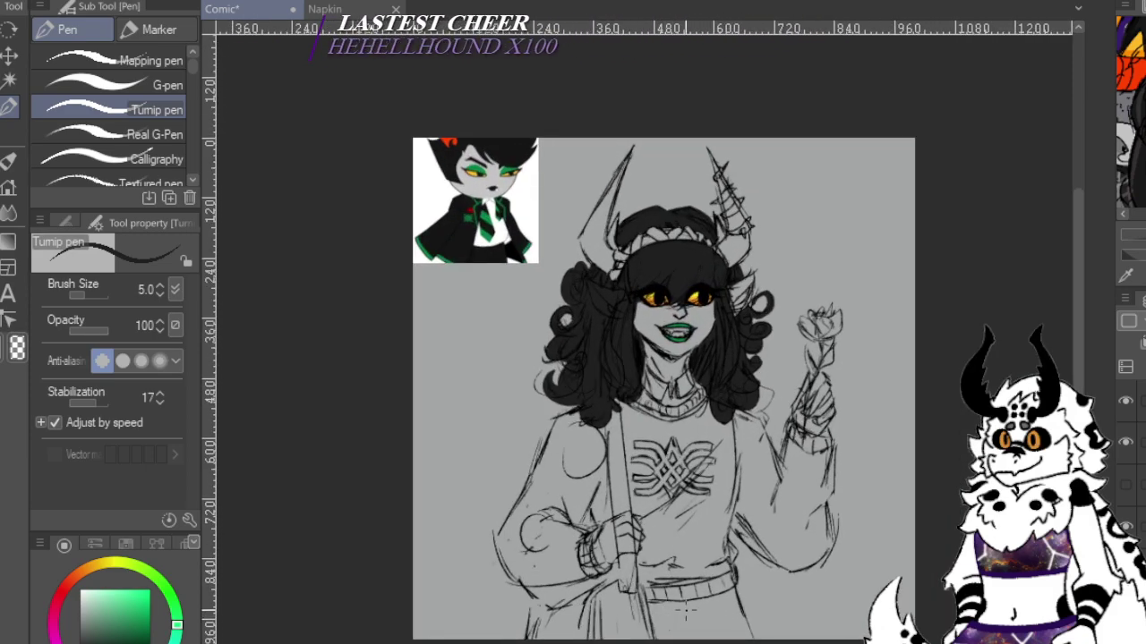
pyautogui.scroll(5, 737, 302)
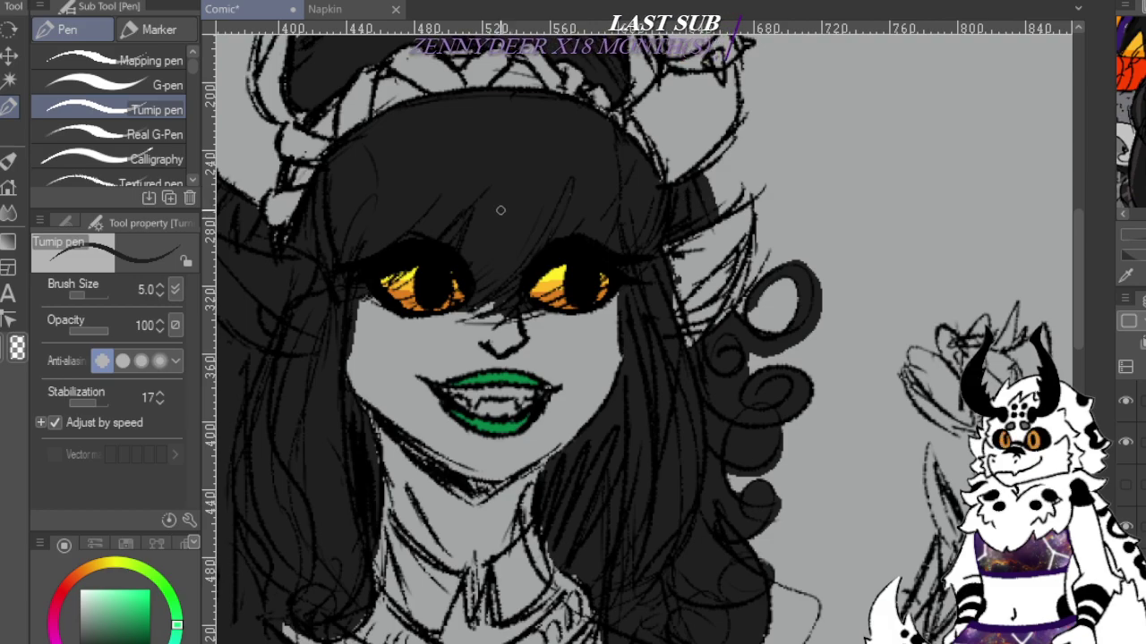
pyautogui.scroll(-3, 577, 191)
pyautogui.scroll(-4, 577, 191)
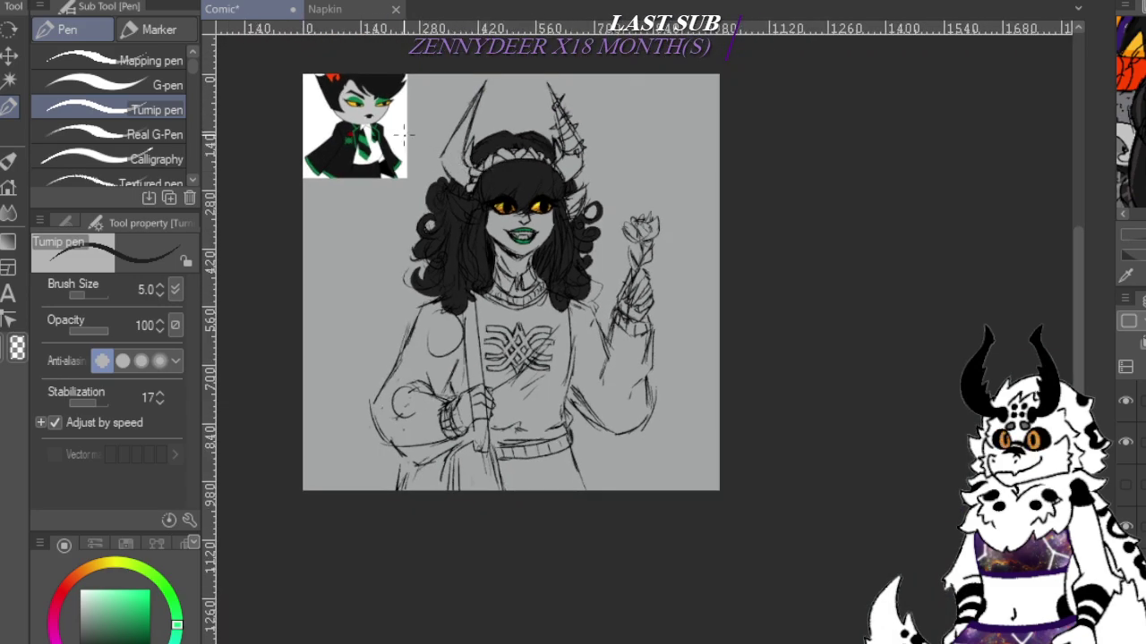
pyautogui.scroll(4, 404, 137)
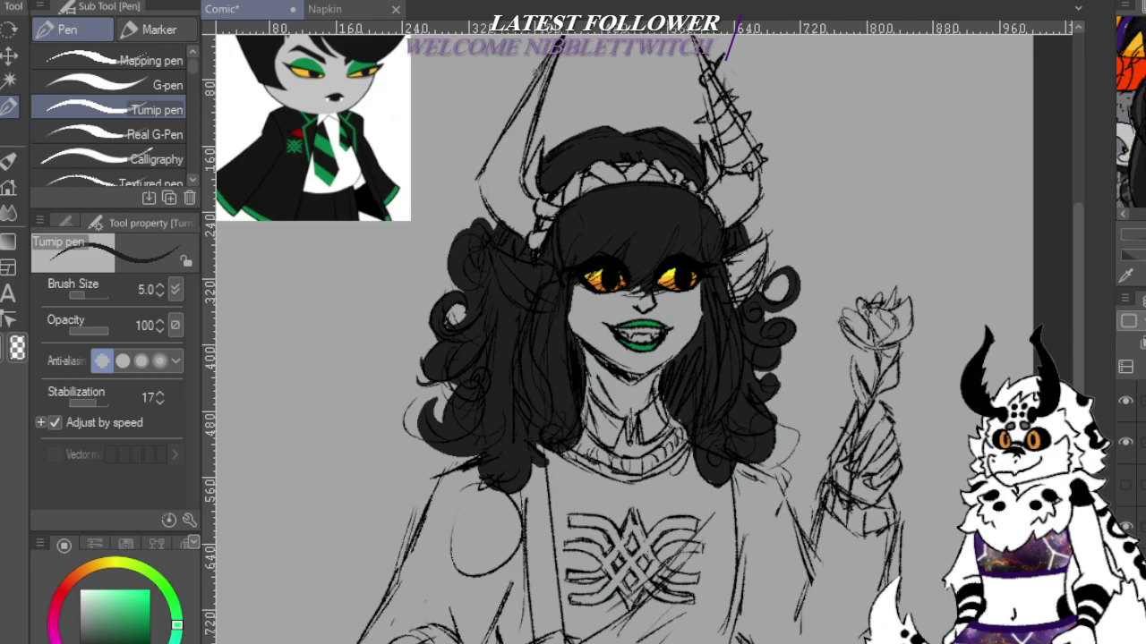
pyautogui.scroll(-2, 870, 486)
pyautogui.scroll(2, 854, 400)
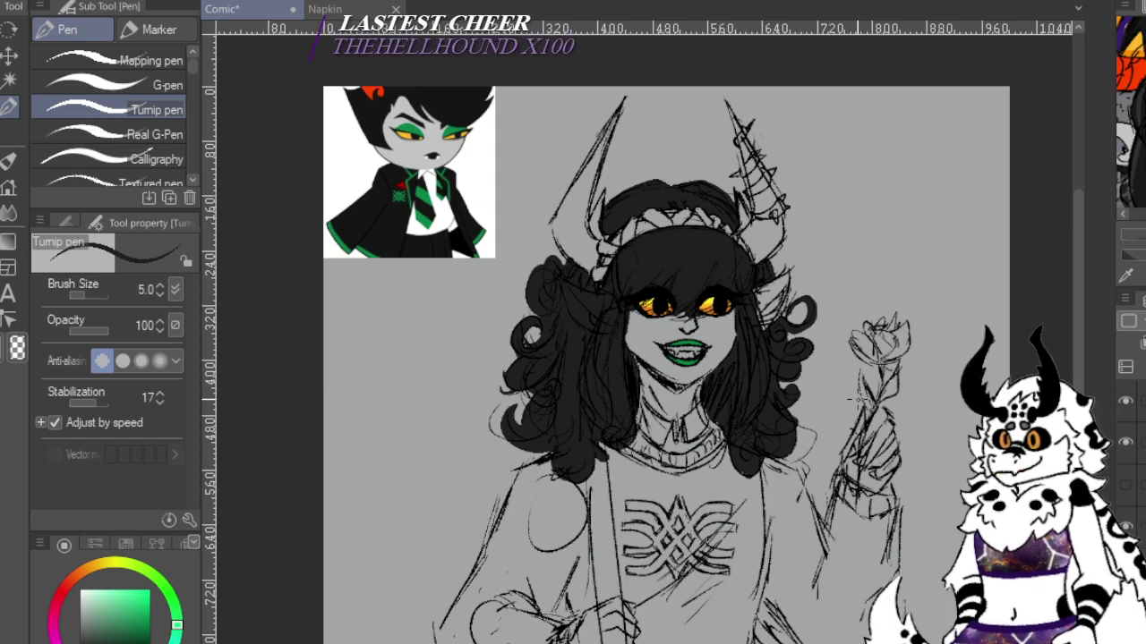
pyautogui.scroll(3, 507, 187)
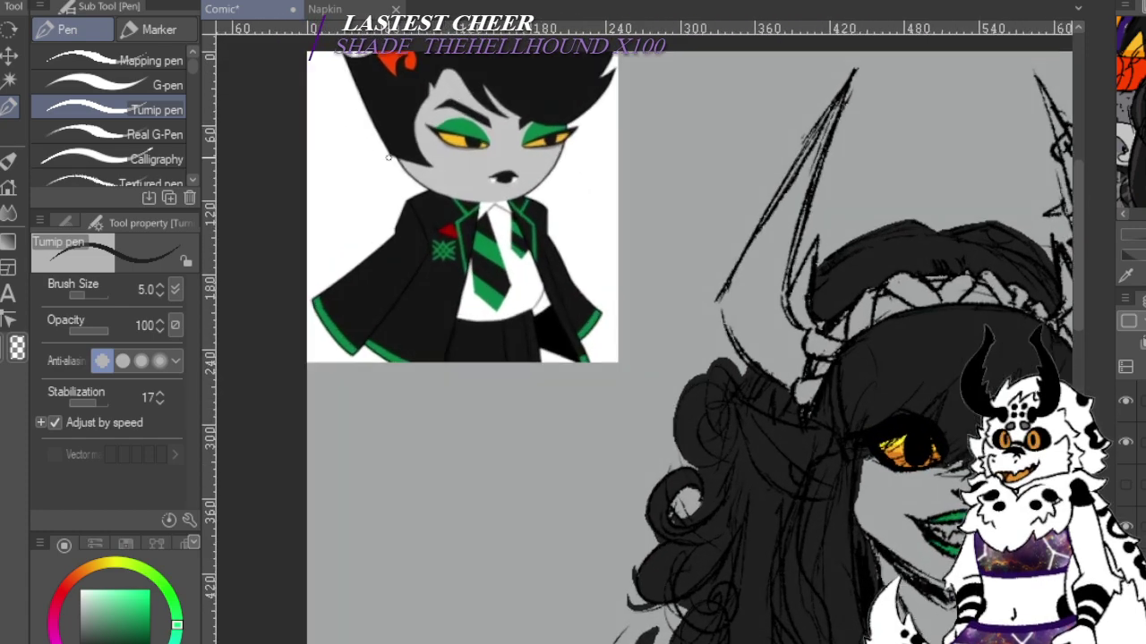
pyautogui.scroll(1, 409, 211)
pyautogui.scroll(-4, 582, 349)
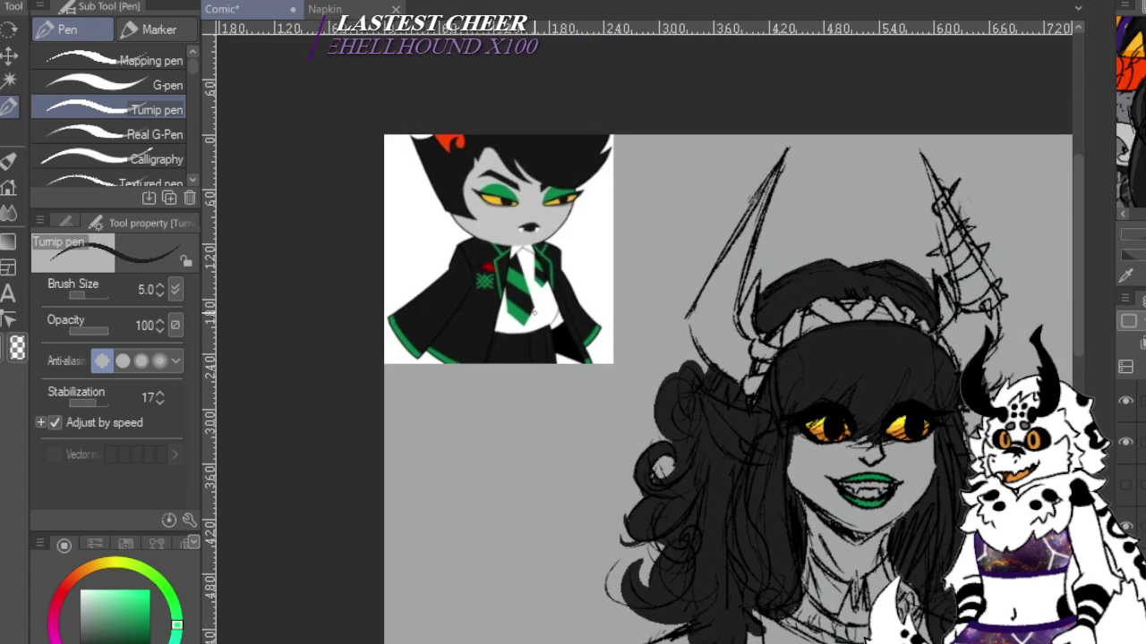
pyautogui.scroll(-2, 722, 408)
pyautogui.scroll(-2, 940, 570)
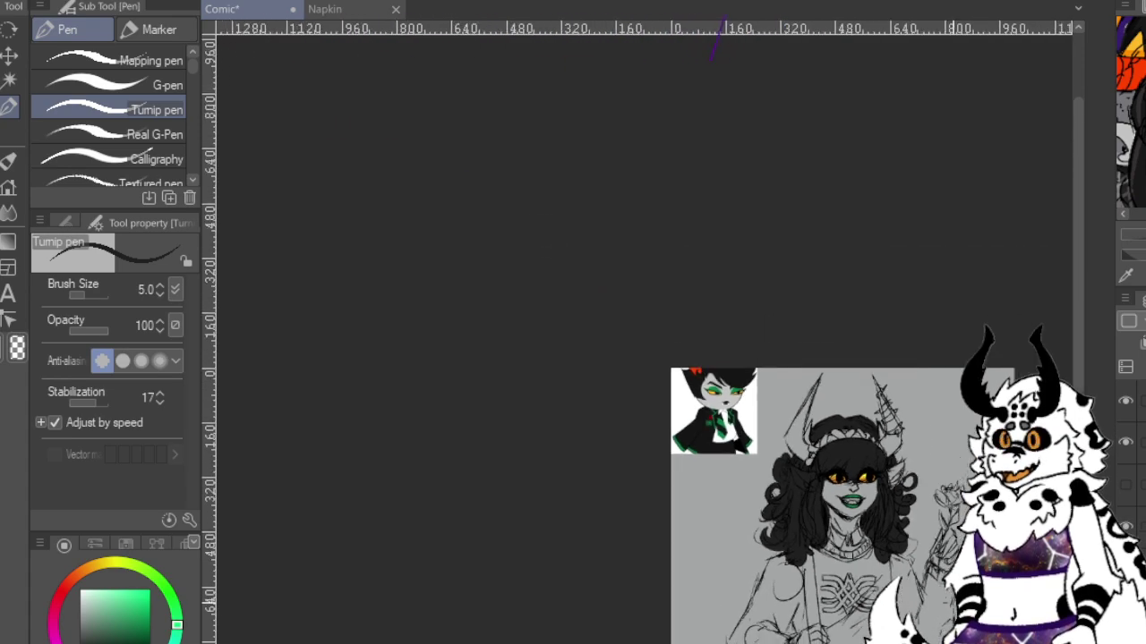
pyautogui.scroll(2, 962, 590)
pyautogui.hscroll(1, 730, 412)
pyautogui.moveTo(1083, 290); pyautogui.dragTo(1072, 344)
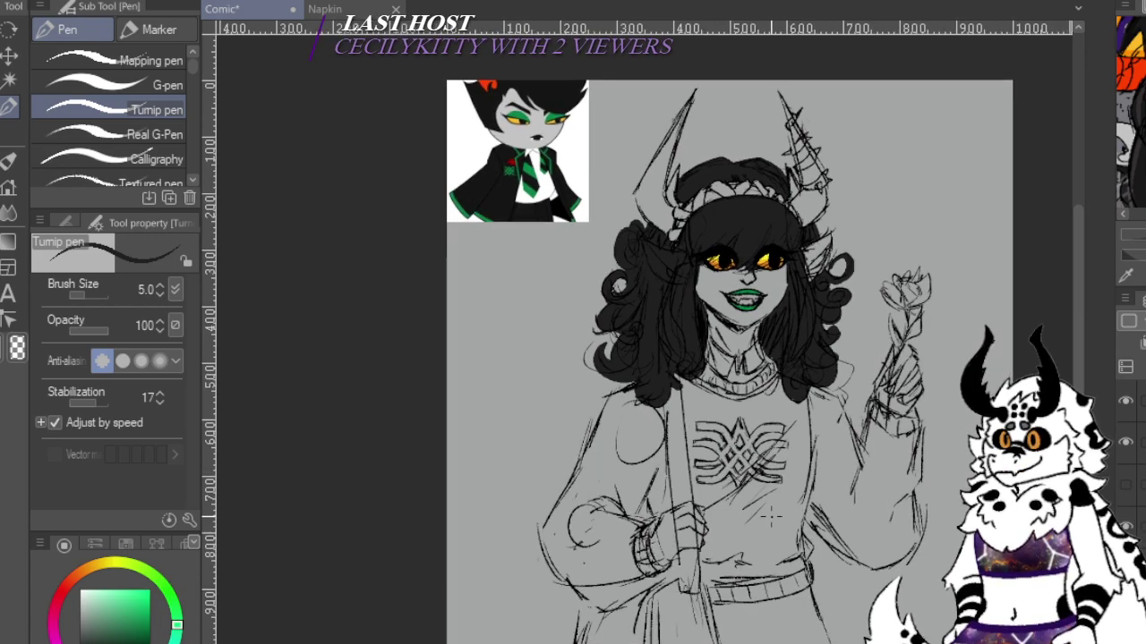
pyautogui.scroll(3, 772, 516)
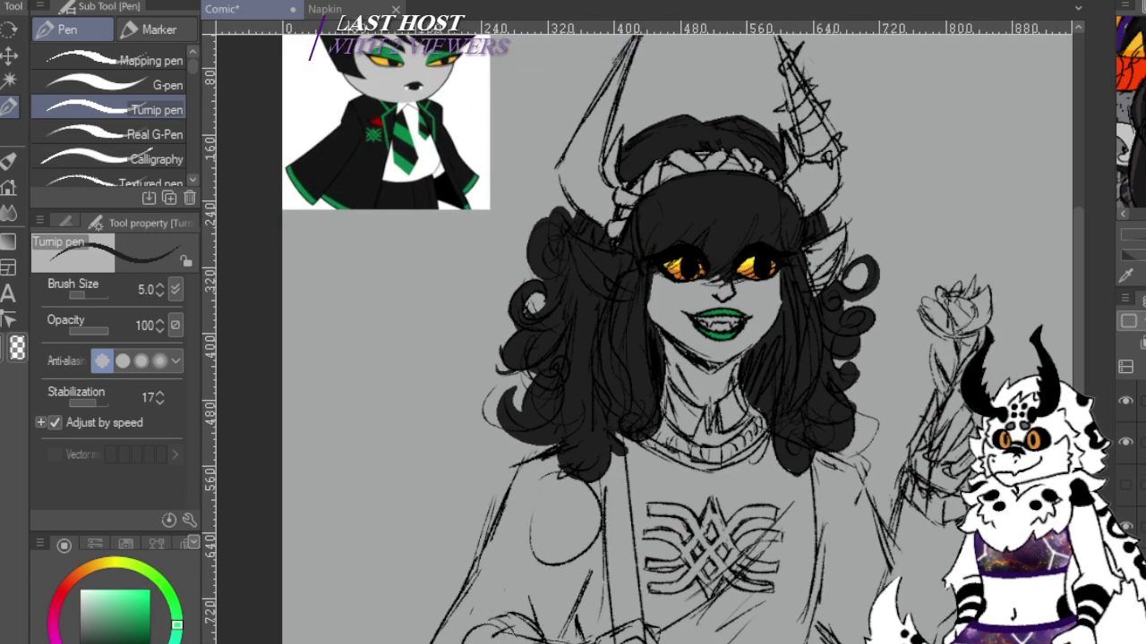
# Compare the figure with and without the last hair edit by repeatedly undoing and redoing it.
pyautogui.hotkey('ctrl', 'z')
pyautogui.hotkey('ctrl', 'y')
pyautogui.hotkey('ctrl', 'z')
pyautogui.hotkey('ctrl', 'y')
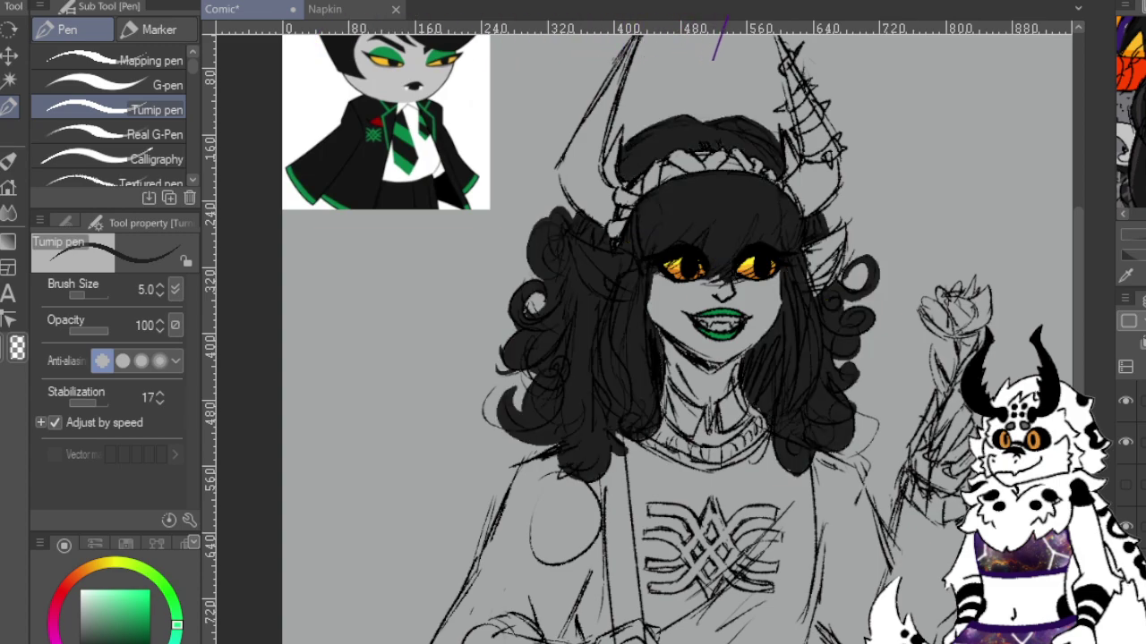
pyautogui.scroll(2, 784, 331)
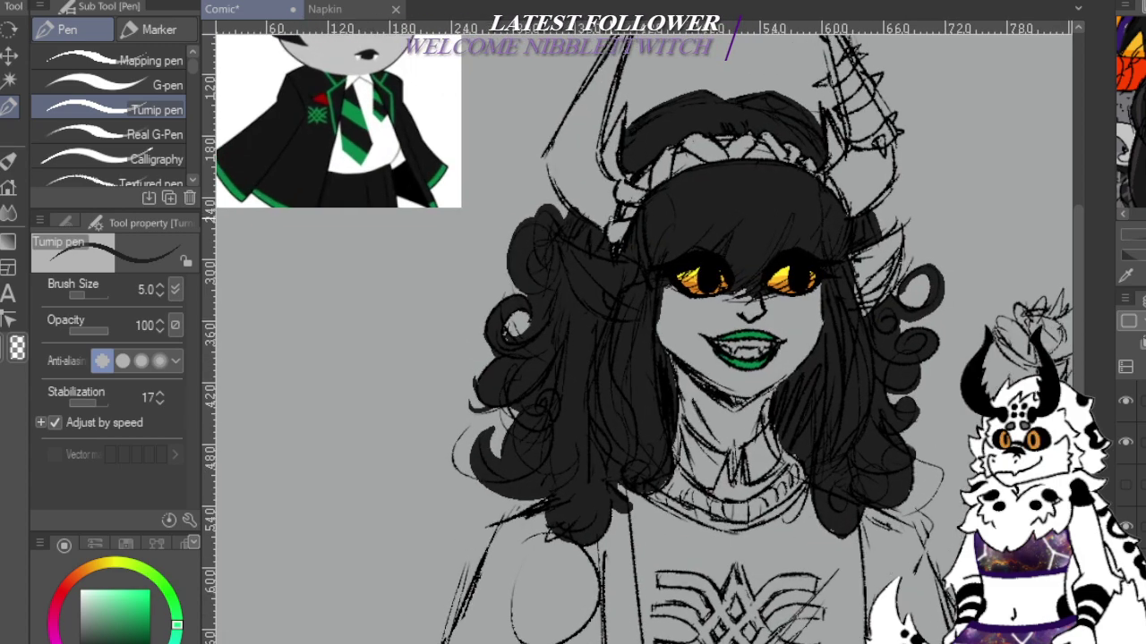
pyautogui.hotkey('ctrl', 'z')
pyautogui.hotkey('ctrl', 'y')
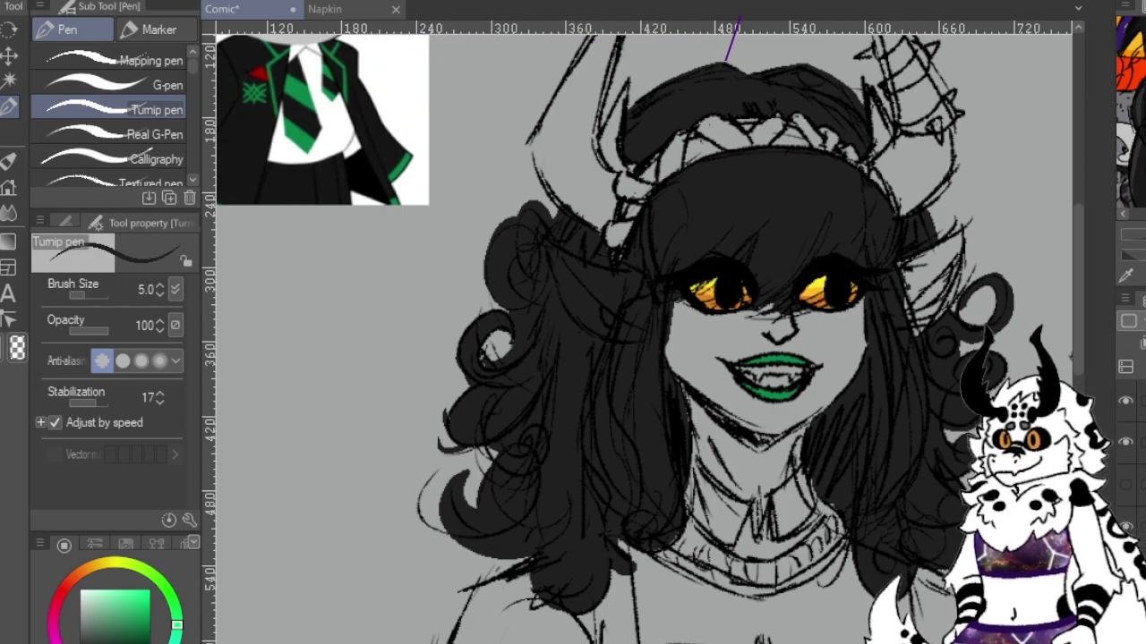
pyautogui.scroll(-1, 446, 294)
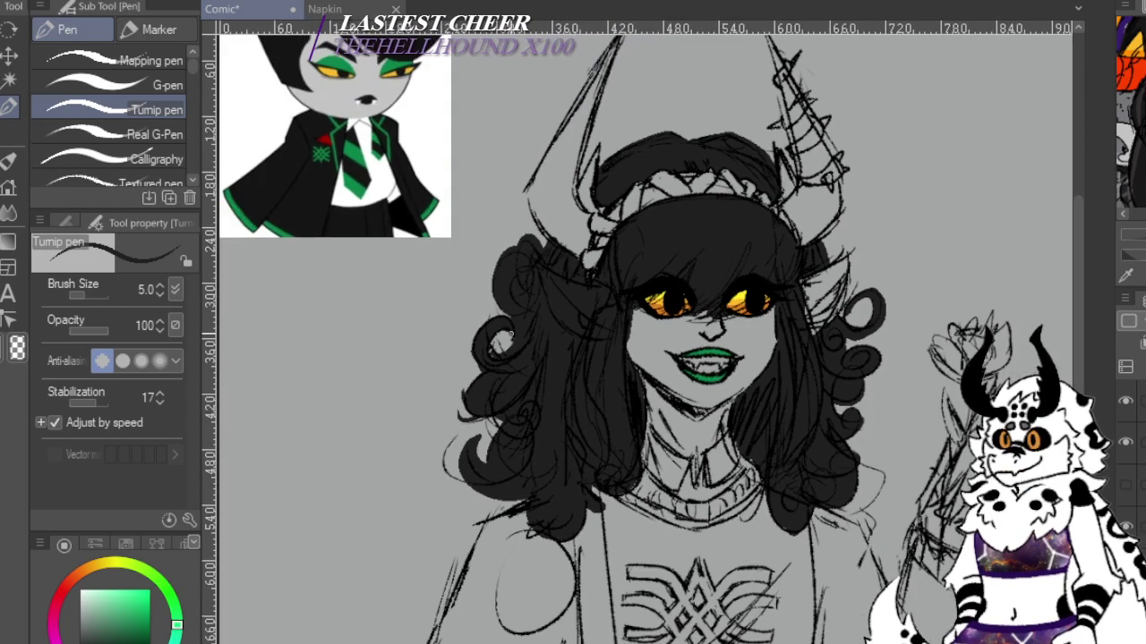
# Sample the light grey skin colour from the reference's face and paint the cheek away from the flower with the Turnip pen.
pyautogui.press('i')
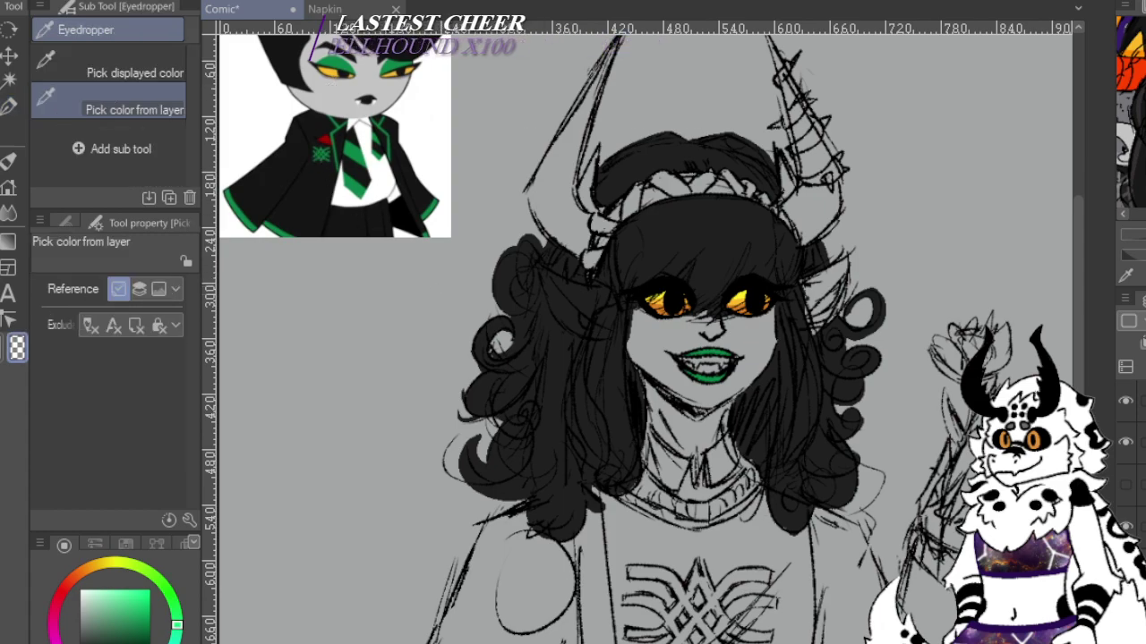
pyautogui.click(337, 82)
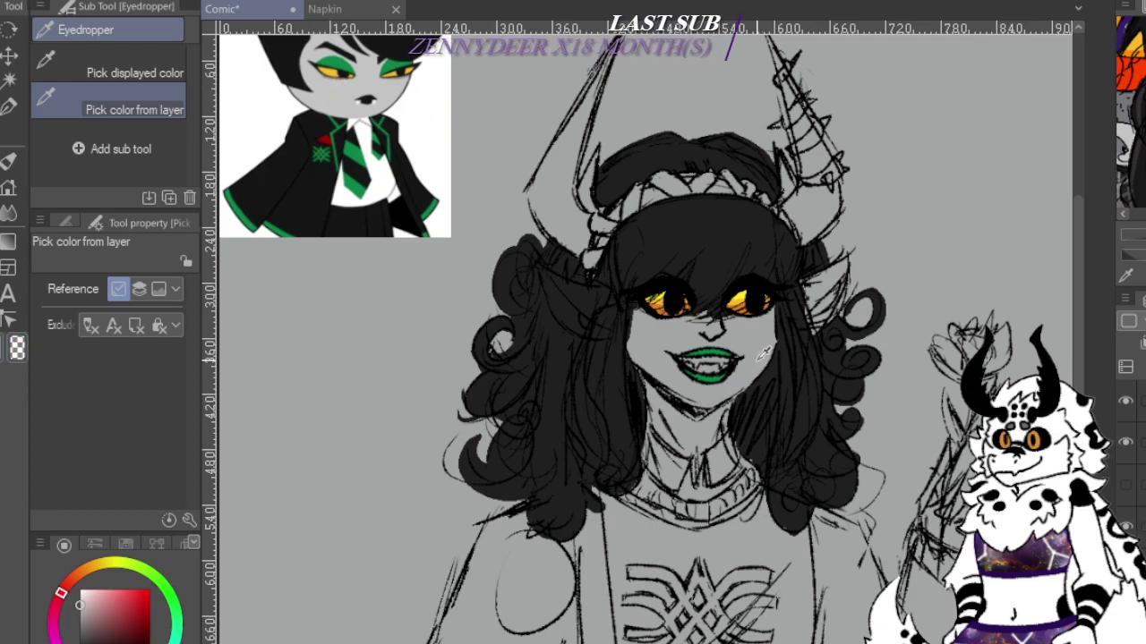
pyautogui.scroll(1, 761, 358)
pyautogui.press('p')
pyautogui.moveTo(603, 340); pyautogui.dragTo(616, 333)
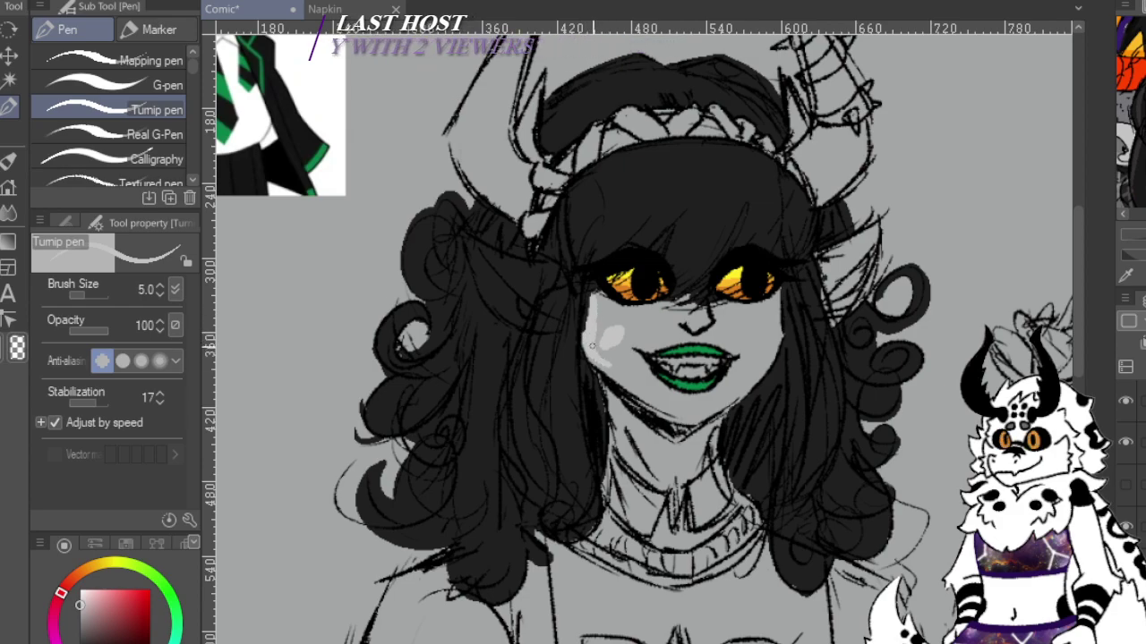
pyautogui.moveTo(614, 347); pyautogui.dragTo(650, 395)
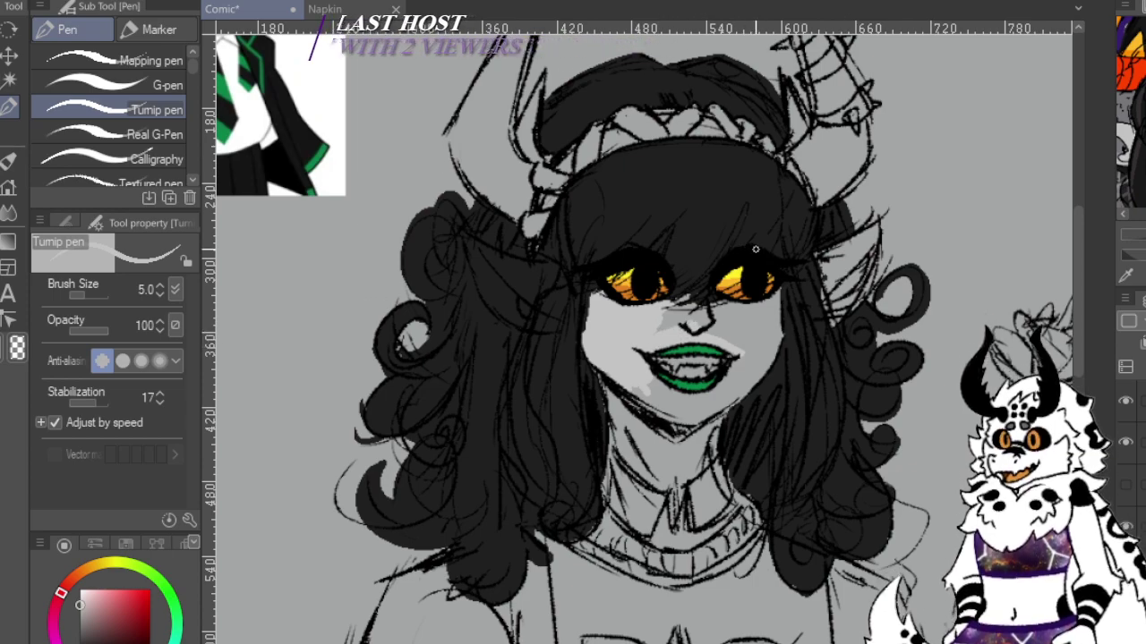
# Fill both pointed ears in the light grey skin colour, painting over the hair that covers the ear away from the flower.
pyautogui.moveTo(481, 267); pyautogui.dragTo(511, 317)
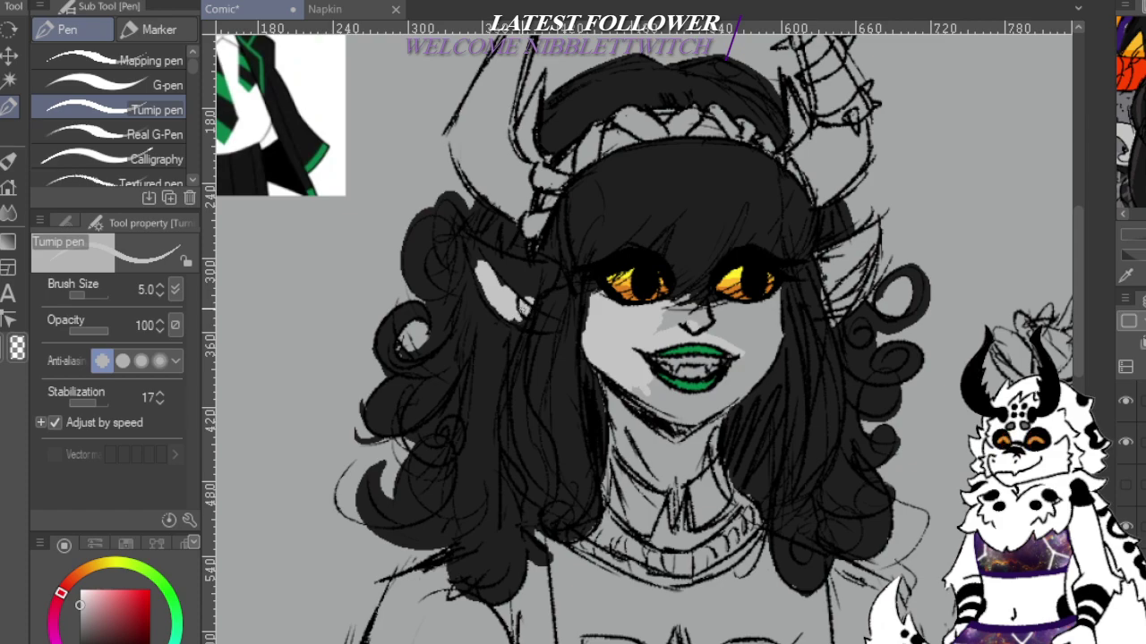
pyautogui.moveTo(528, 306)
pyautogui.mouseDown()
pyautogui.moveTo(524, 264)
pyautogui.moveTo(470, 242)
pyautogui.mouseUp()
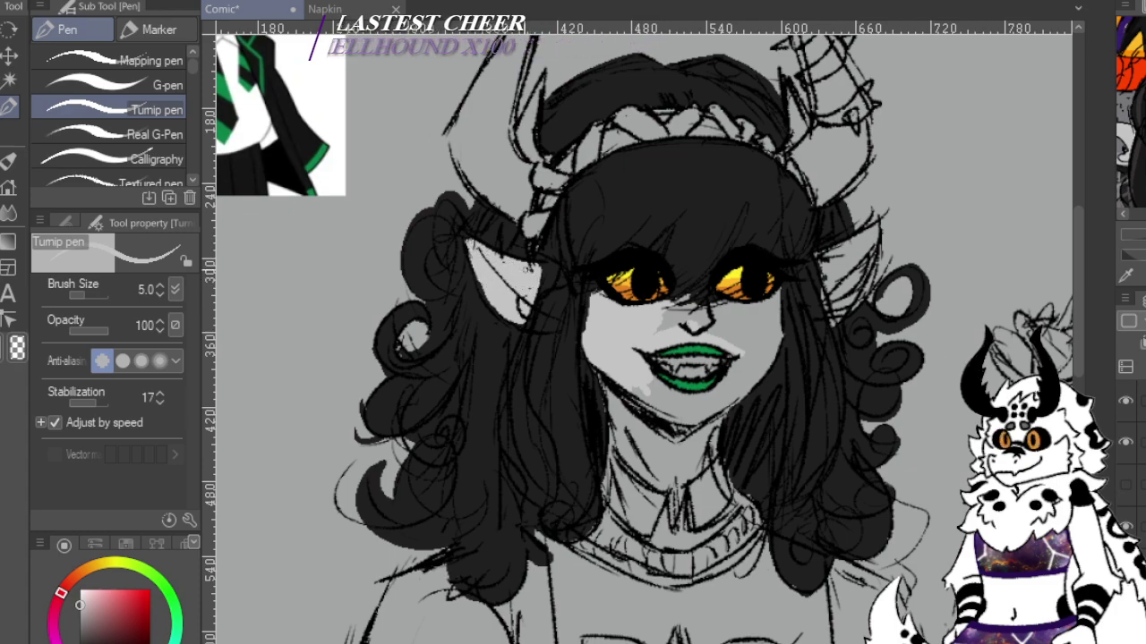
pyautogui.scroll(2, 565, 205)
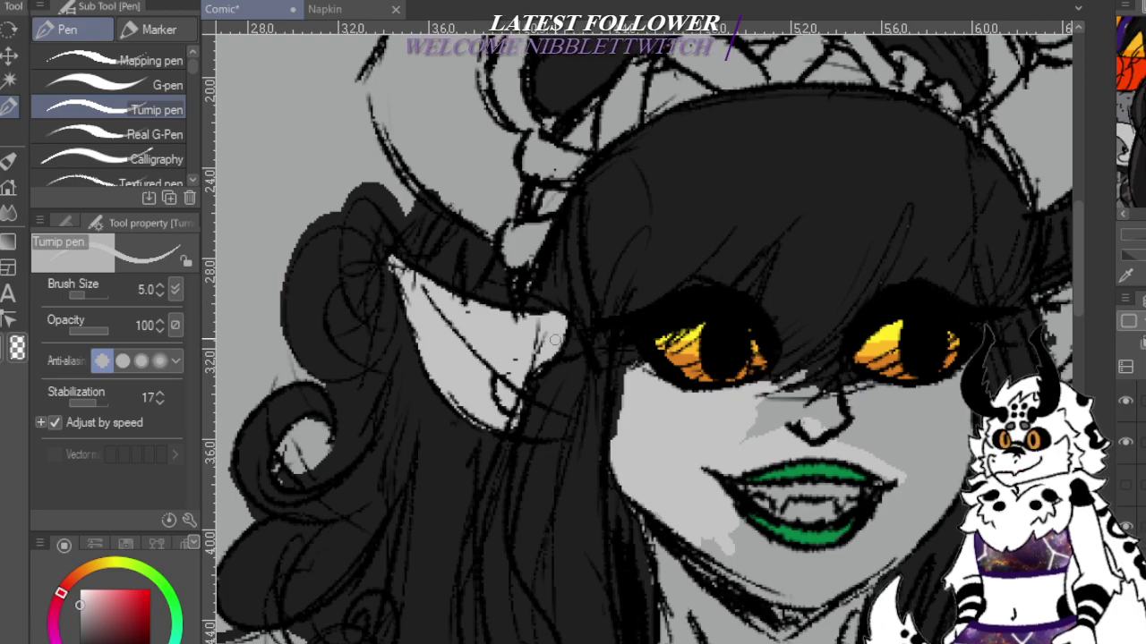
pyautogui.scroll(-5, 555, 340)
pyautogui.scroll(4, 885, 339)
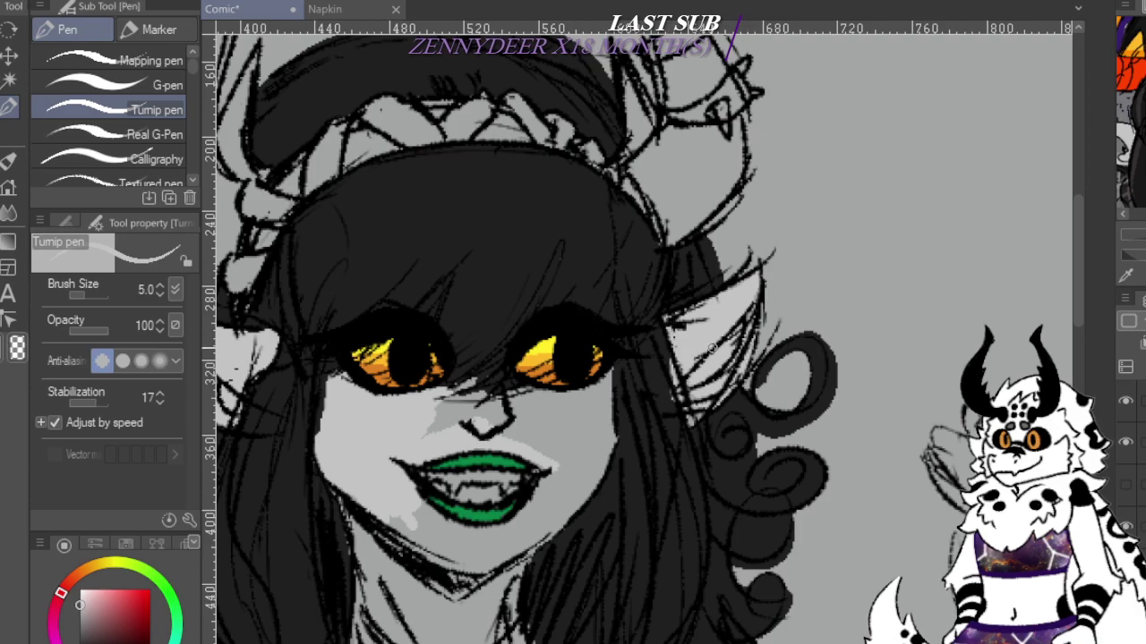
pyautogui.scroll(-4, 711, 346)
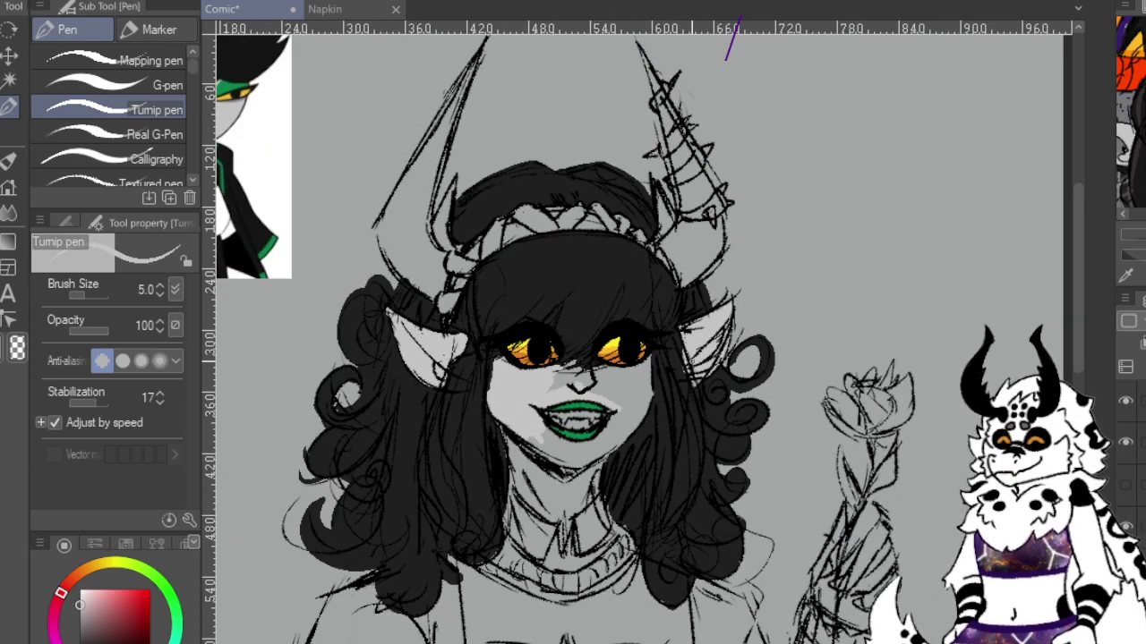
# Sample the near-black hair colour and paint over the lower tip of the flower-side ear to trim its light grey fill.
pyautogui.scroll(5, 712, 346)
pyautogui.press('e')
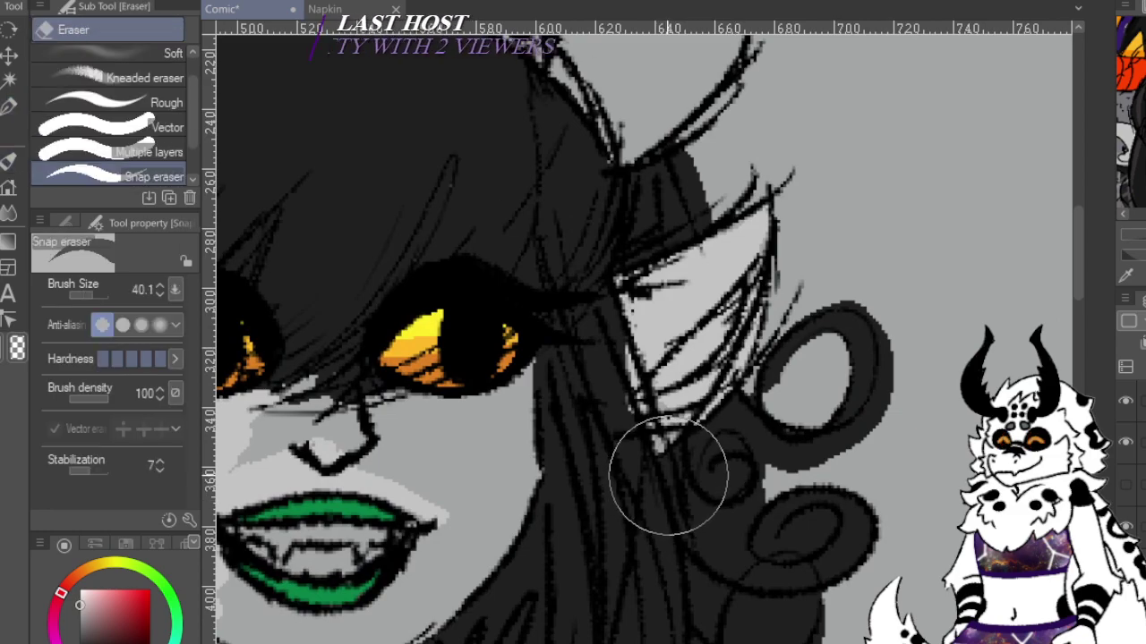
pyautogui.press('p')
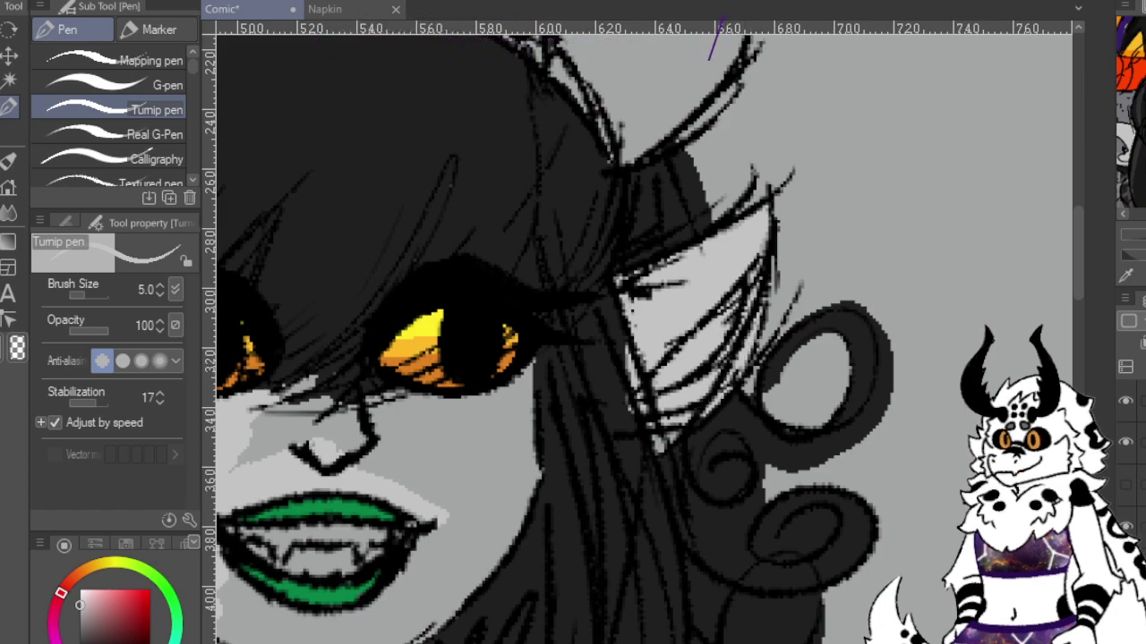
pyautogui.press('i')
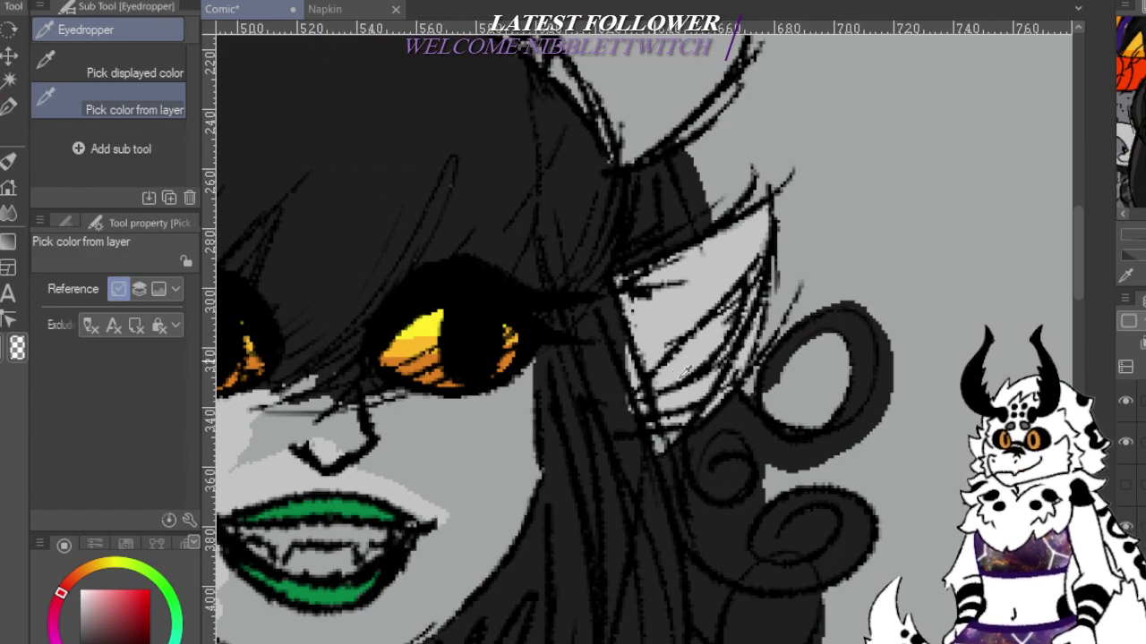
pyautogui.press('p')
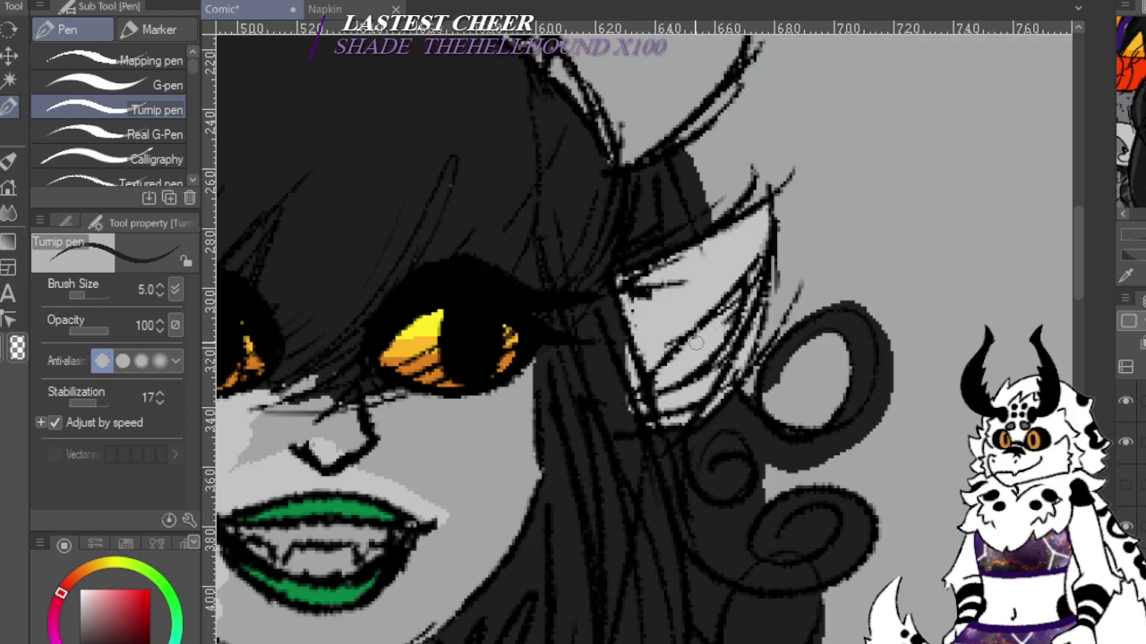
pyautogui.scroll(-8, 695, 343)
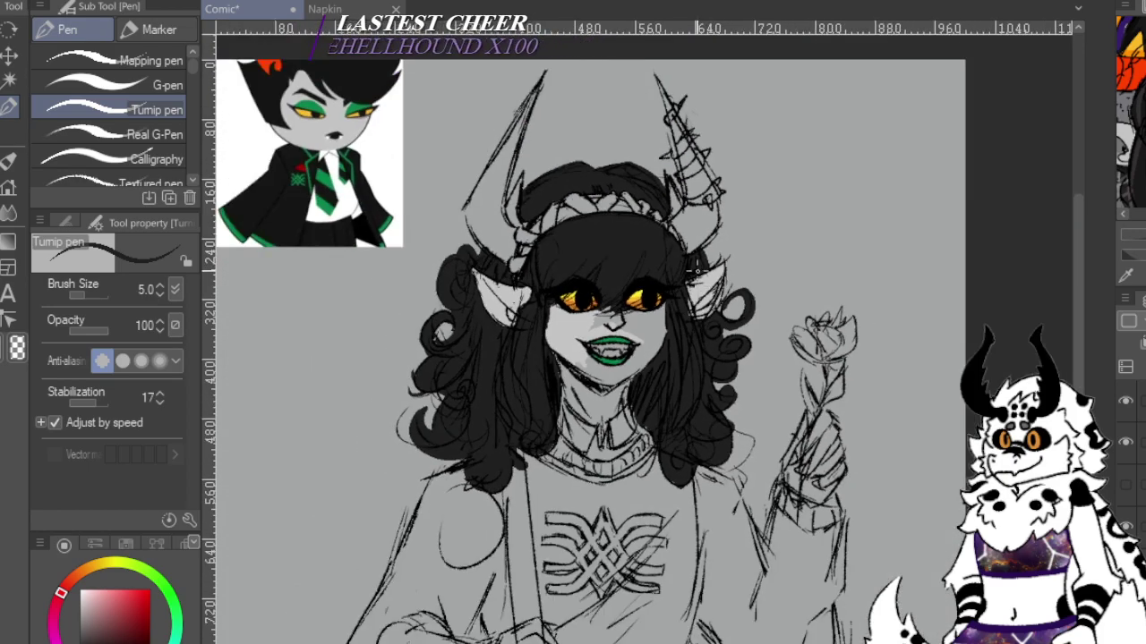
# Resample the light grey skin colour and paint around the nose and beneath the flower-side eye down to the face edge.
pyautogui.scroll(6, 690, 317)
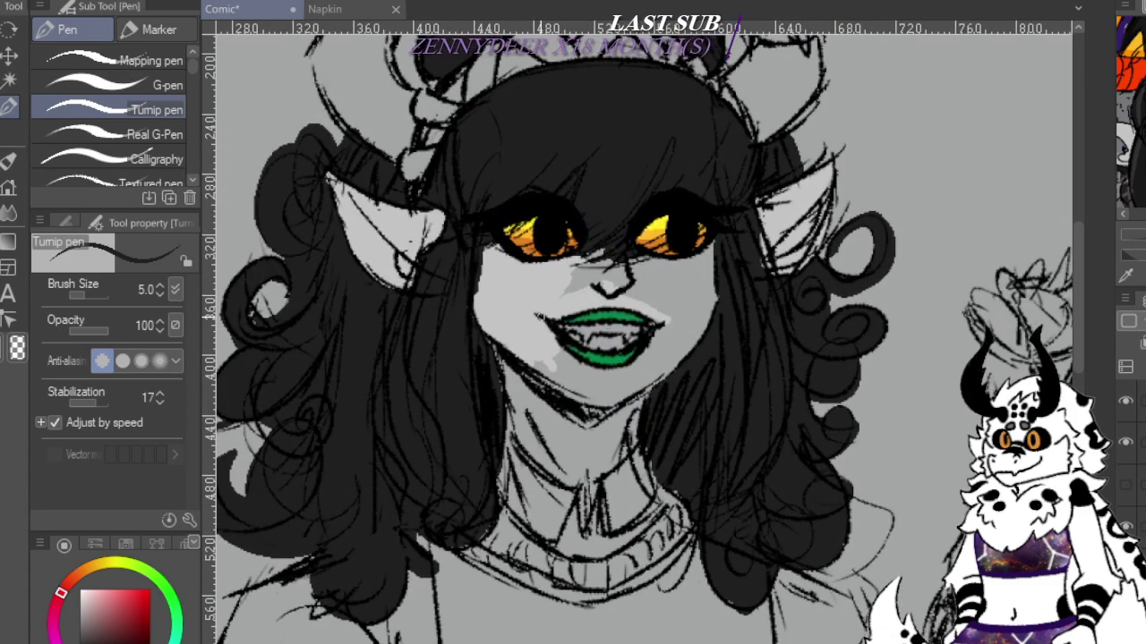
pyautogui.press('u')
pyautogui.press('i')
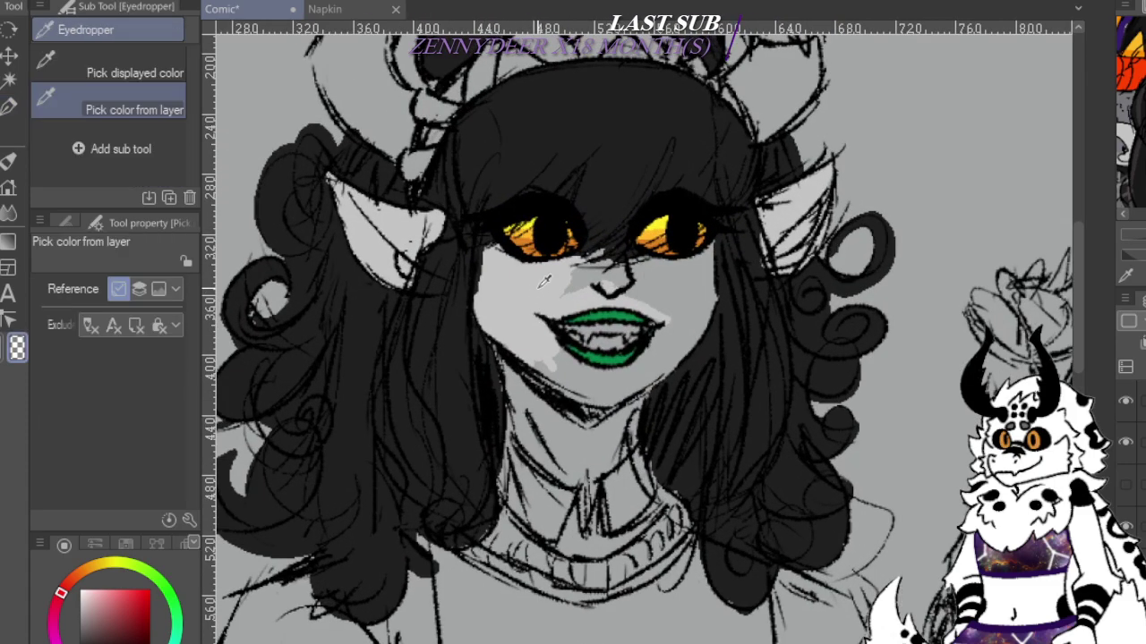
pyautogui.scroll(1, 660, 235)
pyautogui.scroll(1, 662, 224)
pyautogui.press('p')
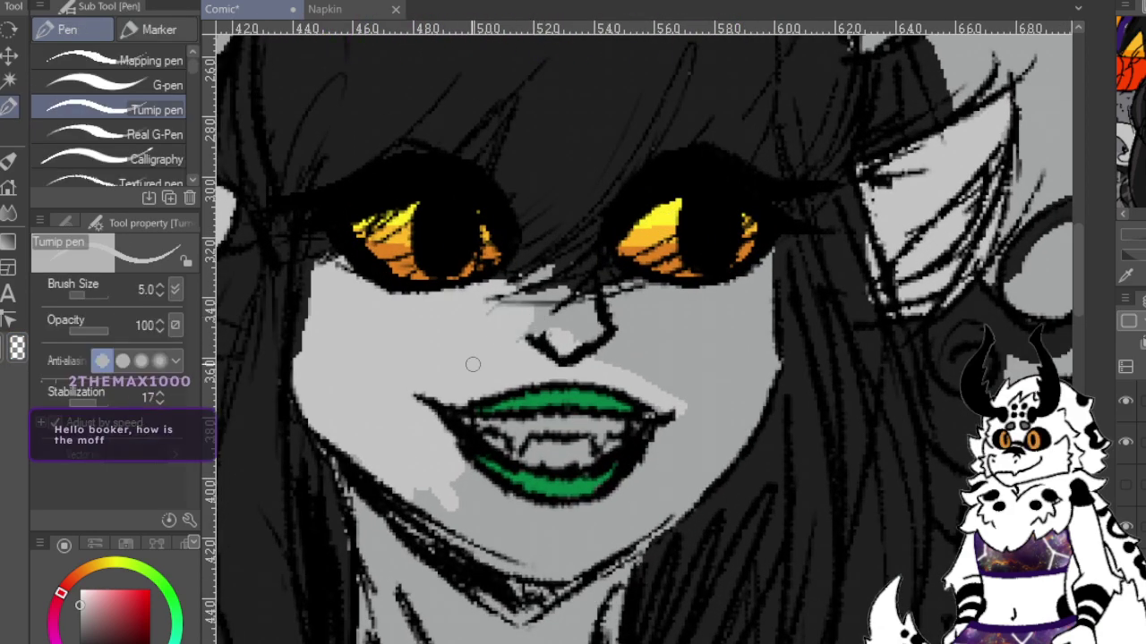
pyautogui.moveTo(535, 351)
pyautogui.mouseDown()
pyautogui.moveTo(585, 325)
pyautogui.moveTo(568, 352)
pyautogui.moveTo(553, 303)
pyautogui.mouseUp()
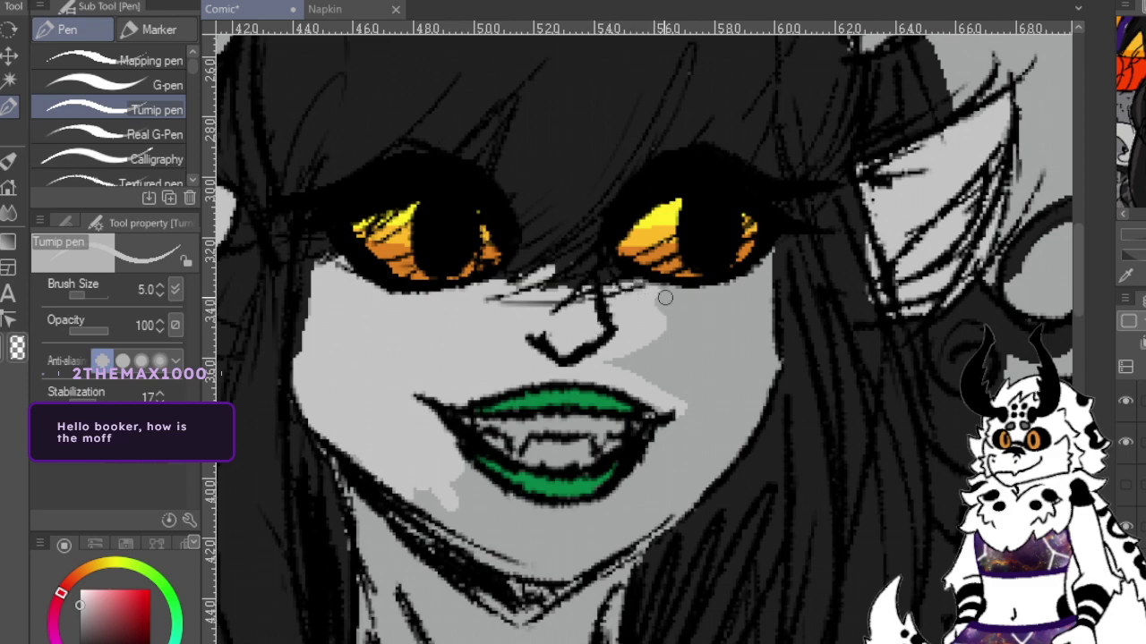
pyautogui.moveTo(698, 291)
pyautogui.mouseDown()
pyautogui.moveTo(760, 273)
pyautogui.moveTo(774, 249)
pyautogui.moveTo(762, 344)
pyautogui.mouseUp()
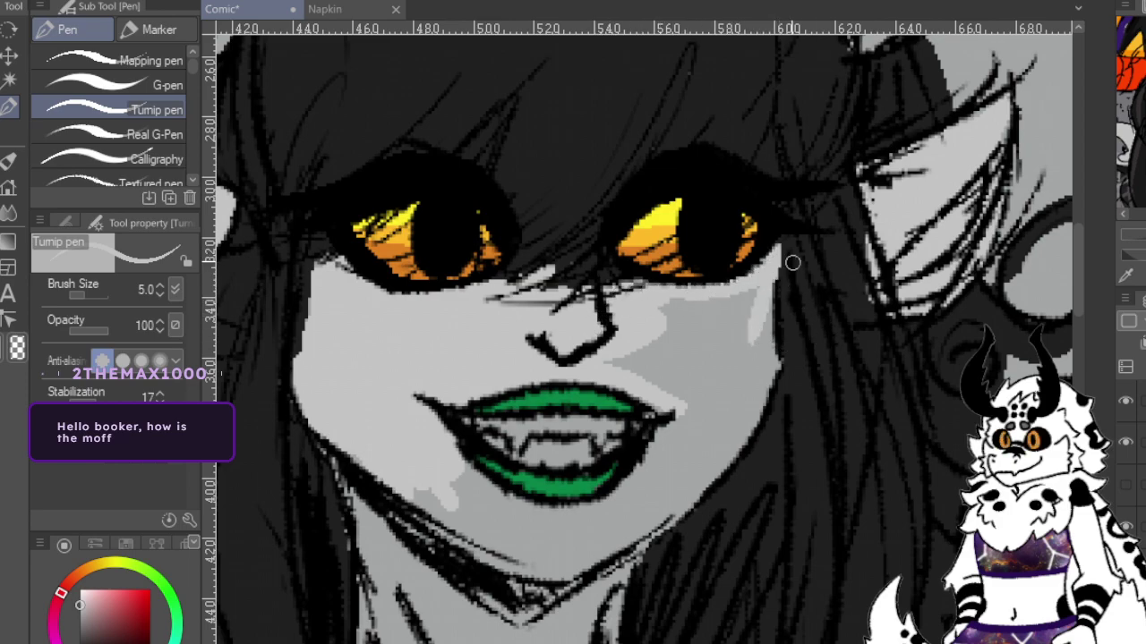
# Shrink the Snap eraser to tidy the skin's edge at the hair, and fill the flower-side cheek in light grey.
pyautogui.press('e')
pyautogui.click(87, 293)
pyautogui.click(84, 293)
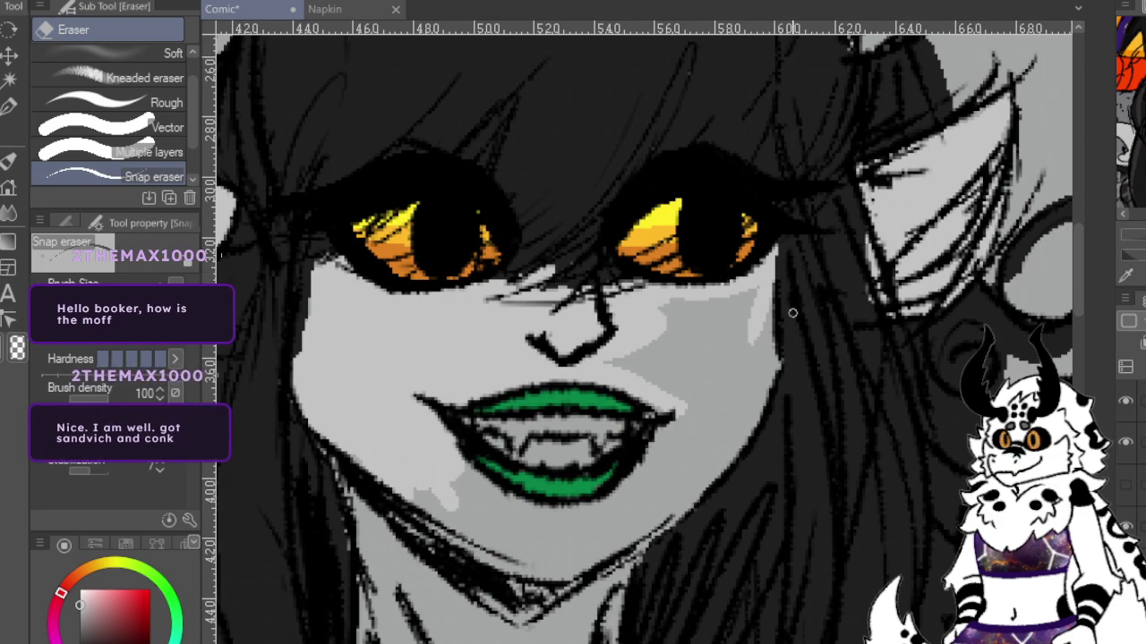
pyautogui.press('p')
pyautogui.moveTo(634, 349)
pyautogui.mouseDown()
pyautogui.moveTo(635, 378)
pyautogui.moveTo(576, 348)
pyautogui.moveTo(588, 326)
pyautogui.moveTo(694, 332)
pyautogui.moveTo(692, 346)
pyautogui.moveTo(649, 367)
pyautogui.moveTo(695, 366)
pyautogui.moveTo(710, 348)
pyautogui.moveTo(682, 294)
pyautogui.moveTo(700, 307)
pyautogui.moveTo(692, 314)
pyautogui.moveTo(770, 304)
pyautogui.moveTo(756, 297)
pyautogui.moveTo(749, 318)
pyautogui.moveTo(763, 318)
pyautogui.moveTo(772, 365)
pyautogui.moveTo(739, 321)
pyautogui.moveTo(686, 393)
pyautogui.moveTo(692, 442)
pyautogui.mouseUp()
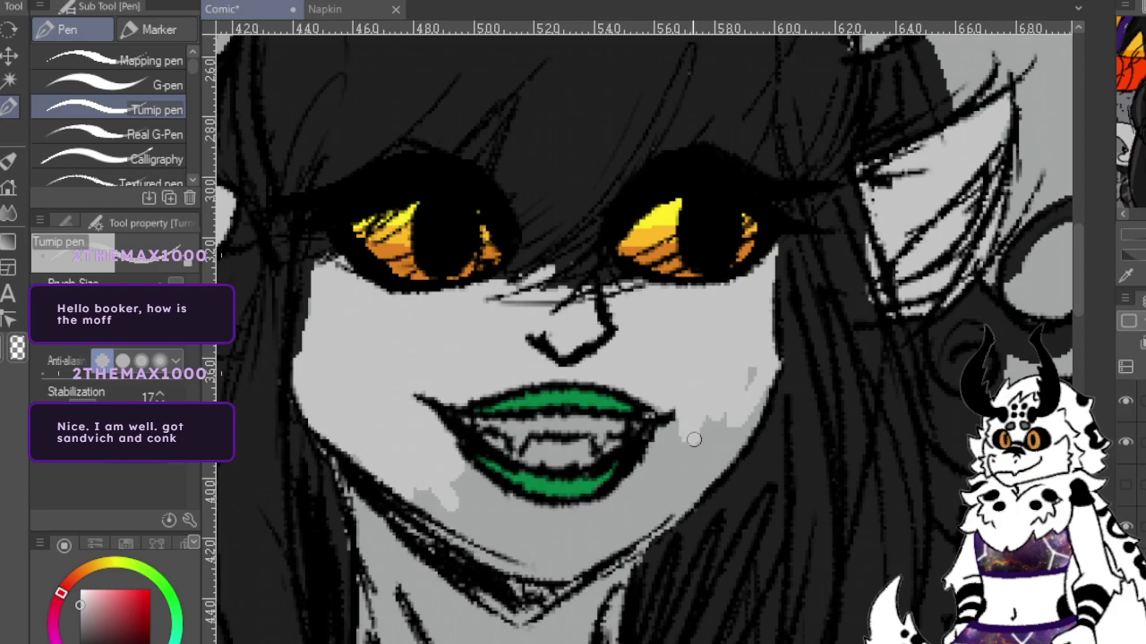
# Fill the jaw and chin around the mouth in light grey until the whole lower face is covered.
pyautogui.moveTo(417, 420)
pyautogui.mouseDown()
pyautogui.moveTo(477, 526)
pyautogui.moveTo(400, 475)
pyautogui.moveTo(424, 526)
pyautogui.mouseUp()
pyautogui.moveTo(480, 600)
pyautogui.mouseDown()
pyautogui.moveTo(438, 513)
pyautogui.moveTo(556, 611)
pyautogui.moveTo(552, 588)
pyautogui.moveTo(445, 475)
pyautogui.moveTo(488, 511)
pyautogui.moveTo(462, 468)
pyautogui.mouseUp()
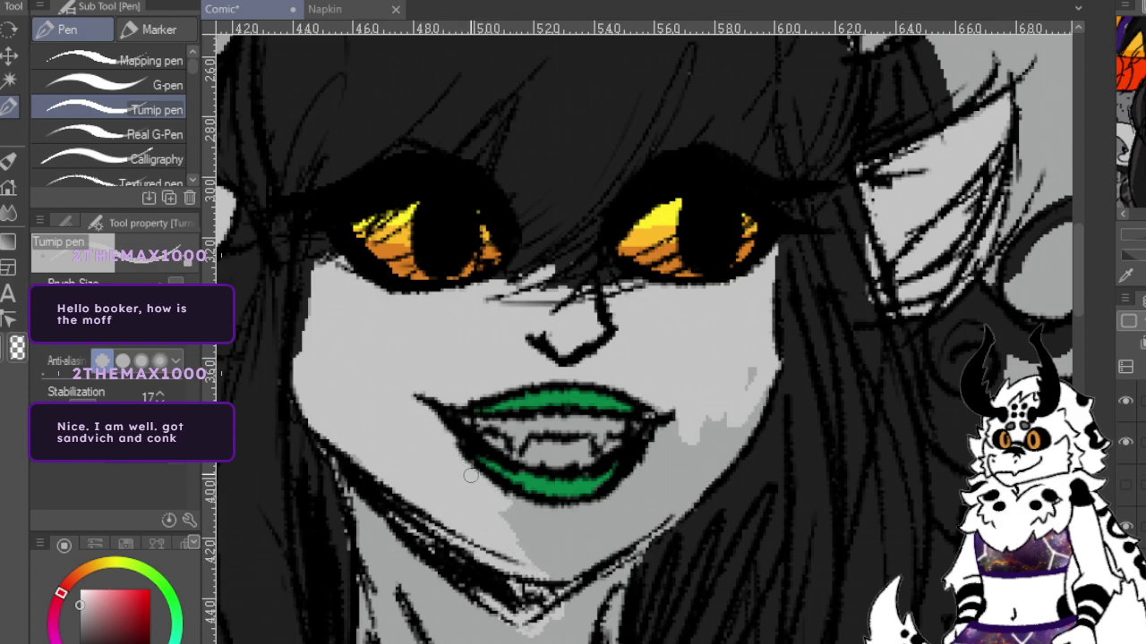
pyautogui.moveTo(516, 512)
pyautogui.mouseDown()
pyautogui.moveTo(487, 499)
pyautogui.moveTo(531, 544)
pyautogui.moveTo(529, 504)
pyautogui.moveTo(508, 498)
pyautogui.moveTo(553, 512)
pyautogui.mouseUp()
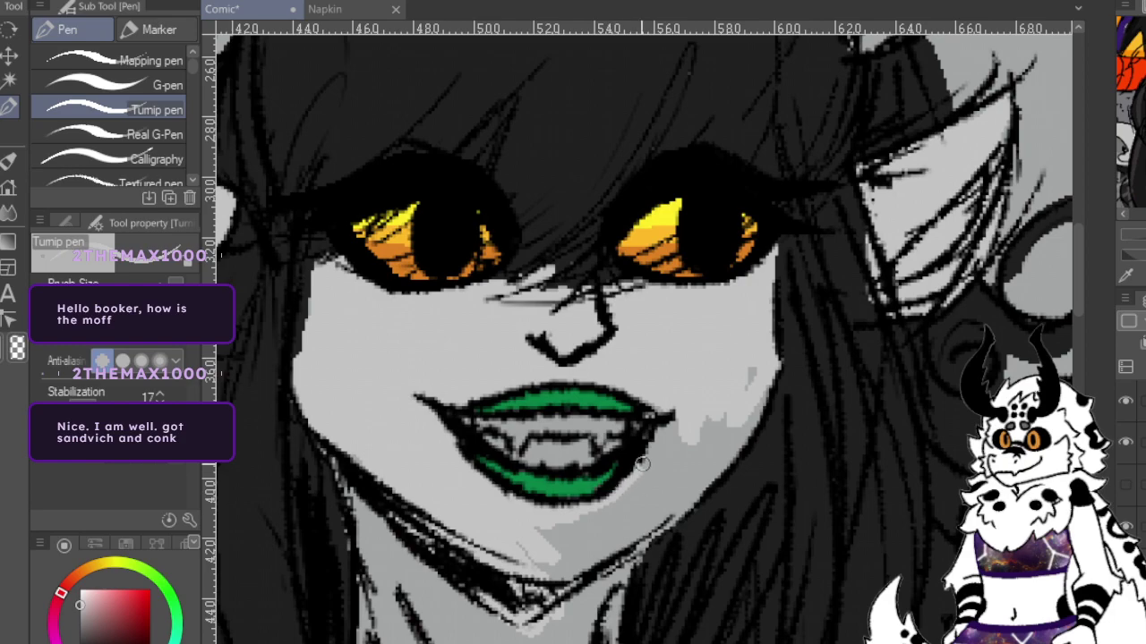
pyautogui.moveTo(640, 467); pyautogui.dragTo(675, 422)
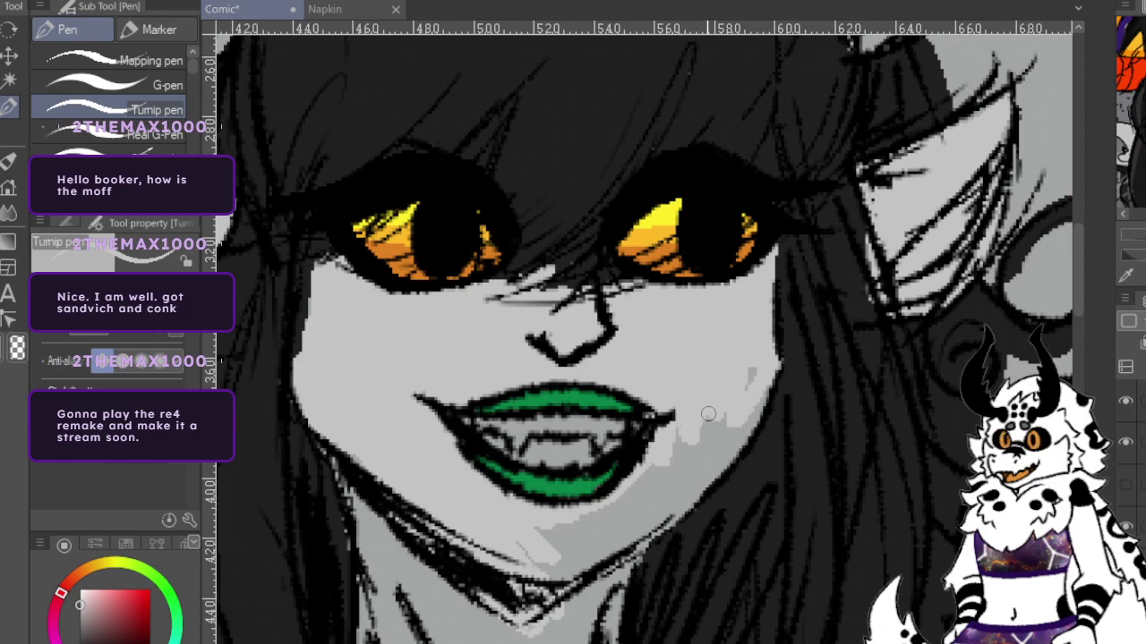
pyautogui.moveTo(668, 468)
pyautogui.mouseDown()
pyautogui.moveTo(724, 417)
pyautogui.moveTo(708, 465)
pyautogui.moveTo(761, 399)
pyautogui.moveTo(748, 393)
pyautogui.moveTo(713, 468)
pyautogui.moveTo(666, 512)
pyautogui.moveTo(689, 467)
pyautogui.moveTo(604, 499)
pyautogui.moveTo(614, 487)
pyautogui.moveTo(604, 516)
pyautogui.moveTo(524, 542)
pyautogui.moveTo(541, 568)
pyautogui.moveTo(621, 544)
pyautogui.mouseUp()
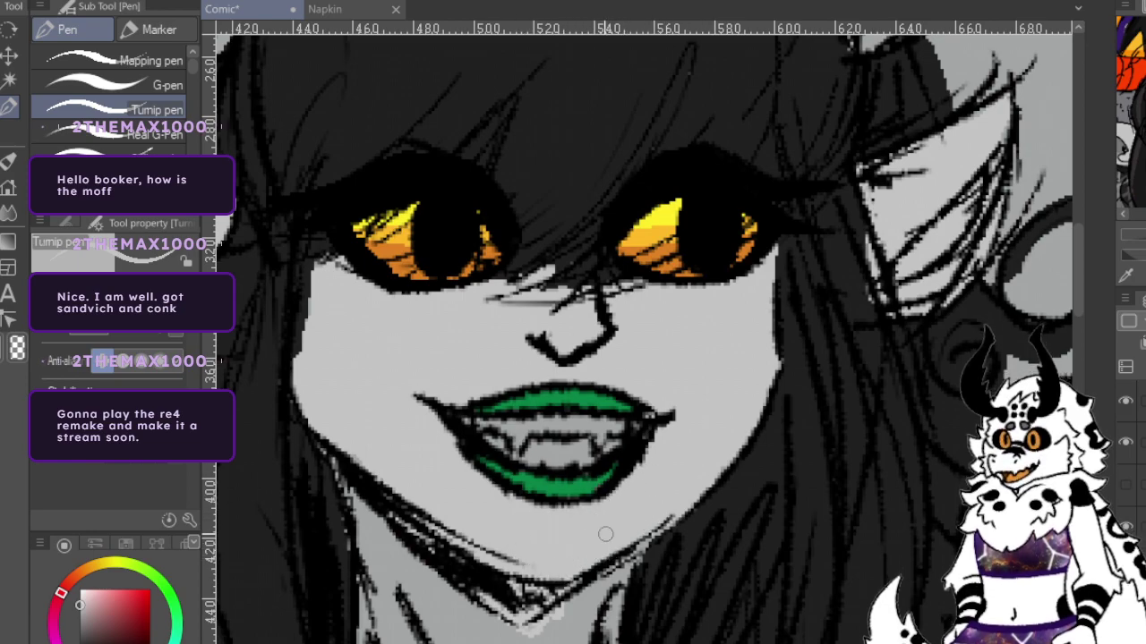
# Paint the neck in the light grey skin colour from beneath the chin down to the collar.
pyautogui.scroll(-6, 605, 533)
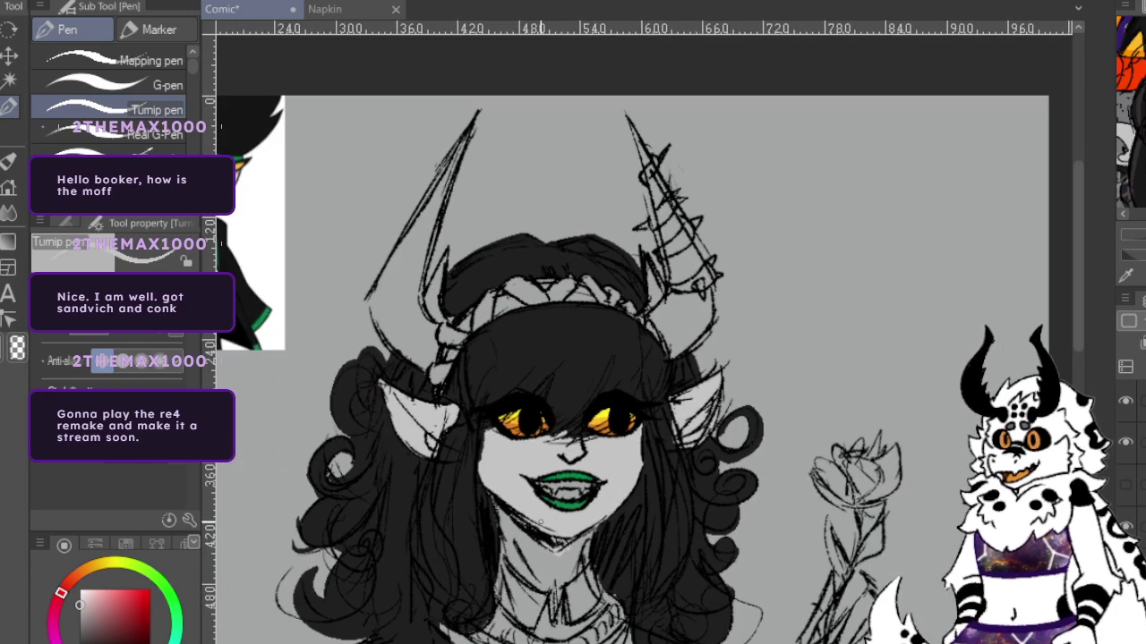
pyautogui.scroll(5, 515, 630)
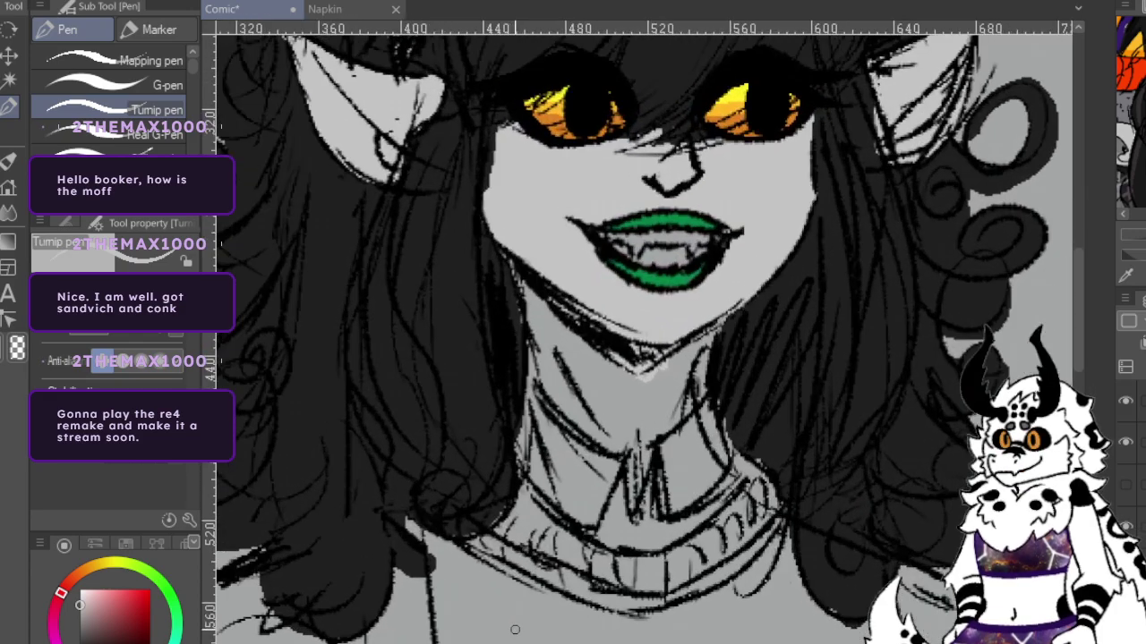
pyautogui.moveTo(526, 285); pyautogui.dragTo(553, 369)
pyautogui.moveTo(546, 319)
pyautogui.mouseDown()
pyautogui.moveTo(578, 397)
pyautogui.moveTo(600, 411)
pyautogui.mouseUp()
pyautogui.moveTo(574, 324)
pyautogui.mouseDown()
pyautogui.moveTo(594, 345)
pyautogui.moveTo(621, 437)
pyautogui.moveTo(598, 374)
pyautogui.mouseUp()
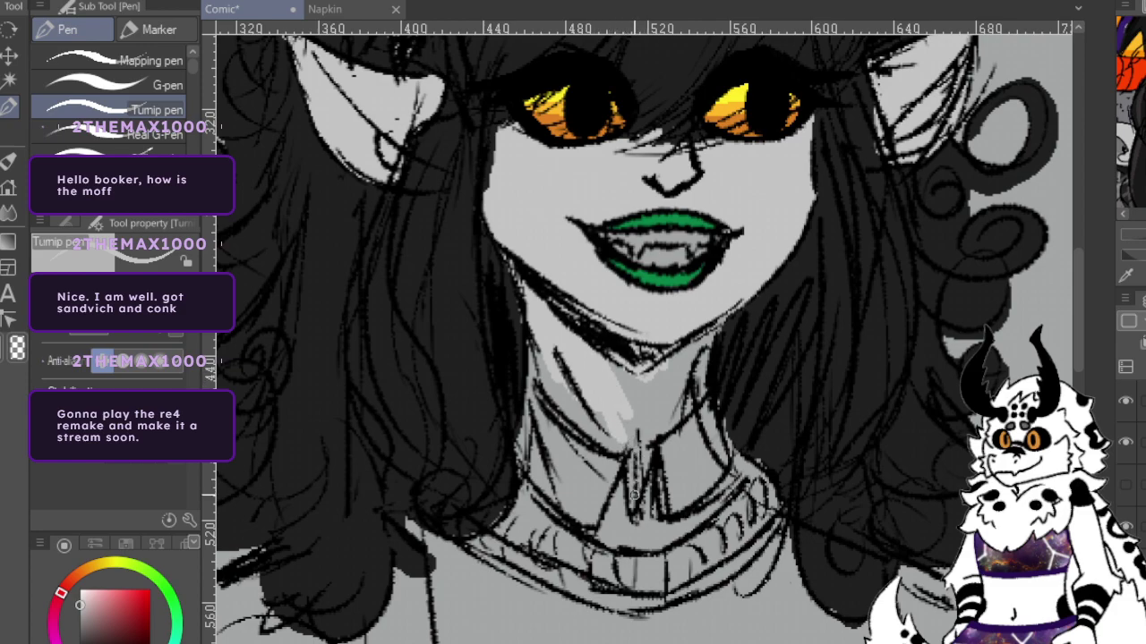
pyautogui.moveTo(632, 448)
pyautogui.mouseDown()
pyautogui.moveTo(588, 372)
pyautogui.moveTo(571, 399)
pyautogui.moveTo(537, 338)
pyautogui.moveTo(543, 390)
pyautogui.moveTo(590, 417)
pyautogui.moveTo(556, 362)
pyautogui.moveTo(608, 445)
pyautogui.moveTo(624, 451)
pyautogui.moveTo(607, 350)
pyautogui.moveTo(622, 345)
pyautogui.moveTo(634, 412)
pyautogui.mouseUp()
pyautogui.moveTo(656, 348)
pyautogui.mouseDown()
pyautogui.moveTo(726, 294)
pyautogui.moveTo(703, 388)
pyautogui.moveTo(665, 426)
pyautogui.mouseUp()
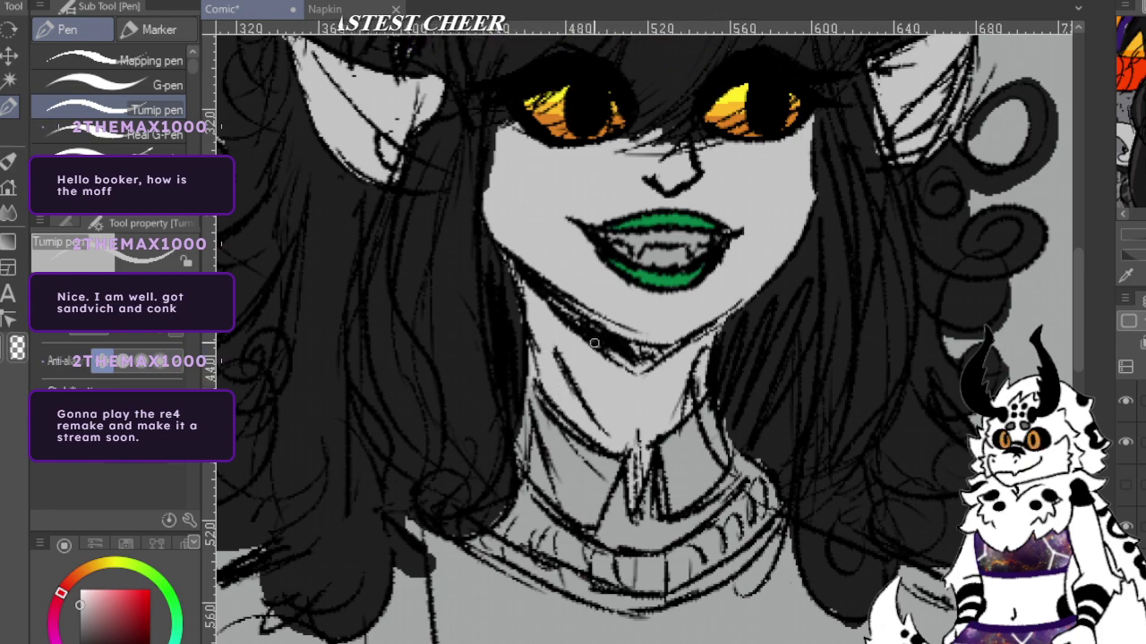
# Paint the stem-side finger, the palm and the uppermost finger of the flower-holding hand in the light grey skin colour.
pyautogui.scroll(-4, 577, 396)
pyautogui.scroll(5, 951, 401)
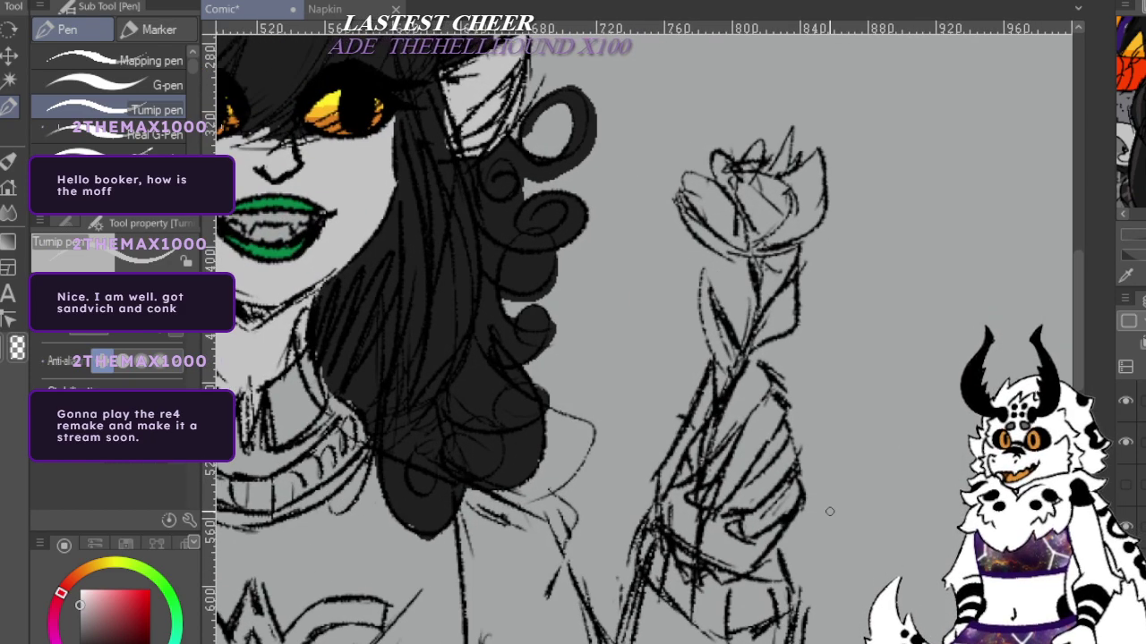
pyautogui.scroll(4, 828, 511)
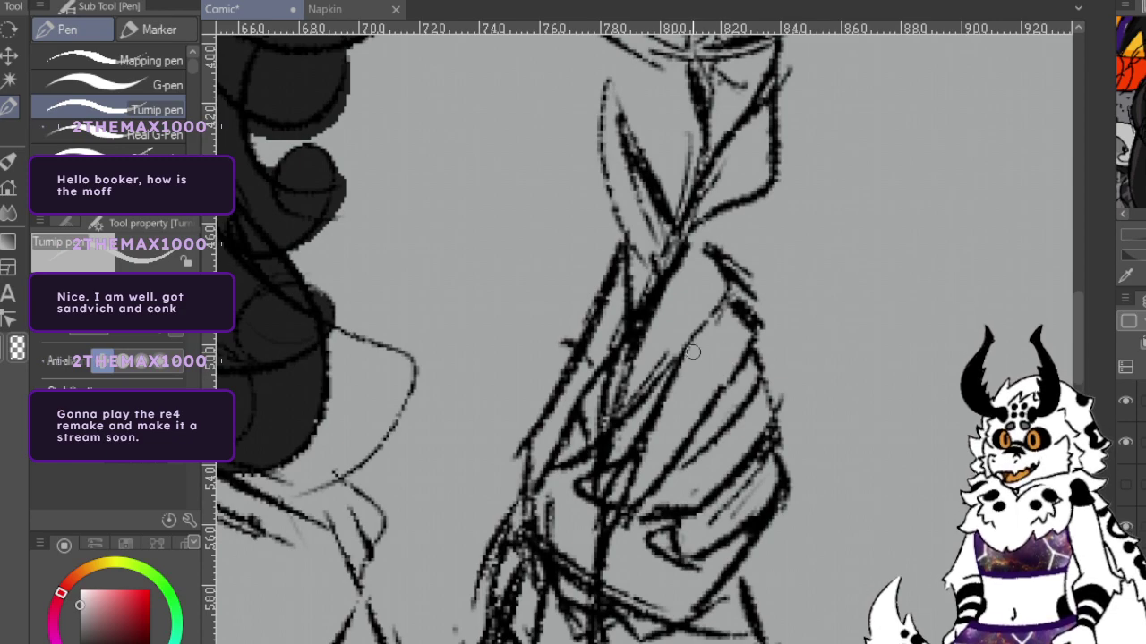
pyautogui.moveTo(548, 453)
pyautogui.mouseDown()
pyautogui.moveTo(616, 292)
pyautogui.moveTo(622, 361)
pyautogui.mouseUp()
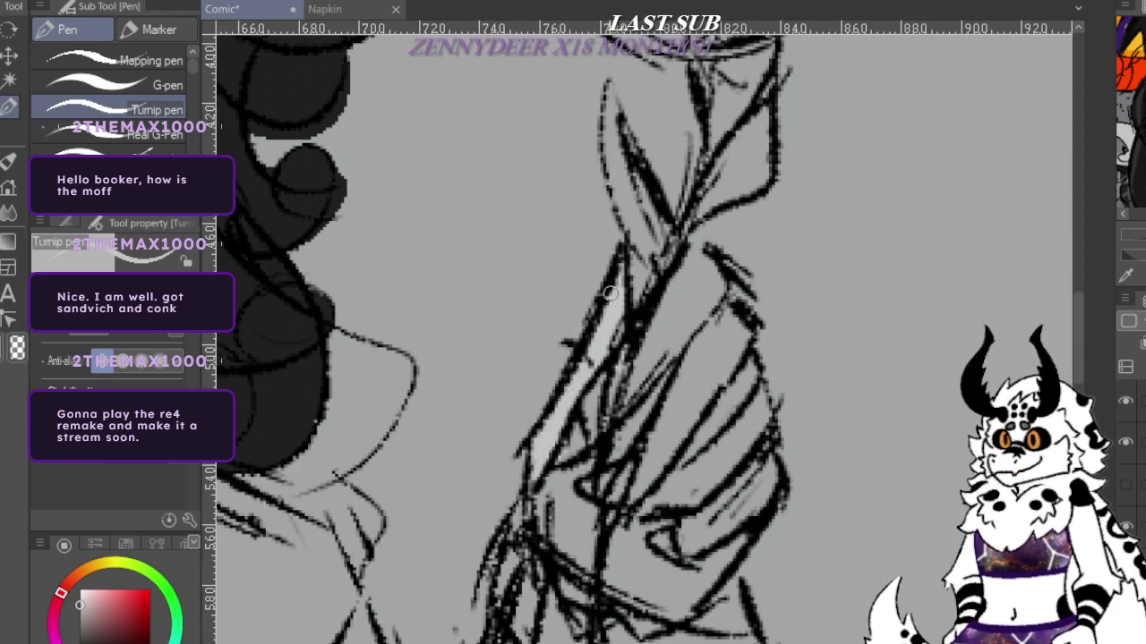
pyautogui.moveTo(678, 295)
pyautogui.mouseDown()
pyautogui.moveTo(702, 253)
pyautogui.moveTo(713, 300)
pyautogui.moveTo(716, 277)
pyautogui.moveTo(660, 312)
pyautogui.moveTo(594, 474)
pyautogui.moveTo(600, 374)
pyautogui.moveTo(565, 471)
pyautogui.moveTo(578, 521)
pyautogui.moveTo(563, 470)
pyautogui.moveTo(535, 474)
pyautogui.moveTo(542, 529)
pyautogui.moveTo(562, 535)
pyautogui.moveTo(595, 514)
pyautogui.moveTo(560, 533)
pyautogui.moveTo(583, 560)
pyautogui.moveTo(672, 606)
pyautogui.moveTo(627, 452)
pyautogui.moveTo(630, 561)
pyautogui.moveTo(625, 503)
pyautogui.moveTo(638, 407)
pyautogui.moveTo(653, 387)
pyautogui.moveTo(625, 474)
pyautogui.mouseUp()
pyautogui.moveTo(649, 551)
pyautogui.mouseDown()
pyautogui.moveTo(676, 515)
pyautogui.moveTo(665, 446)
pyautogui.moveTo(687, 385)
pyautogui.moveTo(667, 419)
pyautogui.moveTo(661, 447)
pyautogui.moveTo(683, 498)
pyautogui.moveTo(654, 507)
pyautogui.moveTo(709, 365)
pyautogui.mouseUp()
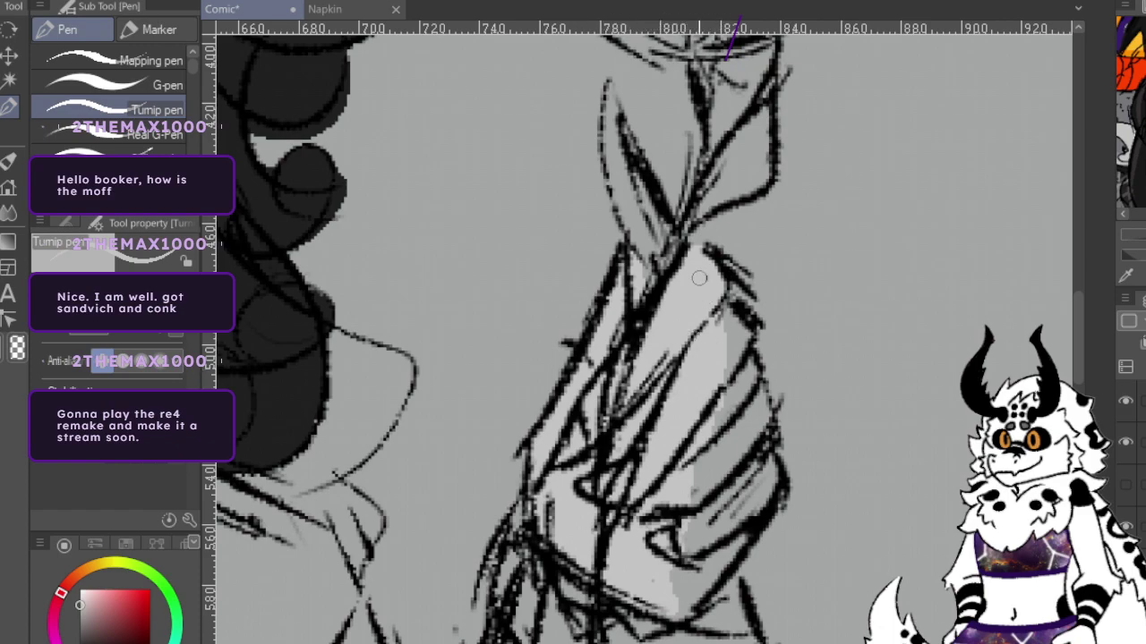
# Extend the light grey fill across the remaining curled fingers to the outer edge of the flower-holding hand.
pyautogui.moveTo(698, 448)
pyautogui.mouseDown()
pyautogui.moveTo(704, 501)
pyautogui.moveTo(685, 586)
pyautogui.moveTo(746, 515)
pyautogui.moveTo(728, 503)
pyautogui.mouseUp()
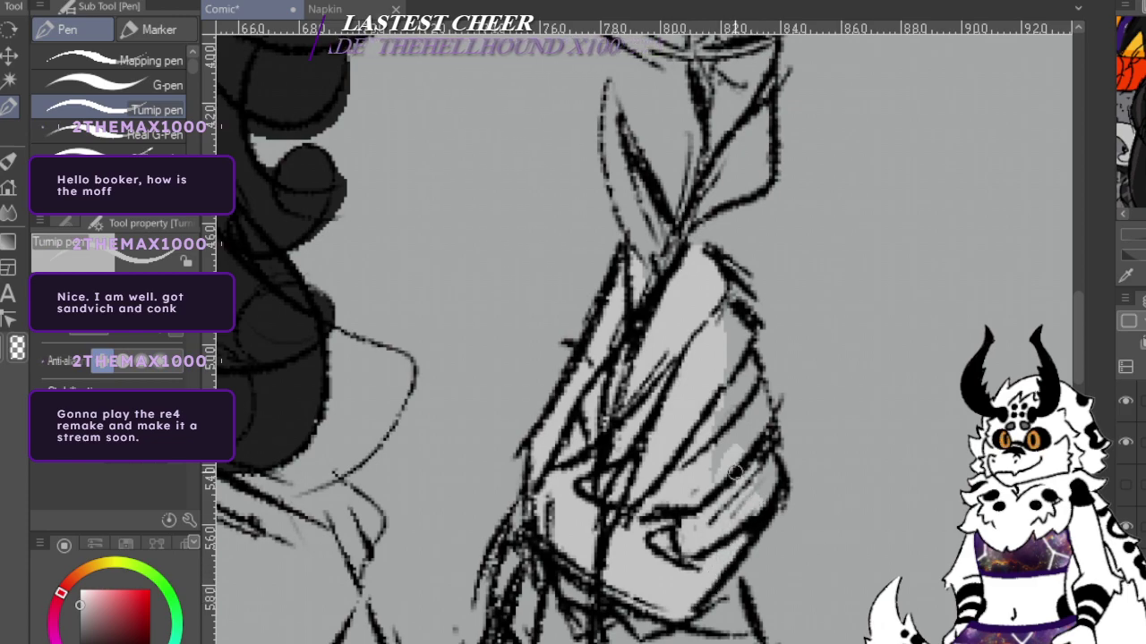
pyautogui.moveTo(727, 353); pyautogui.dragTo(721, 314)
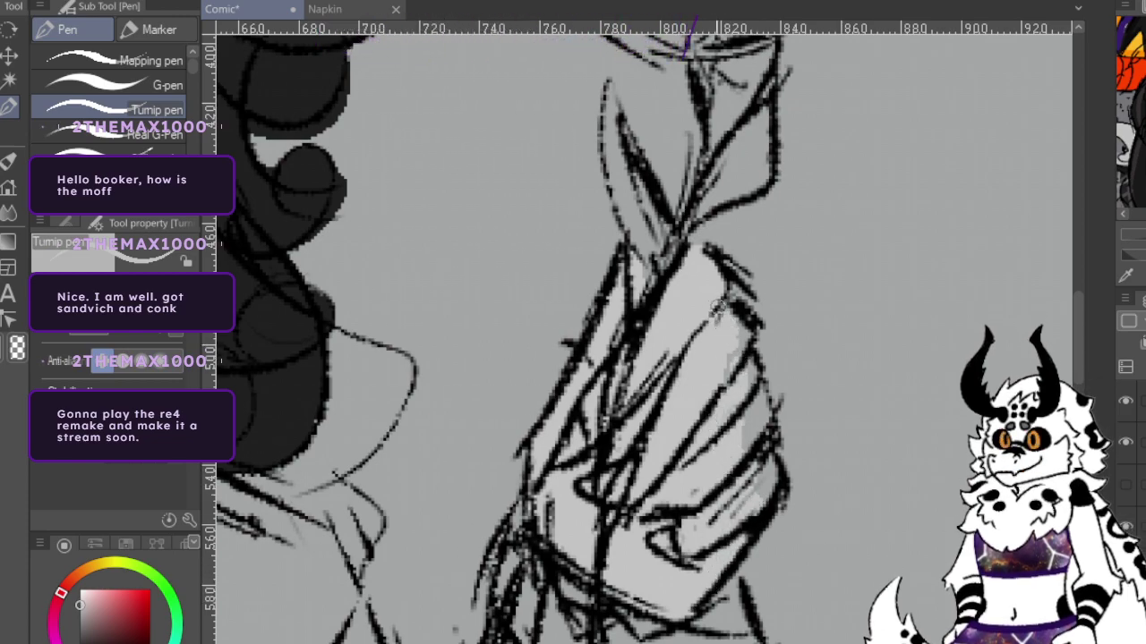
pyautogui.moveTo(718, 391); pyautogui.dragTo(742, 353)
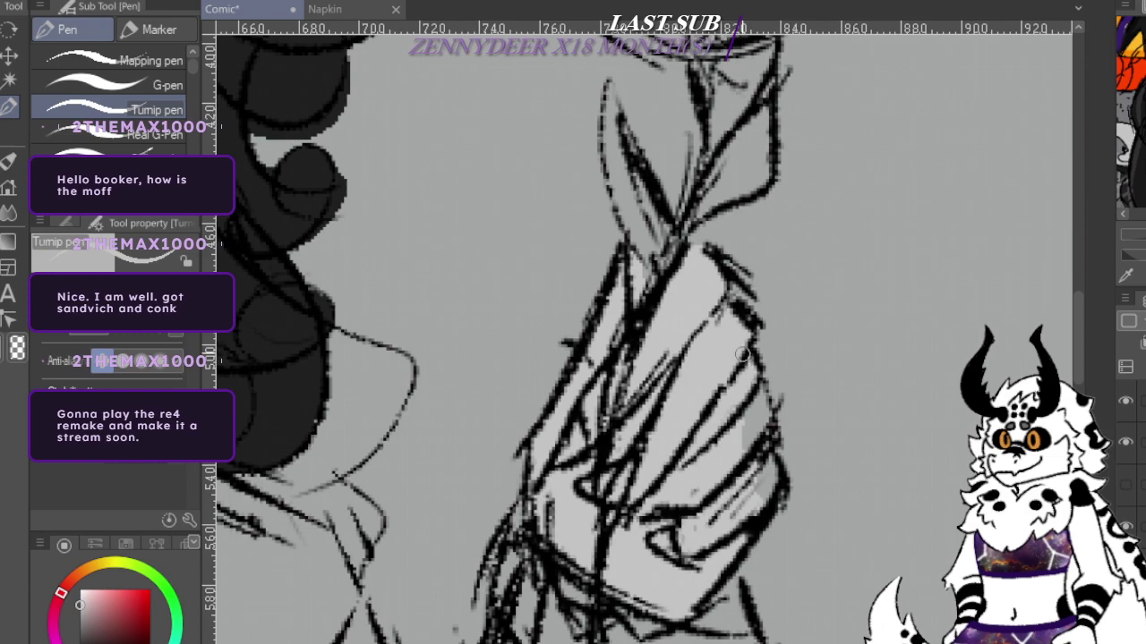
pyautogui.moveTo(722, 478)
pyautogui.mouseDown()
pyautogui.moveTo(768, 427)
pyautogui.moveTo(756, 387)
pyautogui.moveTo(743, 393)
pyautogui.moveTo(749, 528)
pyautogui.moveTo(770, 508)
pyautogui.moveTo(767, 464)
pyautogui.mouseUp()
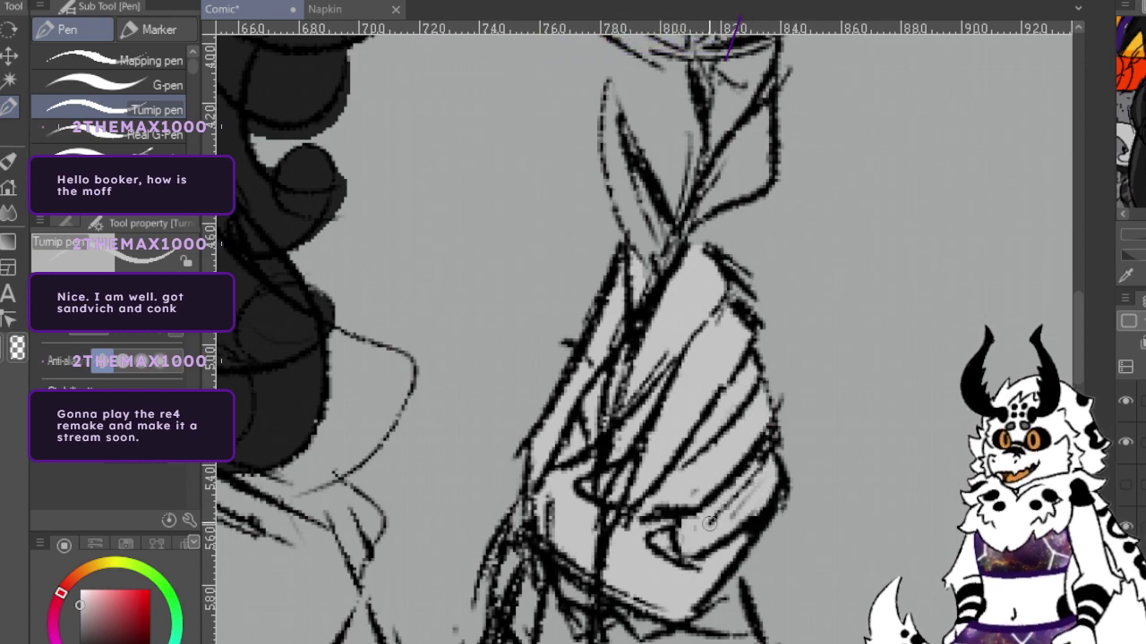
pyautogui.scroll(-6, 721, 467)
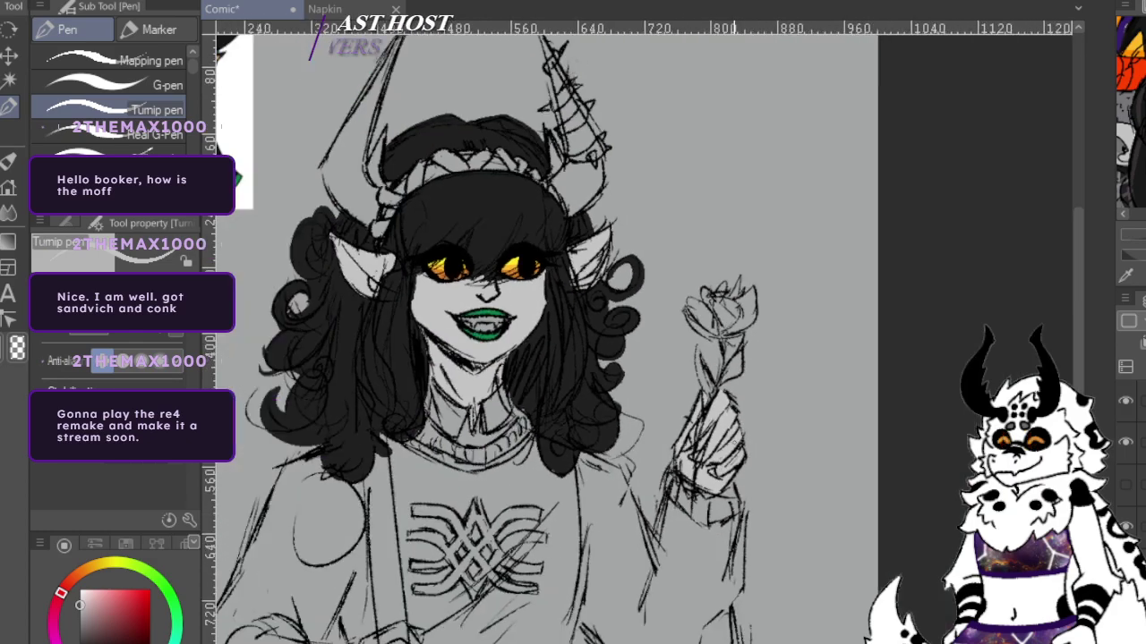
# Compare the flower hand's lines with the hidden grey sketch layer by toggling its visibility, and leave that layer shown.
pyautogui.scroll(-7, 740, 452)
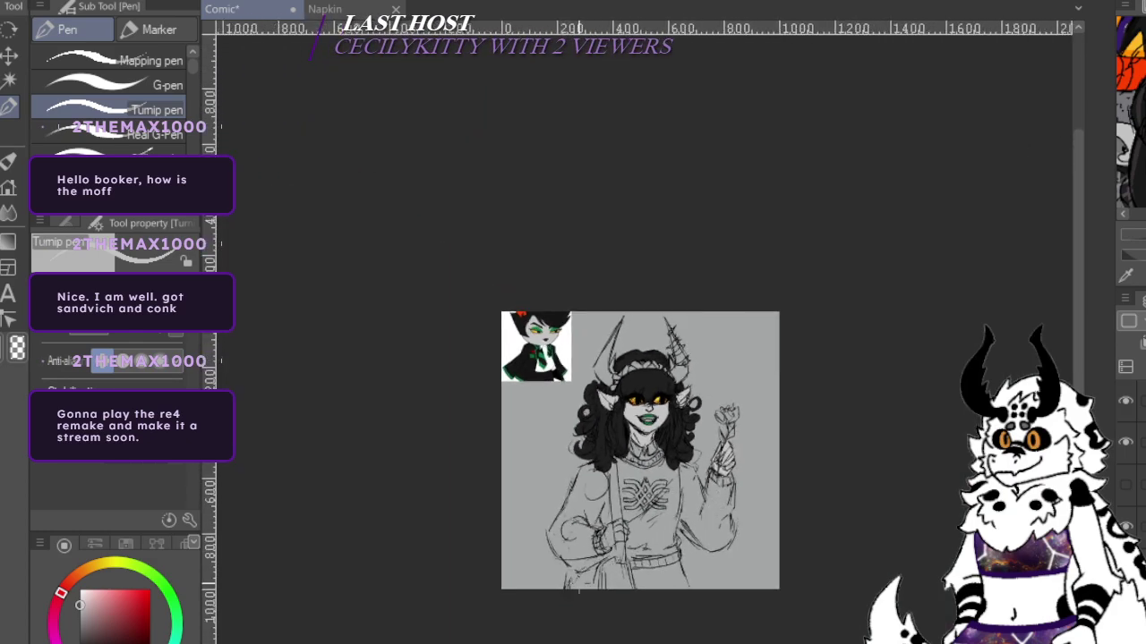
pyautogui.scroll(5, 577, 578)
pyautogui.scroll(4, 858, 390)
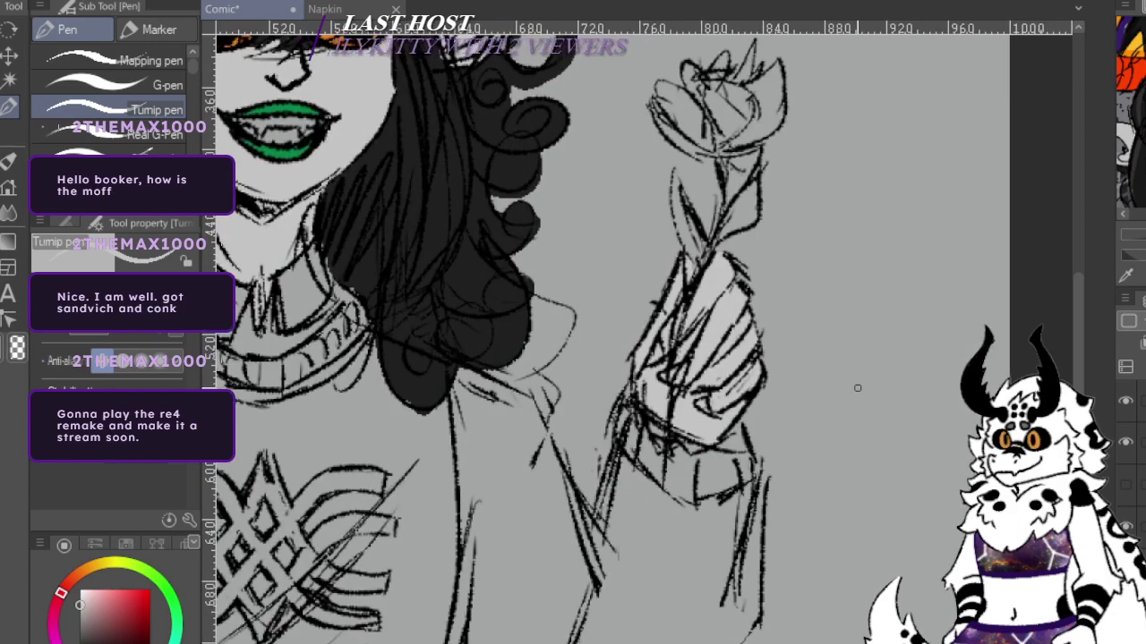
pyautogui.click(1126, 487)
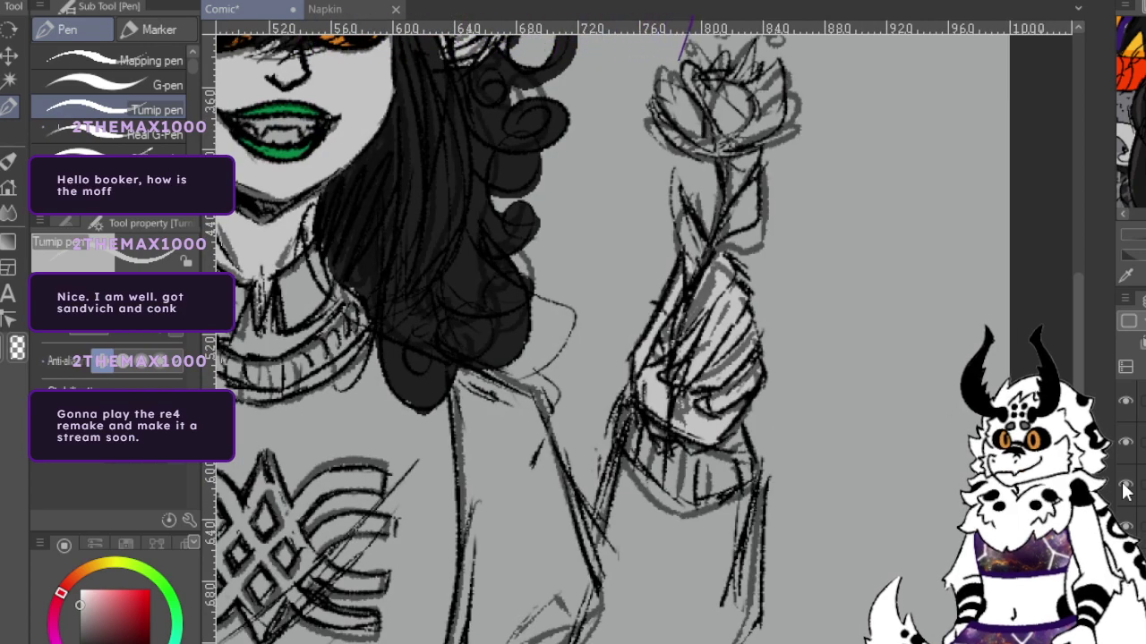
pyautogui.click(1126, 488)
pyautogui.click(1126, 488)
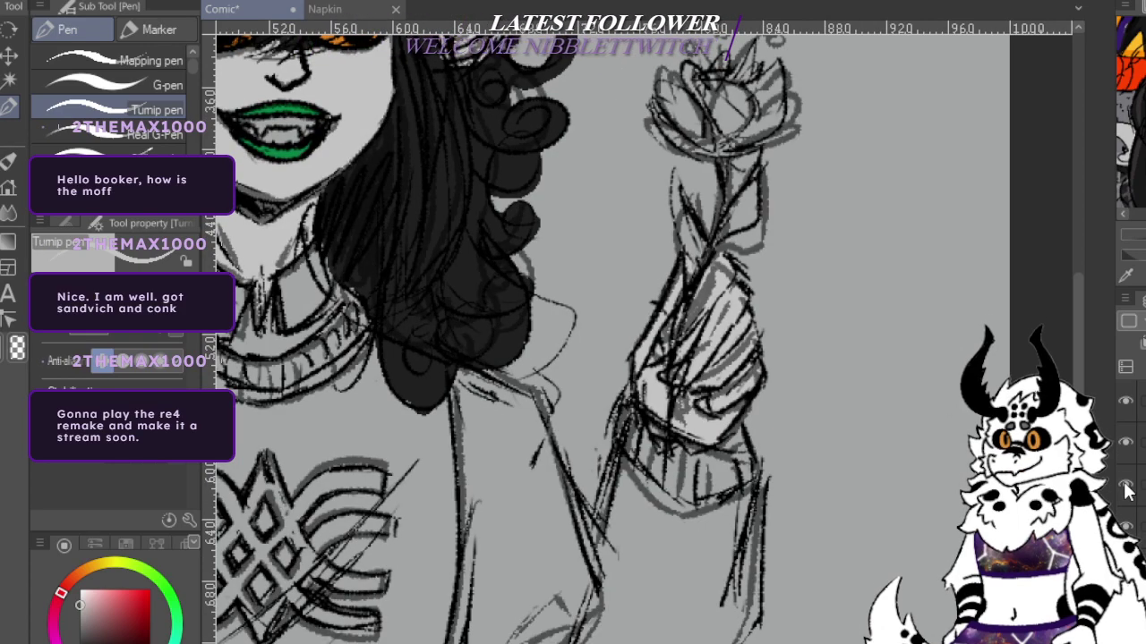
pyautogui.scroll(1, 727, 332)
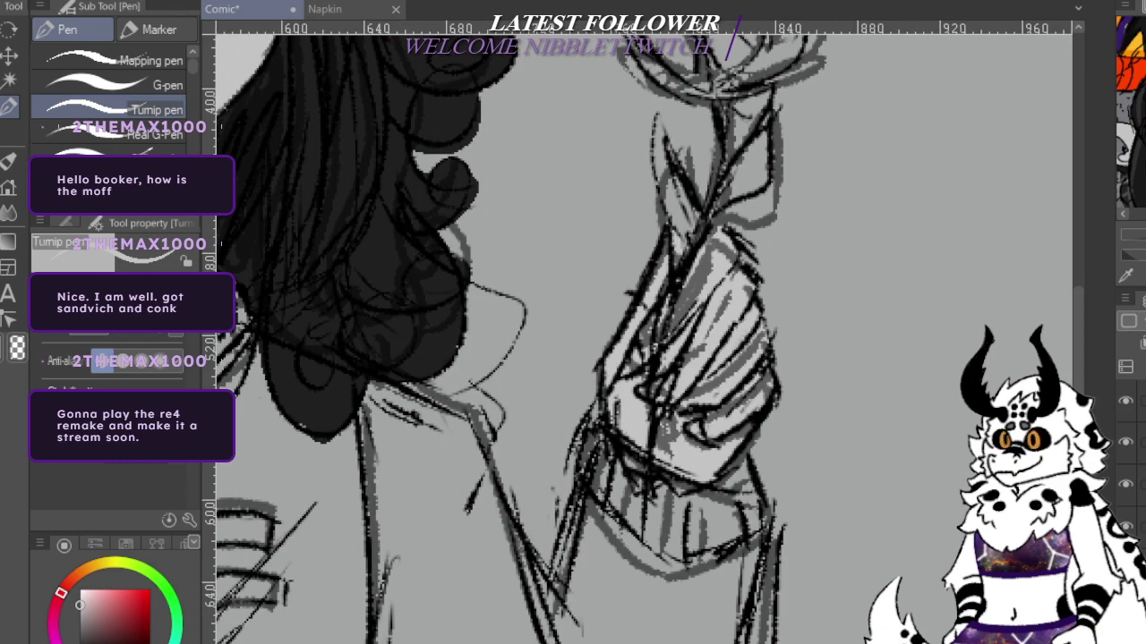
pyautogui.click(1126, 487)
pyautogui.click(1126, 488)
pyautogui.click(1126, 488)
pyautogui.click(1140, 446)
pyautogui.click(1139, 446)
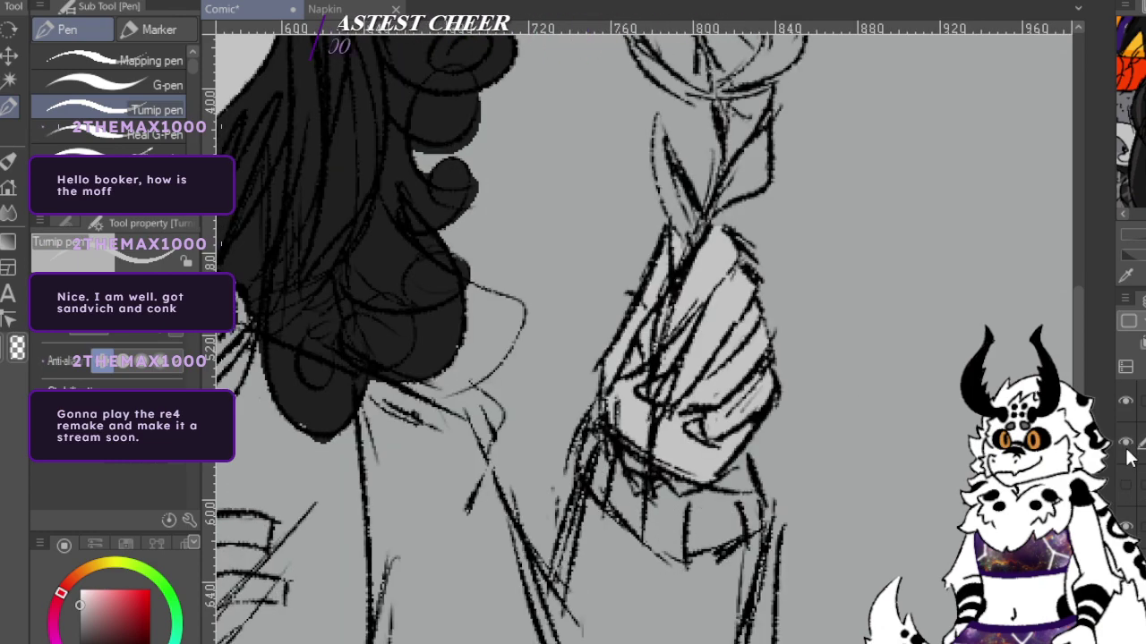
pyautogui.click(1125, 484)
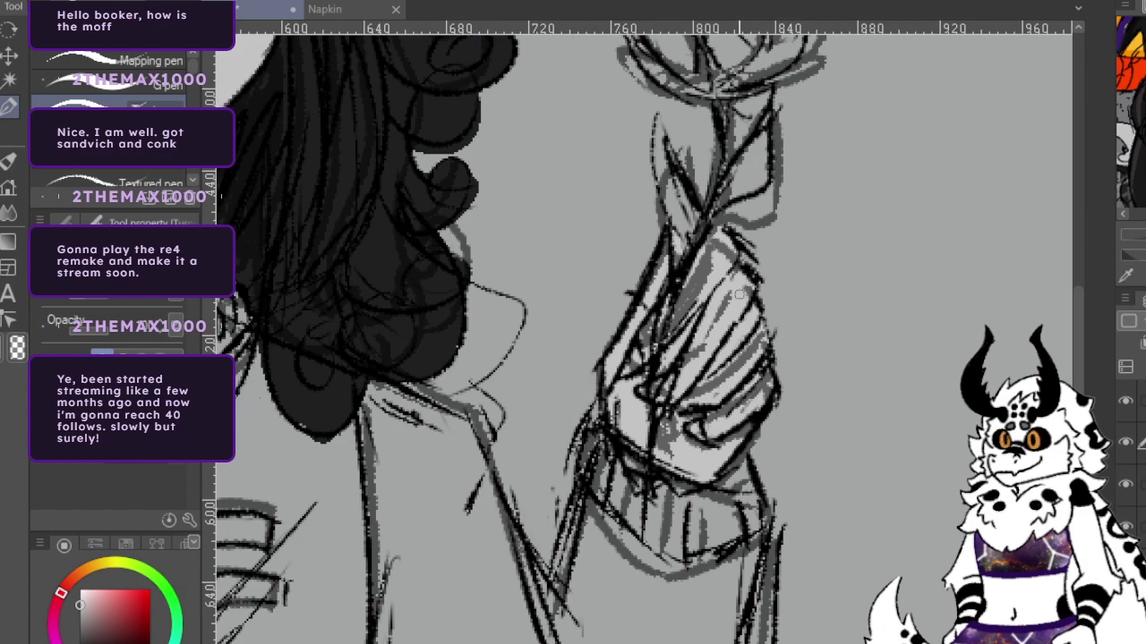
# Tidy overlapping finger lines on the flower-holding hand with the Snap eraser and redraw the upper finger's edge with the Textured pen.
pyautogui.press('b')
pyautogui.press('e')
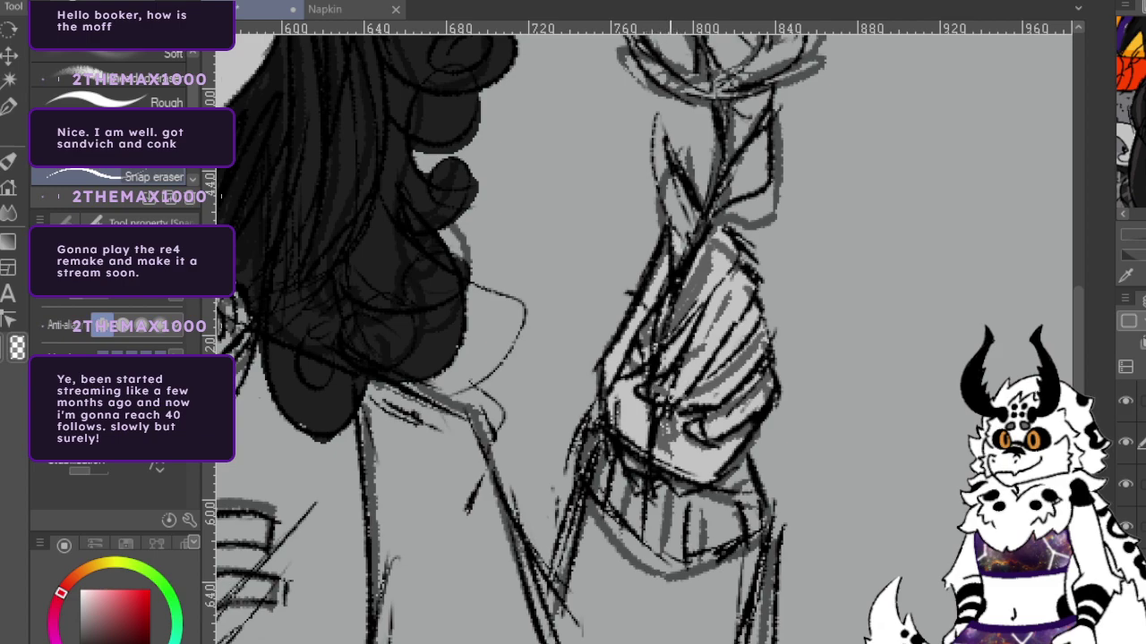
pyautogui.press('p')
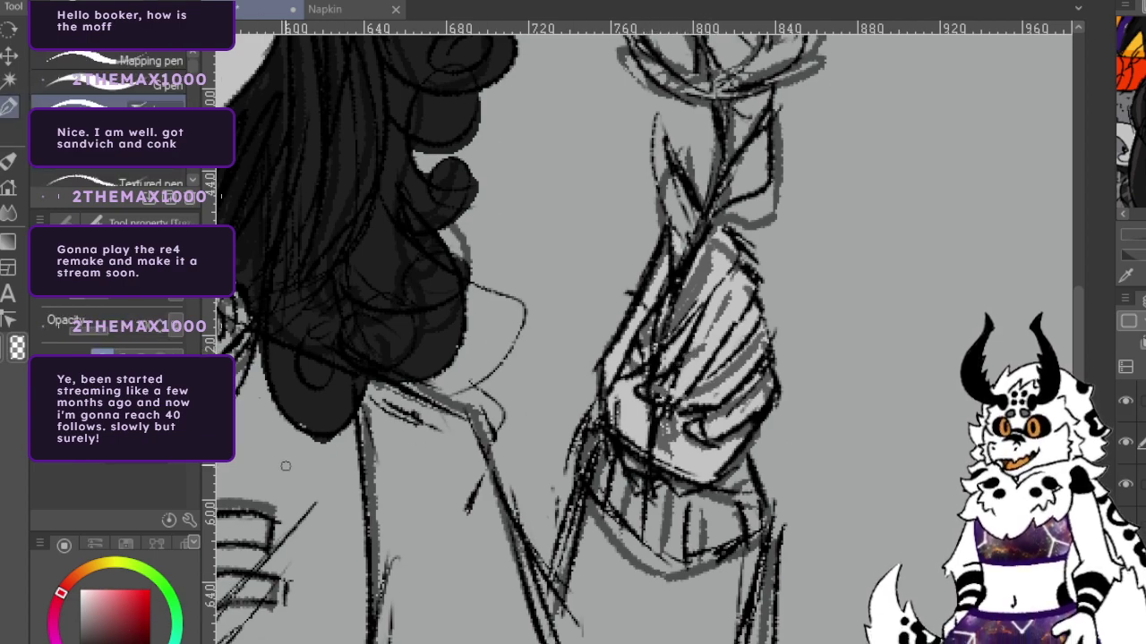
pyautogui.click(135, 176)
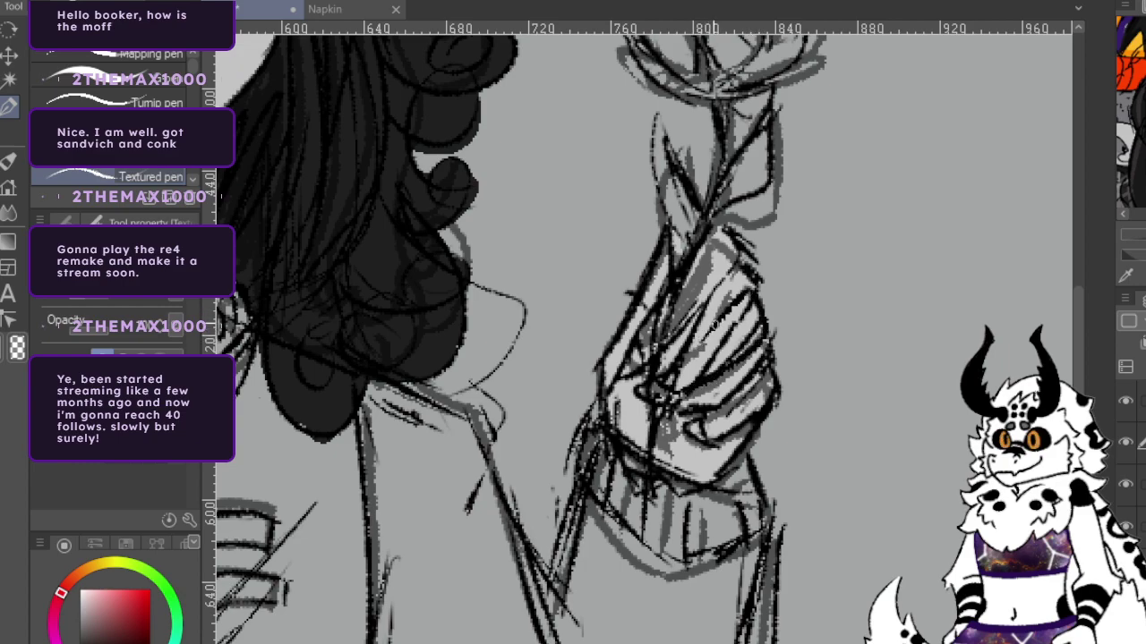
pyautogui.press('e')
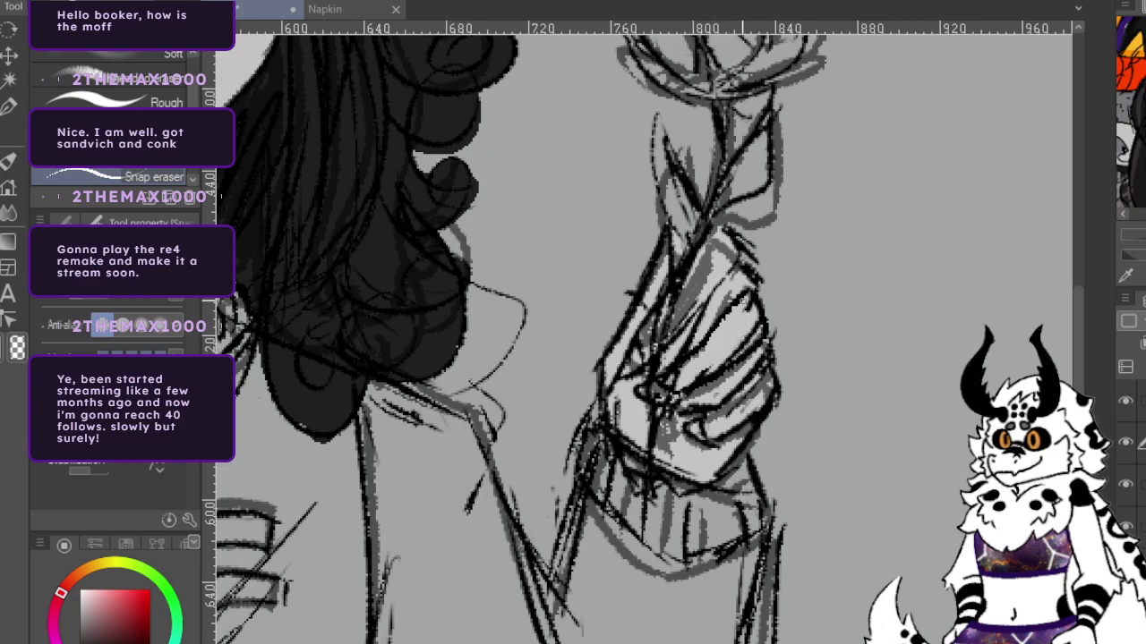
# Refine the lower finger lines by alternating Textured pen and Snap eraser, undo the last strokes, and fade the sketch lines.
pyautogui.press('p')
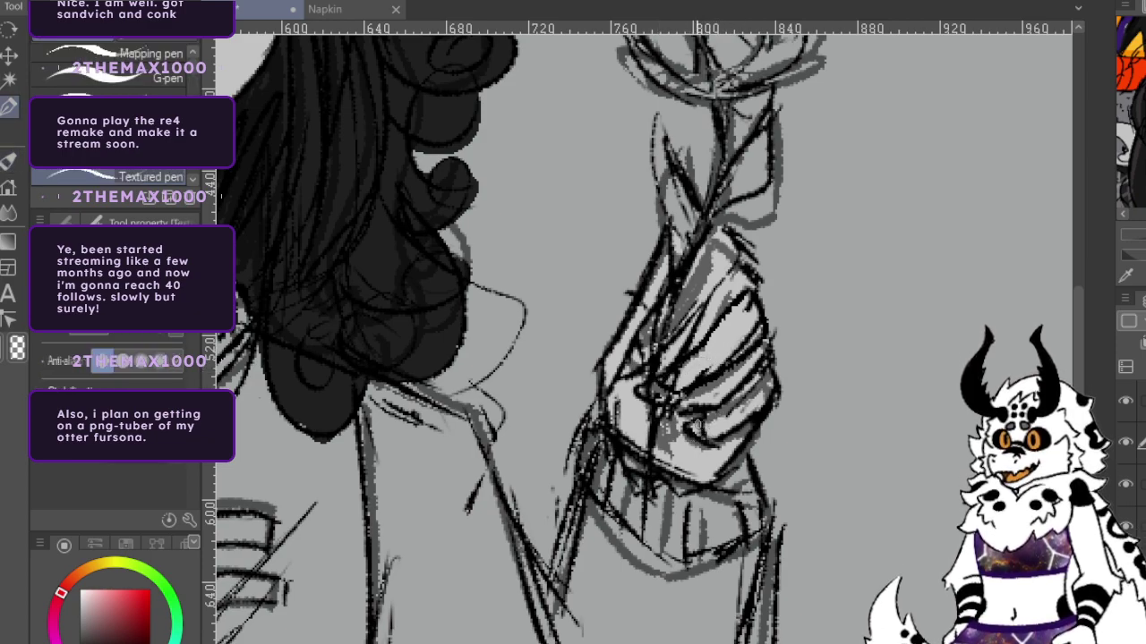
pyautogui.press('e')
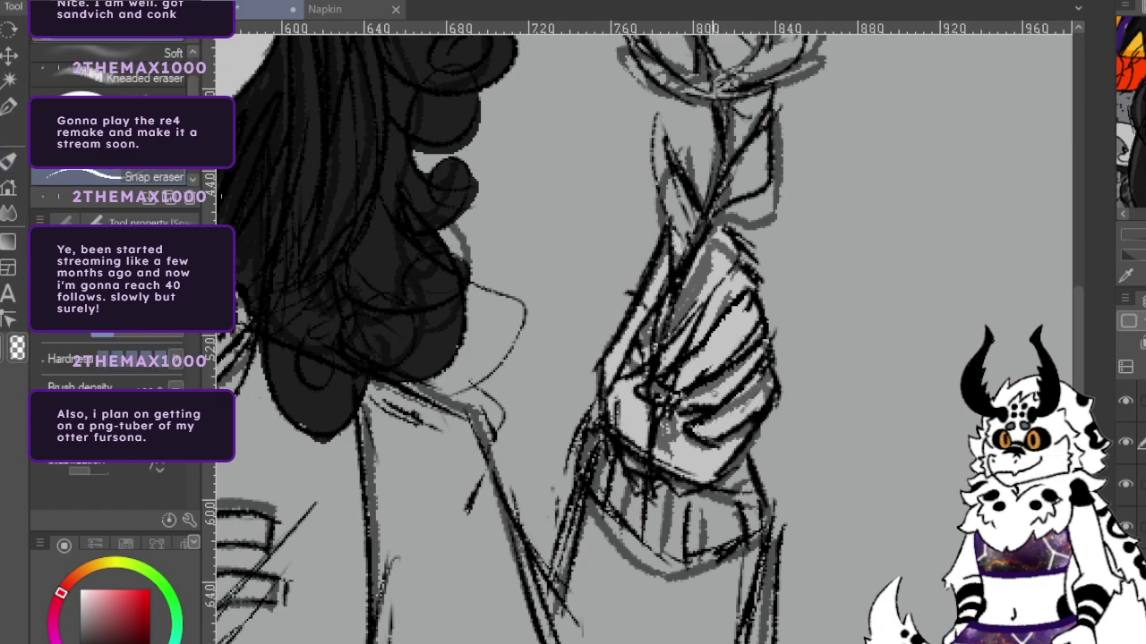
pyautogui.press('p')
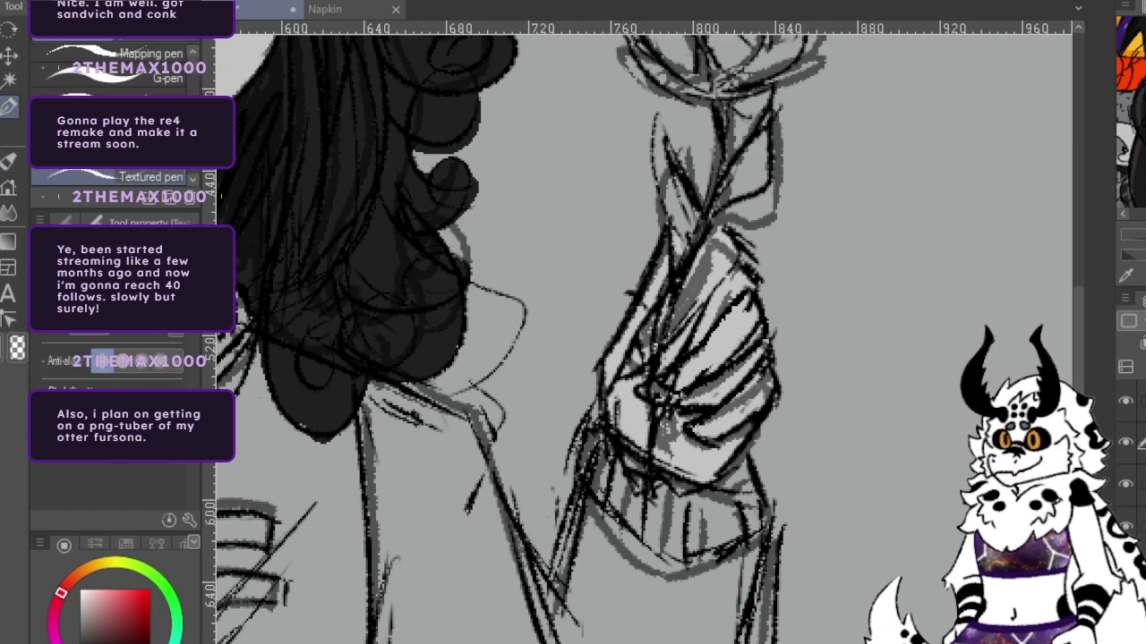
pyautogui.hotkey('ctrl', 'z')
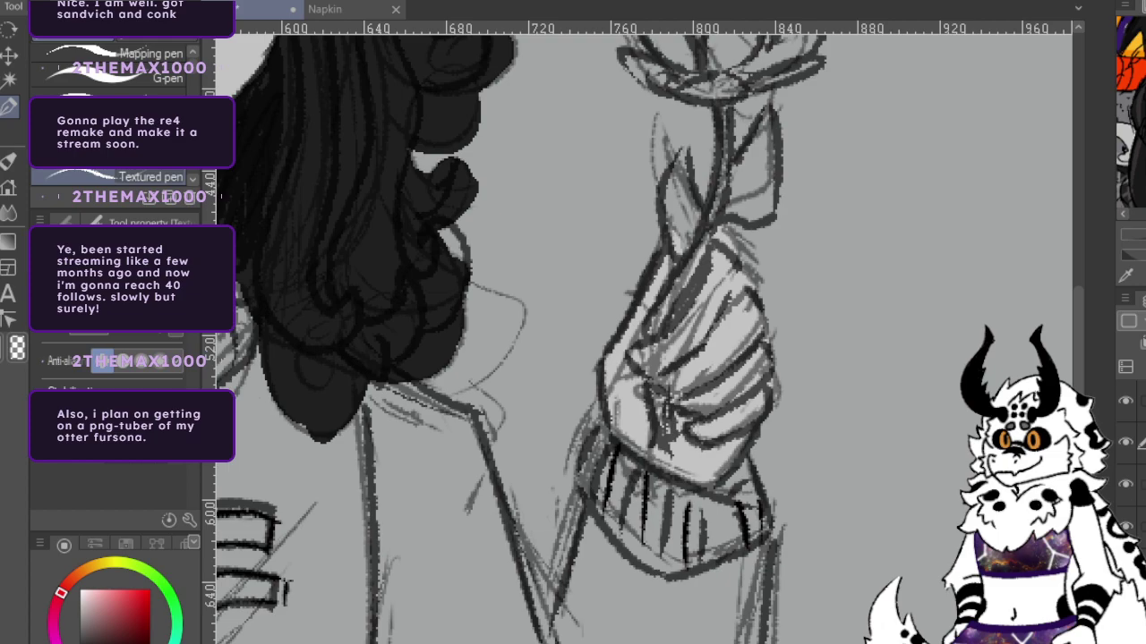
pyautogui.hotkey('ctrl', 'z')
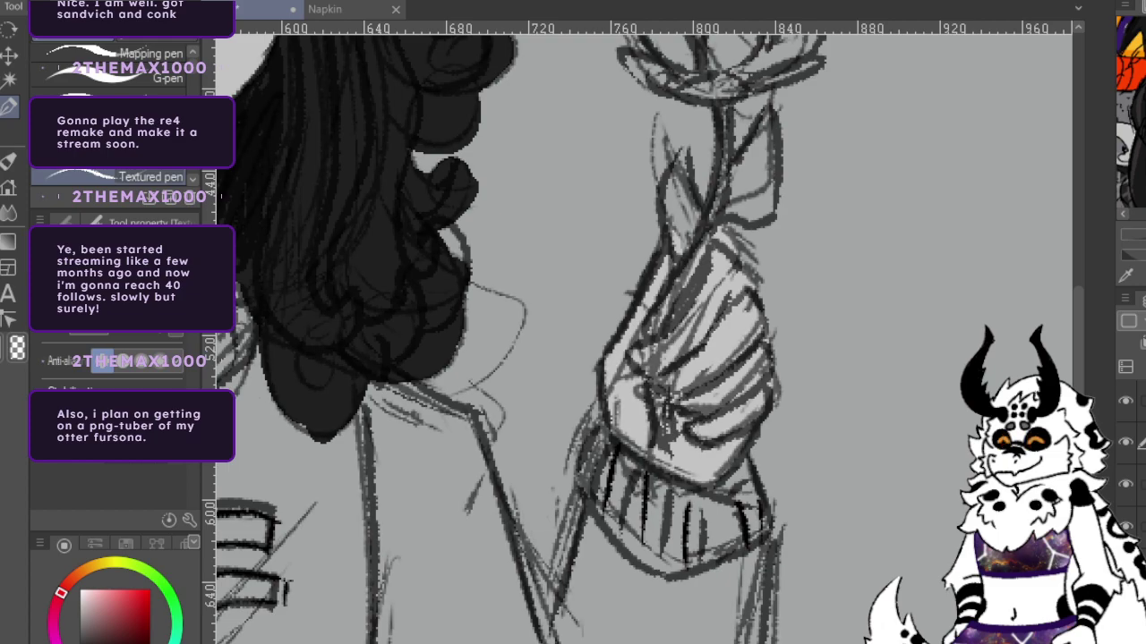
# Clean up and redraw the uppermost finger's lines beside the stem, toggling the sketch layer's visibility to check them.
pyautogui.press('e')
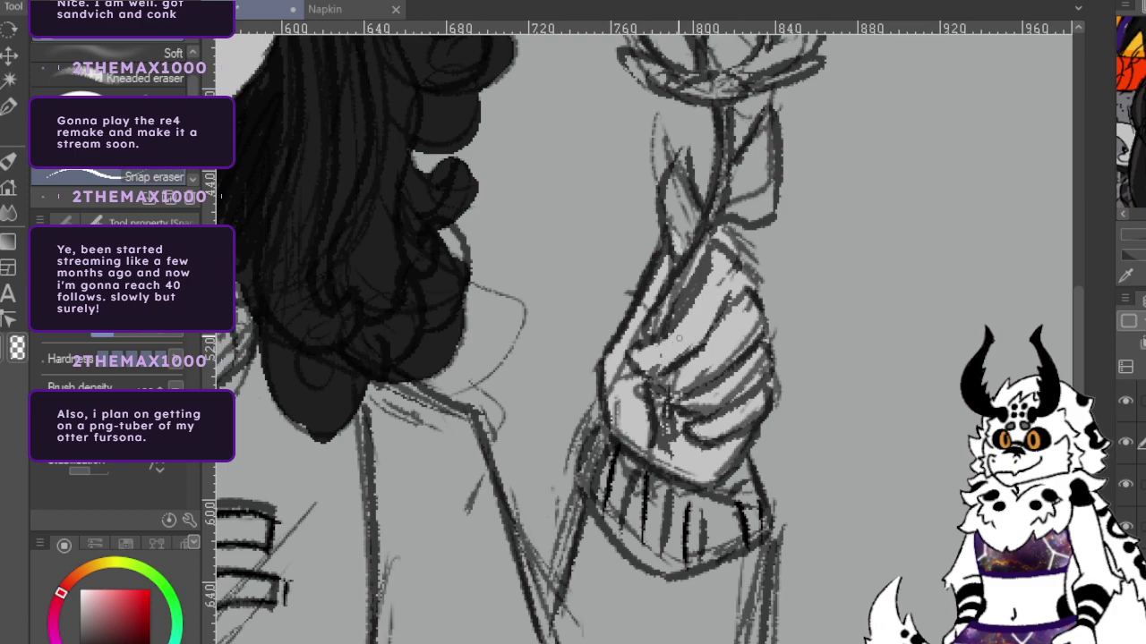
pyautogui.press('p')
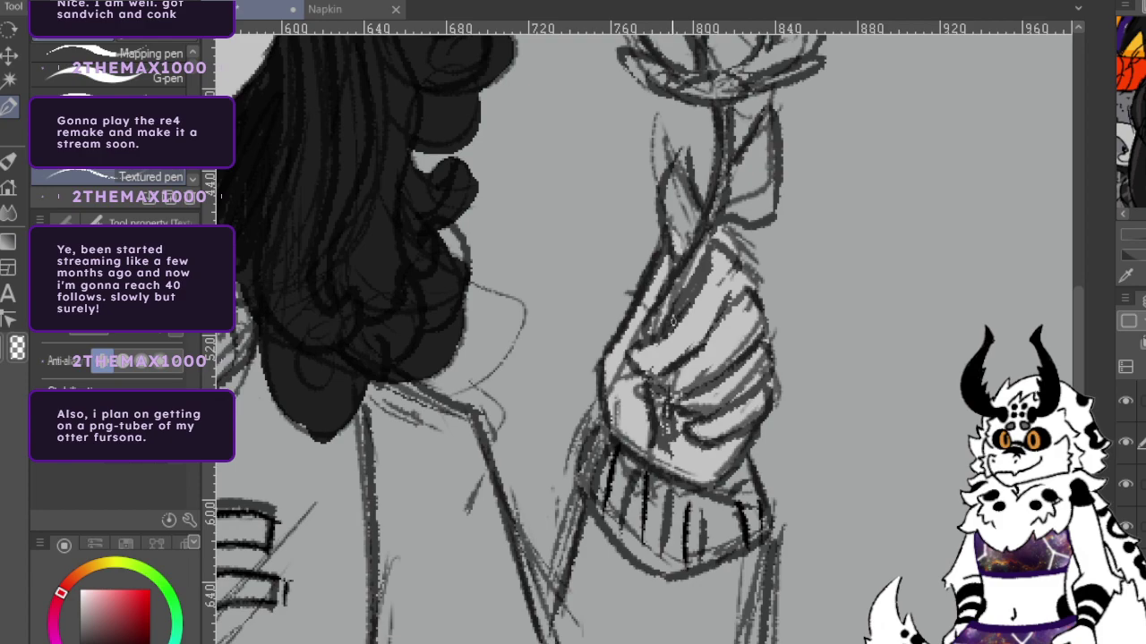
pyautogui.click(1126, 442)
pyautogui.click(1125, 442)
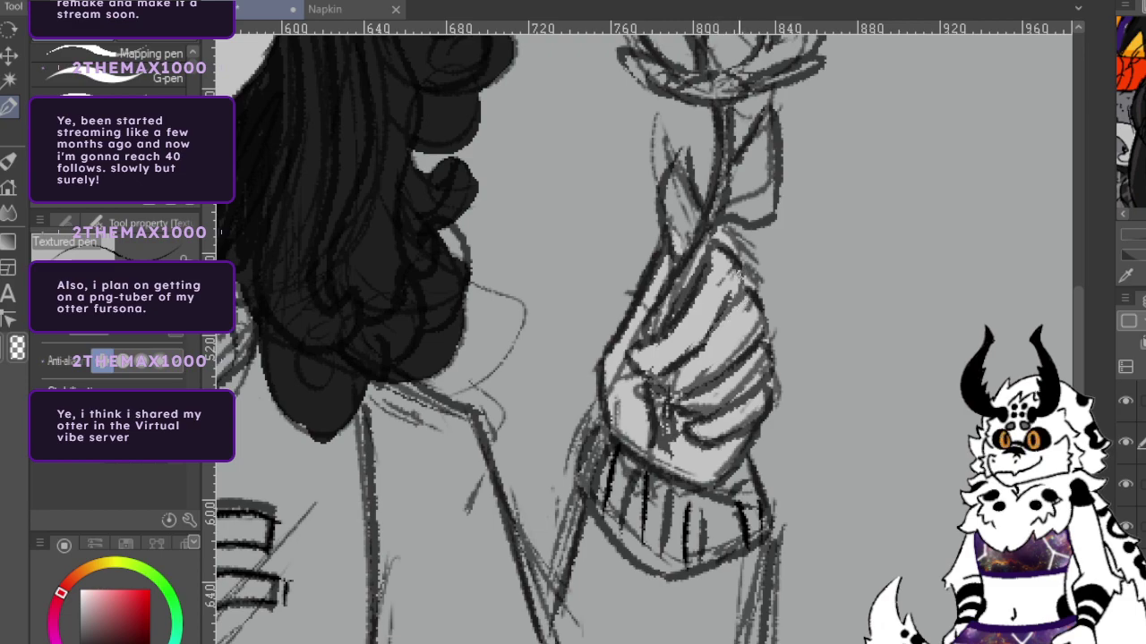
# Erase and redraw the middle and lower finger lines of the flower-holding hand with the Snap eraser and Textured pen.
pyautogui.press('e')
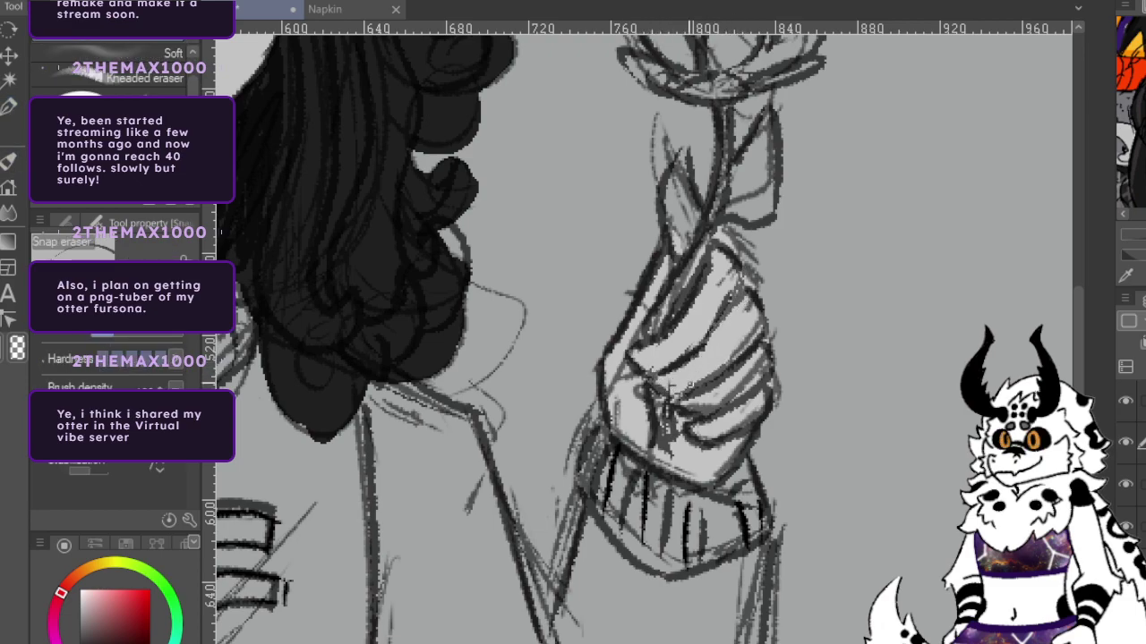
pyautogui.press('p')
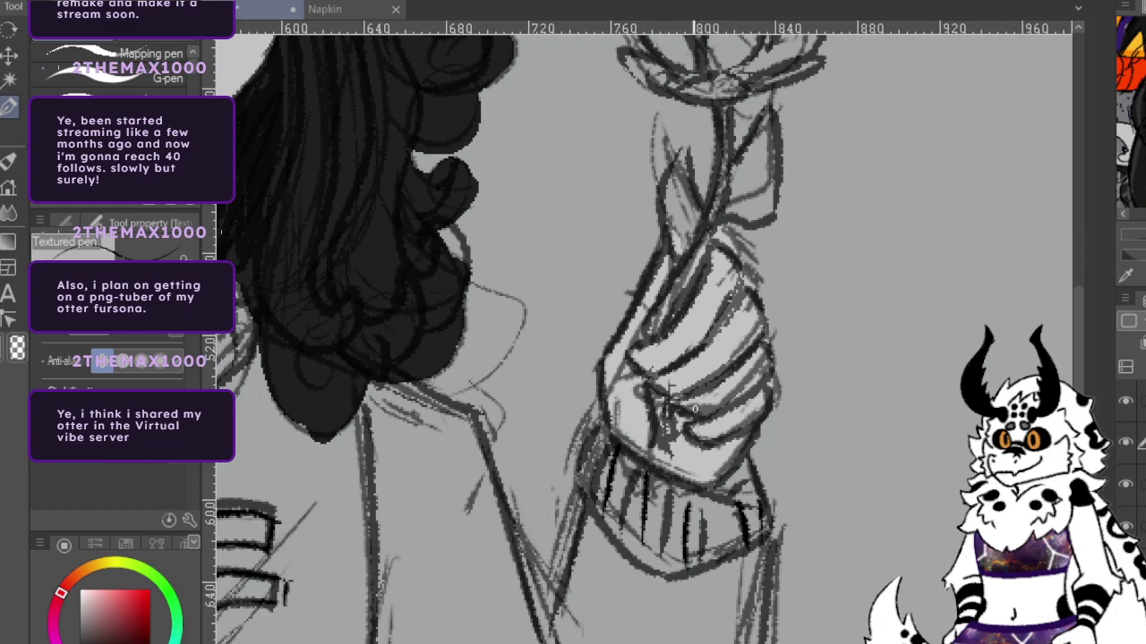
pyautogui.press('e')
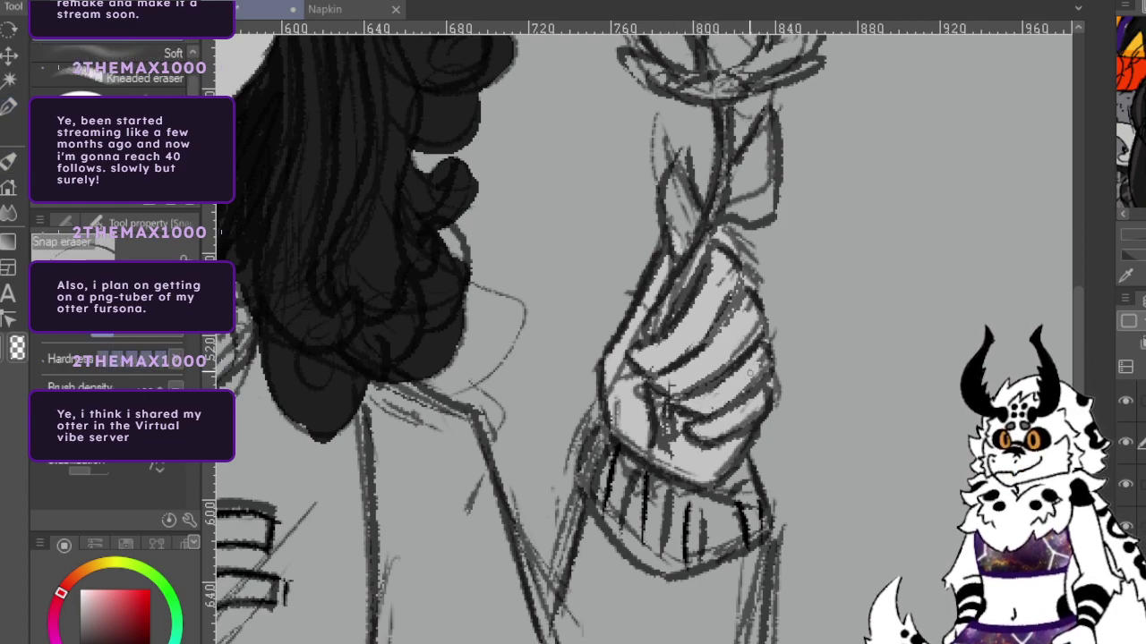
pyautogui.press('p')
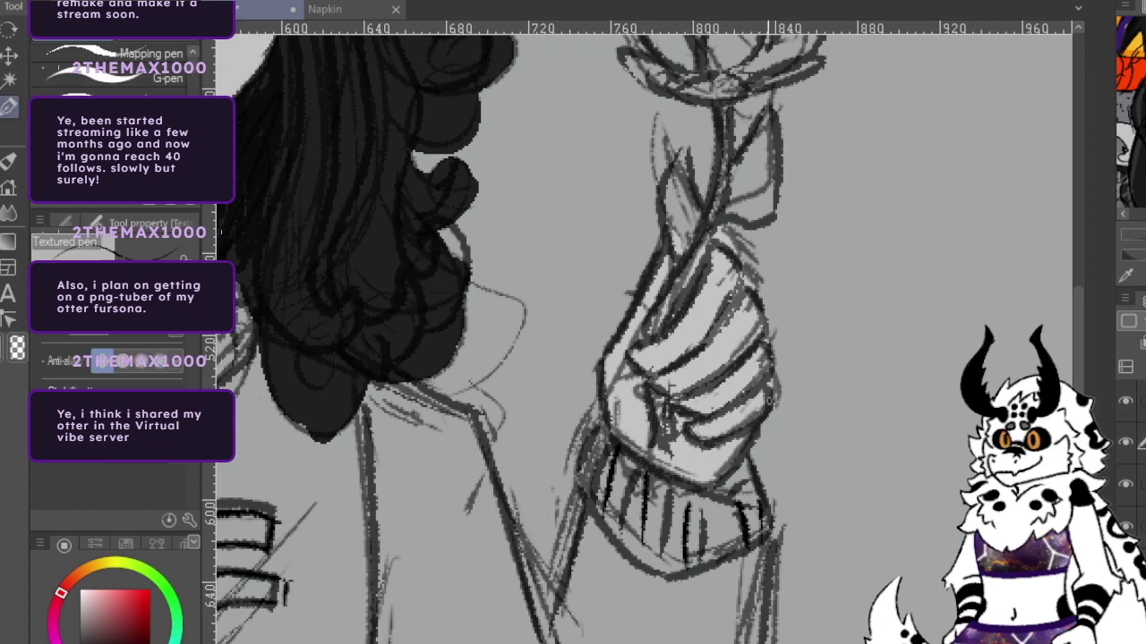
pyautogui.press('e')
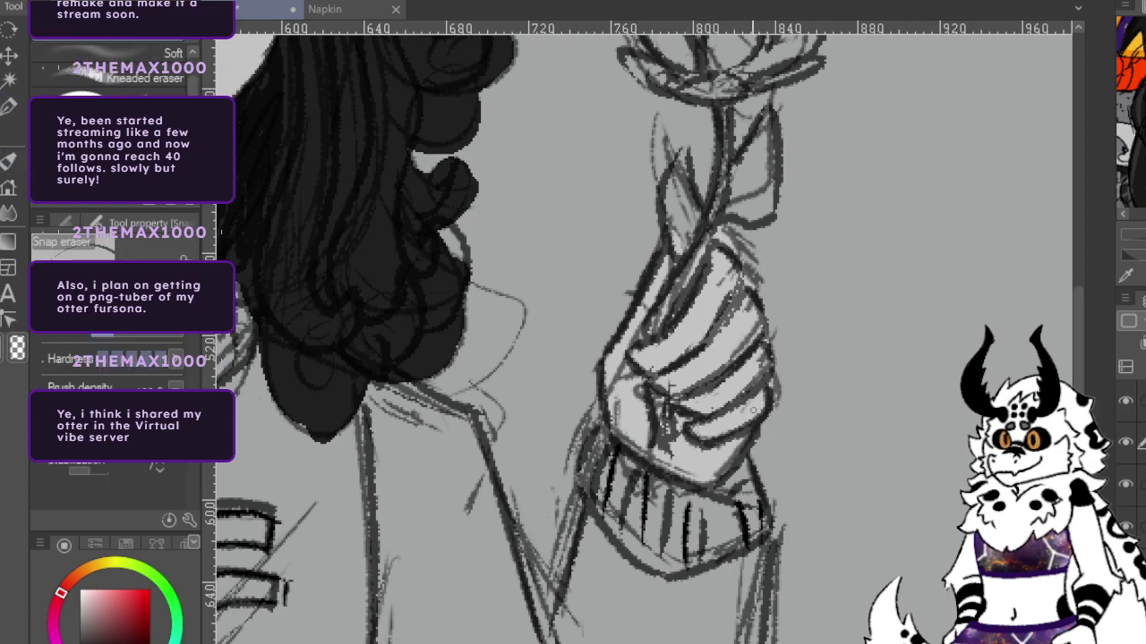
pyautogui.press('p')
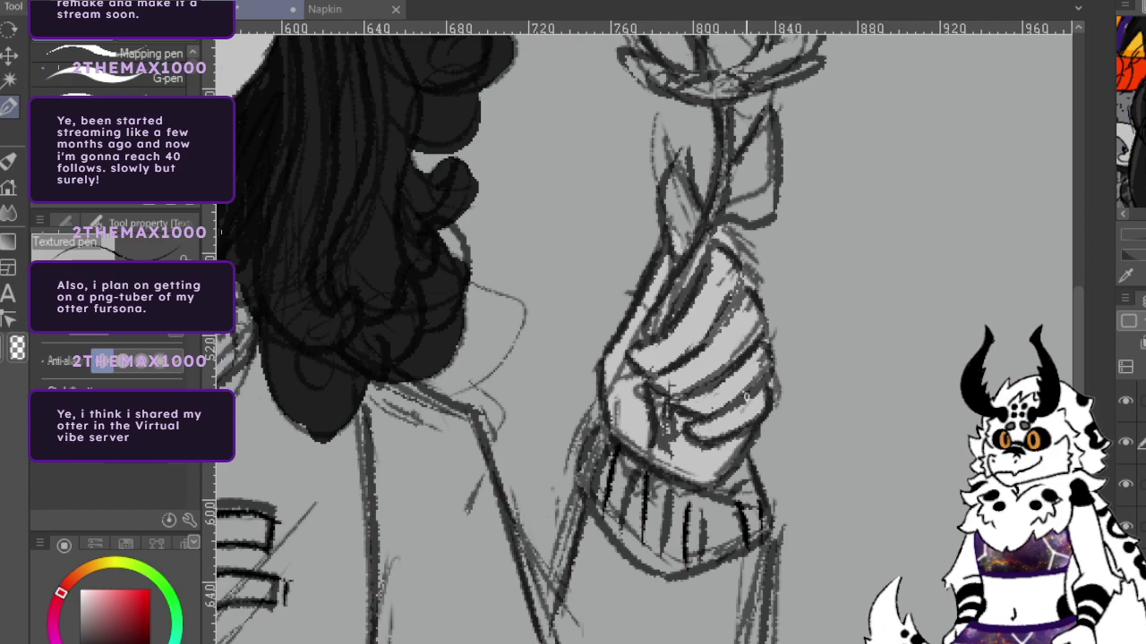
# Hide the grey sketch layer again and toggle the layer above it to check the remaining hand lines.
pyautogui.click(1126, 488)
pyautogui.click(1128, 447)
pyautogui.click(1128, 448)
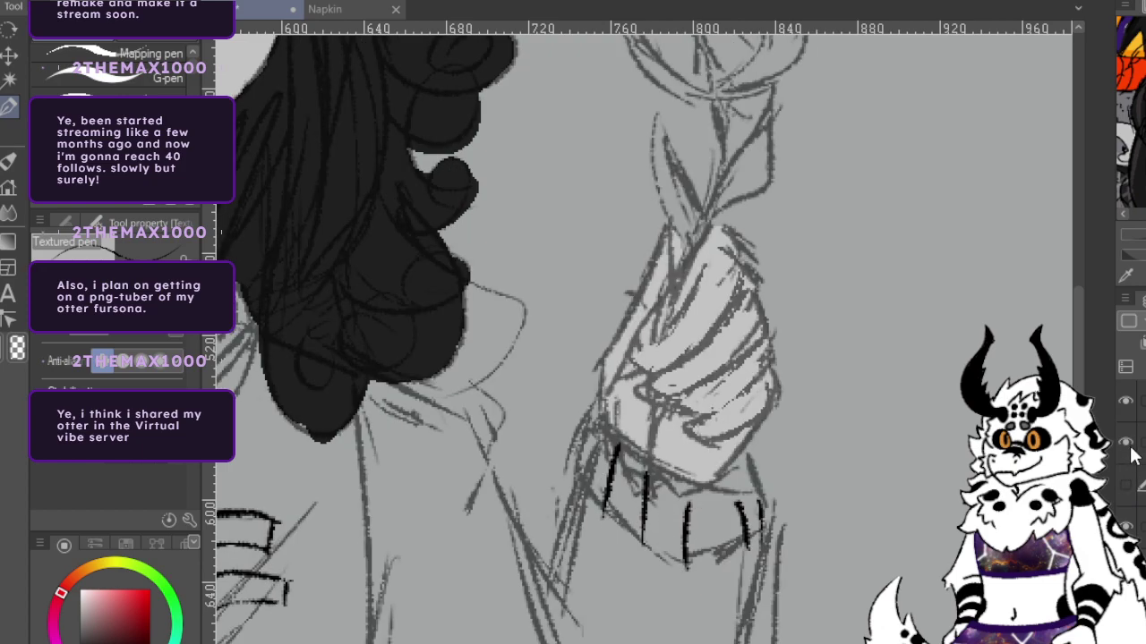
# Undo the last change that faded the sketch lines, and touch up the lower finger lines of the flower-holding hand with the Textured pen.
pyautogui.hotkey('ctrl', 'z')
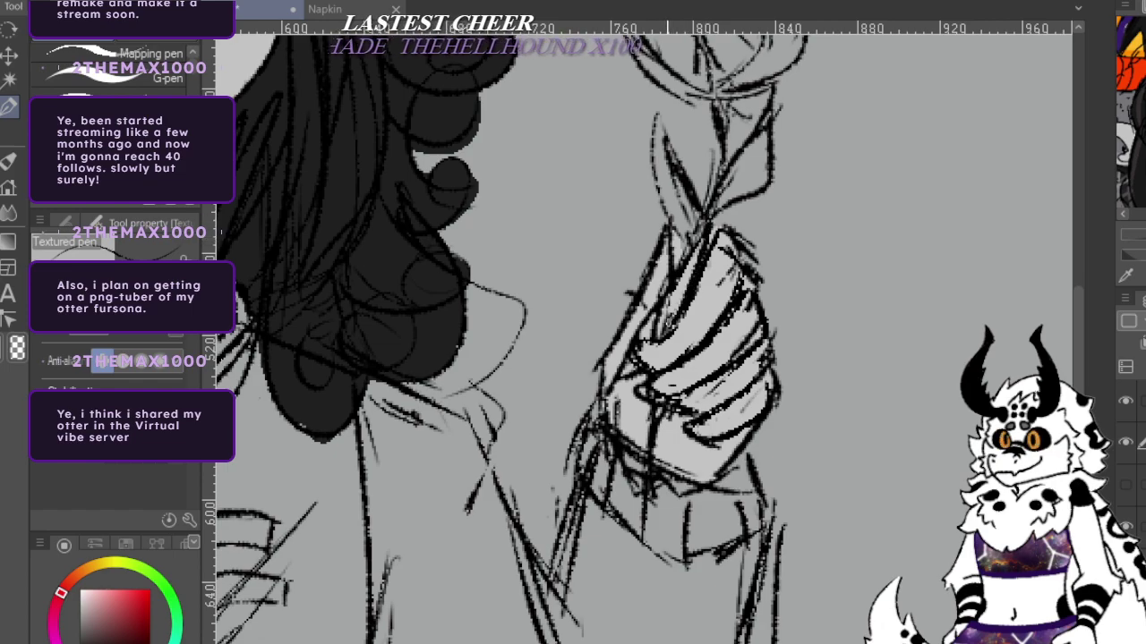
pyautogui.press('e')
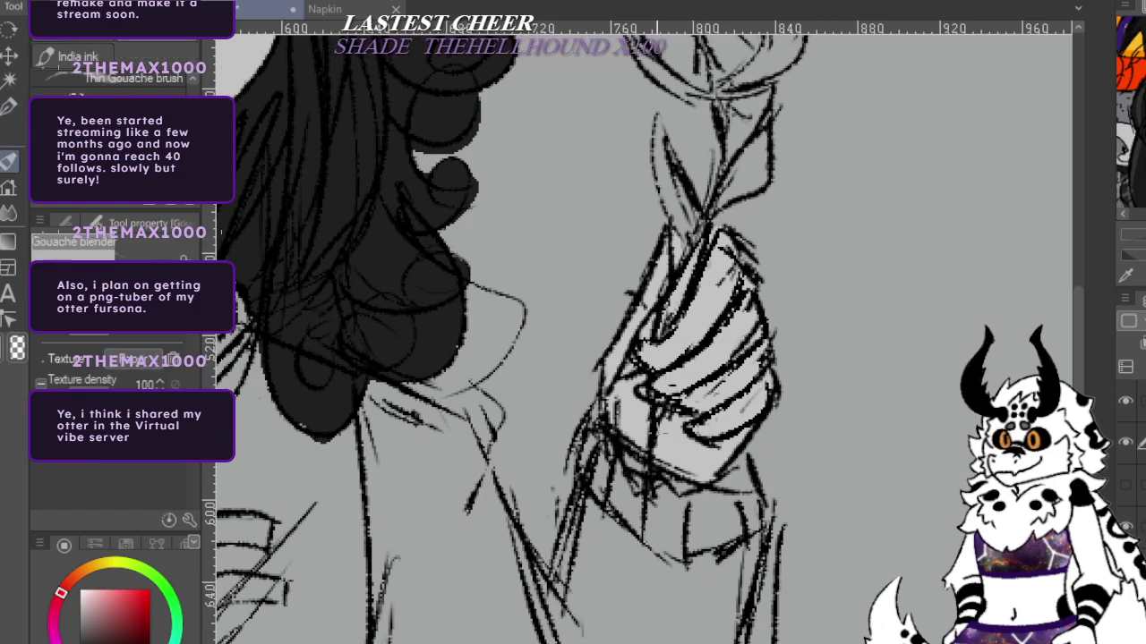
pyautogui.press('p')
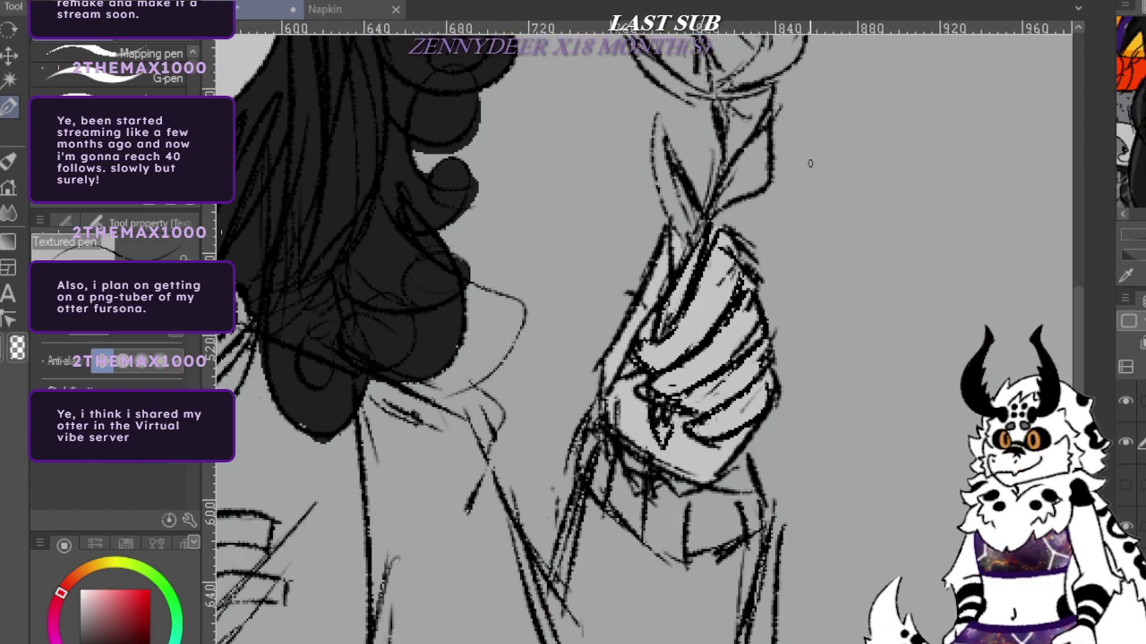
pyautogui.scroll(-6, 808, 163)
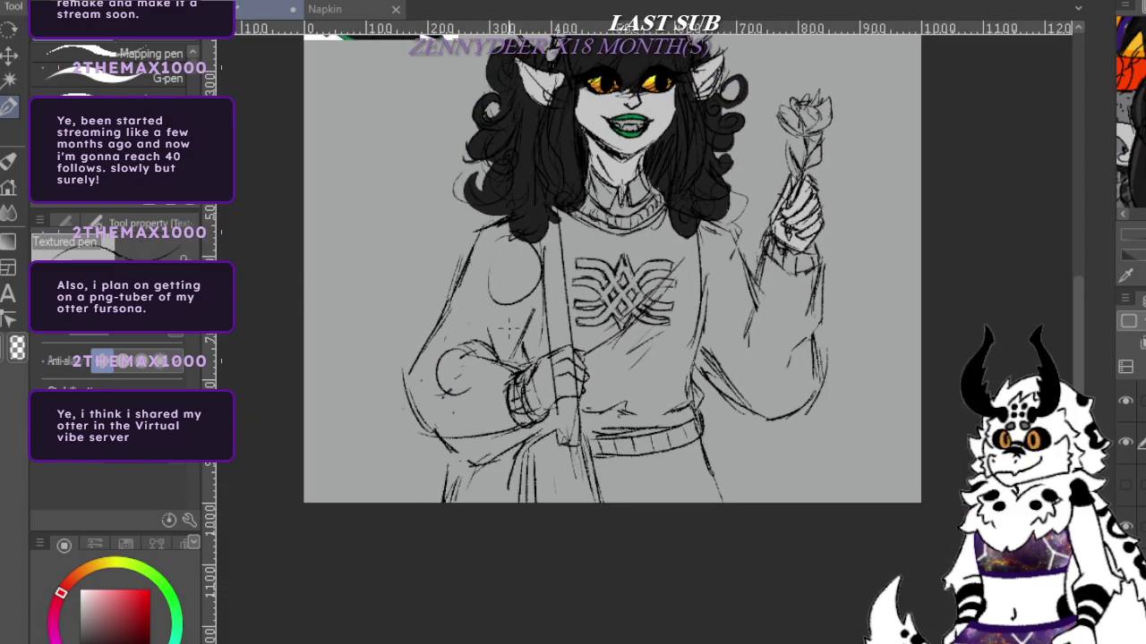
pyautogui.hotkey('ctrl', 'z')
pyautogui.hotkey('ctrl', 'y')
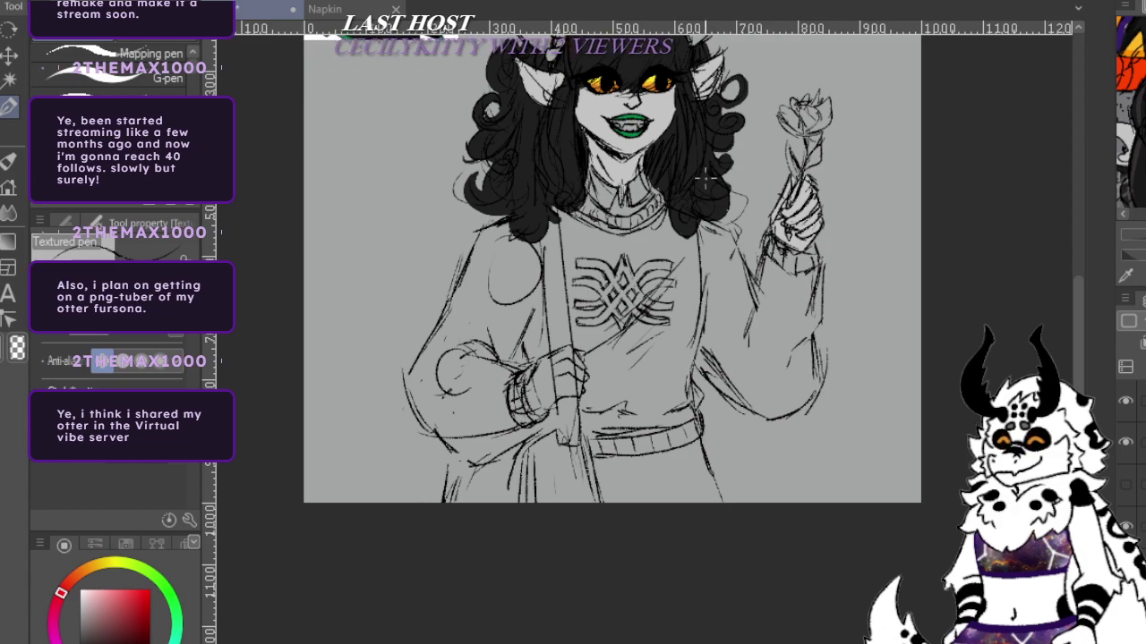
# Sample the light grey skin colour from the face and fill the strap-holding hand with it, switching from the Textured pen to the Turnip pen.
pyautogui.press('i')
pyautogui.click(628, 134)
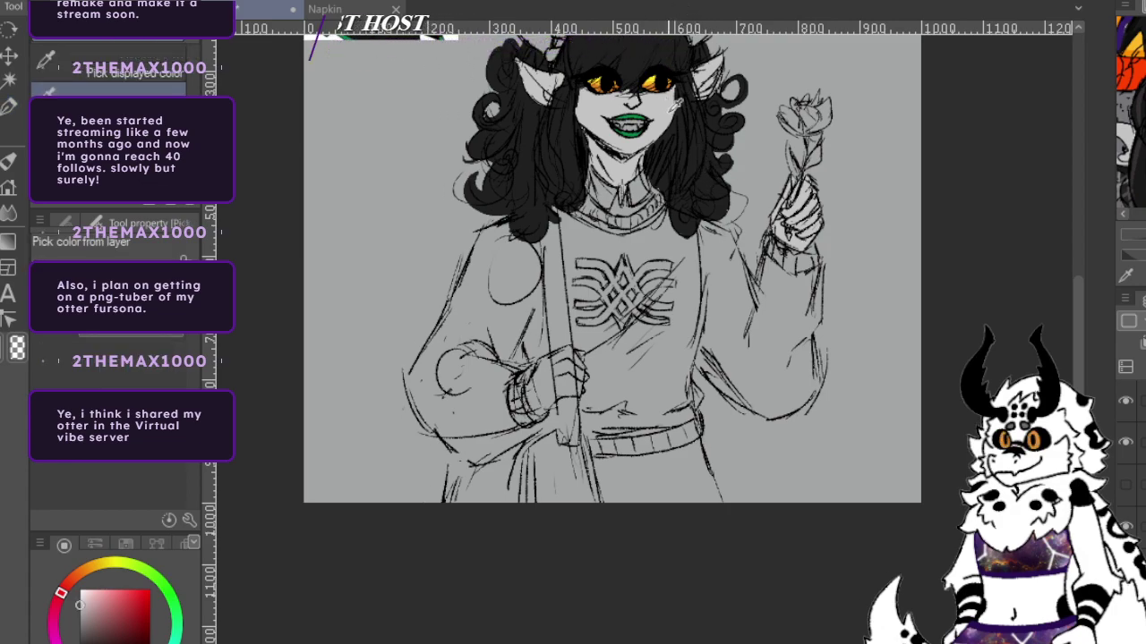
pyautogui.scroll(-3, 629, 124)
pyautogui.scroll(3, 564, 152)
pyautogui.scroll(4, 620, 472)
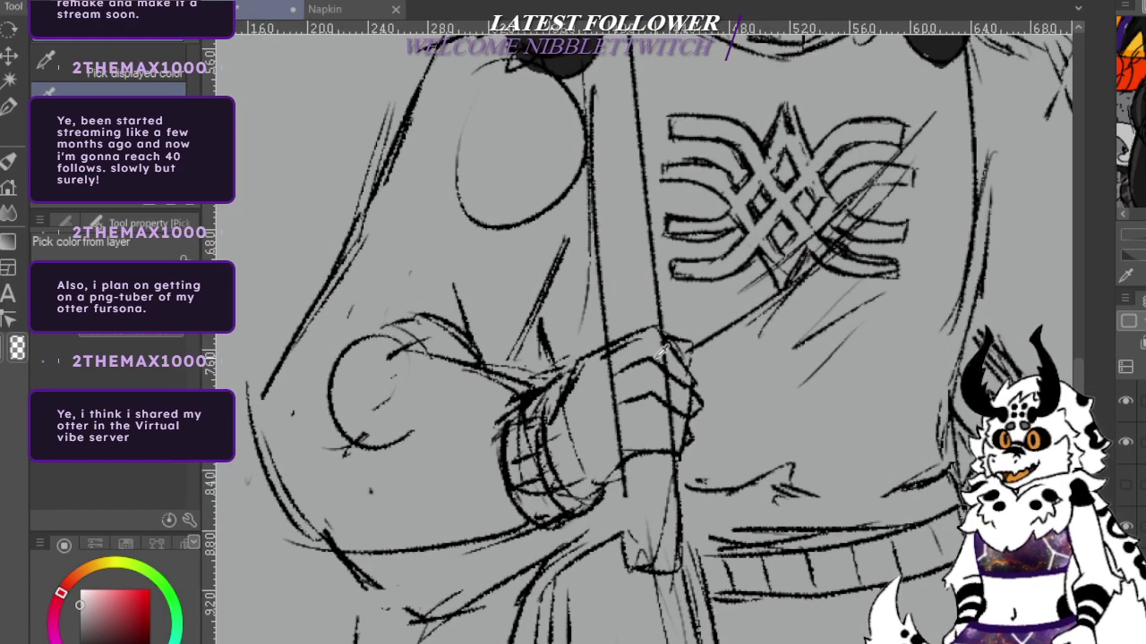
pyautogui.press('p')
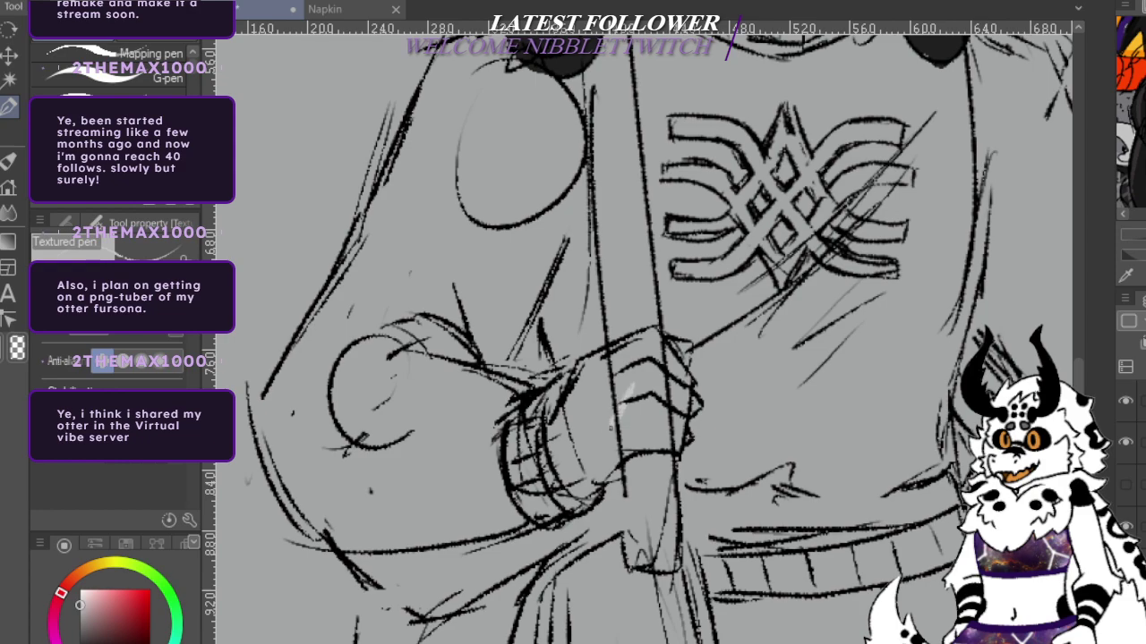
pyautogui.moveTo(602, 440); pyautogui.dragTo(623, 386)
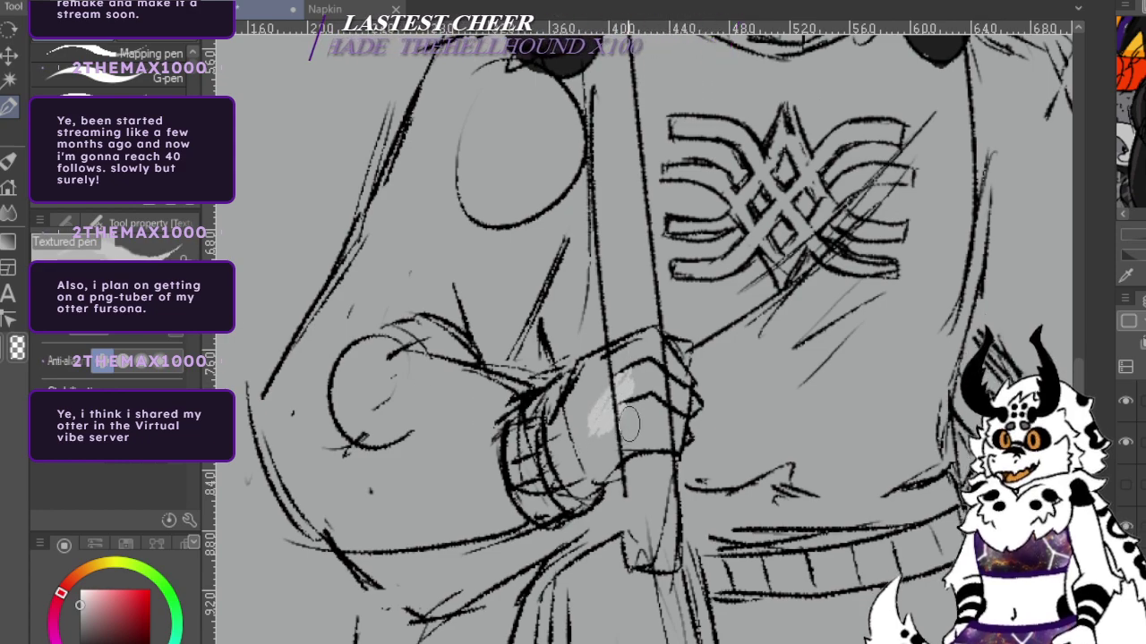
pyautogui.moveTo(627, 426); pyautogui.dragTo(586, 430)
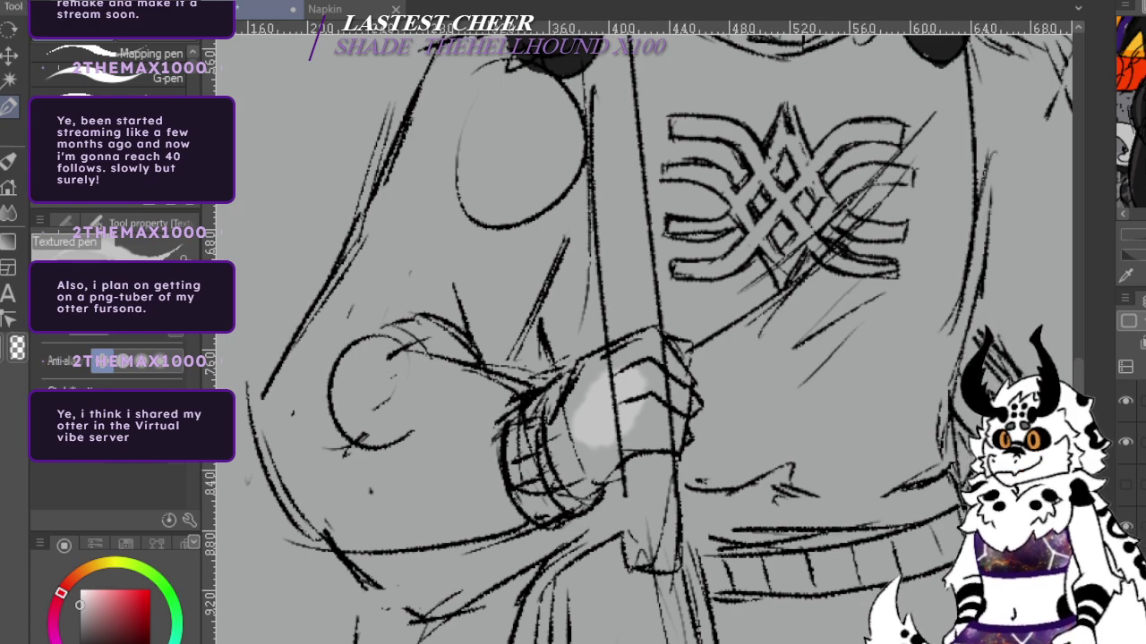
pyautogui.click(120, 91)
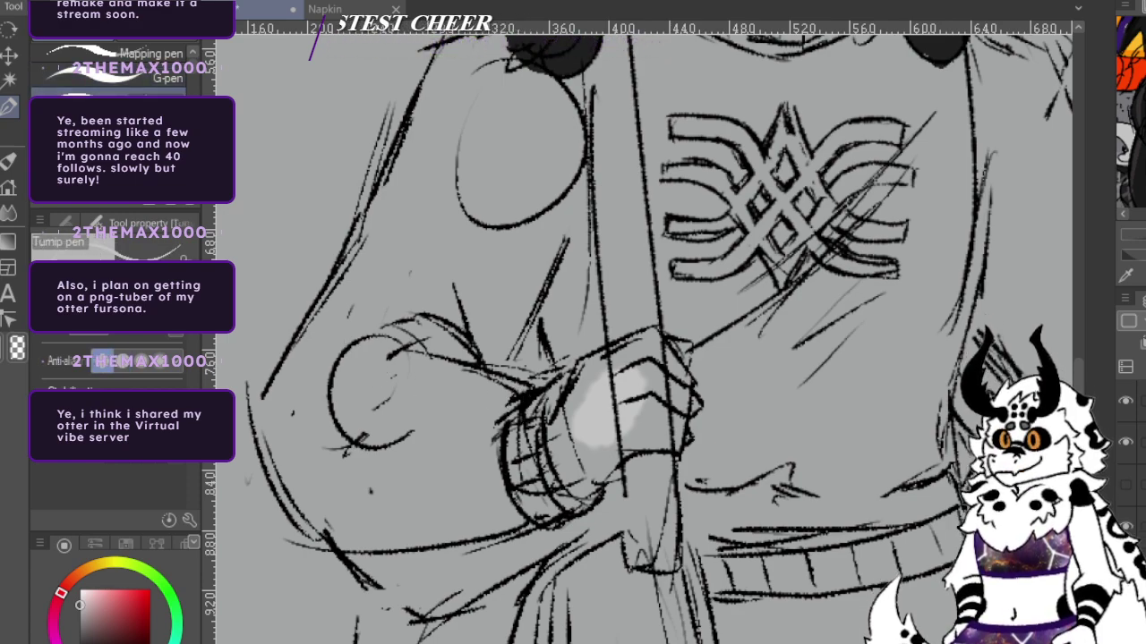
pyautogui.moveTo(585, 448)
pyautogui.mouseDown()
pyautogui.moveTo(593, 371)
pyautogui.moveTo(565, 405)
pyautogui.moveTo(557, 471)
pyautogui.moveTo(579, 471)
pyautogui.moveTo(572, 429)
pyautogui.moveTo(579, 474)
pyautogui.moveTo(629, 445)
pyautogui.moveTo(618, 455)
pyautogui.moveTo(649, 397)
pyautogui.moveTo(641, 434)
pyautogui.moveTo(671, 425)
pyautogui.moveTo(684, 396)
pyautogui.moveTo(673, 435)
pyautogui.moveTo(656, 441)
pyautogui.moveTo(671, 438)
pyautogui.moveTo(646, 350)
pyautogui.moveTo(587, 373)
pyautogui.moveTo(617, 342)
pyautogui.moveTo(656, 335)
pyautogui.mouseUp()
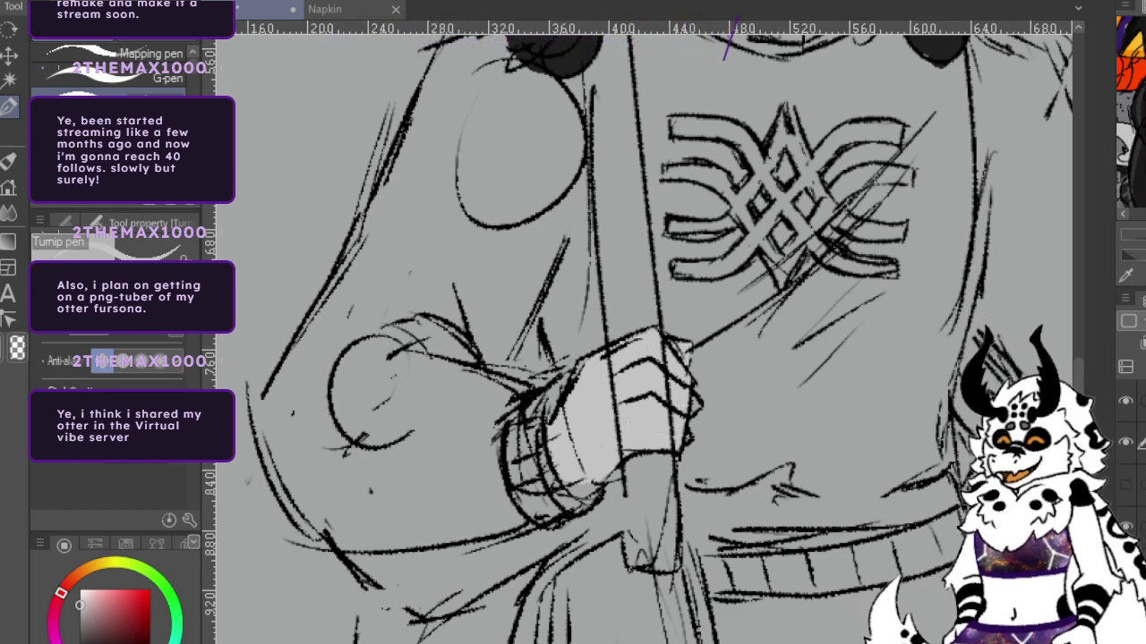
# Refine the strap-holding hand's knuckle and wrist lines with the Textured pen and Snap eraser, and touch up its skin fill with the Turnip pen.
pyautogui.press('.')
pyautogui.press('.')
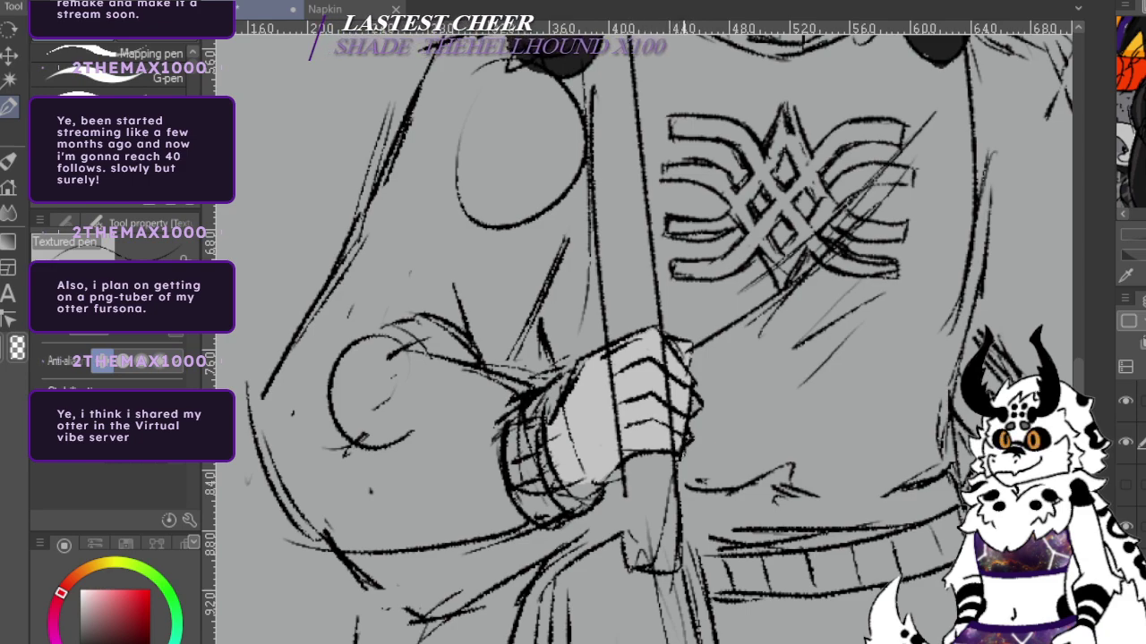
pyautogui.press('e')
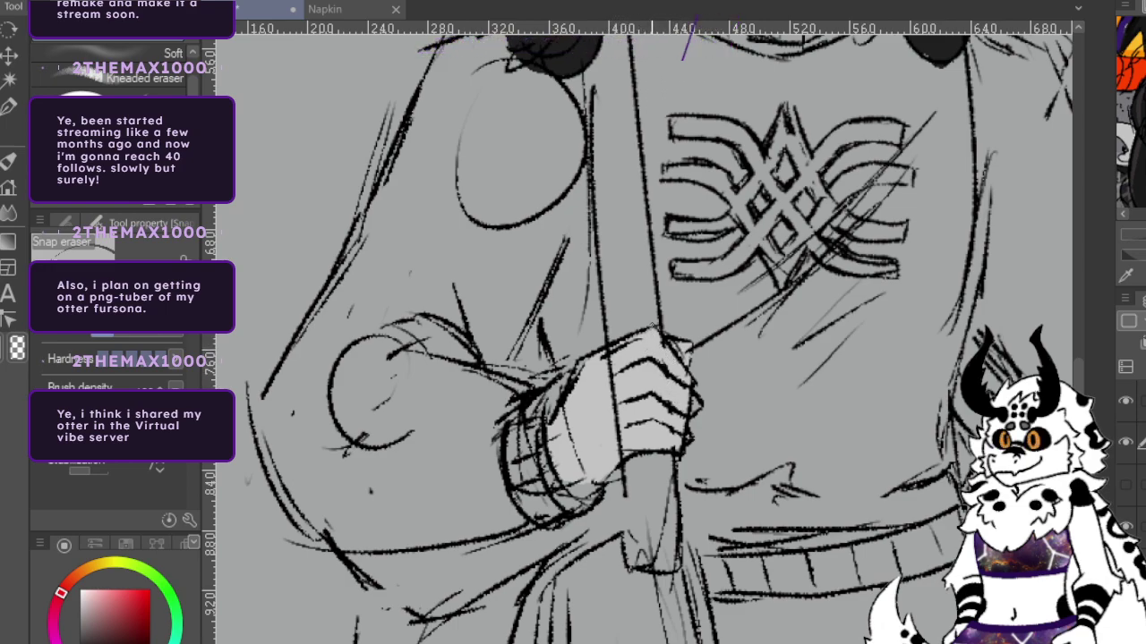
pyautogui.press('p')
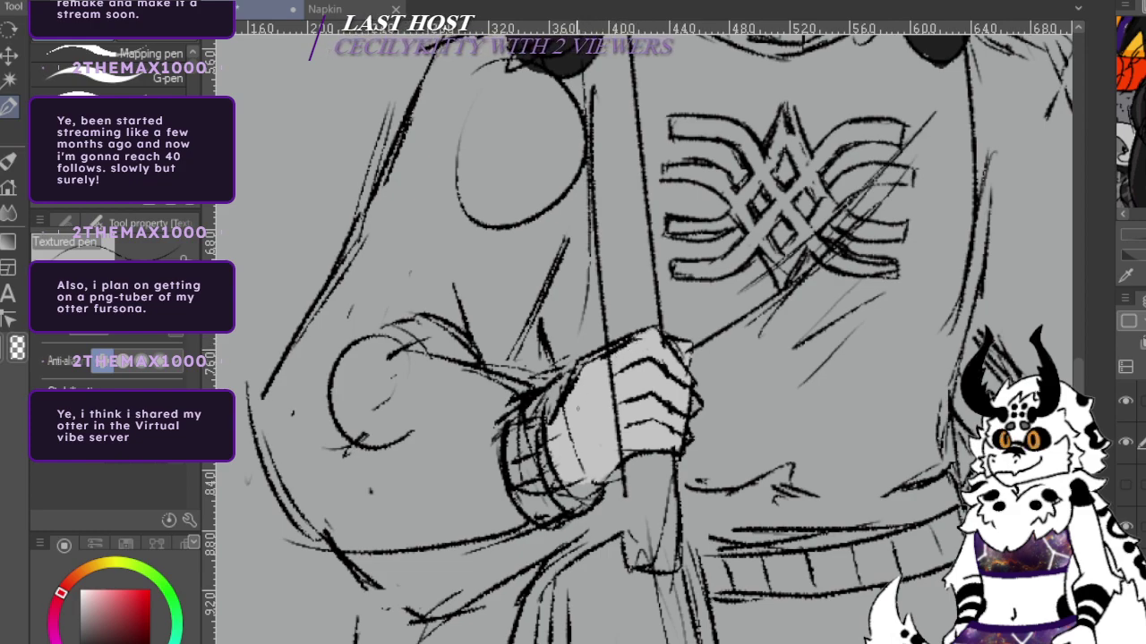
pyautogui.press('e')
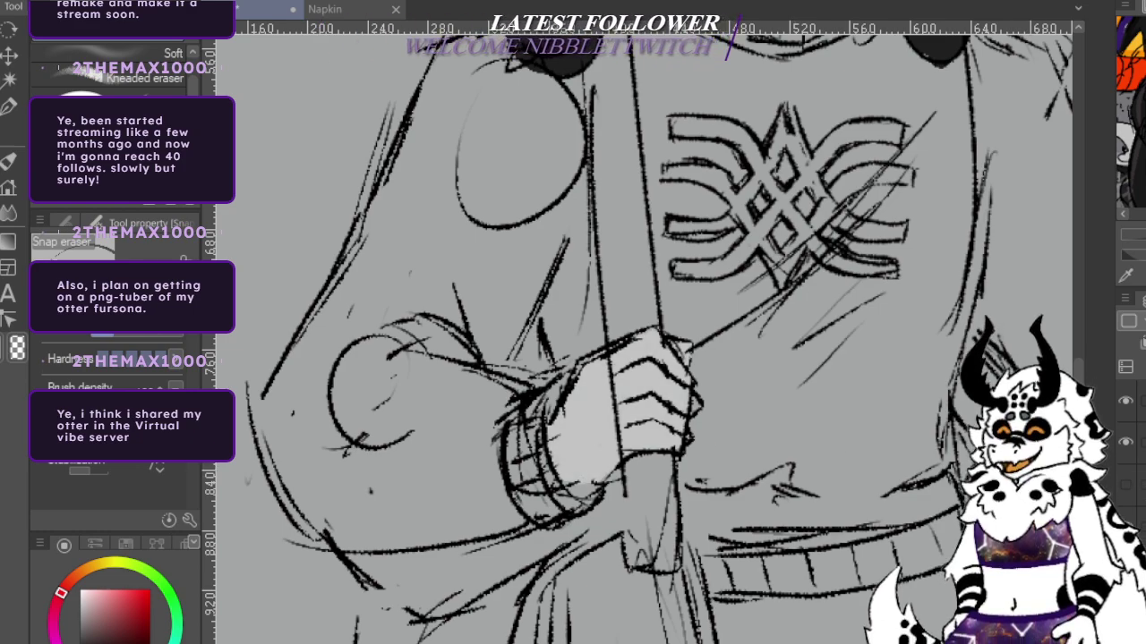
pyautogui.press('p')
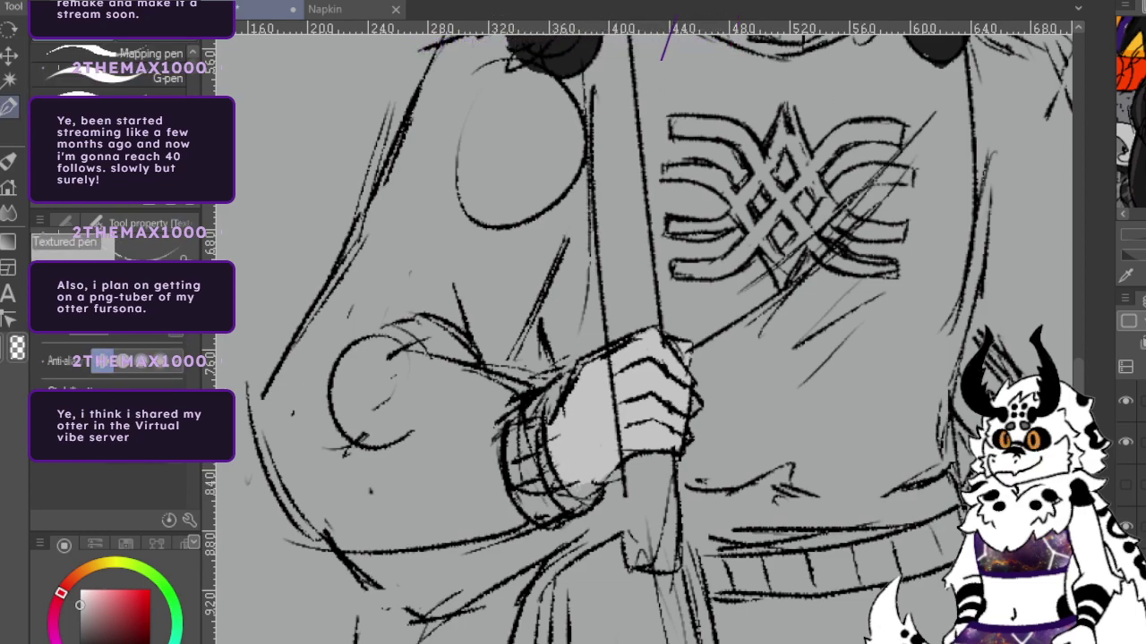
pyautogui.click(108, 92)
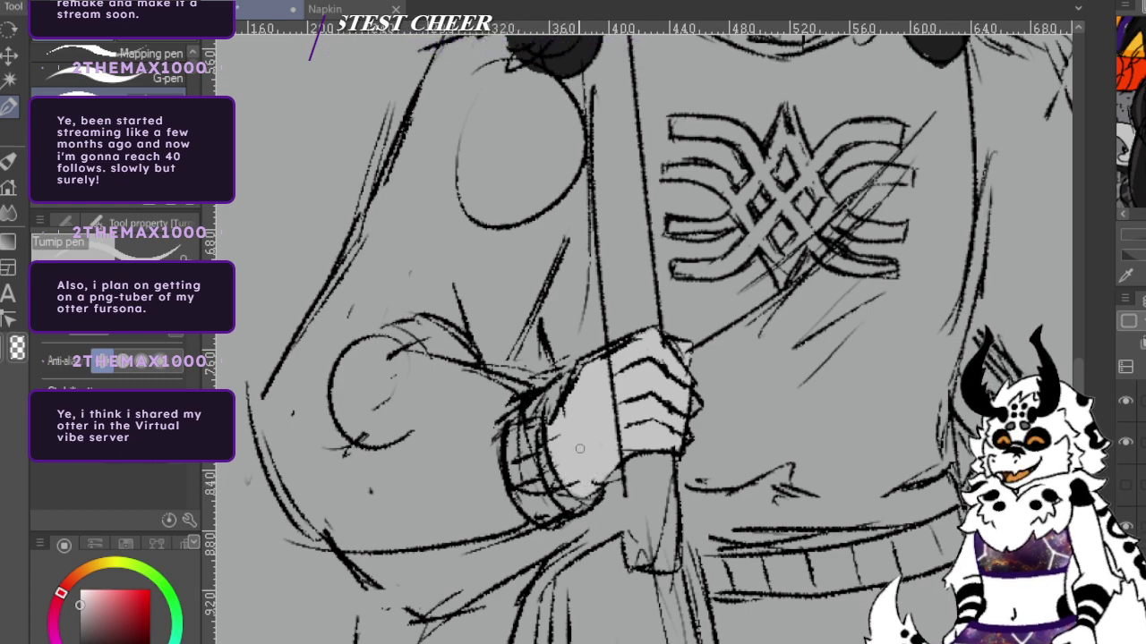
# Show the reference layer with the six characters, sample the orange-red from a horn base, and hide the reference layer again.
pyautogui.scroll(-3, 605, 432)
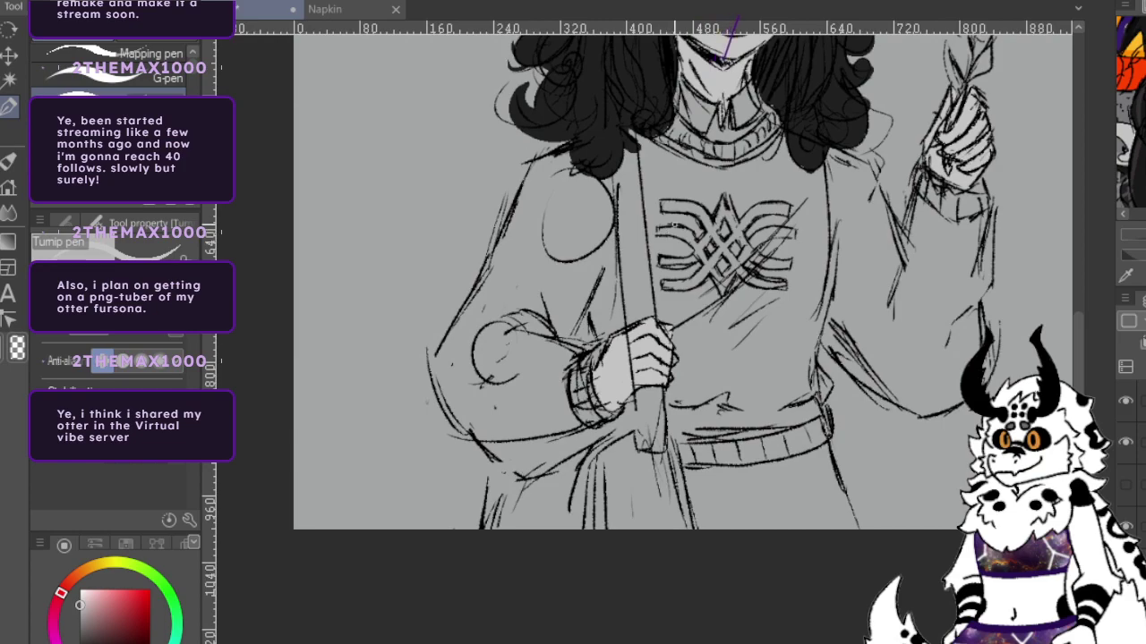
pyautogui.hotkey('ctrl', '-')
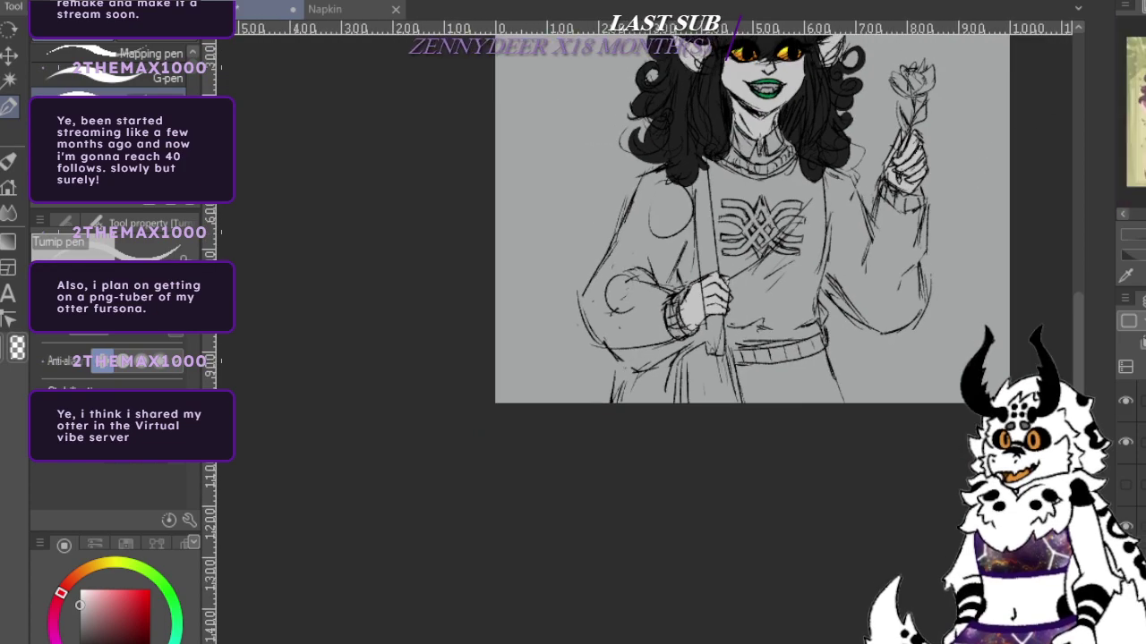
pyautogui.moveTo(1080, 323); pyautogui.dragTo(1074, 238)
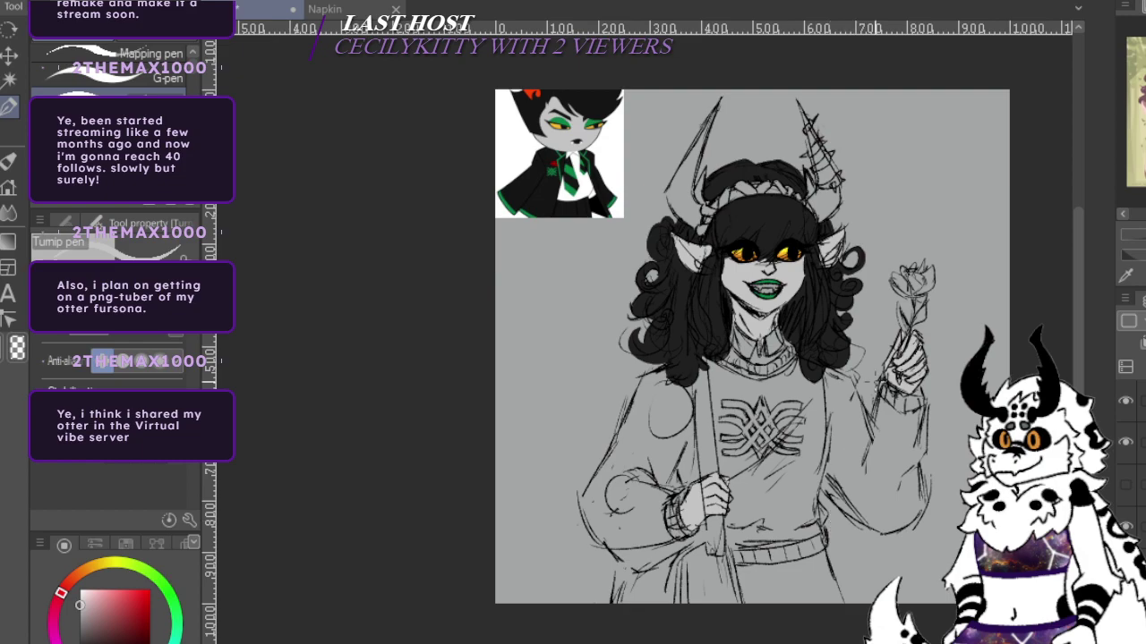
pyautogui.scroll(-2, 926, 343)
pyautogui.scroll(2, 976, 337)
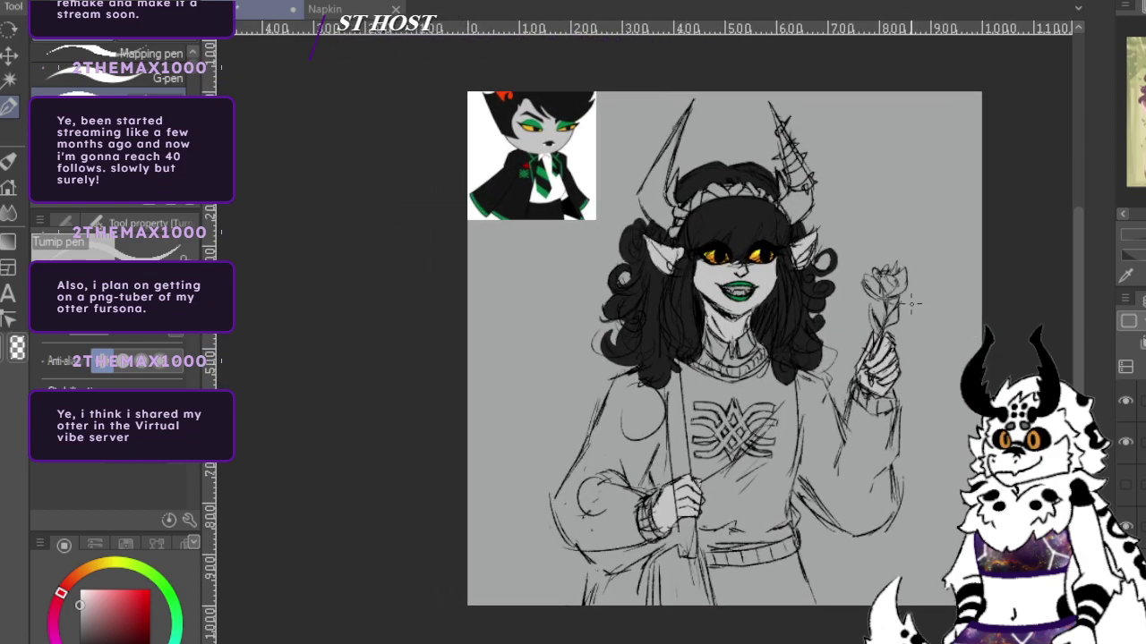
pyautogui.scroll(2, 909, 299)
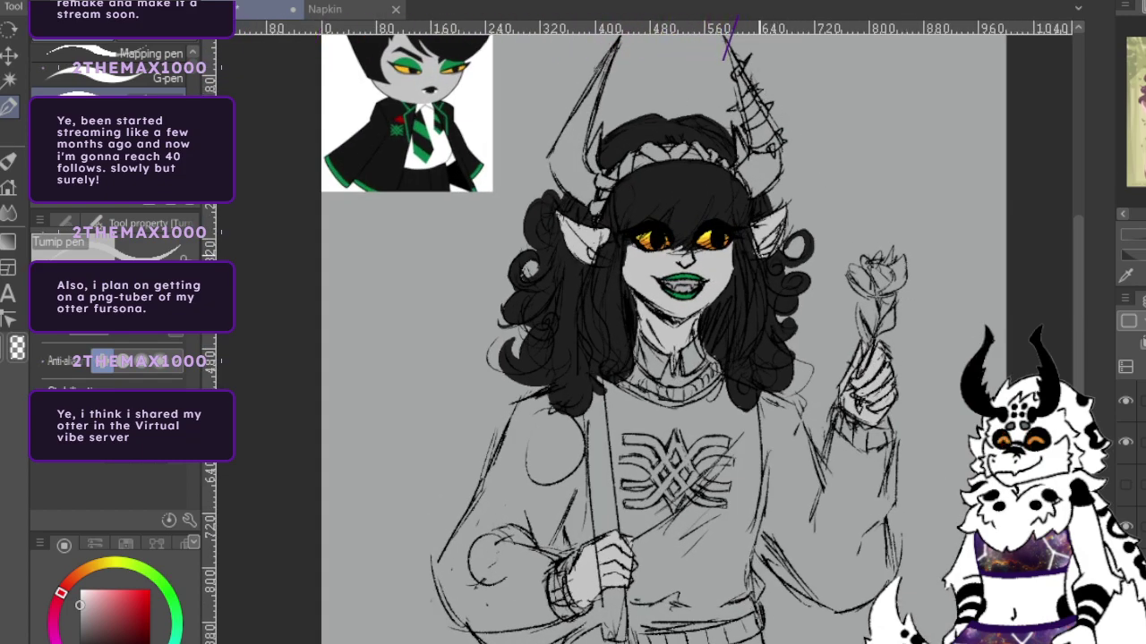
pyautogui.moveTo(1078, 323); pyautogui.dragTo(1074, 304)
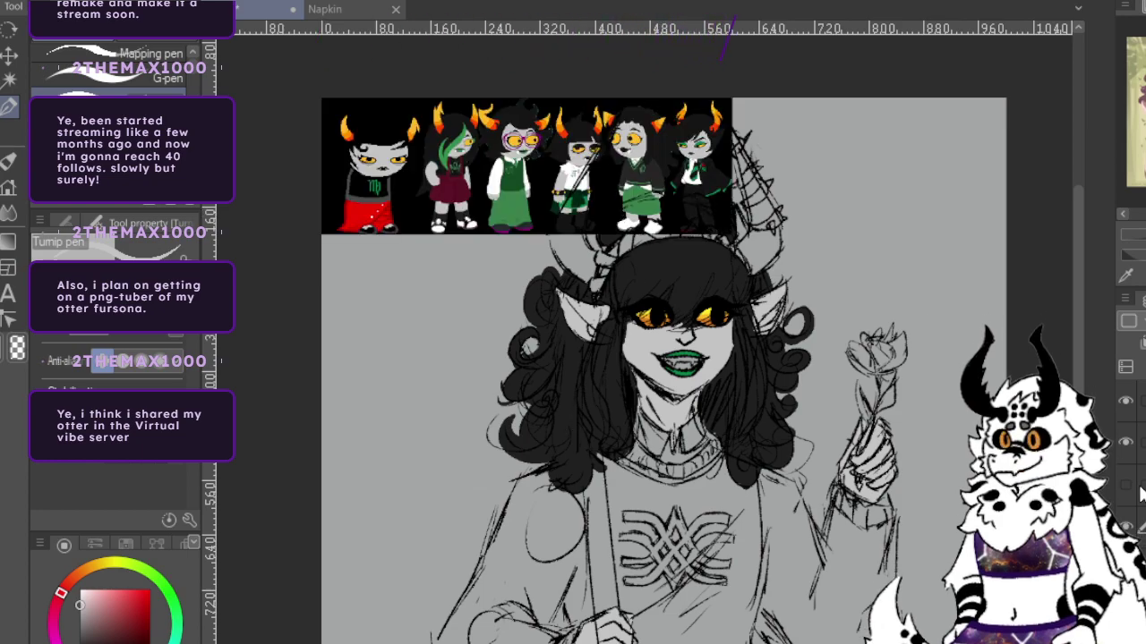
pyautogui.scroll(4, 471, 132)
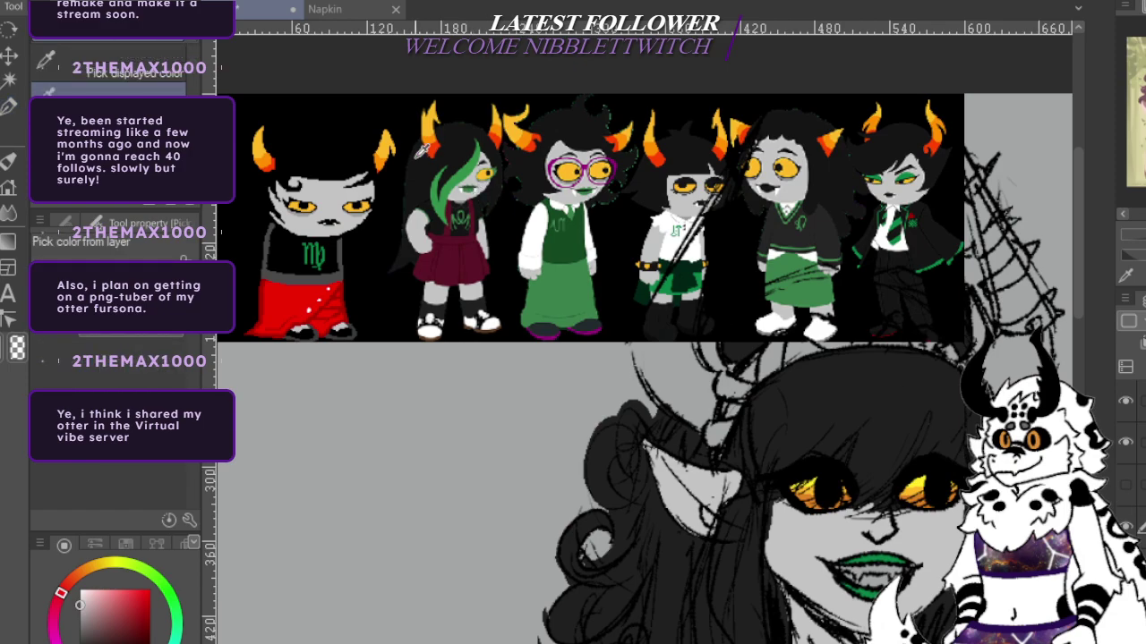
pyautogui.keyDown('alt'); pyautogui.click(427, 150); pyautogui.keyUp('alt')
pyautogui.click(1125, 527)
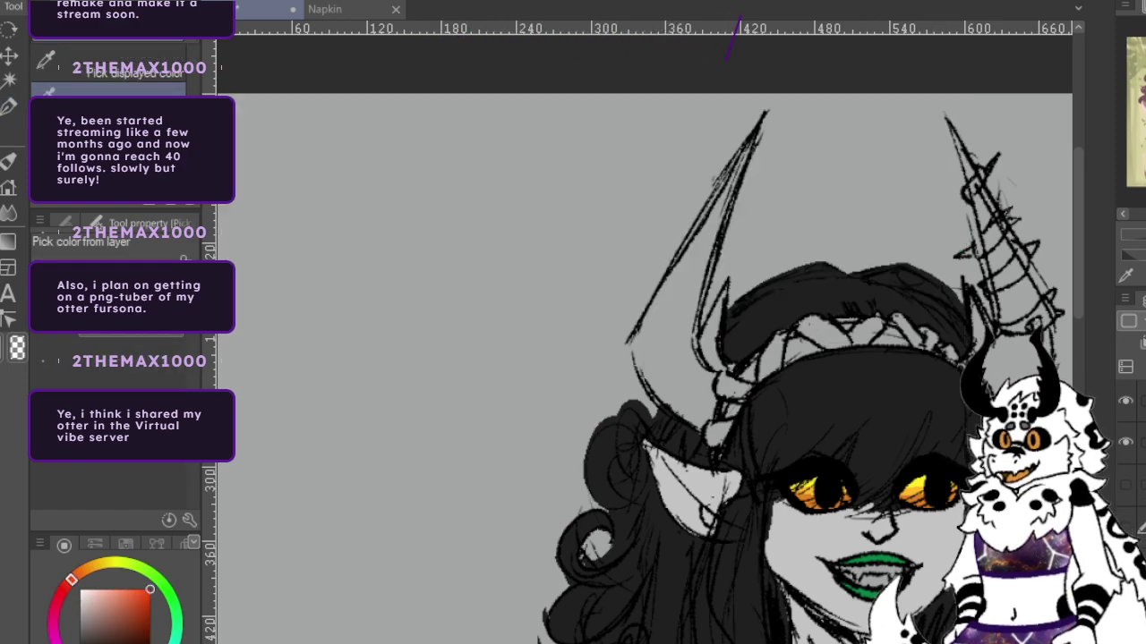
# Fill the base of the smooth horn with the sampled orange-red using the Turnip pen, up to the headband.
pyautogui.scroll(-3, 895, 466)
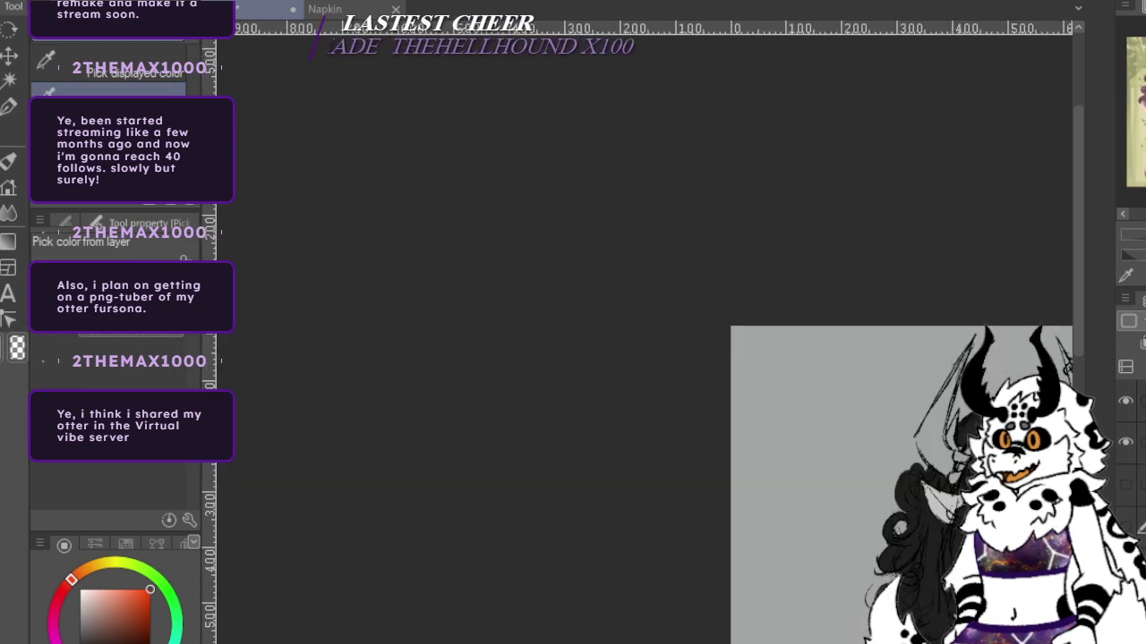
pyautogui.hscroll(4, 716, 485)
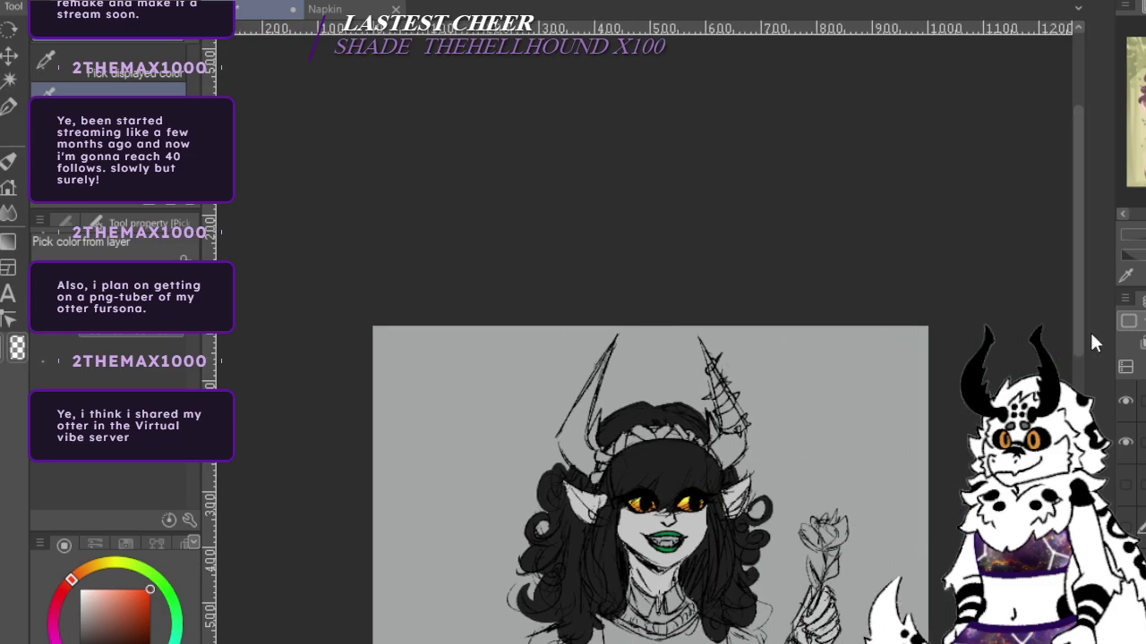
pyautogui.scroll(-3, 1075, 344)
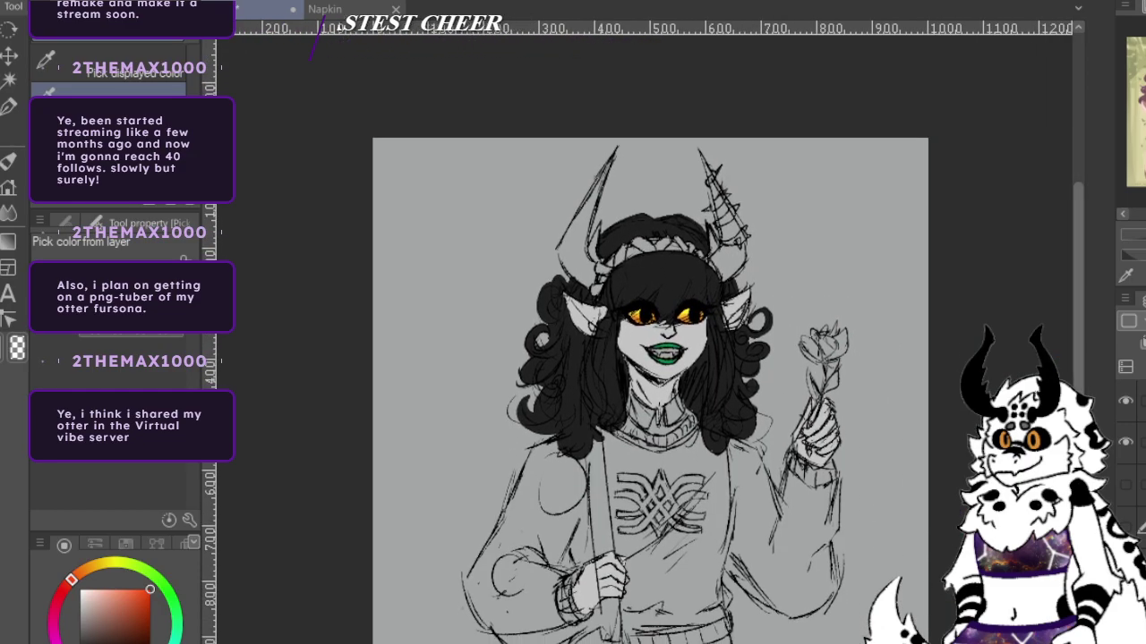
pyautogui.scroll(3, 644, 224)
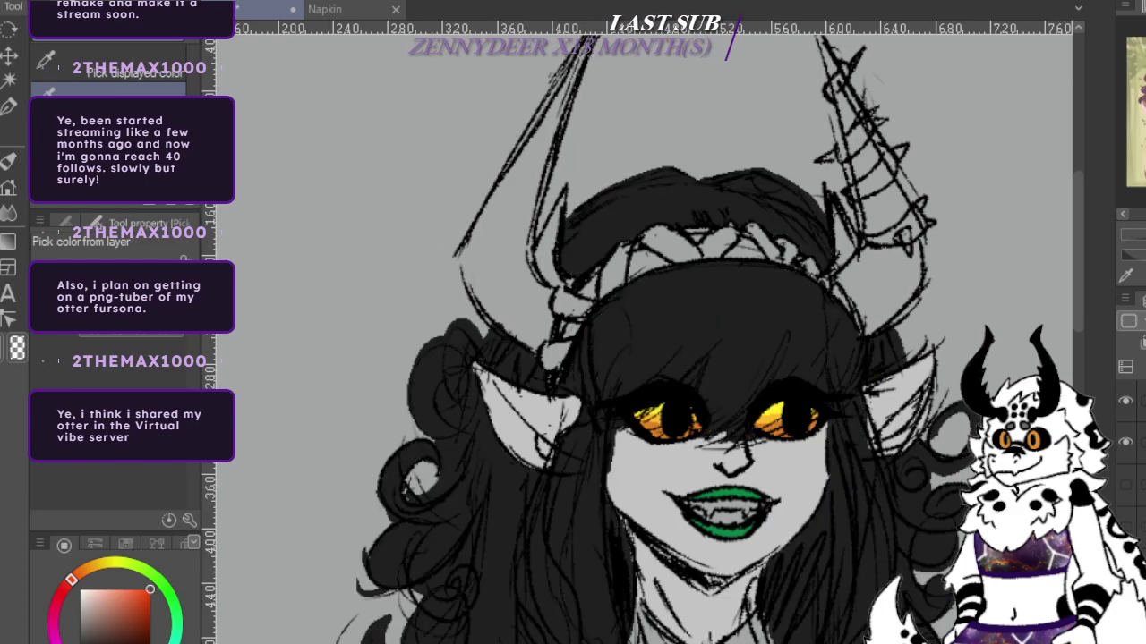
pyautogui.hotkey('ctrl', 'z')
pyautogui.hotkey('ctrl', 'y')
pyautogui.scroll(-1, 825, 249)
pyautogui.scroll(1, 825, 249)
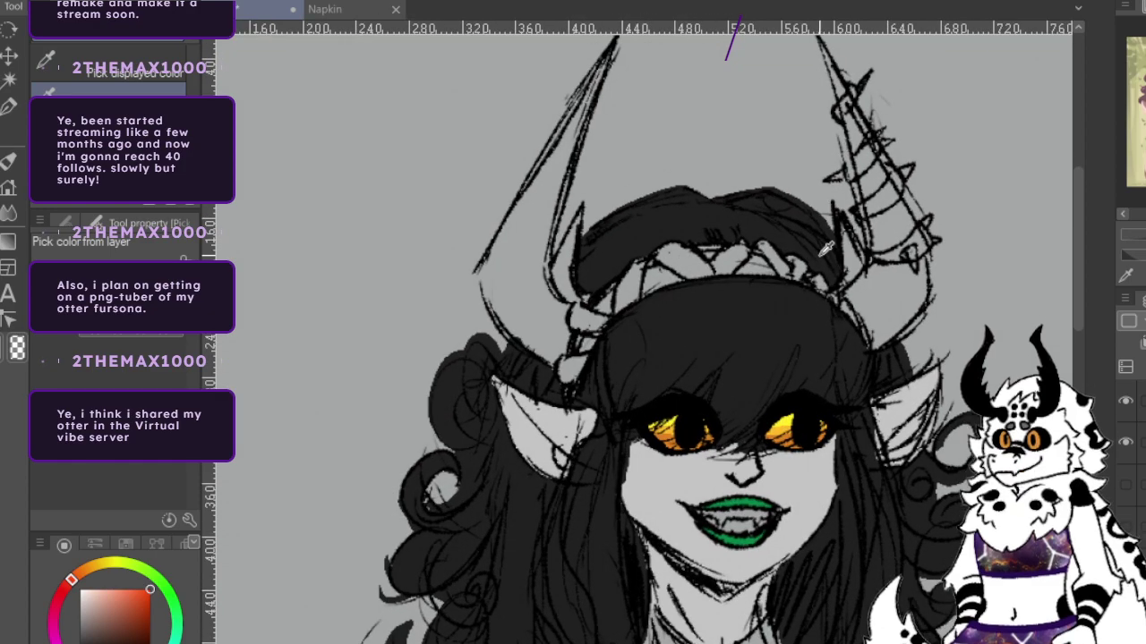
pyautogui.press('p')
pyautogui.moveTo(543, 303); pyautogui.dragTo(547, 296)
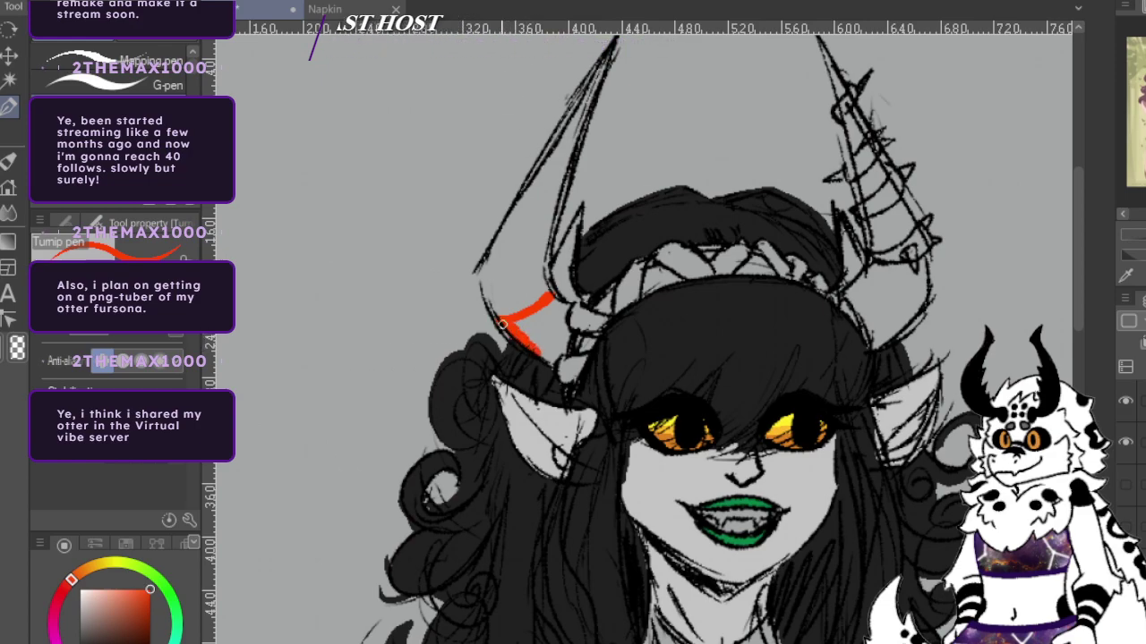
pyautogui.moveTo(551, 362); pyautogui.dragTo(561, 339)
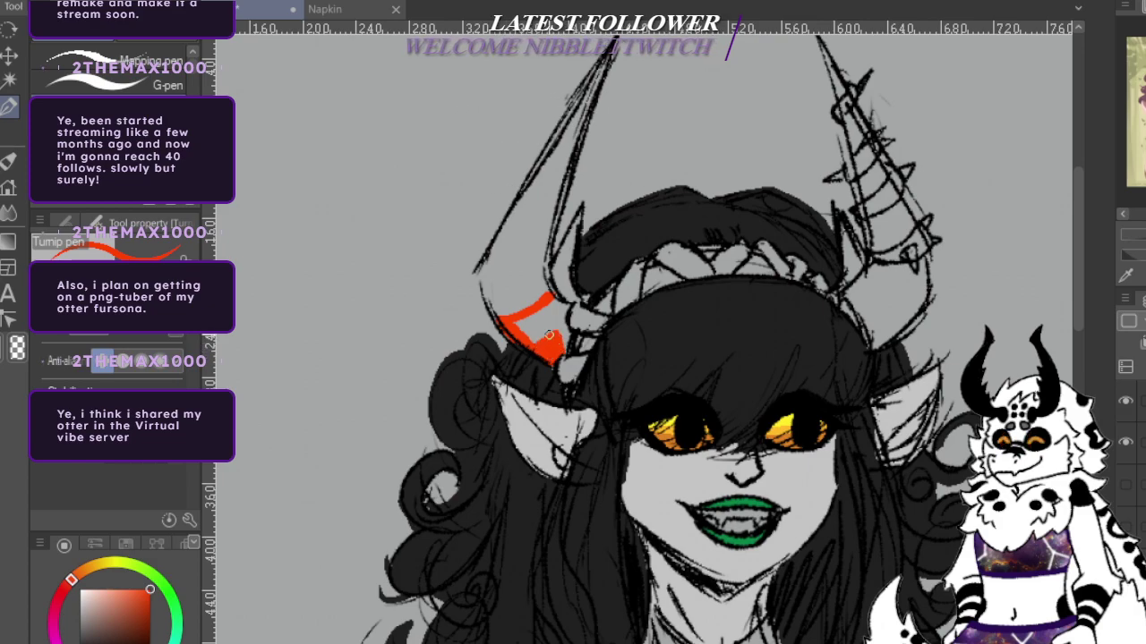
pyautogui.moveTo(547, 306); pyautogui.dragTo(565, 307)
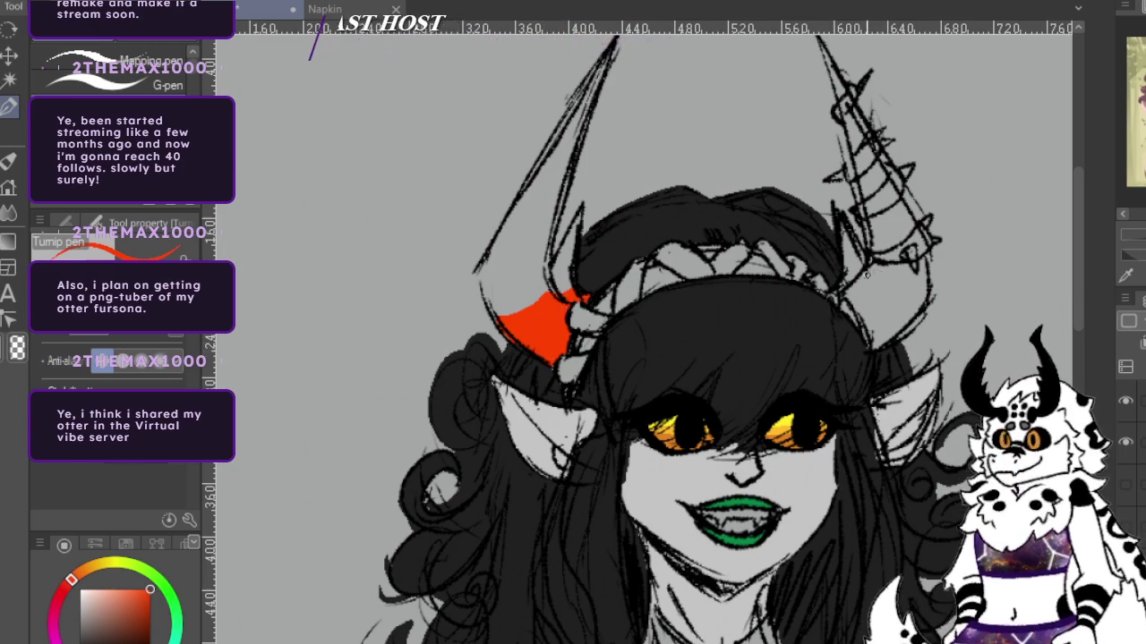
# Fill the base of the spiked horn with the same orange-red, undoing a stray stroke along its upper edge.
pyautogui.moveTo(853, 273); pyautogui.dragTo(848, 276)
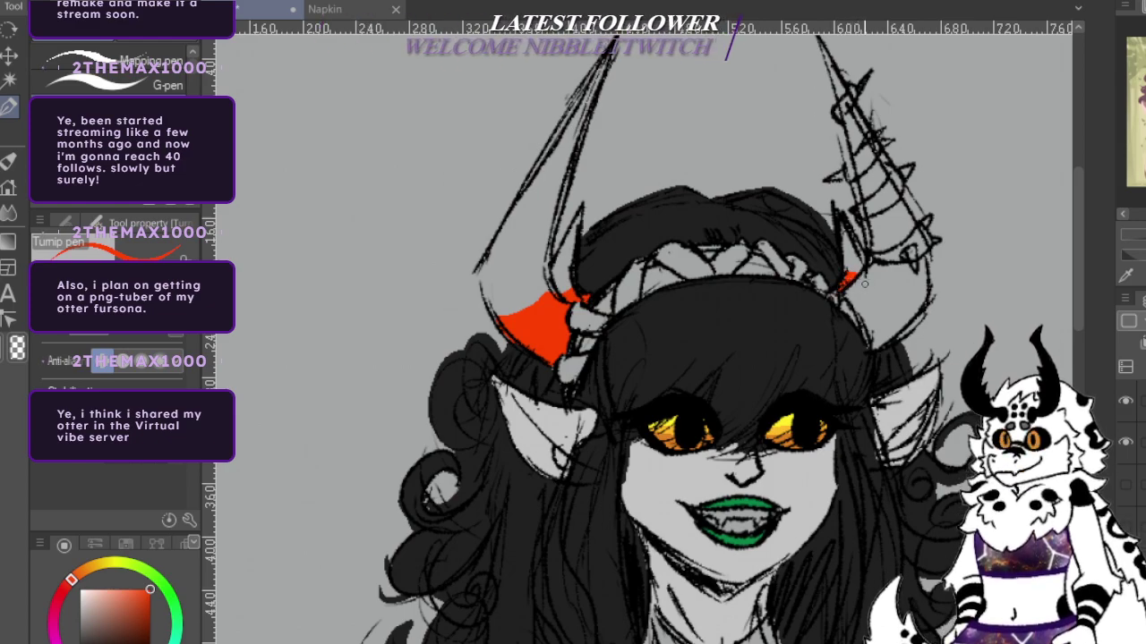
pyautogui.hotkey('ctrl', 'z')
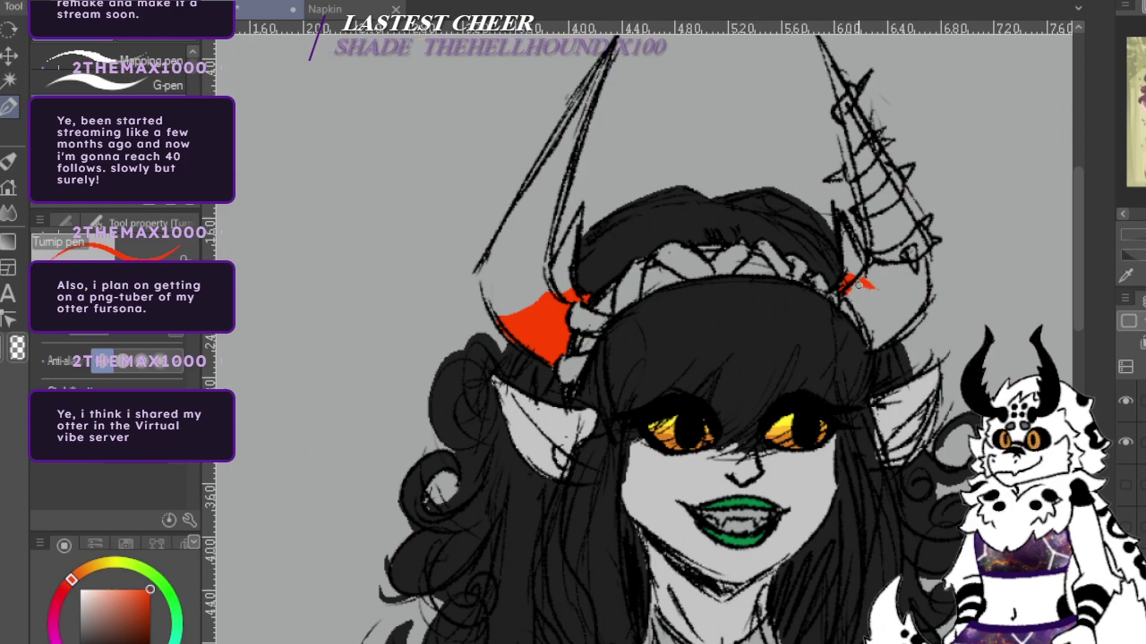
pyautogui.moveTo(865, 285)
pyautogui.mouseDown()
pyautogui.moveTo(914, 315)
pyautogui.moveTo(857, 287)
pyautogui.mouseUp()
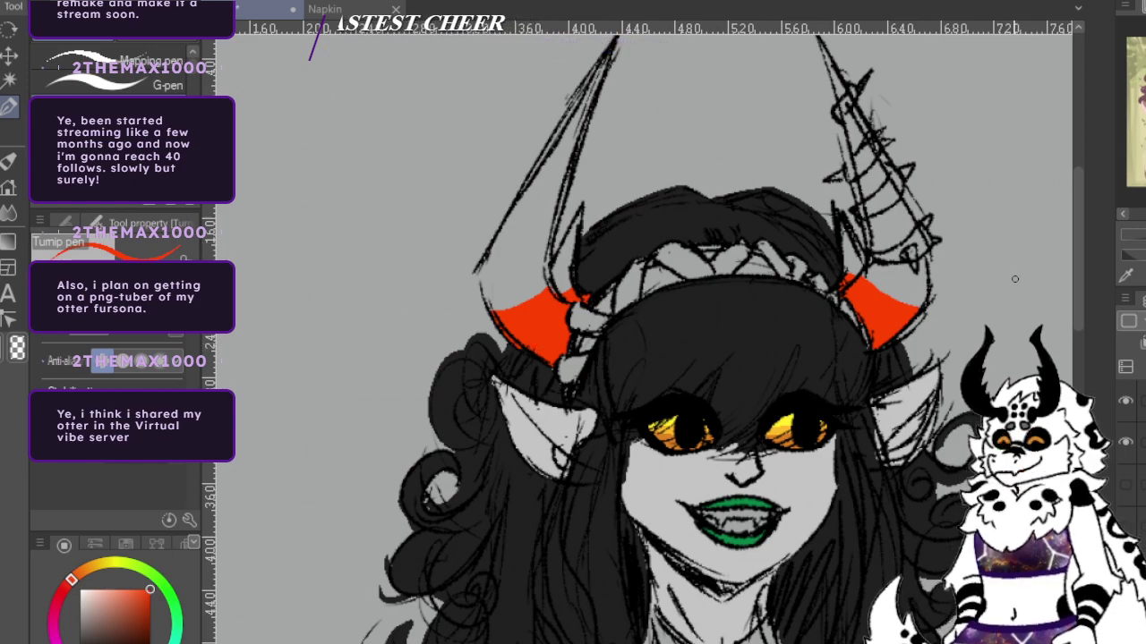
# Extend the orange-red upward at the outer side of both horn bases to flatten the upper edge of each fill.
pyautogui.press('e')
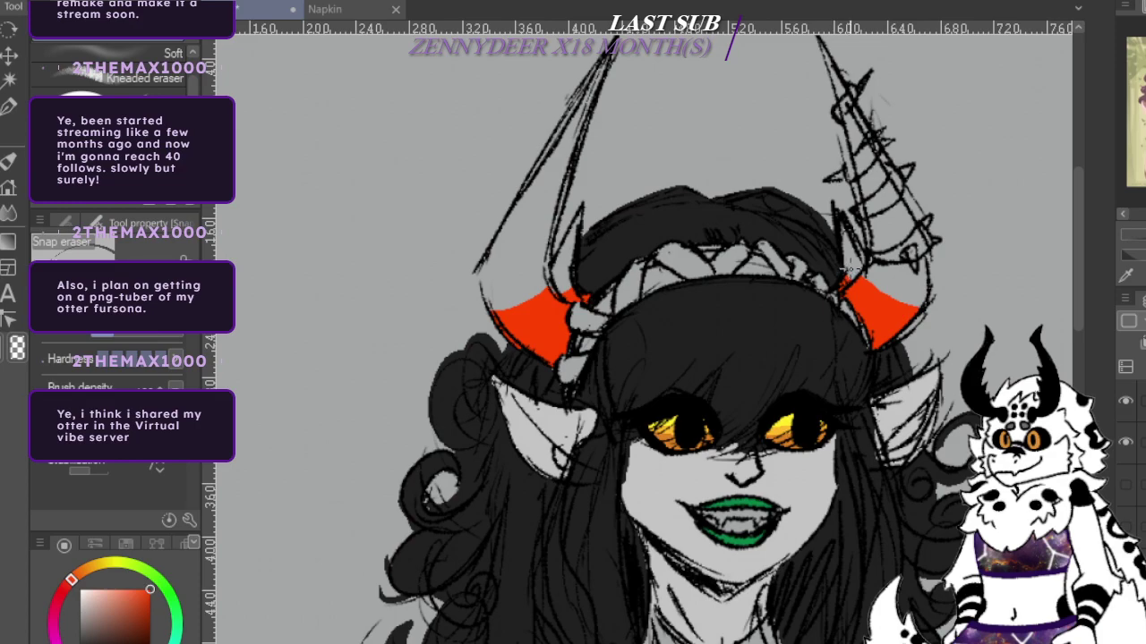
pyautogui.press('p')
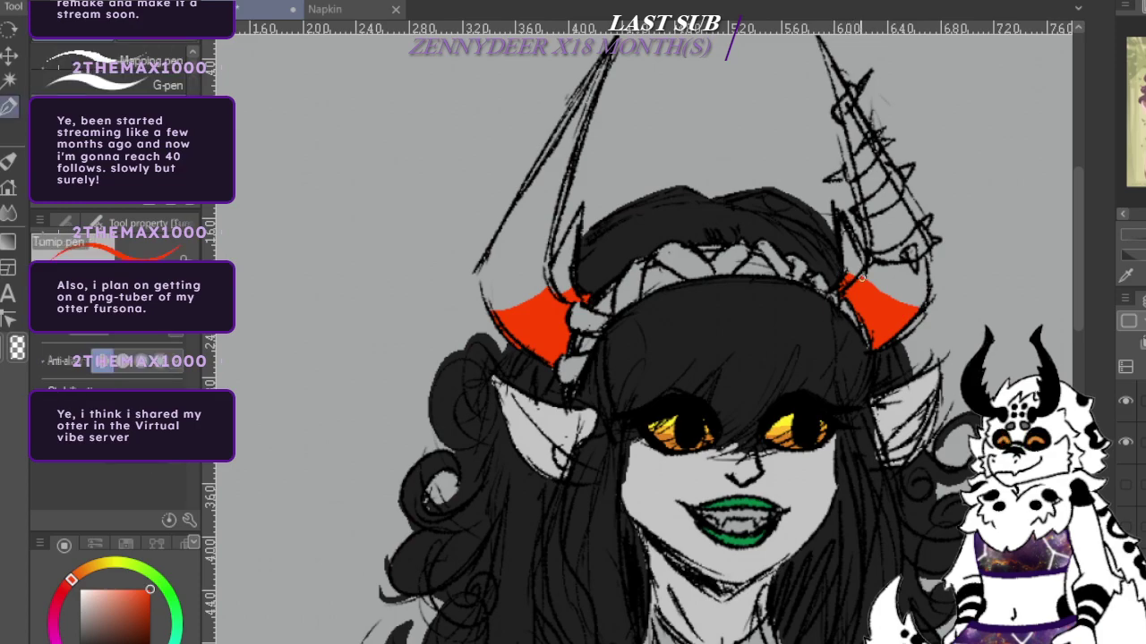
pyautogui.moveTo(861, 280); pyautogui.dragTo(925, 289)
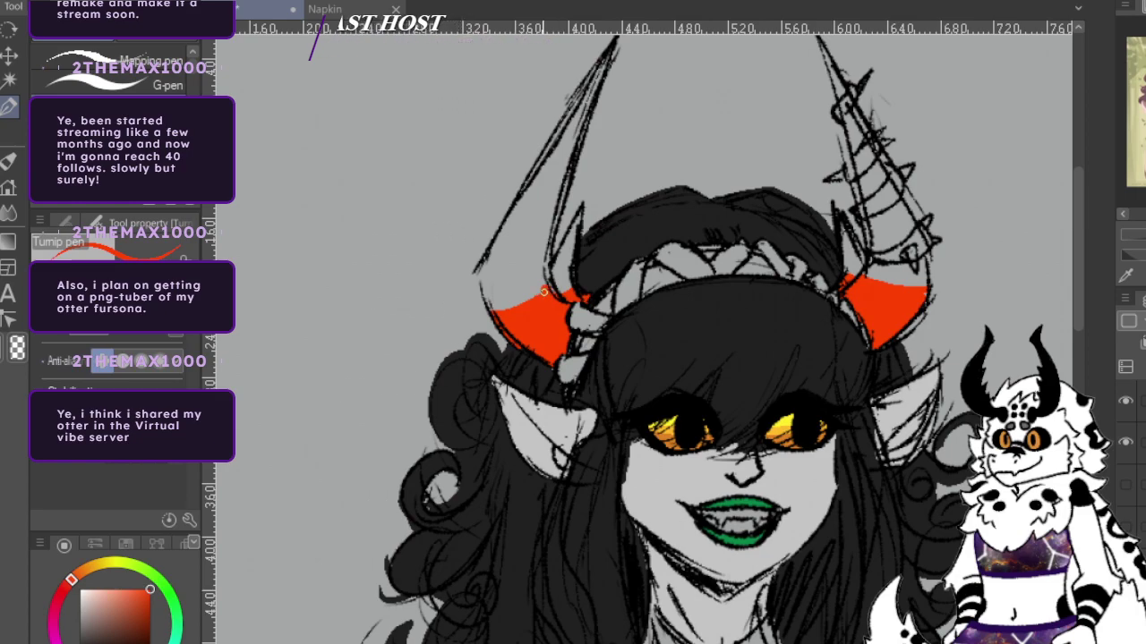
pyautogui.moveTo(501, 299)
pyautogui.mouseDown()
pyautogui.moveTo(483, 299)
pyautogui.moveTo(548, 295)
pyautogui.mouseUp()
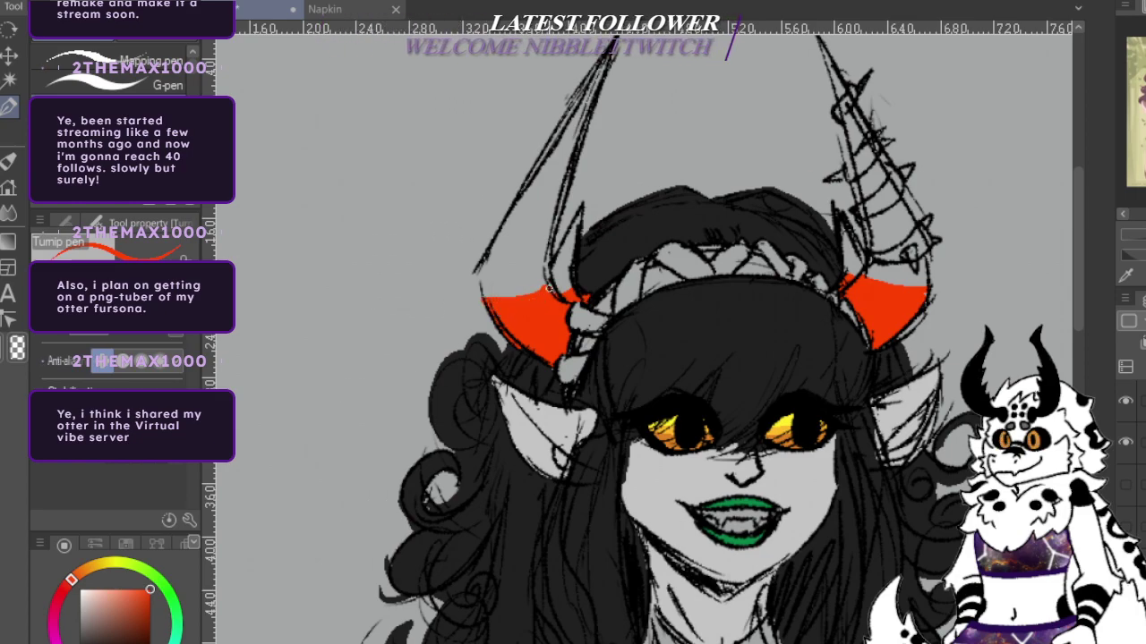
pyautogui.press('e')
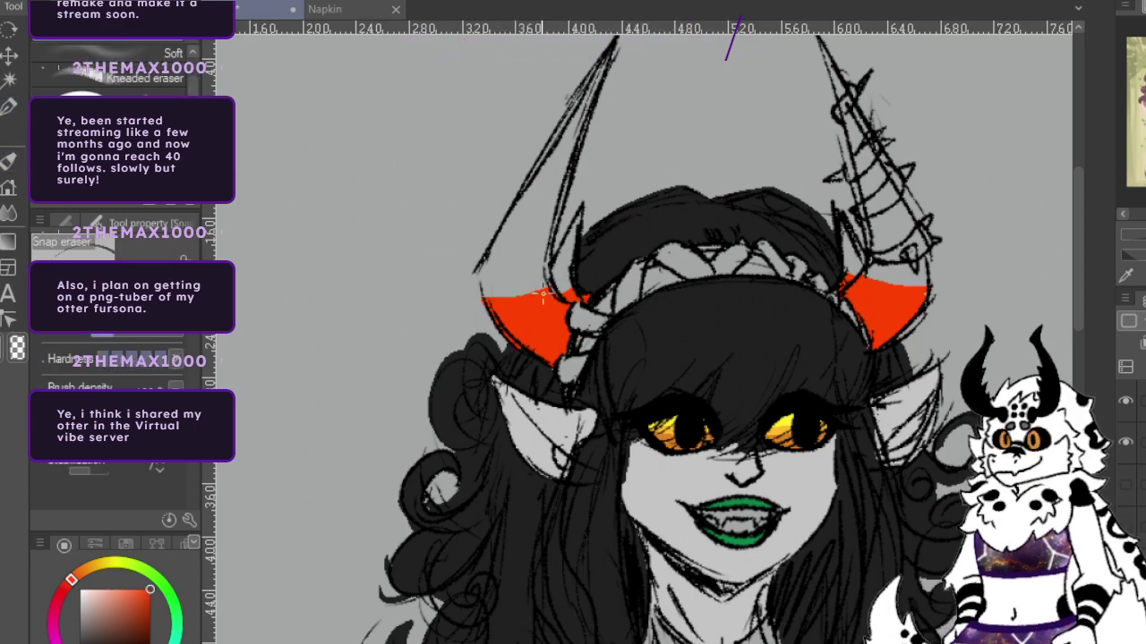
pyautogui.press('p')
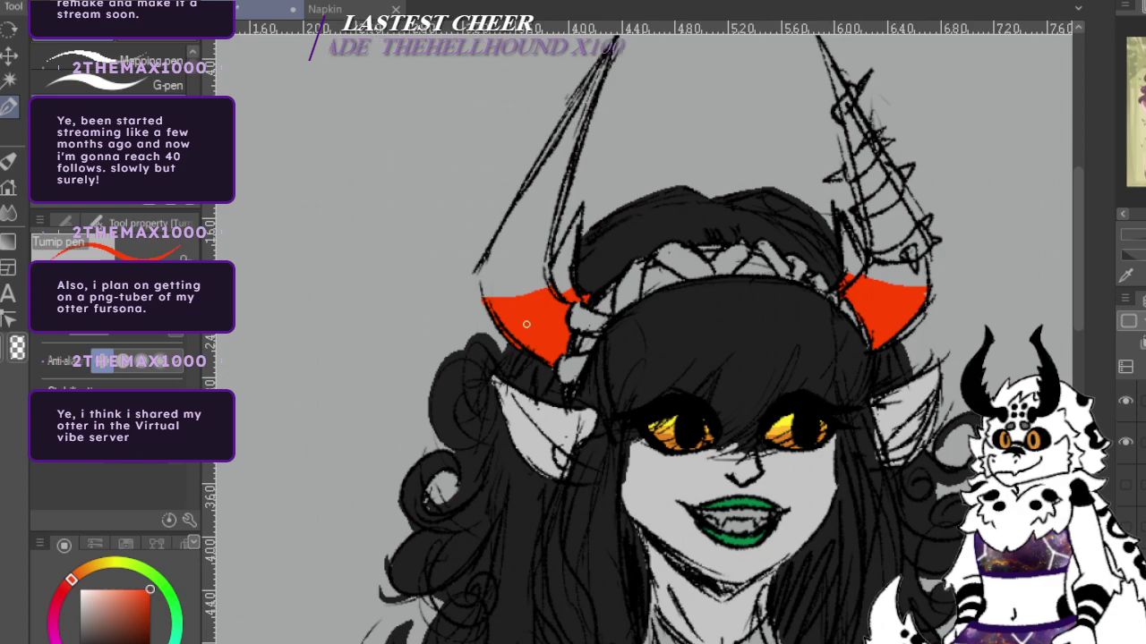
# Show the reference layer with the characters, sample the orange from the middle of a horn, and hide the reference again.
pyautogui.scroll(-4, 631, 269)
pyautogui.scroll(1, 671, 249)
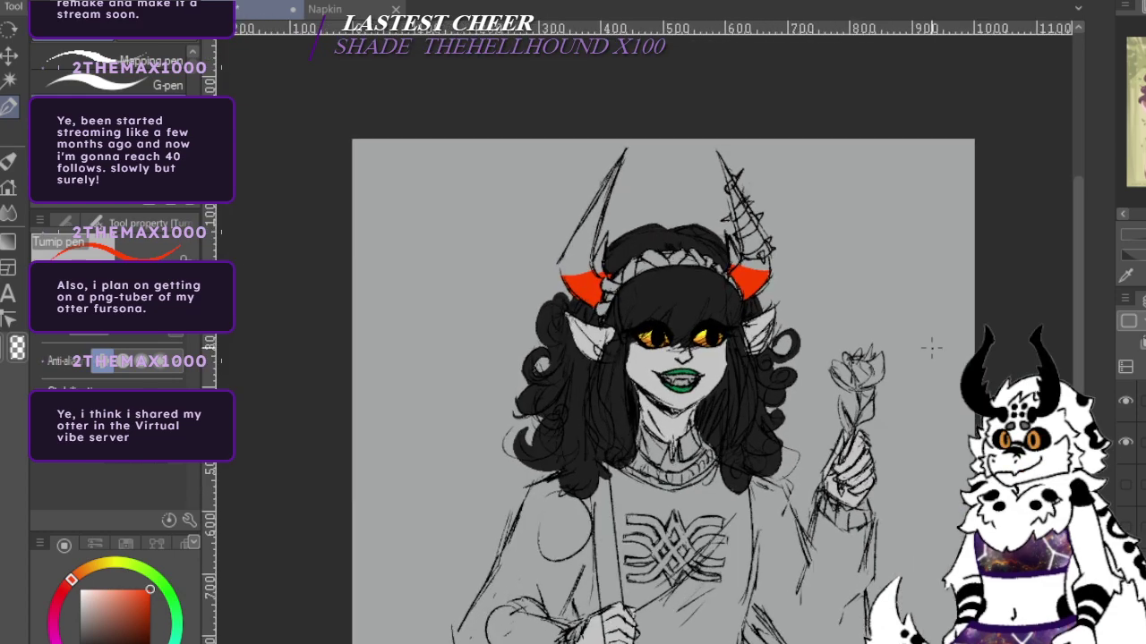
pyautogui.scroll(2, 820, 268)
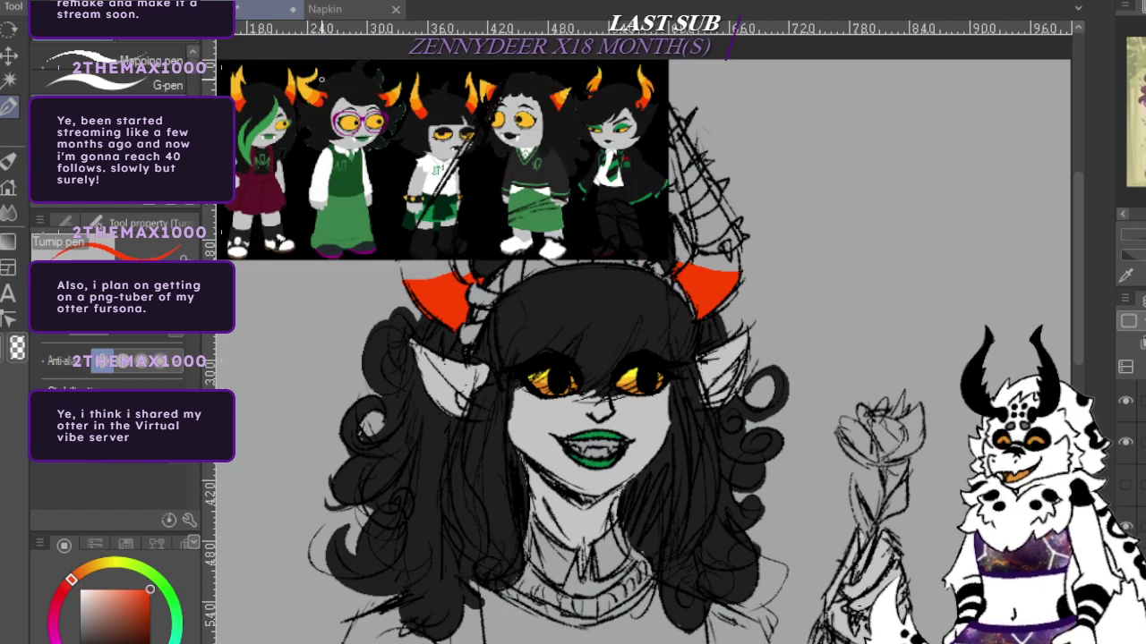
pyautogui.press('i')
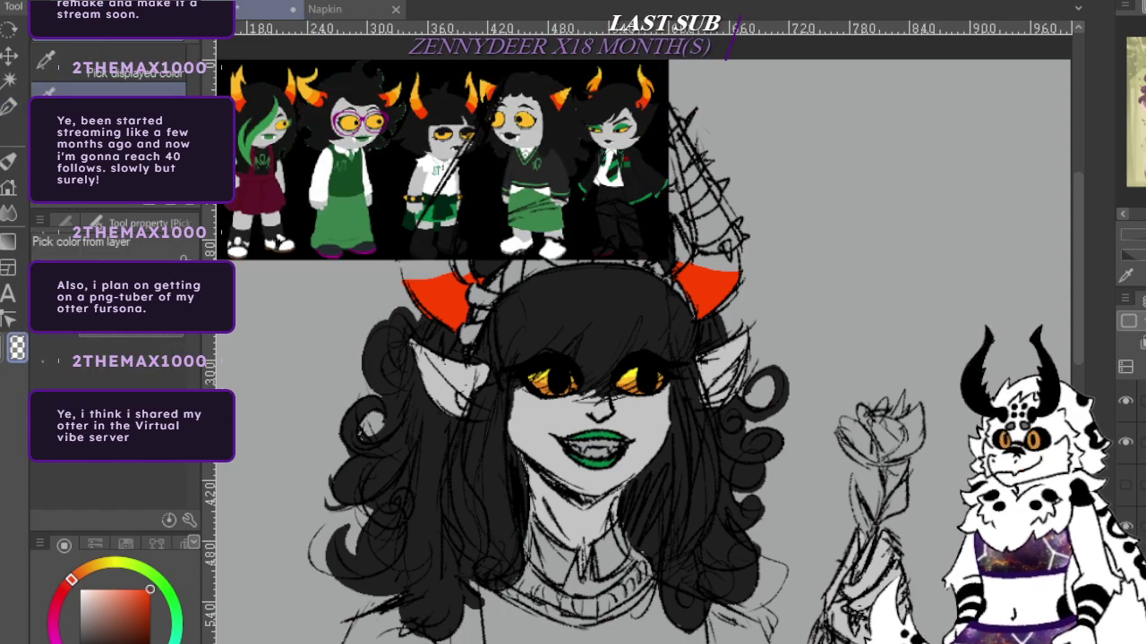
pyautogui.click(419, 95)
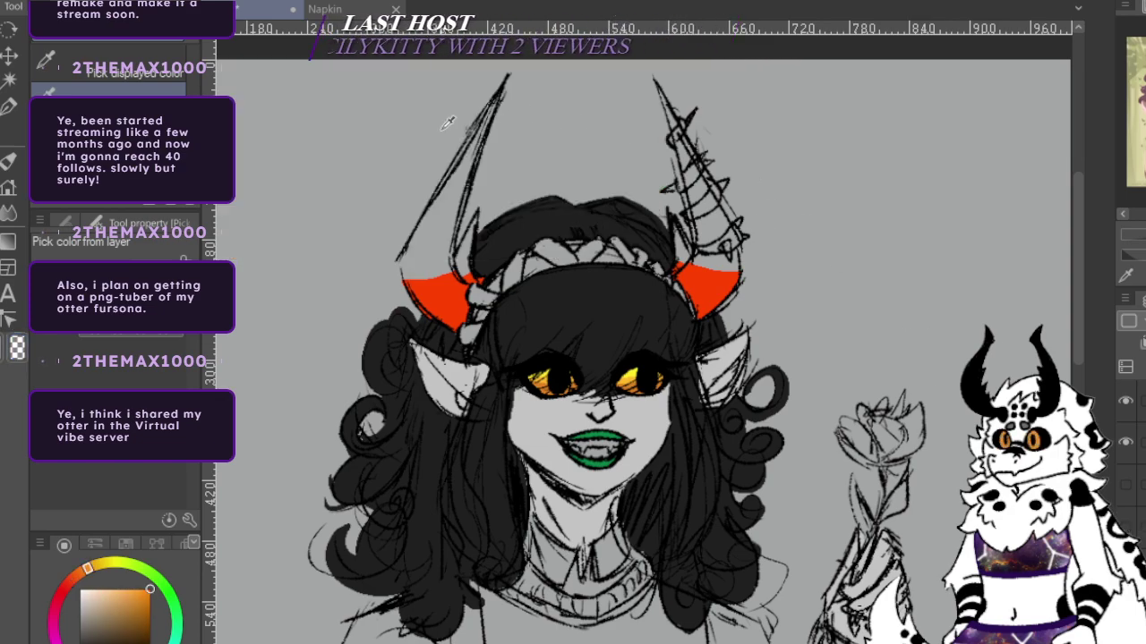
# Paint an orange band above the red base of the smooth horn and its small prong with the Turnip pen.
pyautogui.scroll(4, 421, 192)
pyautogui.press('p')
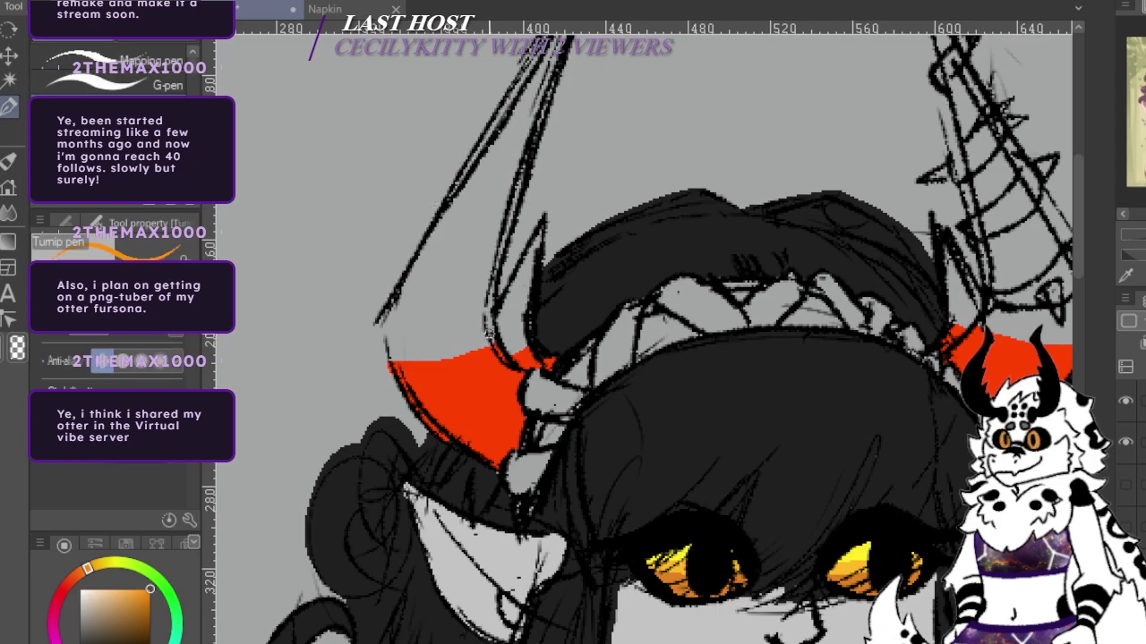
pyautogui.moveTo(517, 320); pyautogui.dragTo(521, 334)
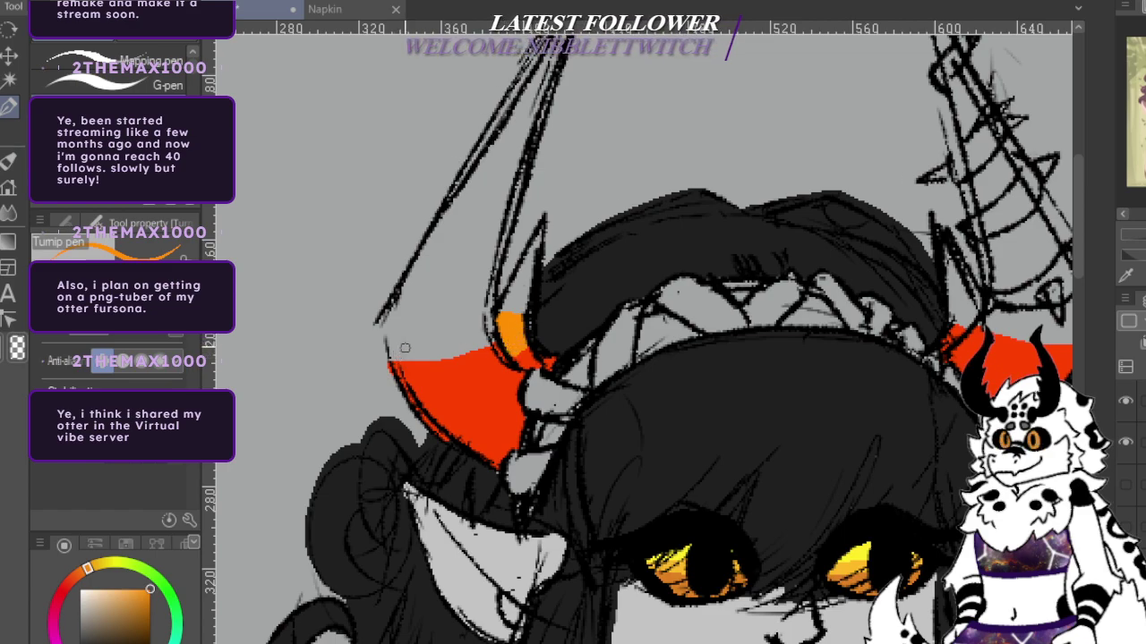
pyautogui.moveTo(464, 349)
pyautogui.mouseDown()
pyautogui.moveTo(393, 357)
pyautogui.moveTo(447, 355)
pyautogui.mouseUp()
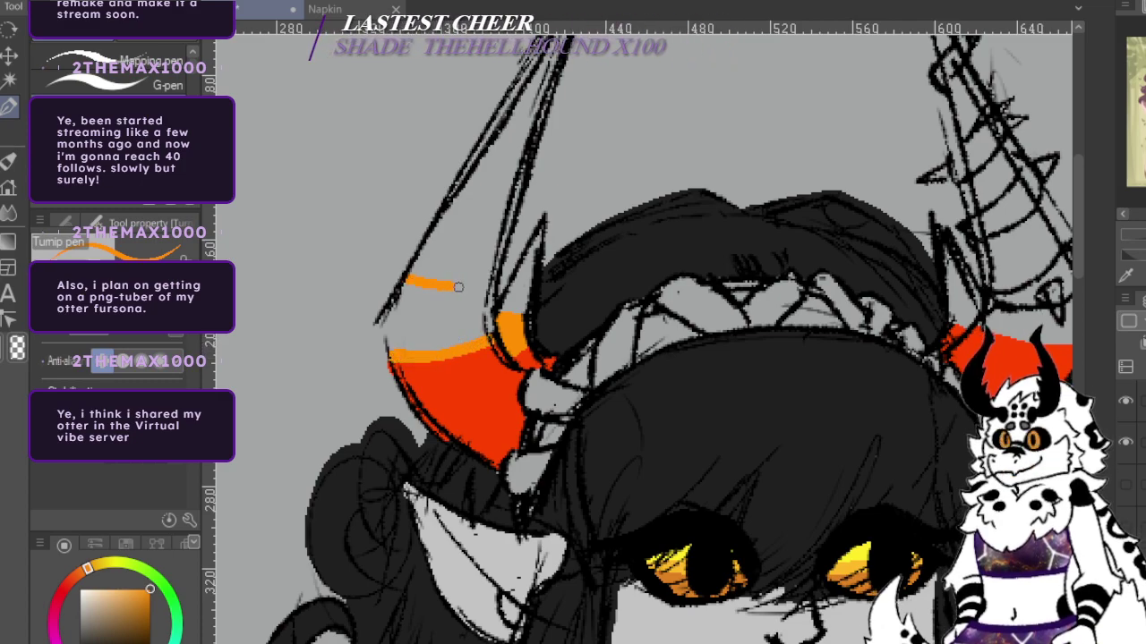
pyautogui.moveTo(483, 310)
pyautogui.mouseDown()
pyautogui.moveTo(397, 292)
pyautogui.moveTo(385, 346)
pyautogui.moveTo(396, 357)
pyautogui.moveTo(416, 302)
pyautogui.mouseUp()
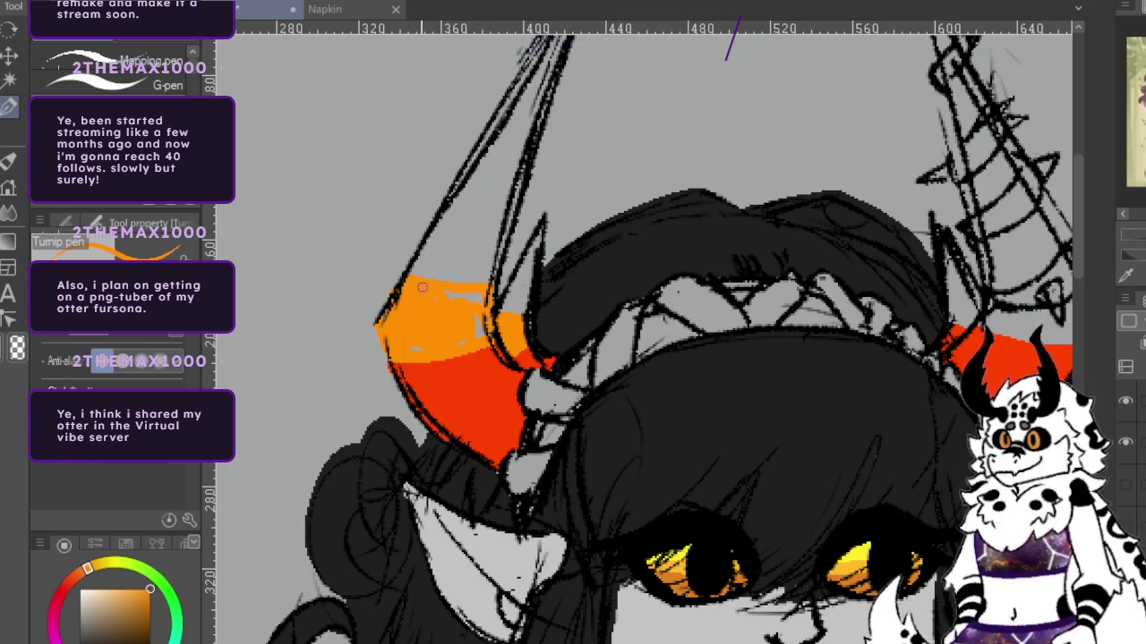
pyautogui.moveTo(450, 294)
pyautogui.mouseDown()
pyautogui.moveTo(425, 347)
pyautogui.moveTo(467, 339)
pyautogui.mouseUp()
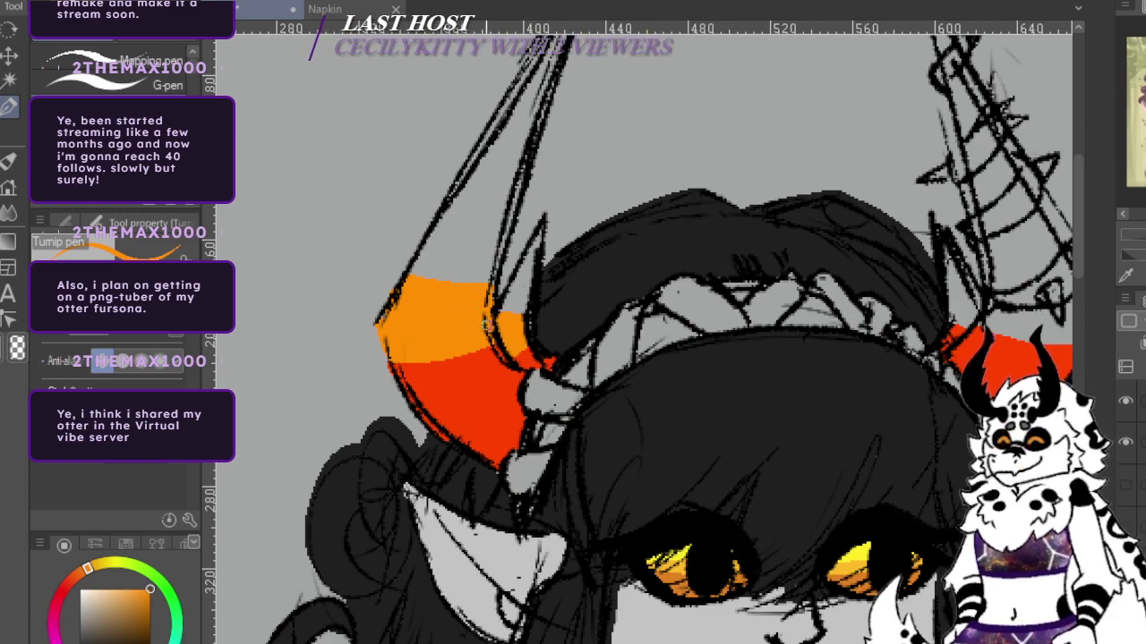
# Paint the lower part of the small prong beside the spiked horn orange, matching the band on the smooth horn.
pyautogui.scroll(-2, 662, 179)
pyautogui.scroll(3, 967, 313)
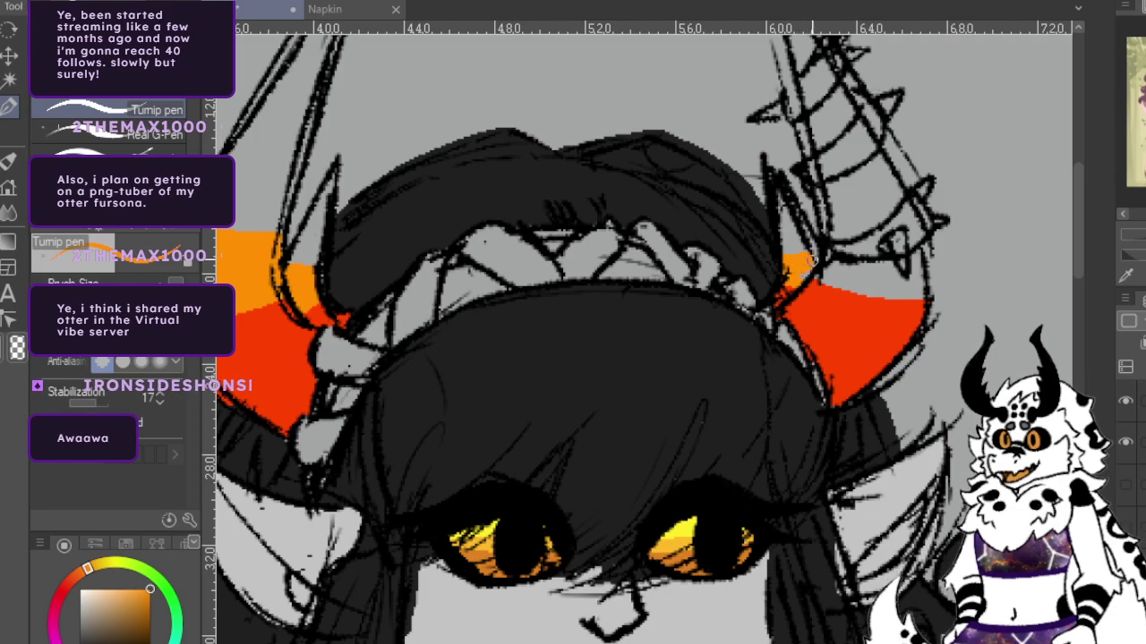
pyautogui.scroll(-7, 802, 263)
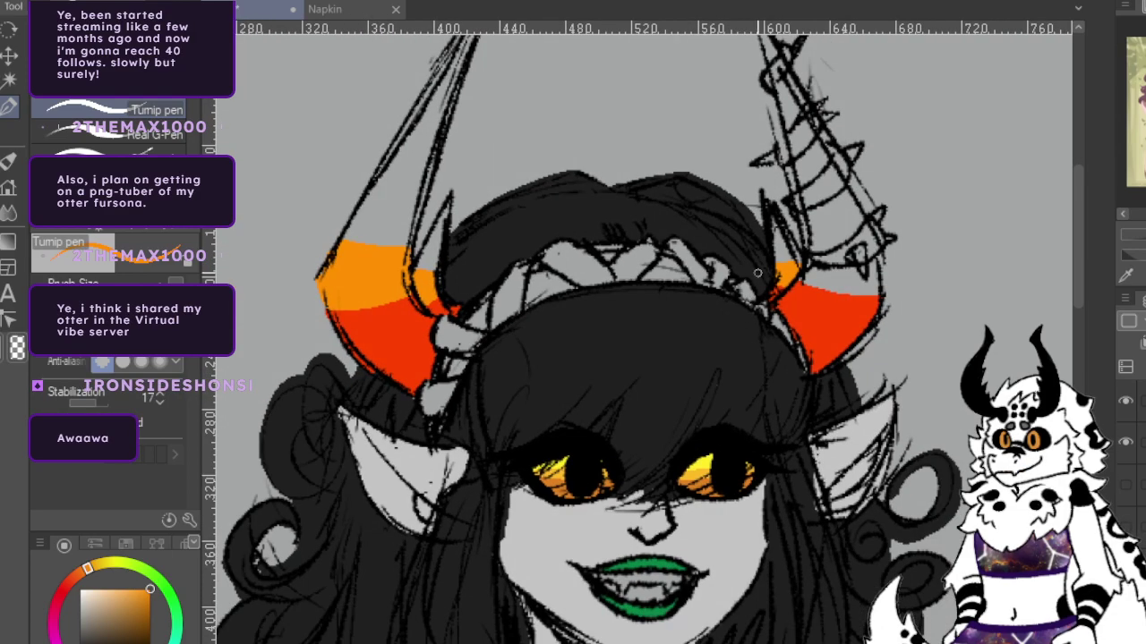
pyautogui.scroll(1, 802, 263)
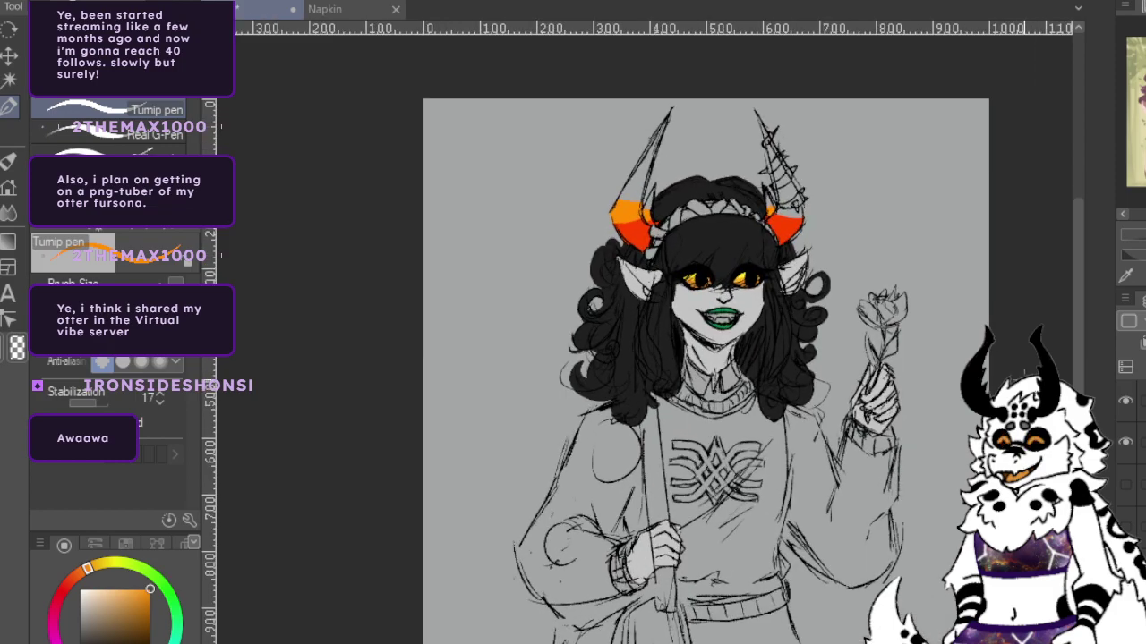
# Check the bare sketch lines without the colour fills, and bring all the fills back.
pyautogui.press('Delete')
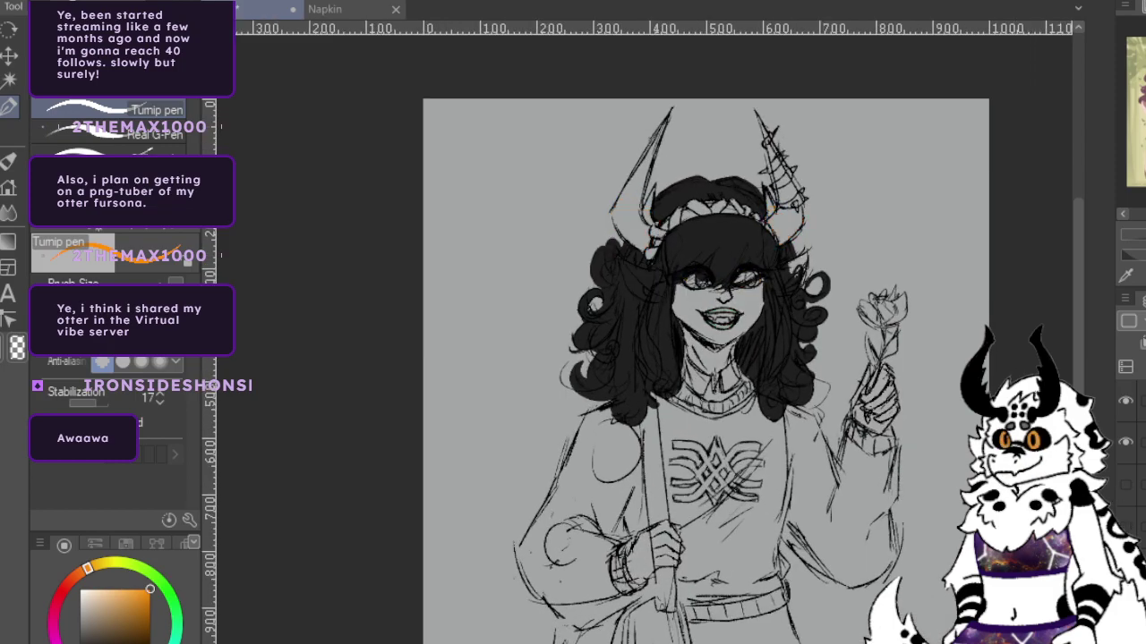
pyautogui.hotkey('ctrl', 'z')
pyautogui.hotkey('ctrl', 'z')
pyautogui.hotkey('ctrl', 'z')
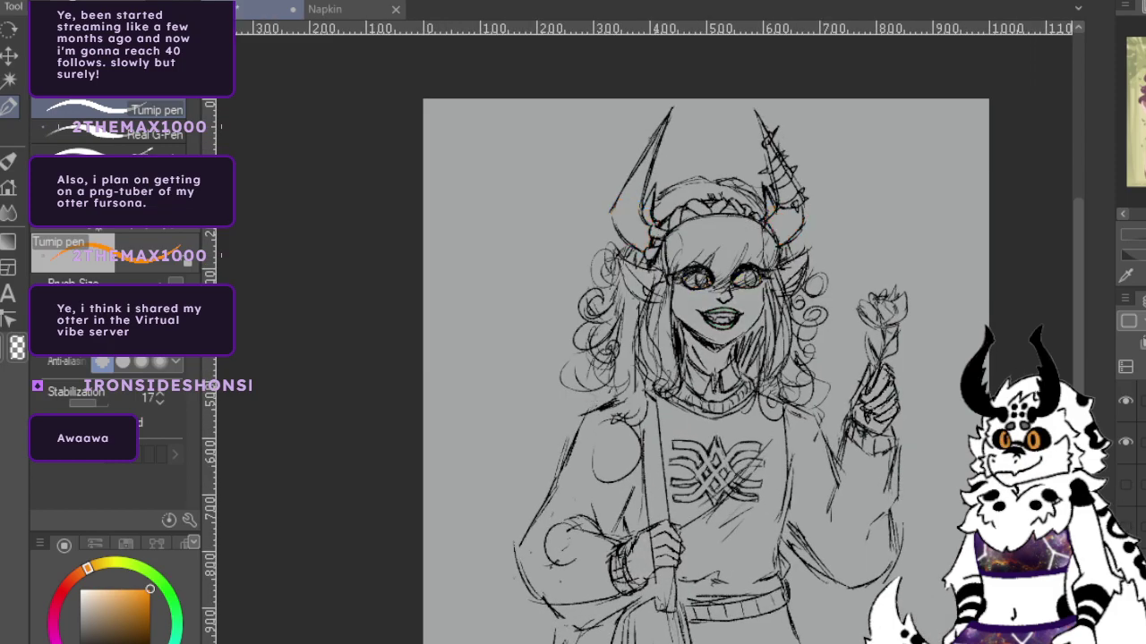
pyautogui.hotkey('ctrl', 'y')
pyautogui.hotkey('ctrl', 'y')
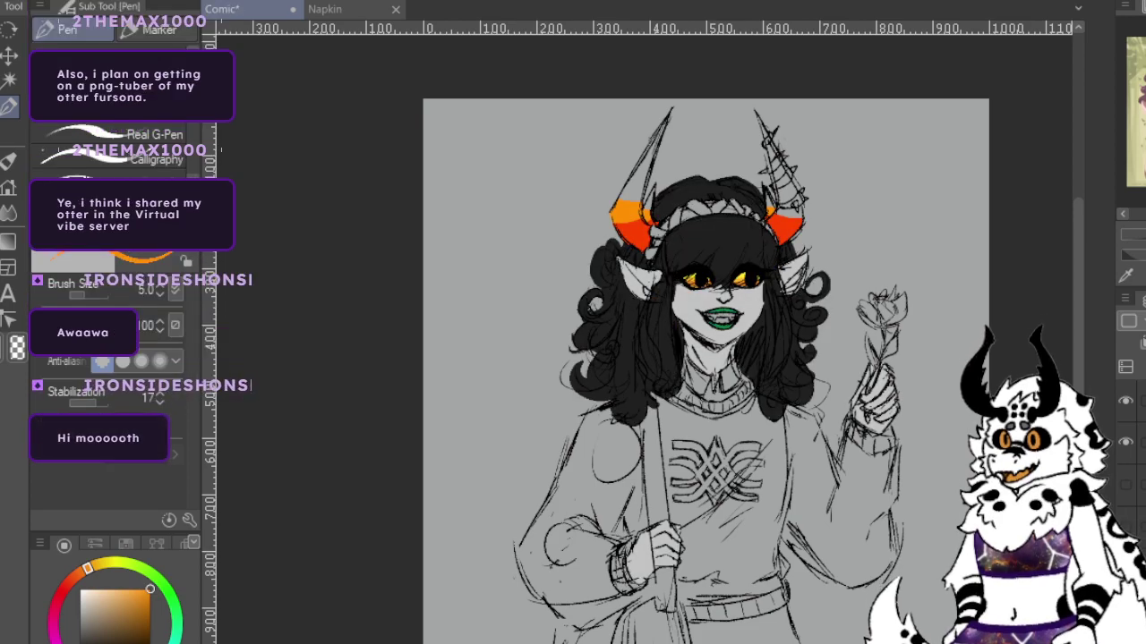
# Outline and fill an orange band above the red base of the spiked horn with the Turnip pen.
pyautogui.scroll(4, 778, 175)
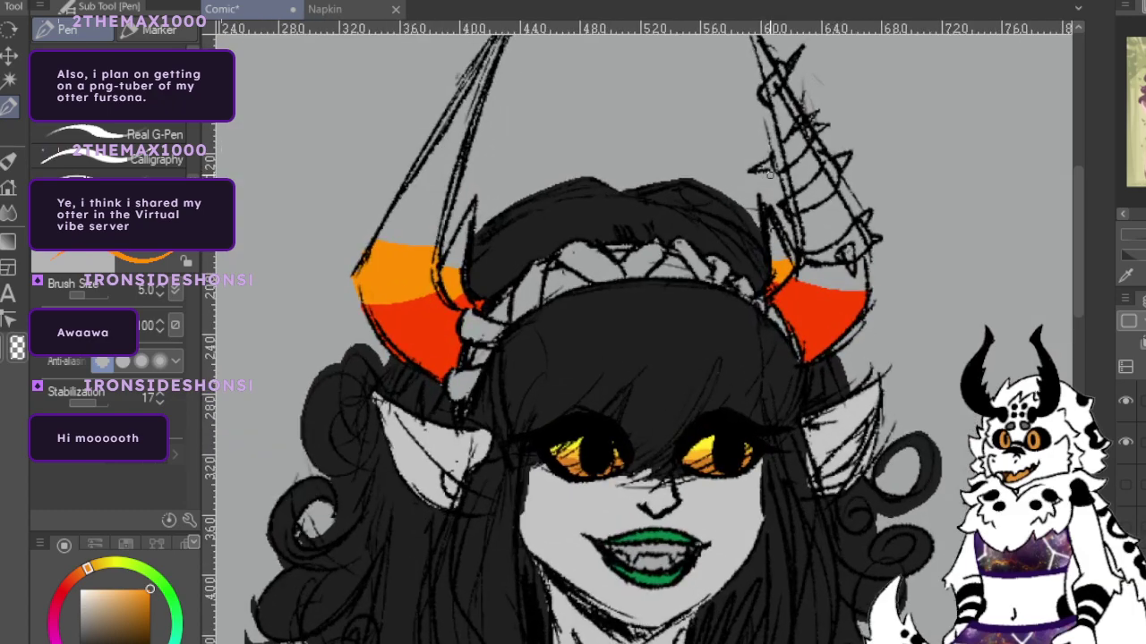
pyautogui.scroll(1, 779, 175)
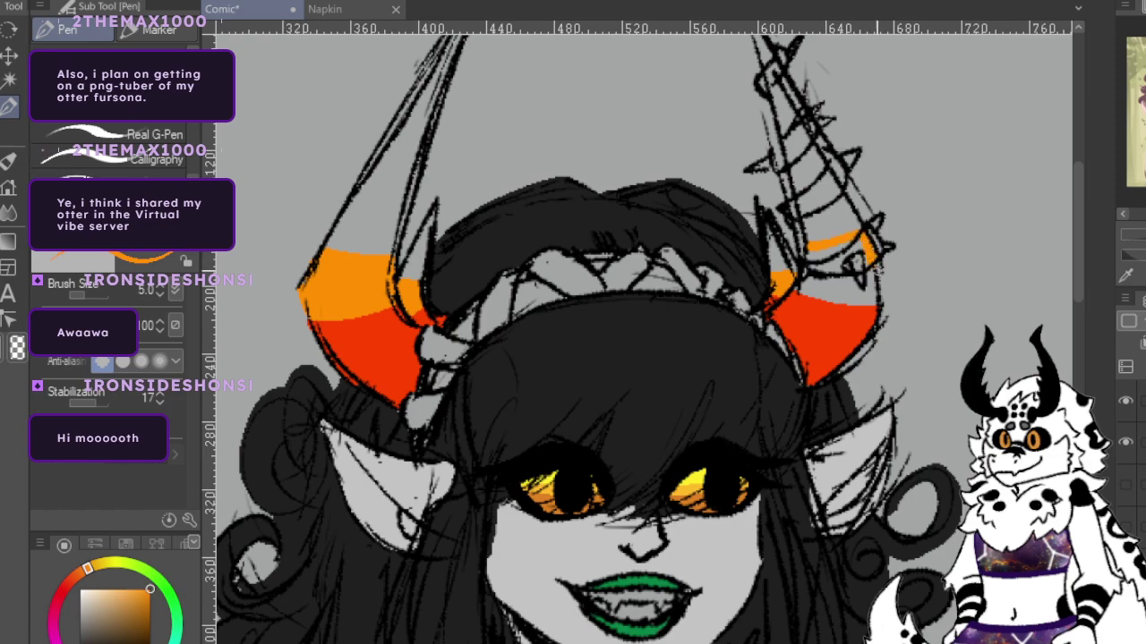
pyautogui.moveTo(885, 296)
pyautogui.mouseDown()
pyautogui.moveTo(799, 288)
pyautogui.moveTo(877, 302)
pyautogui.mouseUp()
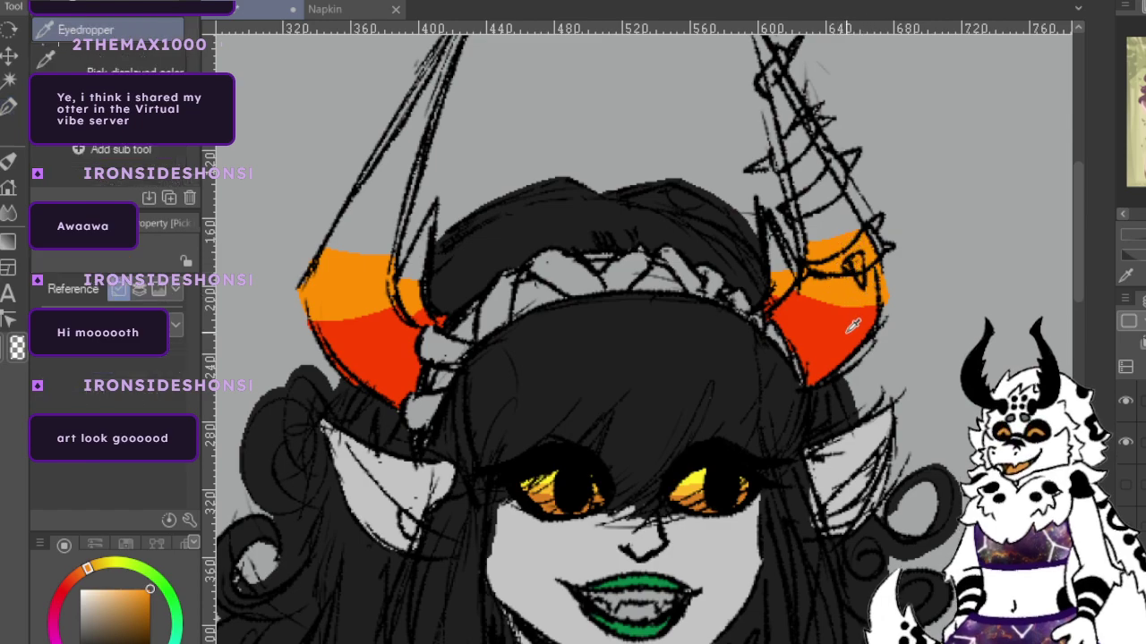
# Paint the upper part of the smooth horn and its small prong yellow-orange with the Turnip pen, sampling the colour from the reference horns.
pyautogui.keyDown('alt'); pyautogui.click(872, 315); pyautogui.keyUp('alt')
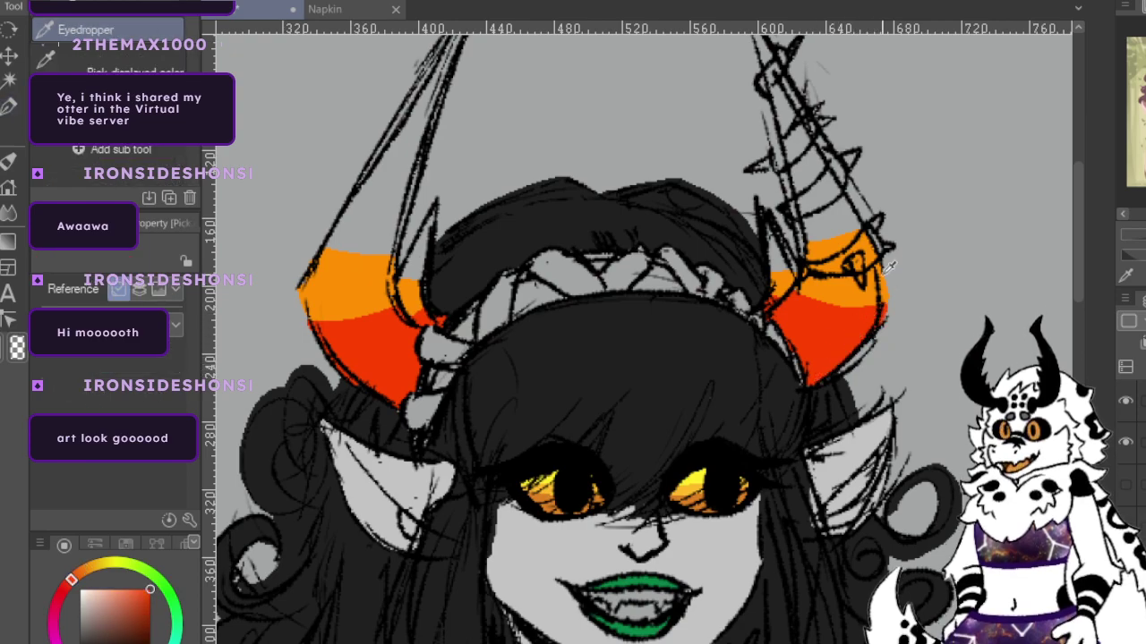
pyautogui.keyDown('alt'); pyautogui.click(866, 301); pyautogui.keyUp('alt')
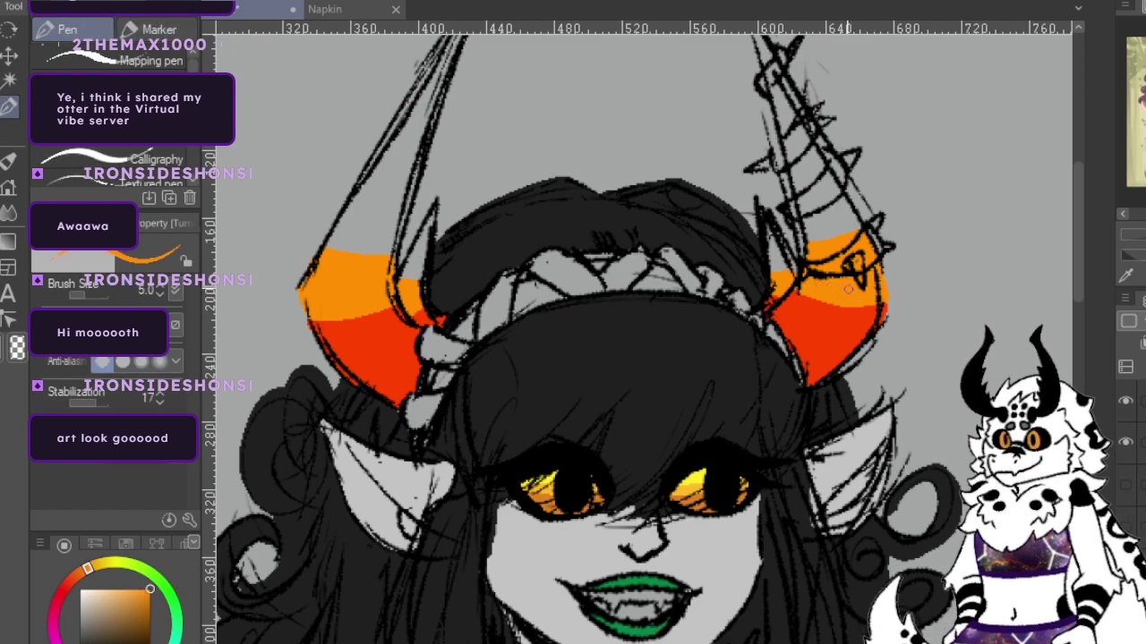
pyautogui.scroll(-4, 881, 248)
pyautogui.scroll(3, 886, 114)
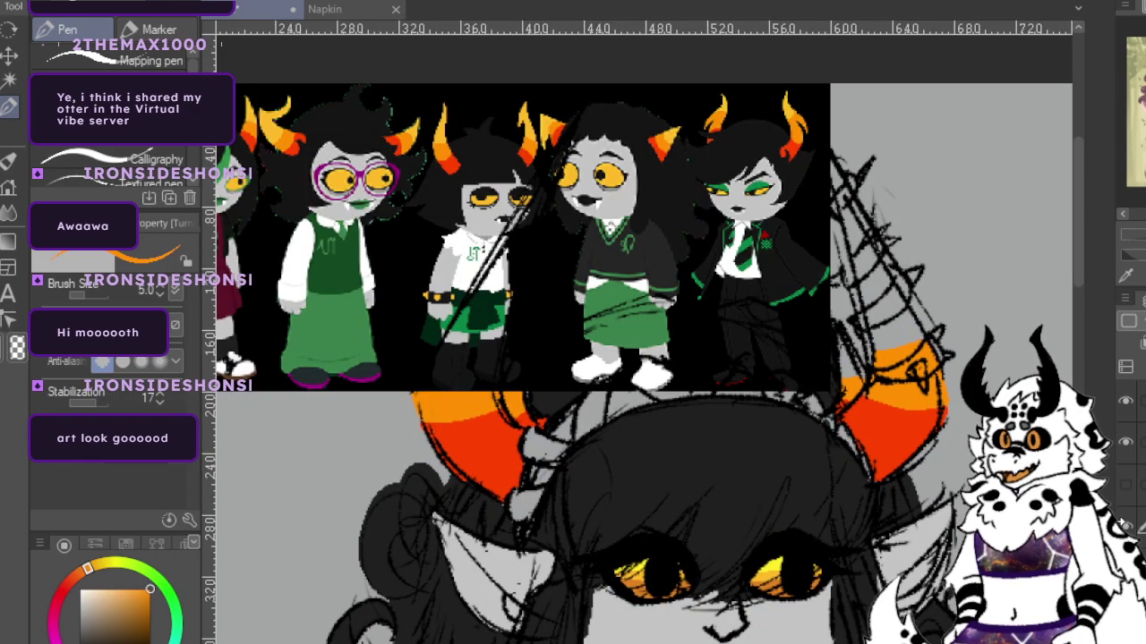
pyautogui.press('i')
pyautogui.click(534, 104)
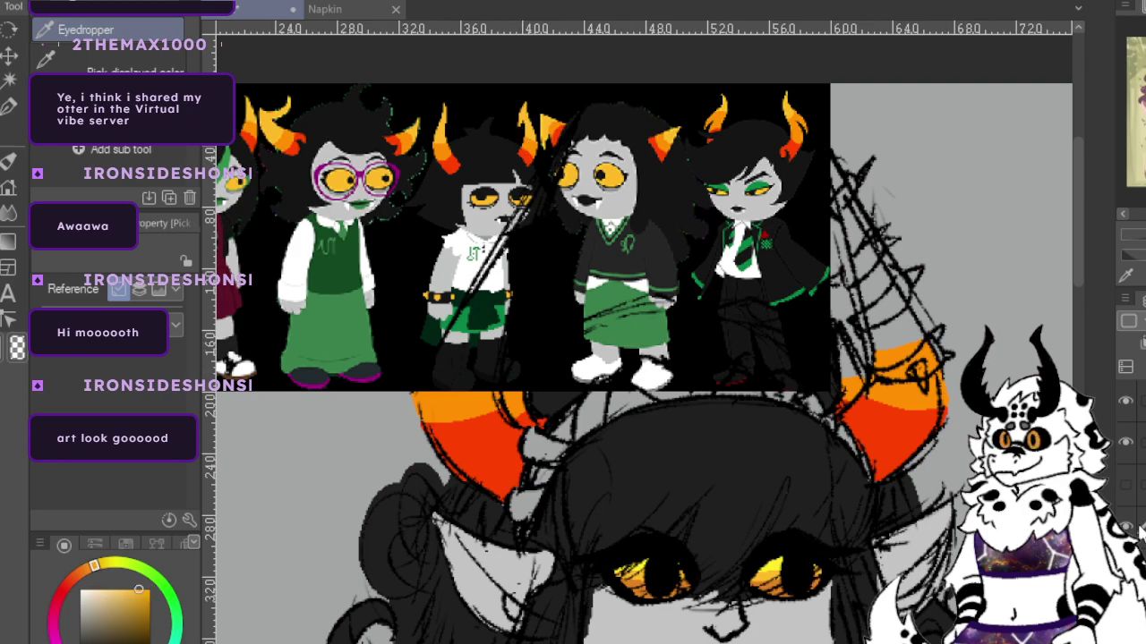
pyautogui.press('p')
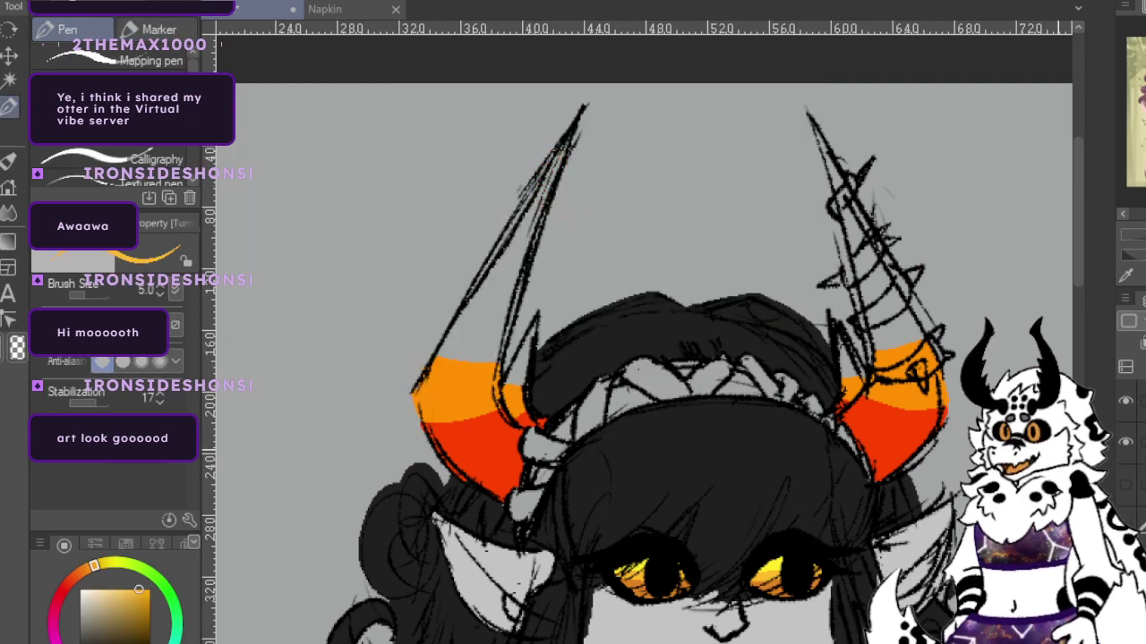
pyautogui.moveTo(475, 315); pyautogui.dragTo(502, 266)
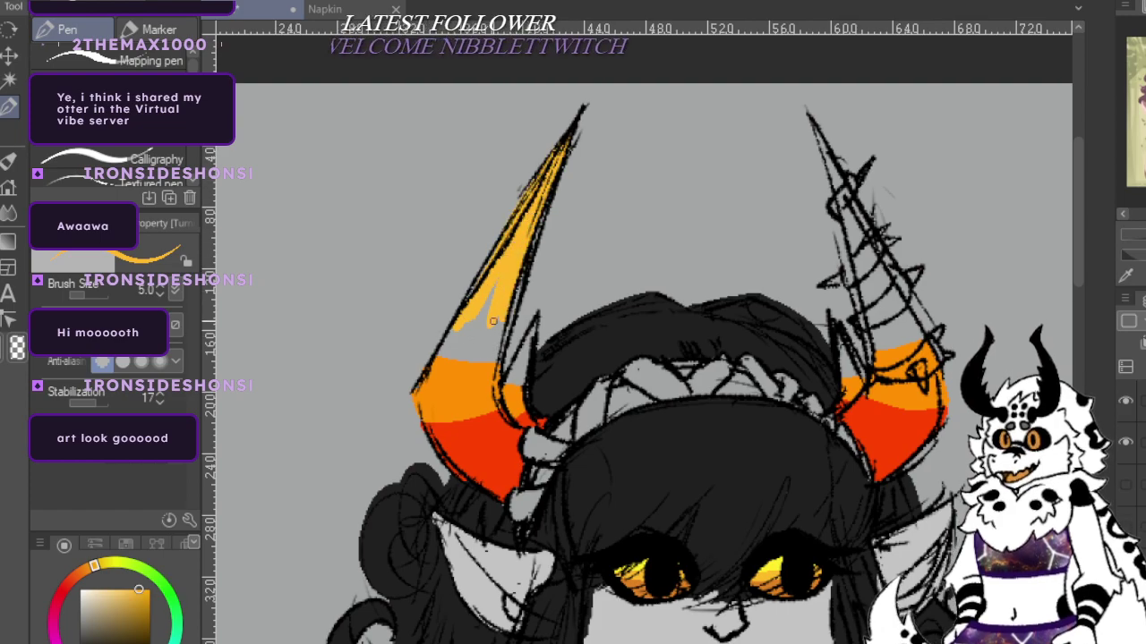
pyautogui.moveTo(491, 291)
pyautogui.mouseDown()
pyautogui.moveTo(480, 335)
pyautogui.moveTo(503, 302)
pyautogui.mouseUp()
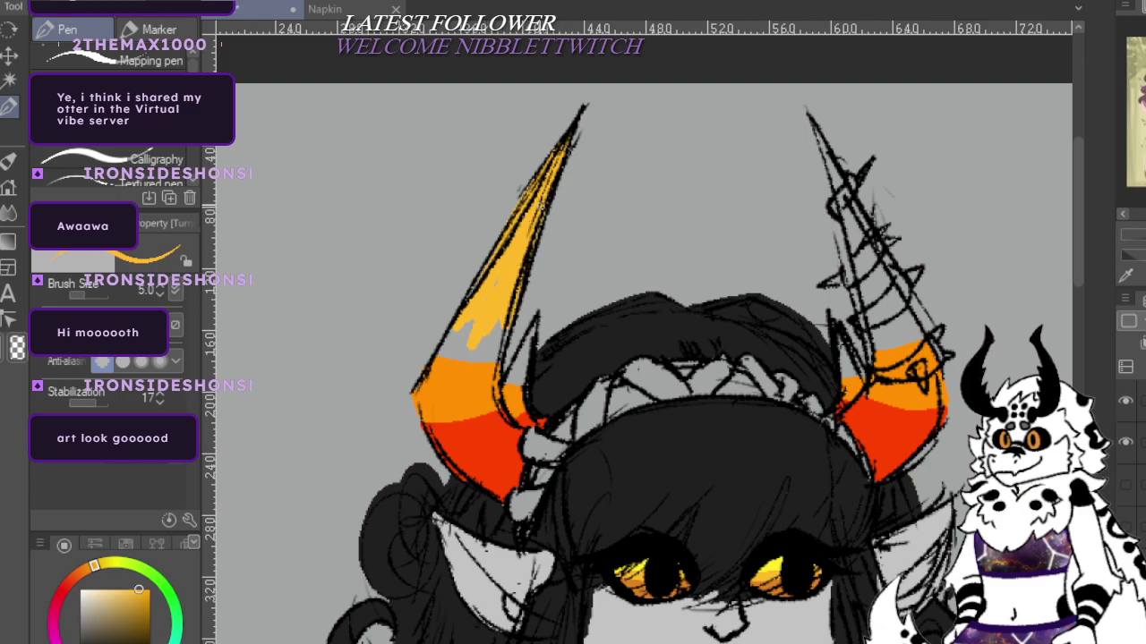
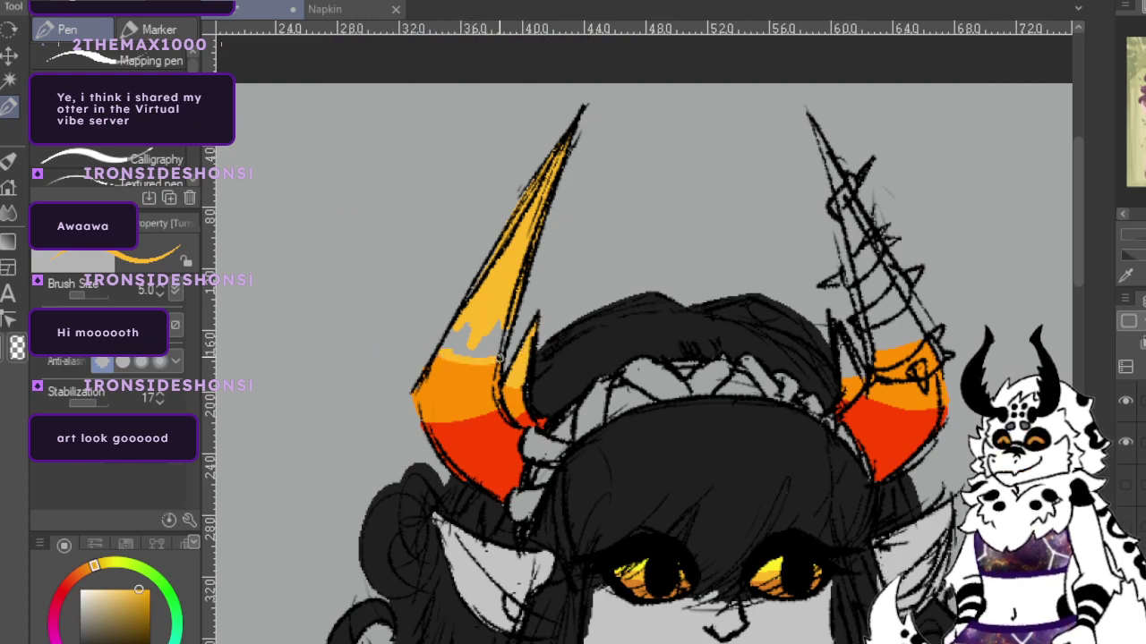
pyautogui.moveTo(487, 347); pyautogui.dragTo(468, 316)
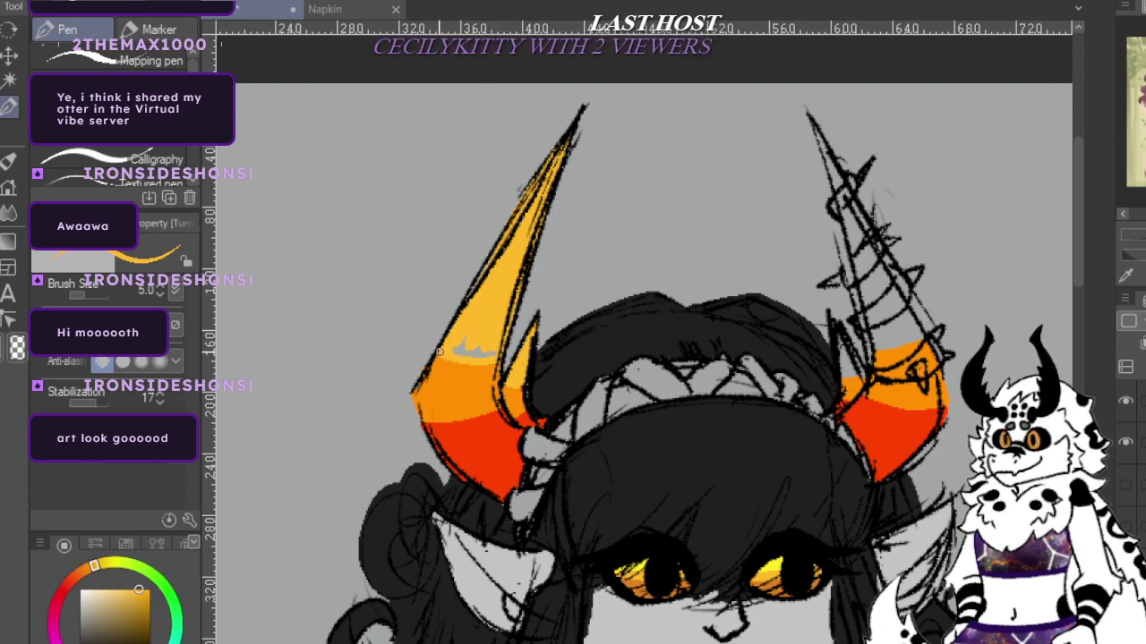
pyautogui.moveTo(453, 346); pyautogui.dragTo(473, 352)
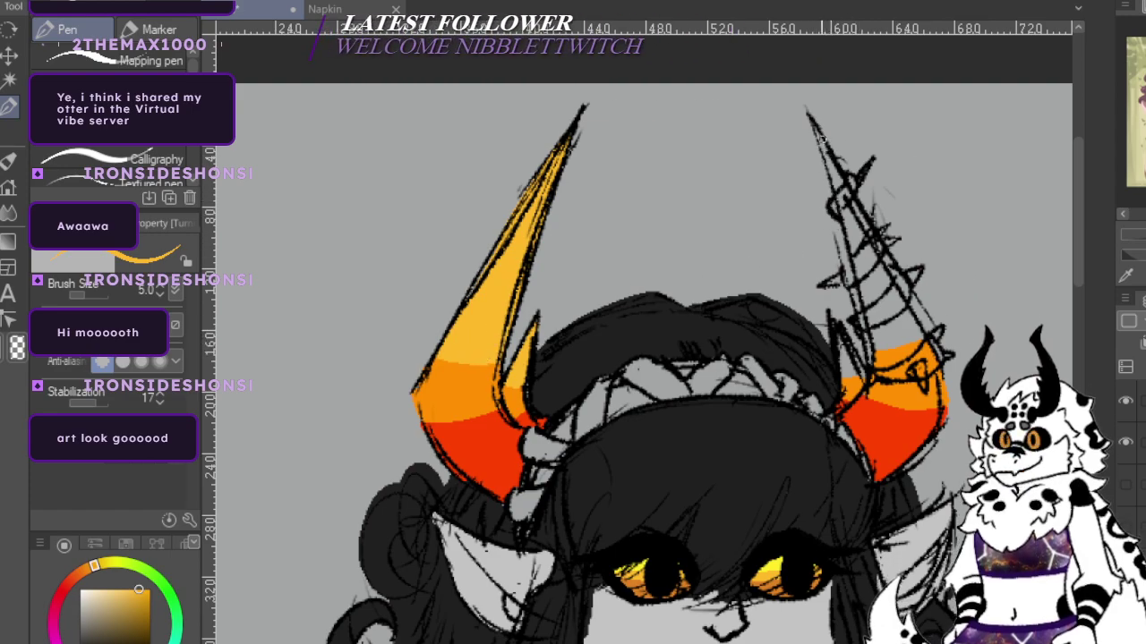
# Paint the spiked horn yellow-orange from its tip down to the orange band.
pyautogui.moveTo(830, 169)
pyautogui.mouseDown()
pyautogui.moveTo(883, 315)
pyautogui.moveTo(862, 264)
pyautogui.mouseUp()
pyautogui.moveTo(839, 177); pyautogui.dragTo(883, 261)
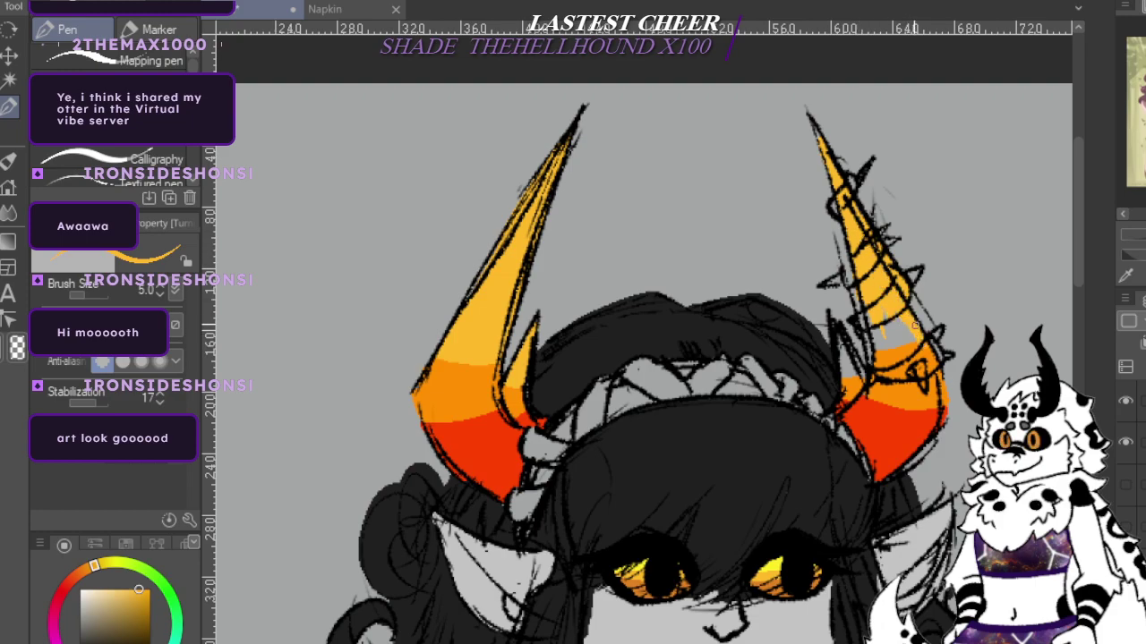
pyautogui.hotkey('ctrl', 'z')
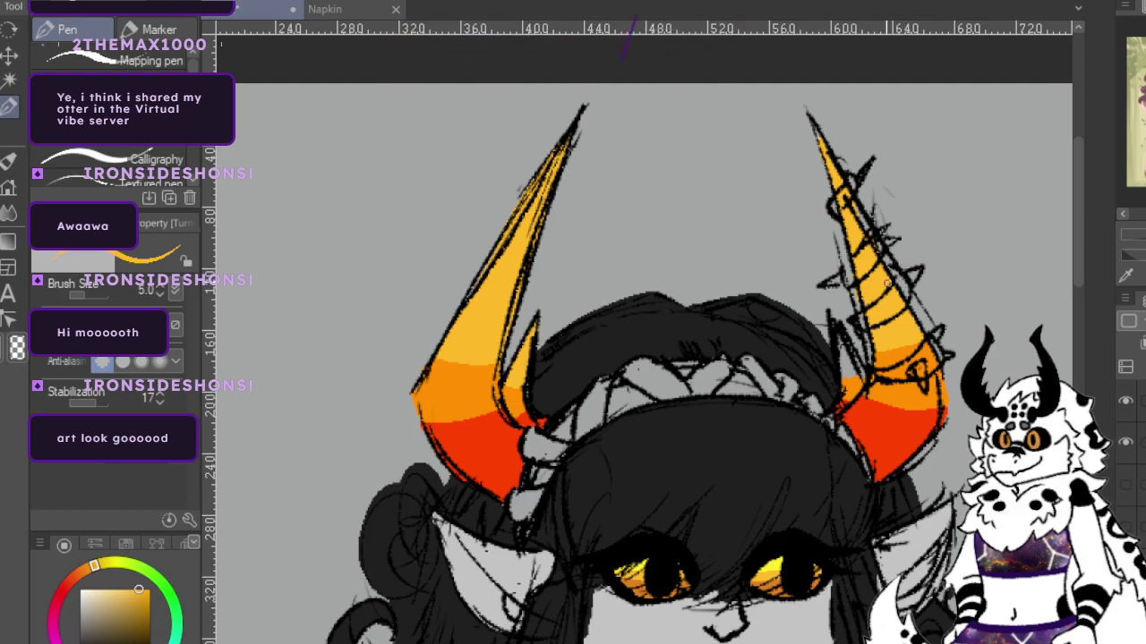
# Paint the upper part of the small prong beside the spiked horn yellow-orange.
pyautogui.scroll(-2, 882, 307)
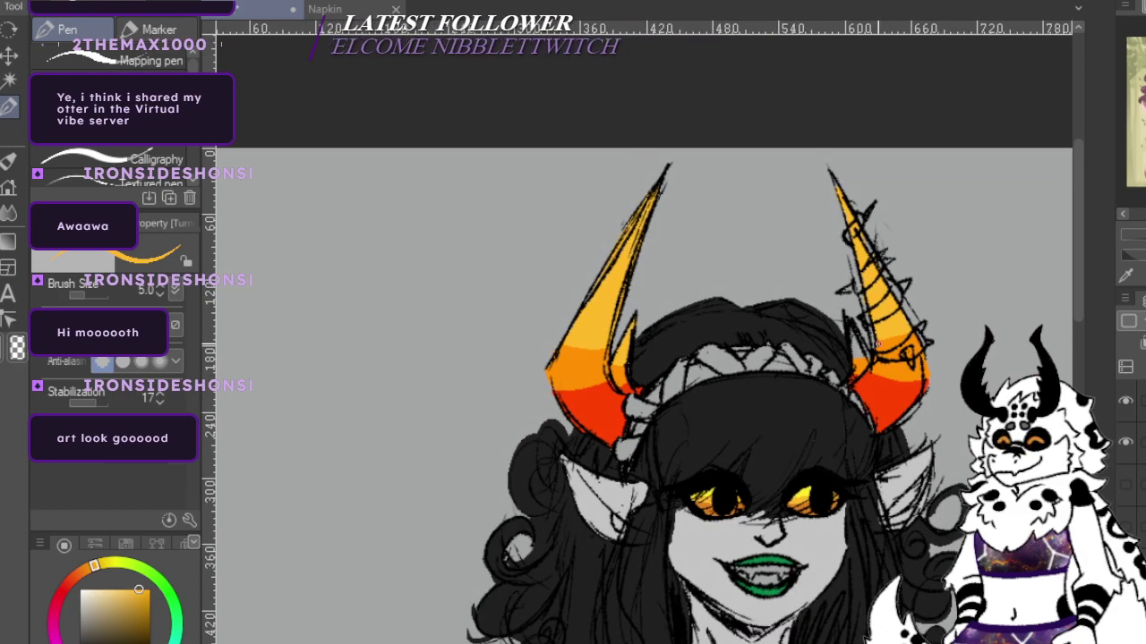
pyautogui.scroll(-2, 851, 527)
pyautogui.moveTo(851, 527); pyautogui.dragTo(679, 528)
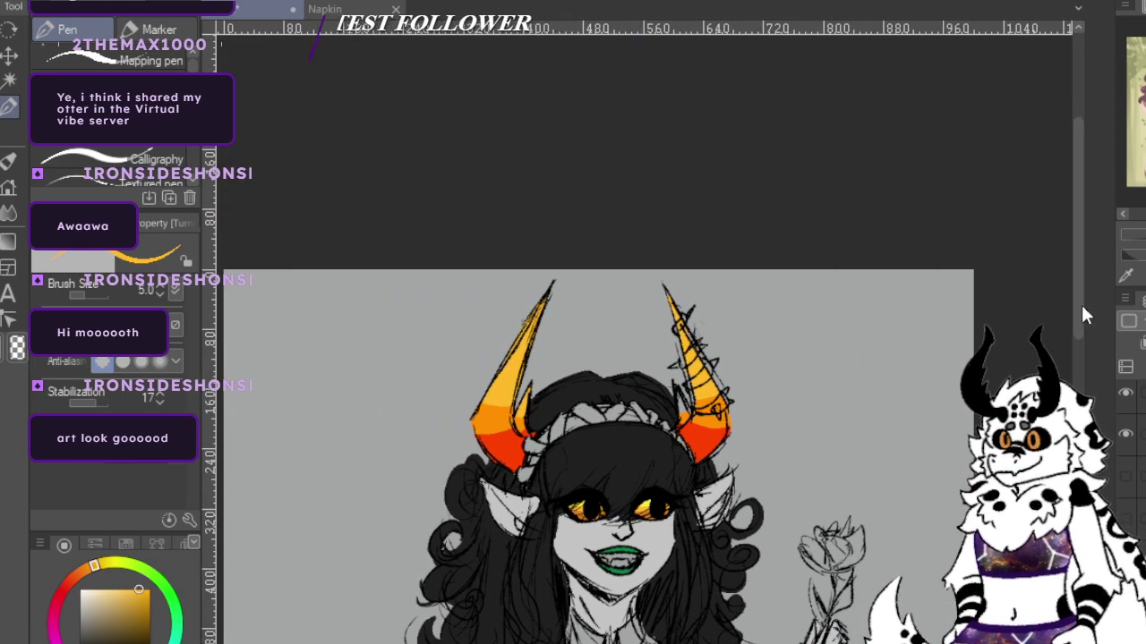
pyautogui.moveTo(1075, 304)
pyautogui.mouseDown()
pyautogui.moveTo(1080, 330)
pyautogui.moveTo(1063, 322)
pyautogui.mouseUp()
pyautogui.scroll(4, 707, 325)
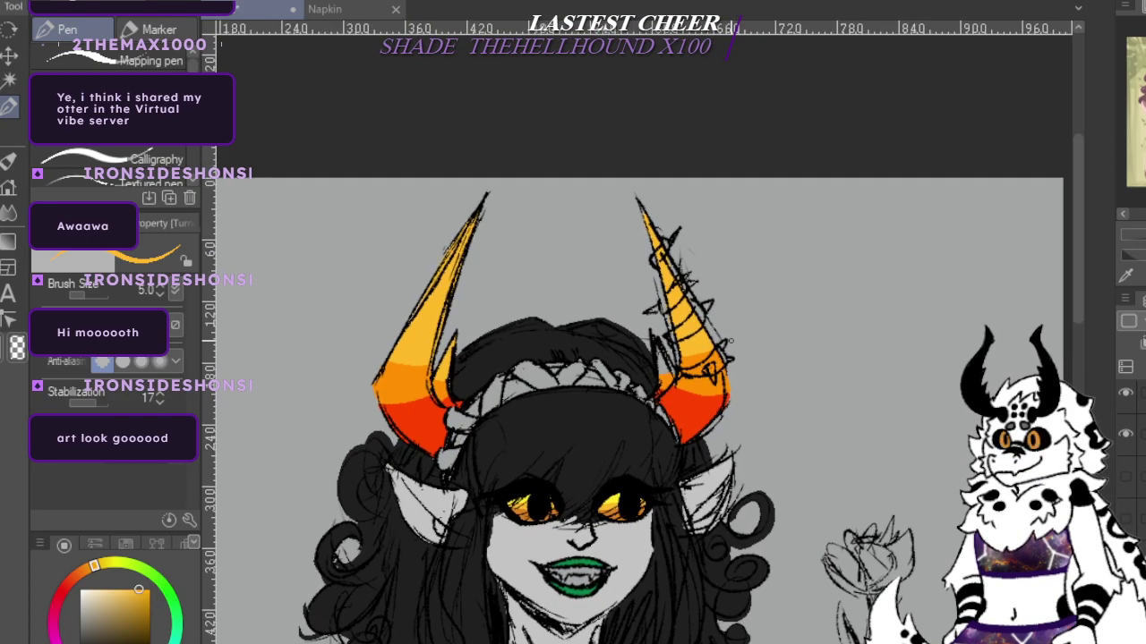
pyautogui.scroll(1, 537, 388)
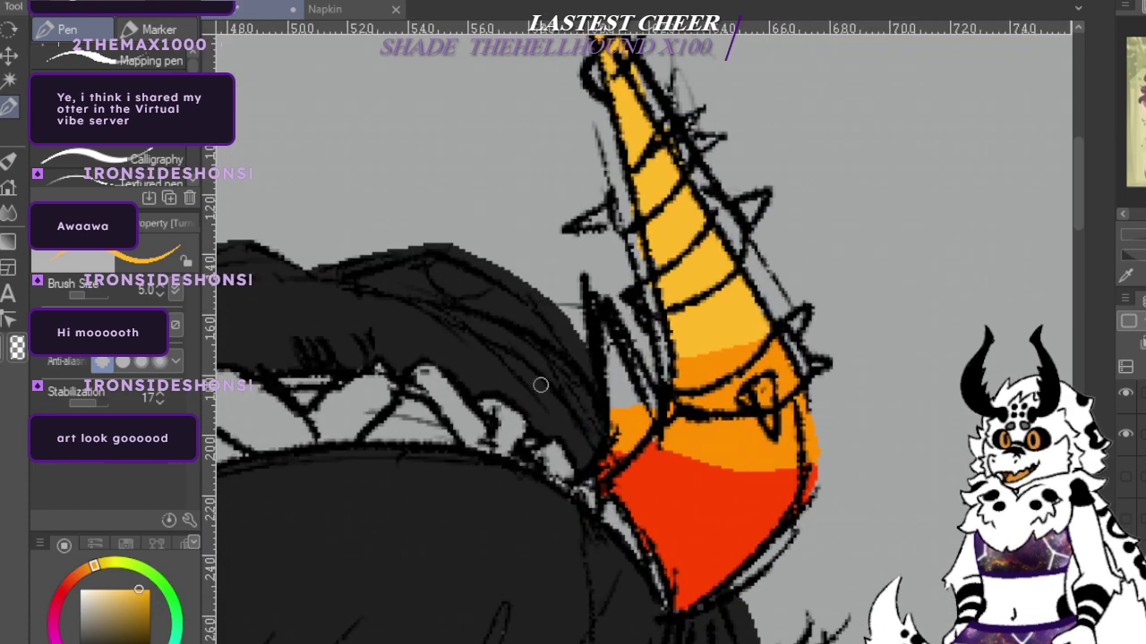
pyautogui.moveTo(610, 402)
pyautogui.mouseDown()
pyautogui.moveTo(651, 403)
pyautogui.moveTo(597, 319)
pyautogui.mouseUp()
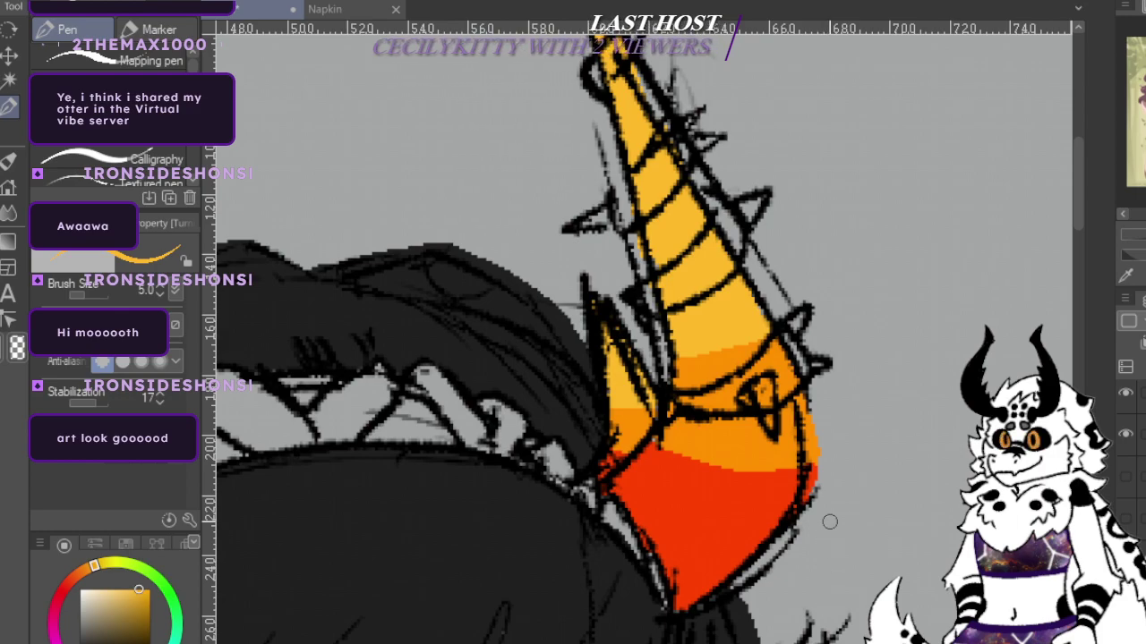
# Paint the teeth white and touch up the corner of the mouth with the green of the lips.
pyautogui.scroll(-6, 830, 521)
pyautogui.moveTo(1081, 236); pyautogui.dragTo(1077, 330)
pyautogui.scroll(-2, 850, 492)
pyautogui.scroll(1, 805, 456)
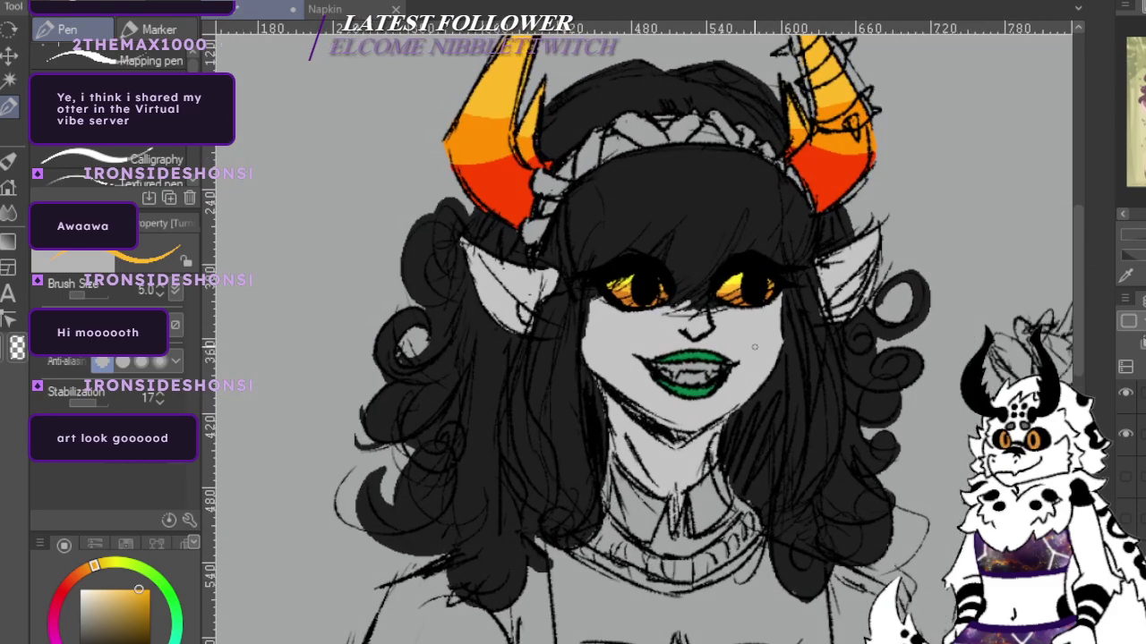
pyautogui.scroll(3, 792, 405)
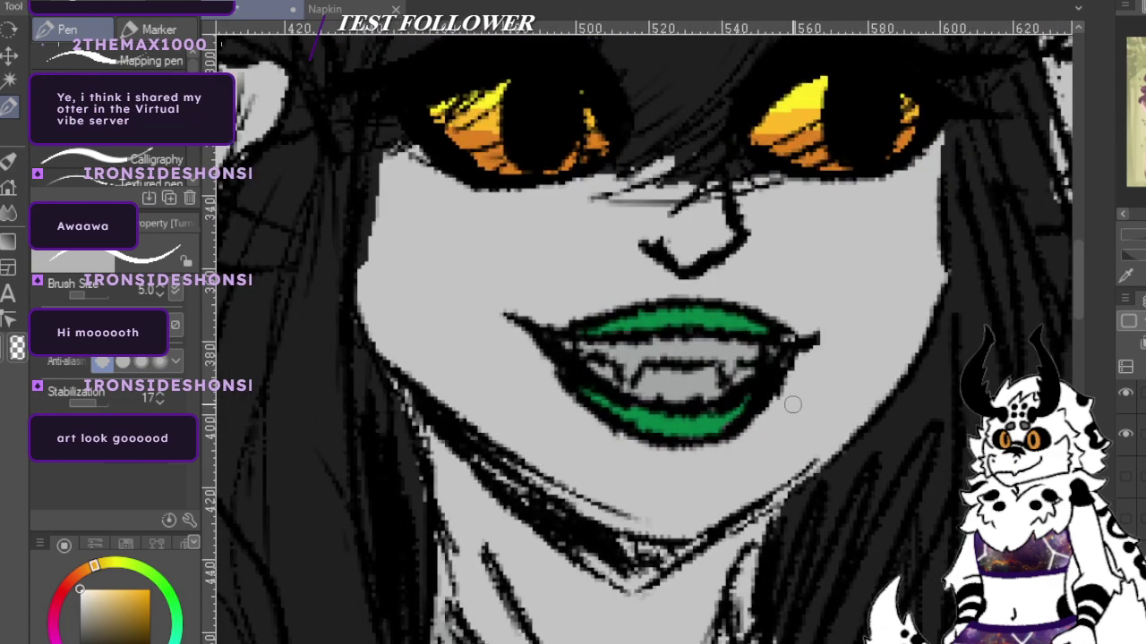
pyautogui.moveTo(593, 361)
pyautogui.mouseDown()
pyautogui.moveTo(686, 391)
pyautogui.moveTo(709, 390)
pyautogui.moveTo(695, 384)
pyautogui.moveTo(737, 365)
pyautogui.moveTo(614, 350)
pyautogui.mouseUp()
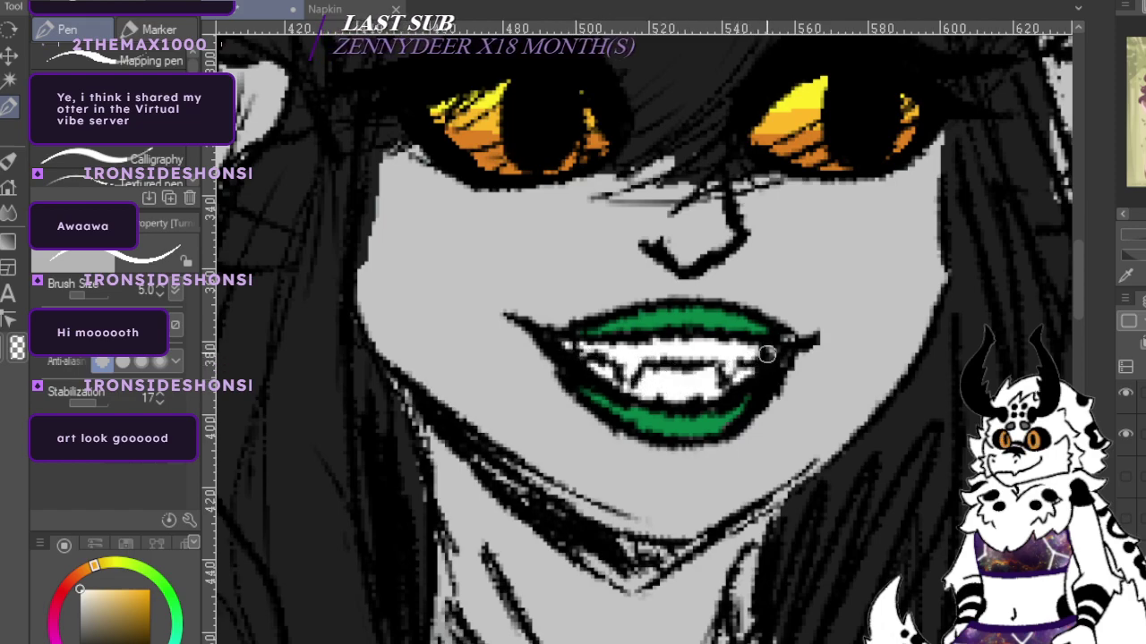
pyautogui.press('u')
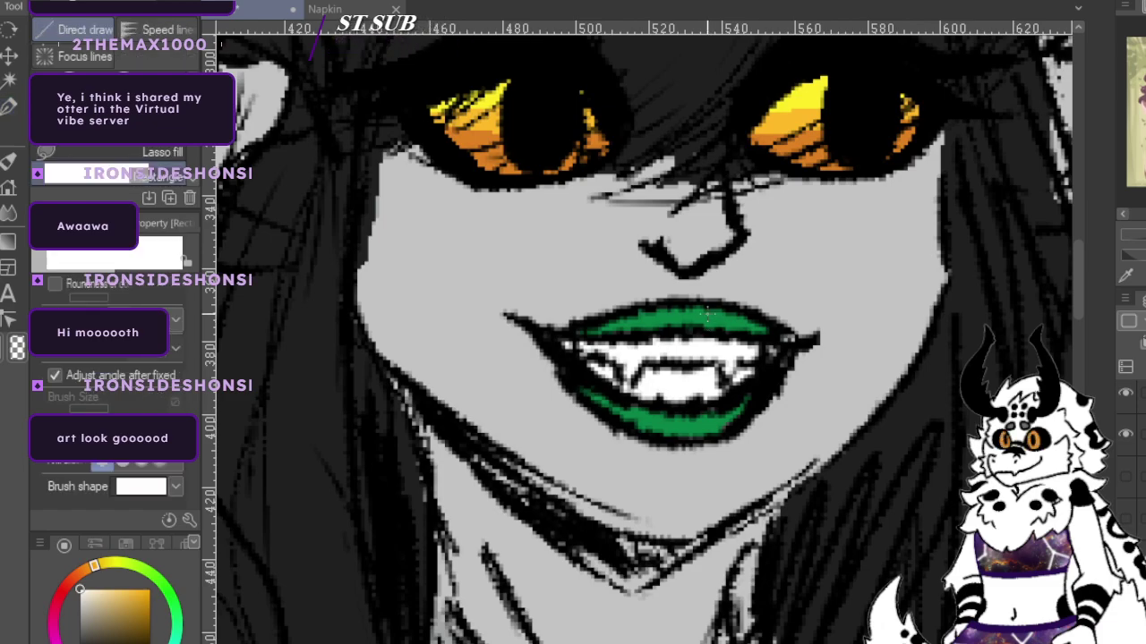
pyautogui.press('p')
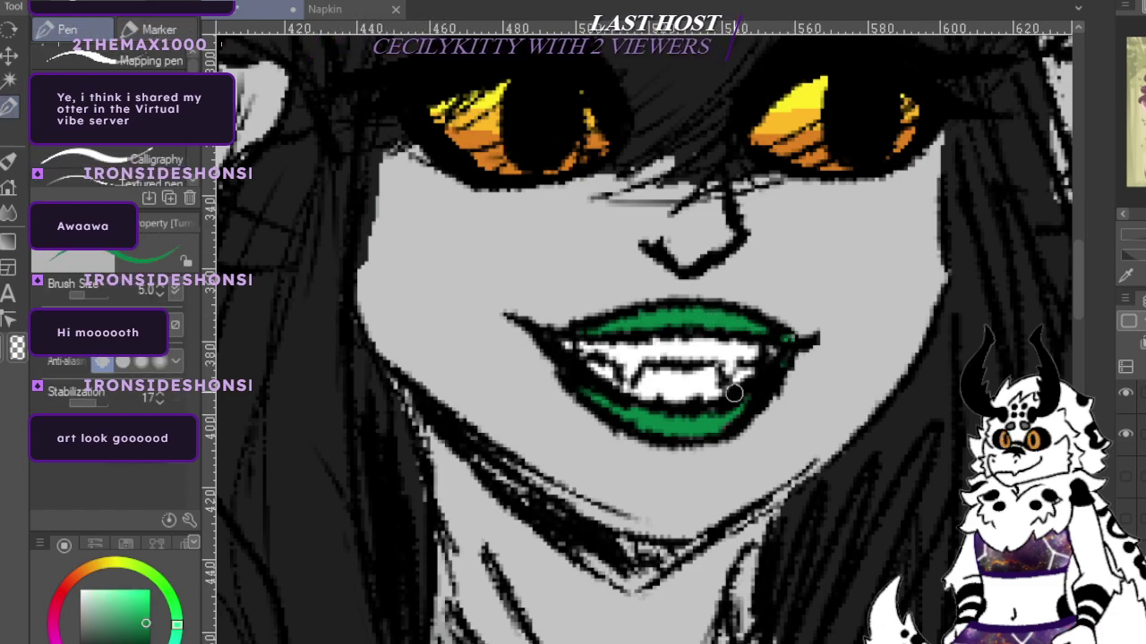
# Review the whole drawing and examine the sweater emblem up close.
pyautogui.scroll(-2, 732, 394)
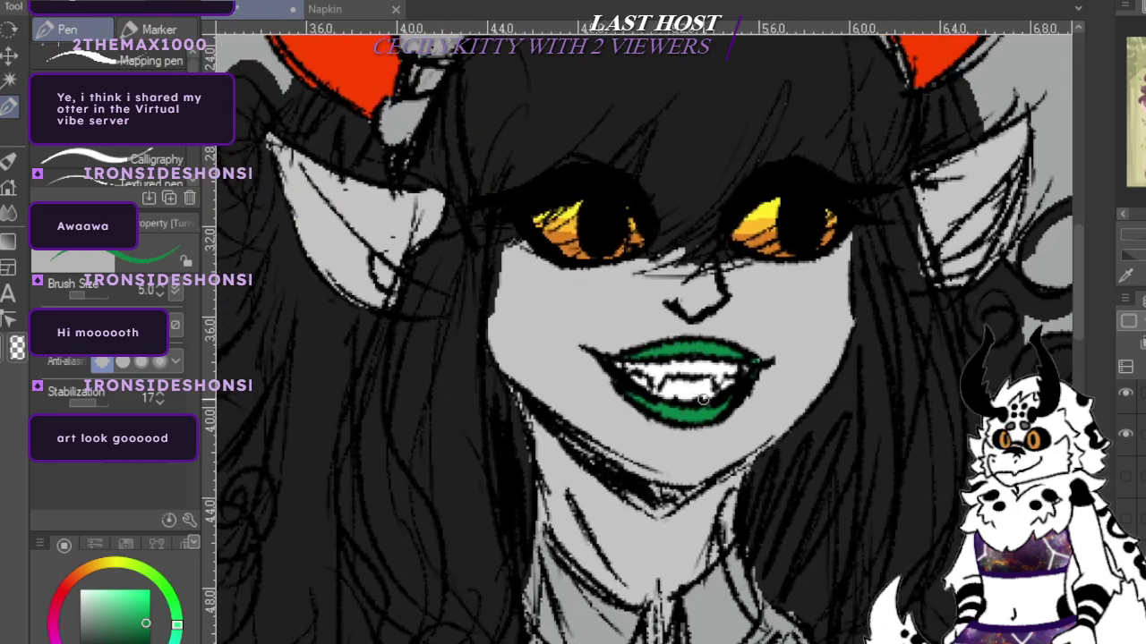
pyautogui.scroll(-5, 703, 401)
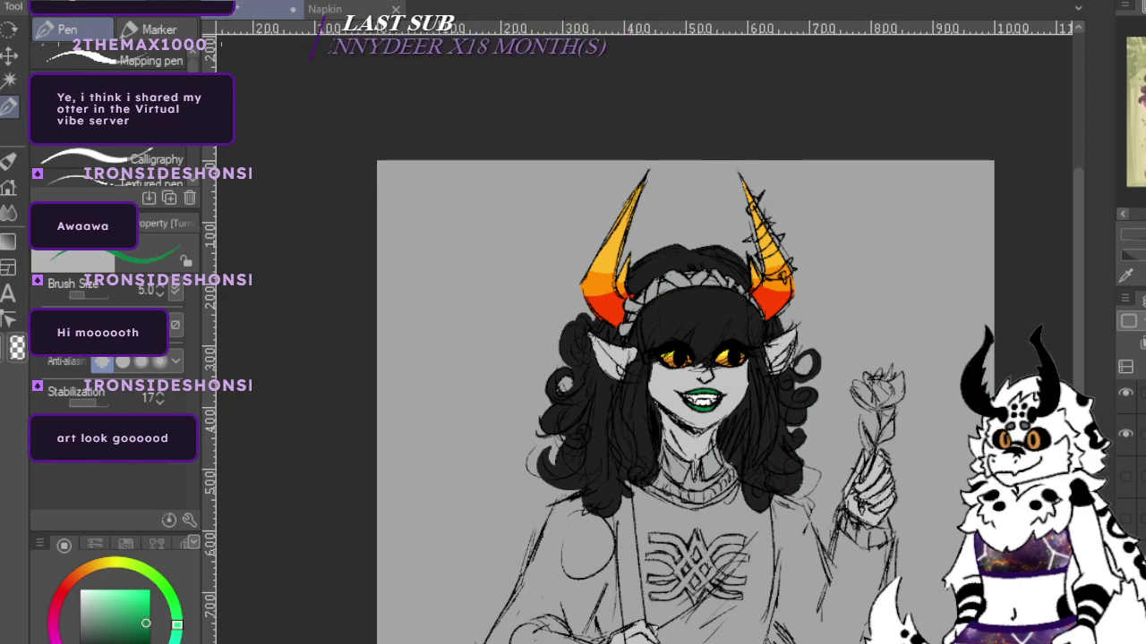
pyautogui.scroll(-1, 996, 278)
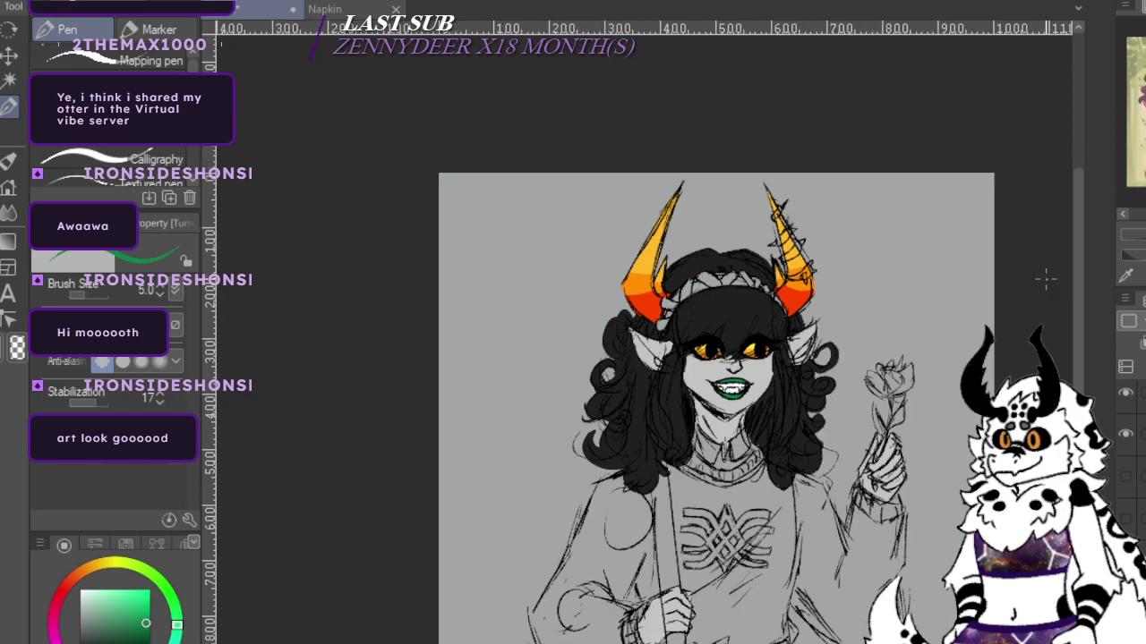
pyautogui.moveTo(1078, 251); pyautogui.dragTo(1078, 314)
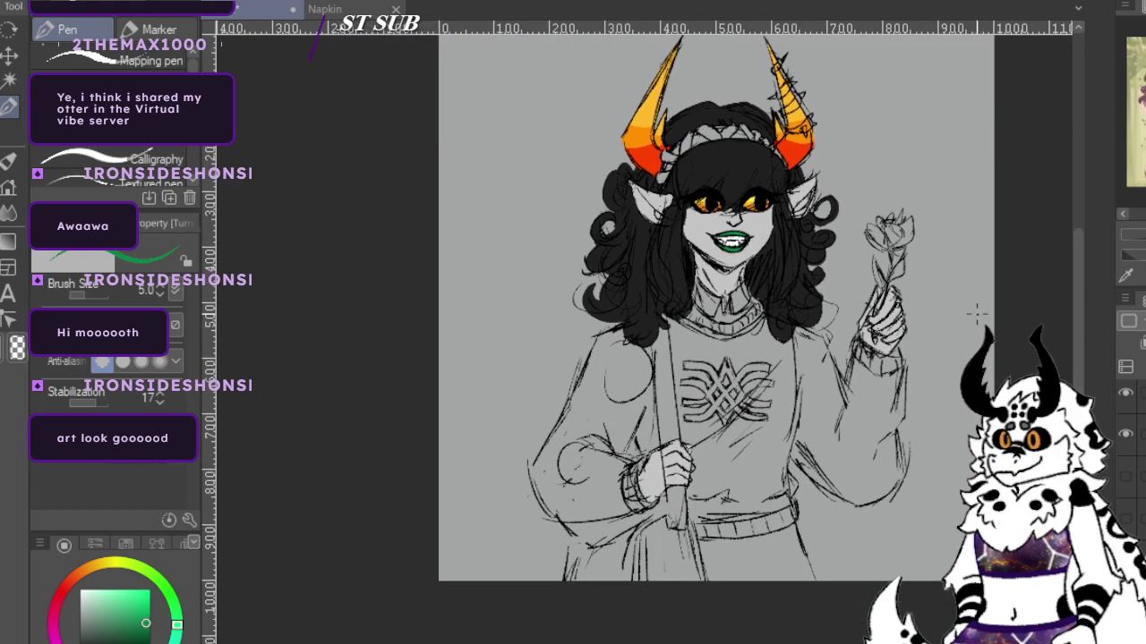
pyautogui.scroll(2, 847, 379)
pyautogui.scroll(2, 663, 142)
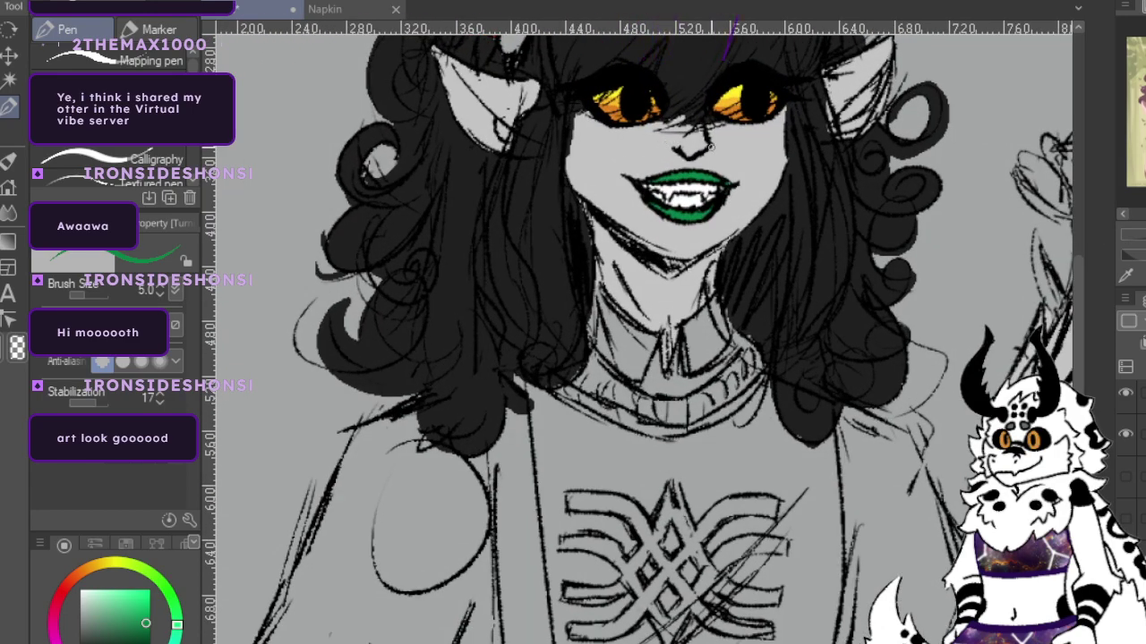
pyautogui.press('i')
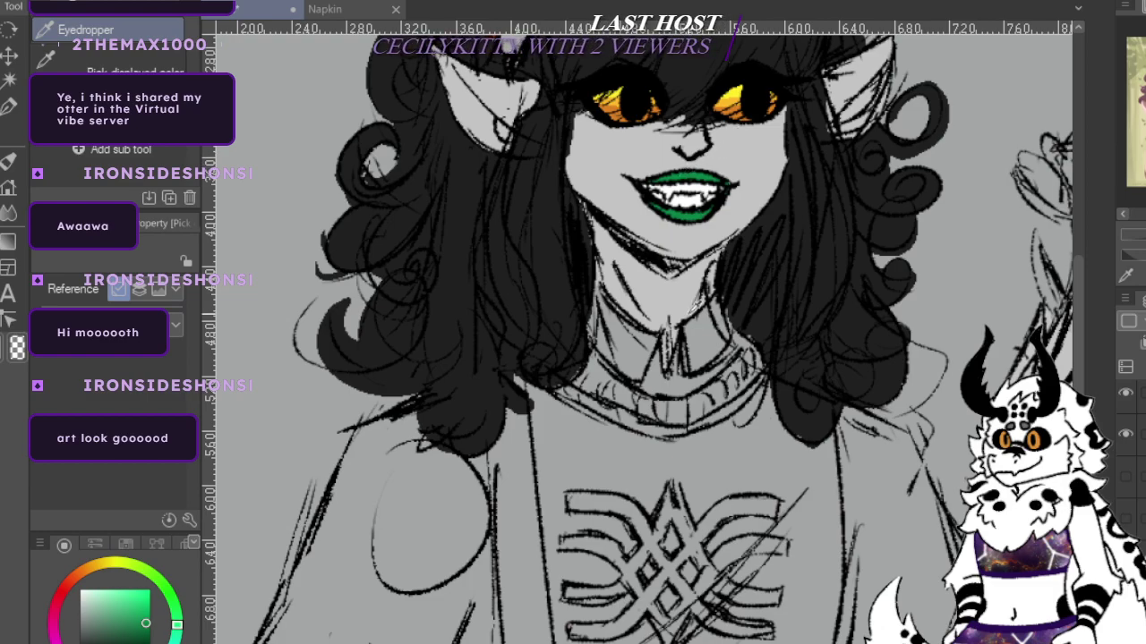
pyautogui.scroll(-3, 673, 331)
pyautogui.scroll(4, 654, 573)
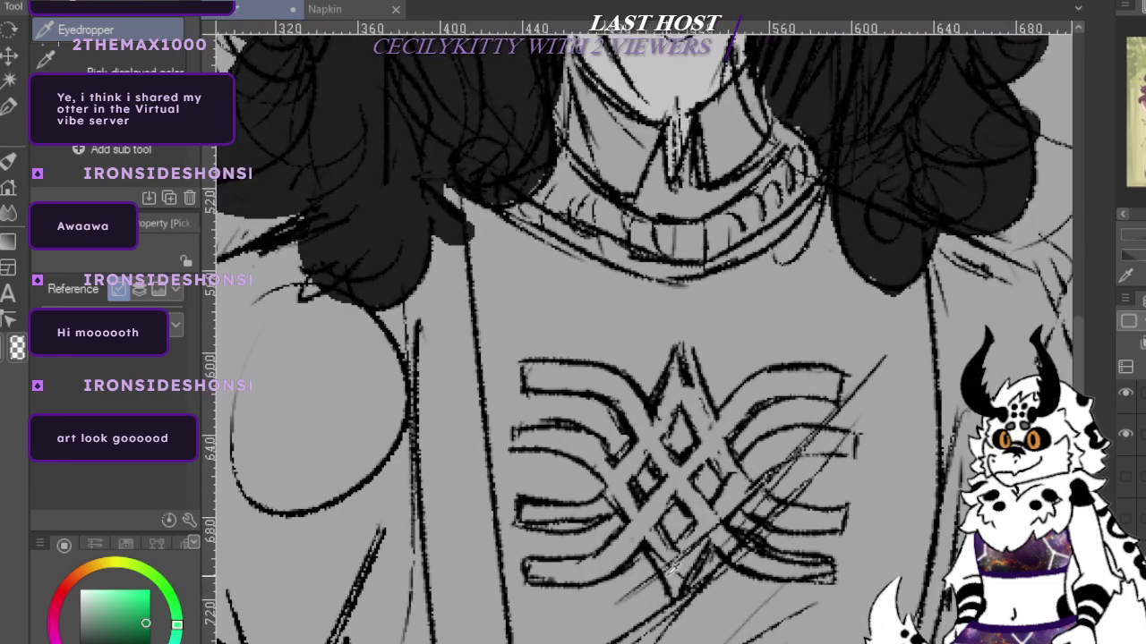
pyautogui.press('p')
pyautogui.moveTo(670, 394)
pyautogui.mouseDown()
pyautogui.moveTo(676, 376)
pyautogui.moveTo(644, 452)
pyautogui.mouseUp()
pyautogui.moveTo(520, 439); pyautogui.dragTo(526, 433)
pyautogui.hotkey('ctrl', 'z')
pyautogui.hotkey('ctrl', 'z')
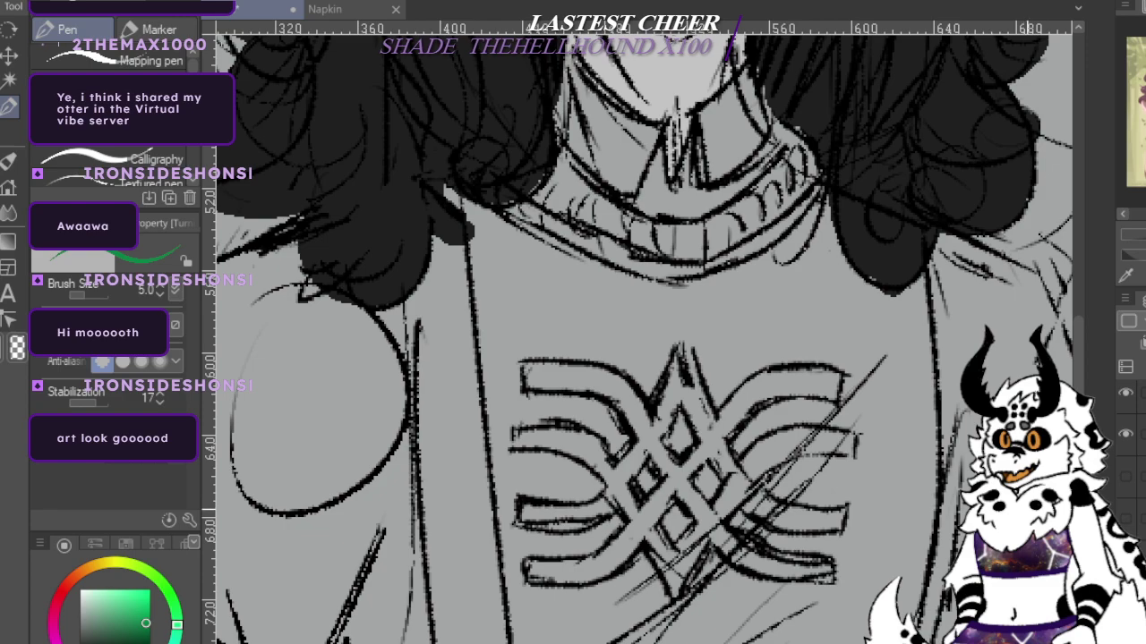
# Paint the sweater emblem's upper-left strand, its diagonal continuation and the top peak in the green of the lips.
pyautogui.moveTo(537, 376)
pyautogui.mouseDown()
pyautogui.moveTo(604, 375)
pyautogui.moveTo(640, 403)
pyautogui.moveTo(532, 376)
pyautogui.mouseUp()
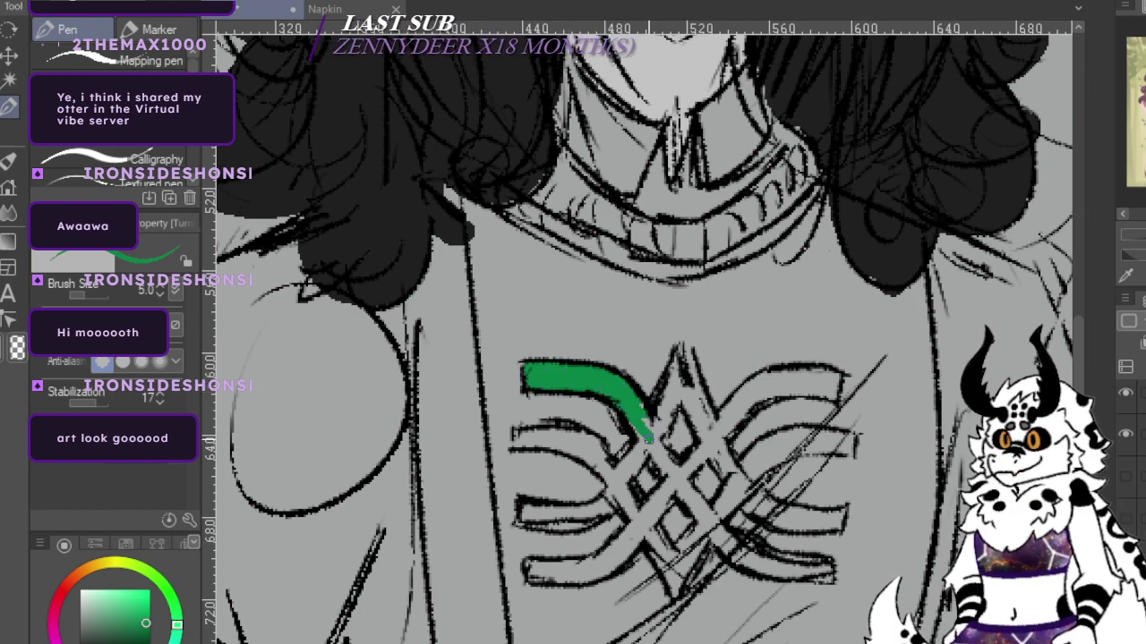
pyautogui.moveTo(641, 417)
pyautogui.mouseDown()
pyautogui.moveTo(659, 451)
pyautogui.moveTo(653, 418)
pyautogui.mouseUp()
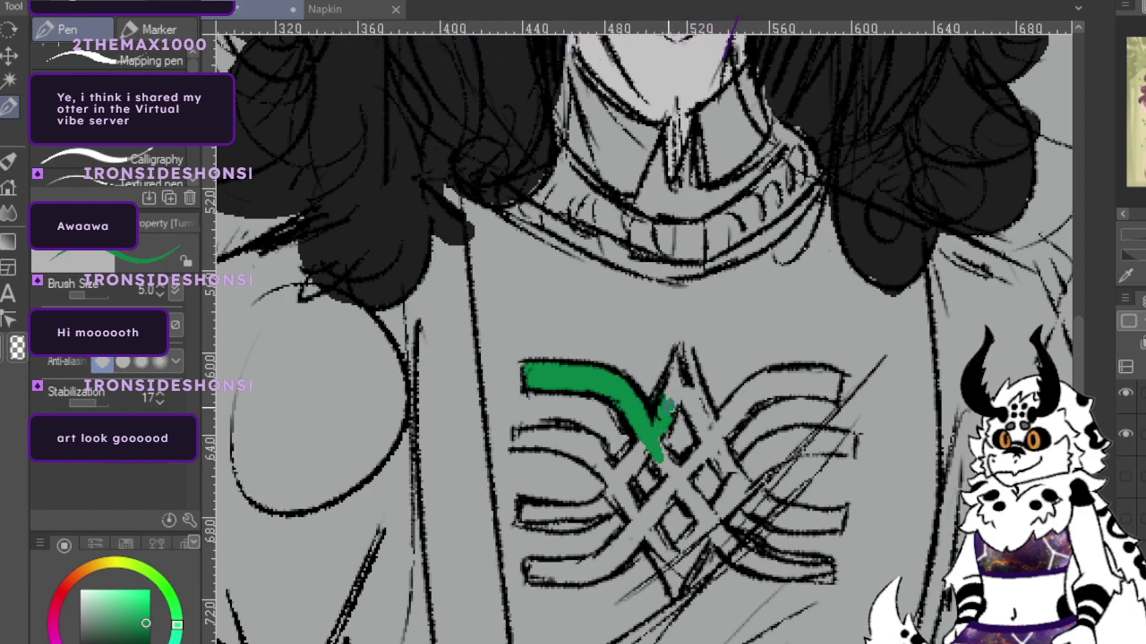
pyautogui.moveTo(666, 409)
pyautogui.mouseDown()
pyautogui.moveTo(691, 365)
pyautogui.moveTo(677, 377)
pyautogui.mouseUp()
pyautogui.moveTo(659, 422)
pyautogui.mouseDown()
pyautogui.moveTo(680, 490)
pyautogui.moveTo(698, 506)
pyautogui.mouseUp()
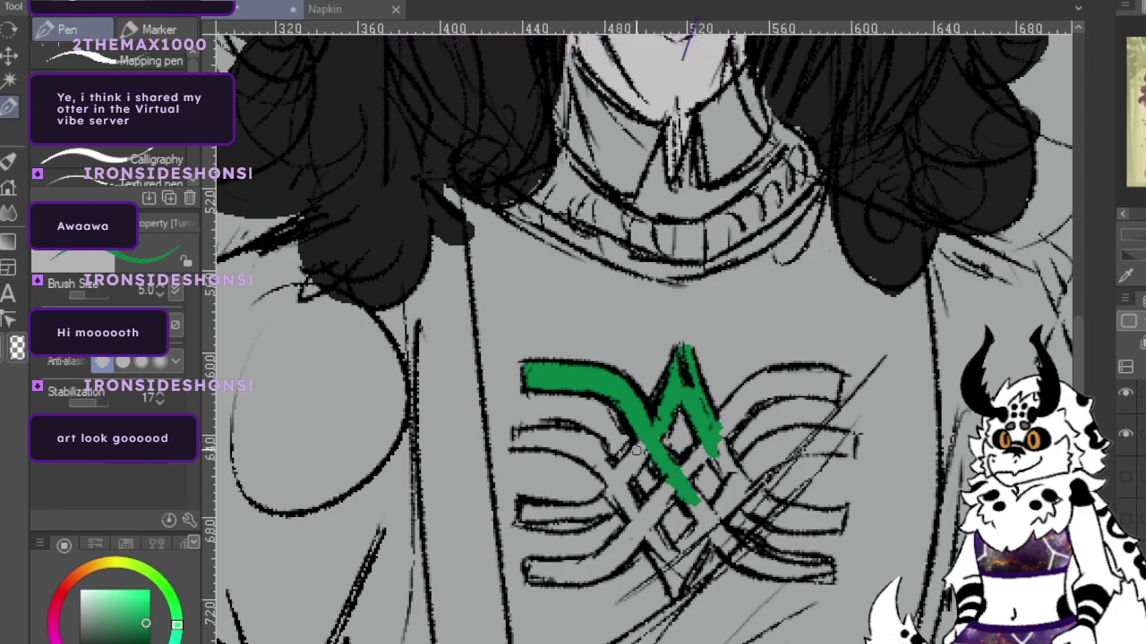
# Paint the emblem's second left strand green, following its diagonal down to the bottom point and the crossing bands.
pyautogui.click(521, 437)
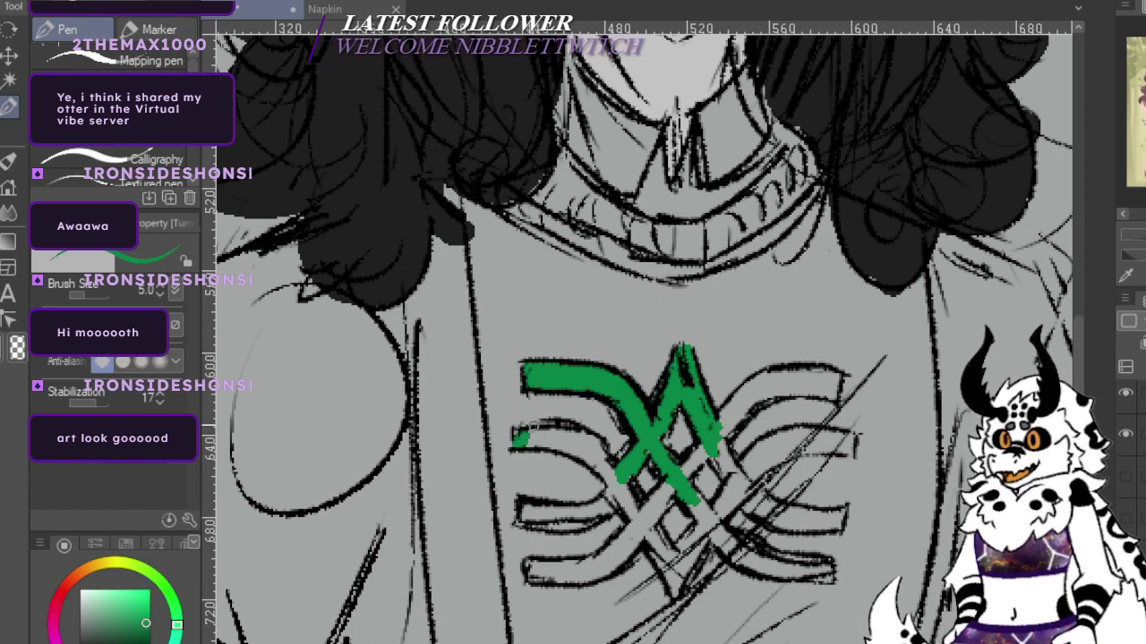
pyautogui.moveTo(528, 429)
pyautogui.mouseDown()
pyautogui.moveTo(520, 438)
pyautogui.moveTo(595, 446)
pyautogui.moveTo(614, 472)
pyautogui.moveTo(544, 439)
pyautogui.mouseUp()
pyautogui.scroll(-5, 693, 455)
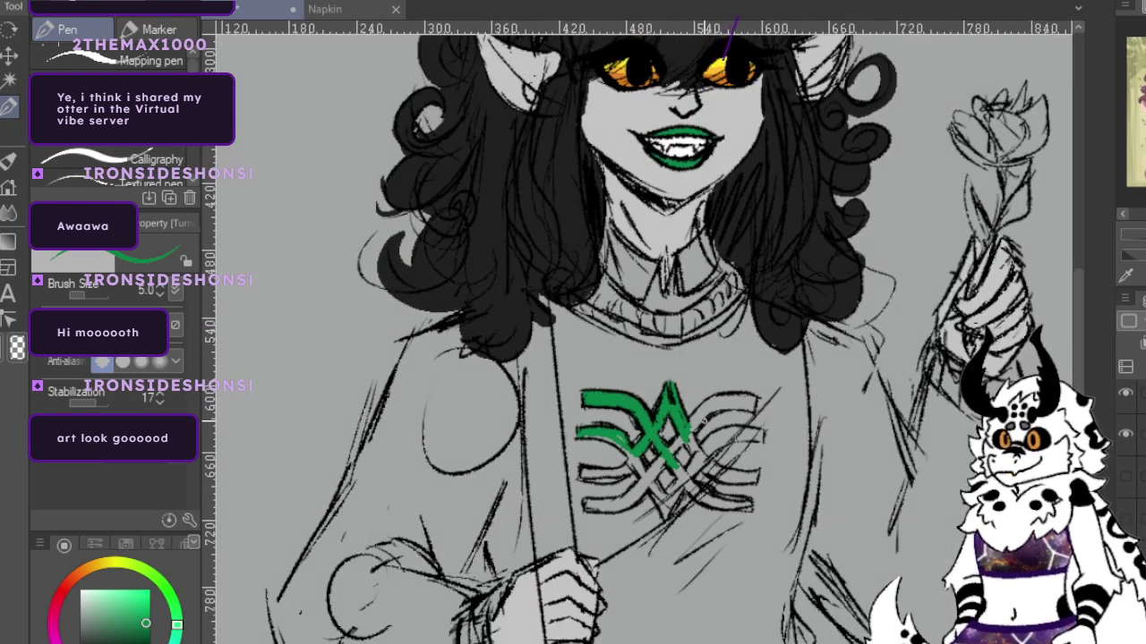
pyautogui.scroll(-2, 797, 582)
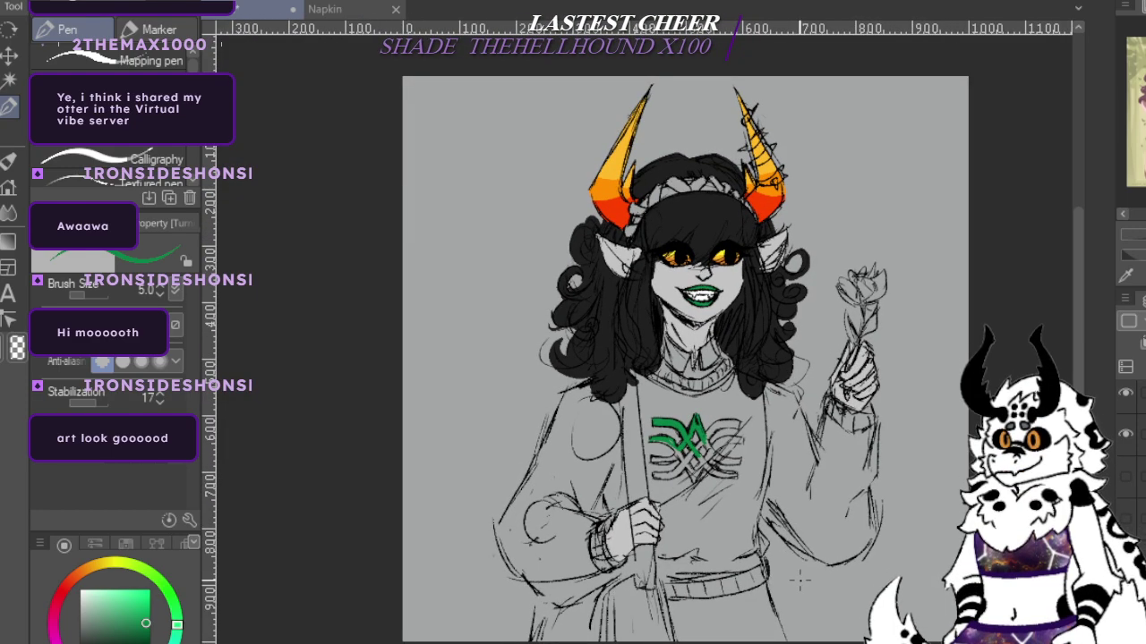
pyautogui.scroll(5, 710, 488)
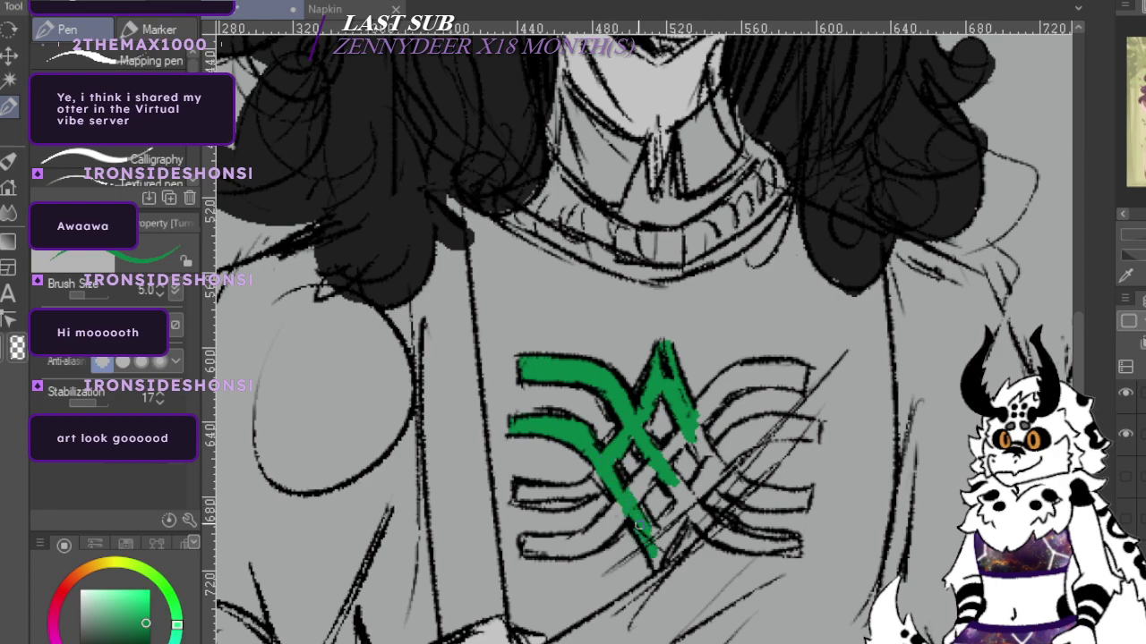
pyautogui.moveTo(684, 512); pyautogui.dragTo(663, 537)
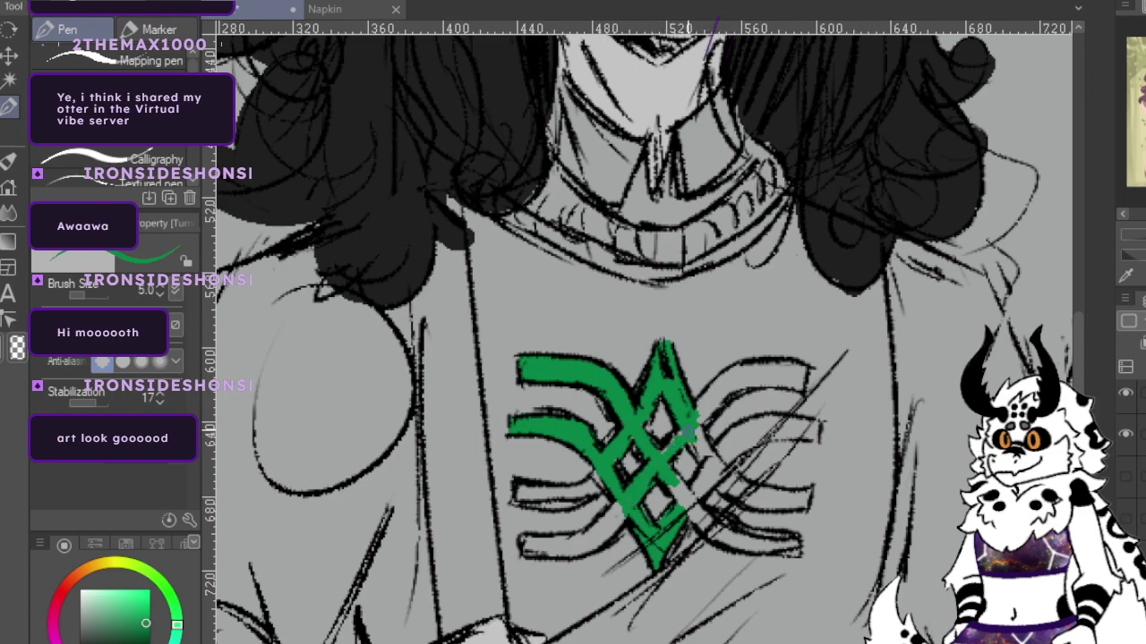
# Fill the emblem's uppermost right-hand band on the sweater with green, following the sketched outline.
pyautogui.moveTo(689, 421); pyautogui.dragTo(721, 383)
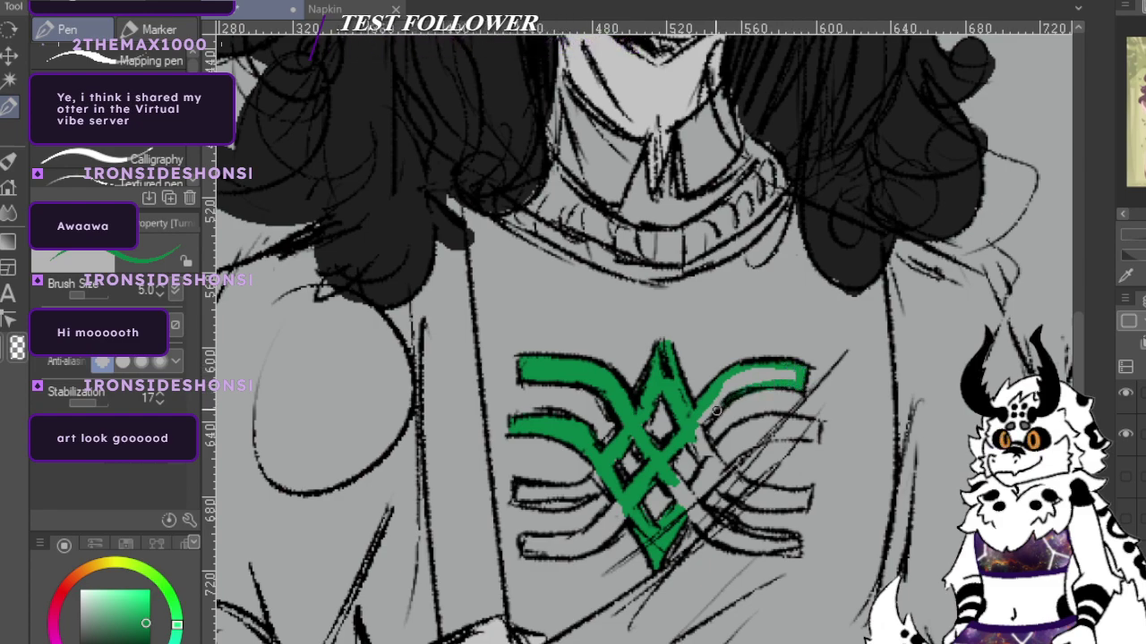
pyautogui.moveTo(716, 403); pyautogui.dragTo(766, 370)
pyautogui.hotkey('ctrl', 'z')
pyautogui.press('b')
pyautogui.press('e')
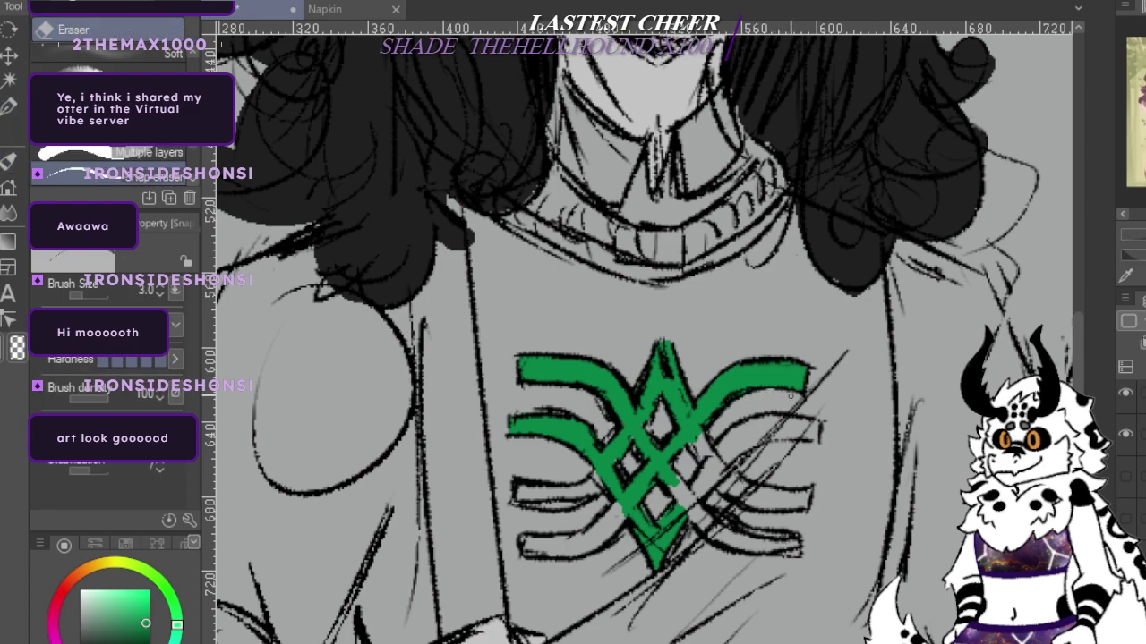
# Fill the lower right edge of the emblem's diamond plus its second and lowest right-hand bands with green.
pyautogui.press('p')
pyautogui.moveTo(682, 504); pyautogui.dragTo(734, 444)
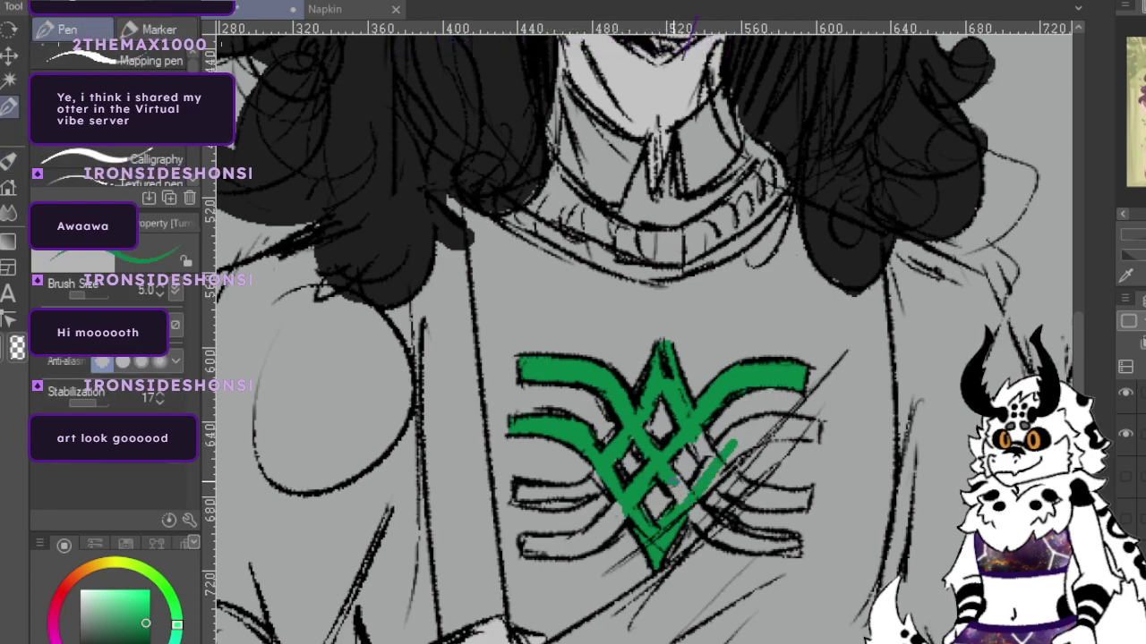
pyautogui.moveTo(698, 510); pyautogui.dragTo(771, 546)
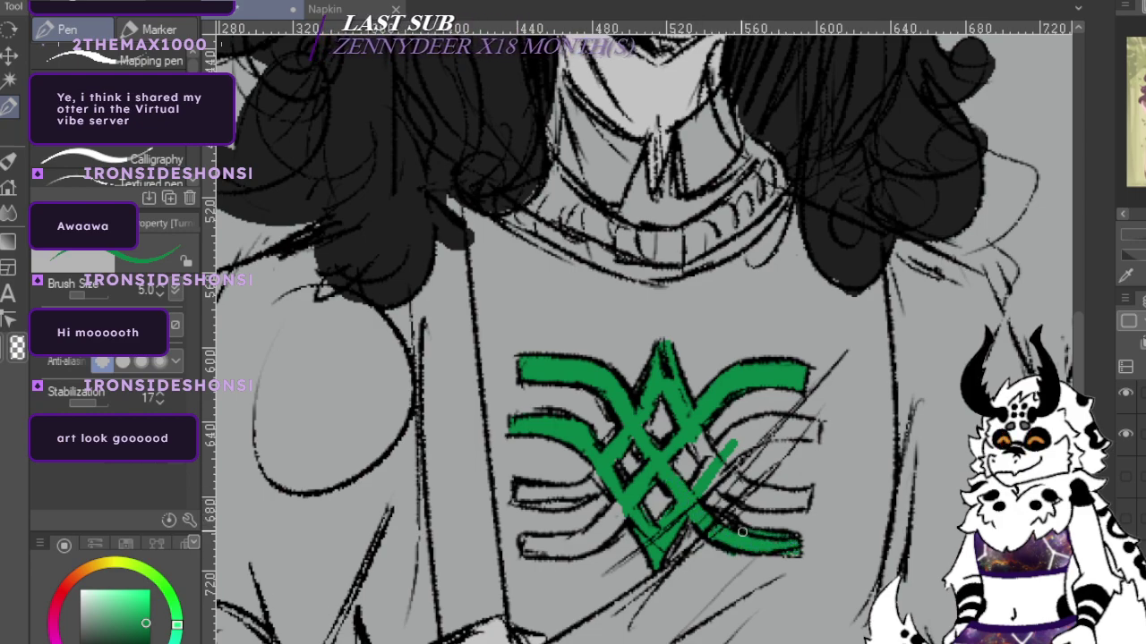
pyautogui.moveTo(721, 467); pyautogui.dragTo(732, 445)
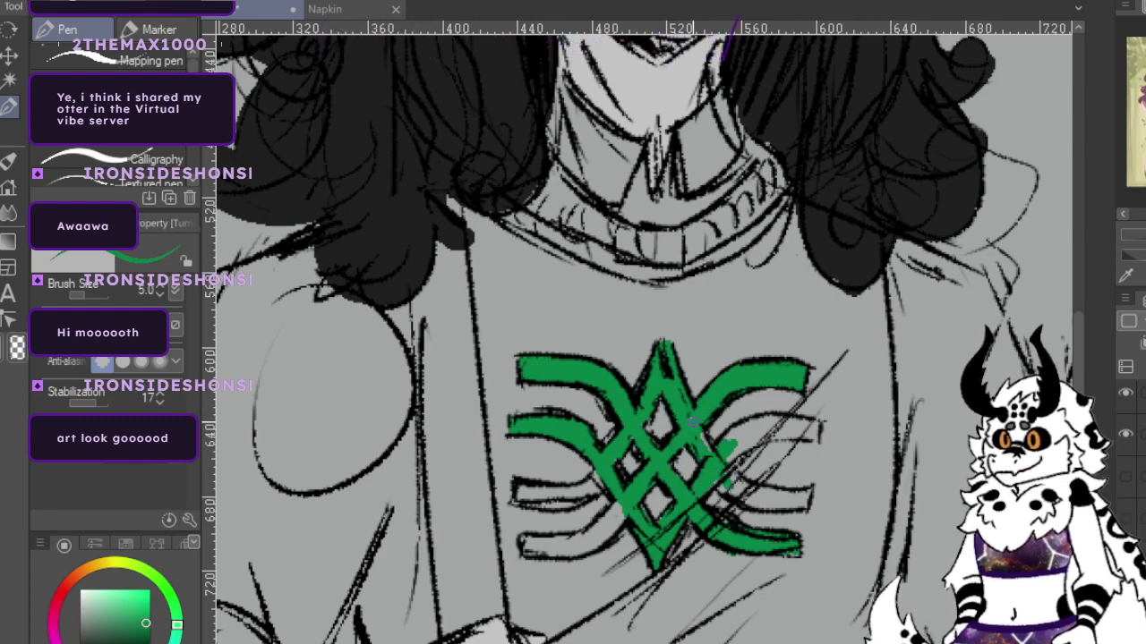
pyautogui.moveTo(735, 439); pyautogui.dragTo(746, 426)
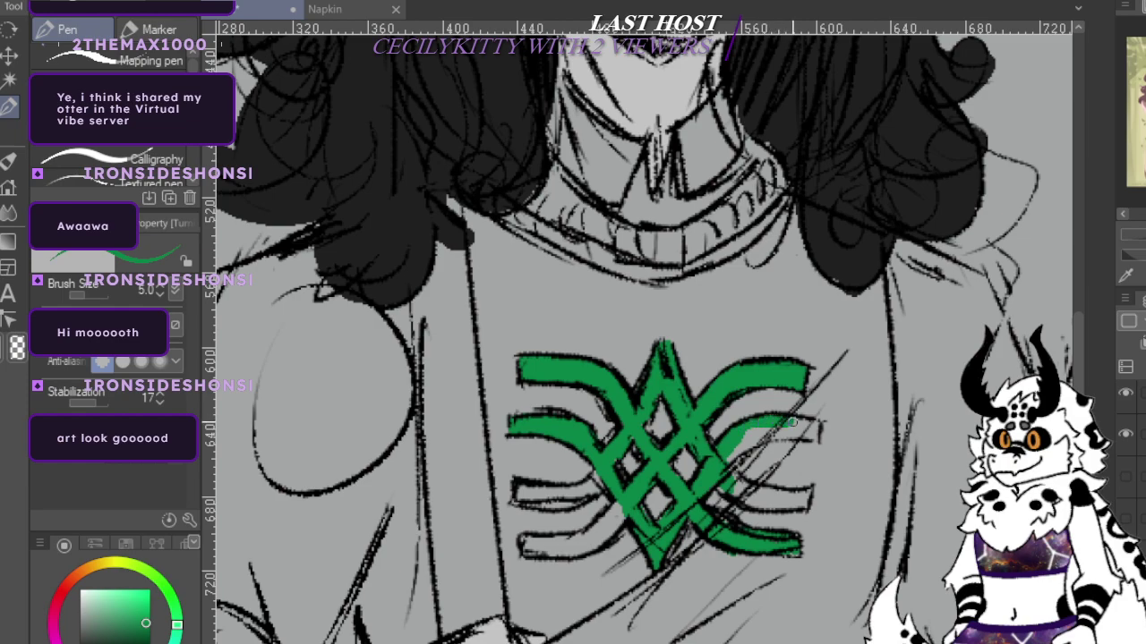
pyautogui.moveTo(792, 422); pyautogui.dragTo(813, 430)
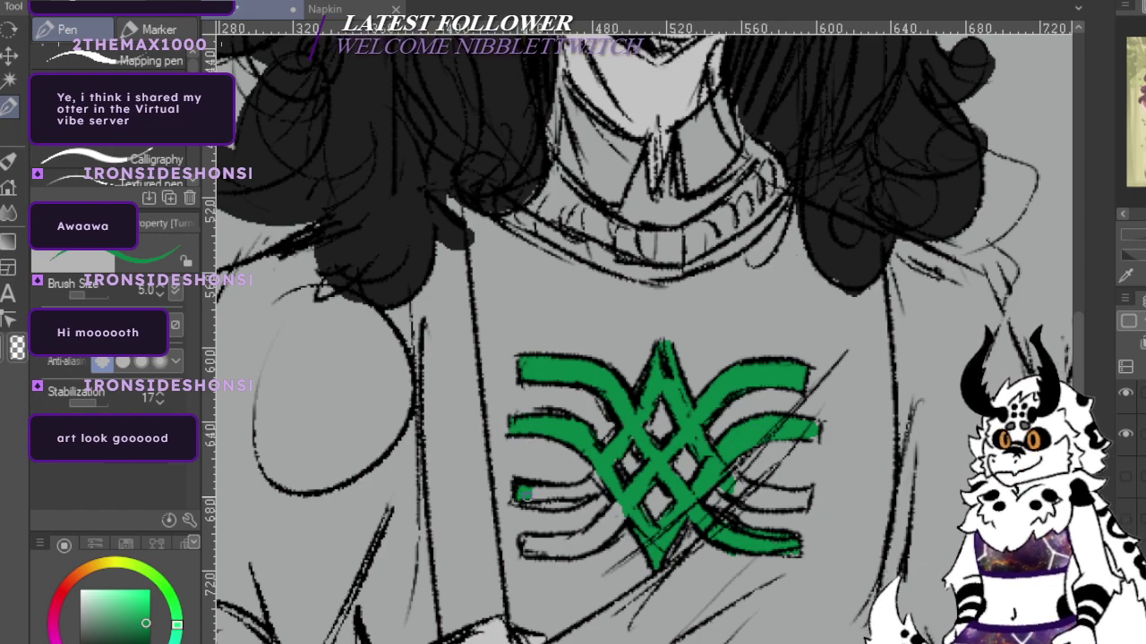
# Fill the emblem's two lower left-hand bands and the remaining third right-hand band with green.
pyautogui.moveTo(532, 503); pyautogui.dragTo(566, 505)
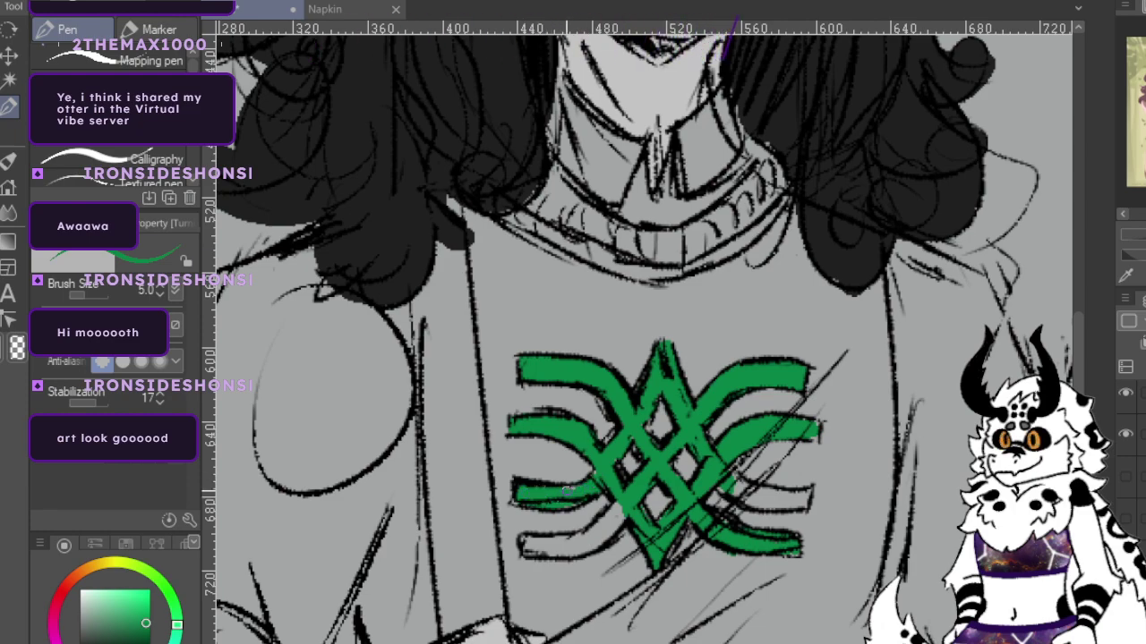
pyautogui.moveTo(521, 545)
pyautogui.mouseDown()
pyautogui.moveTo(573, 543)
pyautogui.moveTo(621, 511)
pyautogui.mouseUp()
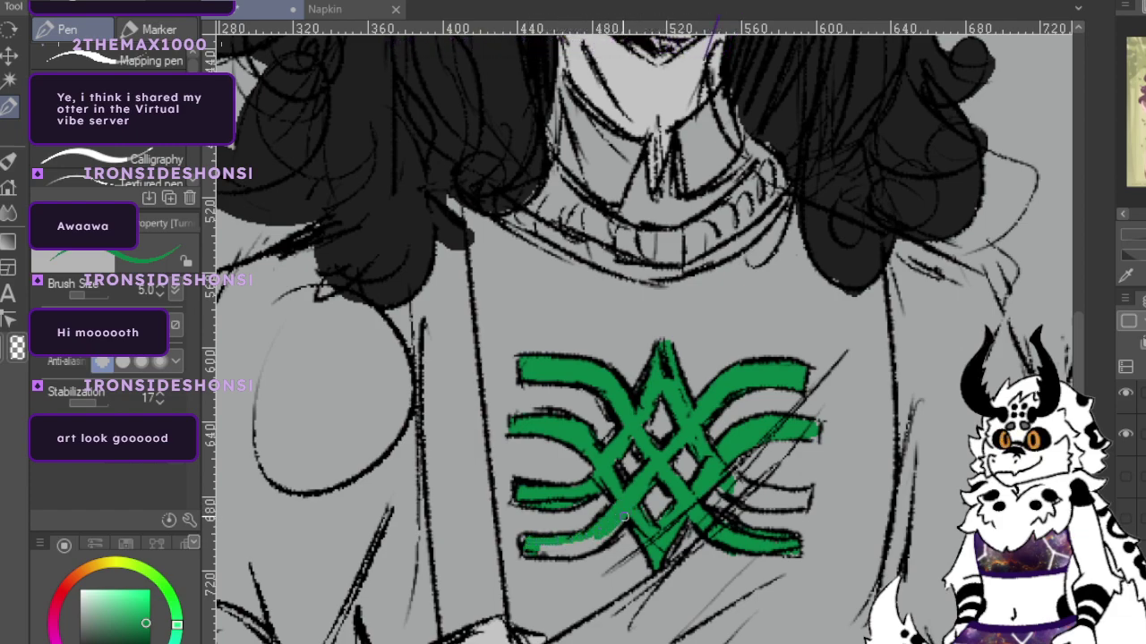
pyautogui.moveTo(543, 551); pyautogui.dragTo(593, 540)
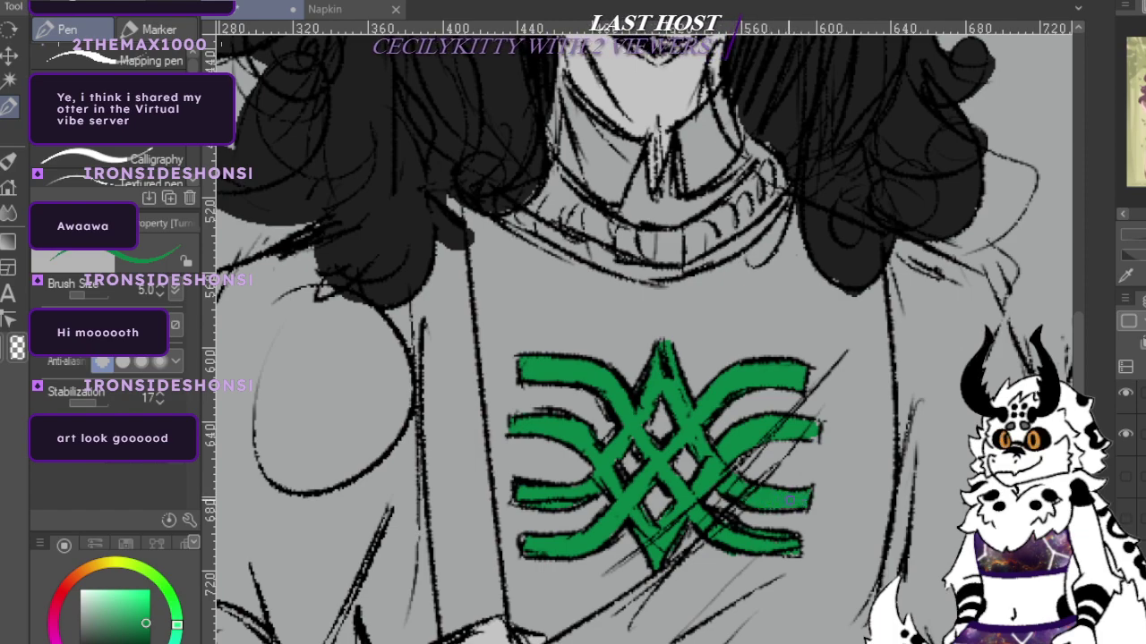
# Show the hidden layer containing the row of reference characters.
pyautogui.scroll(-8, 755, 474)
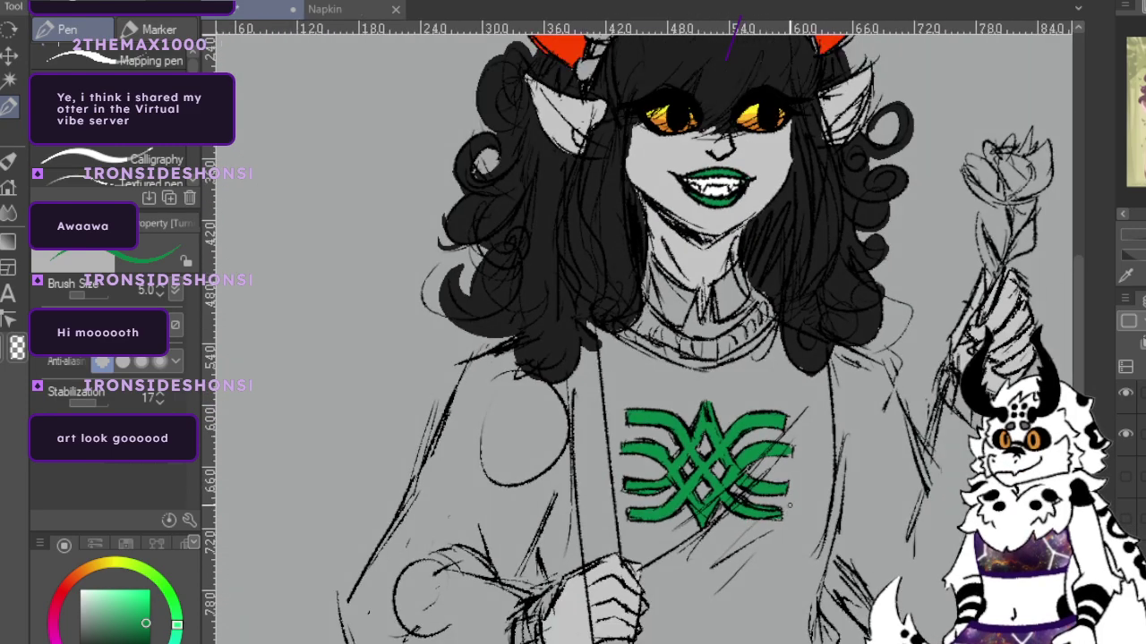
pyautogui.scroll(7, 931, 593)
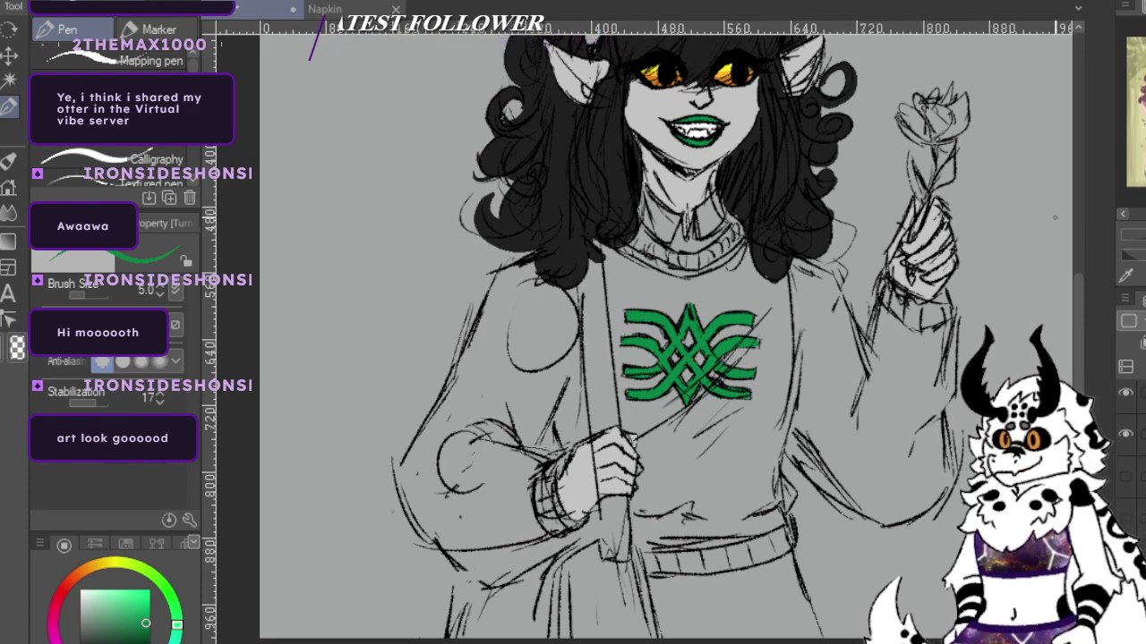
pyautogui.moveTo(1079, 291); pyautogui.dragTo(1078, 286)
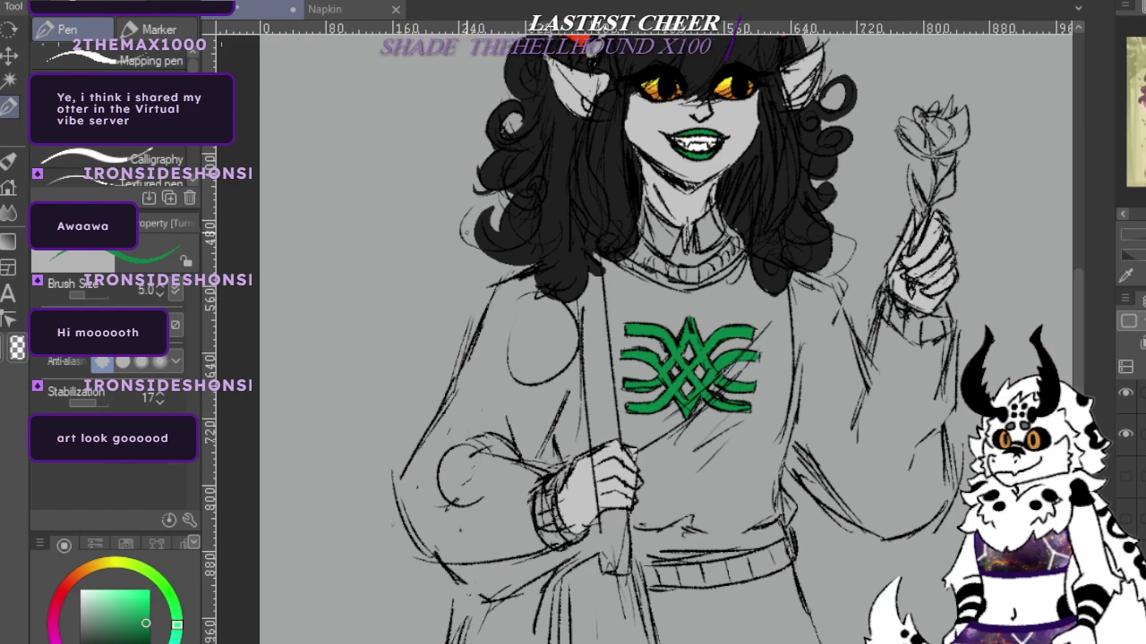
pyautogui.scroll(-6, 642, 237)
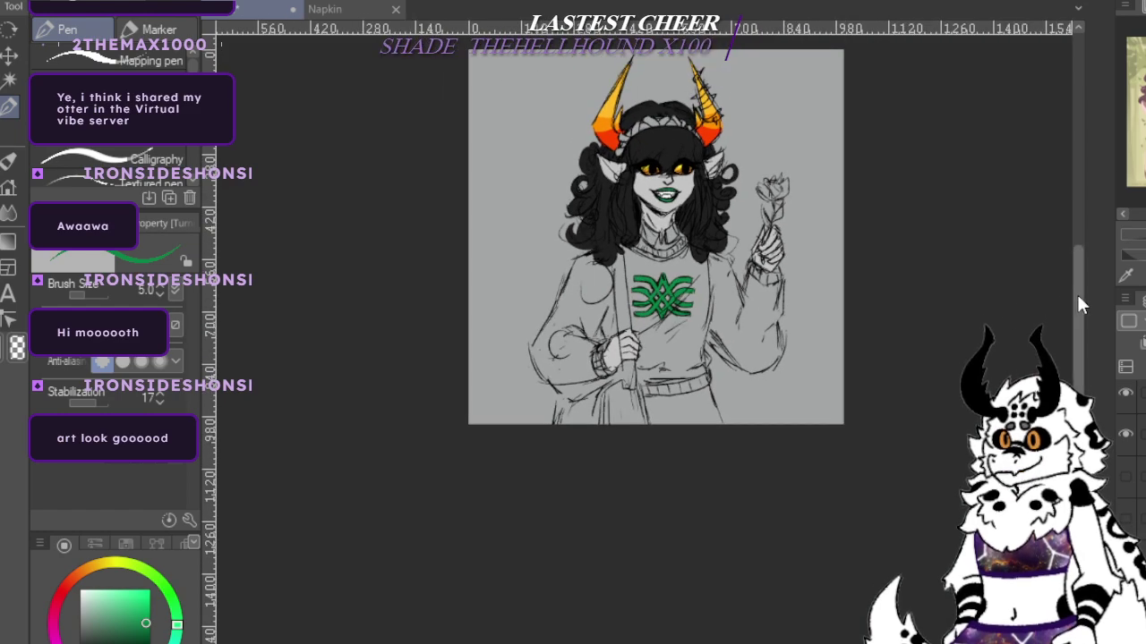
pyautogui.moveTo(1077, 294); pyautogui.dragTo(1062, 207)
pyautogui.click(1124, 519)
# Sample the dark green from the vest of the reference character wearing purple glasses.
pyautogui.scroll(5, 591, 278)
pyautogui.hotkey('ctrl', '+')
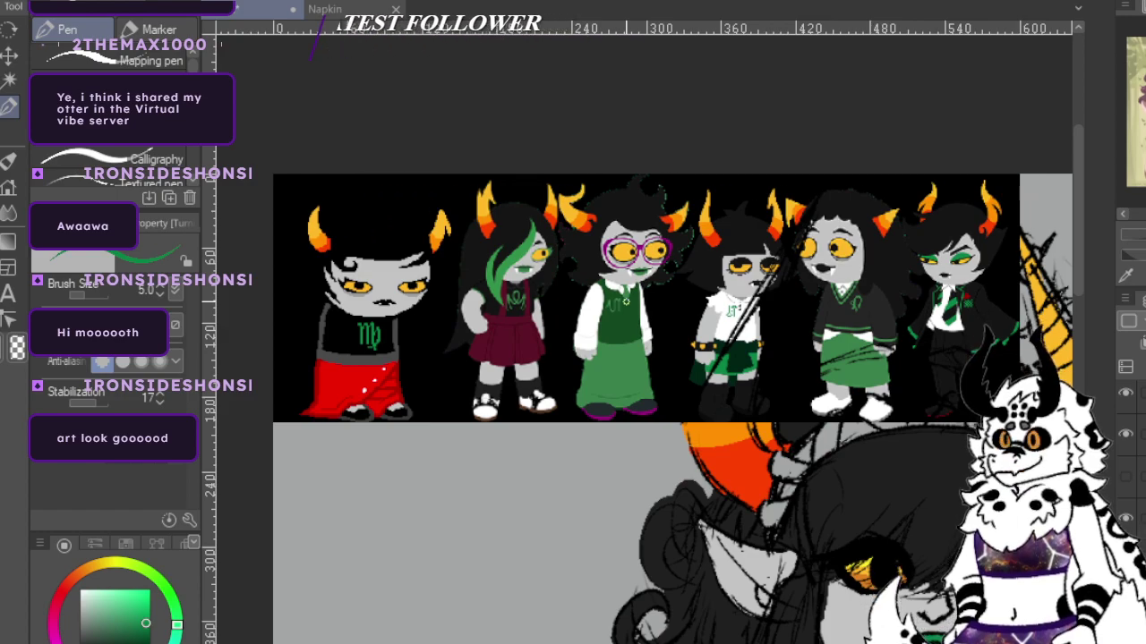
pyautogui.scroll(-3, 738, 453)
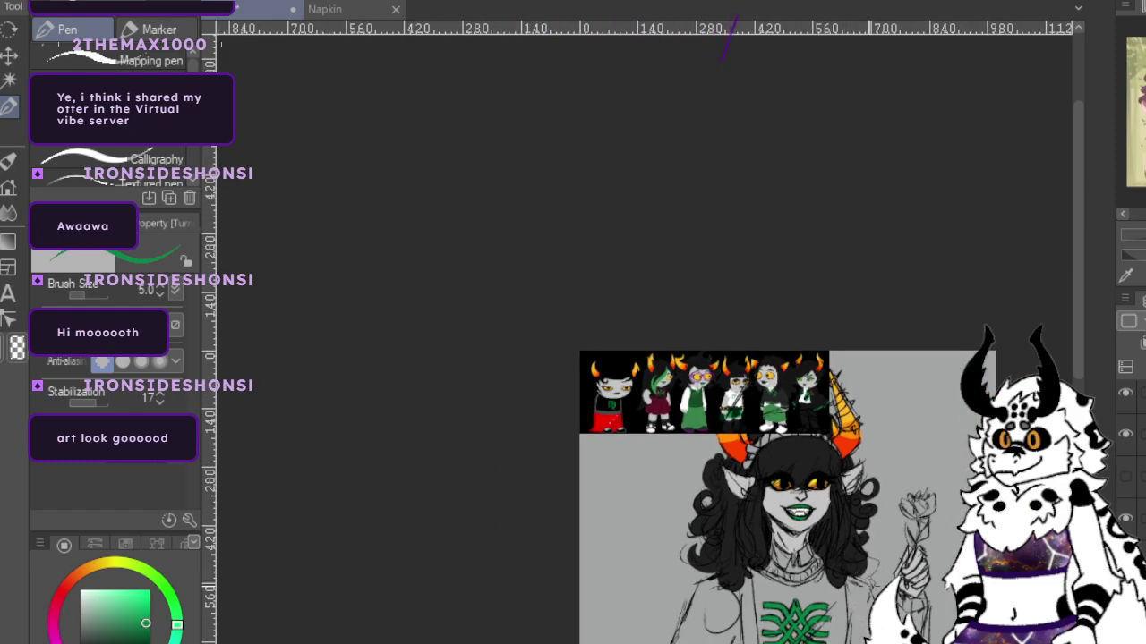
pyautogui.scroll(3, 676, 319)
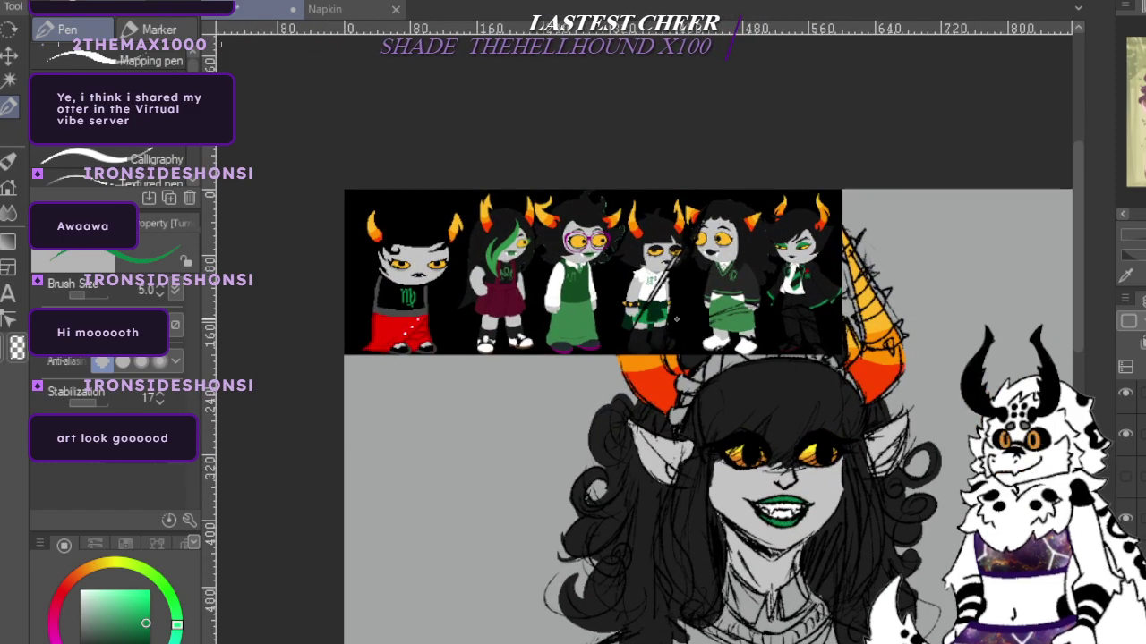
pyautogui.press('i')
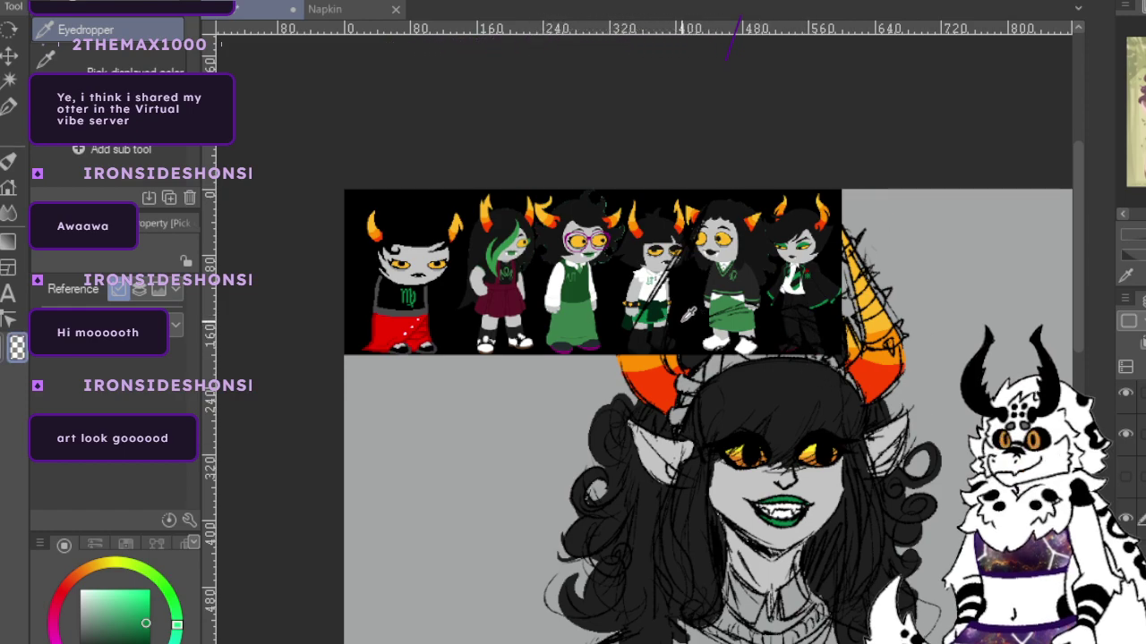
pyautogui.scroll(3, 490, 319)
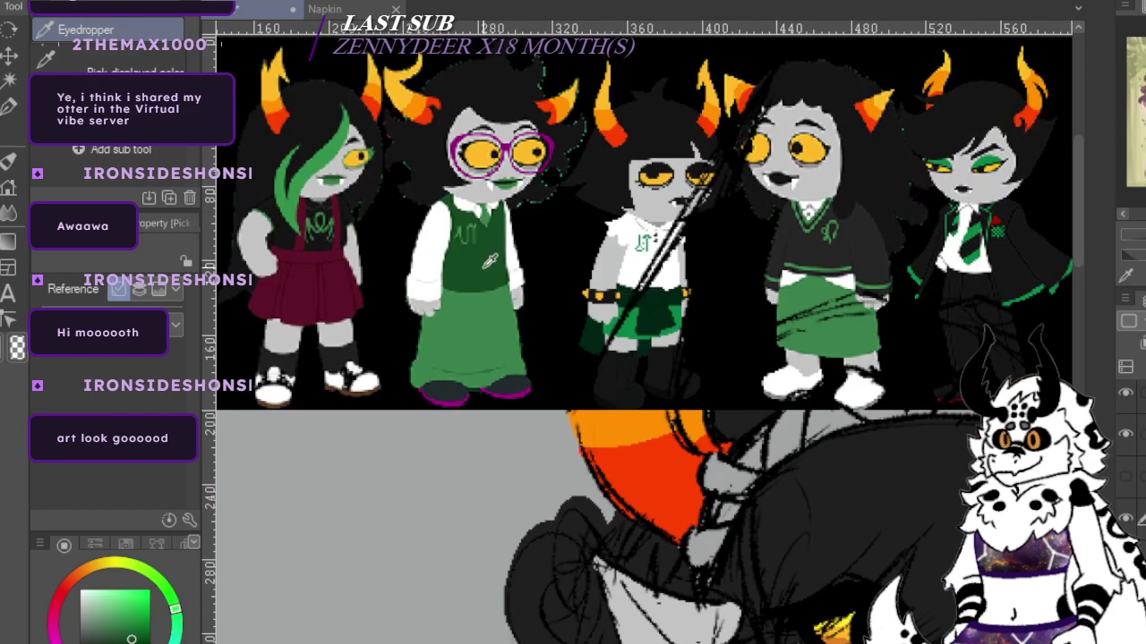
pyautogui.scroll(-3, 534, 280)
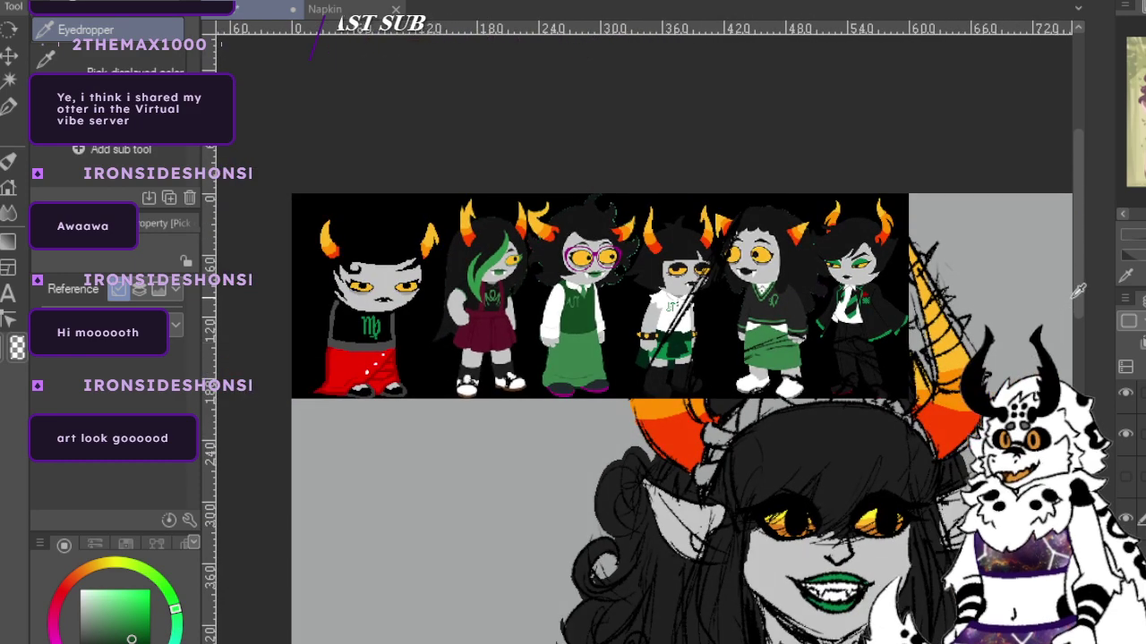
# Set the pen's brush size to 10.9 and fill the sweater's ribbed waistband with the dark green.
pyautogui.moveTo(1076, 296); pyautogui.dragTo(1076, 481)
pyautogui.hscroll(3, 644, 331)
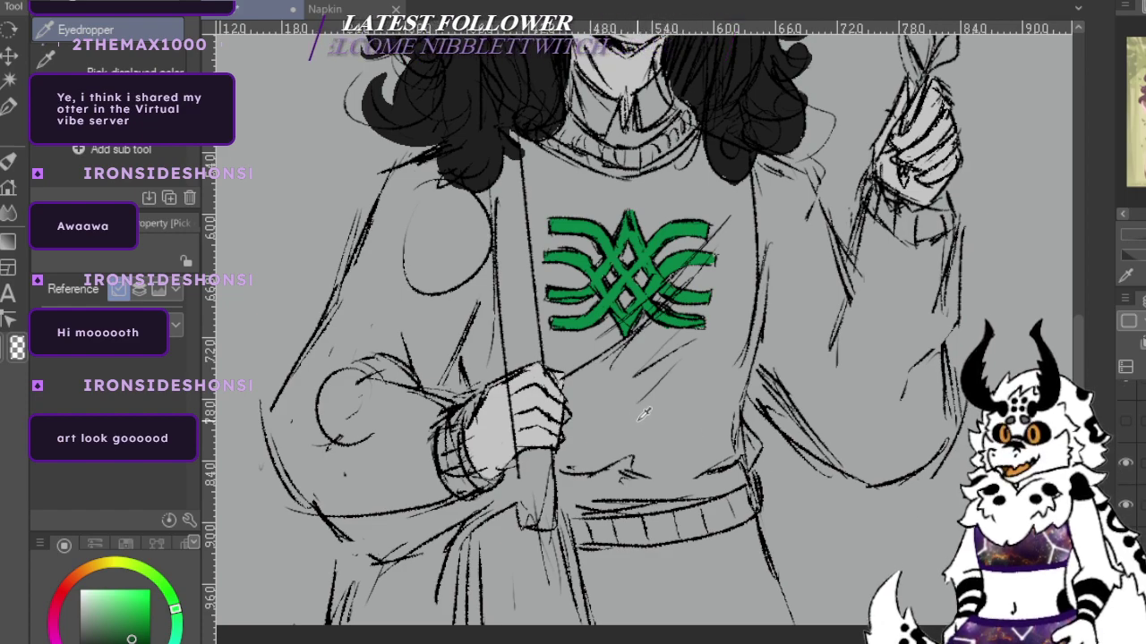
pyautogui.press('p')
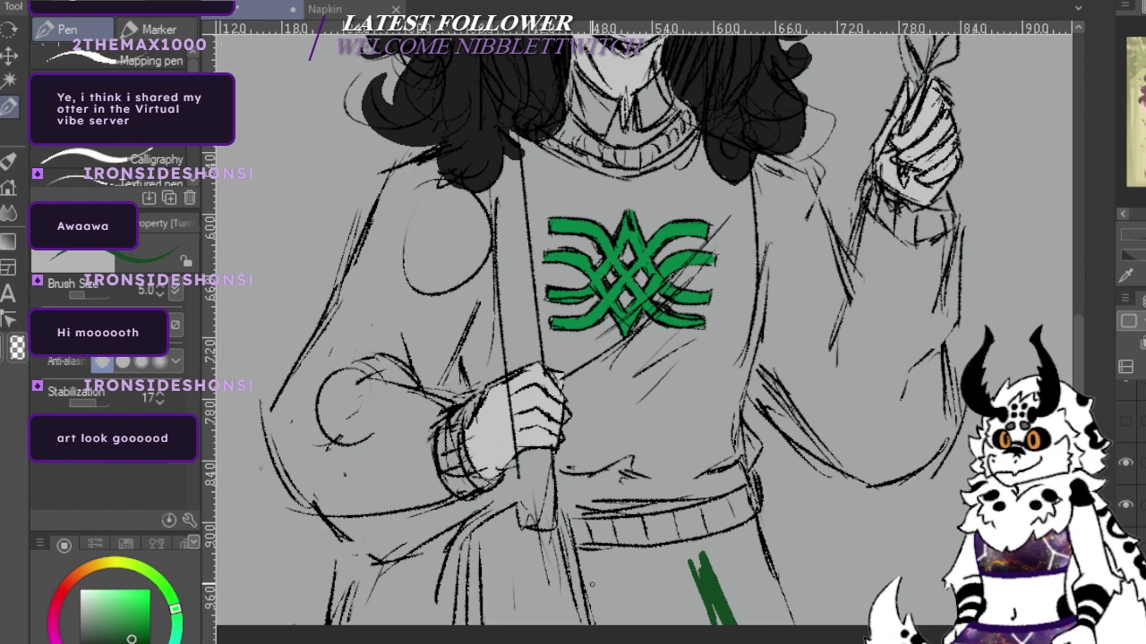
pyautogui.click(88, 296)
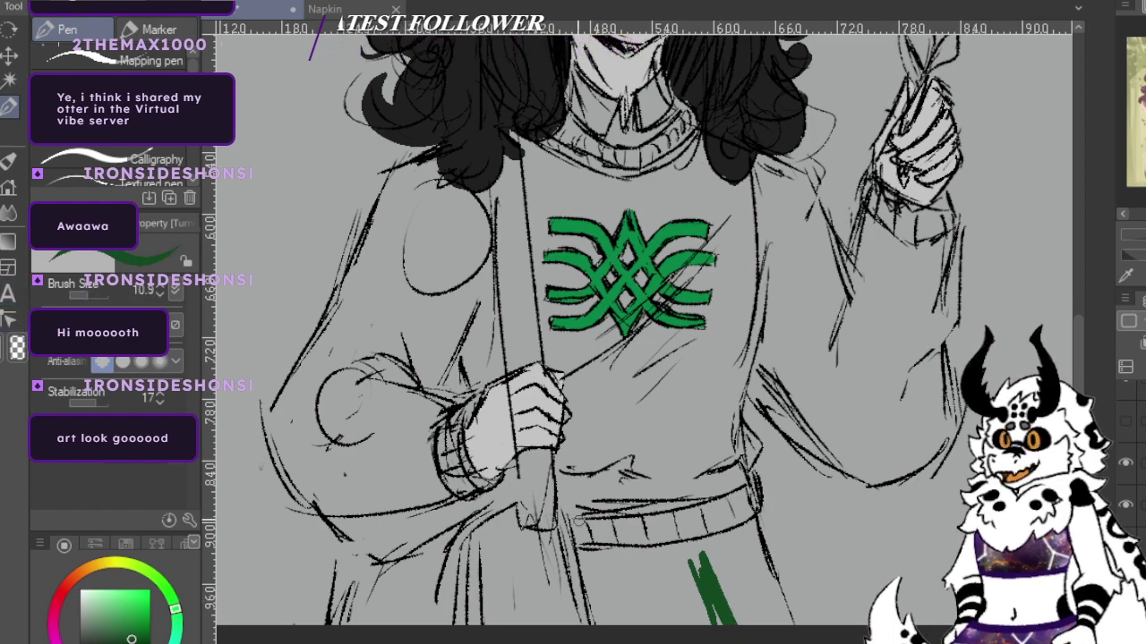
pyautogui.hotkey('ctrl', 'z')
pyautogui.moveTo(596, 533); pyautogui.dragTo(585, 527)
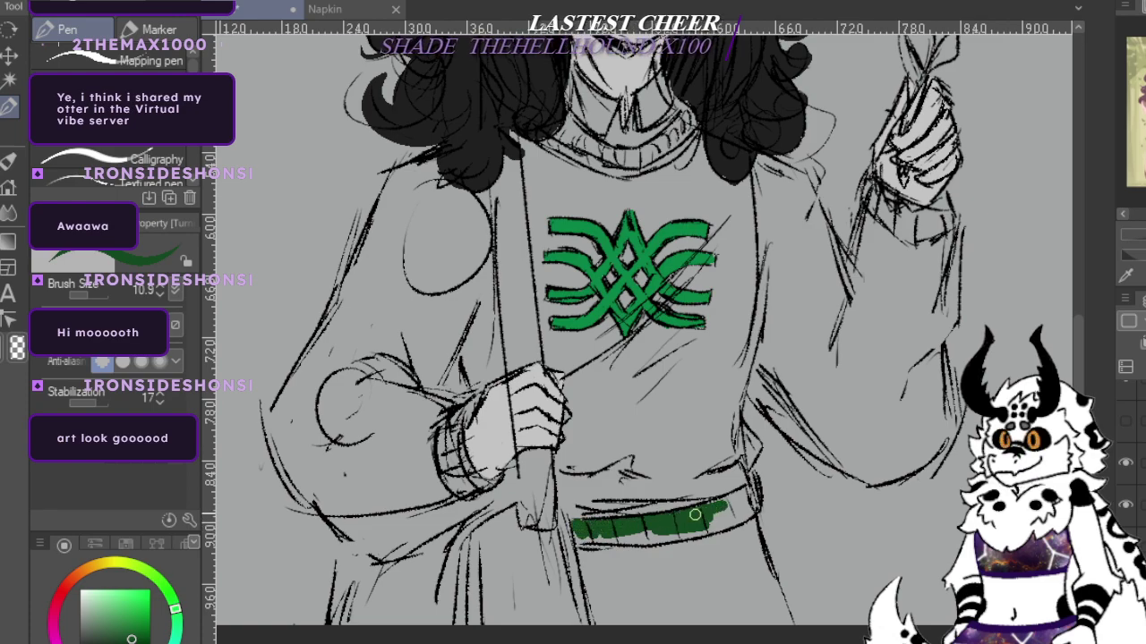
pyautogui.moveTo(721, 507); pyautogui.dragTo(742, 496)
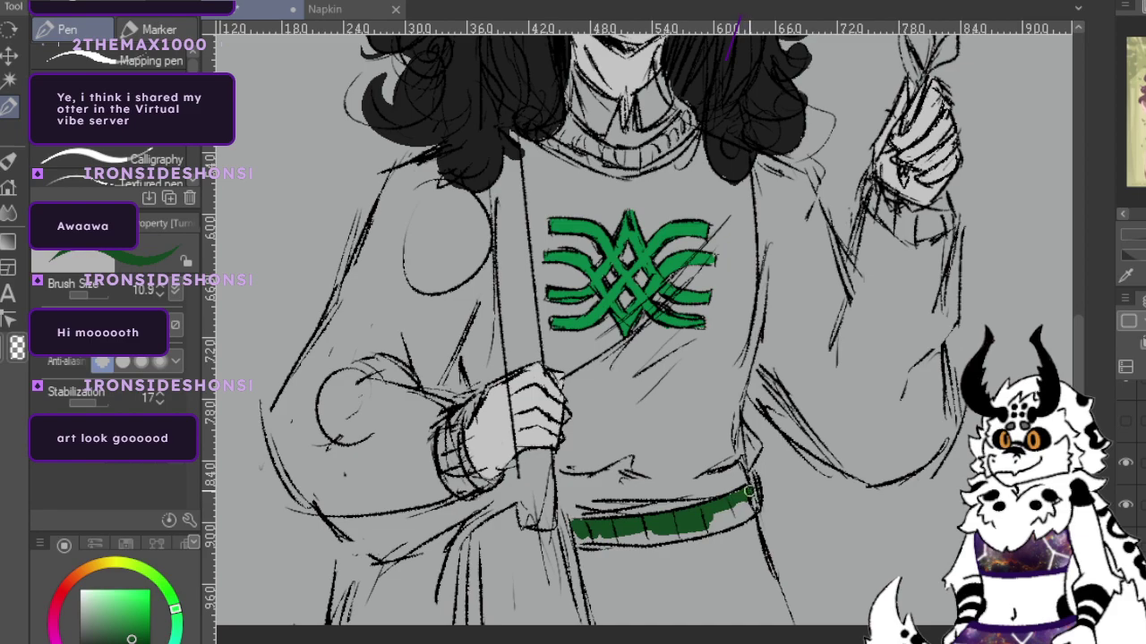
pyautogui.moveTo(673, 524); pyautogui.dragTo(580, 538)
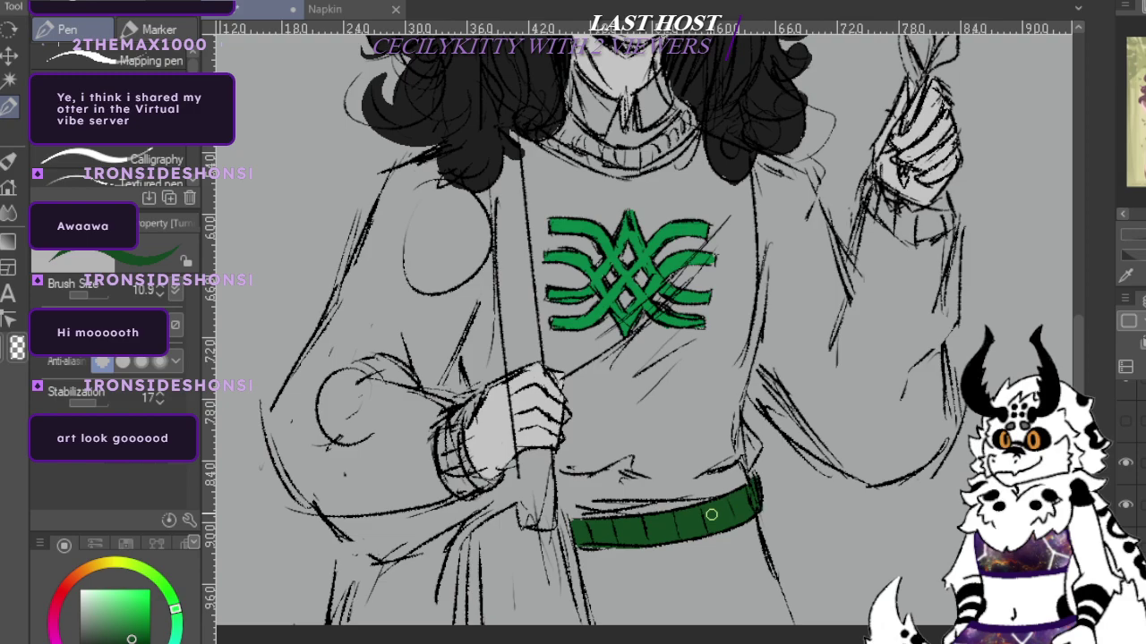
# Pick white with the eyedropper and fill the shirt collar above the sweater's neckline with it.
pyautogui.scroll(-4, 711, 514)
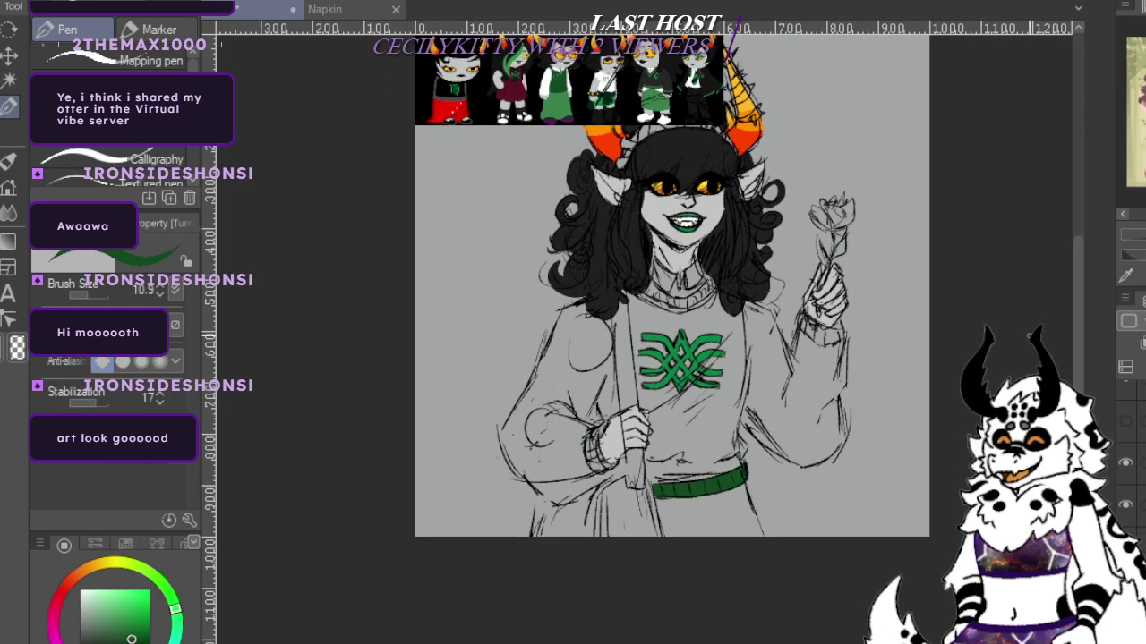
pyautogui.moveTo(1075, 331); pyautogui.dragTo(1073, 289)
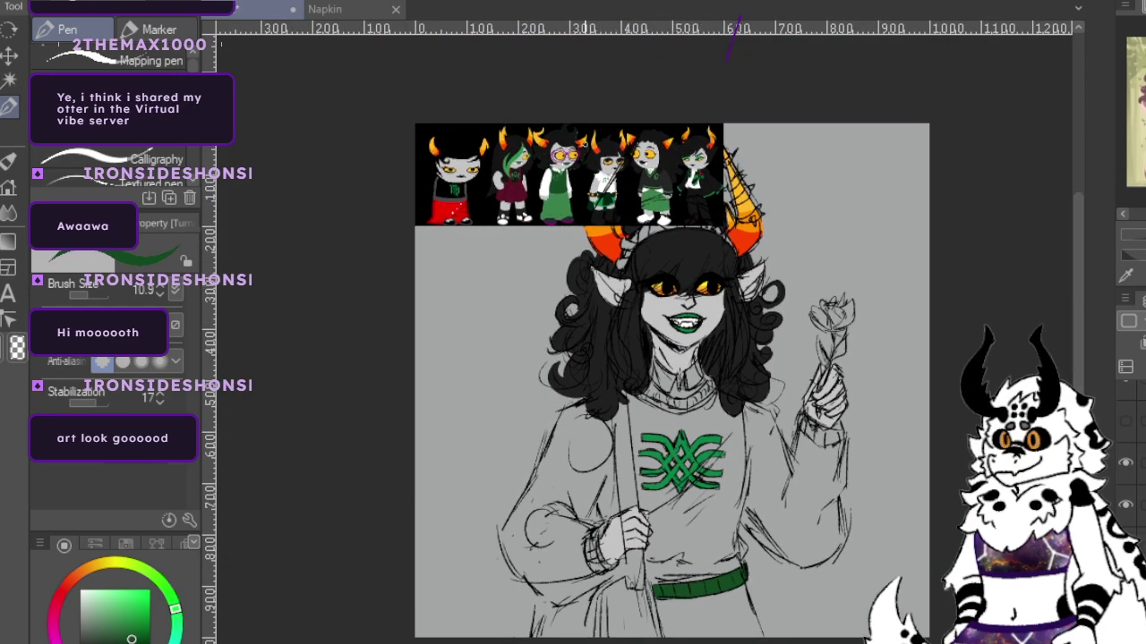
pyautogui.scroll(2, 526, 370)
pyautogui.moveTo(1076, 299); pyautogui.dragTo(1075, 394)
pyautogui.scroll(3, 884, 340)
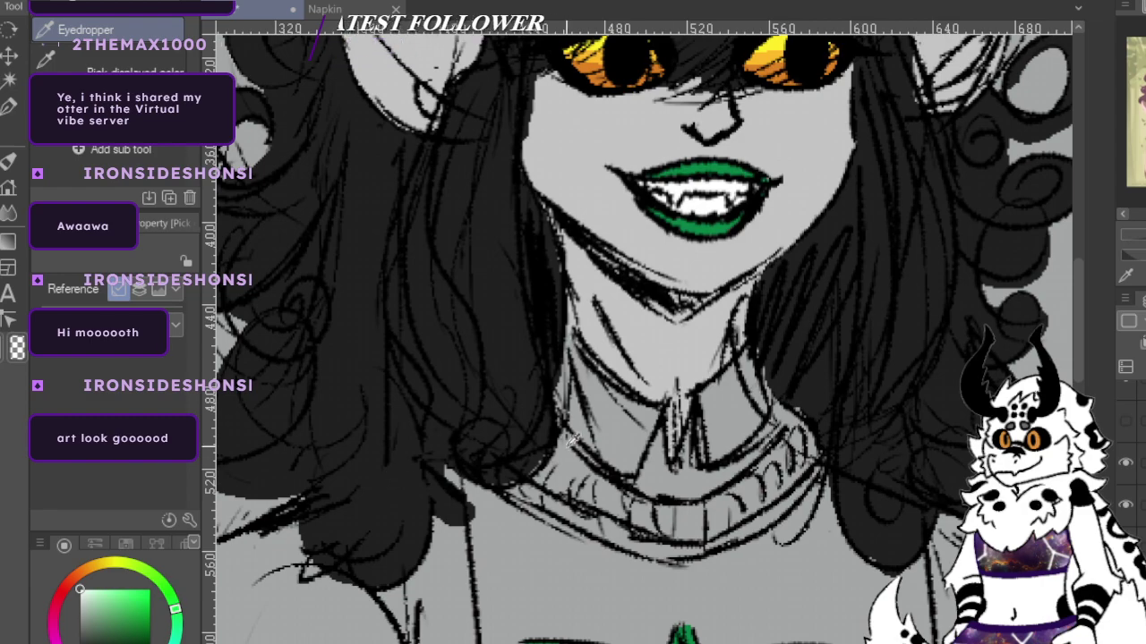
pyautogui.press('p')
pyautogui.moveTo(609, 391); pyautogui.dragTo(604, 437)
pyautogui.moveTo(577, 376); pyautogui.dragTo(573, 430)
pyautogui.moveTo(559, 372); pyautogui.dragTo(567, 407)
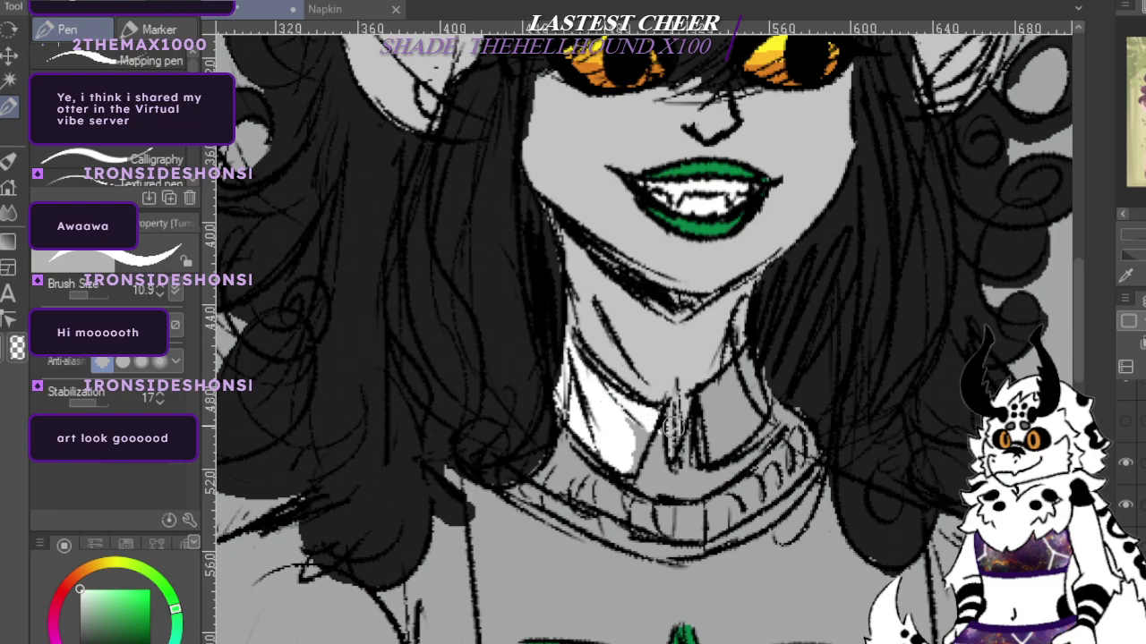
pyautogui.moveTo(671, 426)
pyautogui.mouseDown()
pyautogui.moveTo(730, 394)
pyautogui.moveTo(738, 371)
pyautogui.moveTo(712, 397)
pyautogui.moveTo(700, 440)
pyautogui.moveTo(715, 448)
pyautogui.moveTo(804, 398)
pyautogui.moveTo(716, 474)
pyautogui.mouseUp()
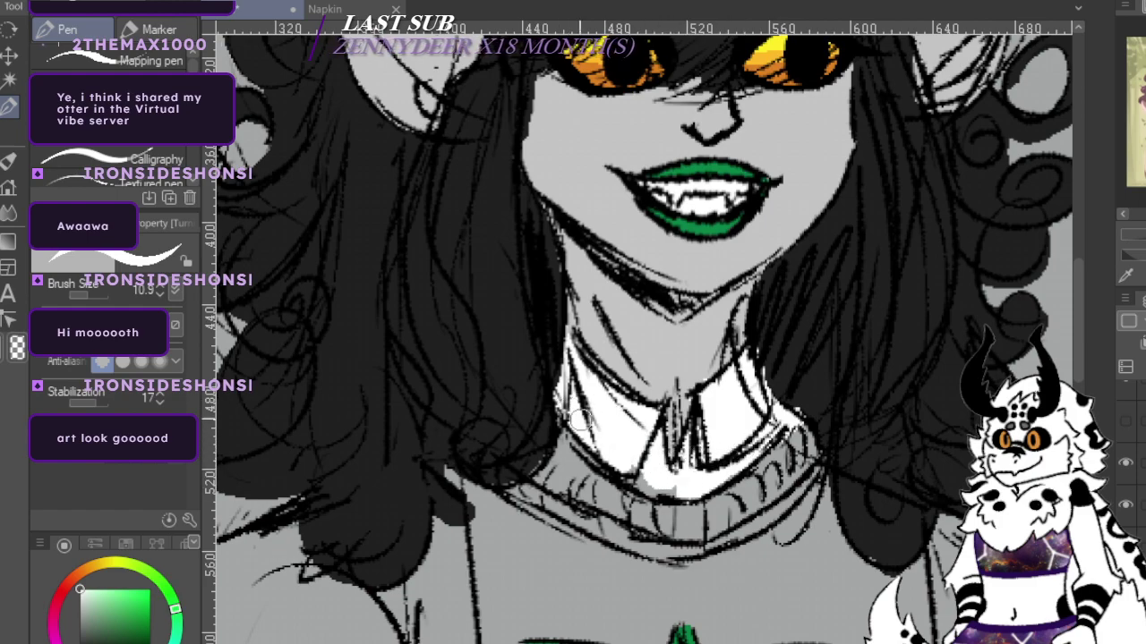
pyautogui.moveTo(659, 485); pyautogui.dragTo(673, 489)
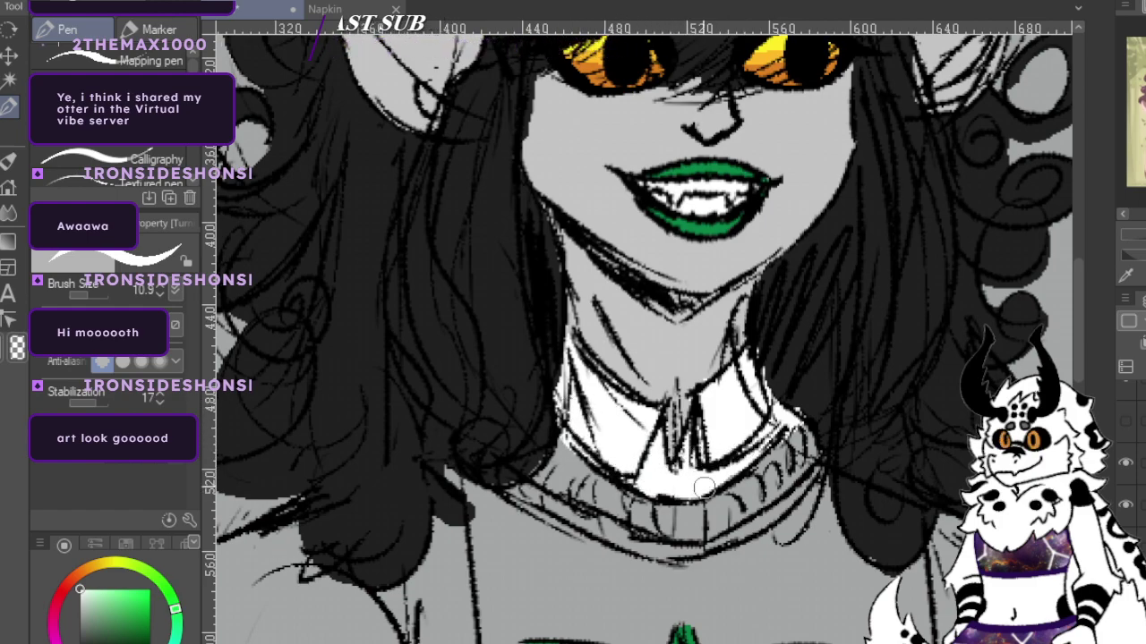
# Hide the layer containing the reference characters.
pyautogui.scroll(-5, 844, 442)
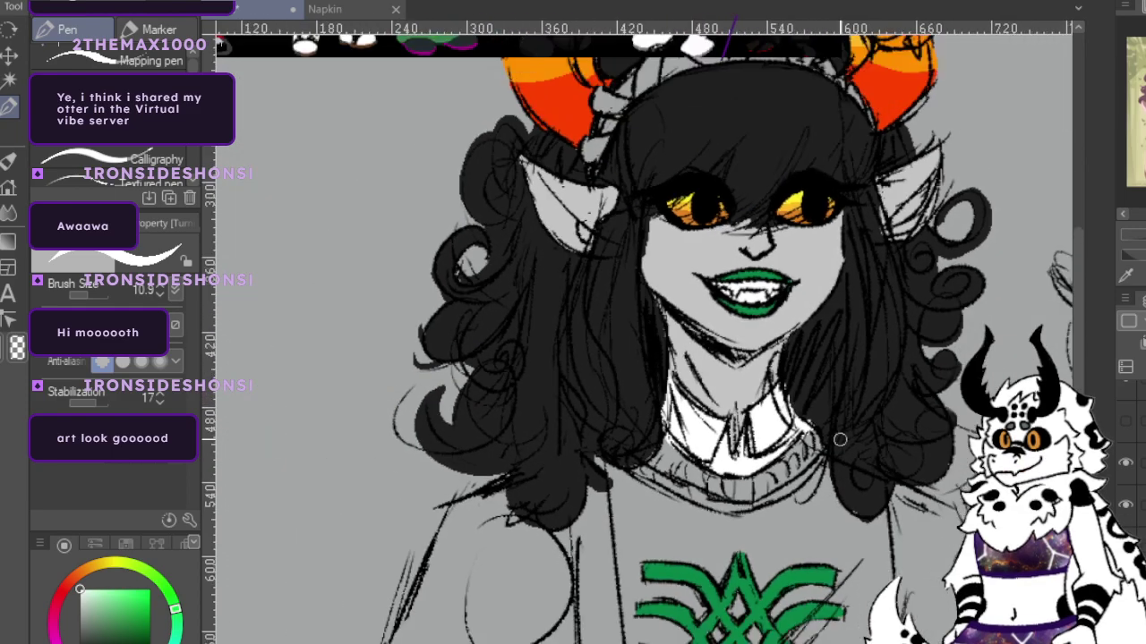
pyautogui.scroll(5, 818, 386)
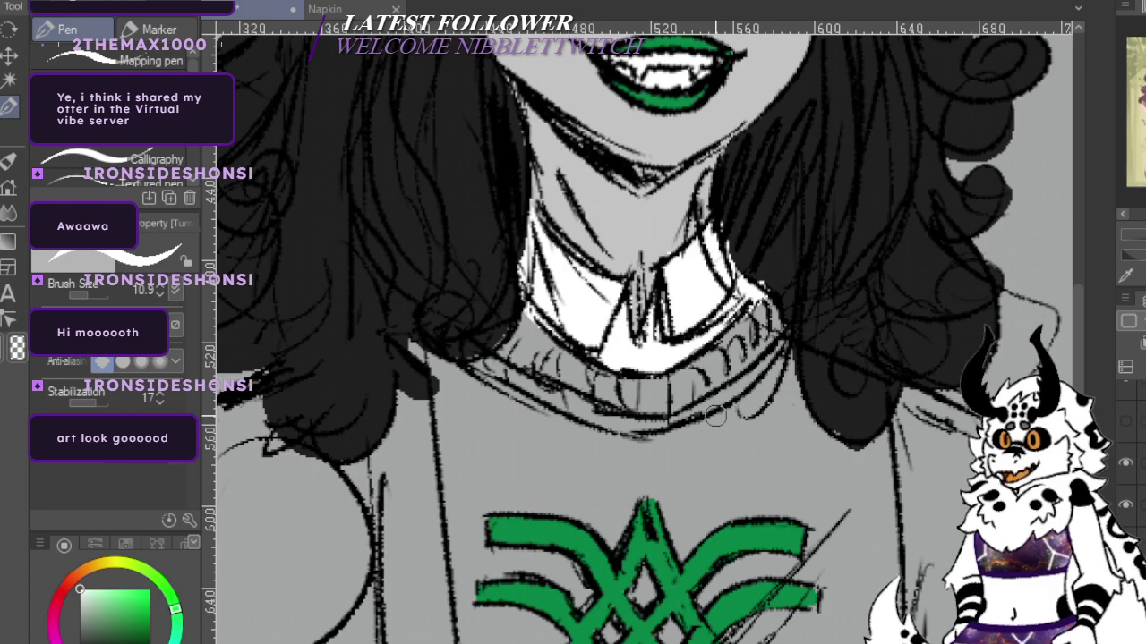
pyautogui.scroll(-5, 714, 416)
pyautogui.scroll(-2, 733, 445)
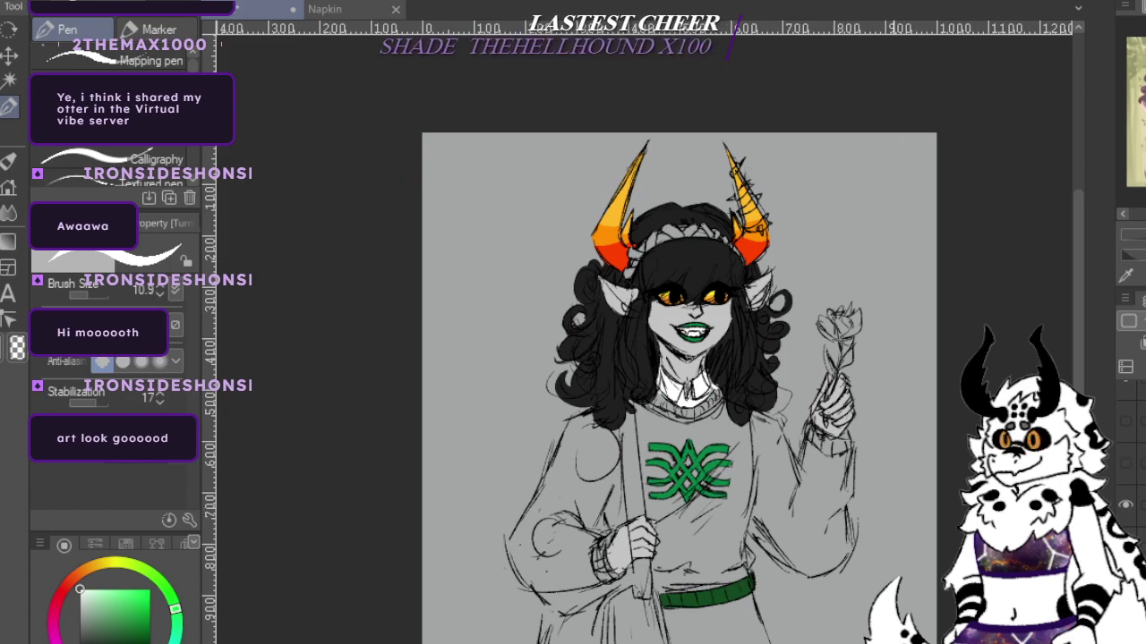
# Show the layer containing the reference characters again.
pyautogui.hscroll(2, 644, 385)
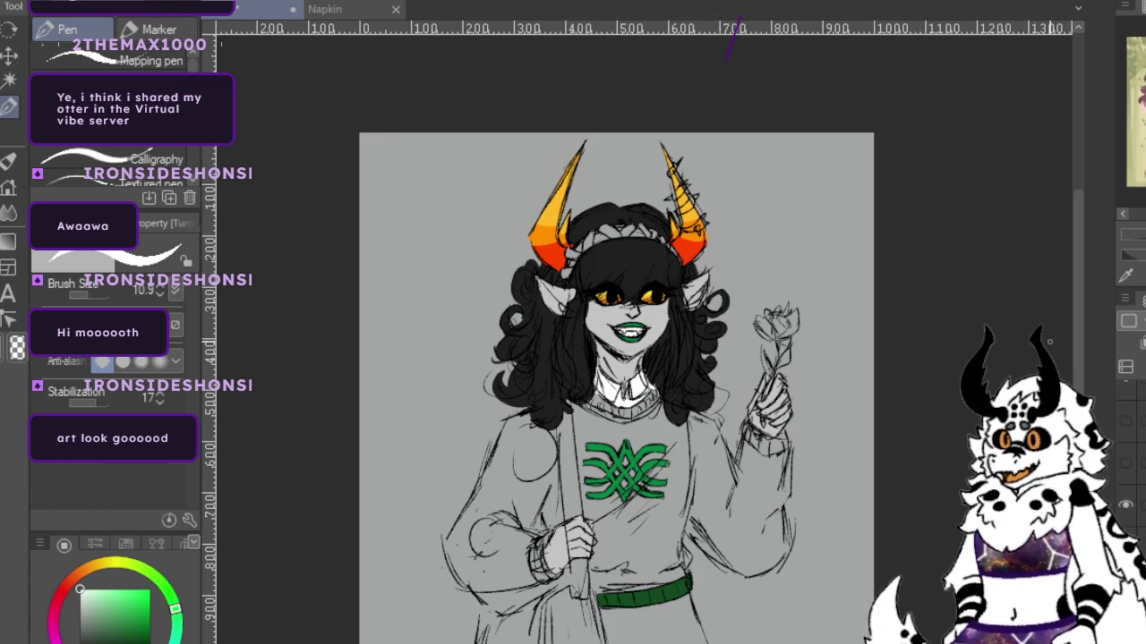
pyautogui.scroll(-2, 1073, 329)
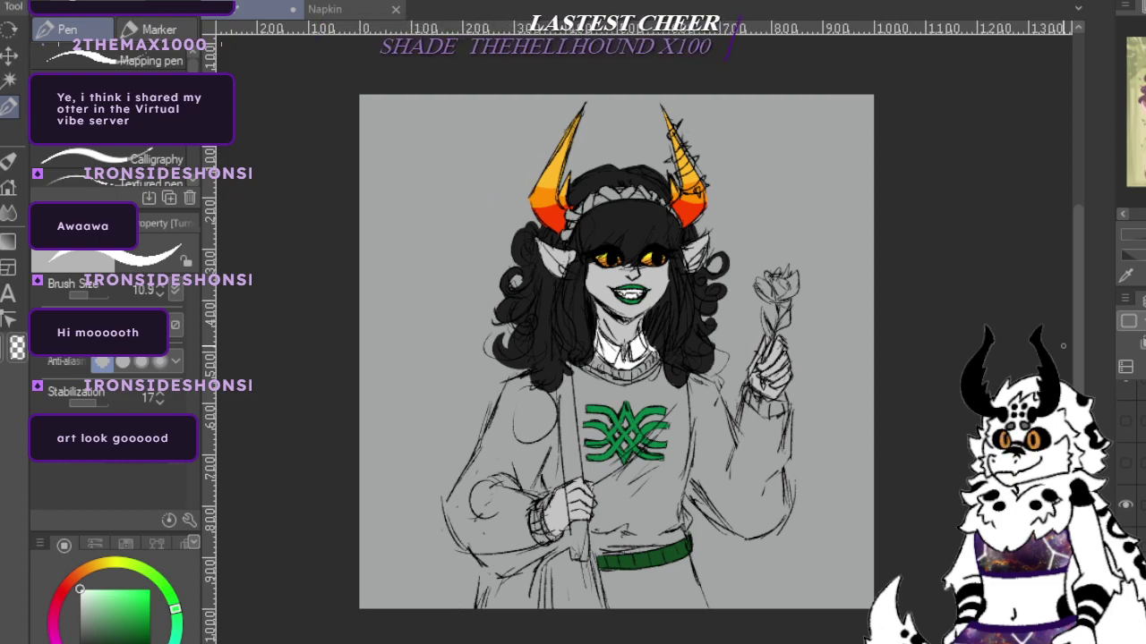
pyautogui.scroll(-2, 887, 386)
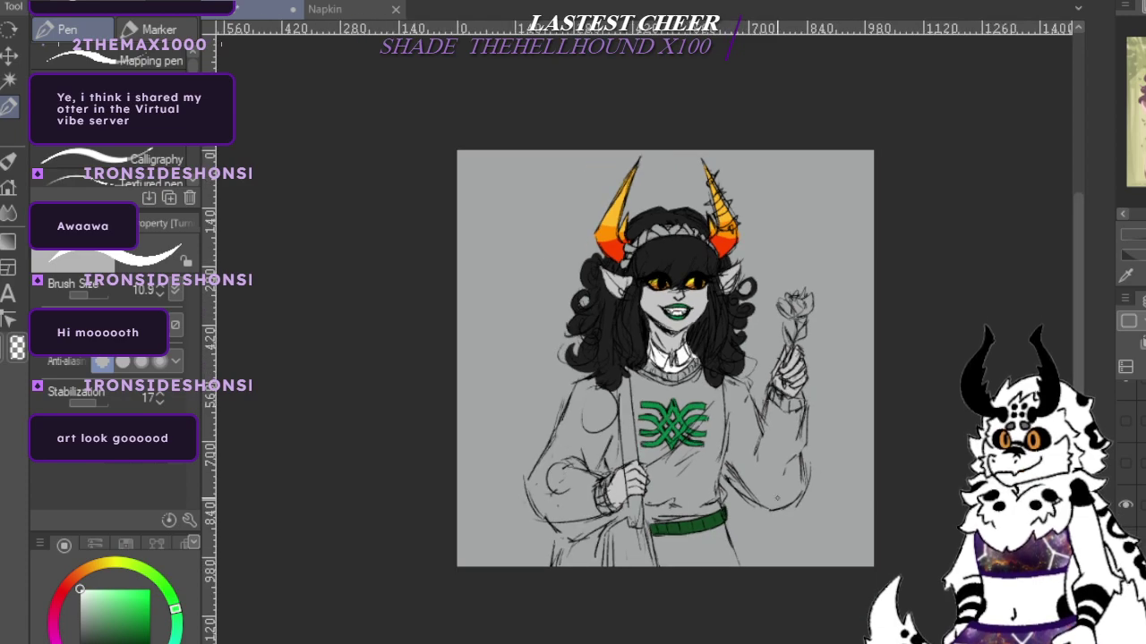
pyautogui.scroll(3, 827, 420)
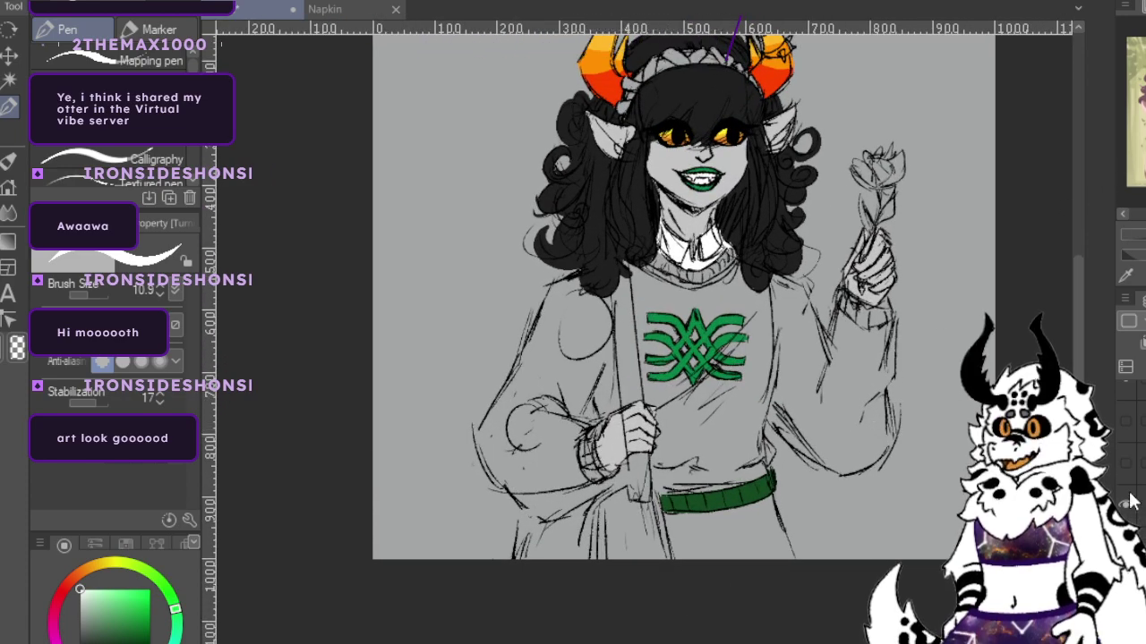
pyautogui.scroll(-1, 955, 309)
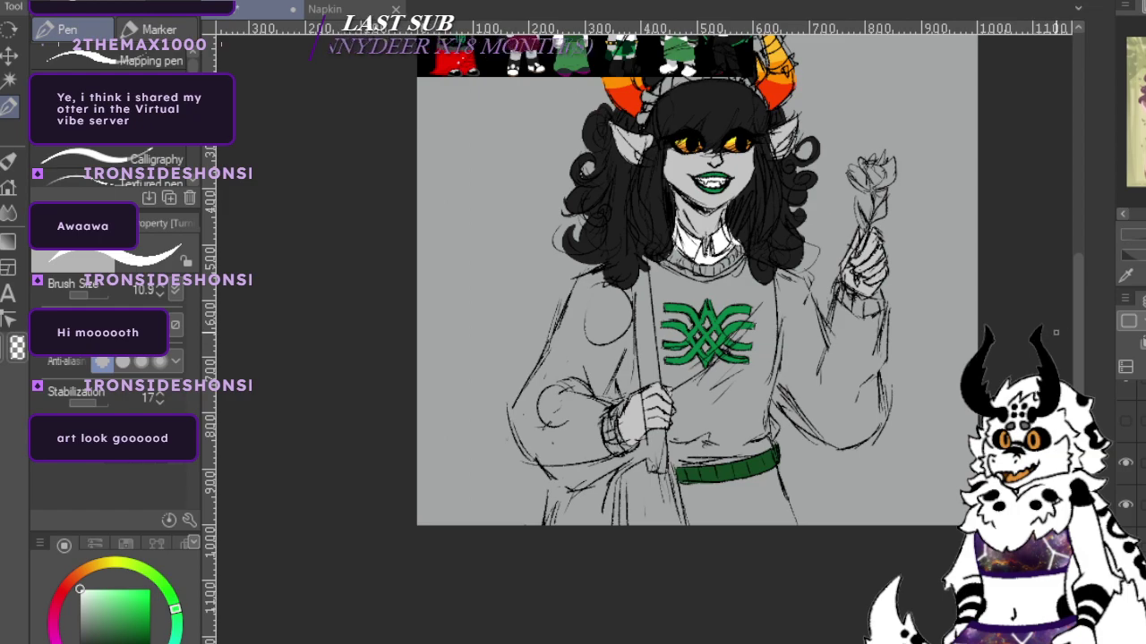
pyautogui.moveTo(1079, 329); pyautogui.dragTo(1080, 285)
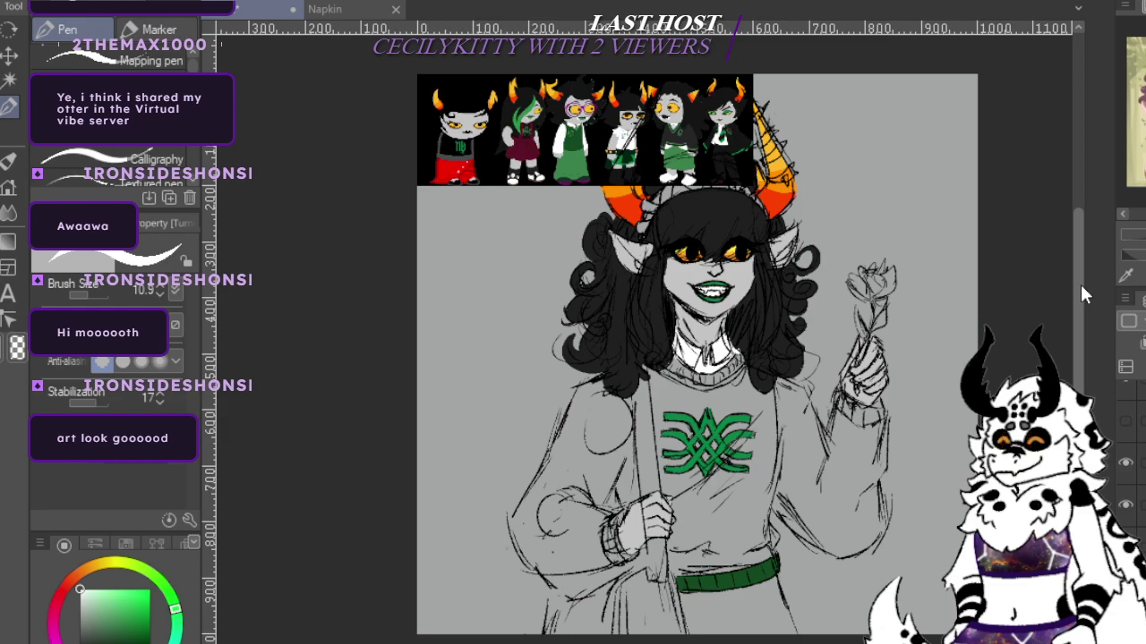
pyautogui.moveTo(1080, 284); pyautogui.dragTo(1079, 293)
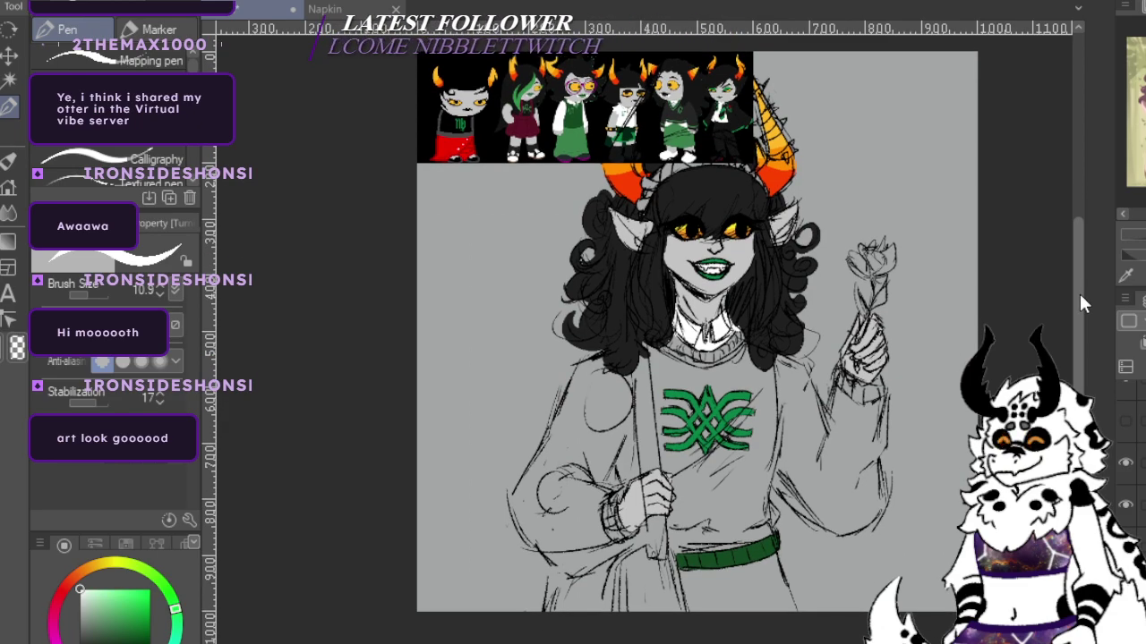
# Try a light orange across the sweater's chest around the emblem, and undo it.
pyautogui.click(84, 571)
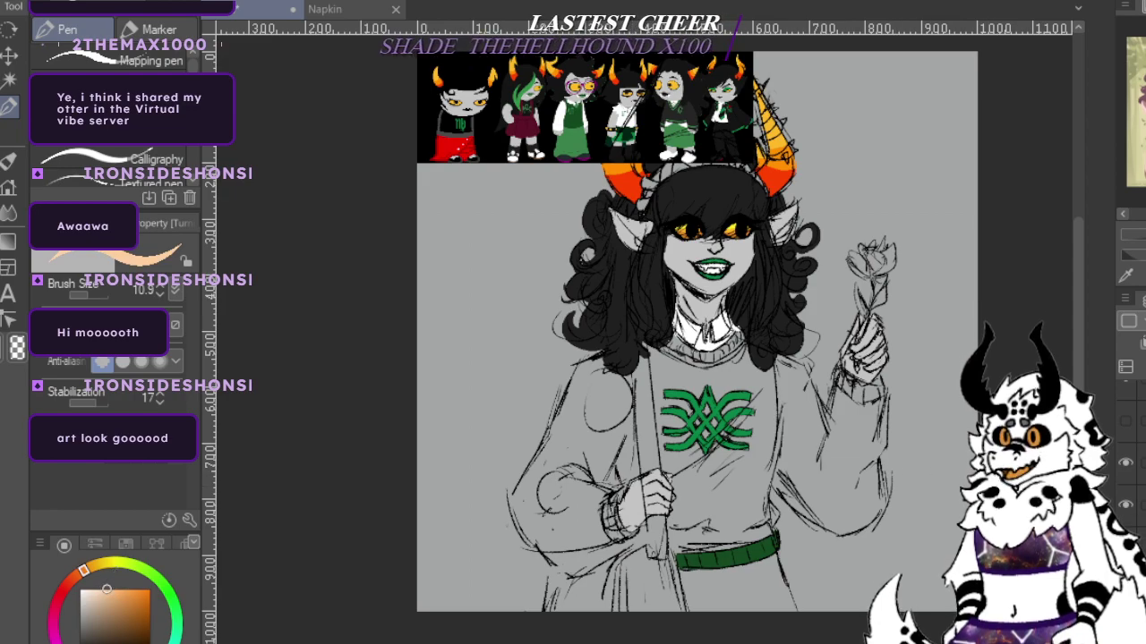
pyautogui.scroll(2, 708, 421)
pyautogui.moveTo(673, 423)
pyautogui.mouseDown()
pyautogui.moveTo(758, 349)
pyautogui.moveTo(724, 351)
pyautogui.moveTo(628, 397)
pyautogui.moveTo(725, 402)
pyautogui.moveTo(783, 388)
pyautogui.moveTo(731, 441)
pyautogui.mouseUp()
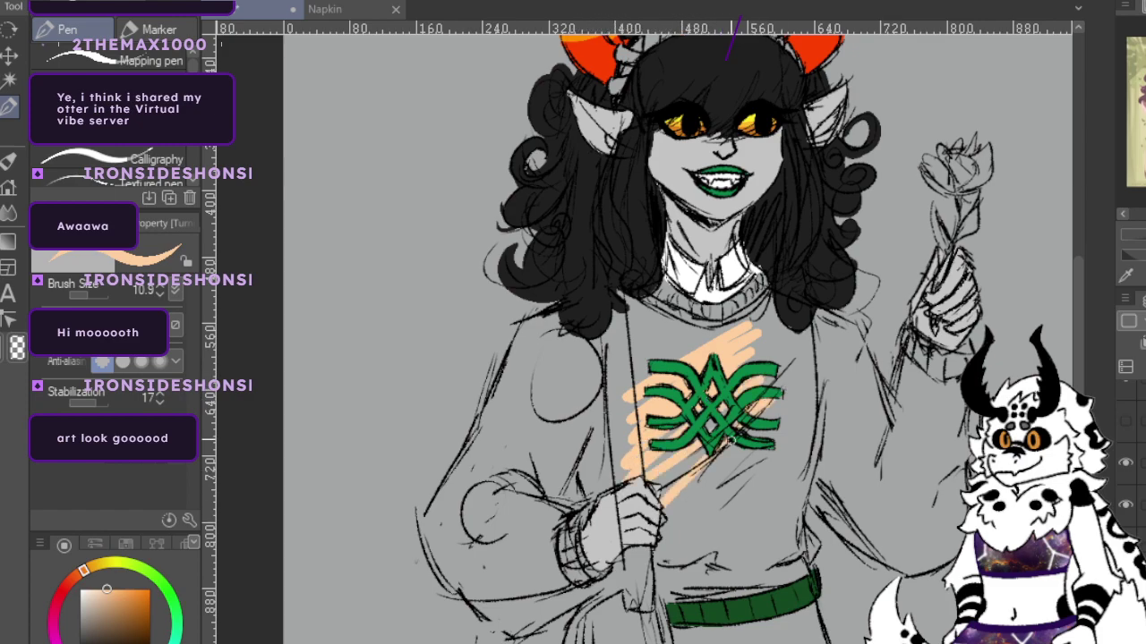
pyautogui.hotkey('ctrl', 'z')
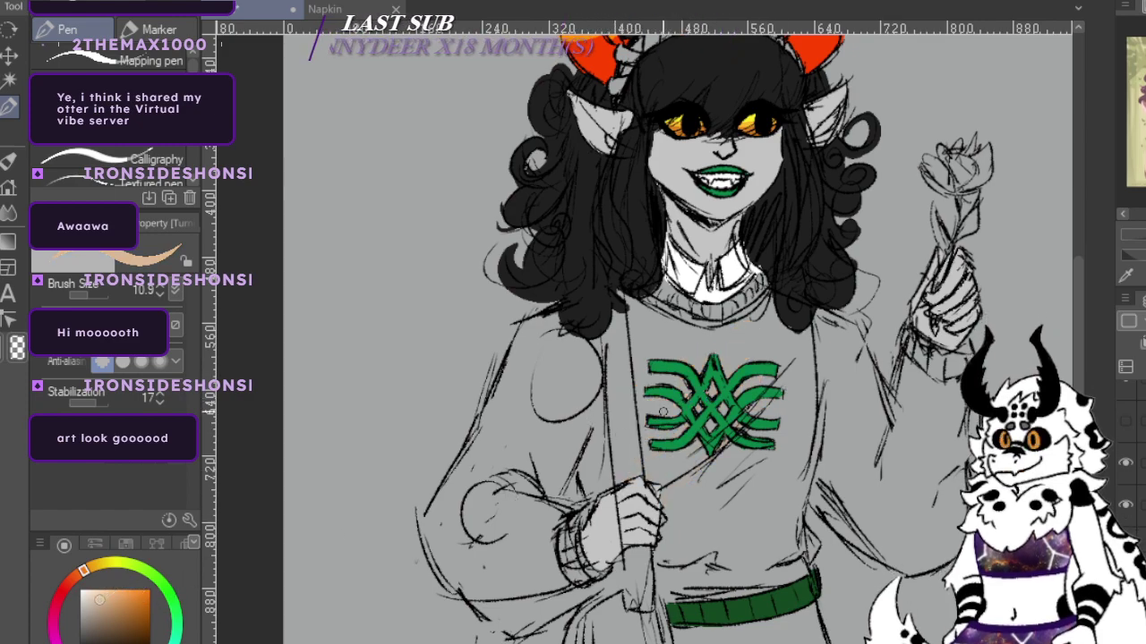
# Try a brown and a brighter orange as the sweater colour with test strokes on the chest, undoing them.
pyautogui.click(122, 618)
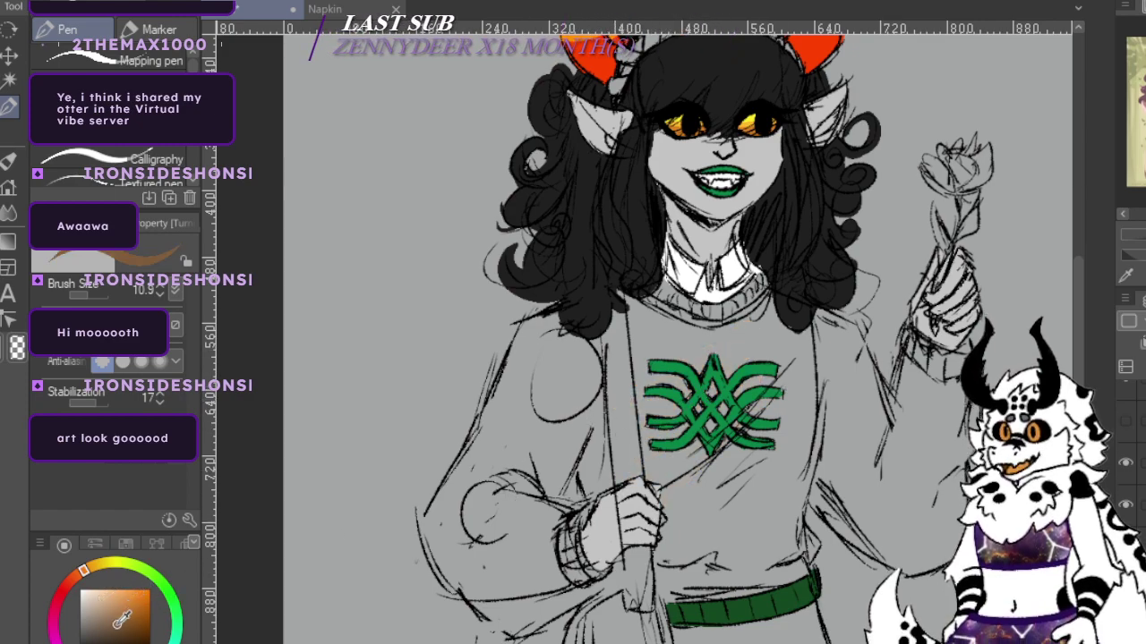
pyautogui.hotkey('ctrl', 'z')
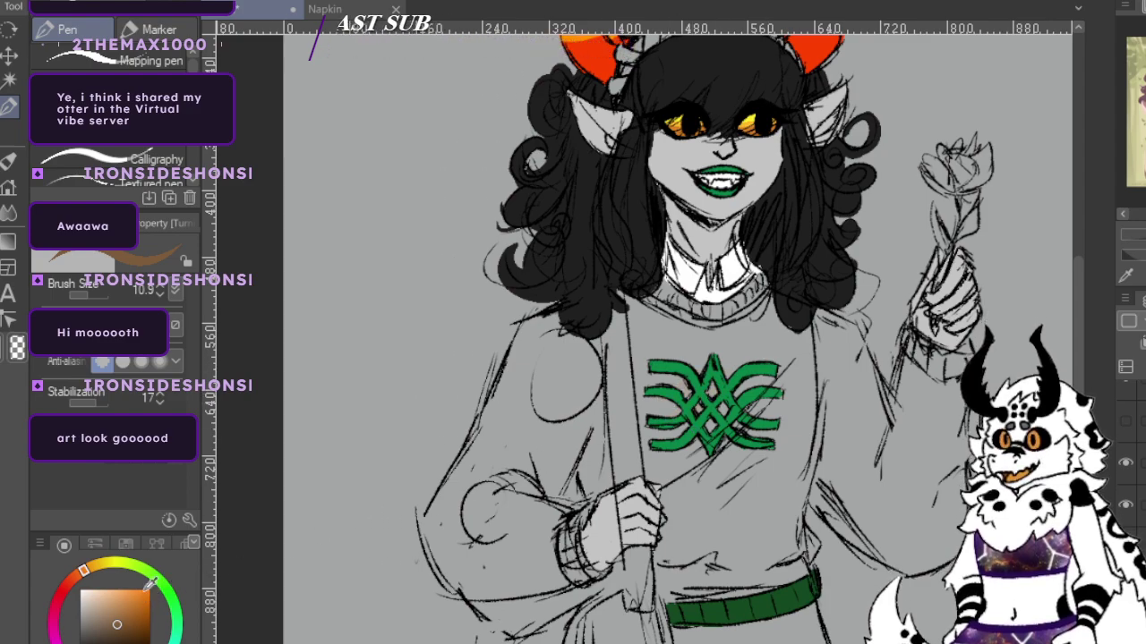
pyautogui.click(135, 594)
pyautogui.moveTo(750, 360); pyautogui.dragTo(620, 379)
pyautogui.scroll(-2, 716, 401)
pyautogui.hotkey('ctrl', 'z')
pyautogui.scroll(-1, 750, 383)
pyautogui.scroll(-1, 895, 460)
pyautogui.scroll(1, 899, 460)
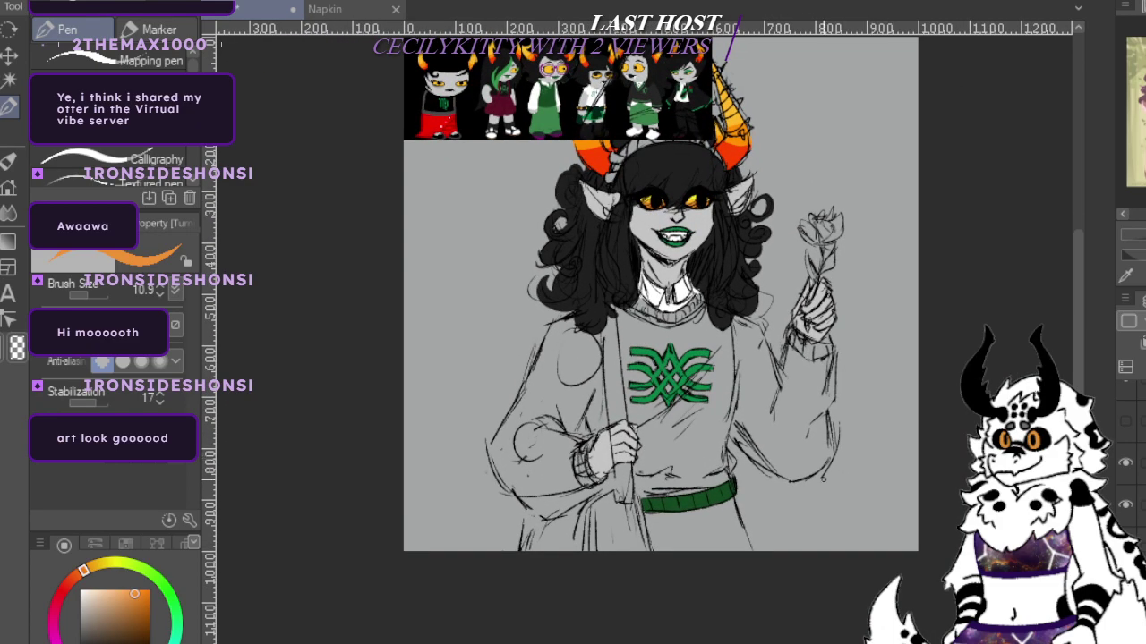
# Try a red-orange stroke on the sleeve, undo it, and test white as an alternative colour.
pyautogui.scroll(1, 822, 479)
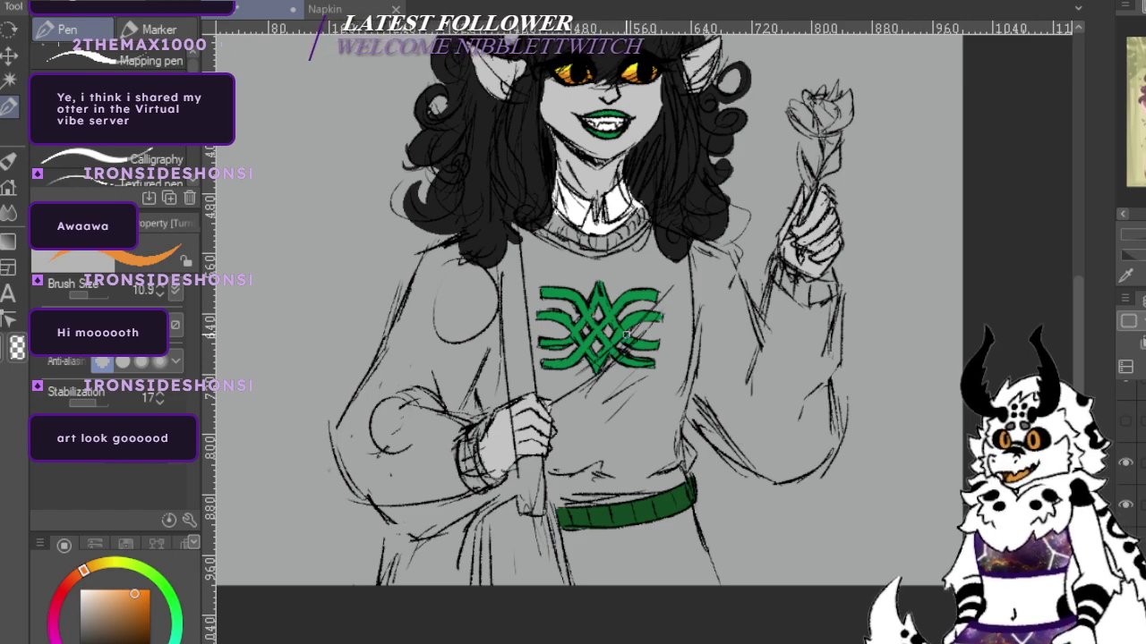
pyautogui.scroll(-2, 652, 244)
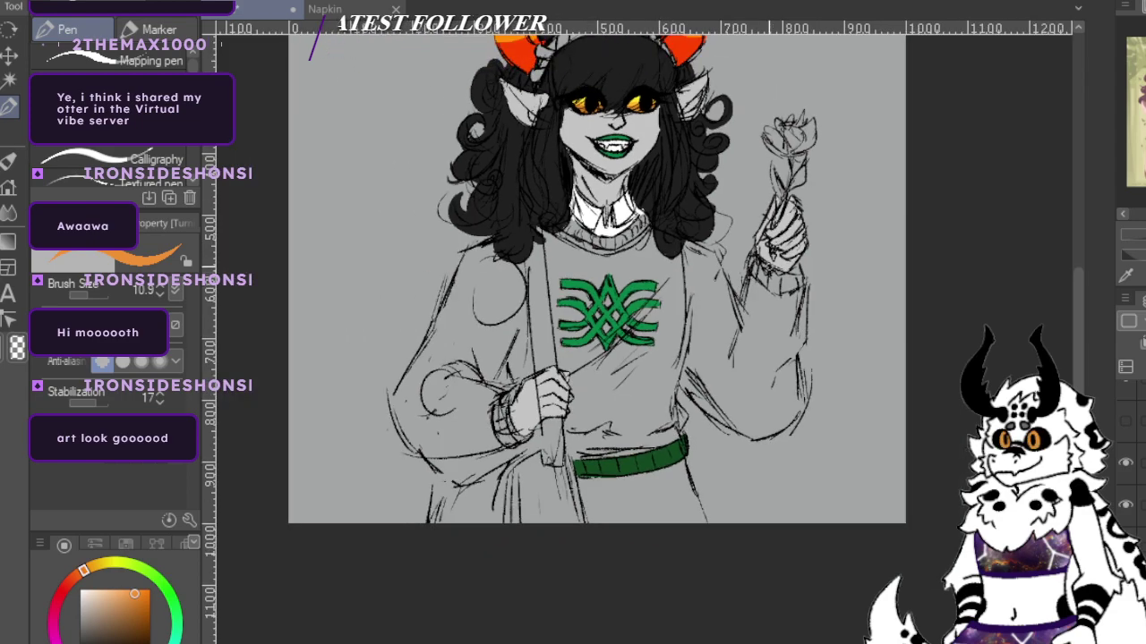
pyautogui.moveTo(1075, 341); pyautogui.dragTo(1062, 285)
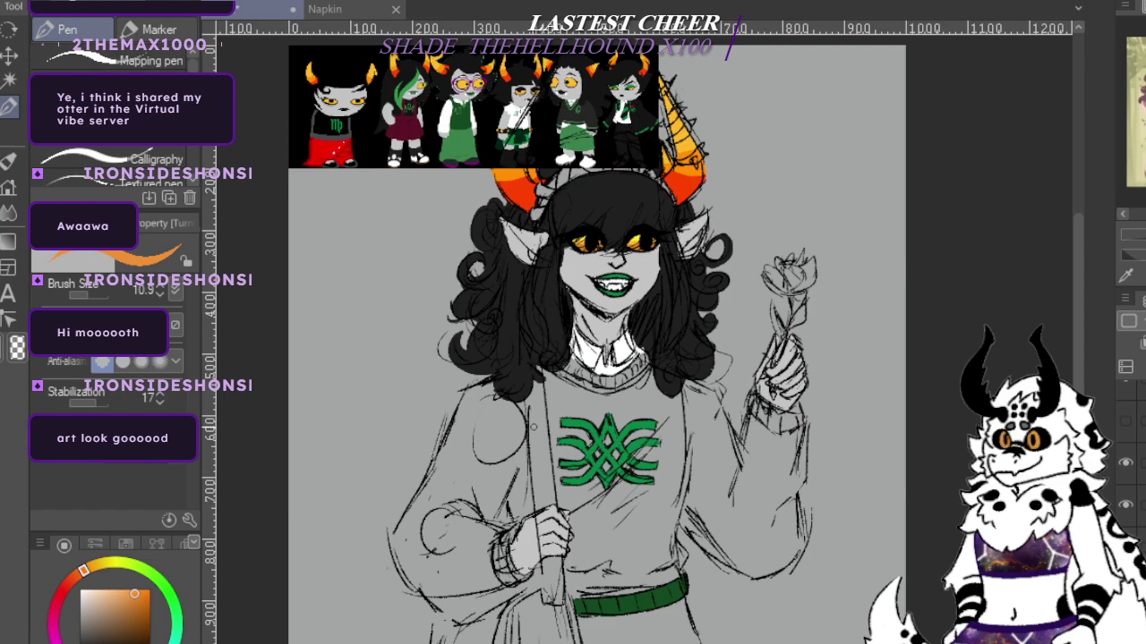
pyautogui.click(73, 579)
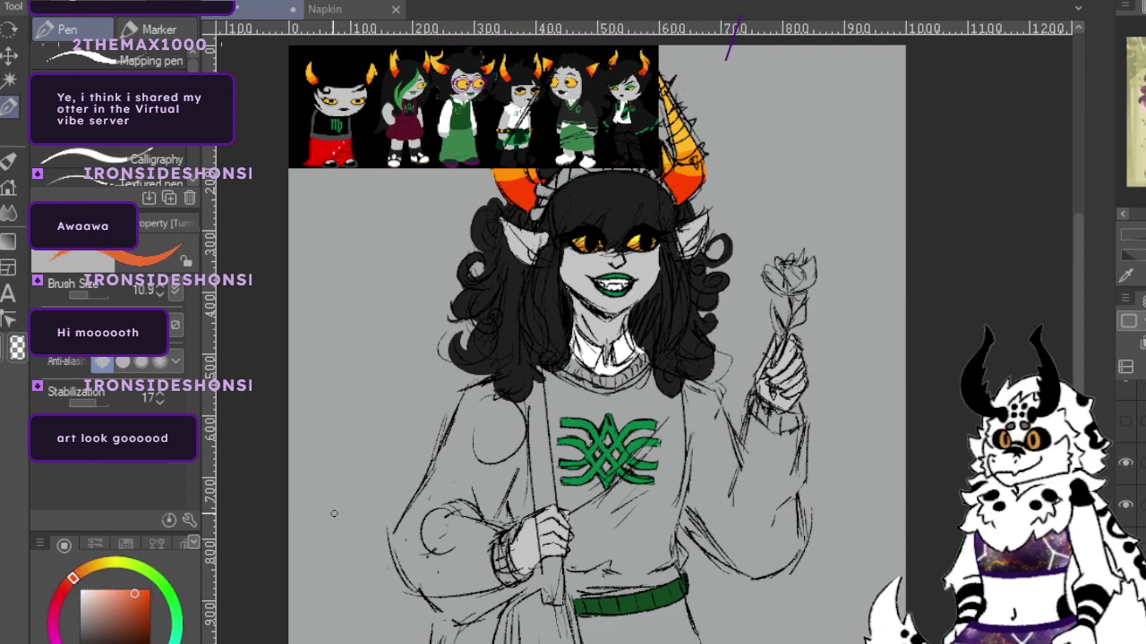
pyautogui.moveTo(487, 453); pyautogui.dragTo(464, 535)
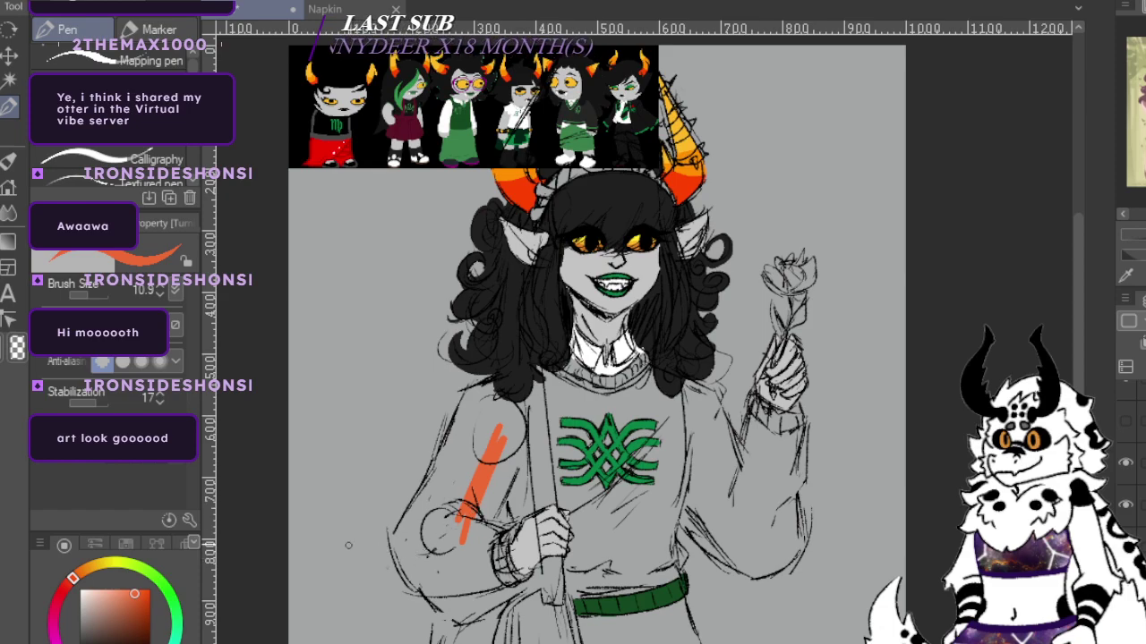
pyautogui.hotkey('ctrl', 'z')
pyautogui.moveTo(111, 602); pyautogui.dragTo(80, 551)
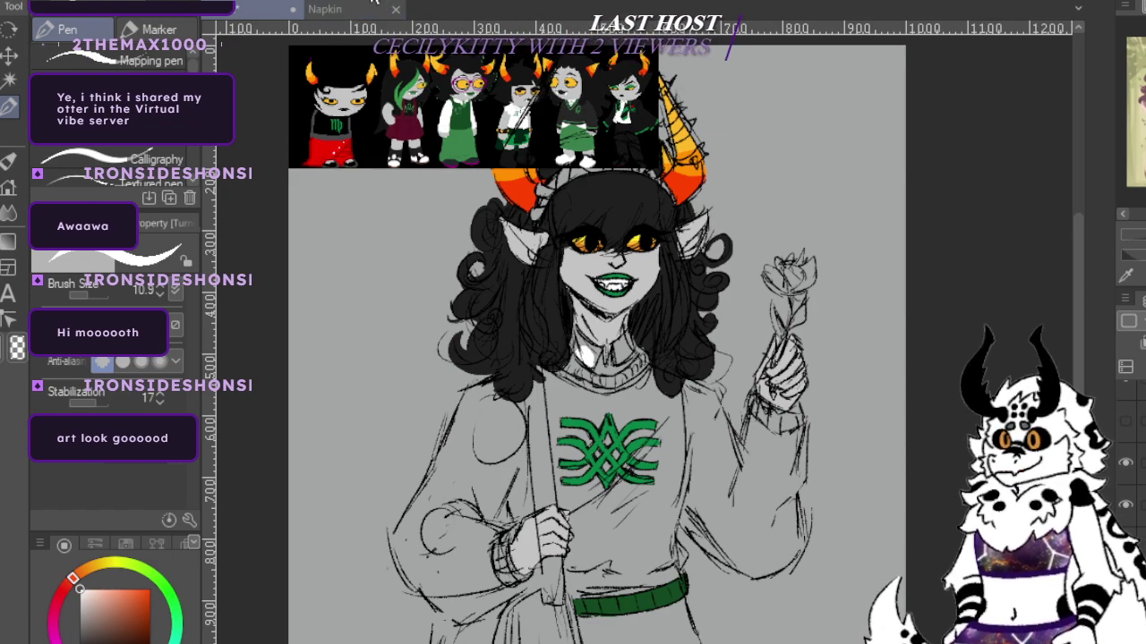
pyautogui.hotkey('ctrl', 'z')
pyautogui.scroll(-1, 630, 438)
pyautogui.scroll(1, 593, 509)
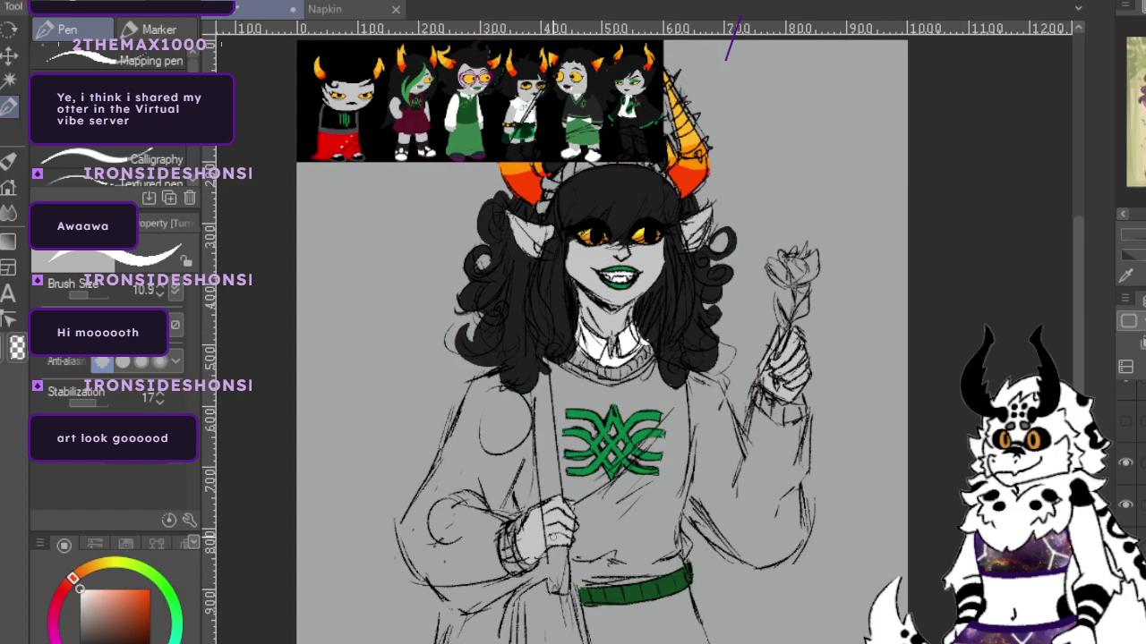
# Choose a dark green and try it with diagonal strokes across the sweater's chest around the emblem.
pyautogui.click(165, 588)
pyautogui.click(138, 603)
pyautogui.click(106, 629)
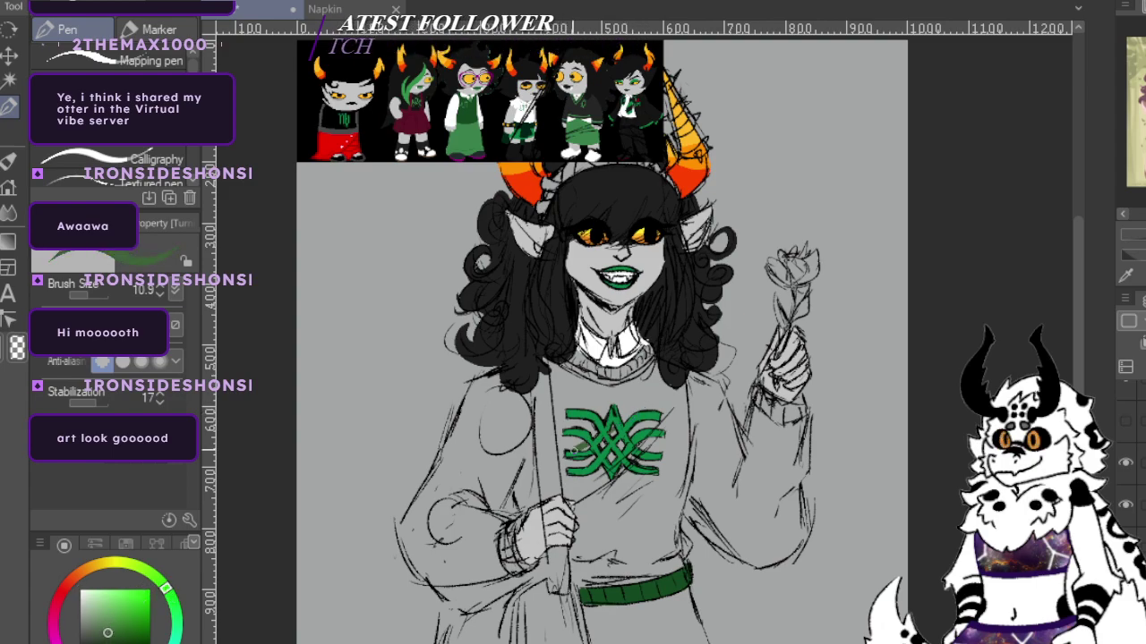
pyautogui.moveTo(550, 463); pyautogui.dragTo(653, 407)
pyautogui.moveTo(582, 479); pyautogui.dragTo(659, 422)
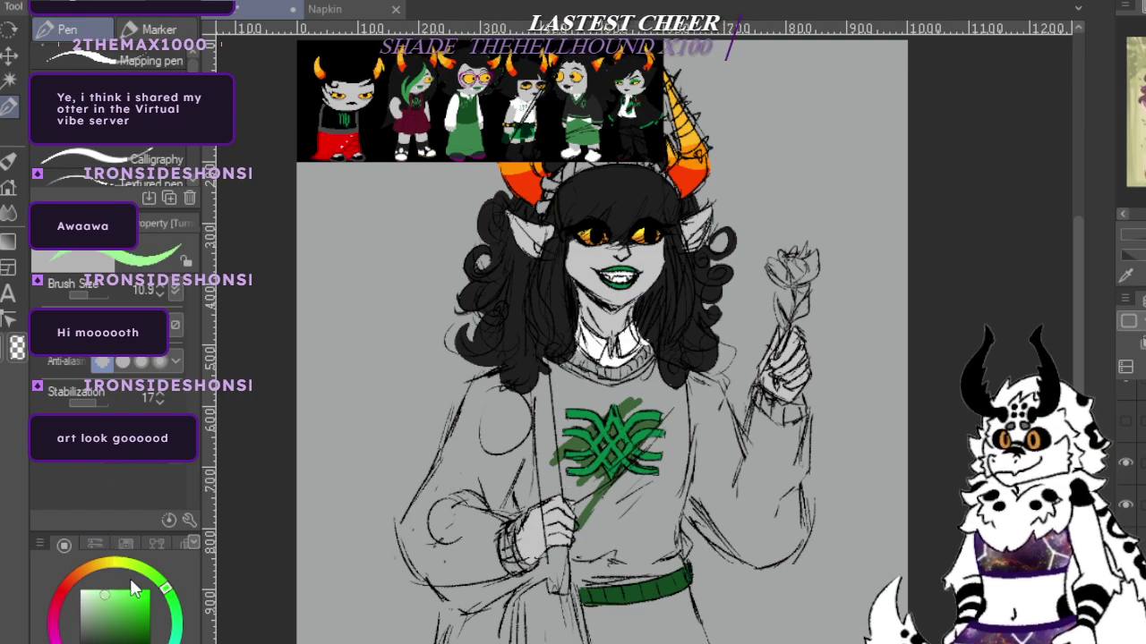
# Try a light green over the dark green strokes around the sweater's emblem.
pyautogui.moveTo(650, 401); pyautogui.dragTo(560, 447)
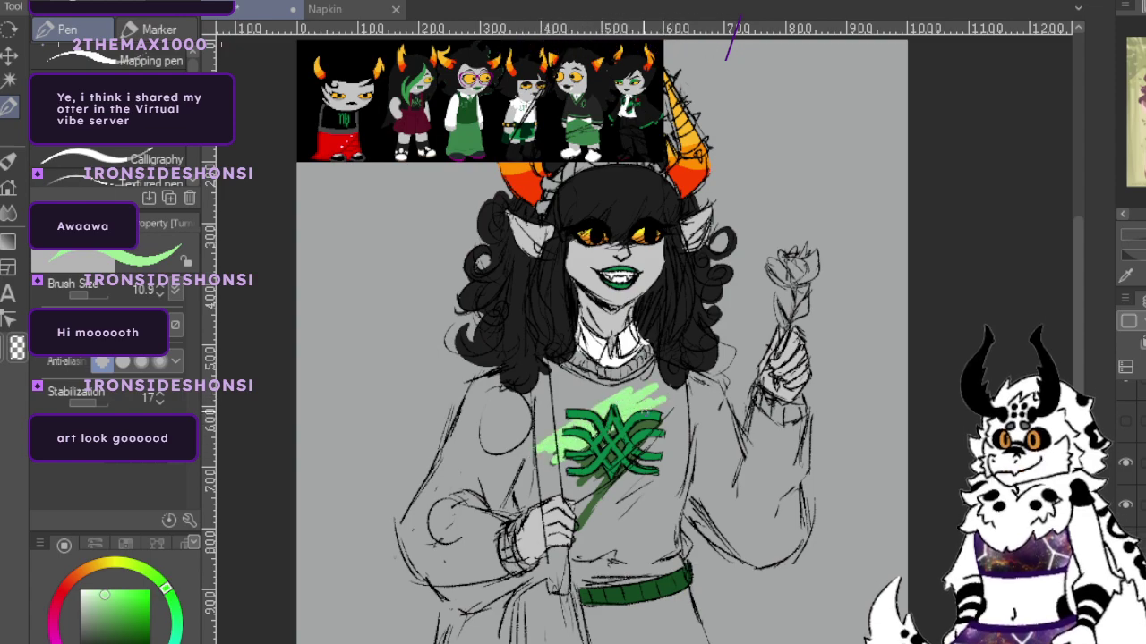
pyautogui.moveTo(665, 397); pyautogui.dragTo(660, 434)
pyautogui.moveTo(649, 474); pyautogui.dragTo(596, 519)
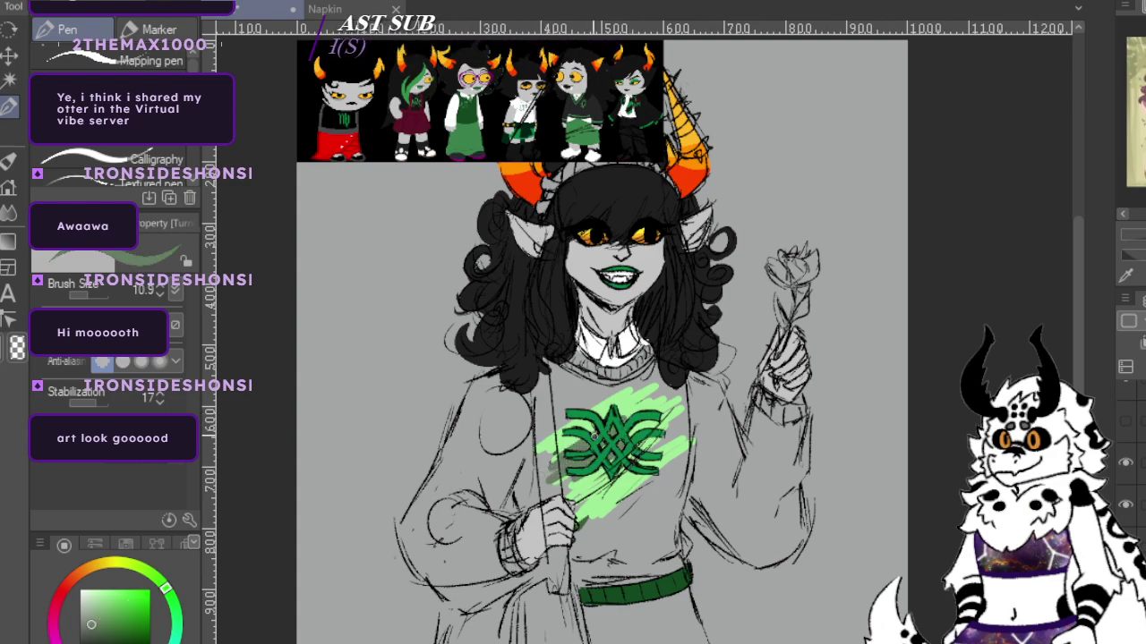
# Switch to a muted grey-green and fill the sweater's neckband and upper chest around the emblem.
pyautogui.moveTo(618, 393); pyautogui.dragTo(530, 448)
pyautogui.moveTo(622, 433)
pyautogui.mouseDown()
pyautogui.moveTo(572, 483)
pyautogui.moveTo(672, 452)
pyautogui.moveTo(595, 509)
pyautogui.mouseUp()
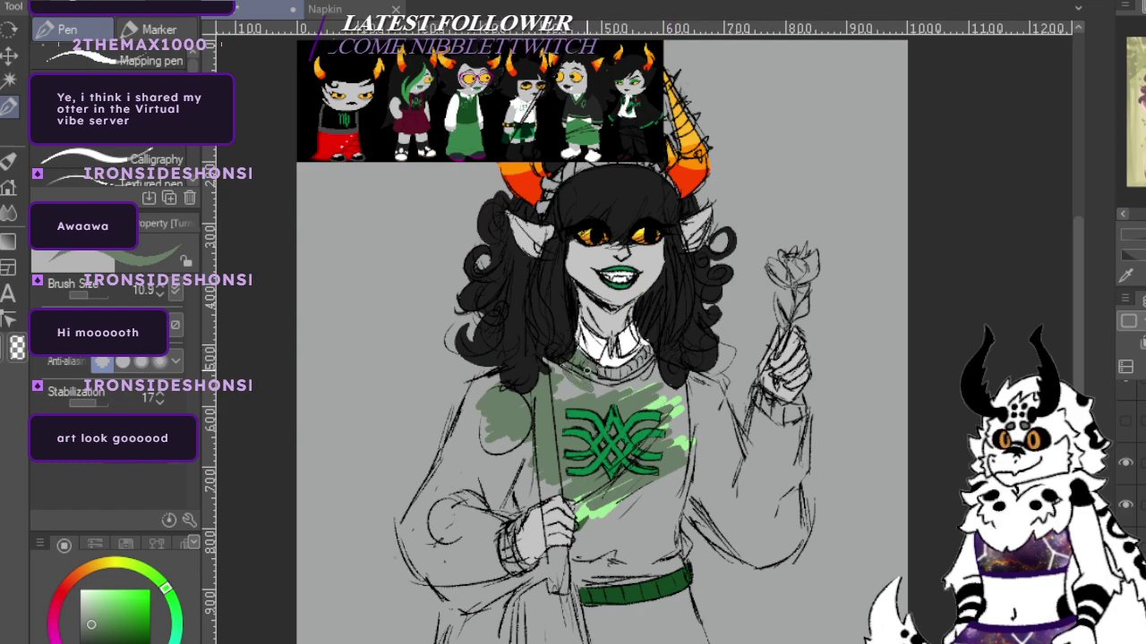
pyautogui.scroll(3, 604, 395)
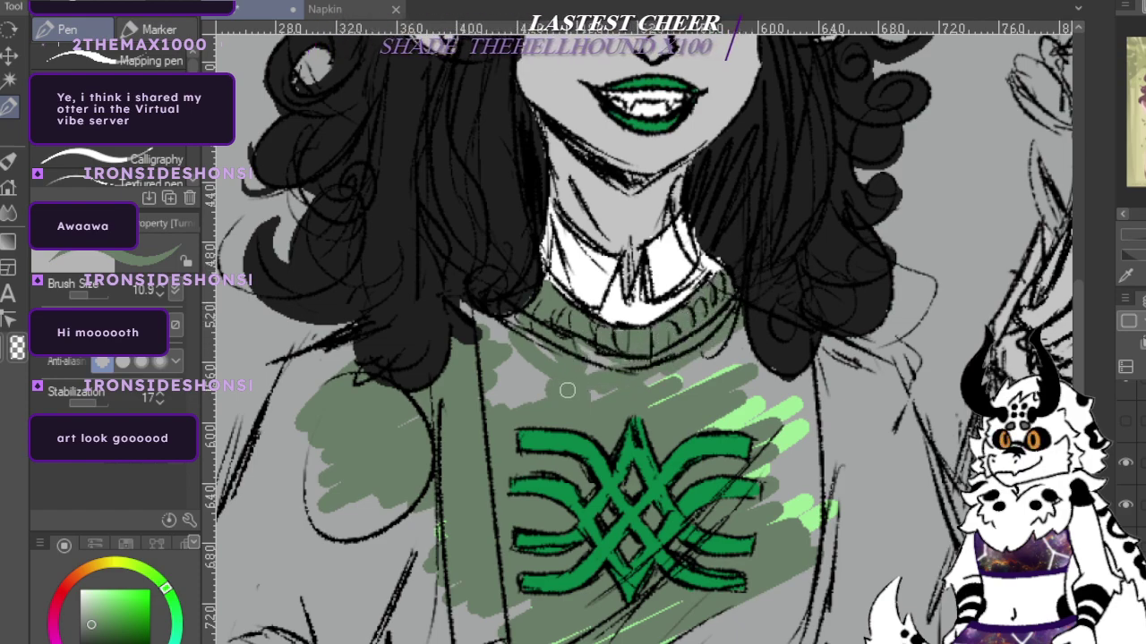
pyautogui.moveTo(592, 404)
pyautogui.mouseDown()
pyautogui.moveTo(528, 321)
pyautogui.moveTo(497, 404)
pyautogui.mouseUp()
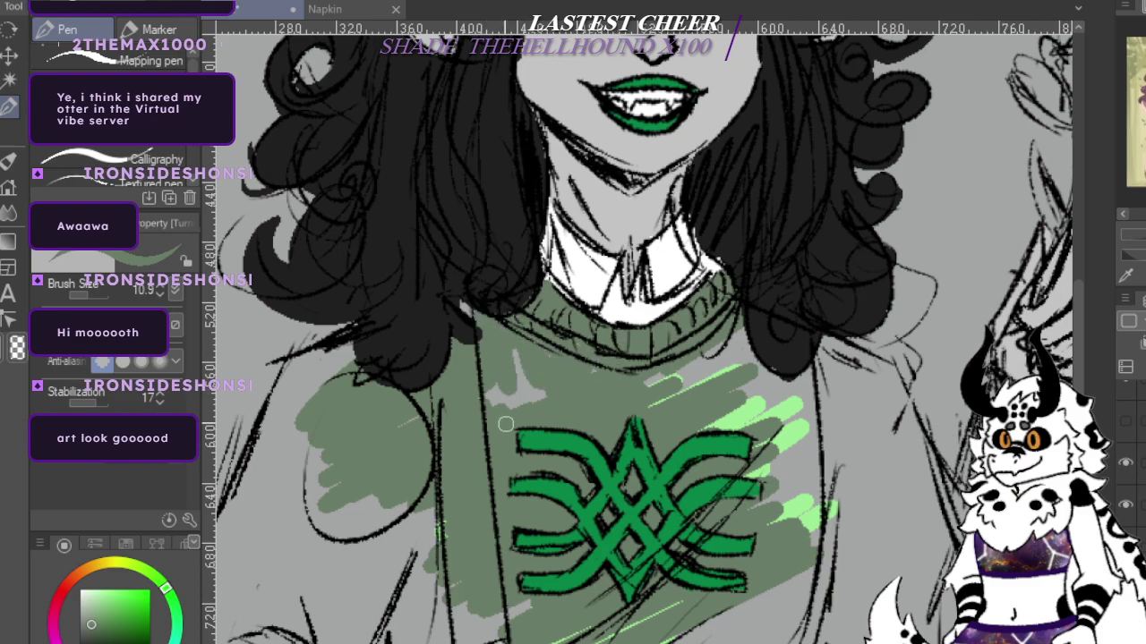
pyautogui.moveTo(770, 461)
pyautogui.mouseDown()
pyautogui.moveTo(733, 436)
pyautogui.moveTo(645, 452)
pyautogui.moveTo(746, 343)
pyautogui.moveTo(638, 374)
pyautogui.mouseUp()
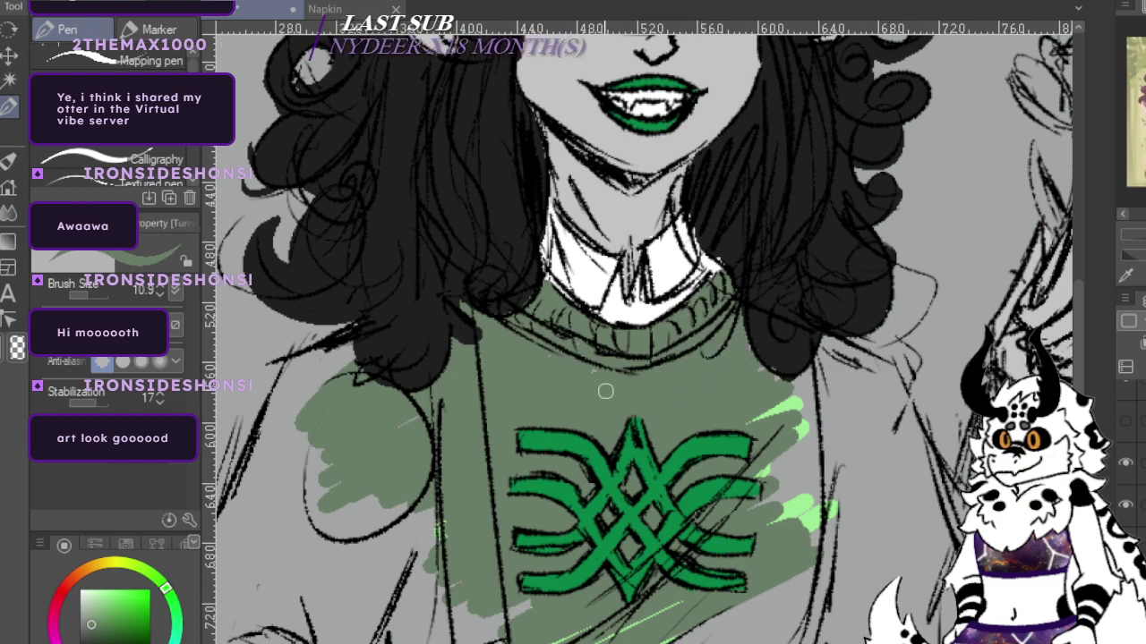
pyautogui.moveTo(735, 370)
pyautogui.mouseDown()
pyautogui.moveTo(752, 402)
pyautogui.moveTo(786, 358)
pyautogui.mouseUp()
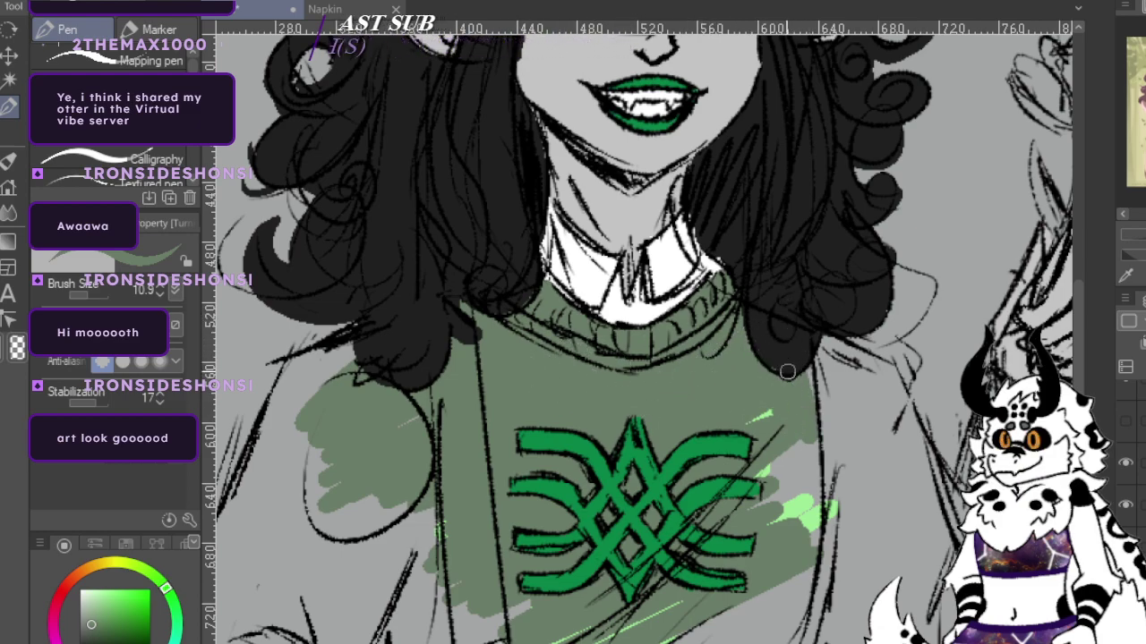
# Extend the grey-green fill over the shoulder and upper sleeve of the arm holding the flower.
pyautogui.moveTo(870, 390)
pyautogui.mouseDown()
pyautogui.moveTo(841, 358)
pyautogui.moveTo(895, 381)
pyautogui.moveTo(908, 439)
pyautogui.mouseUp()
pyautogui.moveTo(891, 375)
pyautogui.mouseDown()
pyautogui.moveTo(865, 447)
pyautogui.moveTo(874, 552)
pyautogui.moveTo(819, 410)
pyautogui.moveTo(743, 519)
pyautogui.mouseUp()
pyautogui.moveTo(856, 461)
pyautogui.mouseDown()
pyautogui.moveTo(823, 577)
pyautogui.moveTo(803, 453)
pyautogui.moveTo(805, 519)
pyautogui.mouseUp()
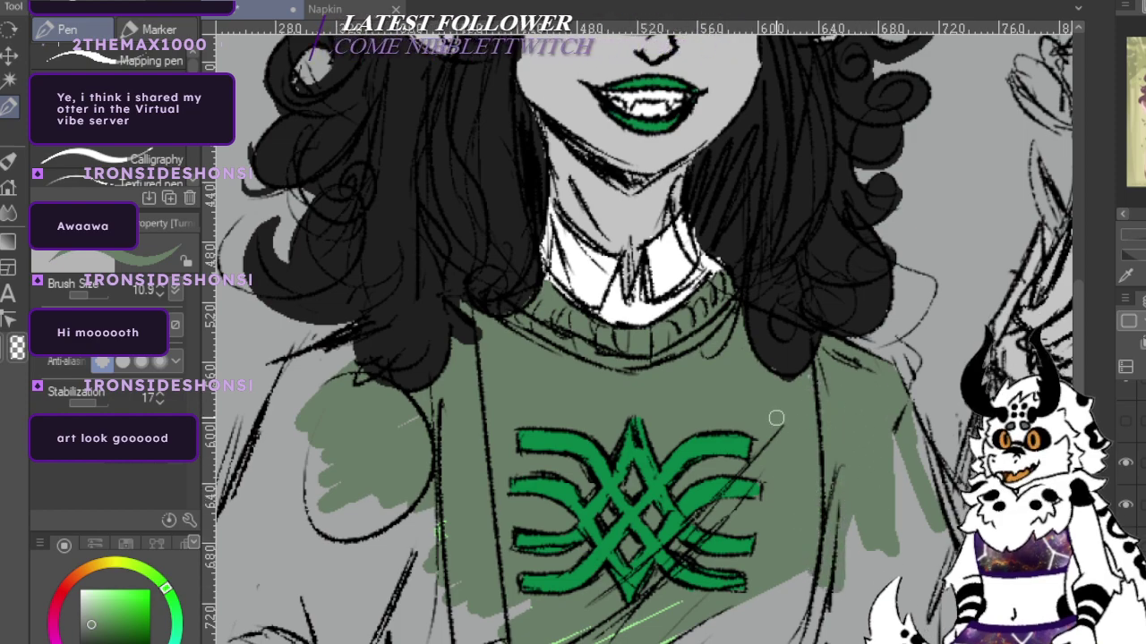
# Fill the upper sleeve and elbow of the arm gripping the strap with the grey-green.
pyautogui.scroll(-2, 813, 416)
pyautogui.scroll(-2, 885, 428)
pyautogui.moveTo(796, 642); pyautogui.dragTo(830, 642)
pyautogui.scroll(-3, 1081, 344)
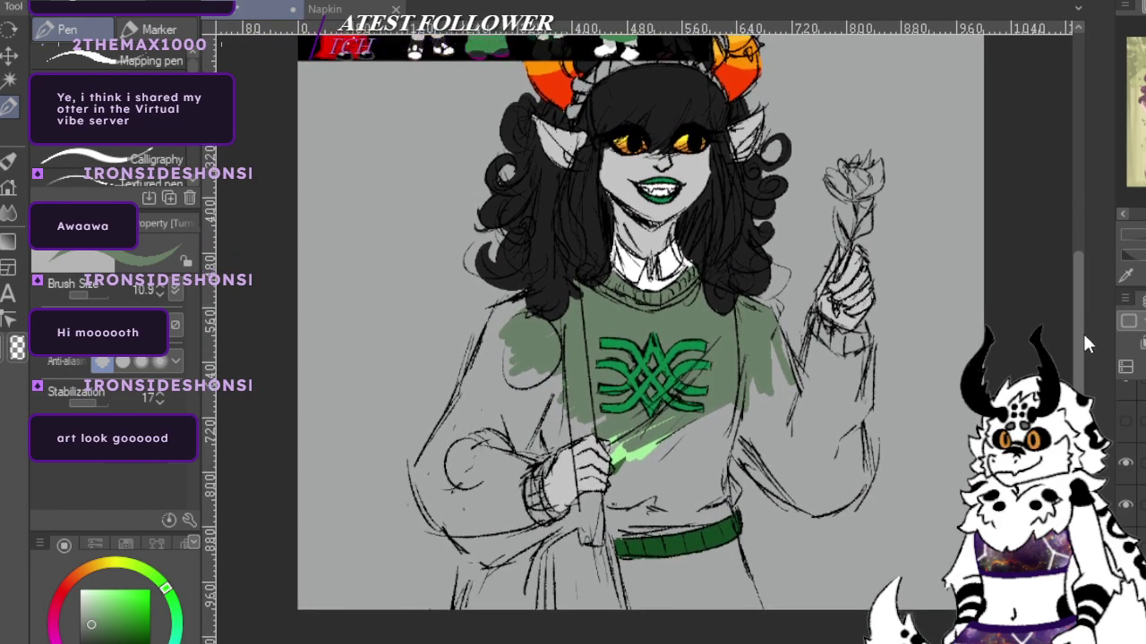
pyautogui.scroll(1, 1081, 345)
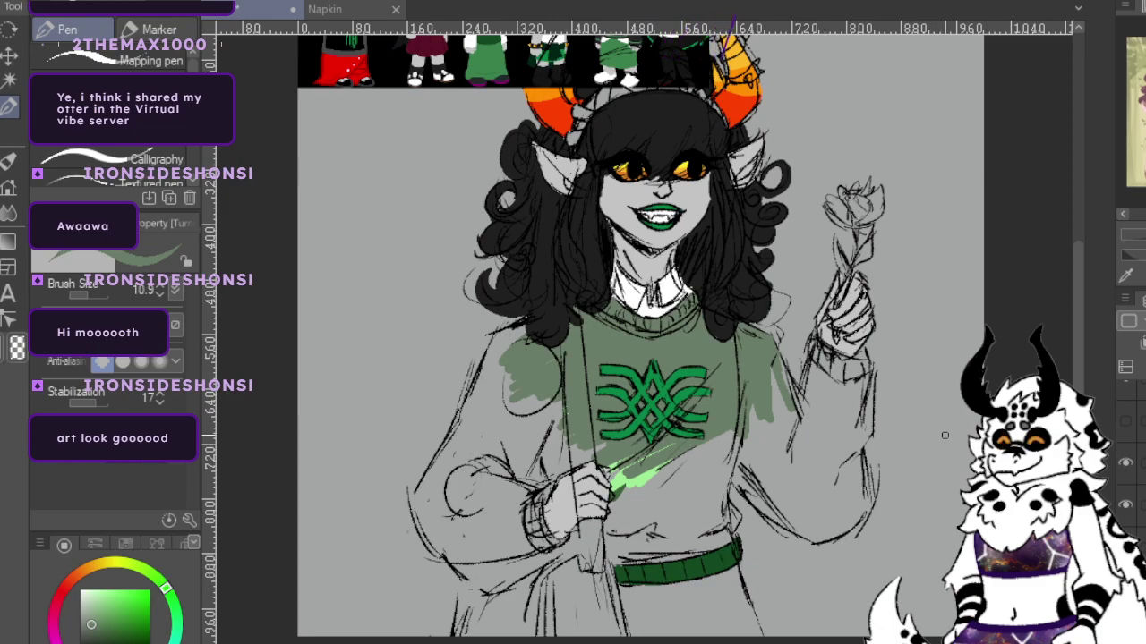
pyautogui.moveTo(552, 412)
pyautogui.mouseDown()
pyautogui.moveTo(498, 514)
pyautogui.moveTo(551, 380)
pyautogui.moveTo(479, 511)
pyautogui.moveTo(515, 394)
pyautogui.mouseUp()
pyautogui.moveTo(459, 505); pyautogui.dragTo(499, 370)
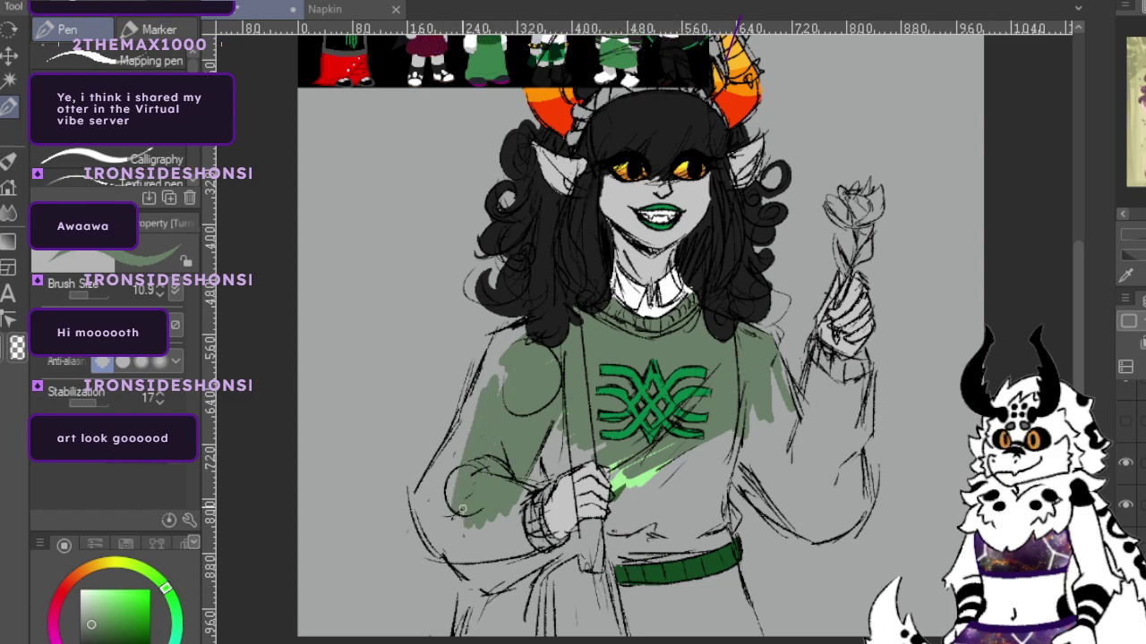
pyautogui.moveTo(480, 421); pyautogui.dragTo(430, 502)
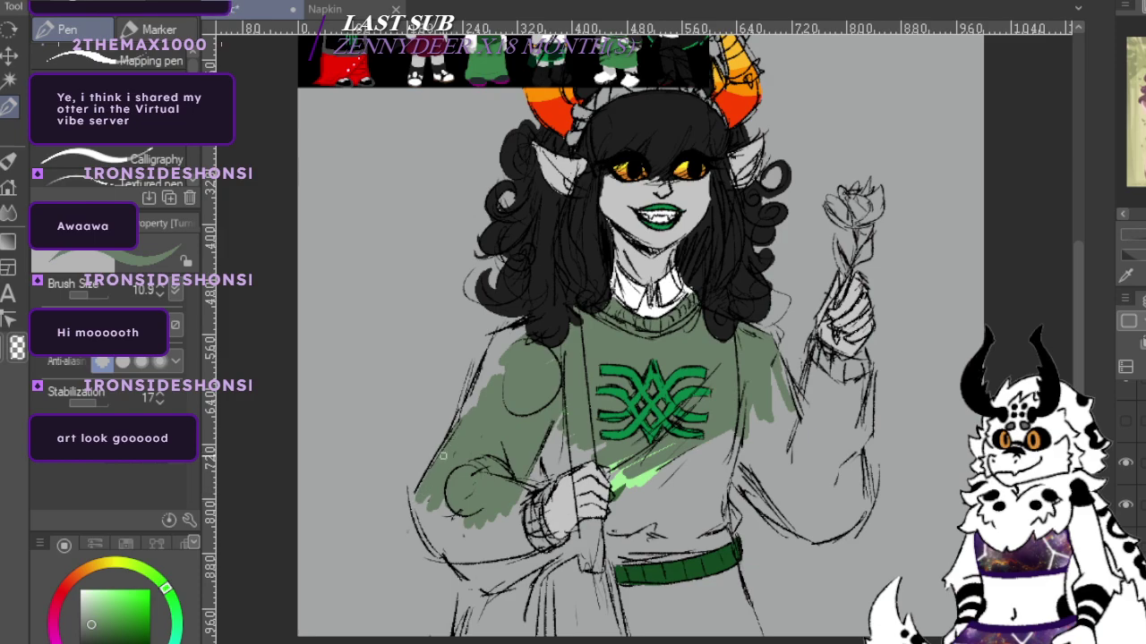
pyautogui.moveTo(439, 461); pyautogui.dragTo(428, 475)
pyautogui.moveTo(452, 434)
pyautogui.mouseDown()
pyautogui.moveTo(486, 367)
pyautogui.moveTo(455, 430)
pyautogui.mouseUp()
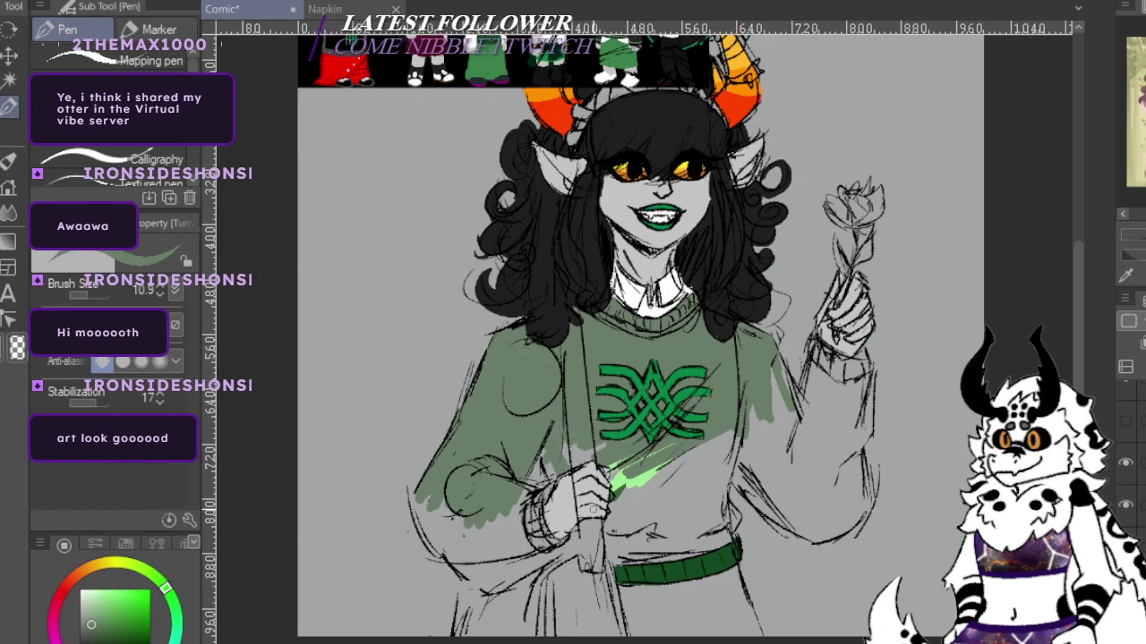
# Cover the light green test strokes beside the gripping hand and fill that arm's lower sleeve and cuff in grey-green.
pyautogui.moveTo(574, 461)
pyautogui.mouseDown()
pyautogui.moveTo(601, 398)
pyautogui.moveTo(627, 488)
pyautogui.moveTo(654, 467)
pyautogui.moveTo(593, 528)
pyautogui.mouseUp()
pyautogui.moveTo(469, 517)
pyautogui.mouseDown()
pyautogui.moveTo(441, 524)
pyautogui.moveTo(421, 489)
pyautogui.moveTo(415, 503)
pyautogui.moveTo(441, 553)
pyautogui.moveTo(473, 554)
pyautogui.moveTo(519, 519)
pyautogui.mouseUp()
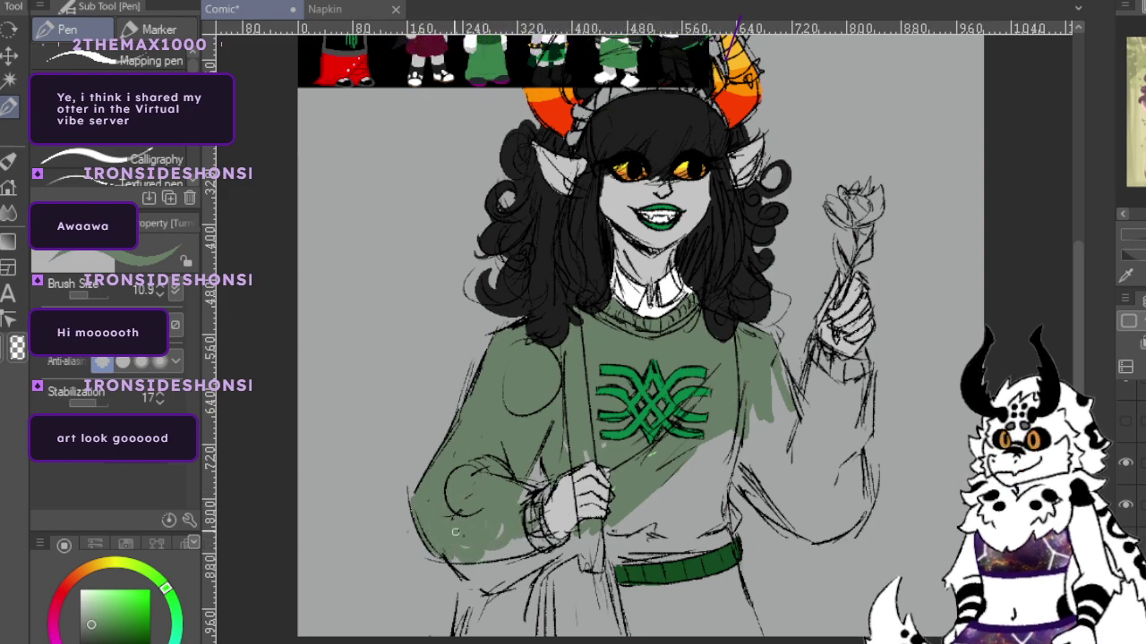
pyautogui.moveTo(489, 557); pyautogui.dragTo(548, 538)
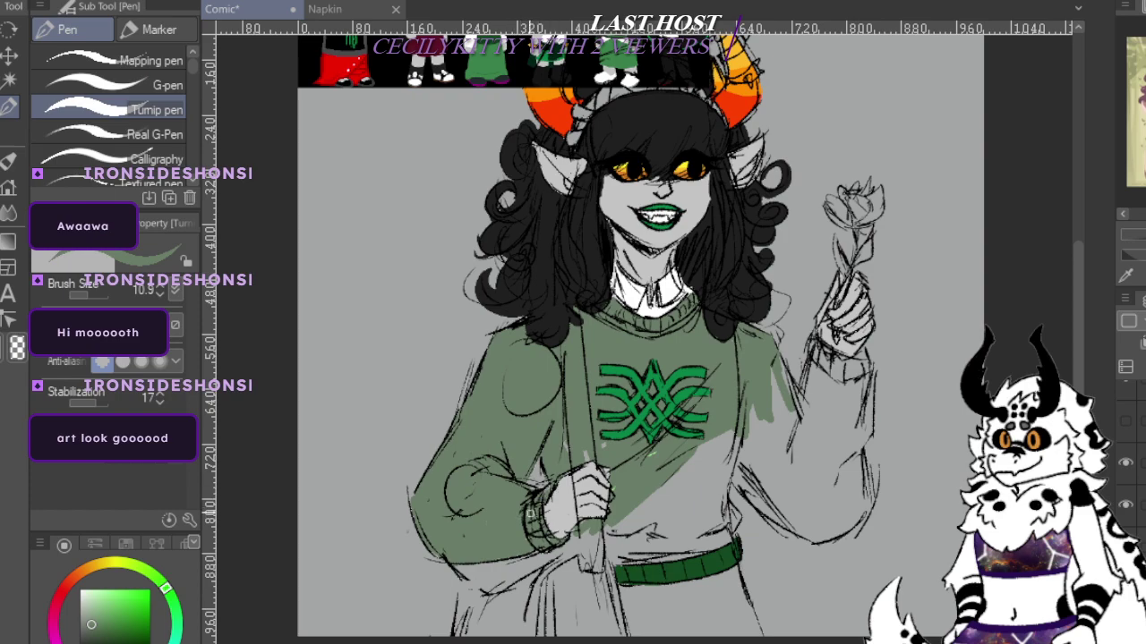
# Fill the sweater's front below the emblem with grey-green, down towards the waistband and the gripping hand.
pyautogui.scroll(1, 578, 462)
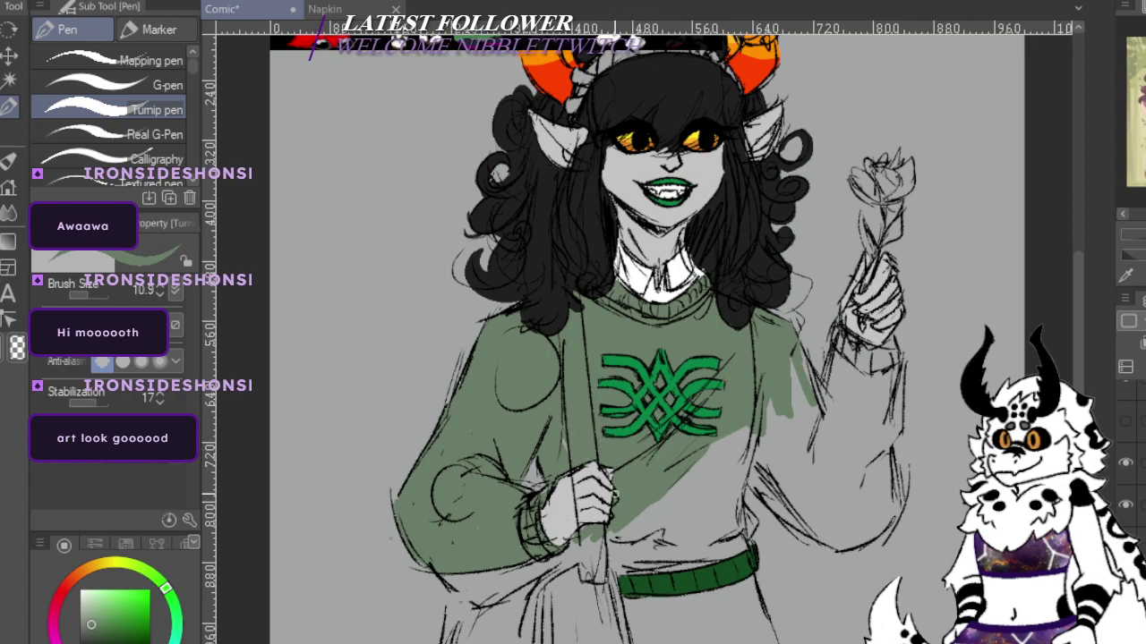
pyautogui.moveTo(690, 461); pyautogui.dragTo(638, 525)
pyautogui.moveTo(735, 434)
pyautogui.mouseDown()
pyautogui.moveTo(667, 510)
pyautogui.moveTo(681, 513)
pyautogui.mouseUp()
pyautogui.moveTo(712, 452); pyautogui.dragTo(671, 499)
pyautogui.moveTo(719, 431)
pyautogui.mouseDown()
pyautogui.moveTo(677, 529)
pyautogui.moveTo(735, 421)
pyautogui.moveTo(714, 515)
pyautogui.mouseUp()
pyautogui.moveTo(750, 437); pyautogui.dragTo(740, 463)
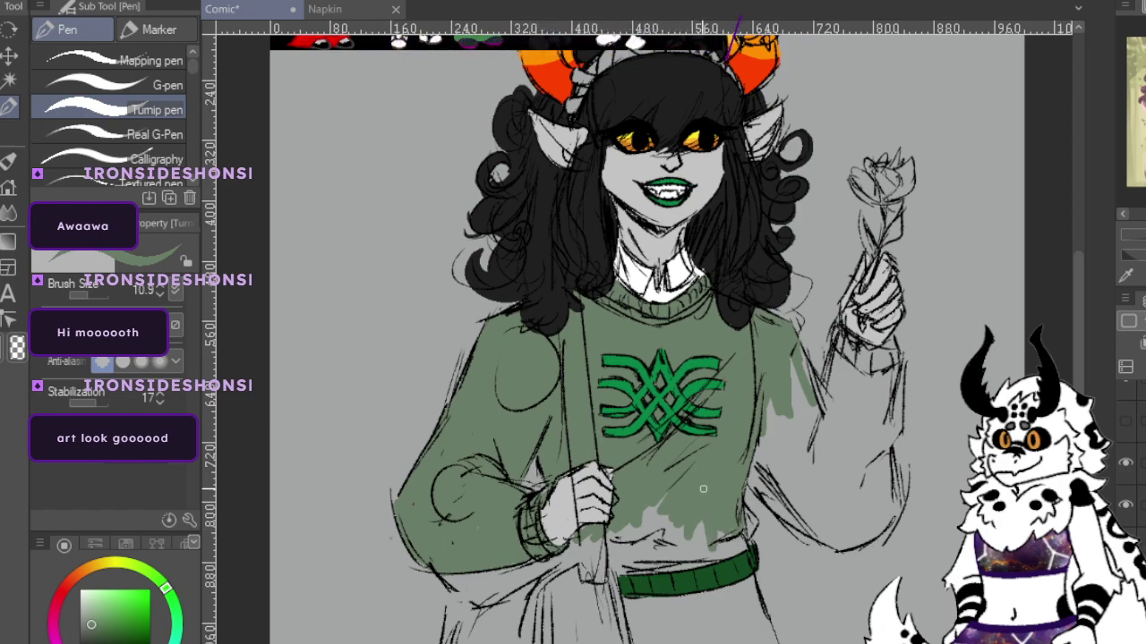
pyautogui.moveTo(689, 530); pyautogui.dragTo(693, 573)
pyautogui.hotkey('ctrl', 'z')
pyautogui.moveTo(696, 507); pyautogui.dragTo(704, 541)
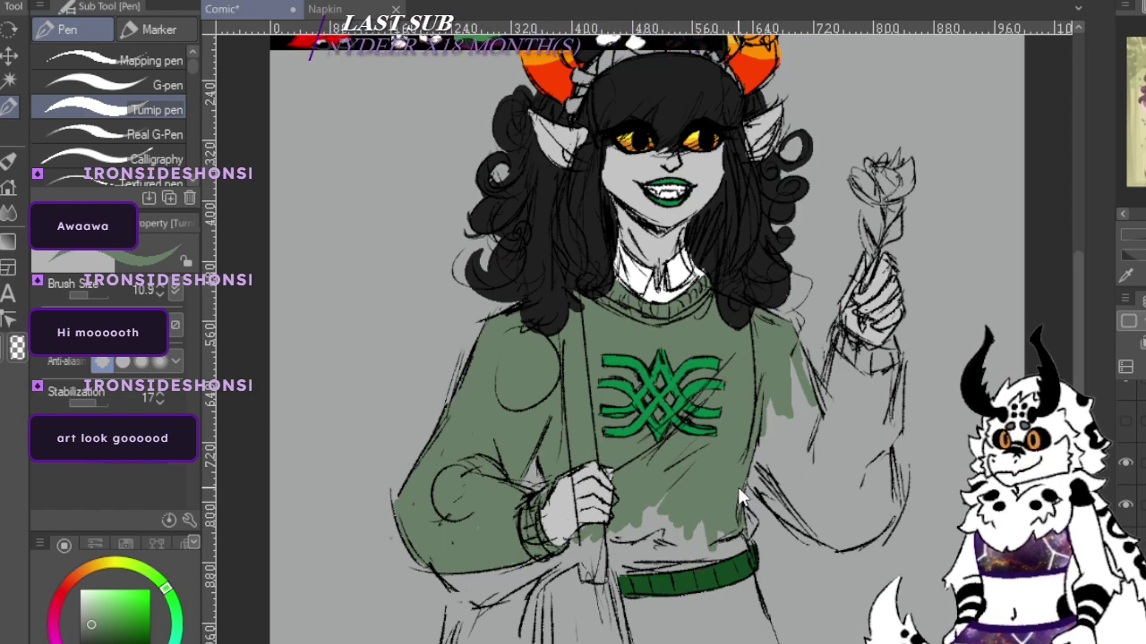
pyautogui.moveTo(640, 519)
pyautogui.mouseDown()
pyautogui.moveTo(607, 541)
pyautogui.moveTo(614, 571)
pyautogui.mouseUp()
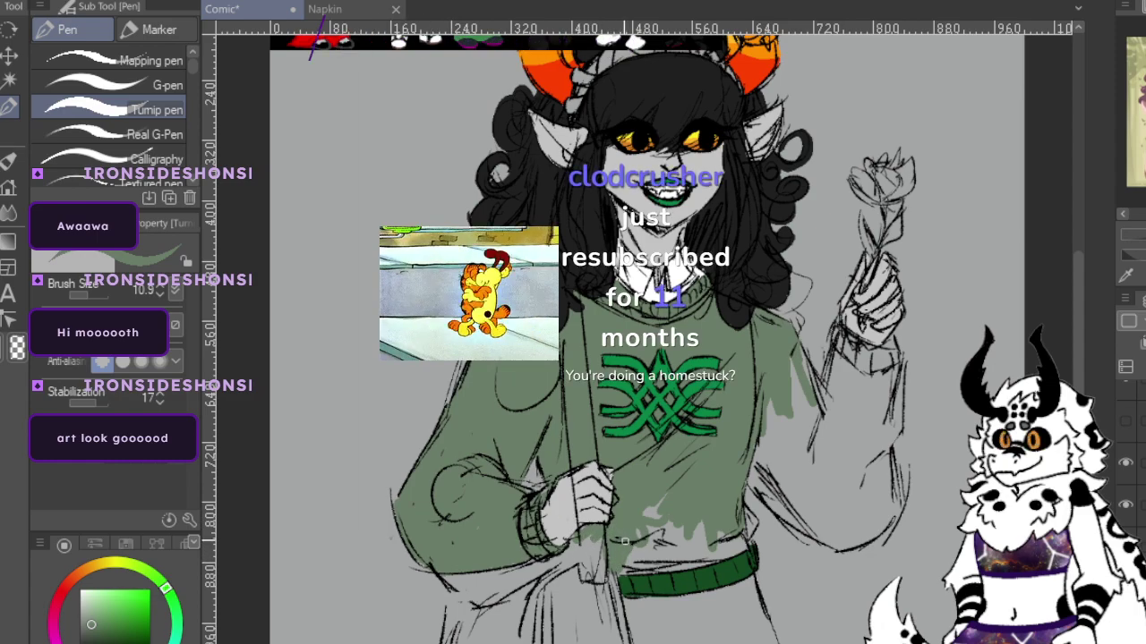
pyautogui.moveTo(658, 503)
pyautogui.mouseDown()
pyautogui.moveTo(630, 567)
pyautogui.moveTo(732, 550)
pyautogui.moveTo(659, 558)
pyautogui.mouseUp()
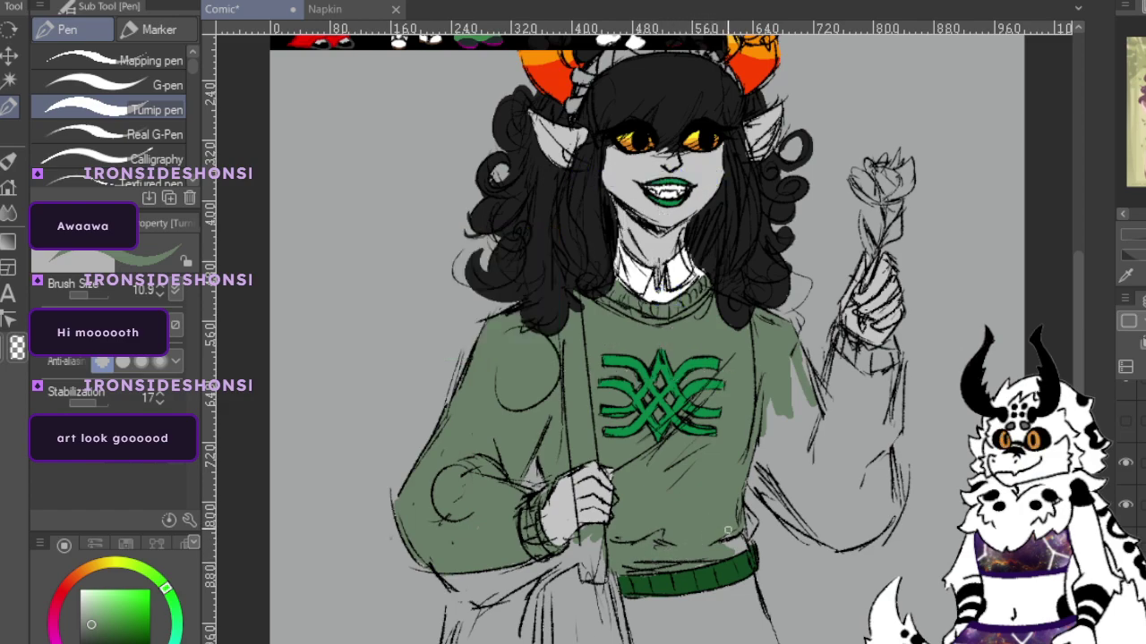
pyautogui.click(719, 542)
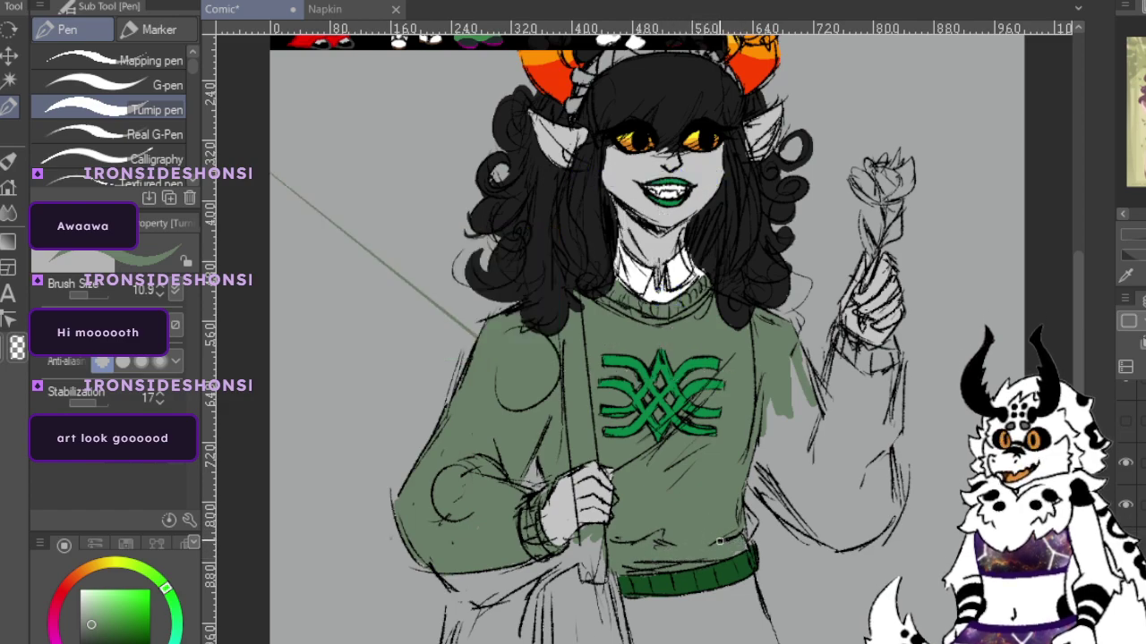
pyautogui.hotkey('ctrl', 'z')
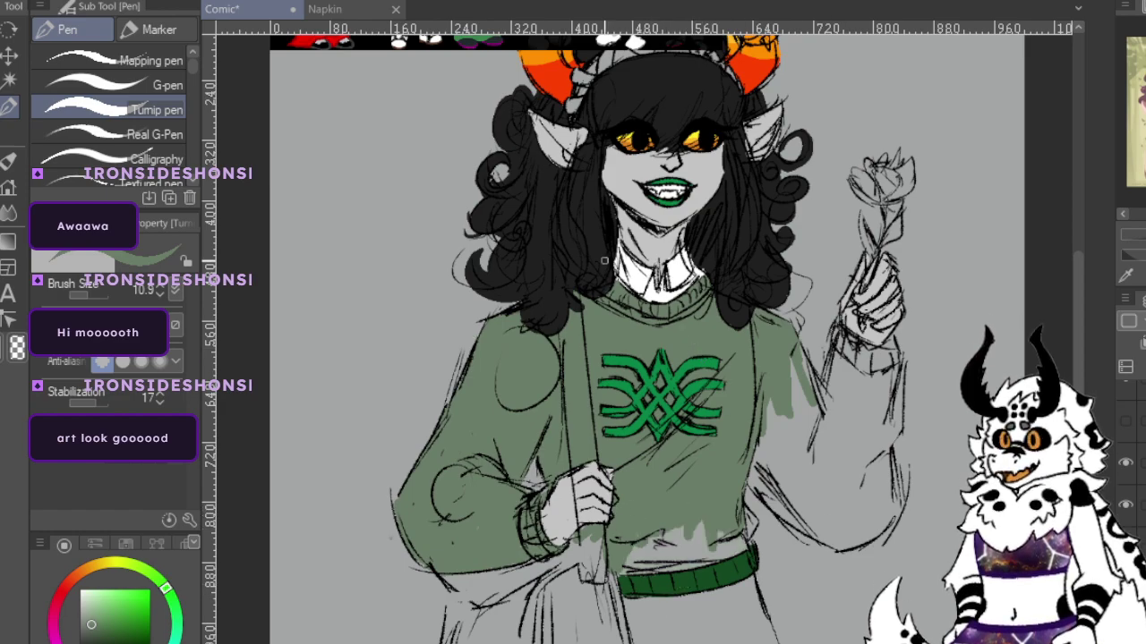
# Look at the horned character in the Napkin drawing for reference and return to the Comic drawing.
pyautogui.click(353, 14)
pyautogui.scroll(-2, 708, 358)
pyautogui.scroll(3, 724, 365)
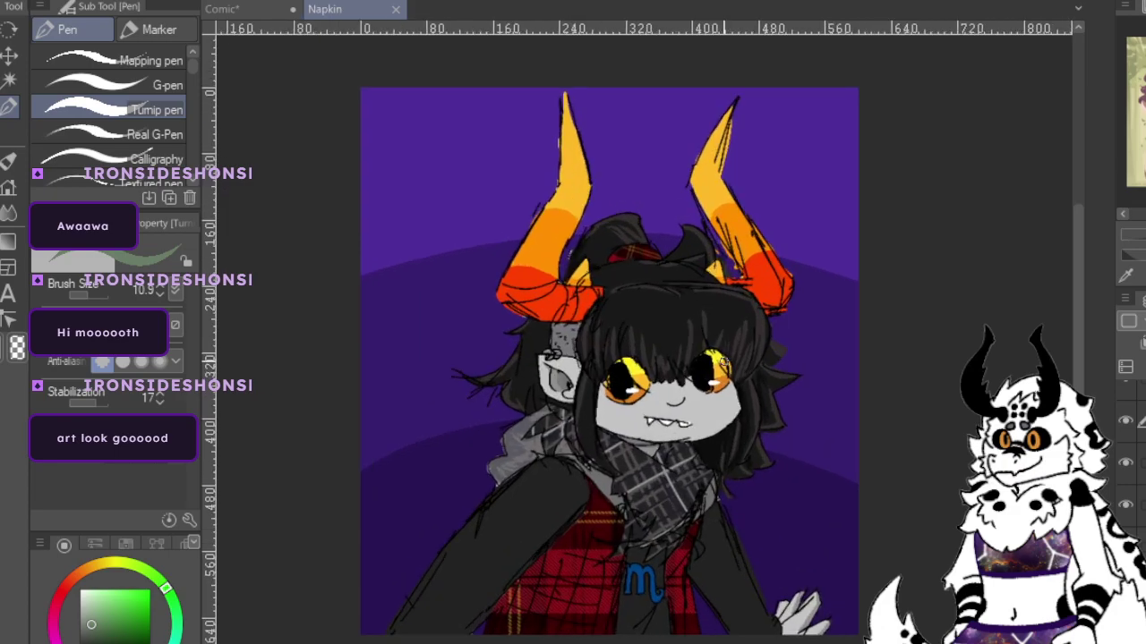
pyautogui.click(226, 10)
pyautogui.scroll(-4, 728, 427)
pyautogui.scroll(3, 771, 383)
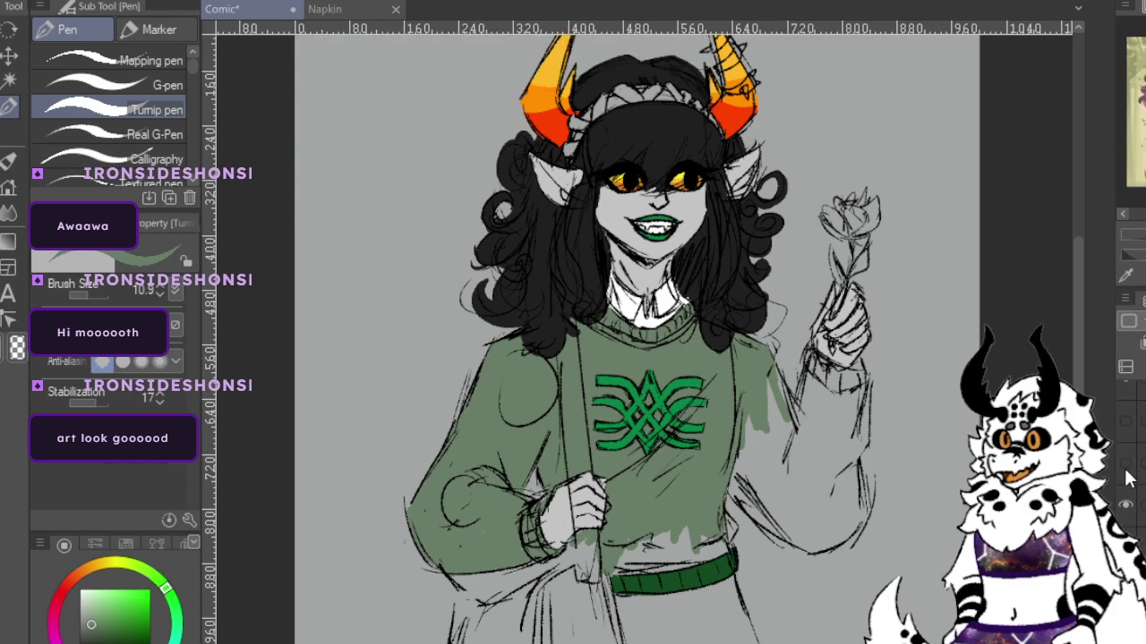
# Fill the remaining gaps along the sweater's hem just above the dark green waistband with grey-green.
pyautogui.scroll(2, 810, 582)
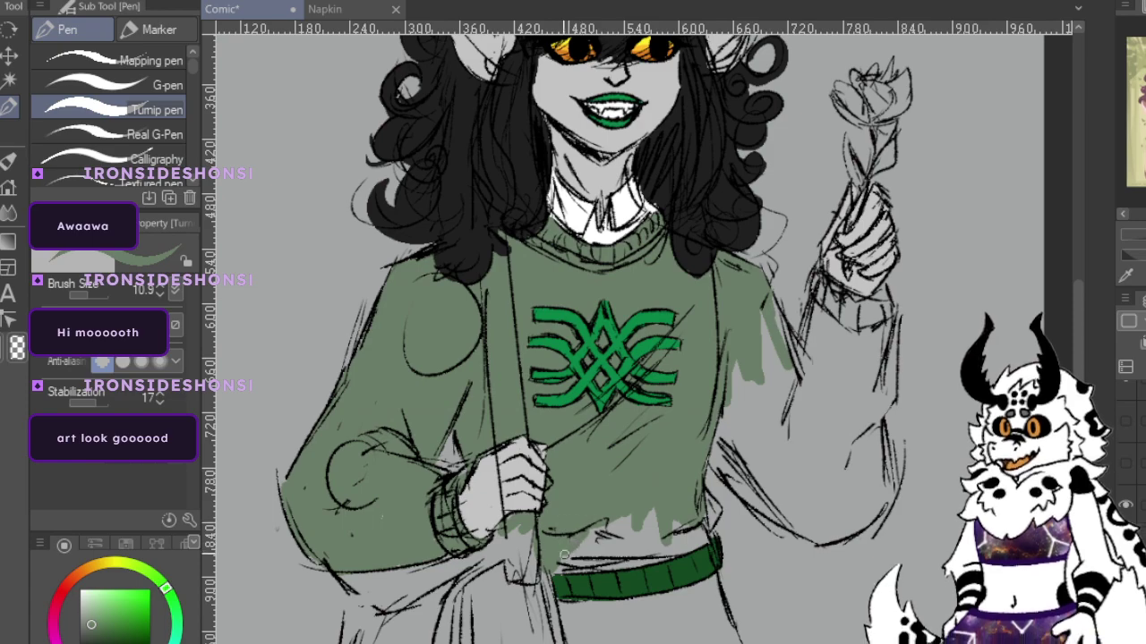
pyautogui.moveTo(608, 562); pyautogui.dragTo(551, 568)
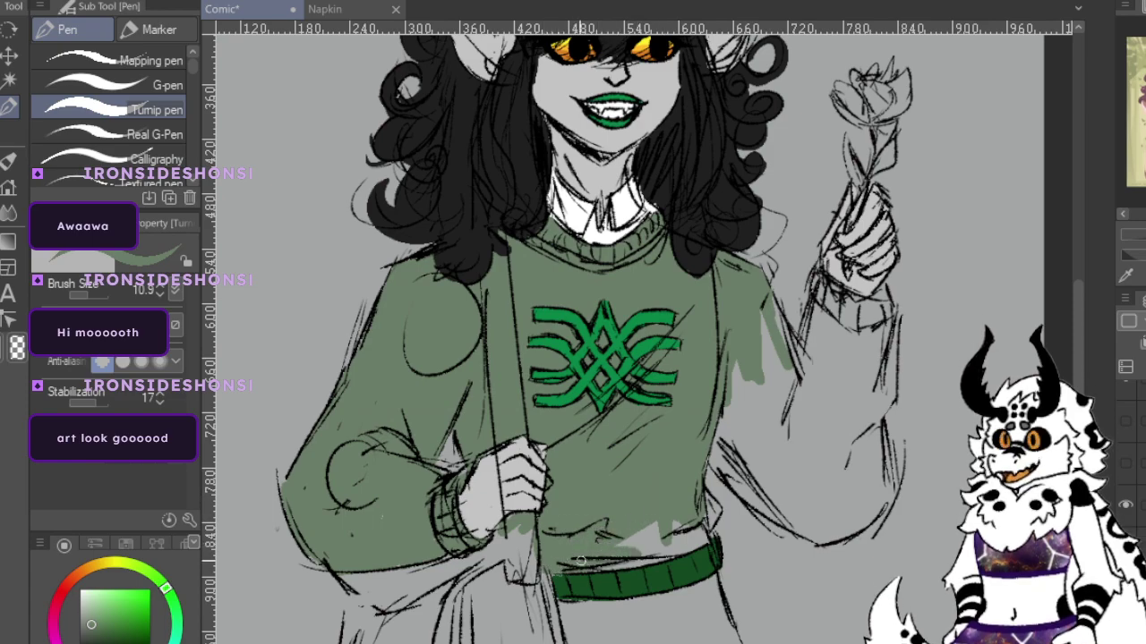
pyautogui.moveTo(668, 550)
pyautogui.mouseDown()
pyautogui.moveTo(635, 562)
pyautogui.moveTo(656, 555)
pyautogui.mouseUp()
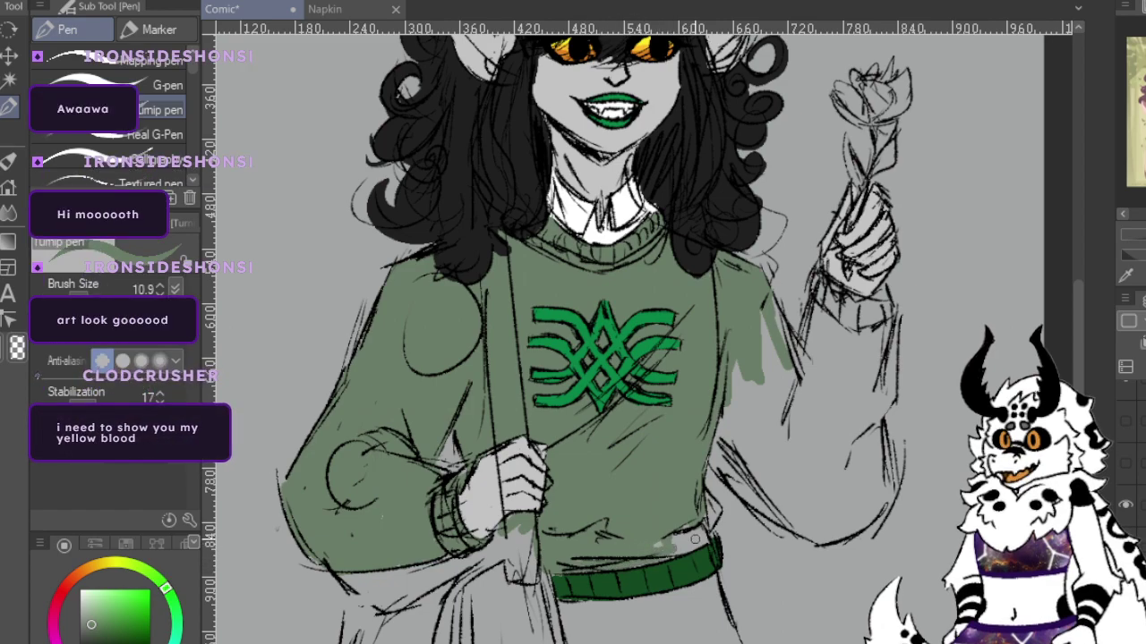
pyautogui.moveTo(642, 559); pyautogui.dragTo(699, 542)
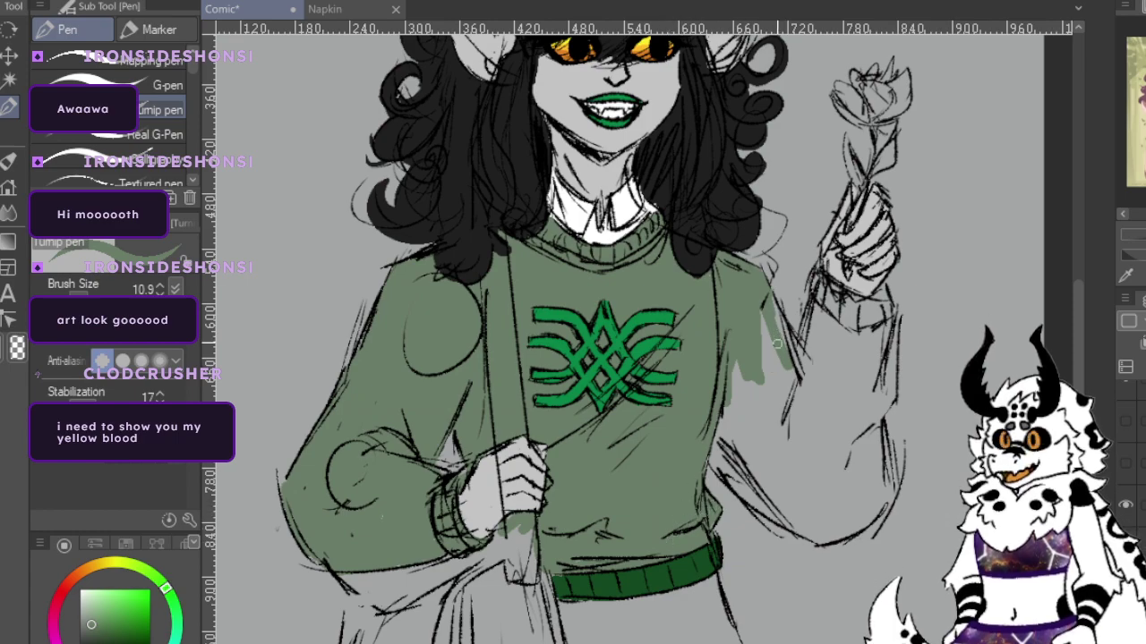
# Fill the upper sleeve of the flower-holding arm with grey-green from the shoulder down to near the elbow.
pyautogui.moveTo(749, 403)
pyautogui.mouseDown()
pyautogui.moveTo(778, 444)
pyautogui.moveTo(722, 371)
pyautogui.moveTo(767, 467)
pyautogui.moveTo(712, 384)
pyautogui.moveTo(800, 496)
pyautogui.moveTo(822, 494)
pyautogui.moveTo(747, 371)
pyautogui.moveTo(759, 357)
pyautogui.moveTo(792, 455)
pyautogui.mouseUp()
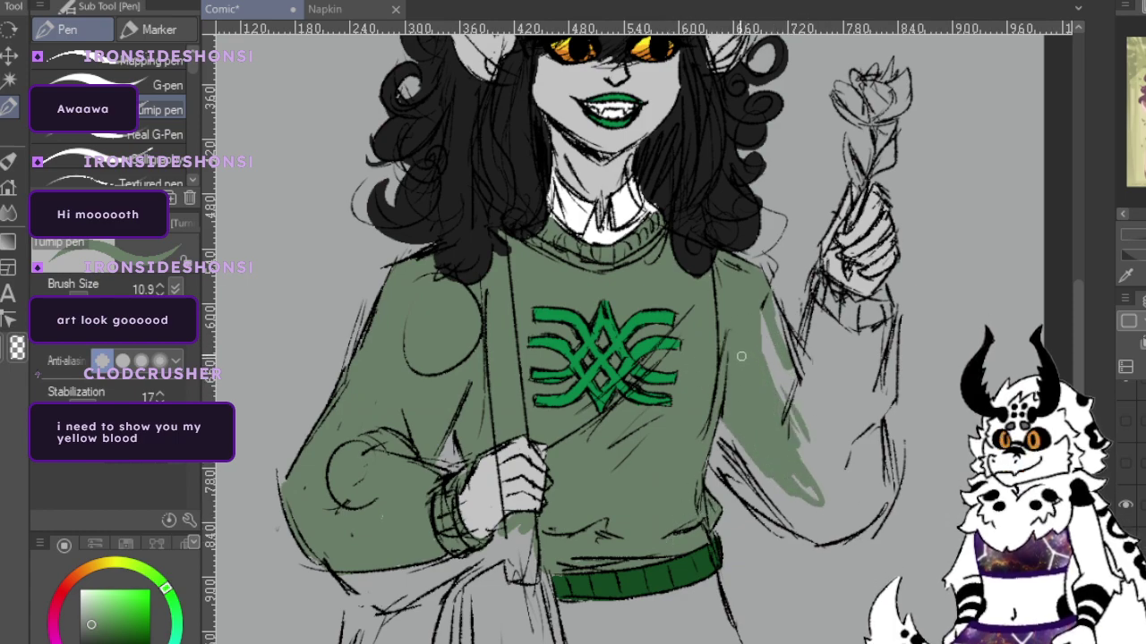
pyautogui.moveTo(783, 414)
pyautogui.mouseDown()
pyautogui.moveTo(782, 360)
pyautogui.moveTo(815, 438)
pyautogui.mouseUp()
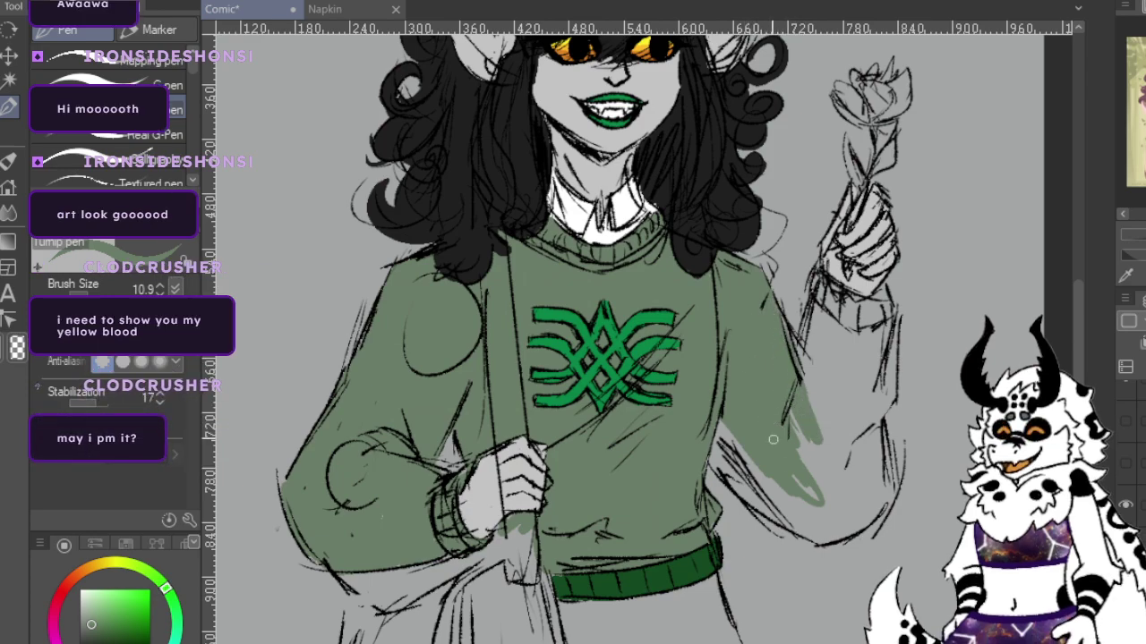
pyautogui.moveTo(756, 417)
pyautogui.mouseDown()
pyautogui.moveTo(758, 493)
pyautogui.moveTo(789, 500)
pyautogui.mouseUp()
pyautogui.moveTo(723, 419); pyautogui.dragTo(753, 475)
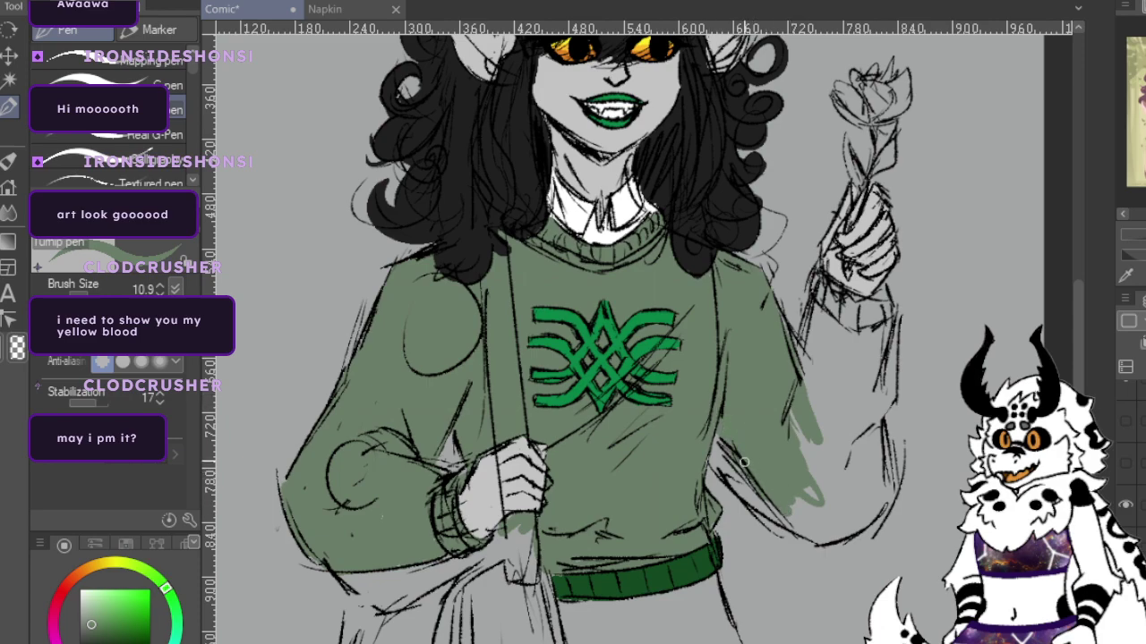
pyautogui.moveTo(803, 398); pyautogui.dragTo(803, 447)
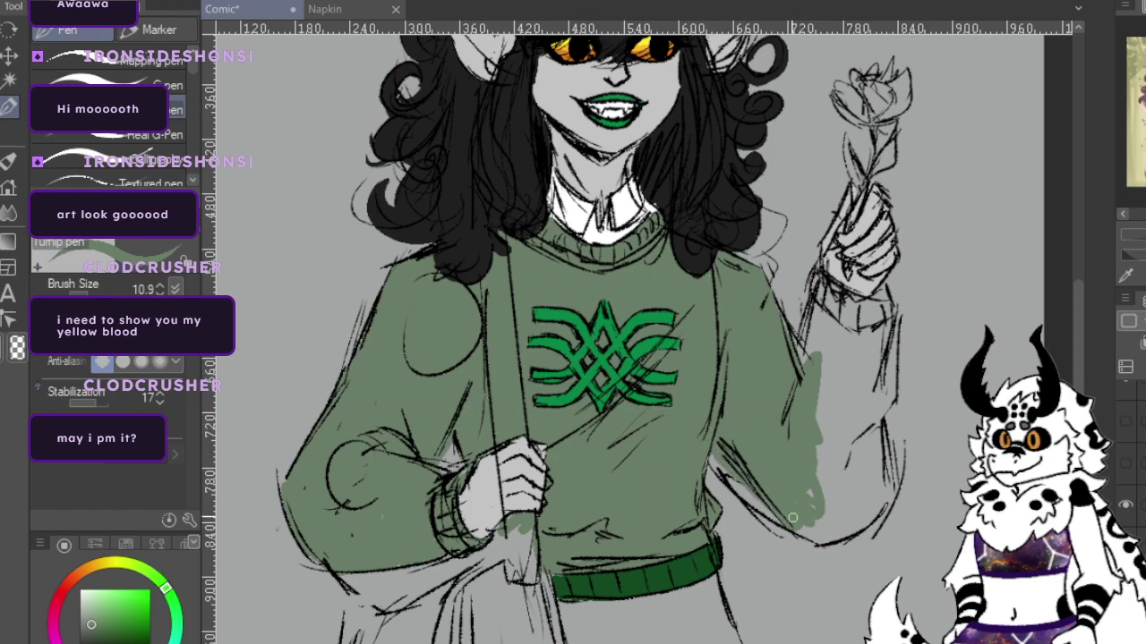
# Fill the forearm, cuff and rounded elbow of the flower-holding arm's sleeve with grey-green.
pyautogui.moveTo(832, 481)
pyautogui.mouseDown()
pyautogui.moveTo(836, 508)
pyautogui.moveTo(837, 363)
pyautogui.mouseUp()
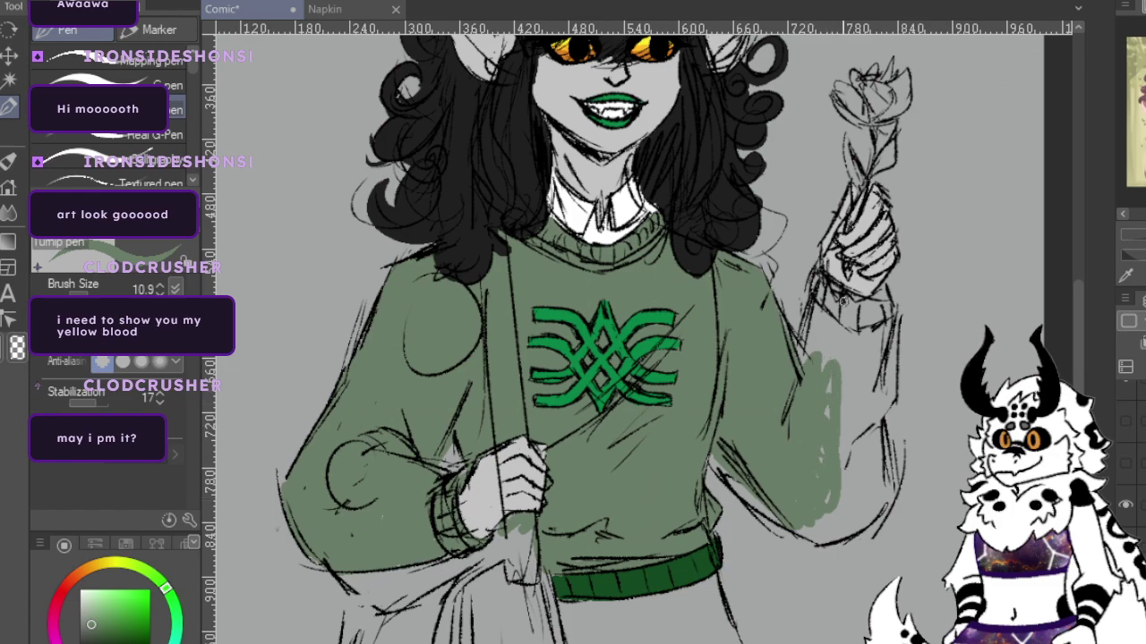
pyautogui.moveTo(820, 312)
pyautogui.mouseDown()
pyautogui.moveTo(851, 309)
pyautogui.moveTo(835, 321)
pyautogui.mouseUp()
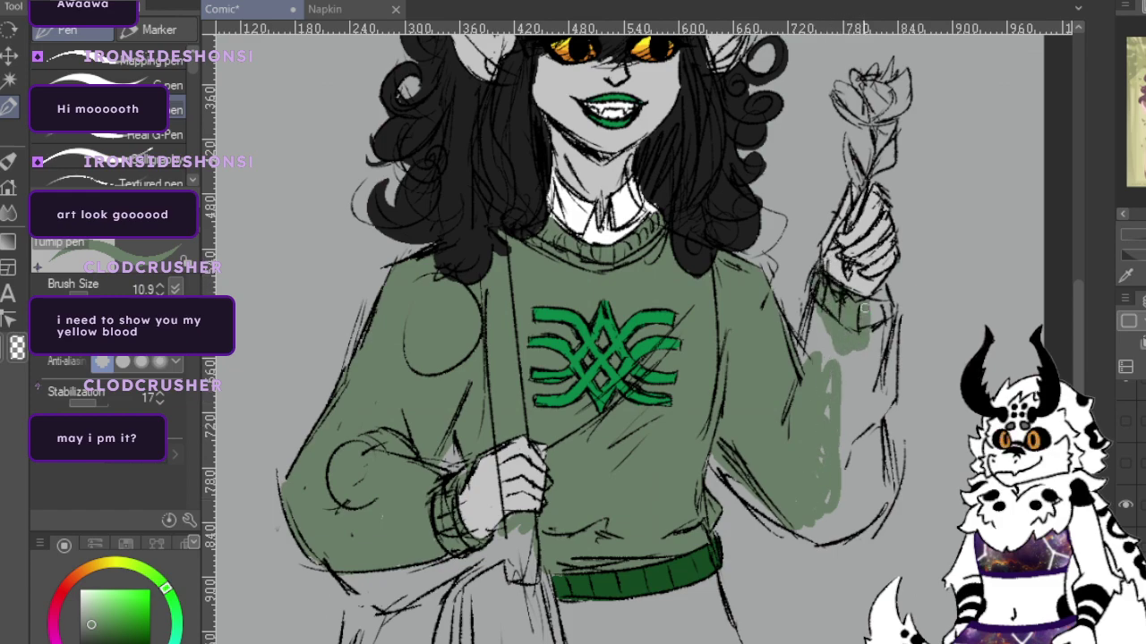
pyautogui.moveTo(861, 374)
pyautogui.mouseDown()
pyautogui.moveTo(829, 373)
pyautogui.moveTo(830, 317)
pyautogui.mouseUp()
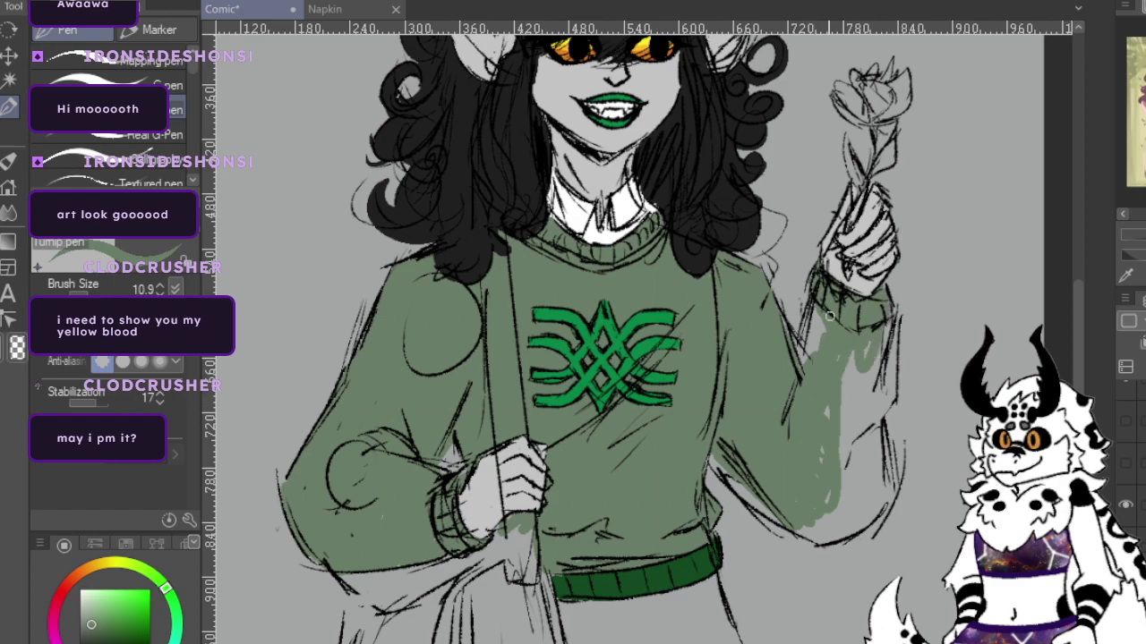
pyautogui.moveTo(850, 404)
pyautogui.mouseDown()
pyautogui.moveTo(861, 321)
pyautogui.moveTo(826, 431)
pyautogui.moveTo(877, 316)
pyautogui.moveTo(885, 379)
pyautogui.moveTo(893, 310)
pyautogui.mouseUp()
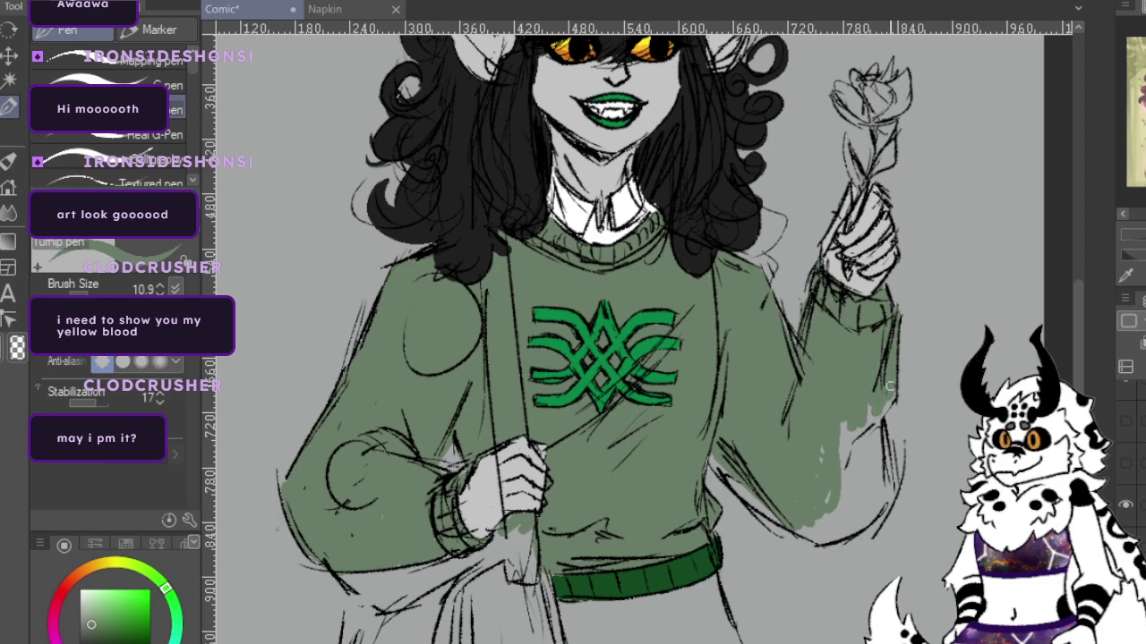
pyautogui.moveTo(850, 441)
pyautogui.mouseDown()
pyautogui.moveTo(835, 486)
pyautogui.moveTo(852, 408)
pyautogui.moveTo(830, 424)
pyautogui.moveTo(802, 501)
pyautogui.moveTo(846, 483)
pyautogui.moveTo(847, 418)
pyautogui.moveTo(834, 465)
pyautogui.mouseUp()
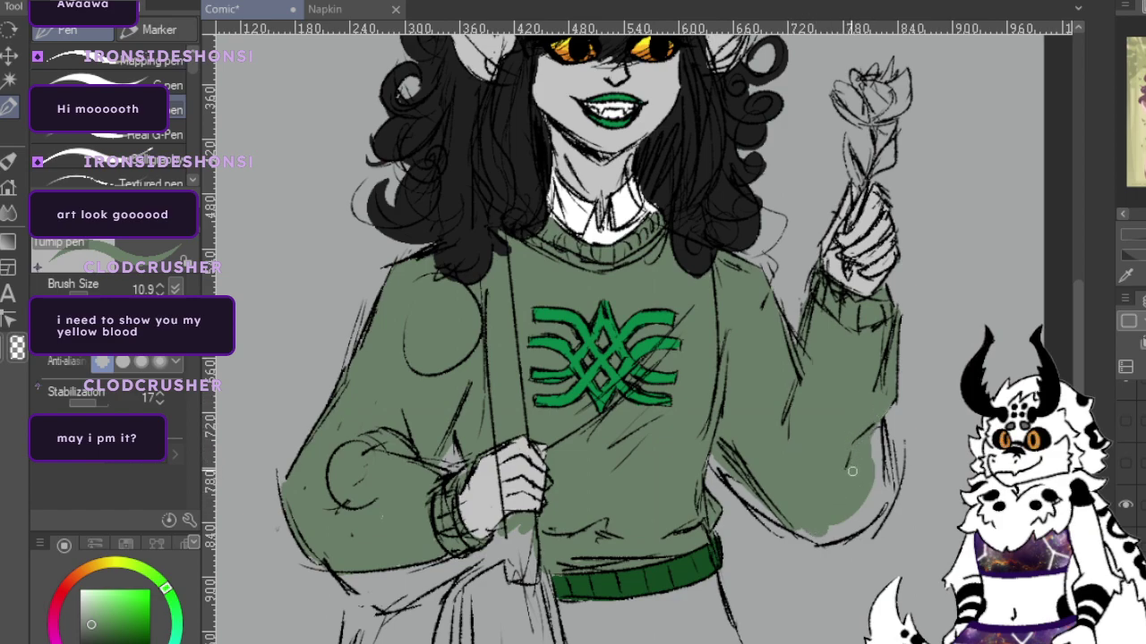
pyautogui.moveTo(879, 478)
pyautogui.mouseDown()
pyautogui.moveTo(881, 437)
pyautogui.moveTo(883, 486)
pyautogui.mouseUp()
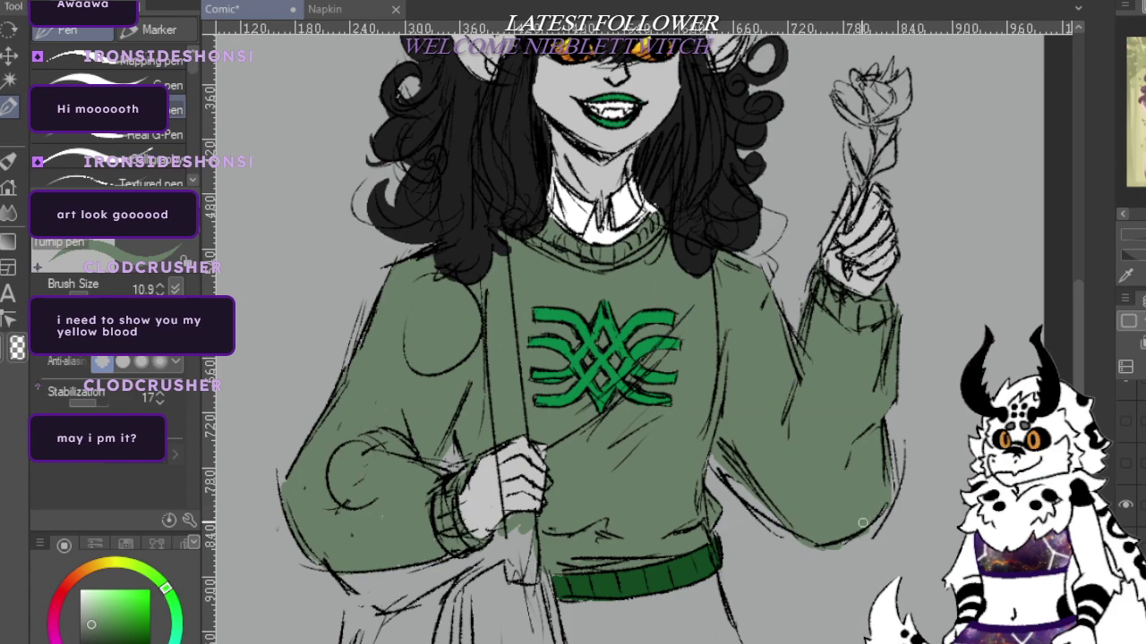
# Fill the gap beneath the gripping hand with grey-green, across the strap's lower end to the sweater's hem.
pyautogui.press('e')
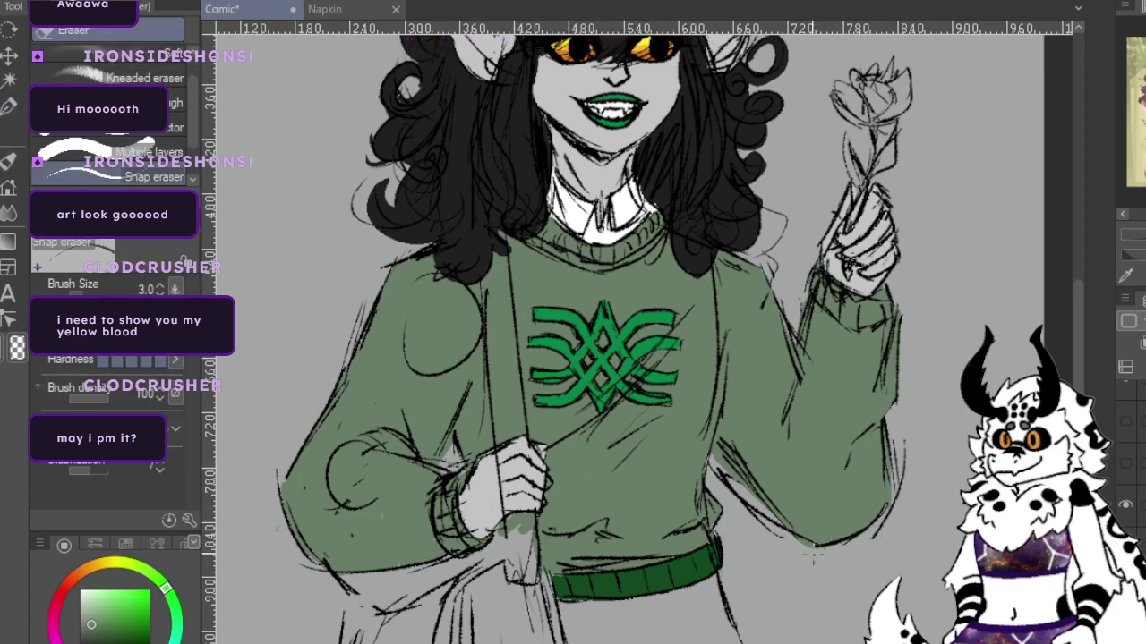
pyautogui.press('p')
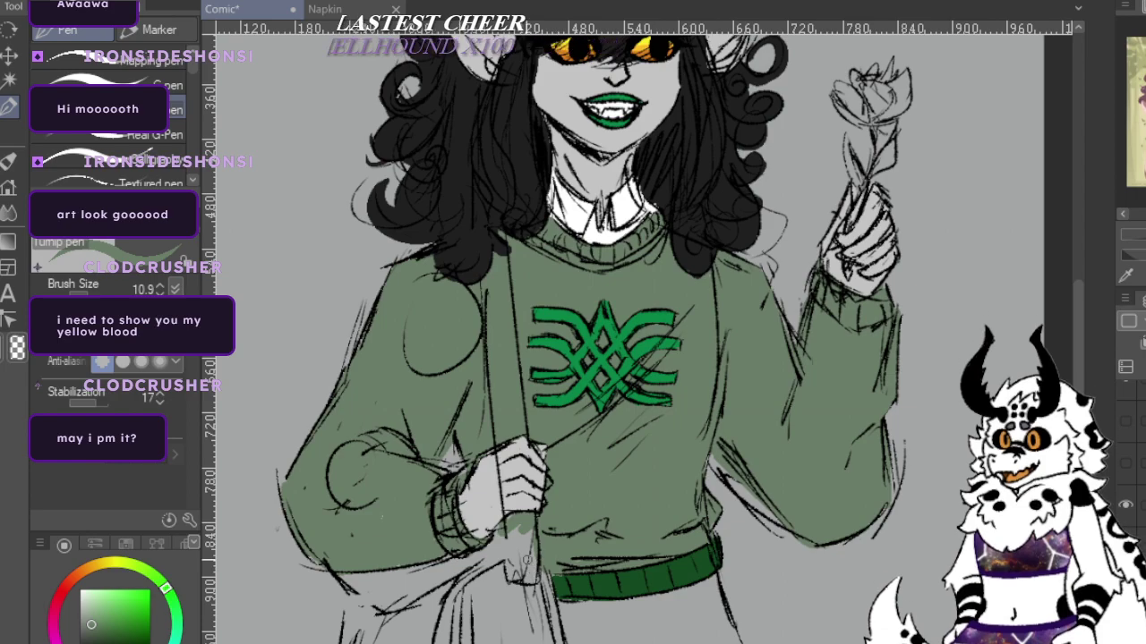
pyautogui.scroll(-3, 588, 545)
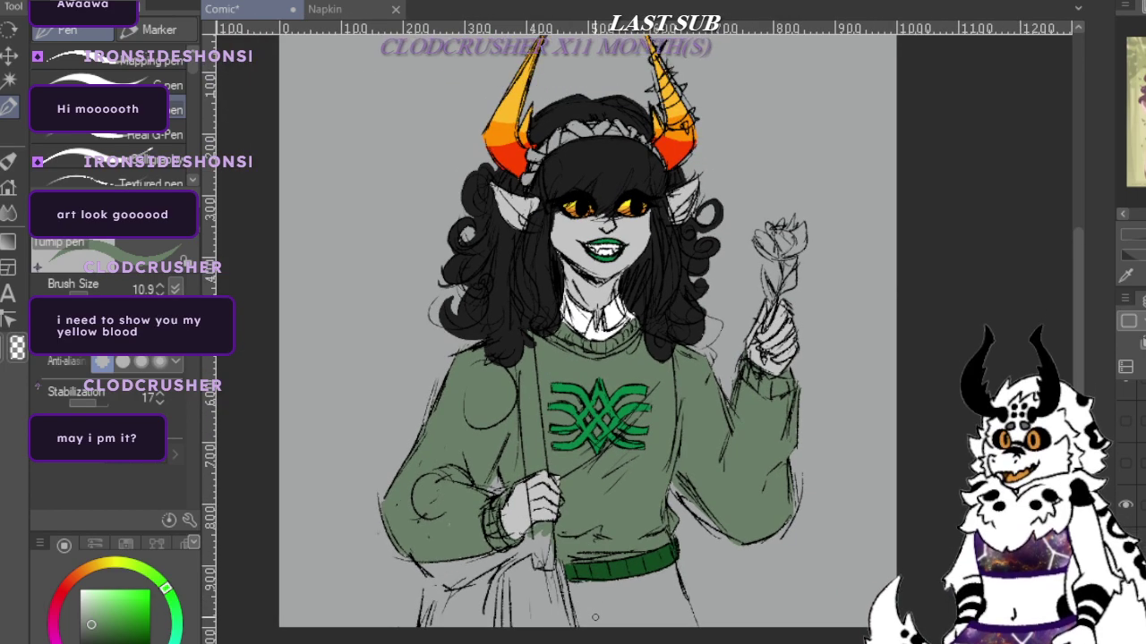
pyautogui.hotkey('ctrl', '-')
pyautogui.scroll(5, 537, 588)
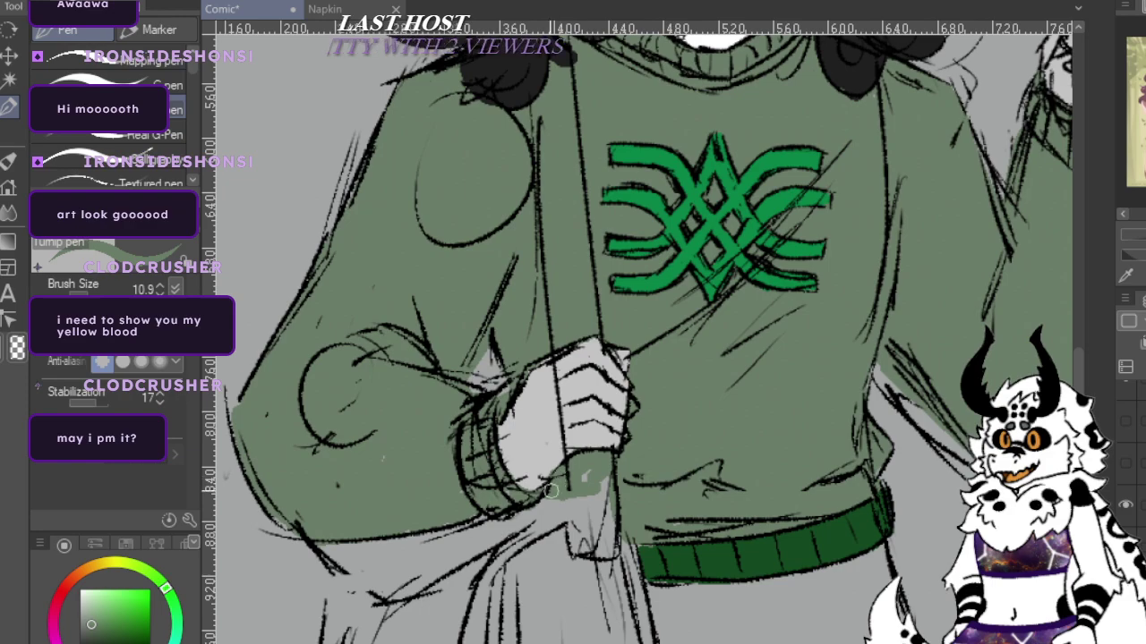
pyautogui.moveTo(570, 485)
pyautogui.mouseDown()
pyautogui.moveTo(616, 498)
pyautogui.moveTo(644, 522)
pyautogui.moveTo(627, 526)
pyautogui.mouseUp()
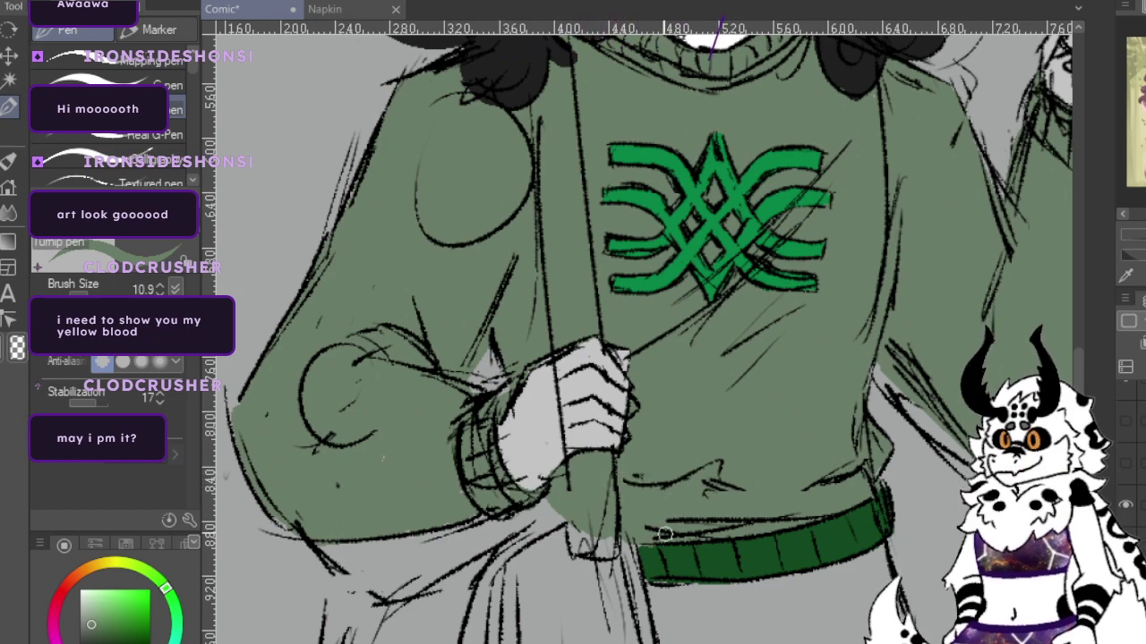
# Show the reference image layer with the row of six characters and examine their clothing colours beside the drawing.
pyautogui.scroll(-5, 788, 376)
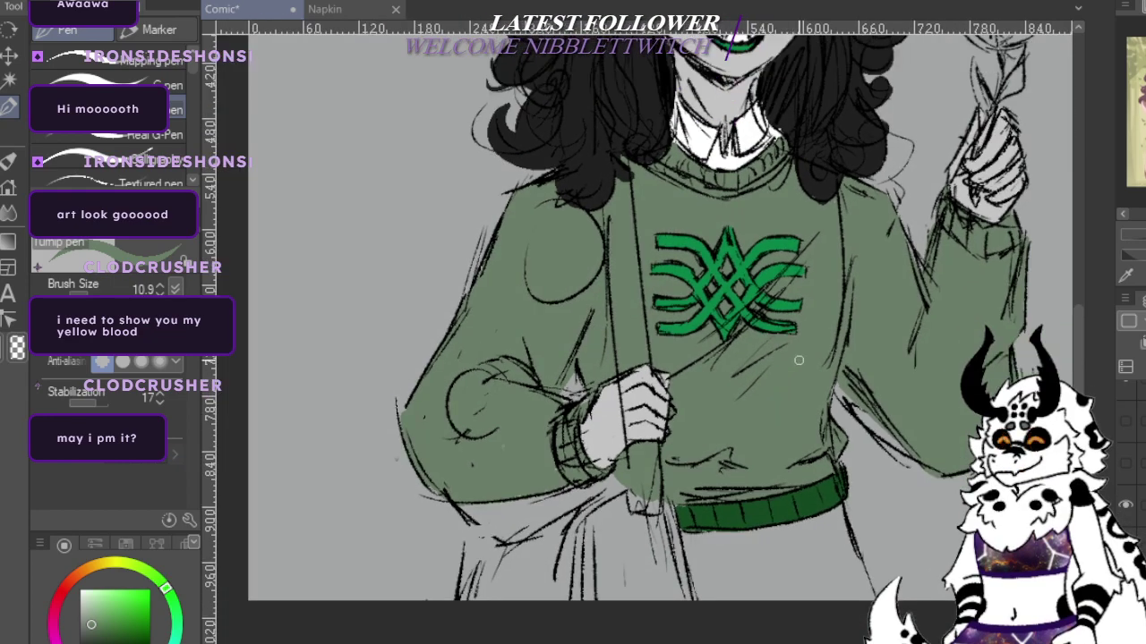
pyautogui.click(1125, 463)
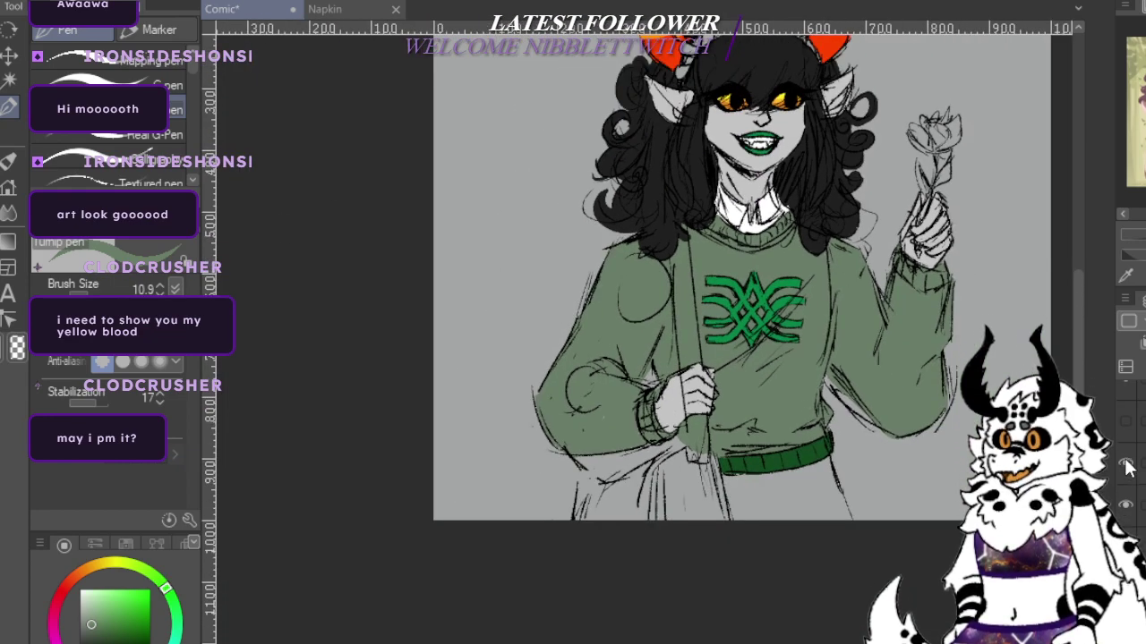
pyautogui.moveTo(1079, 365); pyautogui.dragTo(1080, 228)
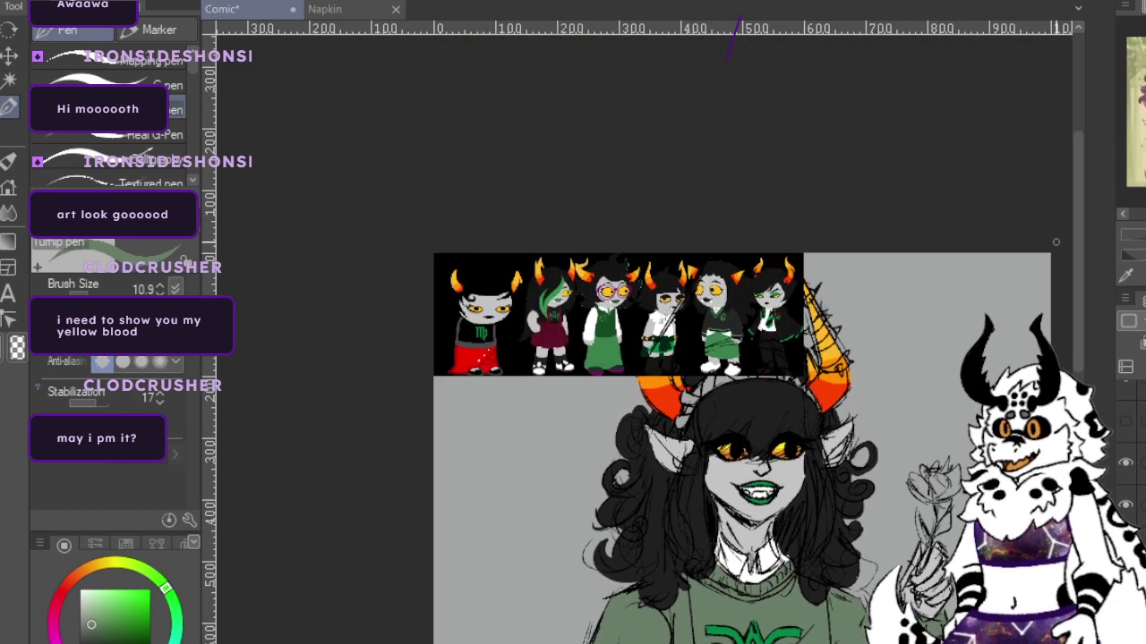
pyautogui.scroll(2, 676, 288)
pyautogui.scroll(2, 658, 305)
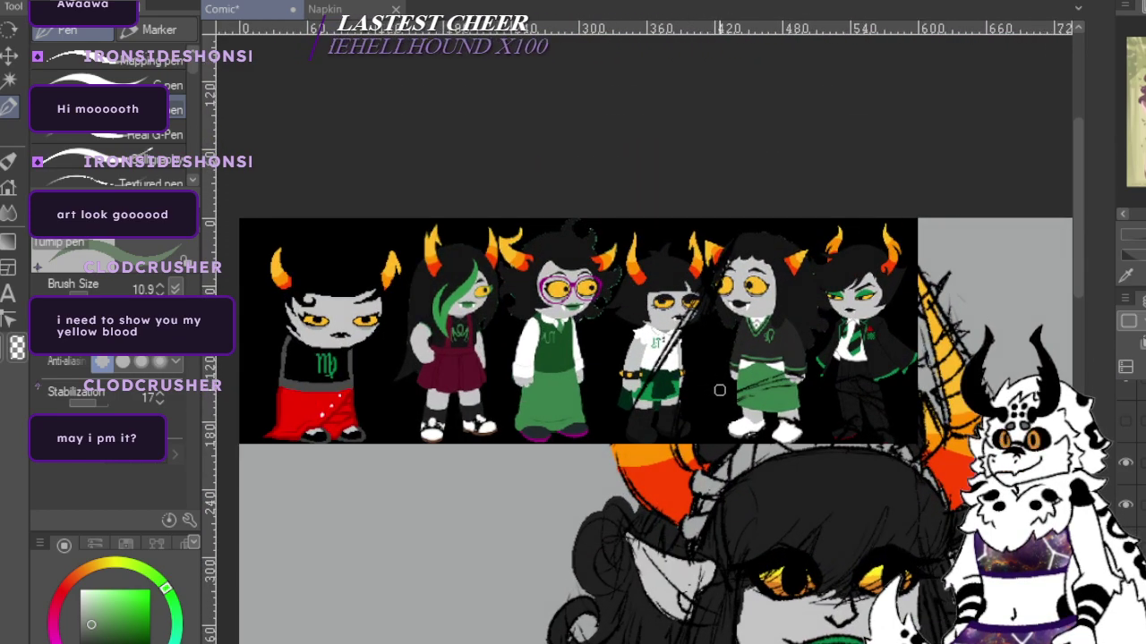
pyautogui.scroll(-3, 722, 388)
pyautogui.scroll(1, 929, 551)
pyautogui.moveTo(1082, 329); pyautogui.dragTo(1079, 429)
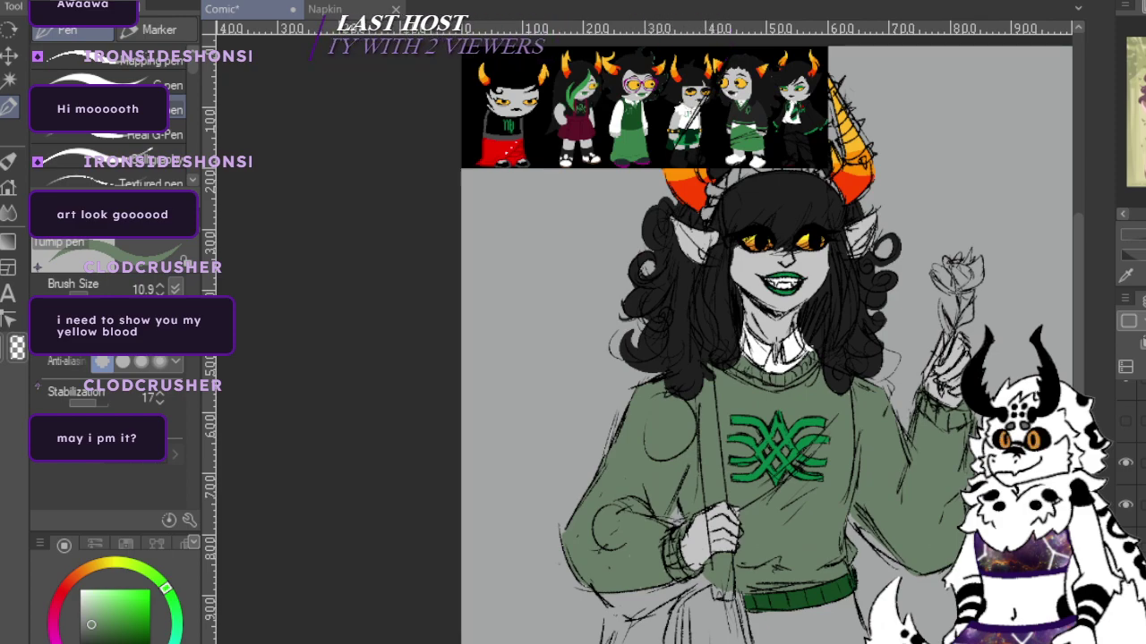
pyautogui.hscroll(2, 311, 51)
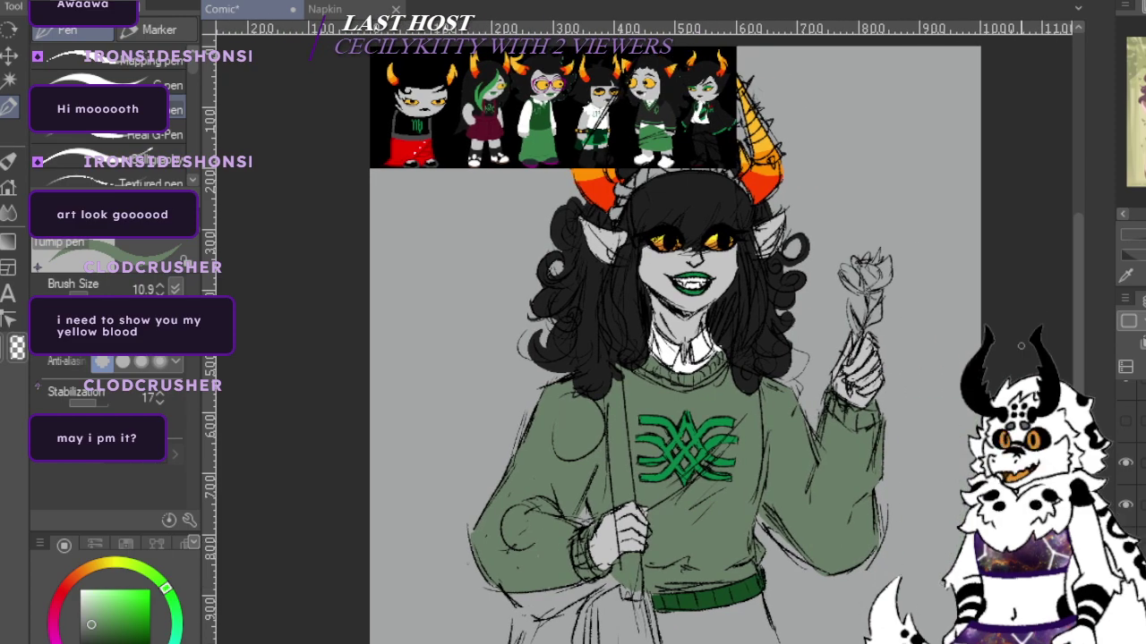
# Recolour the sweater's waistband with a very dark green, covering the brighter green across its full width.
pyautogui.press('i')
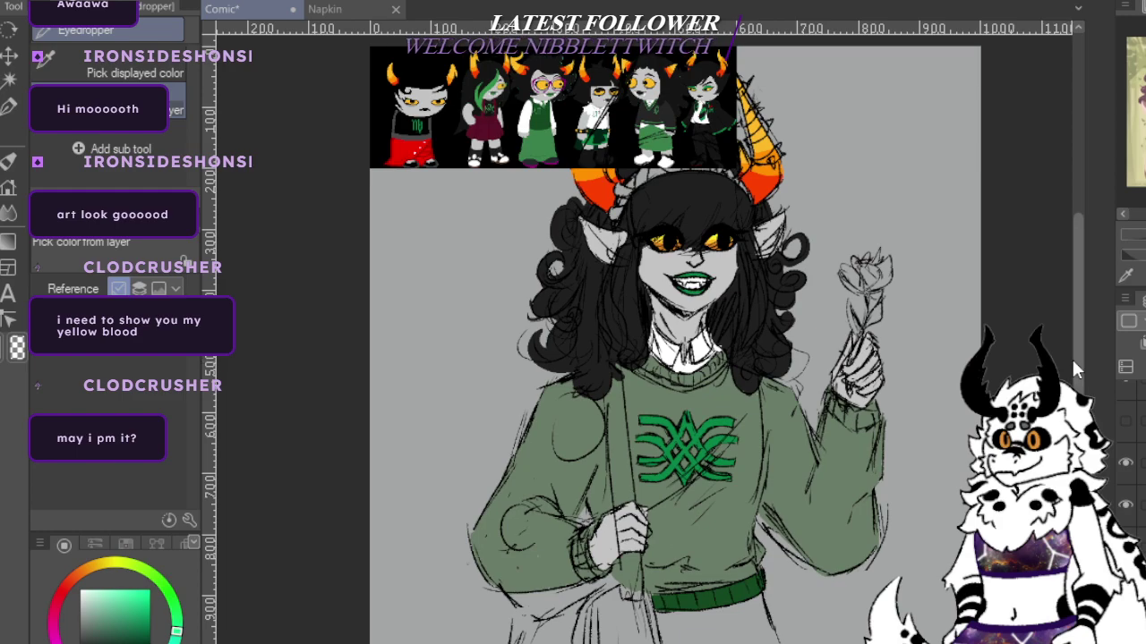
pyautogui.scroll(-3, 1072, 358)
pyautogui.scroll(5, 784, 503)
pyautogui.press('p')
pyautogui.moveTo(584, 447)
pyautogui.mouseDown()
pyautogui.moveTo(716, 399)
pyautogui.moveTo(714, 417)
pyautogui.moveTo(573, 456)
pyautogui.moveTo(465, 456)
pyautogui.moveTo(616, 460)
pyautogui.moveTo(603, 465)
pyautogui.mouseUp()
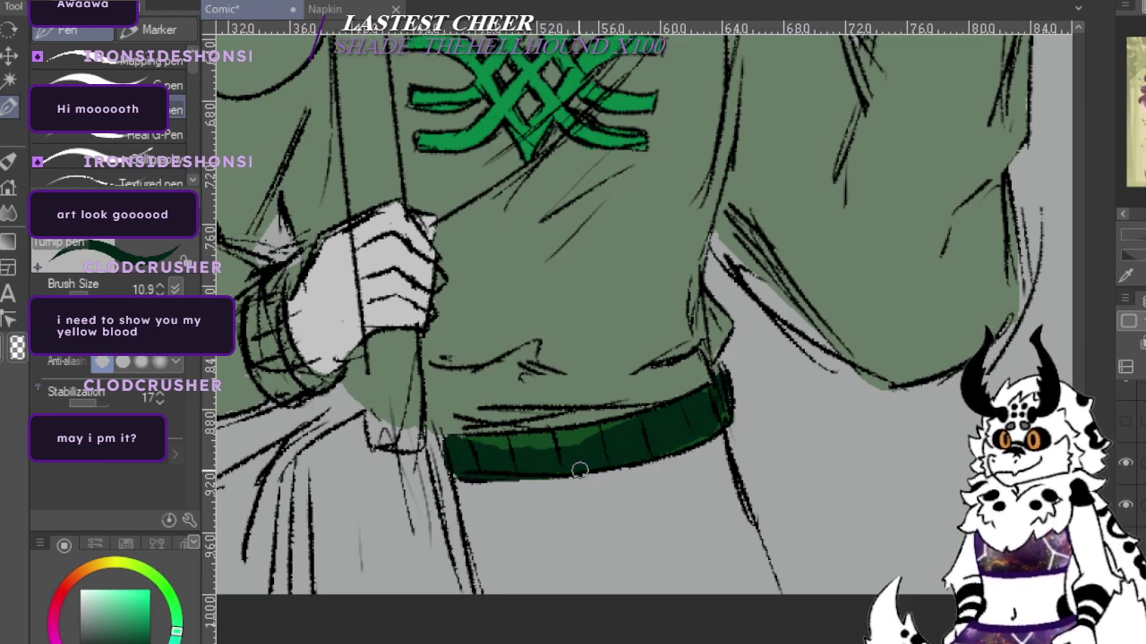
pyautogui.moveTo(480, 443); pyautogui.dragTo(511, 449)
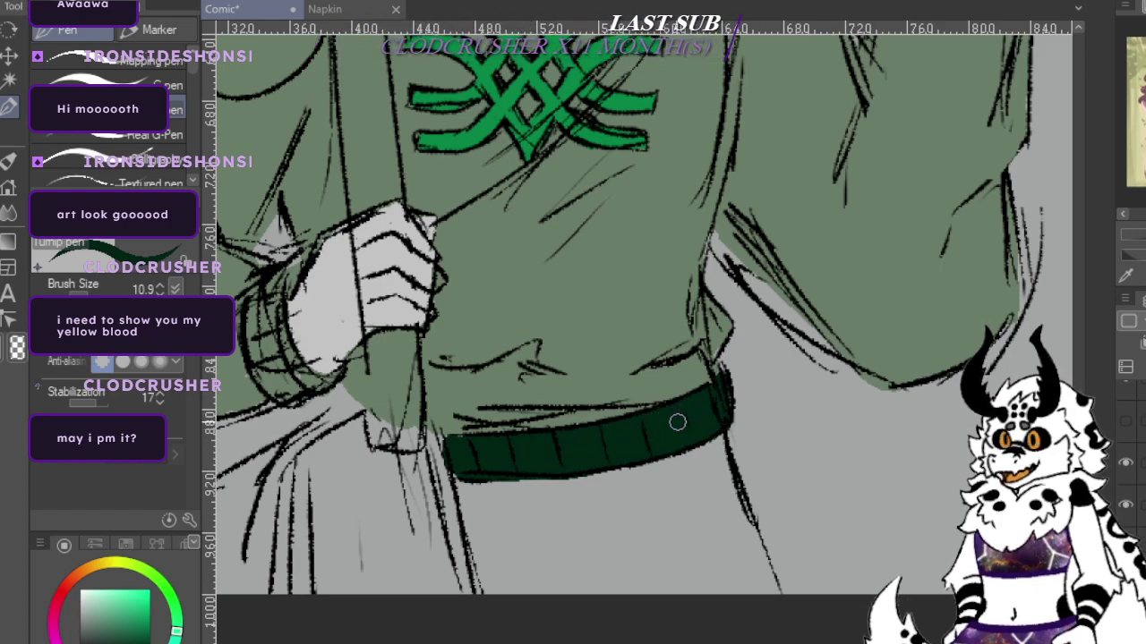
# Sample the bright red of the first reference character's skirt and fill the lower part of the trousers with it.
pyautogui.scroll(-8, 660, 332)
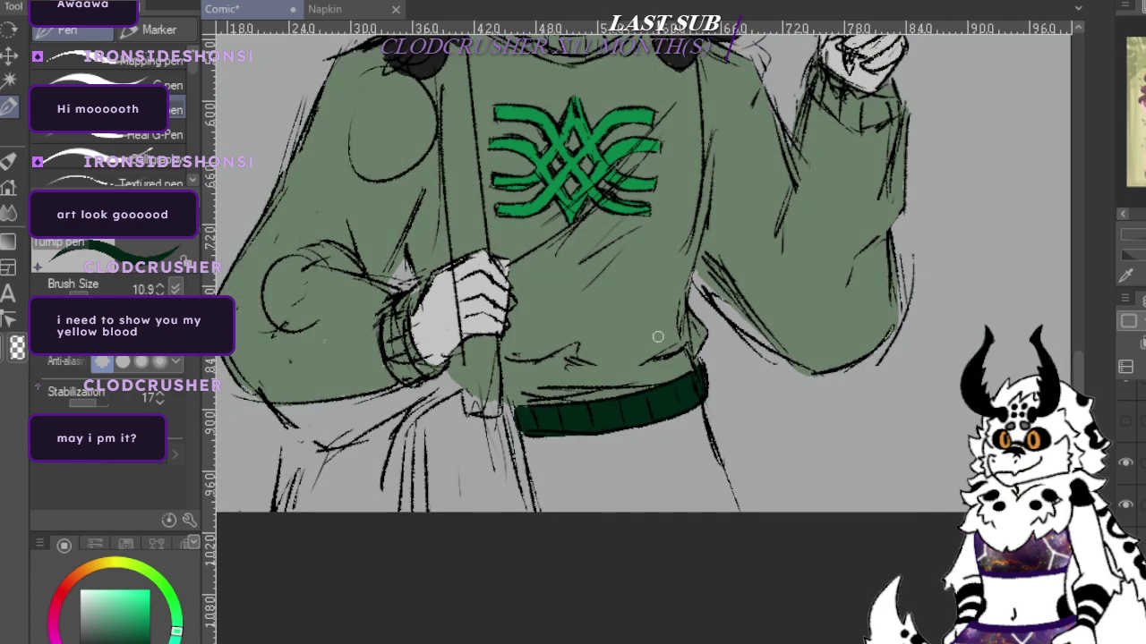
pyautogui.scroll(4, 554, 207)
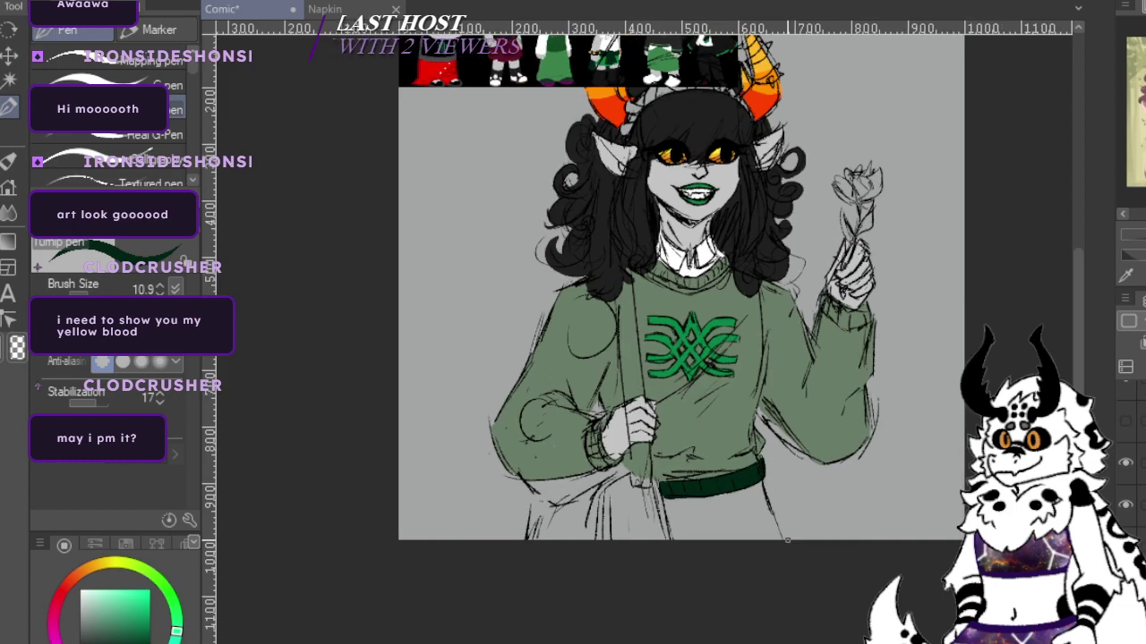
pyautogui.scroll(3, 788, 540)
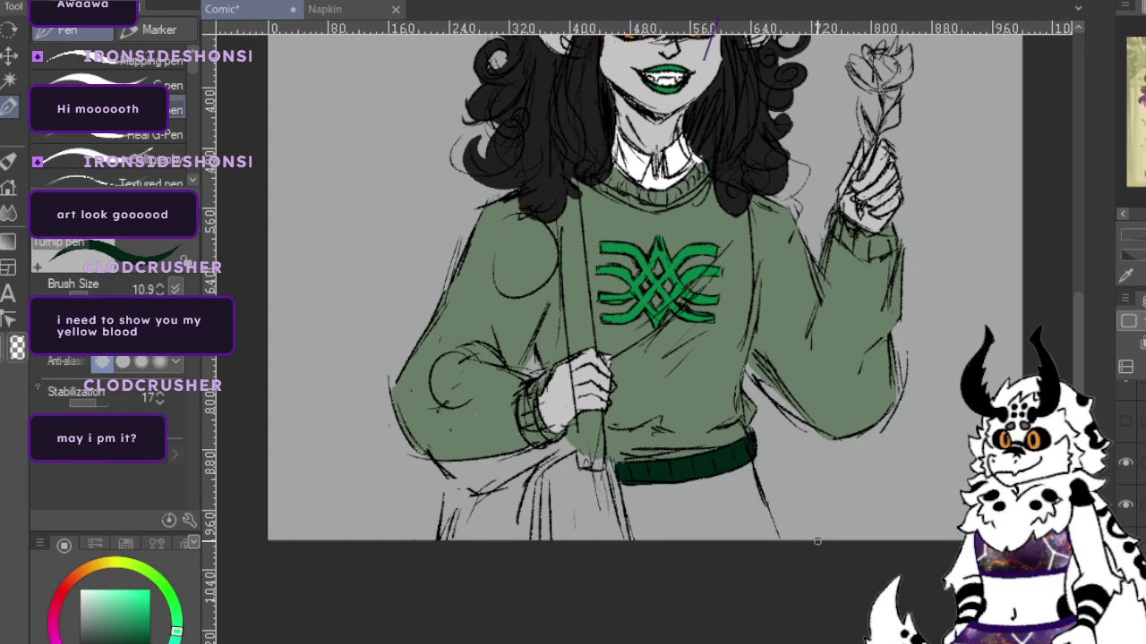
pyautogui.scroll(-2, 791, 544)
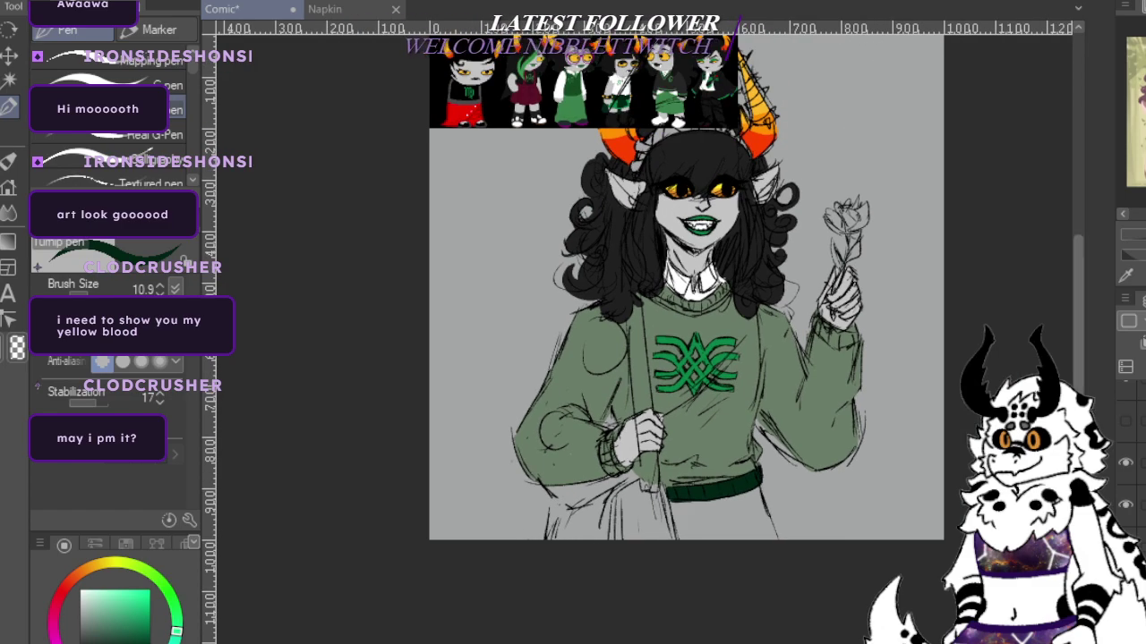
pyautogui.press('i')
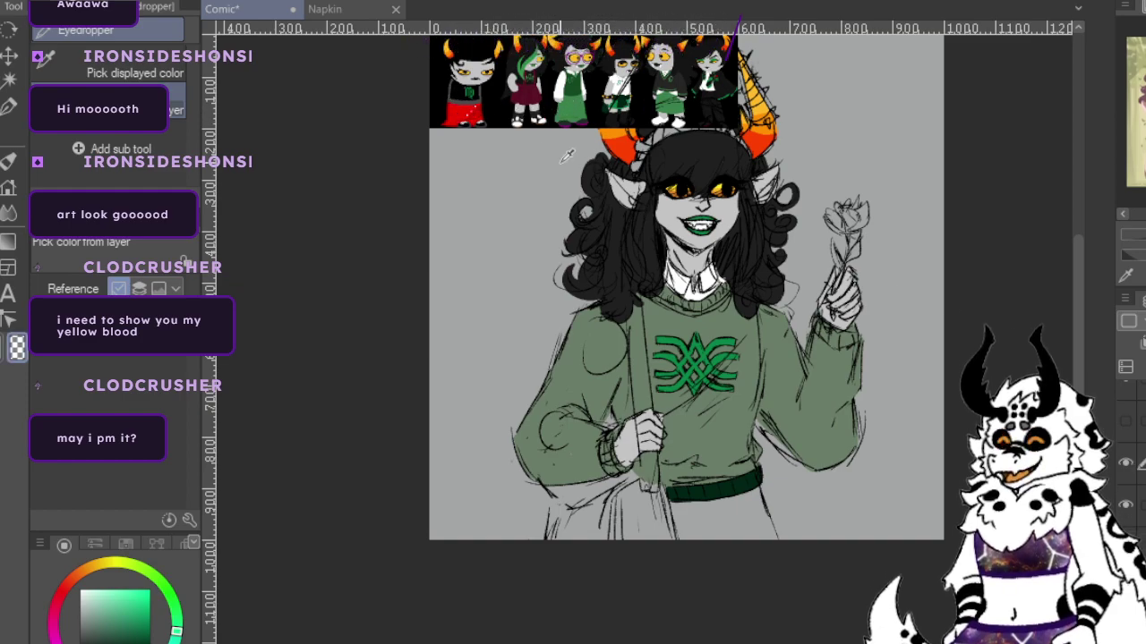
pyautogui.click(465, 112)
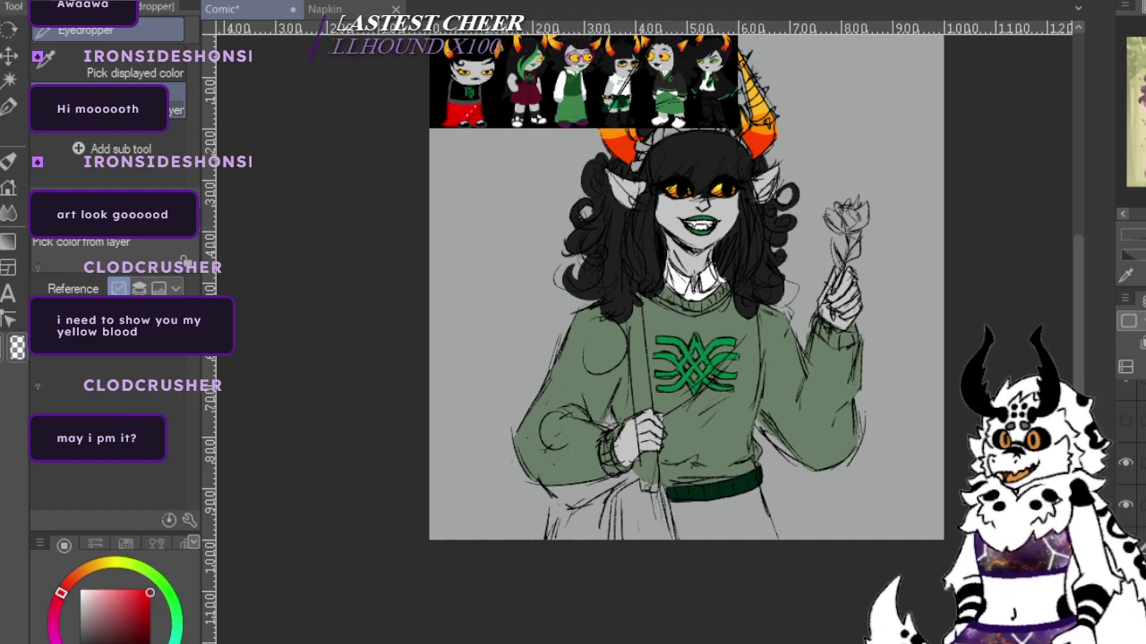
pyautogui.scroll(2, 772, 600)
pyautogui.scroll(3, 771, 600)
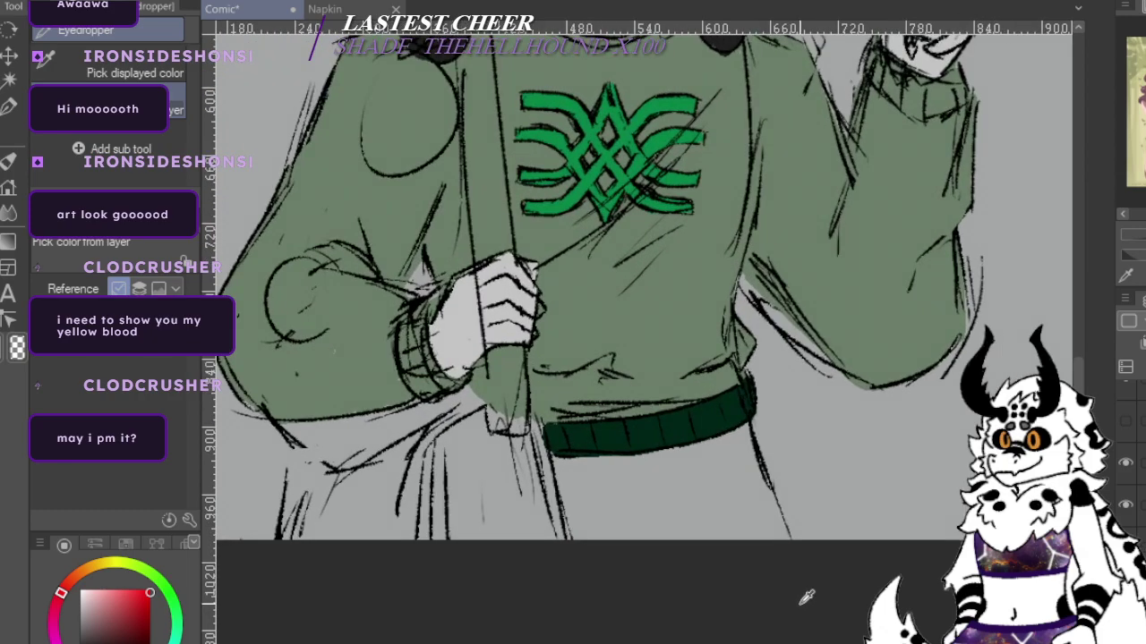
pyautogui.press('p')
pyautogui.moveTo(584, 492)
pyautogui.mouseDown()
pyautogui.moveTo(593, 542)
pyautogui.moveTo(563, 490)
pyautogui.moveTo(597, 562)
pyautogui.moveTo(589, 509)
pyautogui.moveTo(644, 579)
pyautogui.moveTo(606, 483)
pyautogui.moveTo(633, 518)
pyautogui.mouseUp()
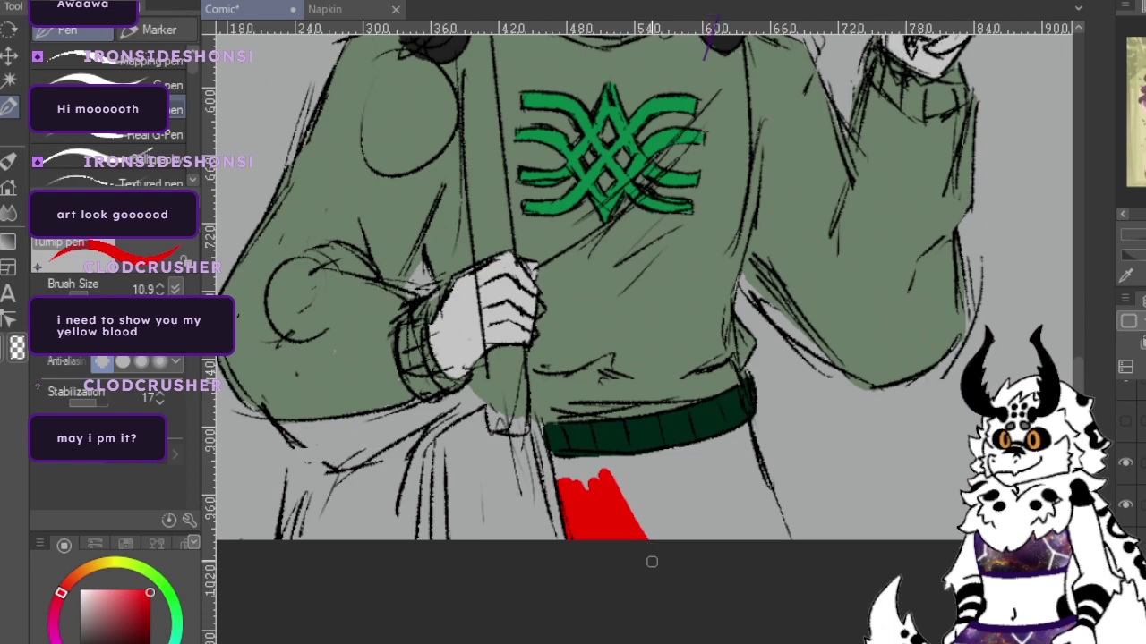
pyautogui.moveTo(681, 557)
pyautogui.mouseDown()
pyautogui.moveTo(655, 481)
pyautogui.moveTo(707, 547)
pyautogui.moveTo(686, 503)
pyautogui.mouseUp()
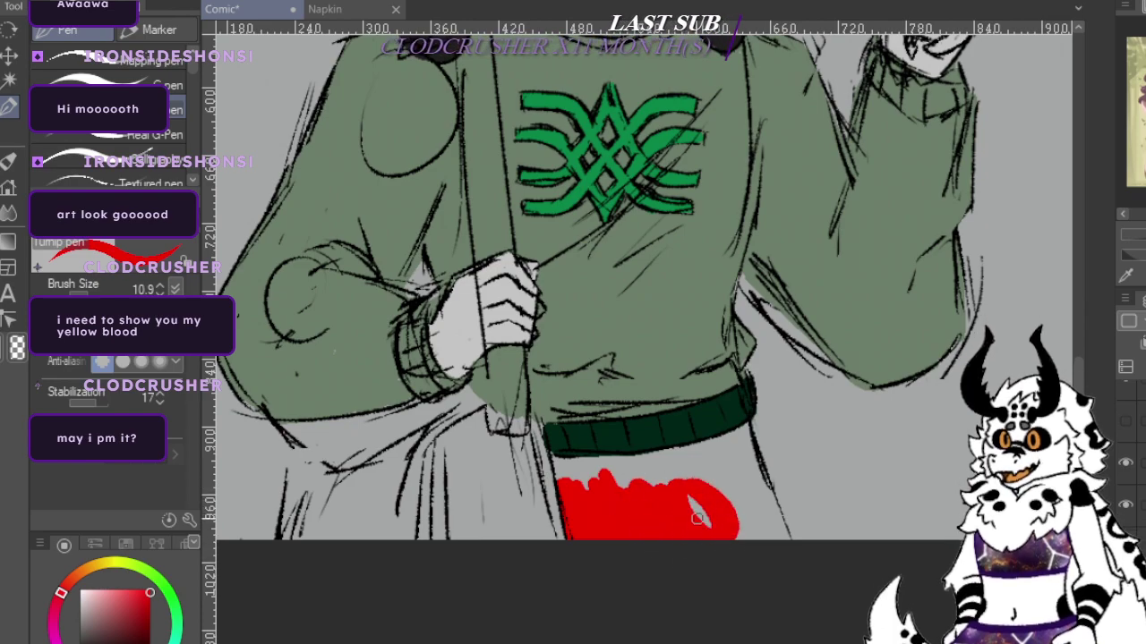
pyautogui.moveTo(742, 469)
pyautogui.mouseDown()
pyautogui.moveTo(789, 553)
pyautogui.moveTo(752, 459)
pyautogui.moveTo(766, 539)
pyautogui.moveTo(733, 488)
pyautogui.moveTo(748, 572)
pyautogui.mouseUp()
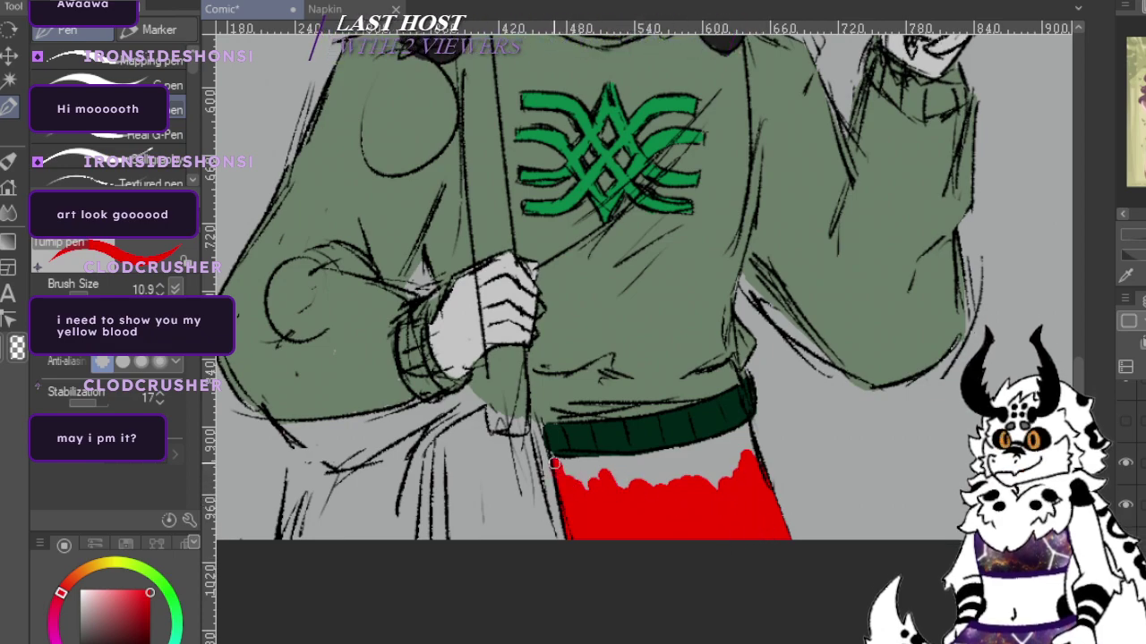
# Fill the remaining gap below the waistband with red, and sample the waistband's dark green.
pyautogui.moveTo(556, 475); pyautogui.dragTo(605, 467)
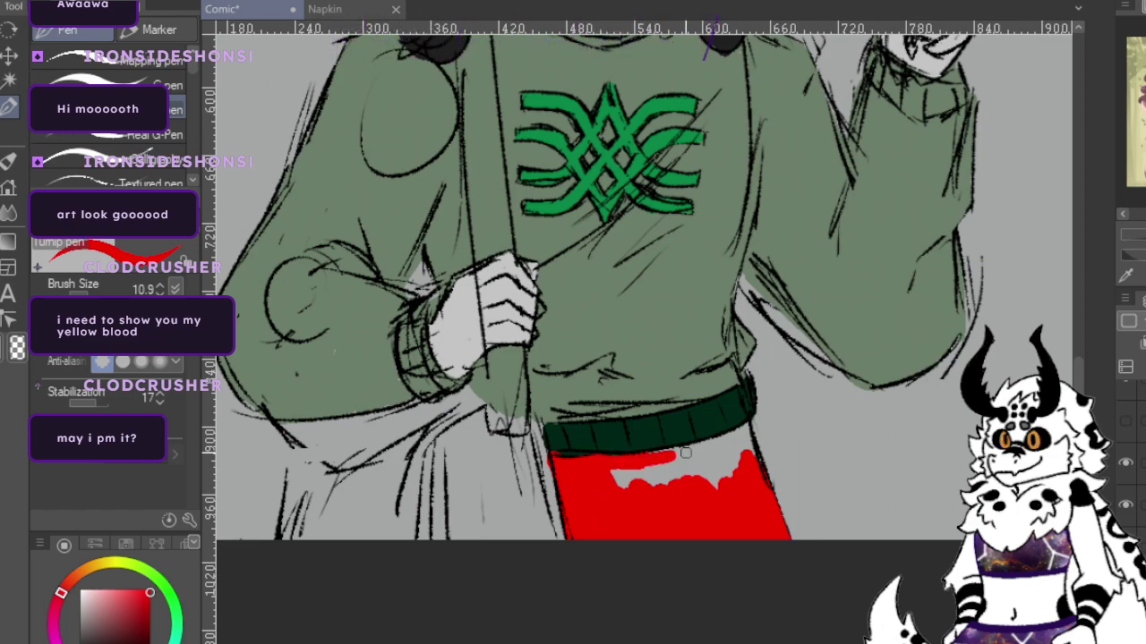
pyautogui.moveTo(681, 454); pyautogui.dragTo(723, 440)
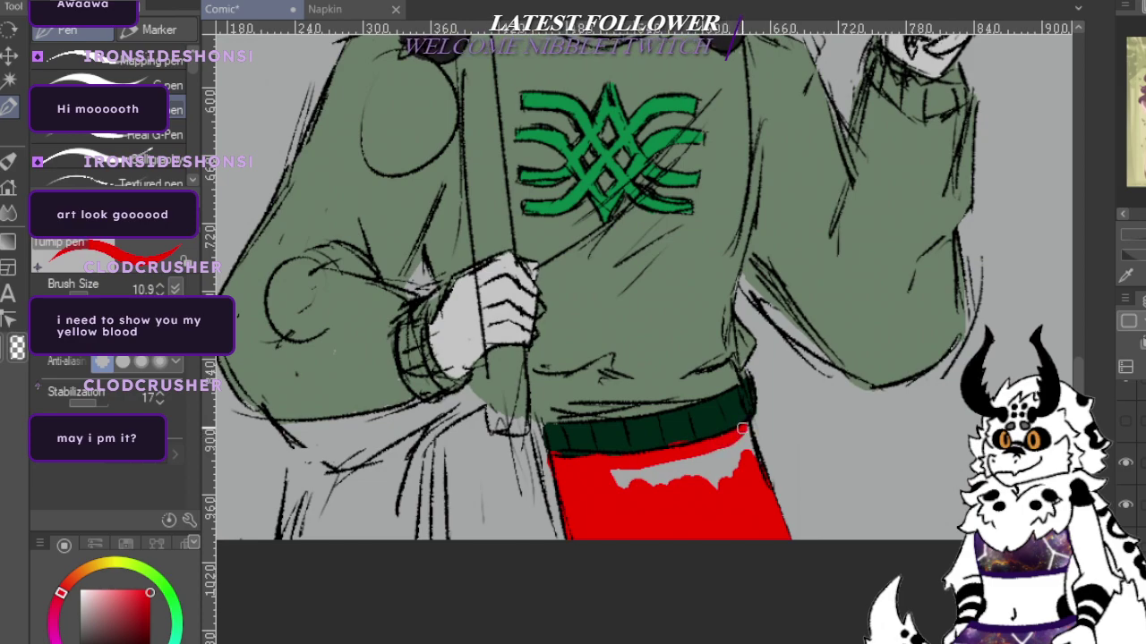
pyautogui.moveTo(700, 466); pyautogui.dragTo(616, 478)
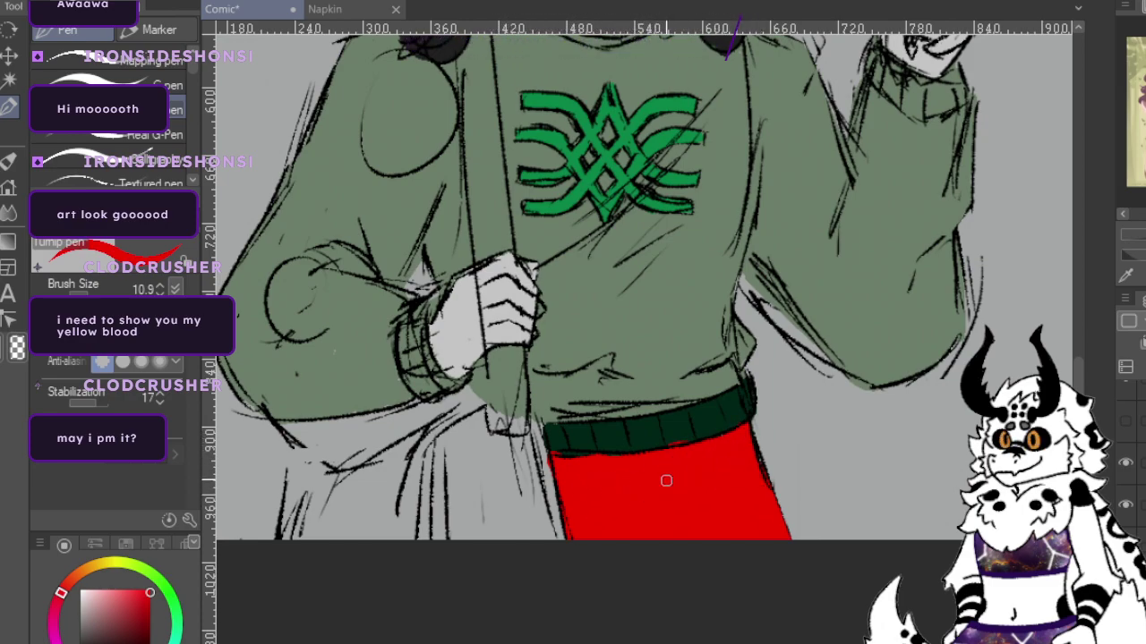
pyautogui.keyDown('alt'); pyautogui.click(666, 445); pyautogui.keyUp('alt')
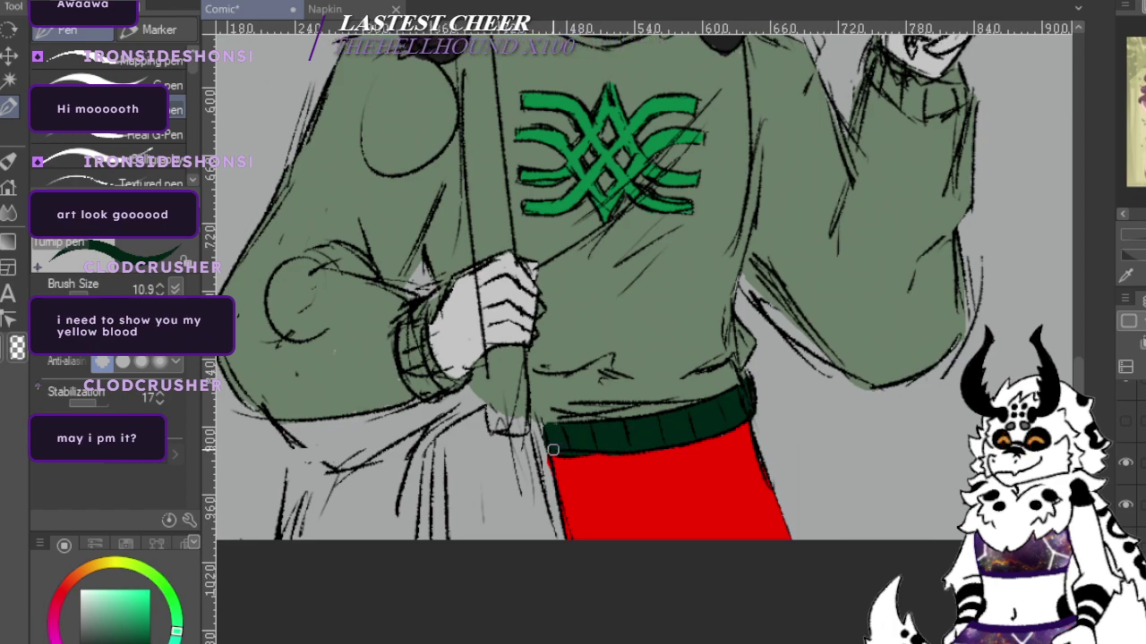
# Sample the maroon of the second reference character's shorts and try it over the lower inner part of the red trousers.
pyautogui.scroll(-5, 577, 449)
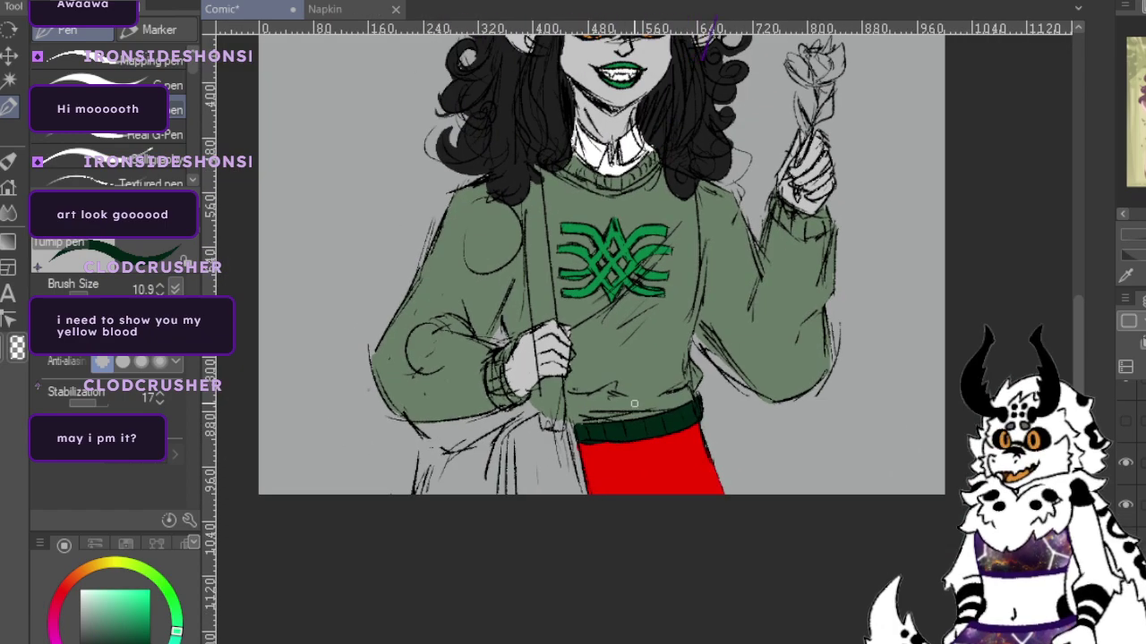
pyautogui.scroll(-1, 497, 248)
pyautogui.scroll(4, 498, 248)
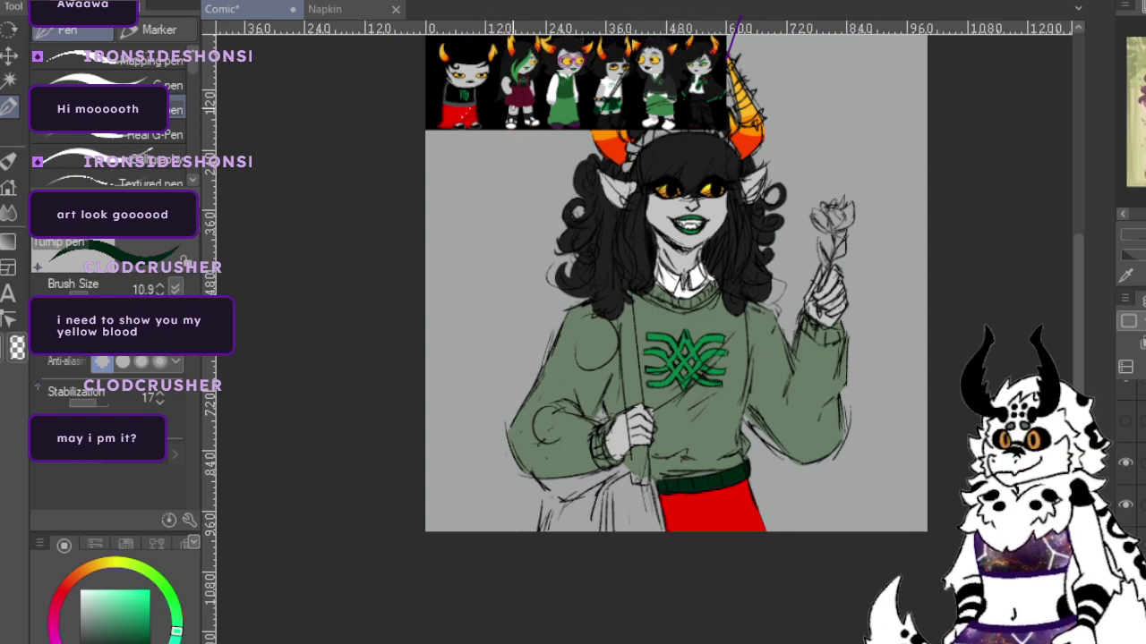
pyautogui.press('i')
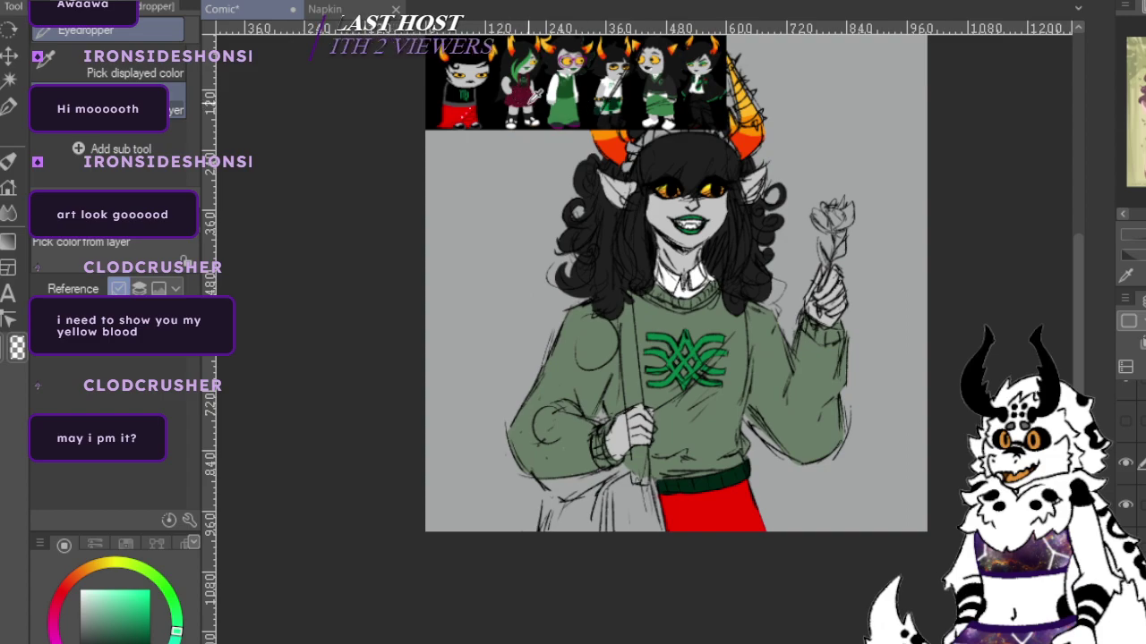
pyautogui.click(523, 97)
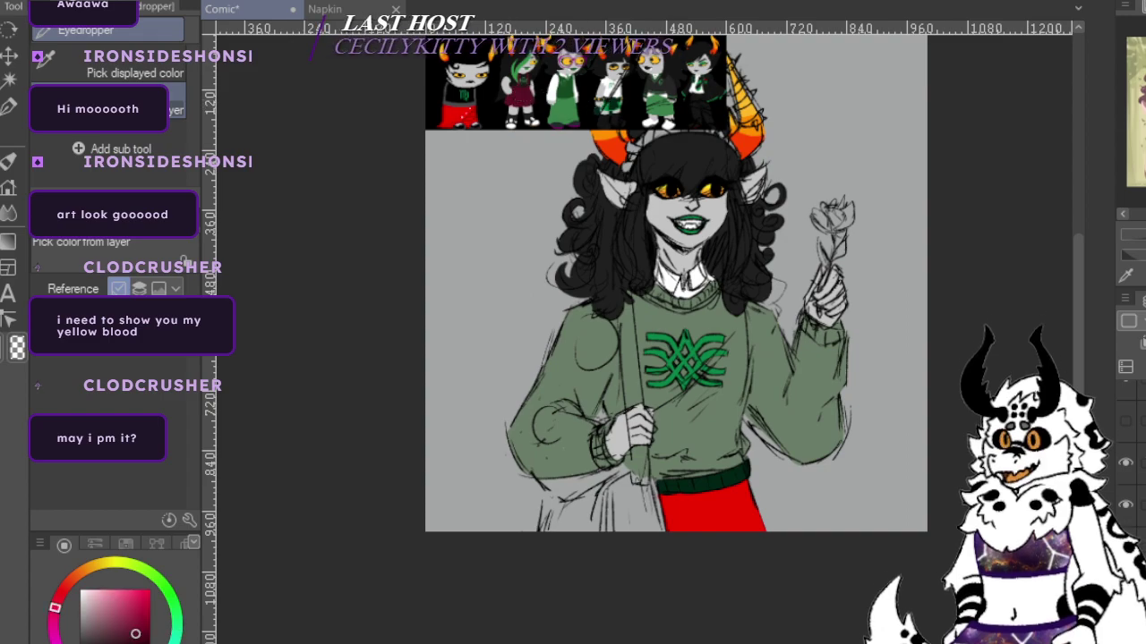
pyautogui.scroll(3, 775, 515)
pyautogui.press('p')
pyautogui.moveTo(559, 502); pyautogui.dragTo(591, 548)
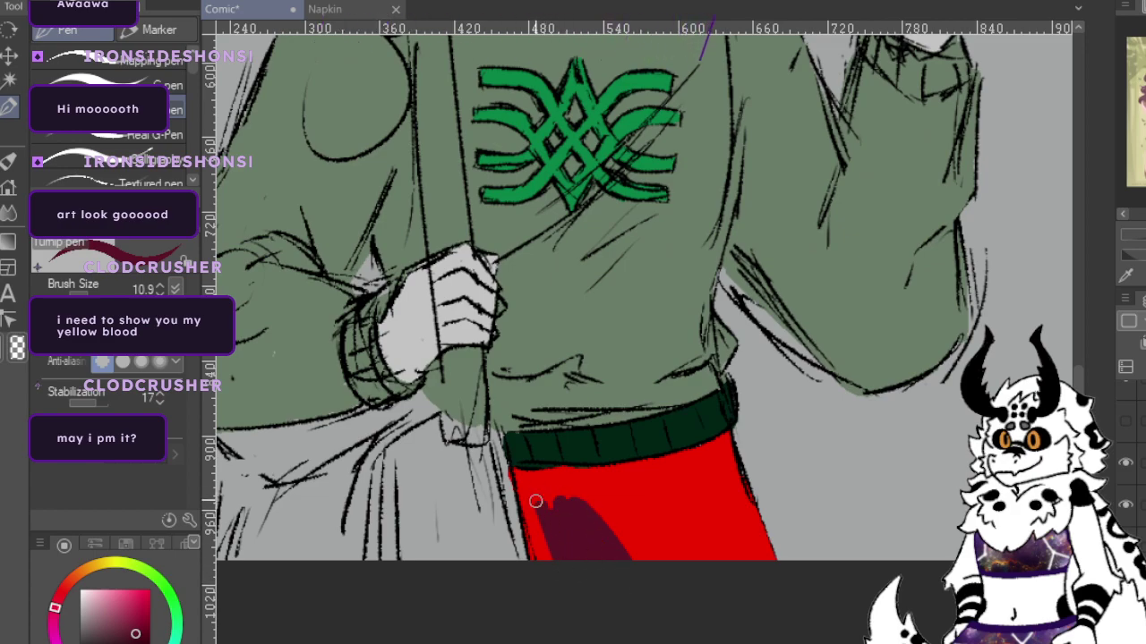
pyautogui.moveTo(535, 497); pyautogui.dragTo(545, 563)
pyautogui.moveTo(527, 508); pyautogui.dragTo(522, 560)
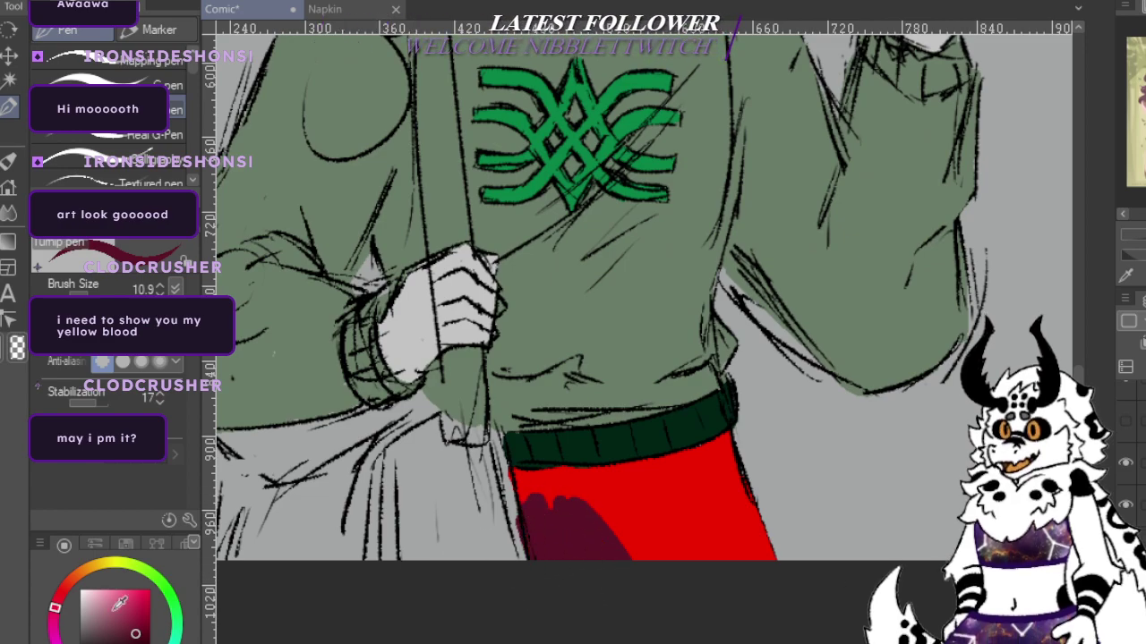
# Choose a dark grey and paint it over the maroon patch on the trousers.
pyautogui.moveTo(111, 634); pyautogui.dragTo(69, 631)
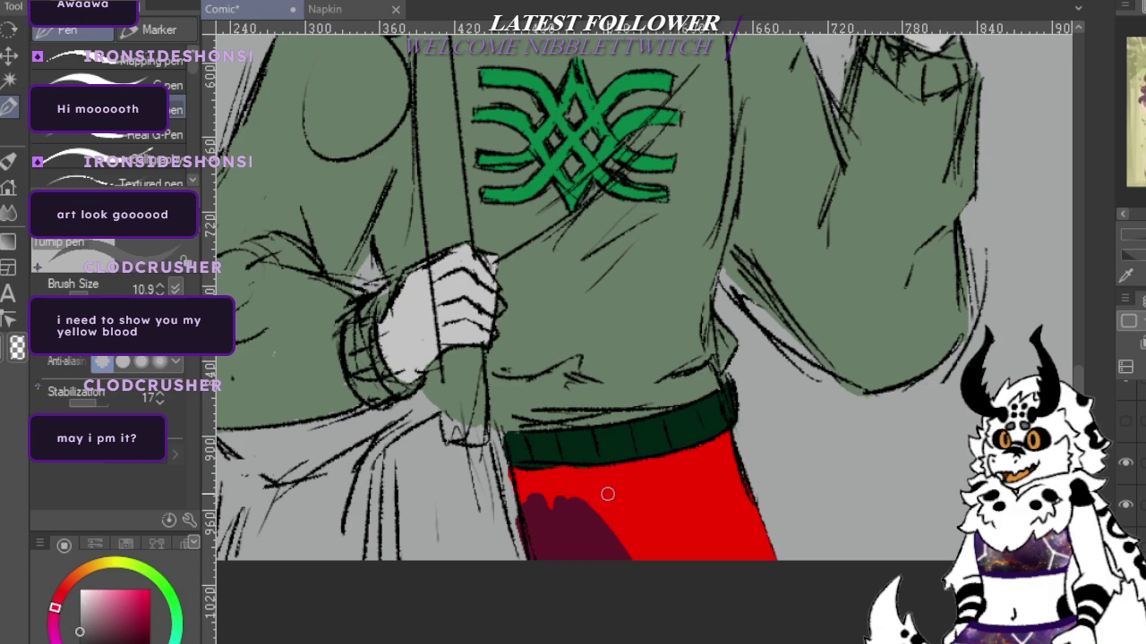
pyautogui.moveTo(637, 488); pyautogui.dragTo(624, 550)
pyautogui.moveTo(618, 509); pyautogui.dragTo(612, 557)
pyautogui.moveTo(639, 507); pyautogui.dragTo(652, 562)
pyautogui.moveTo(603, 501)
pyautogui.mouseDown()
pyautogui.moveTo(627, 573)
pyautogui.moveTo(601, 564)
pyautogui.mouseUp()
pyautogui.moveTo(565, 515); pyautogui.dragTo(593, 601)
pyautogui.moveTo(537, 506); pyautogui.dragTo(557, 570)
# Try black over the dark grey patch on the trousers, and undo the black strokes.
pyautogui.moveTo(106, 634); pyautogui.dragTo(90, 642)
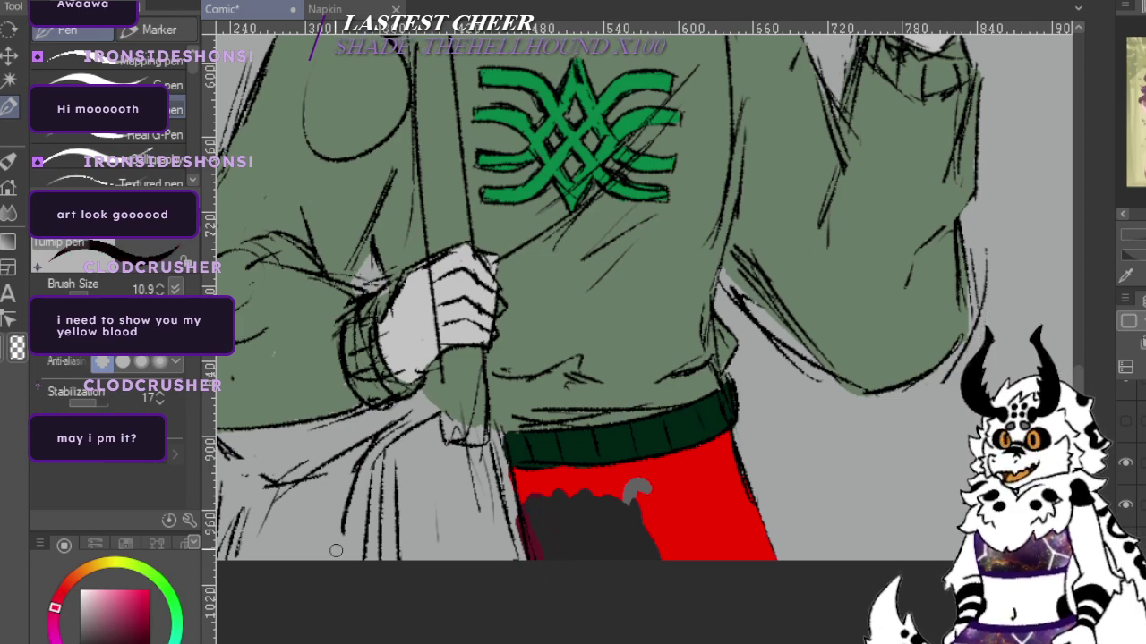
pyautogui.moveTo(632, 490); pyautogui.dragTo(619, 562)
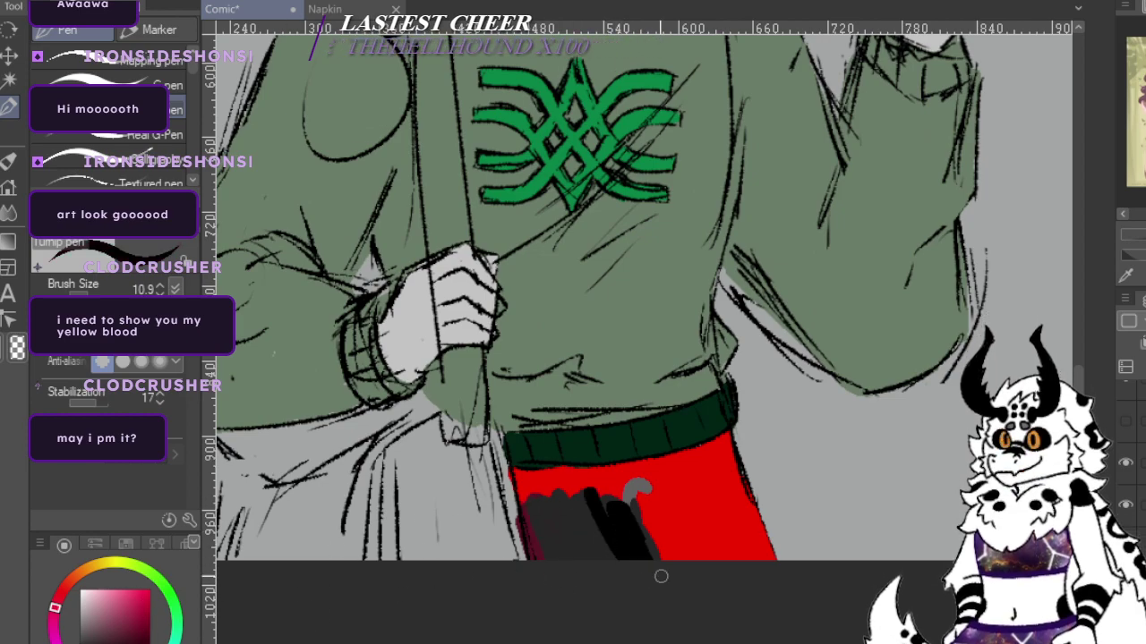
pyautogui.moveTo(614, 487); pyautogui.dragTo(584, 560)
pyautogui.moveTo(603, 485)
pyautogui.mouseDown()
pyautogui.moveTo(593, 557)
pyautogui.moveTo(558, 493)
pyautogui.moveTo(564, 593)
pyautogui.moveTo(539, 546)
pyautogui.mouseUp()
pyautogui.scroll(-4, 641, 391)
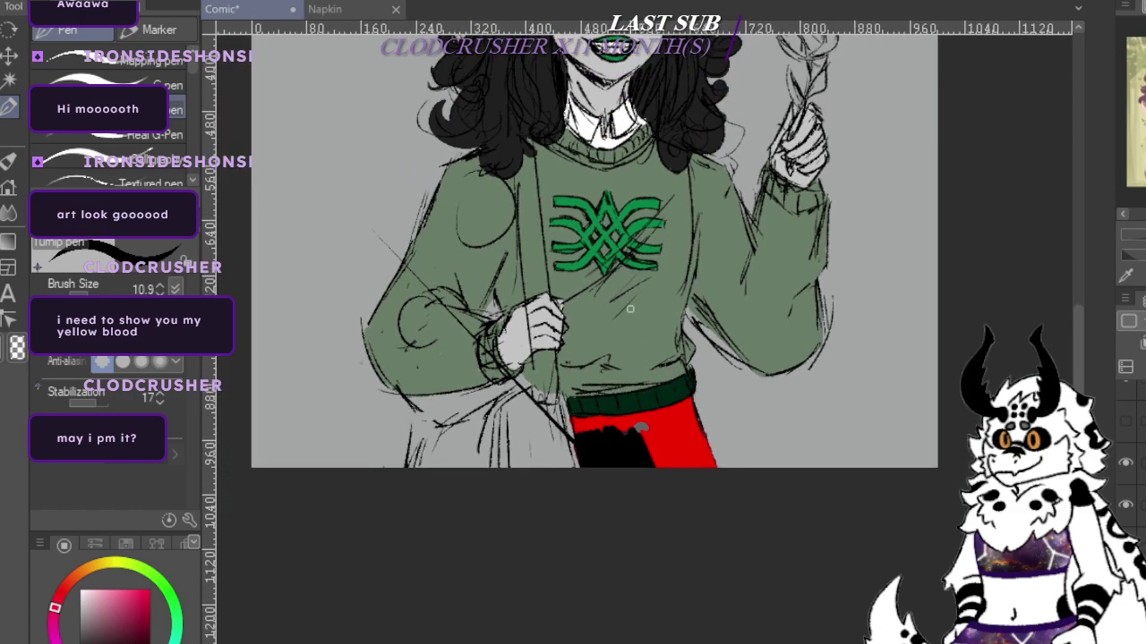
pyautogui.hotkey('ctrl', 'z')
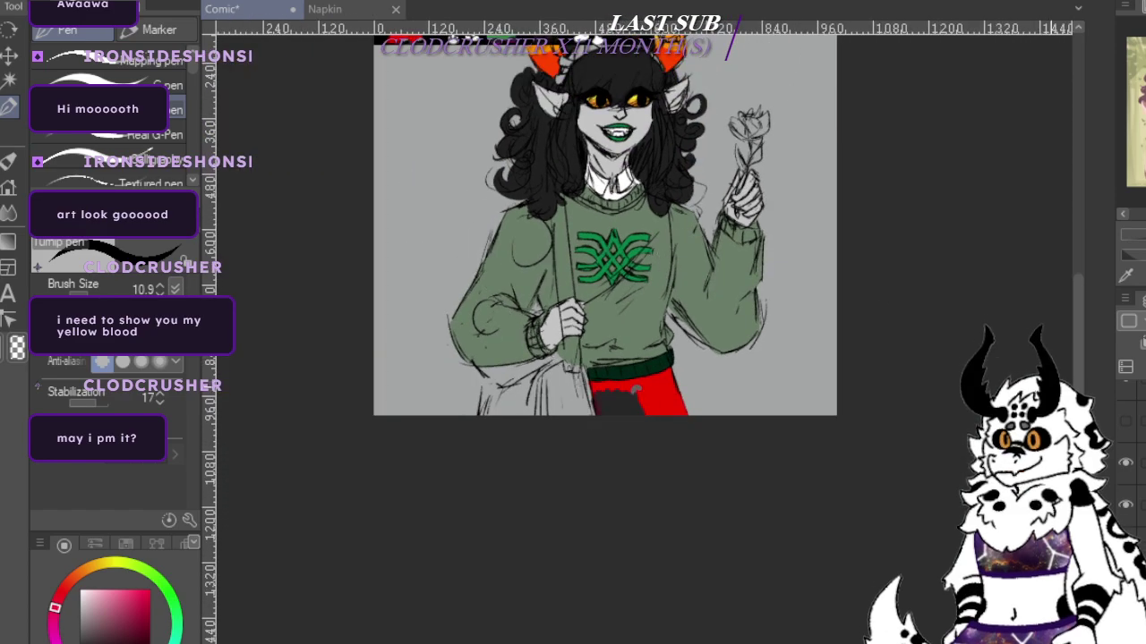
pyautogui.scroll(2, 633, 390)
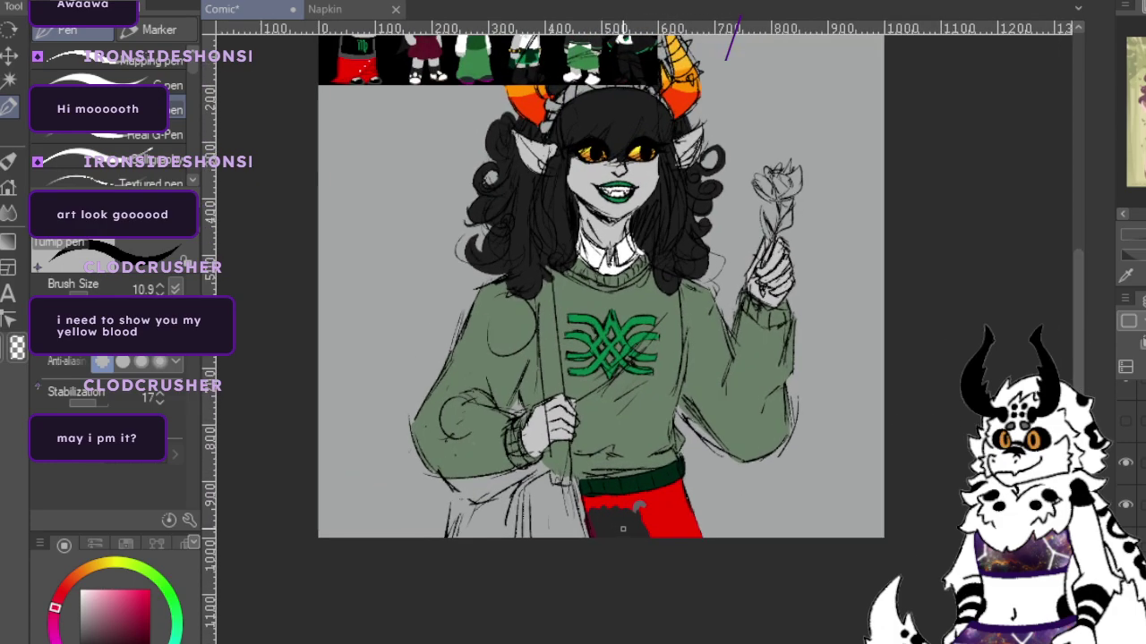
# Undo the dark test patches on the red trousers and sample the maroon of the second reference character's shorts.
pyautogui.scroll(1, 623, 528)
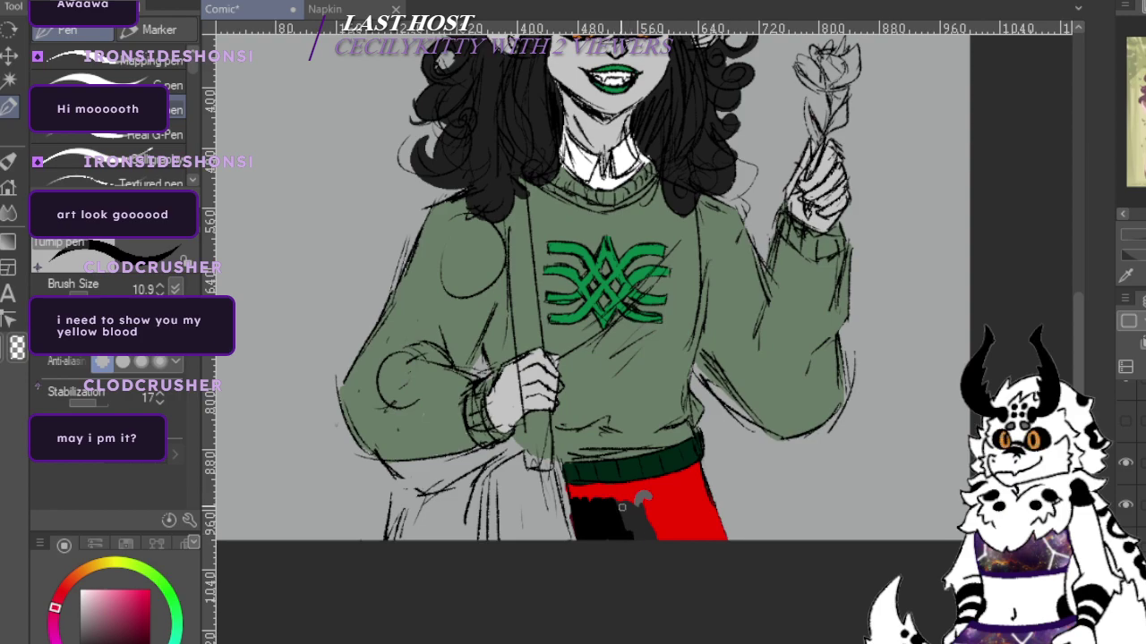
pyautogui.hotkey('ctrl', 'z')
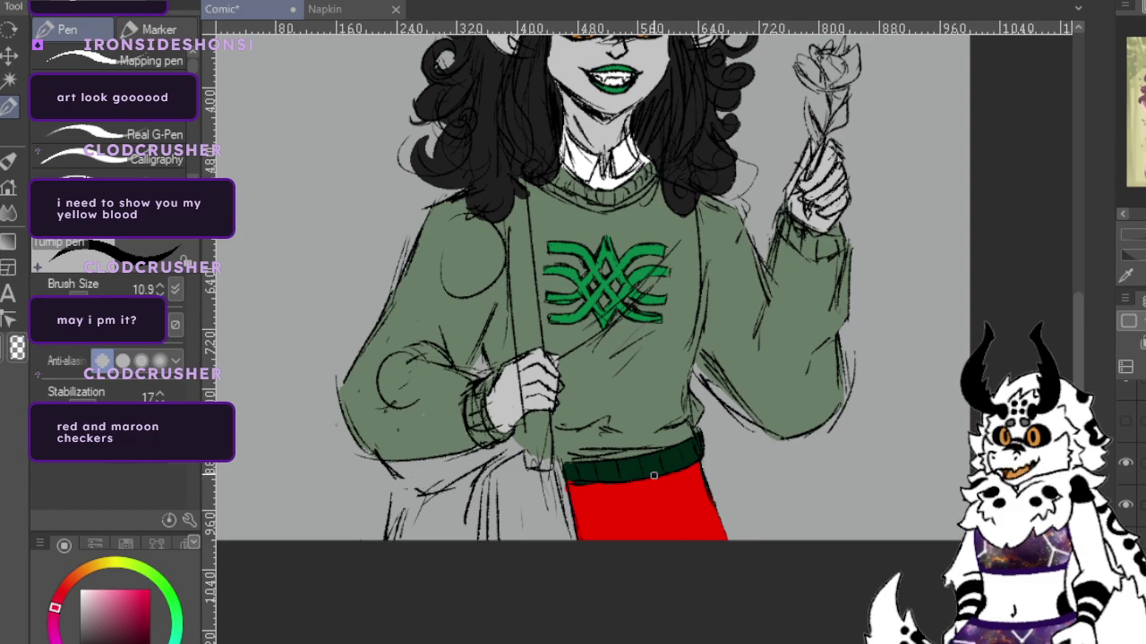
pyautogui.press('i')
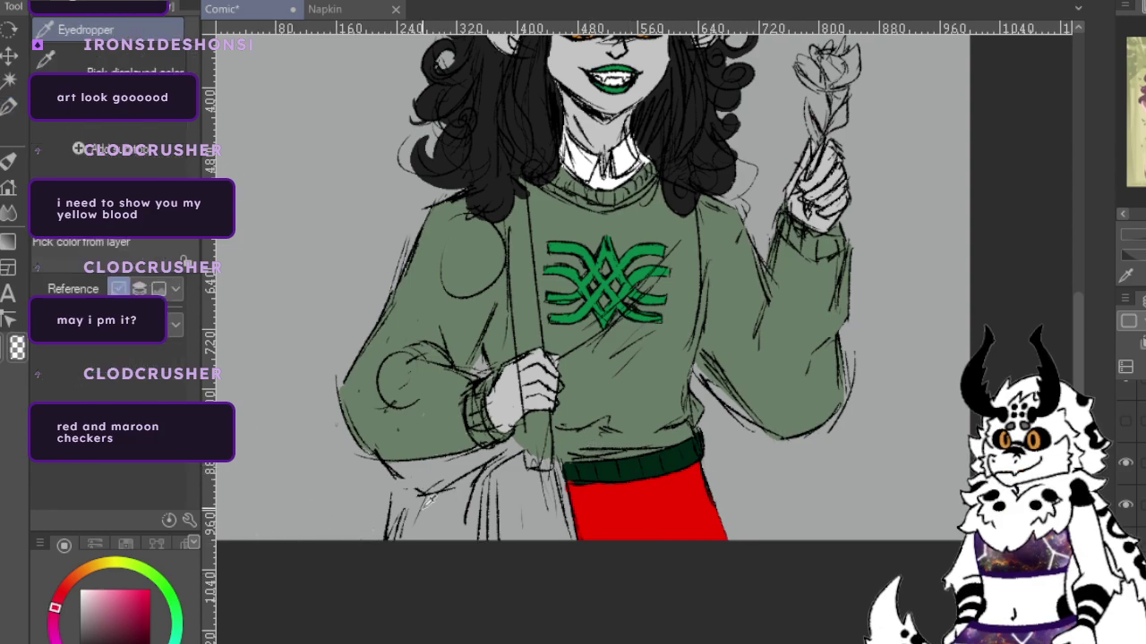
pyautogui.scroll(3, 641, 490)
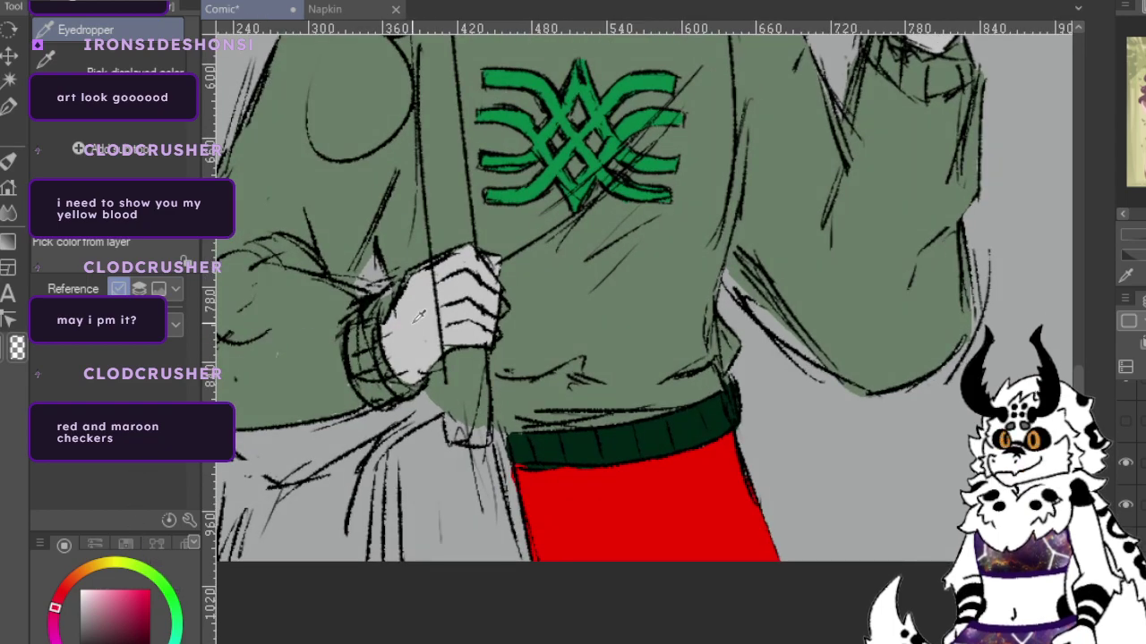
pyautogui.scroll(-1, 418, 315)
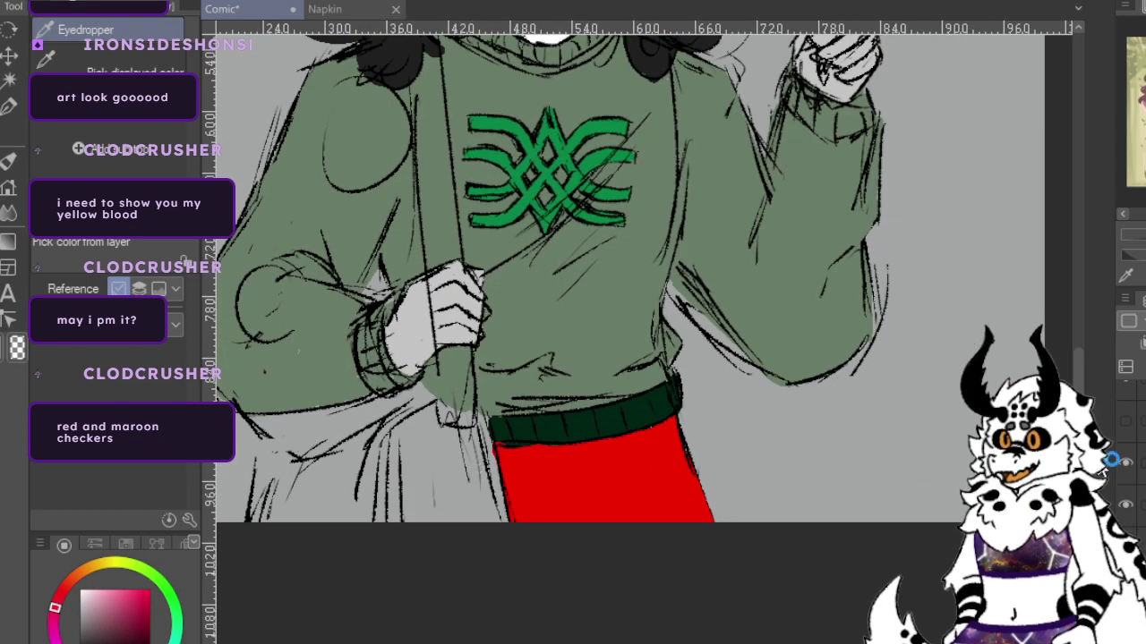
pyautogui.moveTo(1078, 463); pyautogui.dragTo(1057, 267)
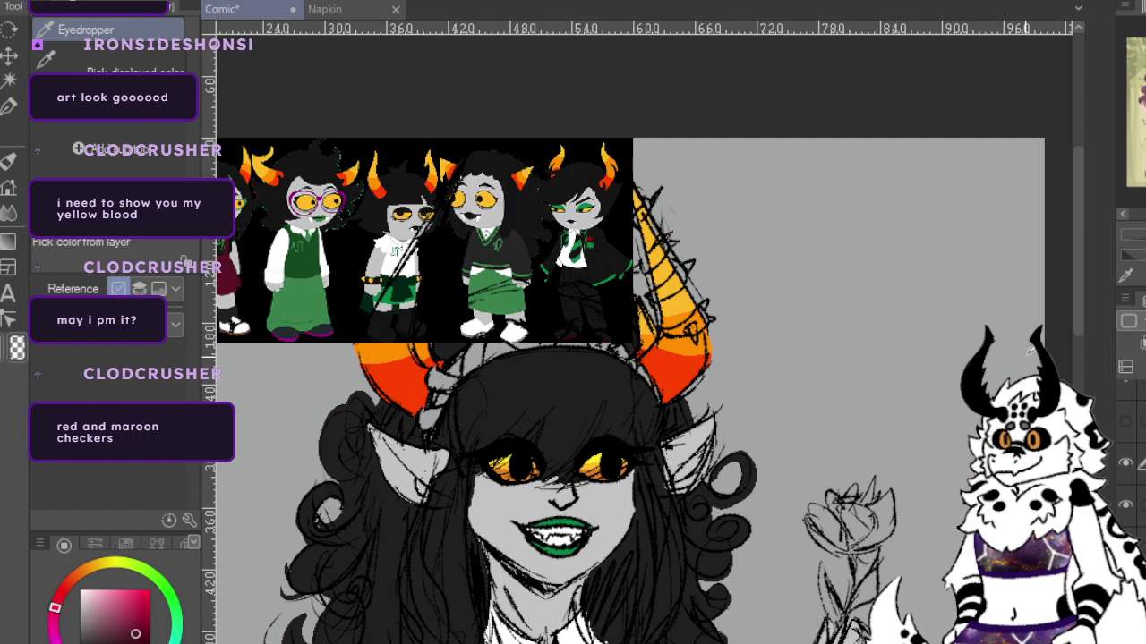
pyautogui.moveTo(1074, 317); pyautogui.dragTo(1079, 511)
# Paint two maroon checks on the red trousers, one under the waistband at the outer edge and one diagonally below it towards the middle.
pyautogui.scroll(3, 642, 578)
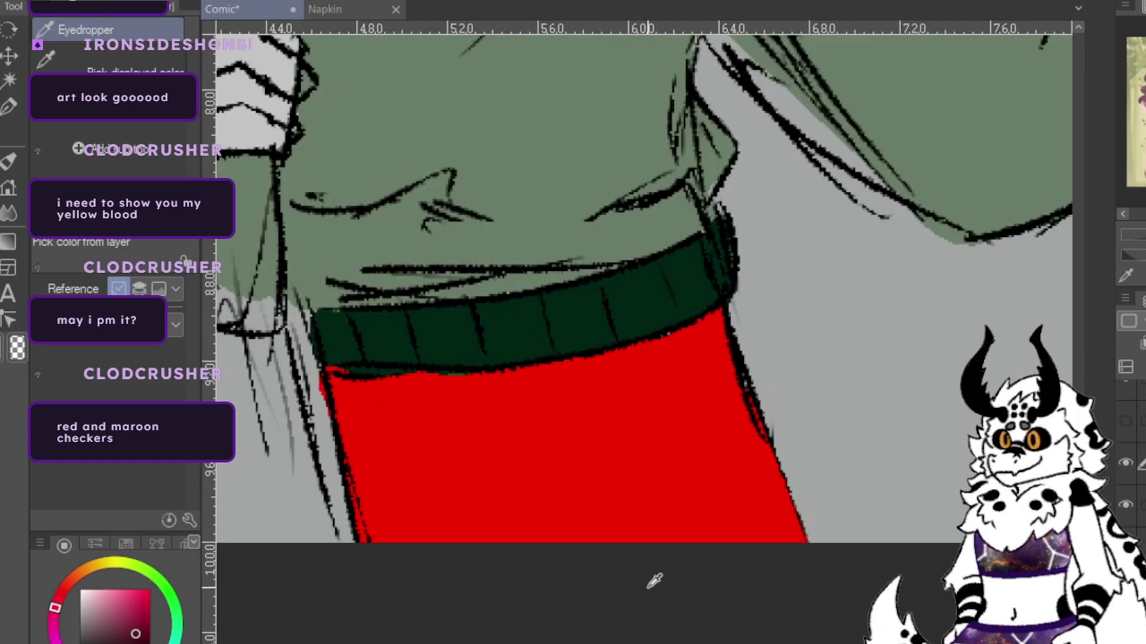
pyautogui.press('p')
pyautogui.moveTo(345, 457)
pyautogui.mouseDown()
pyautogui.moveTo(396, 458)
pyautogui.moveTo(662, 401)
pyautogui.mouseUp()
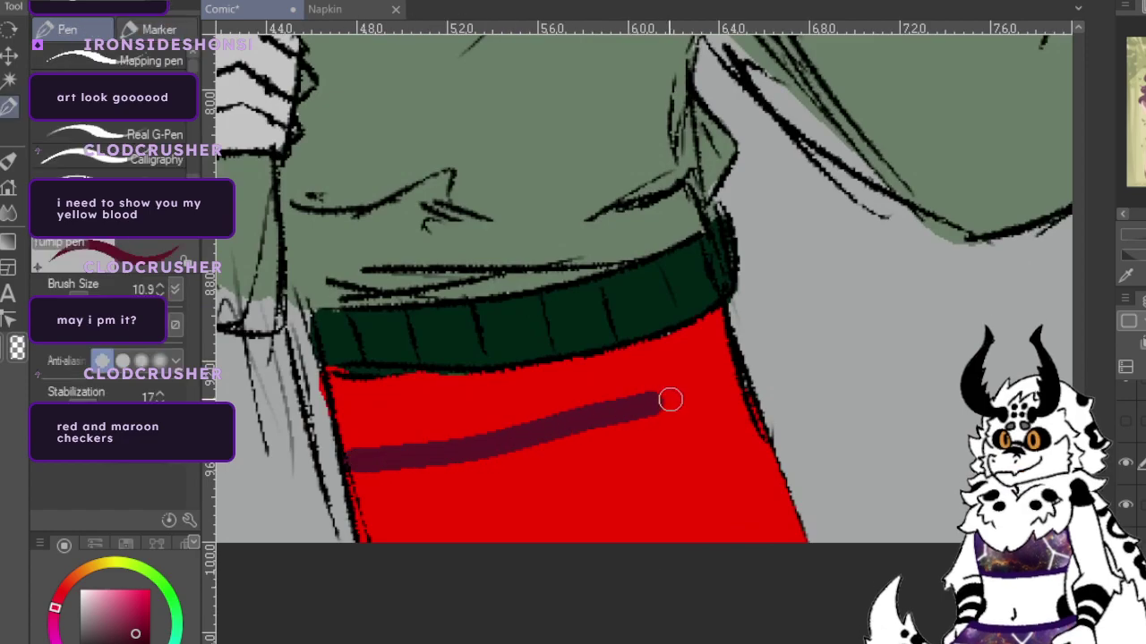
pyautogui.hotkey('ctrl', 'z')
pyautogui.moveTo(631, 356); pyautogui.dragTo(641, 410)
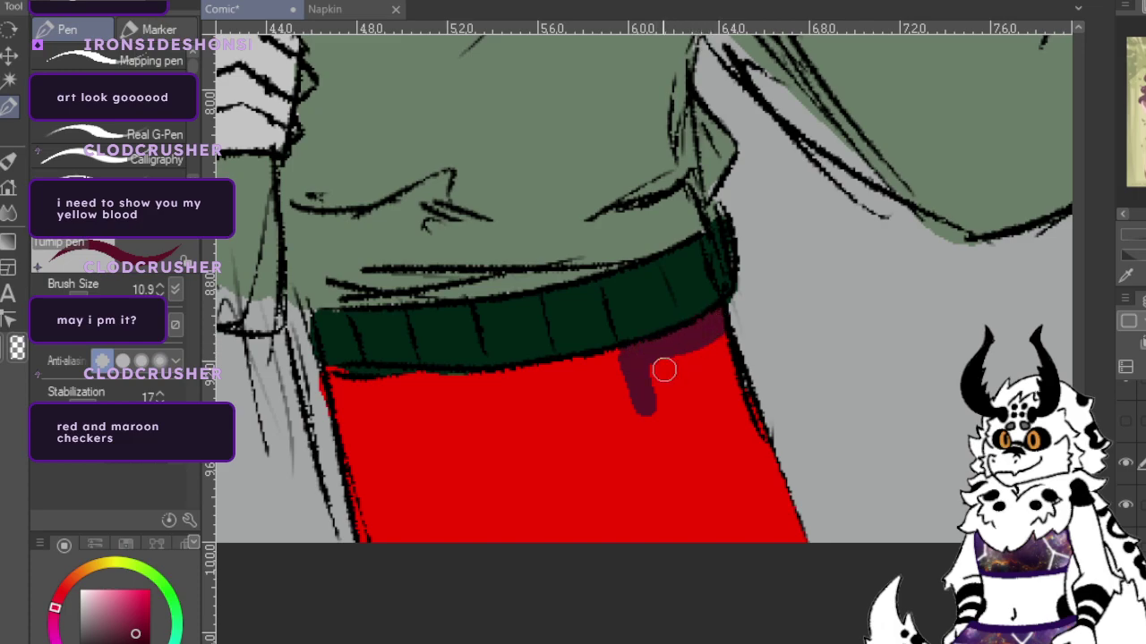
pyautogui.moveTo(645, 411)
pyautogui.mouseDown()
pyautogui.moveTo(665, 470)
pyautogui.moveTo(757, 442)
pyautogui.moveTo(720, 335)
pyautogui.moveTo(722, 375)
pyautogui.moveTo(704, 354)
pyautogui.moveTo(654, 372)
pyautogui.mouseUp()
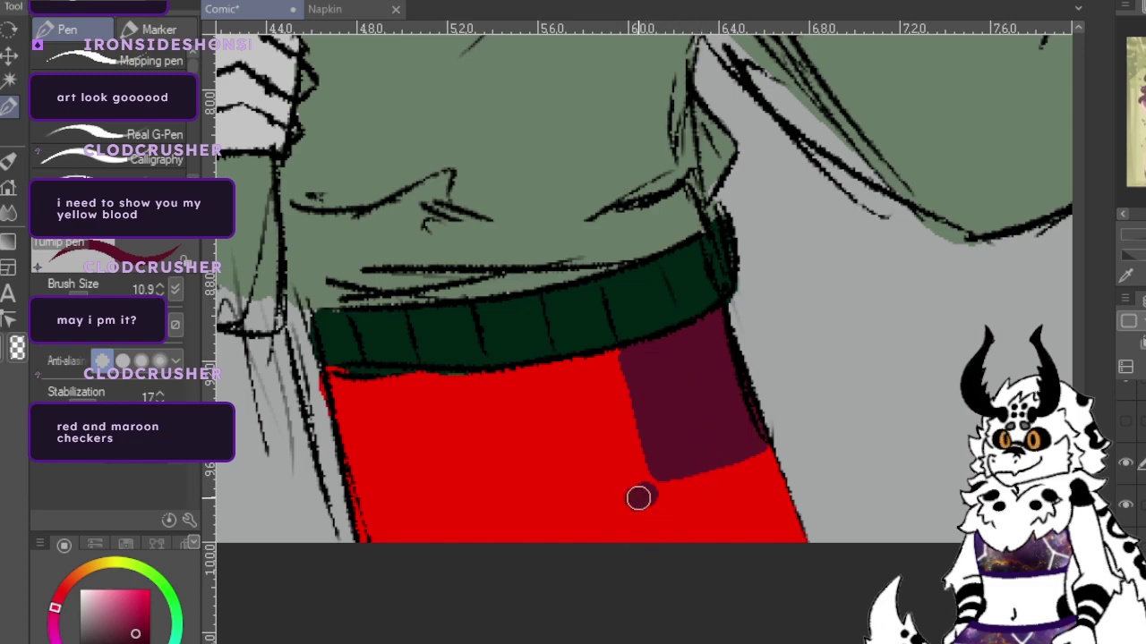
pyautogui.moveTo(652, 493); pyautogui.dragTo(671, 562)
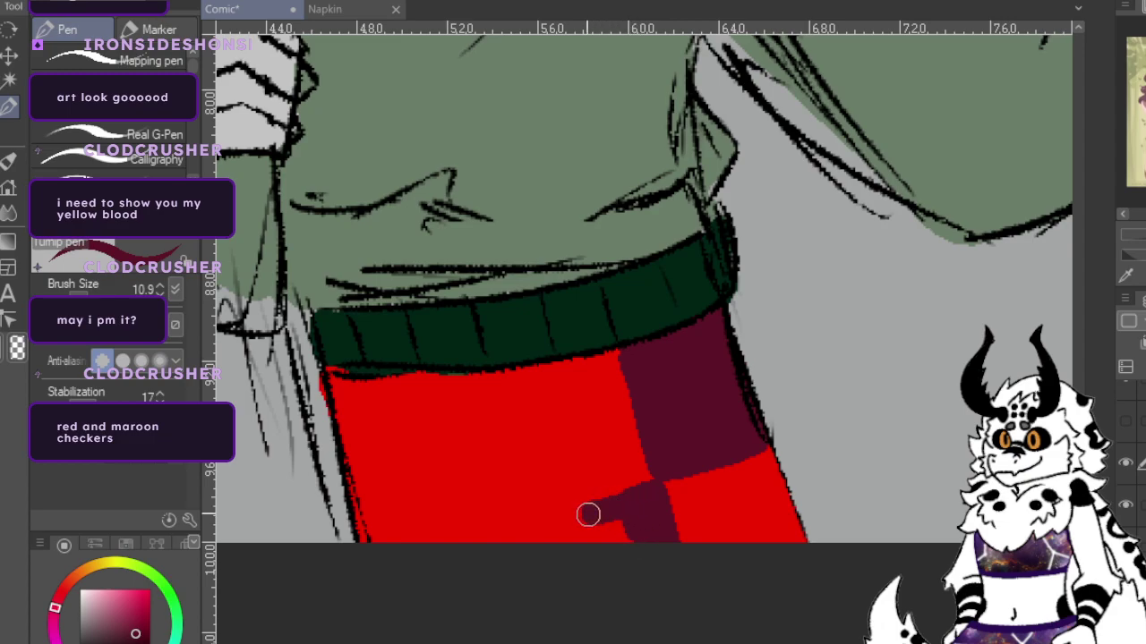
pyautogui.moveTo(565, 570); pyautogui.dragTo(602, 527)
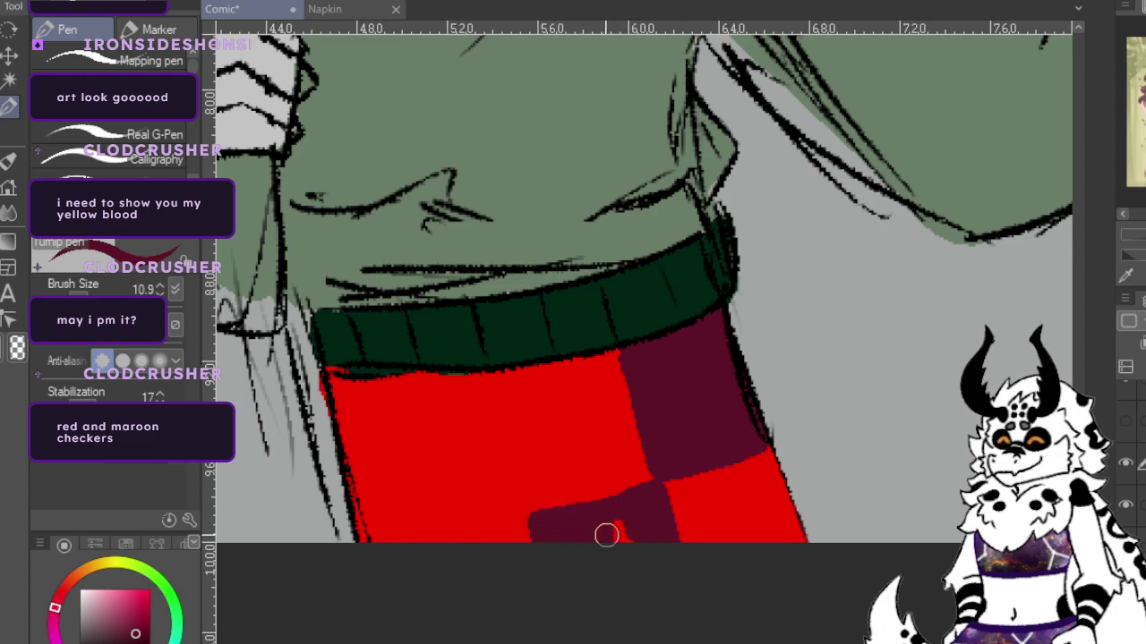
# Outline and fill a third maroon check under the waistband, along the inner edge of the trousers beside the bag.
pyautogui.moveTo(471, 384)
pyautogui.mouseDown()
pyautogui.moveTo(486, 486)
pyautogui.moveTo(534, 527)
pyautogui.moveTo(514, 532)
pyautogui.mouseUp()
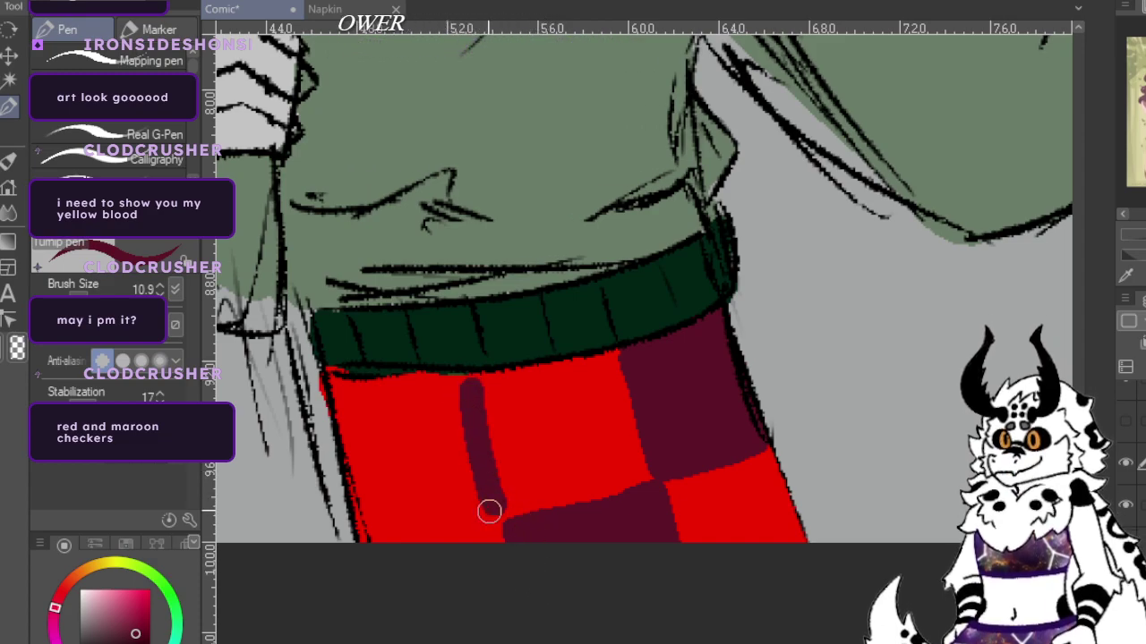
pyautogui.moveTo(473, 384)
pyautogui.mouseDown()
pyautogui.moveTo(356, 376)
pyautogui.moveTo(417, 387)
pyautogui.mouseUp()
pyautogui.hotkey('ctrl', 'z')
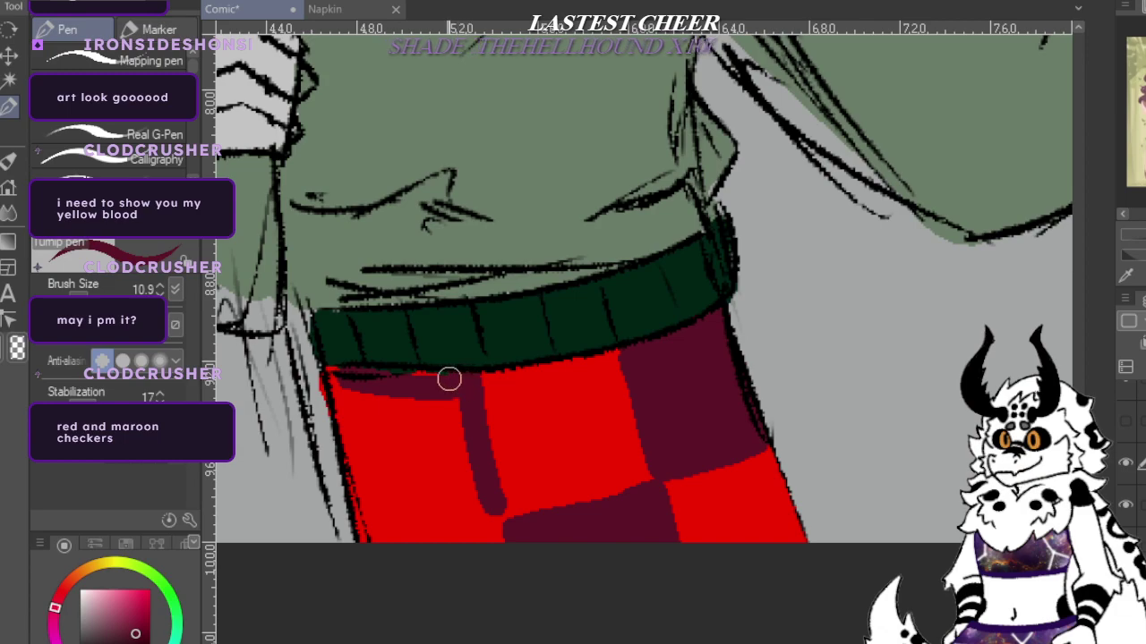
pyautogui.hotkey('ctrl', 'z')
pyautogui.moveTo(349, 379)
pyautogui.mouseDown()
pyautogui.moveTo(471, 382)
pyautogui.moveTo(484, 503)
pyautogui.moveTo(498, 515)
pyautogui.moveTo(370, 518)
pyautogui.mouseUp()
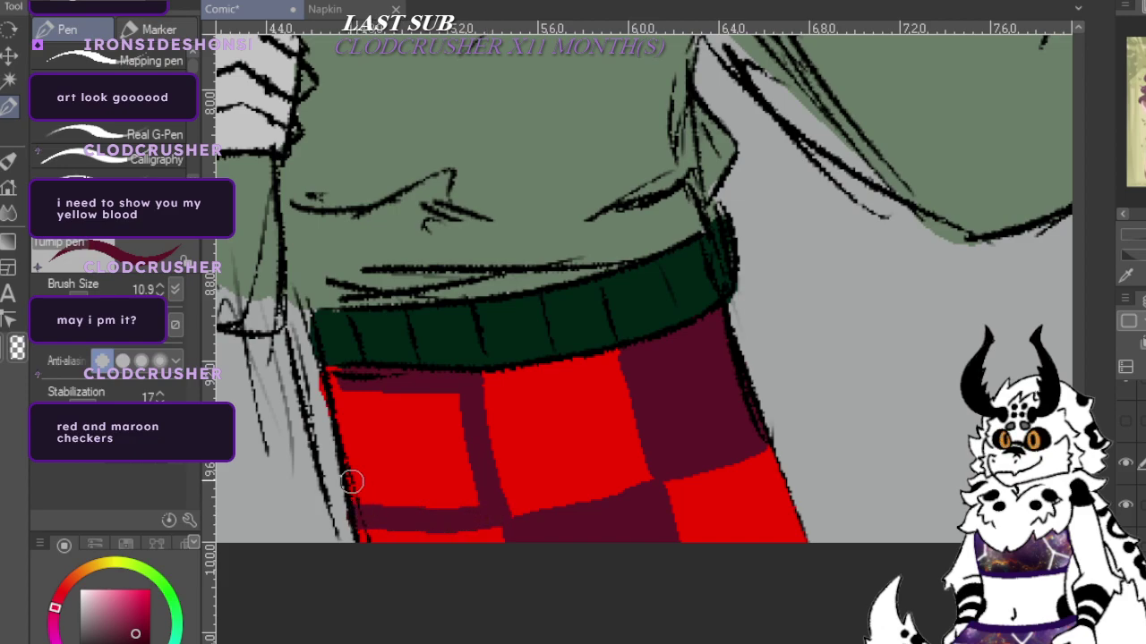
pyautogui.moveTo(334, 379)
pyautogui.mouseDown()
pyautogui.moveTo(343, 412)
pyautogui.moveTo(359, 401)
pyautogui.moveTo(369, 453)
pyautogui.moveTo(411, 501)
pyautogui.moveTo(435, 481)
pyautogui.moveTo(445, 396)
pyautogui.moveTo(440, 451)
pyautogui.mouseUp()
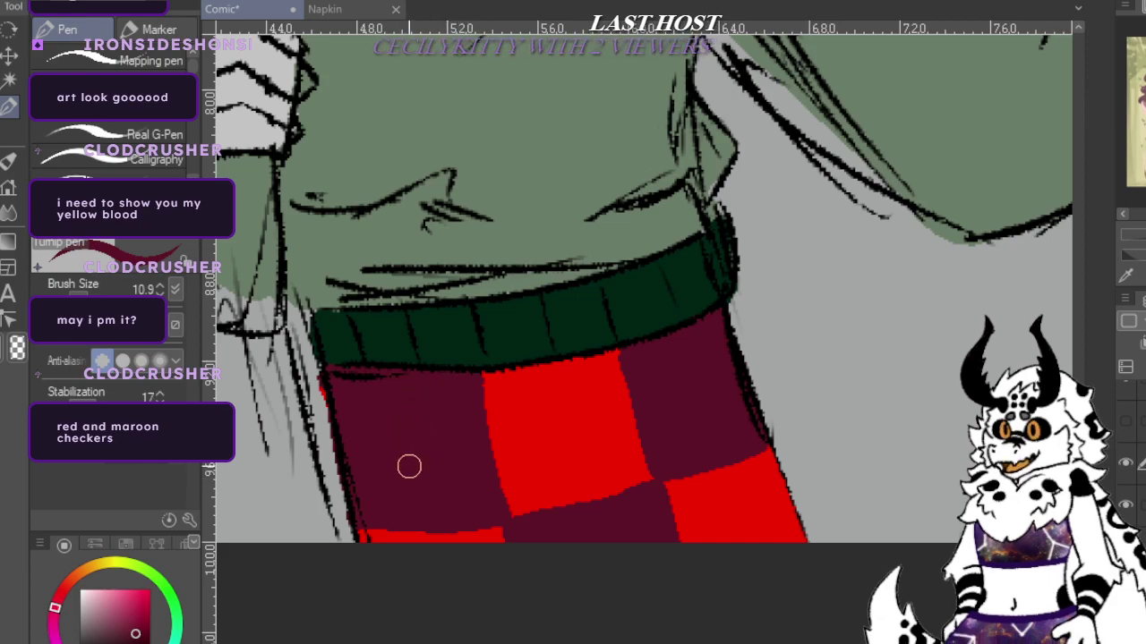
# Choose a pink and try filling the red checks of the trousers with it directly on the editing layer.
pyautogui.scroll(-2, 403, 468)
pyautogui.scroll(-6, 424, 452)
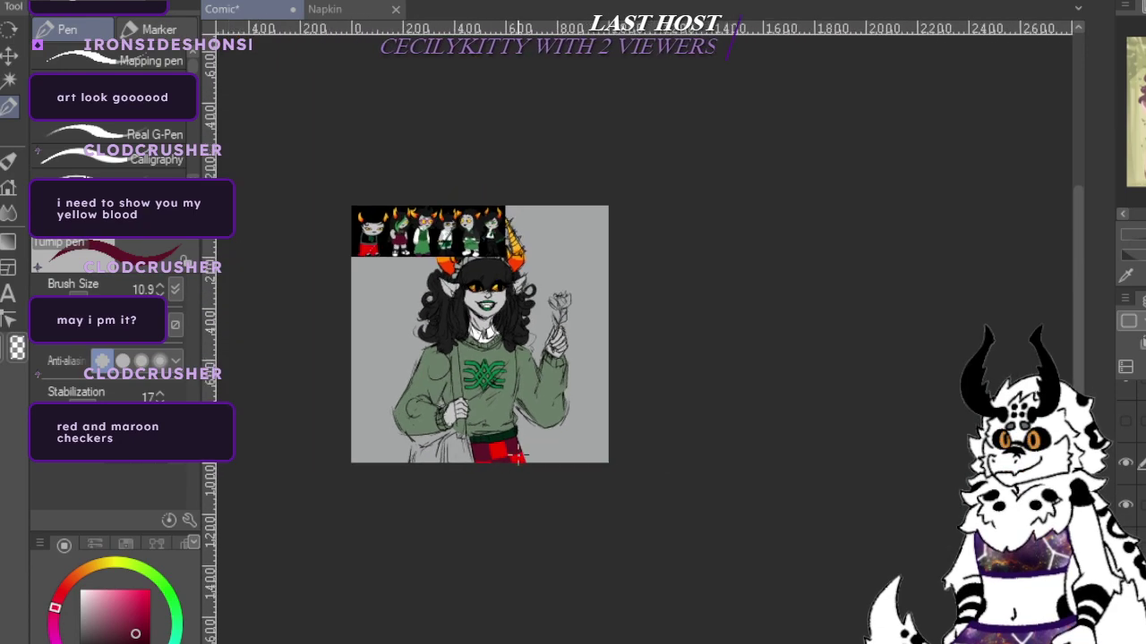
pyautogui.scroll(4, 335, 395)
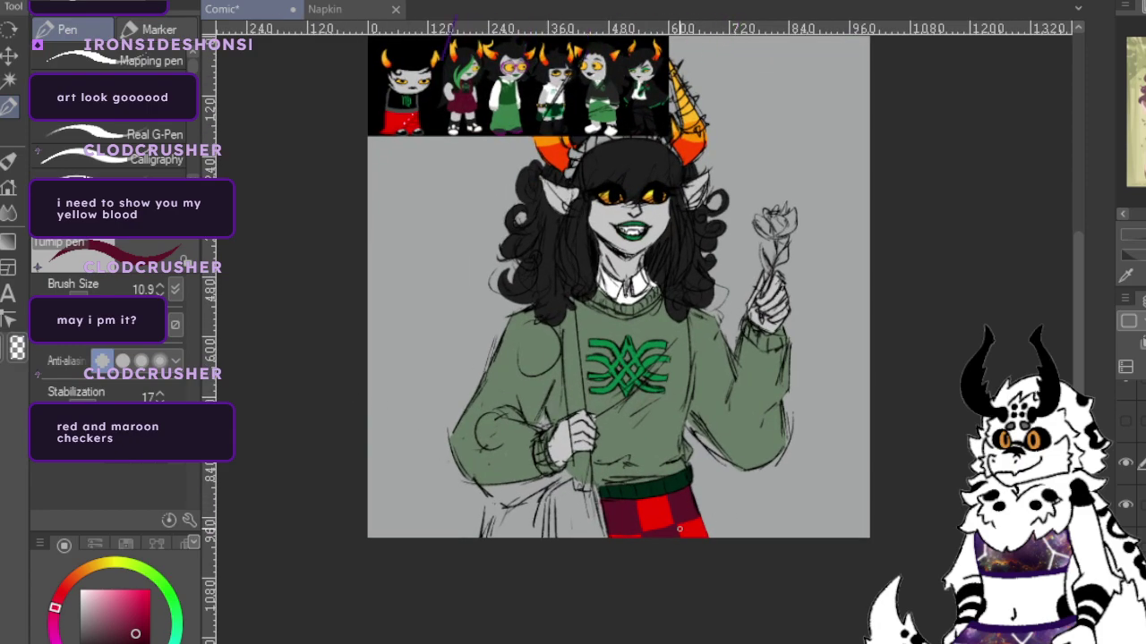
pyautogui.scroll(4, 669, 518)
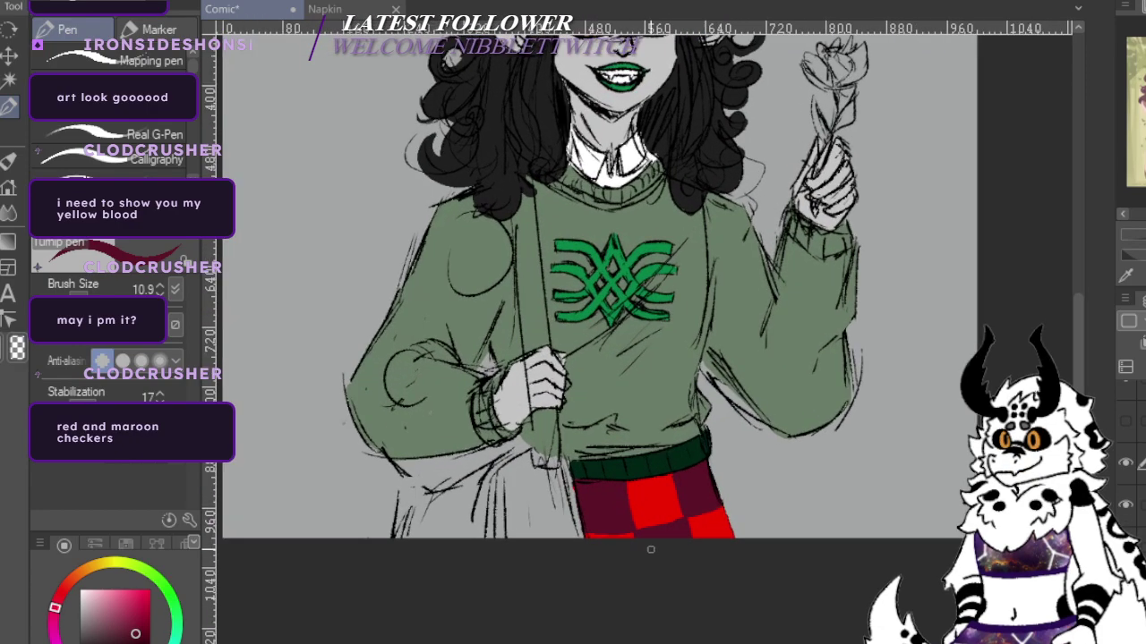
pyautogui.click(116, 593)
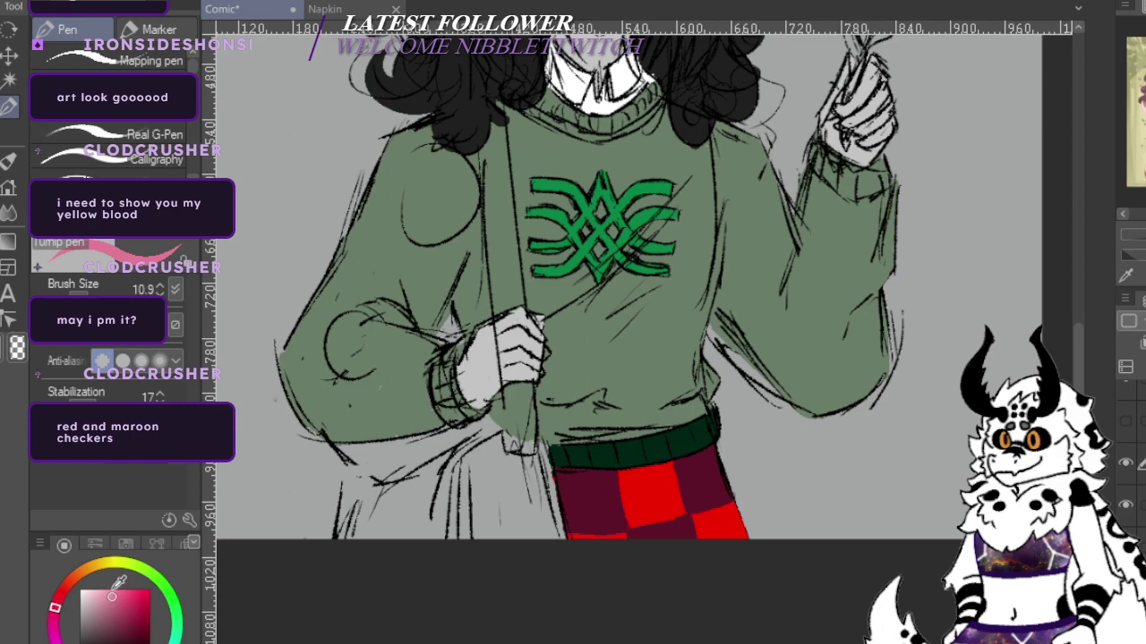
pyautogui.press('g')
pyautogui.click(725, 500)
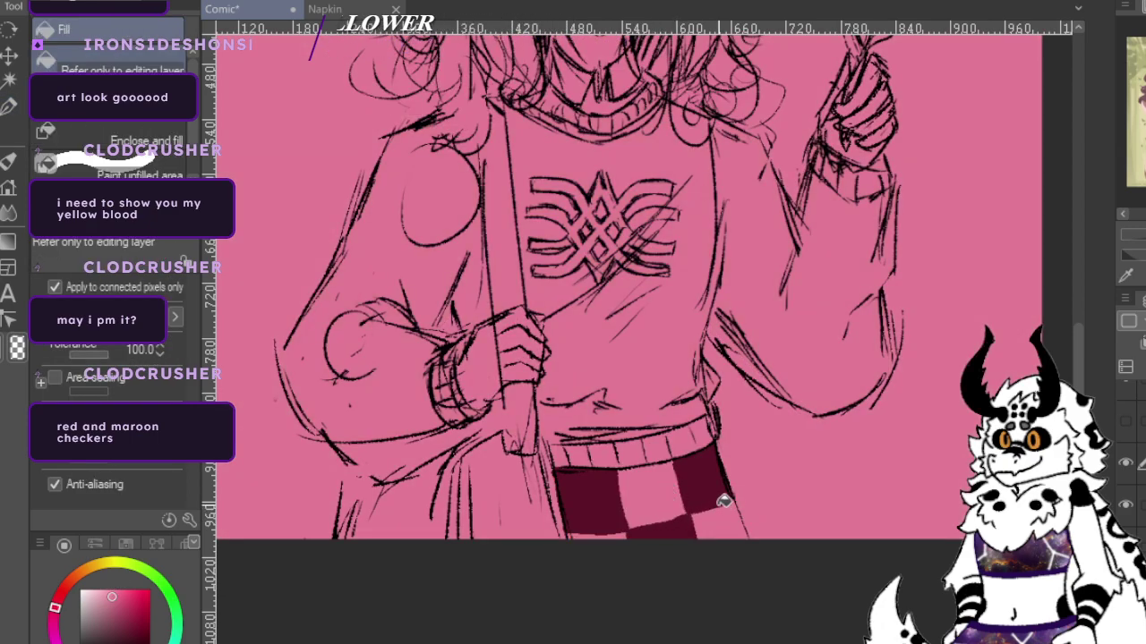
pyautogui.hotkey('ctrl', 'z')
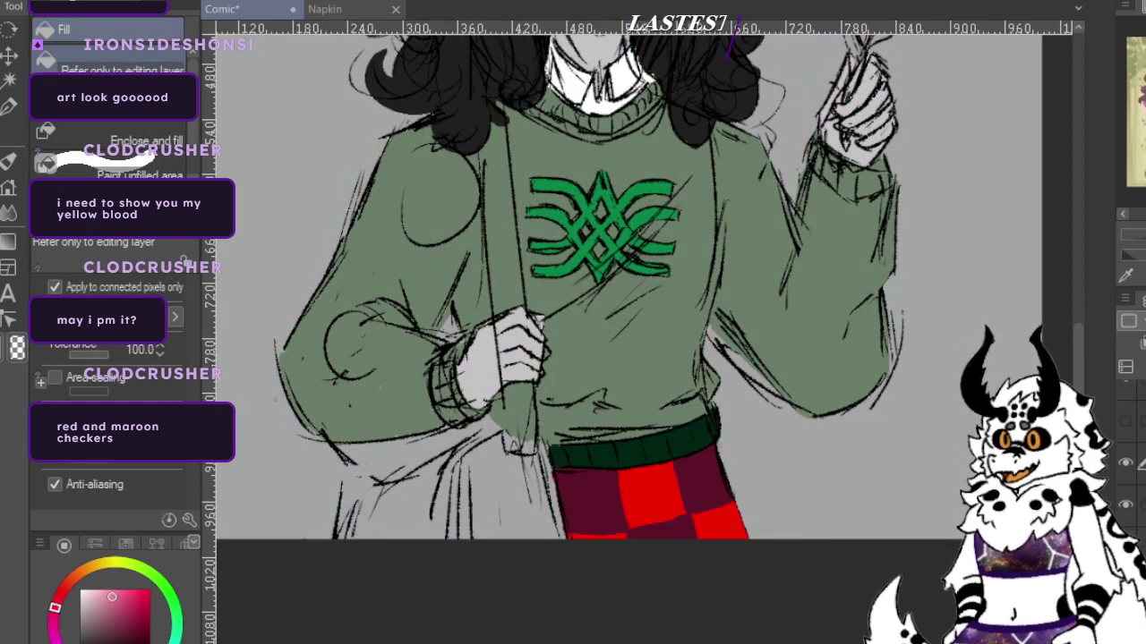
pyautogui.hotkey('ctrl', 'z')
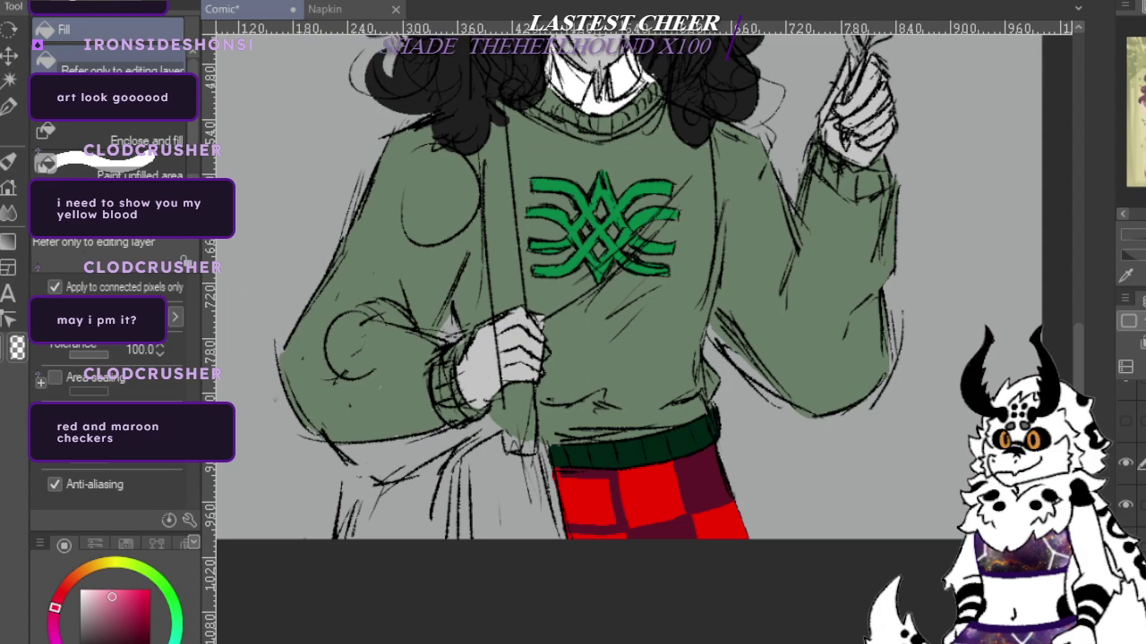
pyautogui.hotkey('ctrl', 'z')
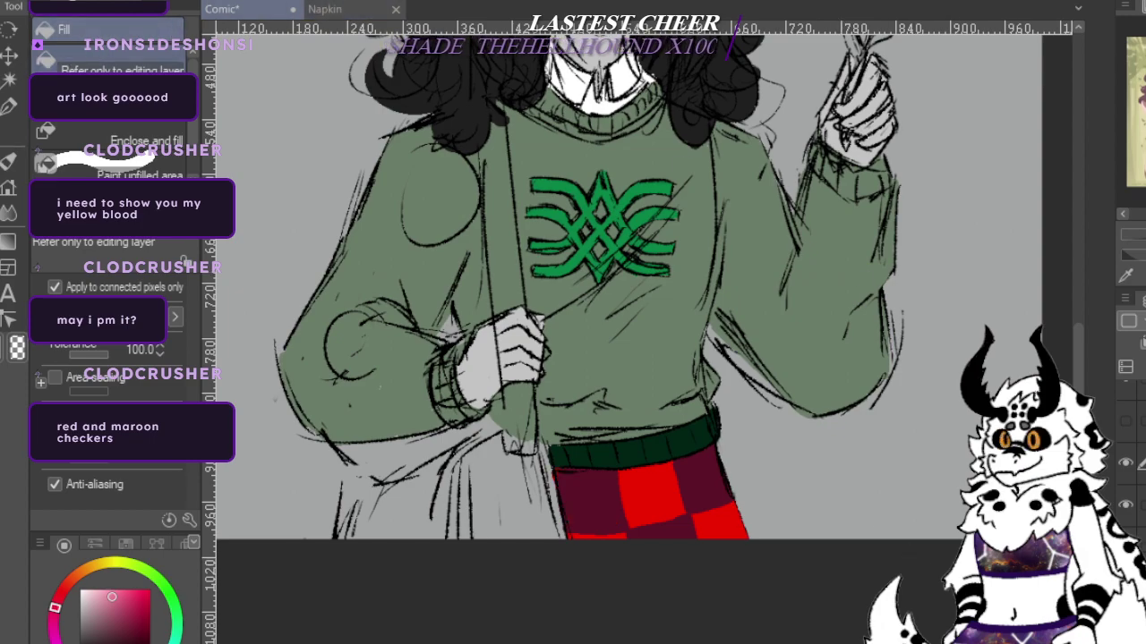
pyautogui.click(726, 513)
pyautogui.hotkey('ctrl', 'z')
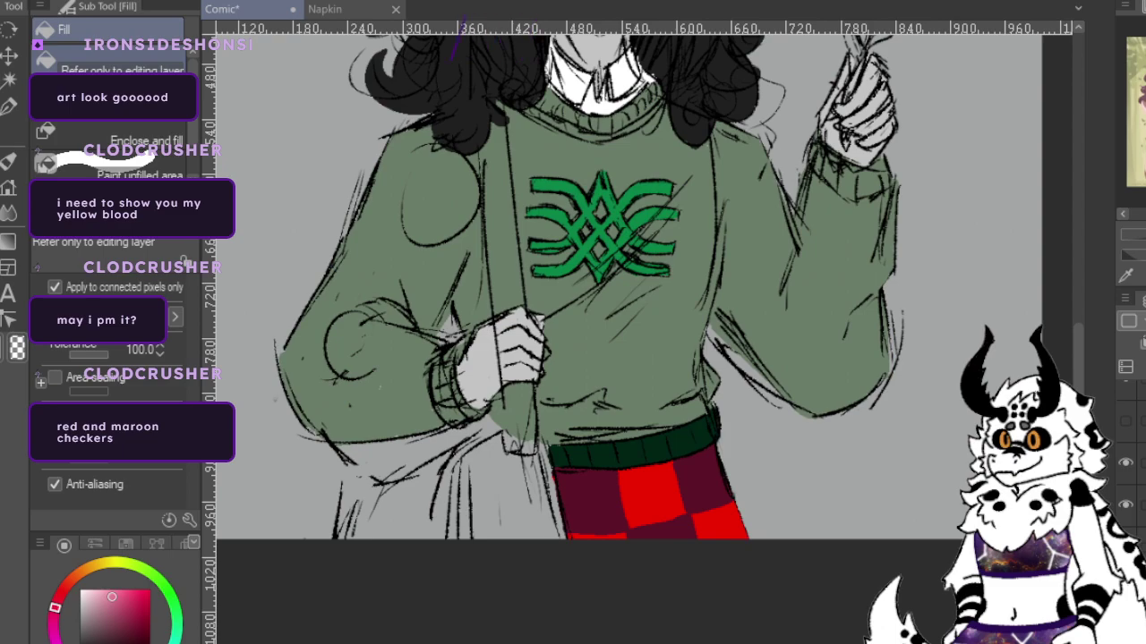
pyautogui.click(627, 534)
pyautogui.hotkey('ctrl', 'z')
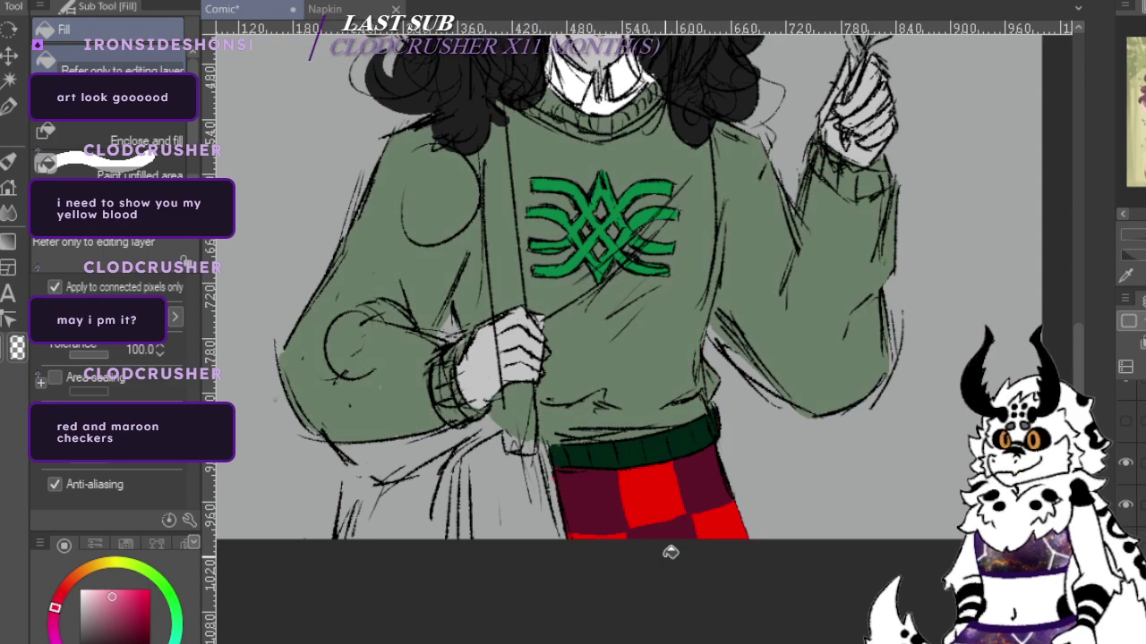
# Select the whole checkered trouser area with Auto select and fill its red checks with the pink.
pyautogui.scroll(3, 676, 544)
pyautogui.press('w')
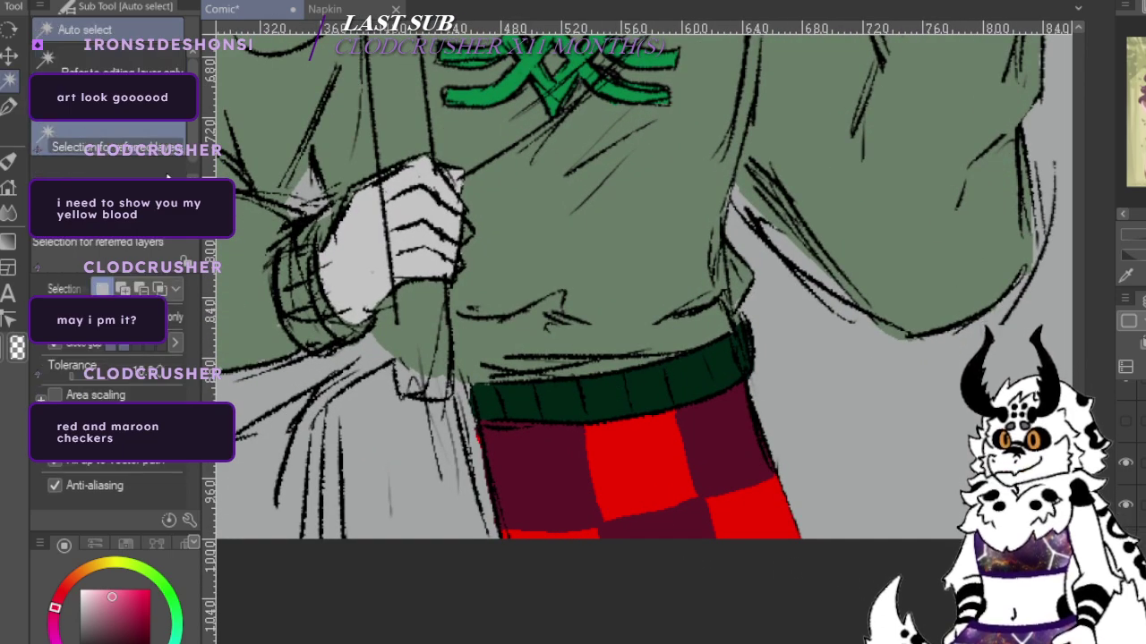
pyautogui.click(624, 463)
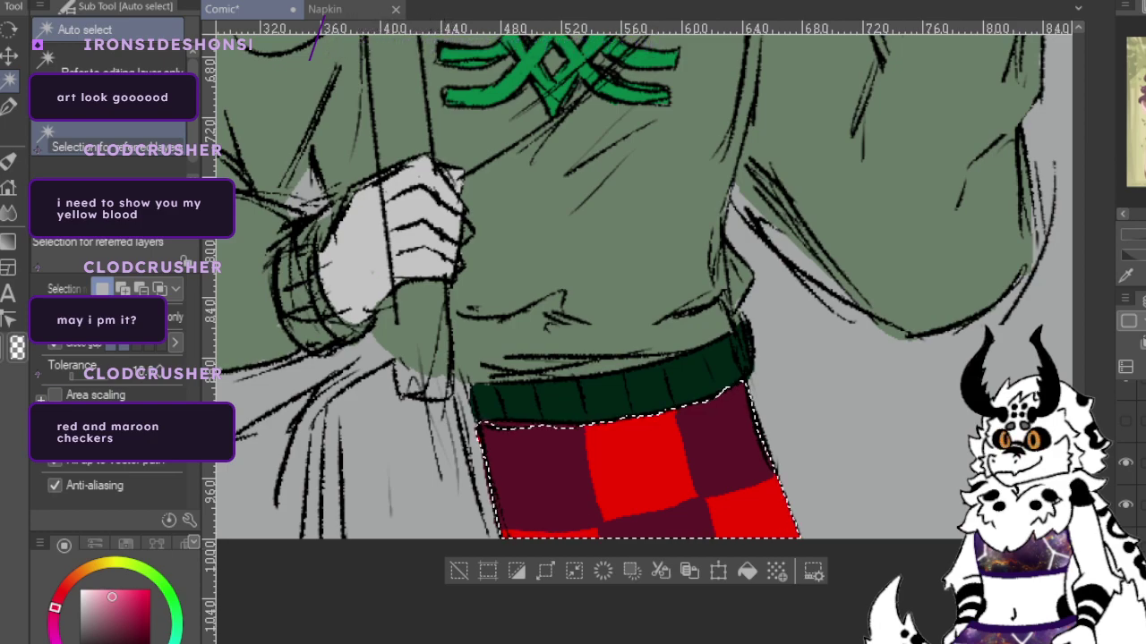
pyautogui.press('g')
pyautogui.click(627, 473)
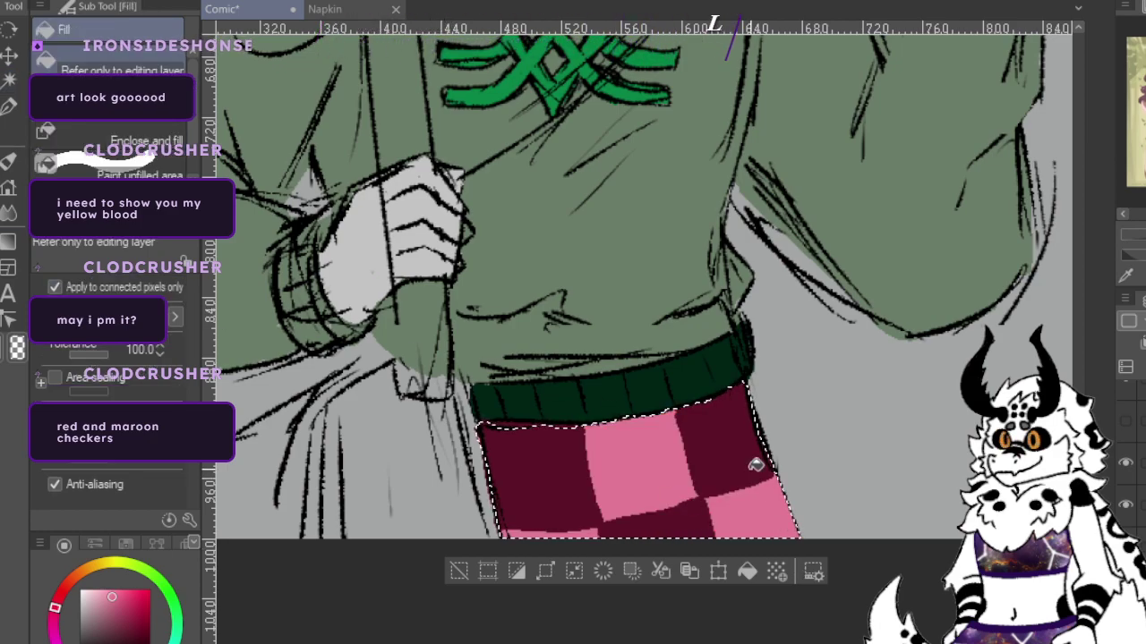
# Refill the pink checks inside the selection with progressively darker reds, ending on a very dark maroon.
pyautogui.scroll(-2, 760, 470)
pyautogui.scroll(-2, 763, 472)
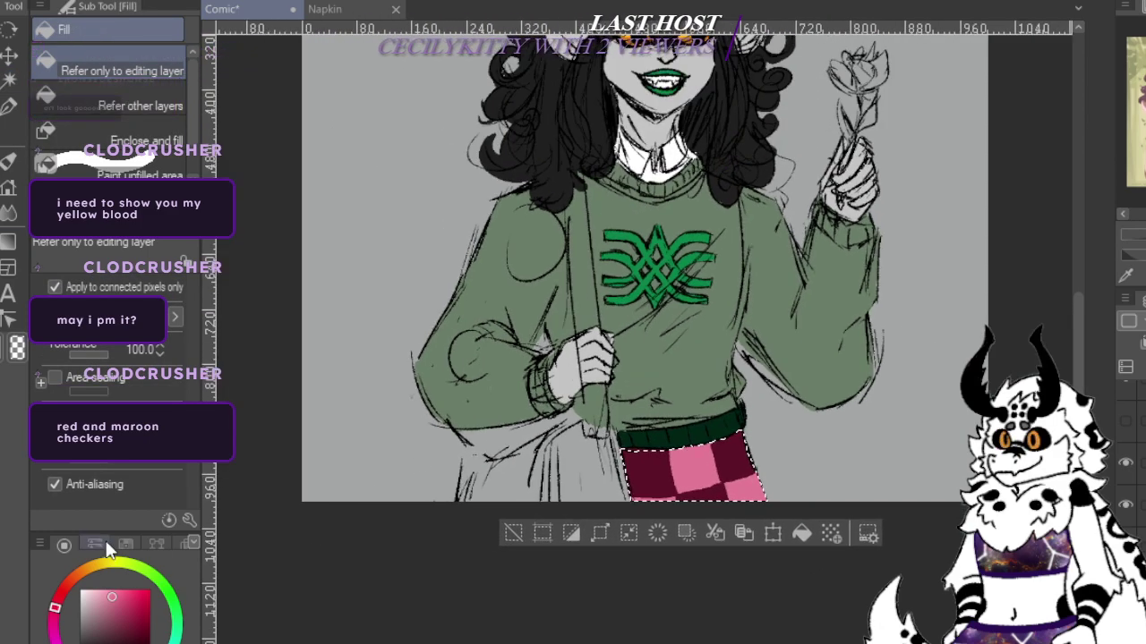
pyautogui.click(147, 637)
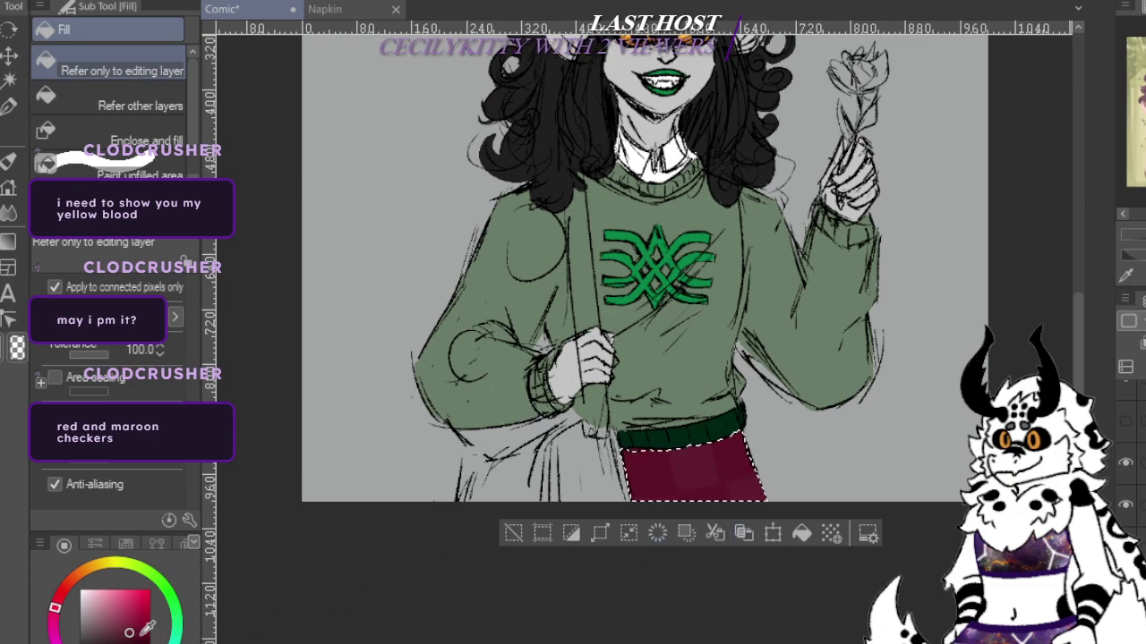
pyautogui.click(741, 499)
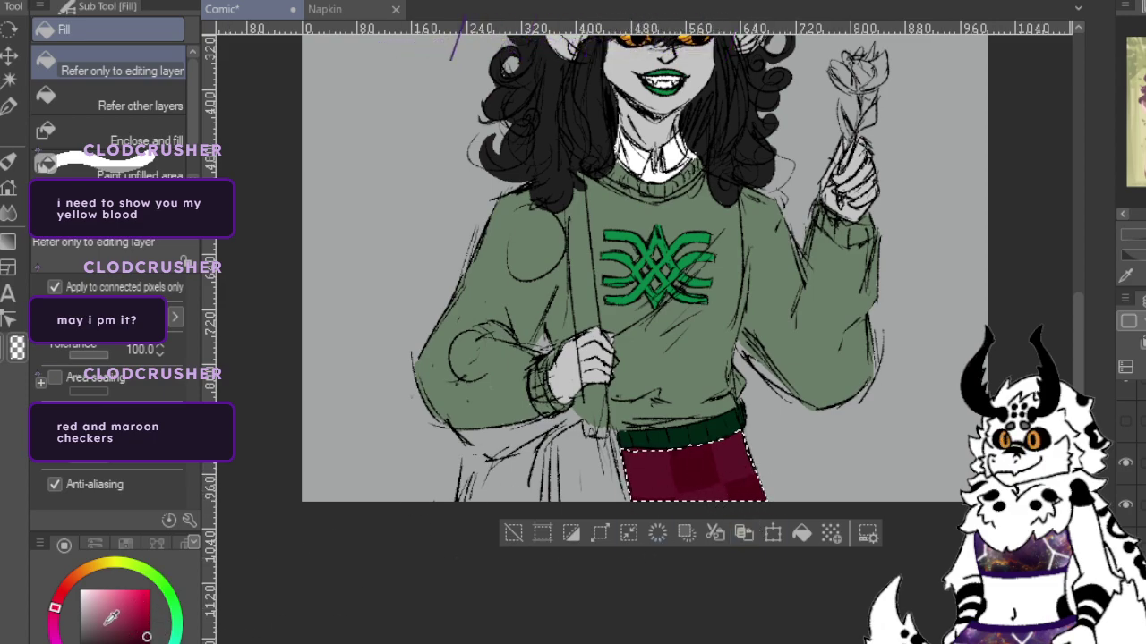
pyautogui.click(149, 642)
pyautogui.click(695, 478)
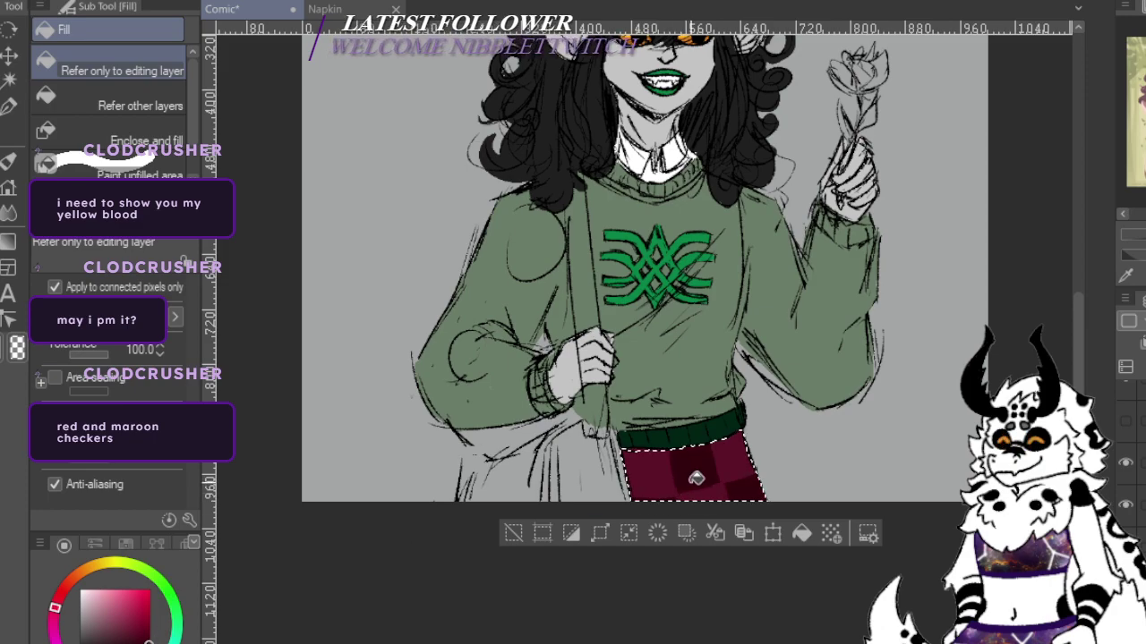
pyautogui.scroll(-2, 931, 404)
pyautogui.scroll(3, 905, 404)
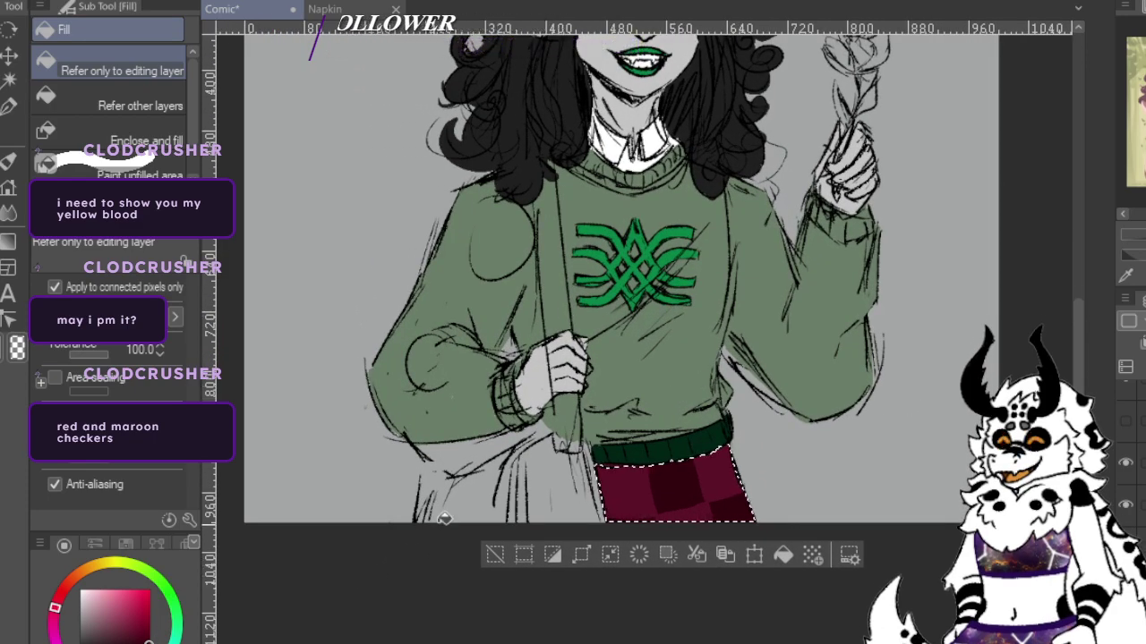
pyautogui.scroll(1, 700, 482)
pyautogui.scroll(2, 700, 512)
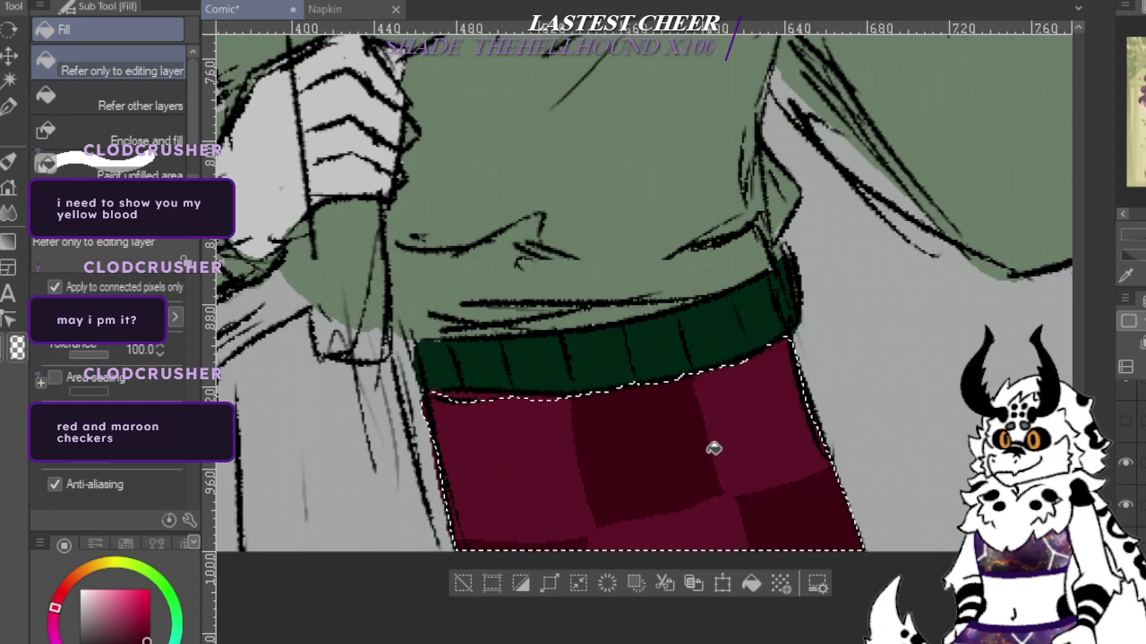
# Review the checkered trousers up close and within the full drawing, and clear the selection around them.
pyautogui.scroll(-4, 714, 452)
pyautogui.scroll(-1, 840, 273)
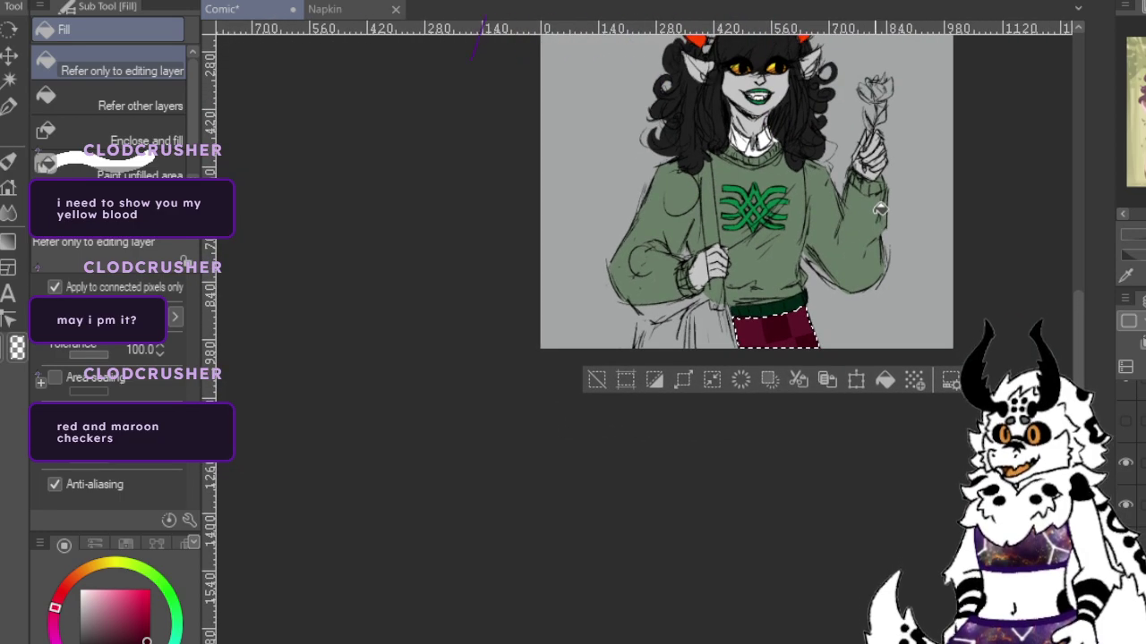
pyautogui.scroll(5, 882, 215)
pyautogui.scroll(2, 586, 506)
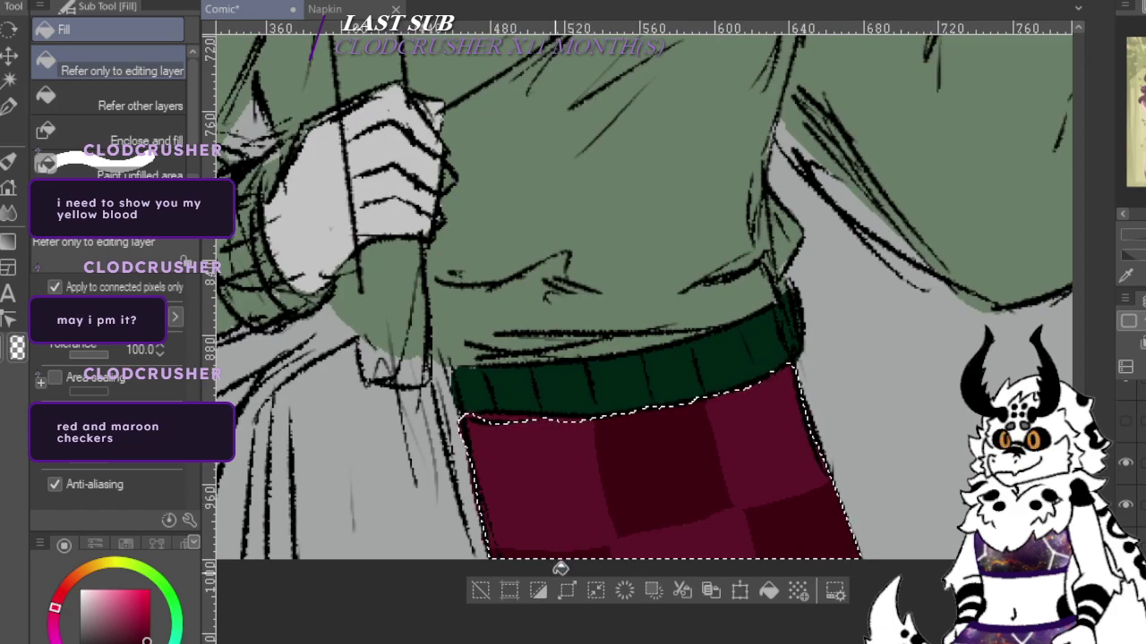
pyautogui.press('p')
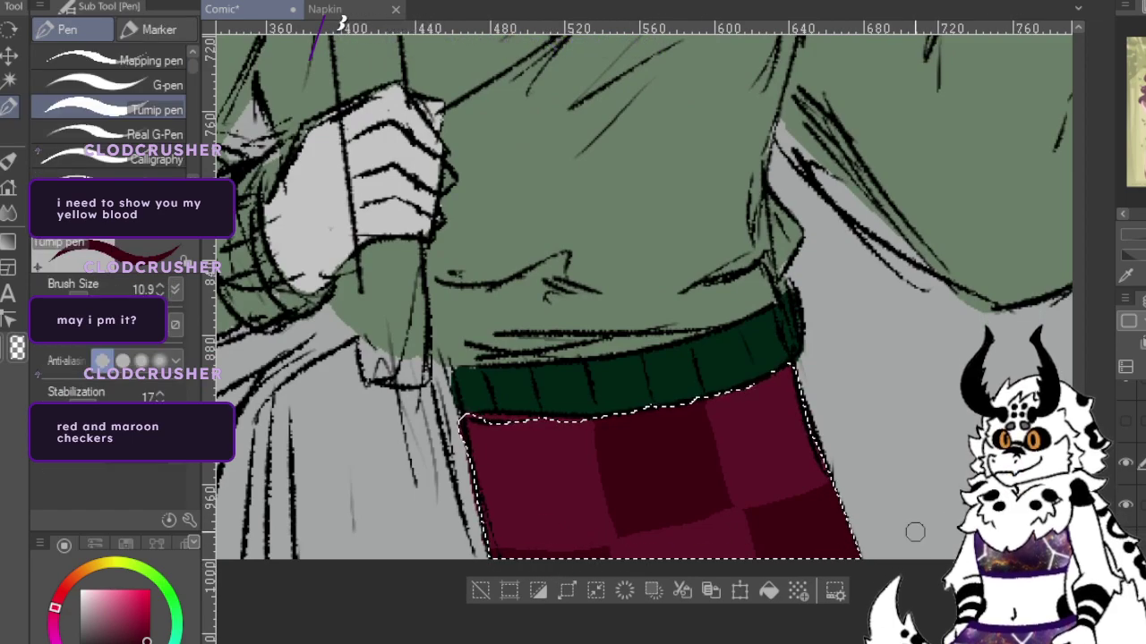
pyautogui.press('e')
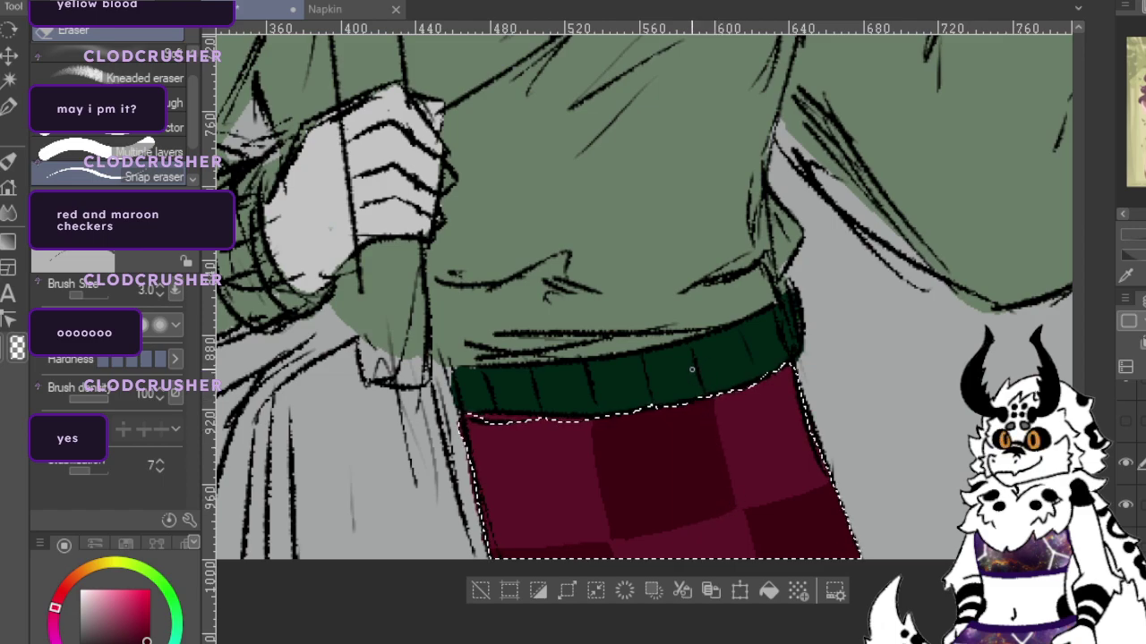
pyautogui.scroll(-2, 712, 430)
pyautogui.scroll(-3, 859, 366)
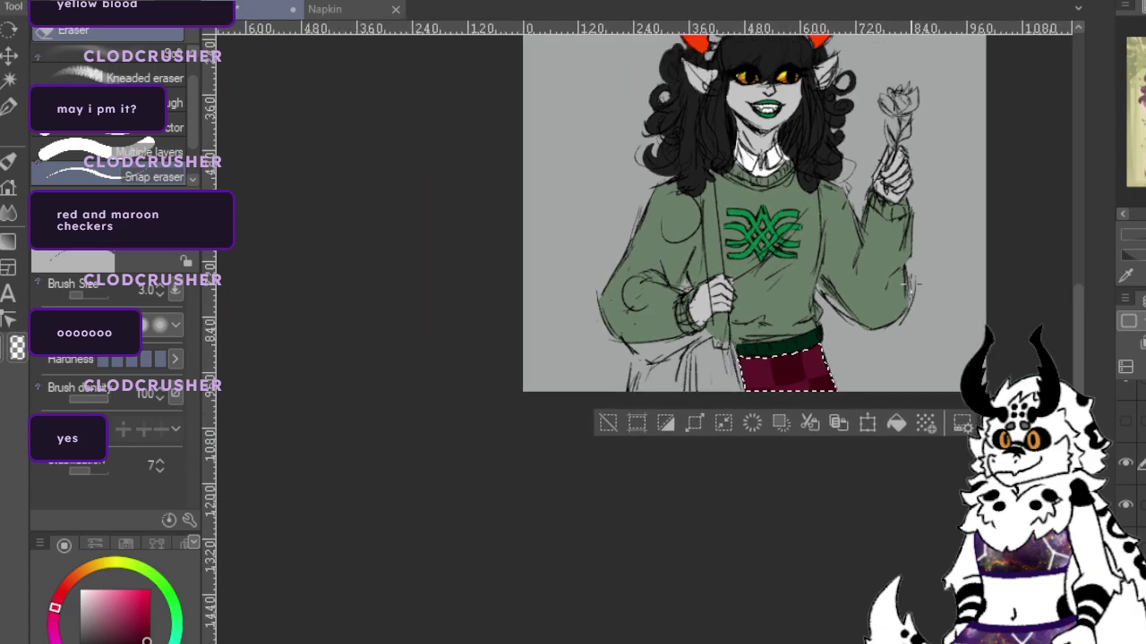
pyautogui.press('m')
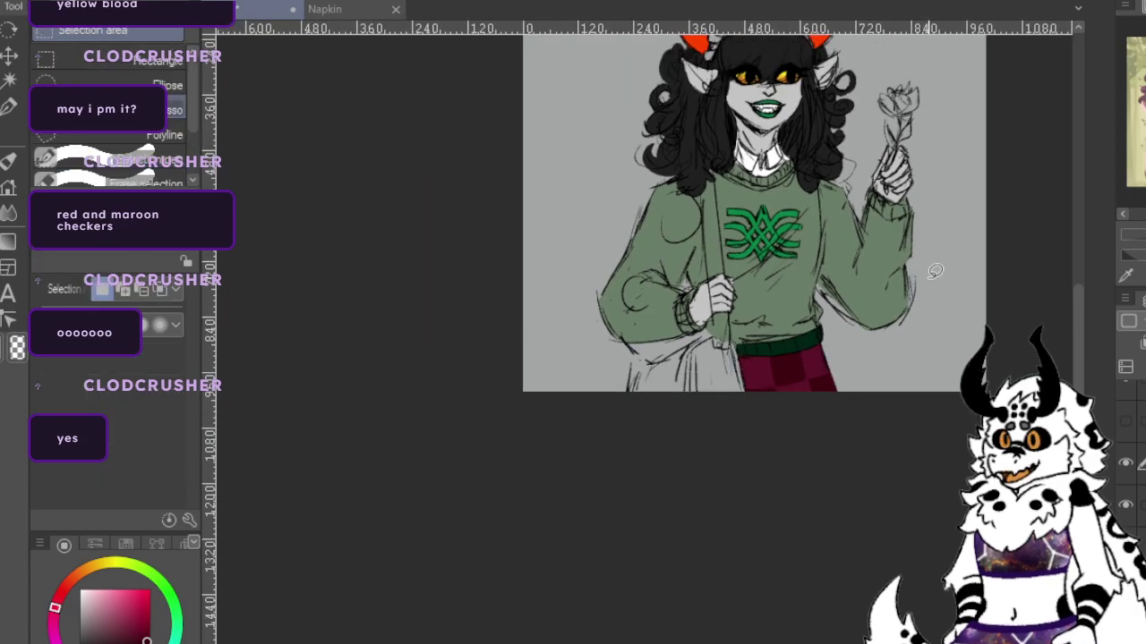
pyautogui.scroll(1, 929, 277)
# Examine the coloured figure against the row of reference characters and look over the uncoloured bag and strap.
pyautogui.moveTo(1077, 302); pyautogui.dragTo(1083, 214)
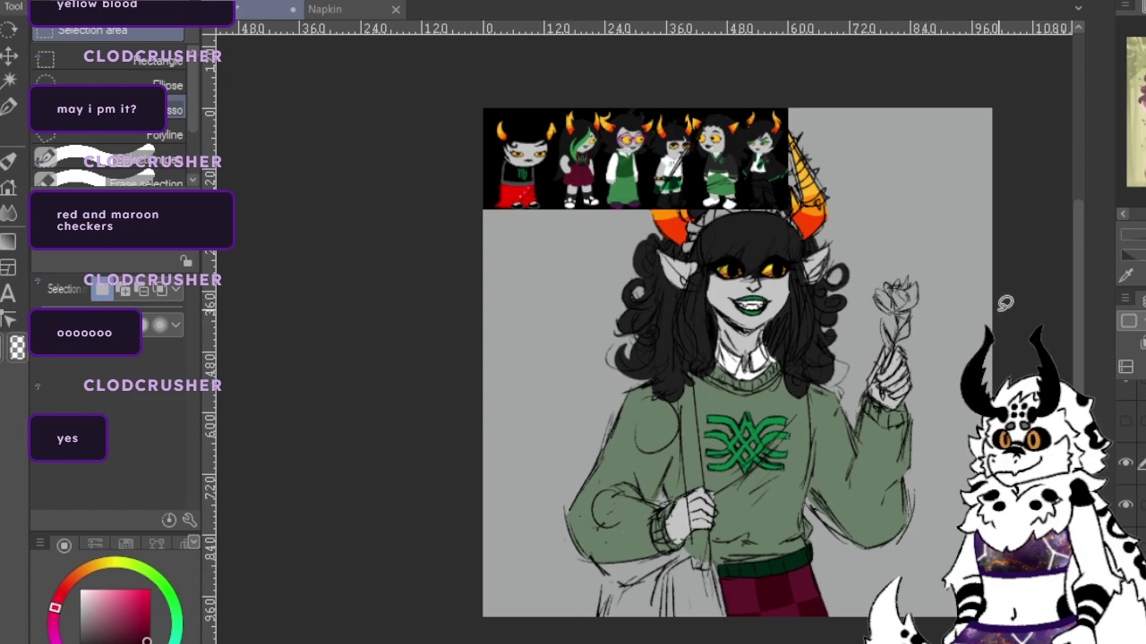
pyautogui.scroll(3, 819, 546)
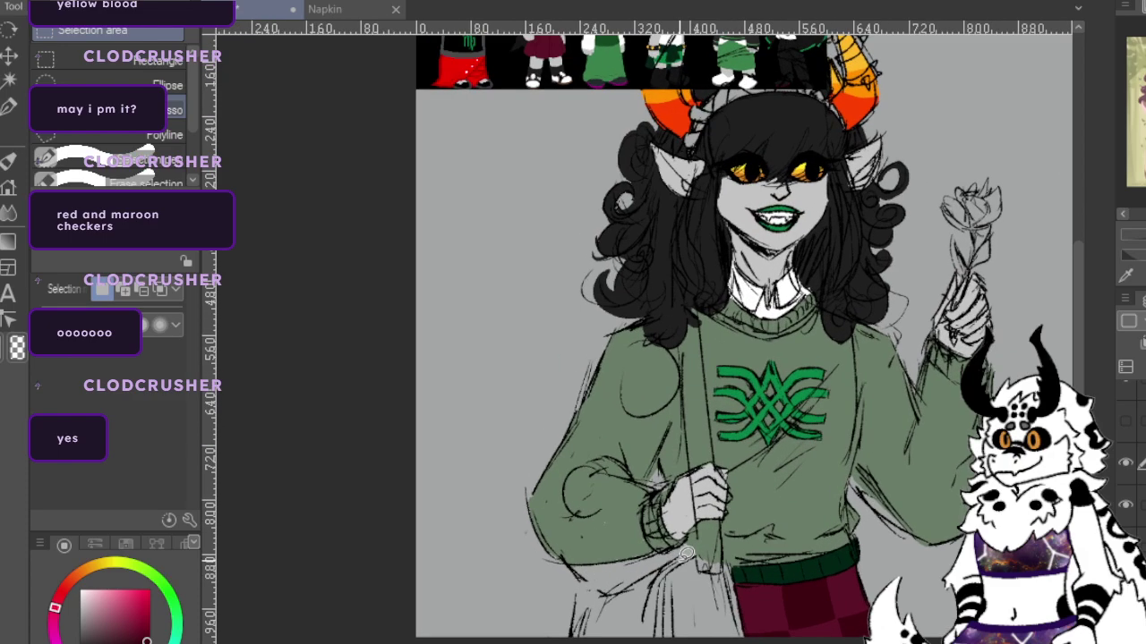
pyautogui.scroll(1, 1130, 447)
pyautogui.click(1142, 432)
pyautogui.press('e')
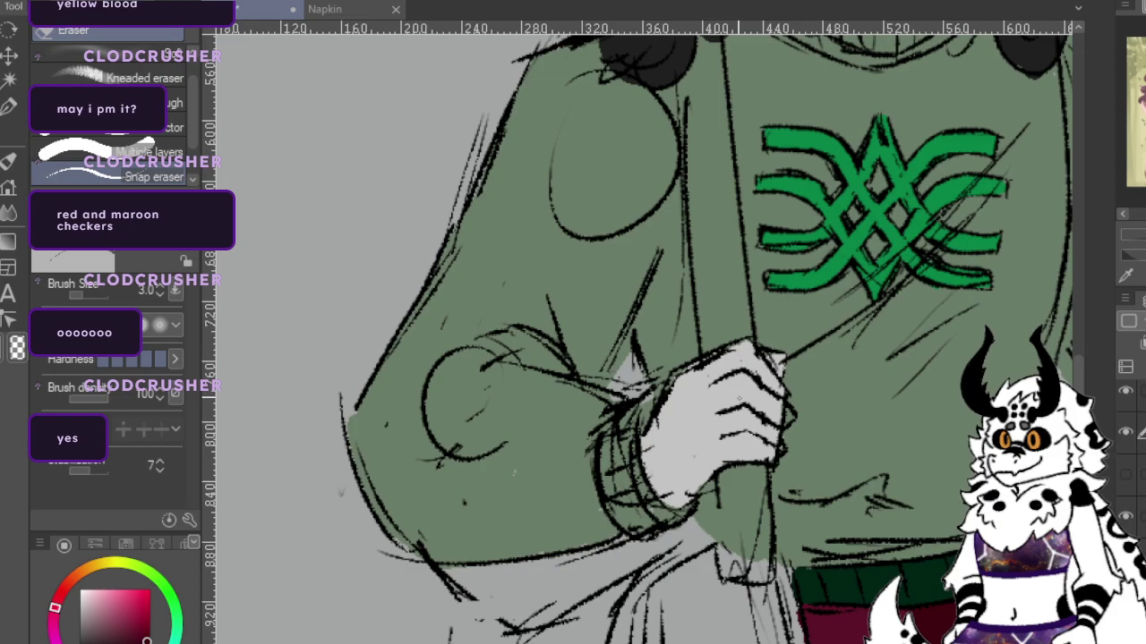
pyautogui.scroll(-6, 779, 414)
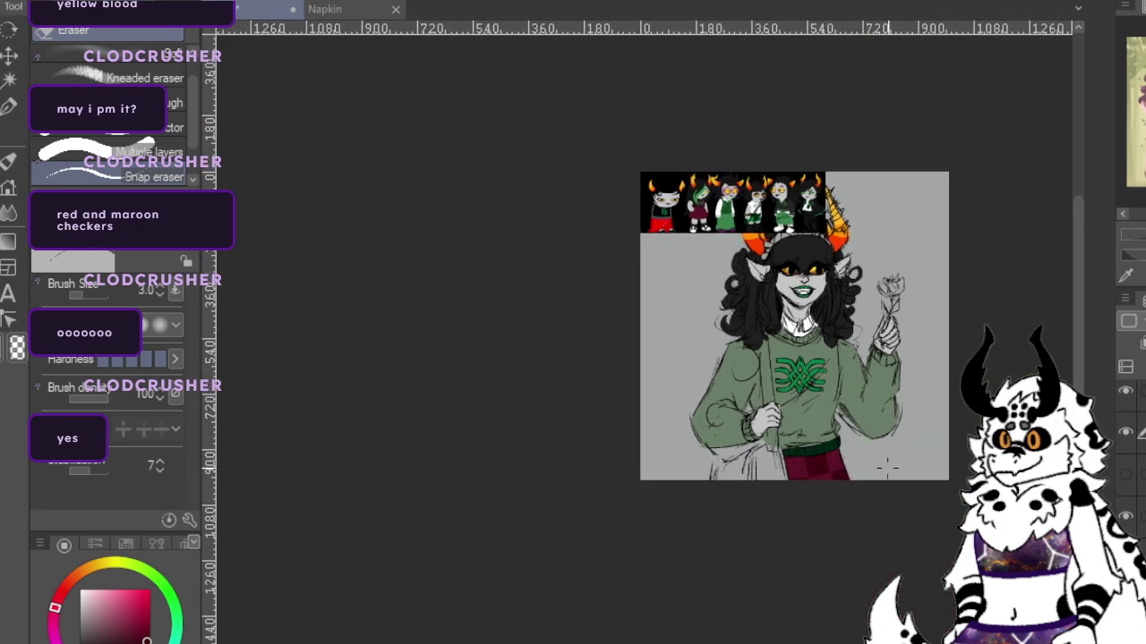
pyautogui.scroll(4, 884, 465)
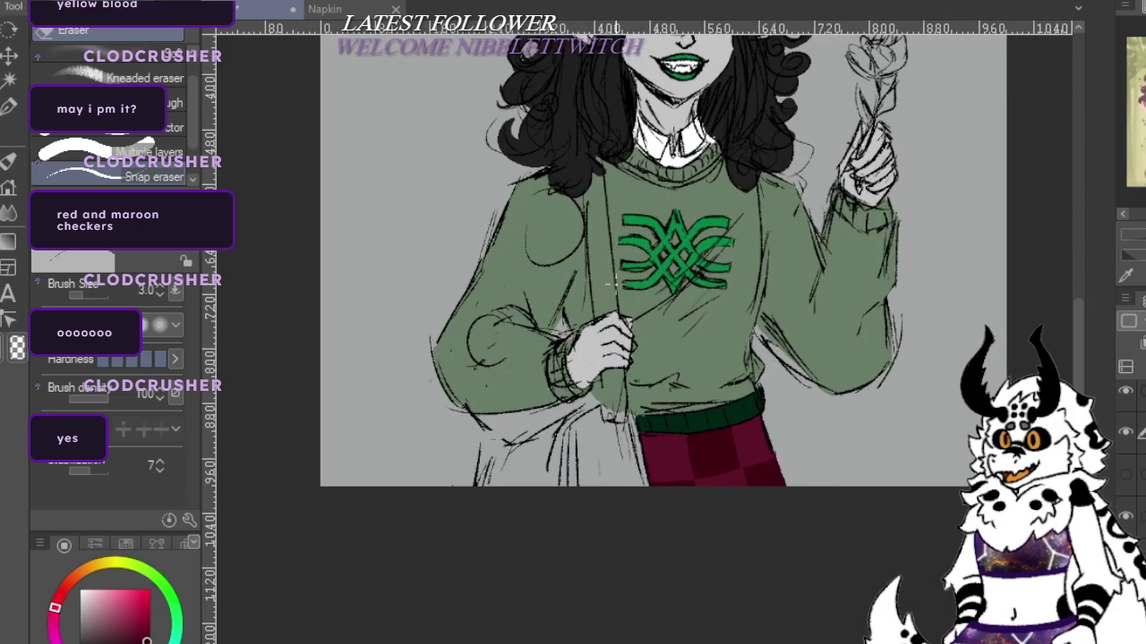
pyautogui.scroll(-2, 614, 284)
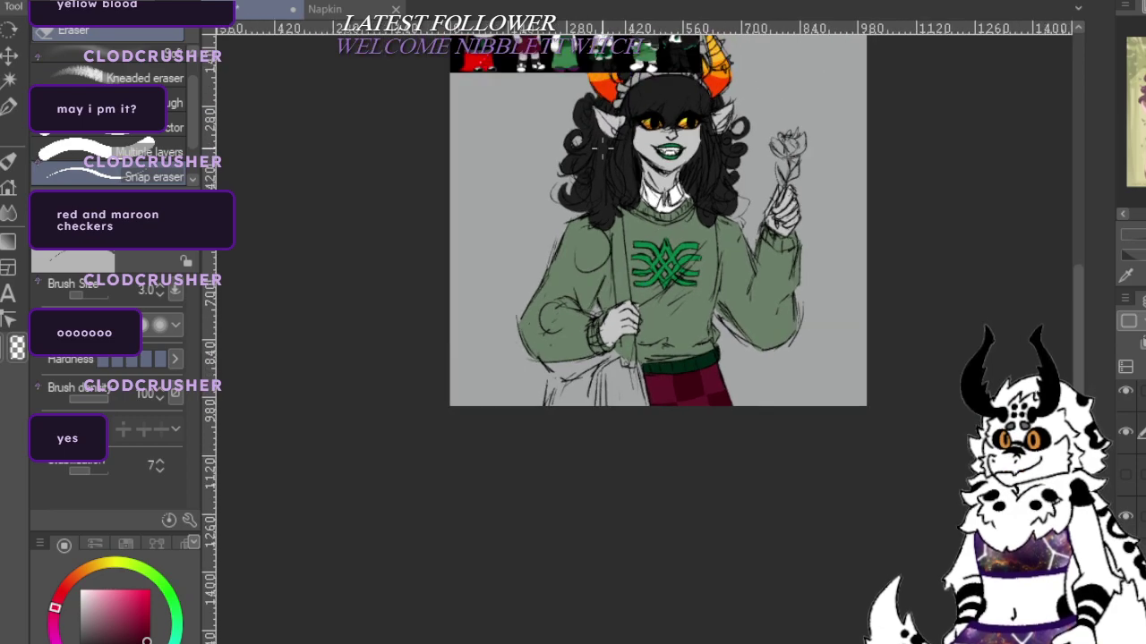
pyautogui.scroll(1, 598, 147)
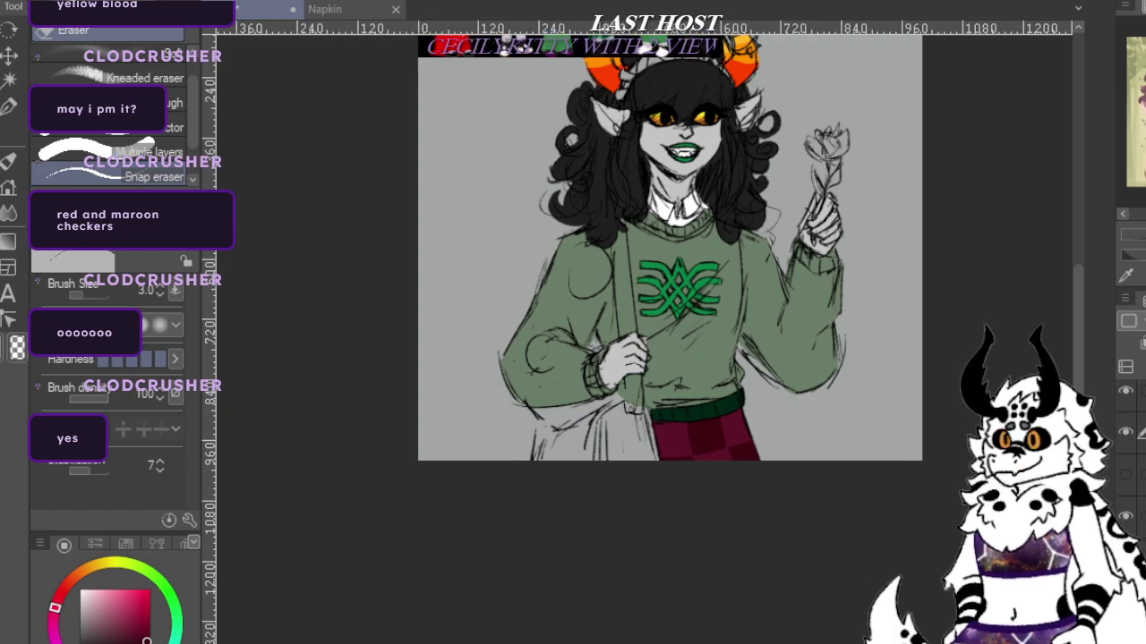
pyautogui.scroll(-6, 847, 489)
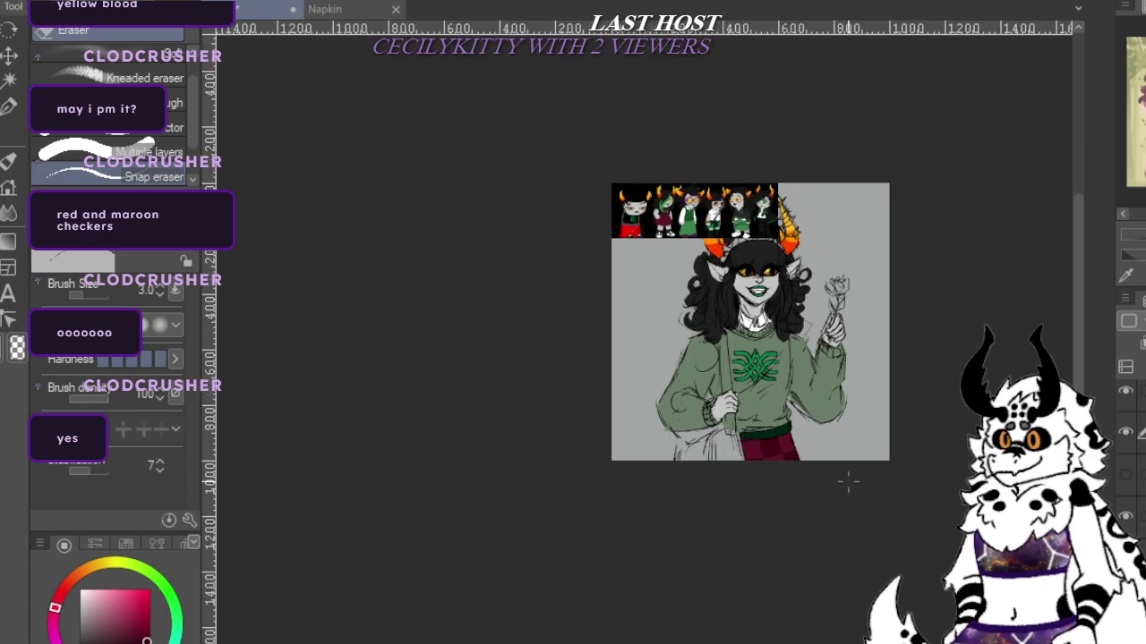
pyautogui.scroll(7, 937, 296)
pyautogui.scroll(-1, 797, 582)
pyautogui.scroll(-2, 797, 583)
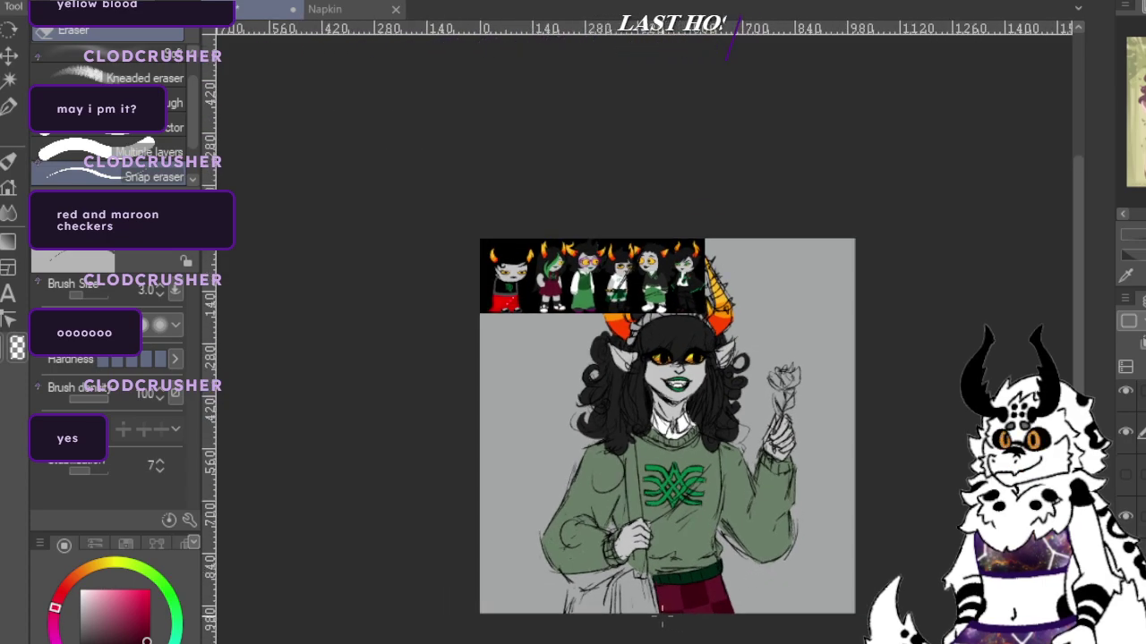
pyautogui.scroll(4, 798, 582)
pyautogui.scroll(3, 660, 570)
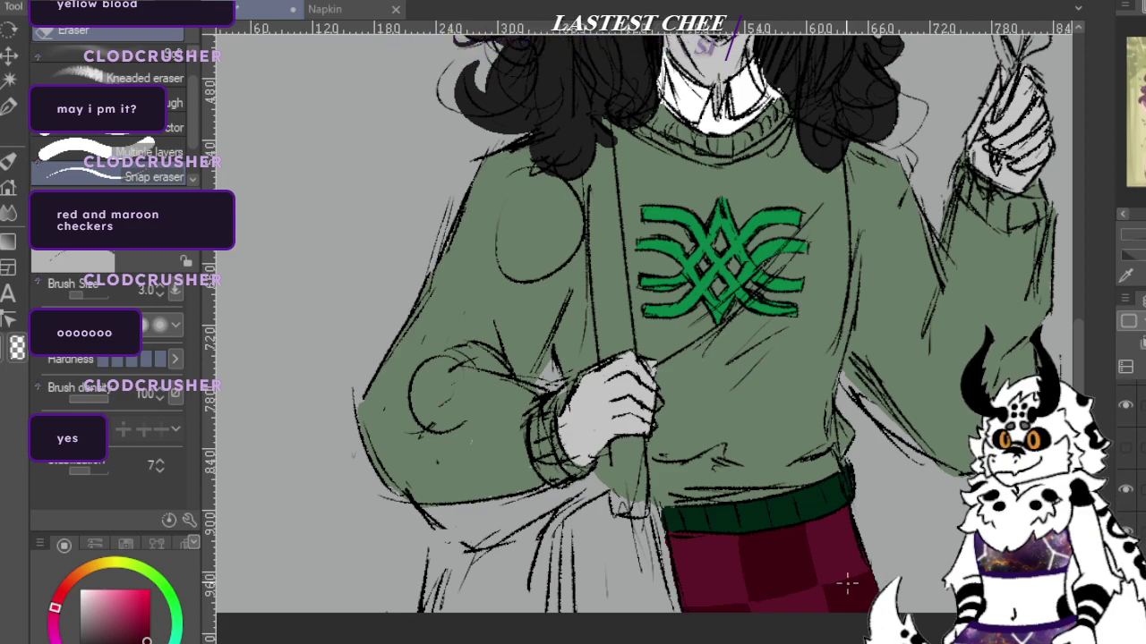
# Try the waistband's dark green and a greyish green on the bag with pen strokes, and undo them.
pyautogui.press('i')
pyautogui.click(752, 519)
pyautogui.press('p')
pyautogui.moveTo(466, 590)
pyautogui.mouseDown()
pyautogui.moveTo(551, 523)
pyautogui.moveTo(586, 536)
pyautogui.mouseUp()
pyautogui.hotkey('ctrl', 'z')
pyautogui.hotkey('ctrl', 'z')
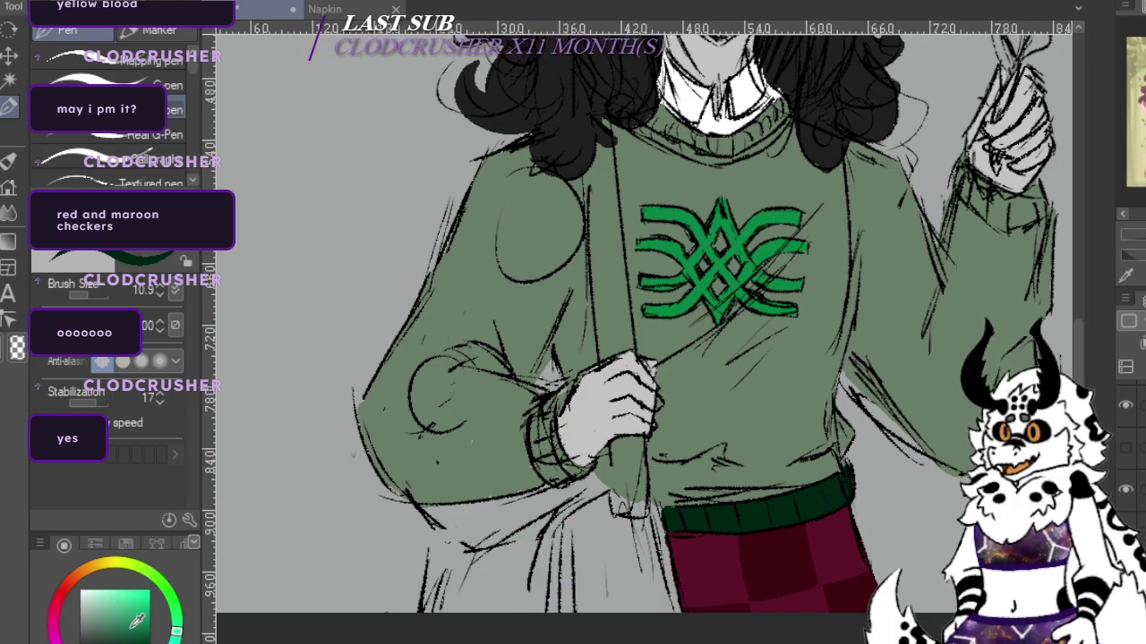
pyautogui.moveTo(537, 582); pyautogui.dragTo(613, 546)
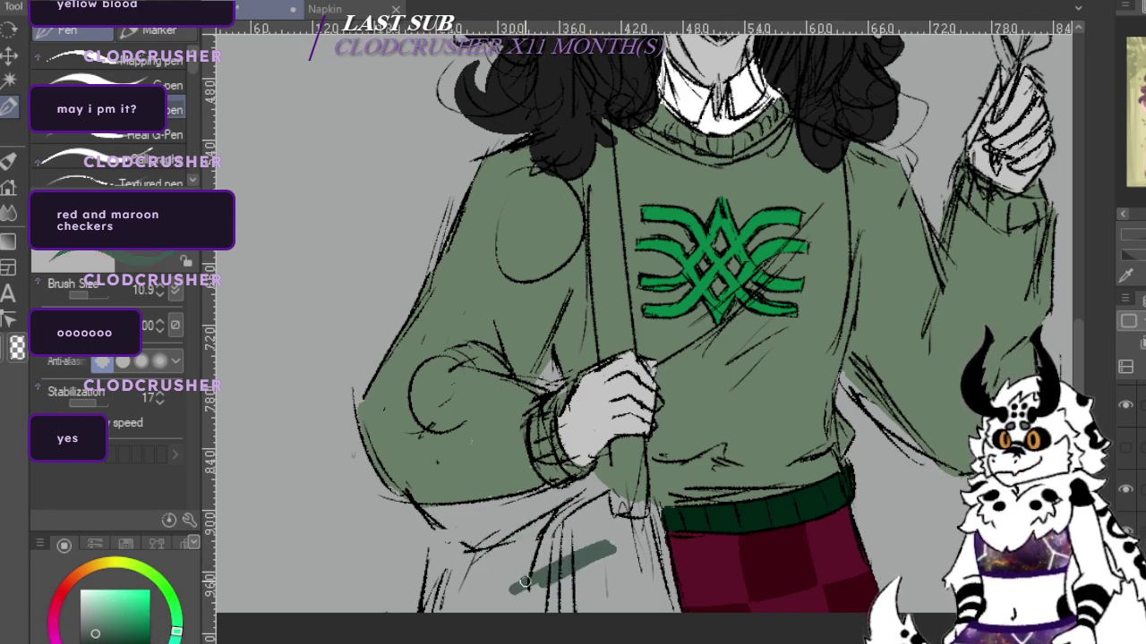
pyautogui.moveTo(484, 591); pyautogui.dragTo(582, 533)
pyautogui.hotkey('ctrl', 'z')
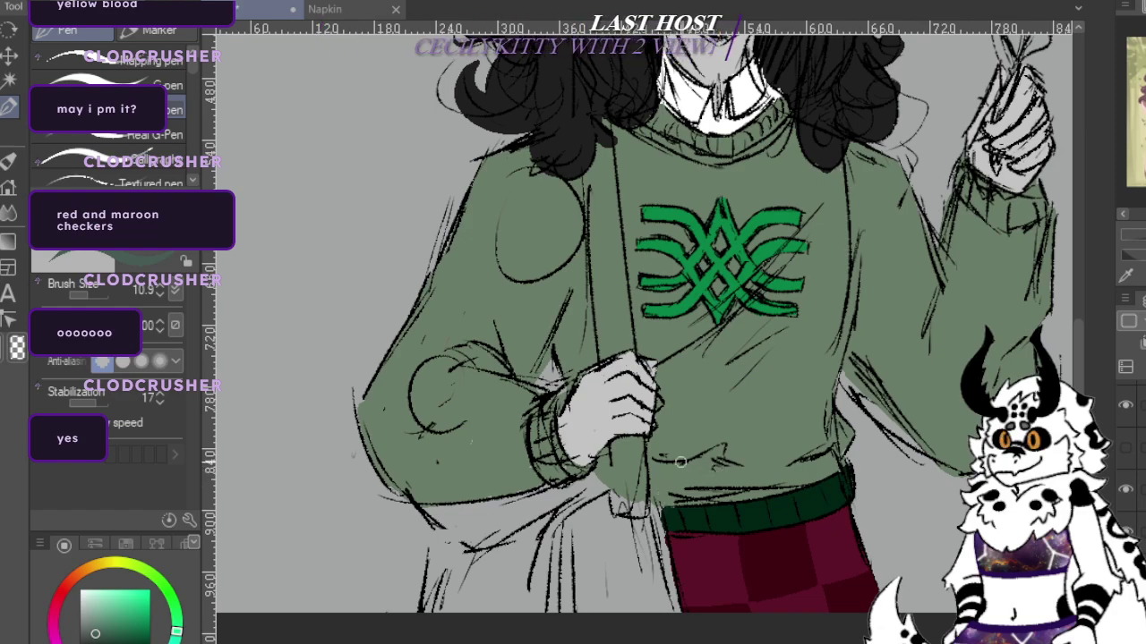
# Try painting the bag and its strap with the white sampled from the shirt collar, and undo it.
pyautogui.scroll(-1, 703, 412)
pyautogui.scroll(-1, 694, 350)
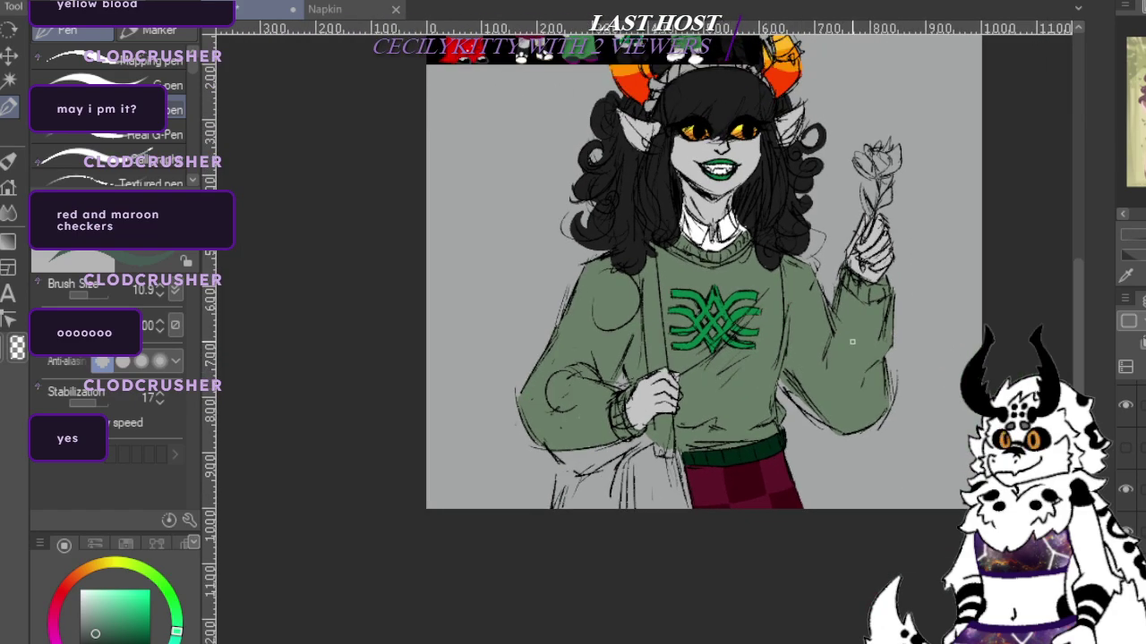
pyautogui.scroll(-1, 851, 341)
pyautogui.scroll(3, 841, 269)
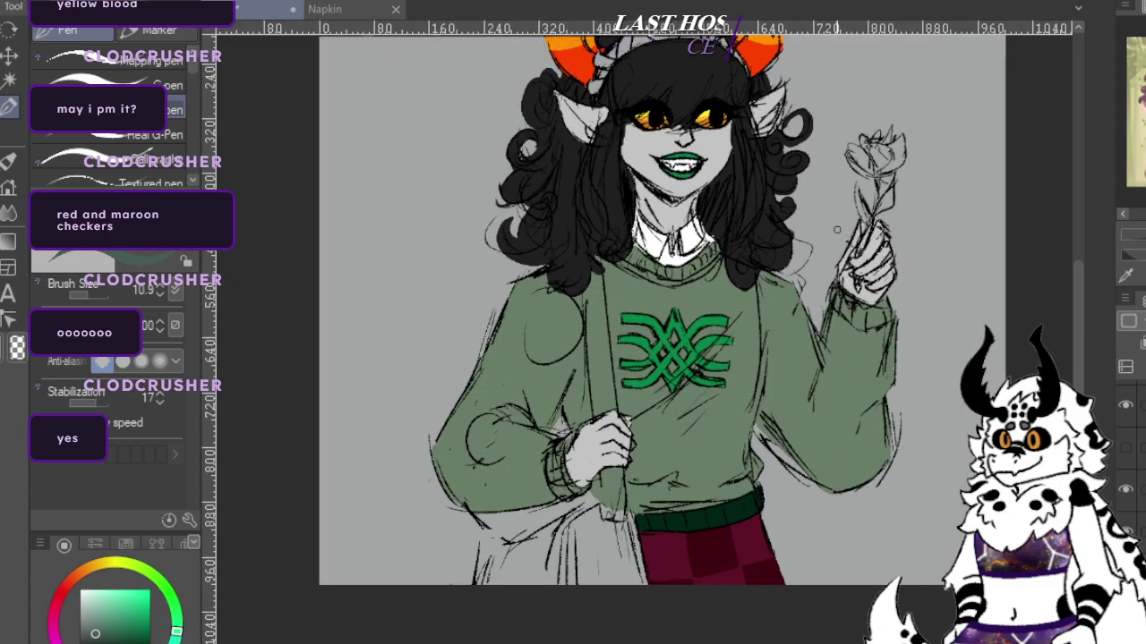
pyautogui.press('i')
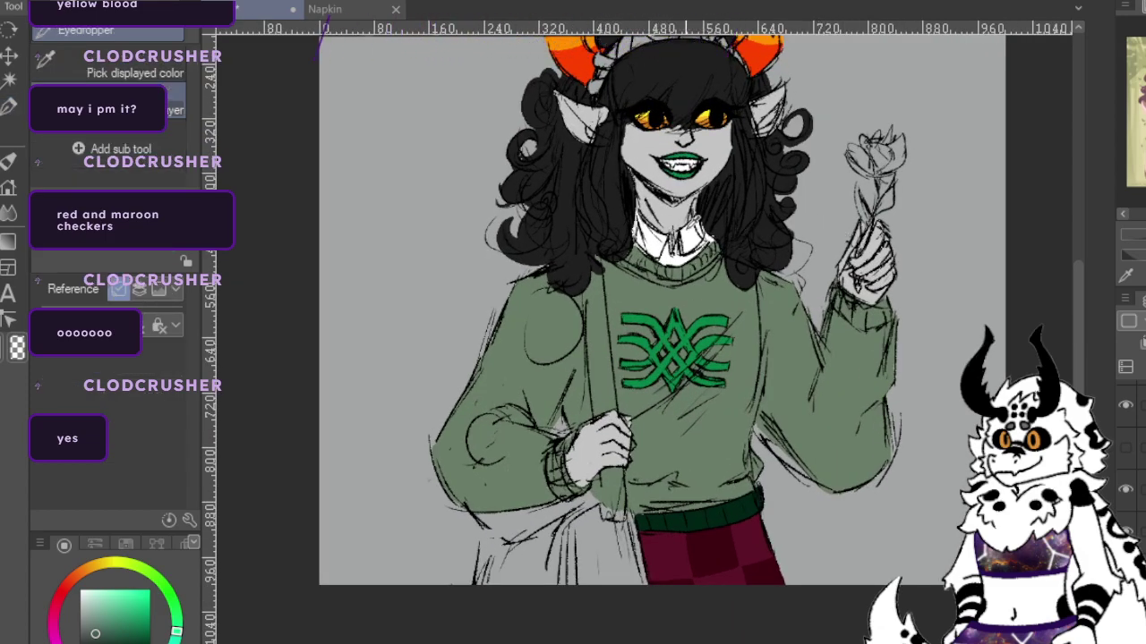
pyautogui.click(686, 241)
pyautogui.press('p')
pyautogui.moveTo(490, 582)
pyautogui.mouseDown()
pyautogui.moveTo(487, 541)
pyautogui.moveTo(504, 585)
pyautogui.moveTo(515, 563)
pyautogui.moveTo(520, 597)
pyautogui.moveTo(552, 541)
pyautogui.moveTo(517, 560)
pyautogui.moveTo(555, 537)
pyautogui.mouseUp()
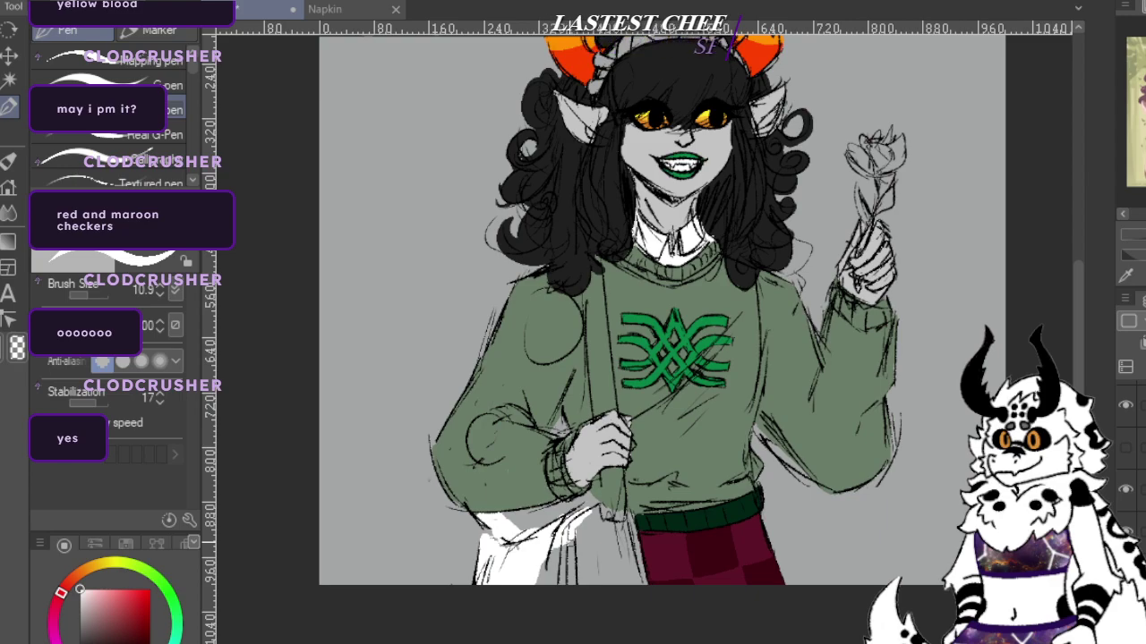
pyautogui.moveTo(592, 298)
pyautogui.mouseDown()
pyautogui.moveTo(591, 321)
pyautogui.moveTo(599, 279)
pyautogui.moveTo(603, 344)
pyautogui.mouseUp()
pyautogui.hotkey('ctrl', 'z')
pyautogui.hotkey('ctrl', 'z')
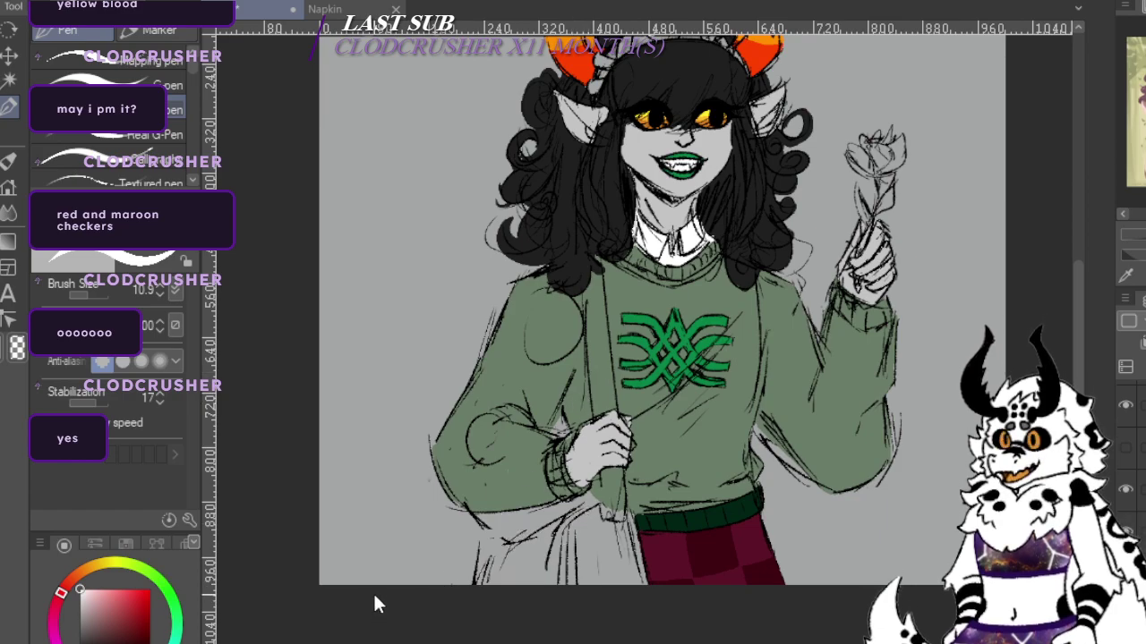
# Try a dark grey on the bag strap across the sweater, and undo the strokes.
pyautogui.click(80, 631)
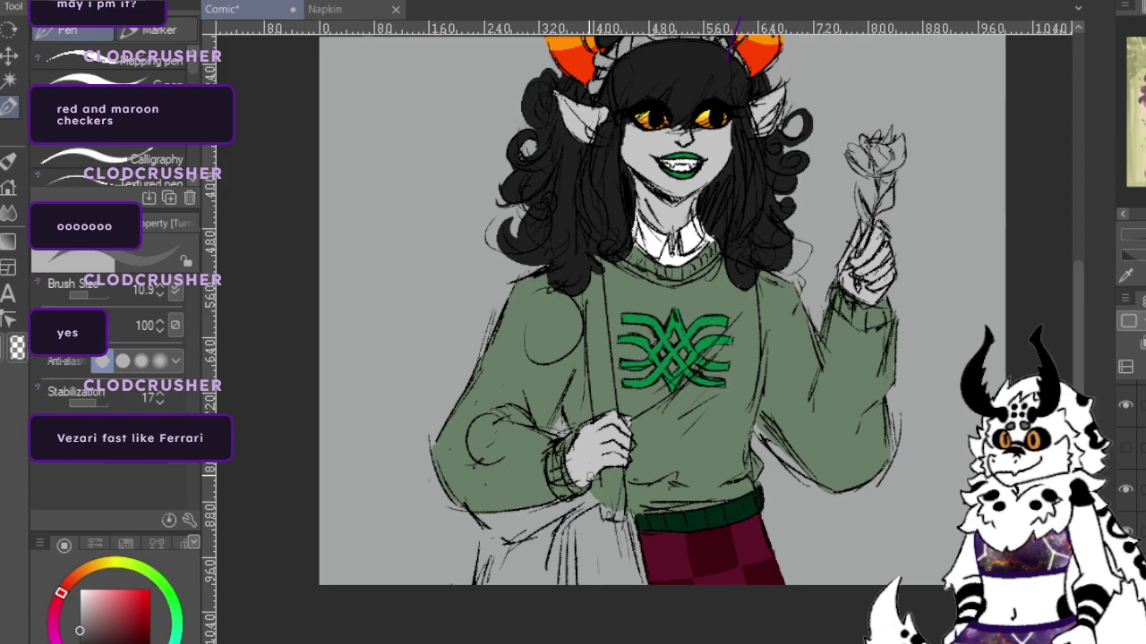
pyautogui.moveTo(598, 269); pyautogui.dragTo(604, 340)
pyautogui.moveTo(596, 293)
pyautogui.mouseDown()
pyautogui.moveTo(609, 373)
pyautogui.moveTo(615, 342)
pyautogui.moveTo(591, 326)
pyautogui.mouseUp()
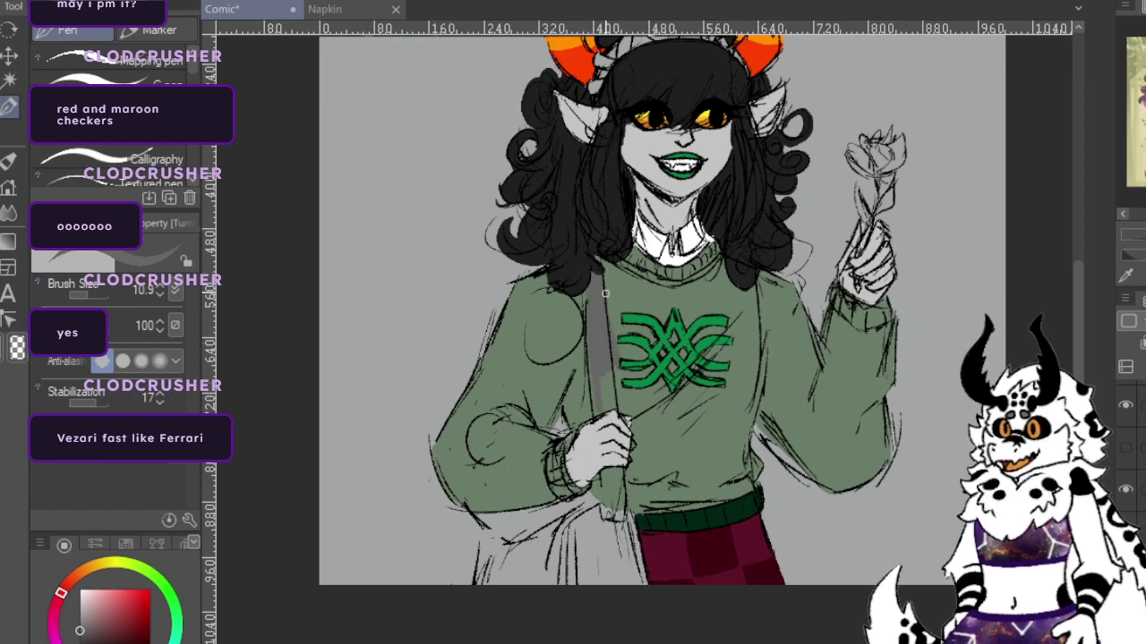
pyautogui.hotkey('ctrl', 'z')
pyautogui.hotkey('ctrl', 'z')
pyautogui.hotkey('ctrl', 'z')
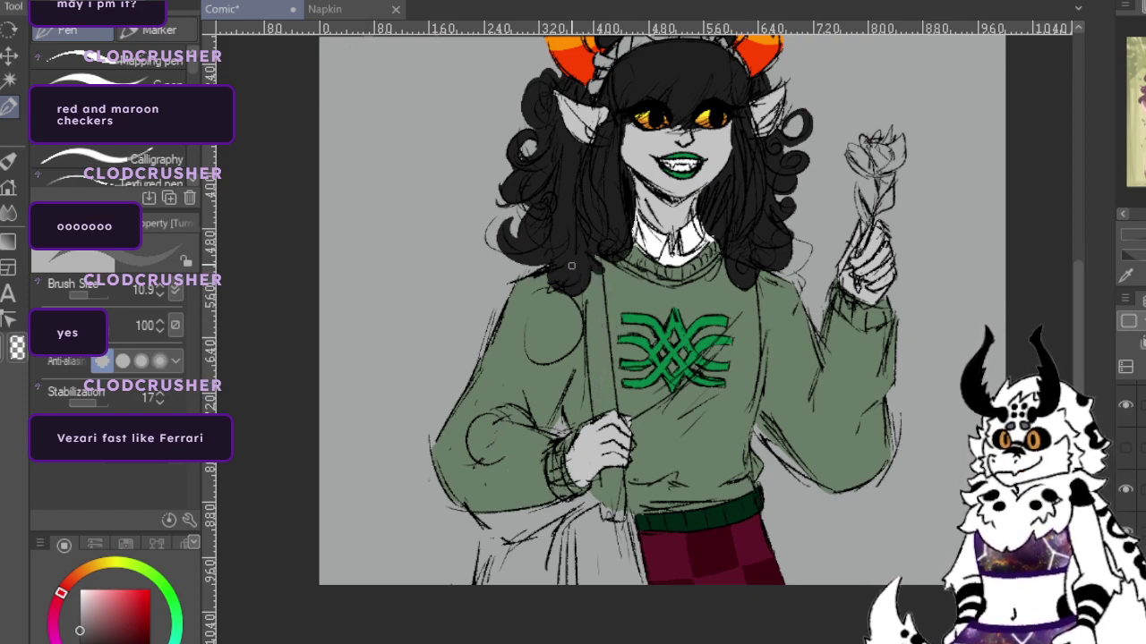
# Erase the strip of reference characters covering the horns with the Snap eraser.
pyautogui.scroll(-2, 740, 349)
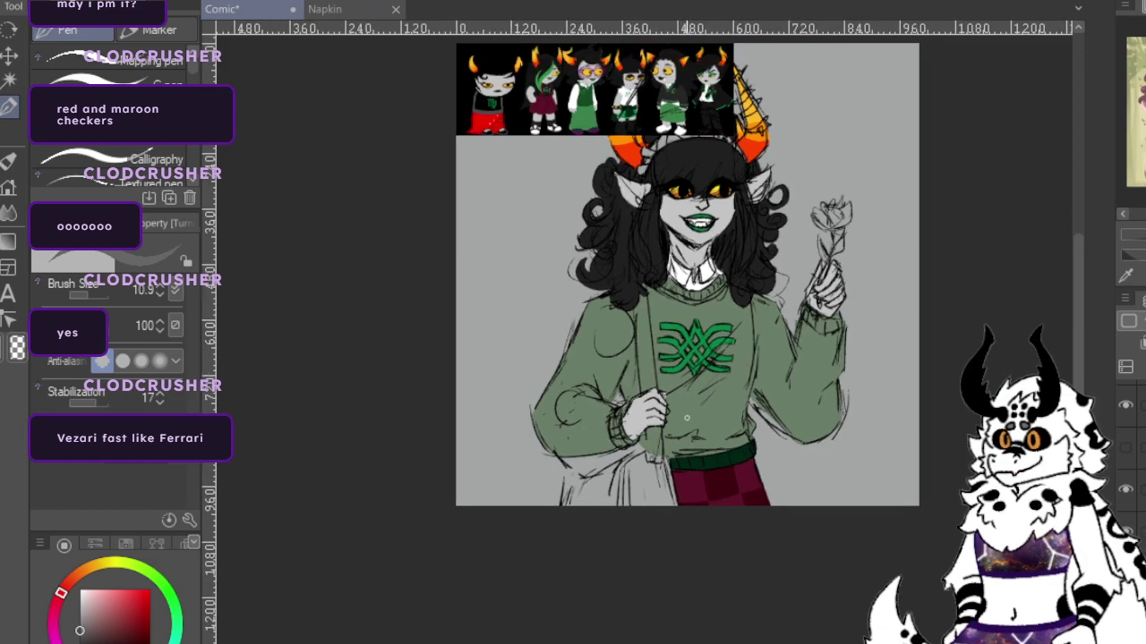
pyautogui.scroll(3, 688, 414)
pyautogui.scroll(1, 684, 415)
pyautogui.moveTo(1082, 391)
pyautogui.mouseDown()
pyautogui.moveTo(1082, 321)
pyautogui.moveTo(1082, 369)
pyautogui.mouseUp()
pyautogui.scroll(-2, 1132, 492)
pyautogui.scroll(2, 1133, 492)
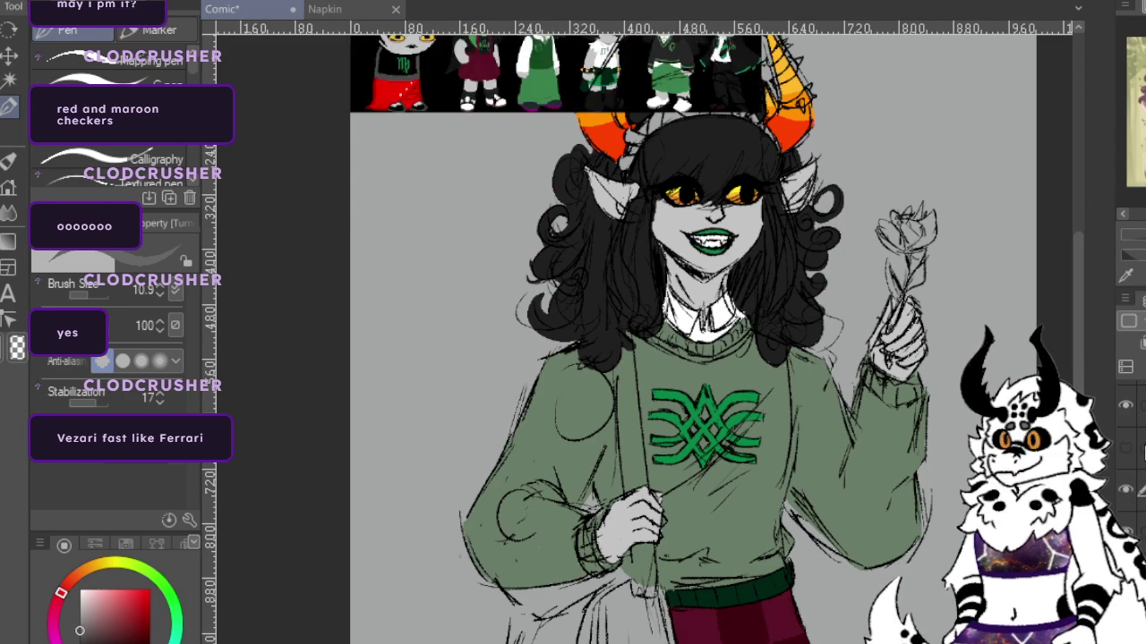
pyautogui.scroll(3, 1078, 355)
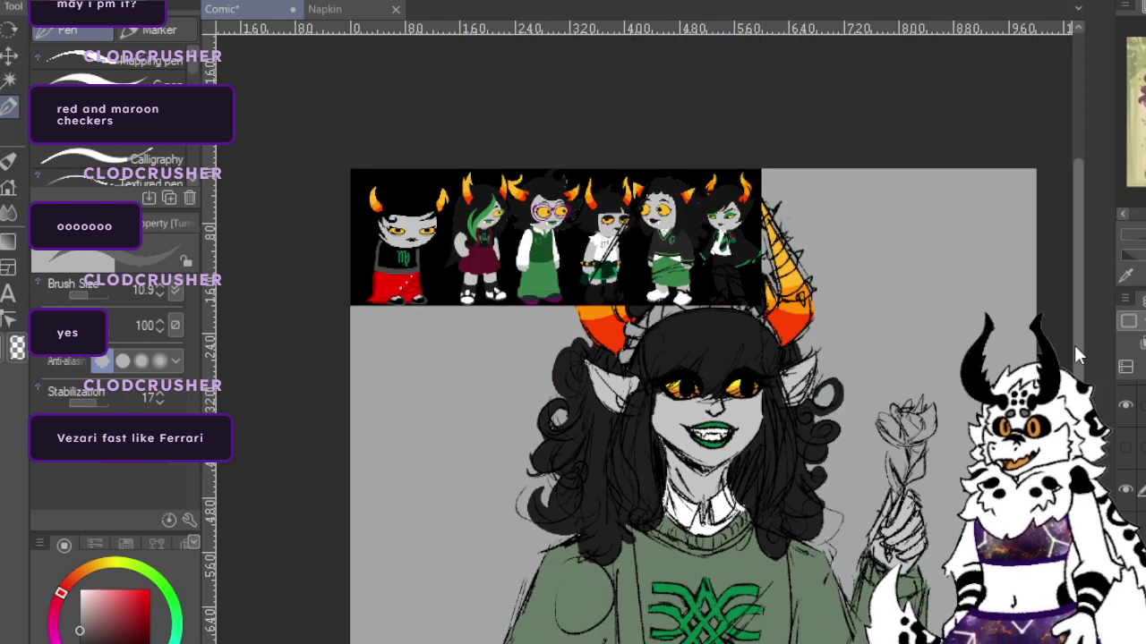
pyautogui.press('e')
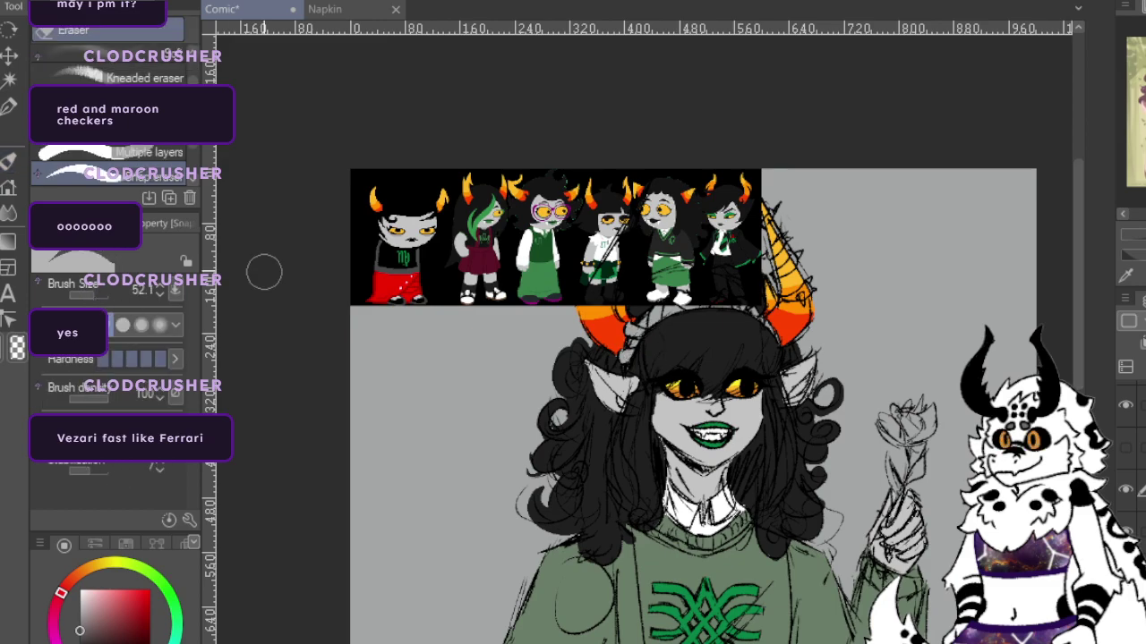
pyautogui.moveTo(263, 212)
pyautogui.mouseDown()
pyautogui.moveTo(230, 279)
pyautogui.moveTo(511, 165)
pyautogui.moveTo(692, 113)
pyautogui.moveTo(741, 121)
pyautogui.moveTo(724, 162)
pyautogui.moveTo(641, 225)
pyautogui.moveTo(463, 330)
pyautogui.moveTo(480, 371)
pyautogui.mouseUp()
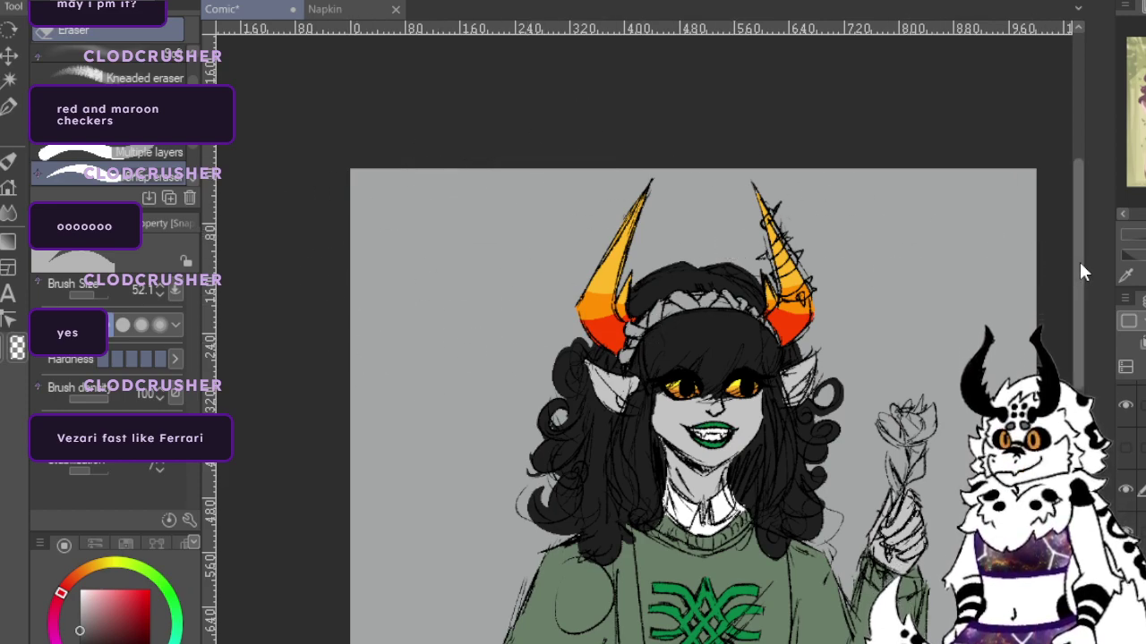
# Try greyish green pen strokes on the bag, undo them, and repaint the trousers' waistband in a dark greyish green.
pyautogui.scroll(-5, 1081, 271)
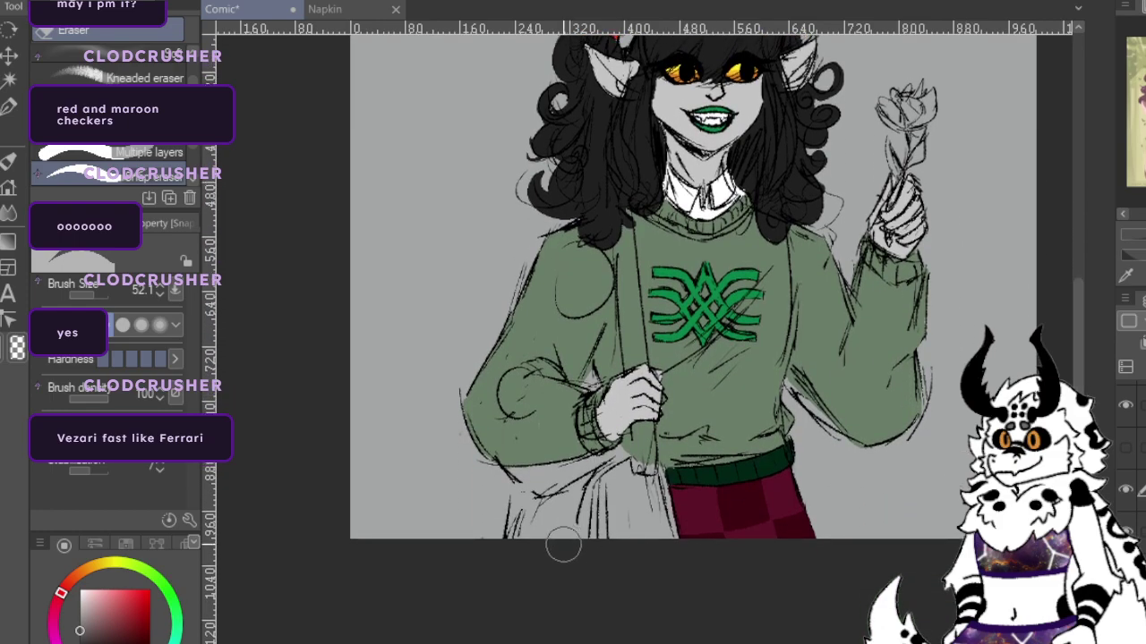
pyautogui.scroll(2, 567, 541)
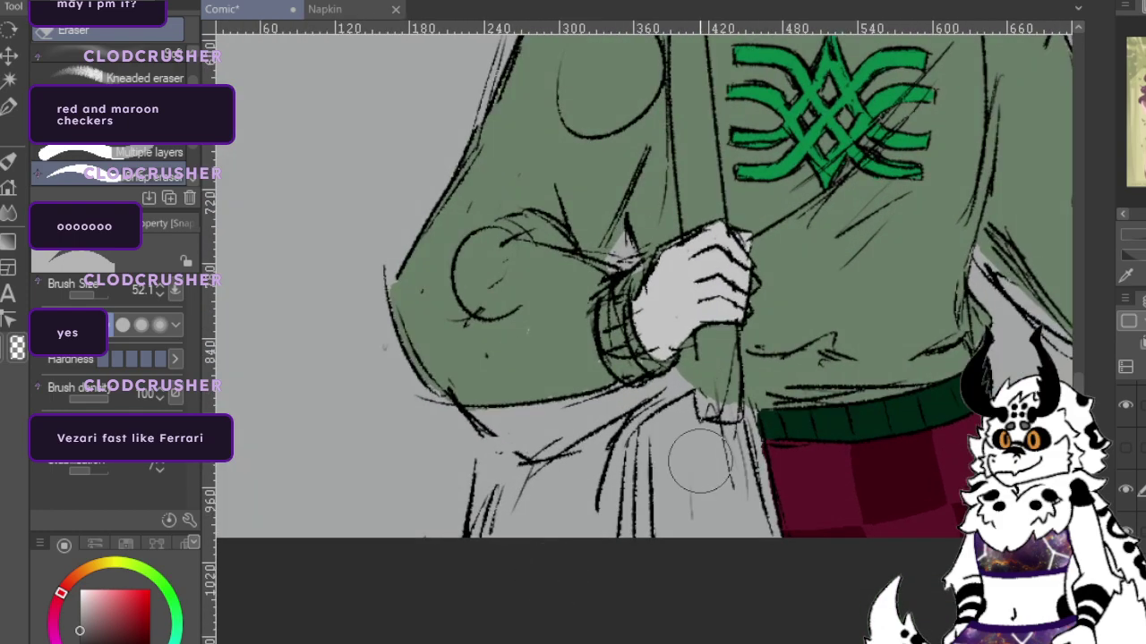
pyautogui.press('p')
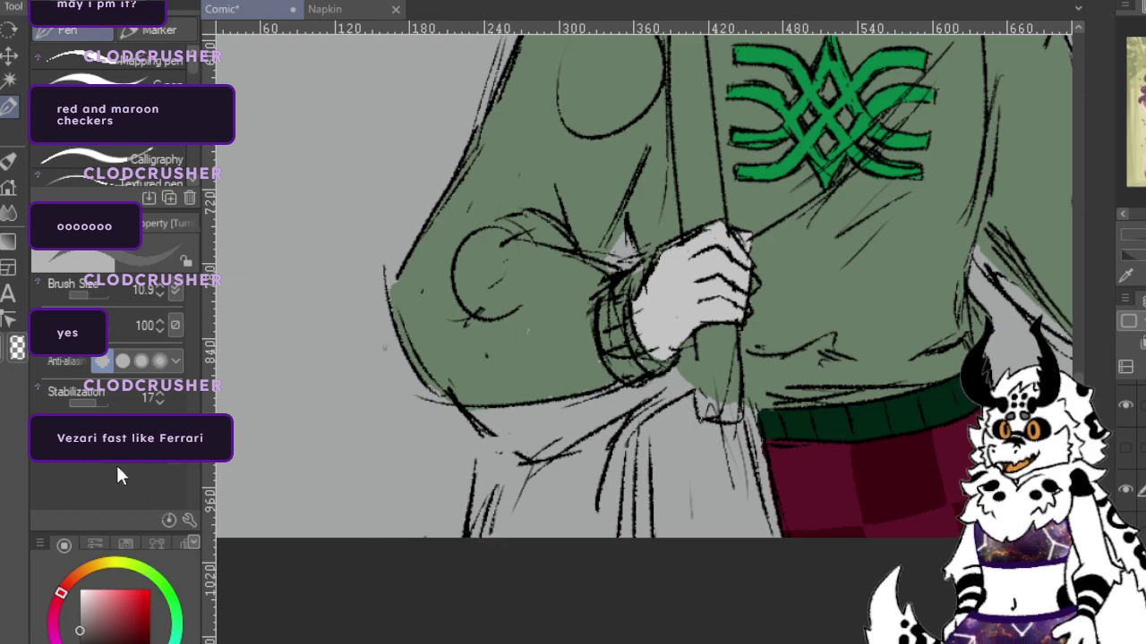
pyautogui.click(157, 586)
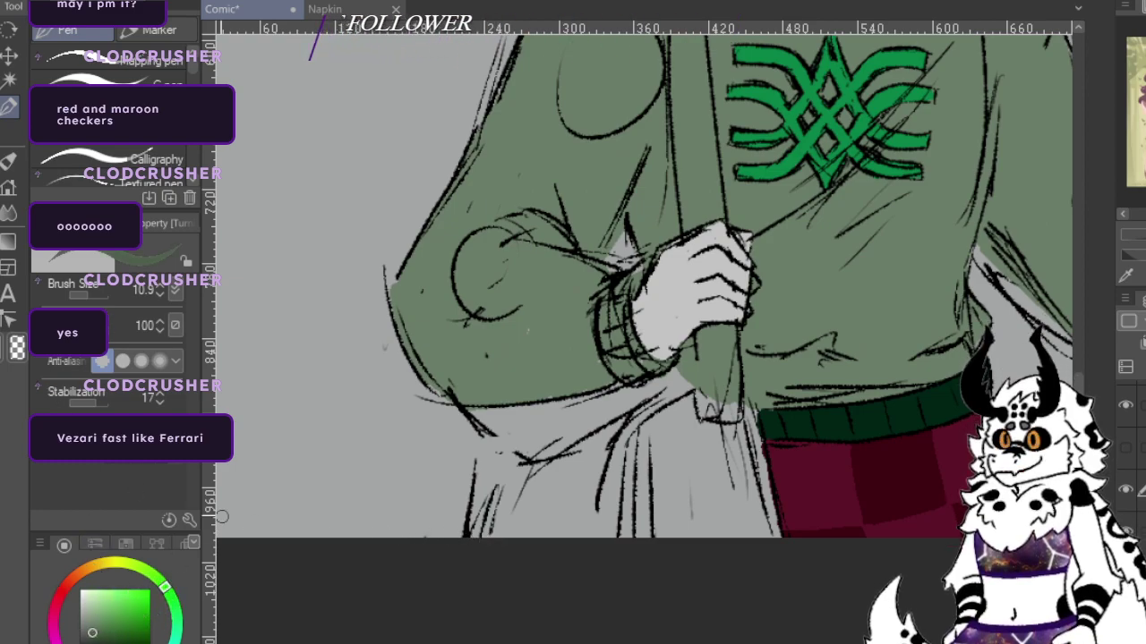
pyautogui.moveTo(657, 476)
pyautogui.mouseDown()
pyautogui.moveTo(606, 487)
pyautogui.moveTo(577, 530)
pyautogui.mouseUp()
pyautogui.hotkey('ctrl', 'z')
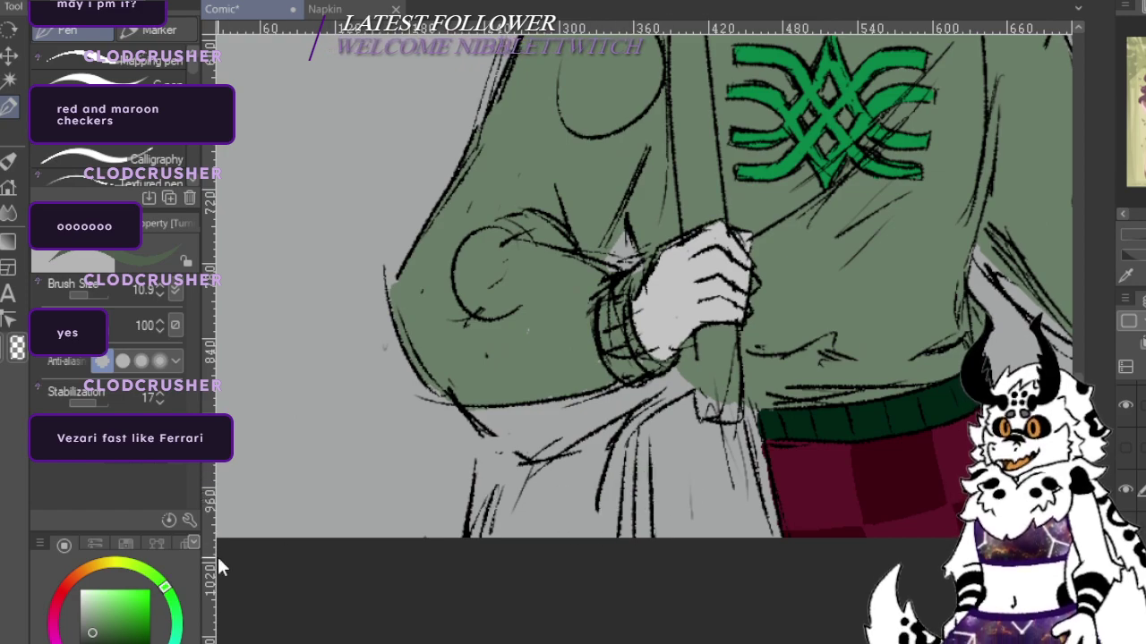
pyautogui.moveTo(596, 446)
pyautogui.mouseDown()
pyautogui.moveTo(503, 504)
pyautogui.moveTo(643, 444)
pyautogui.mouseUp()
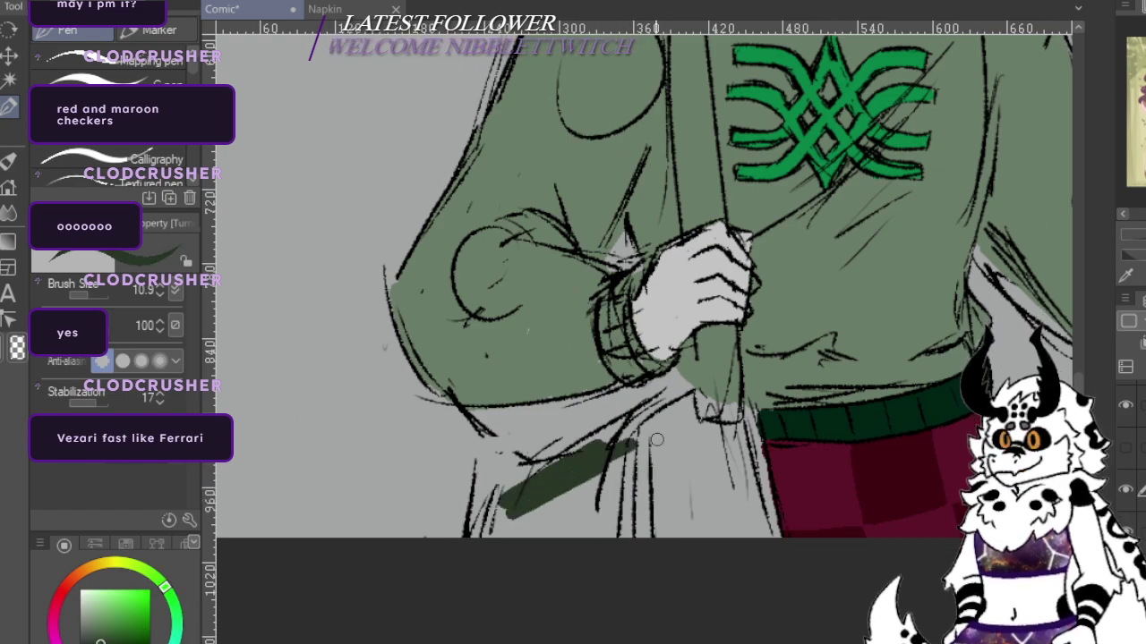
pyautogui.hotkey('ctrl', 'z')
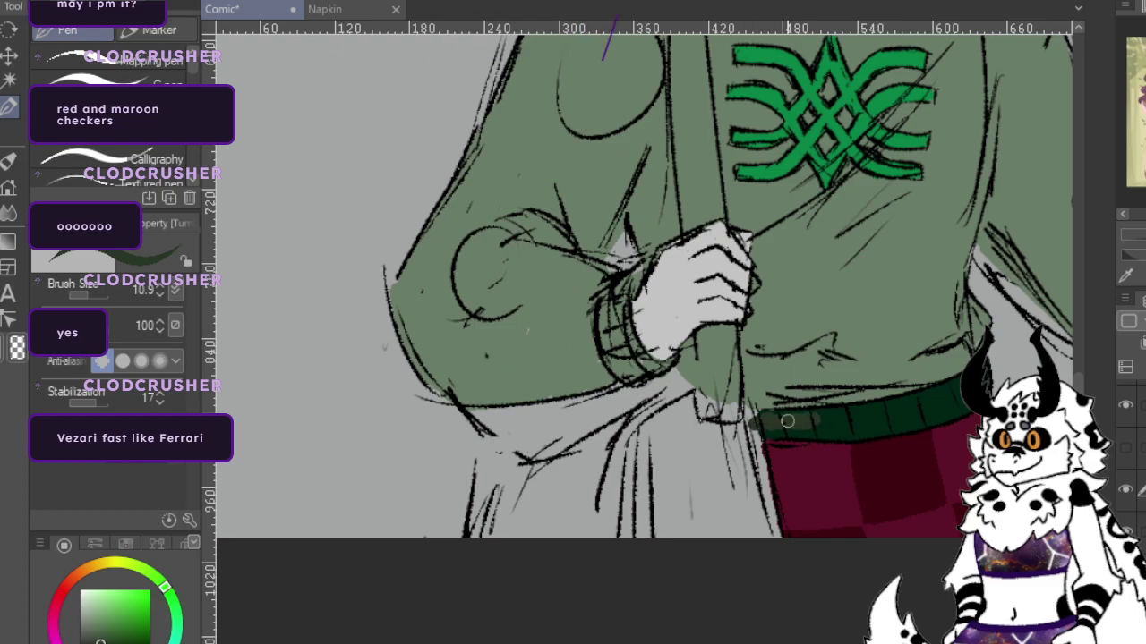
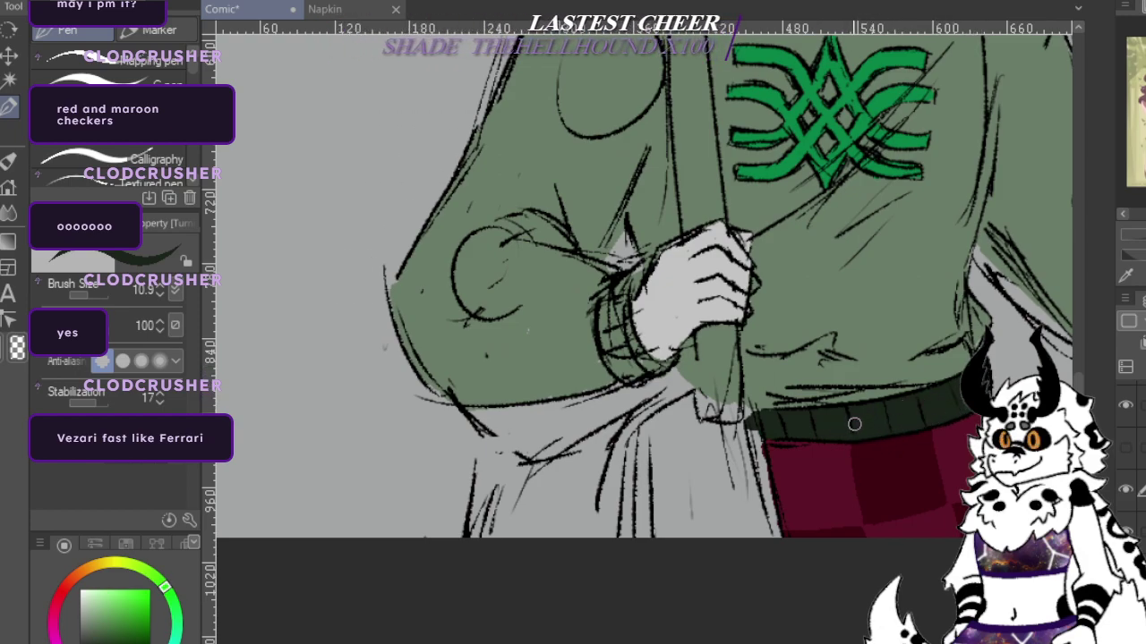
# Examine the whole figure and its flat colours both close up and from a distance.
pyautogui.scroll(-8, 852, 424)
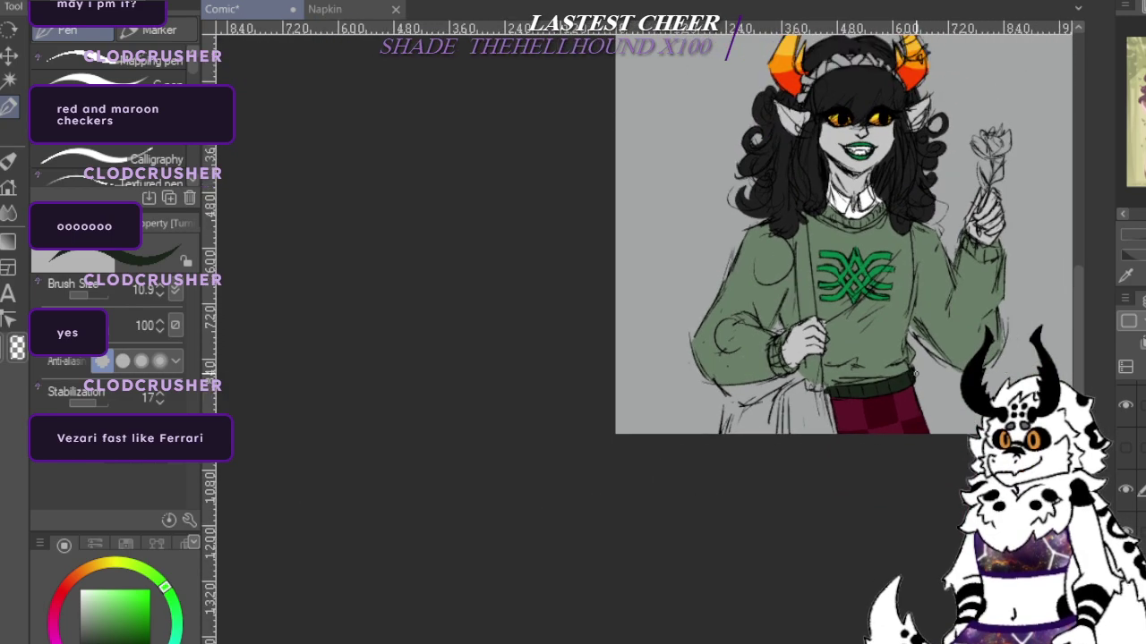
pyautogui.scroll(5, 1013, 252)
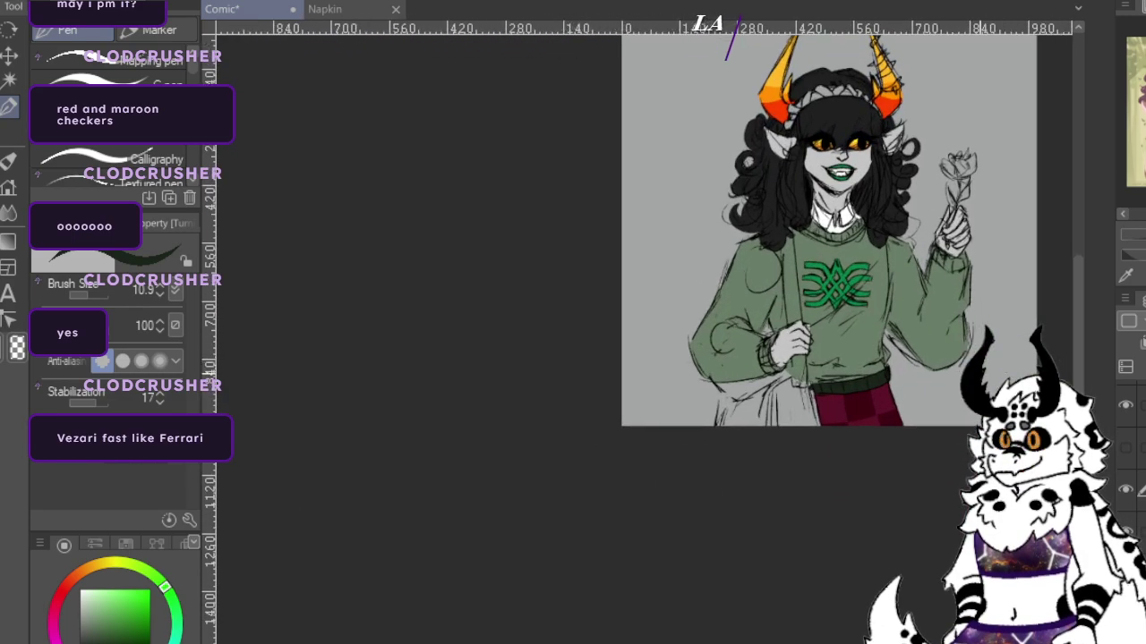
pyautogui.scroll(1, 1013, 252)
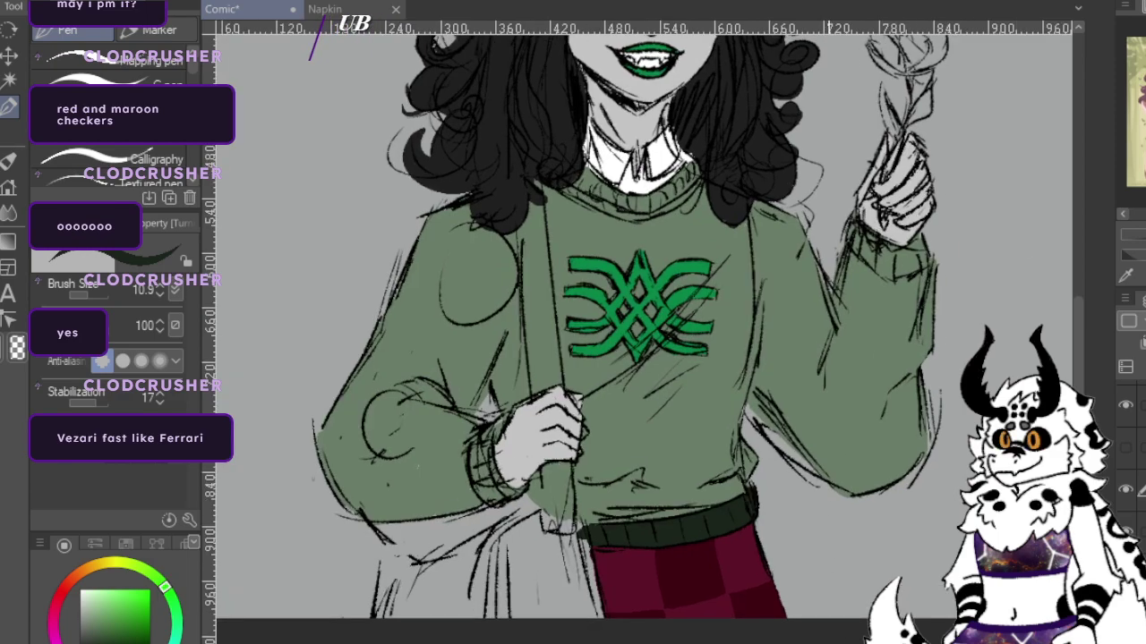
pyautogui.scroll(-2, 1013, 251)
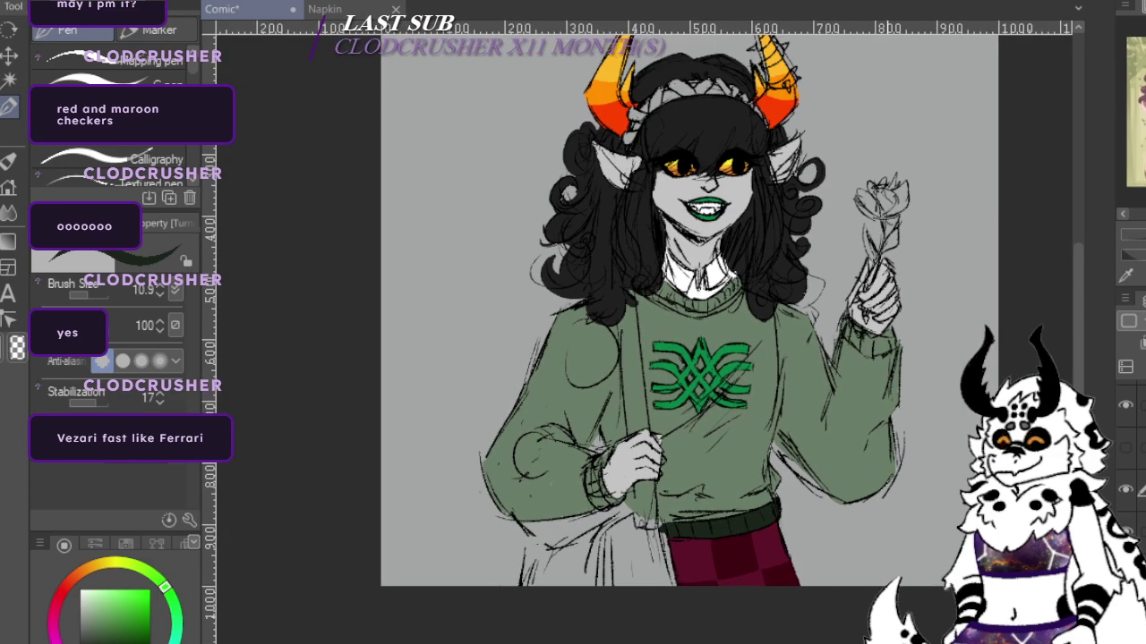
pyautogui.scroll(-3, 1014, 252)
pyautogui.scroll(-2, 660, 330)
pyautogui.scroll(2, 660, 329)
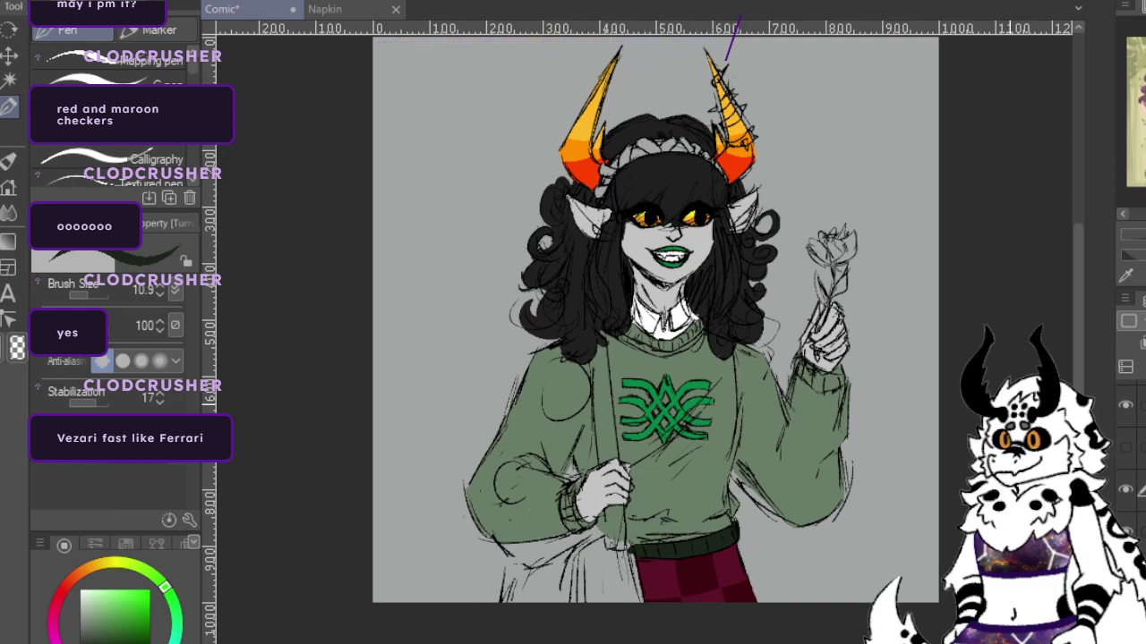
pyautogui.scroll(-2, 857, 569)
pyautogui.scroll(1, 858, 570)
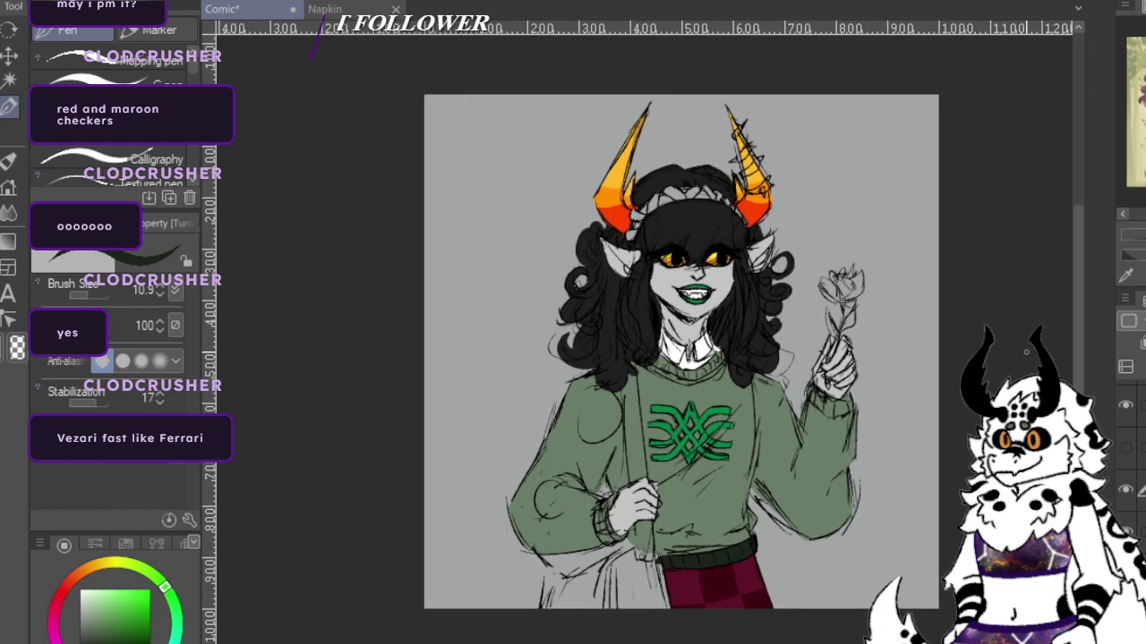
pyautogui.scroll(1, 857, 570)
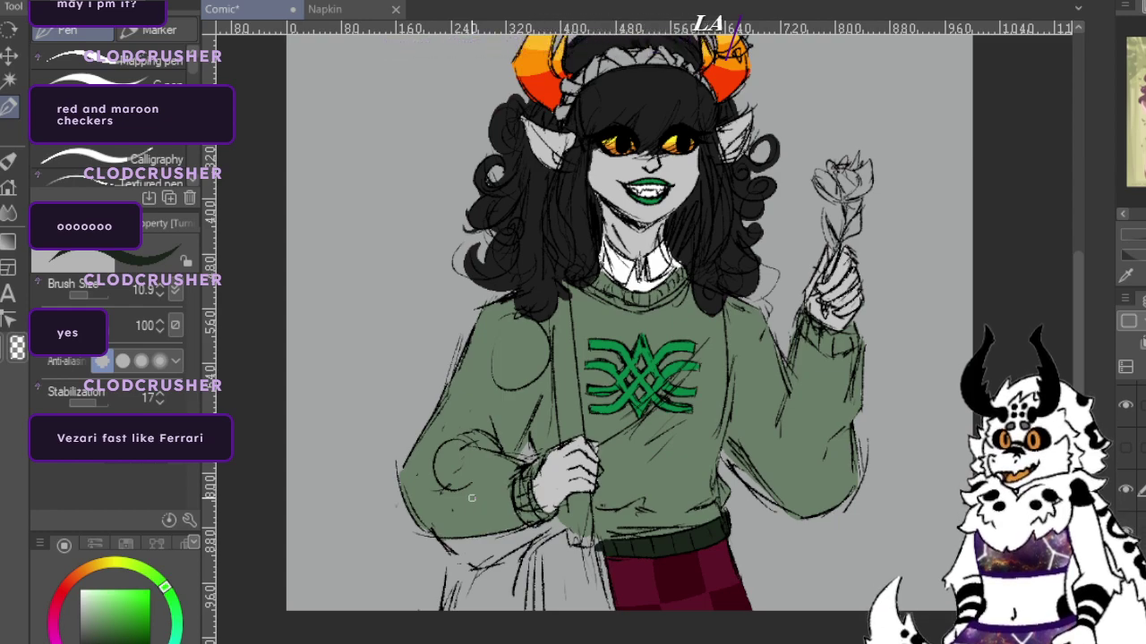
# Try the waistband's dark green and a bright green on the bag with pen strokes, and undo them.
pyautogui.moveTo(516, 607)
pyautogui.mouseDown()
pyautogui.moveTo(521, 594)
pyautogui.moveTo(529, 601)
pyautogui.mouseUp()
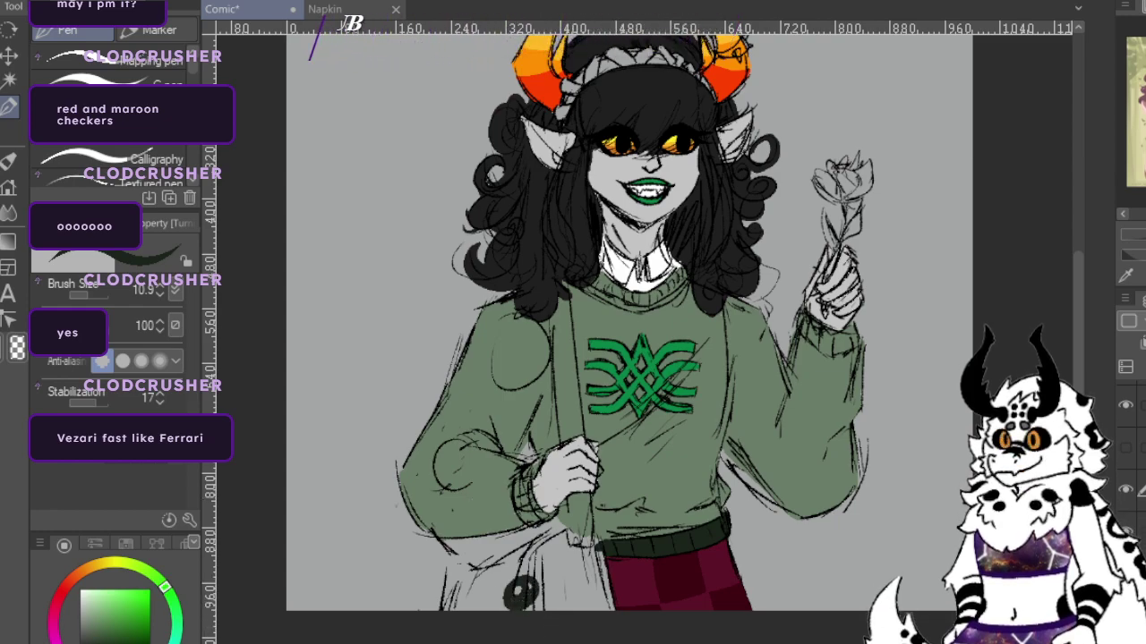
pyautogui.hotkey('ctrl', 'z')
pyautogui.click(145, 639)
pyautogui.moveTo(150, 631); pyautogui.dragTo(150, 589)
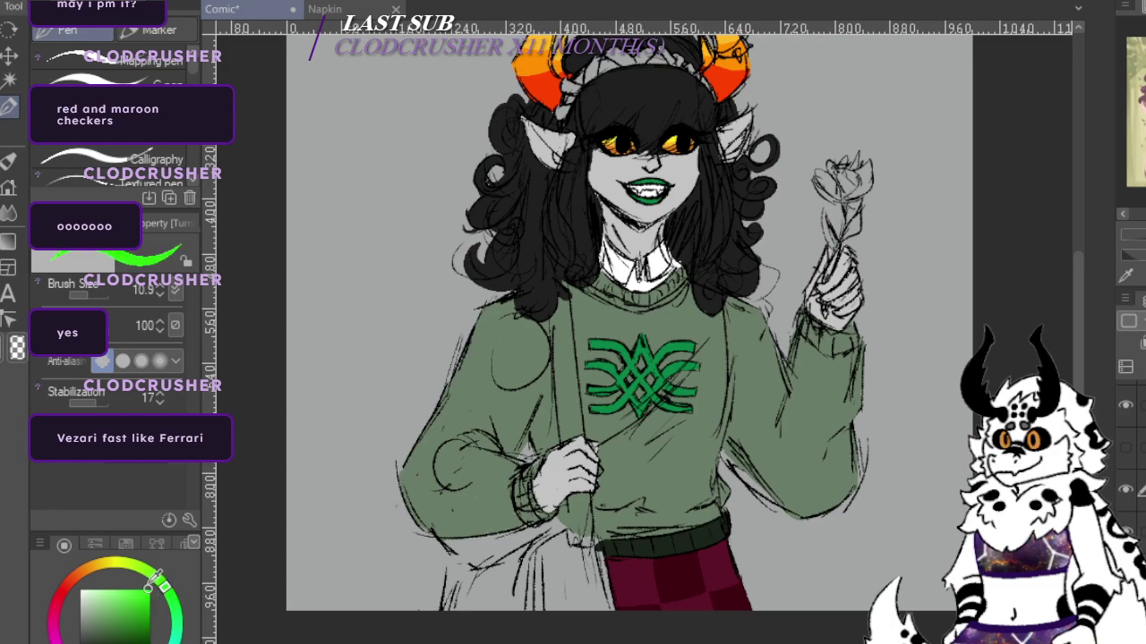
pyautogui.moveTo(537, 593)
pyautogui.mouseDown()
pyautogui.moveTo(512, 582)
pyautogui.moveTo(498, 607)
pyautogui.moveTo(581, 573)
pyautogui.moveTo(564, 561)
pyautogui.moveTo(479, 608)
pyautogui.mouseUp()
pyautogui.hotkey('ctrl', 'z')
pyautogui.click(131, 627)
pyautogui.hotkey('ctrl', 'z')
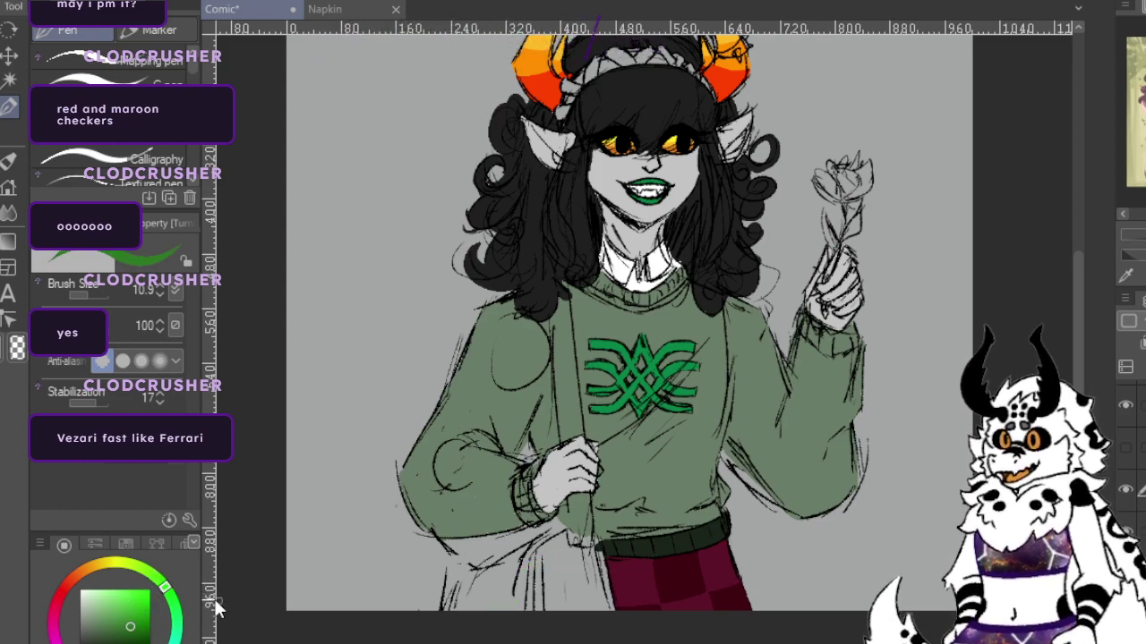
# Try a dark red on the bag with a pen stroke, and undo it.
pyautogui.click(141, 639)
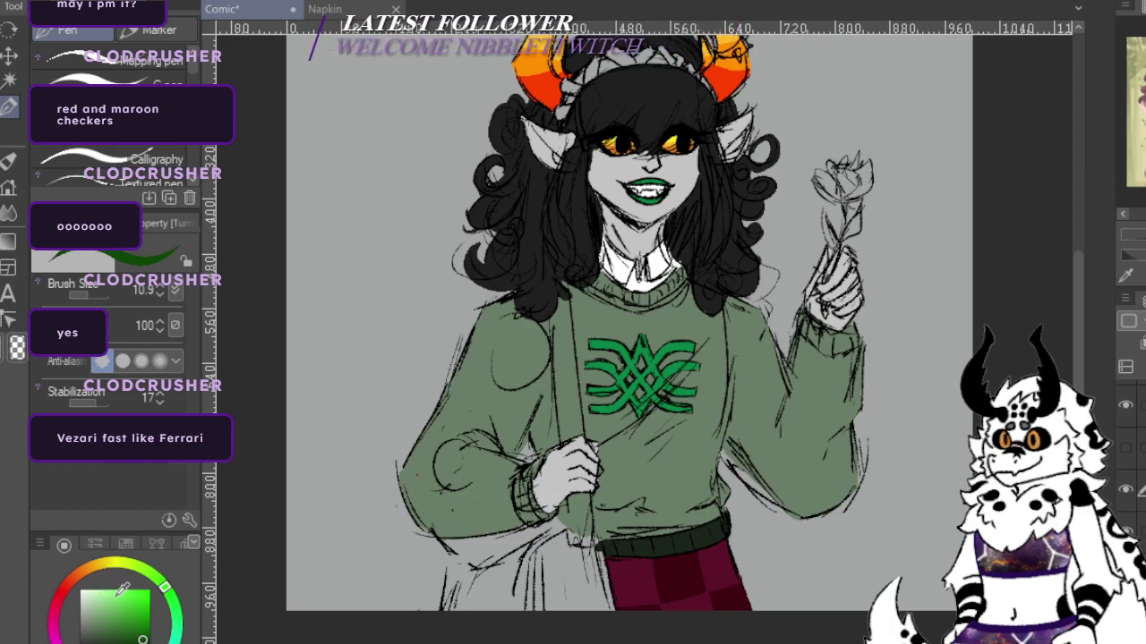
pyautogui.click(61, 592)
pyautogui.click(150, 590)
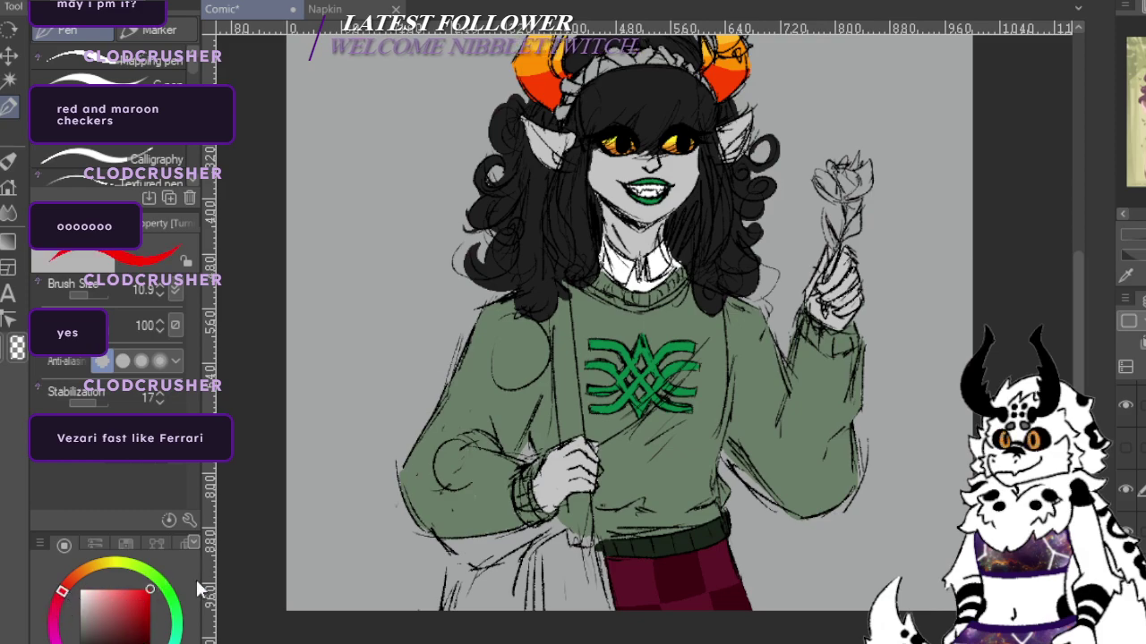
pyautogui.click(149, 620)
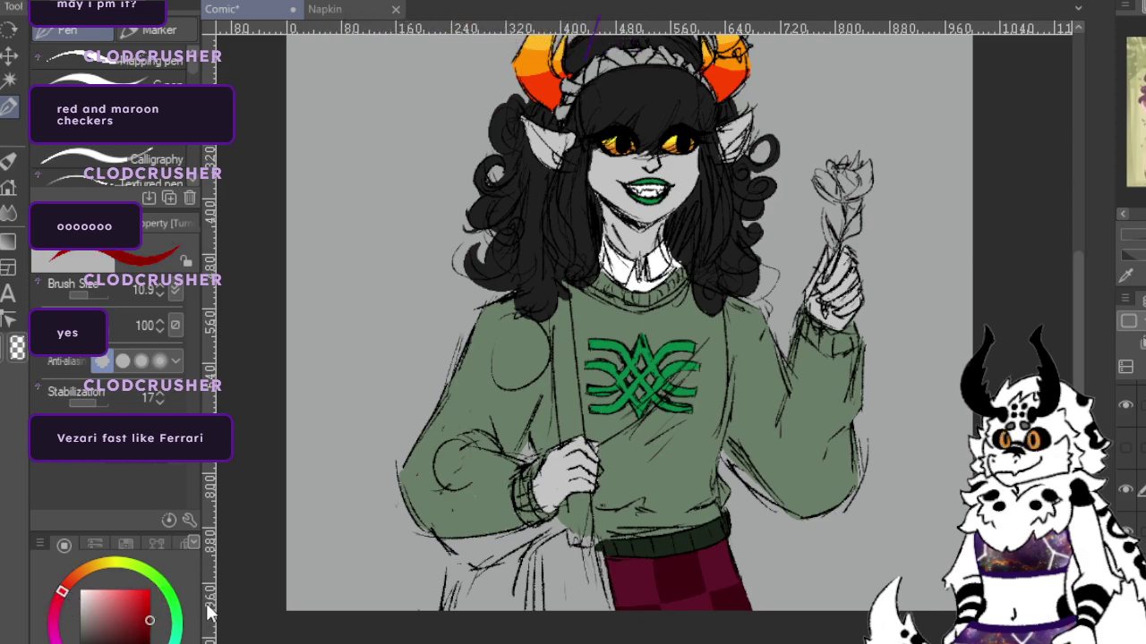
pyautogui.moveTo(527, 586)
pyautogui.mouseDown()
pyautogui.moveTo(542, 562)
pyautogui.moveTo(491, 603)
pyautogui.moveTo(568, 581)
pyautogui.mouseUp()
pyautogui.hotkey('ctrl', 'z')
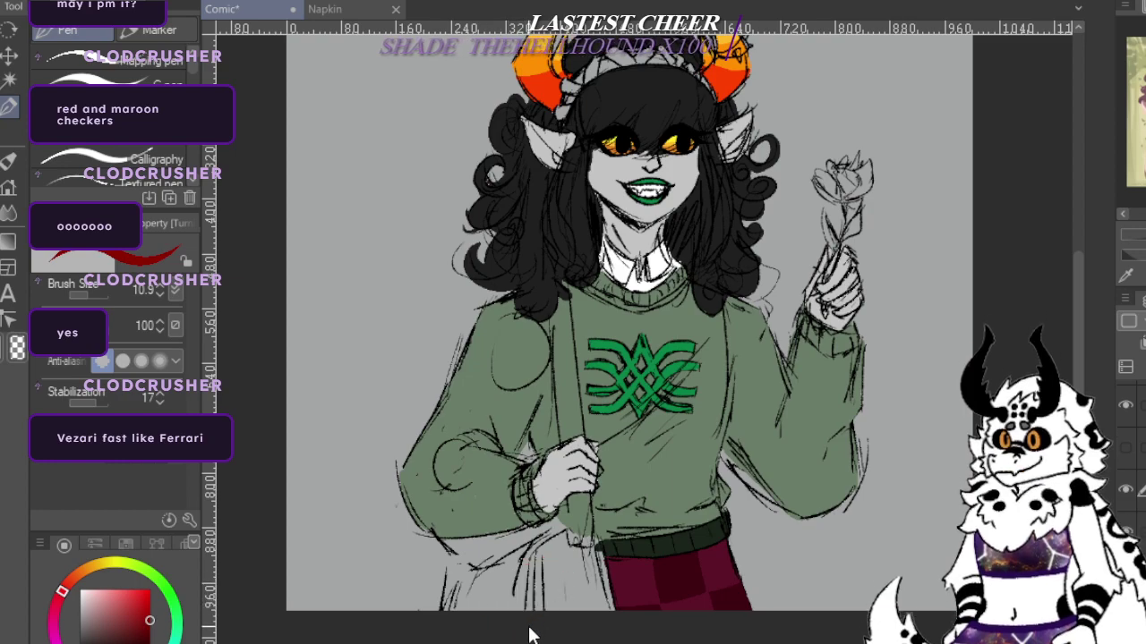
# Sample the waistband's dark greyish green and paint the whole headband between the horns with the Turnip pen.
pyautogui.scroll(-3, 627, 323)
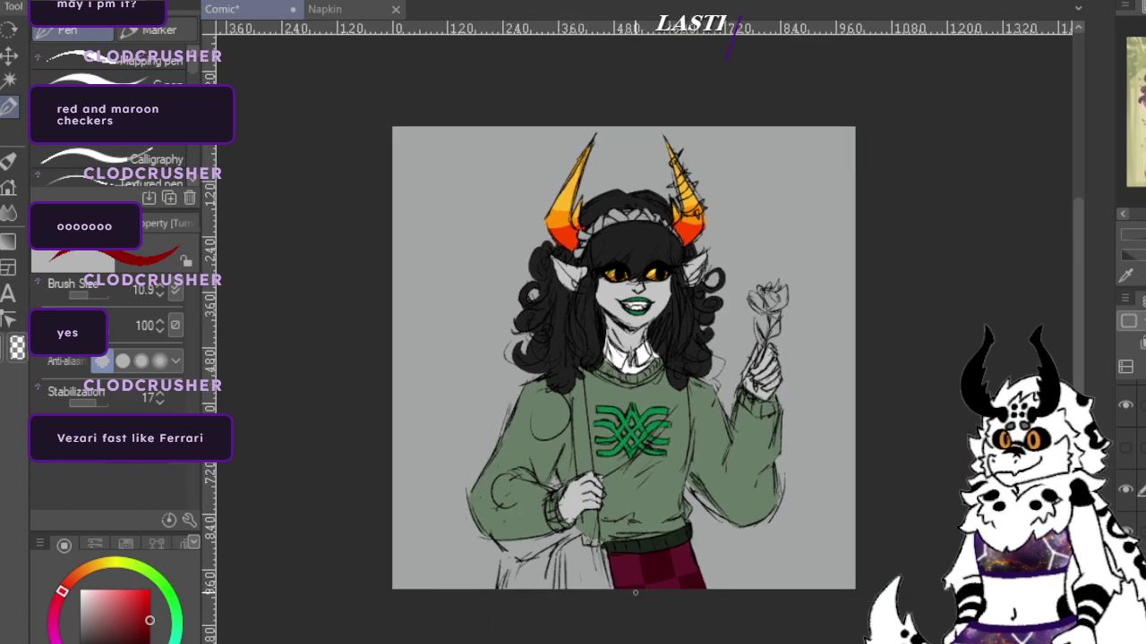
pyautogui.scroll(2, 627, 322)
pyautogui.scroll(2, 590, 580)
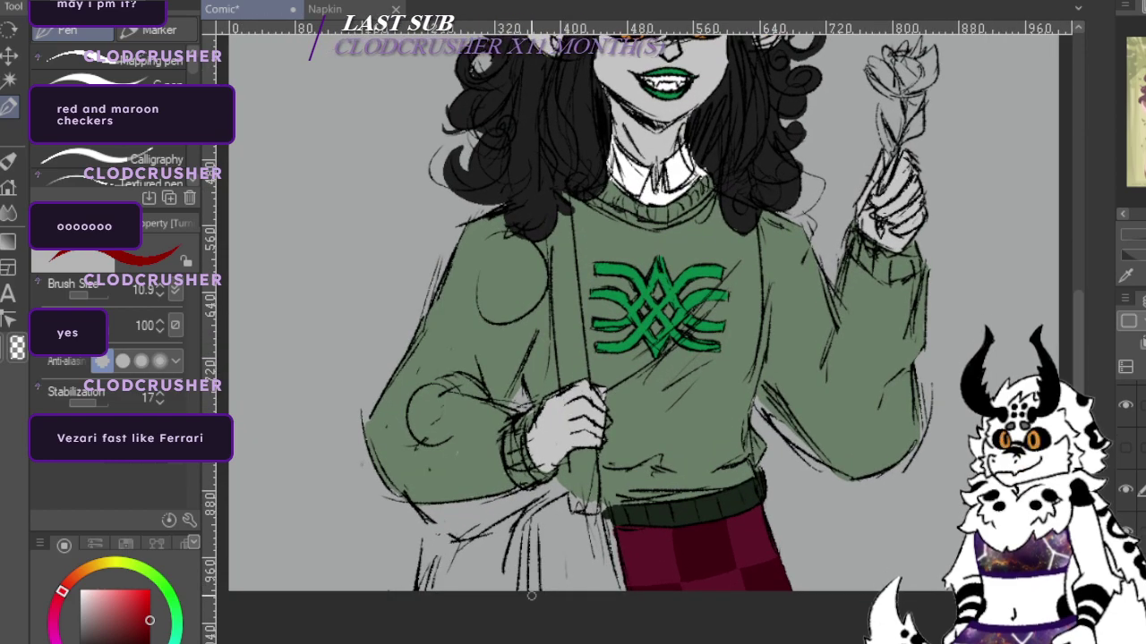
pyautogui.scroll(-5, 532, 595)
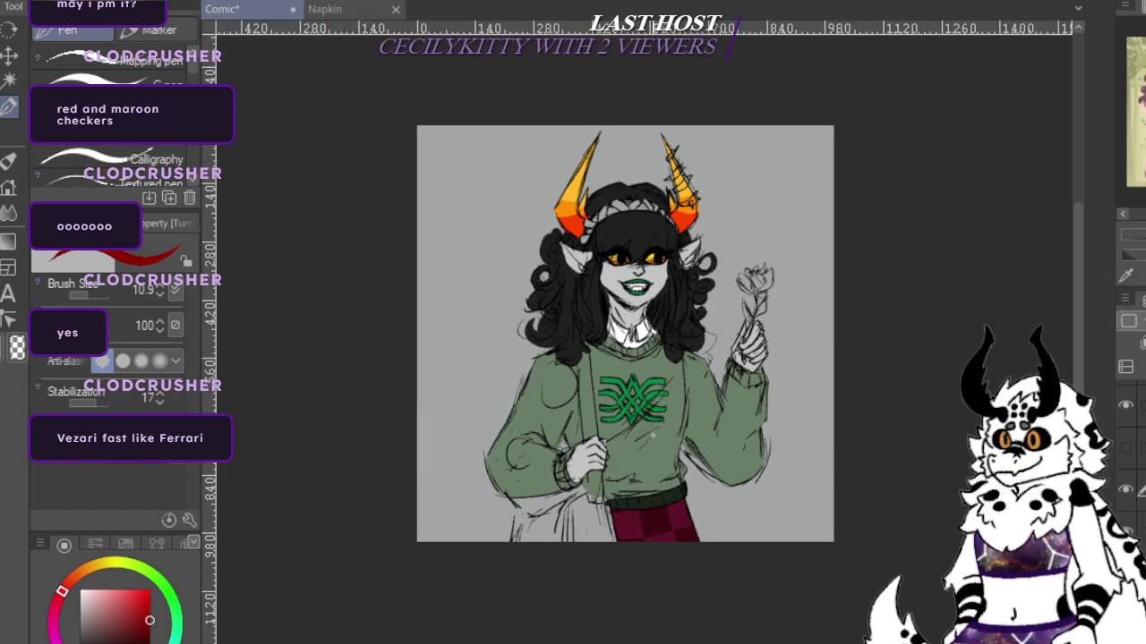
pyautogui.press('i')
pyautogui.click(659, 502)
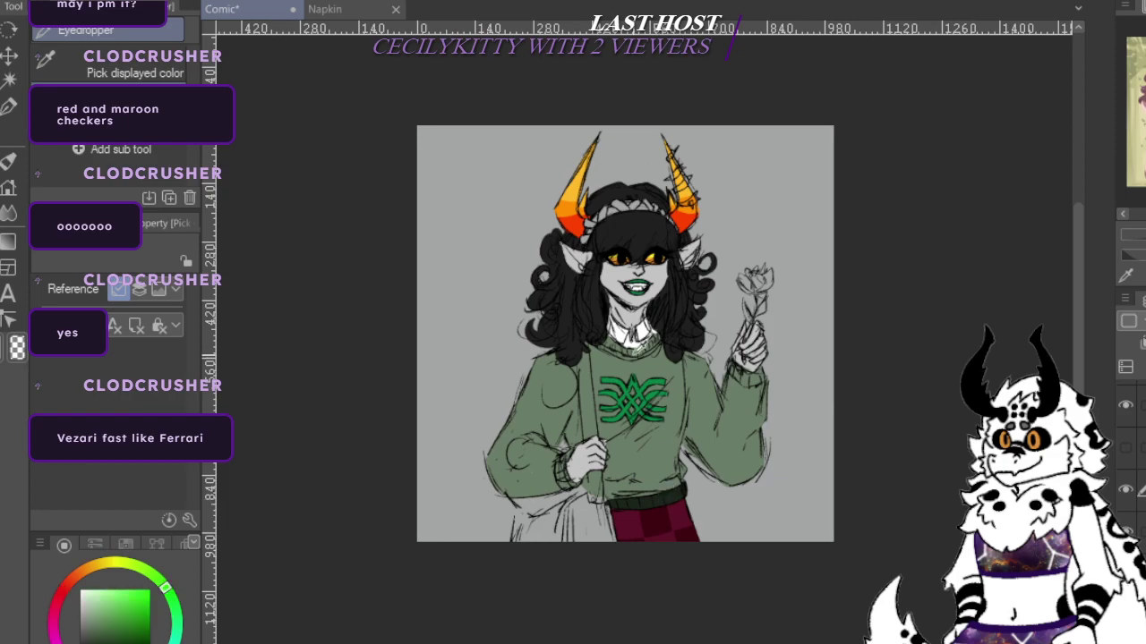
pyautogui.scroll(5, 612, 234)
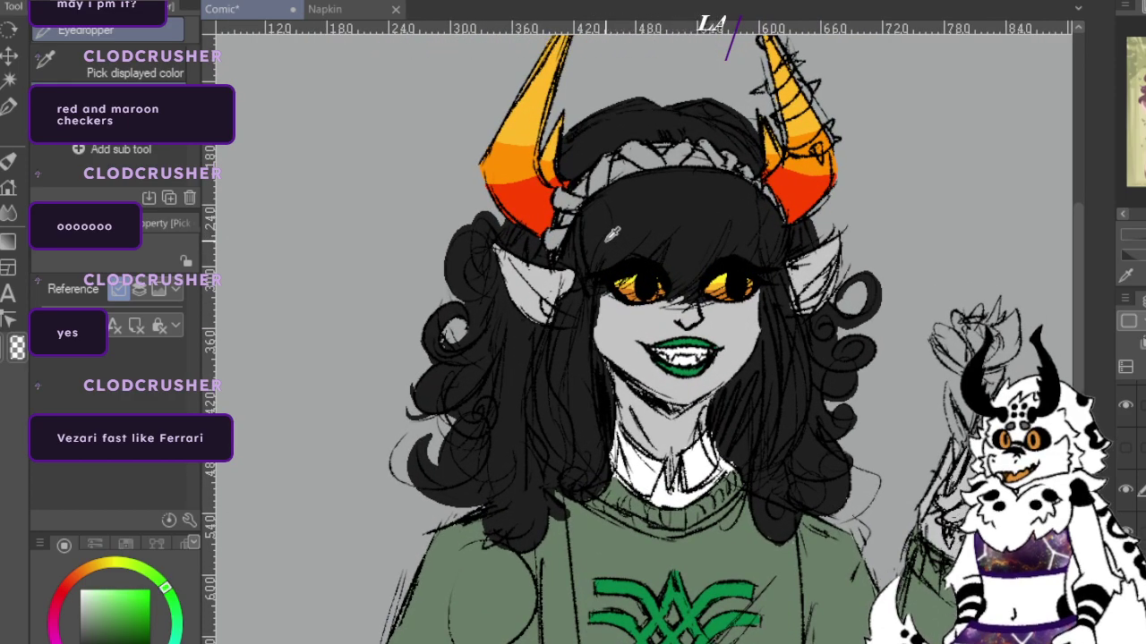
pyautogui.press('p')
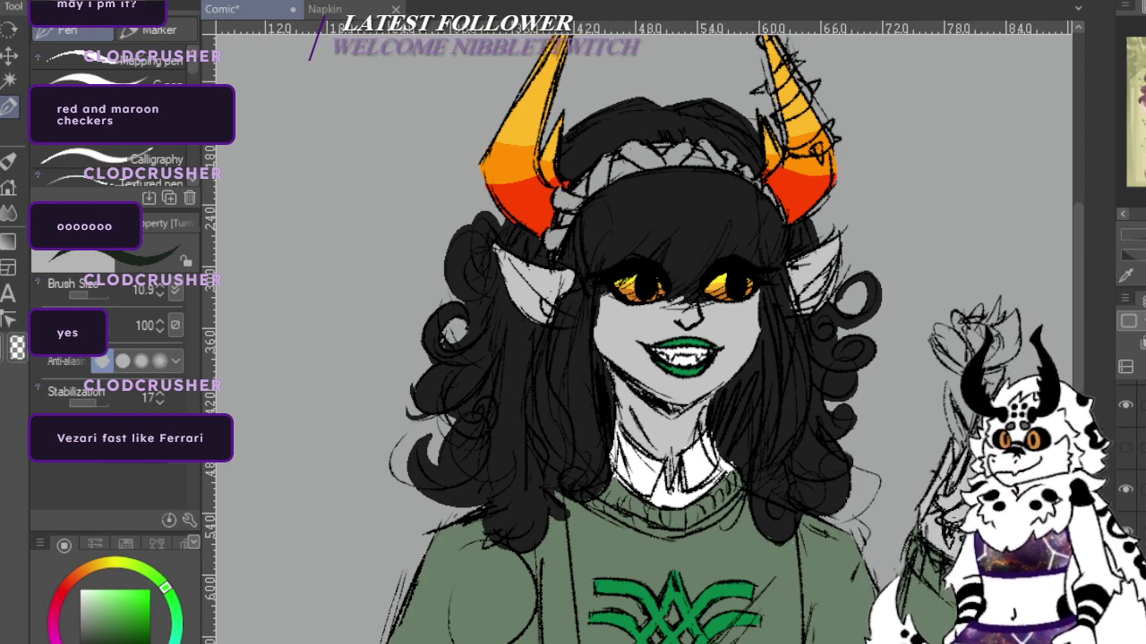
pyautogui.moveTo(565, 217)
pyautogui.mouseDown()
pyautogui.moveTo(559, 245)
pyautogui.moveTo(566, 192)
pyautogui.moveTo(544, 235)
pyautogui.moveTo(576, 227)
pyautogui.moveTo(576, 201)
pyautogui.moveTo(559, 235)
pyautogui.moveTo(618, 181)
pyautogui.moveTo(624, 140)
pyautogui.moveTo(578, 199)
pyautogui.moveTo(676, 137)
pyautogui.moveTo(623, 187)
pyautogui.moveTo(701, 139)
pyautogui.mouseUp()
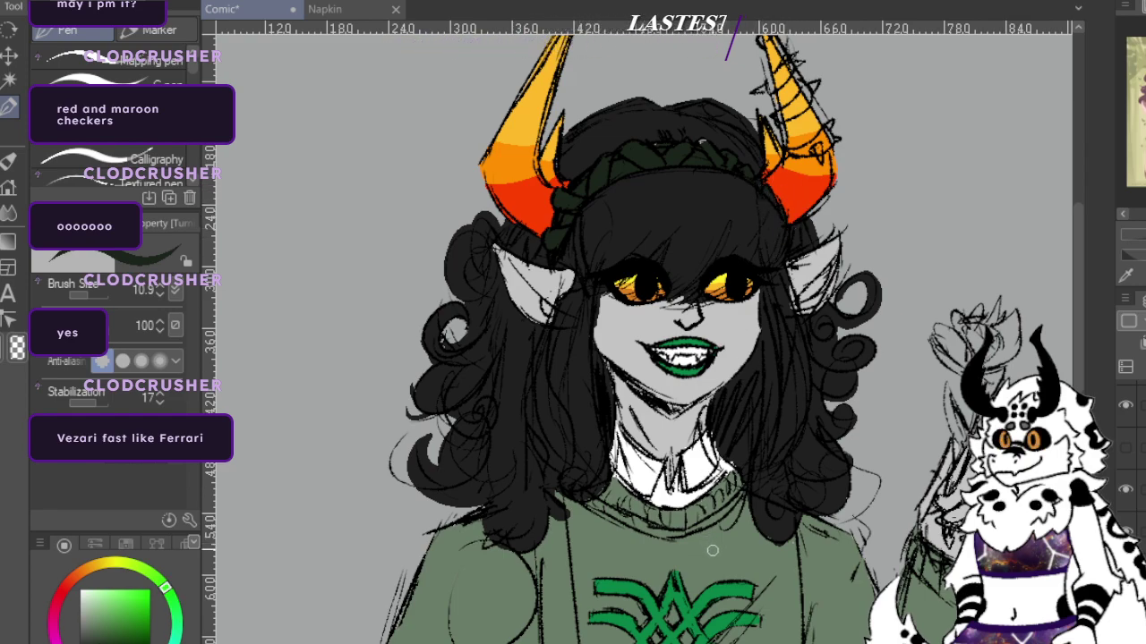
# Sample the bright green of the sweater emblem and paint the headband's individual folds with the Turnip pen.
pyautogui.press('i')
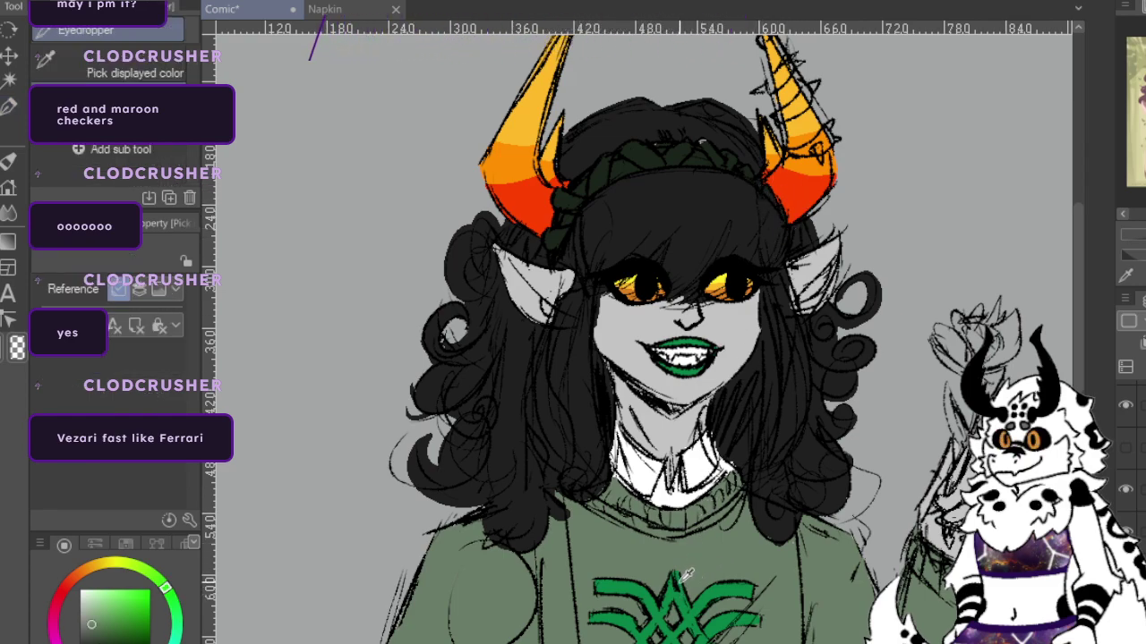
pyautogui.click(686, 600)
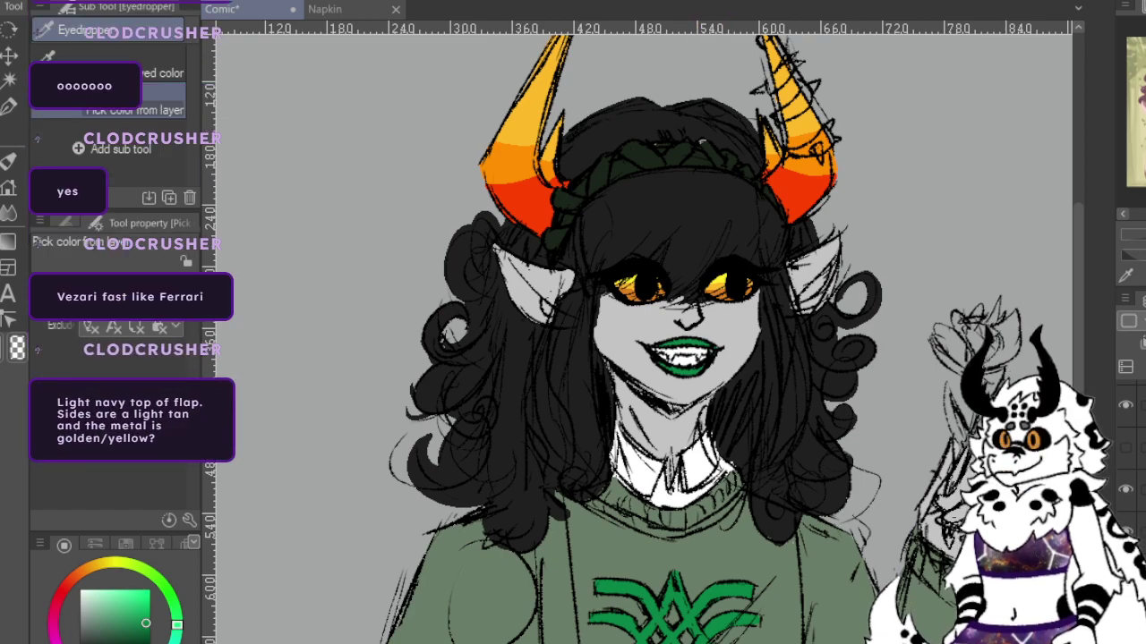
pyautogui.press('p')
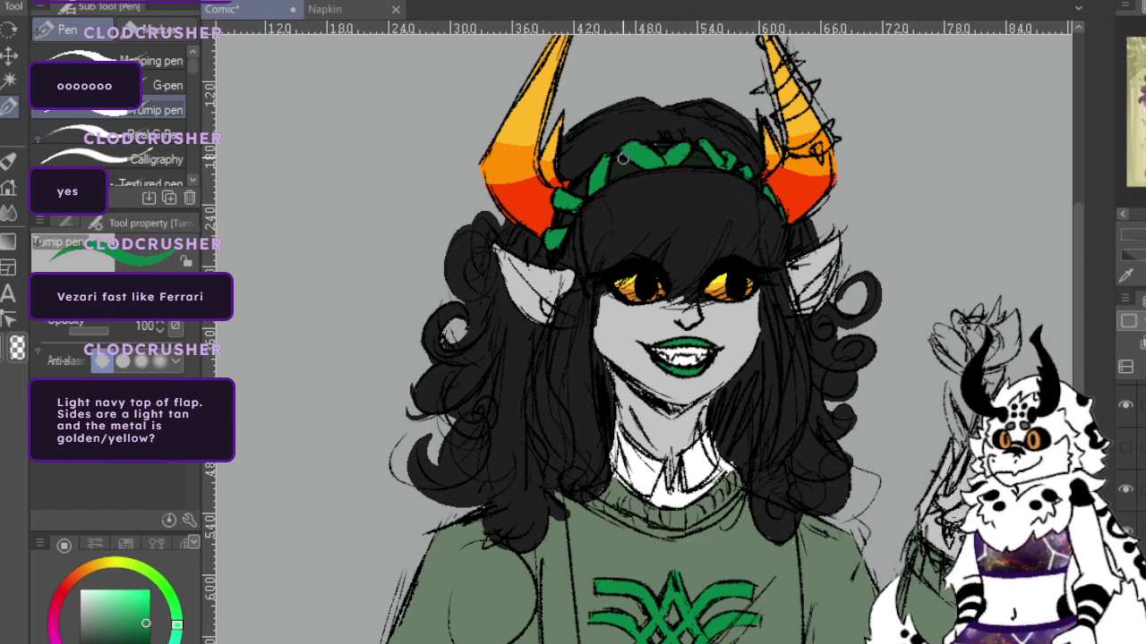
pyautogui.scroll(-2, 622, 159)
pyautogui.scroll(-3, 628, 178)
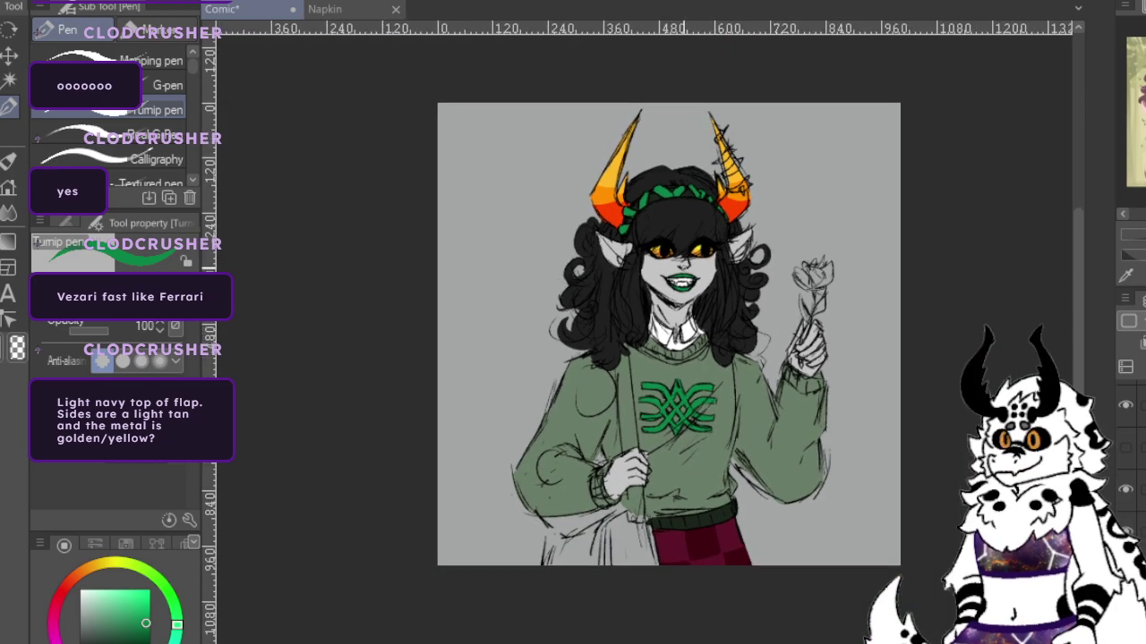
pyautogui.scroll(5, 628, 179)
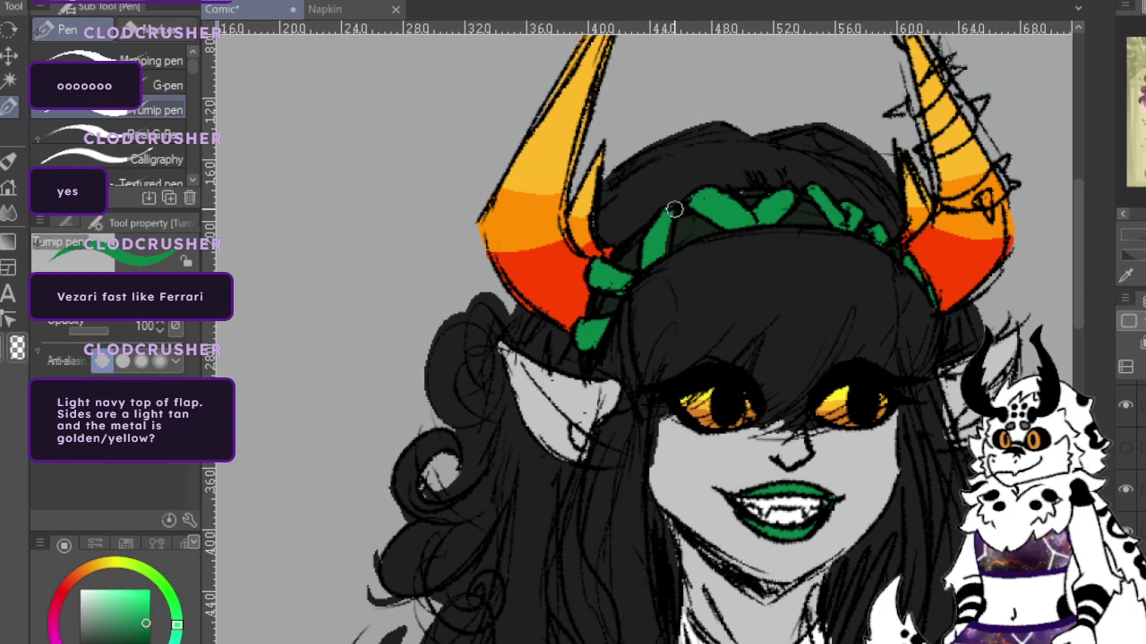
# Pick a slightly lighter dark green and repaint the headband's base between the bright folds with the Turnip pen.
pyautogui.press('i')
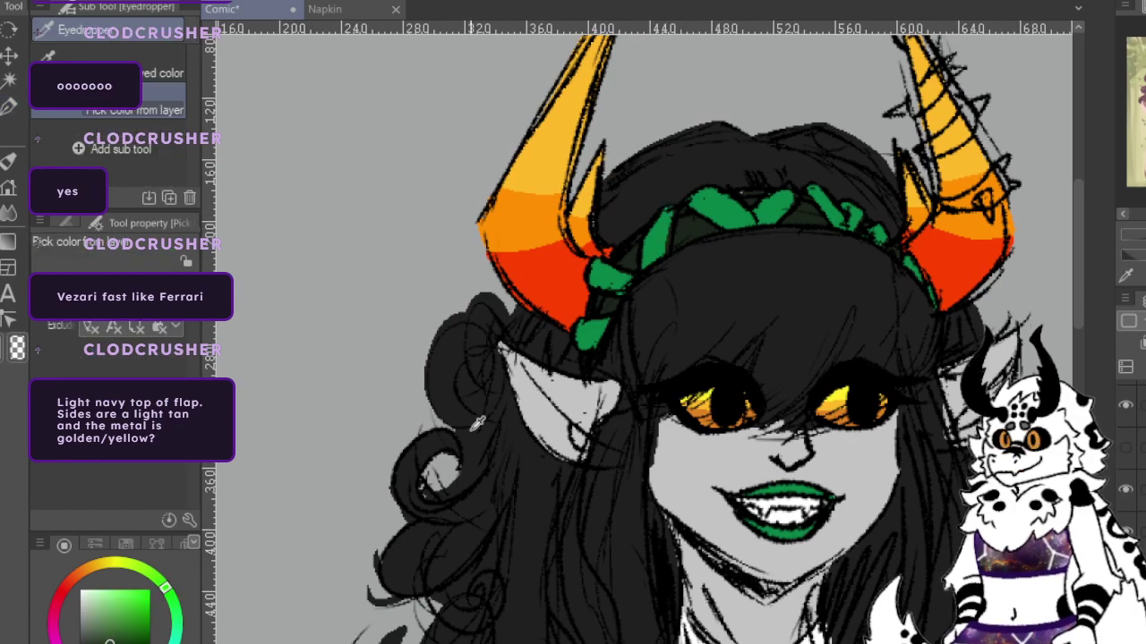
pyautogui.press('p')
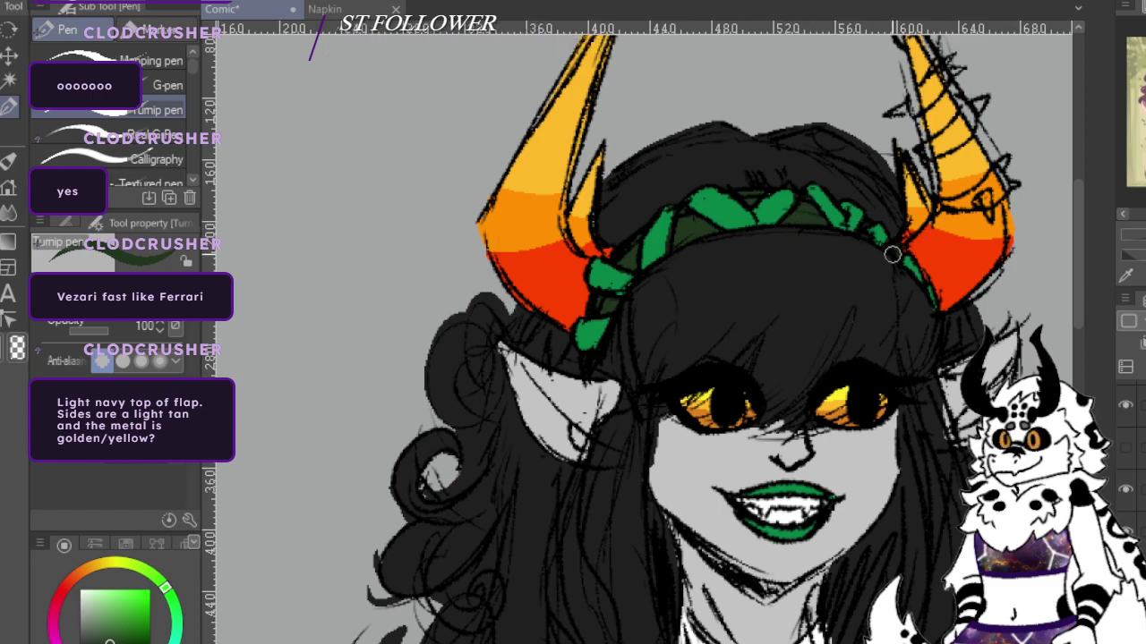
# Examine the coloured headband and waistband up close and against the whole figure.
pyautogui.scroll(-5, 795, 415)
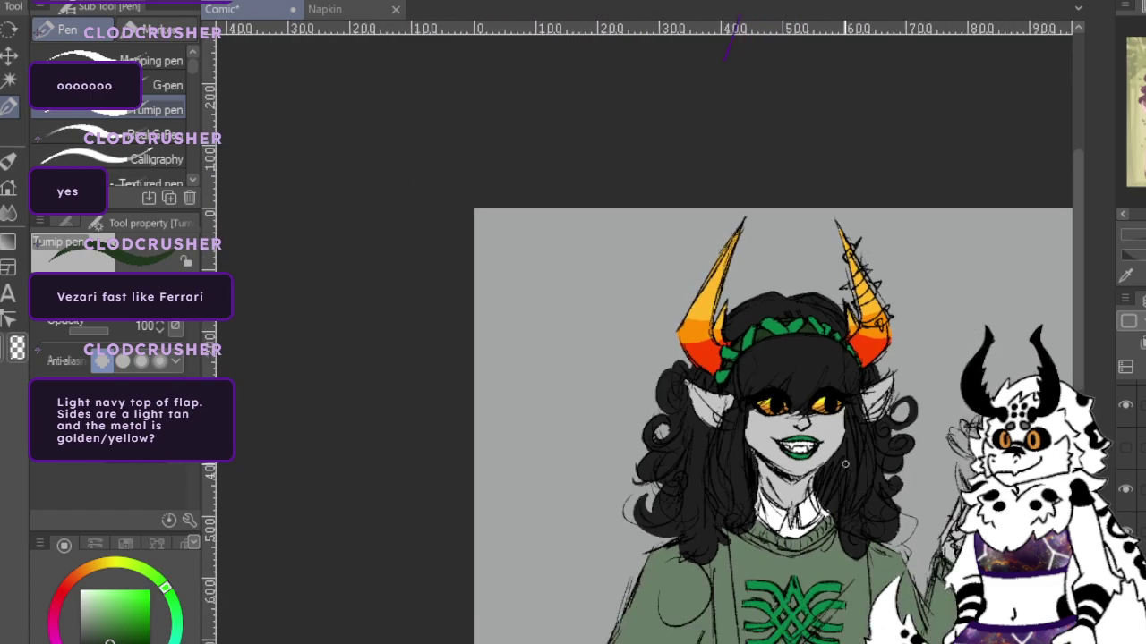
pyautogui.moveTo(1078, 360); pyautogui.dragTo(1075, 406)
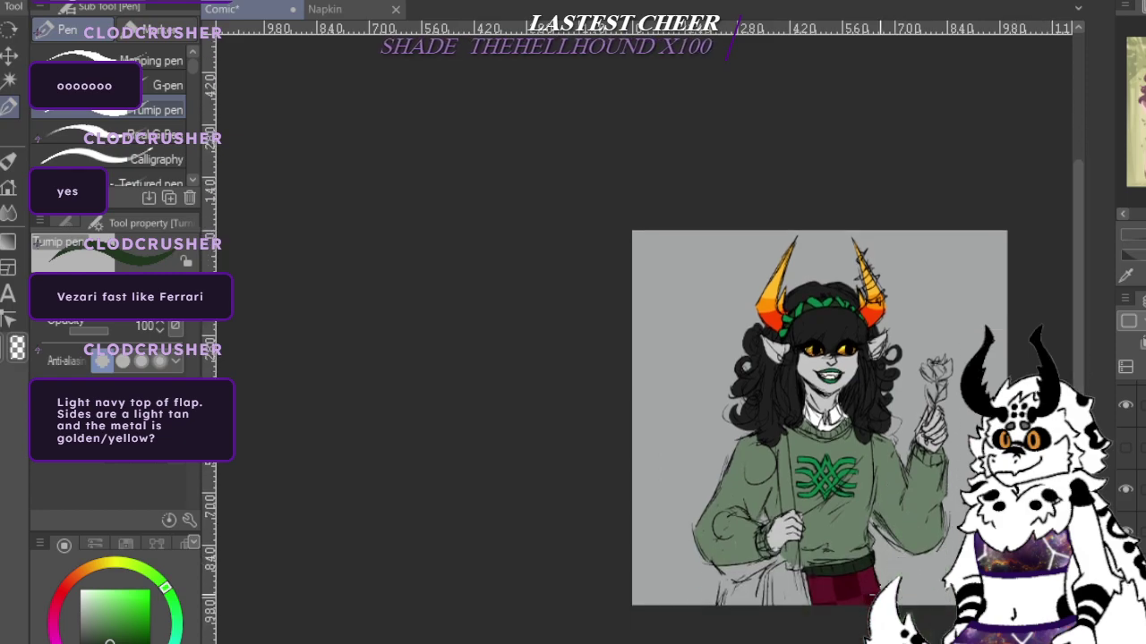
pyautogui.scroll(5, 860, 591)
pyautogui.moveTo(811, 336); pyautogui.dragTo(799, 344)
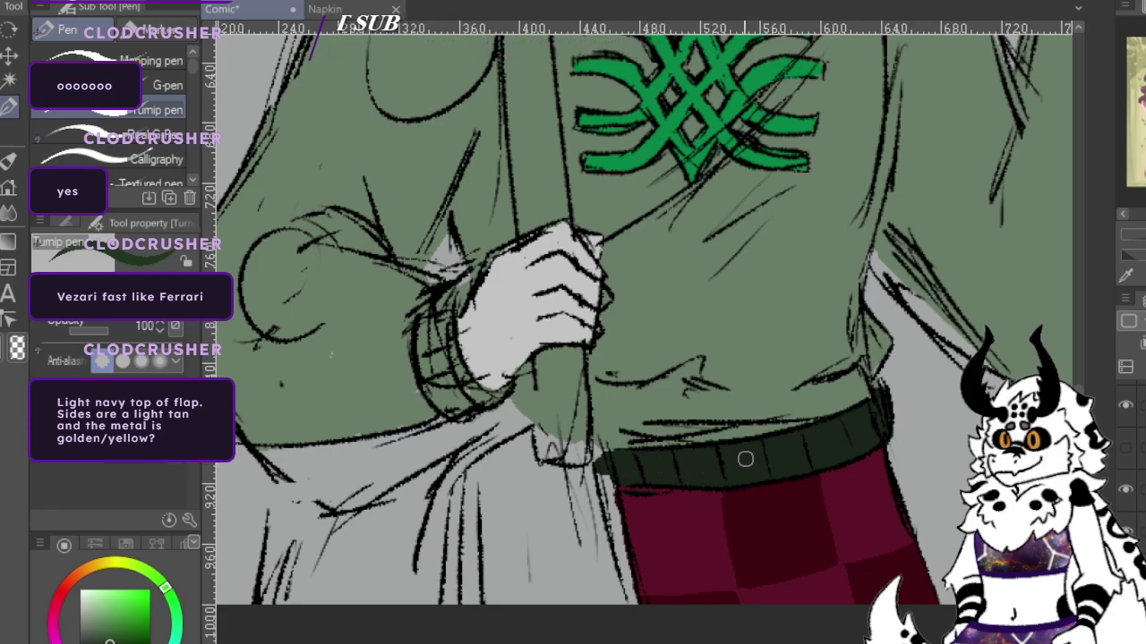
pyautogui.scroll(-6, 885, 432)
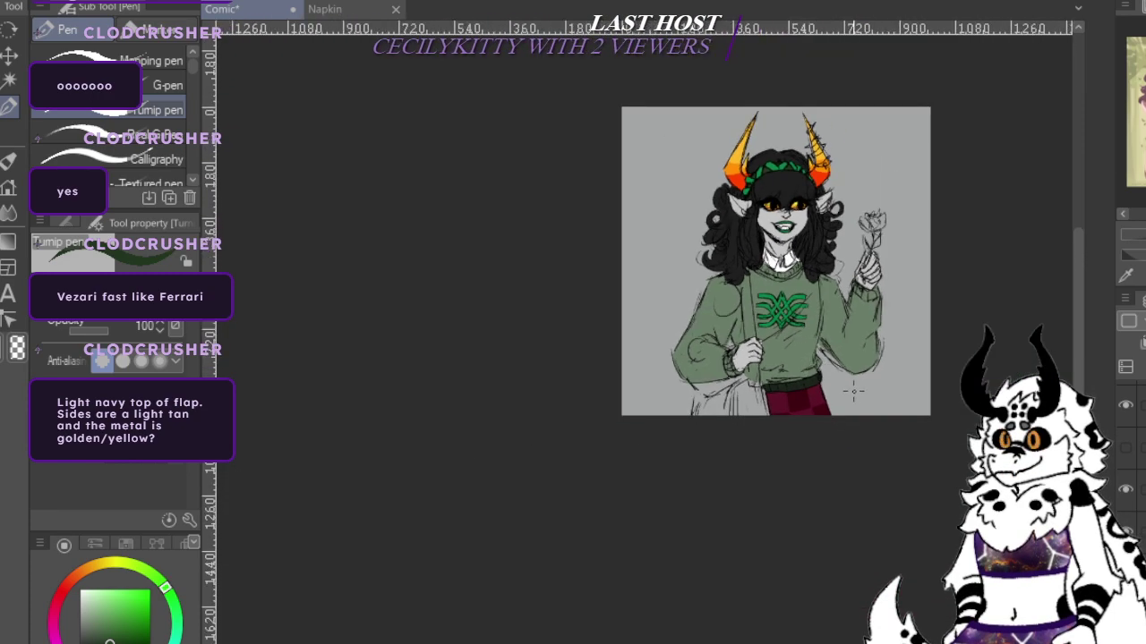
pyautogui.scroll(3, 949, 172)
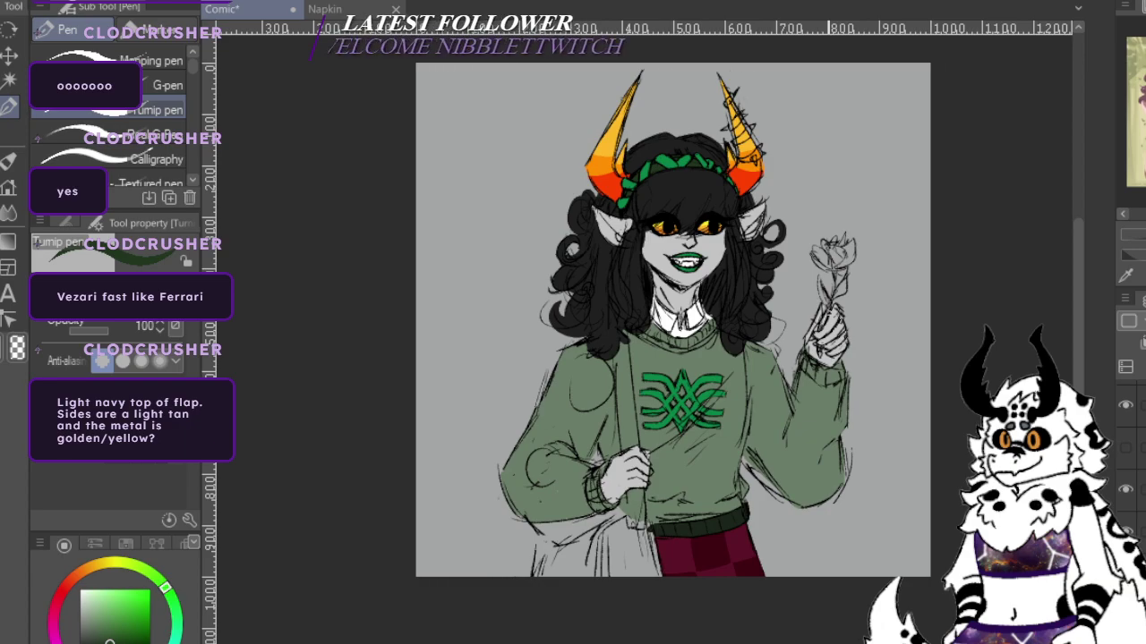
pyautogui.hscroll(-3, 537, 643)
pyautogui.hscroll(5, 589, 617)
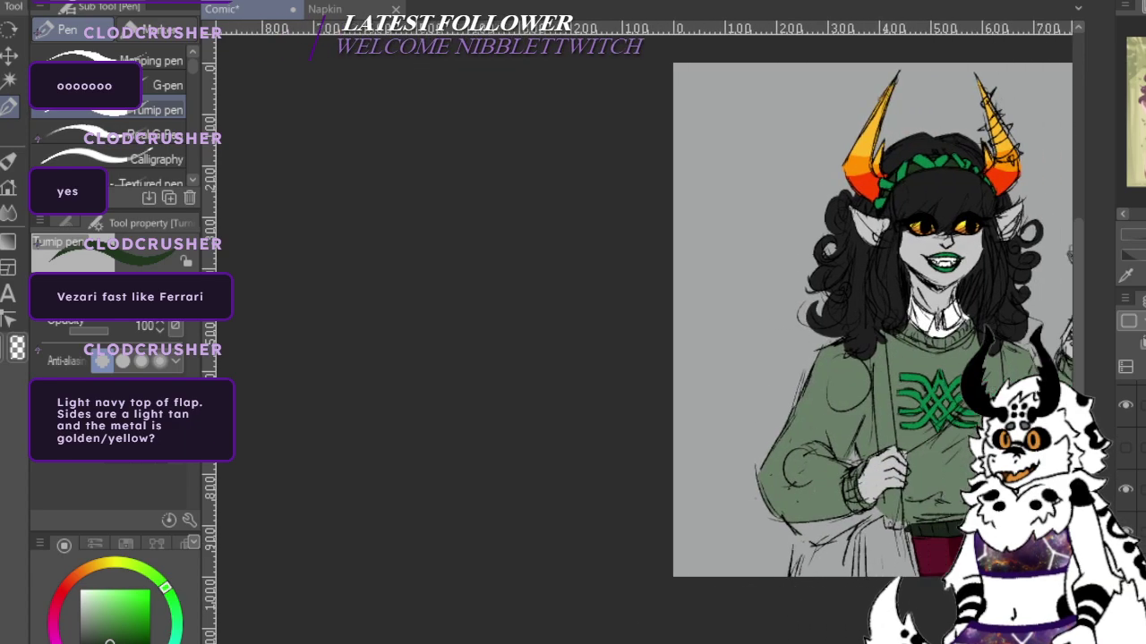
# Try a dark greyish navy on the bag below the sleeve with pen strokes, and undo them.
pyautogui.scroll(3, 589, 617)
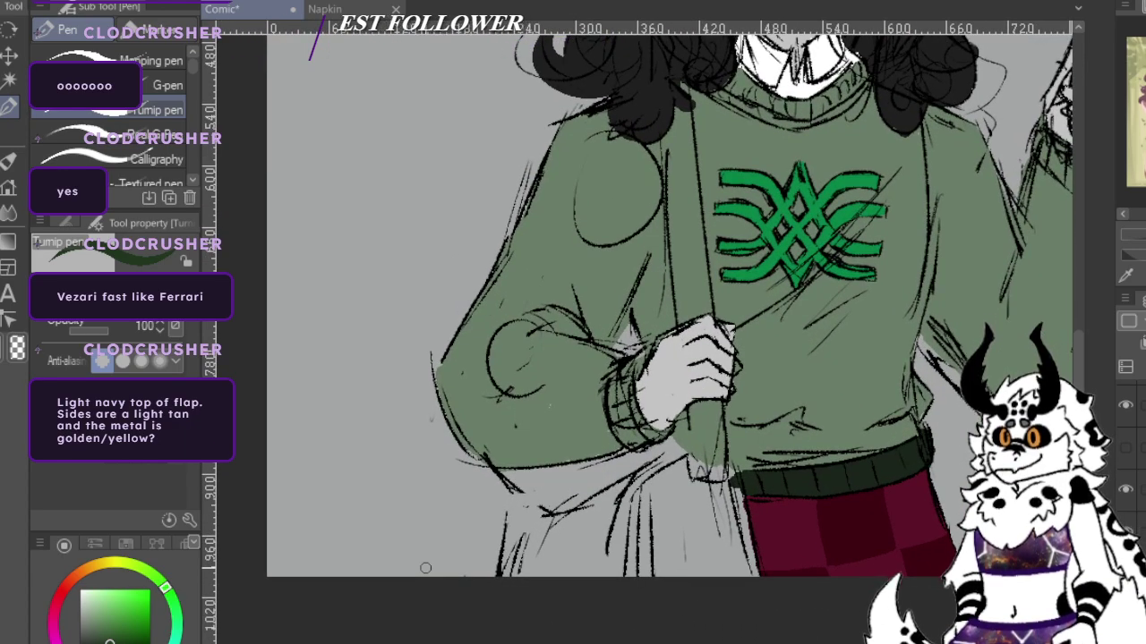
pyautogui.click(139, 643)
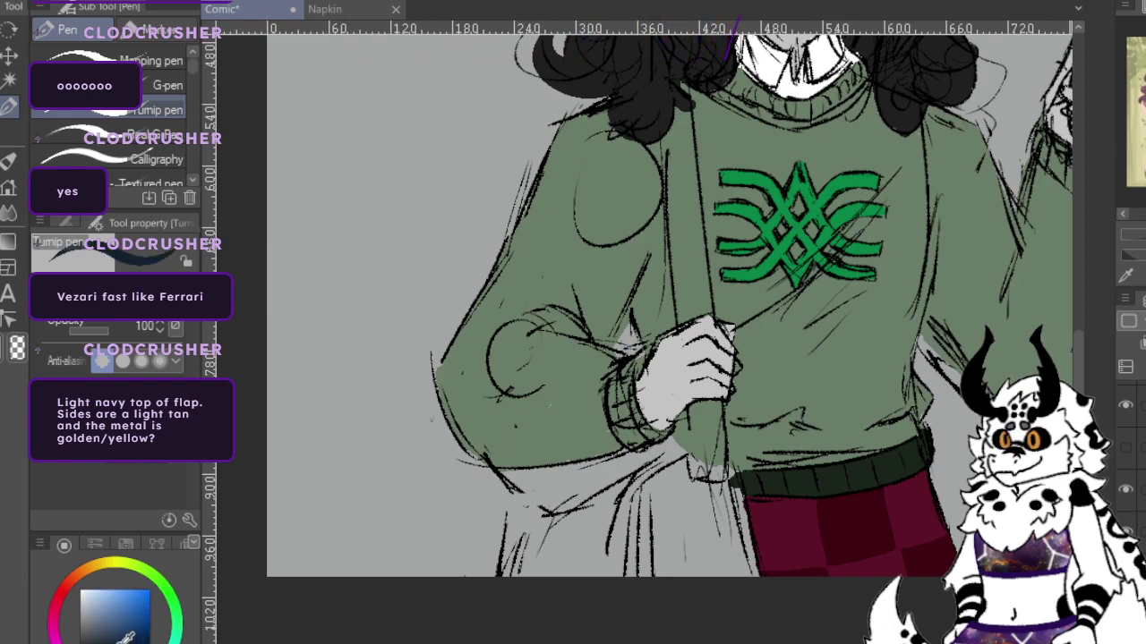
pyautogui.click(122, 632)
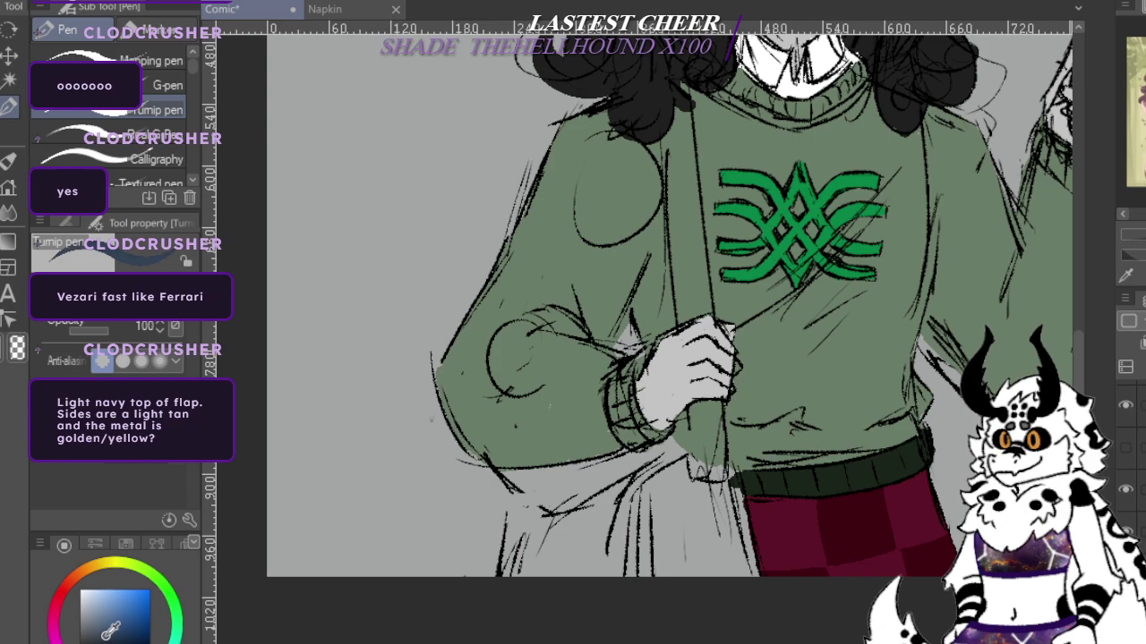
pyautogui.moveTo(599, 515)
pyautogui.mouseDown()
pyautogui.moveTo(569, 557)
pyautogui.moveTo(506, 577)
pyautogui.moveTo(514, 510)
pyautogui.mouseUp()
pyautogui.moveTo(537, 510)
pyautogui.mouseDown()
pyautogui.moveTo(649, 460)
pyautogui.moveTo(593, 521)
pyautogui.mouseUp()
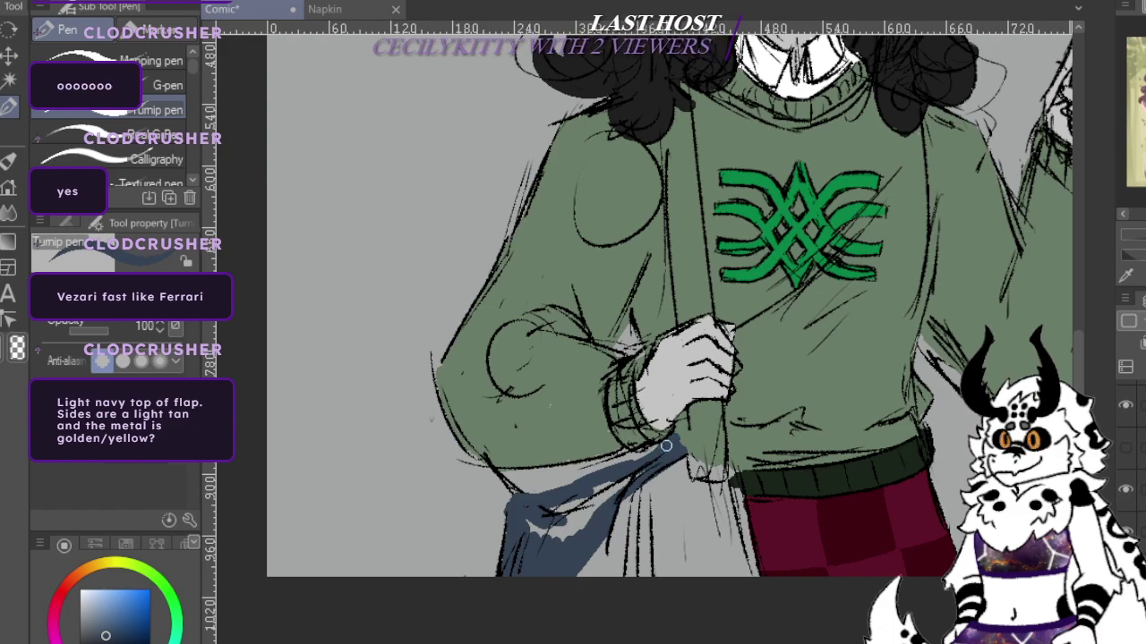
pyautogui.hotkey('ctrl', 'z')
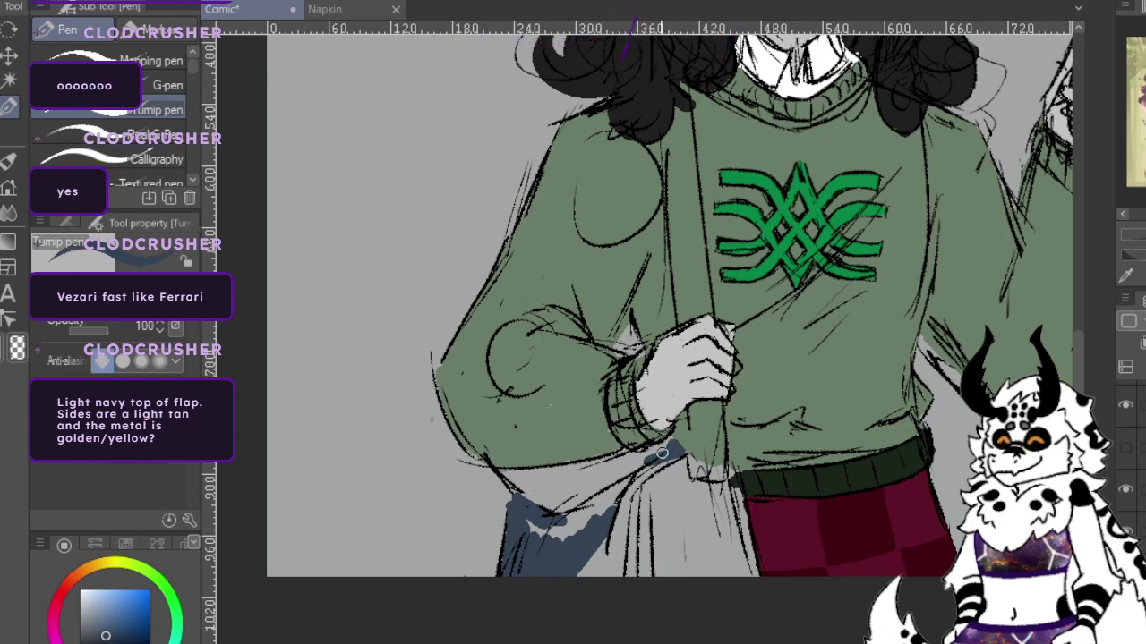
pyautogui.moveTo(682, 454)
pyautogui.mouseDown()
pyautogui.moveTo(611, 467)
pyautogui.moveTo(665, 456)
pyautogui.moveTo(536, 505)
pyautogui.mouseUp()
pyautogui.hotkey('ctrl', 'z')
pyautogui.hotkey('ctrl', 'z')
pyautogui.hotkey('ctrl', 'z')
pyautogui.hotkey('ctrl', 'z')
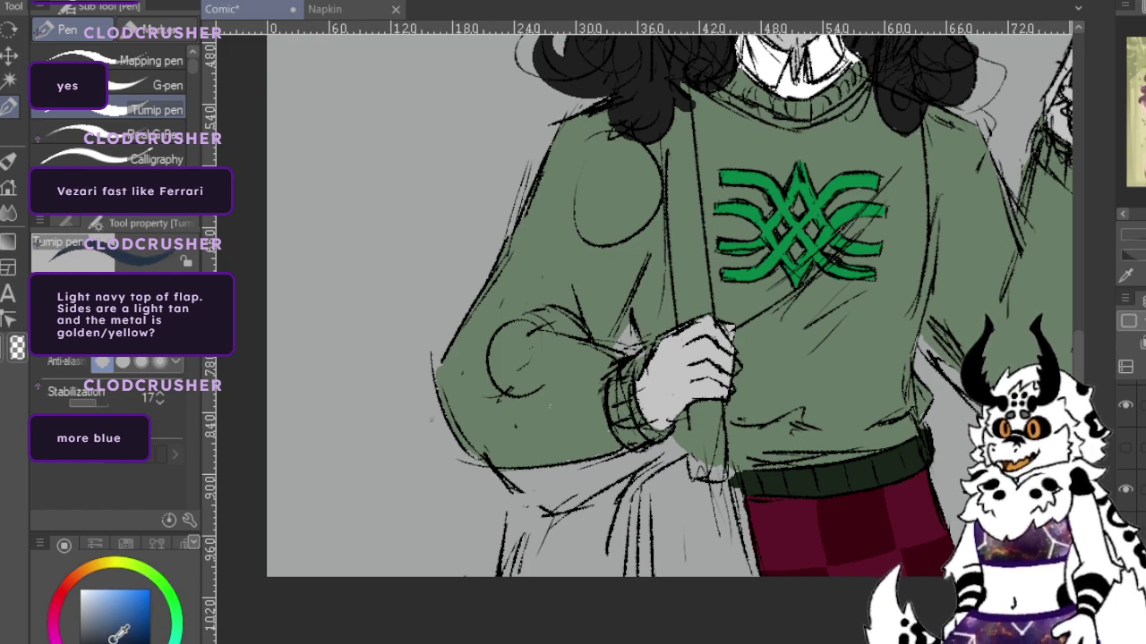
# Try a more saturated navy on the bag, choose a lighter slate blue, and undo the navy strokes.
pyautogui.click(115, 638)
pyautogui.moveTo(605, 494)
pyautogui.mouseDown()
pyautogui.moveTo(509, 579)
pyautogui.moveTo(530, 560)
pyautogui.moveTo(523, 515)
pyautogui.mouseUp()
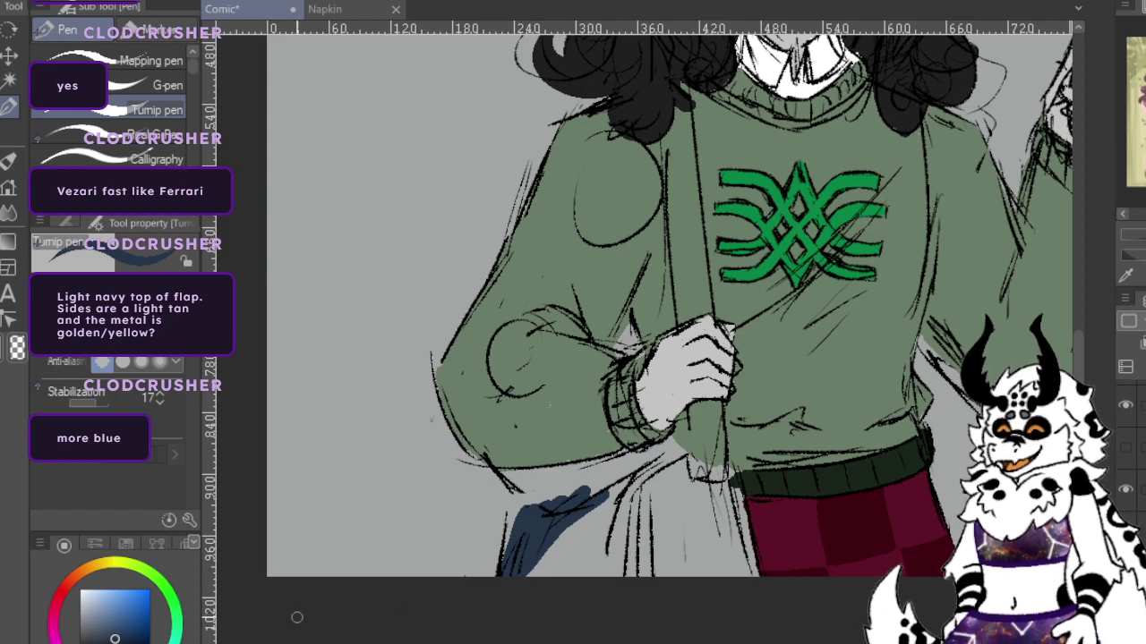
pyautogui.click(106, 625)
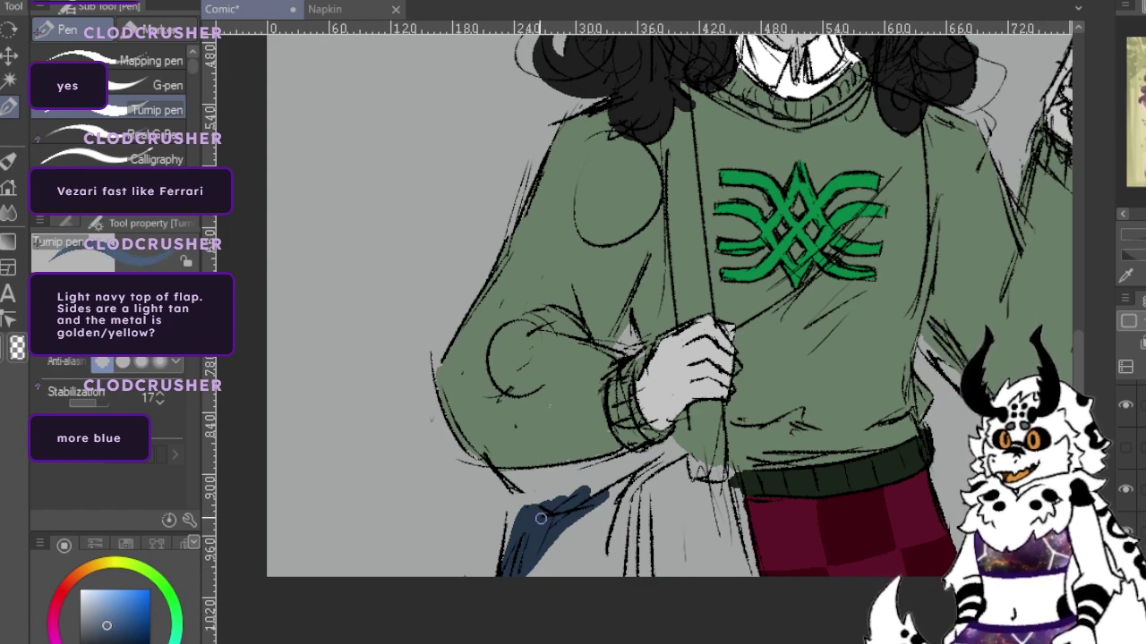
pyautogui.hotkey('ctrl', 'z')
# Try the lighter slate blue along the bag's edge and top below the sleeve, and undo all the strokes.
pyautogui.moveTo(581, 517); pyautogui.dragTo(519, 573)
pyautogui.moveTo(573, 497); pyautogui.dragTo(519, 564)
pyautogui.moveTo(537, 497); pyautogui.dragTo(503, 573)
pyautogui.moveTo(537, 490)
pyautogui.mouseDown()
pyautogui.moveTo(618, 465)
pyautogui.moveTo(573, 492)
pyautogui.moveTo(671, 456)
pyautogui.moveTo(578, 486)
pyautogui.moveTo(658, 434)
pyautogui.mouseUp()
pyautogui.moveTo(618, 444); pyautogui.dragTo(595, 460)
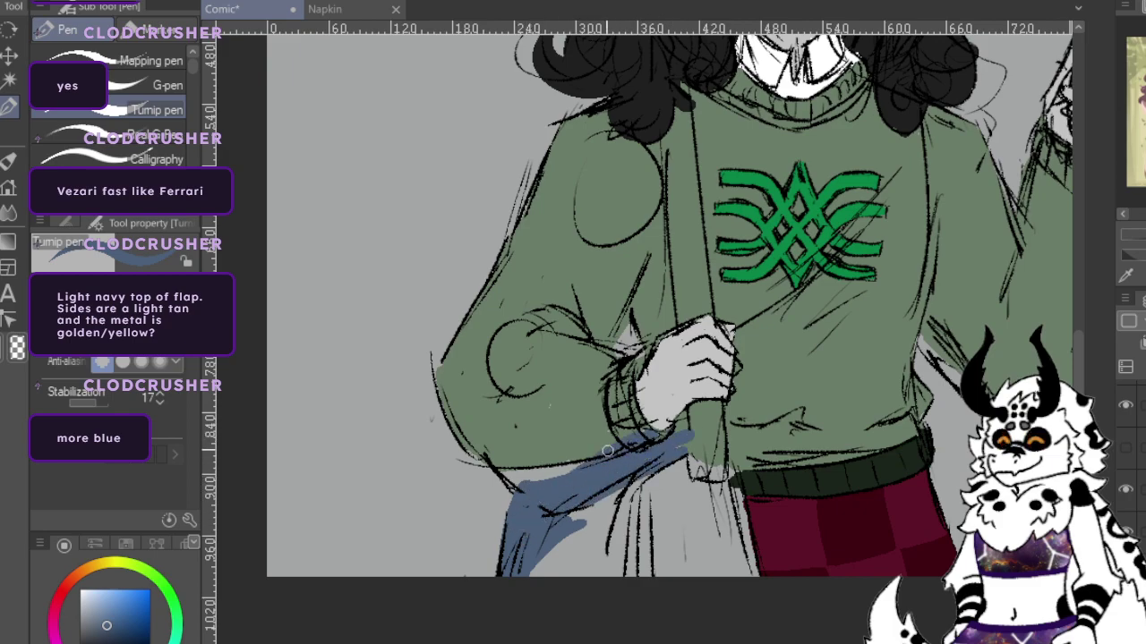
pyautogui.hotkey('ctrl', 'z')
pyautogui.hotkey('ctrl', 'z')
pyautogui.hotkey('ctrl', 'z')
pyautogui.hotkey('ctrl', 'z')
pyautogui.hotkey('ctrl', 'z')
pyautogui.hotkey('ctrl', 'z')
pyautogui.hotkey('ctrl', 'z')
pyautogui.hotkey('ctrl', 'z')
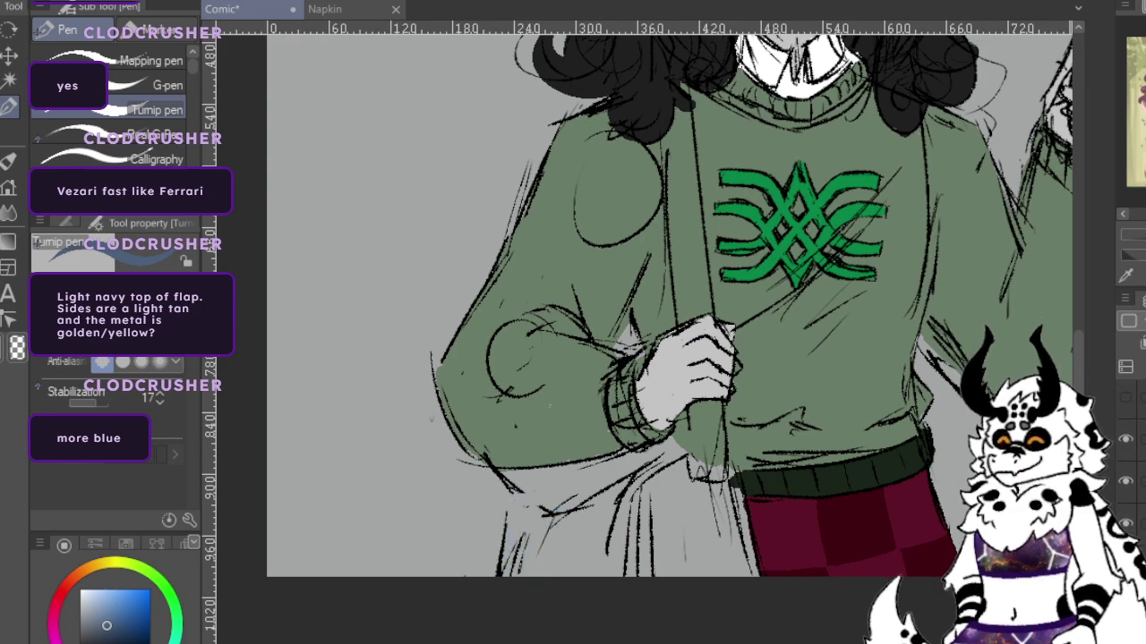
# Paint the bag's front and its top below the sleeve in slate blue with the Turnip pen.
pyautogui.moveTo(617, 577)
pyautogui.mouseDown()
pyautogui.moveTo(619, 515)
pyautogui.moveTo(635, 479)
pyautogui.mouseUp()
pyautogui.moveTo(629, 520)
pyautogui.mouseDown()
pyautogui.moveTo(638, 604)
pyautogui.moveTo(622, 498)
pyautogui.moveTo(569, 612)
pyautogui.moveTo(623, 497)
pyautogui.moveTo(531, 596)
pyautogui.moveTo(569, 516)
pyautogui.moveTo(524, 548)
pyautogui.mouseUp()
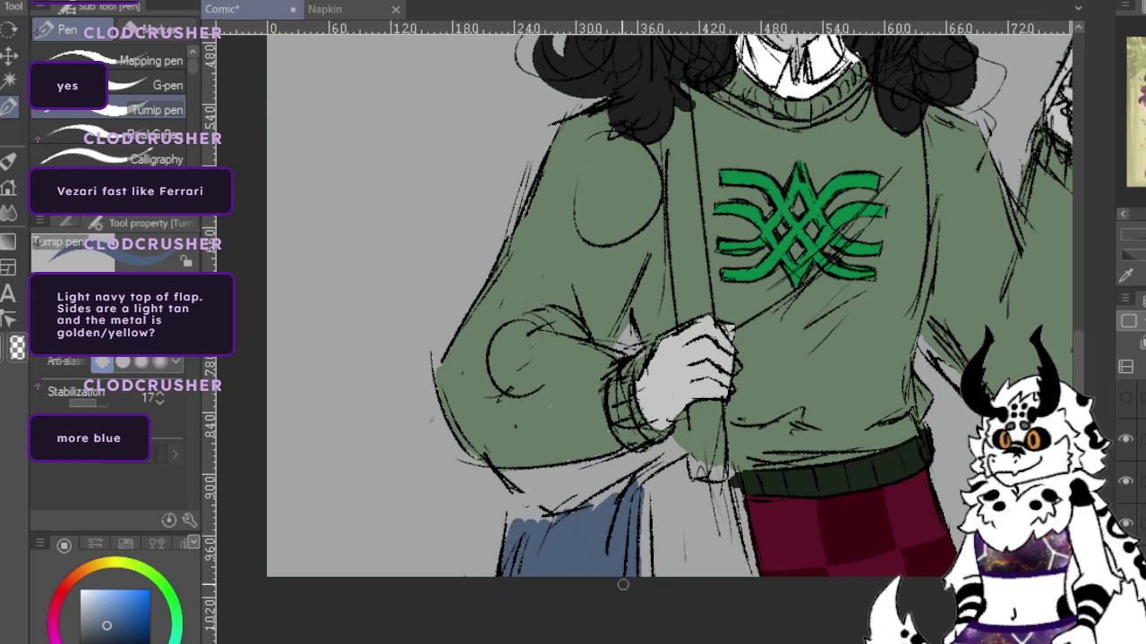
pyautogui.moveTo(623, 560); pyautogui.dragTo(638, 573)
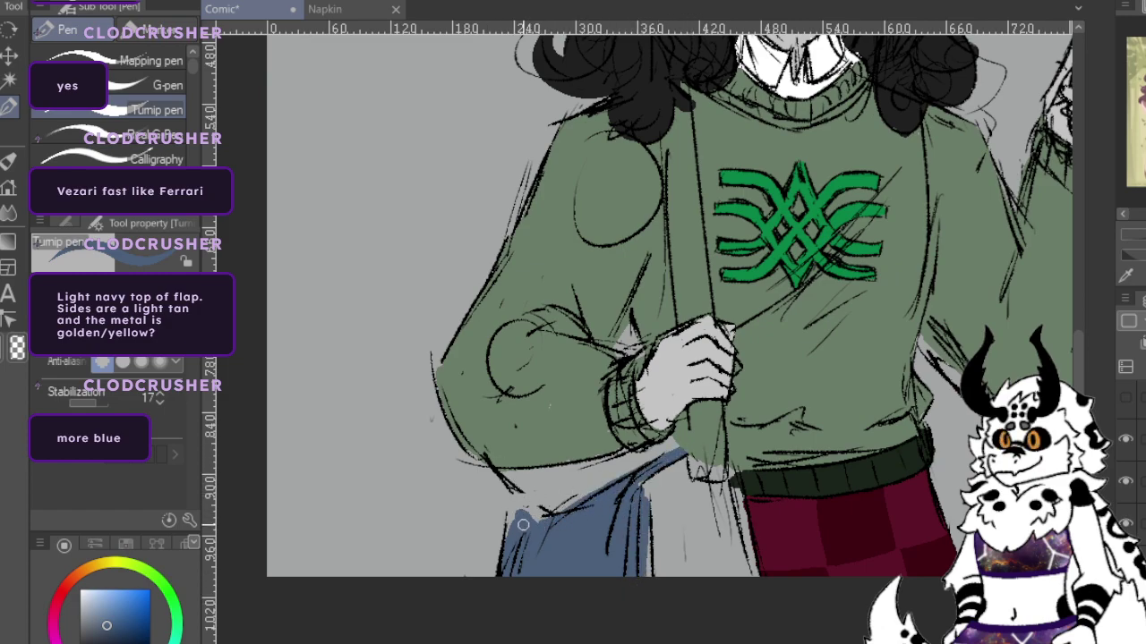
pyautogui.moveTo(514, 518)
pyautogui.mouseDown()
pyautogui.moveTo(634, 462)
pyautogui.moveTo(595, 480)
pyautogui.moveTo(594, 465)
pyautogui.moveTo(634, 444)
pyautogui.moveTo(659, 448)
pyautogui.moveTo(590, 475)
pyautogui.mouseUp()
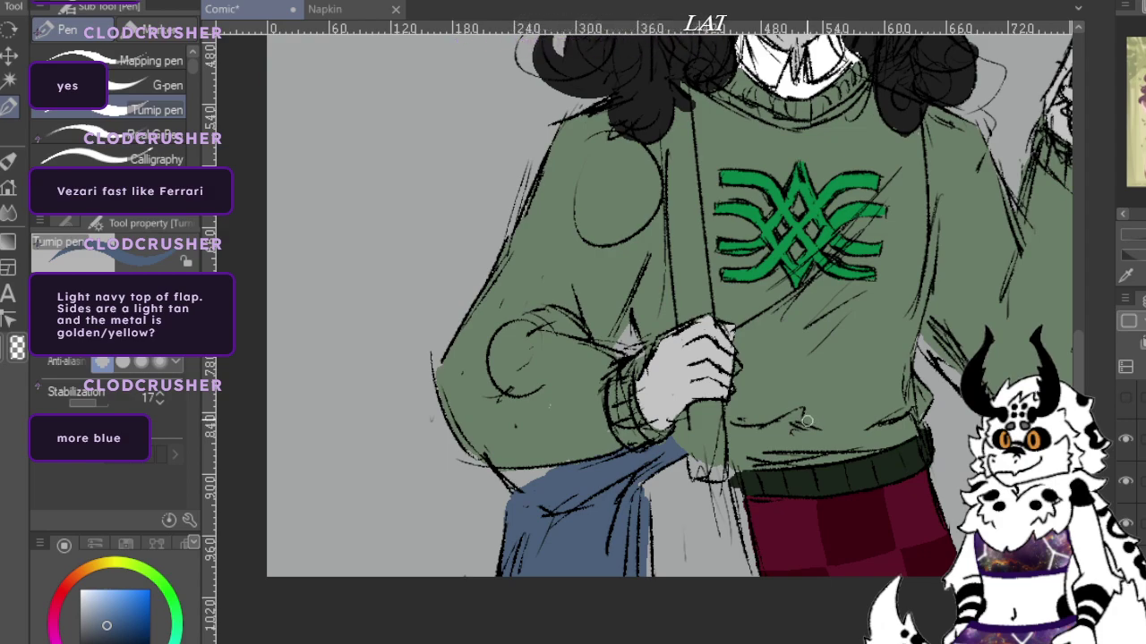
# Try a pale cream on the bag's side with a pen stroke, and undo it.
pyautogui.click(104, 565)
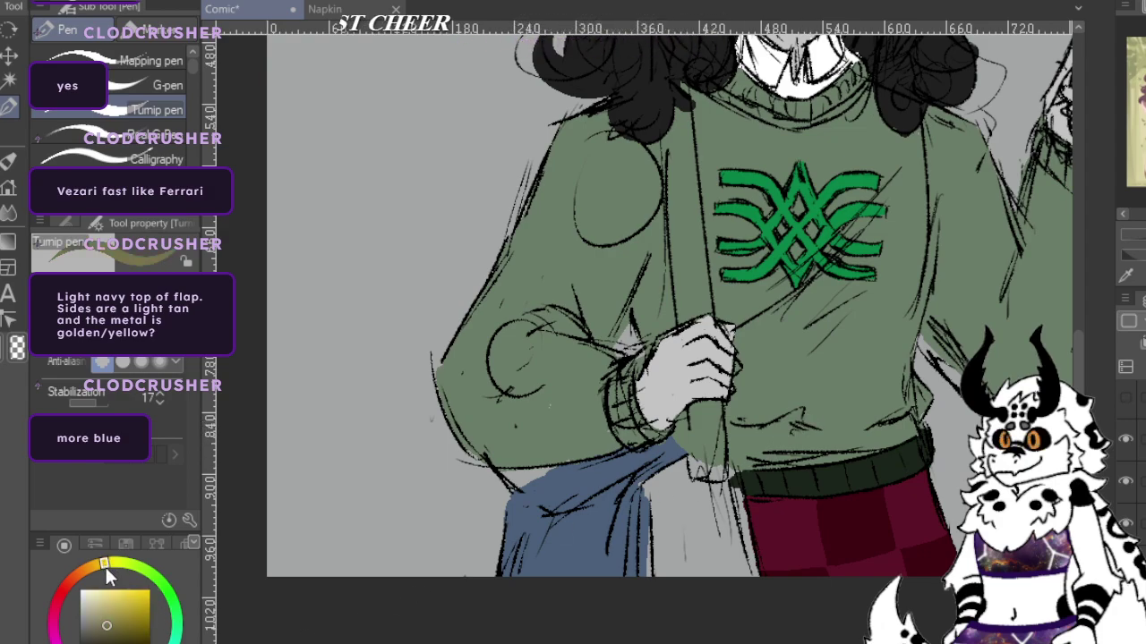
pyautogui.moveTo(98, 576); pyautogui.dragTo(100, 575)
pyautogui.moveTo(676, 518)
pyautogui.mouseDown()
pyautogui.moveTo(680, 603)
pyautogui.moveTo(684, 512)
pyautogui.mouseUp()
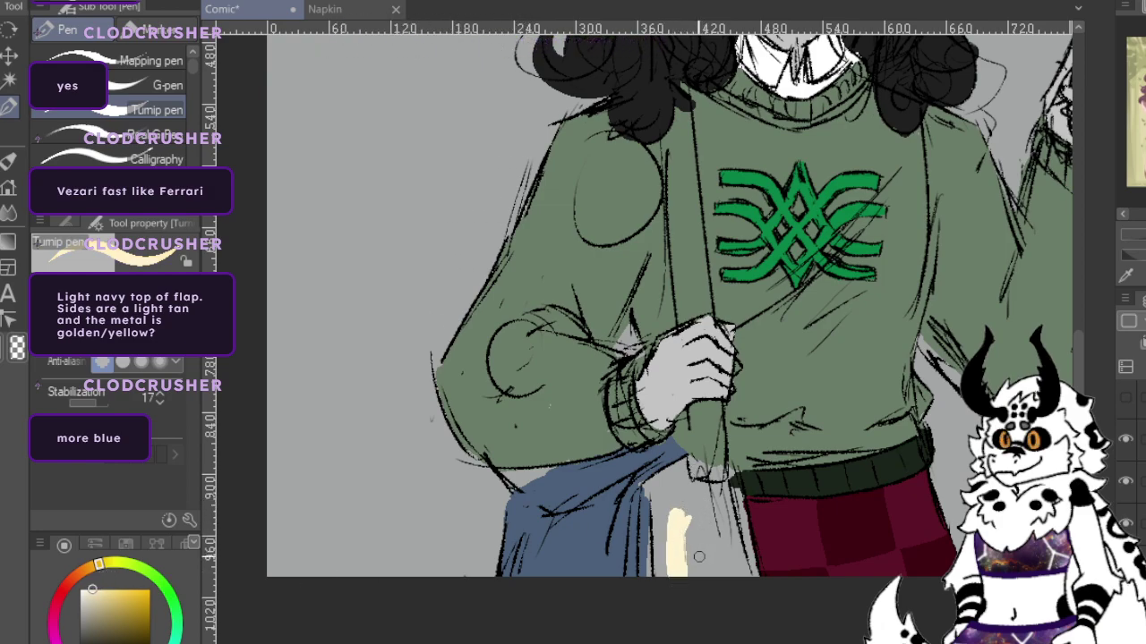
pyautogui.hotkey('ctrl', 'z')
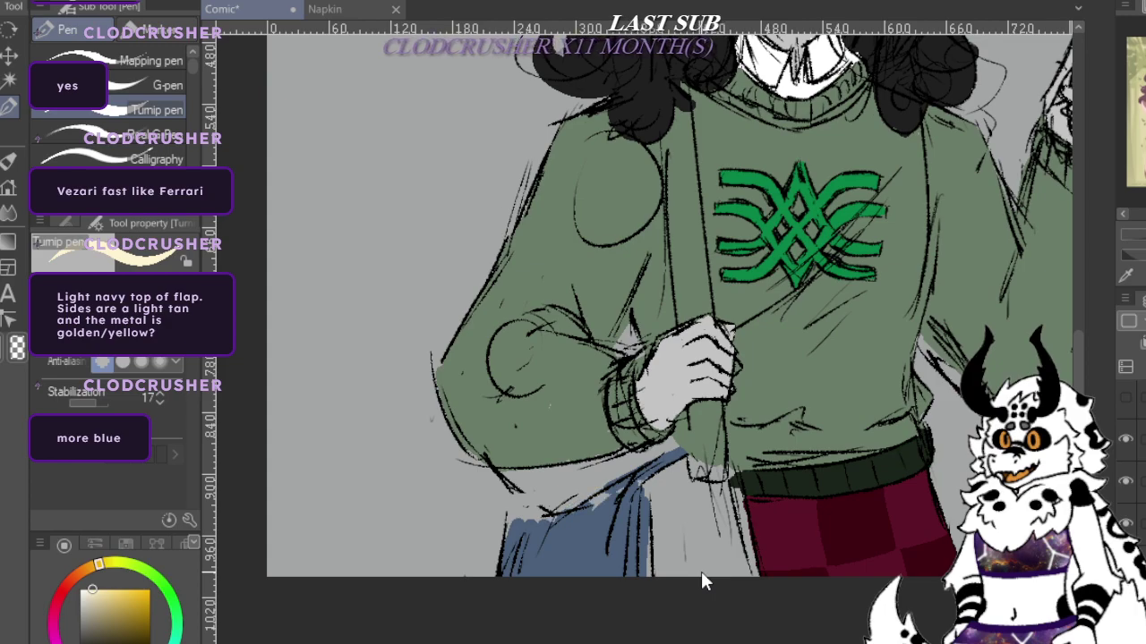
# Undo the slate blue strokes on the bag.
pyautogui.hotkey('ctrl', 'z')
pyautogui.hotkey('ctrl', 'z')
pyautogui.hotkey('ctrl', 'z')
pyautogui.hotkey('ctrl', 'z')
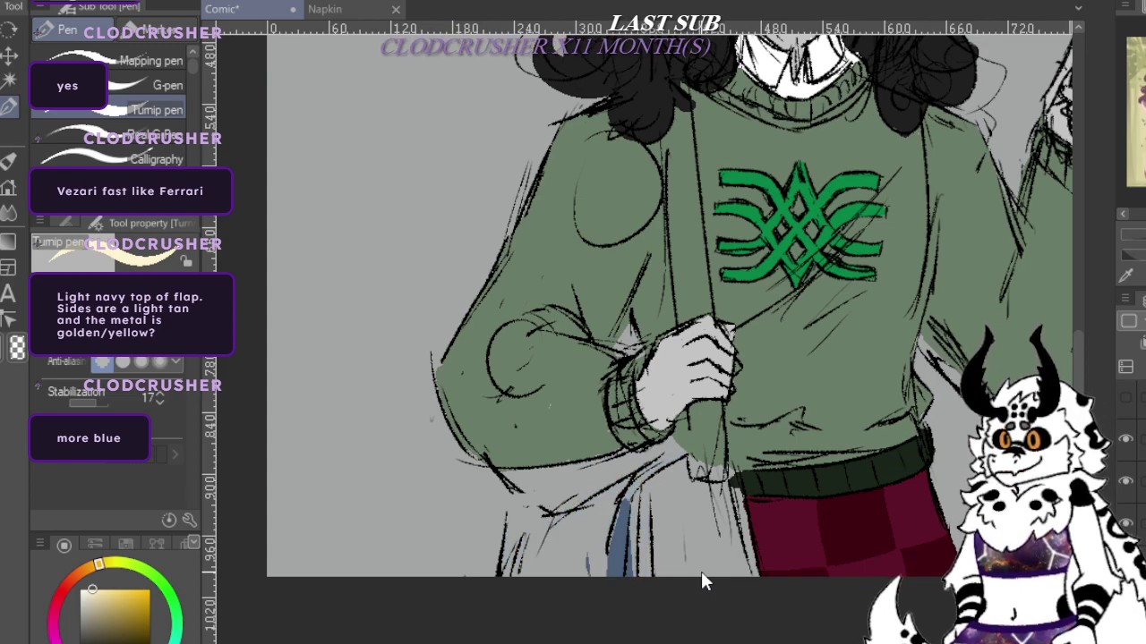
pyautogui.hotkey('ctrl', 'z')
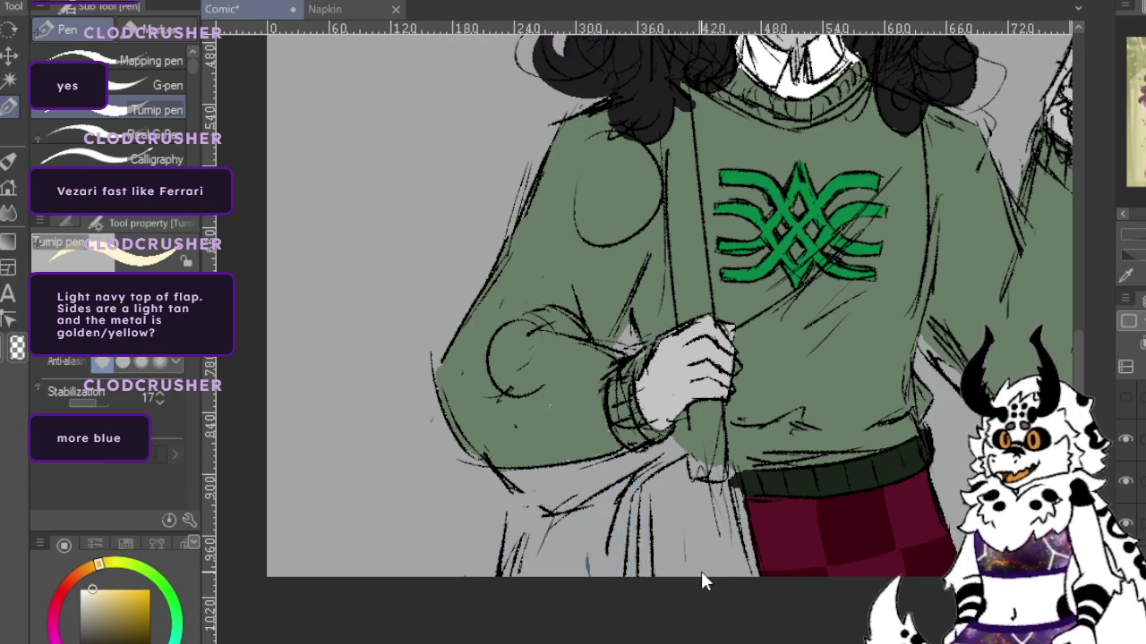
# Sample the sweater's green, darken it, try it on the bag's side with a pen stroke, and undo it.
pyautogui.press('i')
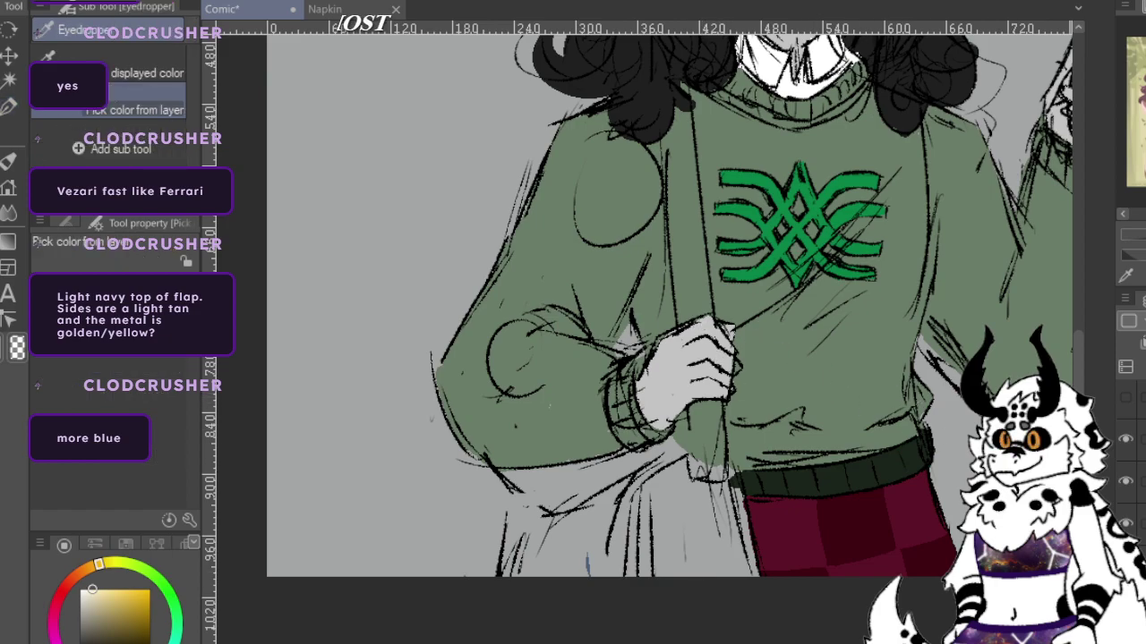
pyautogui.click(859, 389)
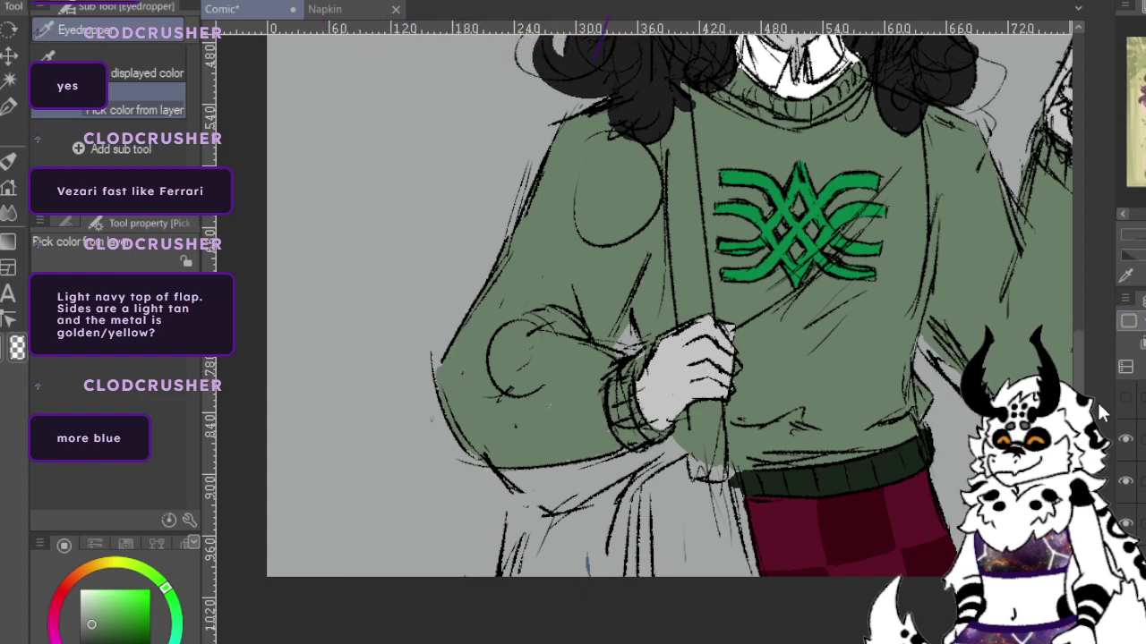
pyautogui.click(105, 634)
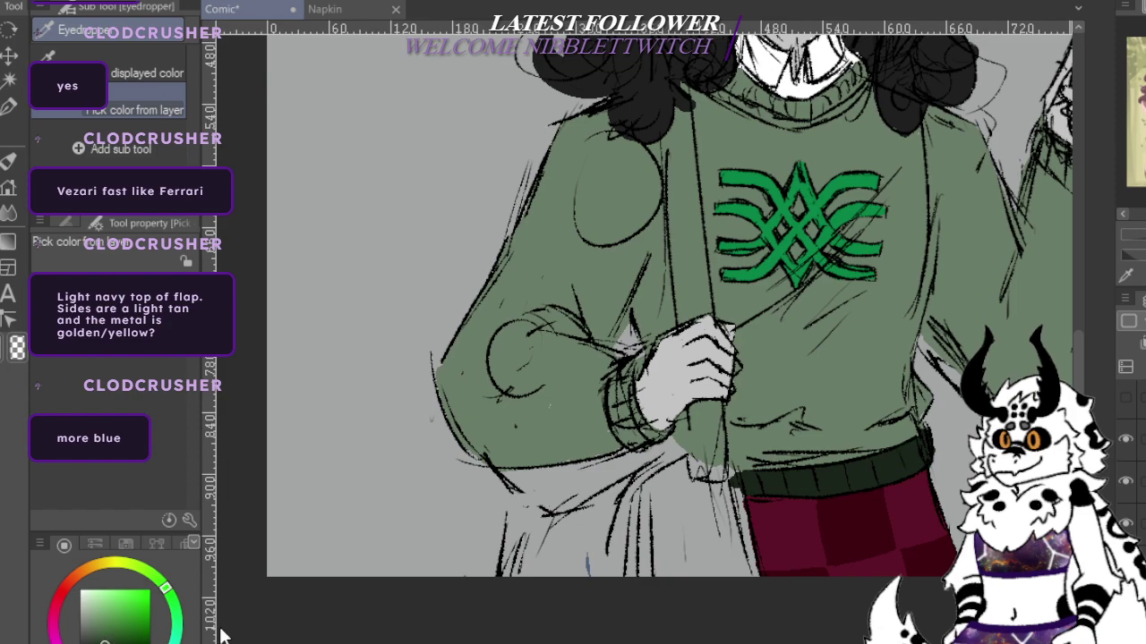
pyautogui.press('p')
pyautogui.moveTo(664, 506); pyautogui.dragTo(680, 573)
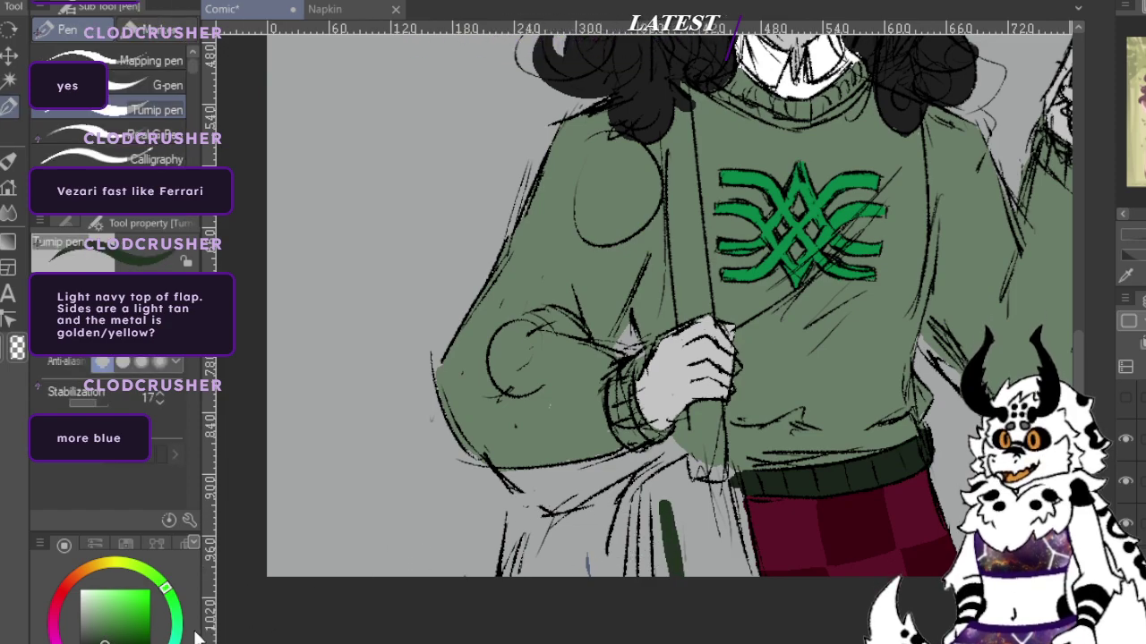
pyautogui.hotkey('ctrl', 'z')
# Paint the bag's front and its top below the sleeve in pale greyish green with the Turnip pen.
pyautogui.click(157, 631)
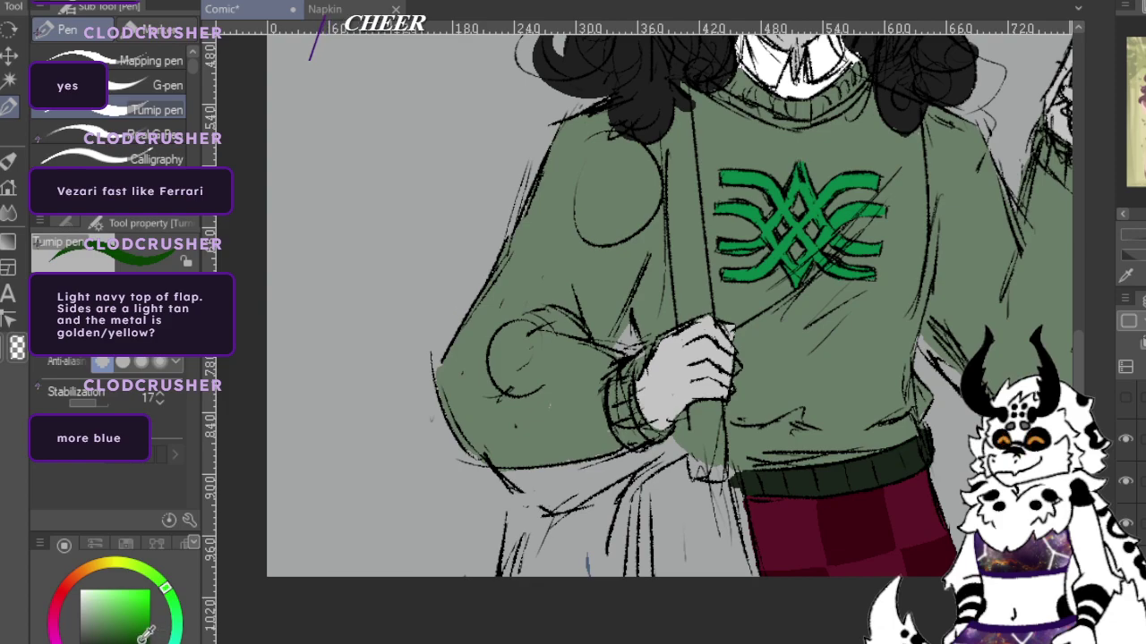
pyautogui.click(94, 609)
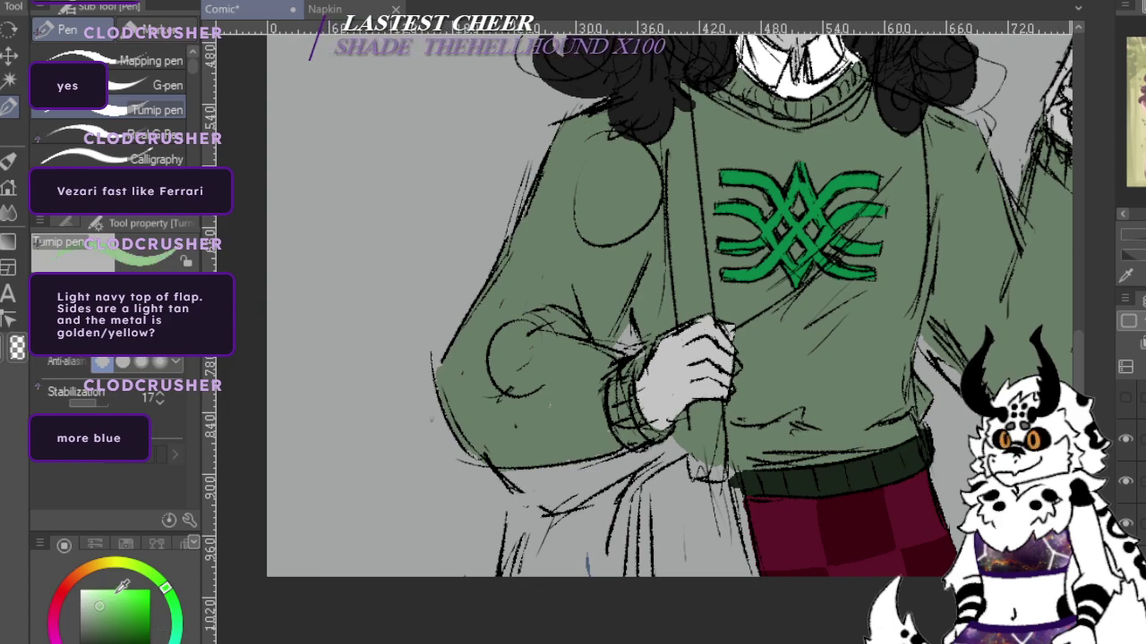
pyautogui.hotkey('ctrl', 'z')
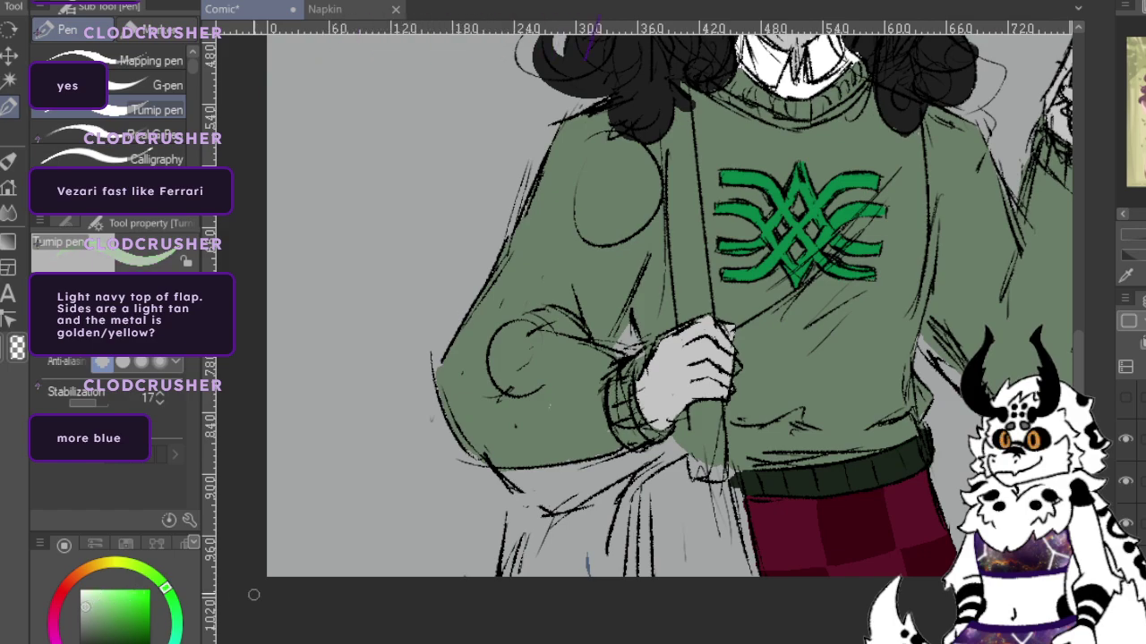
pyautogui.moveTo(586, 563)
pyautogui.mouseDown()
pyautogui.moveTo(572, 542)
pyautogui.moveTo(548, 555)
pyautogui.mouseUp()
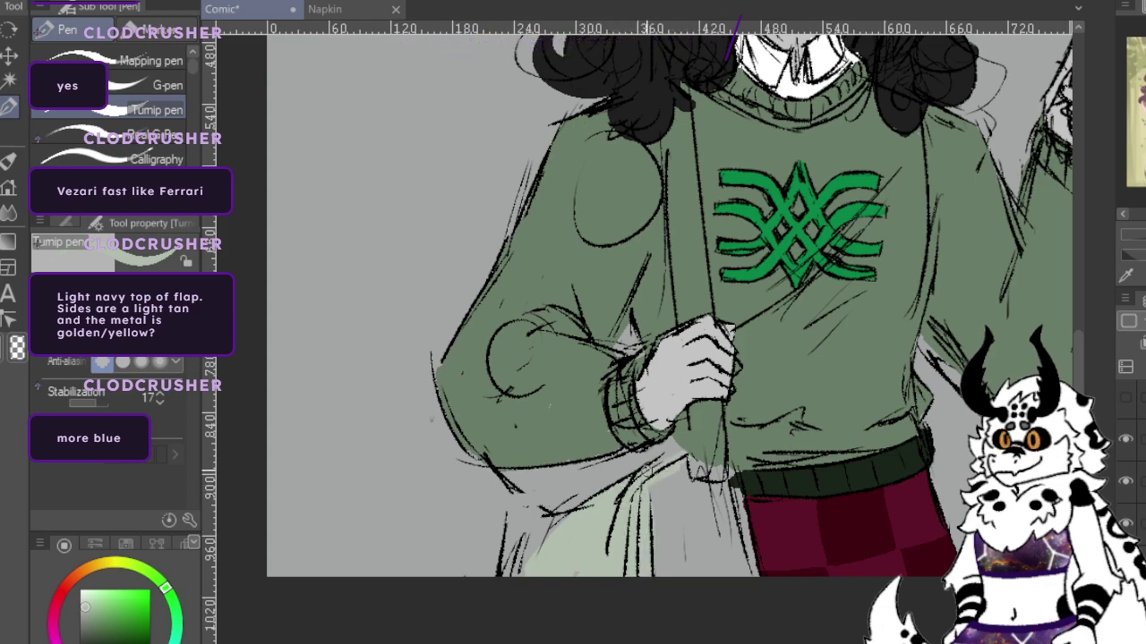
pyautogui.moveTo(675, 448)
pyautogui.mouseDown()
pyautogui.moveTo(504, 517)
pyautogui.moveTo(506, 577)
pyautogui.mouseUp()
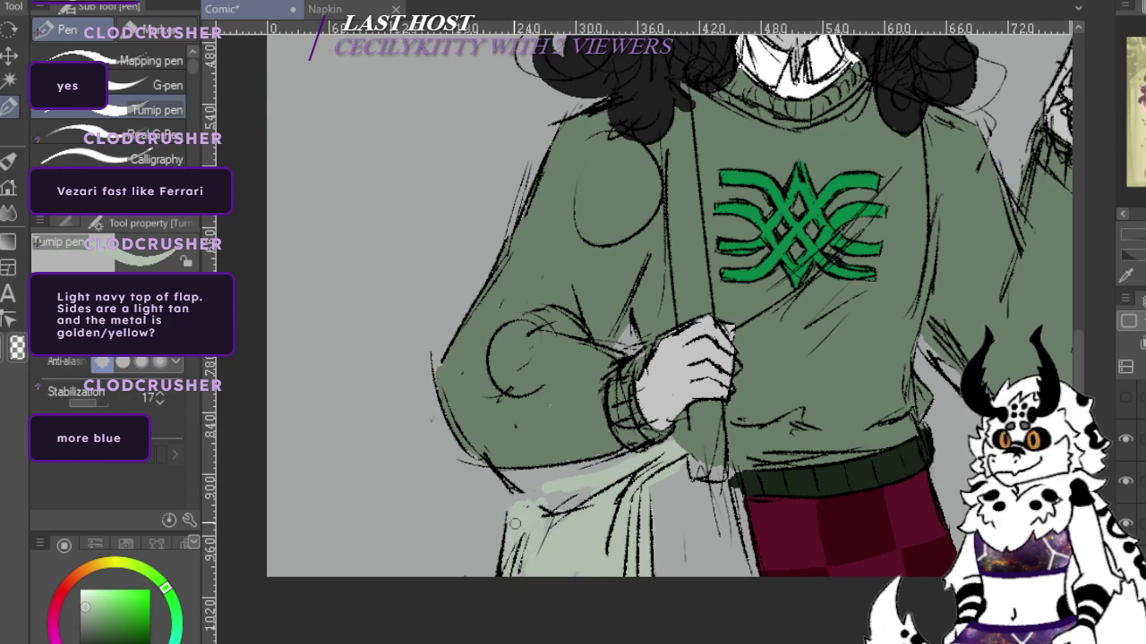
pyautogui.moveTo(520, 512)
pyautogui.mouseDown()
pyautogui.moveTo(533, 492)
pyautogui.moveTo(582, 490)
pyautogui.moveTo(572, 492)
pyautogui.mouseUp()
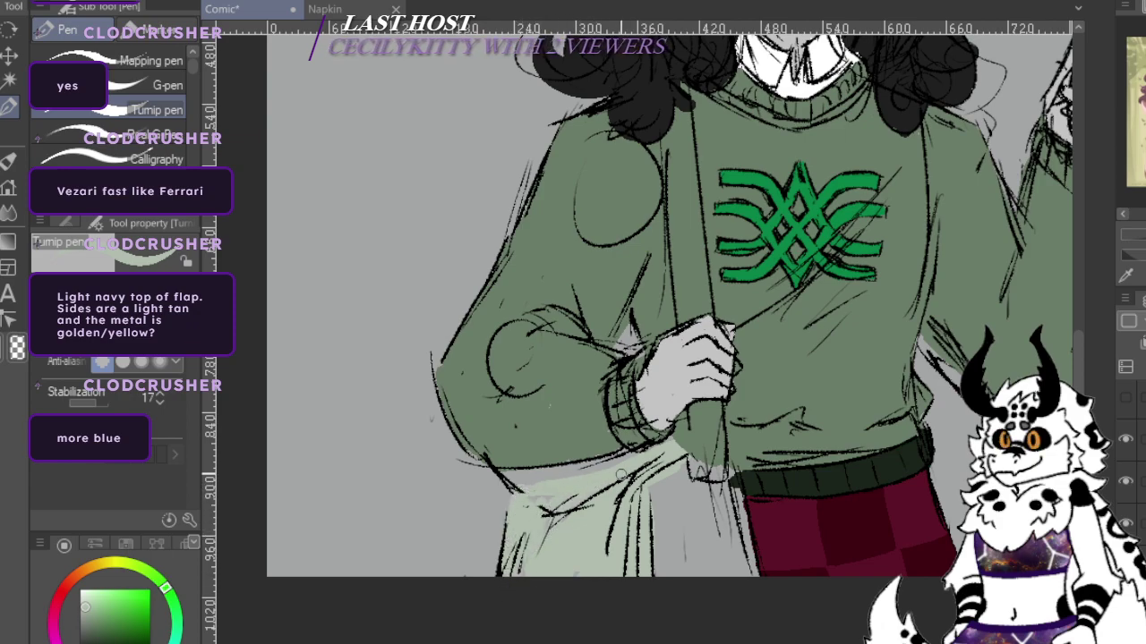
pyautogui.moveTo(511, 474); pyautogui.dragTo(607, 470)
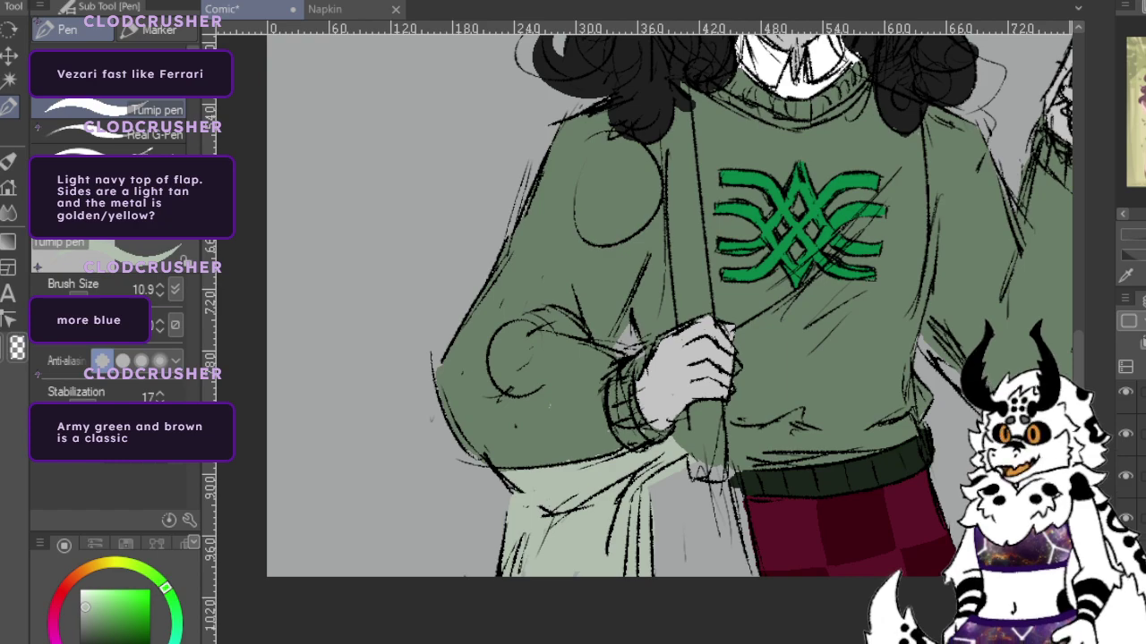
# Undo the pale green strokes on the bag.
pyautogui.hotkey('ctrl', 'z')
pyautogui.hotkey('ctrl', 'z')
pyautogui.hotkey('ctrl', 'z')
pyautogui.hotkey('ctrl', 'z')
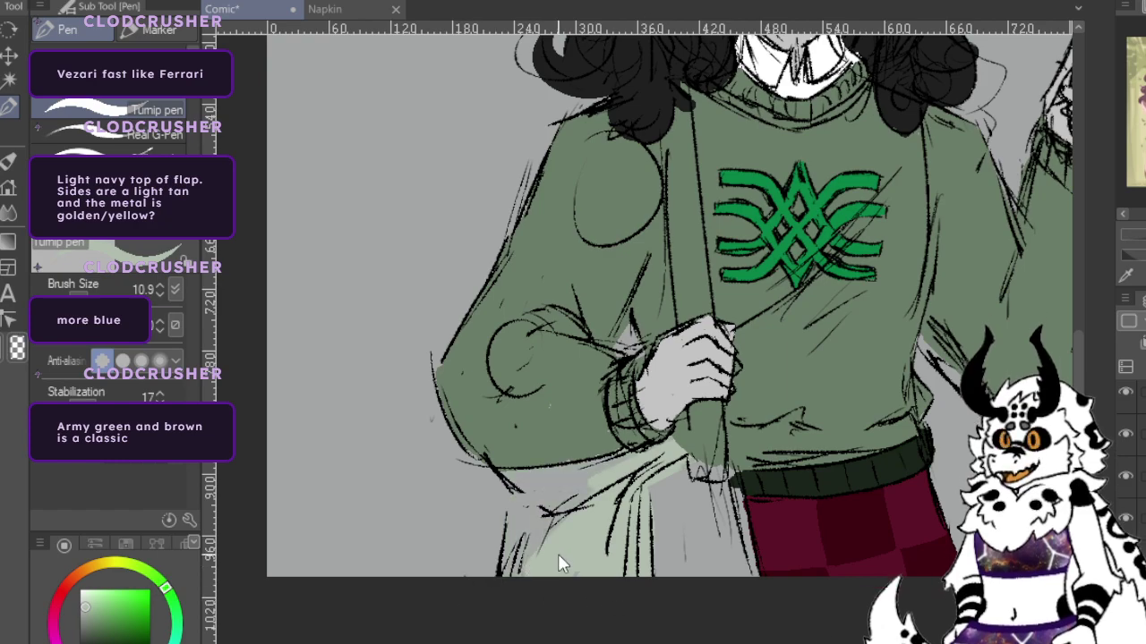
# Try darker, more saturated greens on the bag's front with pen strokes, and undo each one.
pyautogui.click(101, 621)
pyautogui.click(101, 631)
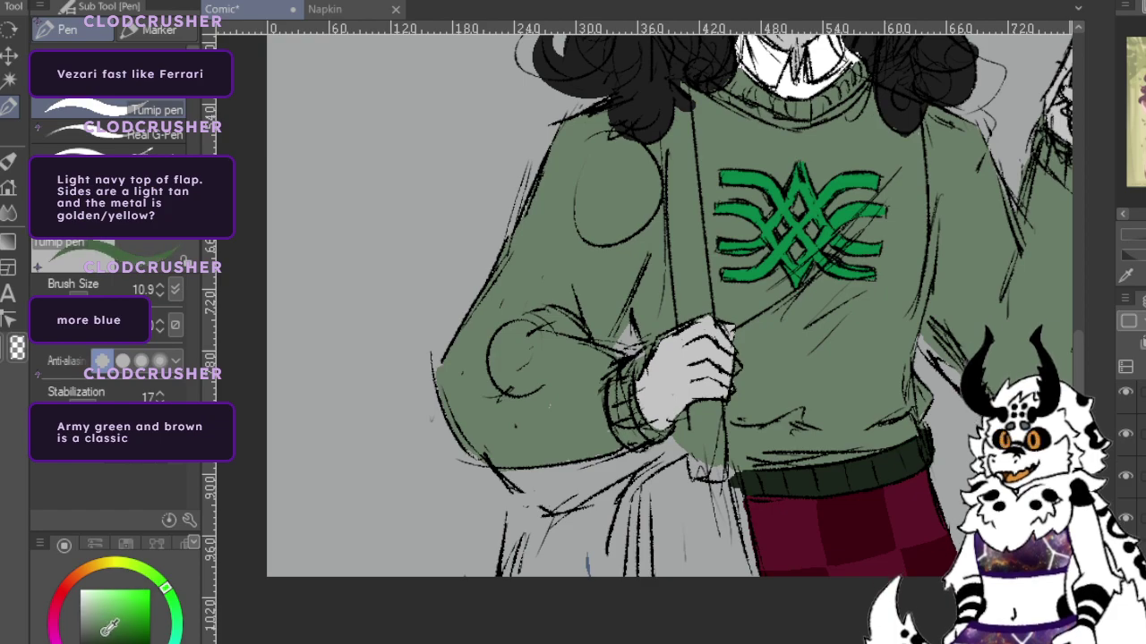
pyautogui.moveTo(614, 485)
pyautogui.mouseDown()
pyautogui.moveTo(524, 577)
pyautogui.moveTo(578, 524)
pyautogui.mouseUp()
pyautogui.hotkey('ctrl', 'z')
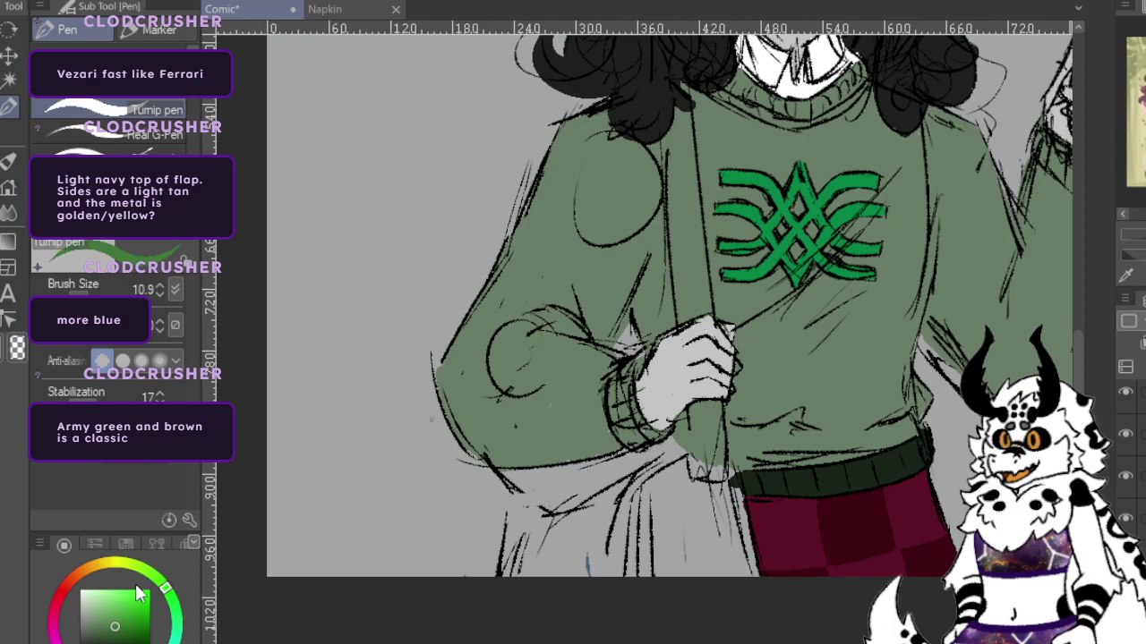
pyautogui.click(112, 630)
pyautogui.moveTo(631, 494); pyautogui.dragTo(547, 584)
pyautogui.hotkey('ctrl', 'z')
# Choose a dark, muted army green, test it on the bag's front with pen strokes, and undo the strokes.
pyautogui.click(107, 630)
pyautogui.moveTo(612, 520)
pyautogui.mouseDown()
pyautogui.moveTo(564, 535)
pyautogui.moveTo(609, 502)
pyautogui.moveTo(549, 551)
pyautogui.moveTo(580, 519)
pyautogui.mouseUp()
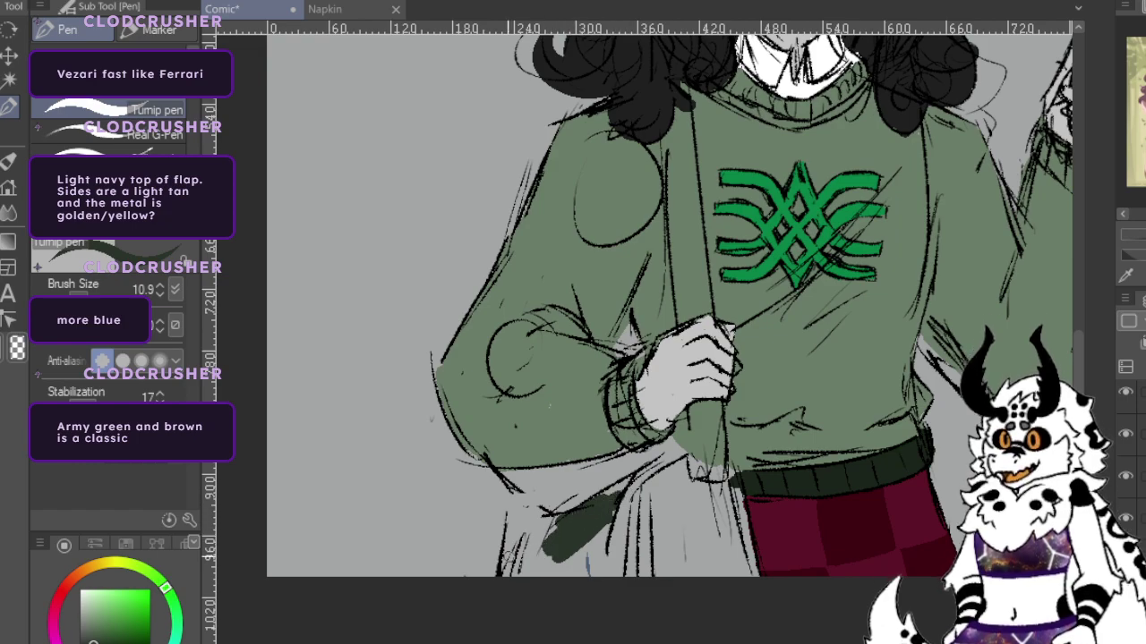
pyautogui.moveTo(591, 518)
pyautogui.mouseDown()
pyautogui.moveTo(547, 577)
pyautogui.moveTo(603, 500)
pyautogui.moveTo(547, 578)
pyautogui.moveTo(560, 519)
pyautogui.moveTo(530, 604)
pyautogui.moveTo(538, 520)
pyautogui.moveTo(509, 586)
pyautogui.mouseUp()
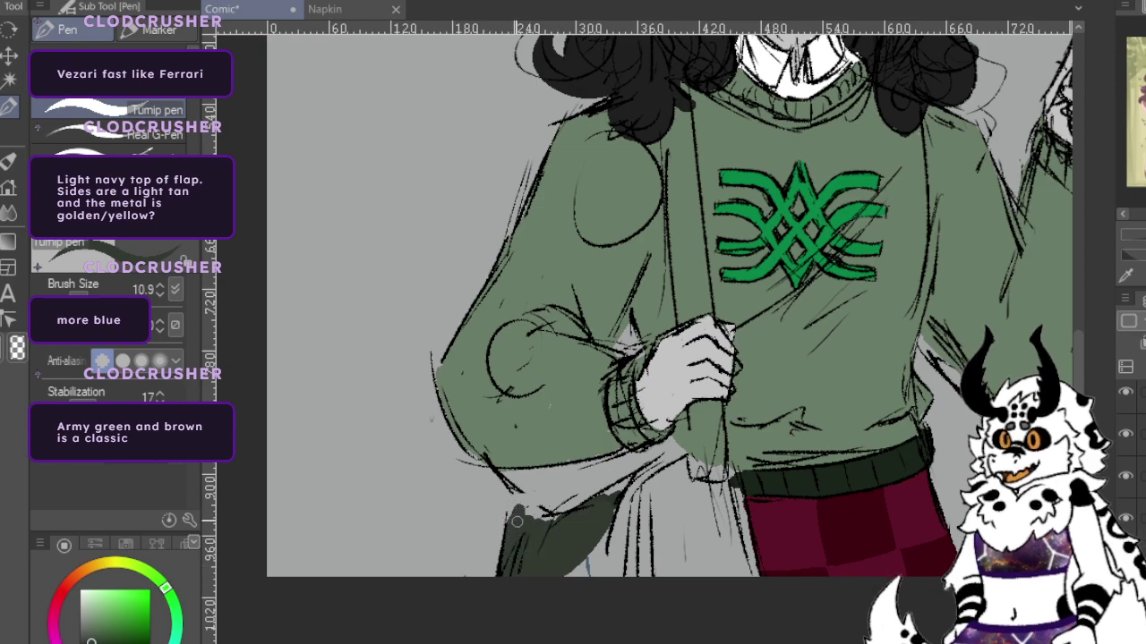
pyautogui.hotkey('ctrl', 'z')
pyautogui.hotkey('ctrl', 'z')
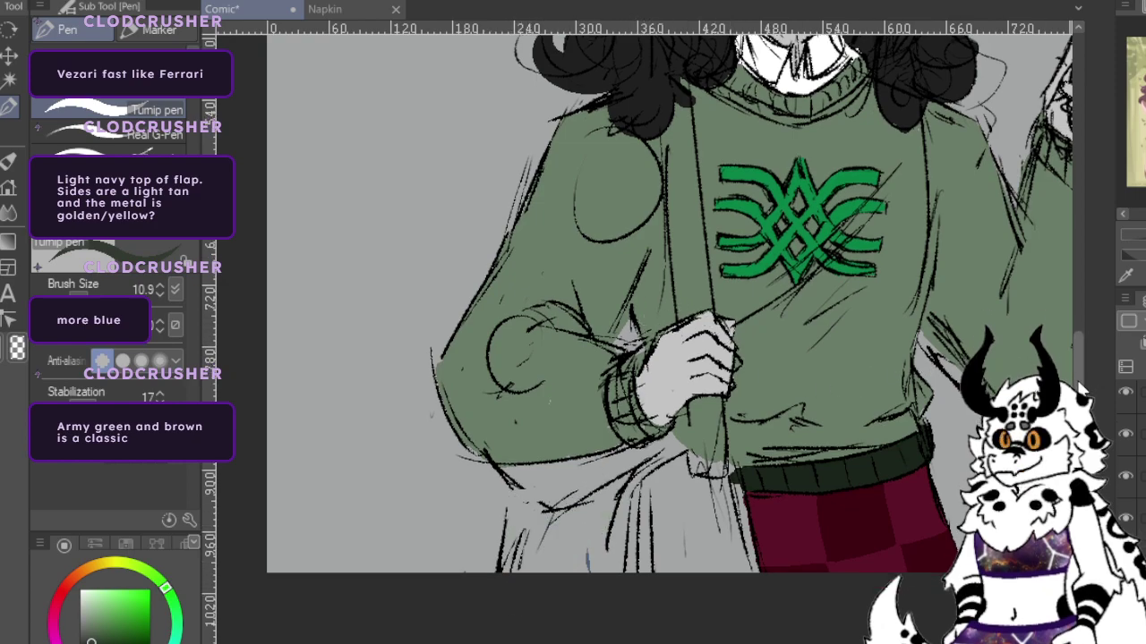
# Paint the bag's shoulder strap dark army green, both above and below the hand holding it.
pyautogui.moveTo(1079, 376); pyautogui.dragTo(1078, 337)
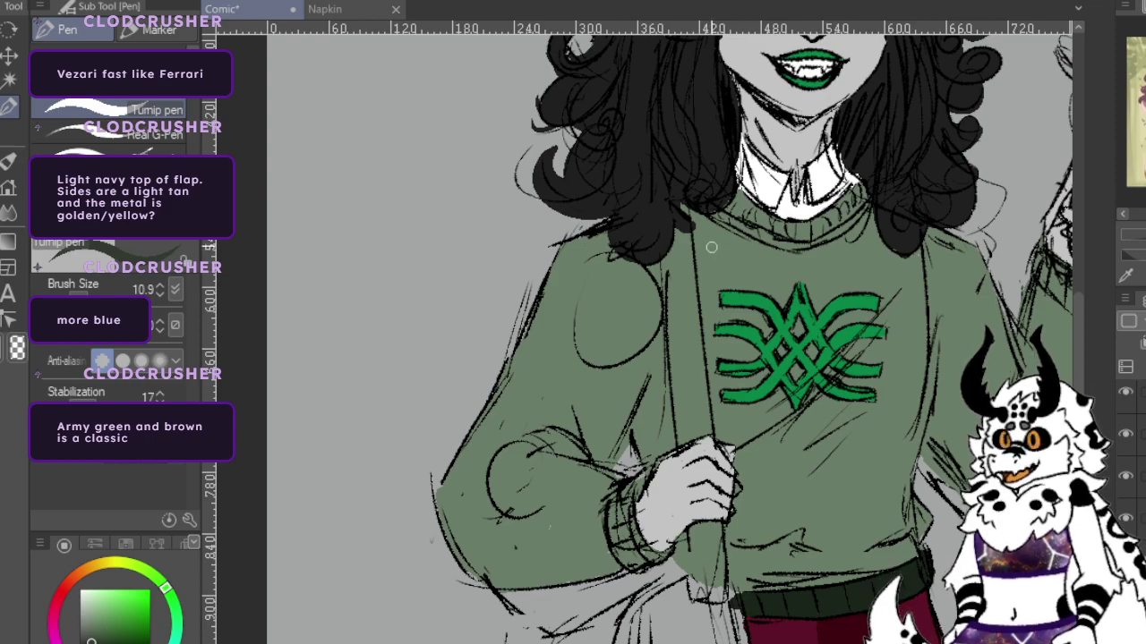
pyautogui.moveTo(680, 269)
pyautogui.mouseDown()
pyautogui.moveTo(676, 303)
pyautogui.moveTo(678, 241)
pyautogui.moveTo(691, 292)
pyautogui.moveTo(681, 240)
pyautogui.mouseUp()
pyautogui.moveTo(680, 313); pyautogui.dragTo(677, 295)
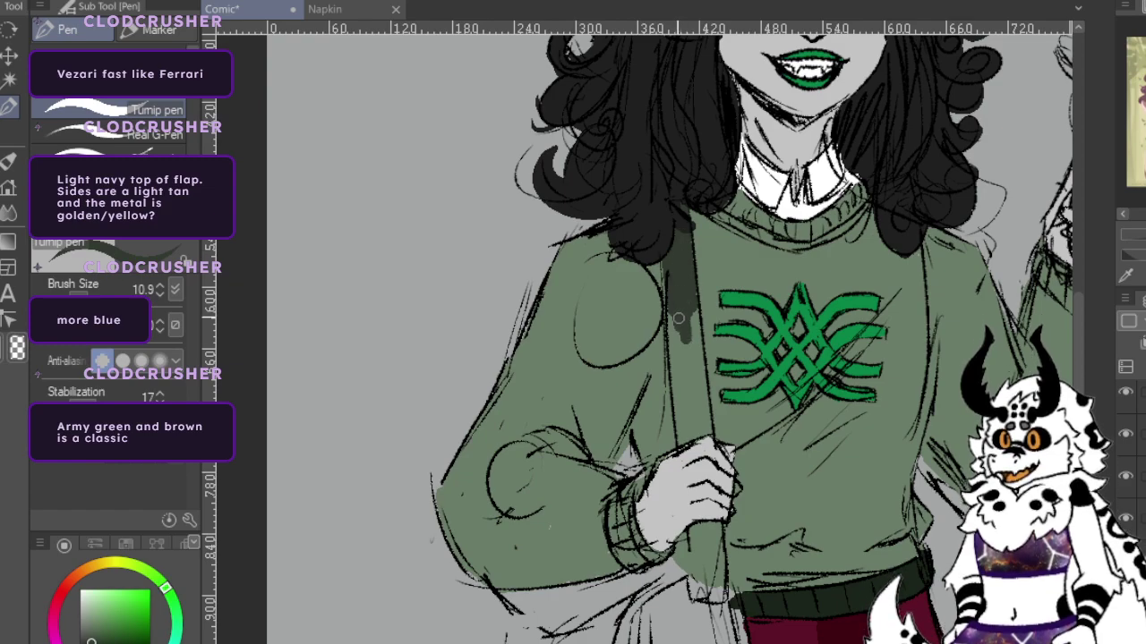
pyautogui.moveTo(683, 391); pyautogui.dragTo(679, 306)
pyautogui.moveTo(691, 362)
pyautogui.mouseDown()
pyautogui.moveTo(697, 380)
pyautogui.moveTo(690, 313)
pyautogui.moveTo(685, 406)
pyautogui.mouseUp()
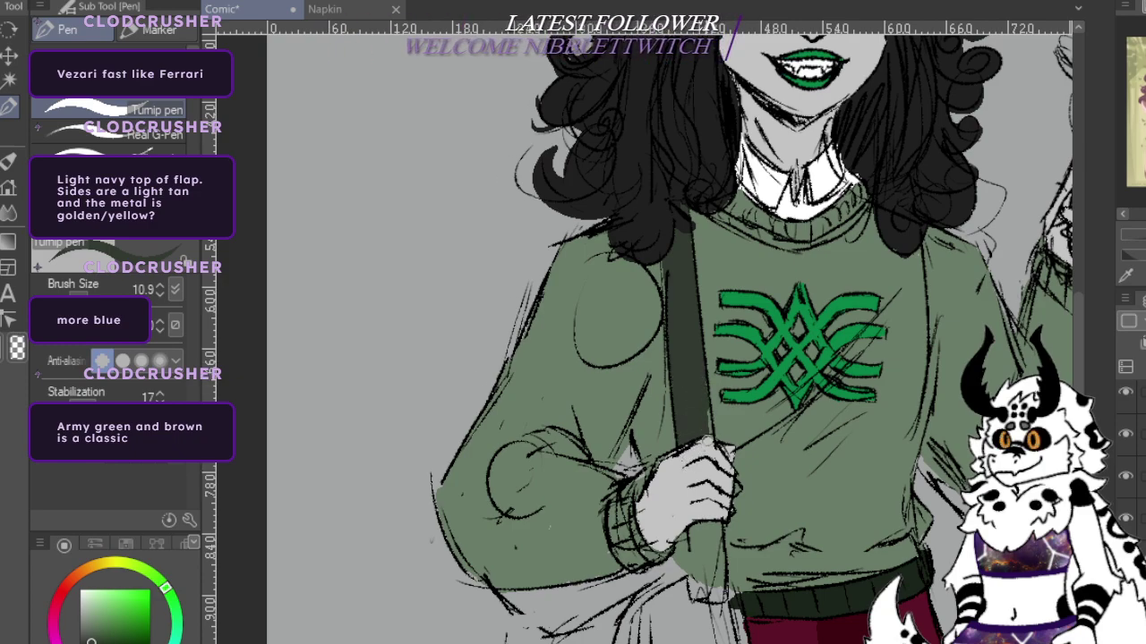
pyautogui.moveTo(708, 523)
pyautogui.mouseDown()
pyautogui.moveTo(699, 579)
pyautogui.moveTo(703, 510)
pyautogui.moveTo(715, 566)
pyautogui.moveTo(716, 556)
pyautogui.moveTo(716, 528)
pyautogui.moveTo(709, 600)
pyautogui.mouseUp()
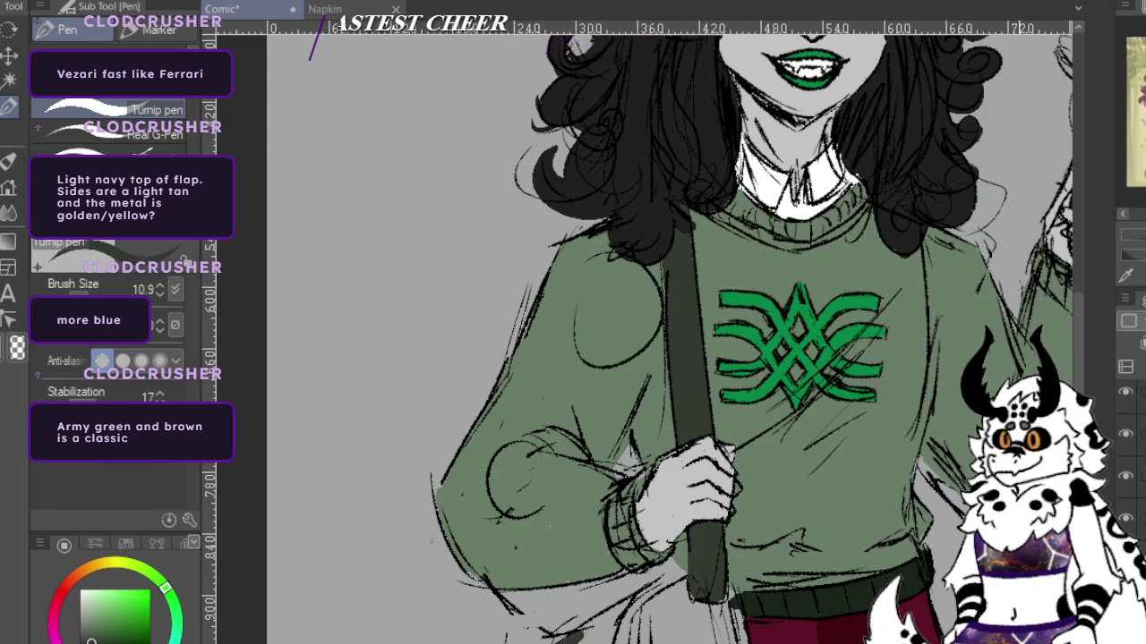
# Try a dark green pen stroke on the bag's top edge under the elbow, and undo the stray strokes there.
pyautogui.scroll(-3, 672, 340)
pyautogui.moveTo(493, 445); pyautogui.dragTo(533, 483)
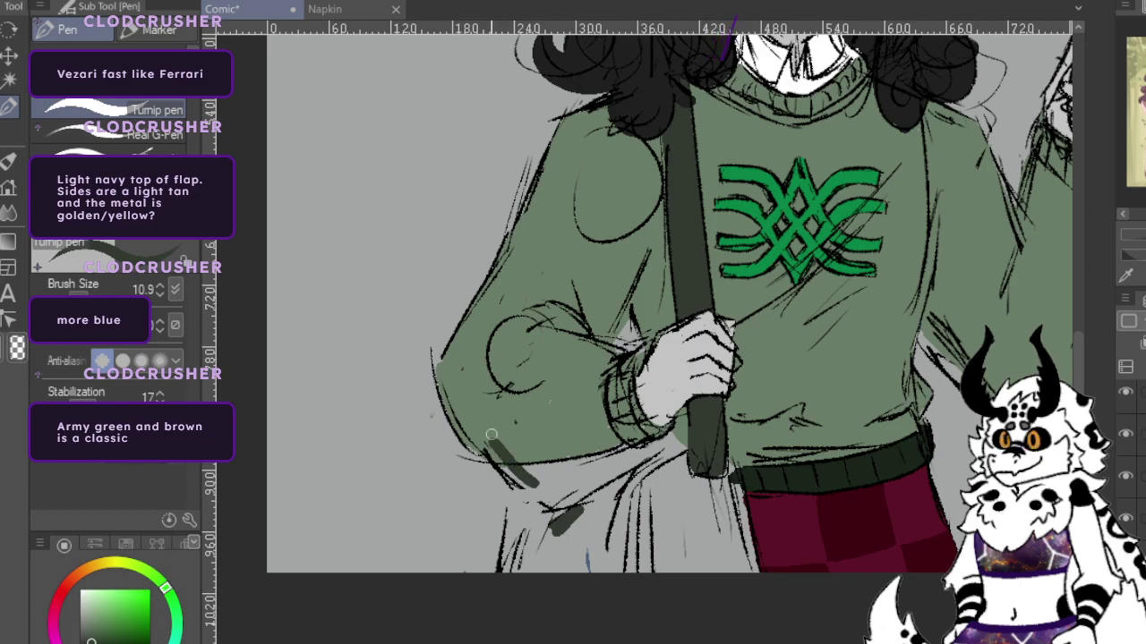
pyautogui.hotkey('ctrl', 'z')
pyautogui.hotkey('ctrl', 'z')
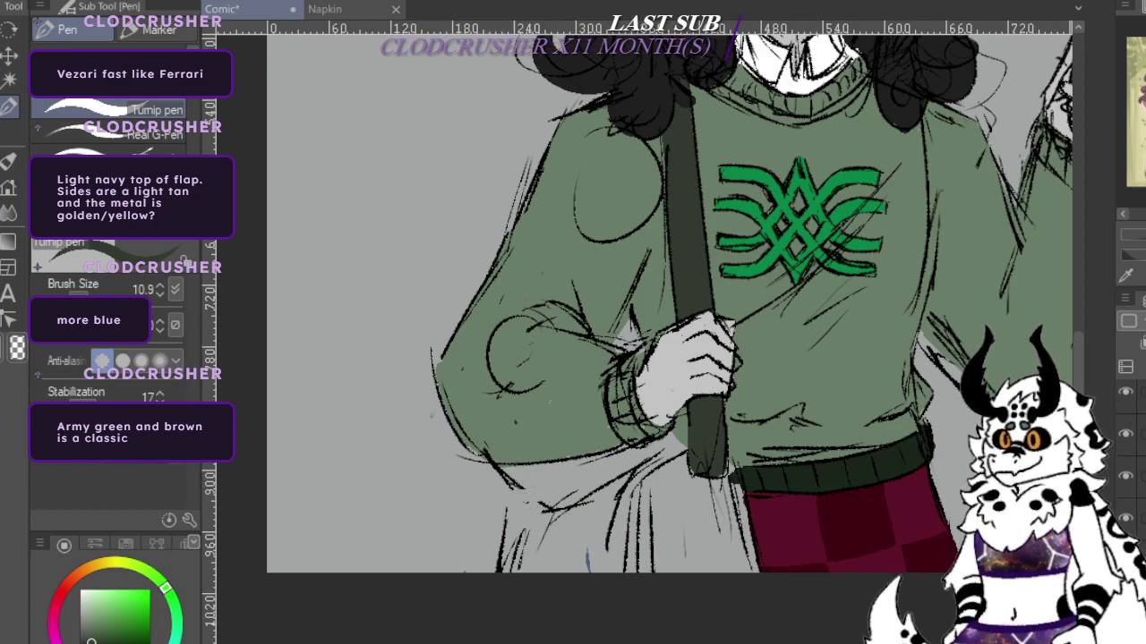
# Fill the bag's front with dark army green and trace the diagonal edge of its top up to the strap.
pyautogui.moveTo(626, 507)
pyautogui.mouseDown()
pyautogui.moveTo(615, 569)
pyautogui.moveTo(627, 569)
pyautogui.mouseUp()
pyautogui.moveTo(635, 486); pyautogui.dragTo(632, 559)
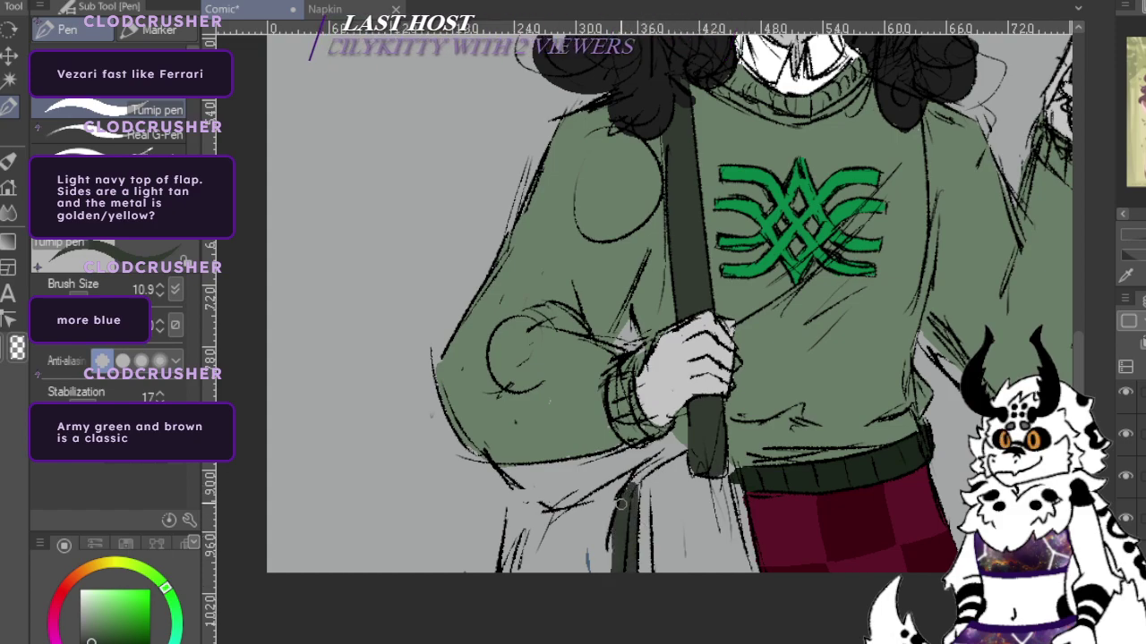
pyautogui.moveTo(609, 516); pyautogui.dragTo(564, 573)
pyautogui.moveTo(584, 530); pyautogui.dragTo(553, 573)
pyautogui.moveTo(687, 441); pyautogui.dragTo(614, 489)
pyautogui.moveTo(655, 449)
pyautogui.mouseDown()
pyautogui.moveTo(689, 440)
pyautogui.moveTo(535, 526)
pyautogui.moveTo(563, 524)
pyautogui.moveTo(530, 562)
pyautogui.mouseUp()
pyautogui.moveTo(537, 530); pyautogui.dragTo(519, 574)
pyautogui.moveTo(564, 528); pyautogui.dragTo(544, 573)
pyautogui.moveTo(611, 494)
pyautogui.mouseDown()
pyautogui.moveTo(551, 573)
pyautogui.moveTo(563, 573)
pyautogui.mouseUp()
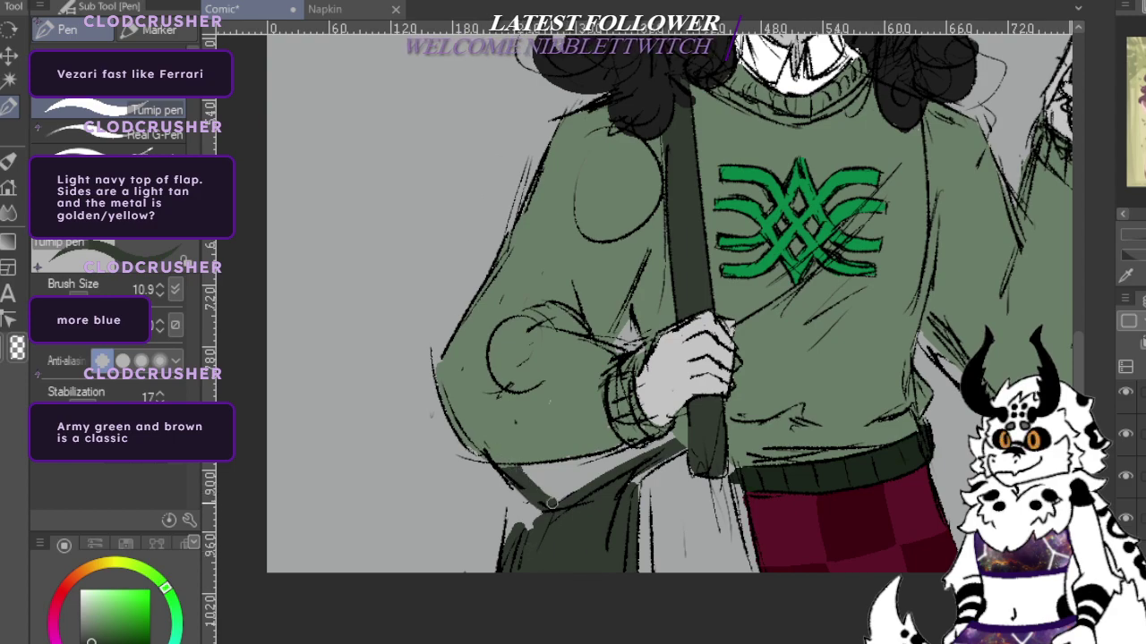
# Fill the bag's top below the sleeve and the remaining strips along its front edges with dark army green.
pyautogui.moveTo(536, 469)
pyautogui.mouseDown()
pyautogui.moveTo(562, 498)
pyautogui.moveTo(662, 466)
pyautogui.moveTo(677, 446)
pyautogui.mouseUp()
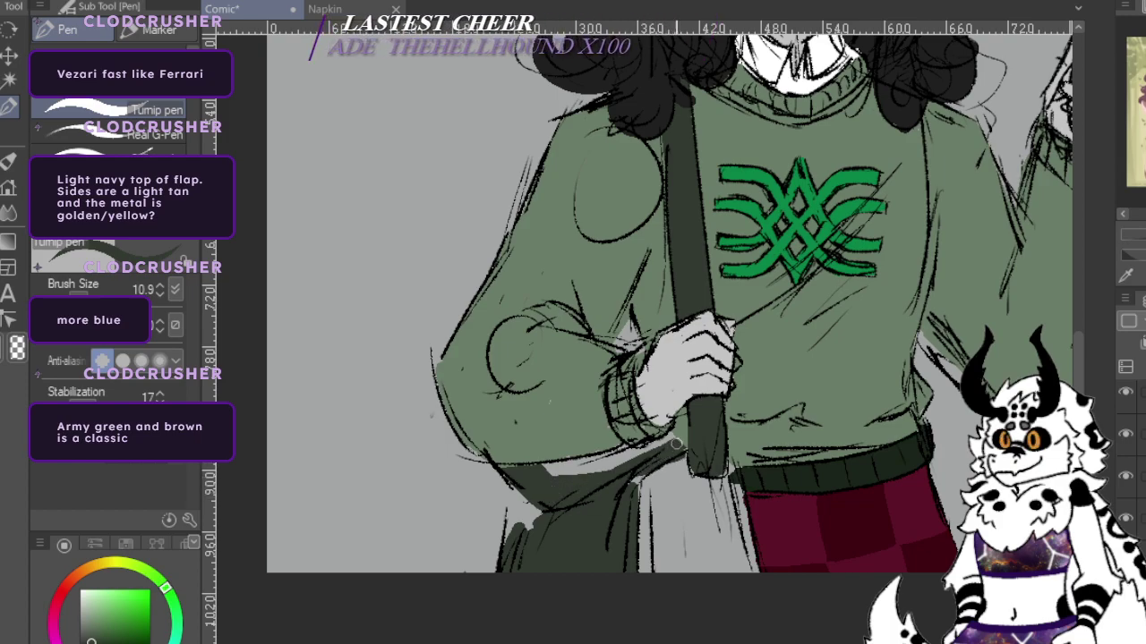
pyautogui.moveTo(586, 479); pyautogui.dragTo(678, 449)
pyautogui.moveTo(517, 488); pyautogui.dragTo(512, 564)
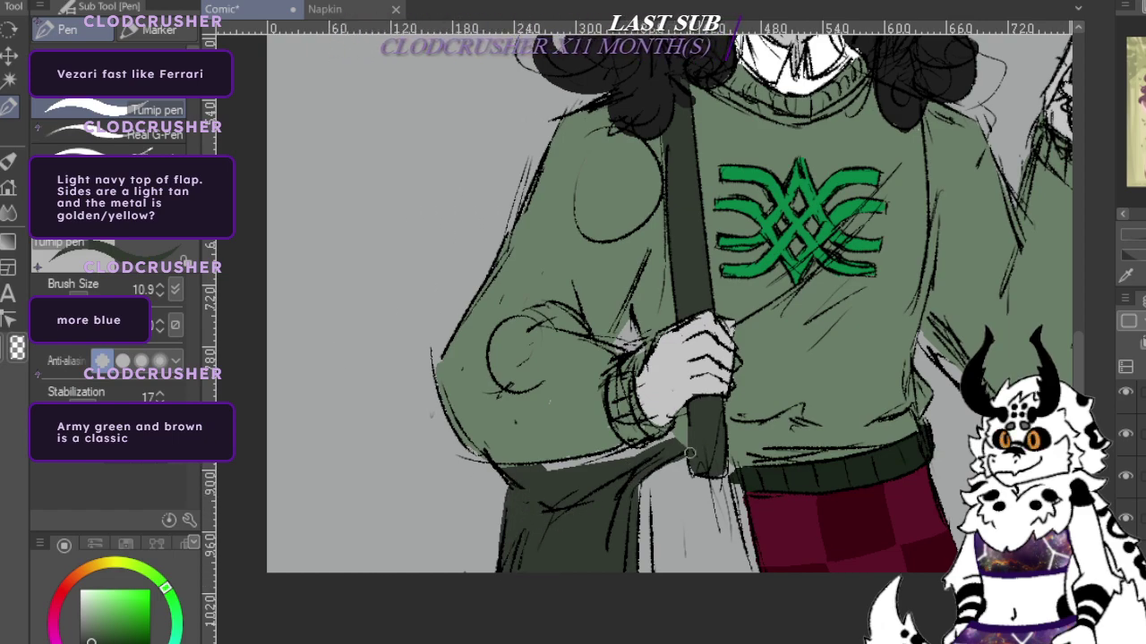
pyautogui.moveTo(641, 481); pyautogui.dragTo(642, 569)
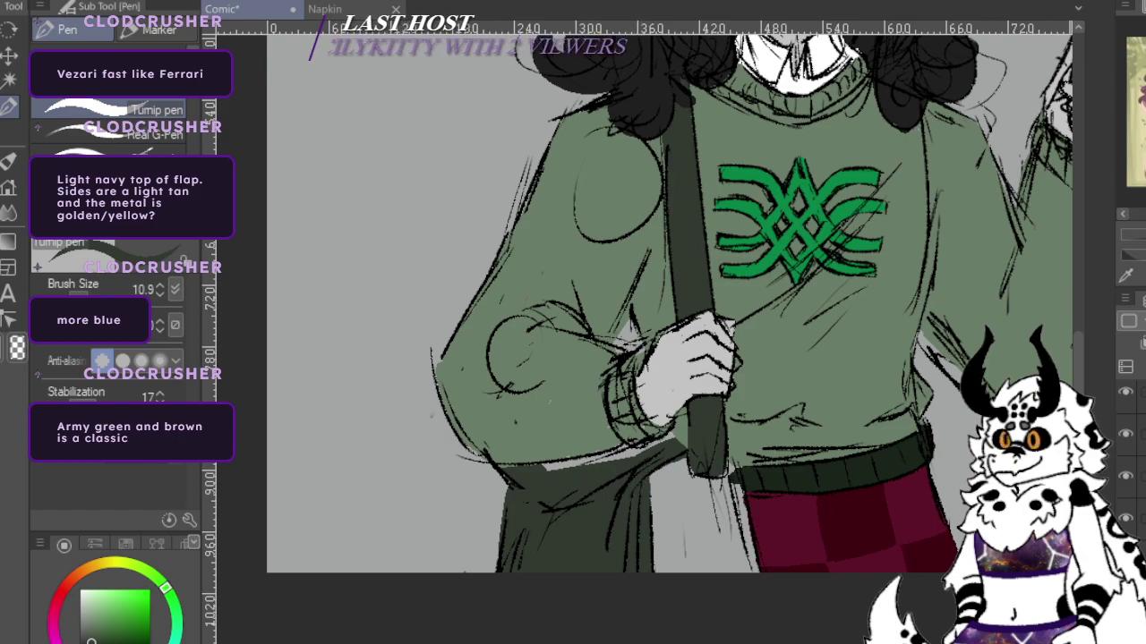
# Paint the bag's side between the front and the skirt in dark brown, and repaint it in a lighter greyish brown.
pyautogui.click(83, 571)
pyautogui.click(115, 641)
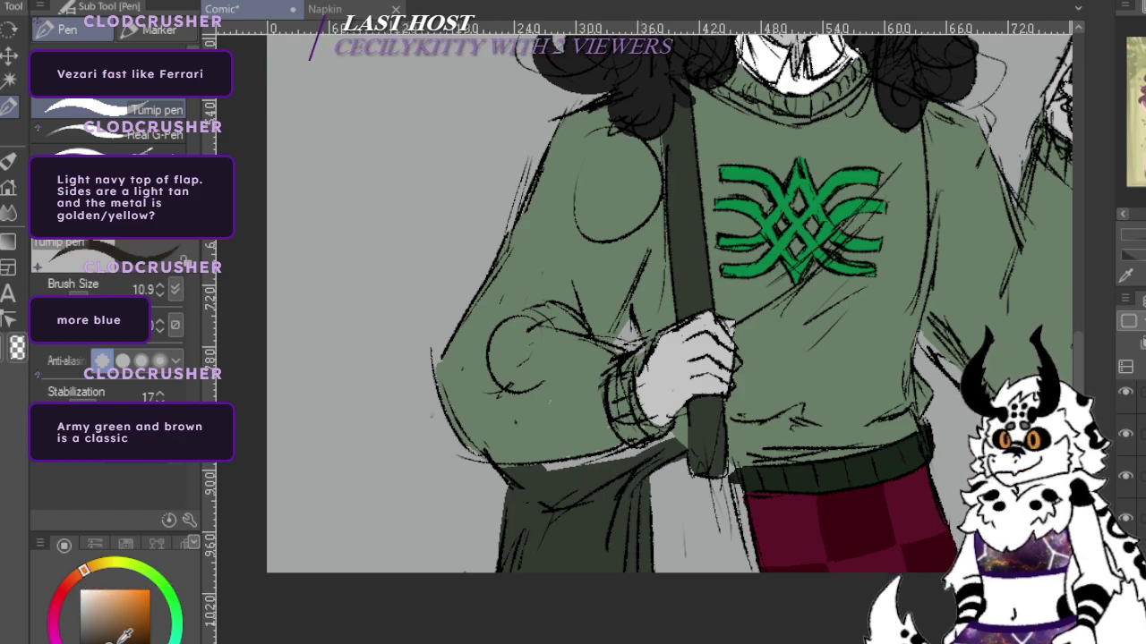
pyautogui.moveTo(691, 569)
pyautogui.mouseDown()
pyautogui.moveTo(685, 514)
pyautogui.moveTo(678, 576)
pyautogui.moveTo(694, 511)
pyautogui.moveTo(697, 580)
pyautogui.moveTo(669, 500)
pyautogui.moveTo(664, 582)
pyautogui.moveTo(662, 502)
pyautogui.moveTo(662, 592)
pyautogui.moveTo(674, 506)
pyautogui.moveTo(703, 590)
pyautogui.moveTo(709, 496)
pyautogui.moveTo(739, 592)
pyautogui.moveTo(734, 508)
pyautogui.mouseUp()
pyautogui.click(99, 641)
pyautogui.moveTo(746, 551)
pyautogui.mouseDown()
pyautogui.moveTo(732, 464)
pyautogui.moveTo(728, 472)
pyautogui.moveTo(736, 506)
pyautogui.moveTo(736, 452)
pyautogui.moveTo(713, 536)
pyautogui.mouseUp()
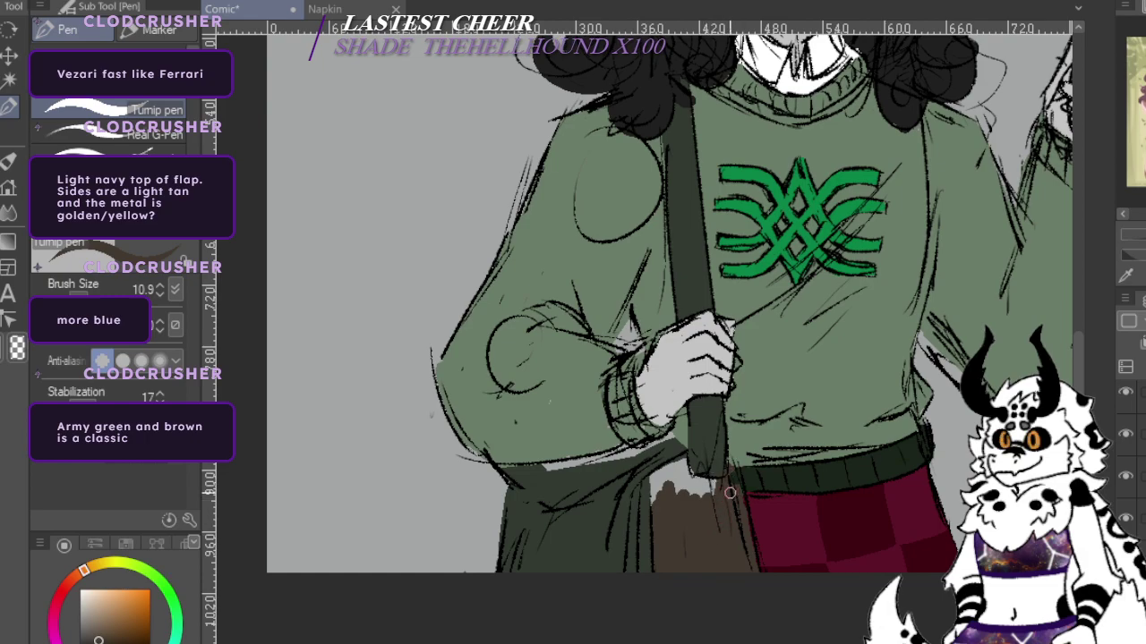
pyautogui.moveTo(720, 479)
pyautogui.mouseDown()
pyautogui.moveTo(678, 480)
pyautogui.moveTo(676, 499)
pyautogui.moveTo(700, 458)
pyautogui.moveTo(658, 496)
pyautogui.mouseUp()
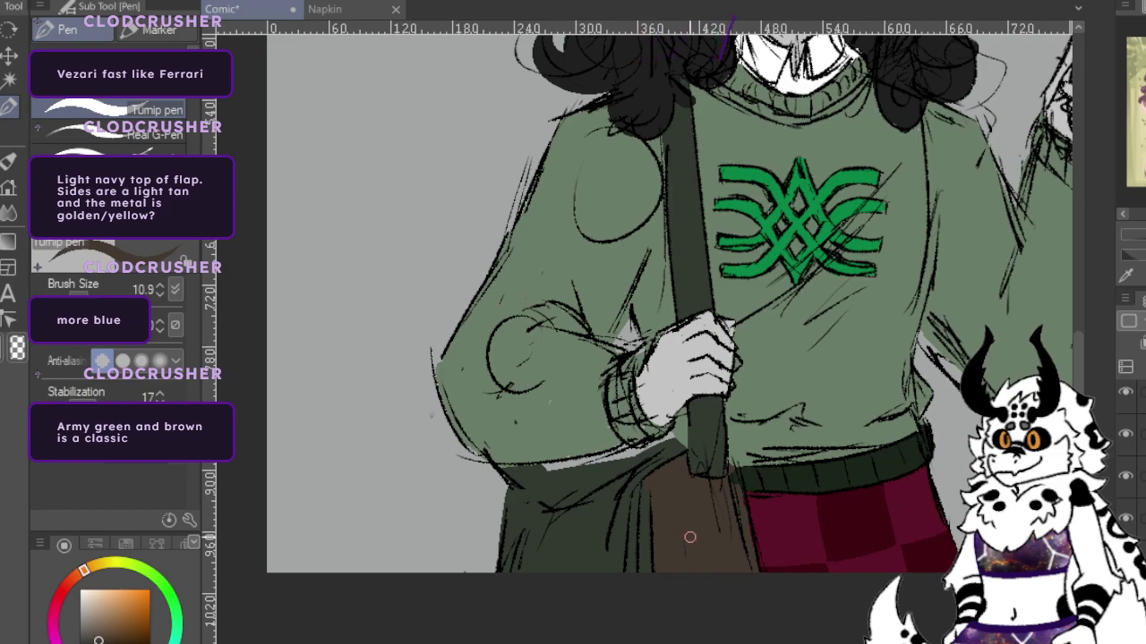
pyautogui.click(93, 631)
pyautogui.moveTo(708, 543)
pyautogui.mouseDown()
pyautogui.moveTo(719, 485)
pyautogui.moveTo(720, 547)
pyautogui.moveTo(744, 602)
pyautogui.moveTo(738, 481)
pyautogui.moveTo(719, 585)
pyautogui.moveTo(708, 583)
pyautogui.moveTo(695, 454)
pyautogui.moveTo(667, 584)
pyautogui.moveTo(659, 509)
pyautogui.mouseUp()
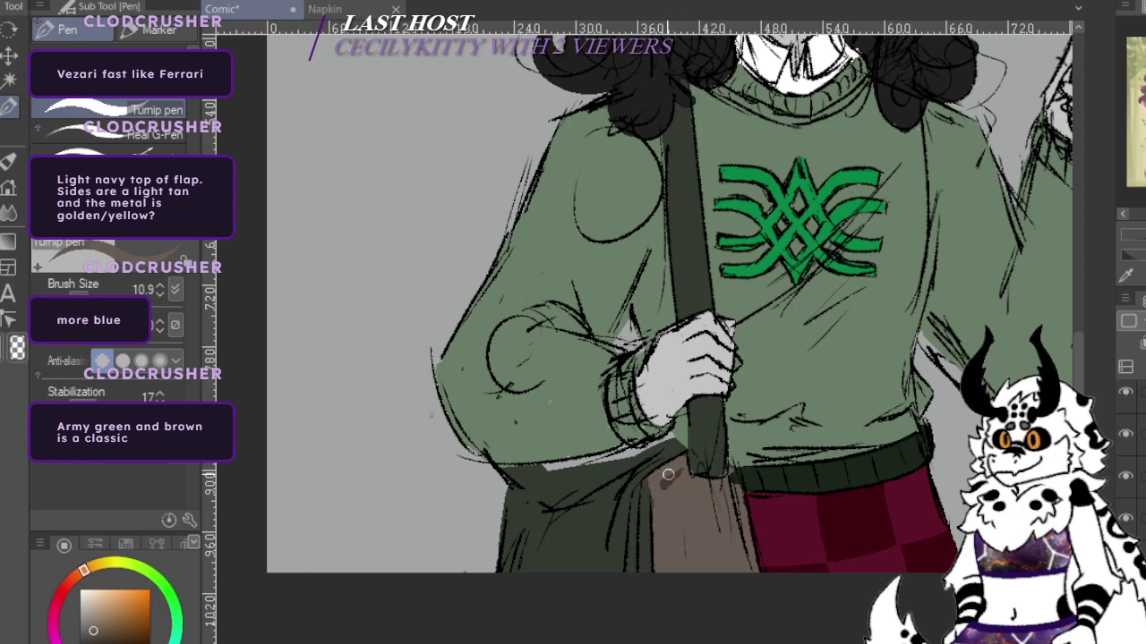
# Examine the whole coloured character, from the bag up to the horns and headband.
pyautogui.scroll(-3, 702, 496)
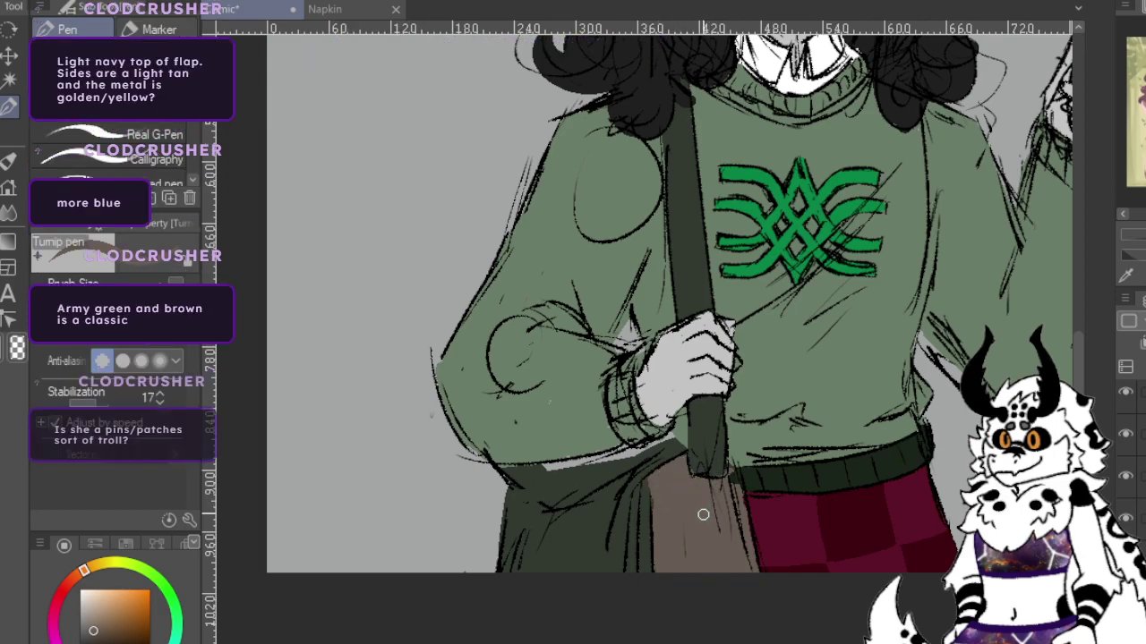
pyautogui.scroll(3, 705, 511)
pyautogui.scroll(-3, 666, 407)
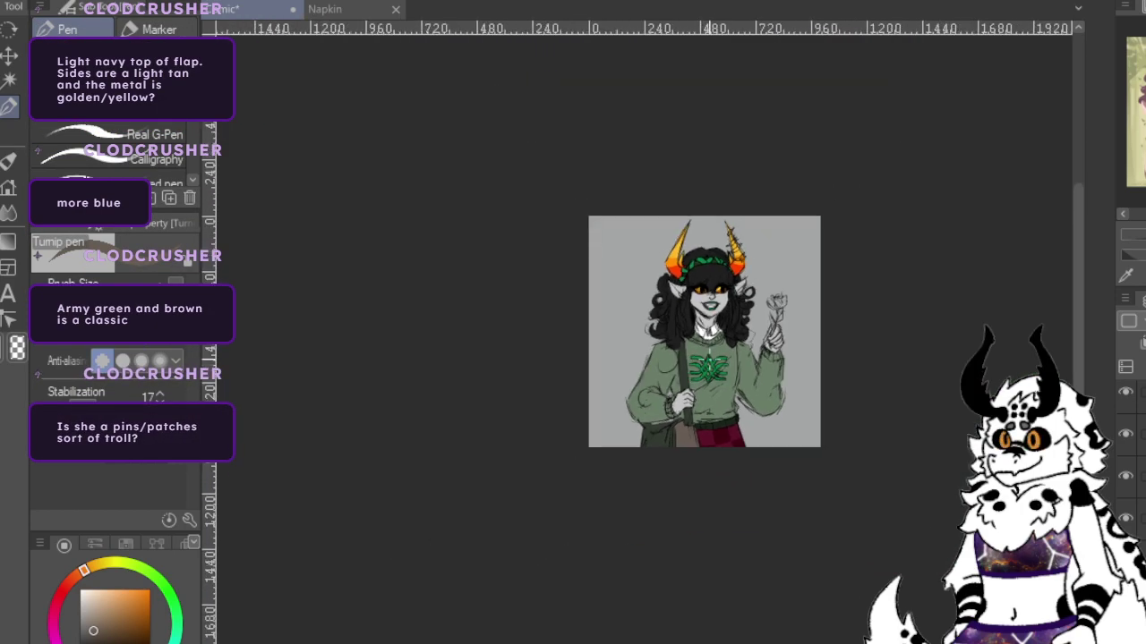
pyautogui.scroll(2, 666, 406)
pyautogui.scroll(4, 666, 406)
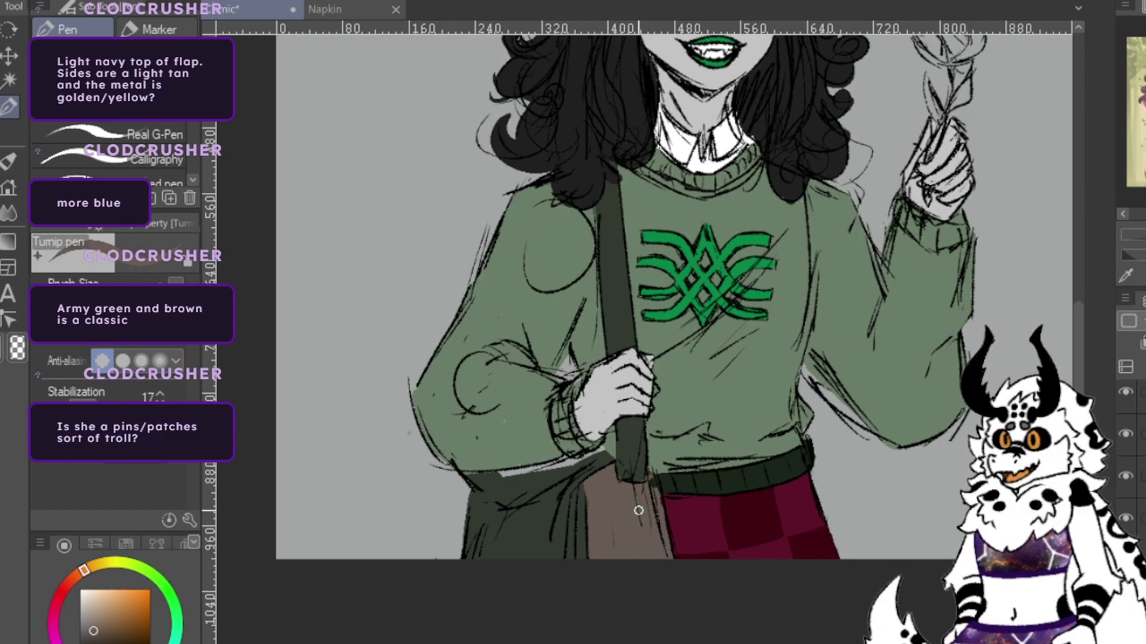
pyautogui.scroll(3, 1130, 112)
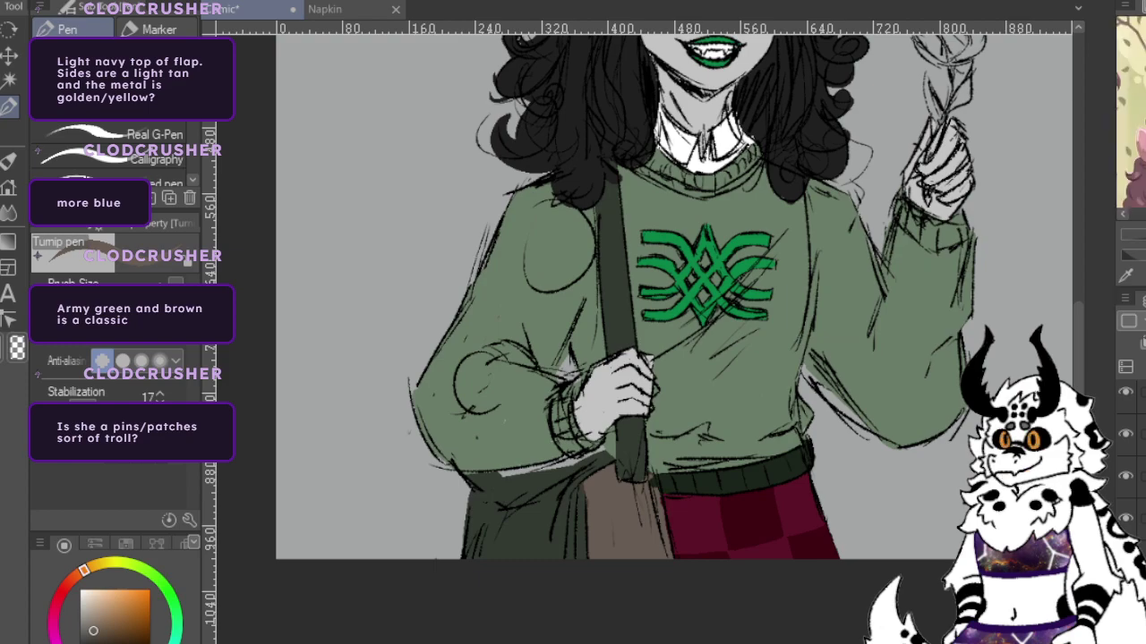
pyautogui.moveTo(1079, 353); pyautogui.dragTo(1063, 326)
pyautogui.scroll(2, 611, 546)
pyautogui.scroll(-3, 703, 434)
pyautogui.scroll(2, 736, 89)
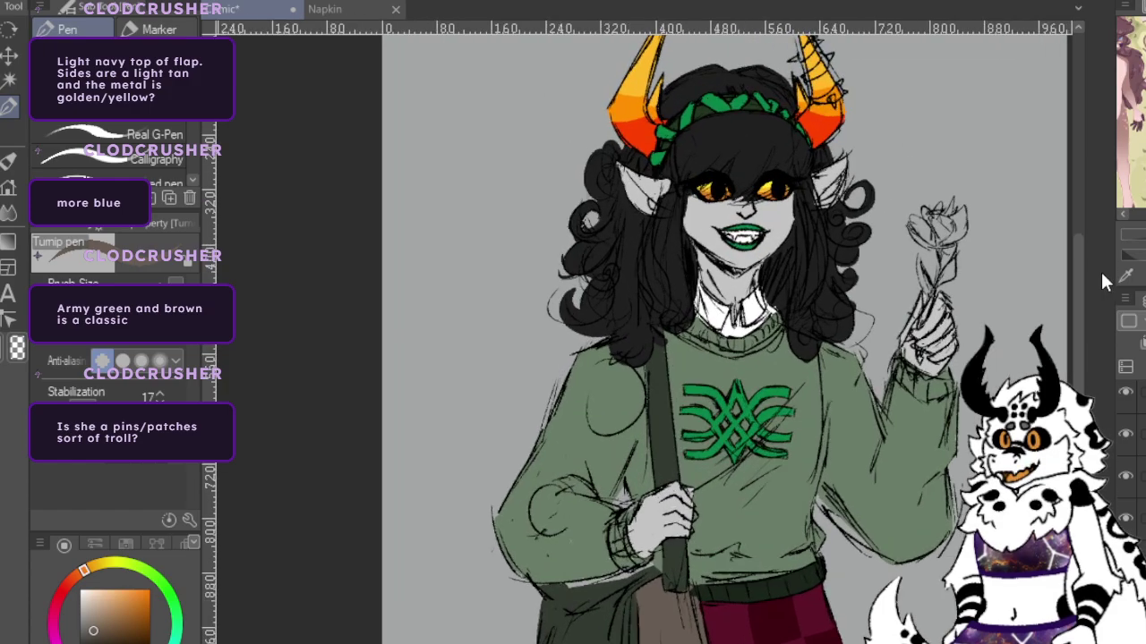
pyautogui.moveTo(1076, 282); pyautogui.dragTo(1068, 196)
pyautogui.scroll(2, 901, 223)
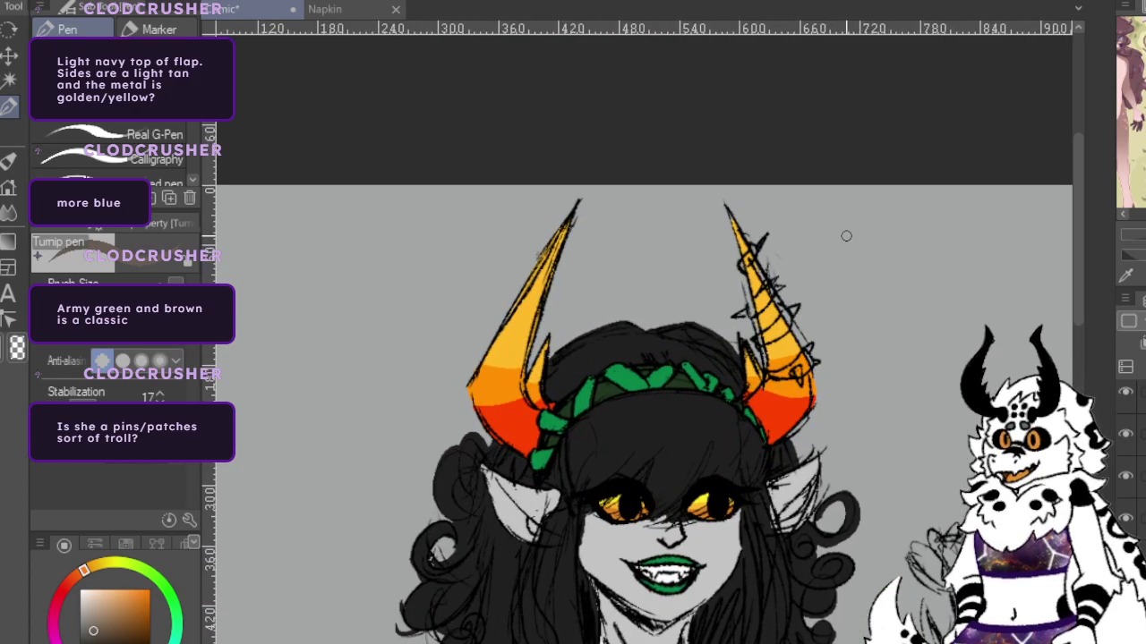
pyautogui.scroll(1, 811, 272)
pyautogui.scroll(1, 777, 341)
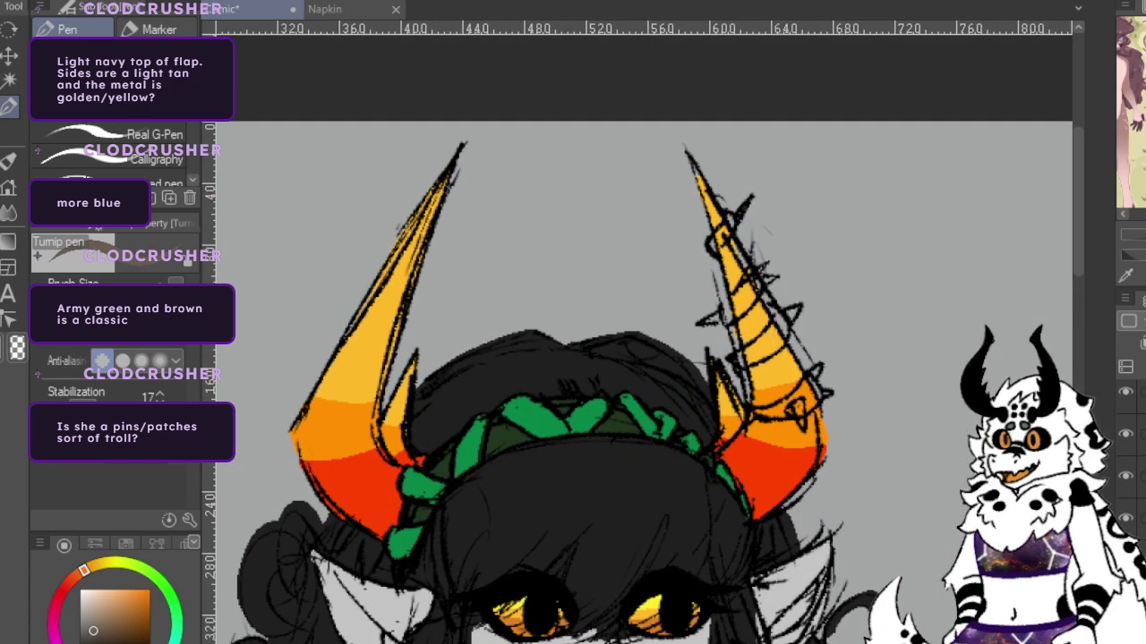
# Fill the thorny vine wrapped around the horn, thorns included, with the green sampled from the headband.
pyautogui.scroll(-1, 1125, 452)
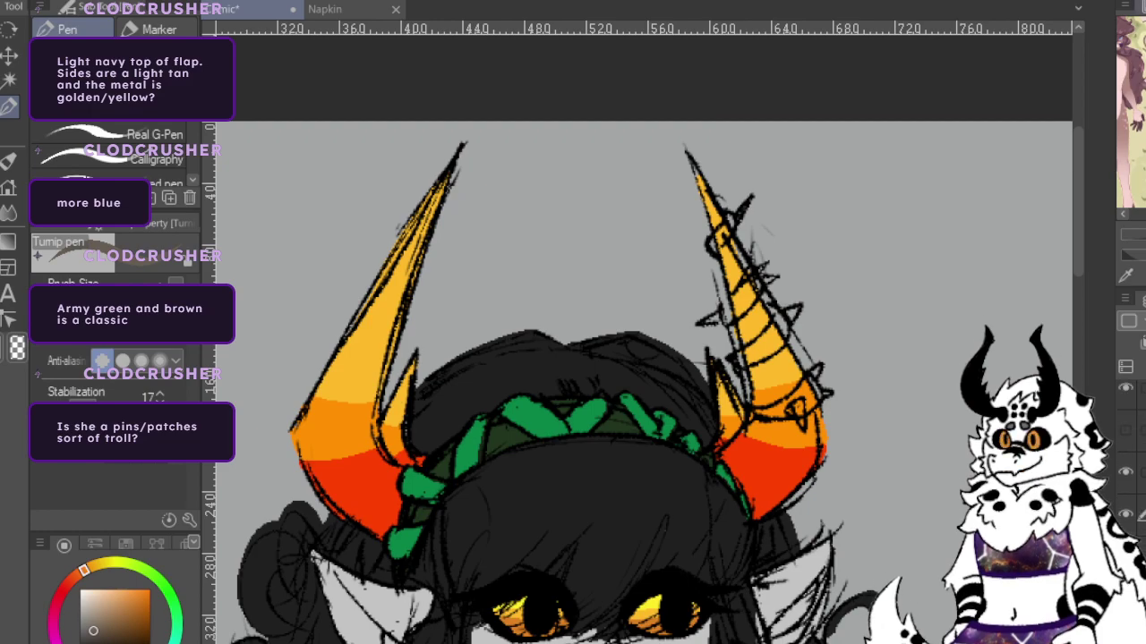
pyautogui.press('i')
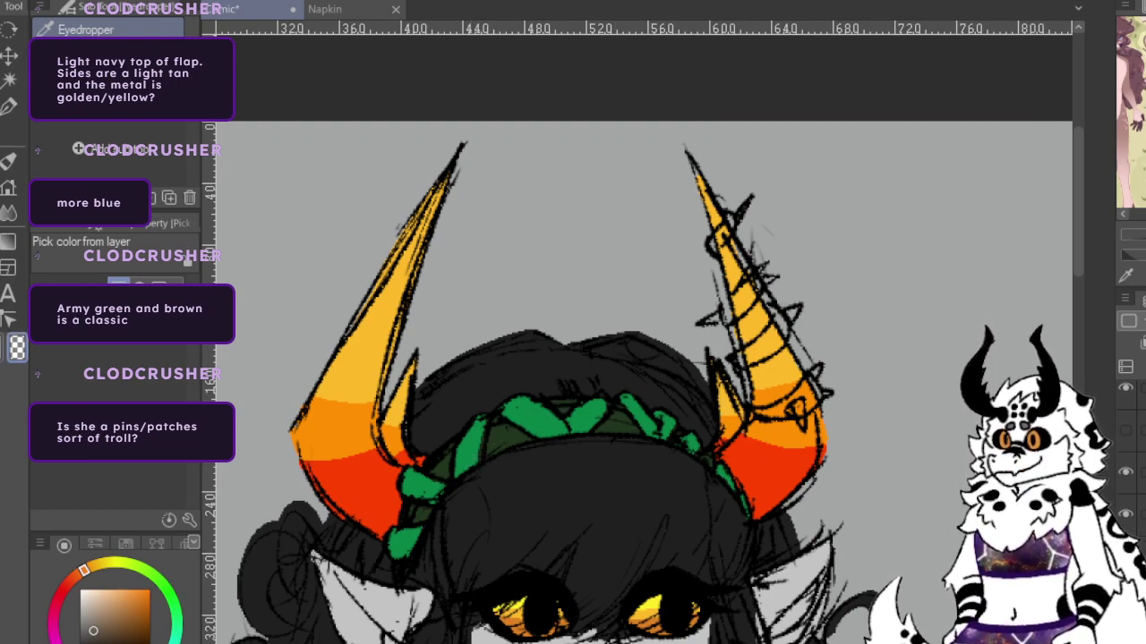
pyautogui.click(583, 413)
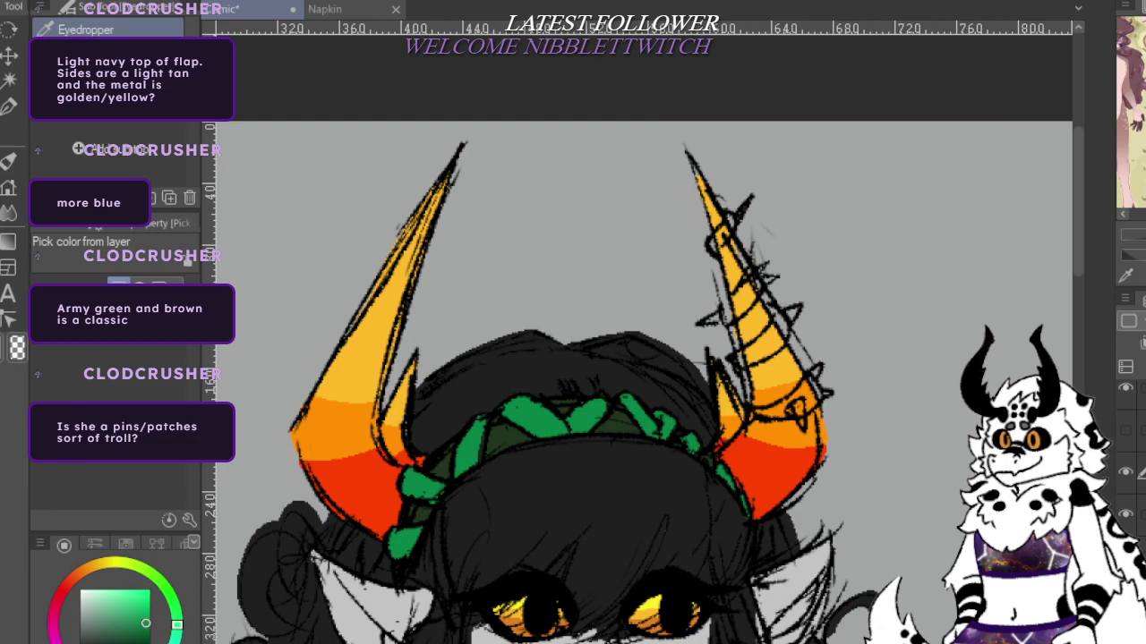
pyautogui.press('p')
pyautogui.moveTo(772, 341); pyautogui.dragTo(760, 350)
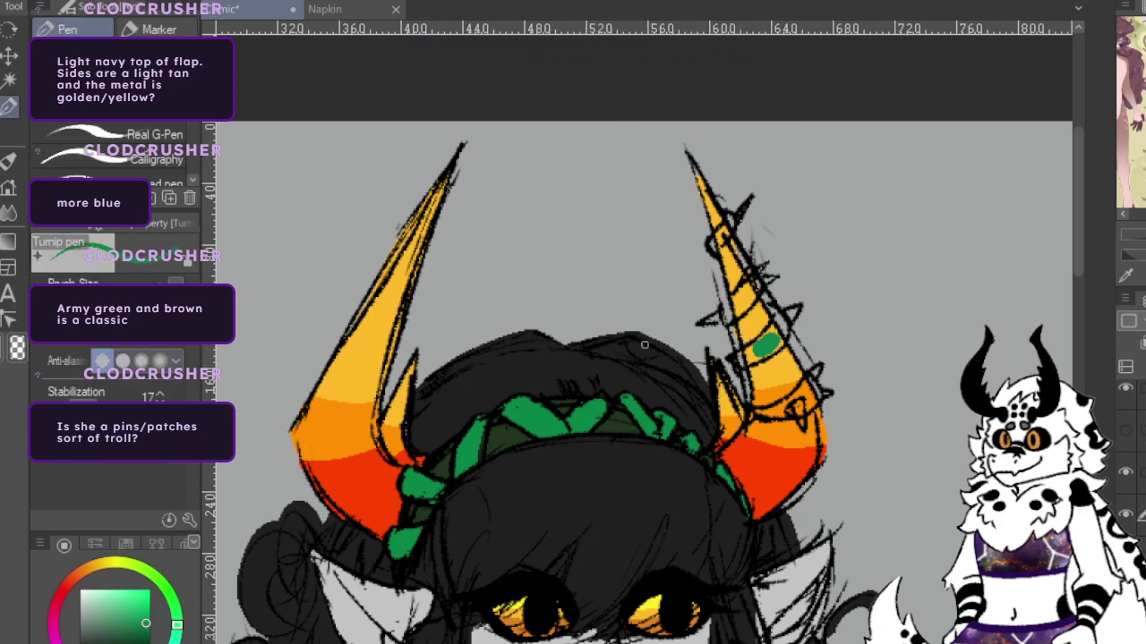
pyautogui.moveTo(743, 358); pyautogui.dragTo(785, 326)
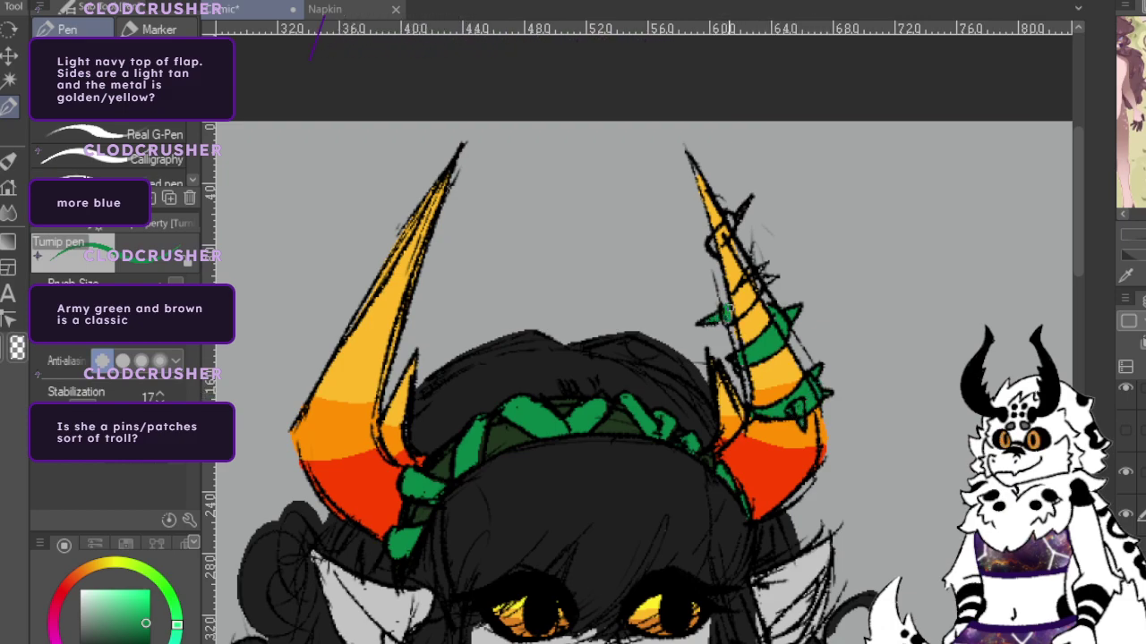
pyautogui.moveTo(730, 304)
pyautogui.mouseDown()
pyautogui.moveTo(762, 281)
pyautogui.moveTo(739, 316)
pyautogui.mouseUp()
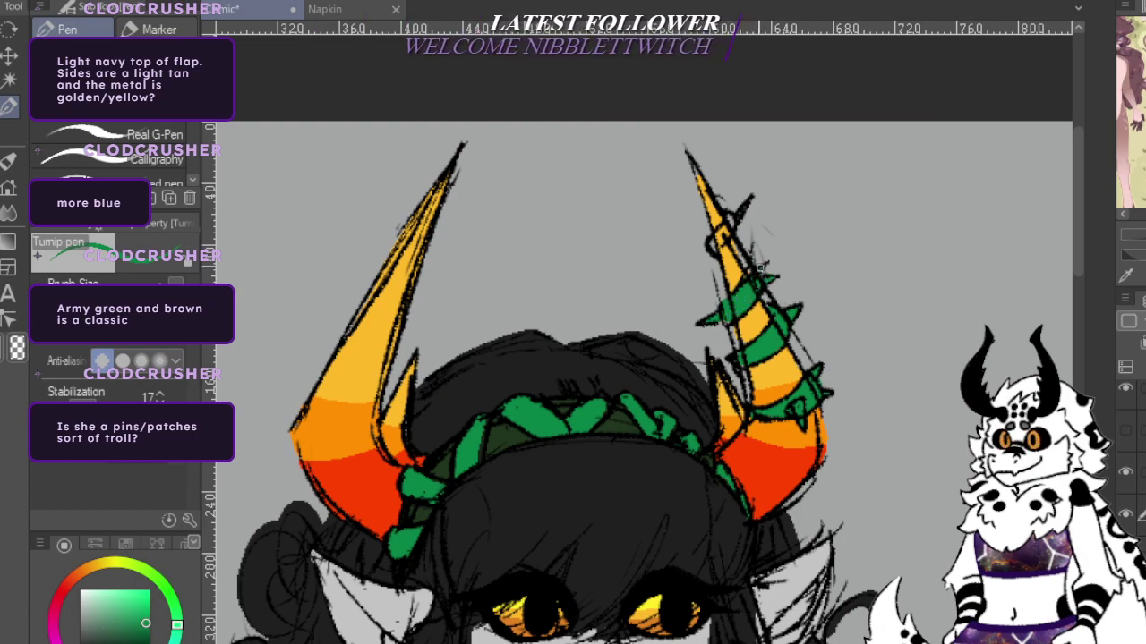
pyautogui.moveTo(717, 246); pyautogui.dragTo(731, 225)
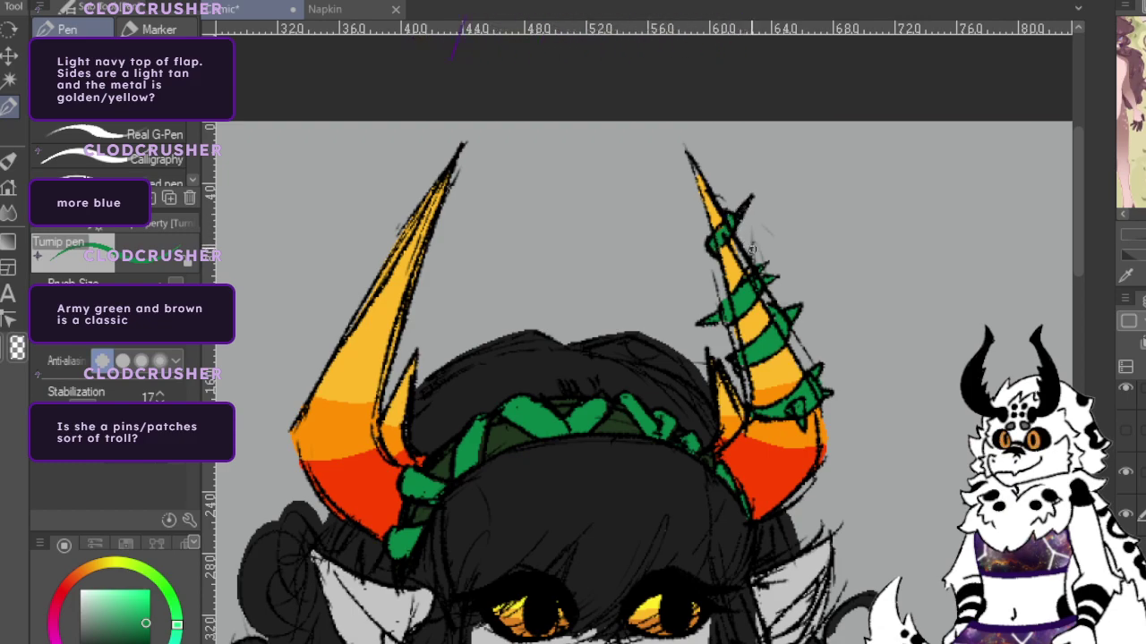
# Fill the loose end of the vine hanging between the horn's base and the ear with the same green.
pyautogui.scroll(-2, 788, 285)
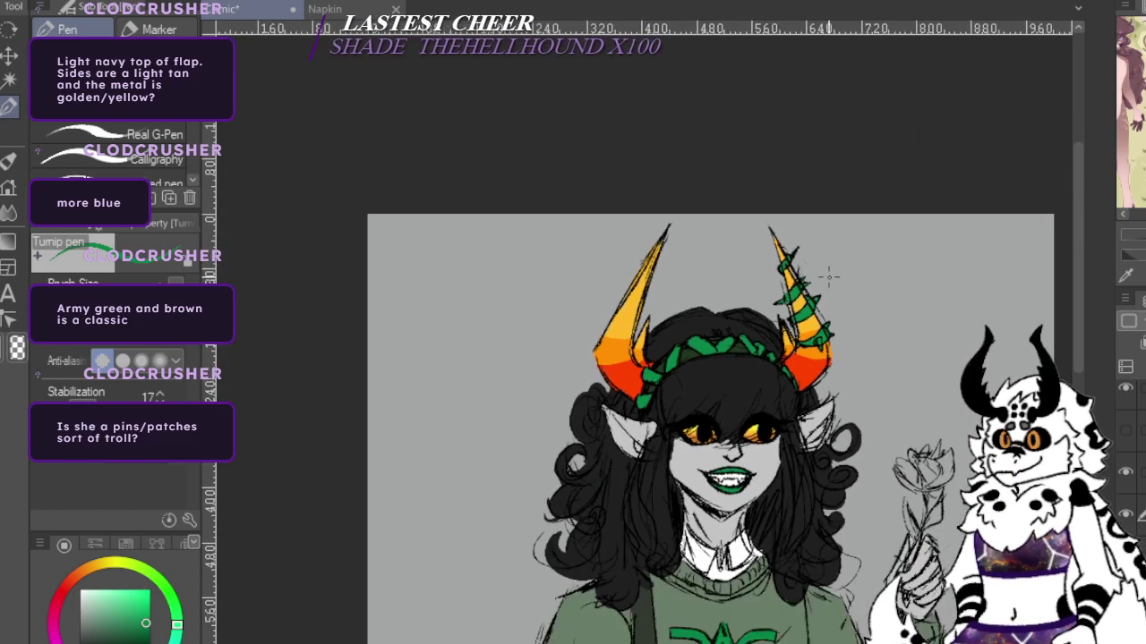
pyautogui.scroll(4, 827, 298)
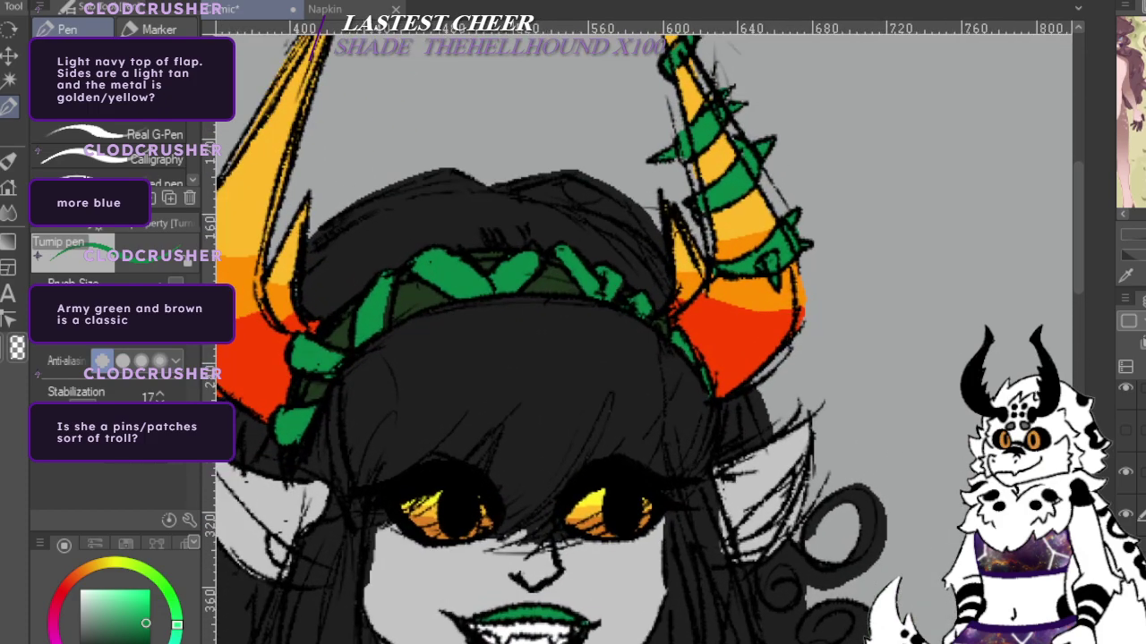
pyautogui.click(1125, 430)
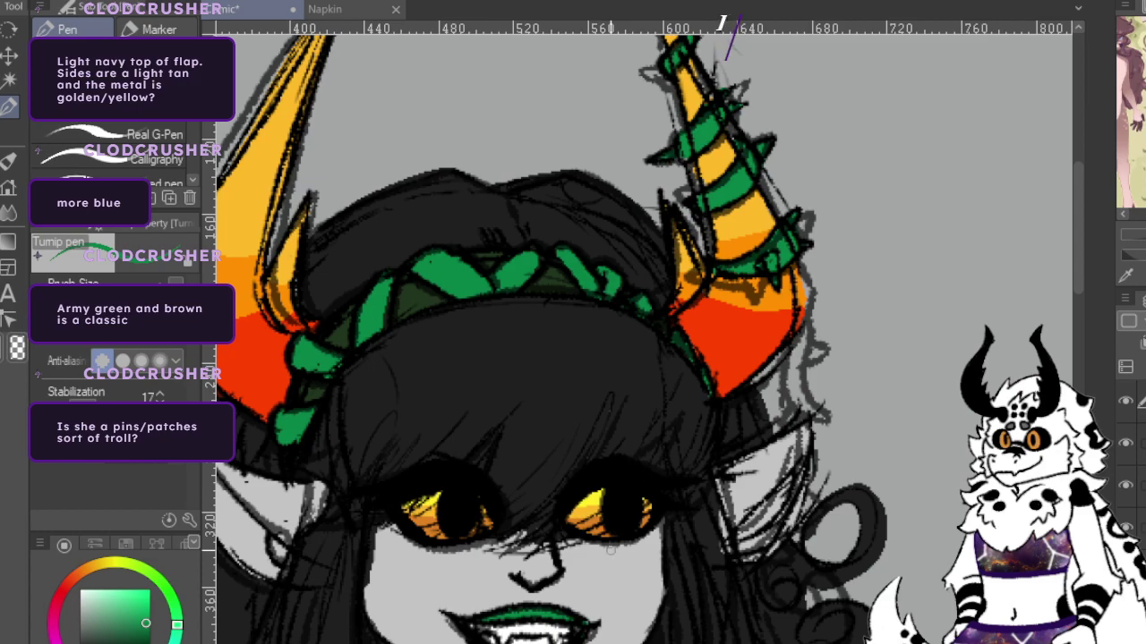
pyautogui.click(125, 182)
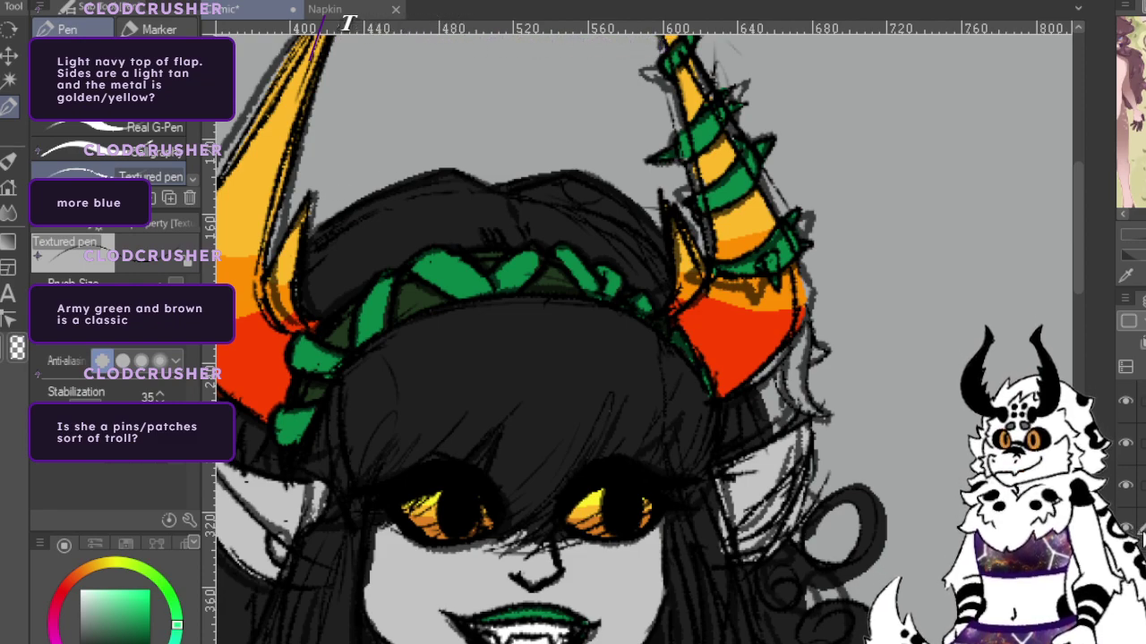
pyautogui.press('i')
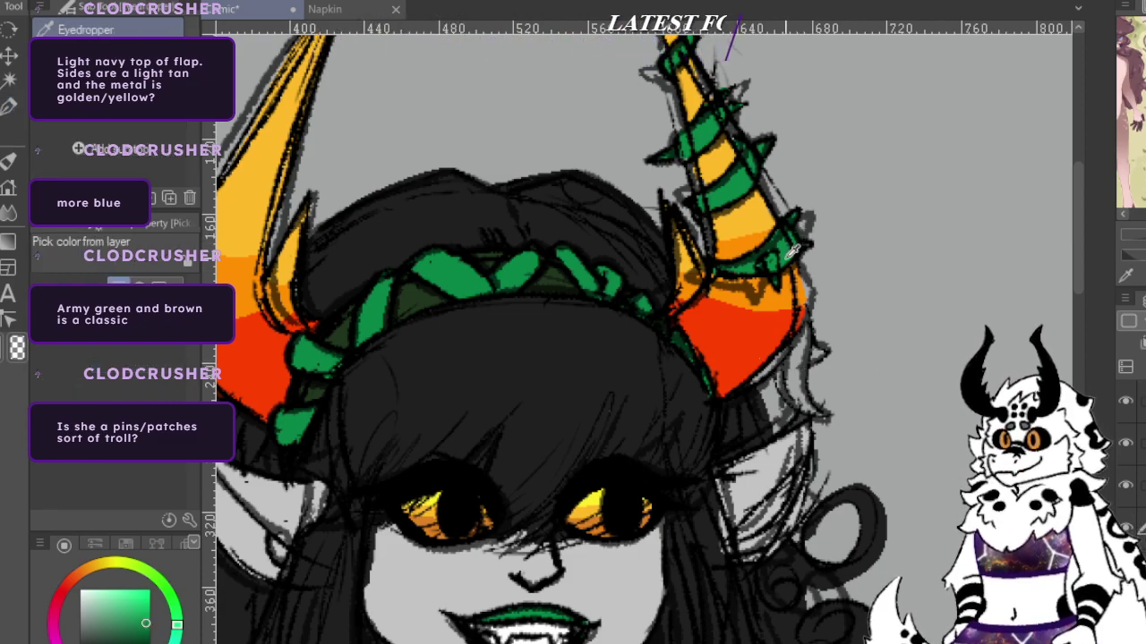
pyautogui.click(1126, 444)
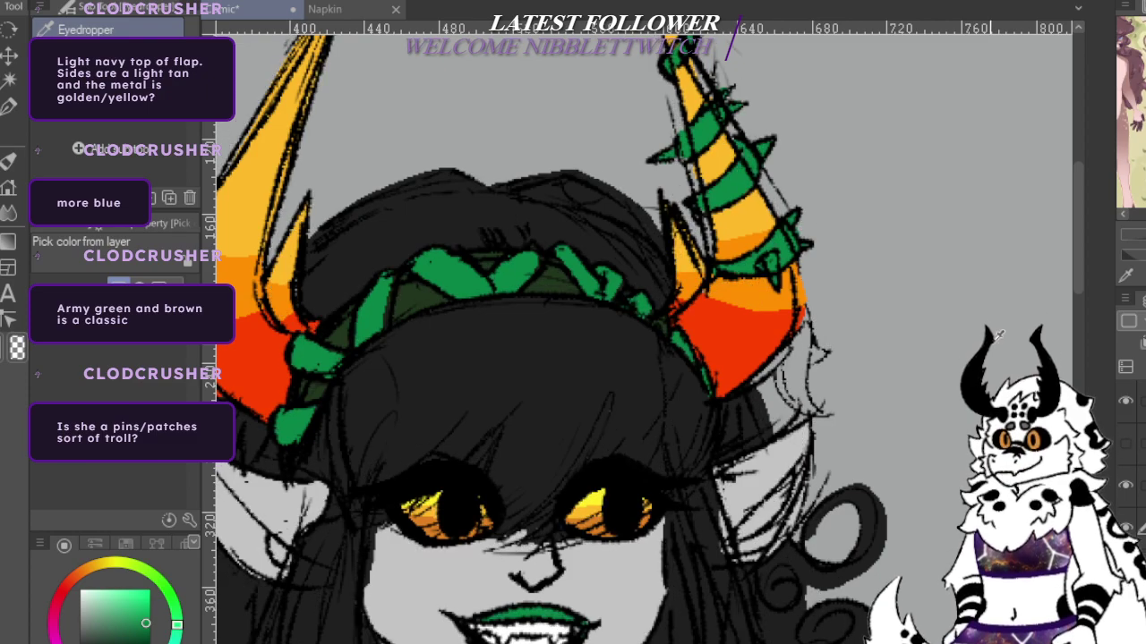
pyautogui.press('p')
pyautogui.moveTo(795, 343); pyautogui.dragTo(788, 362)
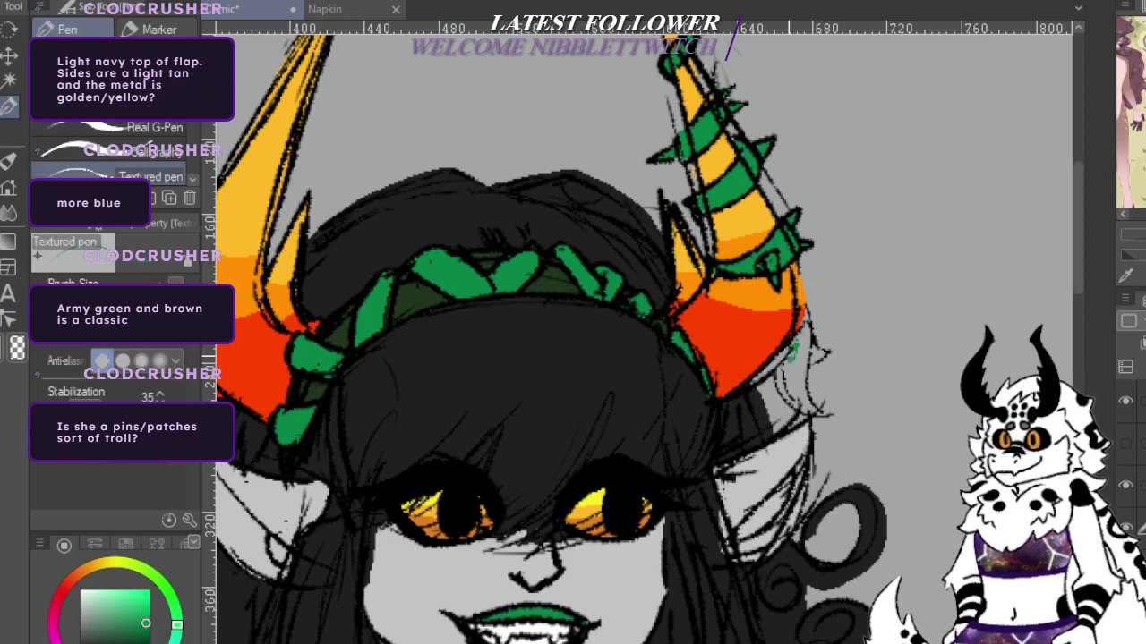
pyautogui.press('p')
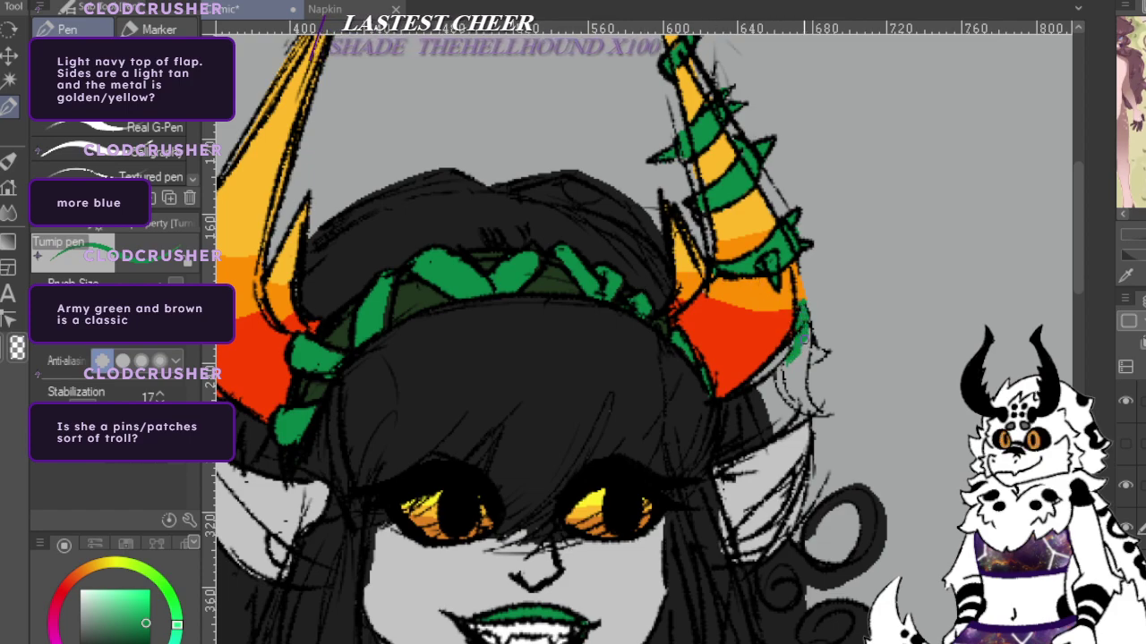
pyautogui.moveTo(792, 326); pyautogui.dragTo(793, 317)
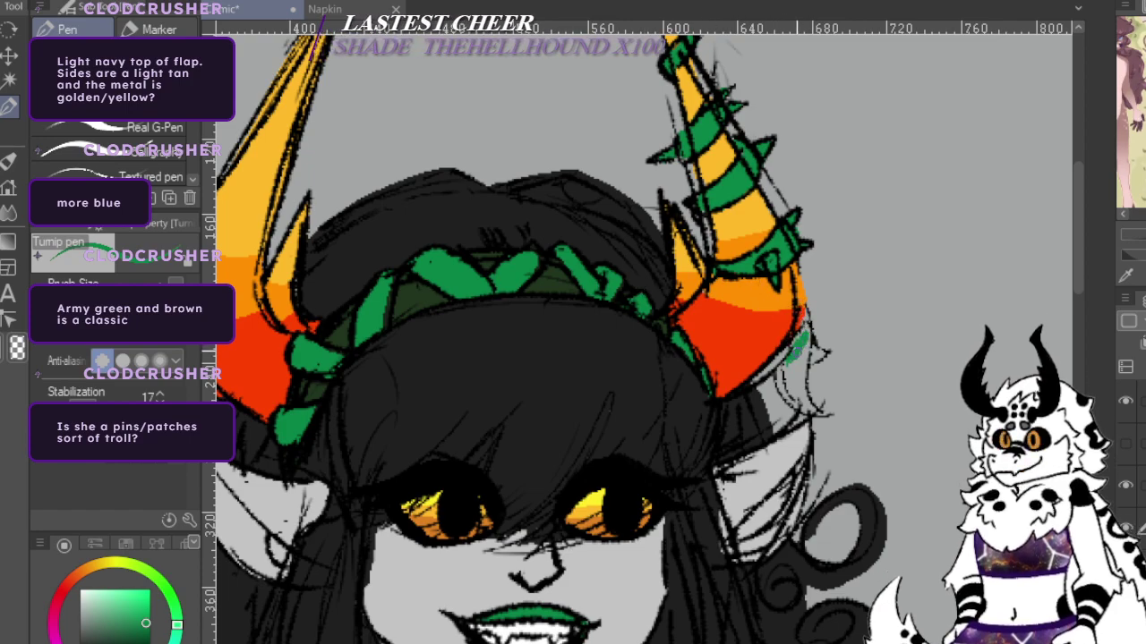
pyautogui.moveTo(786, 356)
pyautogui.mouseDown()
pyautogui.moveTo(784, 389)
pyautogui.moveTo(785, 353)
pyautogui.moveTo(817, 412)
pyautogui.mouseUp()
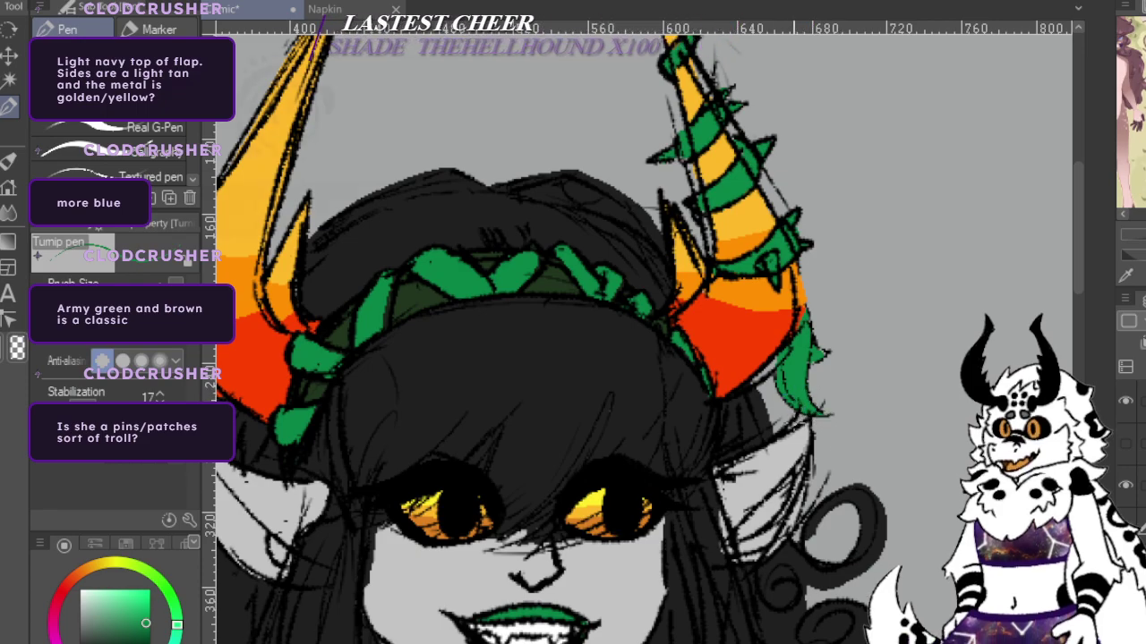
# Refine the edges of the vine's hanging end with the Textured pen and check it against the whole figure.
pyautogui.scroll(-1, 748, 424)
pyautogui.scroll(-3, 749, 425)
pyautogui.scroll(2, 770, 401)
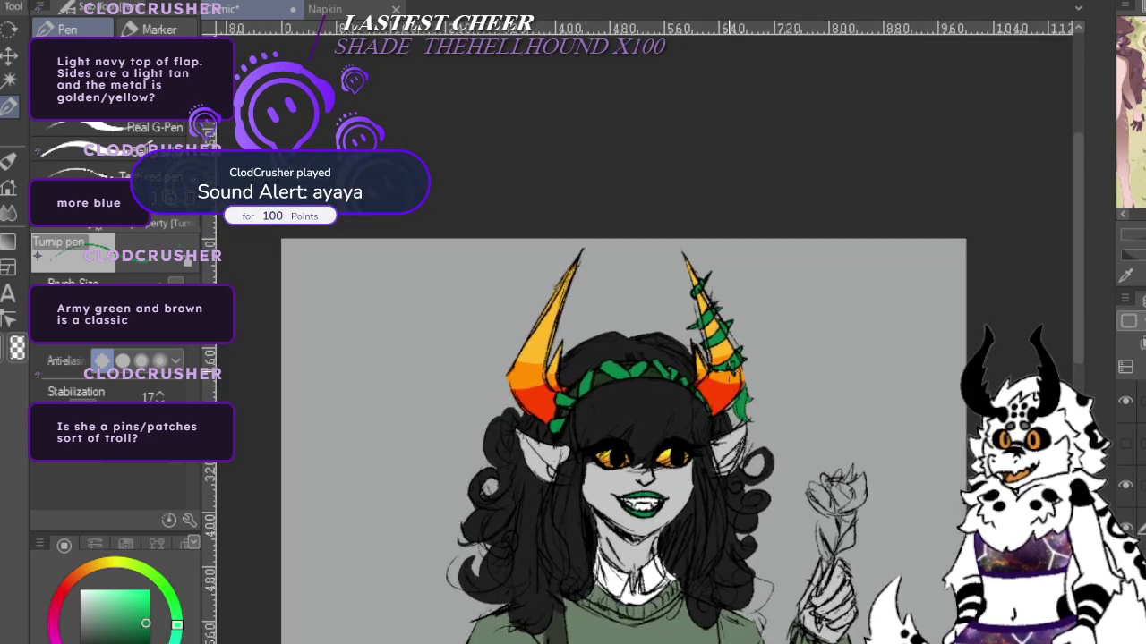
pyautogui.scroll(2, 769, 401)
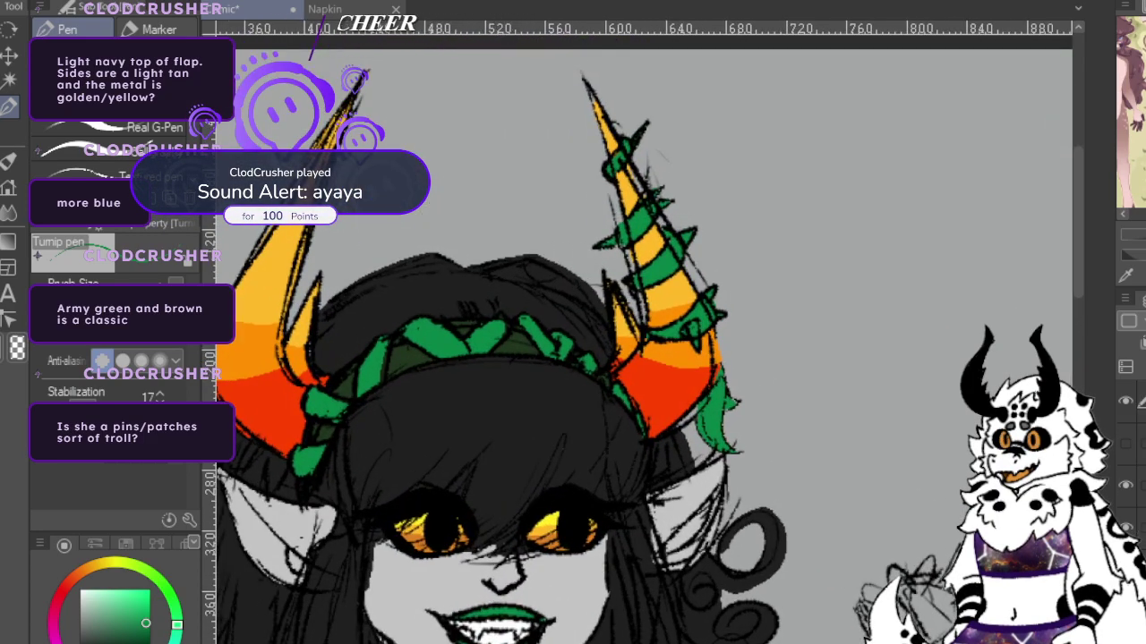
pyautogui.click(107, 171)
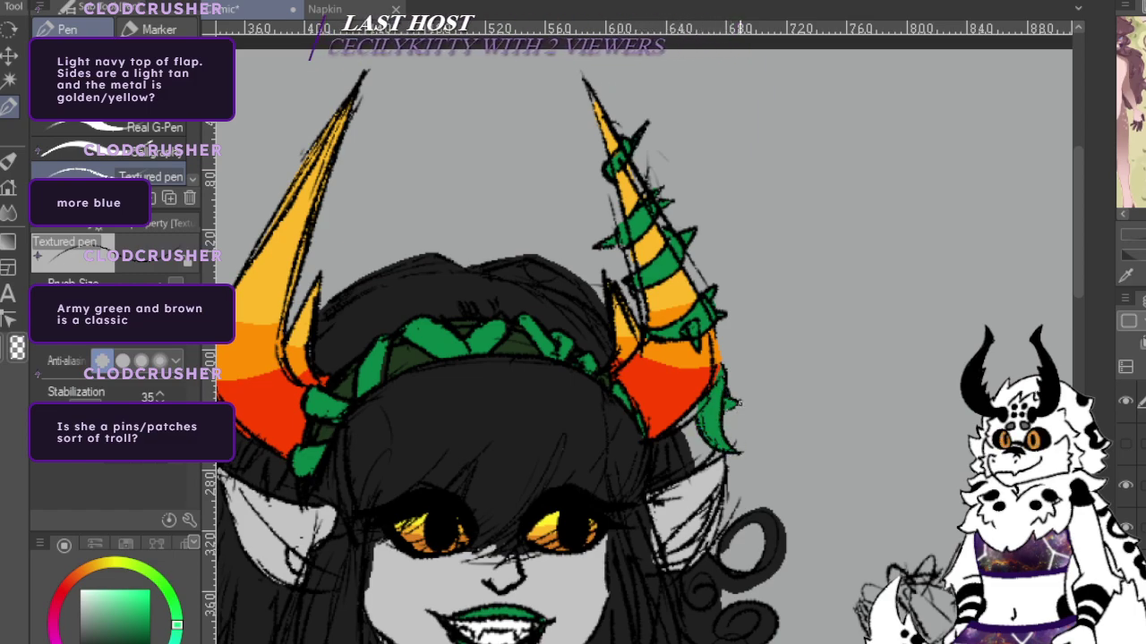
pyautogui.scroll(-3, 1066, 226)
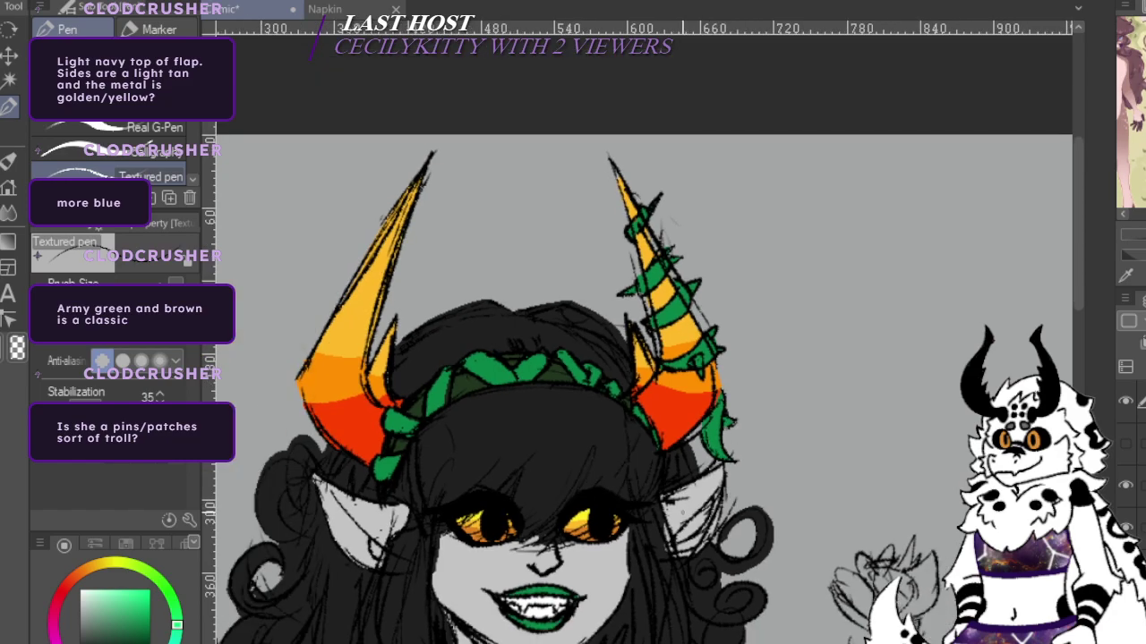
pyautogui.moveTo(1075, 227); pyautogui.dragTo(1054, 334)
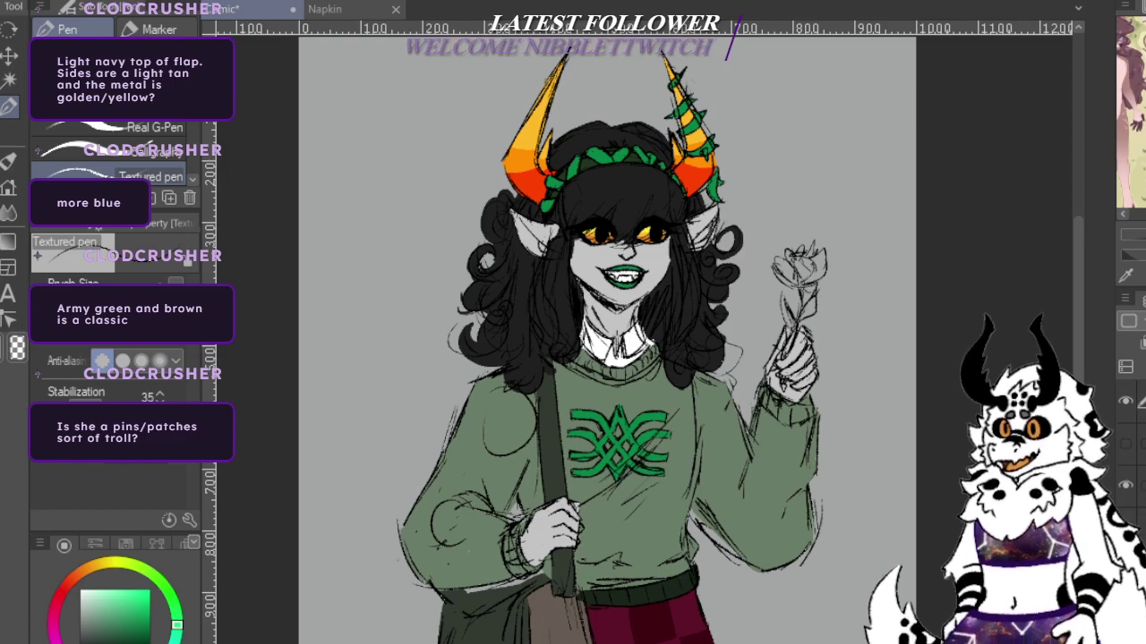
pyautogui.hotkey('ctrl', 'z')
pyautogui.hotkey('ctrl', 'y')
# Select the bag's greyish-brown side and paint it a saturated dark brown, using the Turnip pen at brush size 8.4.
pyautogui.scroll(3, 516, 616)
pyautogui.scroll(1, 516, 616)
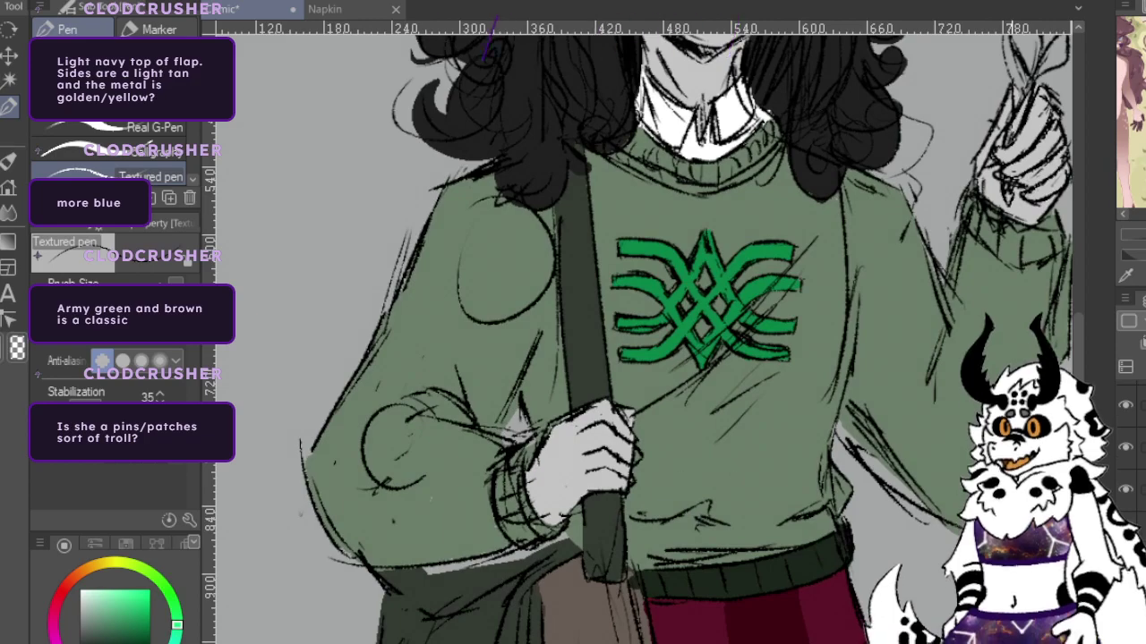
pyautogui.moveTo(1075, 340); pyautogui.dragTo(1076, 394)
pyautogui.press('w')
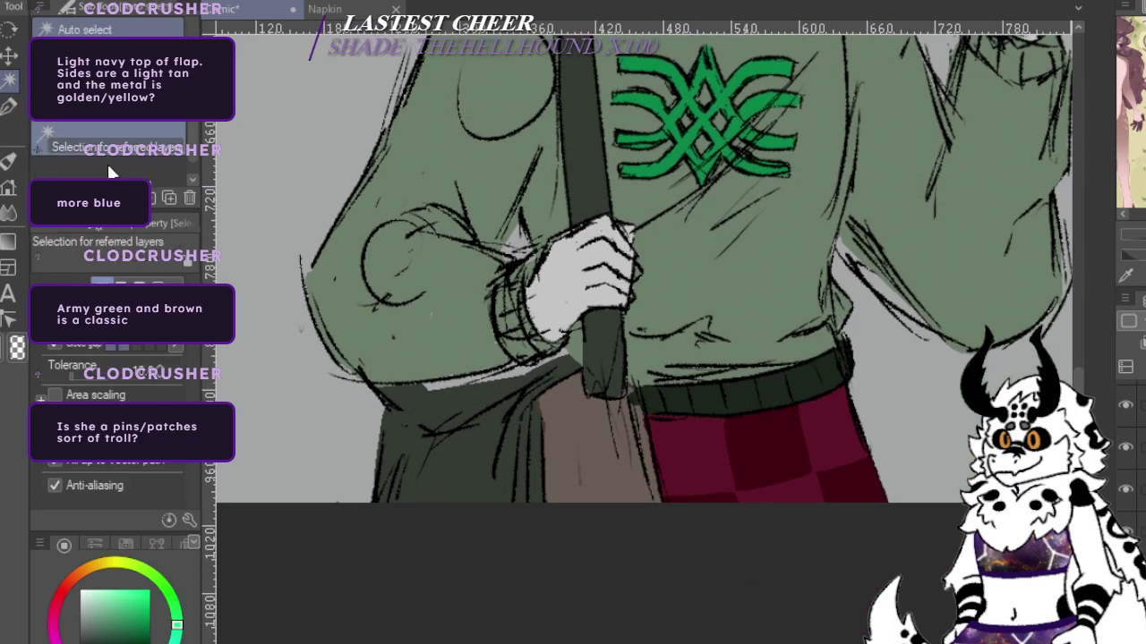
pyautogui.click(567, 439)
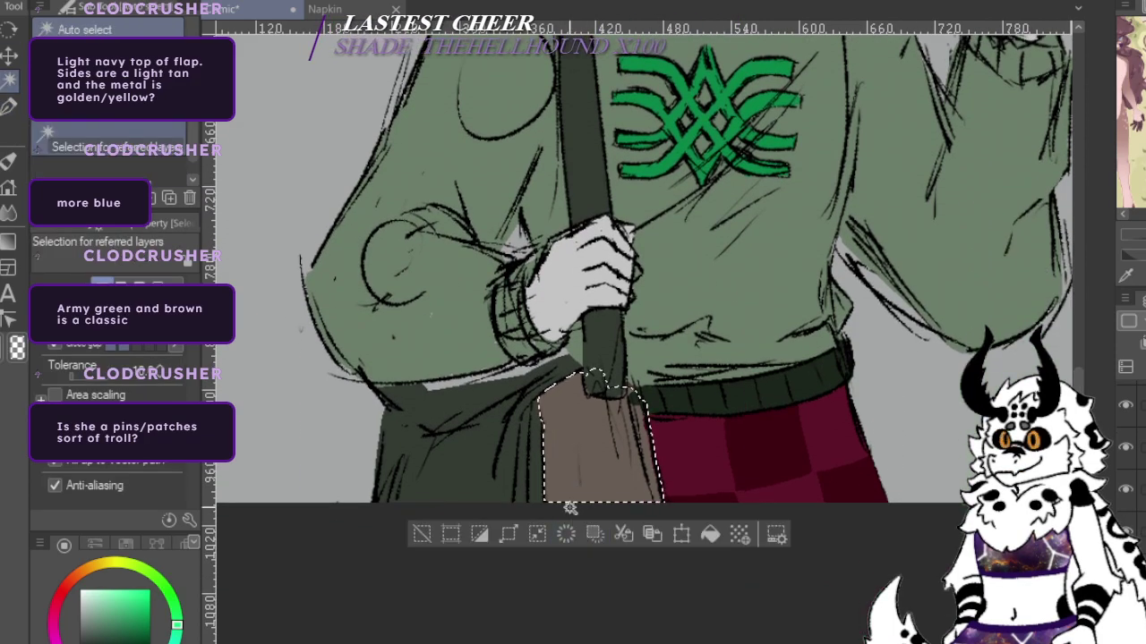
pyautogui.click(83, 570)
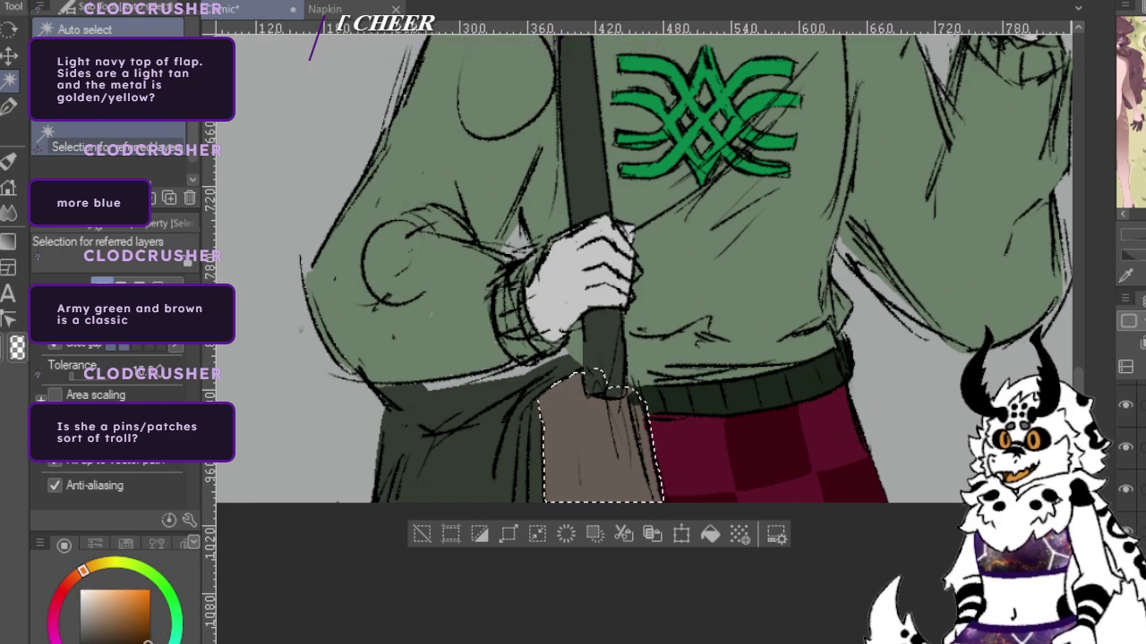
pyautogui.press('p')
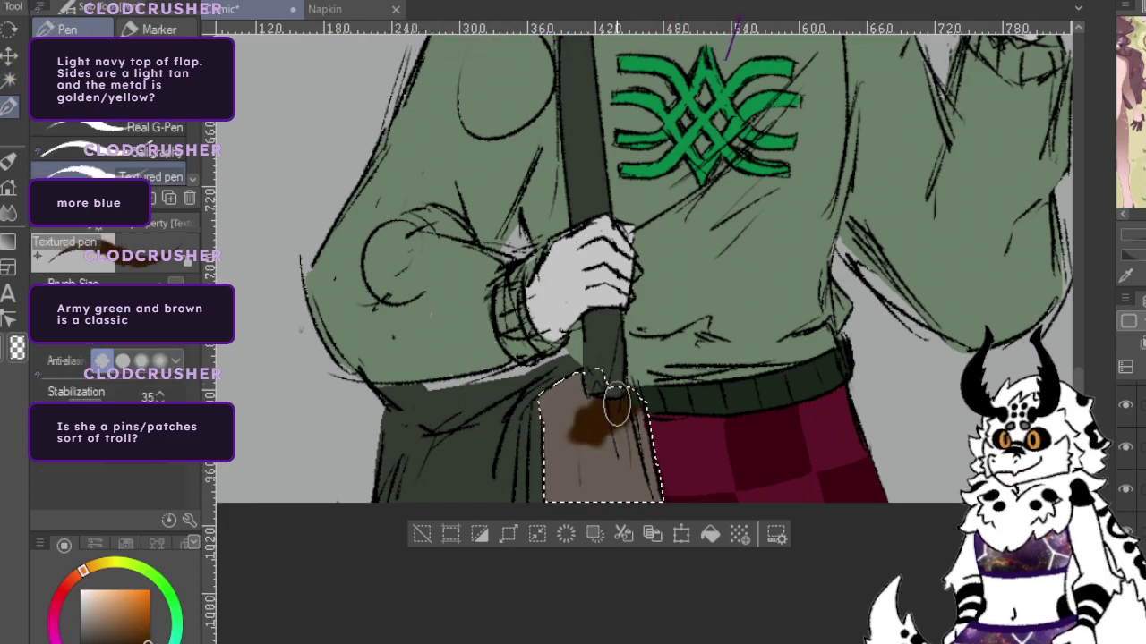
pyautogui.moveTo(637, 388); pyautogui.dragTo(583, 378)
pyautogui.click(122, 128)
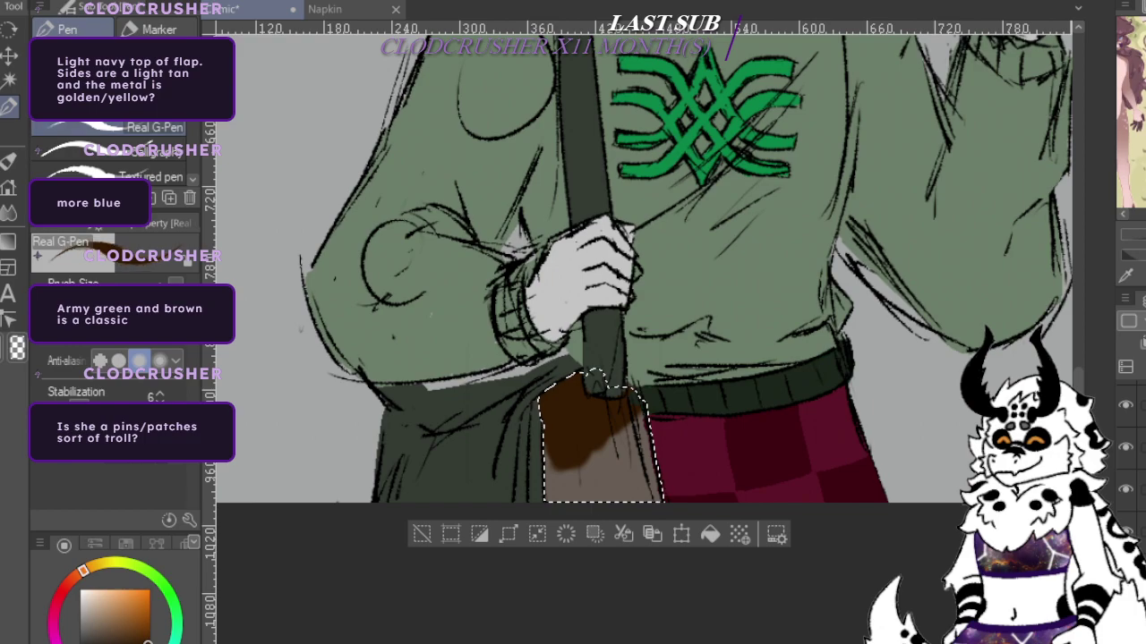
pyautogui.click(122, 103)
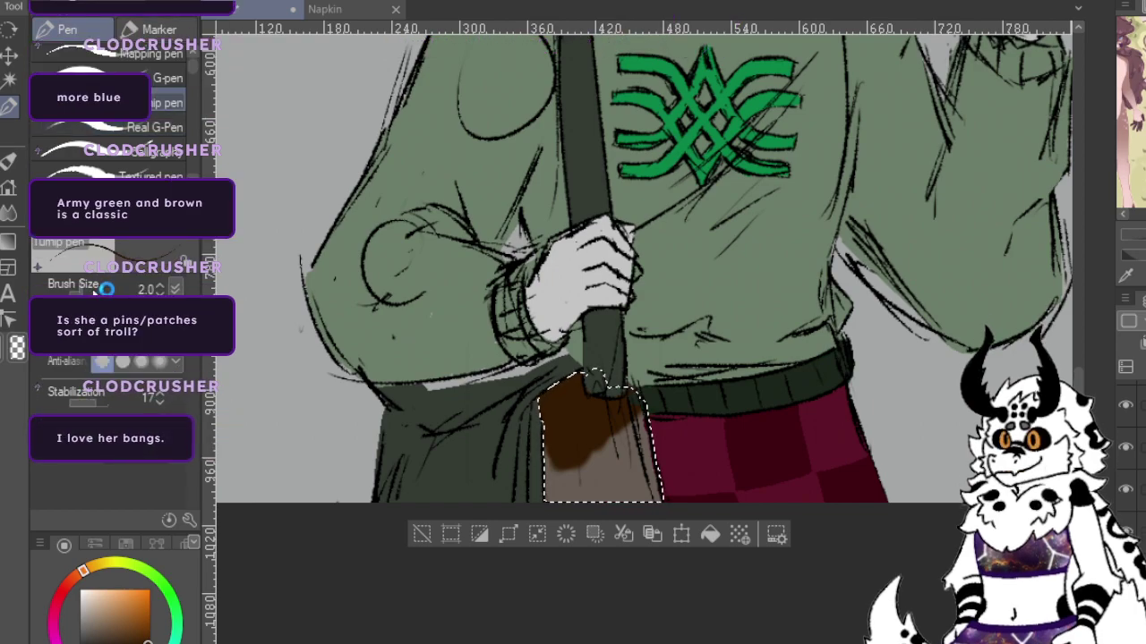
pyautogui.click(102, 292)
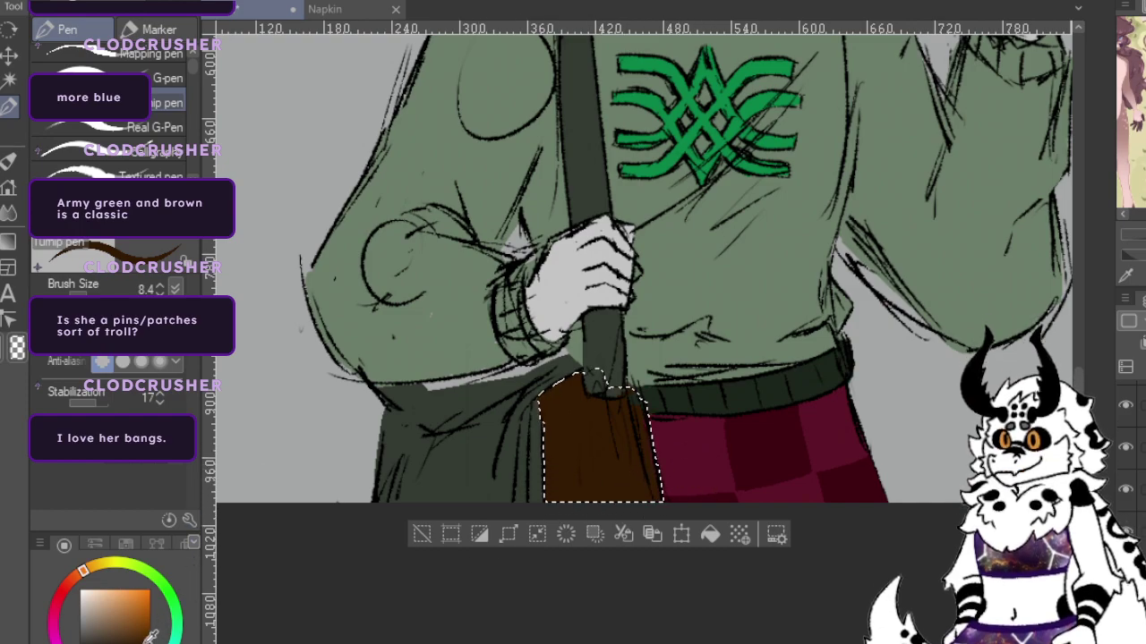
# Repaint the selected bag side in a deeper, almost black brown and clear the selection.
pyautogui.moveTo(626, 458)
pyautogui.mouseDown()
pyautogui.moveTo(653, 428)
pyautogui.moveTo(591, 412)
pyautogui.moveTo(636, 344)
pyautogui.mouseUp()
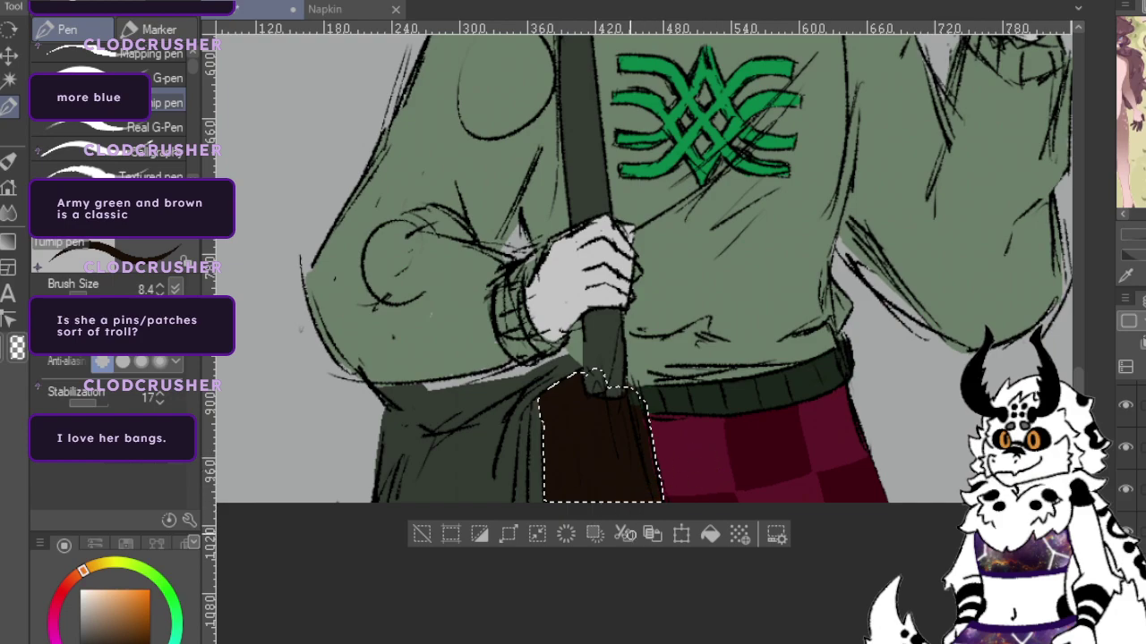
pyautogui.press('m')
pyautogui.click(696, 435)
pyautogui.press('p')
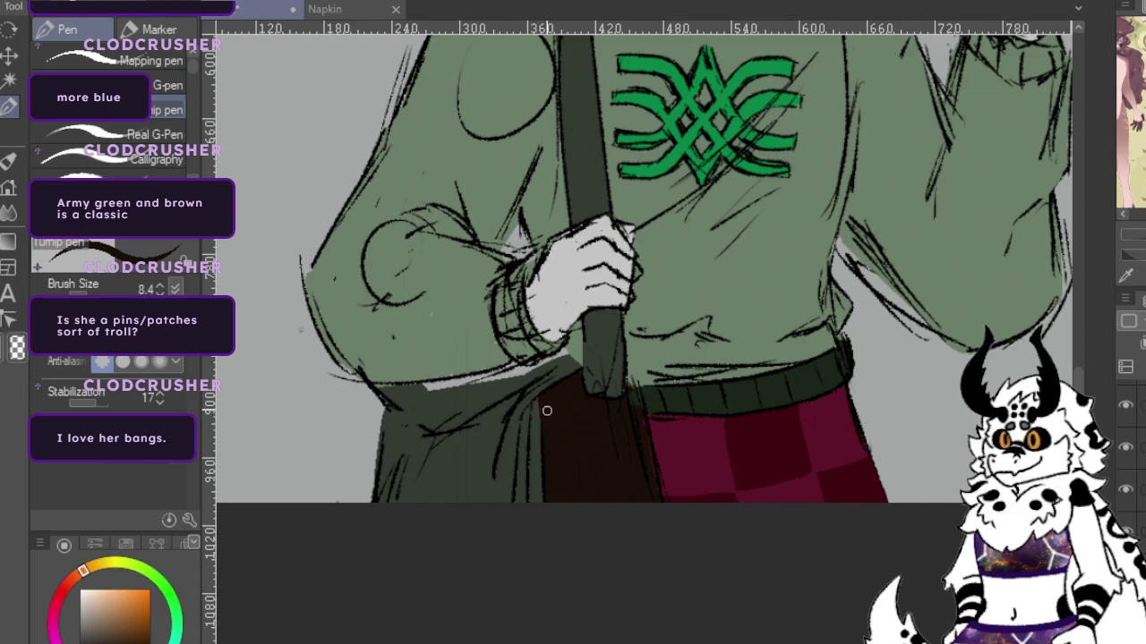
# Choose a bright, fully saturated red and paint the rose's centre and upper petals with the Turnip pen.
pyautogui.scroll(-5, 582, 400)
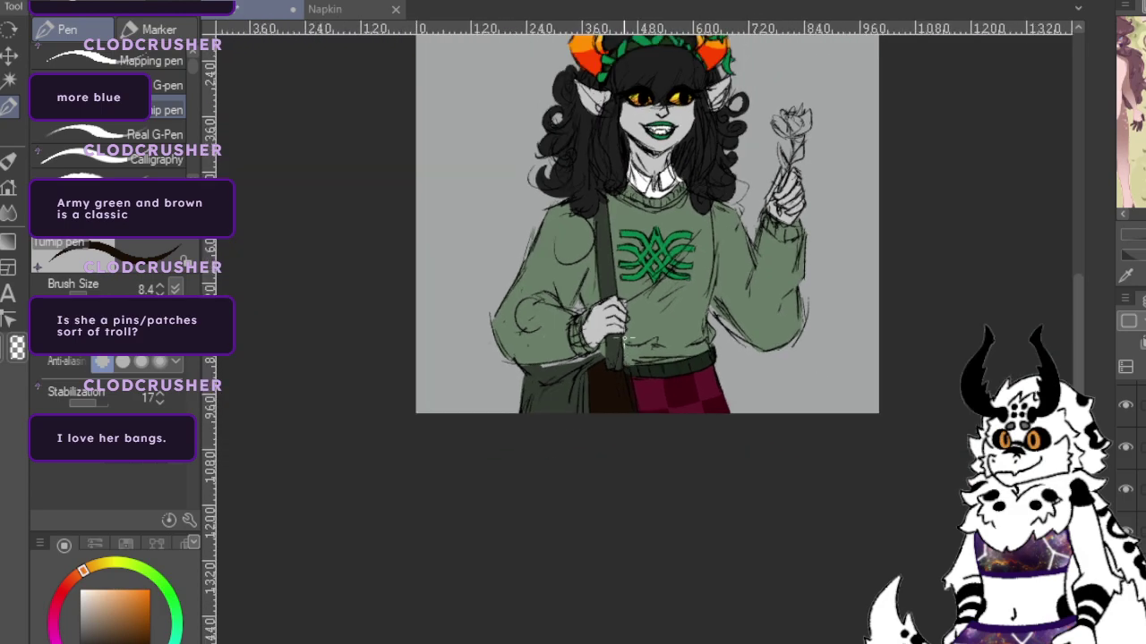
pyautogui.moveTo(1086, 363); pyautogui.dragTo(1056, 268)
pyautogui.scroll(2, 808, 369)
pyautogui.scroll(5, 808, 369)
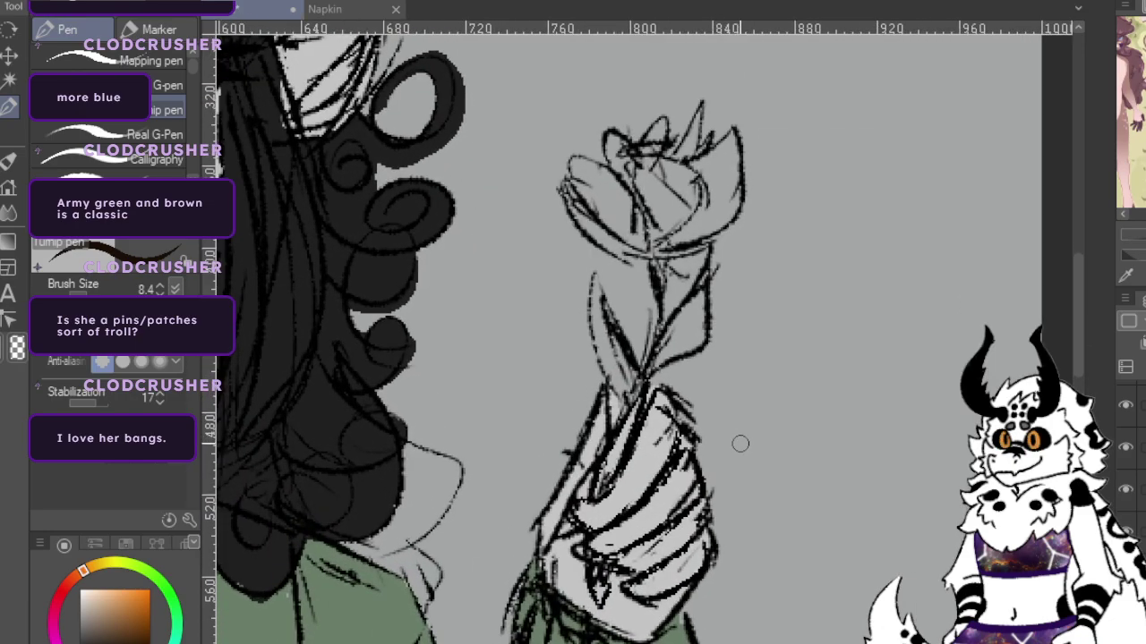
pyautogui.click(61, 599)
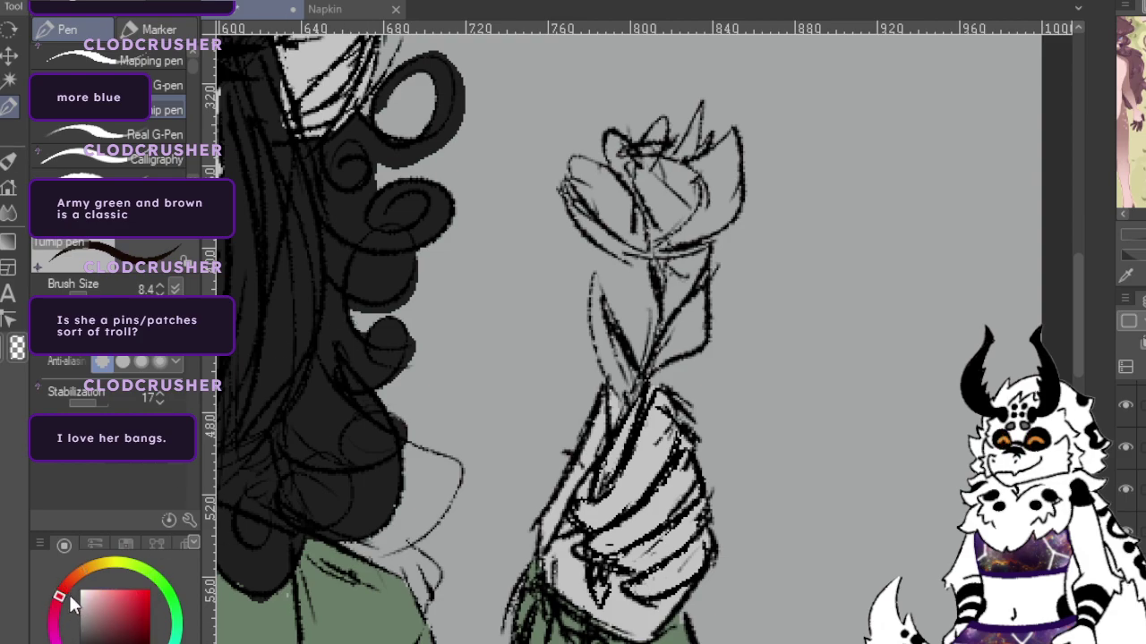
pyautogui.moveTo(127, 602); pyautogui.dragTo(161, 555)
pyautogui.moveTo(596, 186)
pyautogui.mouseDown()
pyautogui.moveTo(590, 213)
pyautogui.moveTo(623, 231)
pyautogui.moveTo(608, 197)
pyautogui.mouseUp()
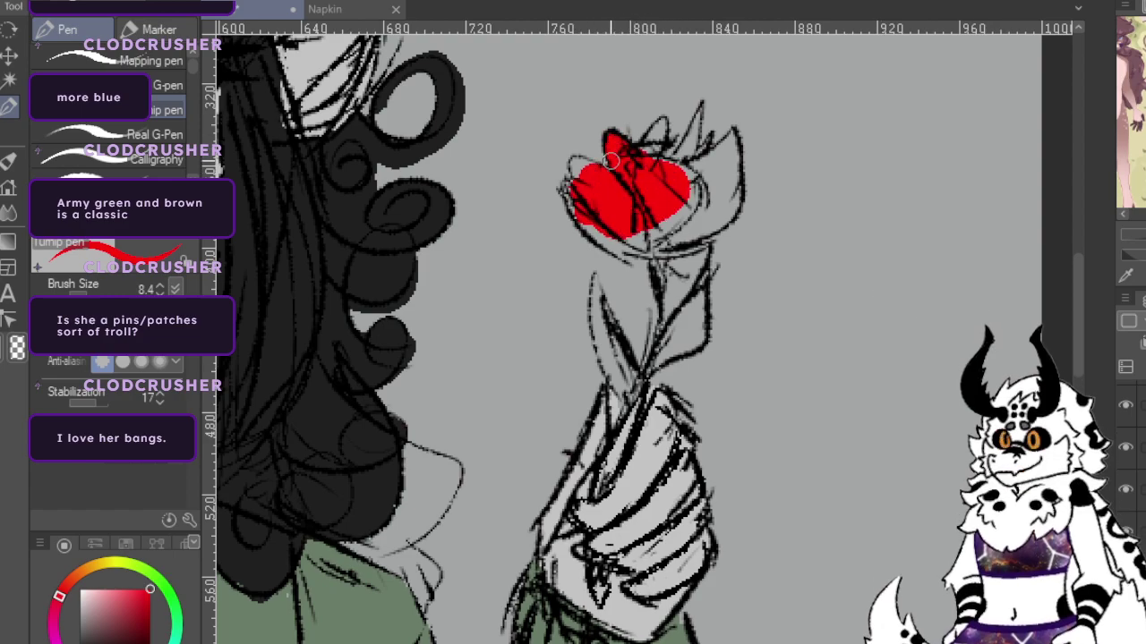
pyautogui.moveTo(668, 166); pyautogui.dragTo(702, 116)
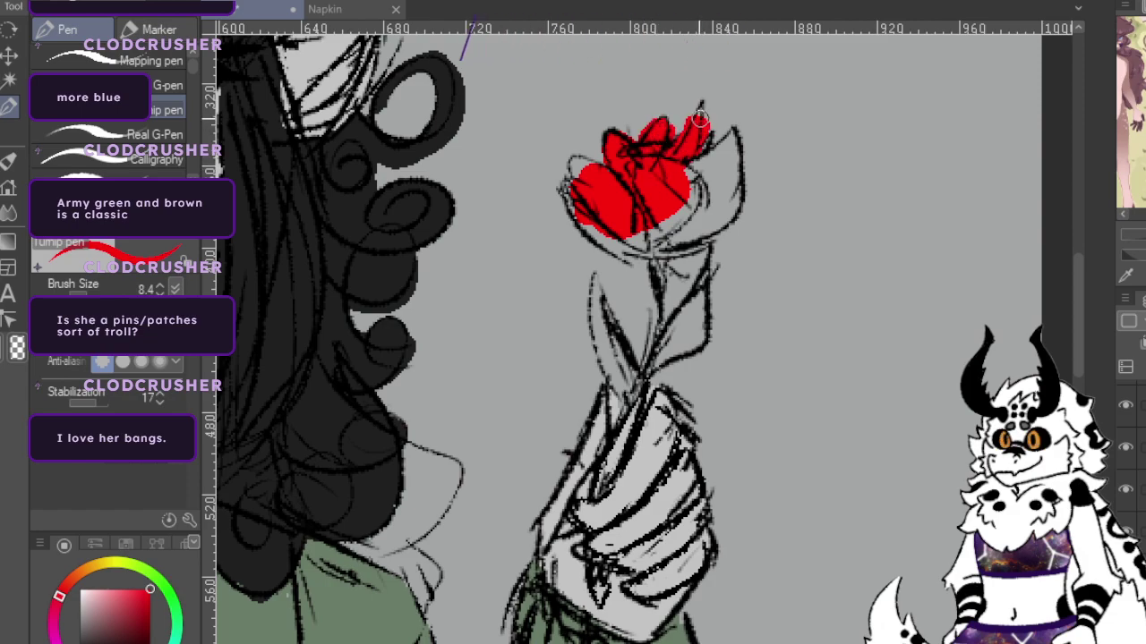
pyautogui.moveTo(688, 159)
pyautogui.mouseDown()
pyautogui.moveTo(692, 191)
pyautogui.moveTo(736, 153)
pyautogui.mouseUp()
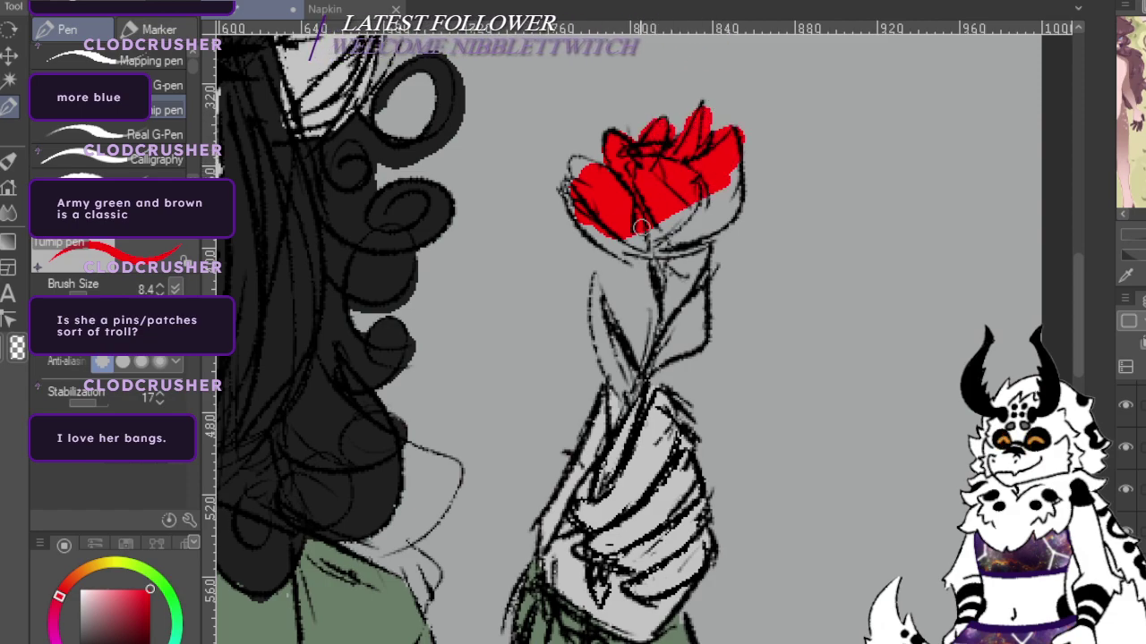
# Fill the rest of the bloom with the same red, covering its lower and outer petals up to the outline.
pyautogui.moveTo(640, 215); pyautogui.dragTo(712, 222)
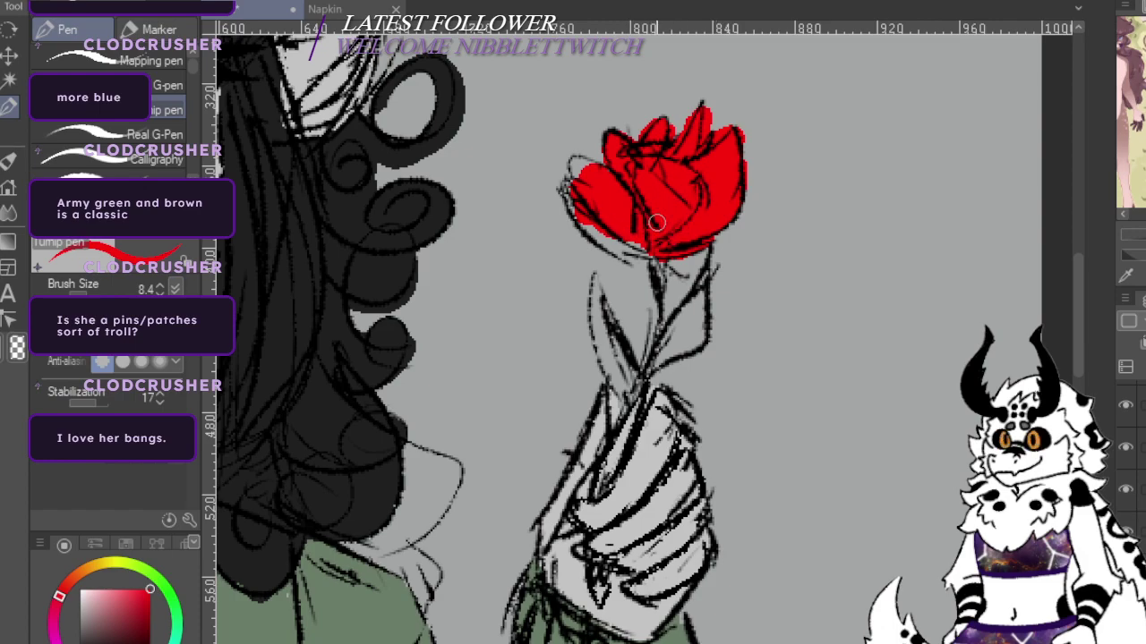
pyautogui.moveTo(594, 205); pyautogui.dragTo(626, 243)
pyautogui.moveTo(575, 169); pyautogui.dragTo(600, 182)
pyautogui.moveTo(576, 221); pyautogui.dragTo(585, 237)
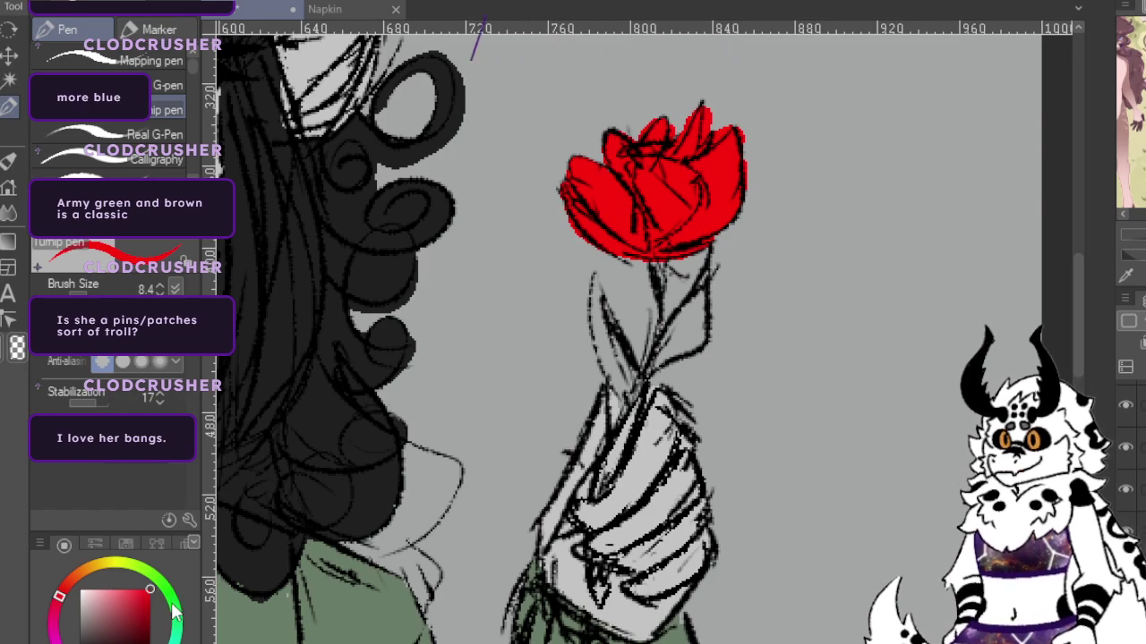
# Sample the green of the headband and paint the rose's stem from the bloom down to the hand.
pyautogui.scroll(-3, 486, 389)
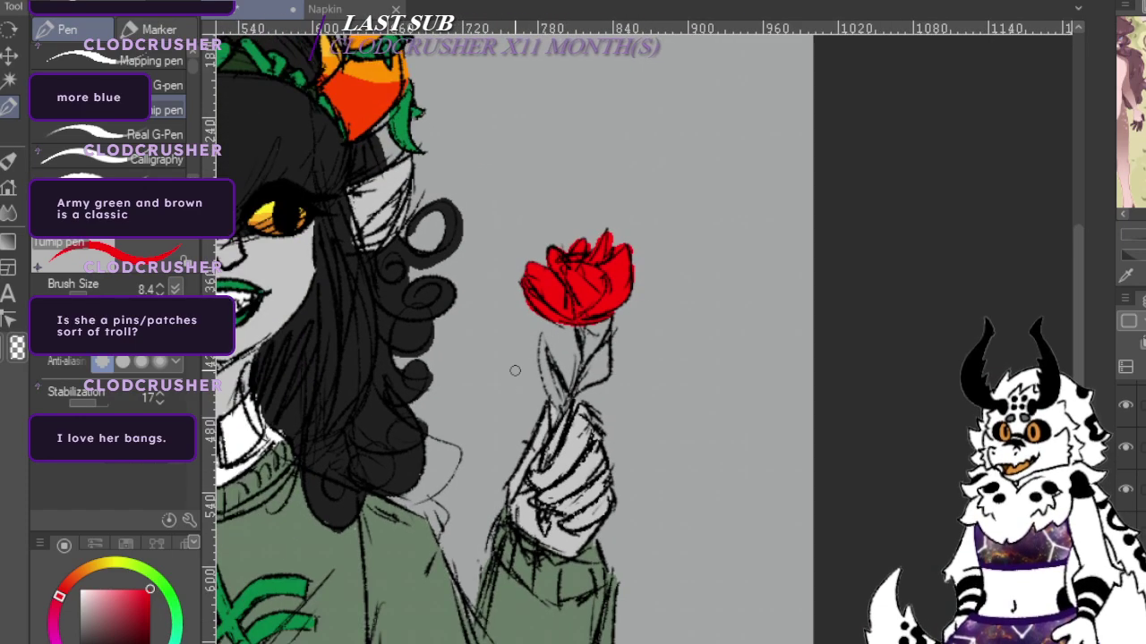
pyautogui.press('i')
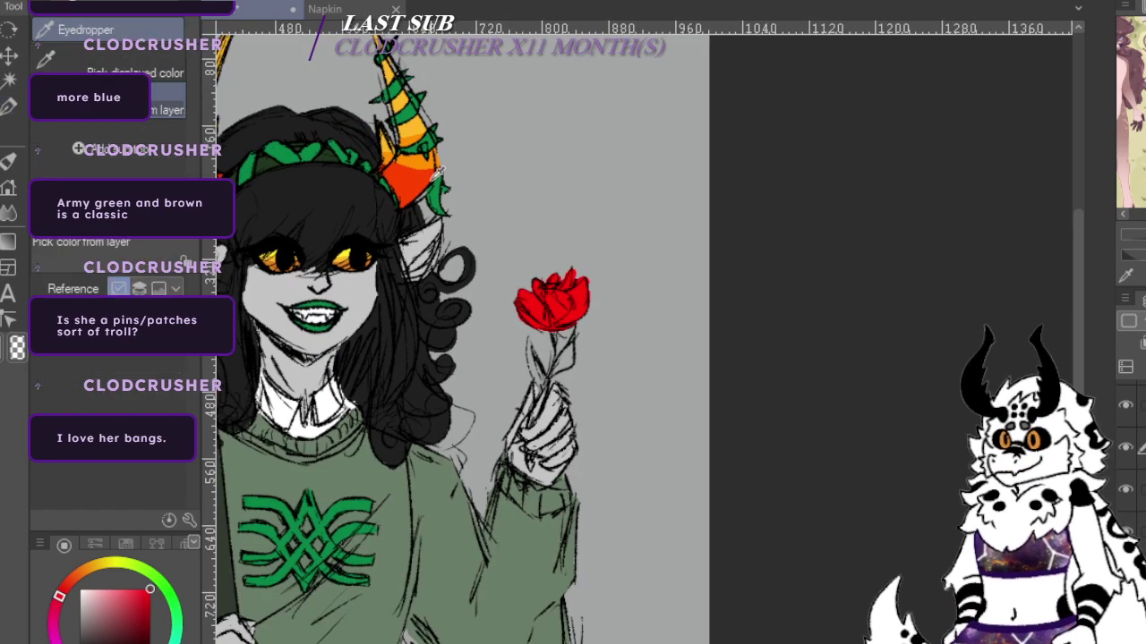
pyautogui.click(338, 152)
pyautogui.scroll(4, 535, 324)
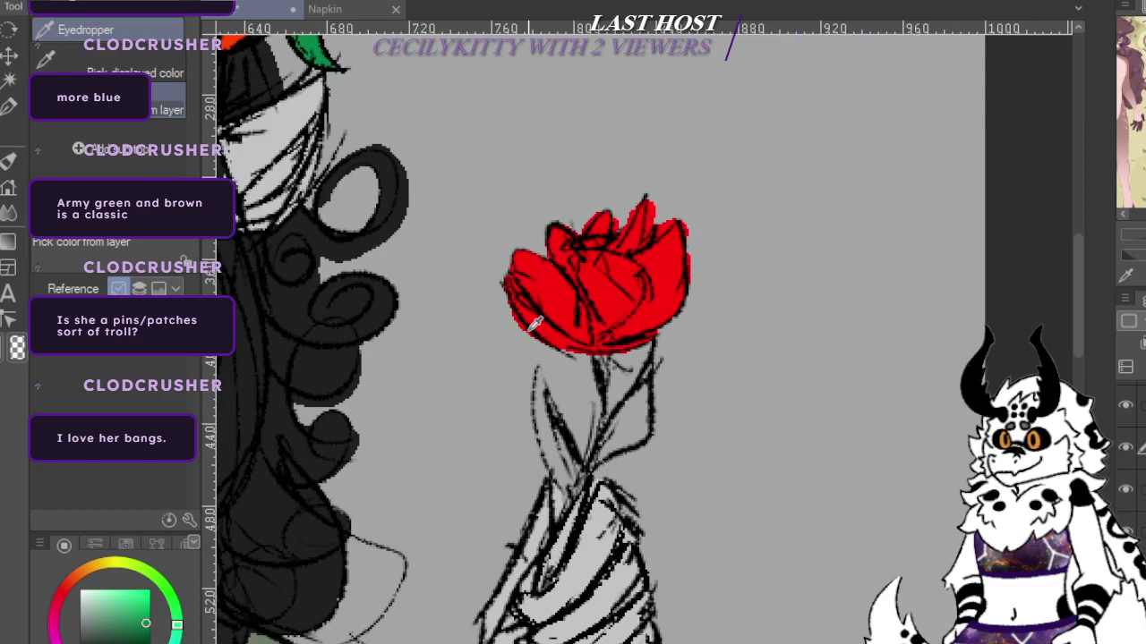
pyautogui.press('p')
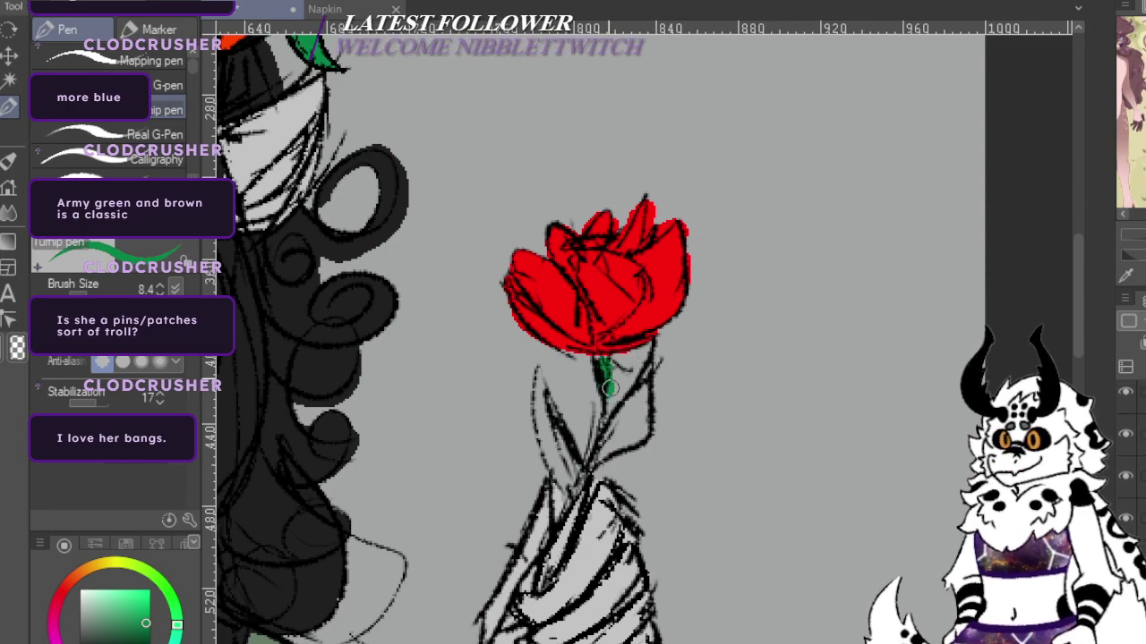
pyautogui.moveTo(602, 425); pyautogui.dragTo(568, 506)
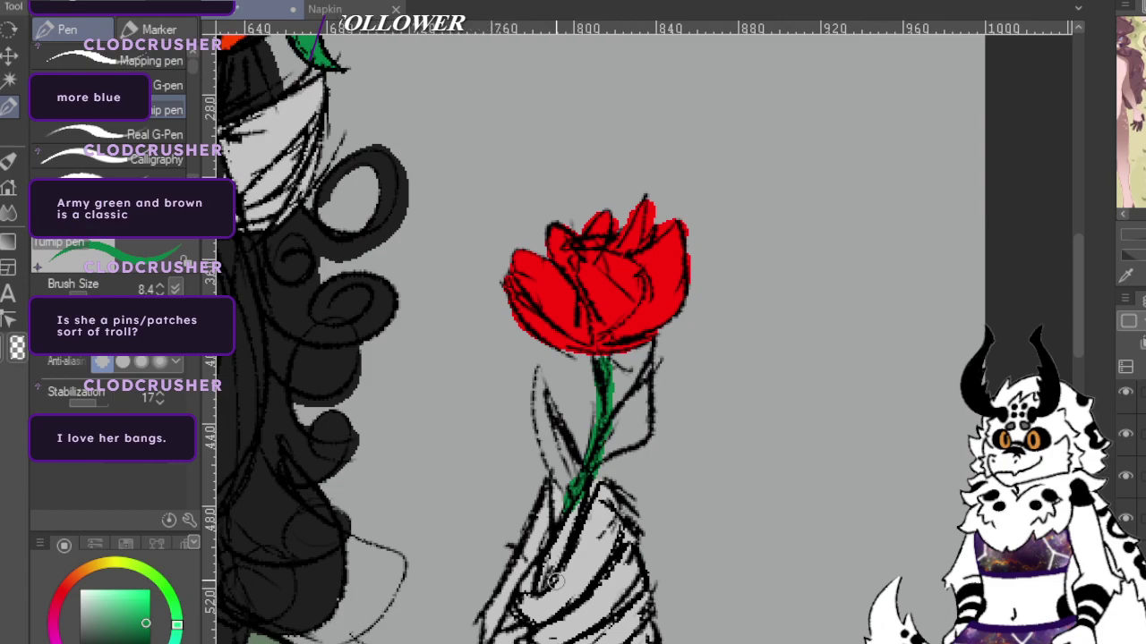
# Paint the stem's tip below the fingers and both leaves in the same green, and close the gaps along the stem.
pyautogui.scroll(-5, 1079, 344)
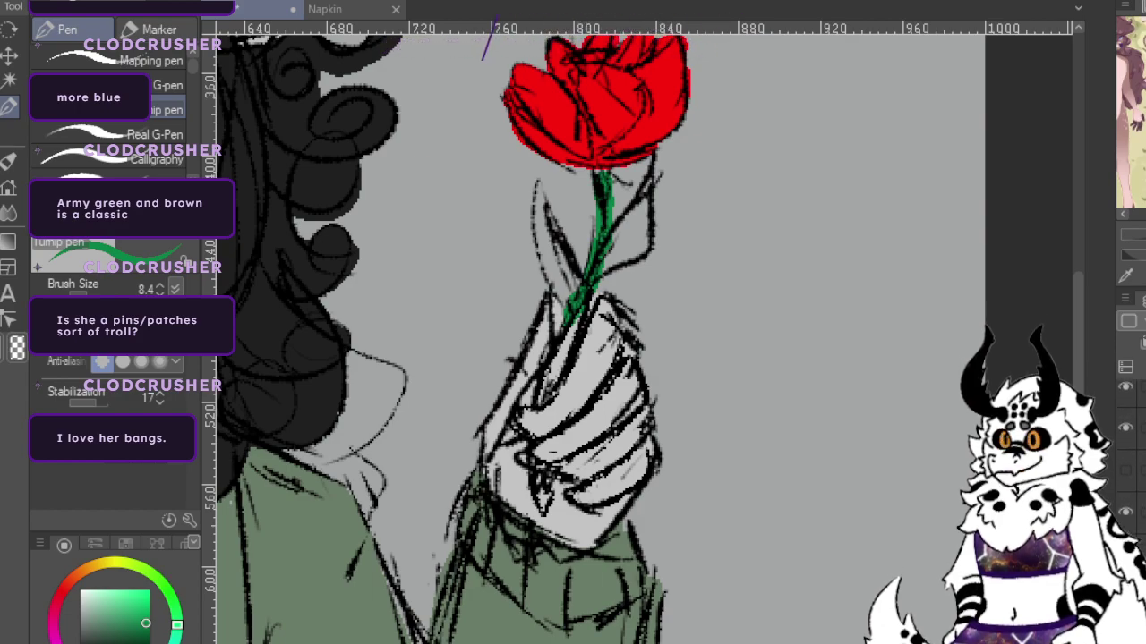
pyautogui.moveTo(540, 477)
pyautogui.mouseDown()
pyautogui.moveTo(543, 496)
pyautogui.moveTo(540, 479)
pyautogui.mouseUp()
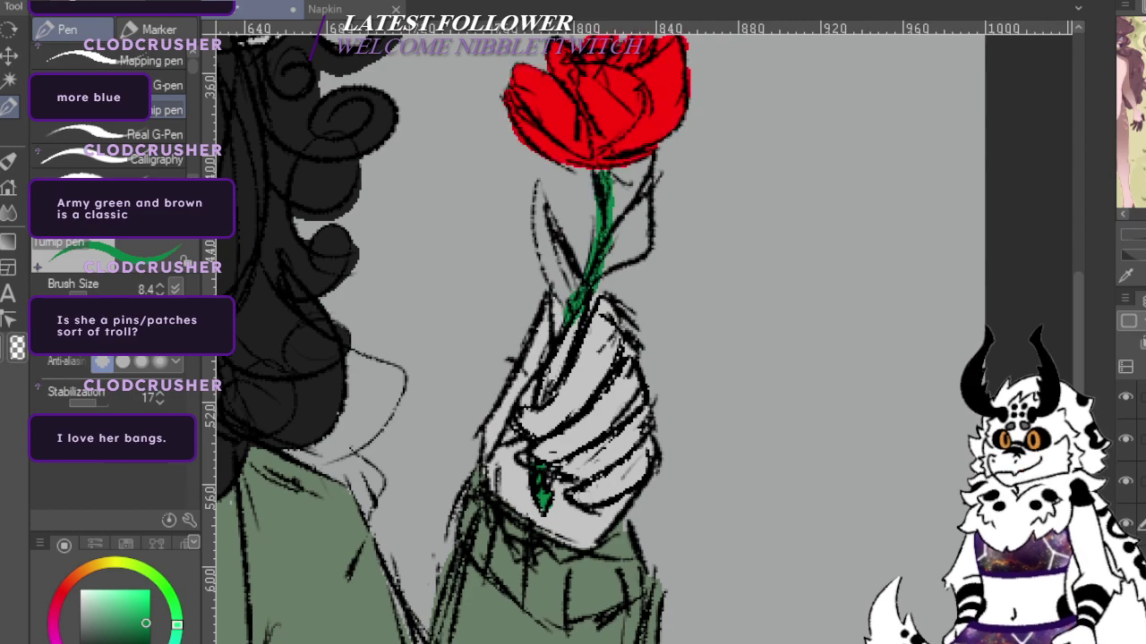
pyautogui.moveTo(655, 179)
pyautogui.mouseDown()
pyautogui.moveTo(587, 271)
pyautogui.moveTo(645, 217)
pyautogui.moveTo(627, 241)
pyautogui.mouseUp()
pyautogui.moveTo(552, 200)
pyautogui.mouseDown()
pyautogui.moveTo(541, 252)
pyautogui.moveTo(573, 304)
pyautogui.mouseUp()
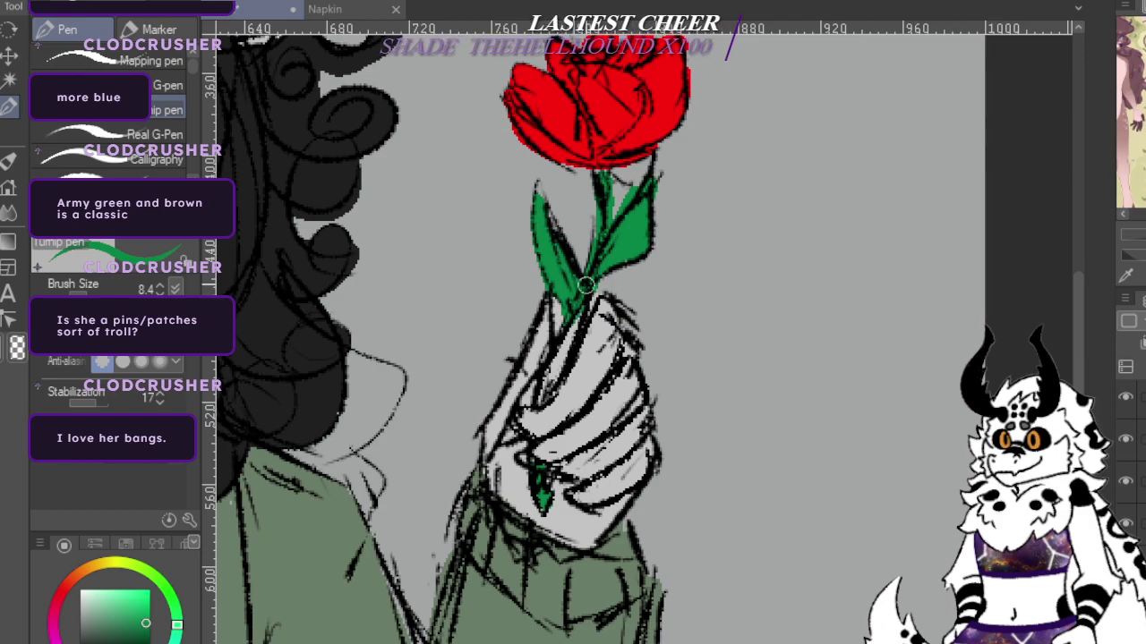
pyautogui.hotkey('ctrl', 'z')
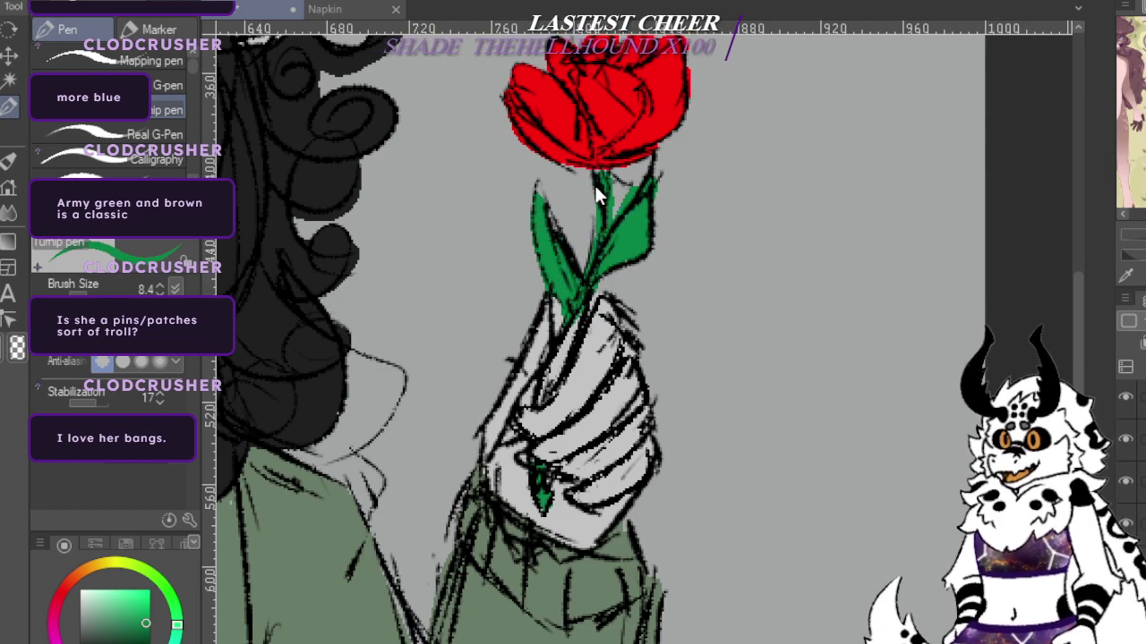
pyautogui.moveTo(600, 186); pyautogui.dragTo(592, 280)
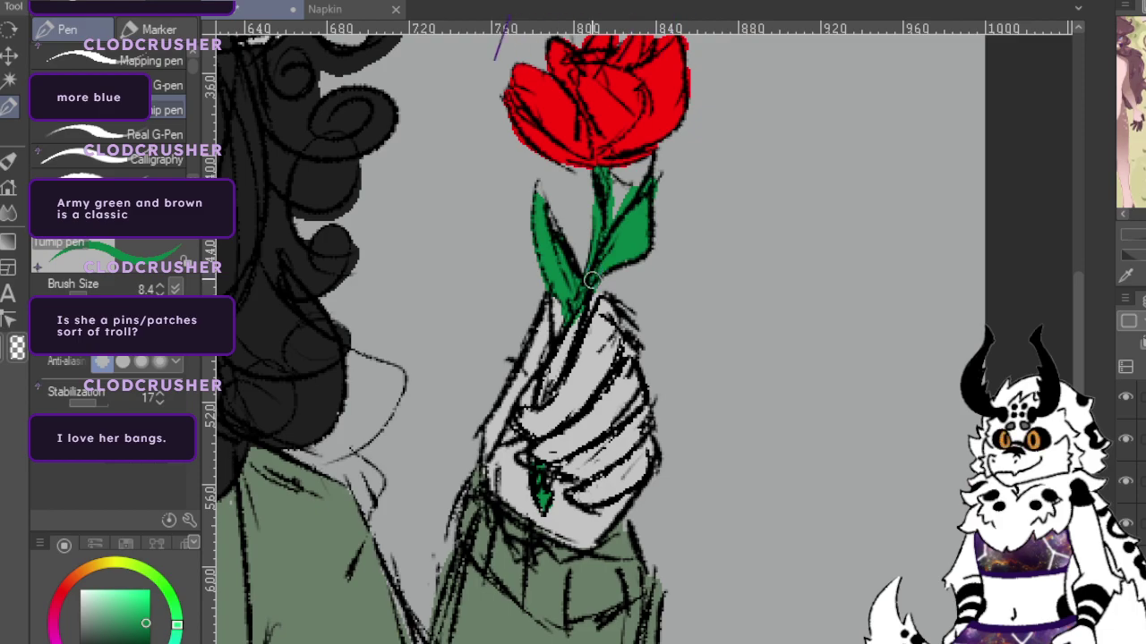
pyautogui.scroll(-6, 582, 327)
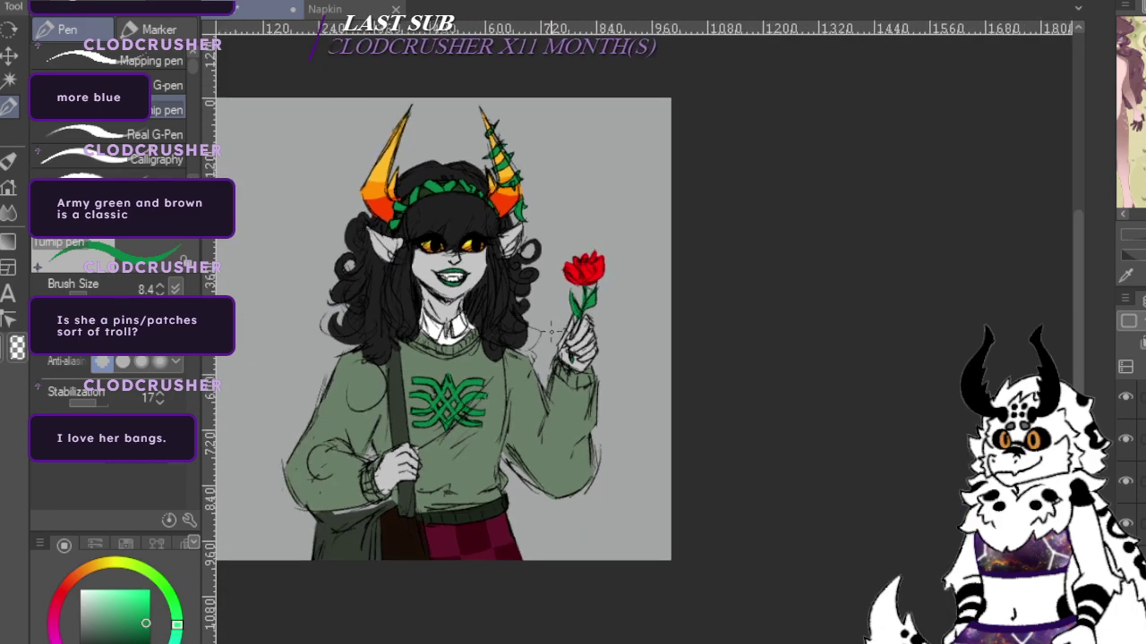
pyautogui.scroll(-2, 528, 454)
pyautogui.scroll(4, 286, 474)
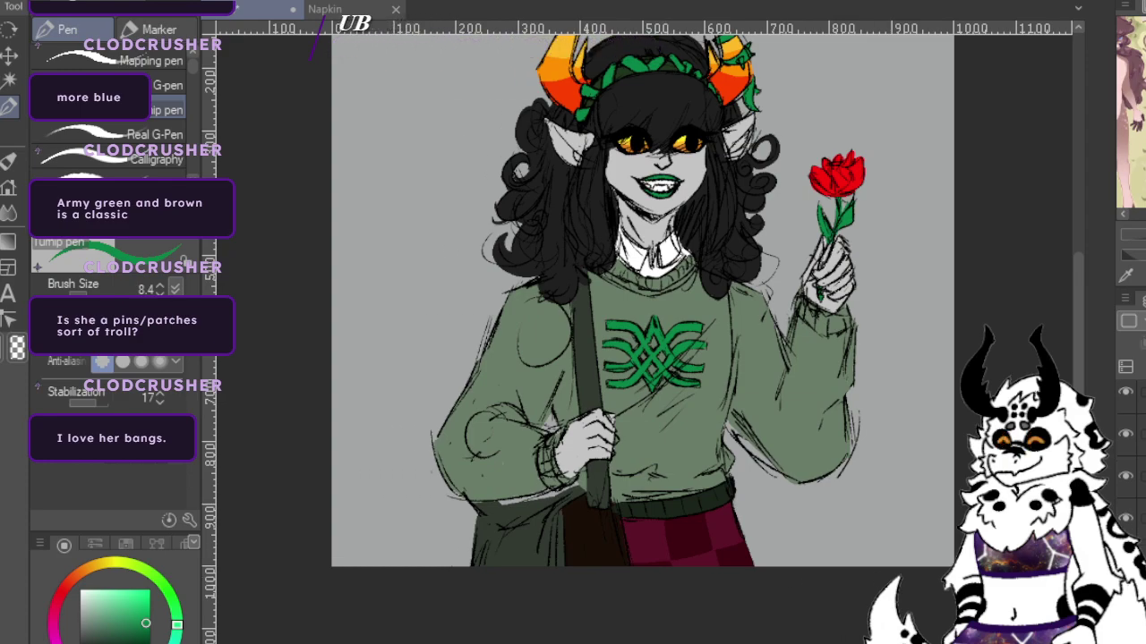
pyautogui.hotkey('ctrl', 'z')
pyautogui.hotkey('ctrl', 'y')
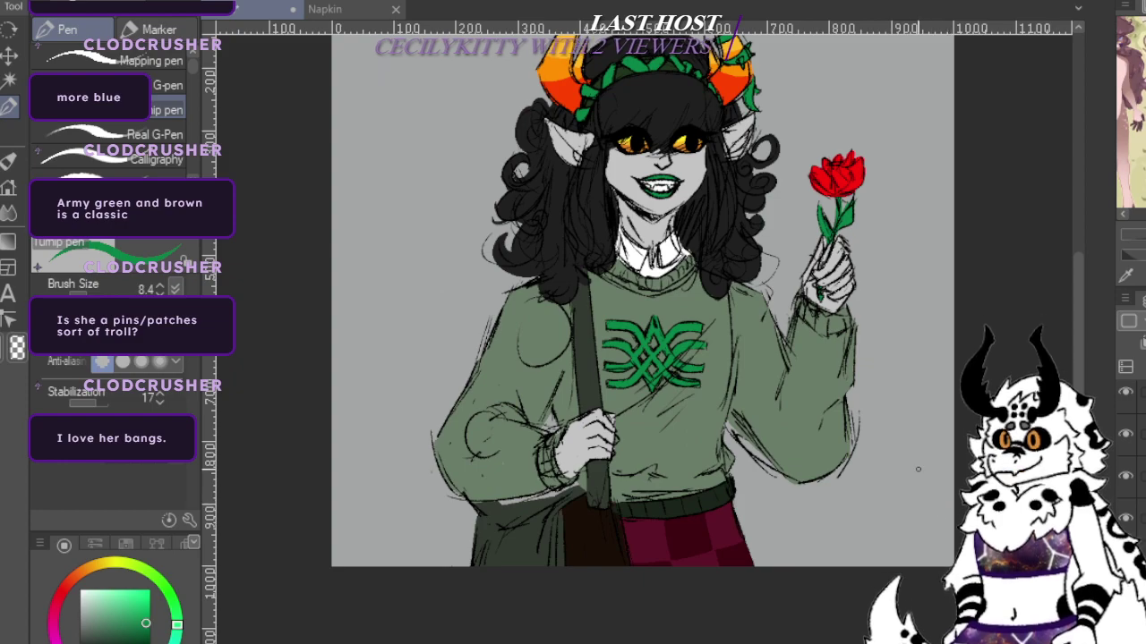
# Fill the background behind the figure, trying several shades of green and settling on a dark greyish green.
pyautogui.scroll(-3, 949, 515)
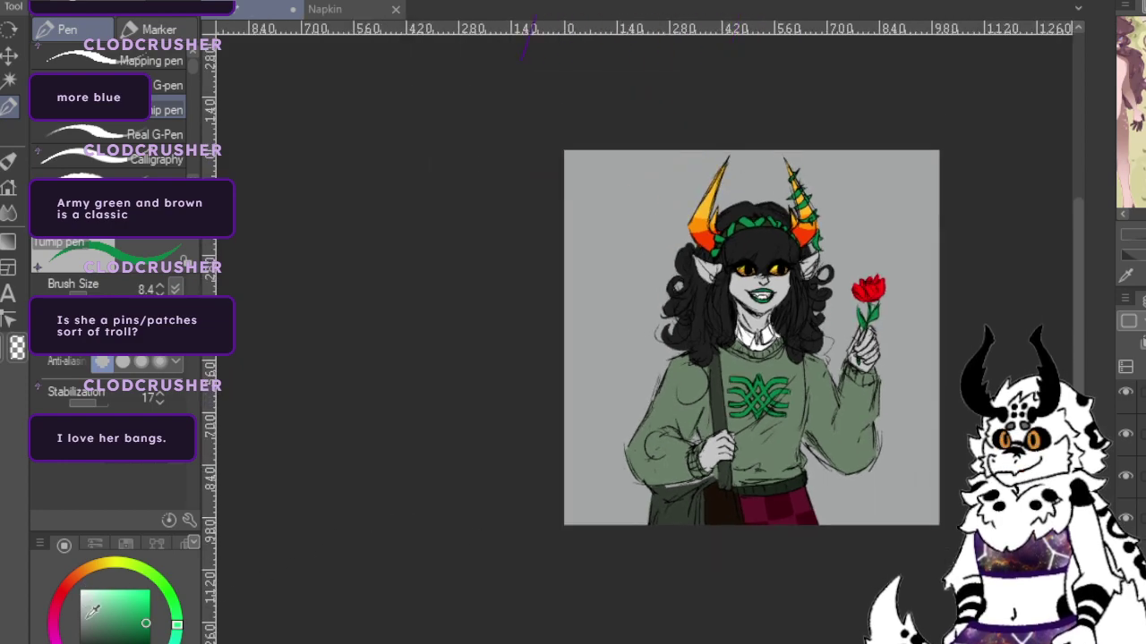
pyautogui.click(131, 640)
pyautogui.press('g')
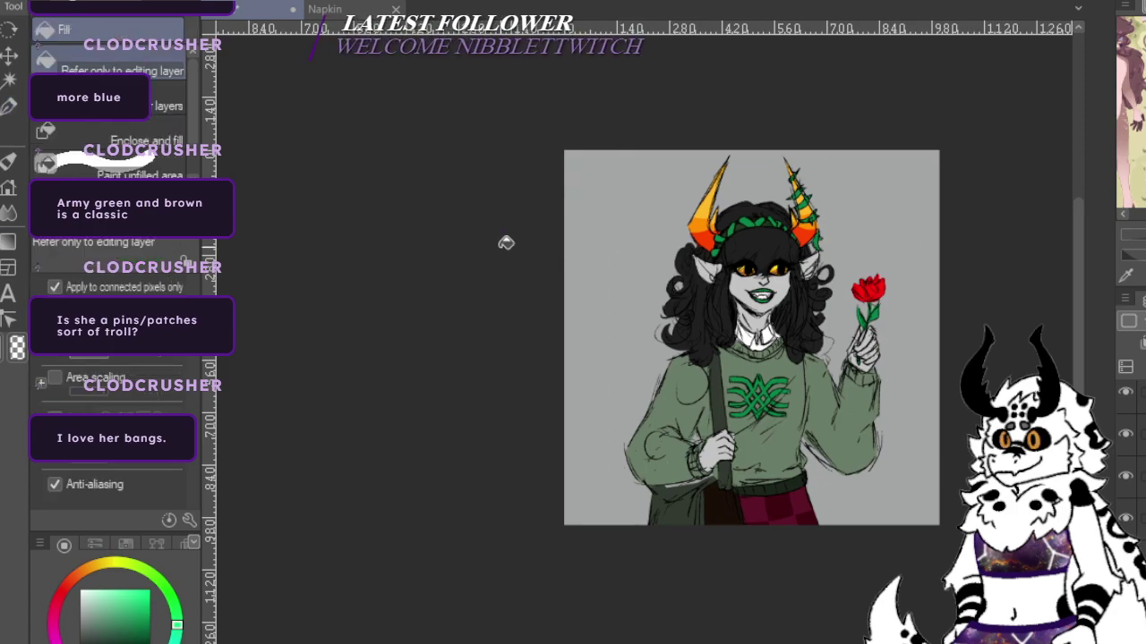
pyautogui.click(599, 292)
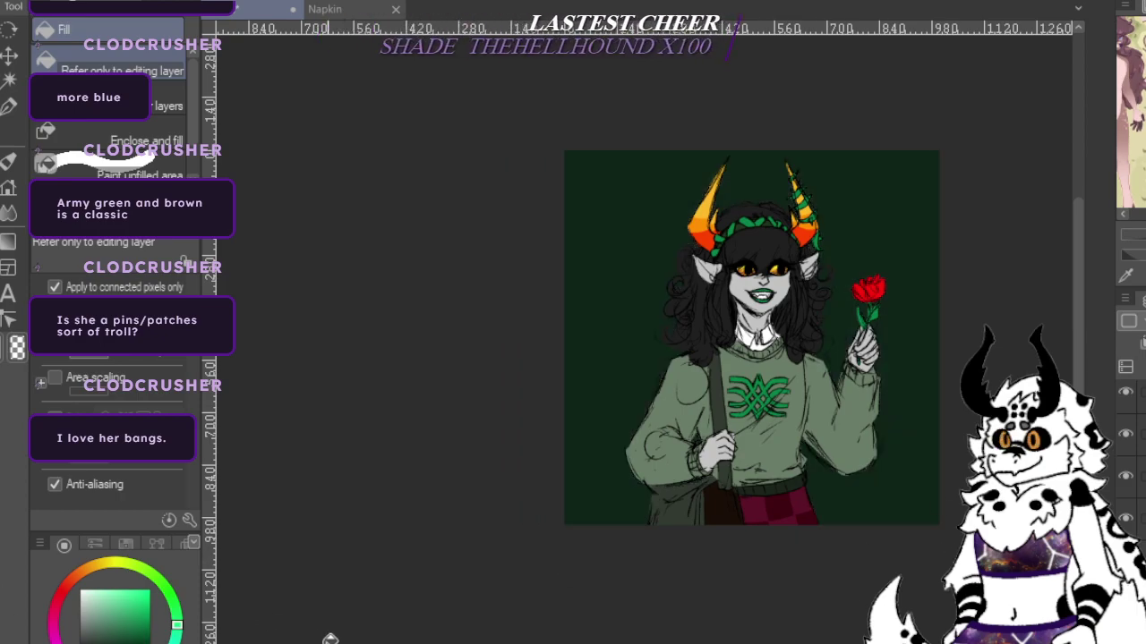
pyautogui.click(658, 309)
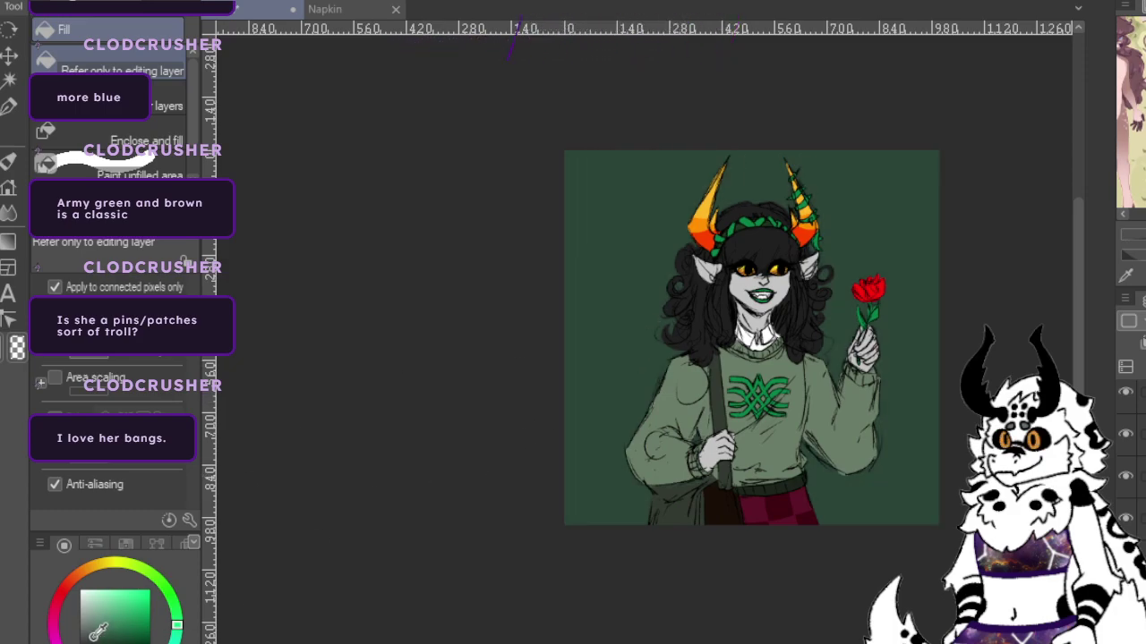
pyautogui.hotkey('ctrl', 'z')
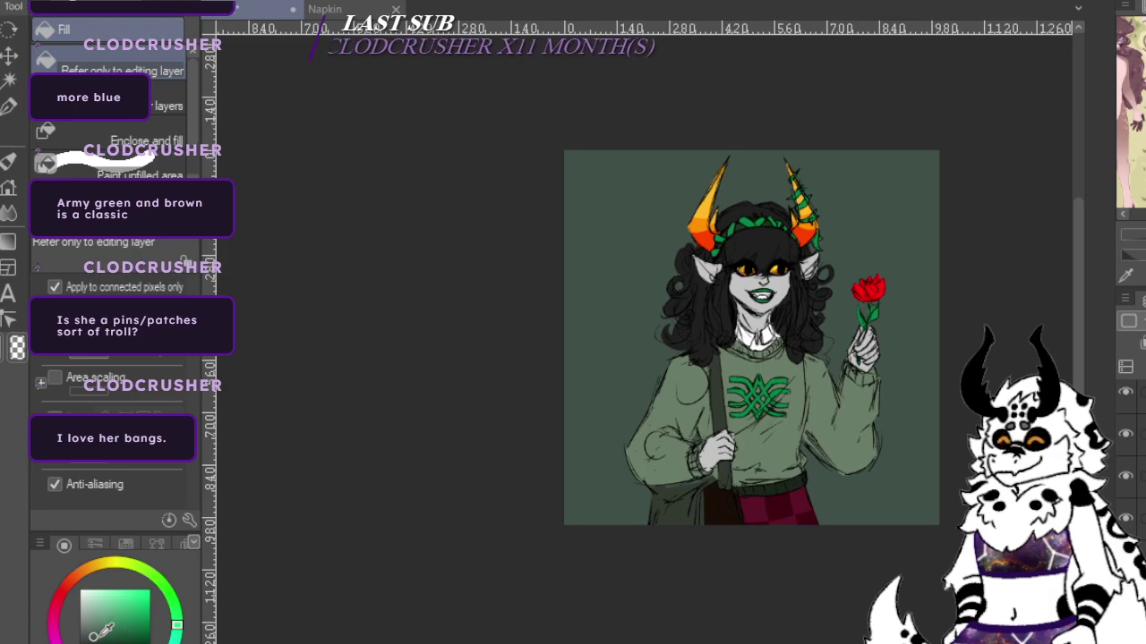
pyautogui.click(593, 330)
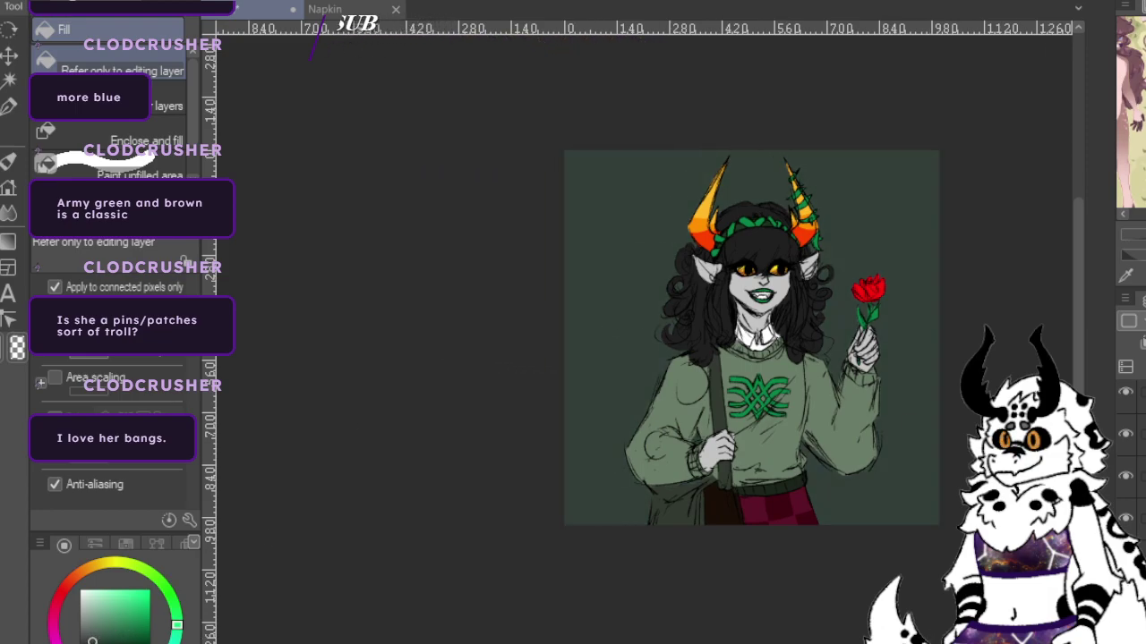
# Choose a light green for the Turnip pen and try an arched band behind the head at brush size 52.1.
pyautogui.press('p')
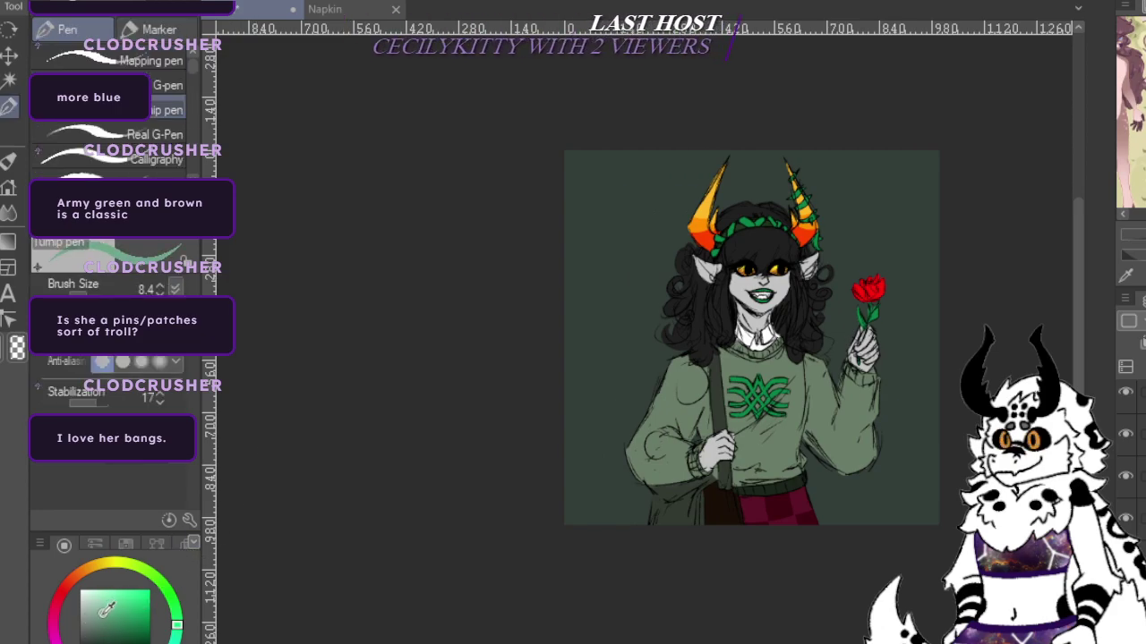
pyautogui.press(']')
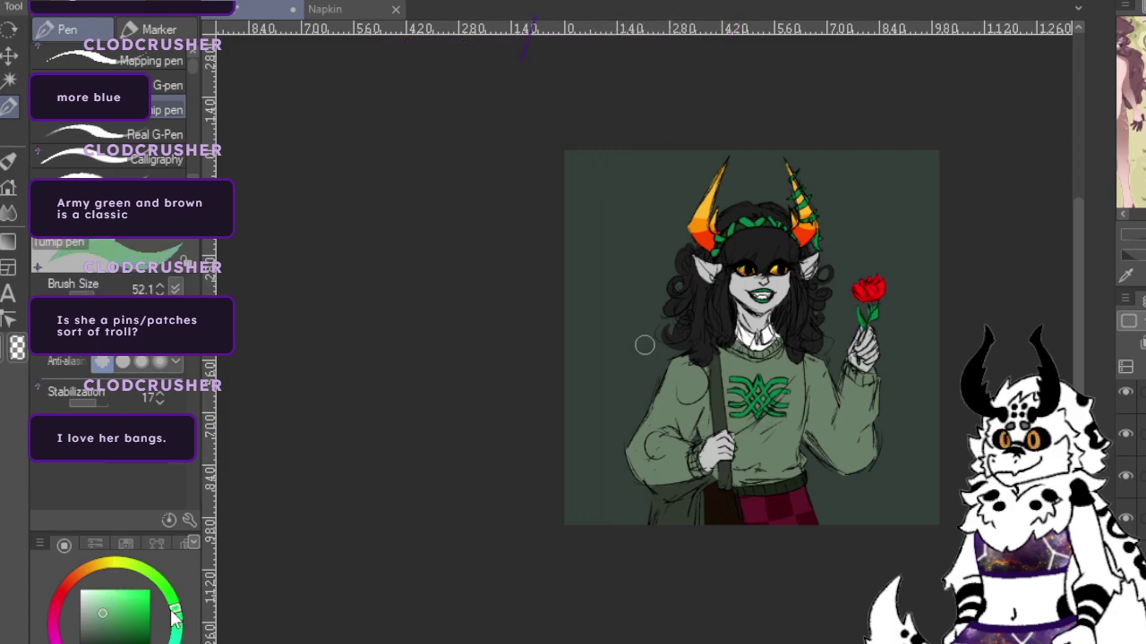
pyautogui.moveTo(435, 320); pyautogui.dragTo(954, 250)
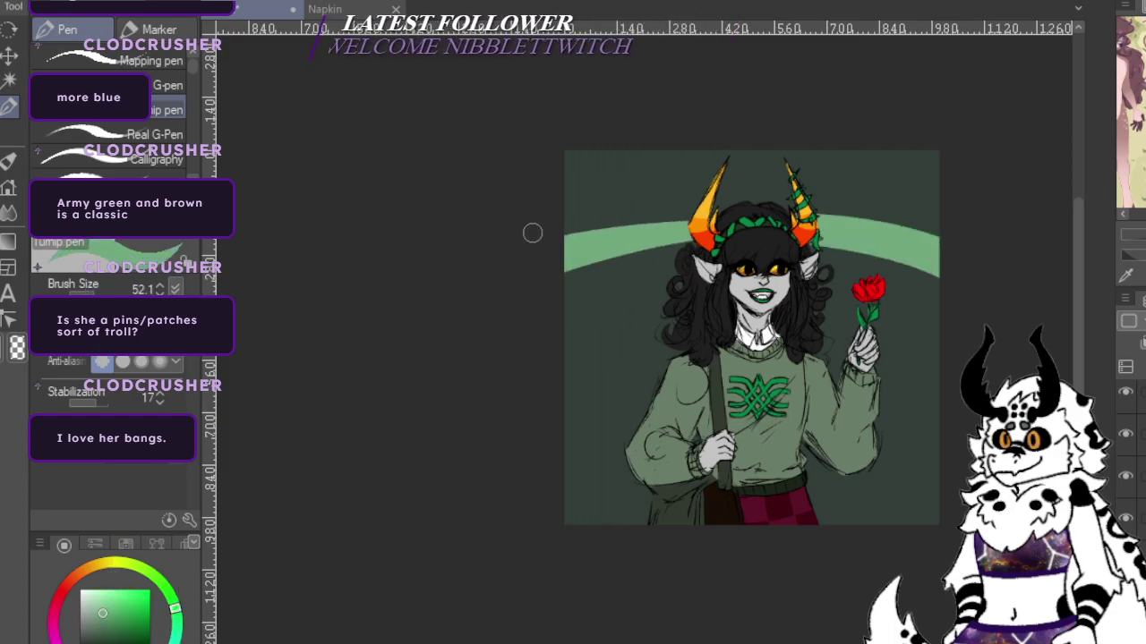
pyautogui.hotkey('ctrl', 'z')
# Enlarge the brush to size 248.6 and try broad light green sweeps across the upper background with an arched lower edge.
pyautogui.press('[')
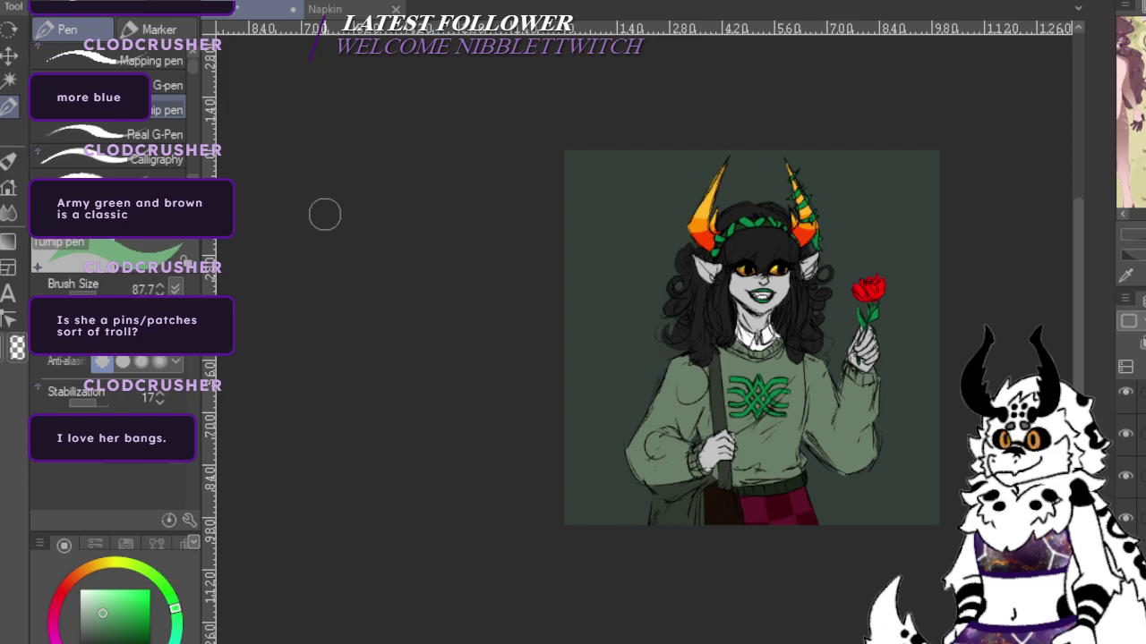
pyautogui.press(']')
pyautogui.press(']')
pyautogui.press(']')
pyautogui.press(']')
pyautogui.moveTo(438, 212)
pyautogui.mouseDown()
pyautogui.moveTo(767, 180)
pyautogui.moveTo(1045, 286)
pyautogui.moveTo(1008, 263)
pyautogui.moveTo(525, 262)
pyautogui.moveTo(1025, 219)
pyautogui.moveTo(888, 172)
pyautogui.moveTo(429, 230)
pyautogui.moveTo(640, 186)
pyautogui.moveTo(592, 232)
pyautogui.moveTo(483, 269)
pyautogui.moveTo(855, 257)
pyautogui.moveTo(1011, 307)
pyautogui.moveTo(627, 287)
pyautogui.moveTo(478, 319)
pyautogui.moveTo(1007, 332)
pyautogui.moveTo(948, 324)
pyautogui.moveTo(385, 363)
pyautogui.moveTo(618, 334)
pyautogui.moveTo(985, 366)
pyautogui.mouseUp()
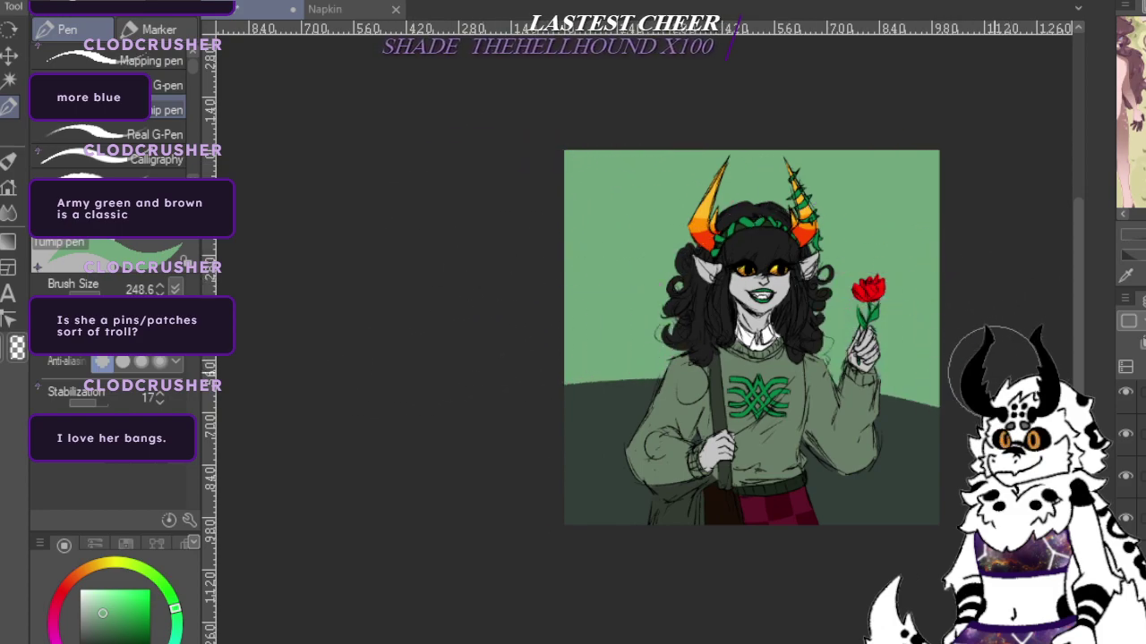
pyautogui.hotkey('ctrl', 'z')
pyautogui.hotkey('ctrl', 'z')
pyautogui.moveTo(1028, 335)
pyautogui.mouseDown()
pyautogui.moveTo(760, 271)
pyautogui.moveTo(507, 297)
pyautogui.mouseUp()
pyautogui.hotkey('ctrl', 'z')
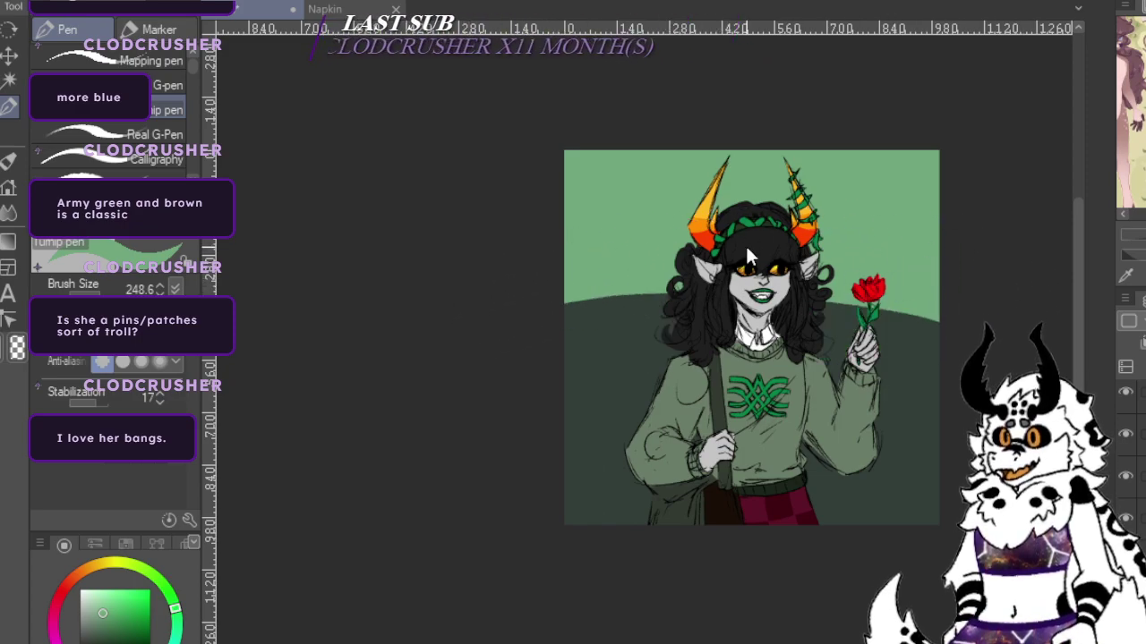
pyautogui.hotkey('ctrl', 'z')
# Paint the upper background light green, ending in a gentle arch at about the height of the character's ears.
pyautogui.moveTo(479, 257)
pyautogui.mouseDown()
pyautogui.moveTo(872, 226)
pyautogui.moveTo(1030, 255)
pyautogui.mouseUp()
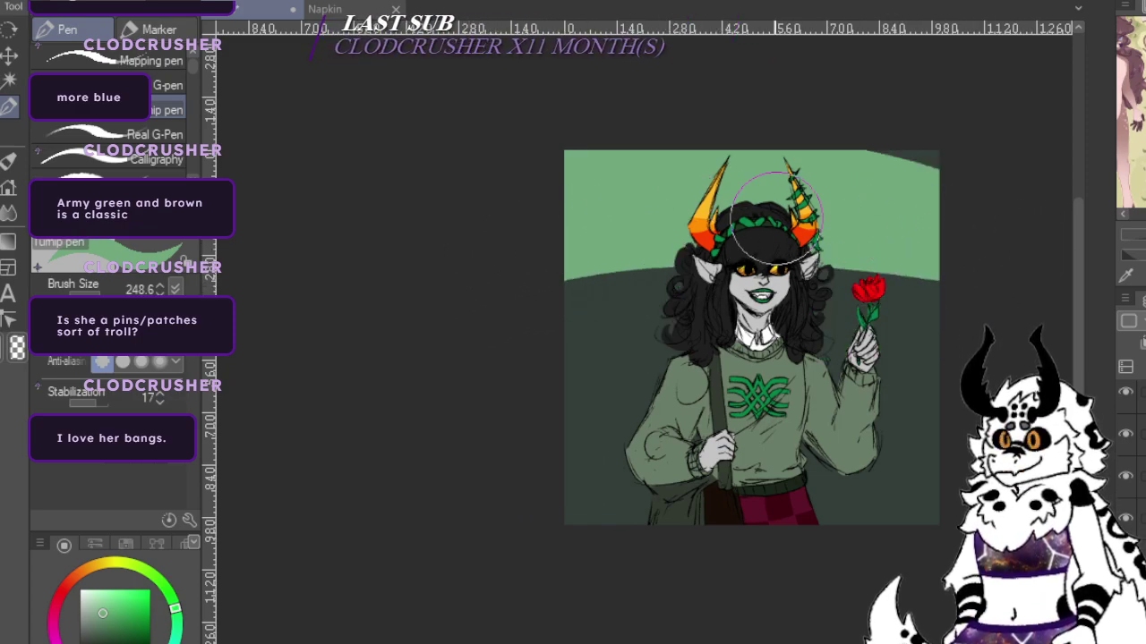
pyautogui.hotkey('ctrl', 'z')
pyautogui.moveTo(479, 244)
pyautogui.mouseDown()
pyautogui.moveTo(875, 198)
pyautogui.moveTo(1048, 230)
pyautogui.mouseUp()
pyautogui.moveTo(492, 264)
pyautogui.mouseDown()
pyautogui.moveTo(800, 219)
pyautogui.moveTo(1020, 281)
pyautogui.mouseUp()
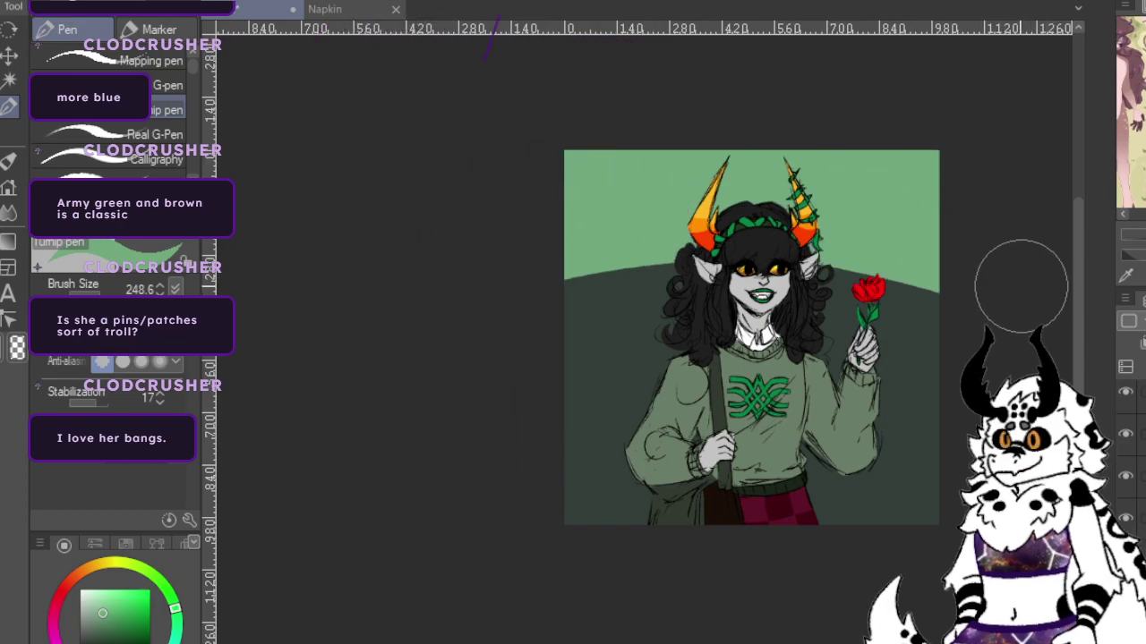
# Try broad arched bands in darker greens across the middle of the background behind the figure, undoing each attempt.
pyautogui.click(104, 638)
pyautogui.moveTo(529, 350)
pyautogui.mouseDown()
pyautogui.moveTo(940, 309)
pyautogui.moveTo(965, 355)
pyautogui.mouseUp()
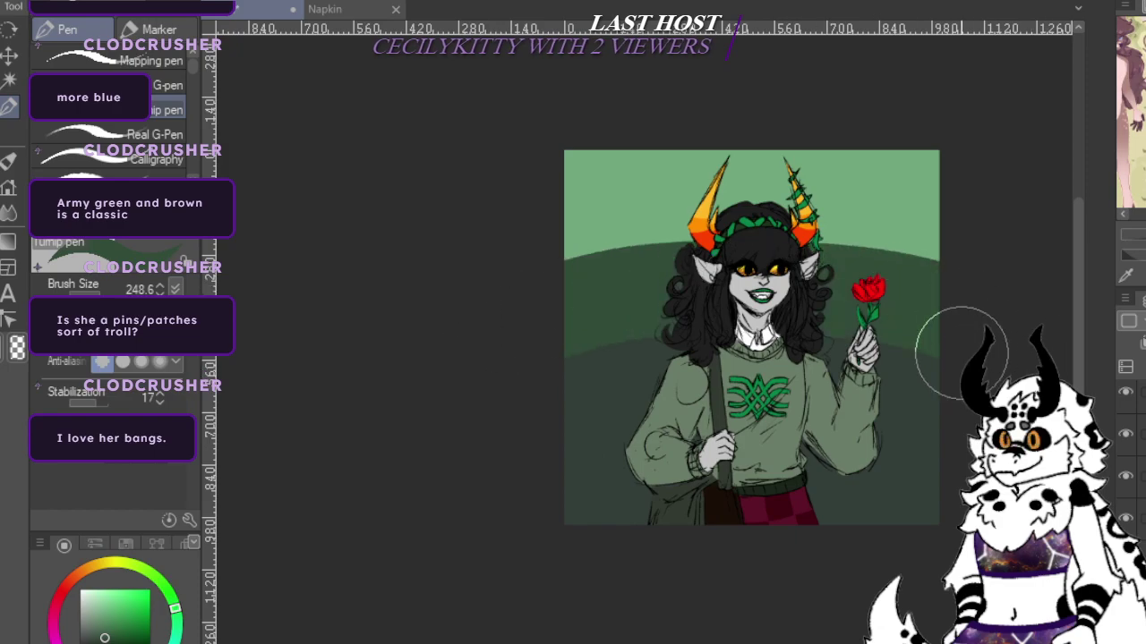
pyautogui.hotkey('ctrl', 'z')
pyautogui.click(118, 640)
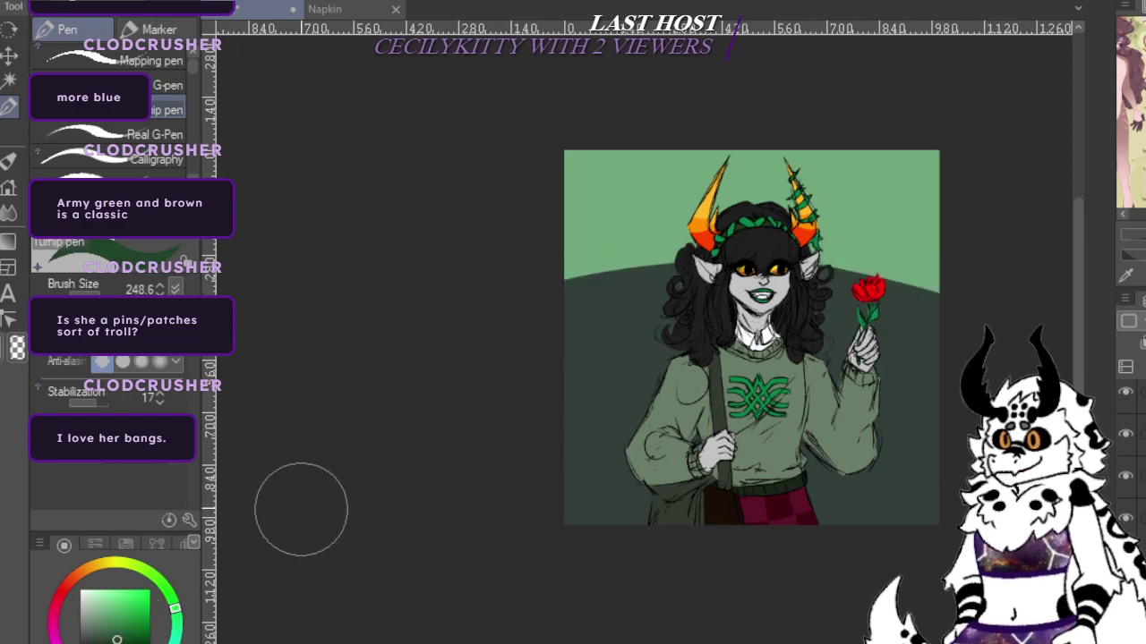
pyautogui.moveTo(519, 337)
pyautogui.mouseDown()
pyautogui.moveTo(933, 278)
pyautogui.moveTo(1033, 319)
pyautogui.mouseUp()
pyautogui.hotkey('ctrl', 'z')
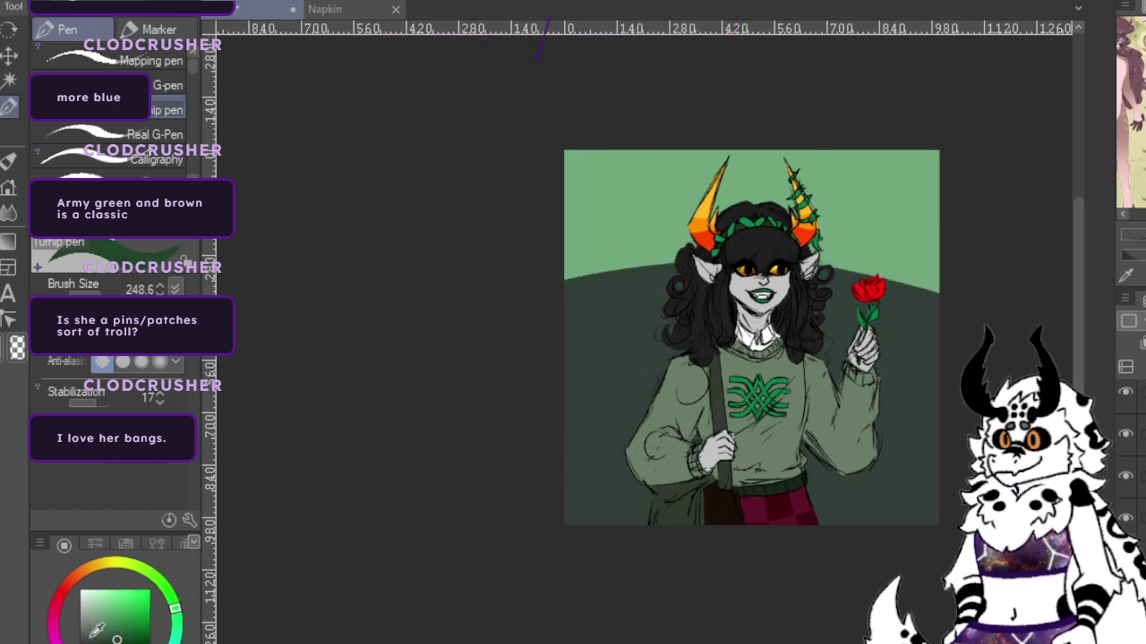
pyautogui.moveTo(455, 364); pyautogui.dragTo(1005, 327)
pyautogui.hotkey('ctrl', 'z')
# Paint the lowest part of the background near-black, with a gently arched upper edge at about the height of the sweater emblem's lower end.
pyautogui.moveTo(475, 524)
pyautogui.mouseDown()
pyautogui.moveTo(993, 490)
pyautogui.moveTo(520, 514)
pyautogui.mouseUp()
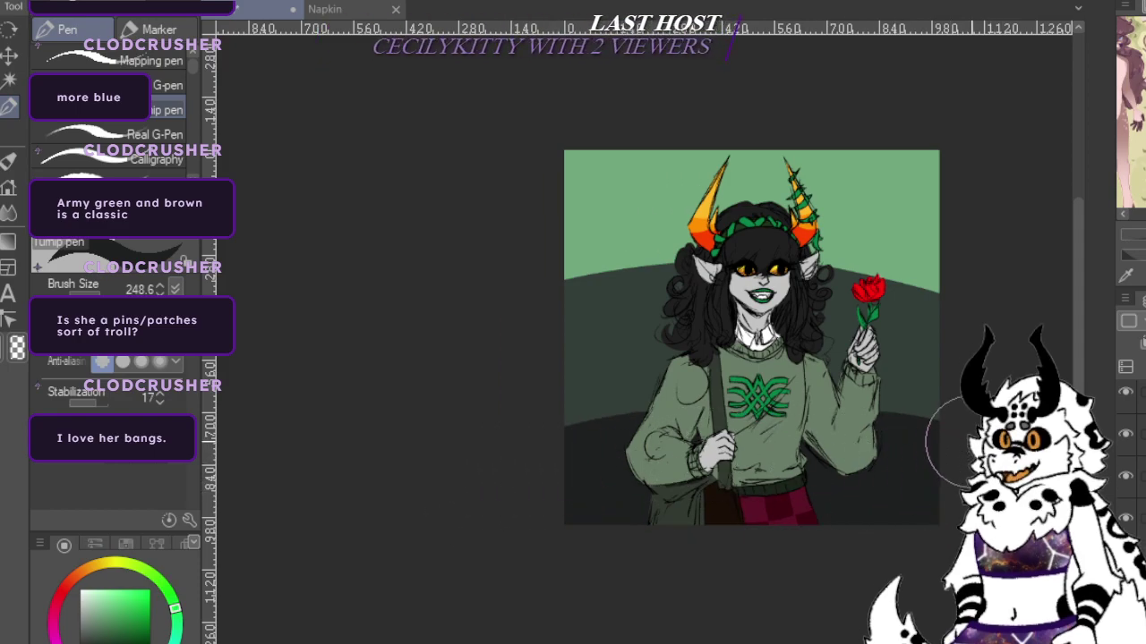
pyautogui.scroll(-4, 972, 467)
pyautogui.scroll(5, 984, 497)
pyautogui.scroll(1, 958, 492)
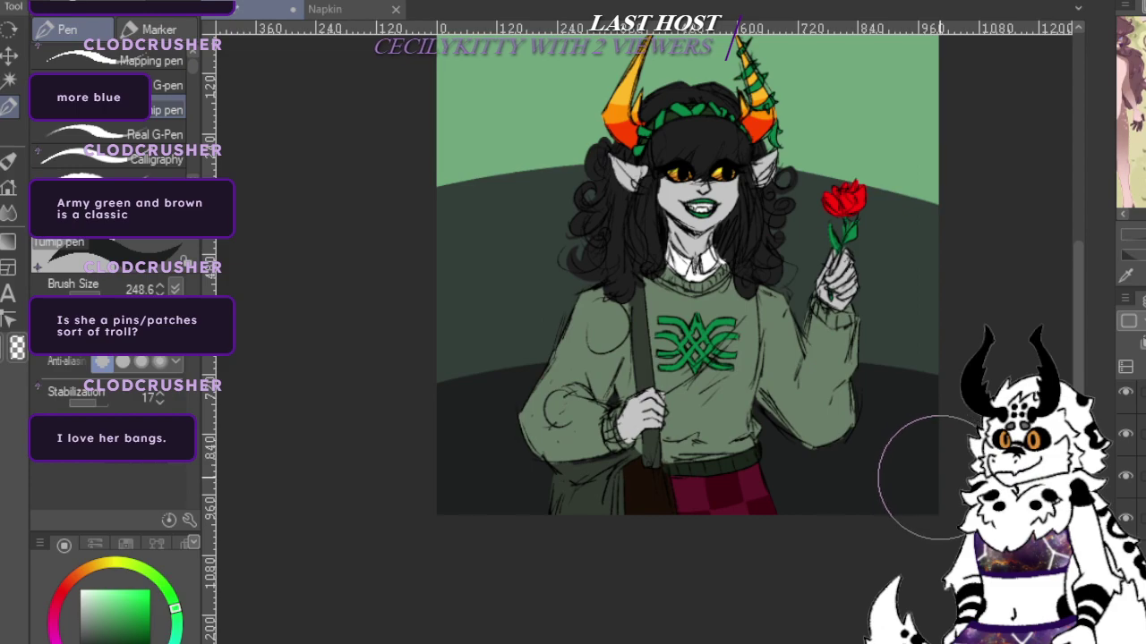
pyautogui.scroll(1, 1072, 295)
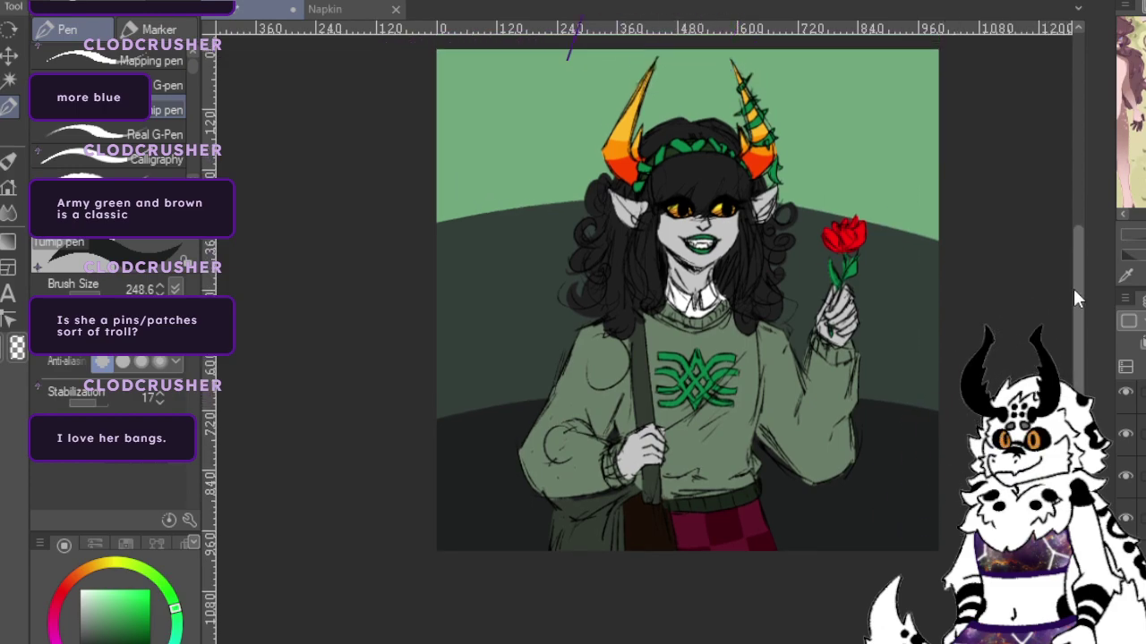